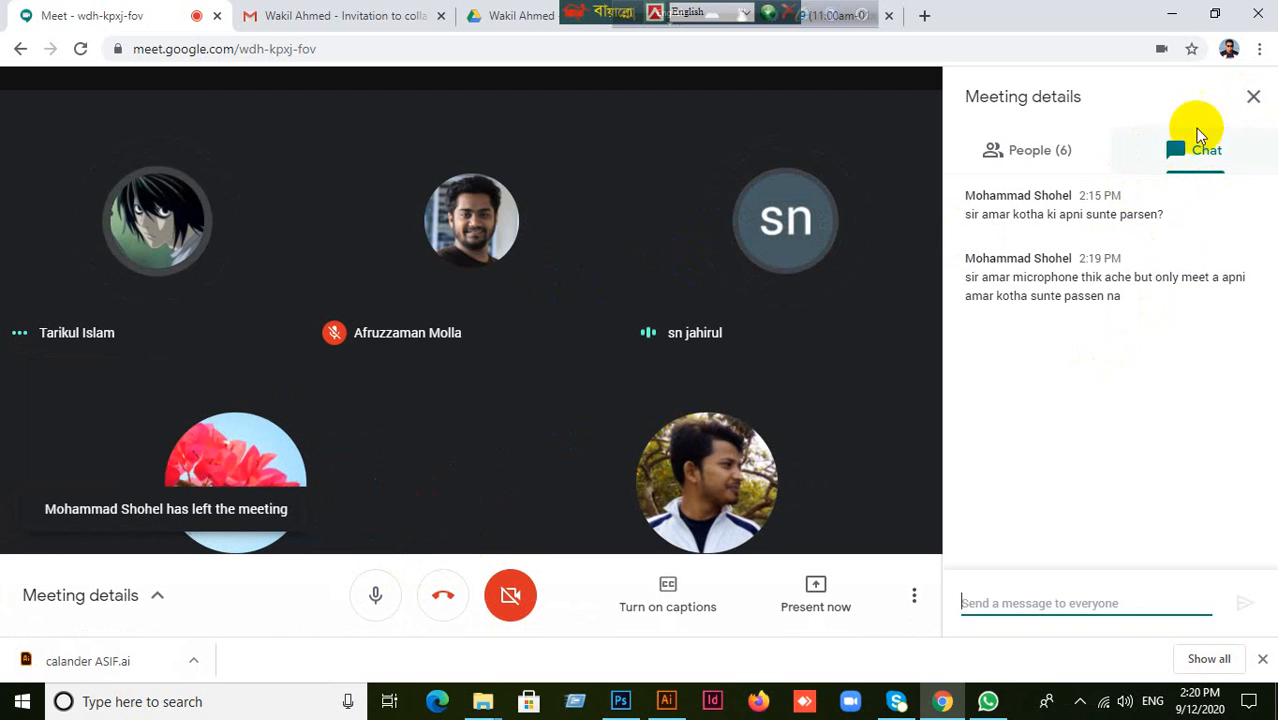
Close the meeting details panel and minimise the Google Meet and WhatsApp windows to reach the desktop.
click(1254, 102)
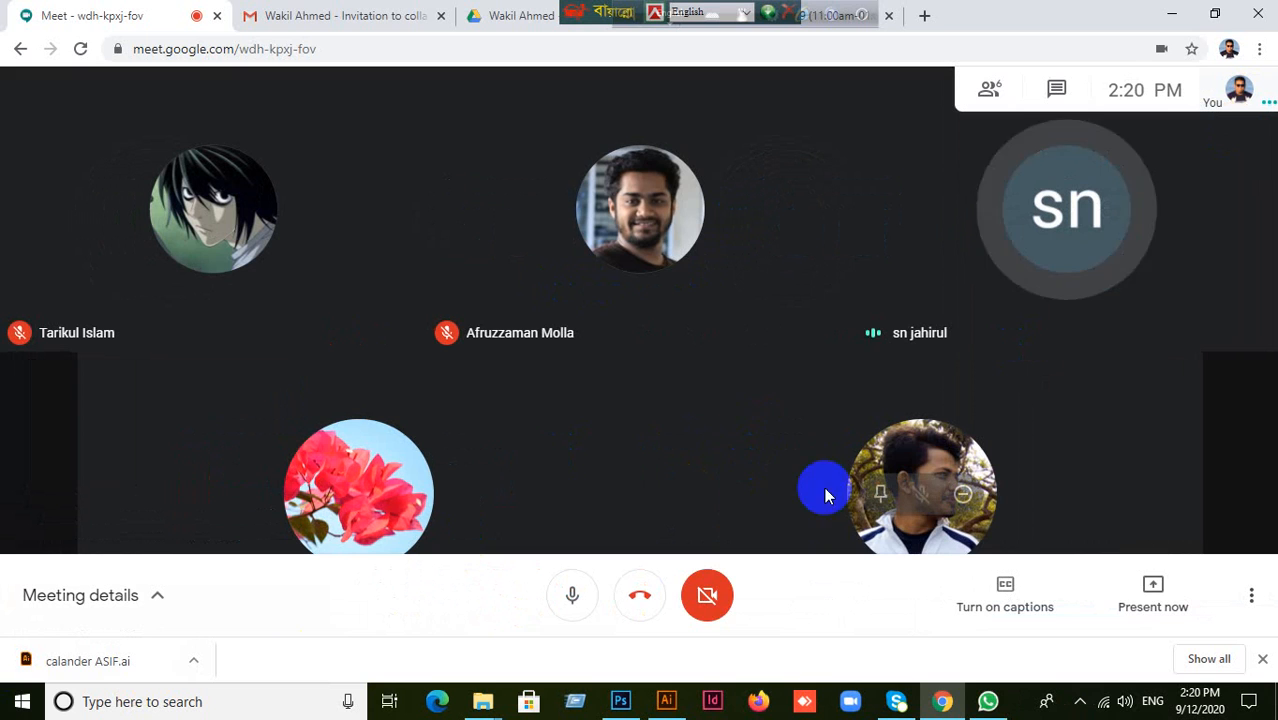
click(1175, 26)
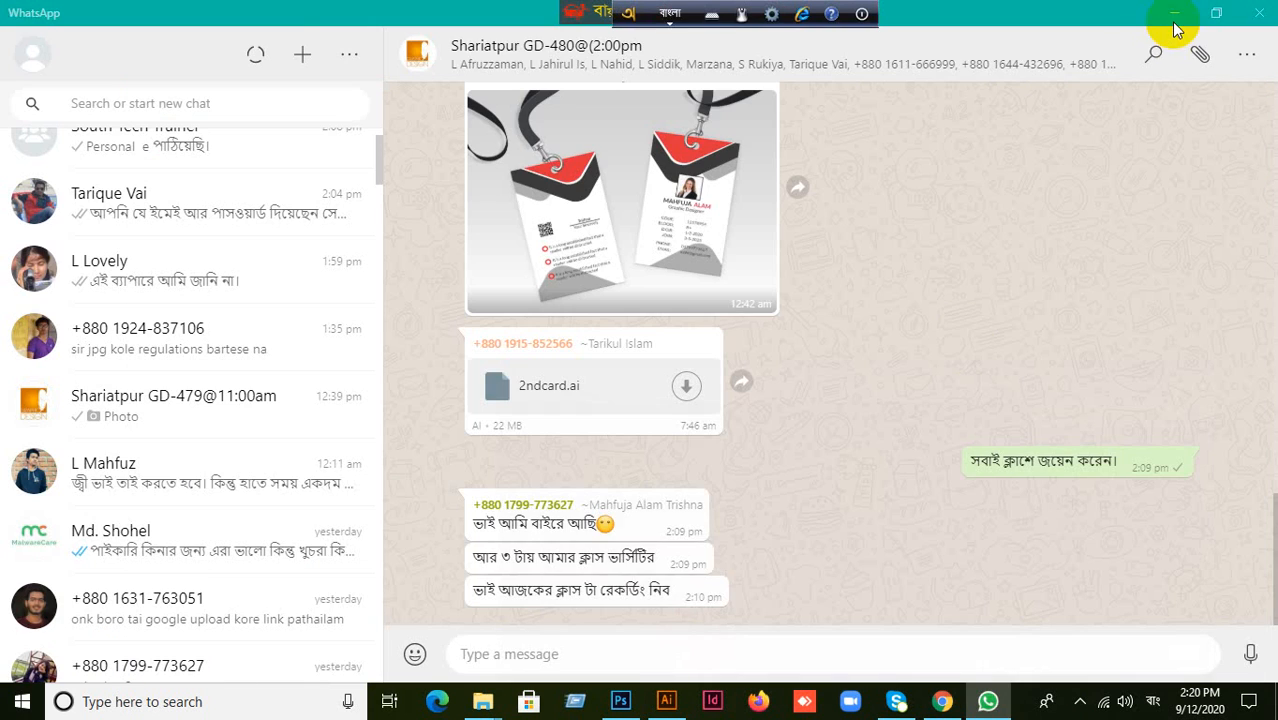
click(986, 704)
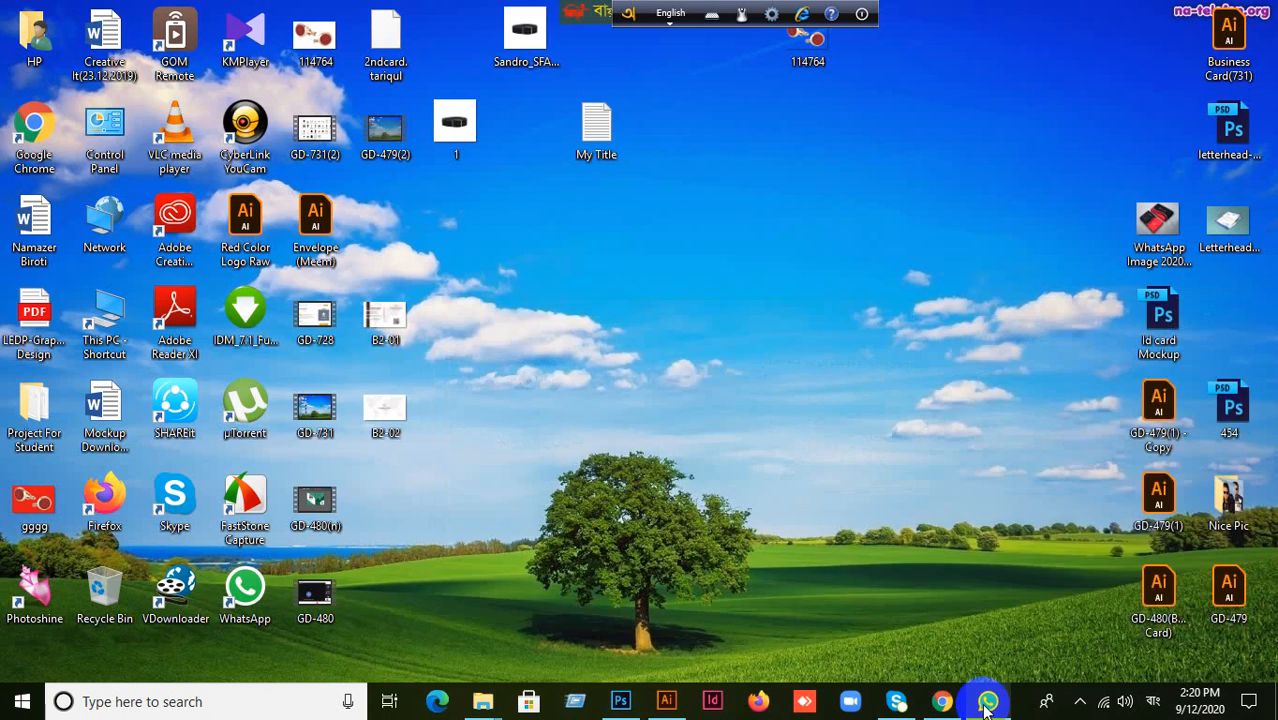
click(986, 704)
click(1175, 12)
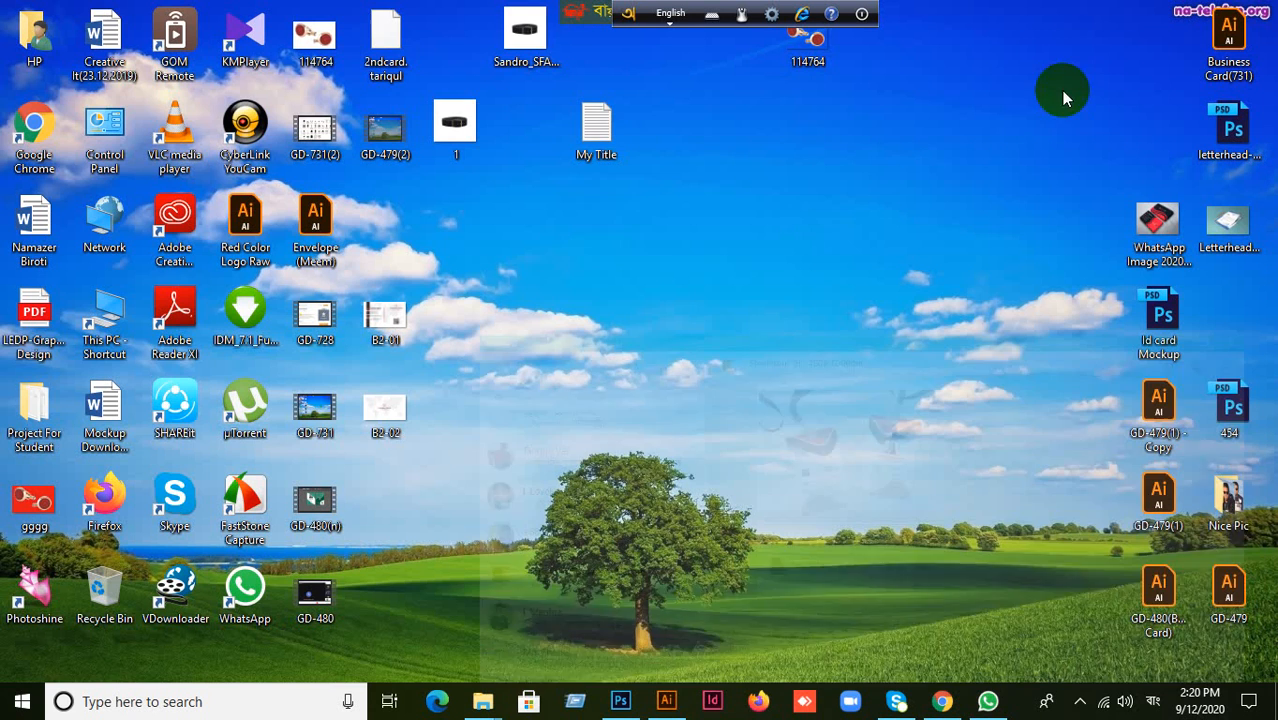
Open the 2ndcard file from the desktop in Illustrator and bring both ID card artboards fully into view.
drag(380, 42, 530, 8)
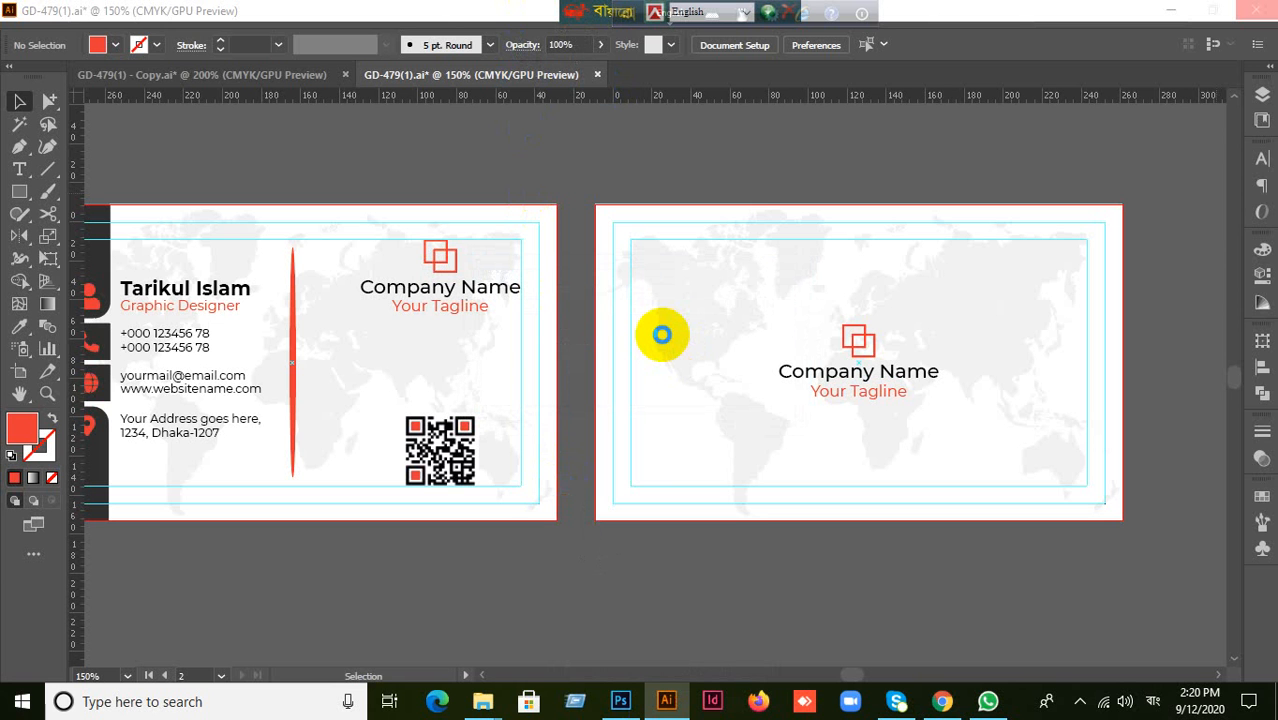
click(662, 334)
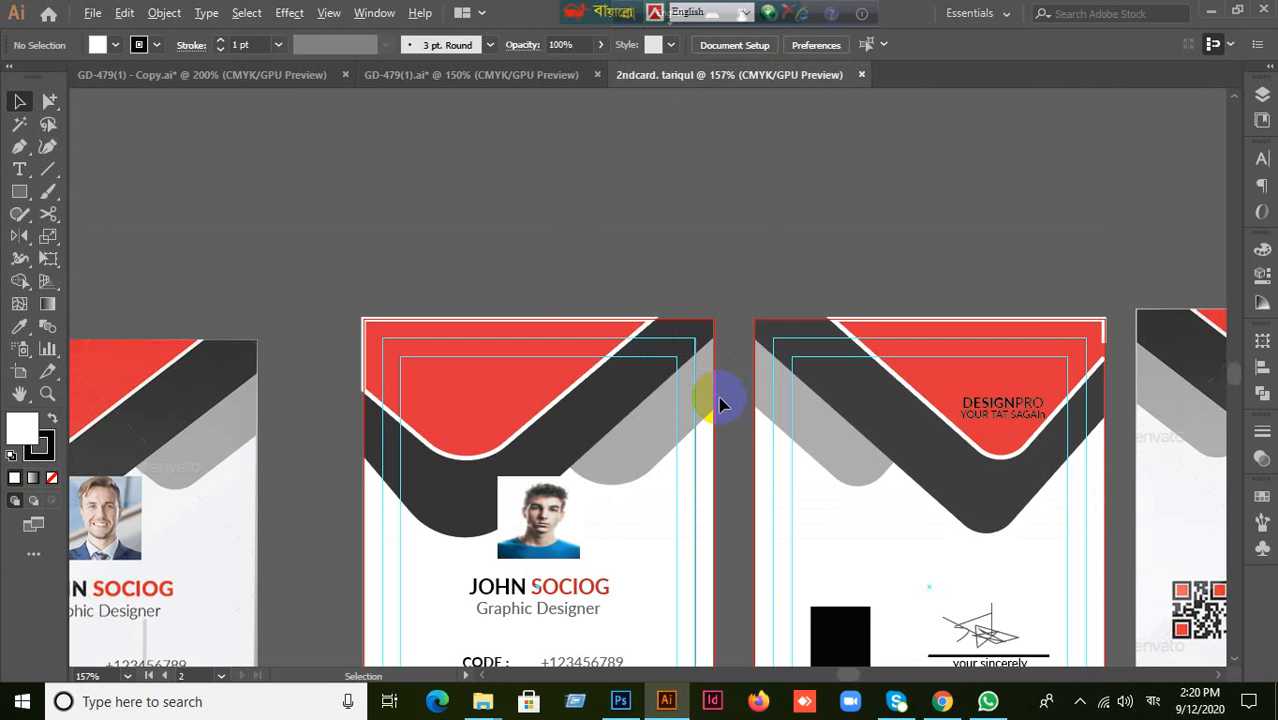
scroll(722, 404, down, 2)
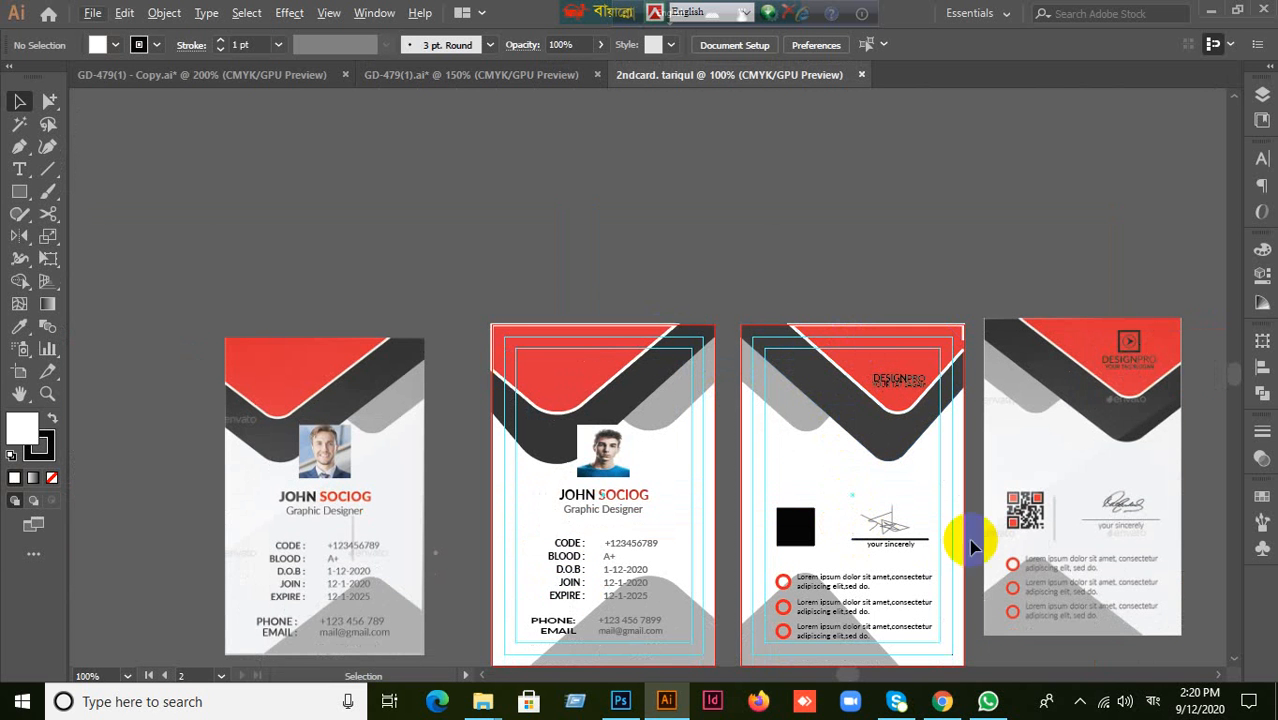
scroll(993, 531, down, 3)
scroll(845, 445, up, 1)
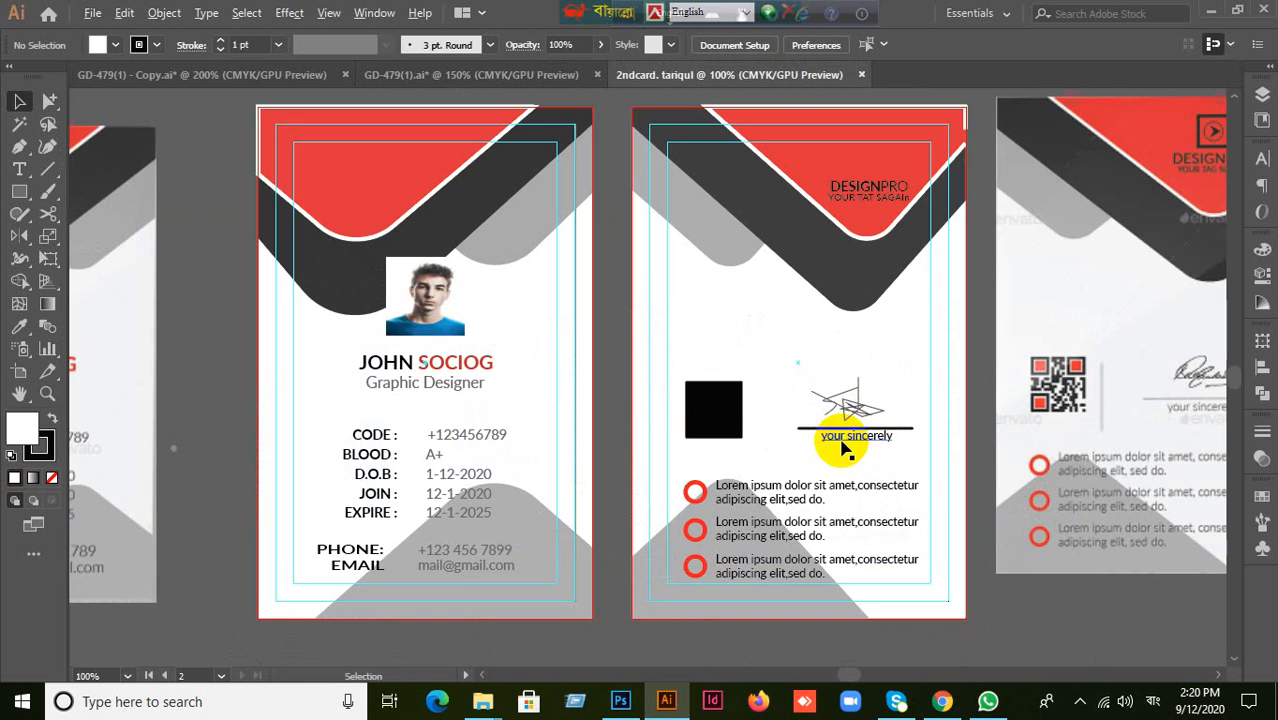
Inspect how the back card's lower elements are grouped and how the front card's D.O.B value is set.
click(733, 412)
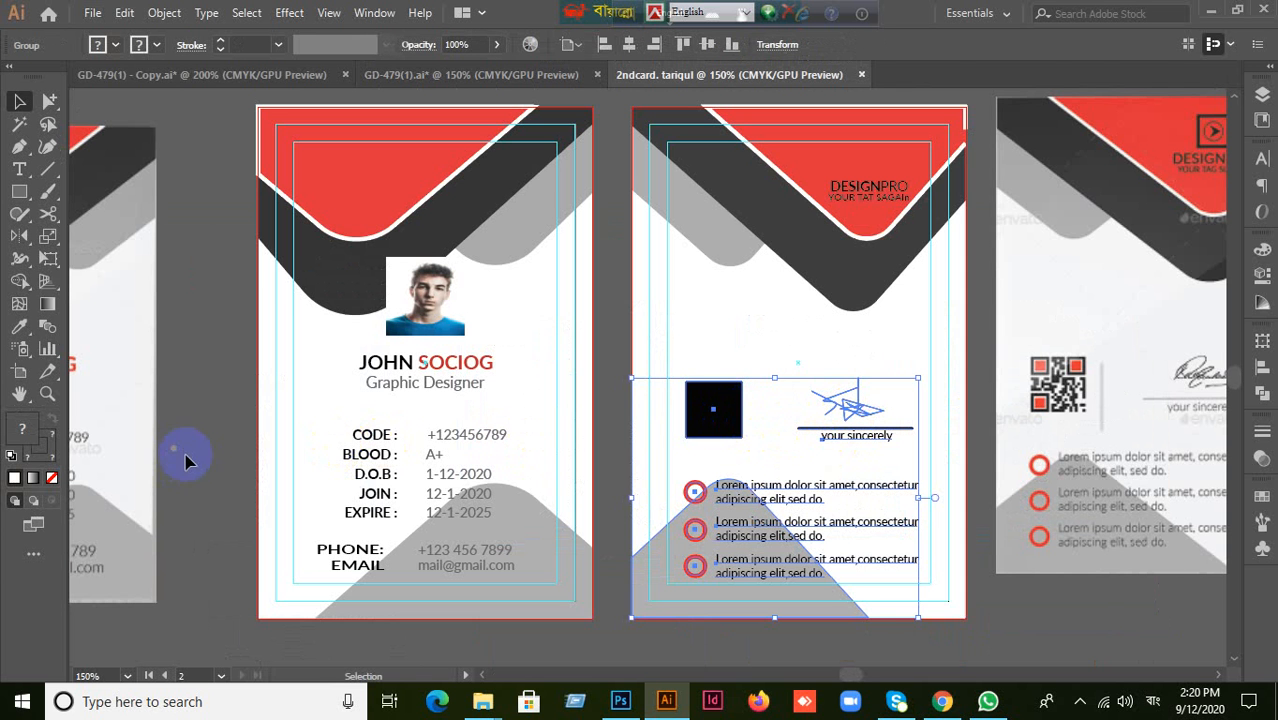
click(216, 462)
click(456, 474)
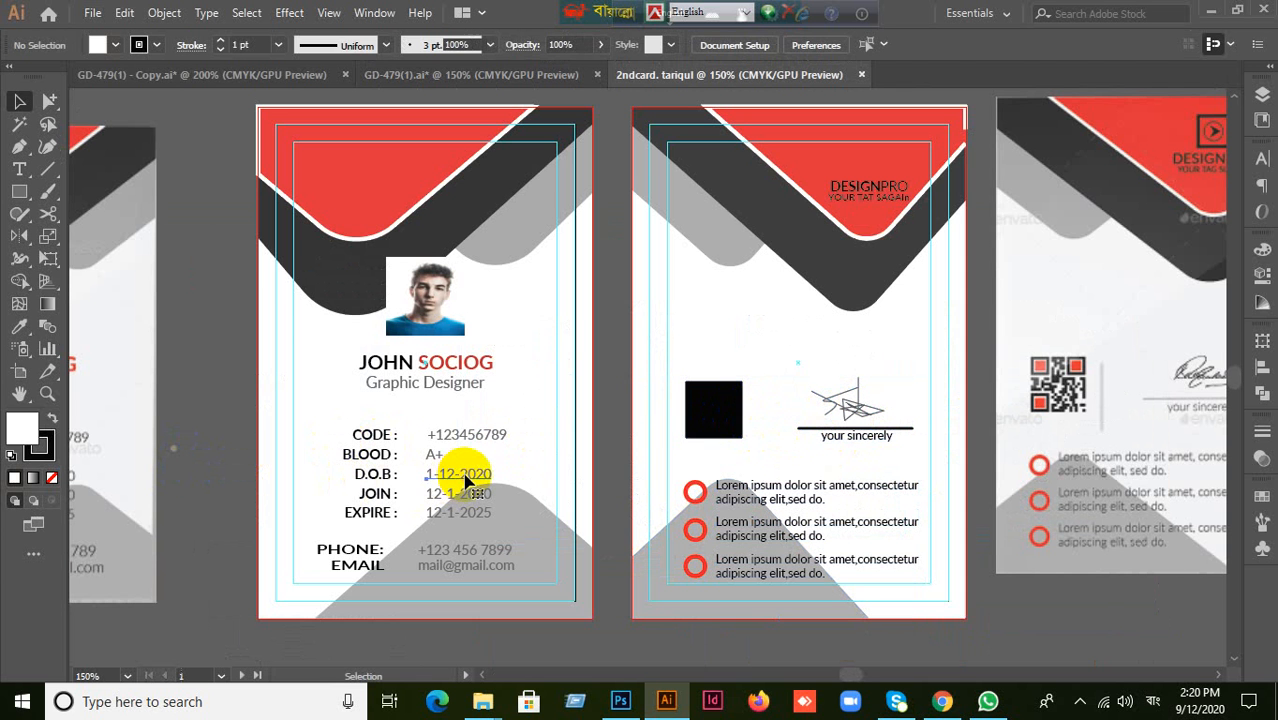
Switch to Google Meet, present the entire screen to the meeting and admit the waiting participant.
click(942, 700)
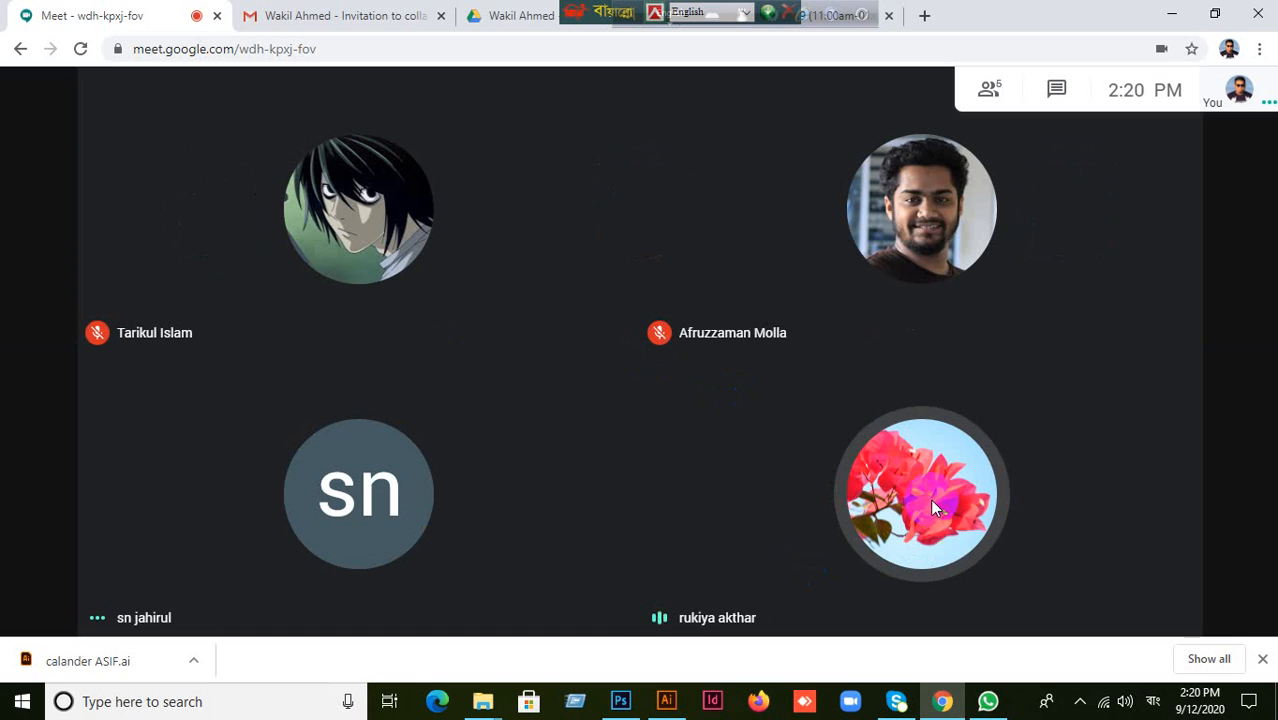
click(1137, 602)
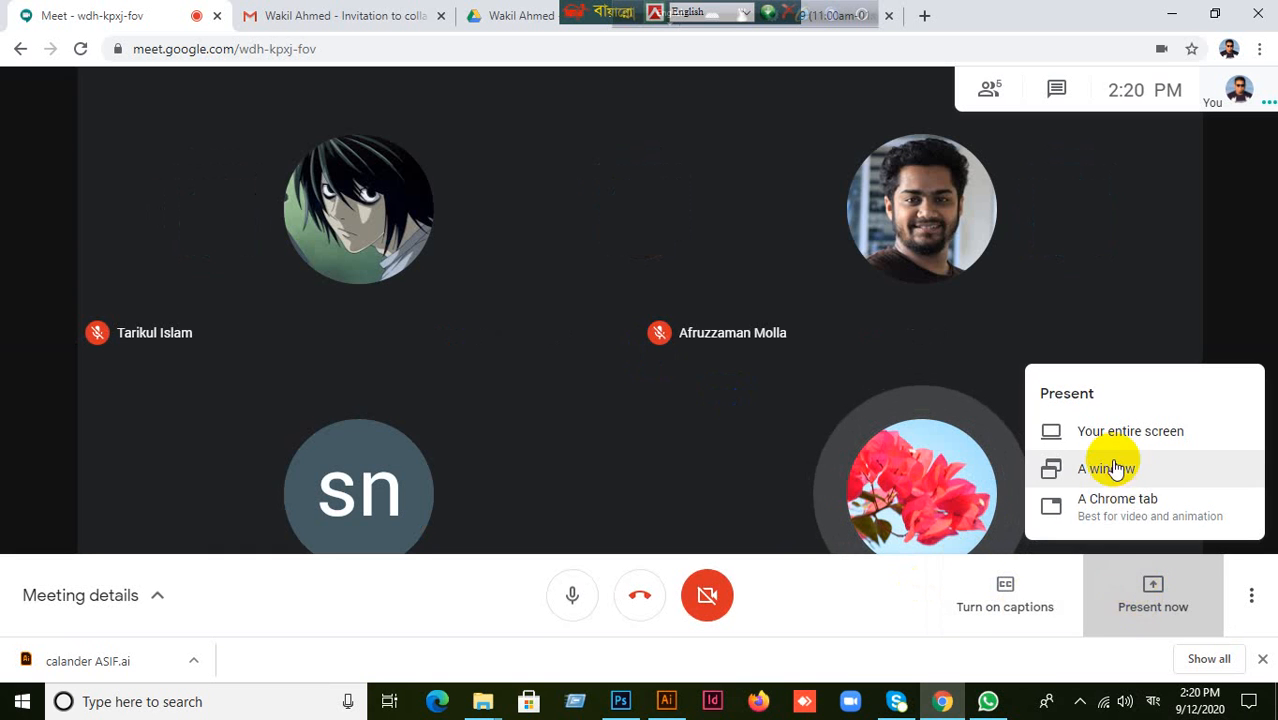
click(1115, 443)
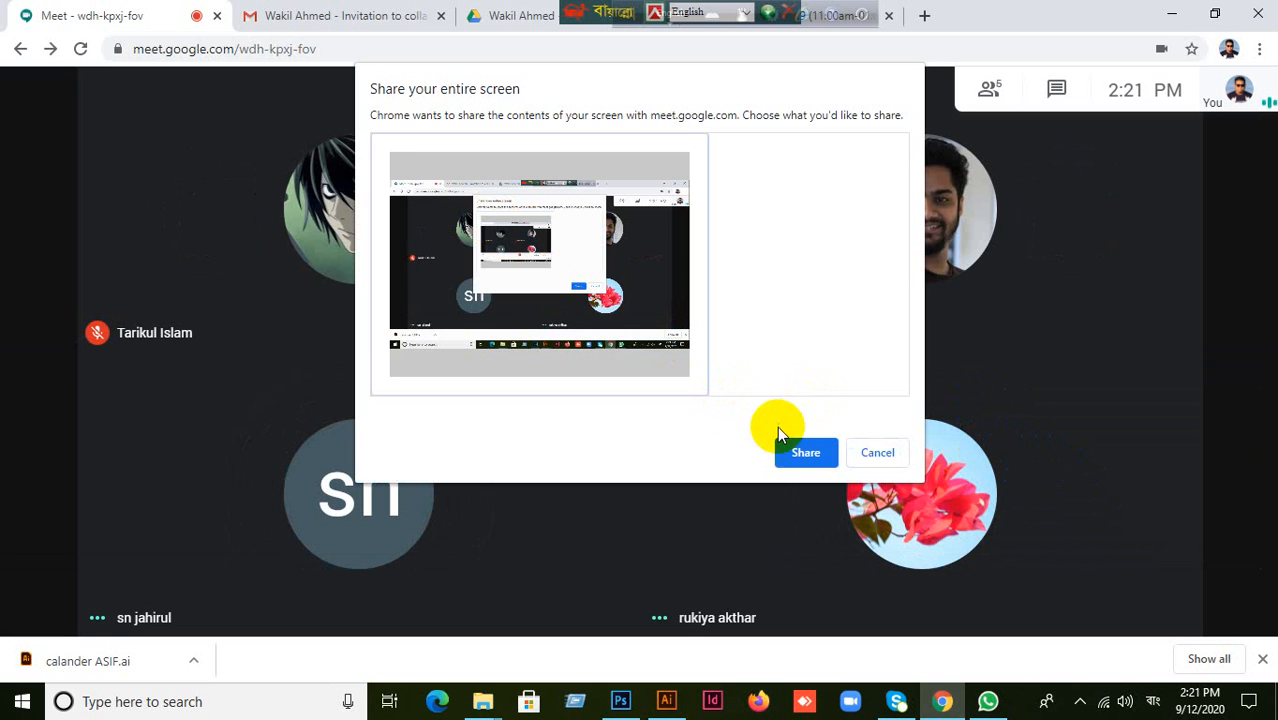
click(808, 458)
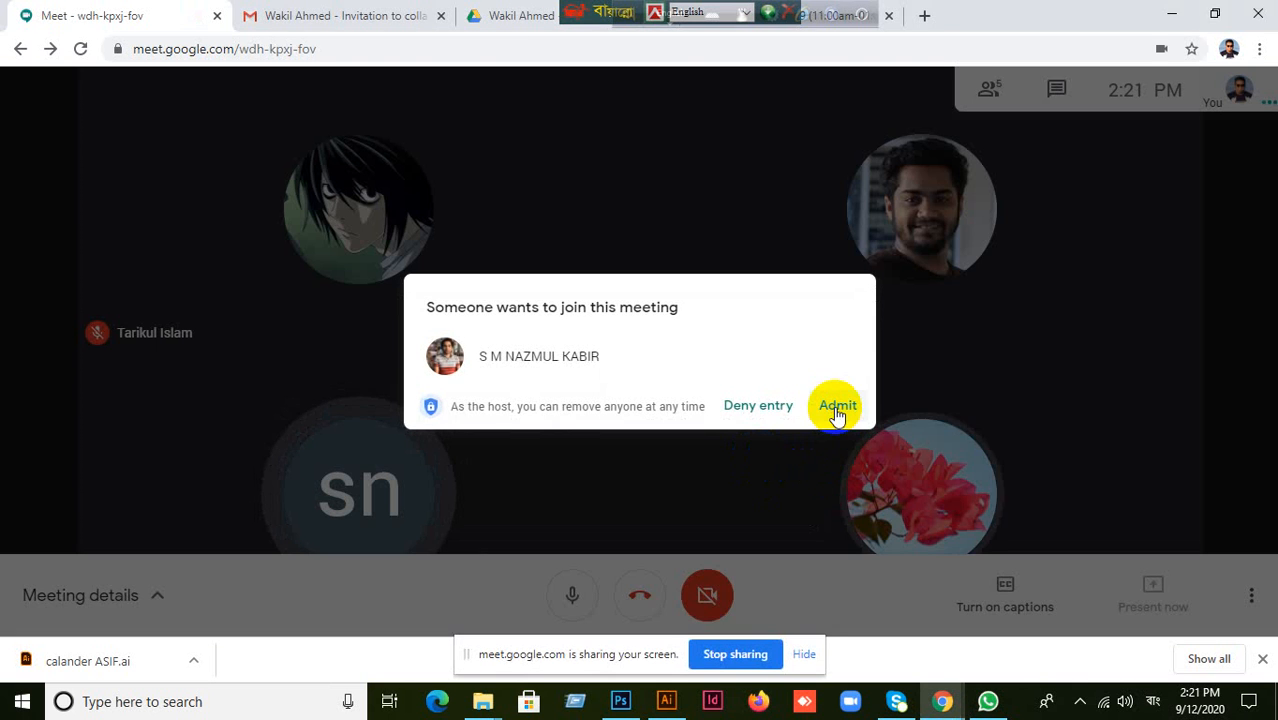
click(836, 406)
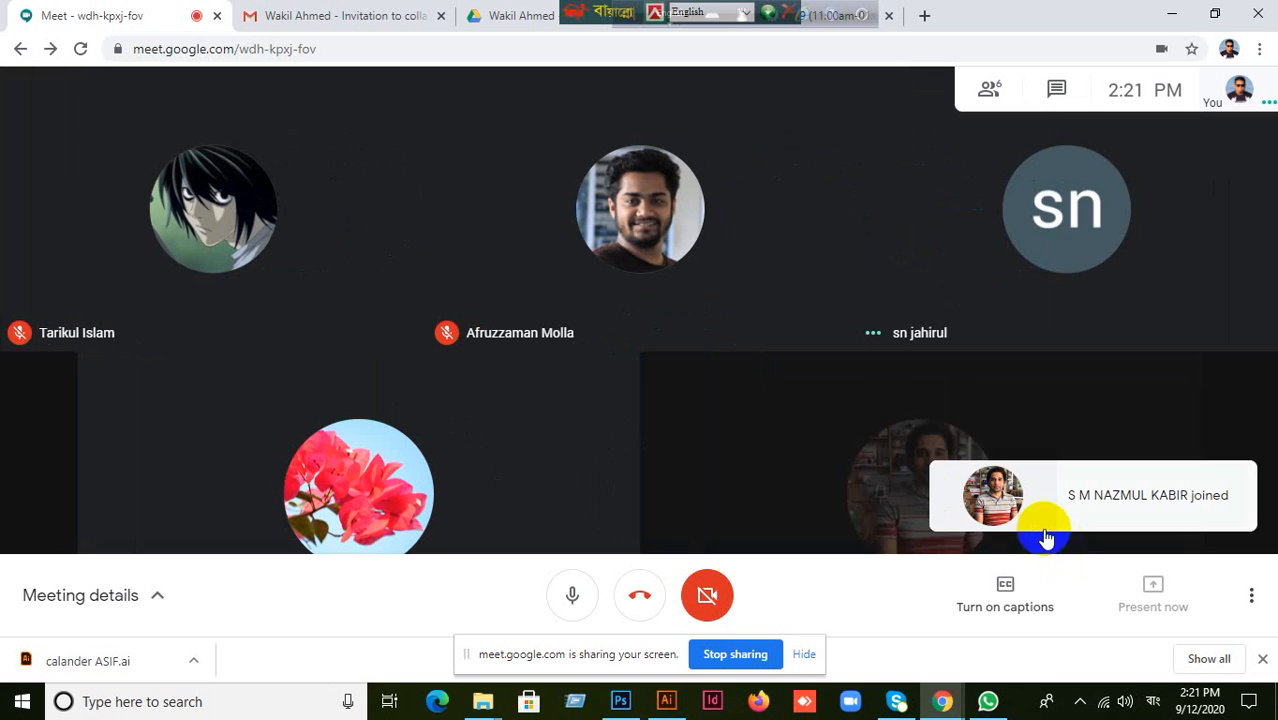
Return to the ID card document in Illustrator, clear the selection and hide the screen-sharing notice.
click(988, 705)
click(988, 705)
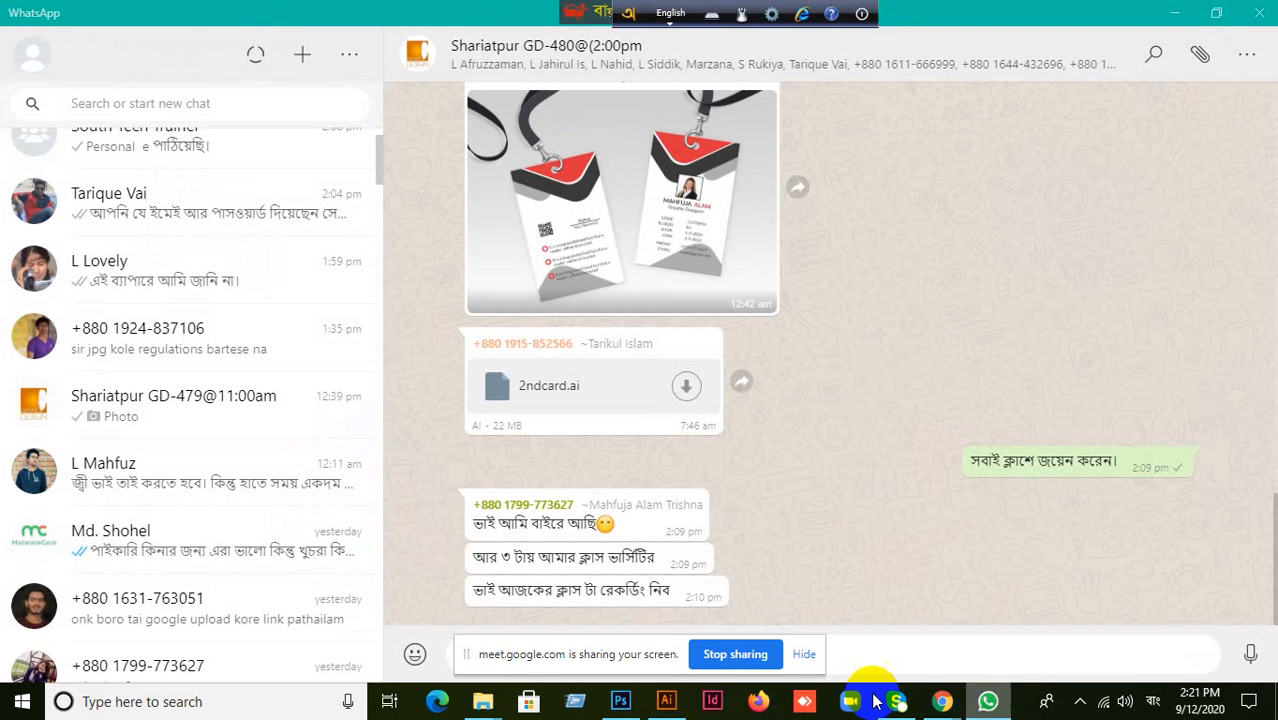
click(670, 704)
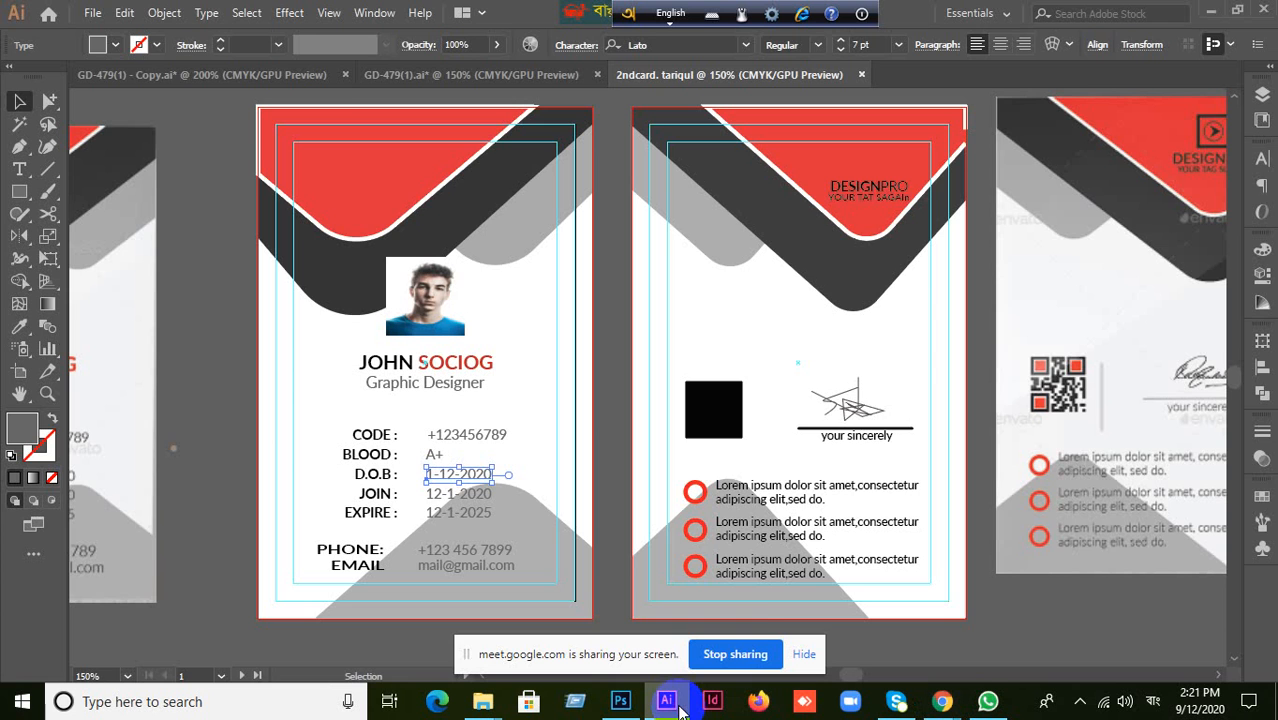
click(677, 706)
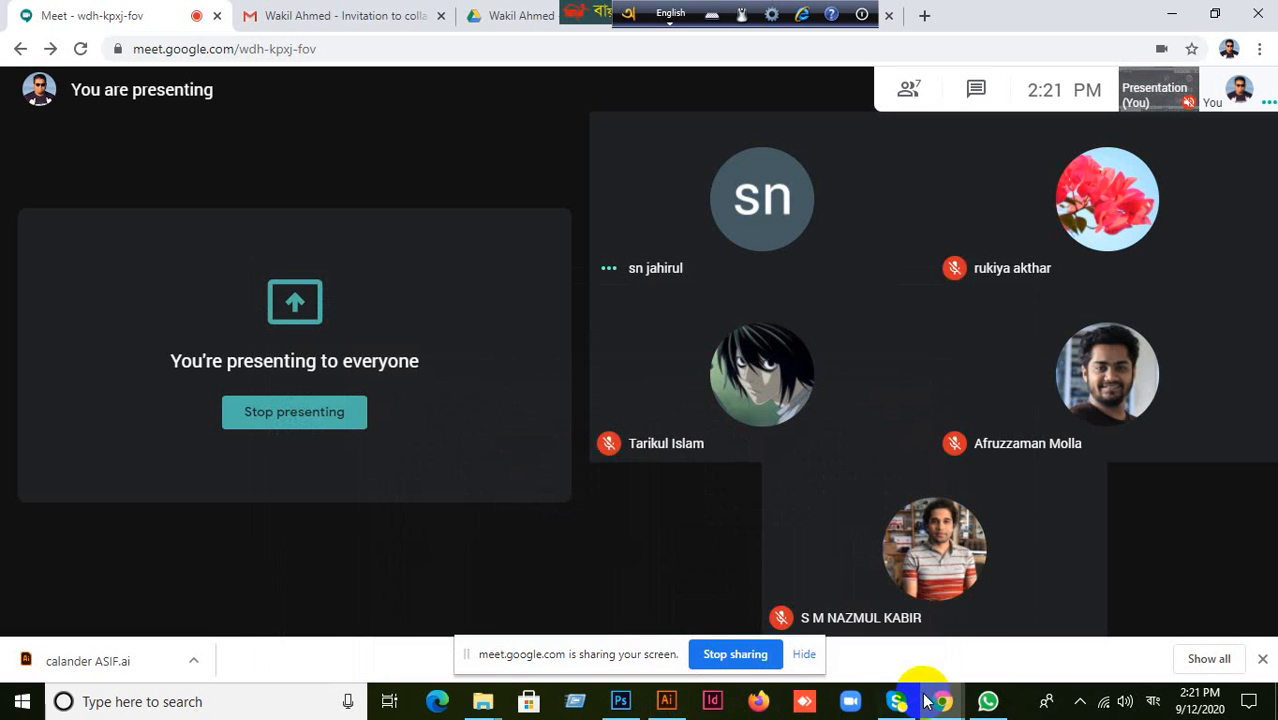
click(675, 706)
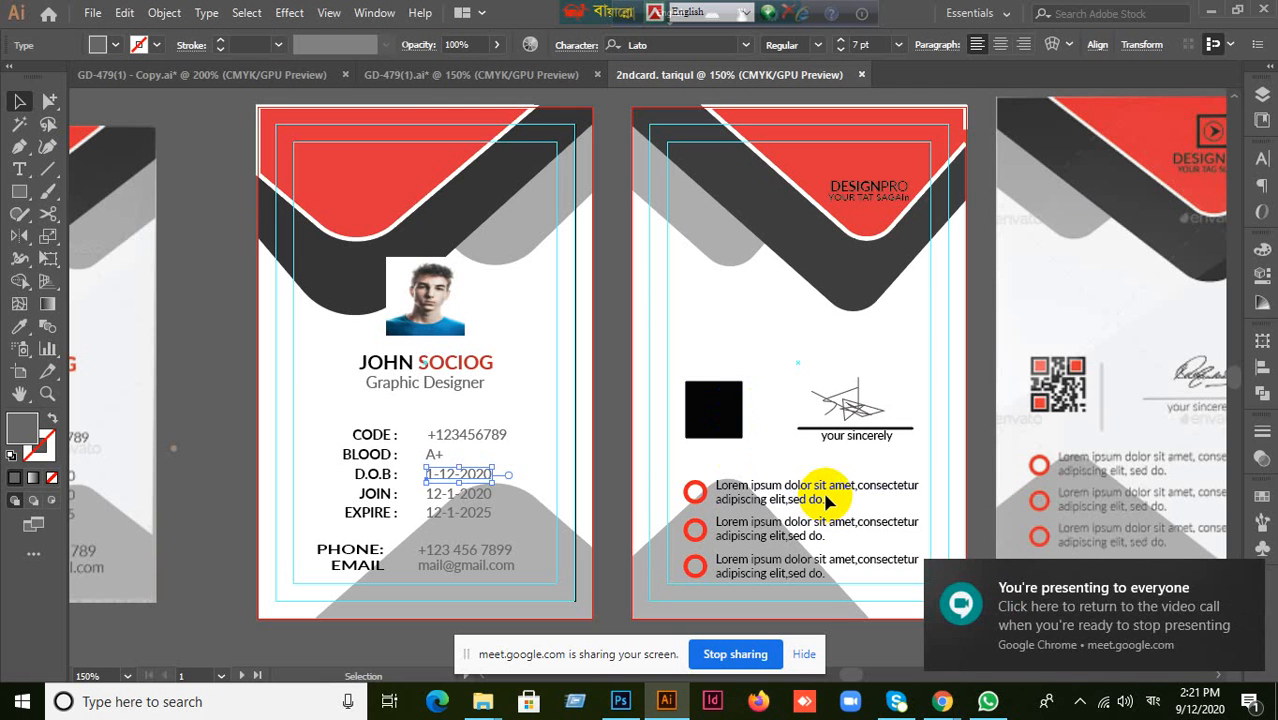
click(208, 256)
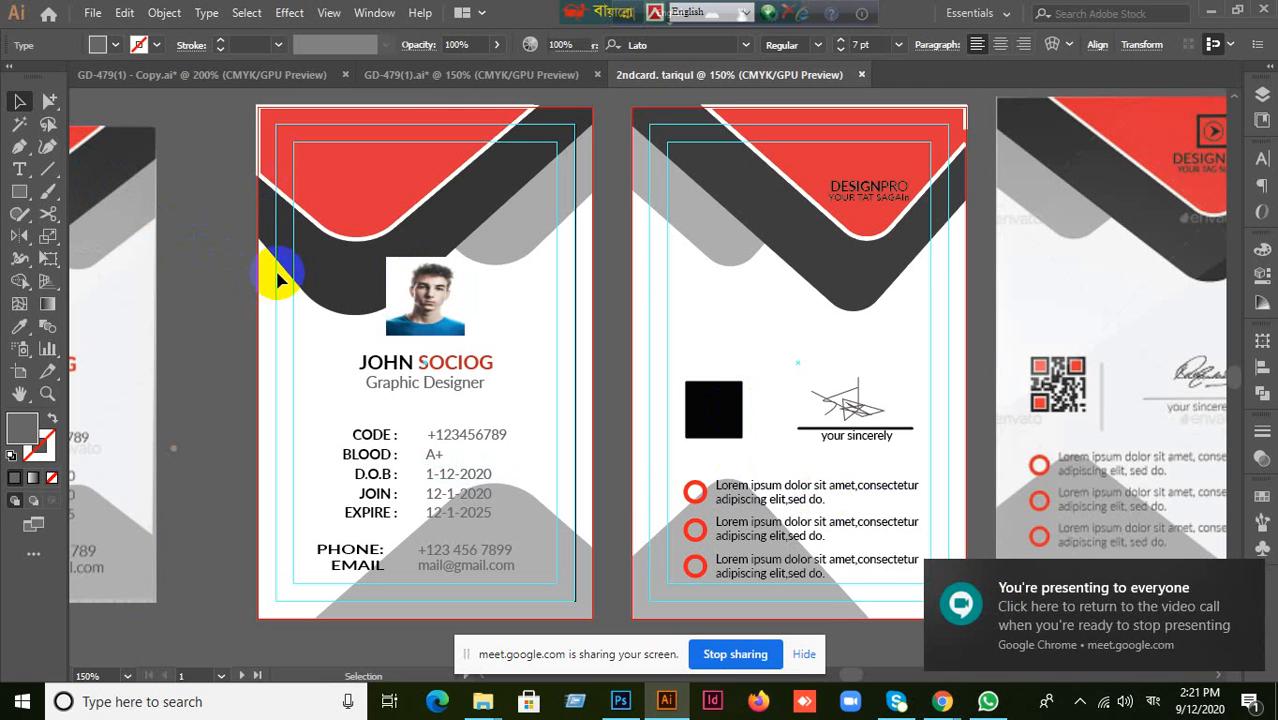
click(806, 657)
Check the ongoing presentation in the Google Meet window and return to the card document in Illustrator.
mouse_move(941, 697)
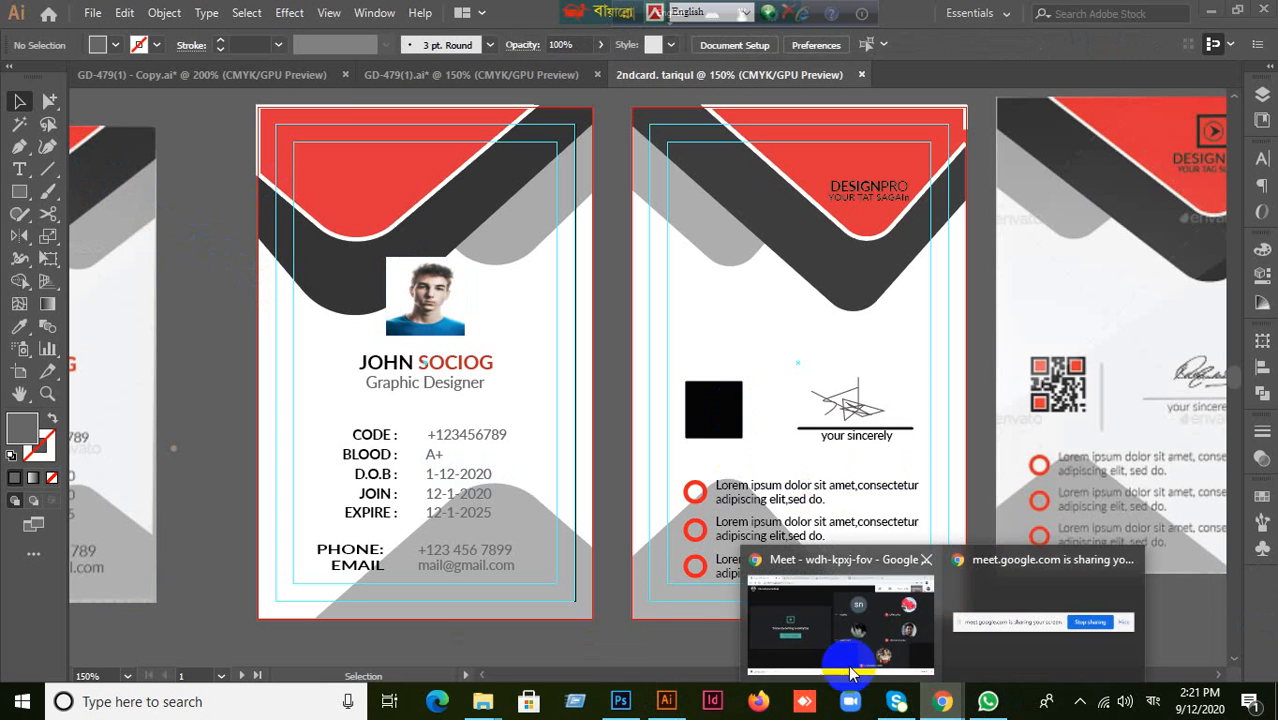
click(815, 655)
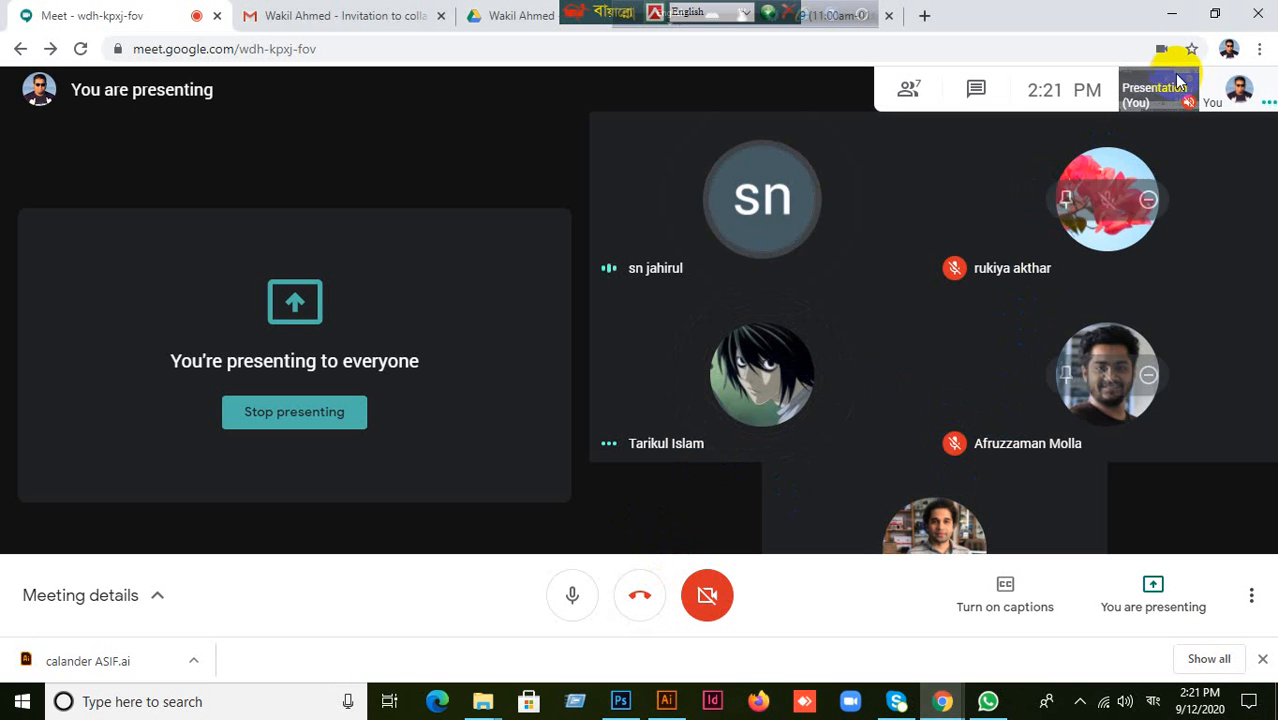
click(1173, 14)
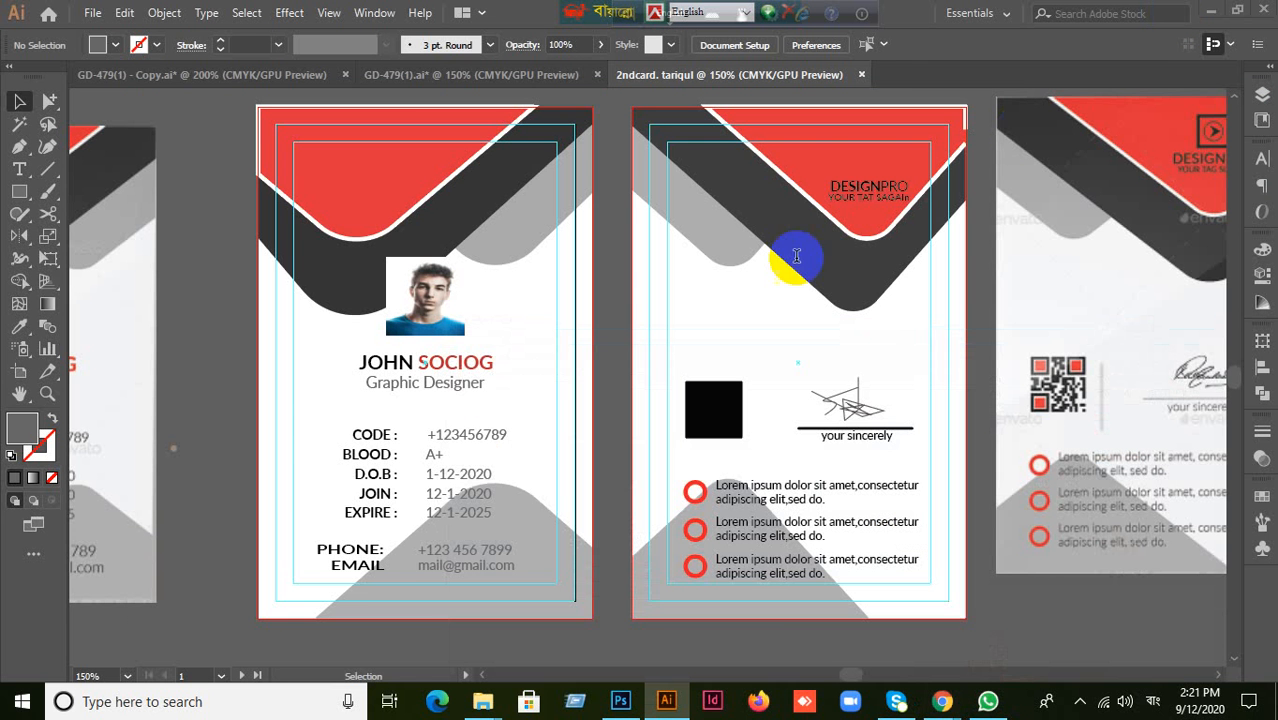
Examine the name heading and the CODE label in the detail rows of the front ID card.
click(474, 361)
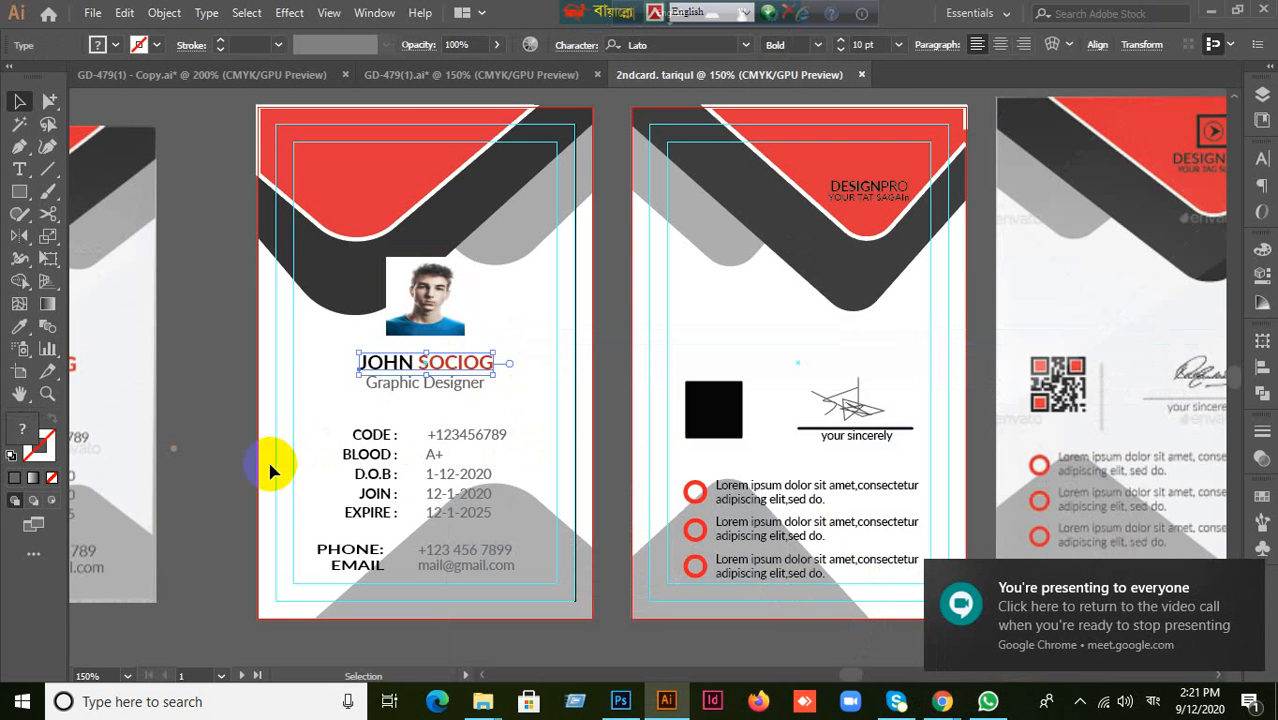
click(165, 528)
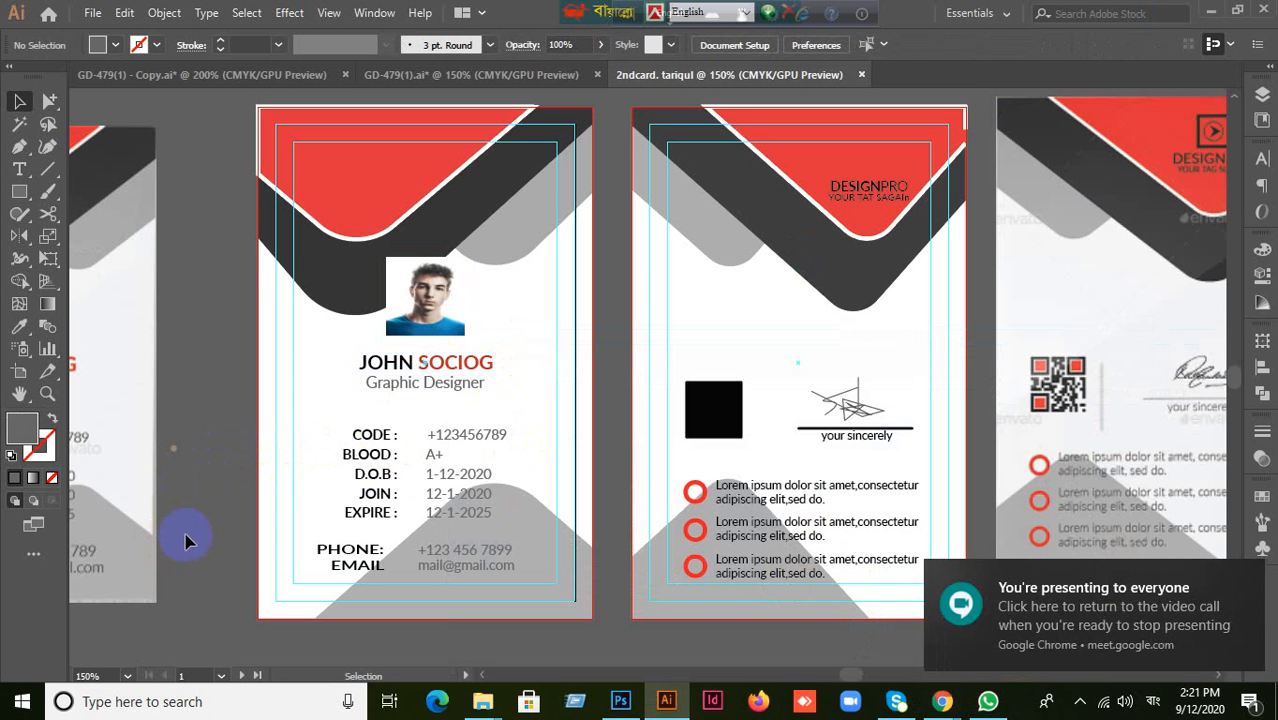
click(368, 434)
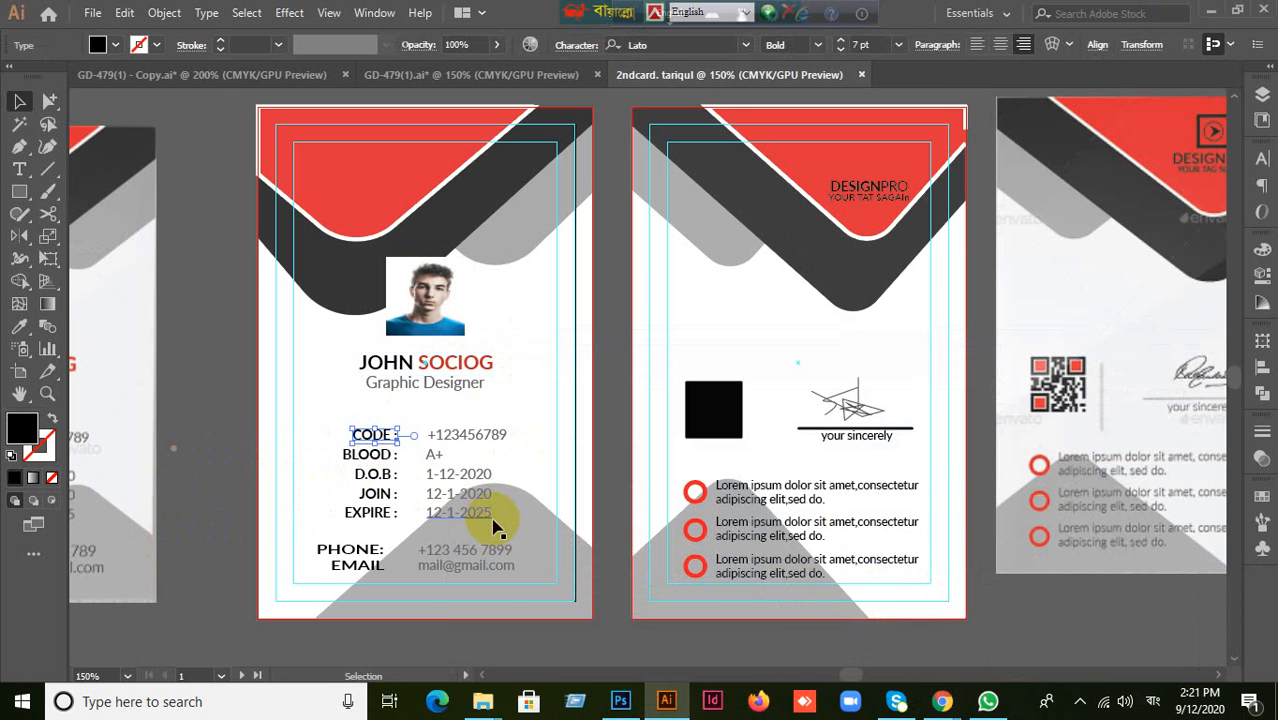
scroll(497, 527, up, 4)
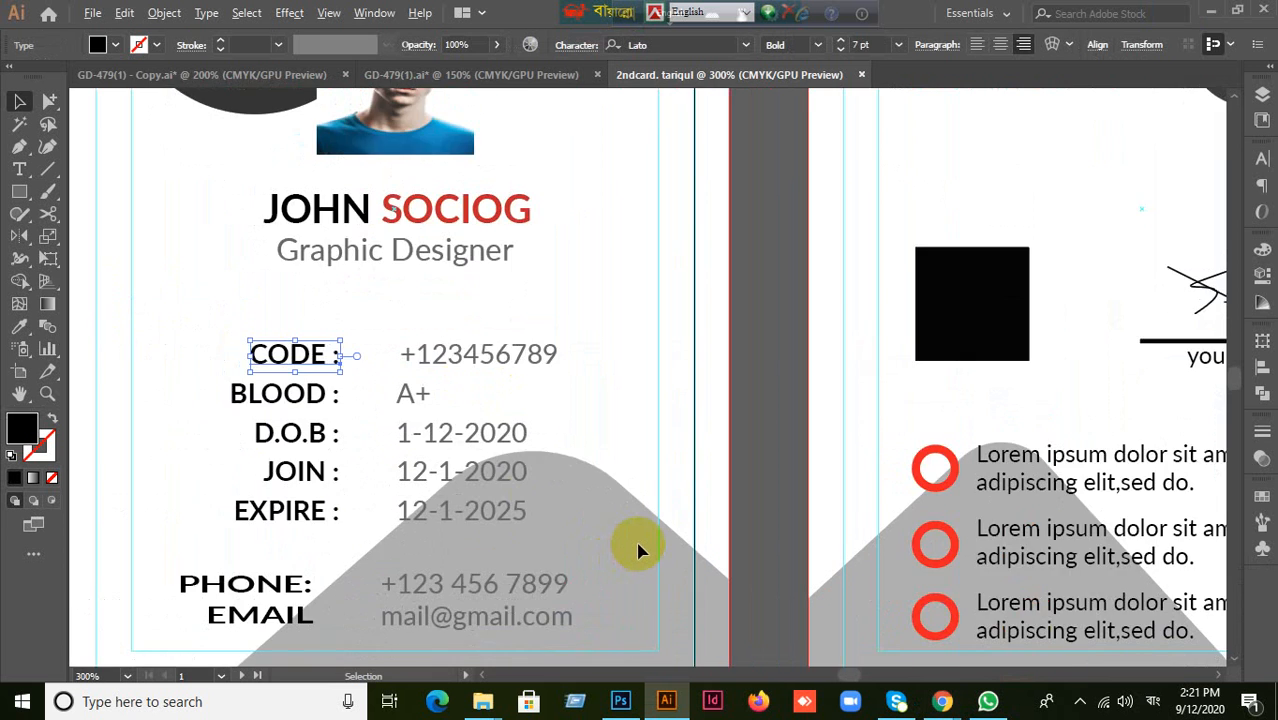
scroll(640, 550, down, 2)
click(191, 428)
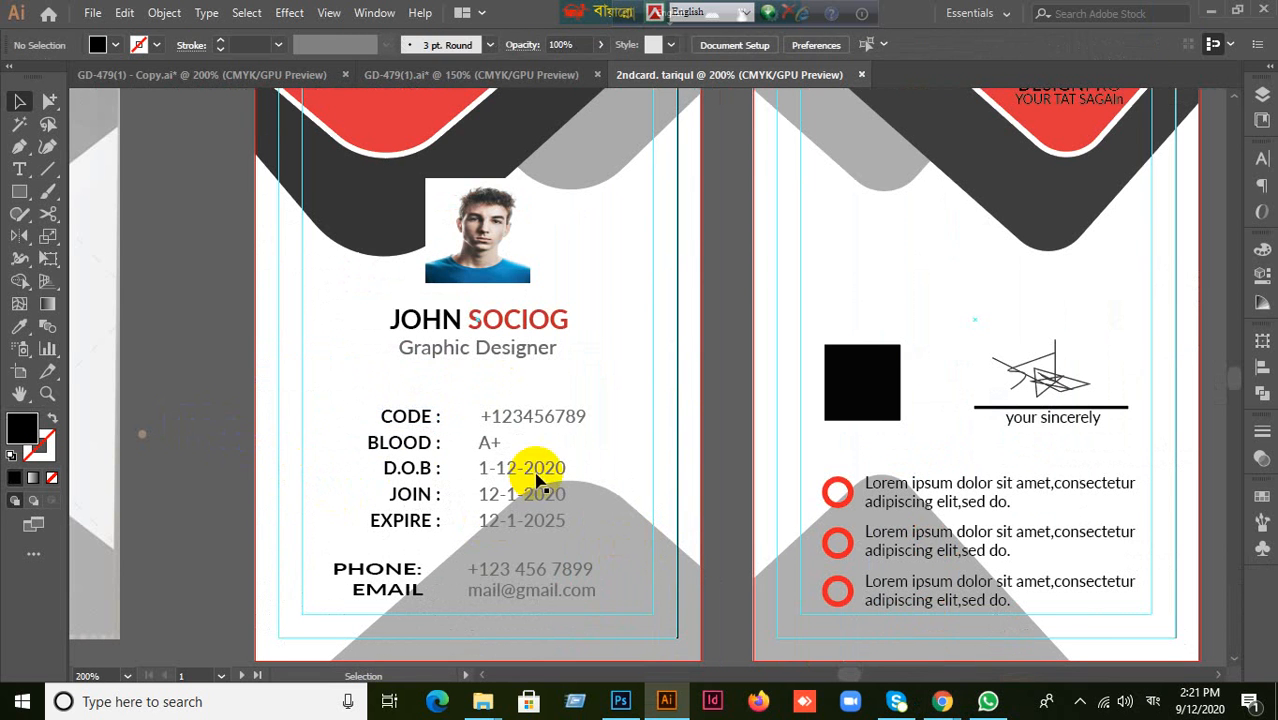
Align the front card's CODE label and its value by their vertical centres, relative to the selection instead of the artboard.
click(540, 420)
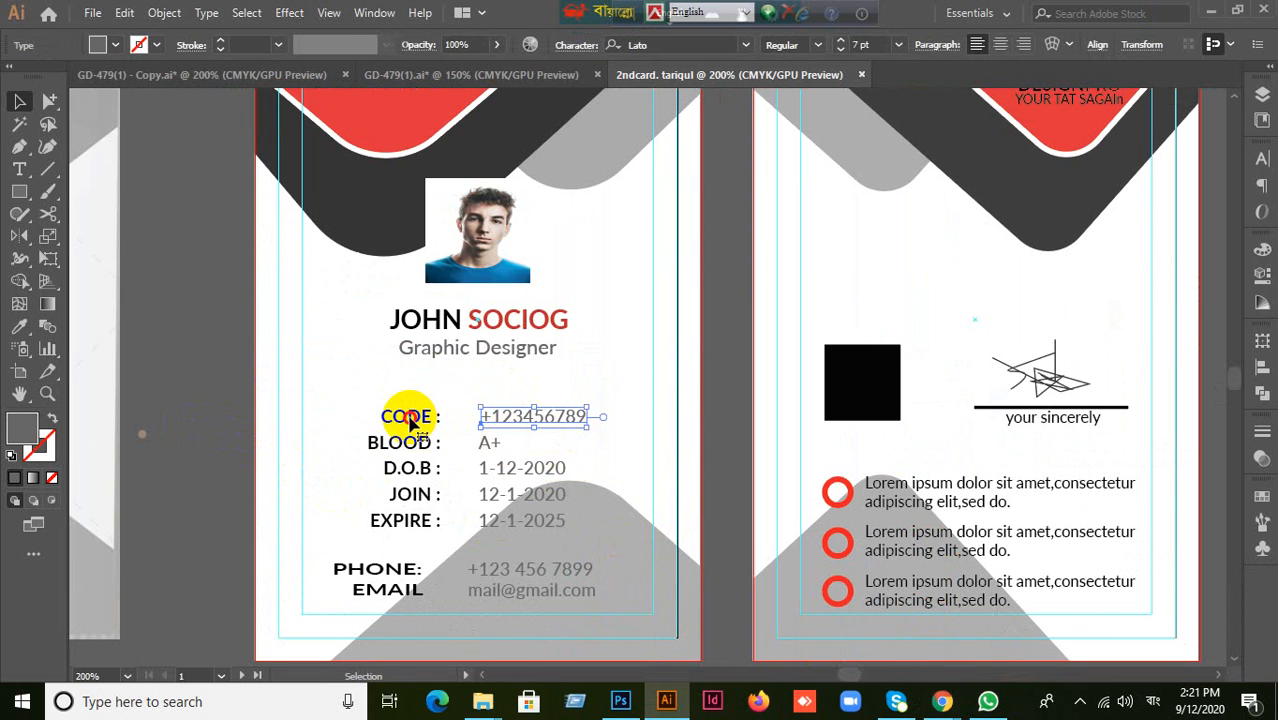
shift+click(413, 425)
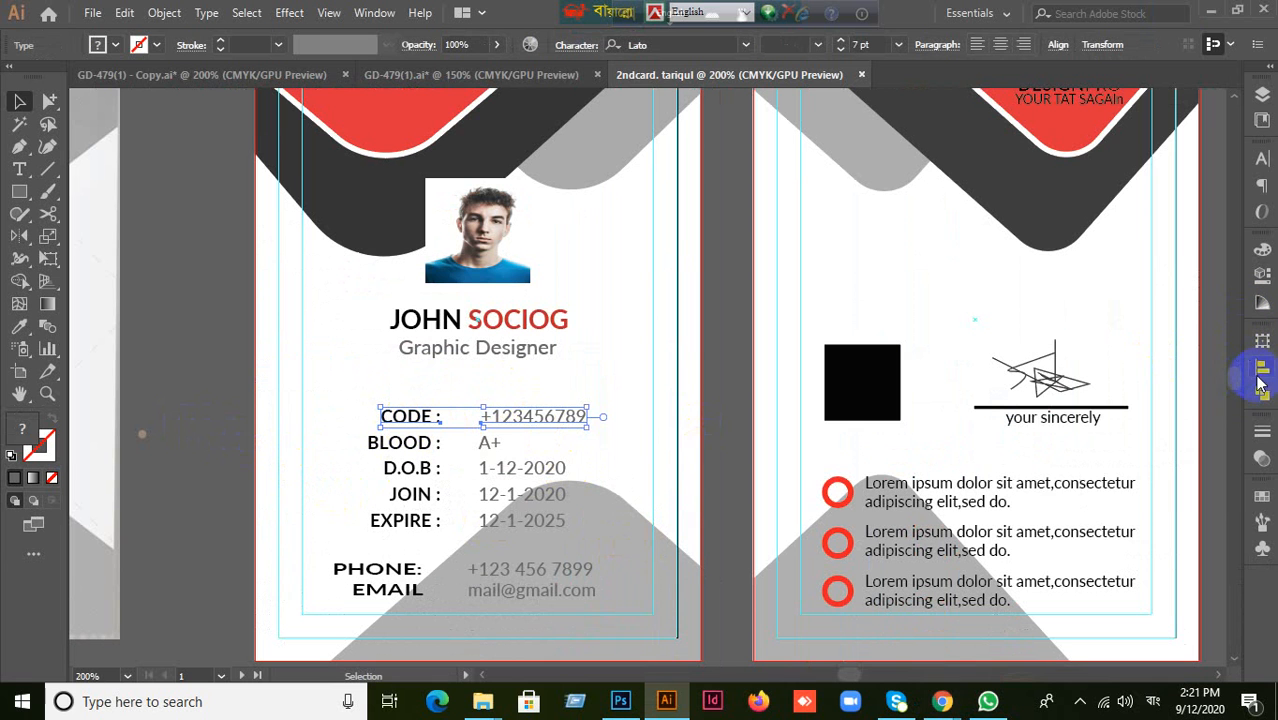
click(1262, 373)
click(1195, 384)
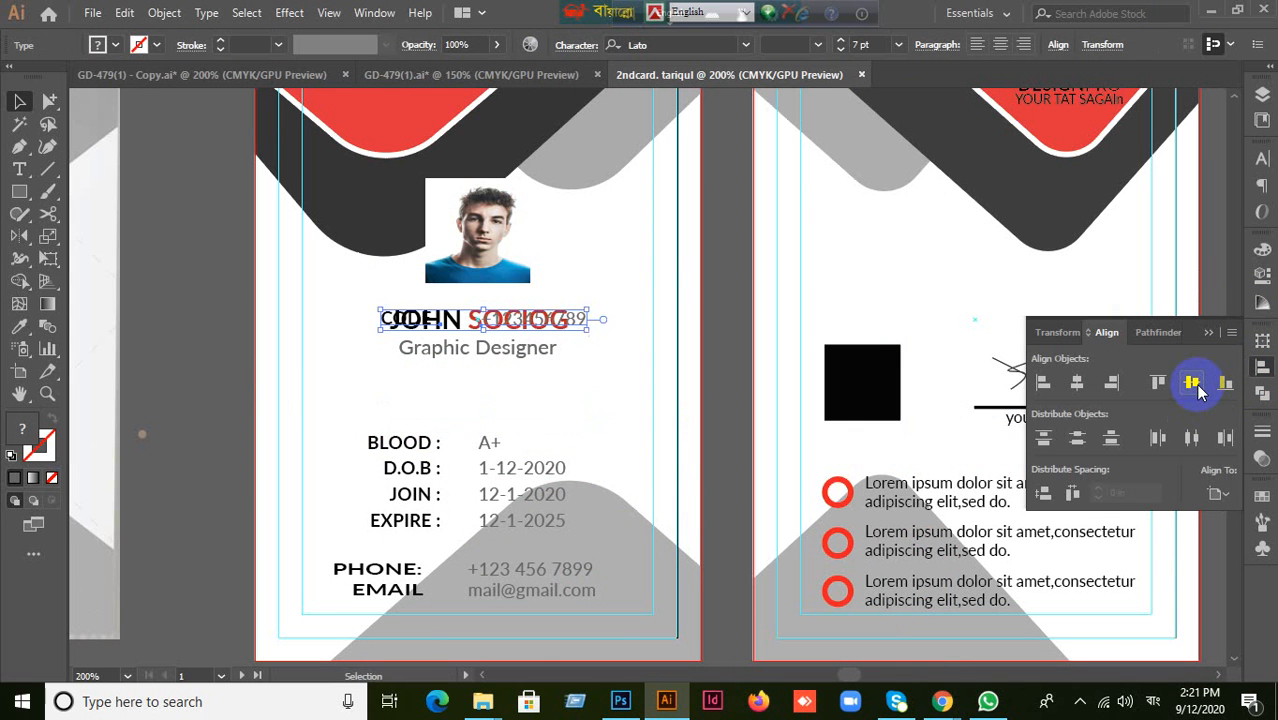
key(ctrl+z)
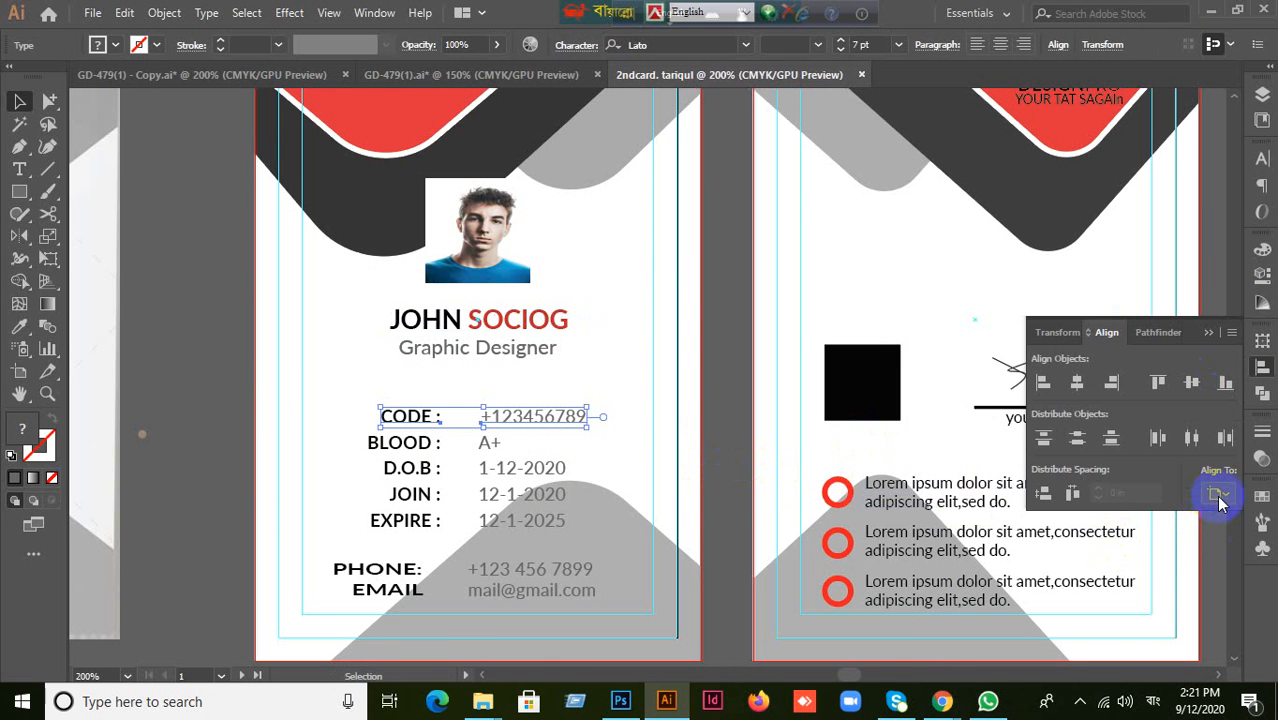
click(1218, 496)
click(1198, 510)
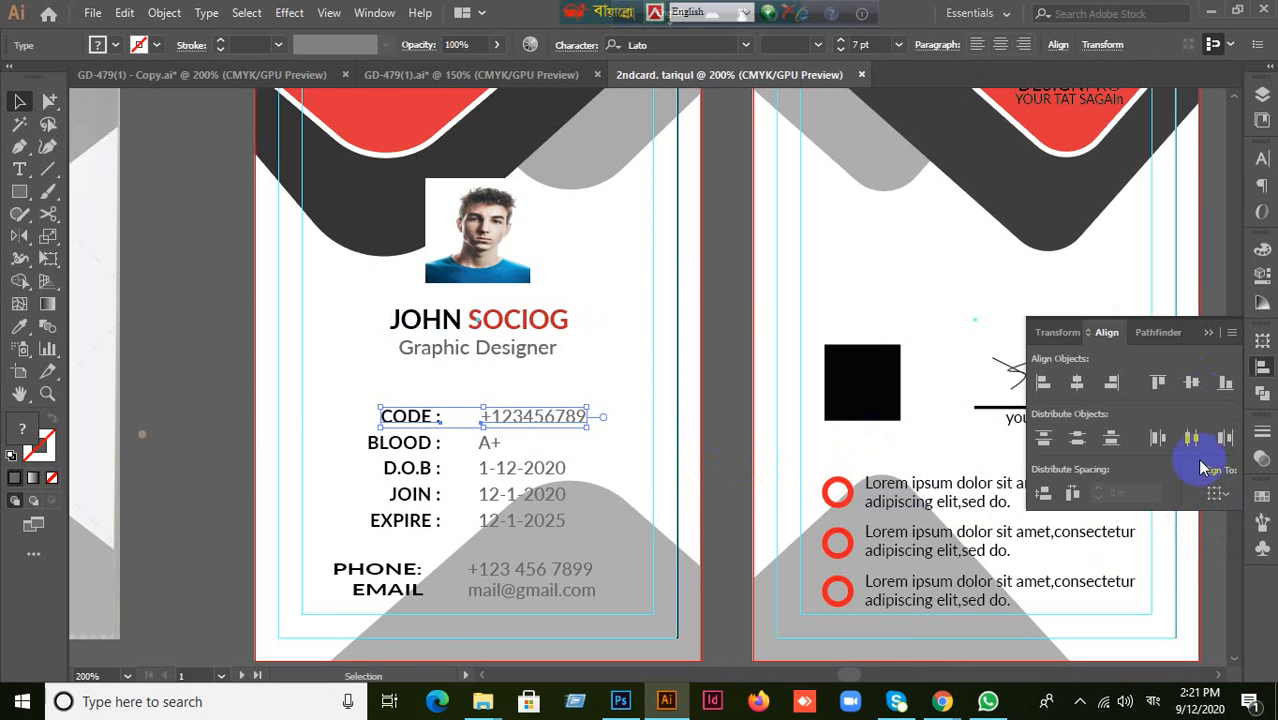
click(1194, 385)
click(220, 432)
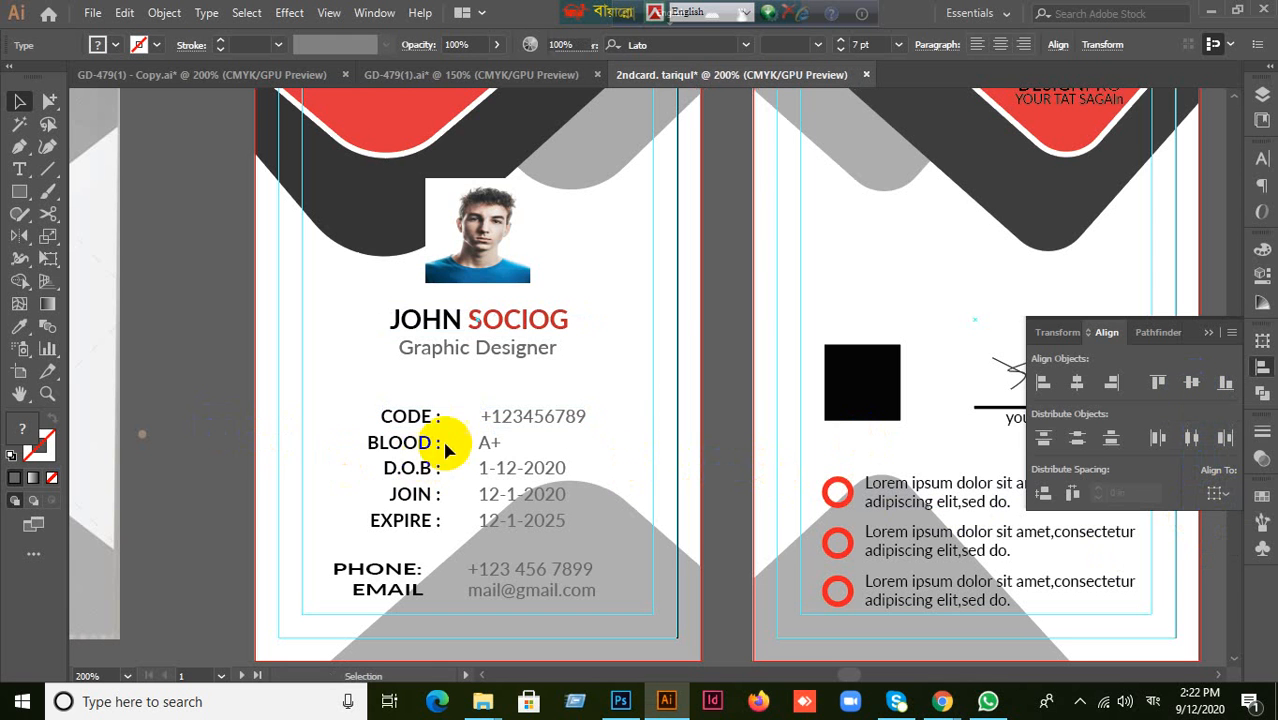
Align the front card's BLOOD and D.O.B labels with their values by vertical centres, one row at a time.
click(426, 450)
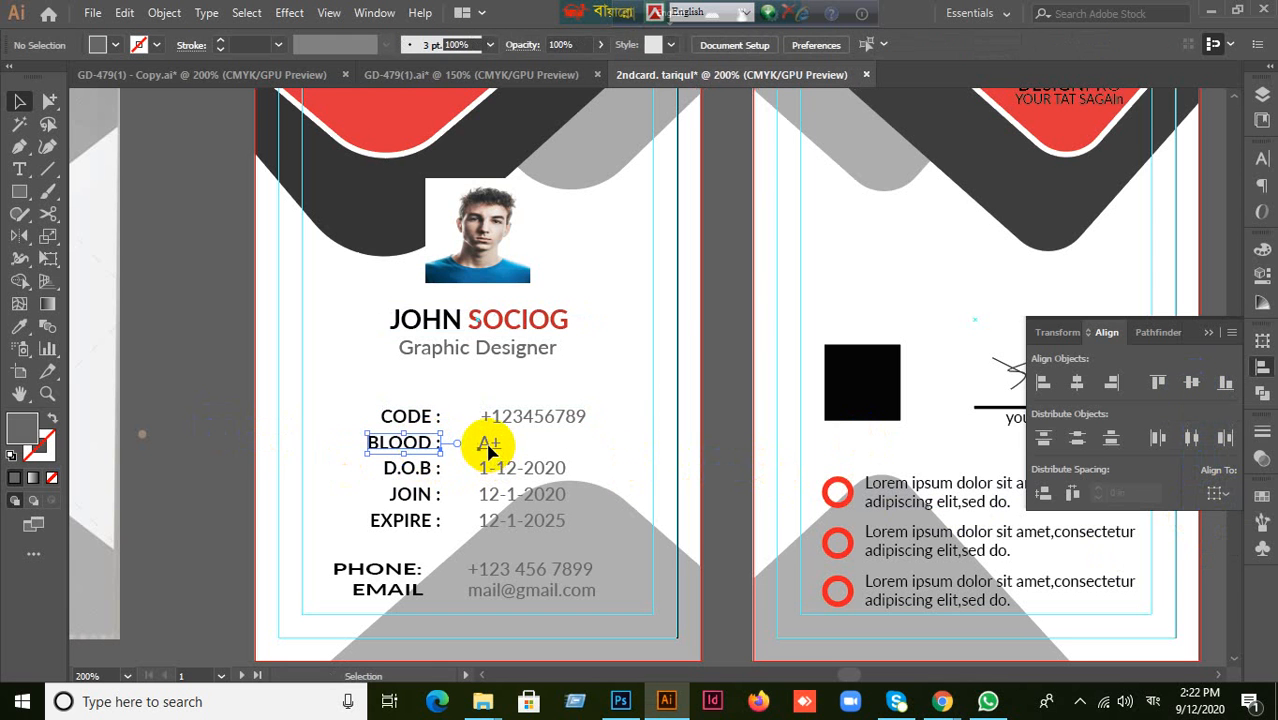
shift+click(488, 447)
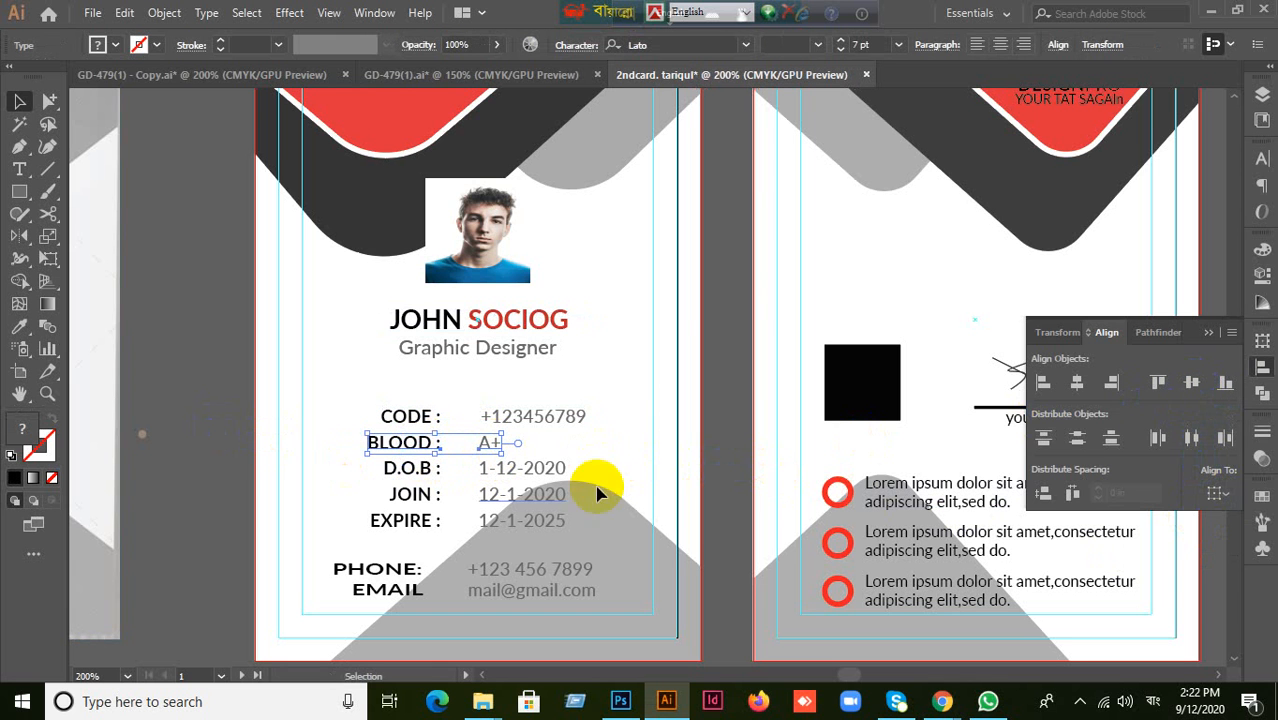
click(198, 503)
click(405, 469)
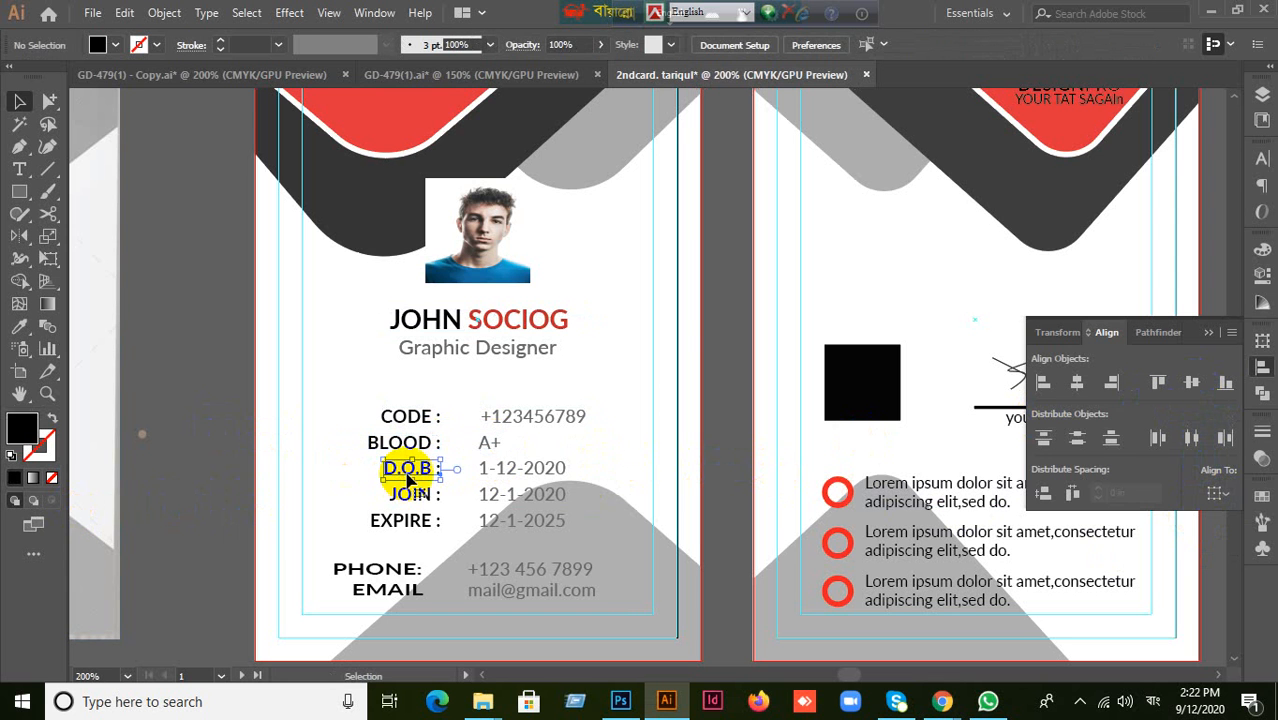
shift+click(532, 468)
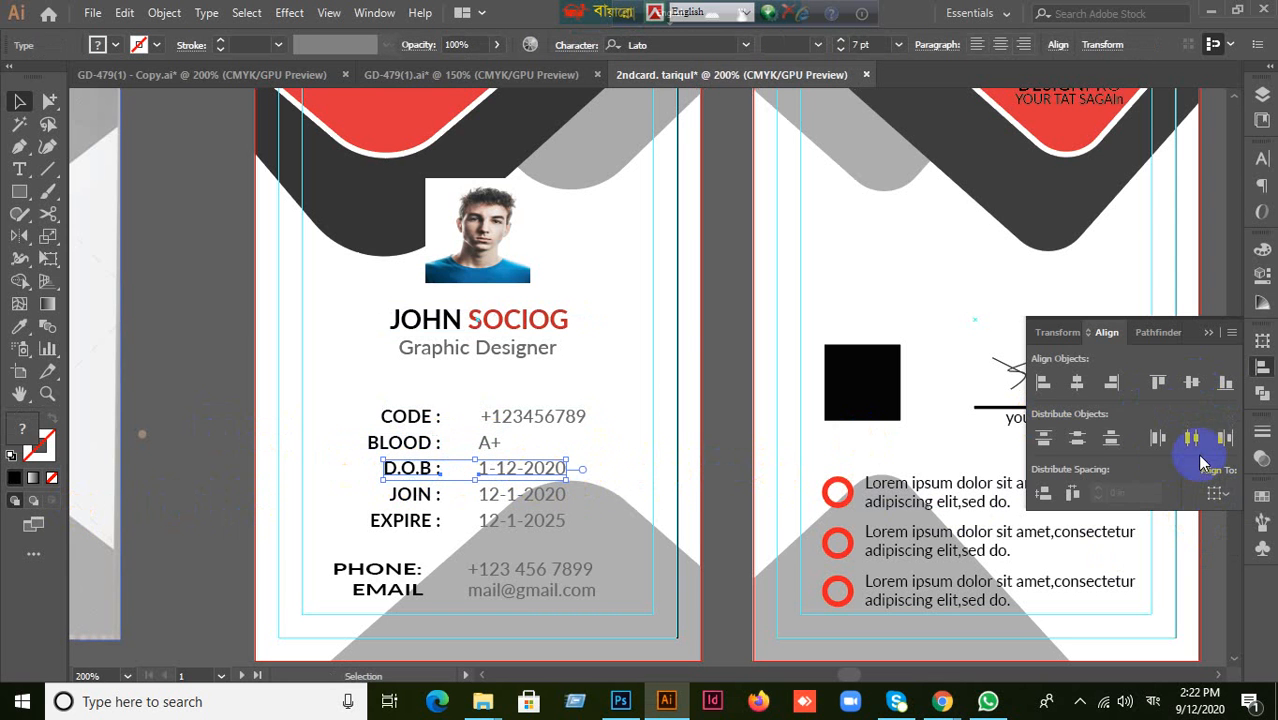
Align the JOIN and EXPIRE labels with their dates by vertical centres, row by row, and clear the selection.
click(405, 494)
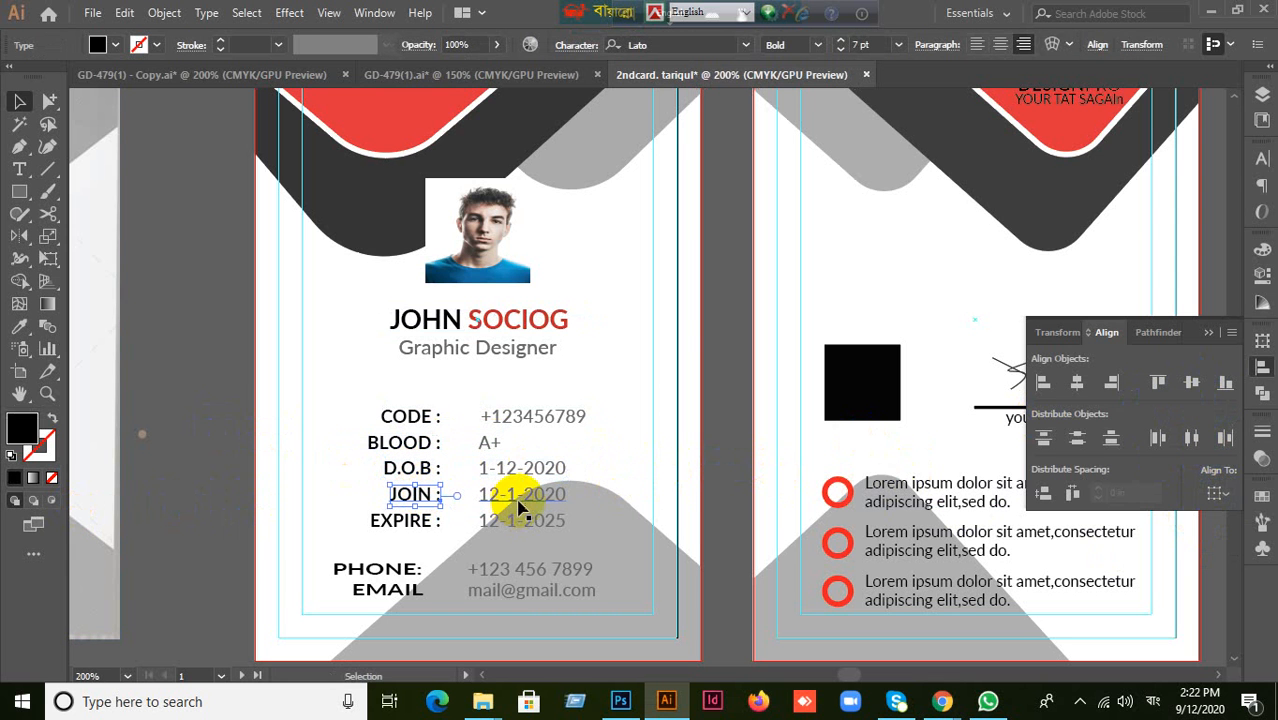
shift+click(520, 503)
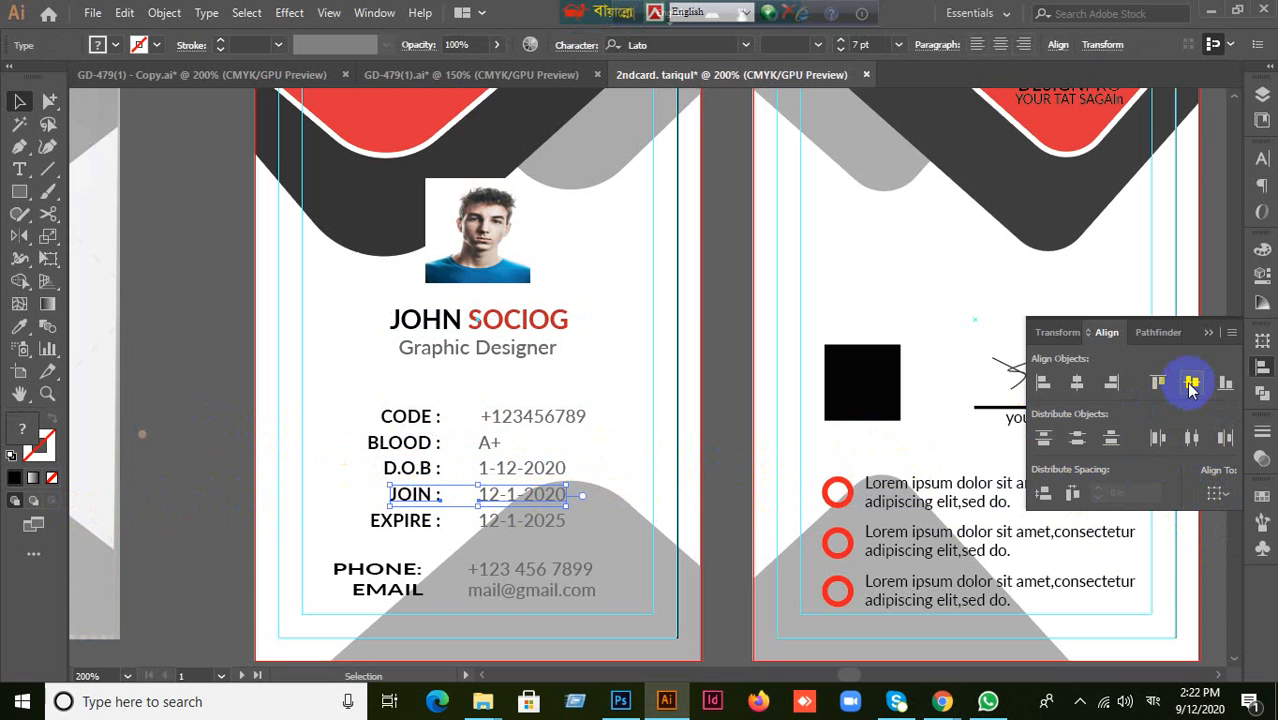
click(413, 528)
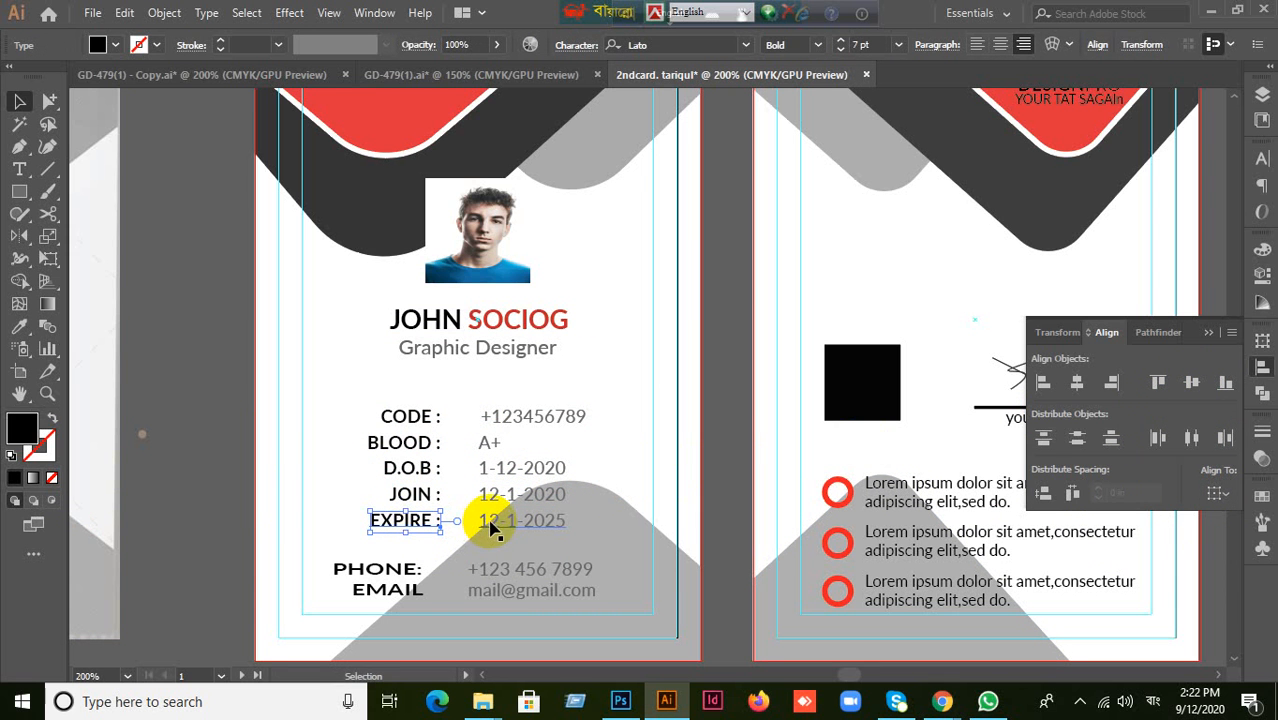
shift+click(490, 527)
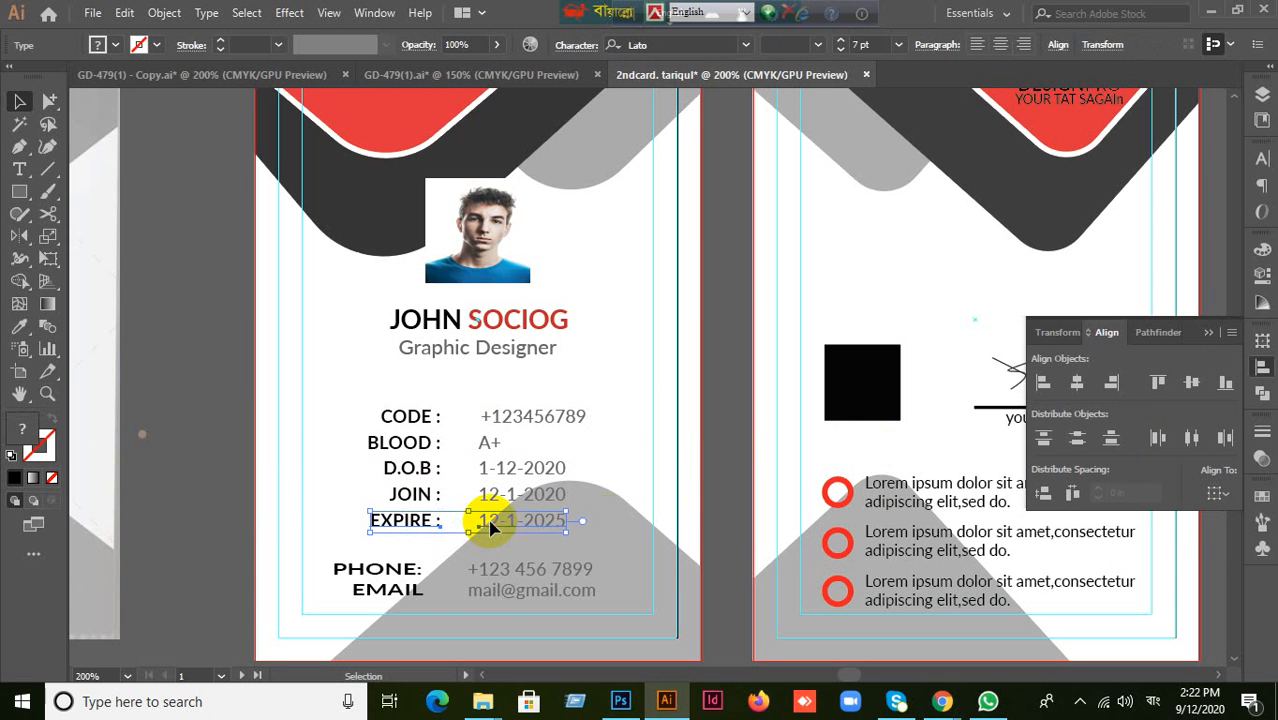
click(1192, 386)
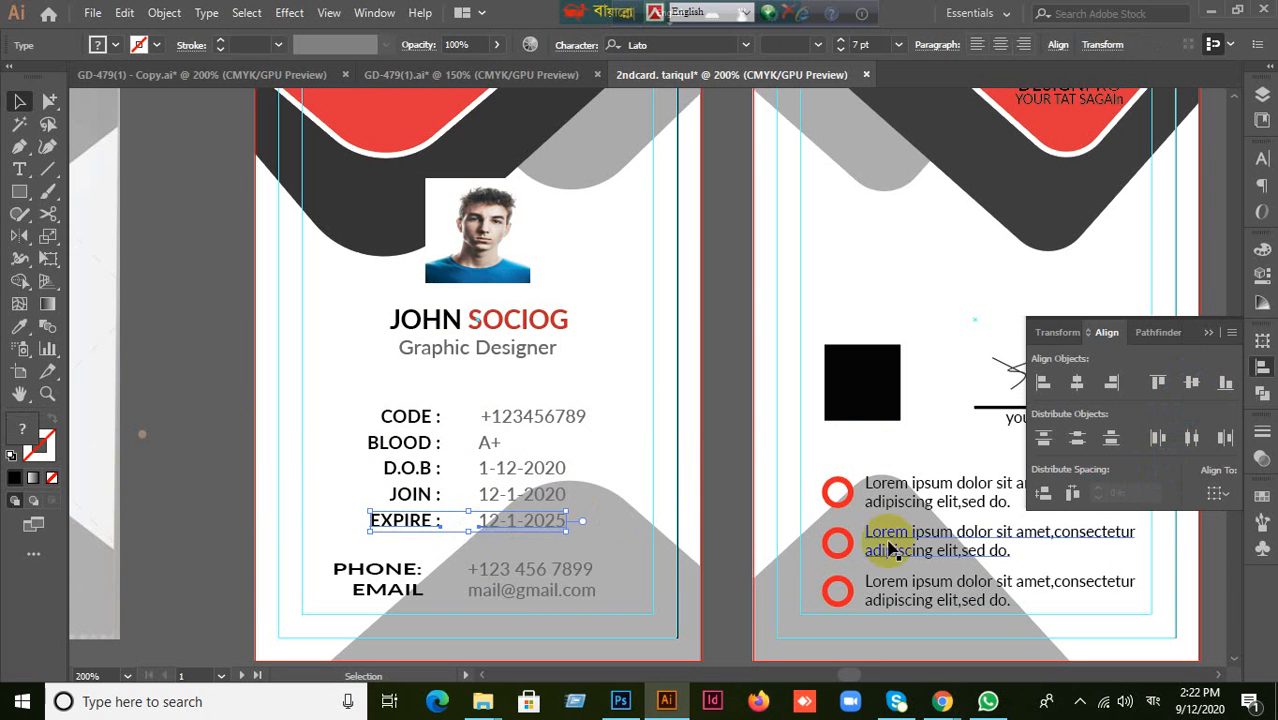
click(238, 510)
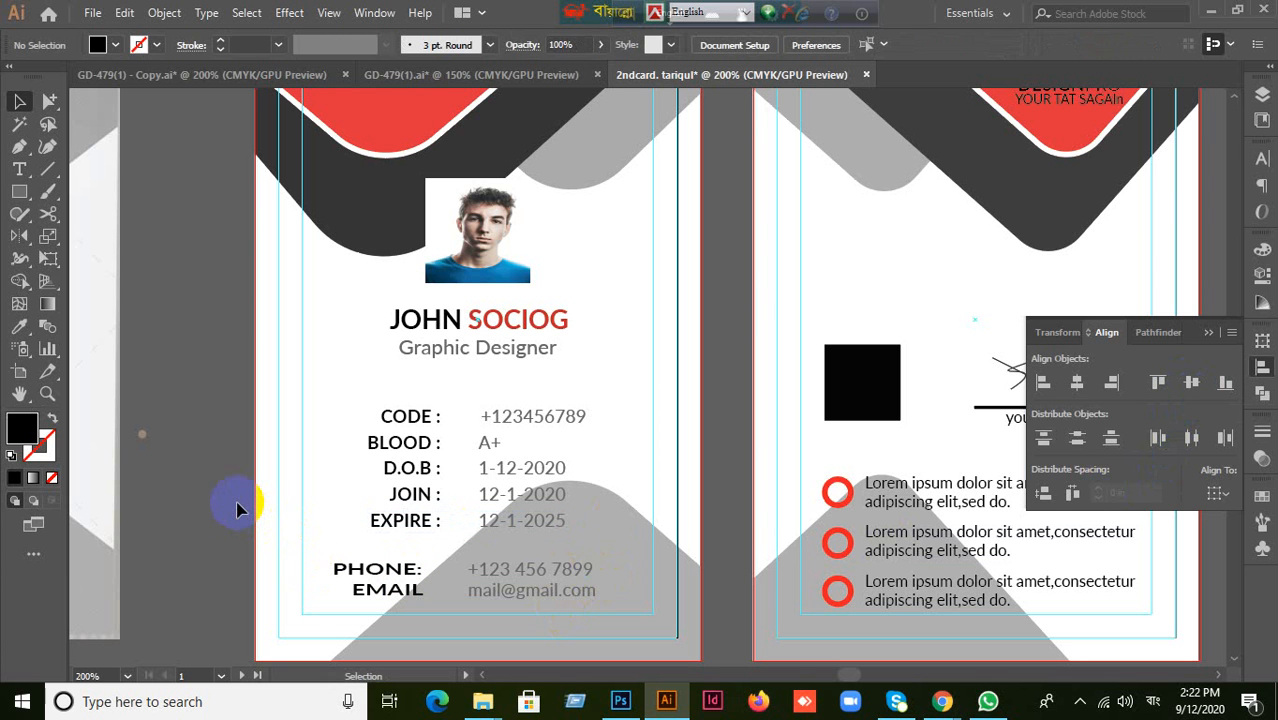
Group the CODE label with its value and the BLOOD label with its value as two separate row groups.
click(408, 416)
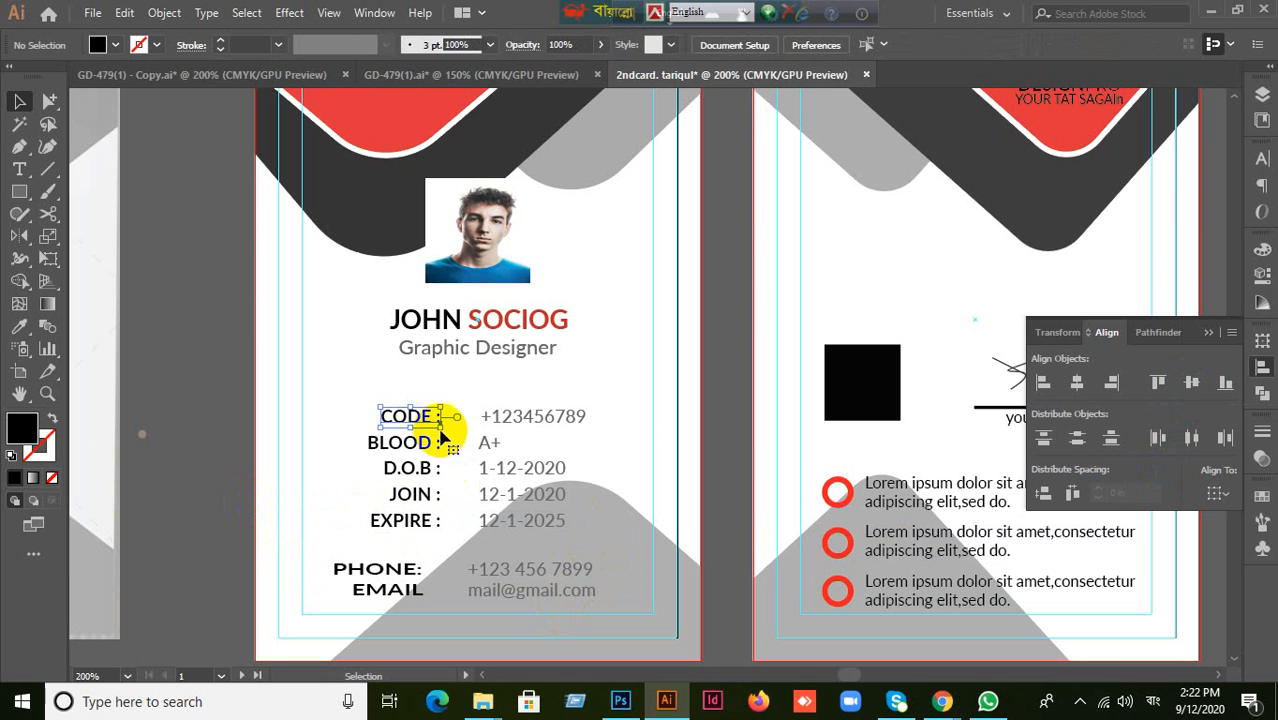
shift+click(543, 422)
key(ctrl+g)
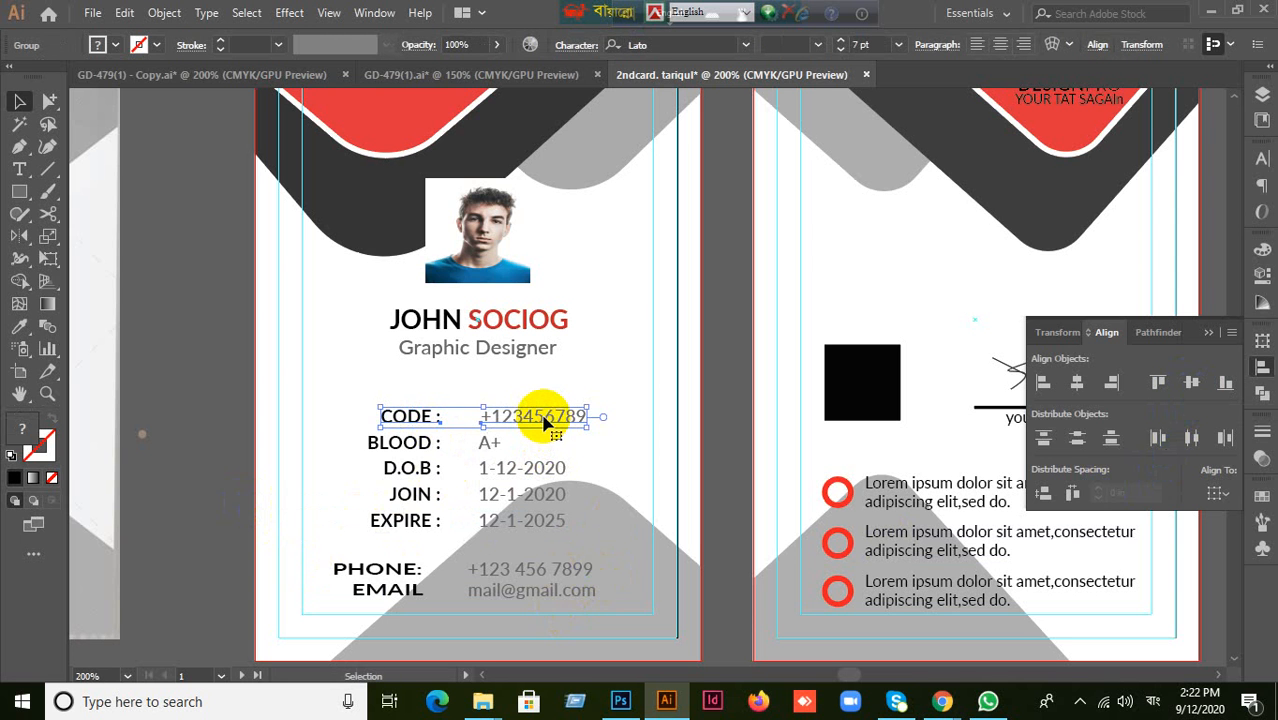
click(408, 443)
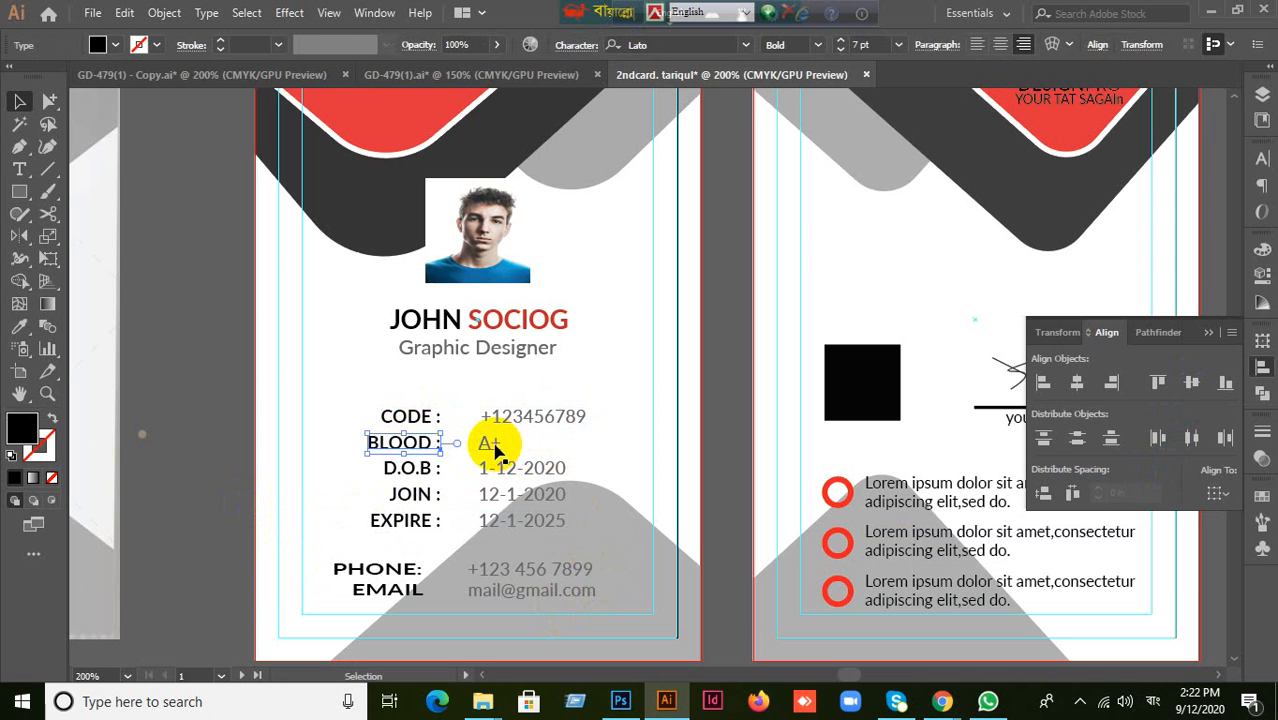
shift+click(490, 445)
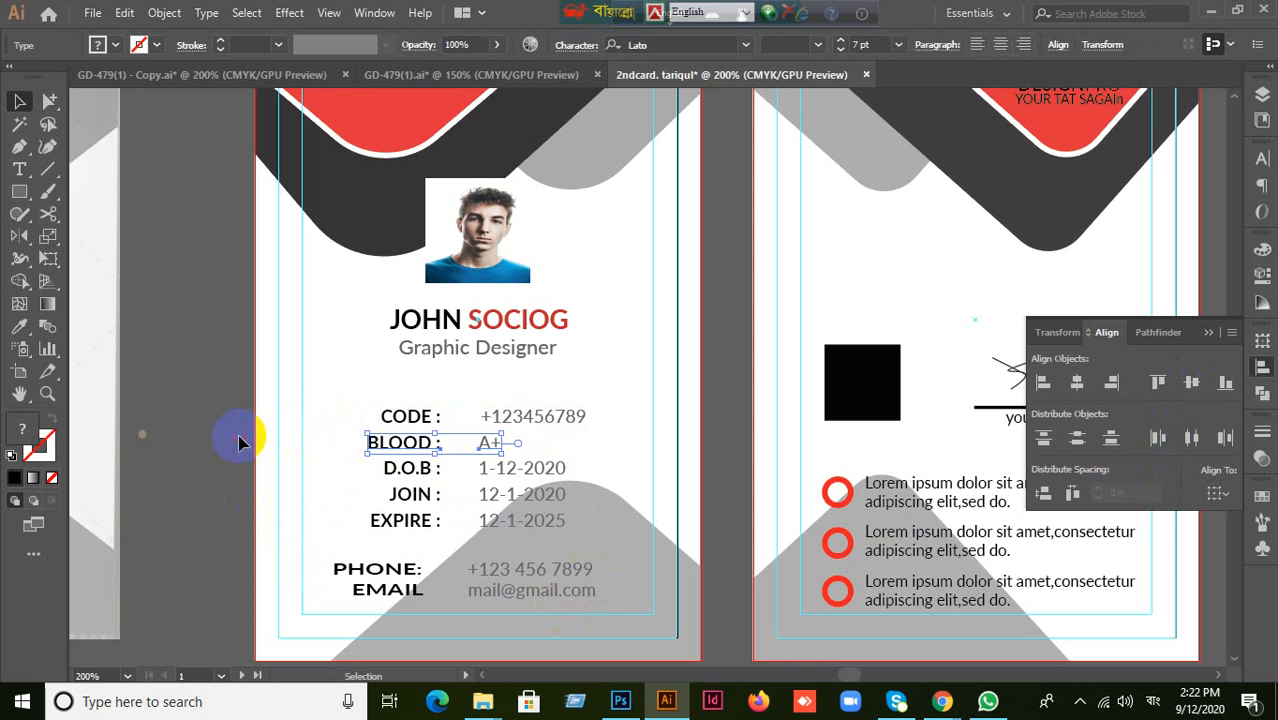
click(418, 453)
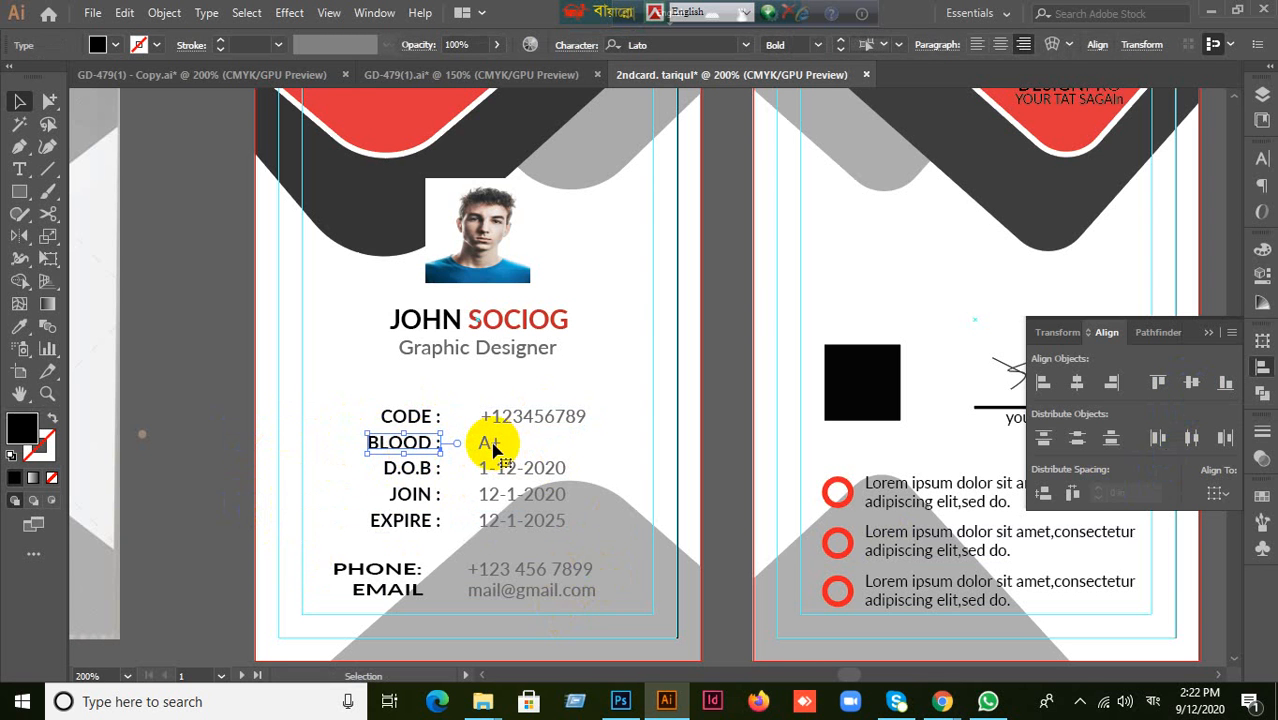
shift+click(489, 448)
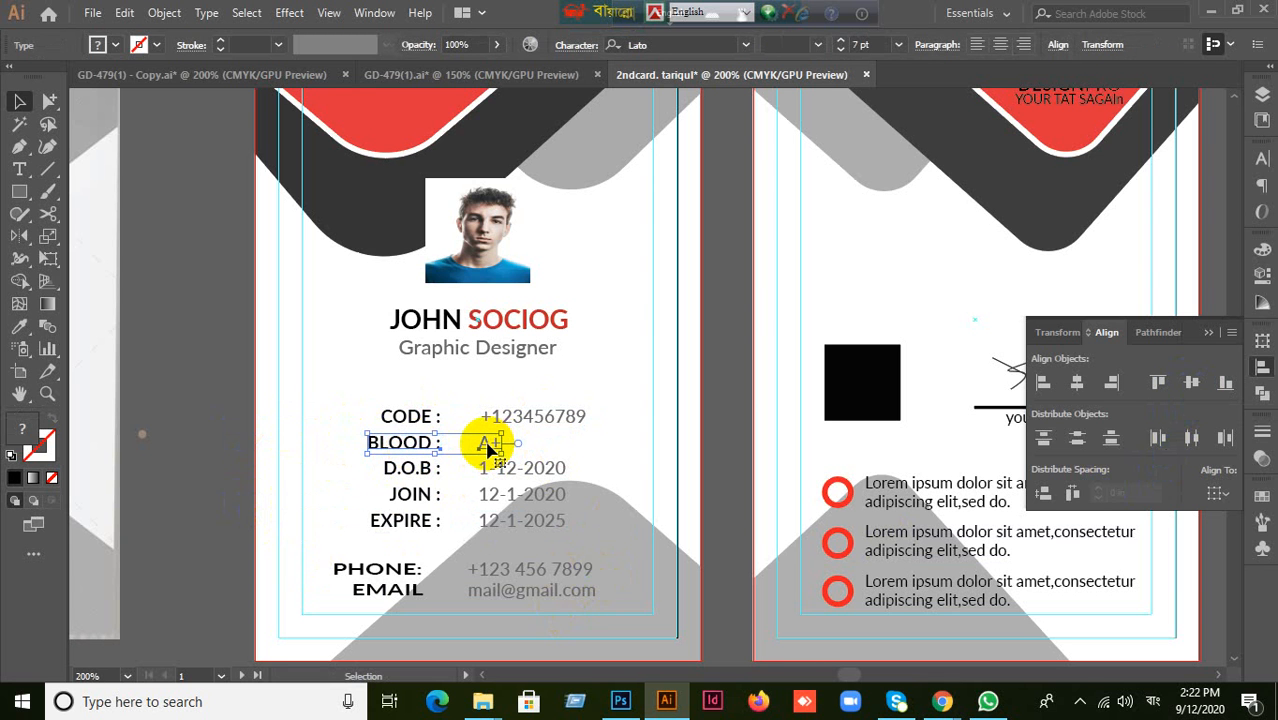
click(204, 581)
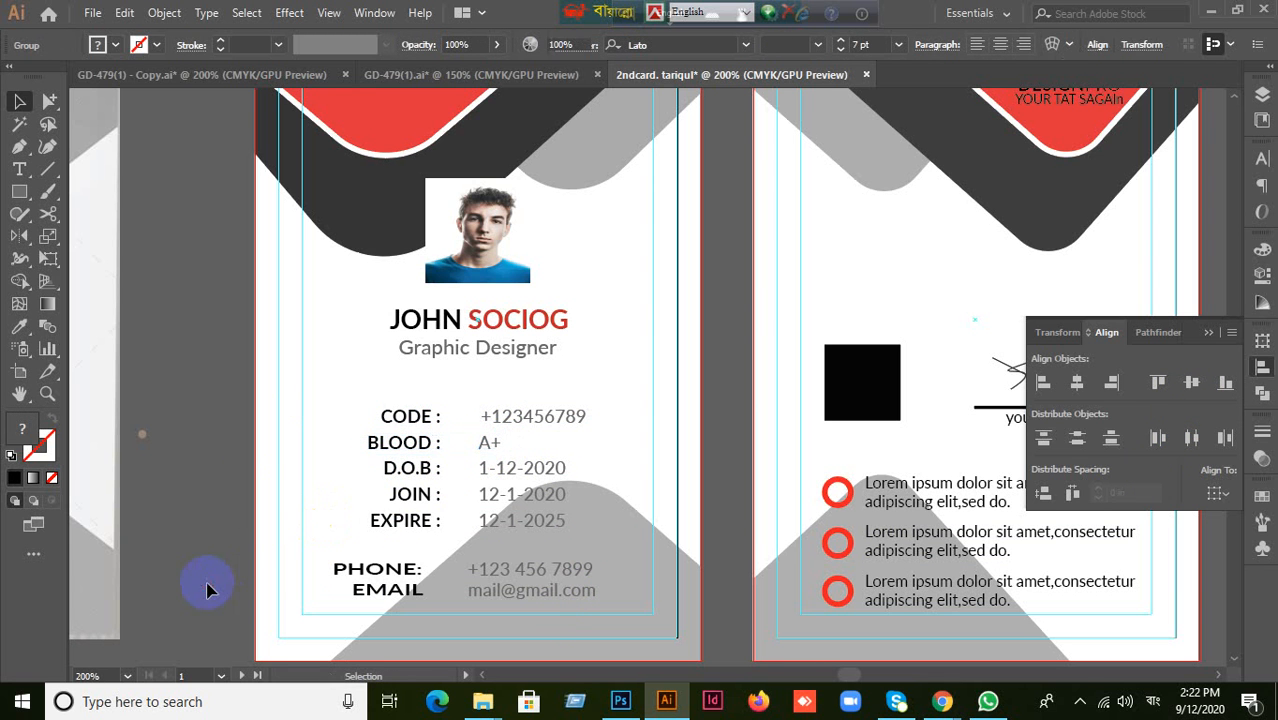
Group the D.O.B label with its date on the front card.
click(398, 475)
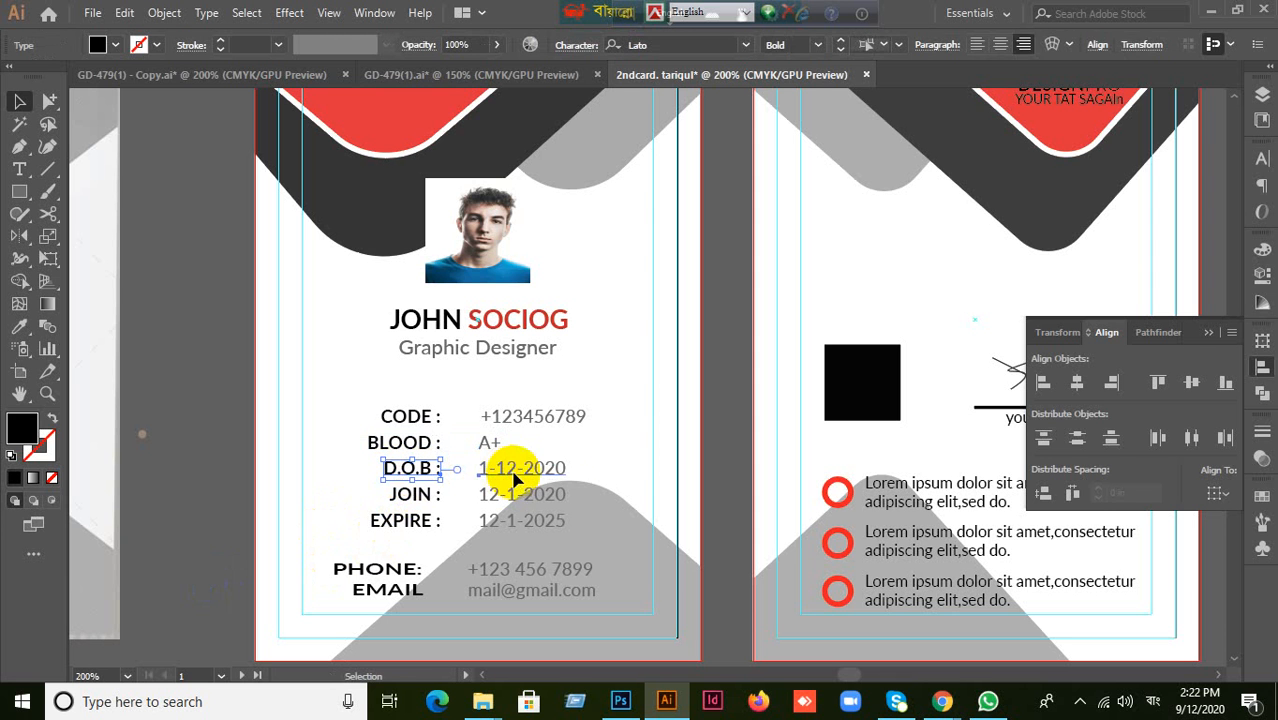
shift+click(514, 480)
key(ctrl+g)
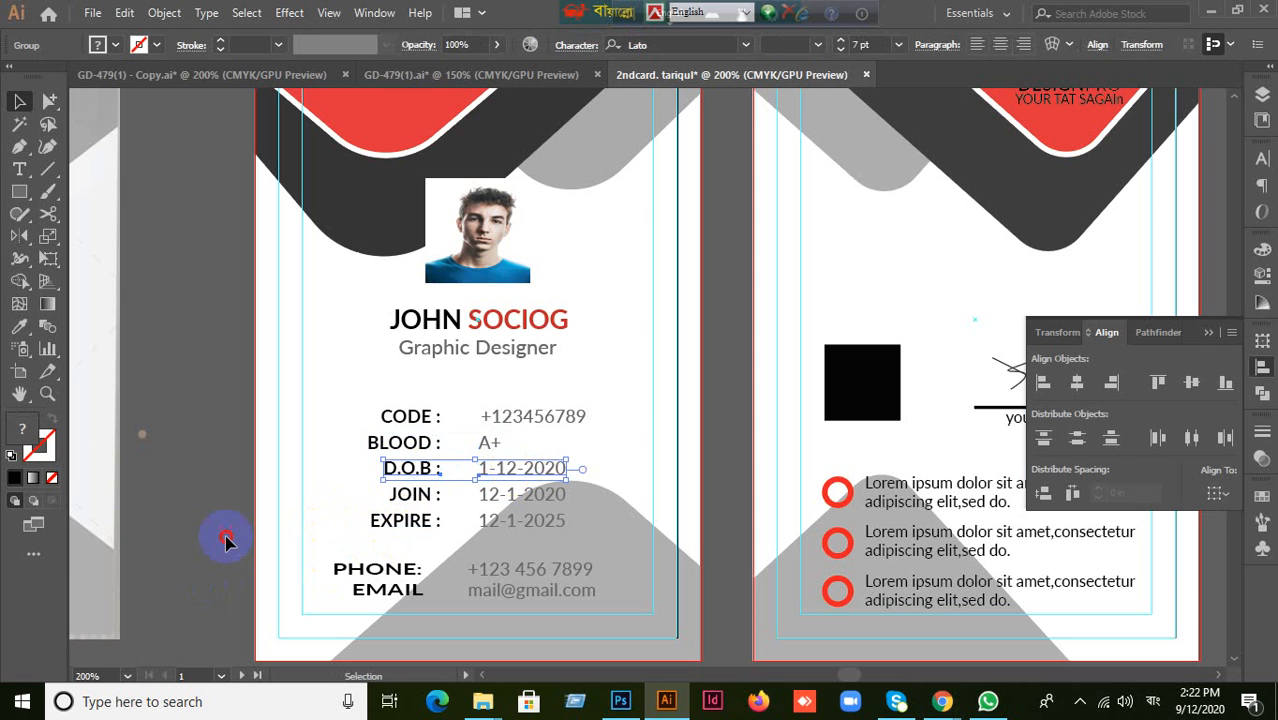
click(226, 540)
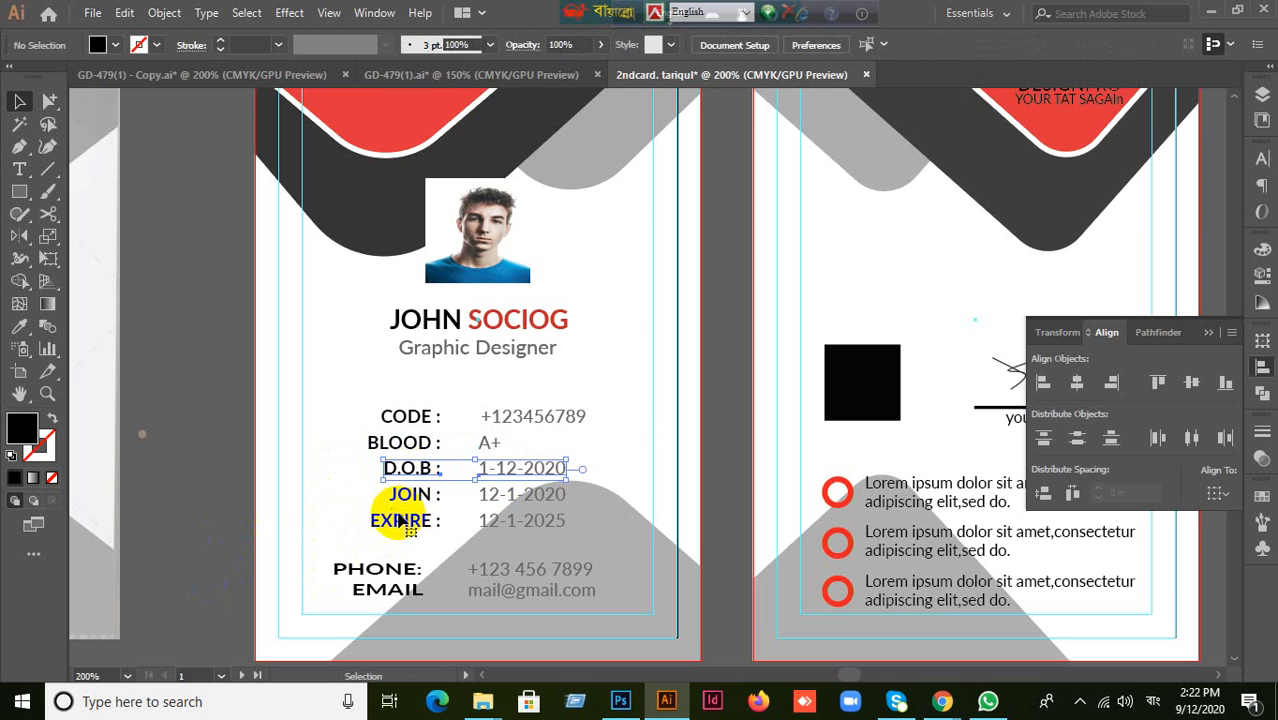
click(404, 530)
click(178, 421)
click(529, 540)
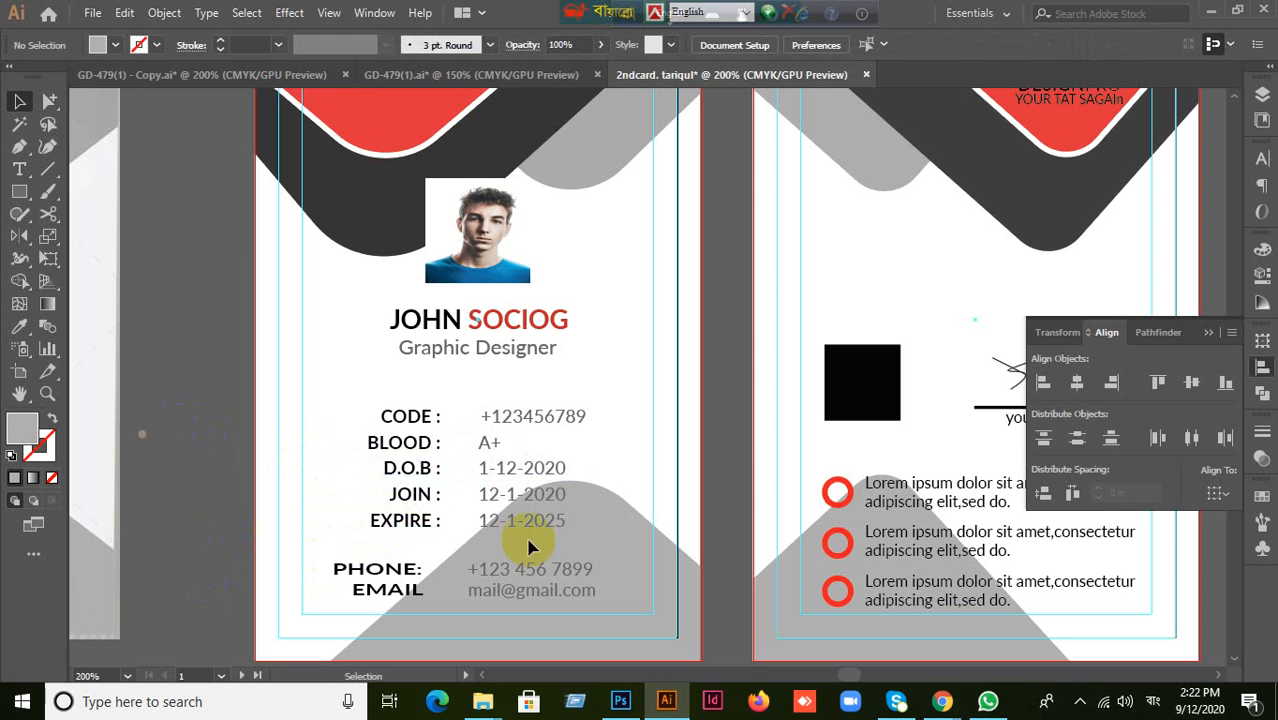
click(433, 470)
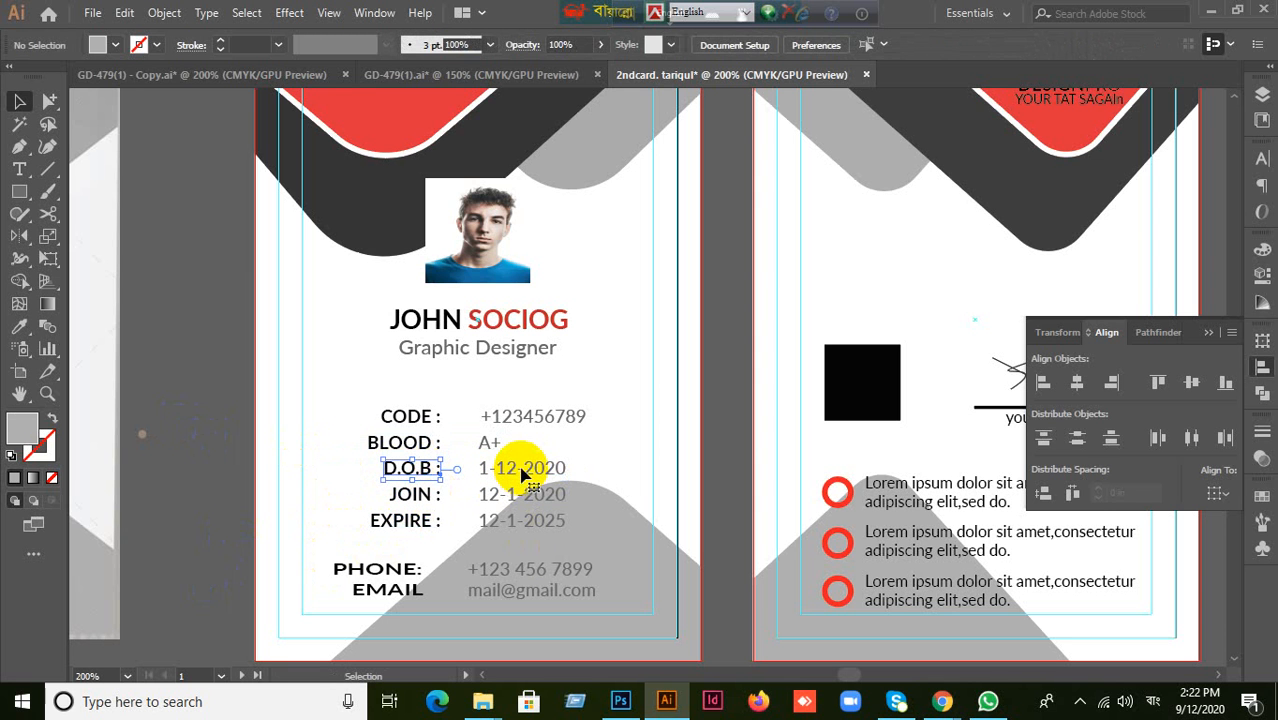
shift+click(537, 474)
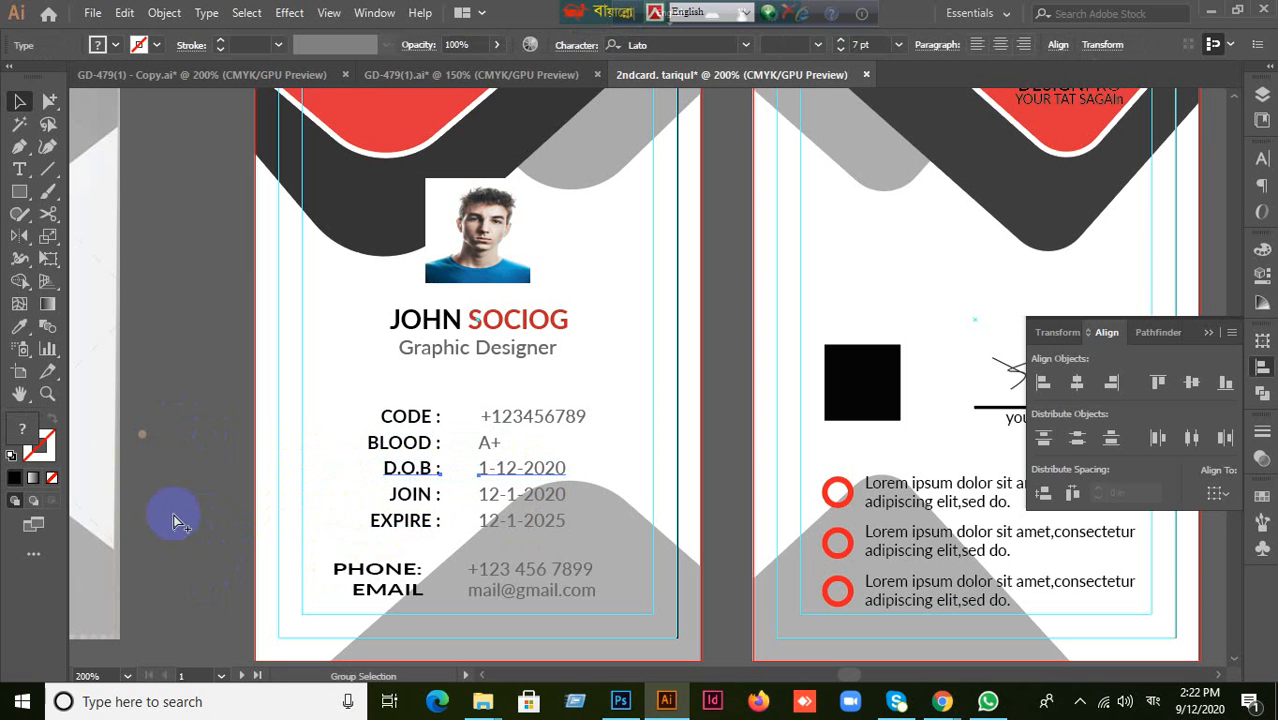
Group the JOIN label with its date and the EXPIRE label with its date as separate rows, clearing the selection.
click(390, 496)
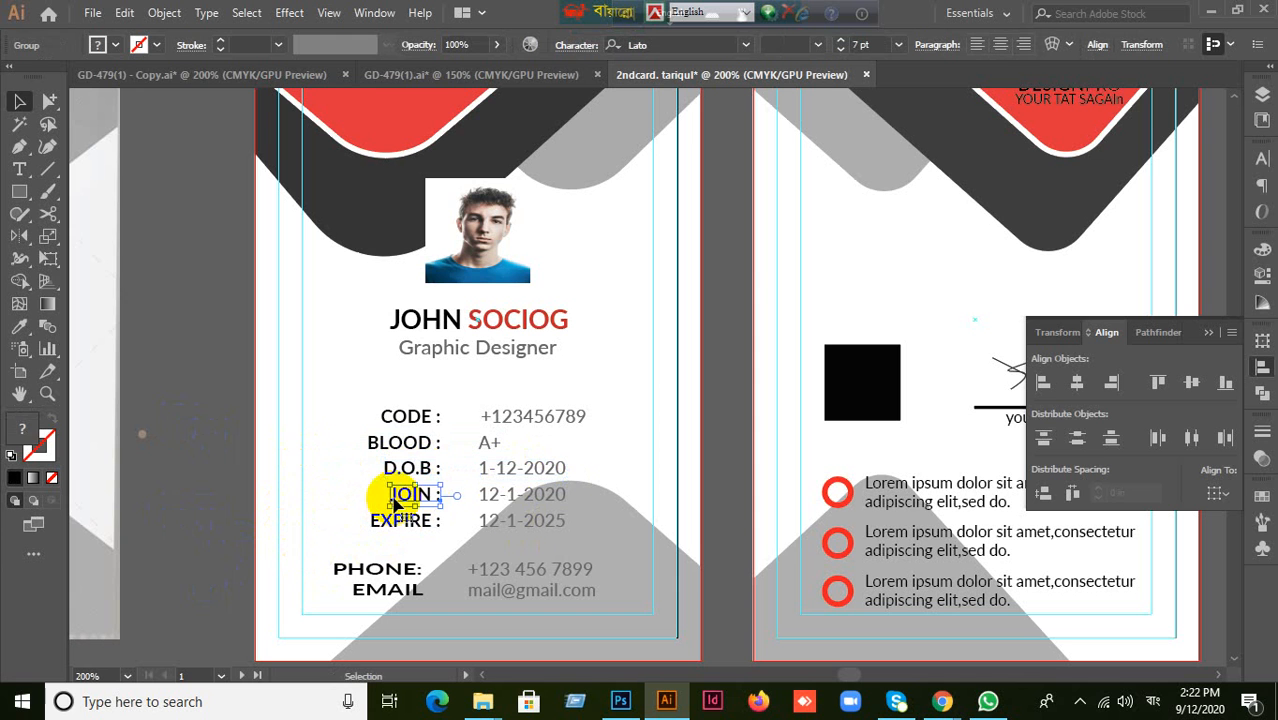
shift+click(527, 502)
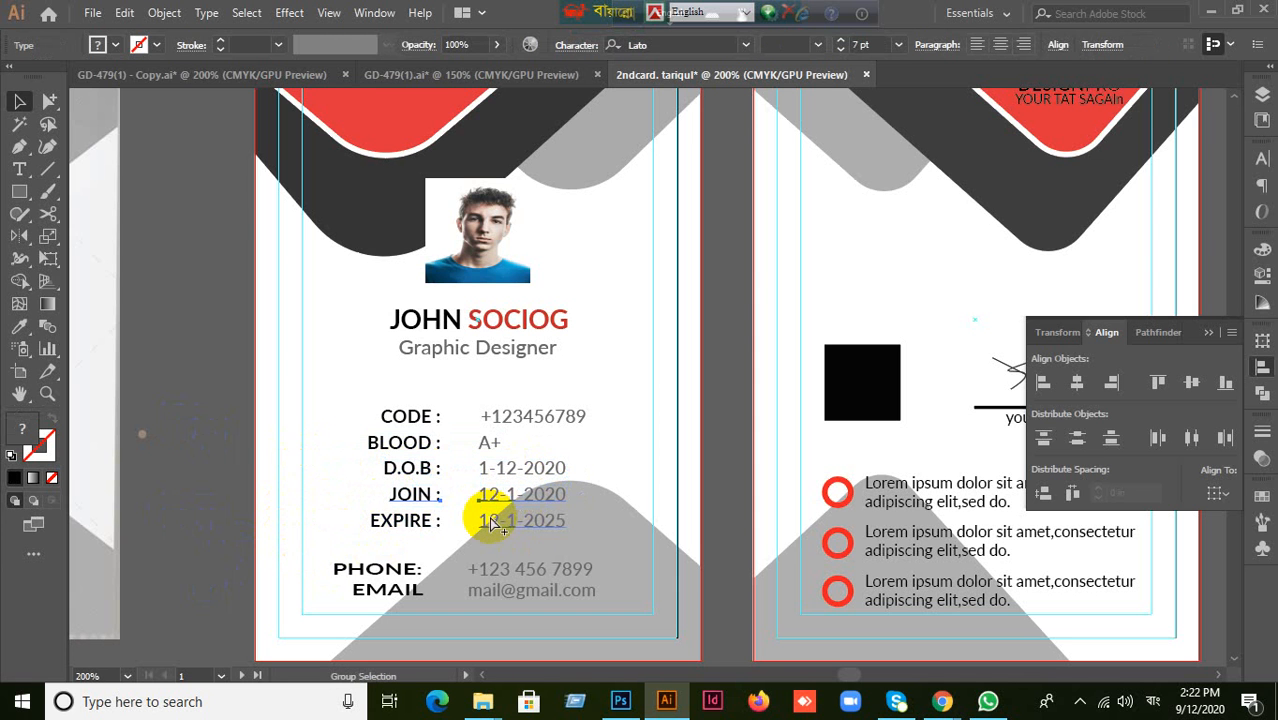
click(388, 522)
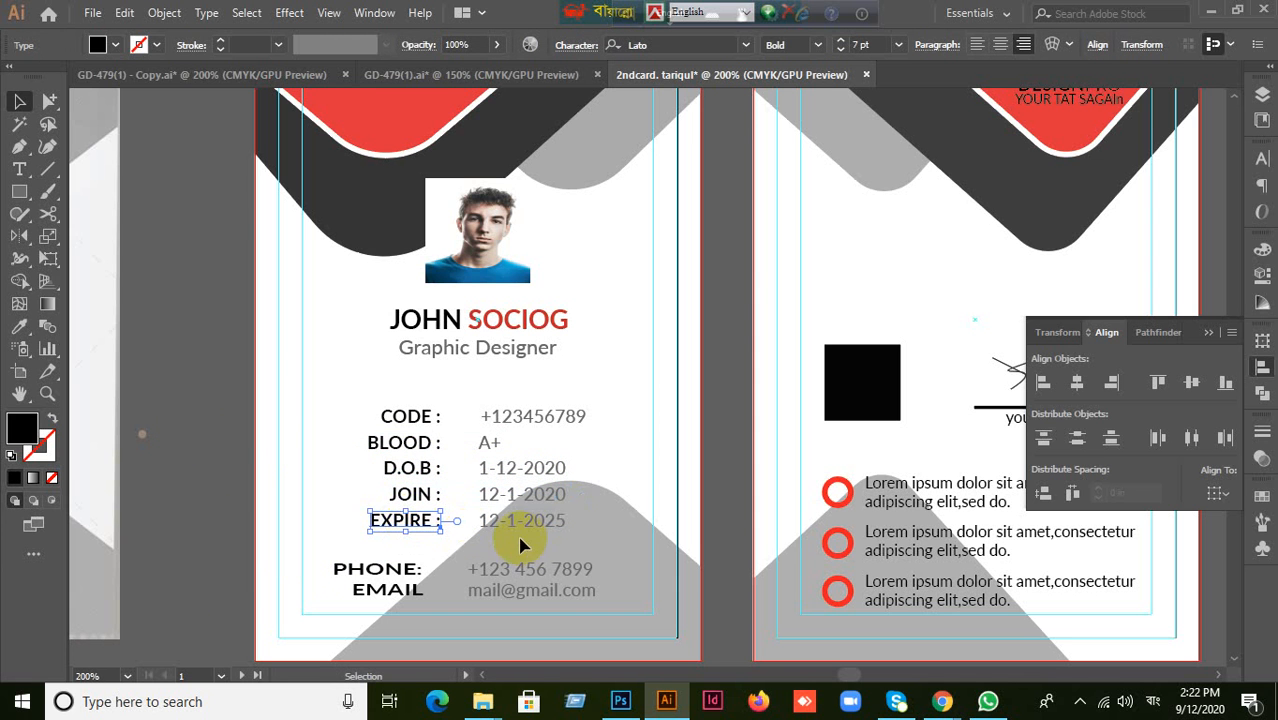
shift+click(531, 531)
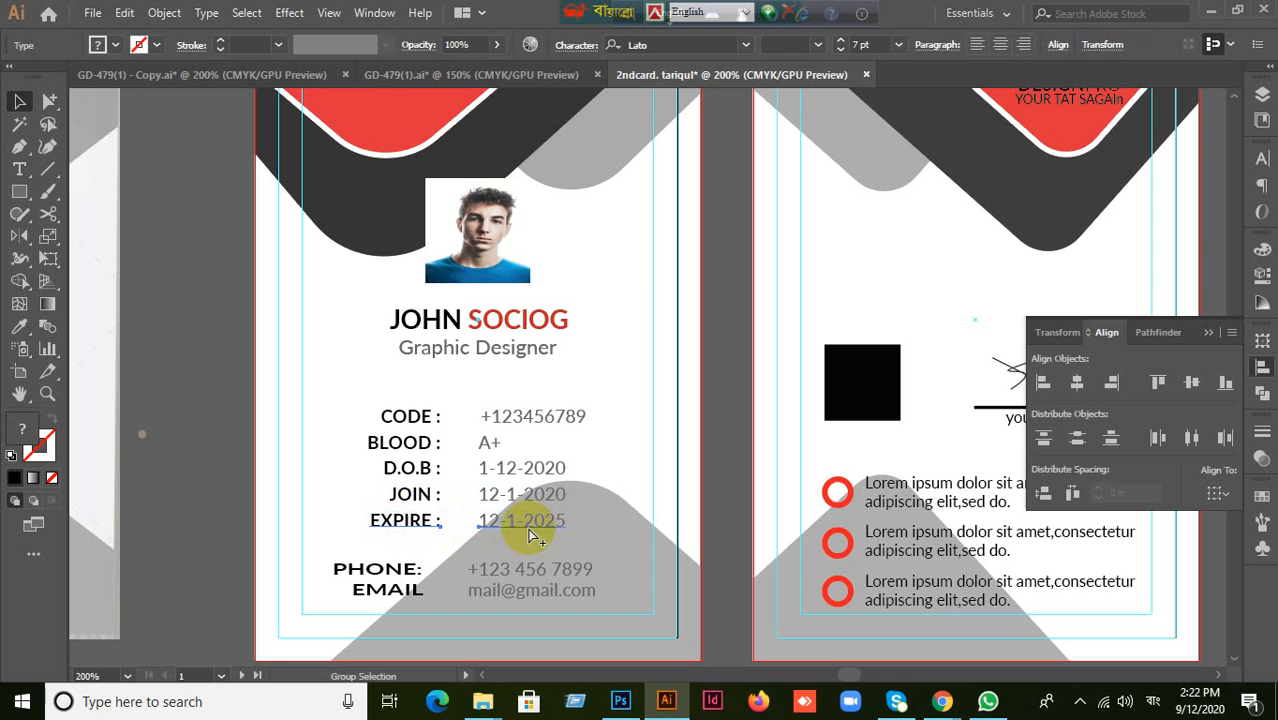
click(205, 491)
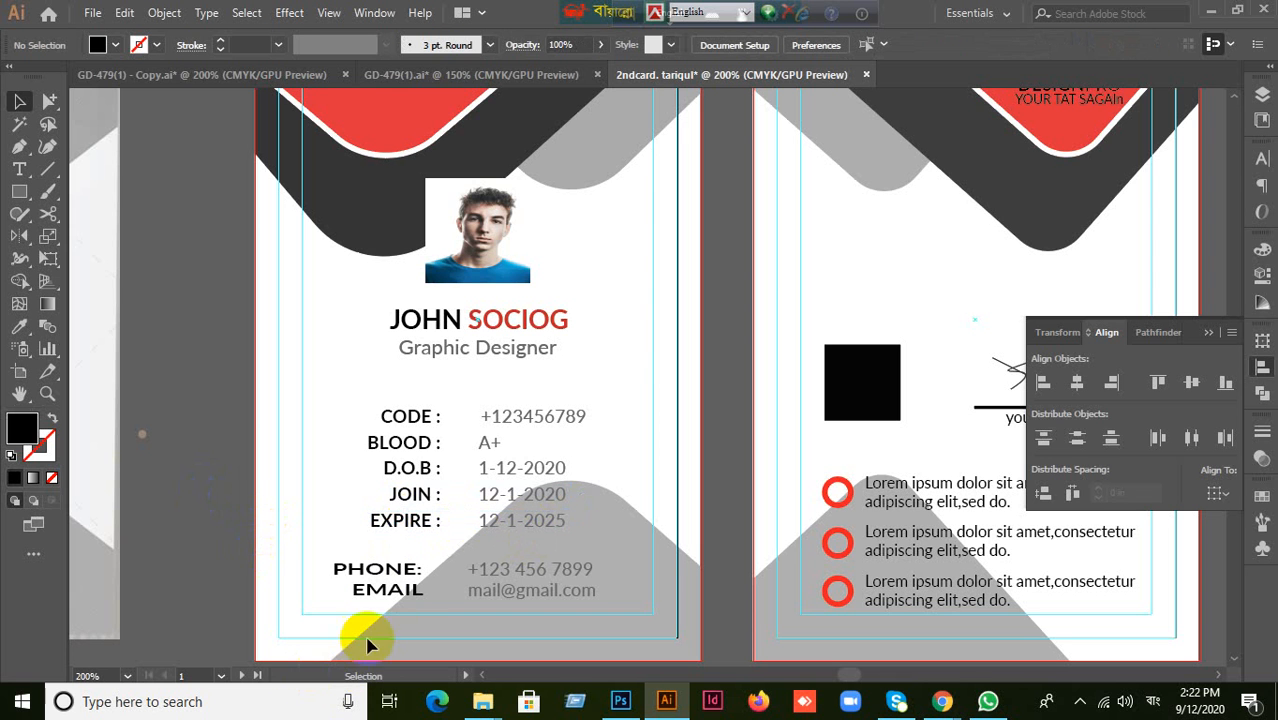
Select all five detail rows from CODE to EXPIRE on the front card and compare both cards with the reference design.
drag(360, 390, 472, 540)
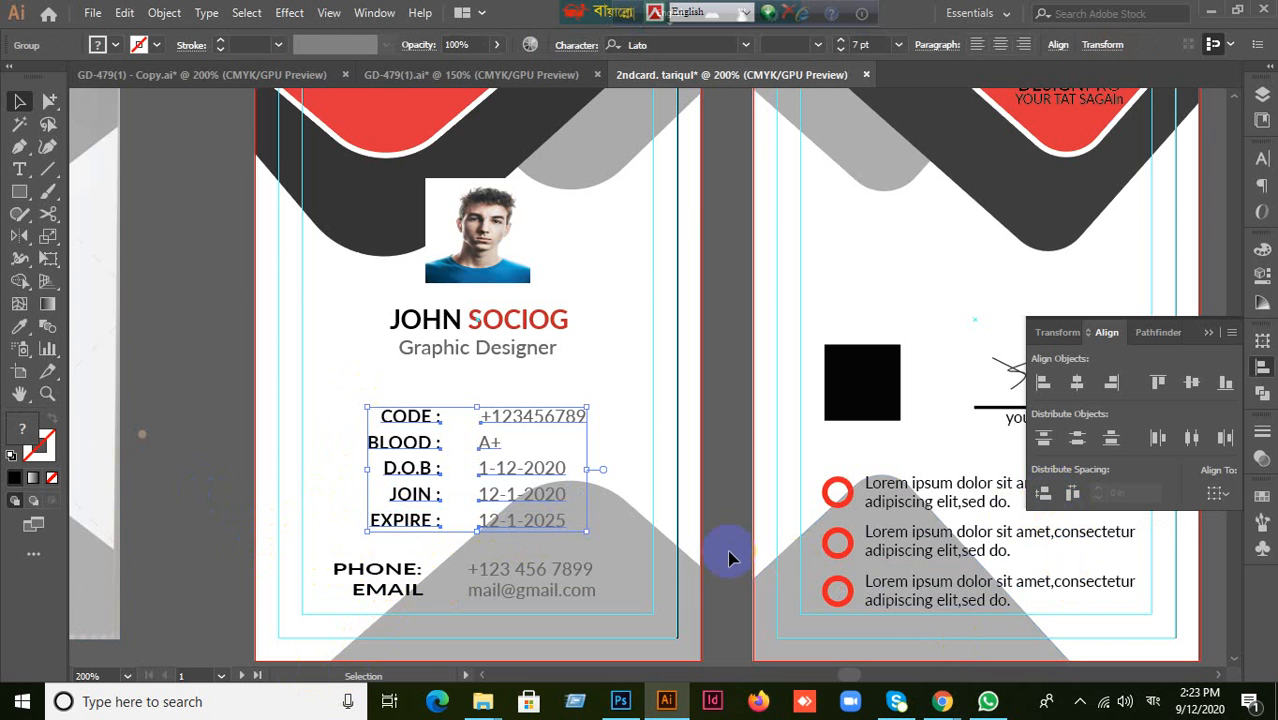
scroll(730, 550, down, 1)
scroll(850, 603, right, 3)
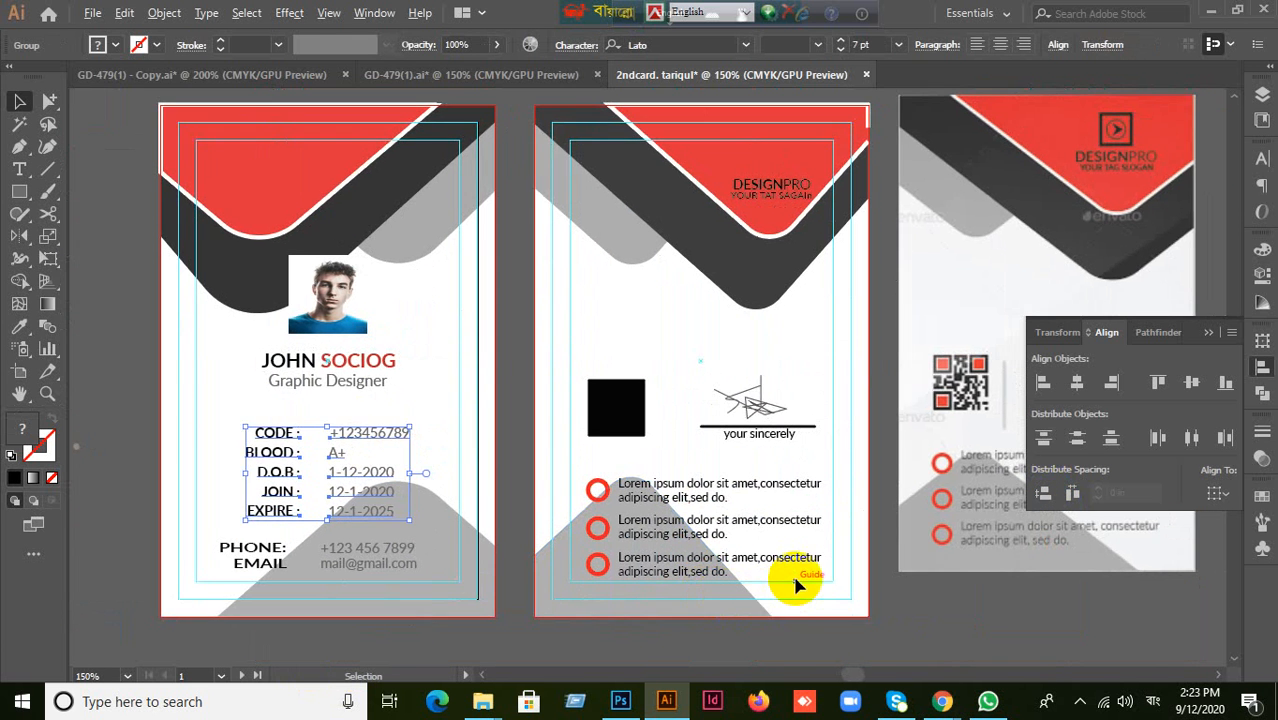
scroll(781, 576, up, 1)
Check the participant list and one participant's controls in the Google Meet window, and return to the card document in Illustrator.
mouse_move(945, 702)
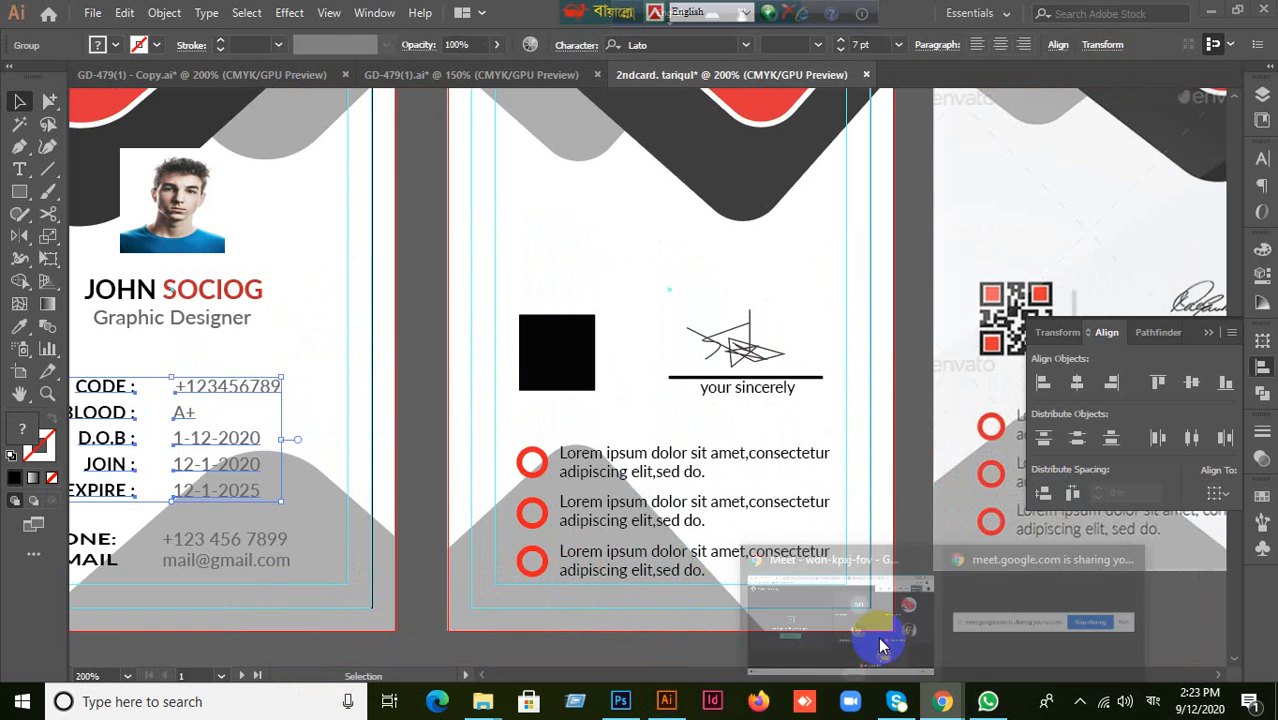
click(756, 608)
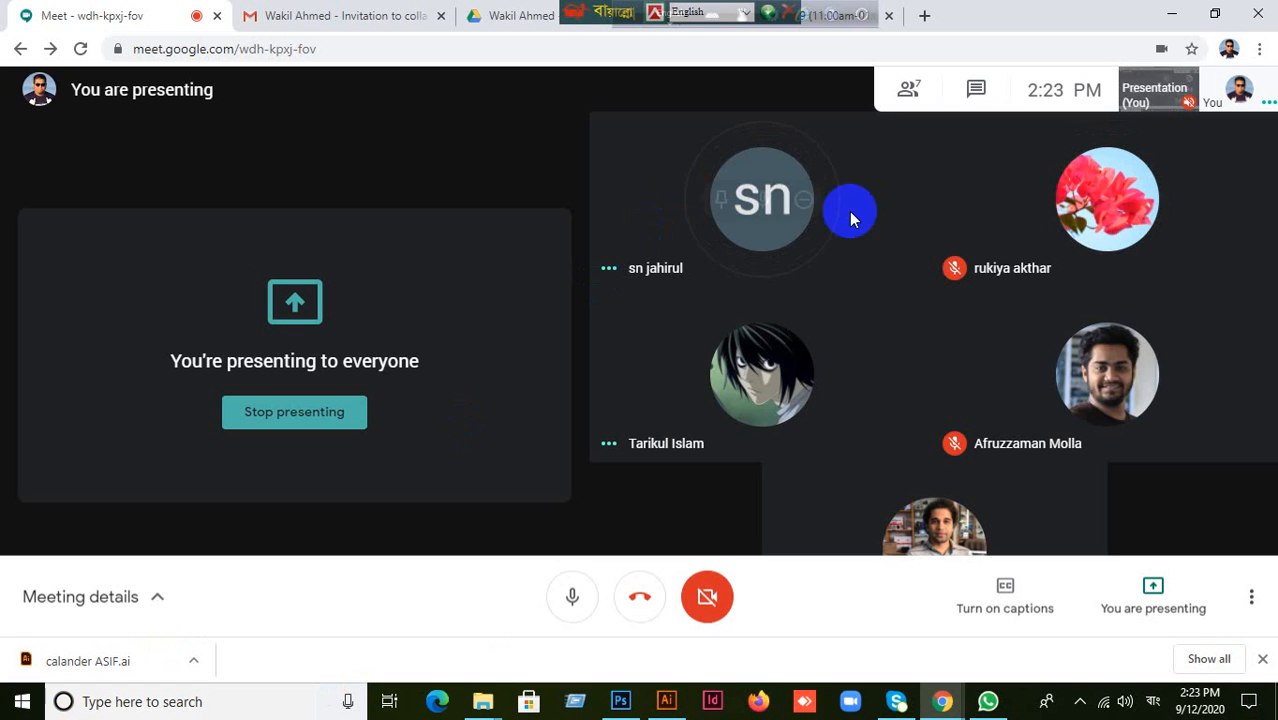
click(907, 95)
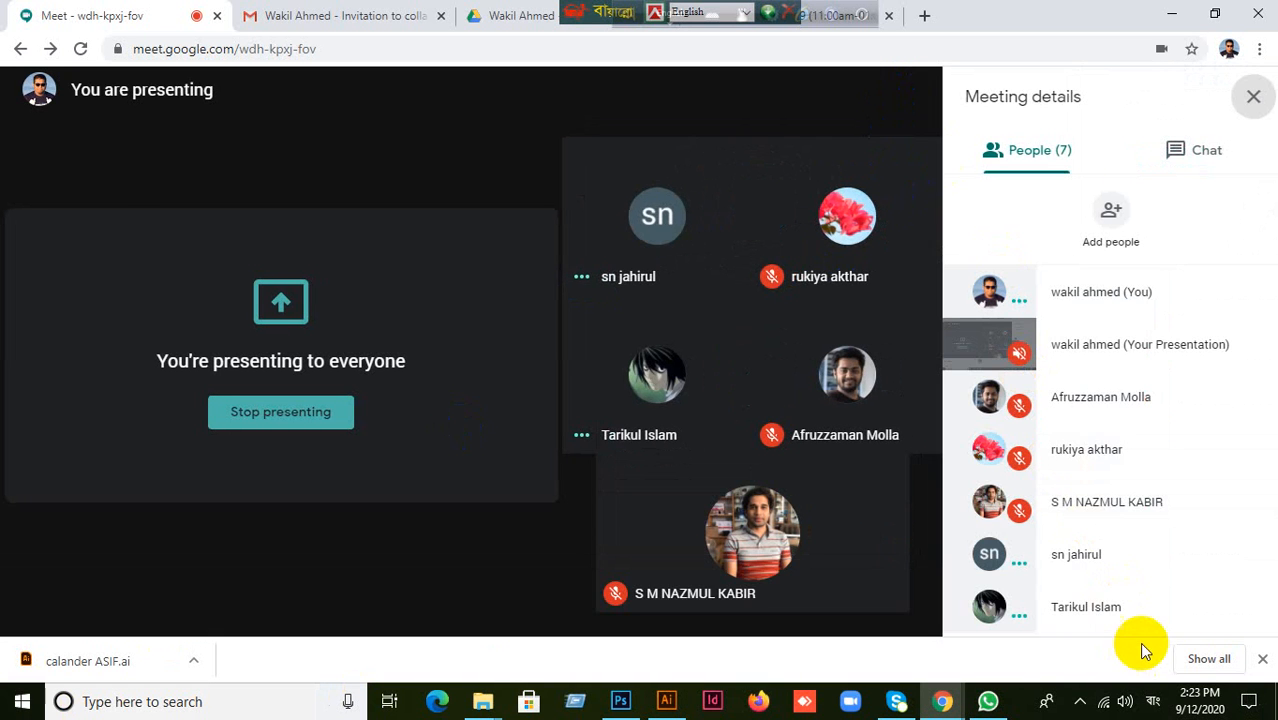
click(1251, 556)
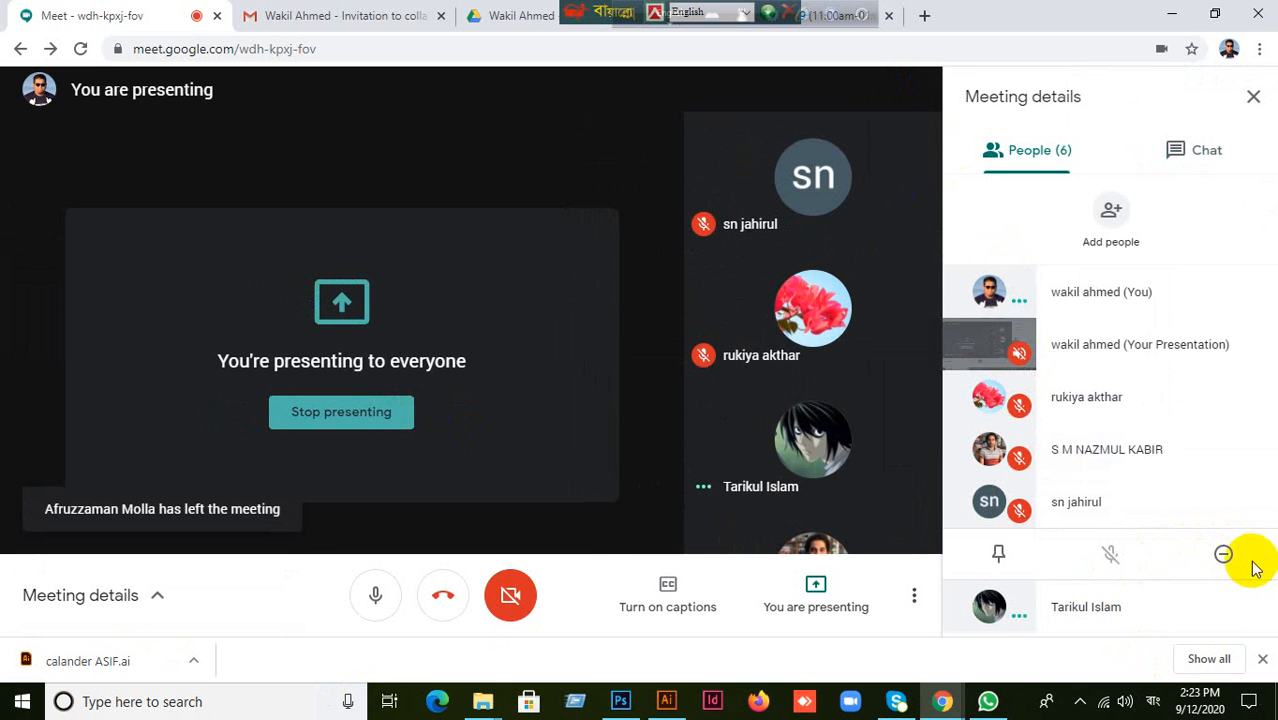
click(667, 702)
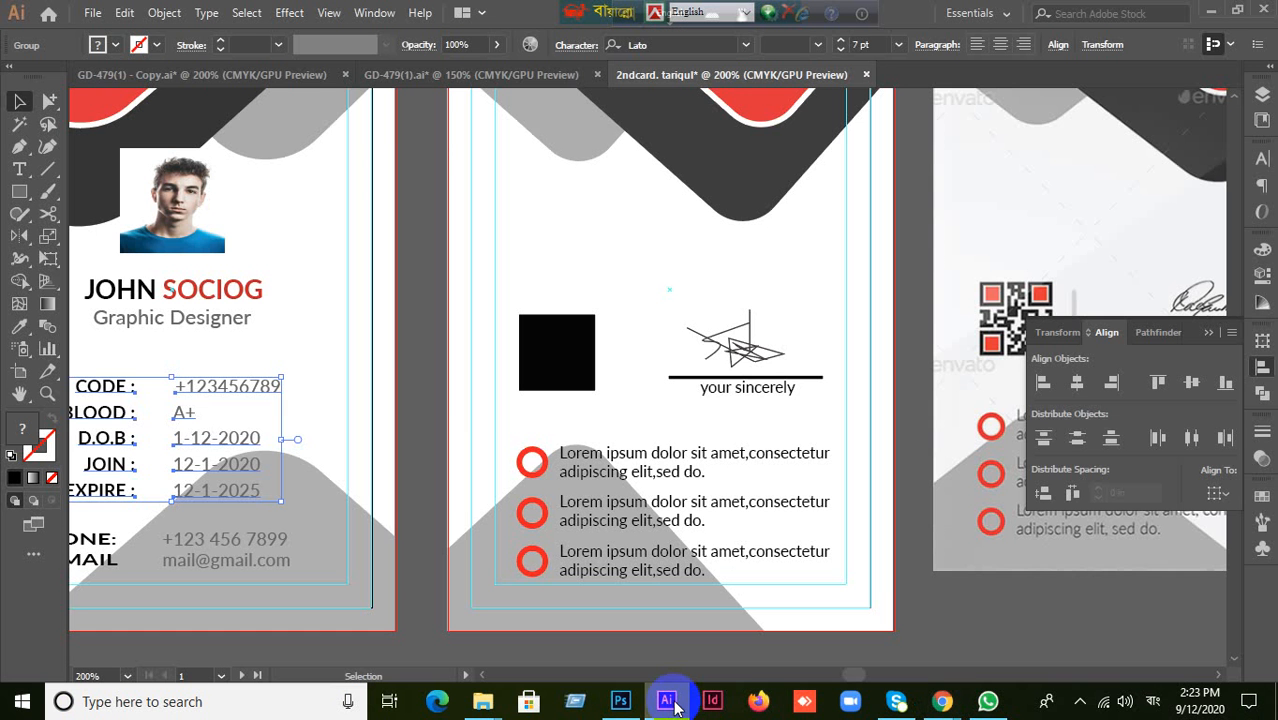
Clear the selection, close the meeting details panel in the Google Meet window, and return to the card document in Illustrator.
click(445, 418)
drag(604, 530, 565, 439)
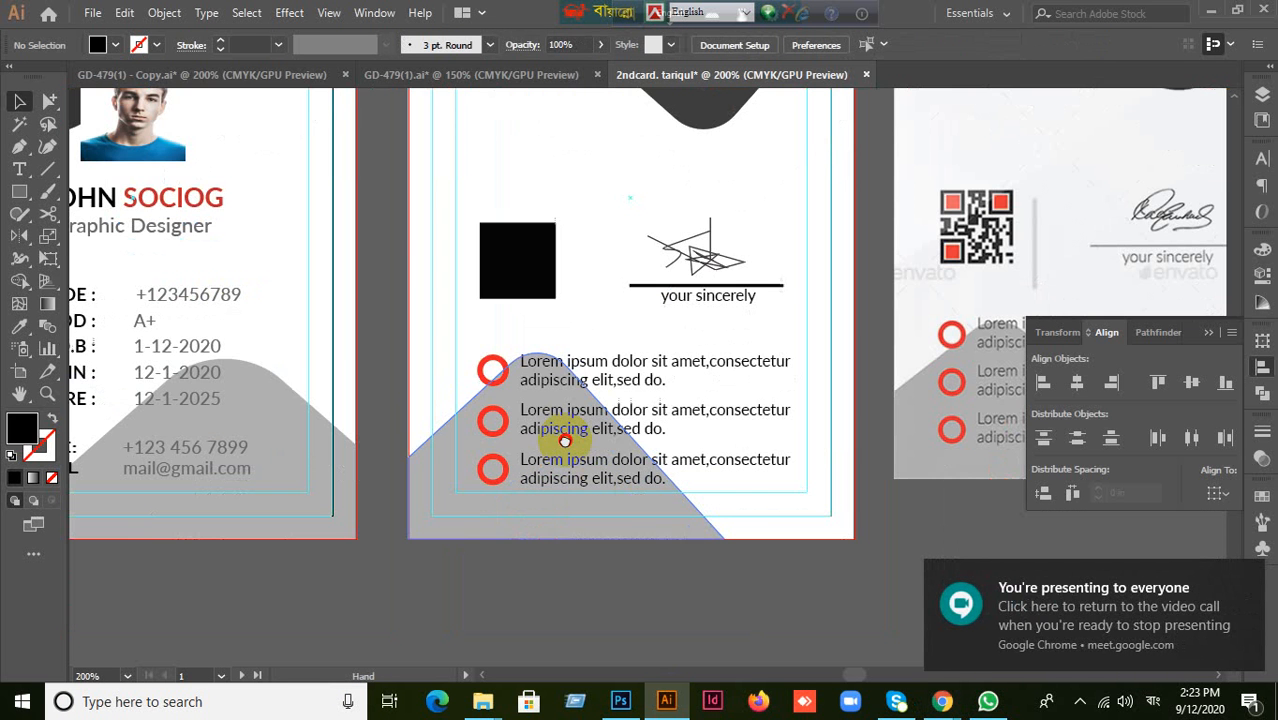
click(840, 620)
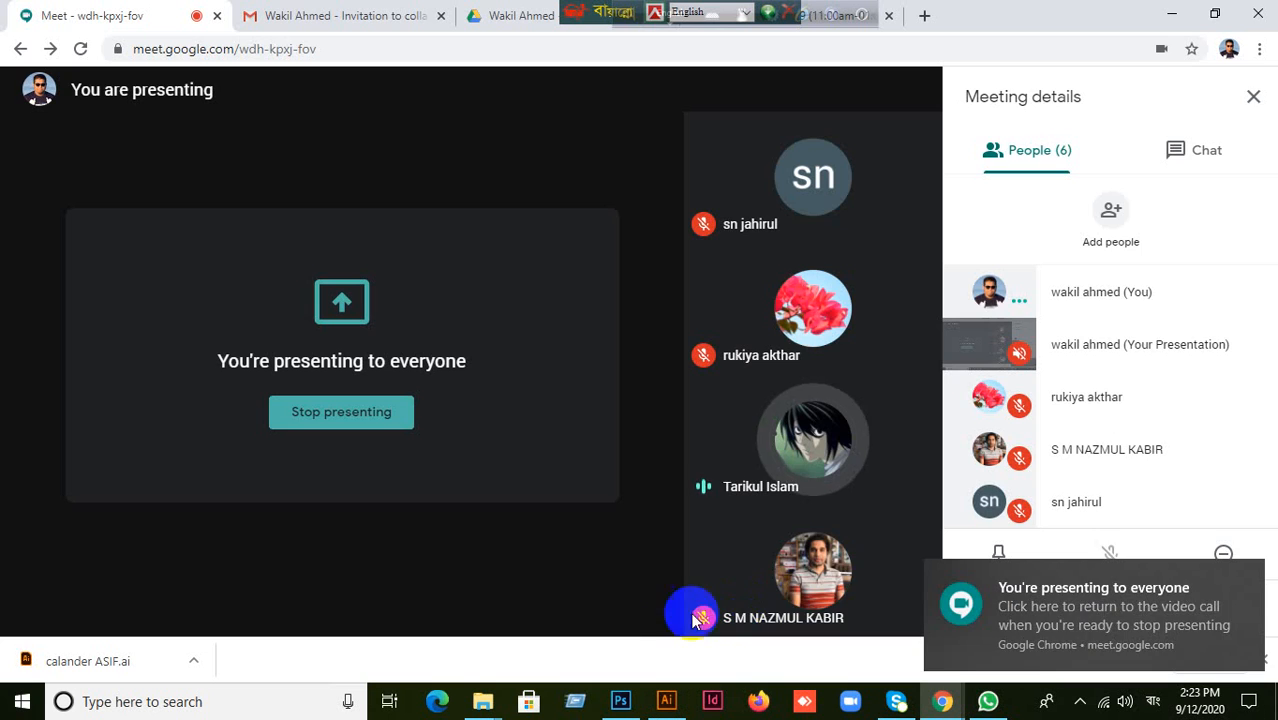
click(1253, 96)
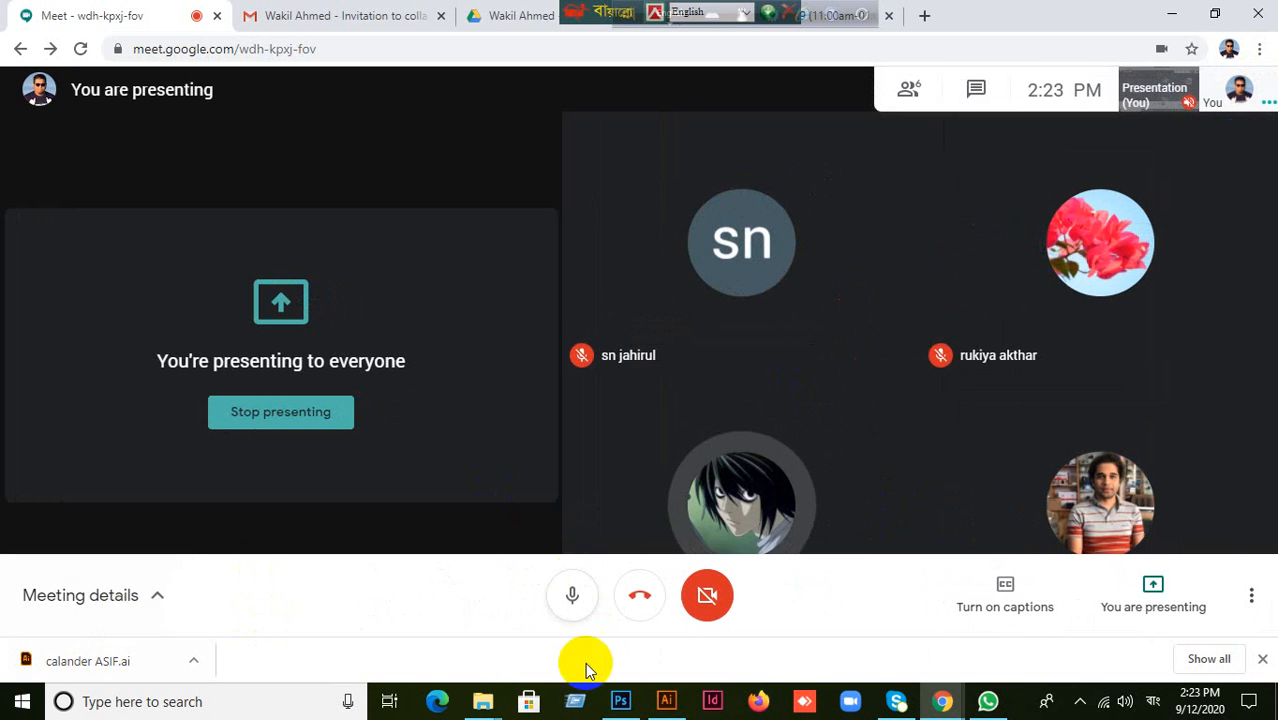
click(662, 699)
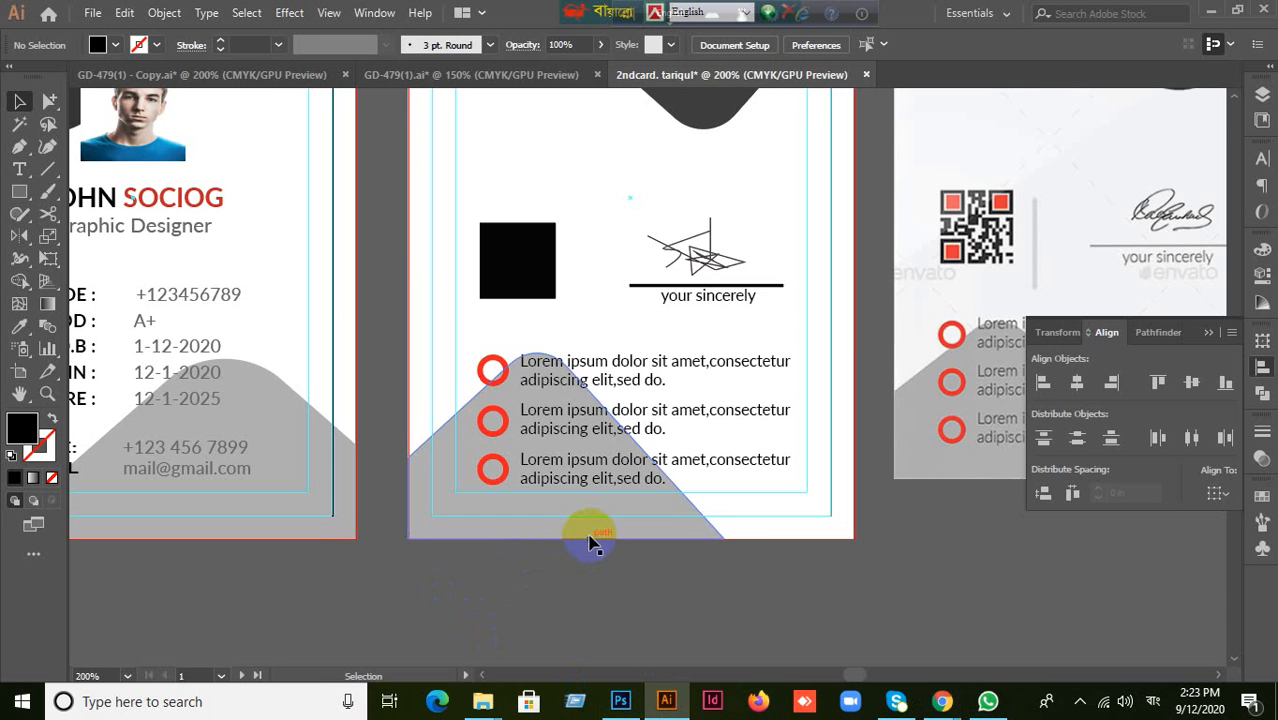
Ungroup the back card's lower artwork containing the black square, signature, bullet texts and grey shape, clearing the selection.
scroll(590, 537, up, 1)
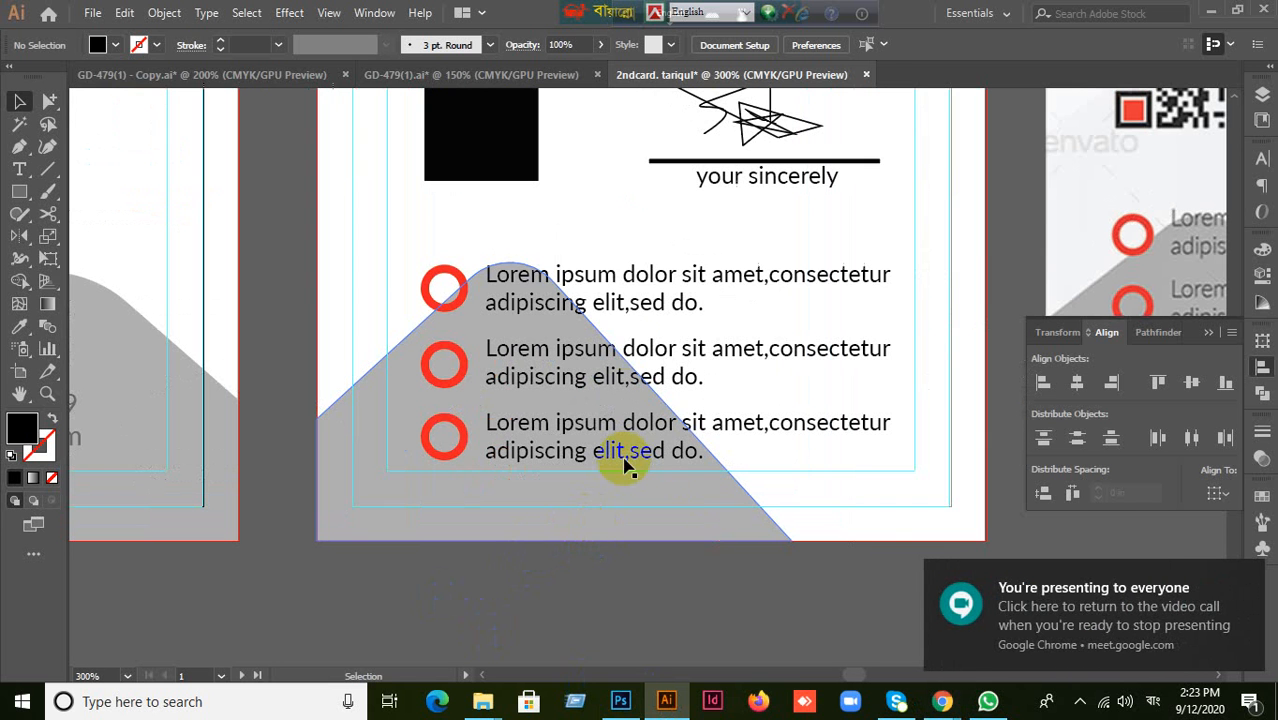
click(624, 308)
right_click(625, 311)
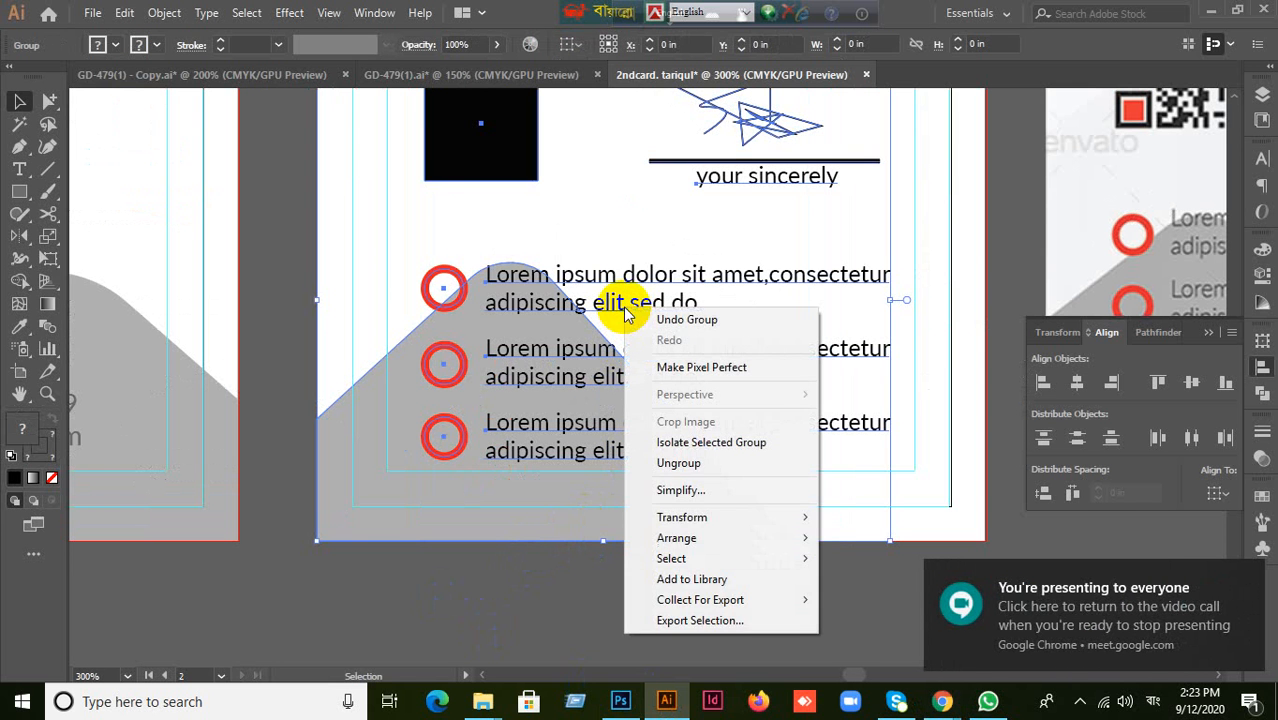
click(510, 605)
scroll(512, 602, down, 2)
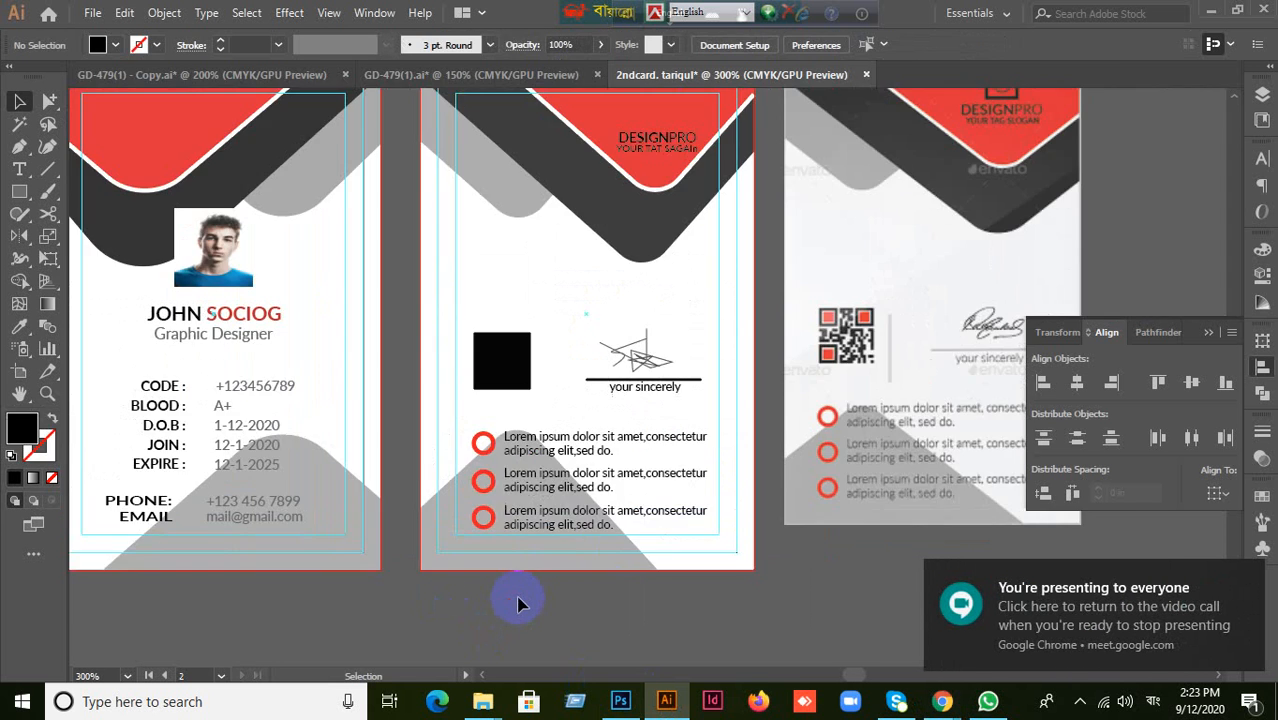
click(577, 462)
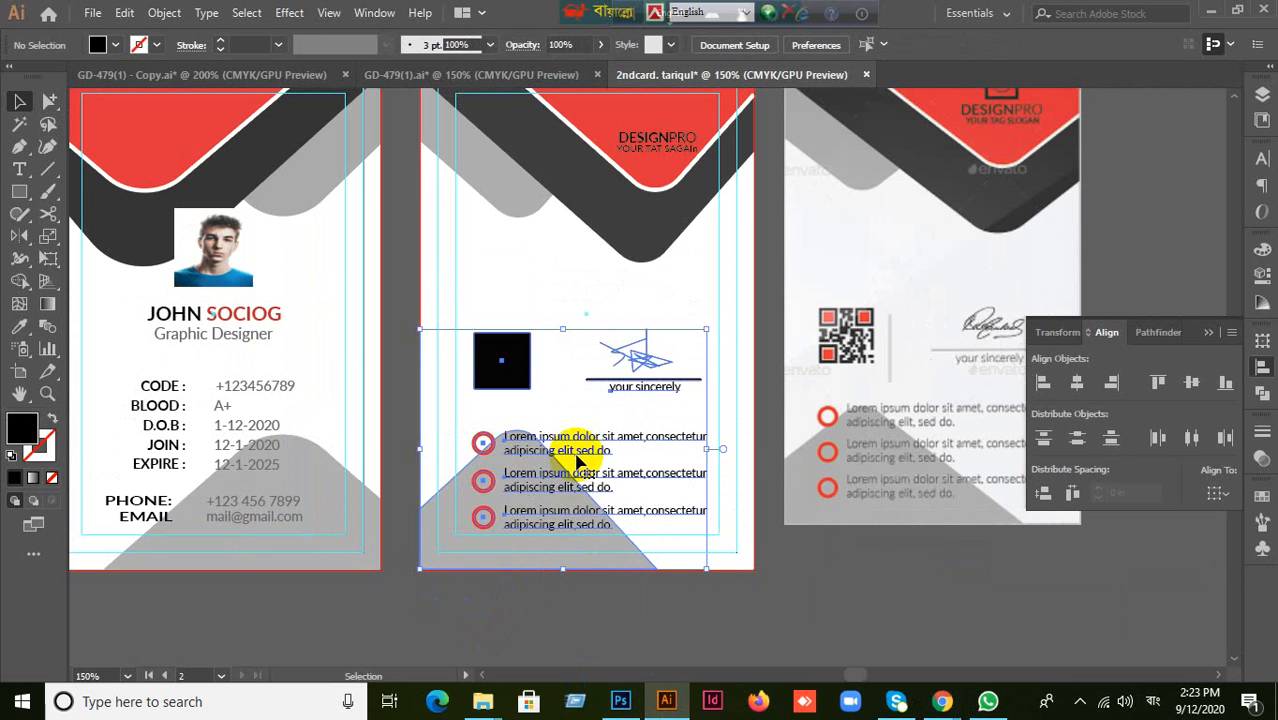
right_click(577, 457)
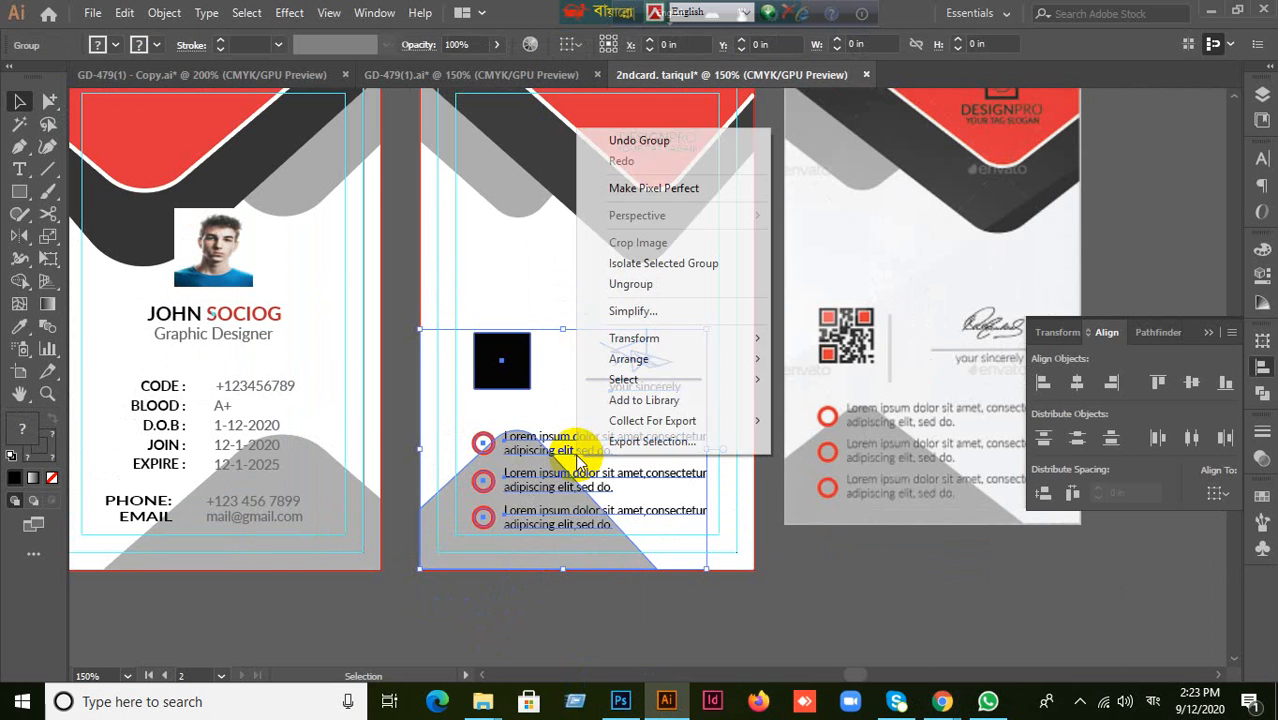
click(657, 287)
click(688, 618)
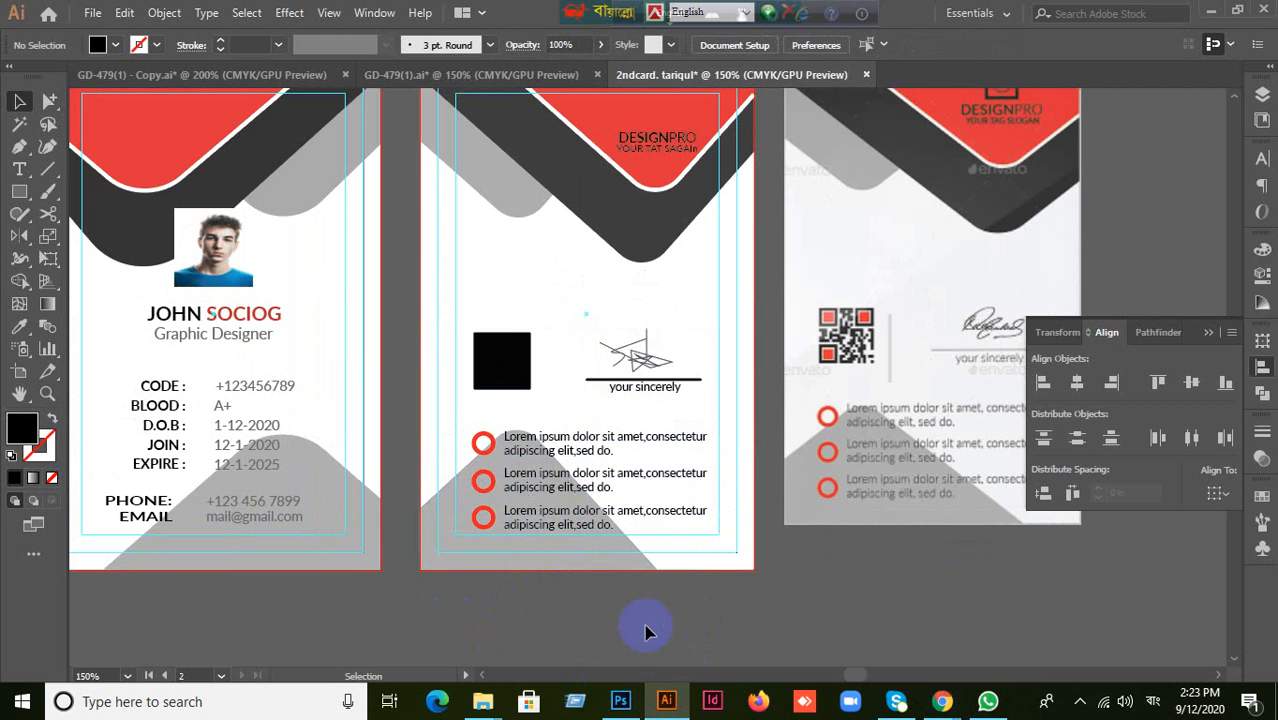
Inspect the first bullet text and the grouped header shapes on the back card.
scroll(566, 610, up, 1)
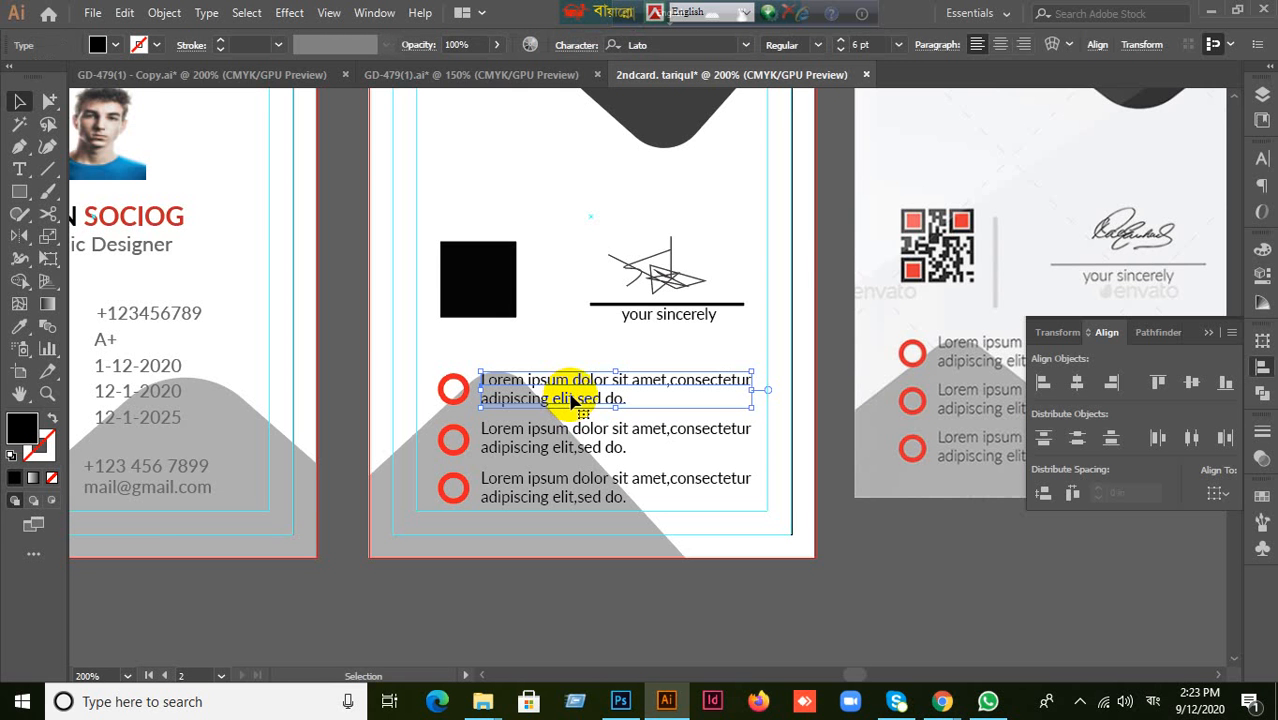
scroll(570, 380, up, 5)
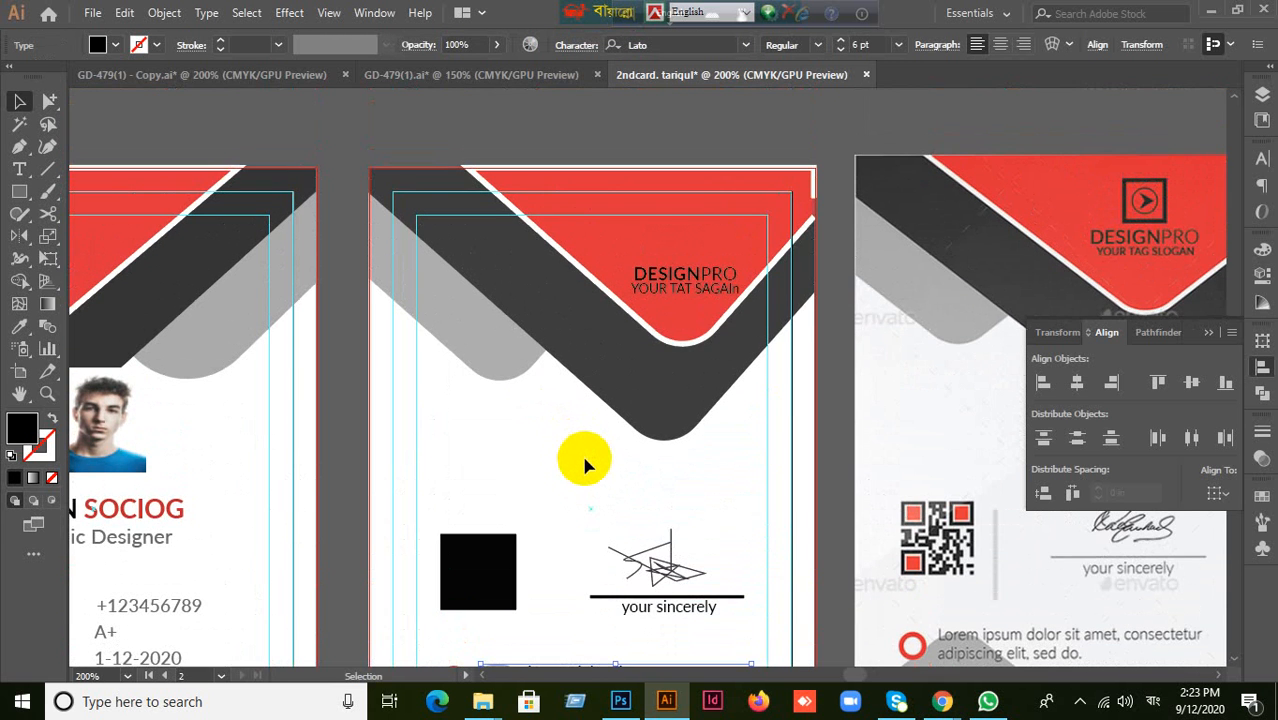
click(673, 320)
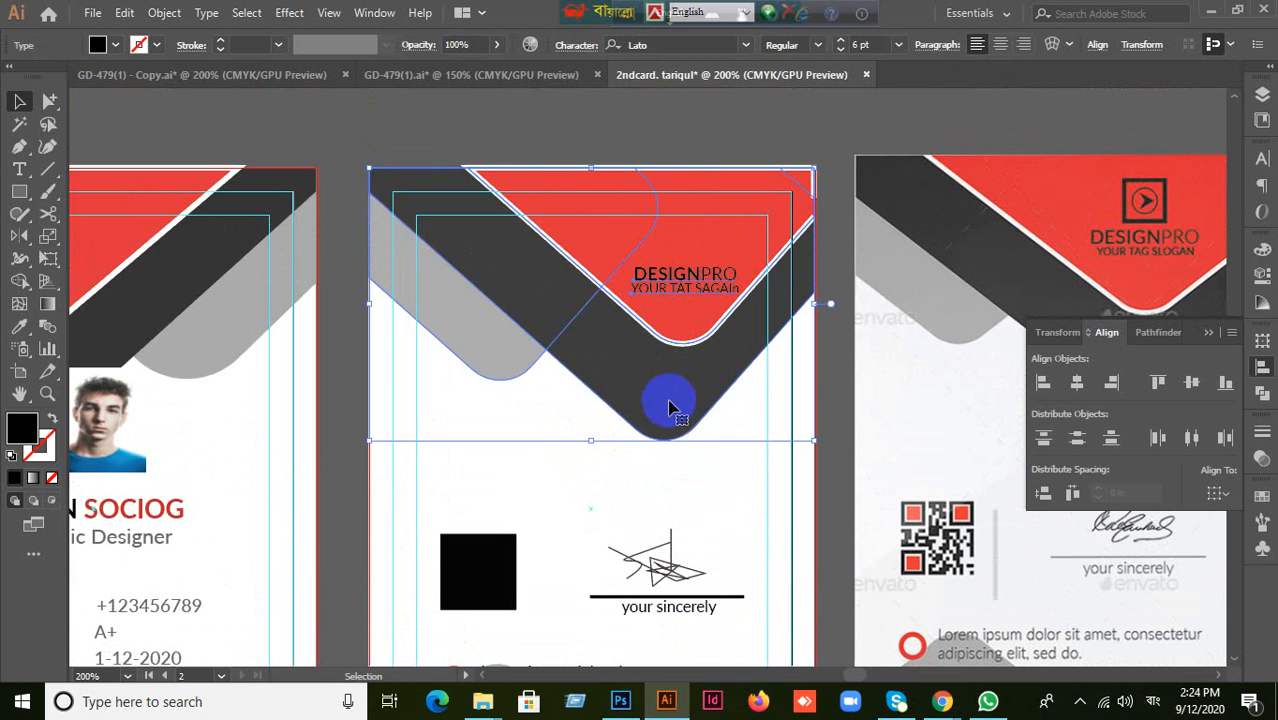
scroll(672, 408, down, 1)
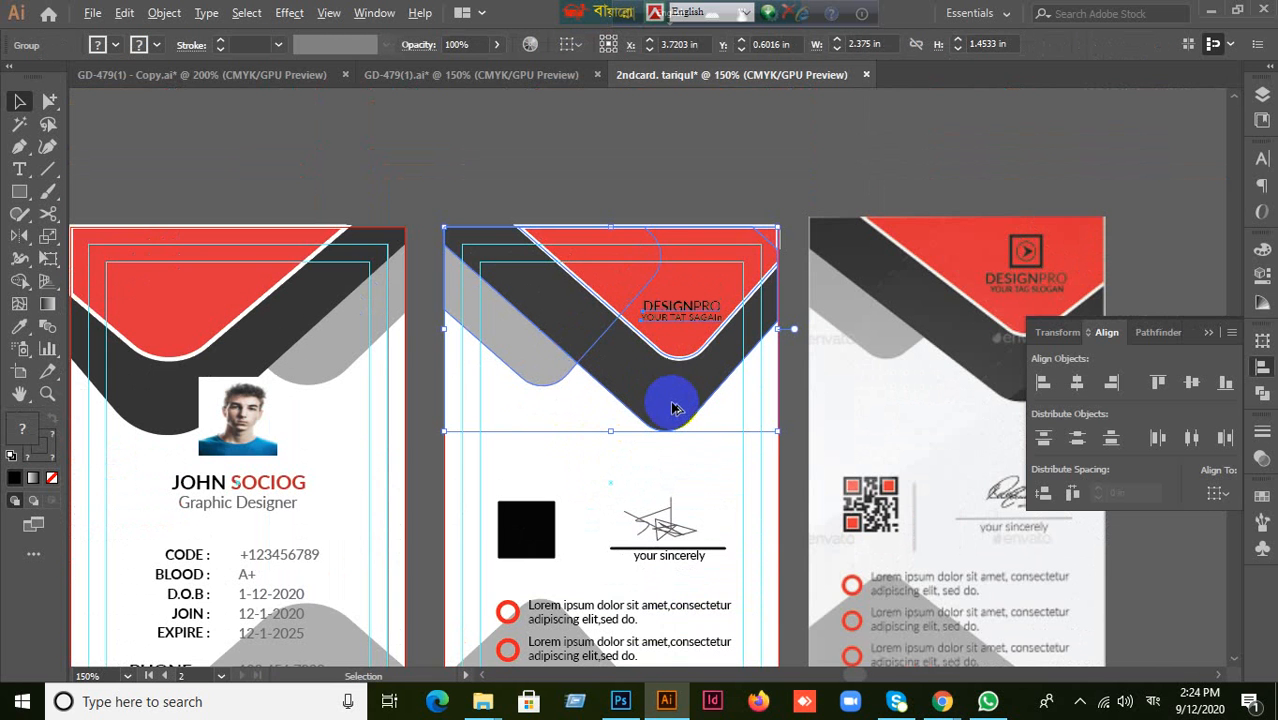
click(608, 200)
click(644, 372)
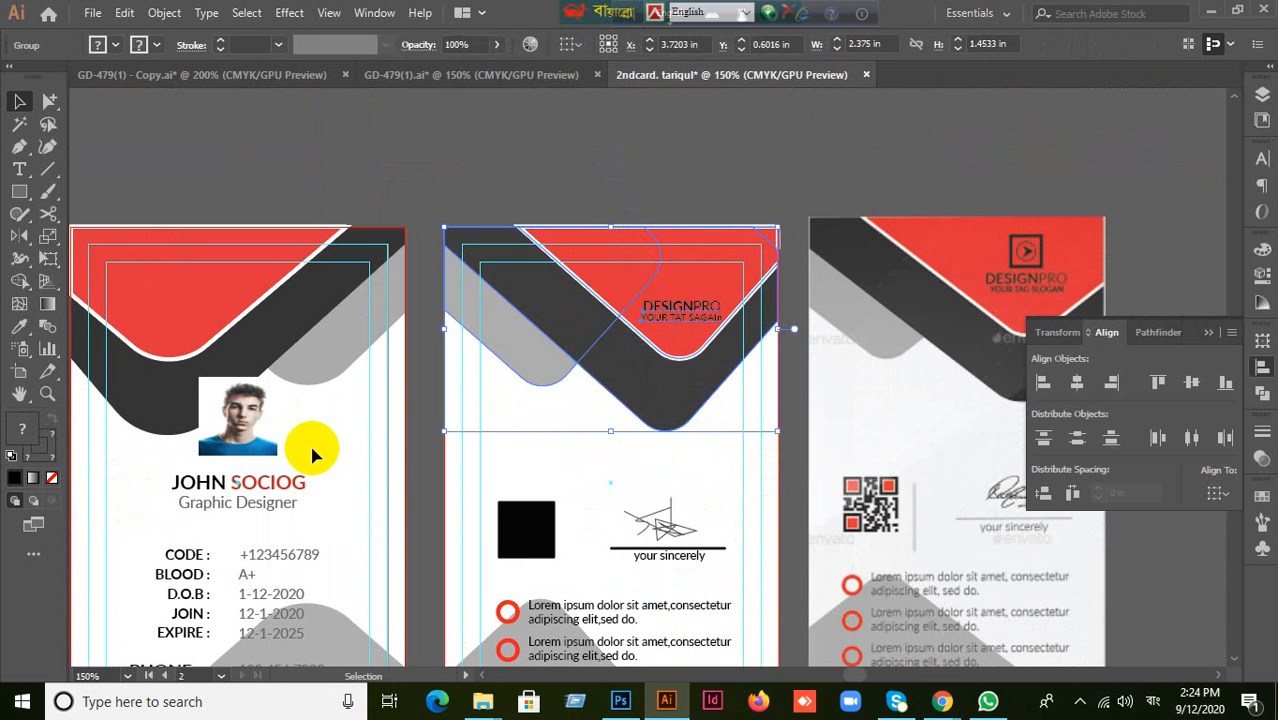
Compare the dark header shape on the front card with the one on the reference front card.
drag(312, 447, 668, 528)
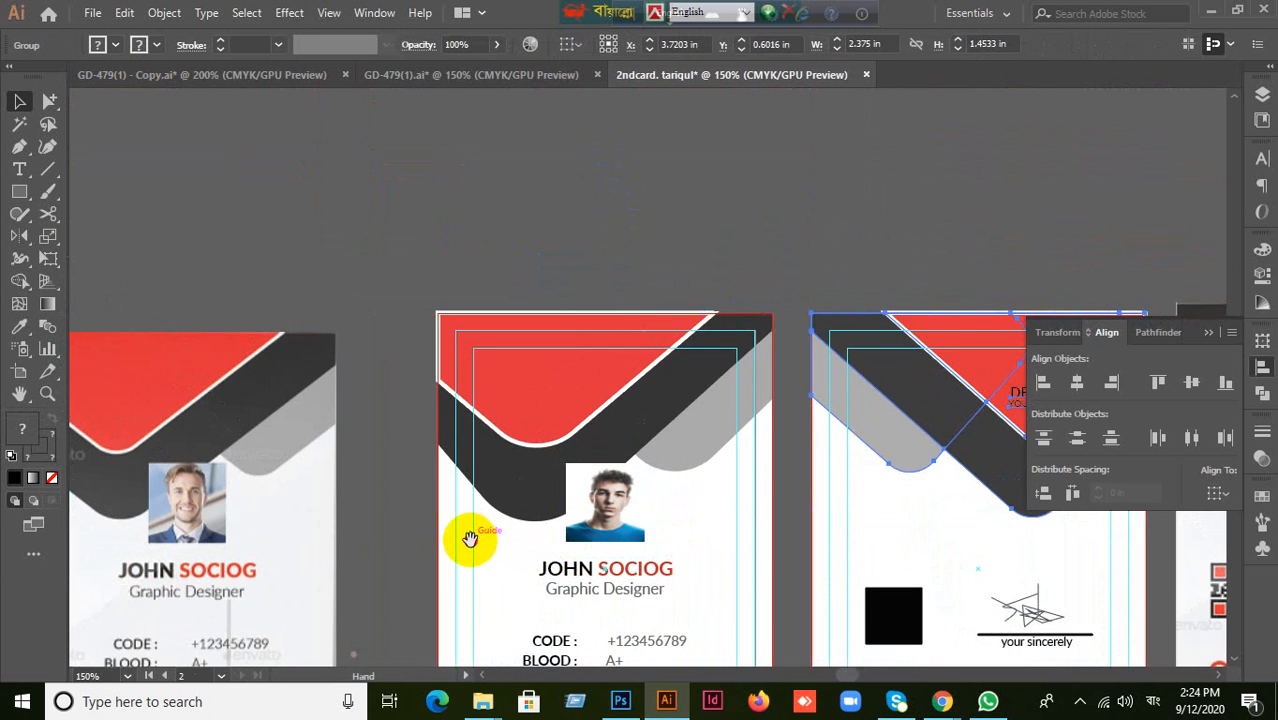
drag(471, 536, 608, 447)
click(650, 417)
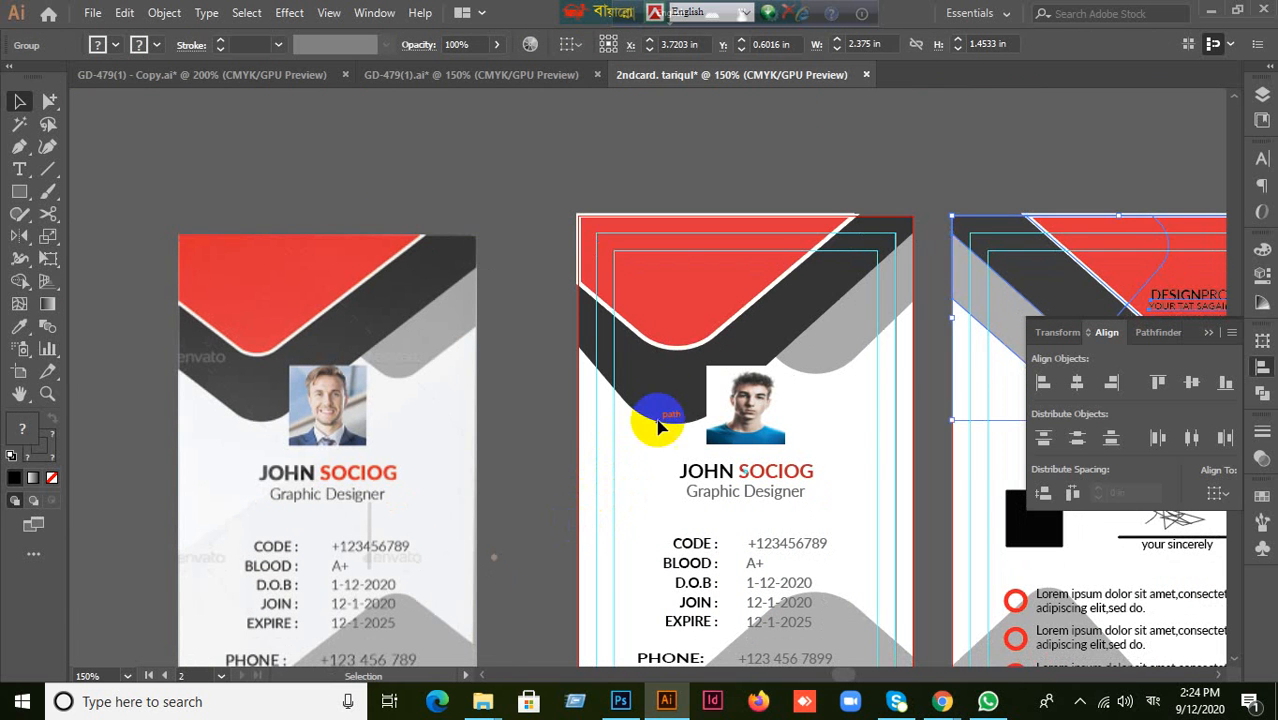
click(663, 407)
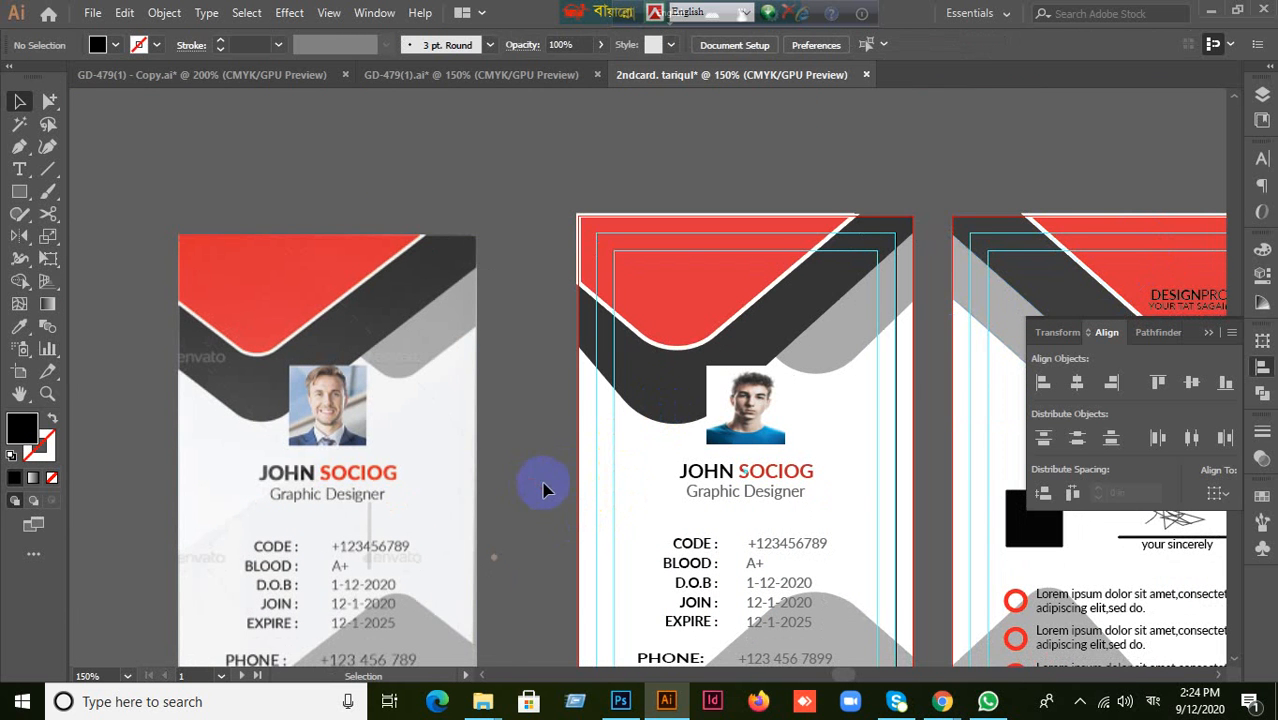
click(676, 370)
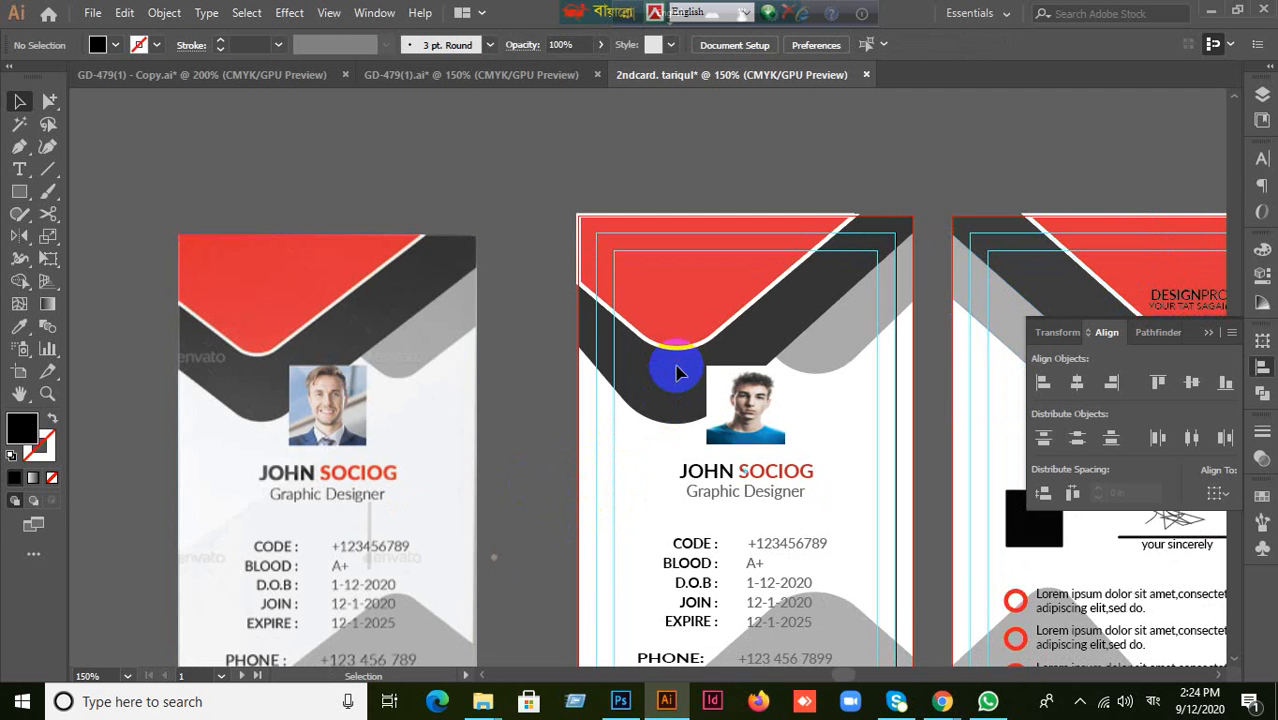
drag(665, 391, 562, 351)
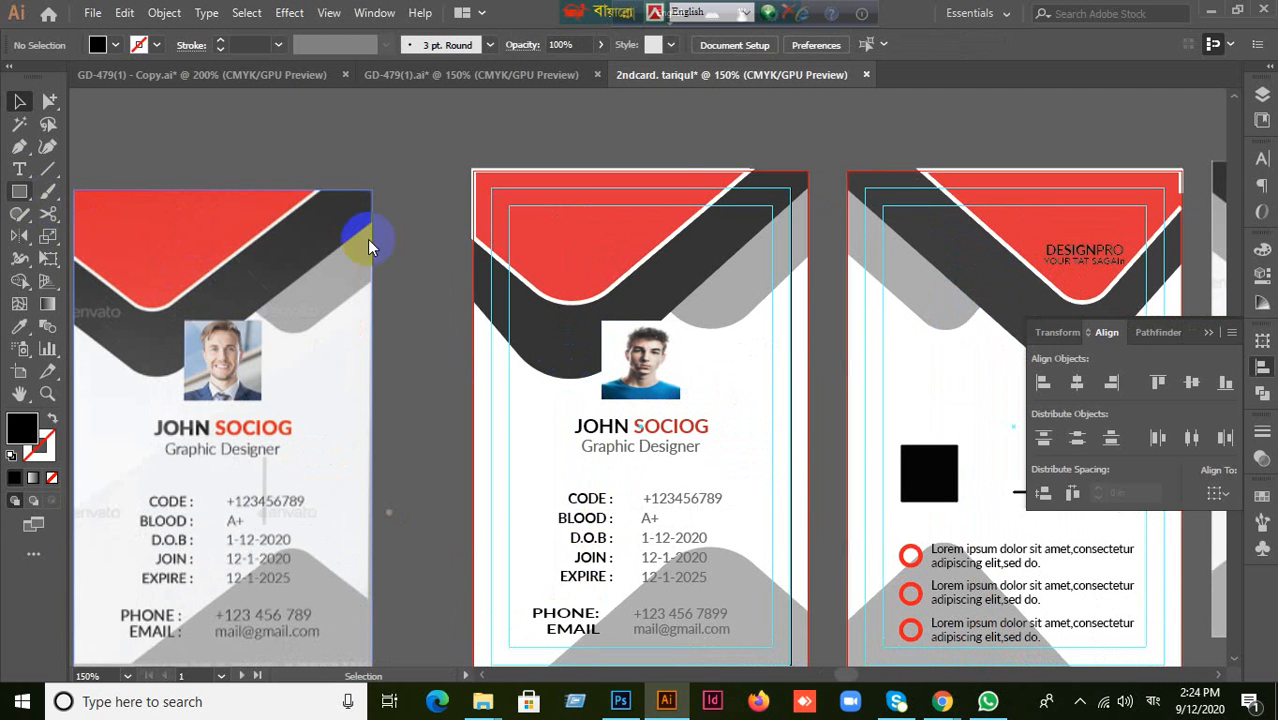
Draw a rectangle about 2.42 in wide and 1.51 in high over the front card's header area.
key(m)
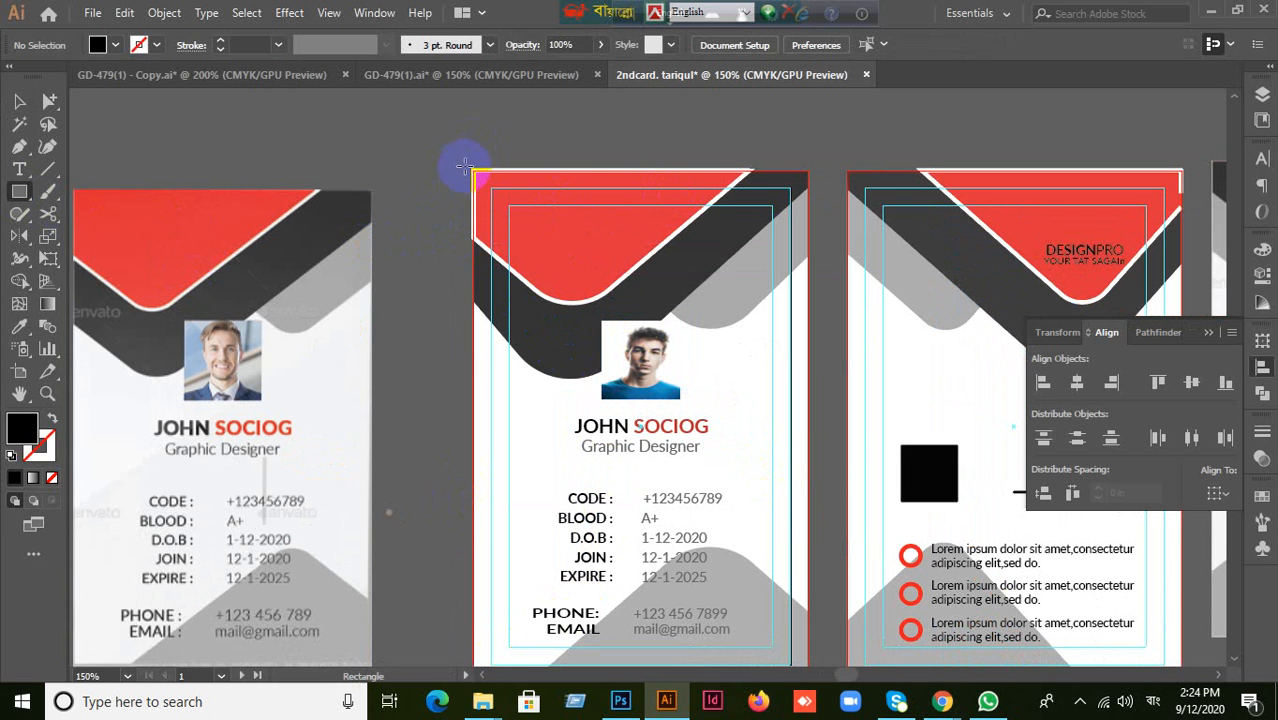
drag(469, 165, 807, 379)
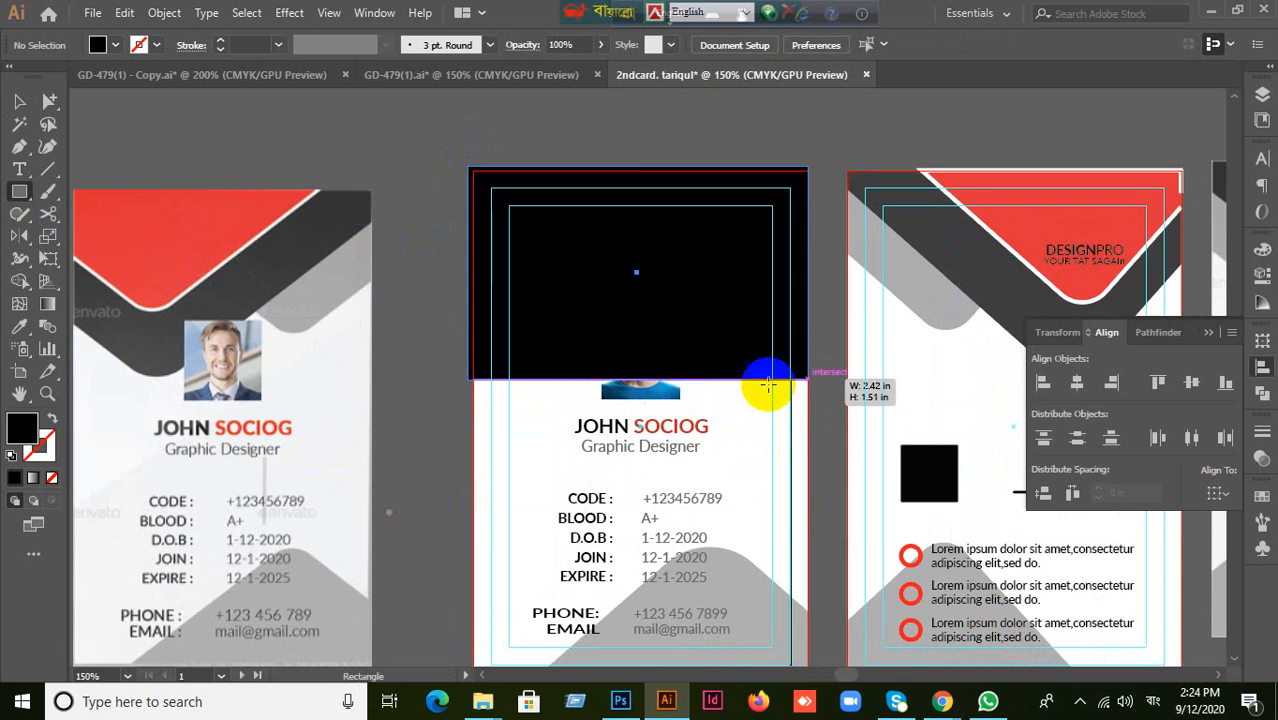
click(17, 104)
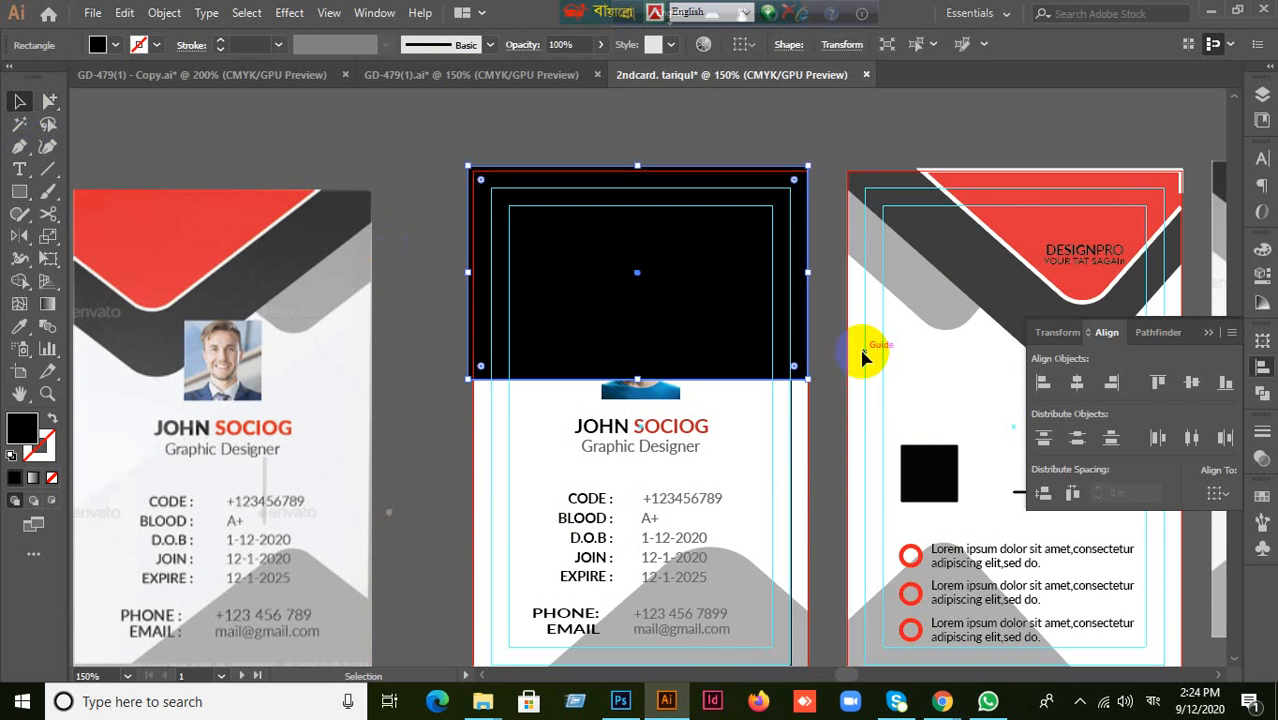
Set the new rectangle's fill colour to dark grey 3d3d3d.
click(1262, 462)
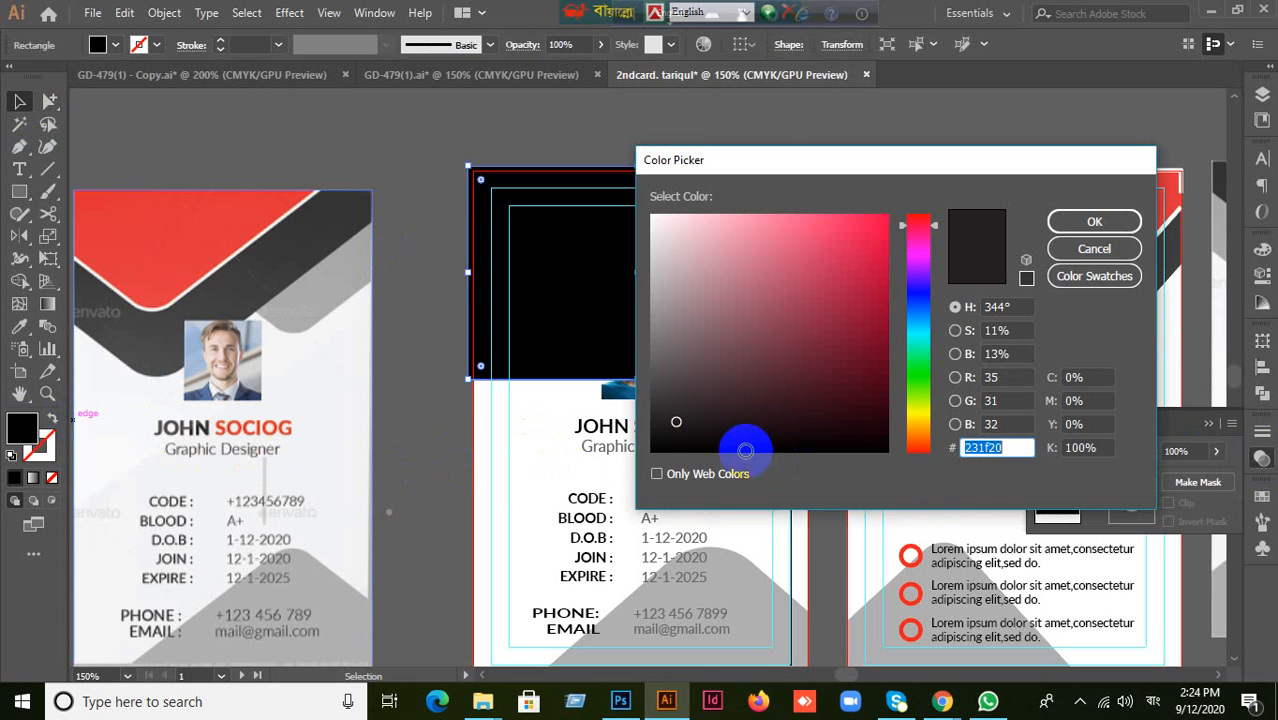
drag(682, 410, 650, 394)
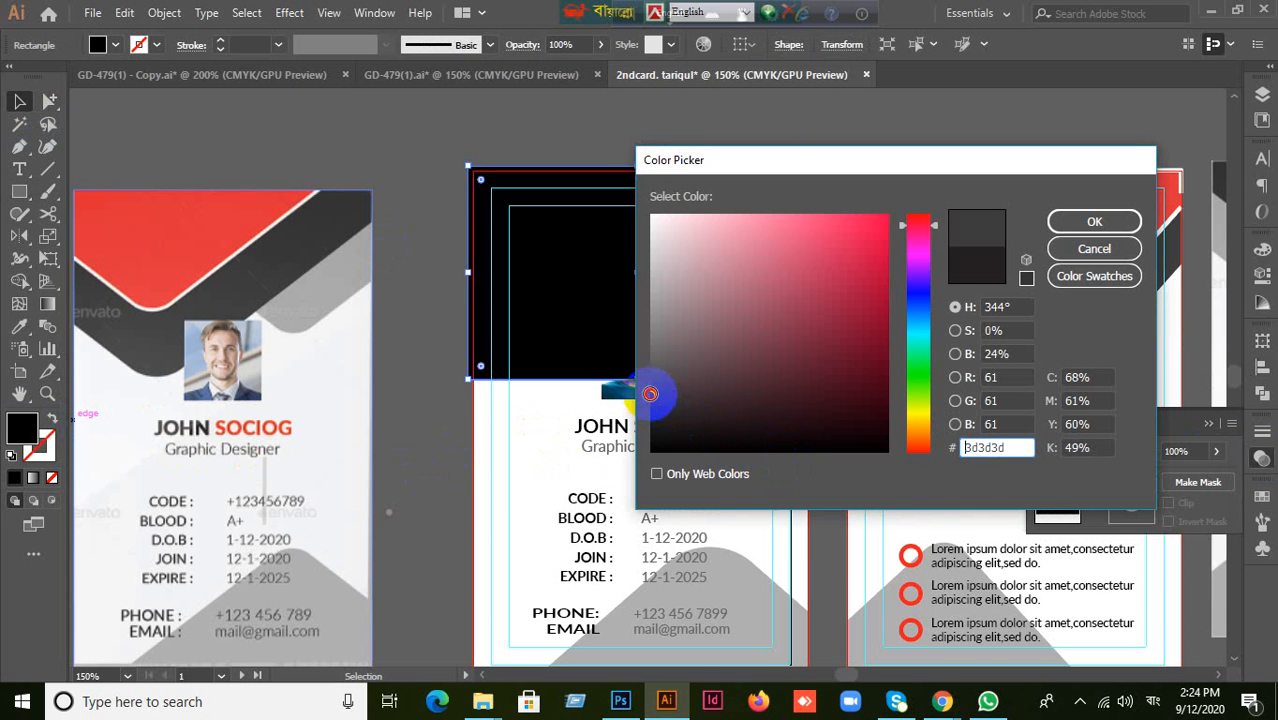
click(1090, 223)
Move the dark grey rectangle over the reference front card and round only its lower-left corner.
scroll(756, 471, up, 1)
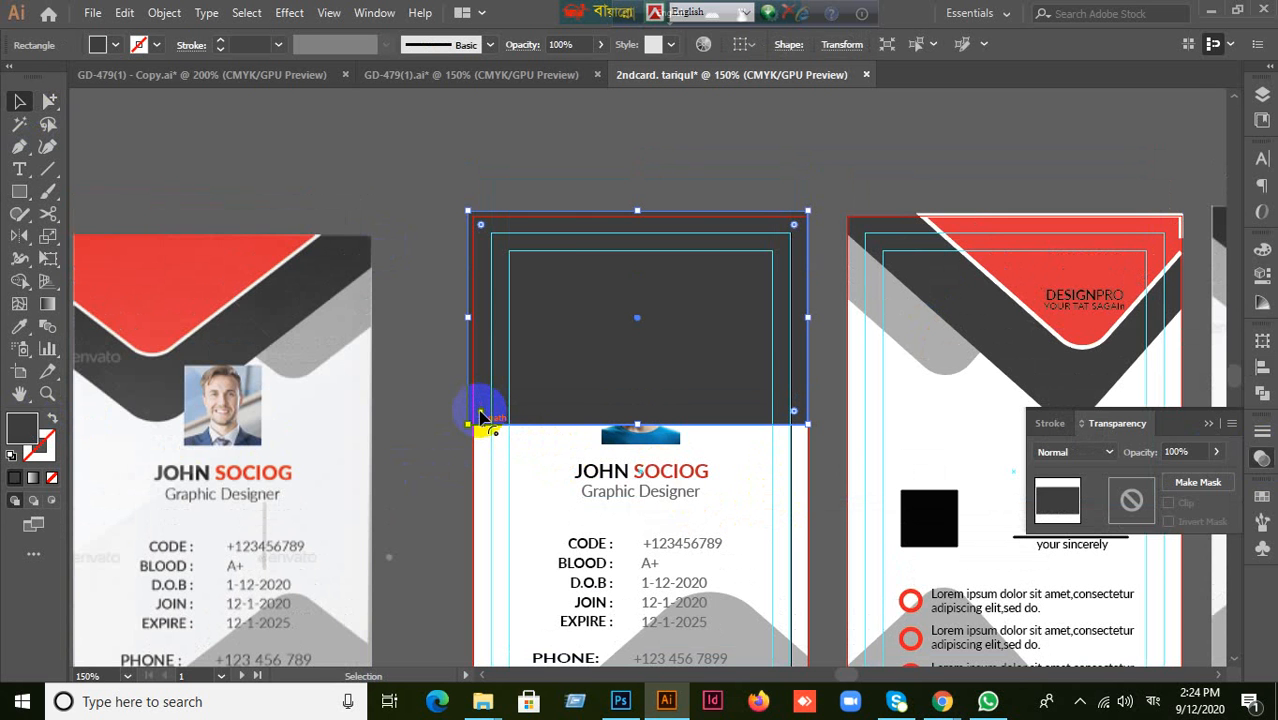
drag(700, 350, 545, 477)
drag(752, 472, 913, 401)
drag(684, 418, 590, 512)
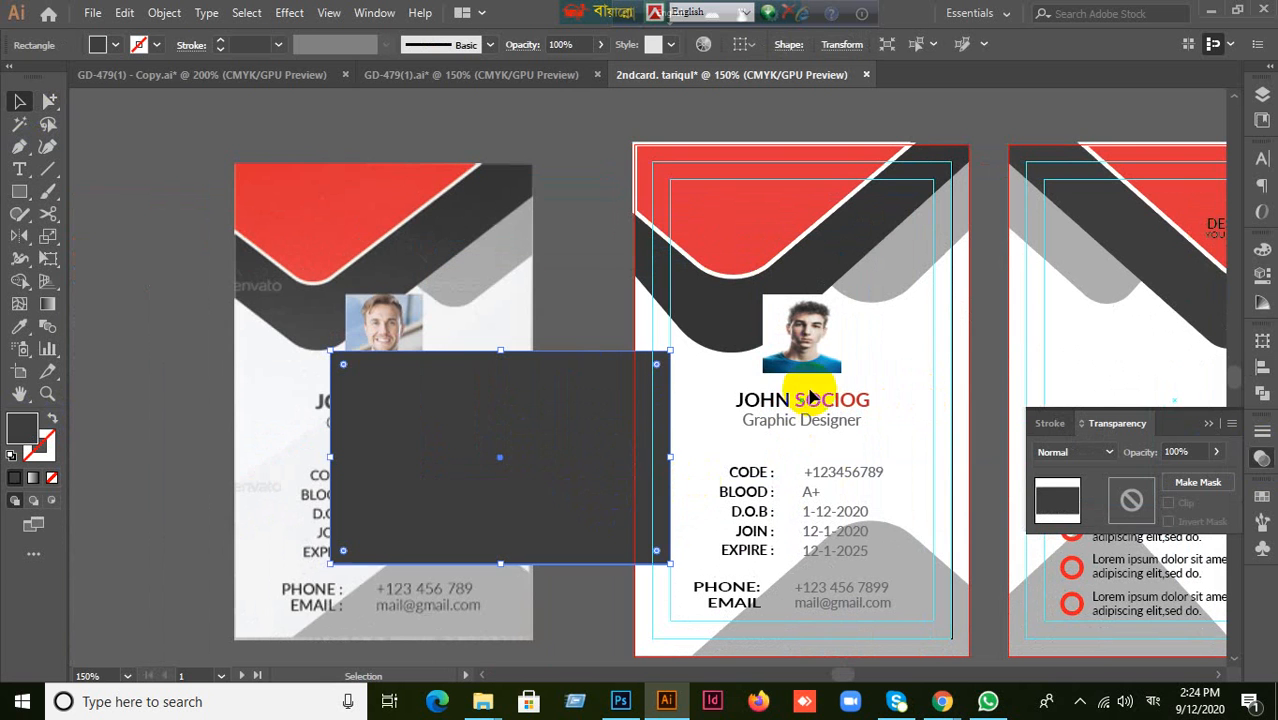
click(528, 535)
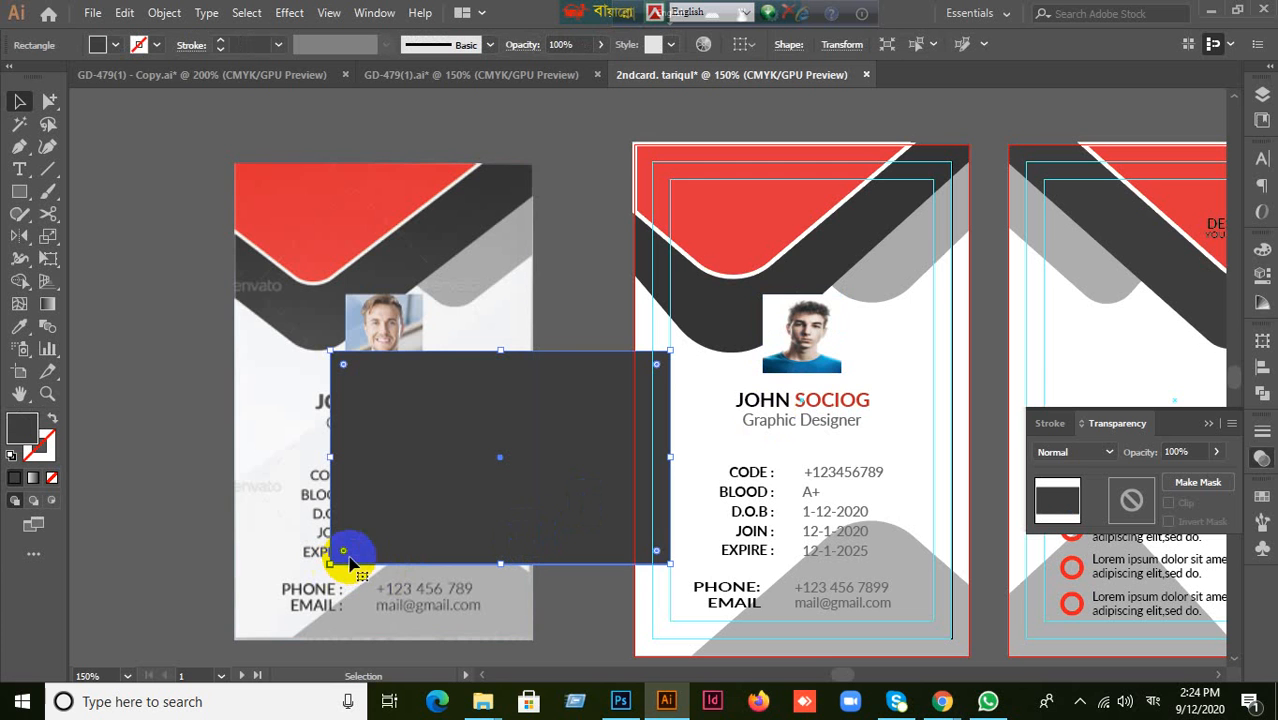
drag(348, 557, 400, 551)
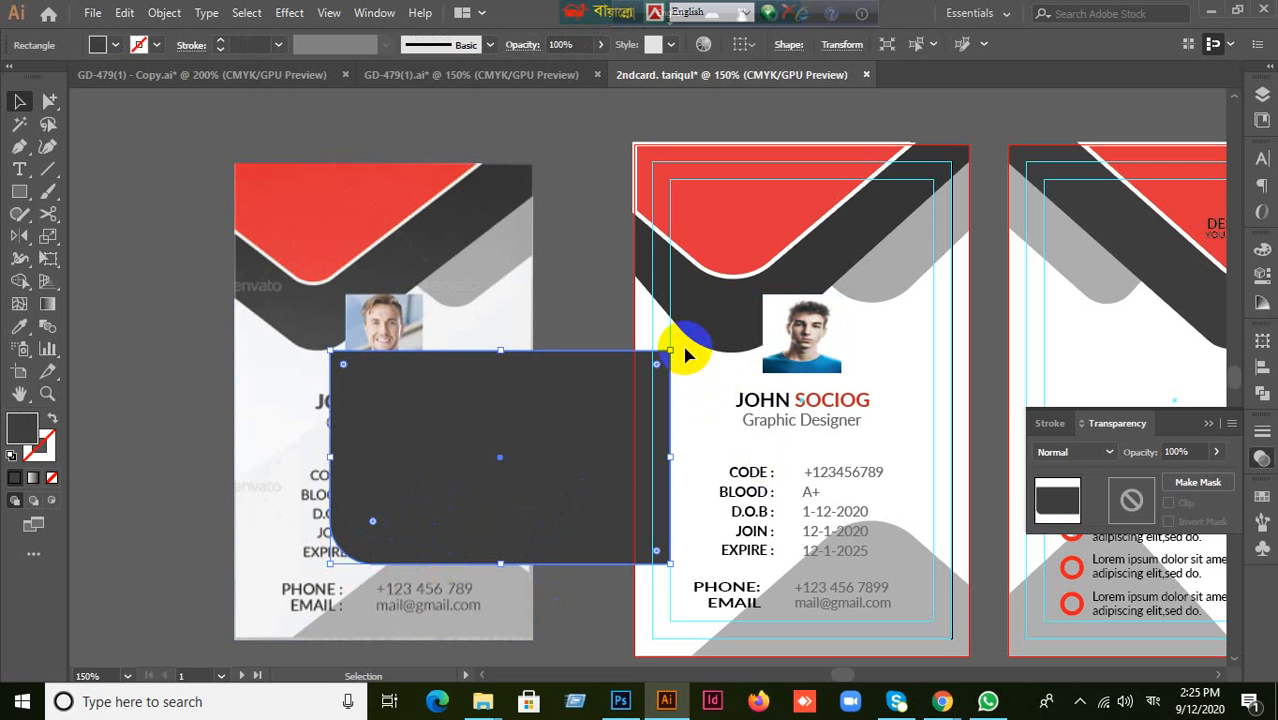
Rotate the rectangle so its rounded corner points down, and place it over the front card's dark header shape.
drag(675, 343, 819, 223)
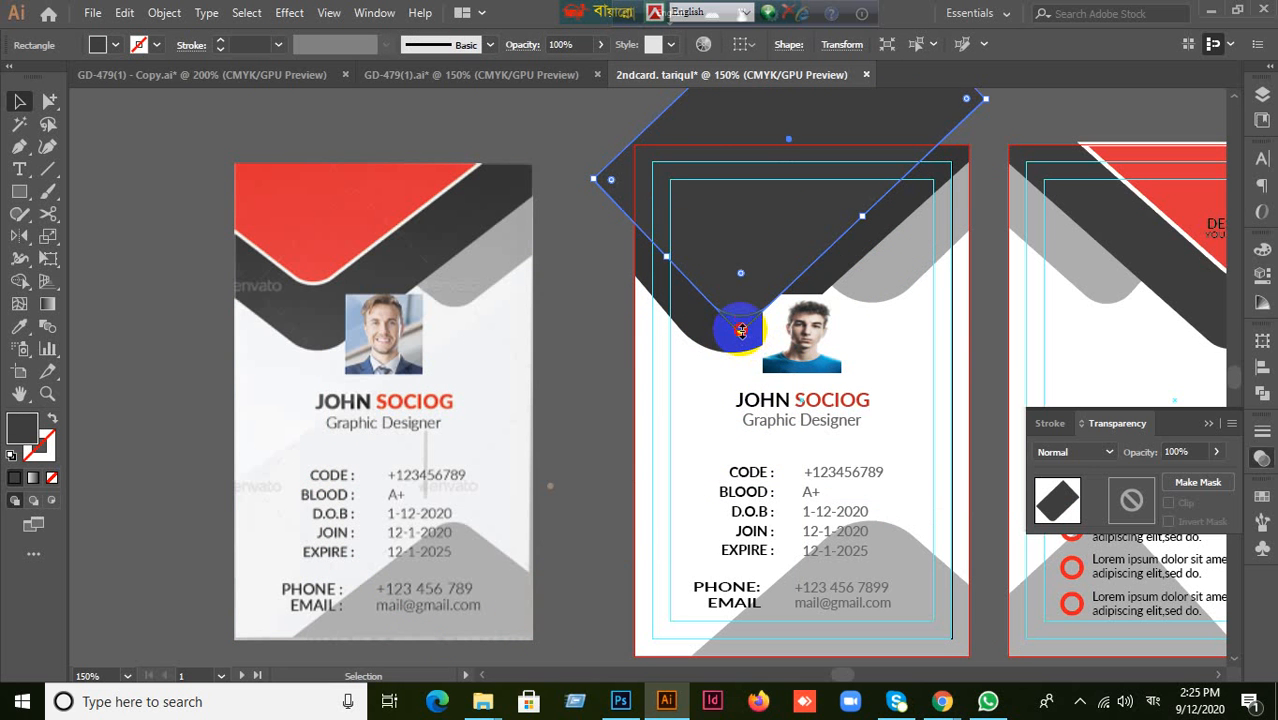
drag(741, 330, 733, 362)
drag(770, 277, 767, 290)
drag(919, 344, 869, 554)
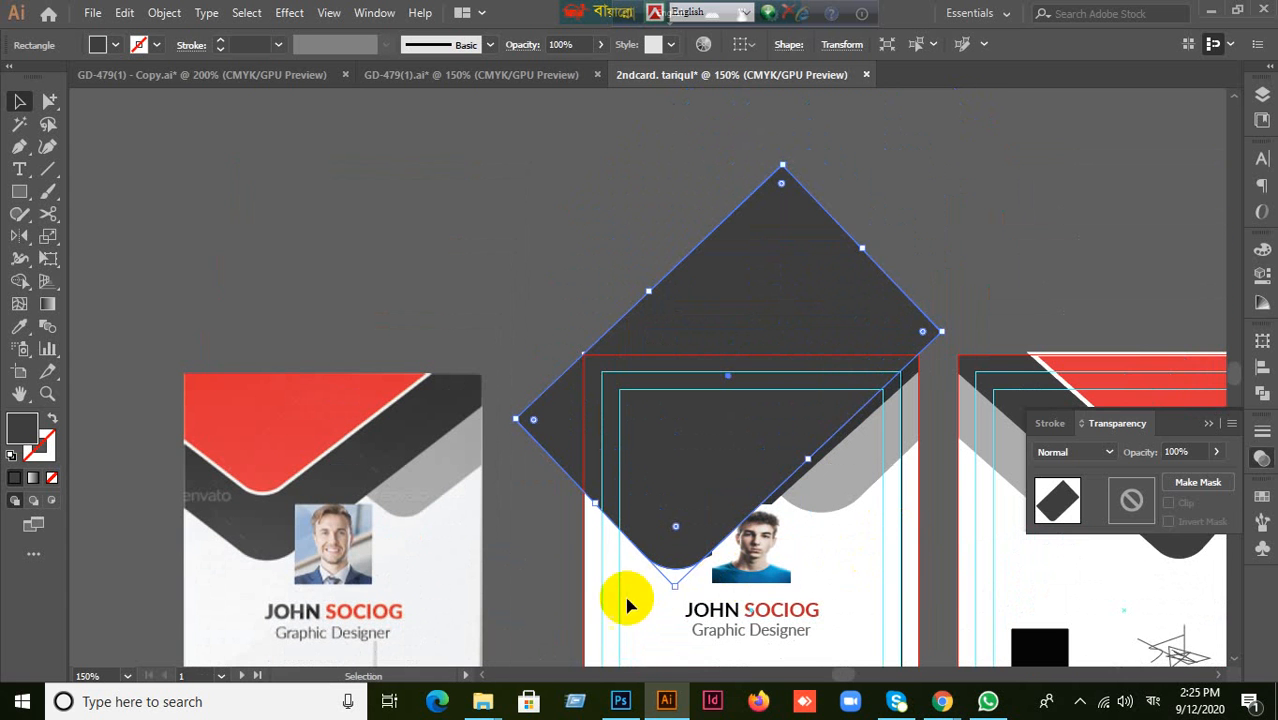
Unlock all locked objects in the card document and clear the selection.
click(560, 563)
key(ctrl+alt+2)
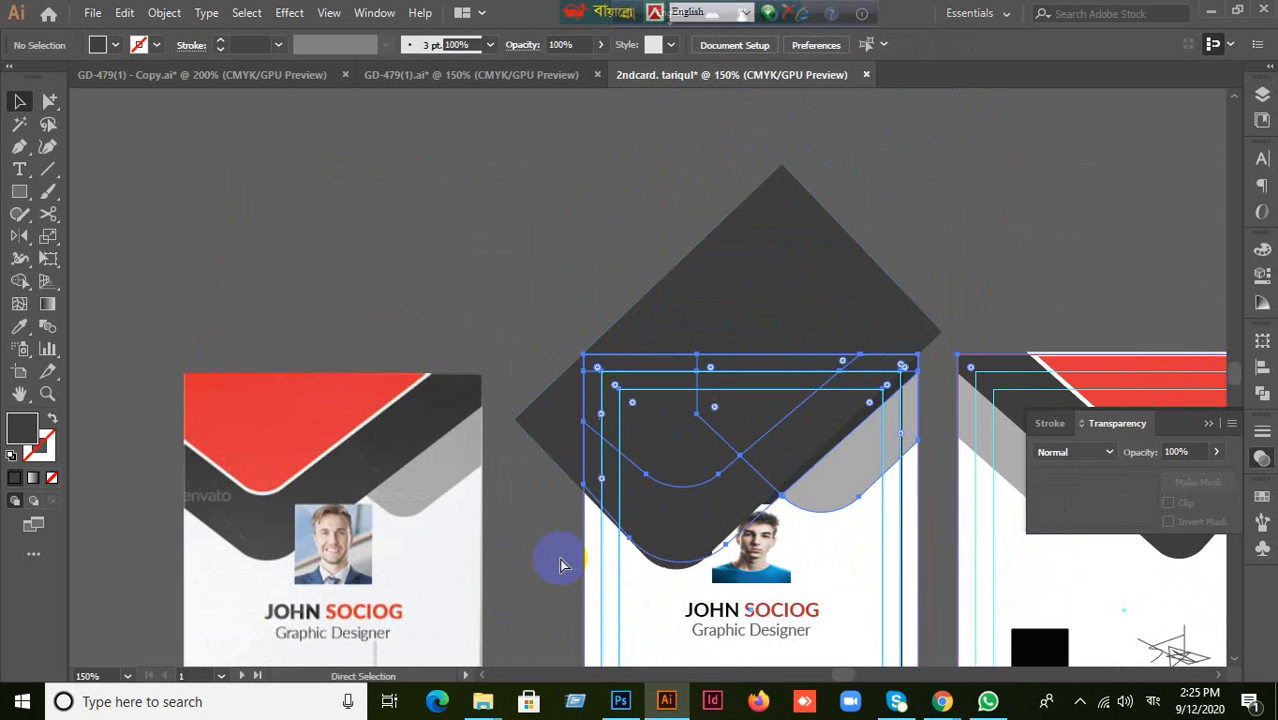
scroll(699, 585, down, 5)
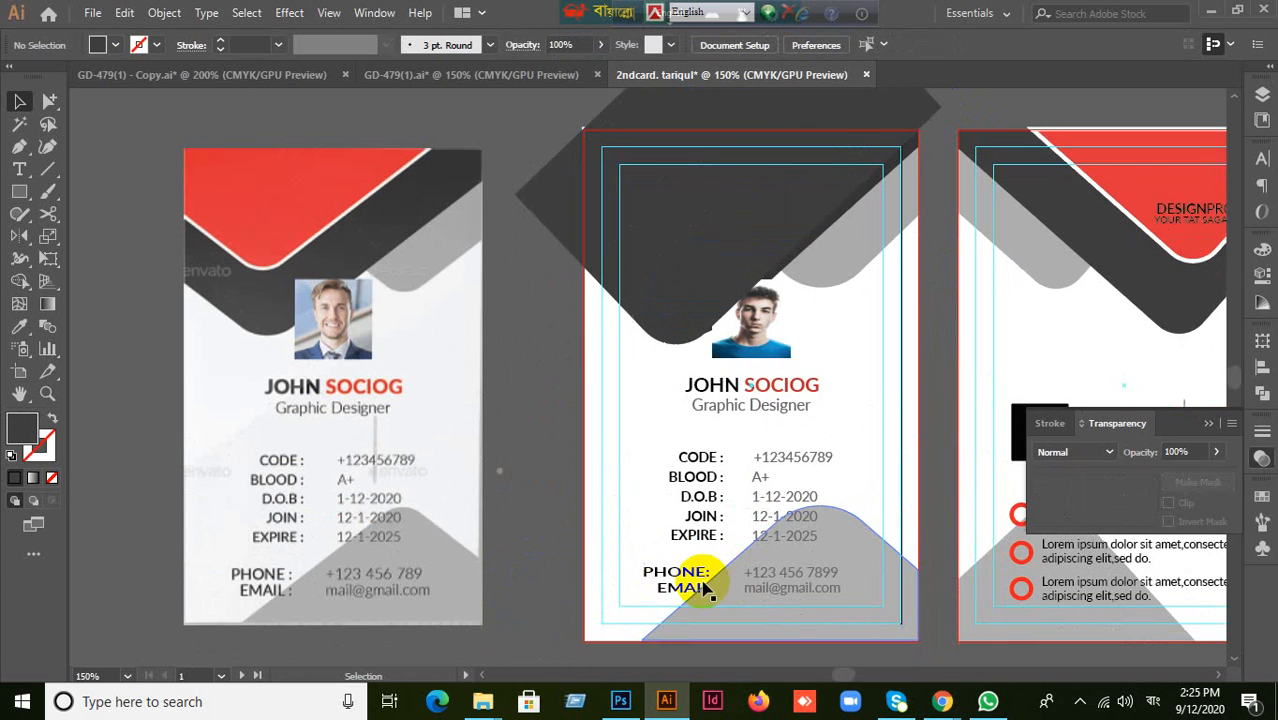
click(545, 437)
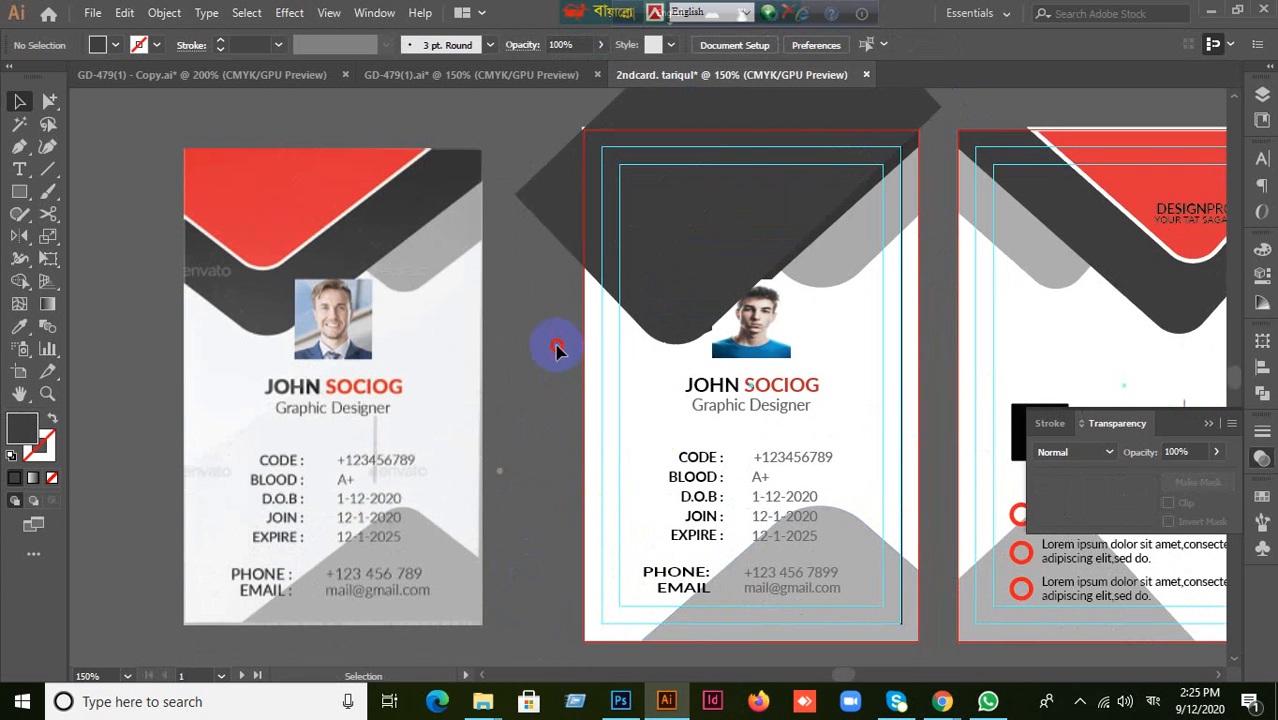
drag(557, 349, 690, 491)
scroll(722, 545, up, 2)
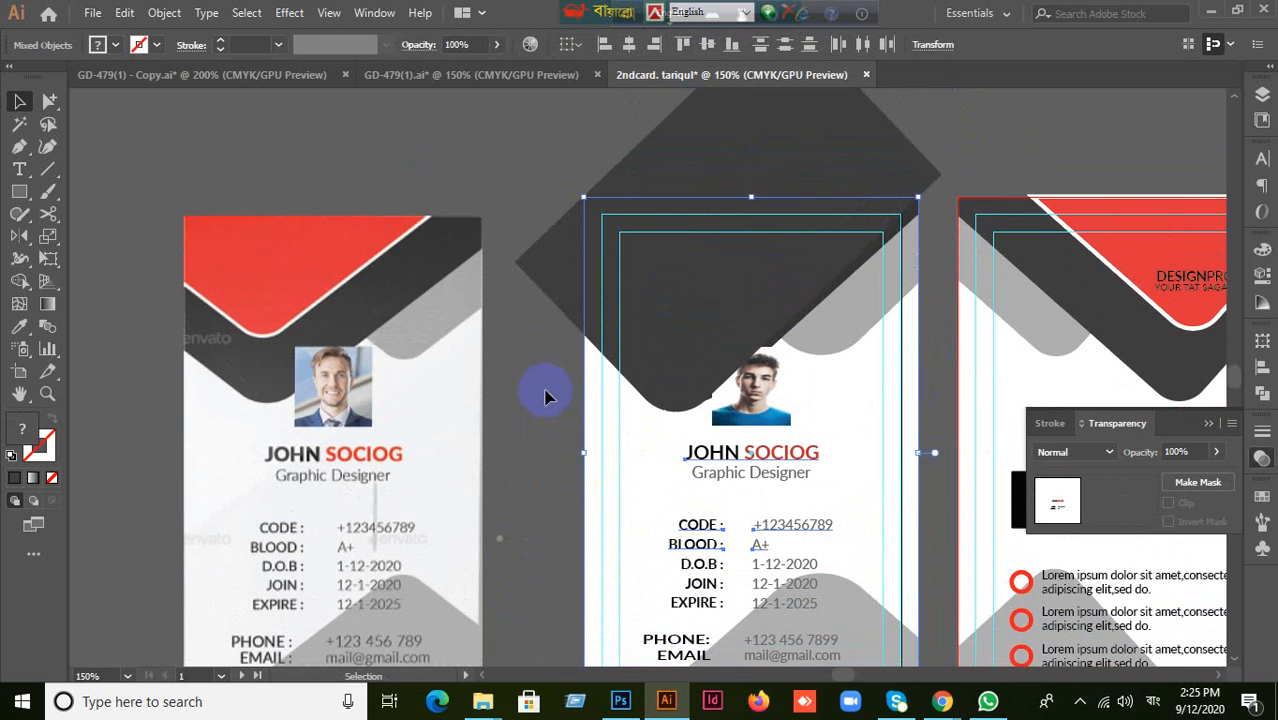
click(545, 397)
click(704, 405)
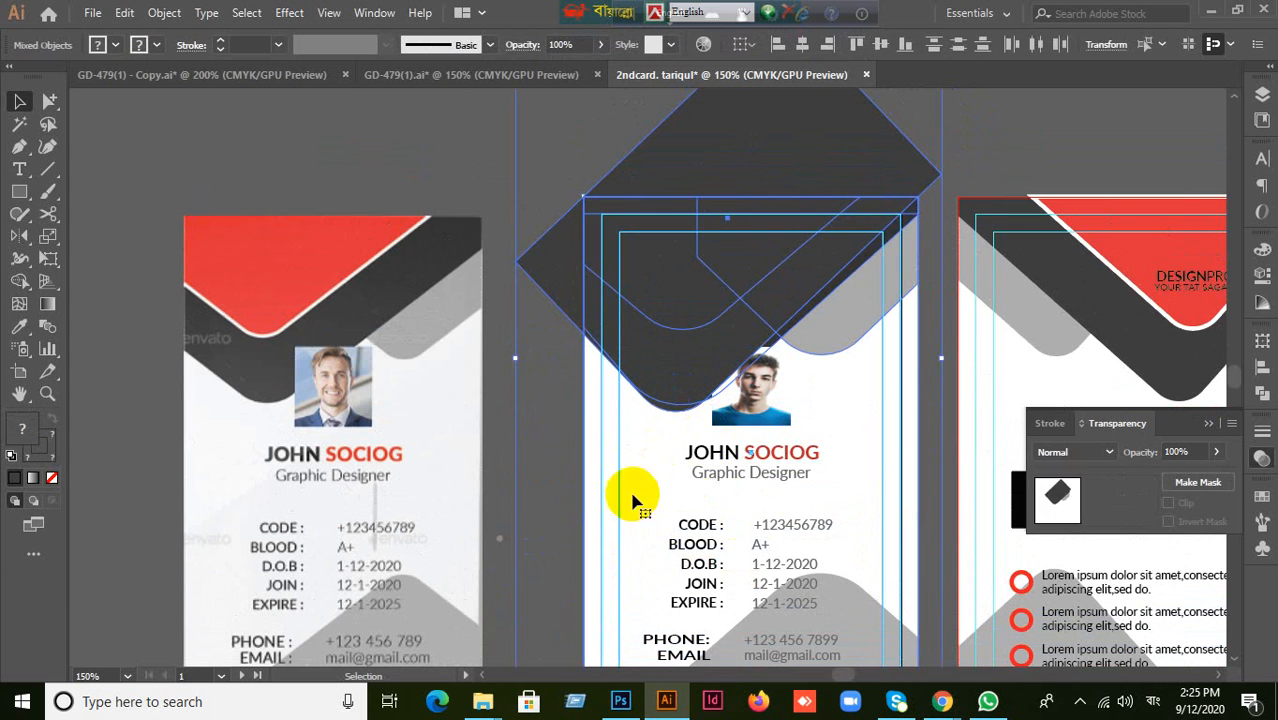
click(562, 502)
click(597, 535)
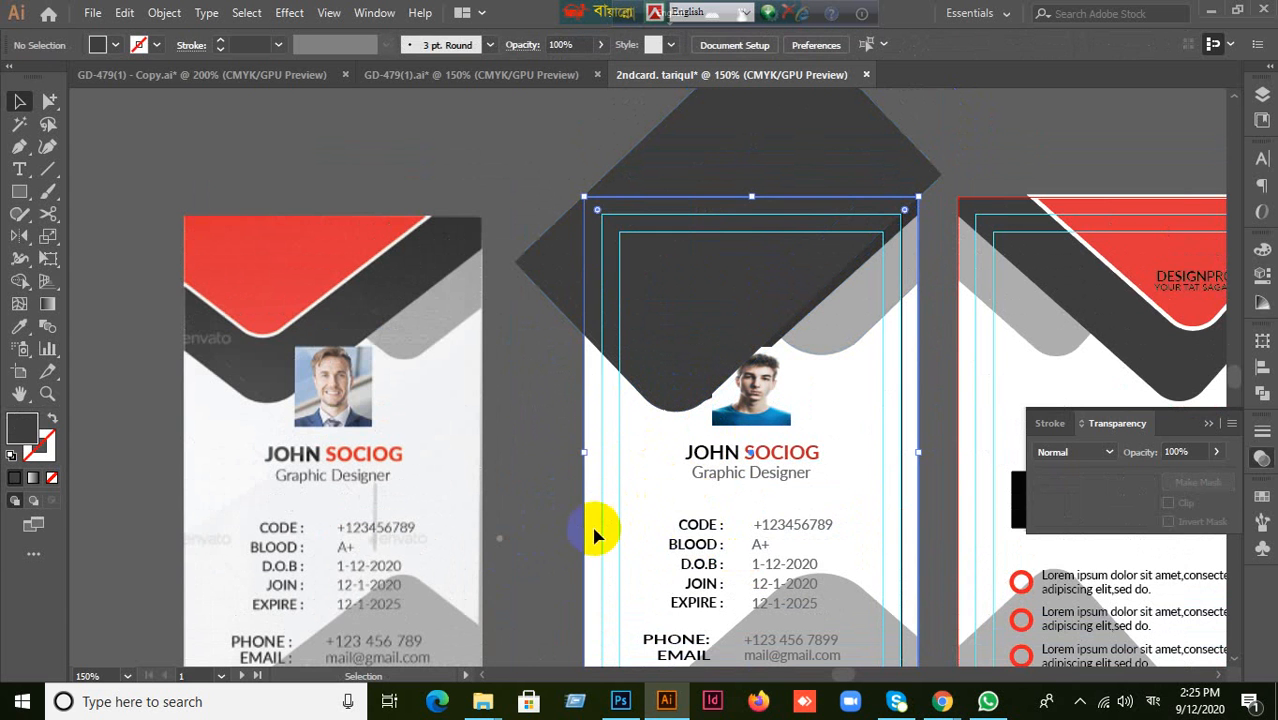
shift+click(615, 355)
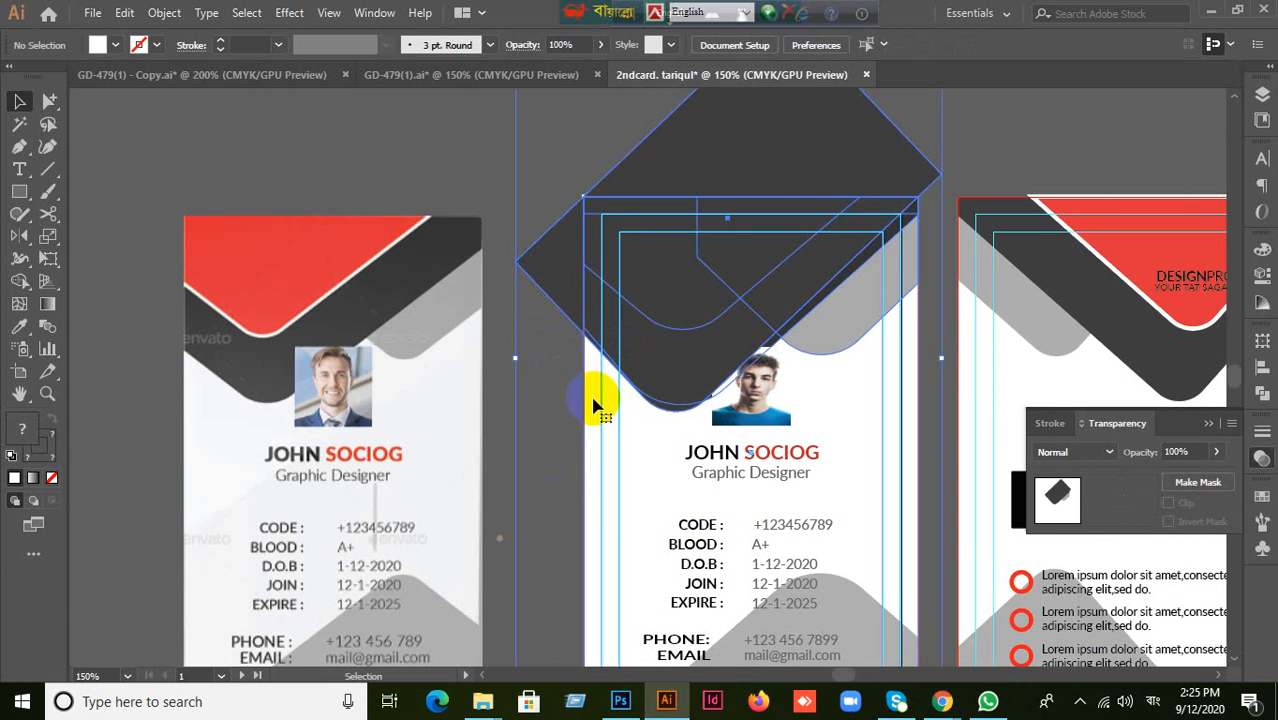
scroll(575, 415, up, 4)
click(509, 175)
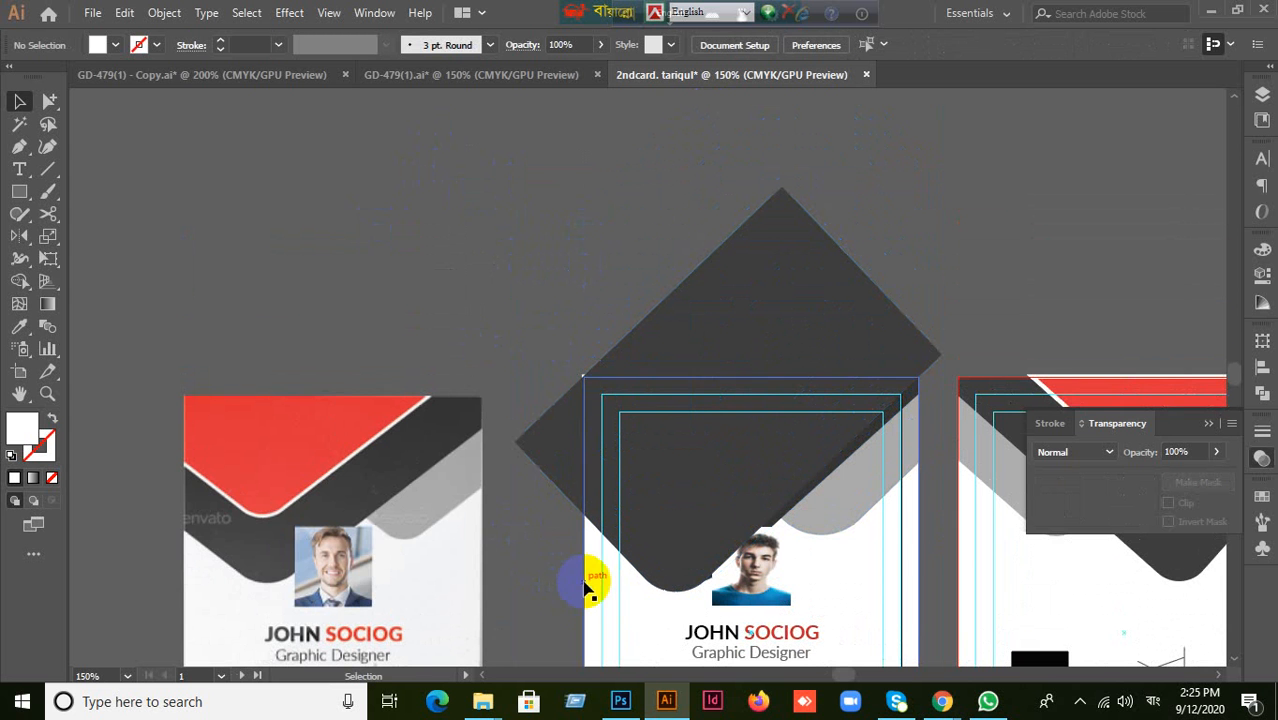
scroll(595, 570, down, 4)
click(616, 596)
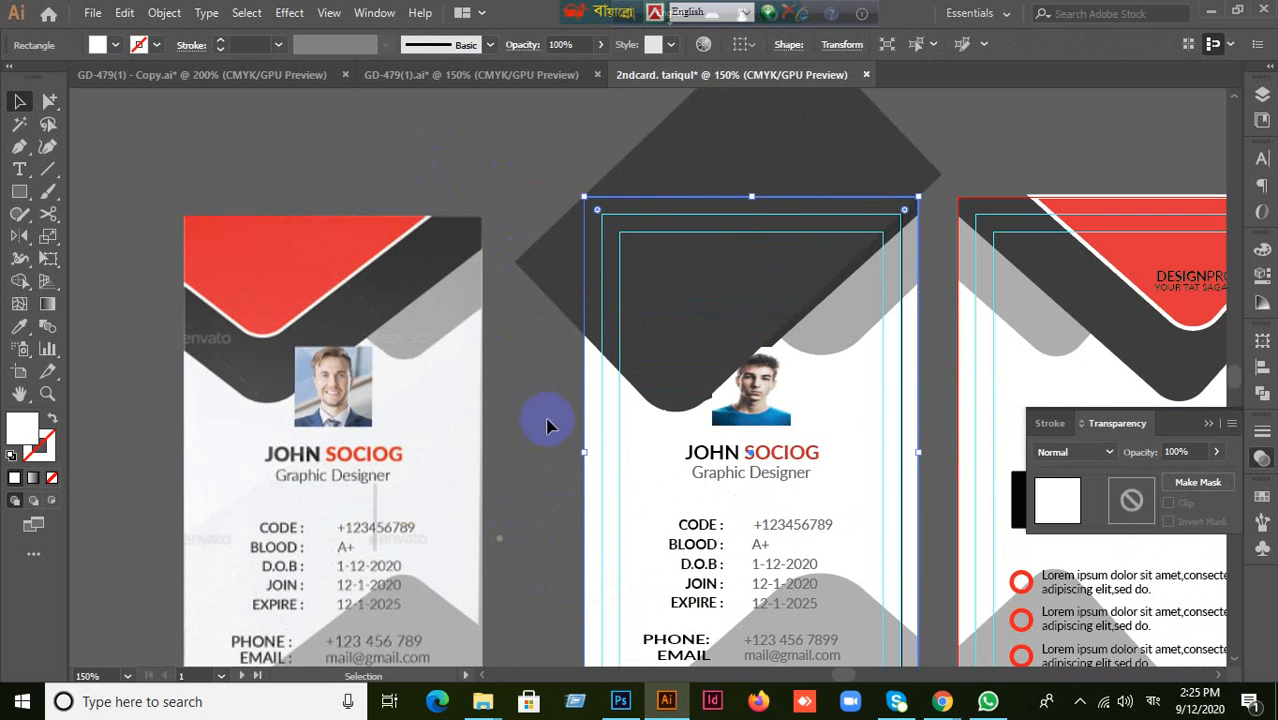
Select the rotated dark rectangle with the front card's header shapes and background, and trim its parts outside the card with the Shape Builder.
click(549, 362)
drag(566, 330, 620, 402)
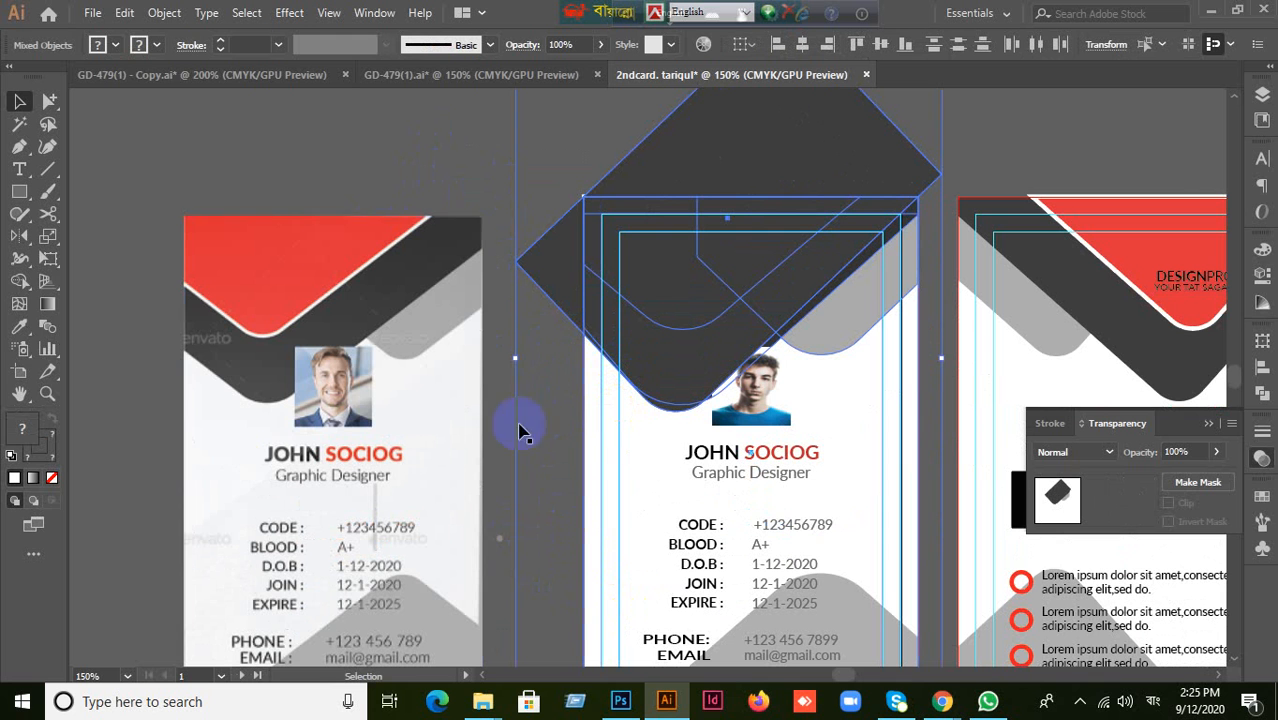
click(25, 352)
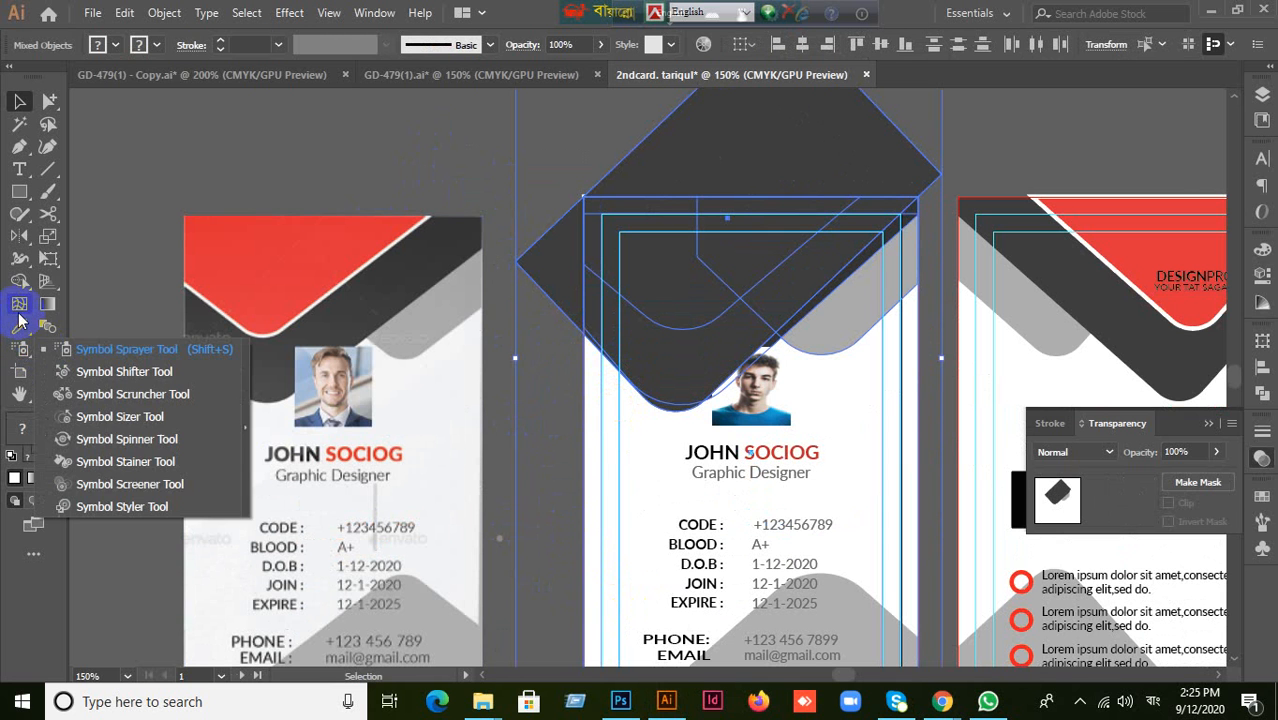
click(20, 284)
click(108, 285)
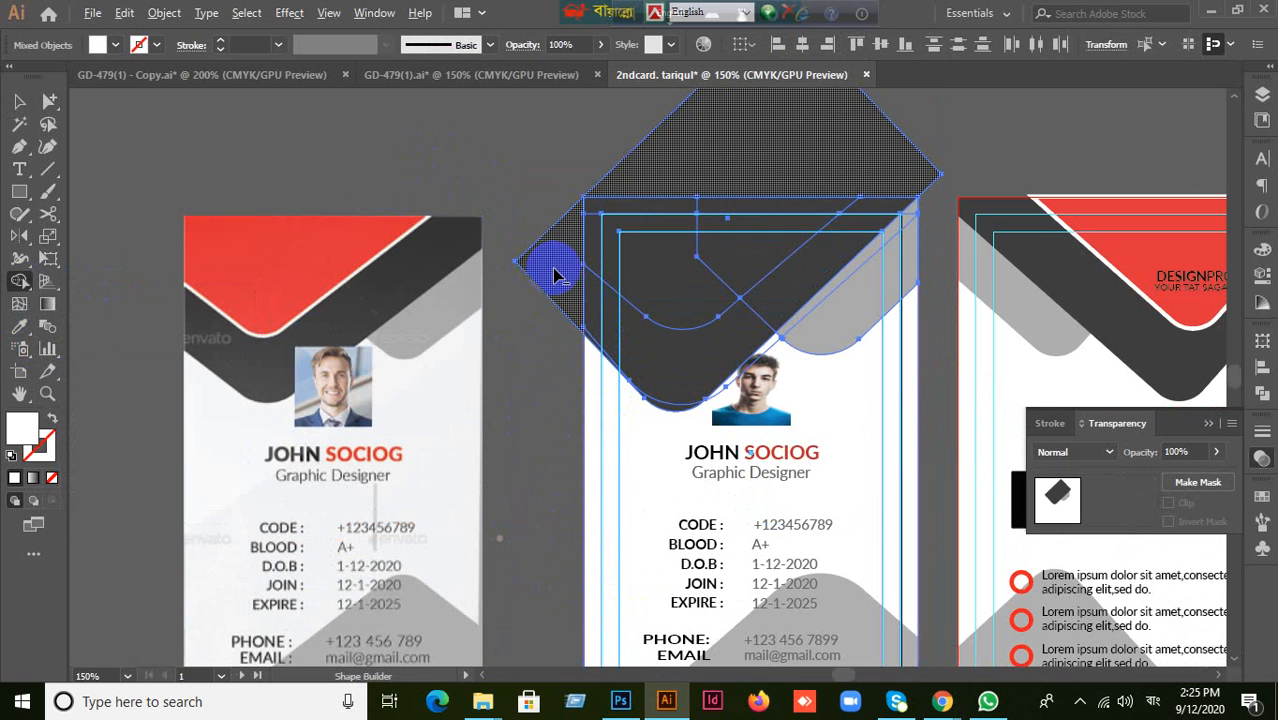
alt+click(570, 300)
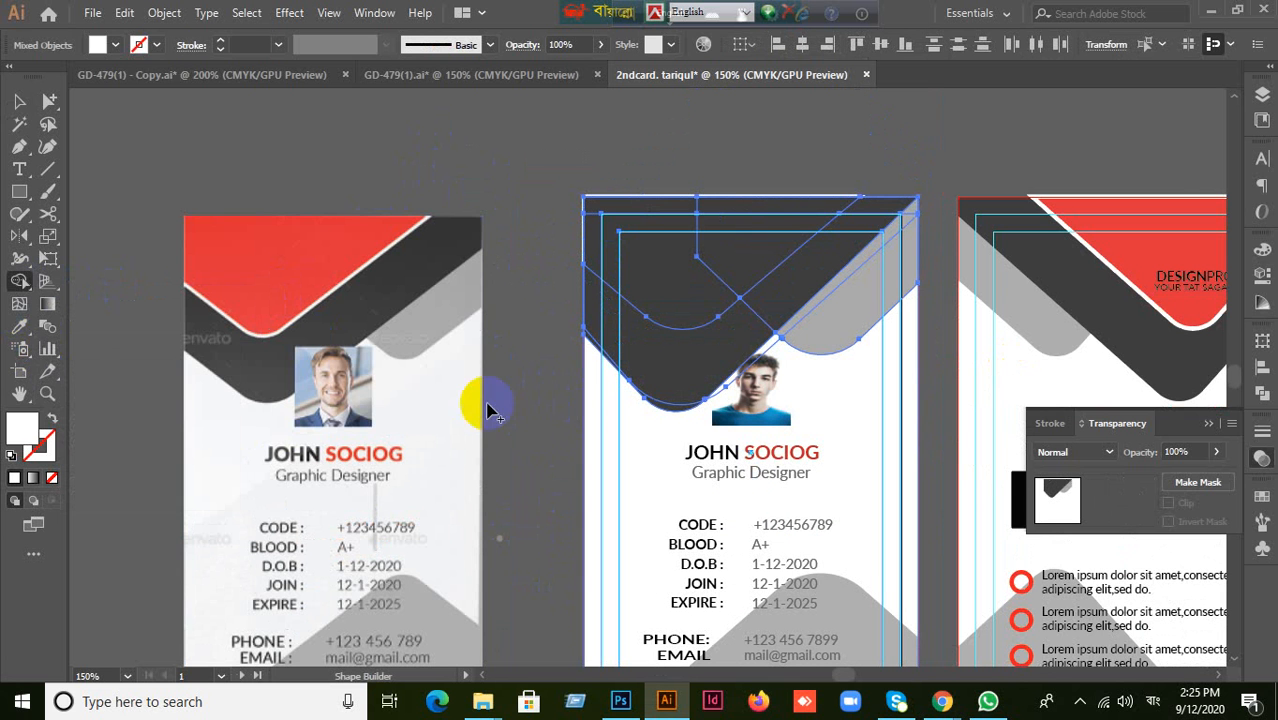
Clear the selection and move the trimmed dark header shape diagonally down from the front card's red header.
click(19, 101)
click(605, 222)
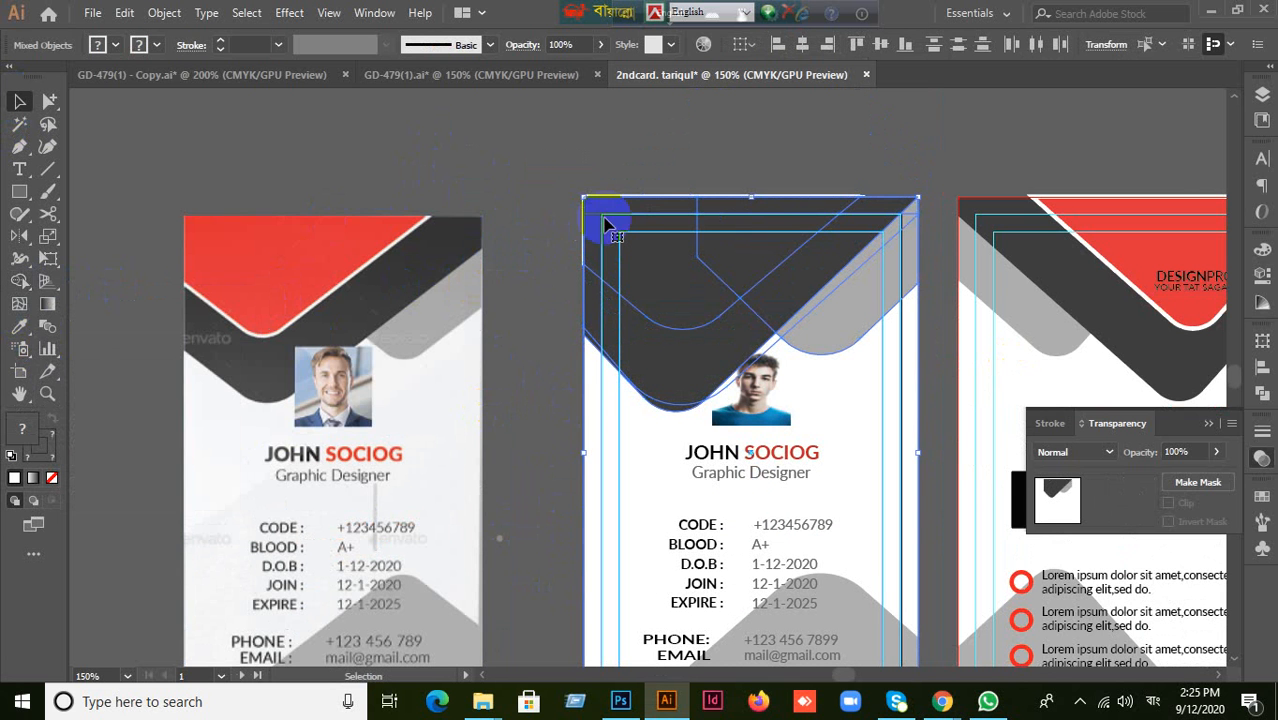
click(546, 190)
drag(707, 285, 770, 374)
scroll(805, 363, down, 1)
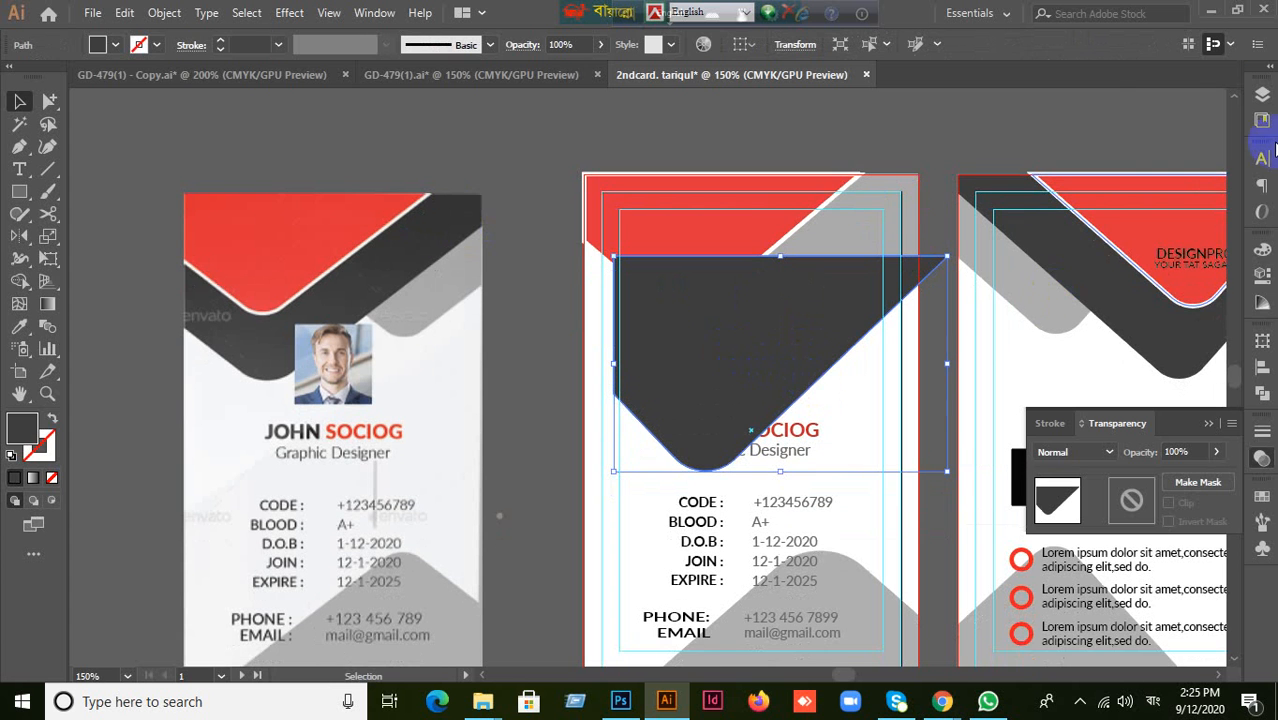
click(1213, 18)
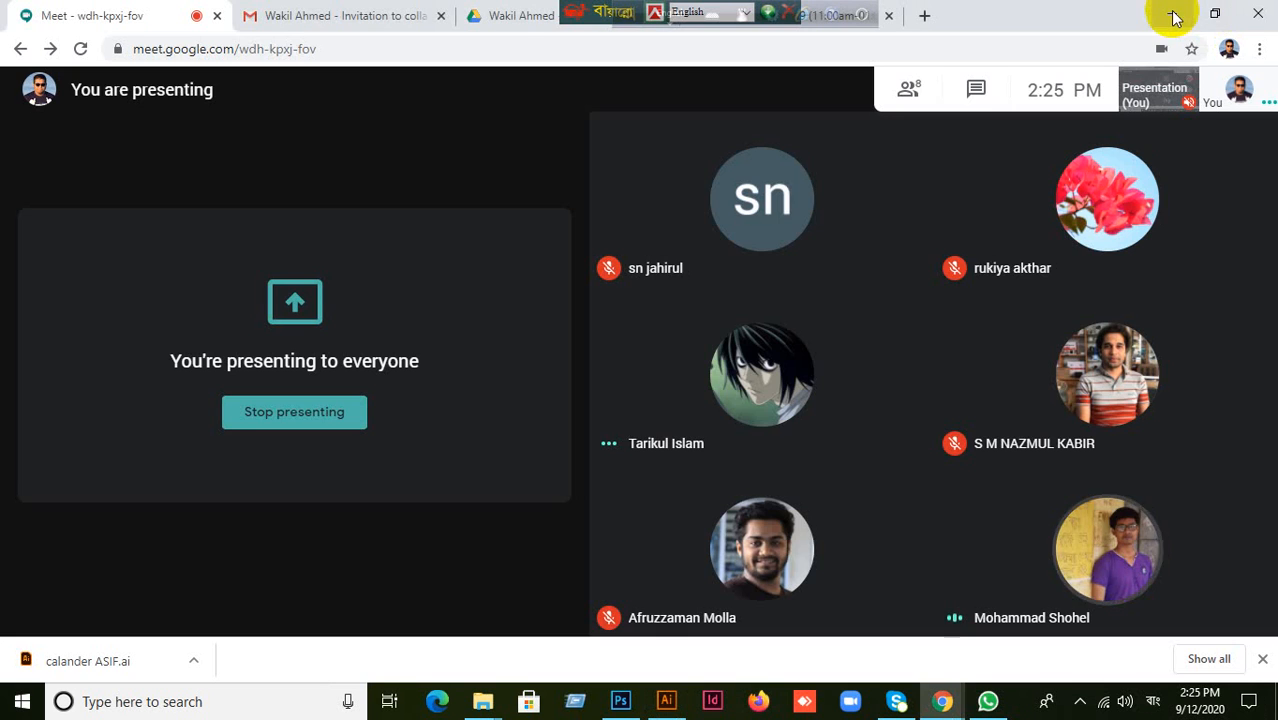
click(1185, 17)
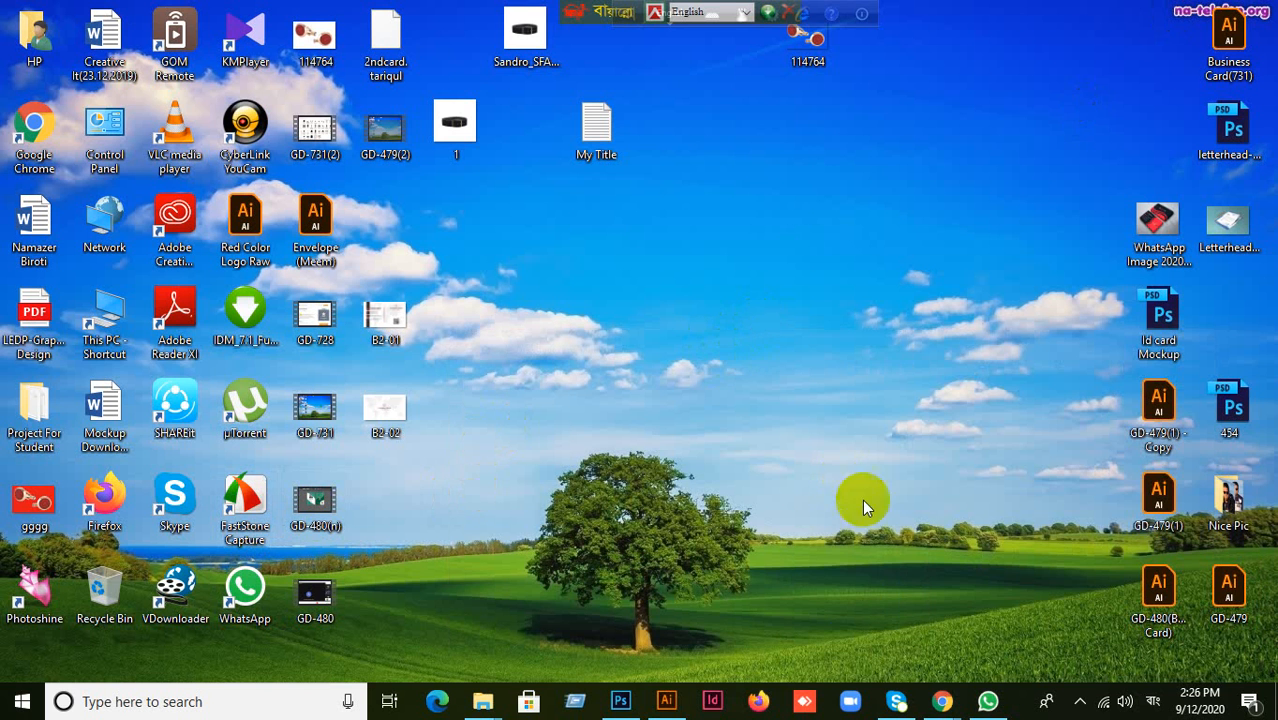
click(815, 608)
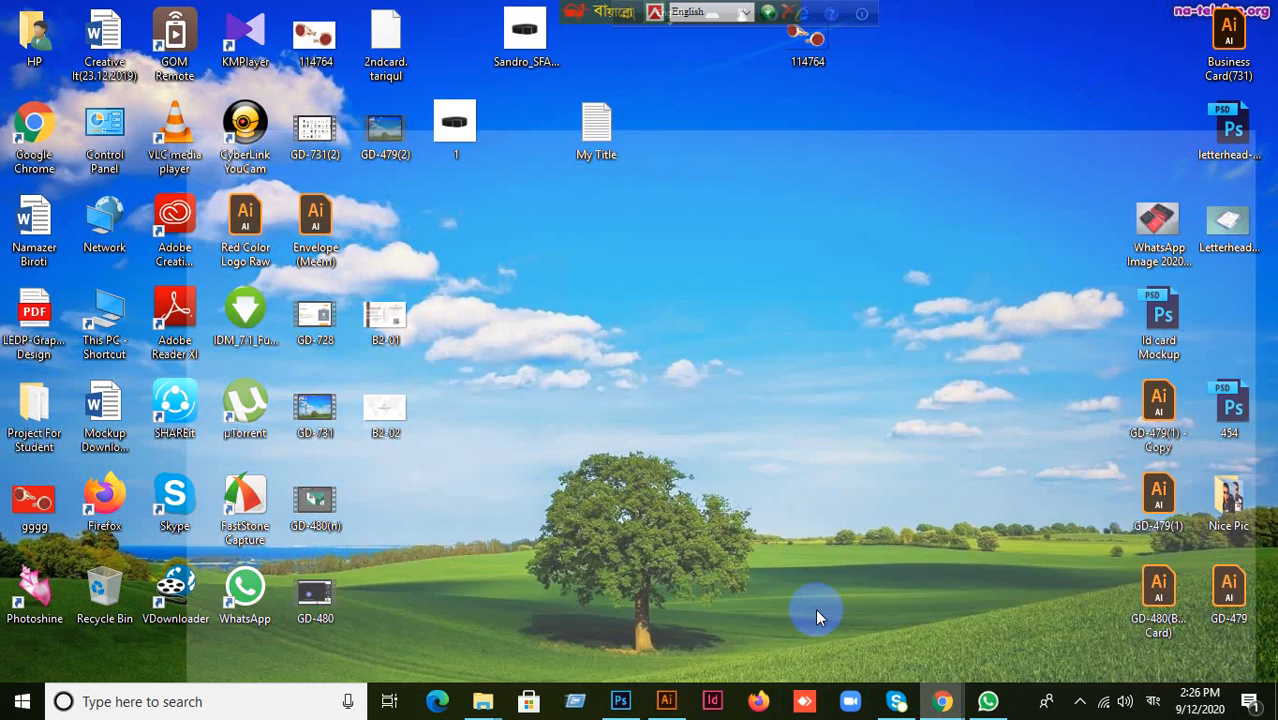
click(670, 699)
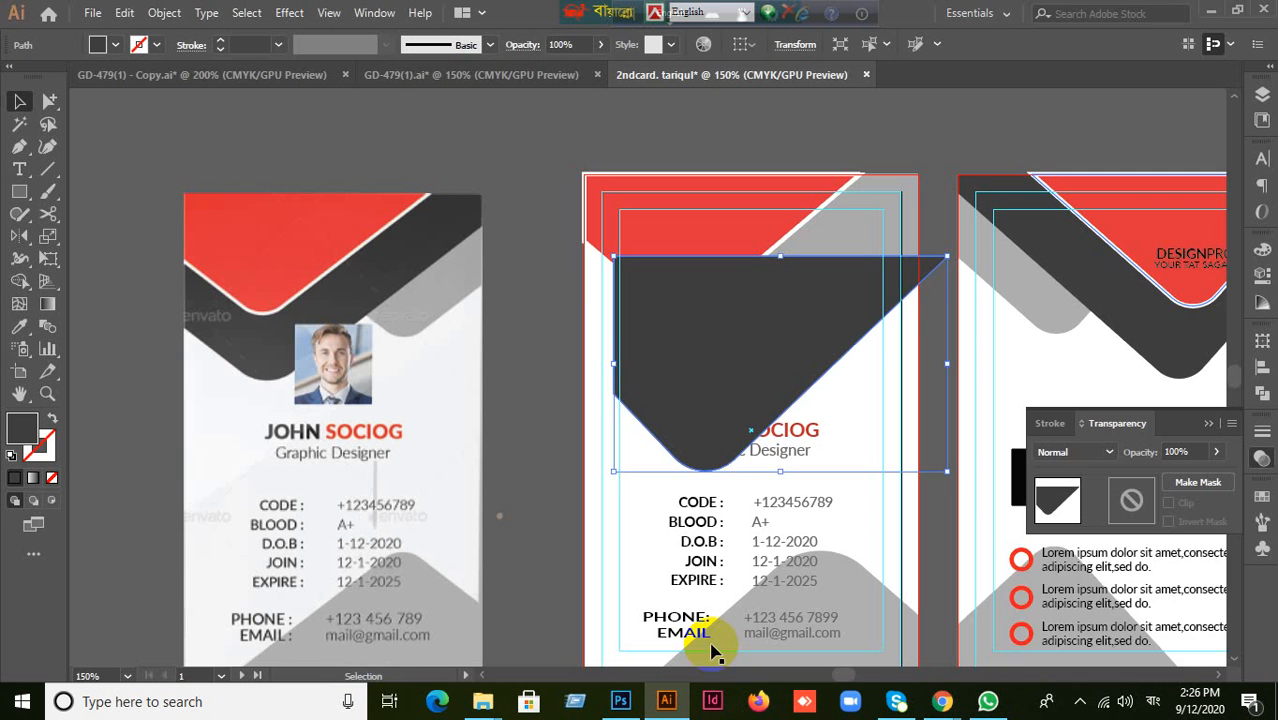
click(539, 490)
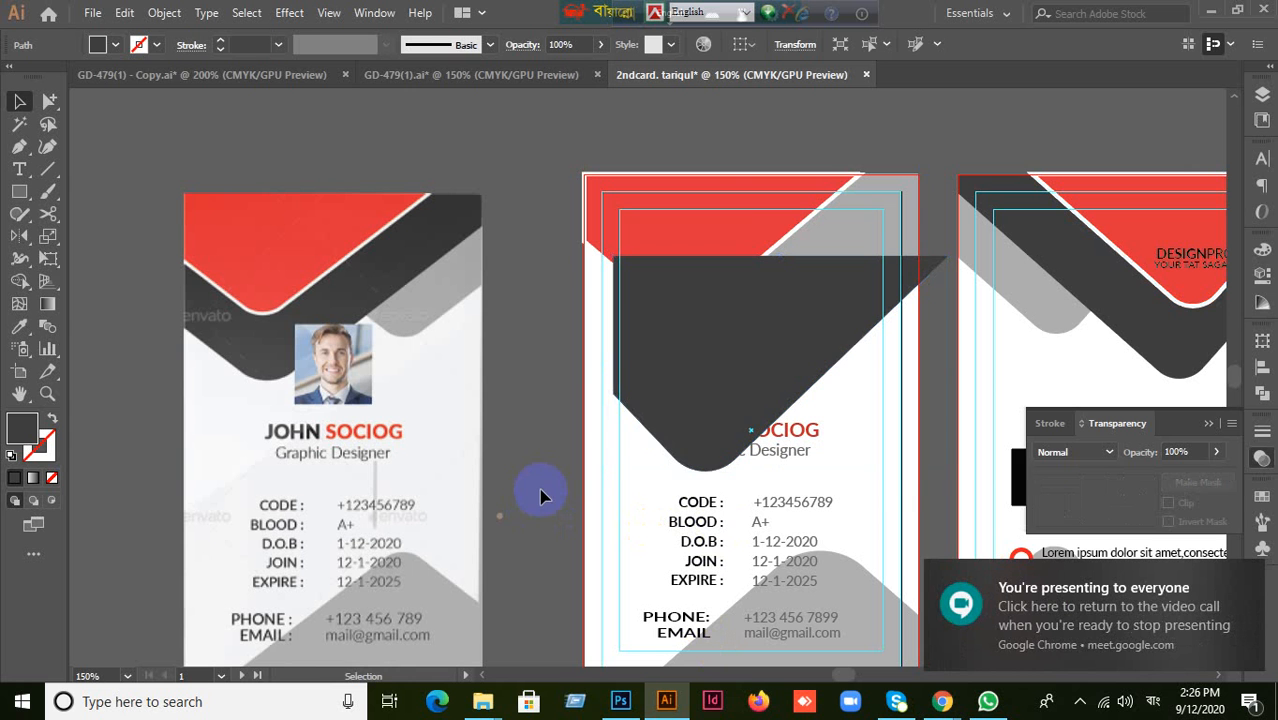
Try moving the dark header shape and a duplicate of it off the front card's header, and undo those changes.
drag(700, 401, 675, 250)
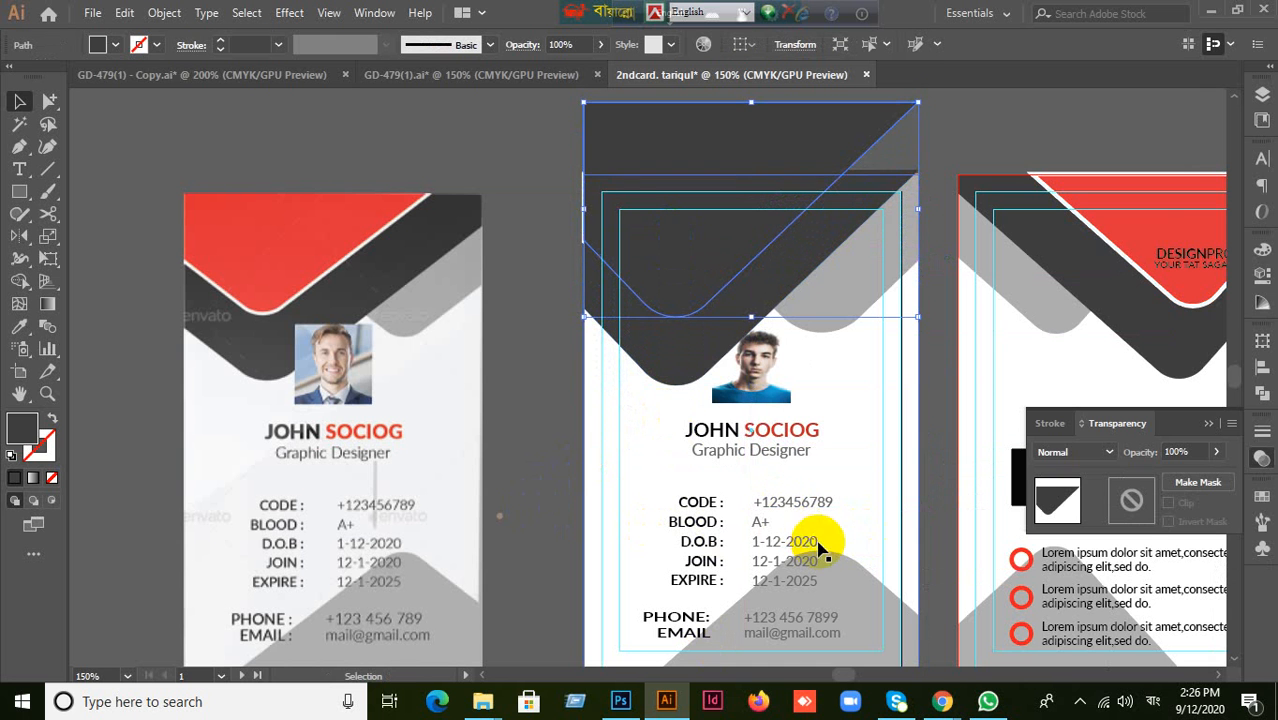
click(522, 500)
drag(674, 268, 824, 560)
drag(679, 337, 571, 585)
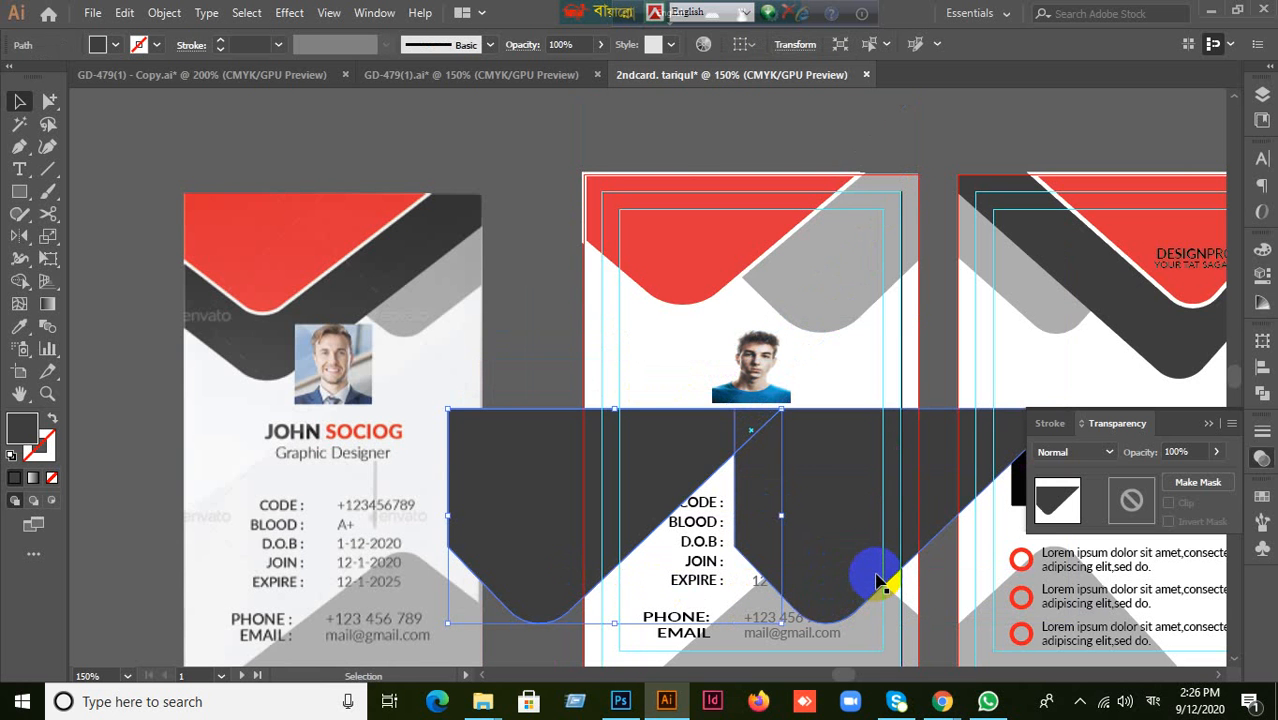
key(ctrl+z)
key(ctrl+z)
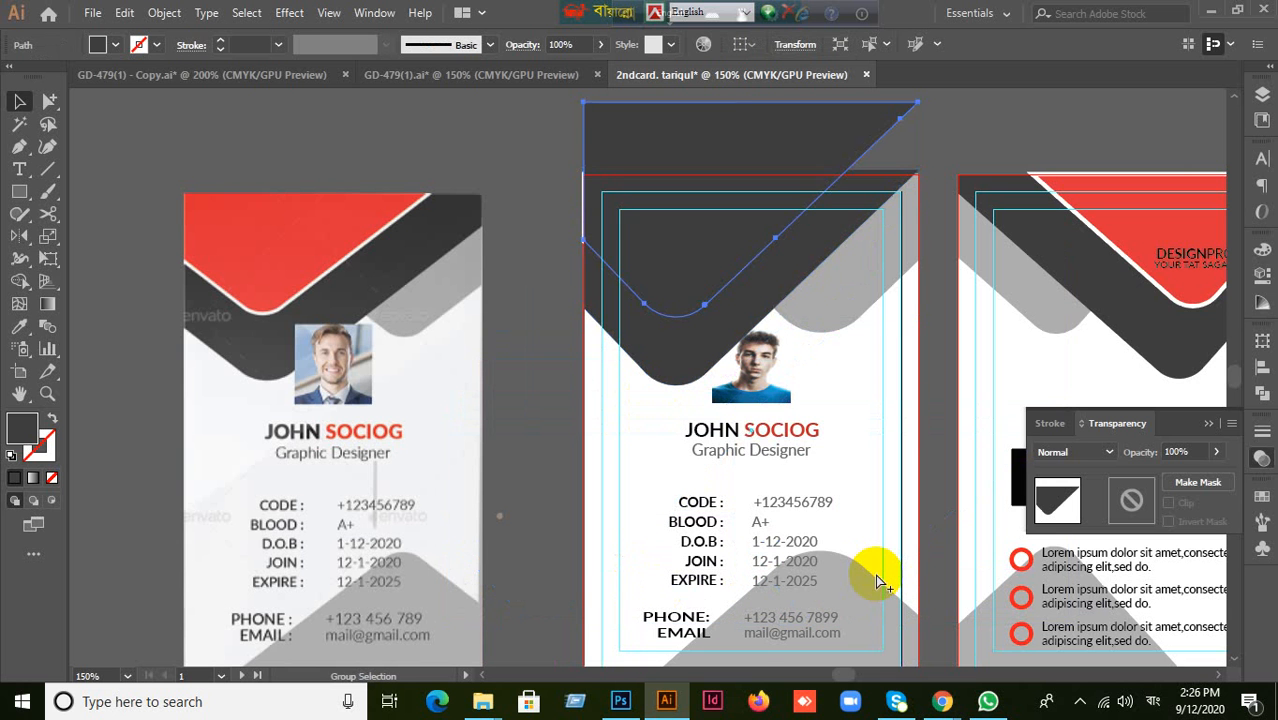
key(ctrl+z)
click(531, 498)
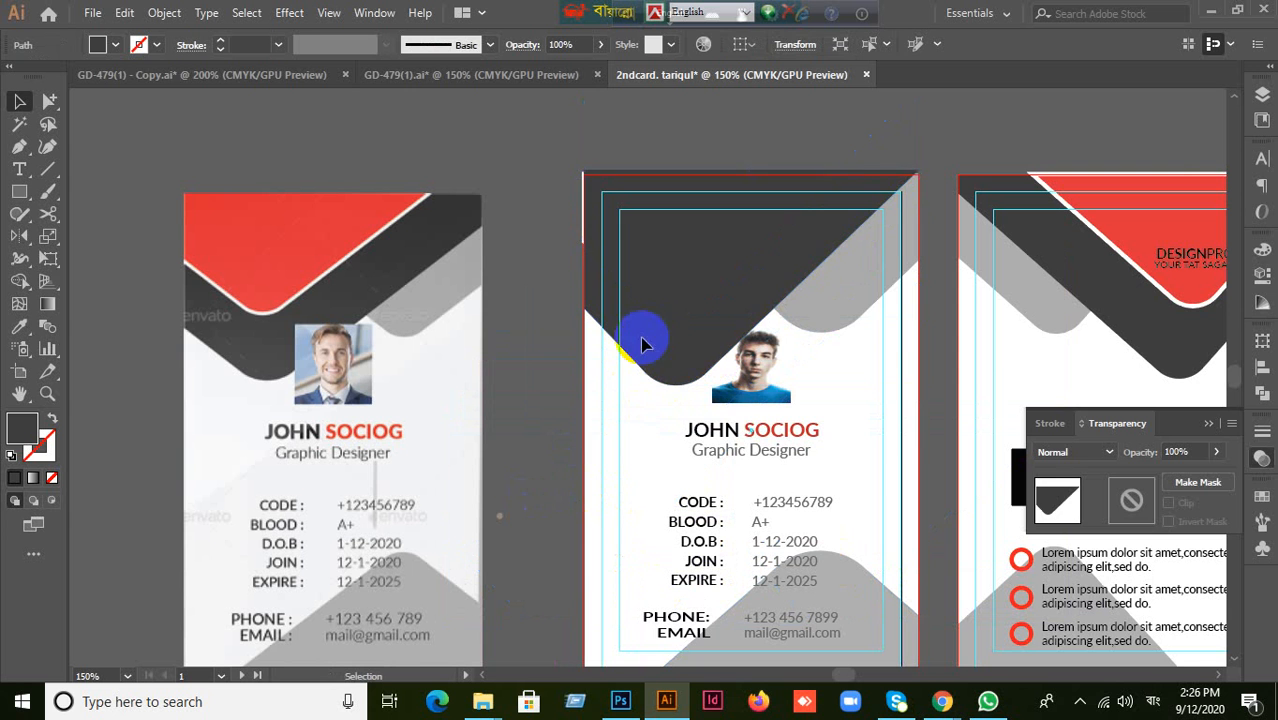
drag(659, 339, 805, 497)
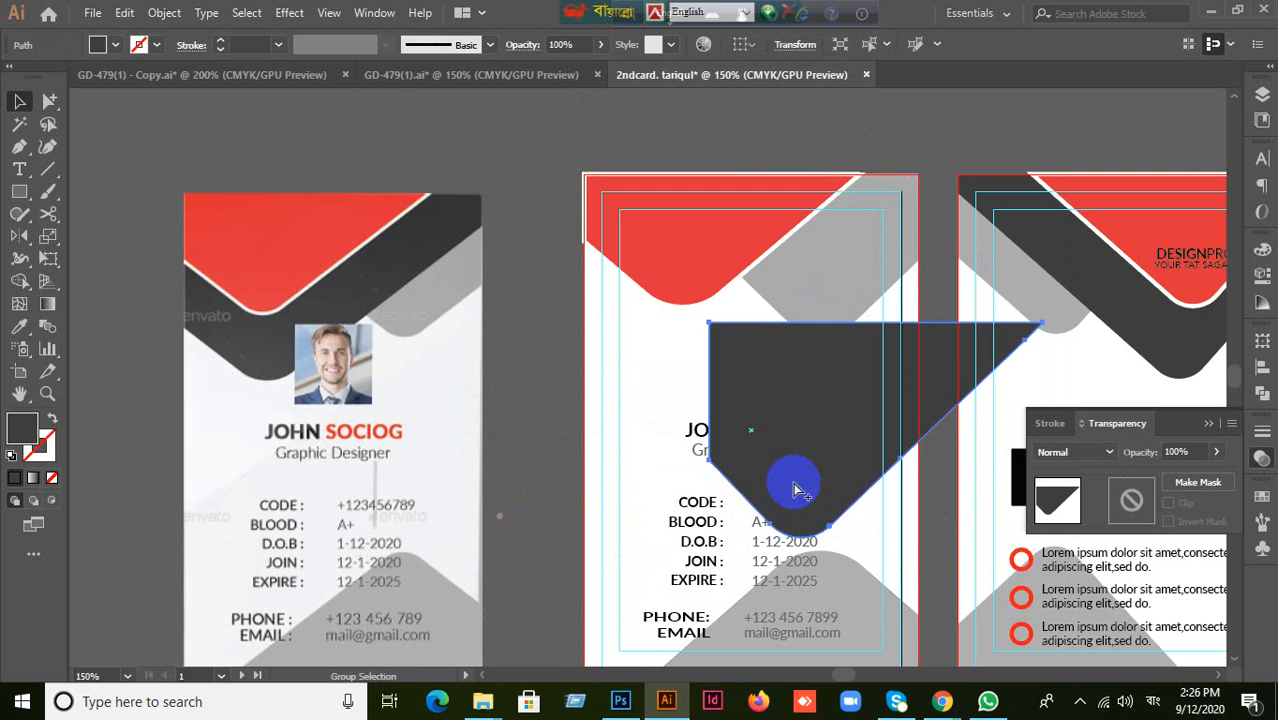
key(ctrl+z)
Move the dark header shape over the reference card's header to compare them, and delete the shape.
drag(685, 371, 590, 622)
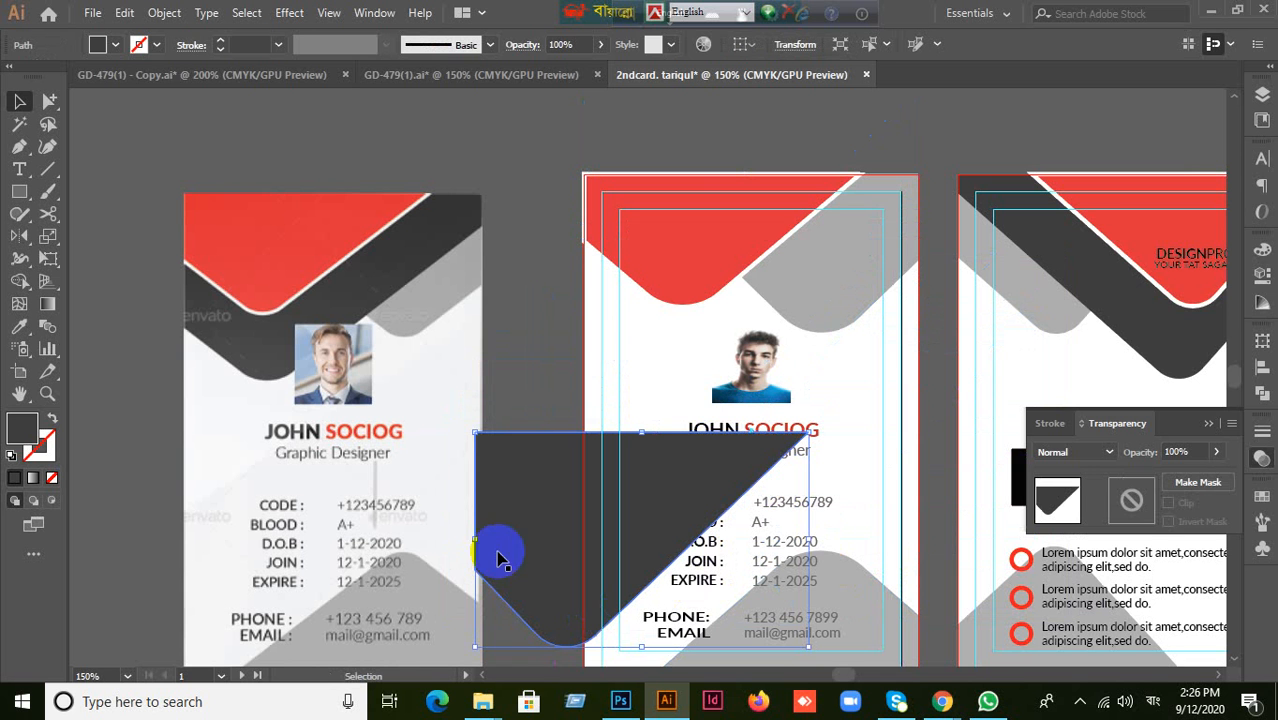
click(232, 337)
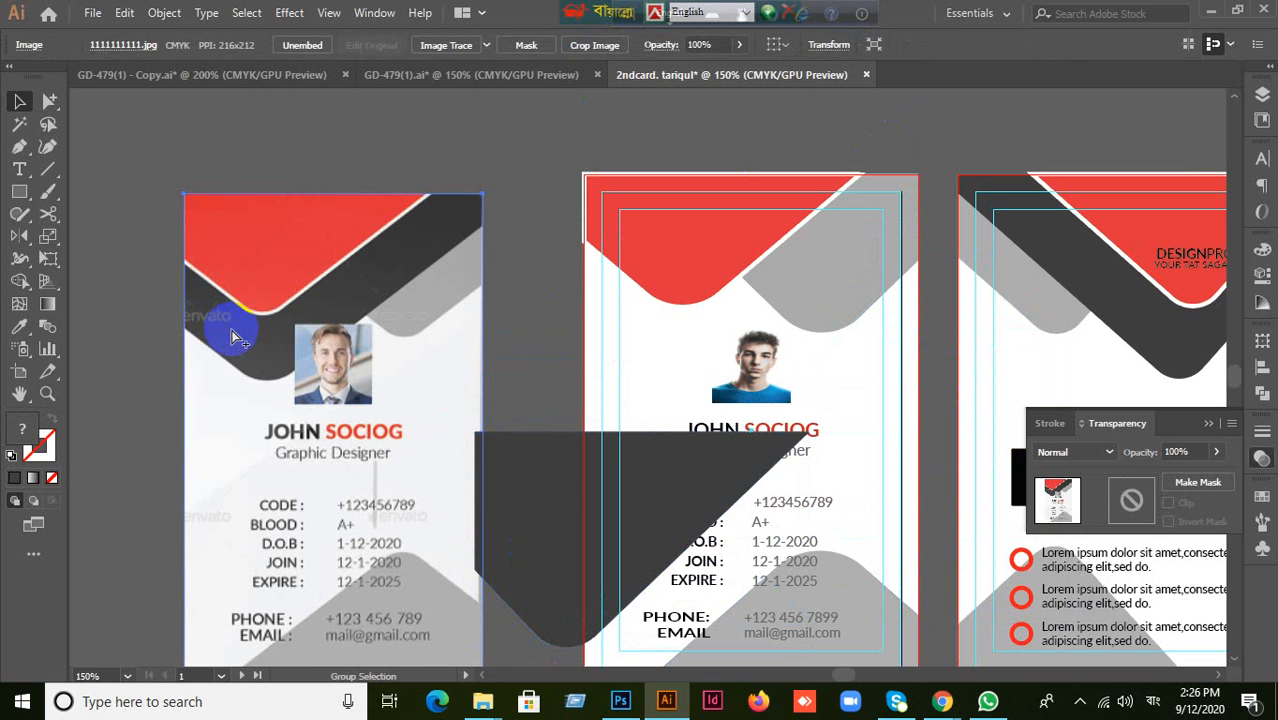
drag(531, 554, 287, 322)
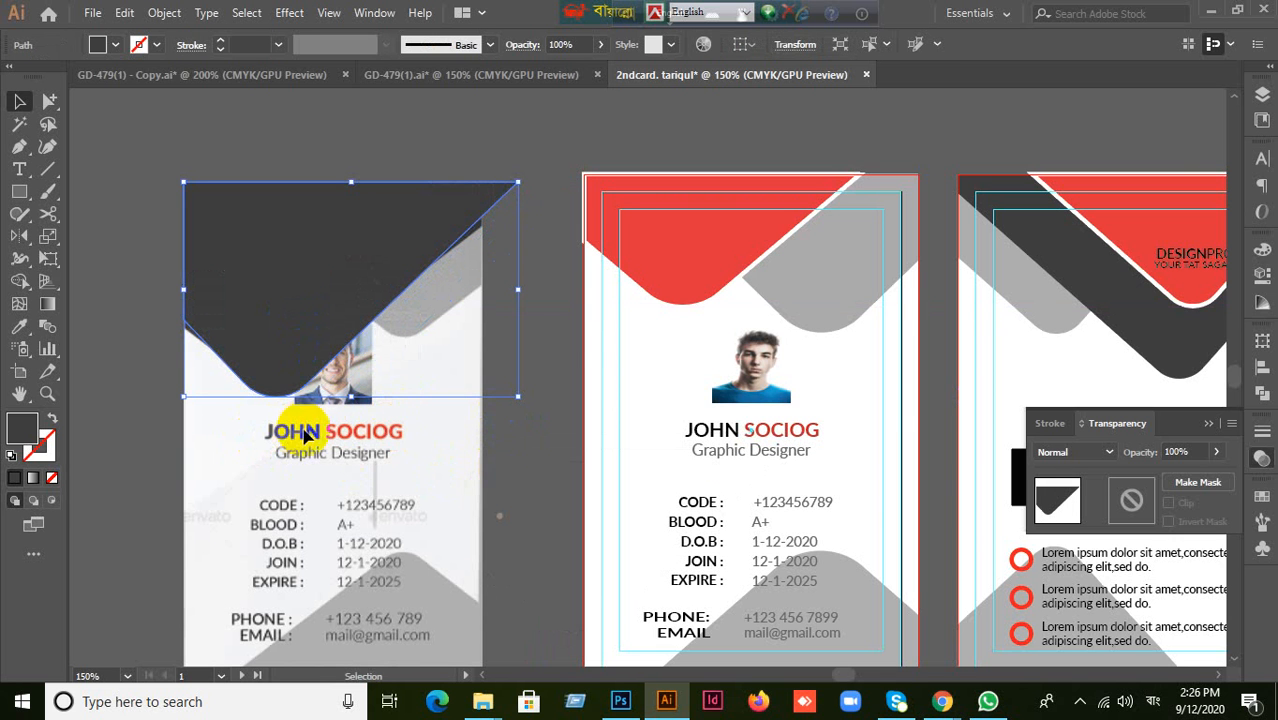
drag(320, 314, 486, 452)
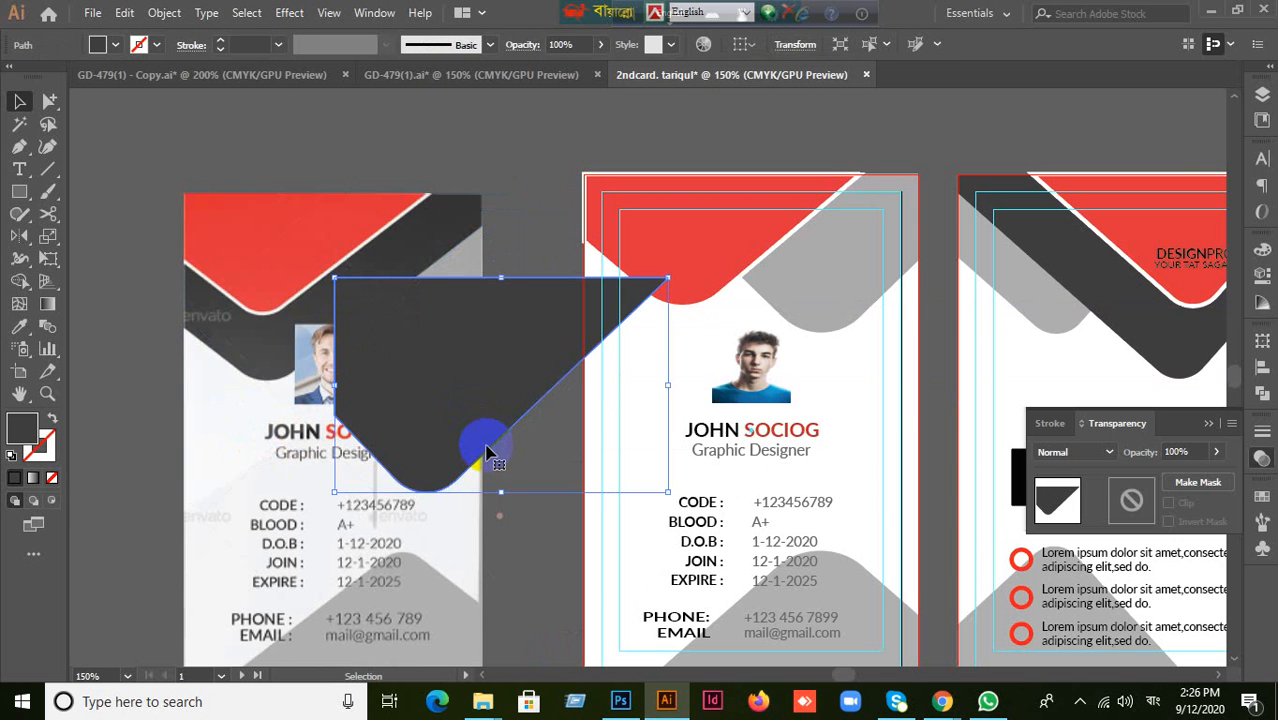
key(Delete)
Draw a card-wide rectangle over the reference card's header, down to the dark shape's lowest point, and set its opacity to 50%.
drag(411, 436, 579, 454)
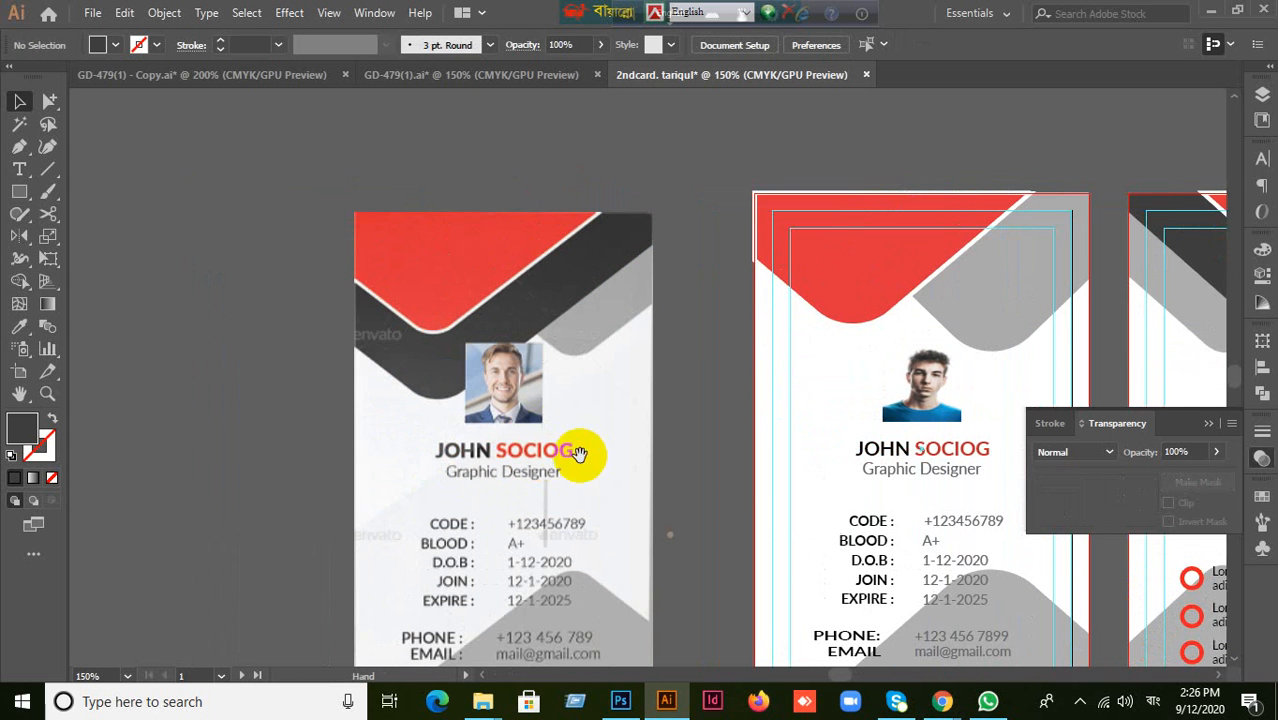
click(22, 194)
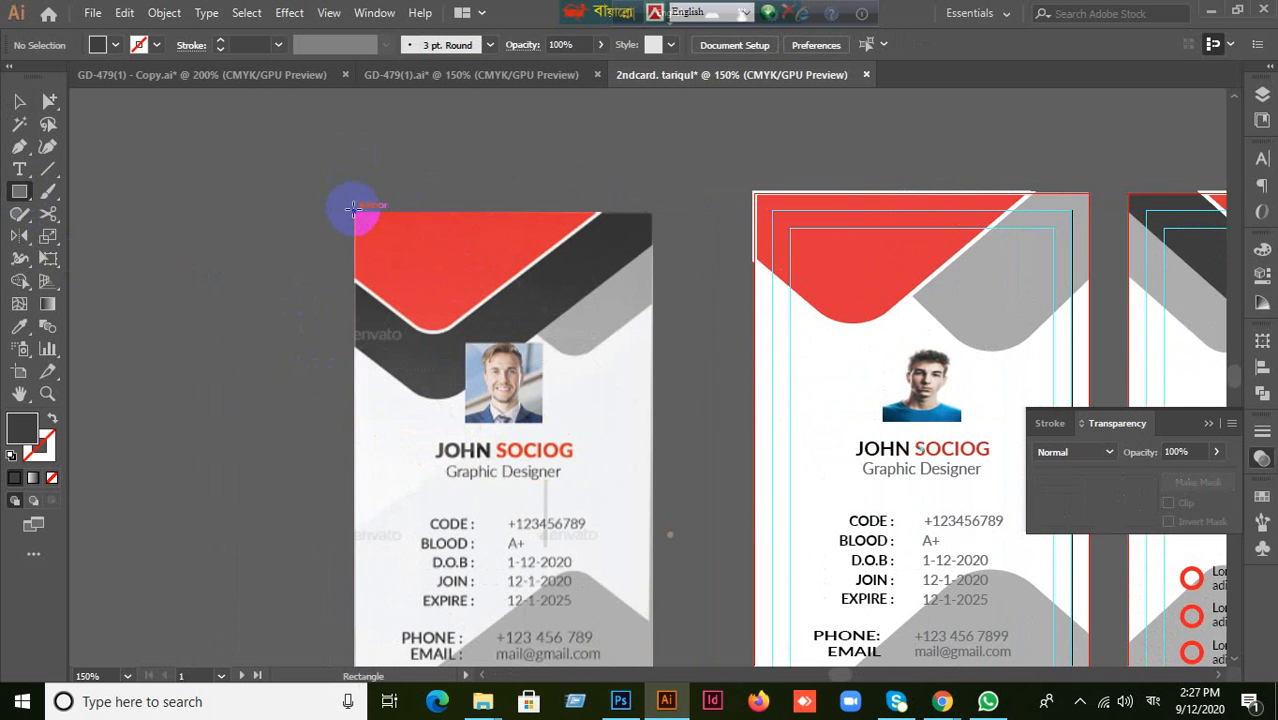
drag(354, 210, 653, 398)
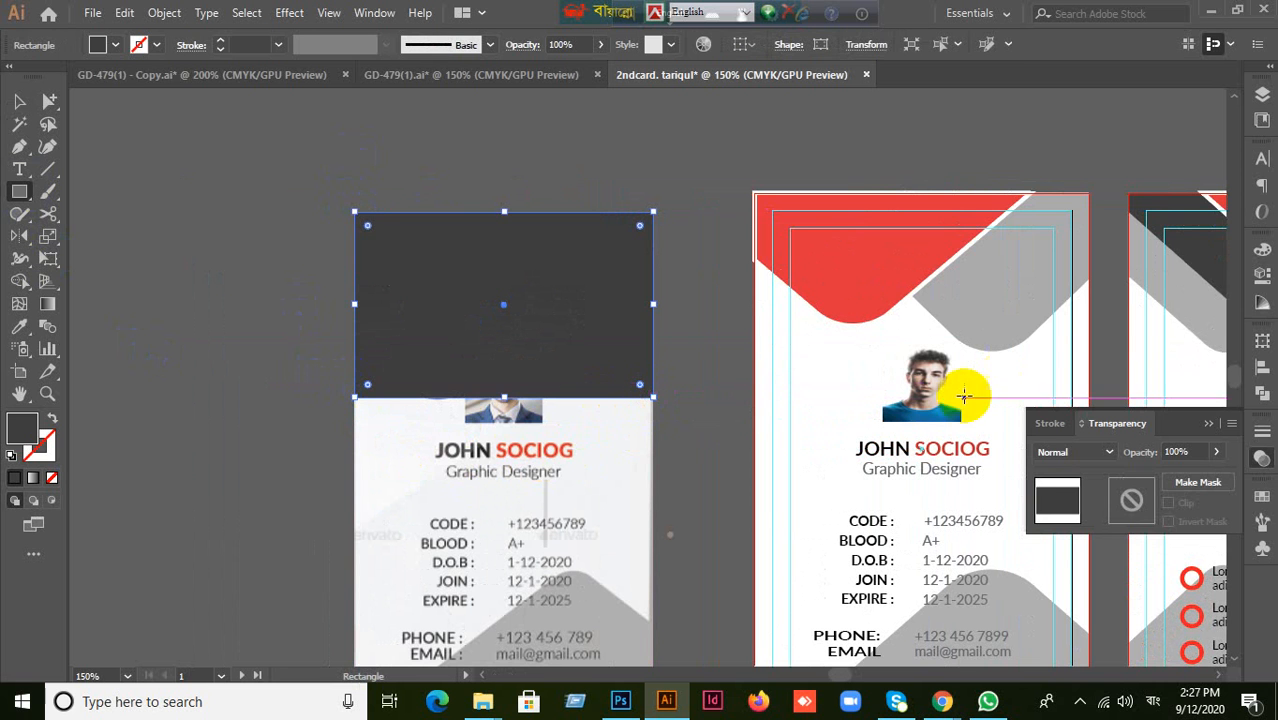
click(1193, 452)
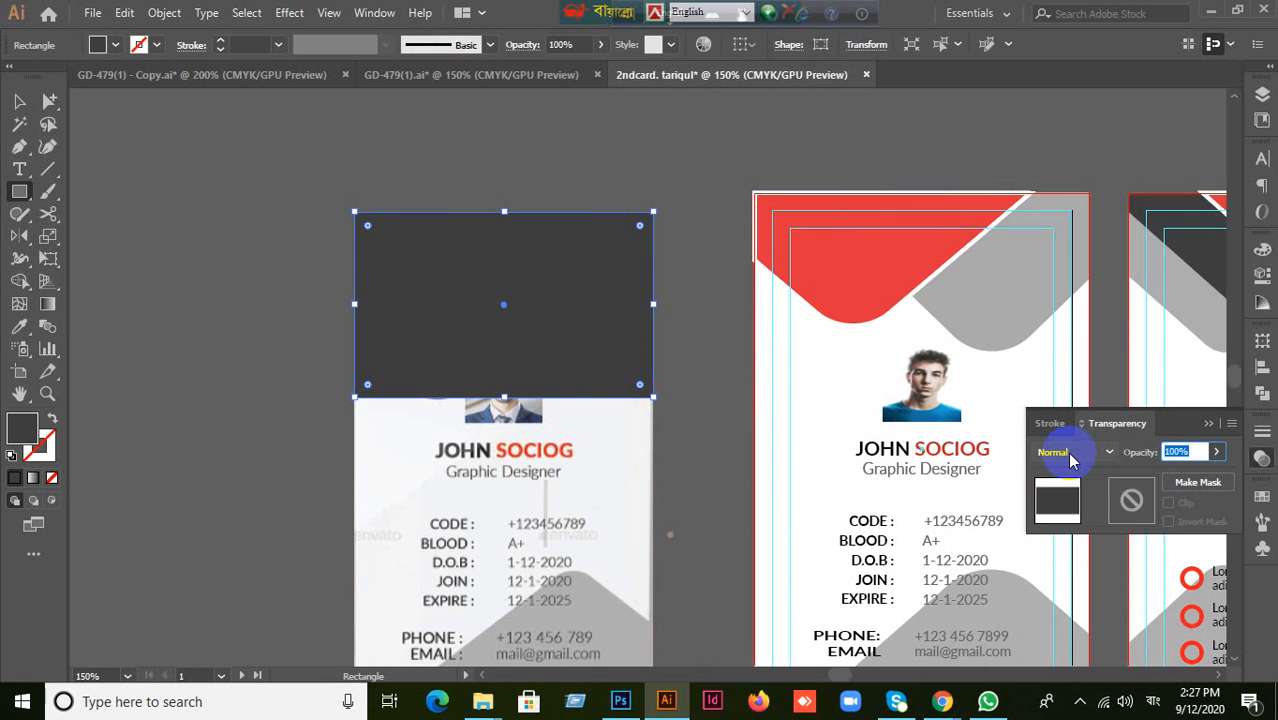
text(50)
key(Return)
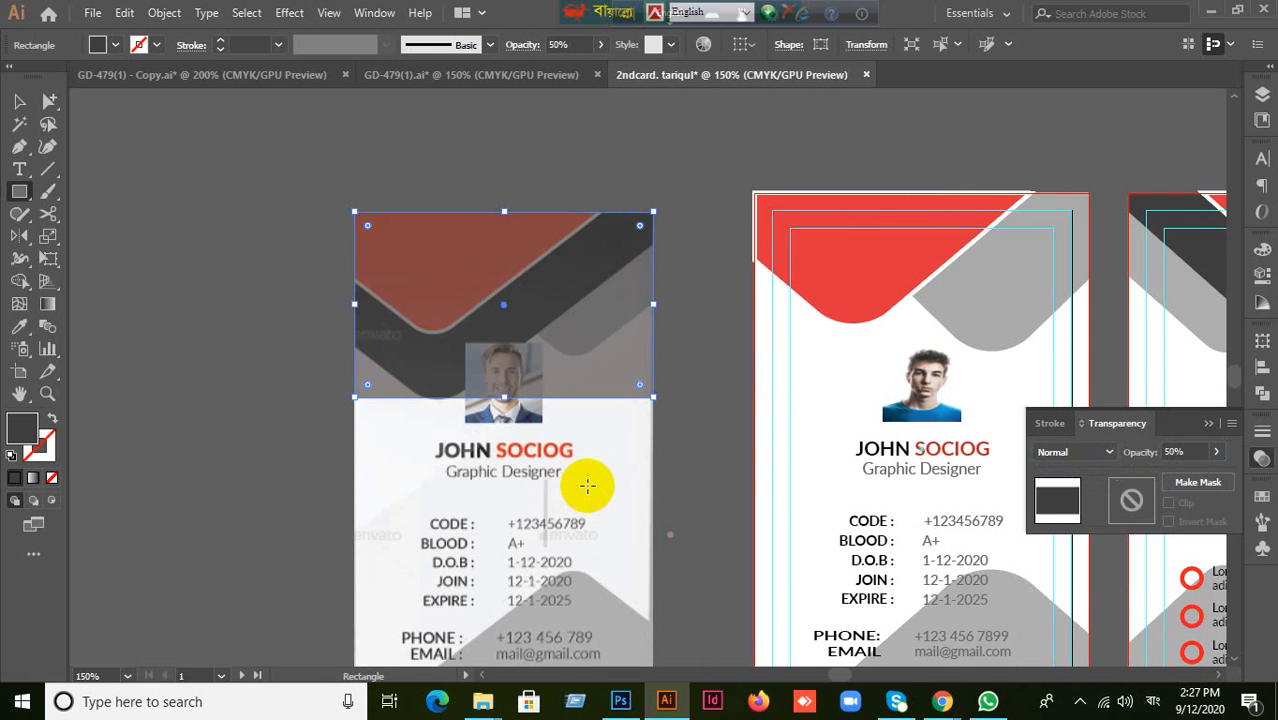
click(18, 102)
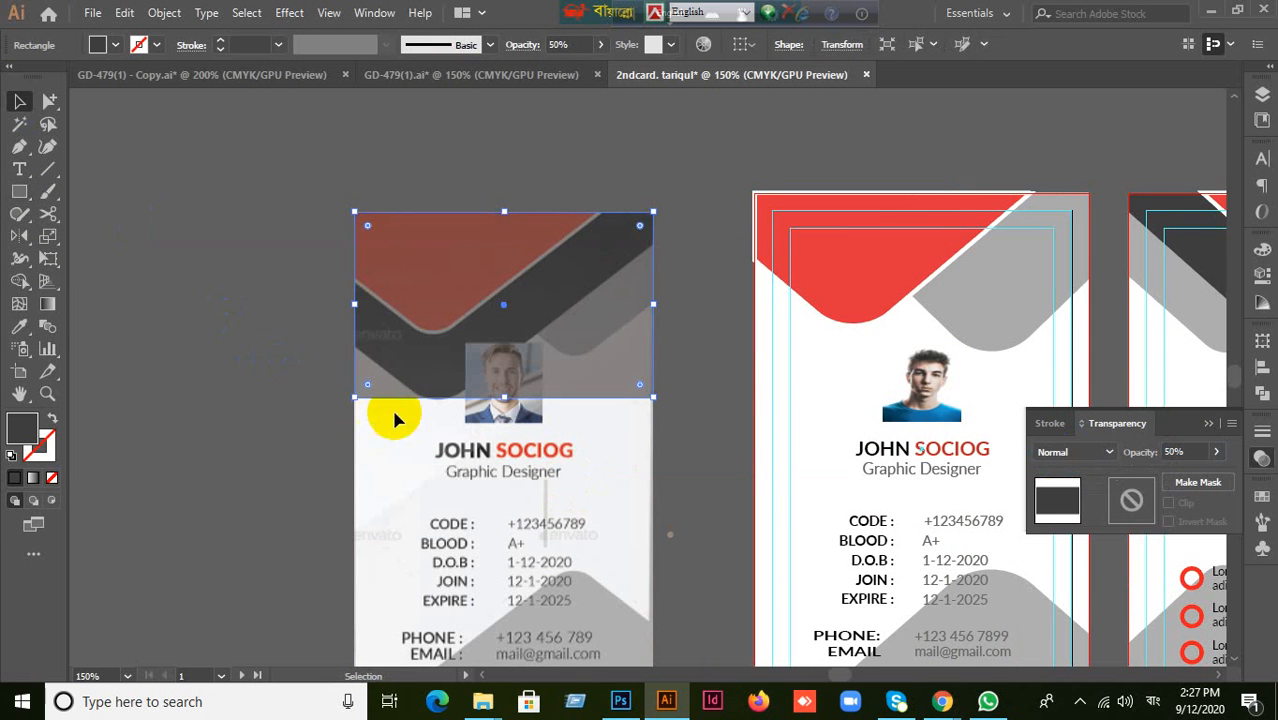
Round the translucent rectangle's lower-left corner, rotate it counter-clockwise, and position its rounded corner over the reference card's dark band.
drag(368, 388, 407, 378)
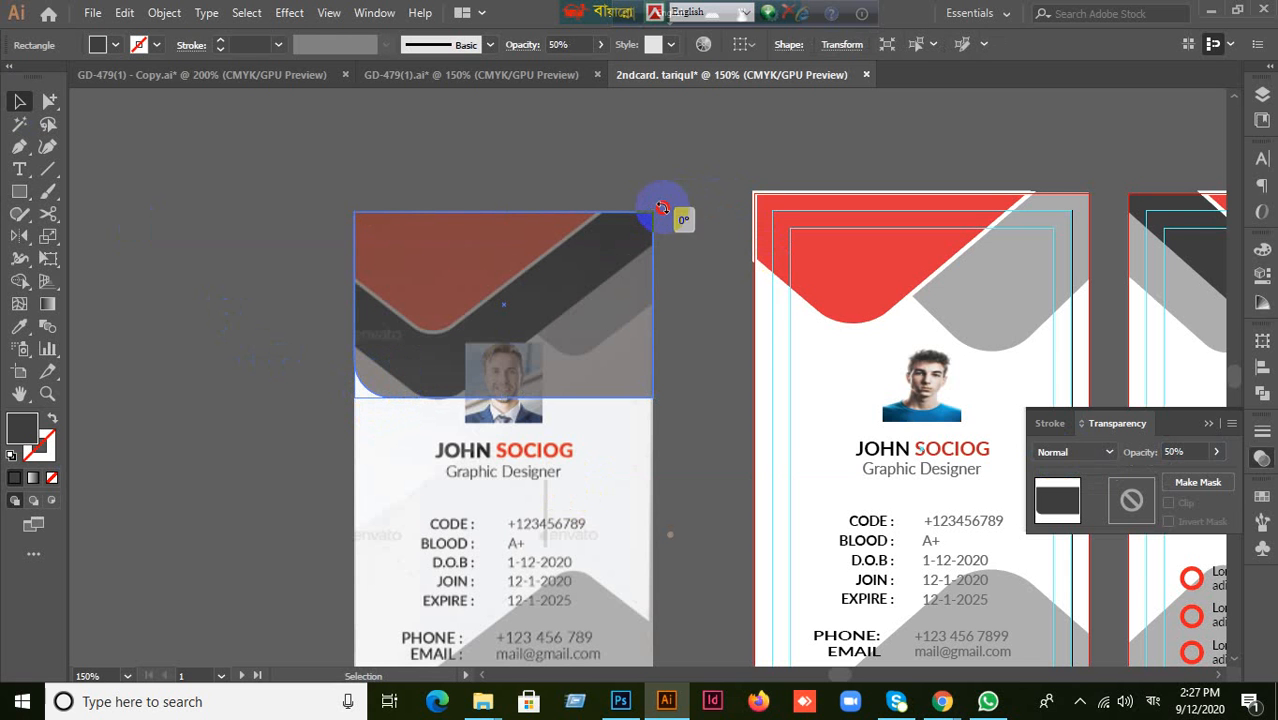
drag(662, 208, 566, 152)
drag(465, 405, 481, 386)
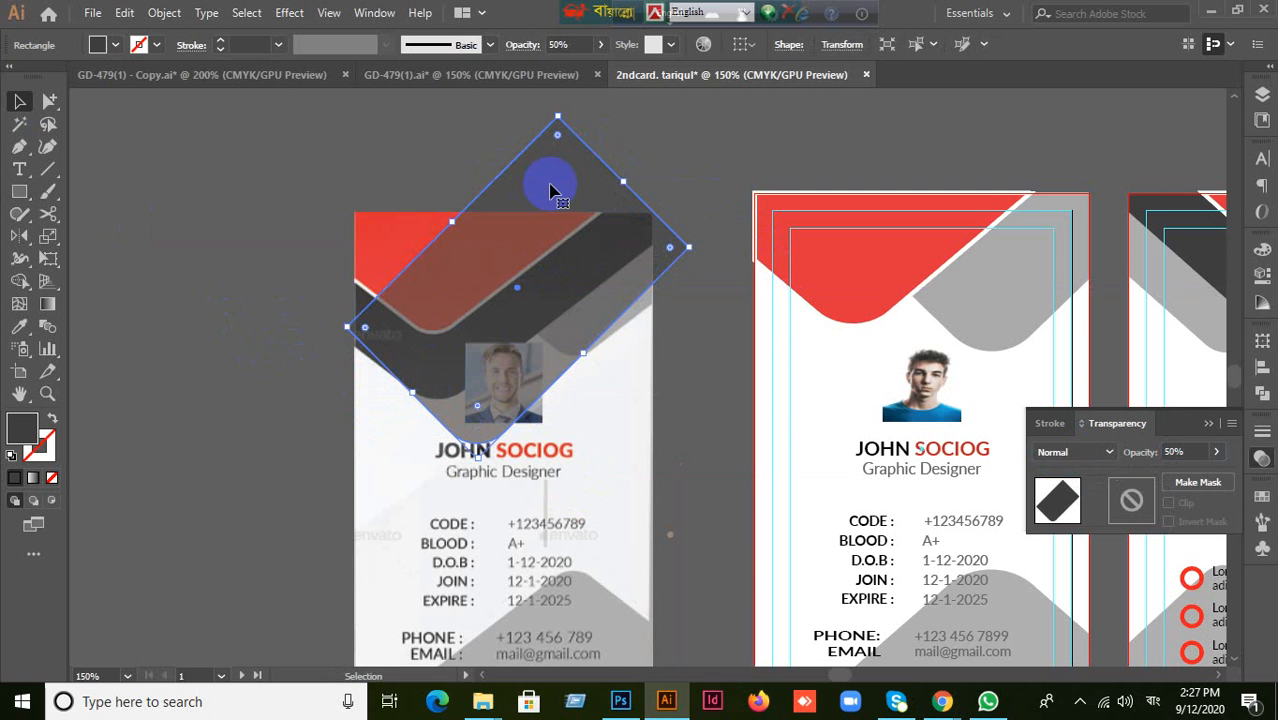
drag(562, 110, 549, 165)
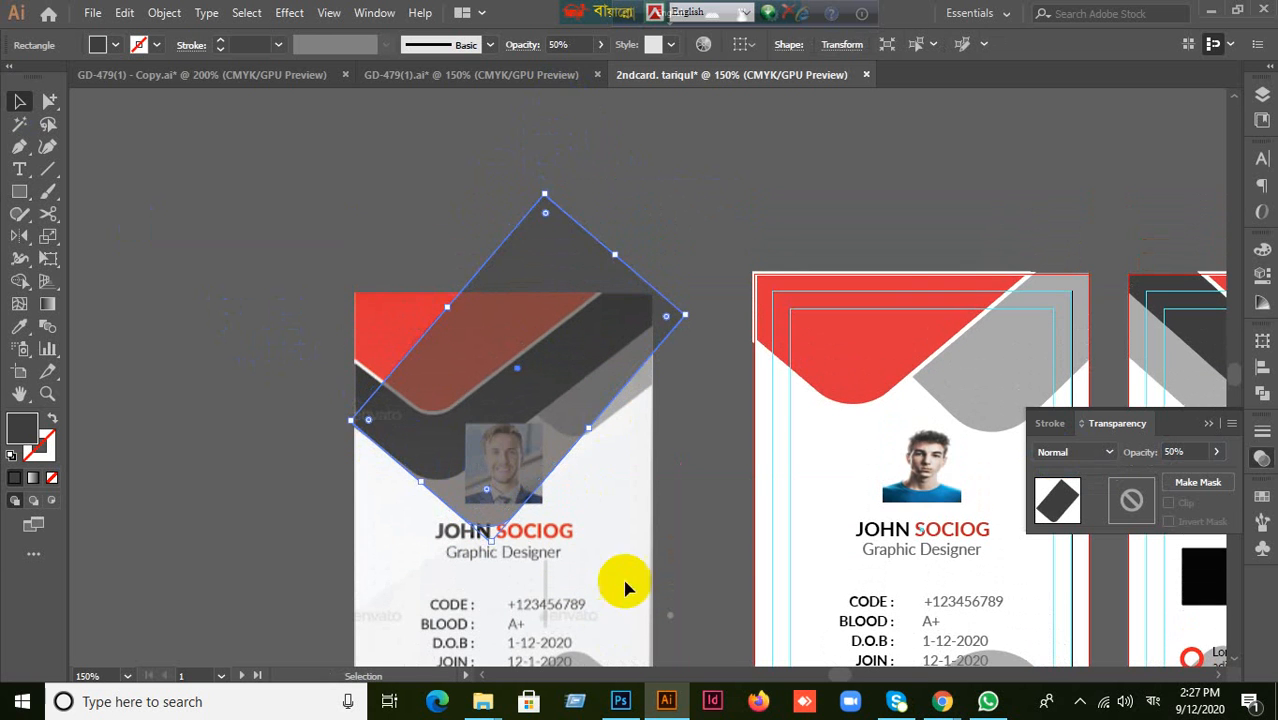
drag(518, 474, 450, 440)
click(674, 236)
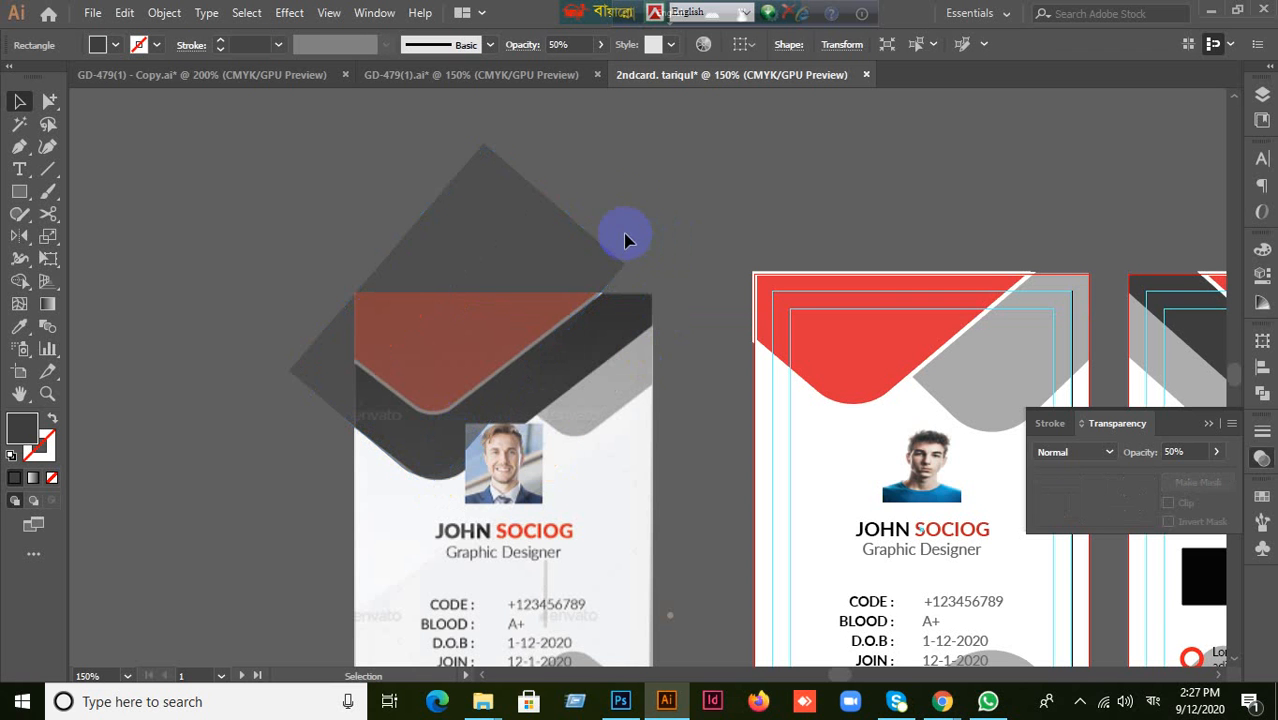
click(579, 265)
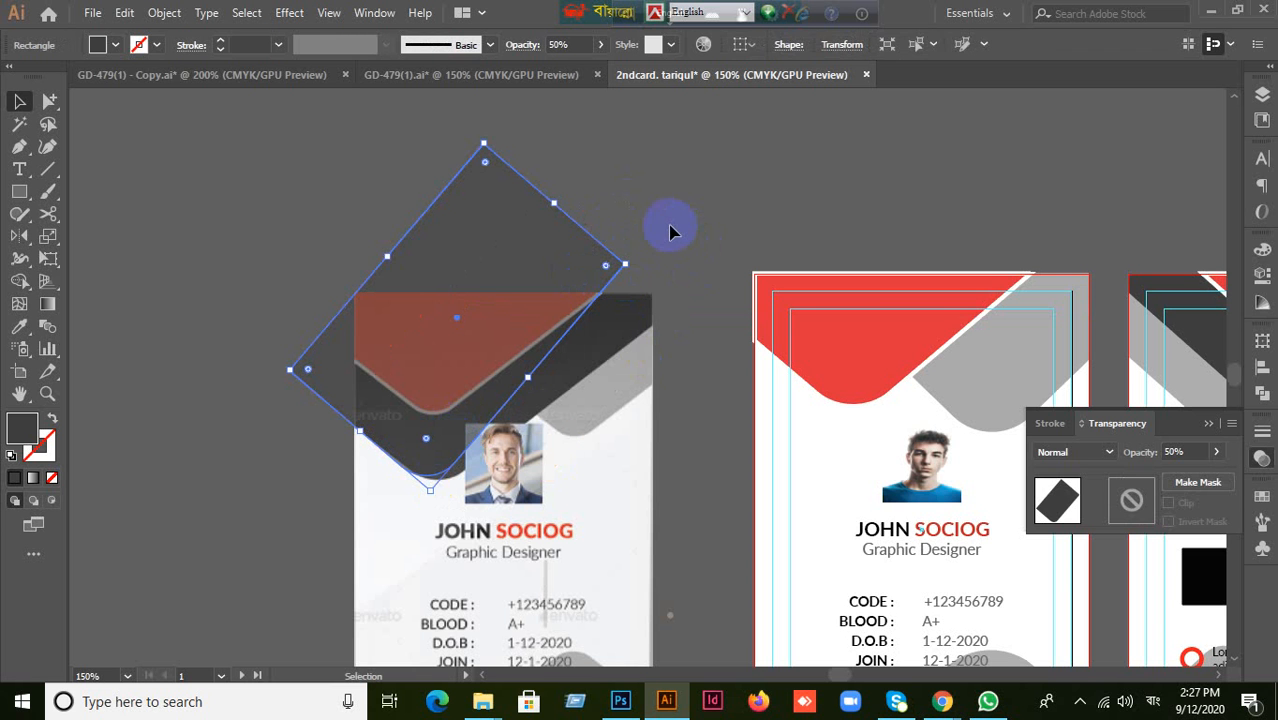
Try to pull the rotated rectangle's right corner outward with Direct Selection, and undo the changes.
key(a)
drag(630, 264, 680, 310)
key(ctrl+z)
key(ctrl+z)
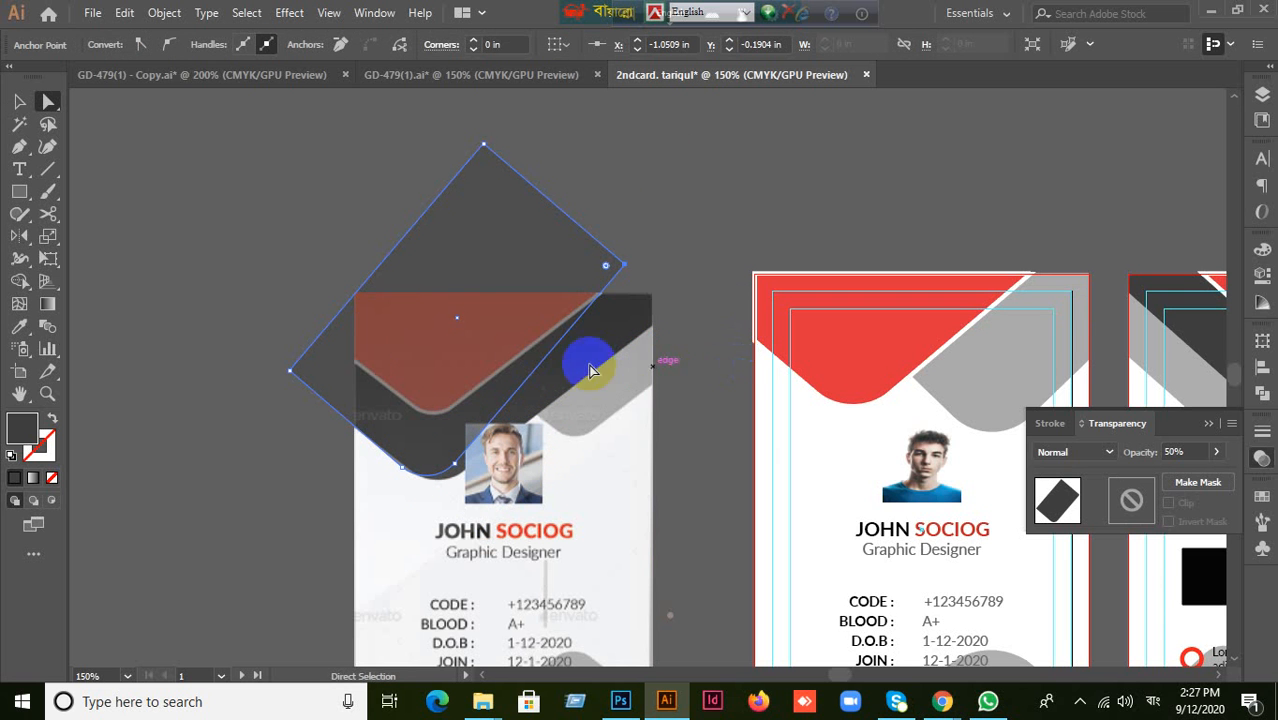
Enlarge the rotated rectangle toward the reference card's right edge, try moving and enlarging it again, and undo those last two changes.
click(19, 101)
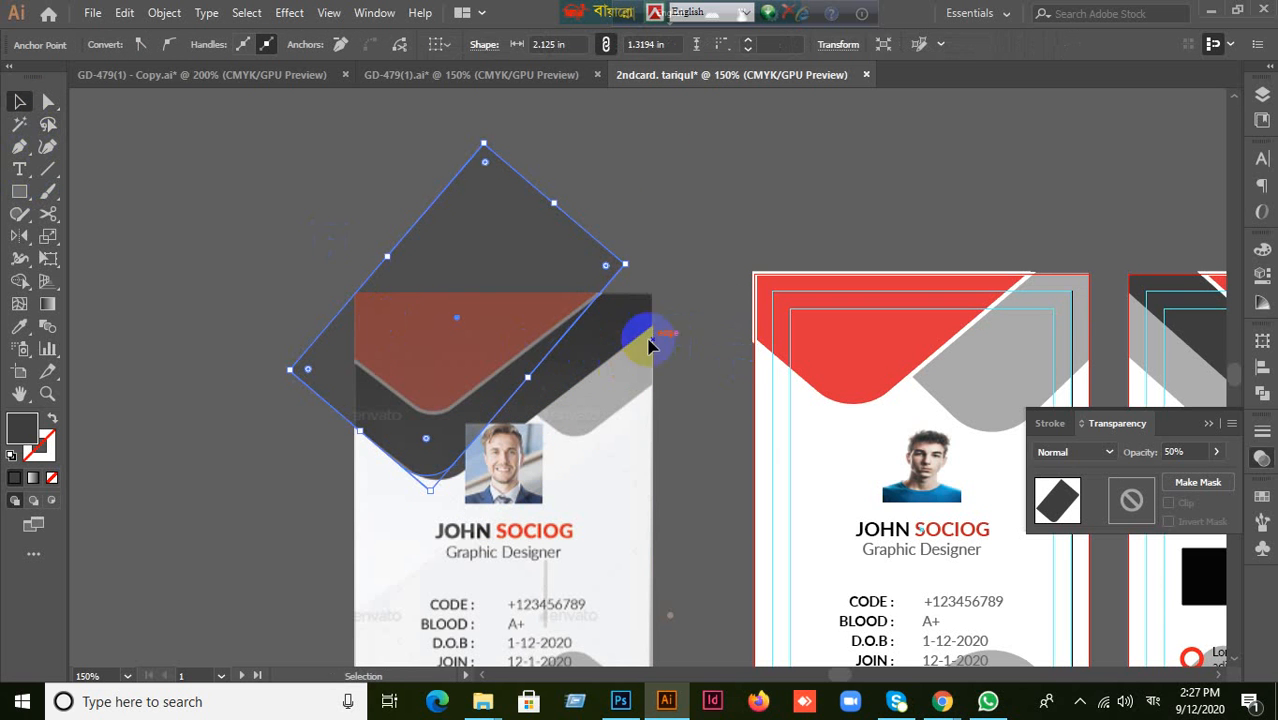
drag(625, 265, 742, 218)
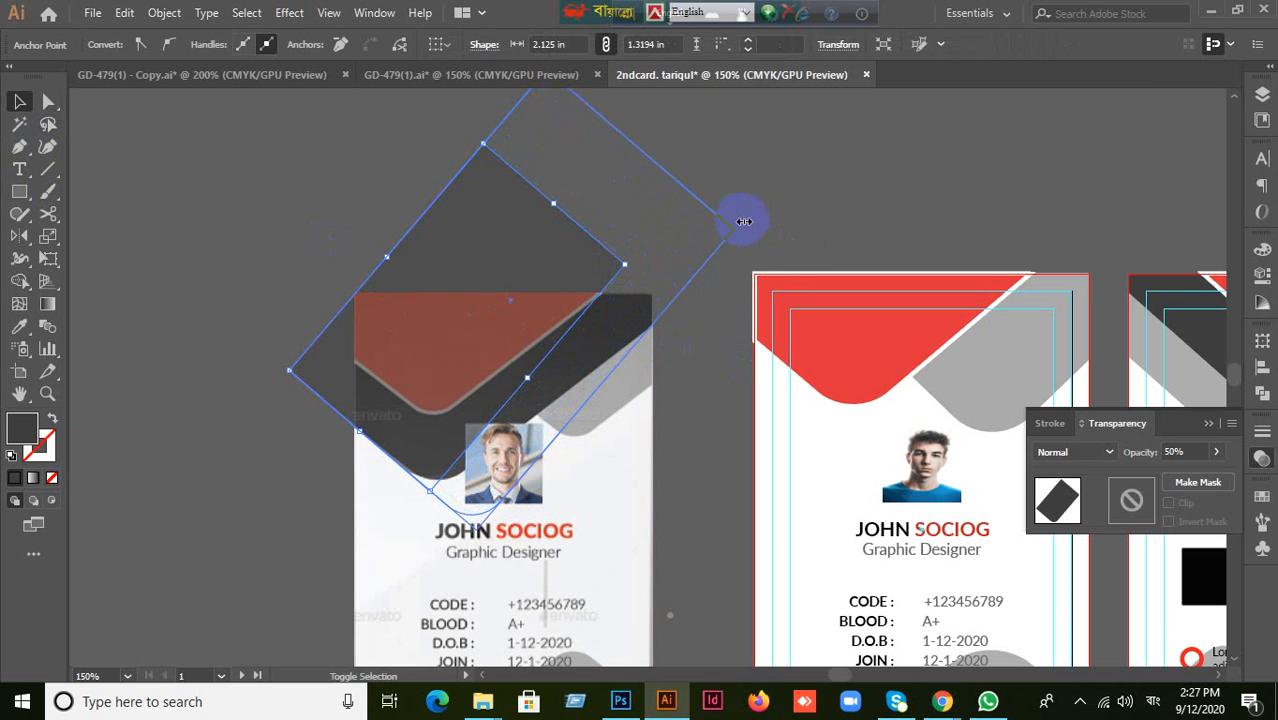
drag(533, 365, 502, 337)
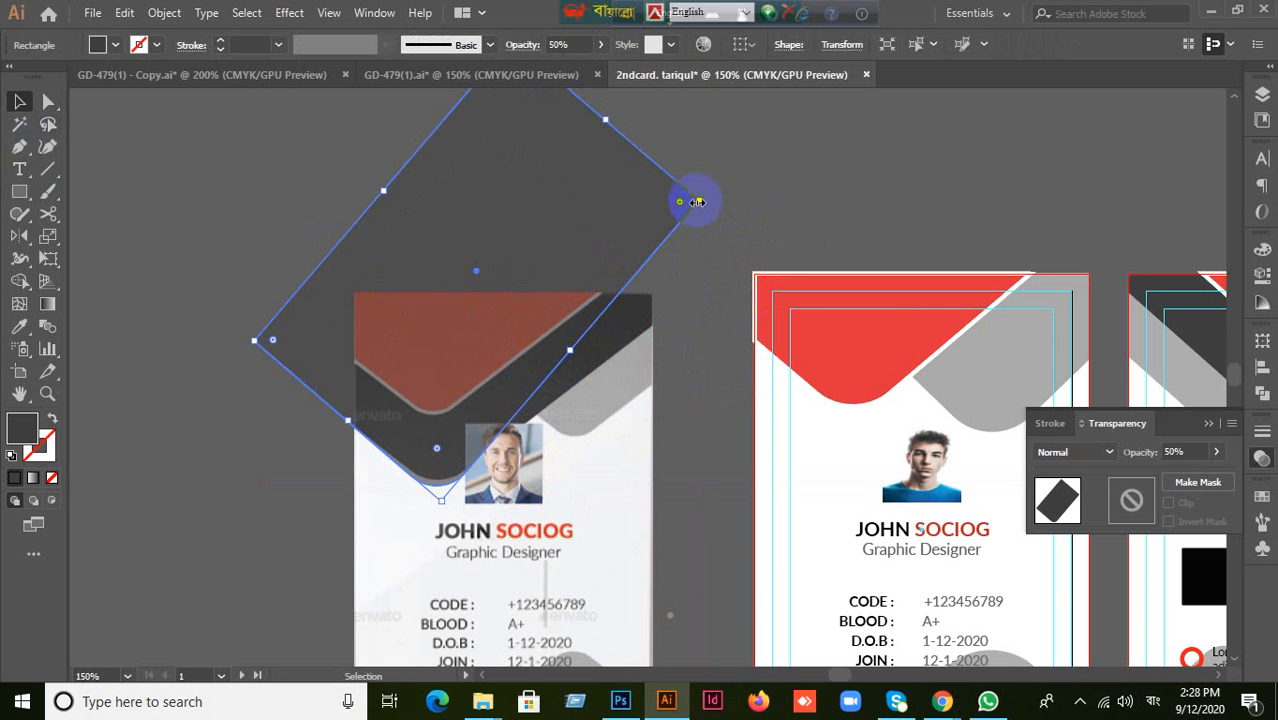
drag(697, 202, 795, 158)
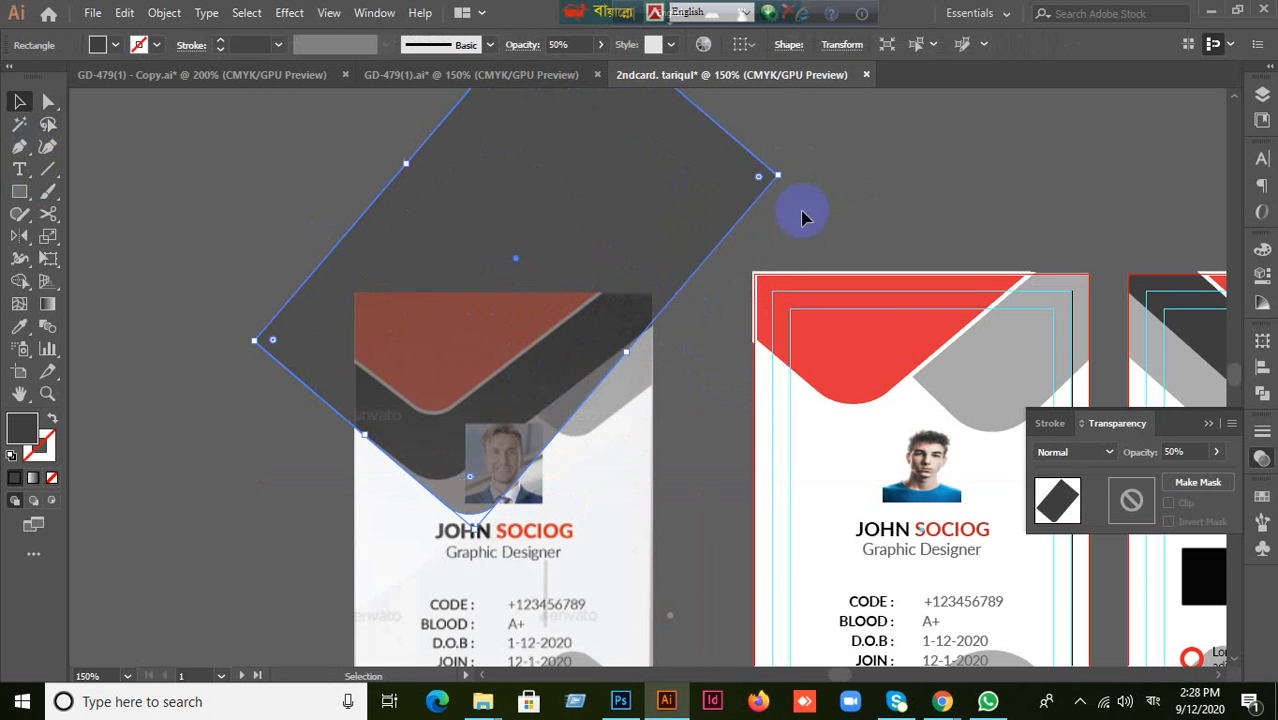
key(ctrl+z)
key(ctrl+z)
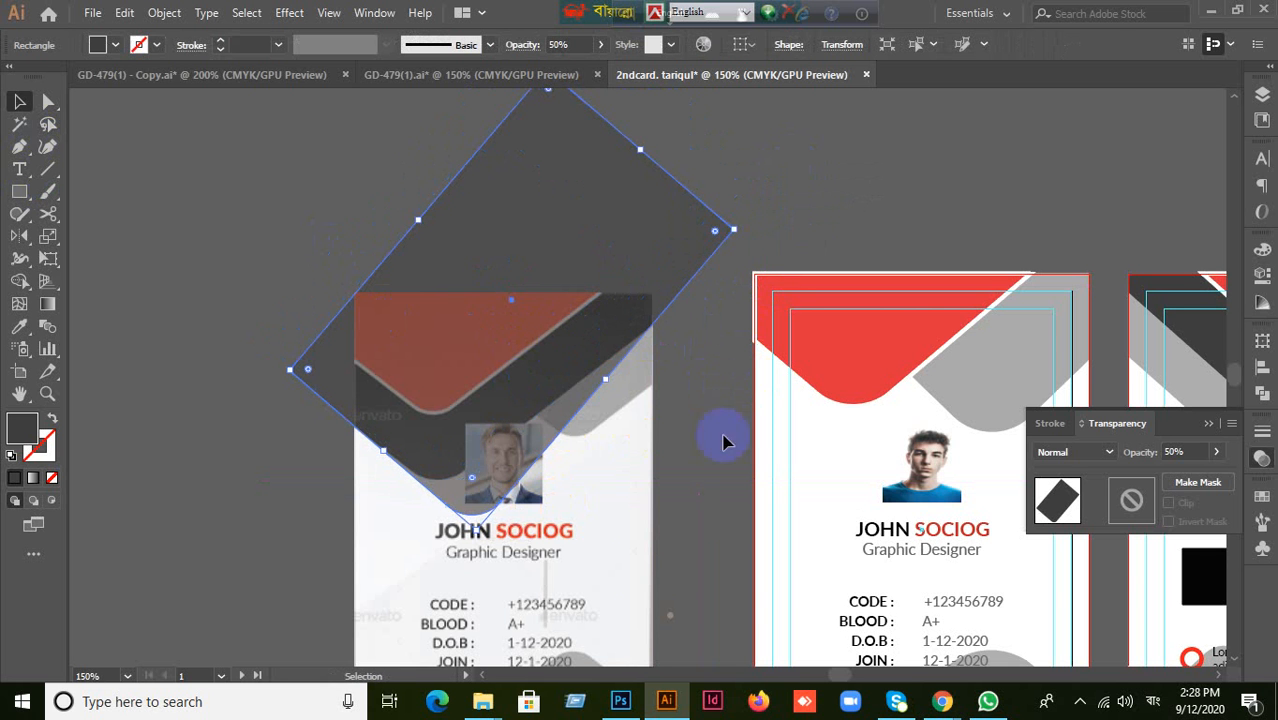
Switch to the Google Meet call in Chrome to check the participants, and return to Illustrator.
click(943, 703)
click(841, 560)
click(837, 405)
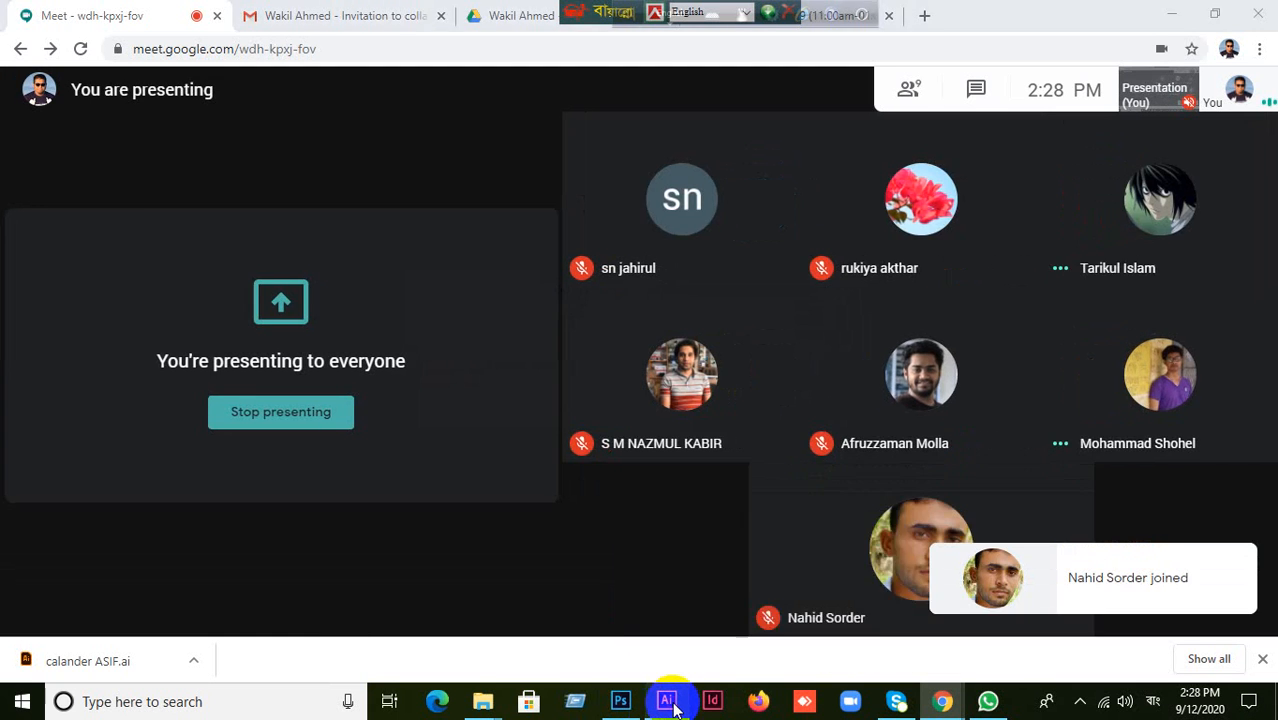
click(667, 701)
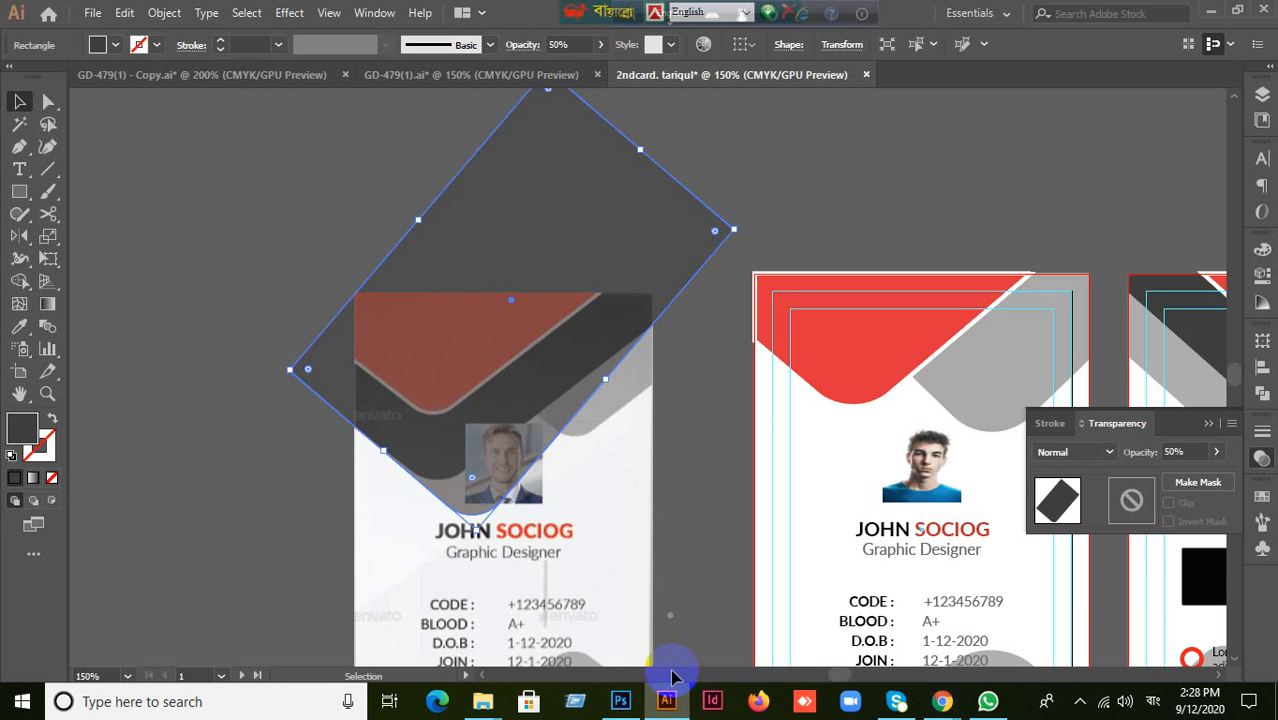
Move the enlarged shape's rounded corner over the dark band's lowest curve and rotate the shape clockwise to match the band's slope.
drag(502, 485, 475, 456)
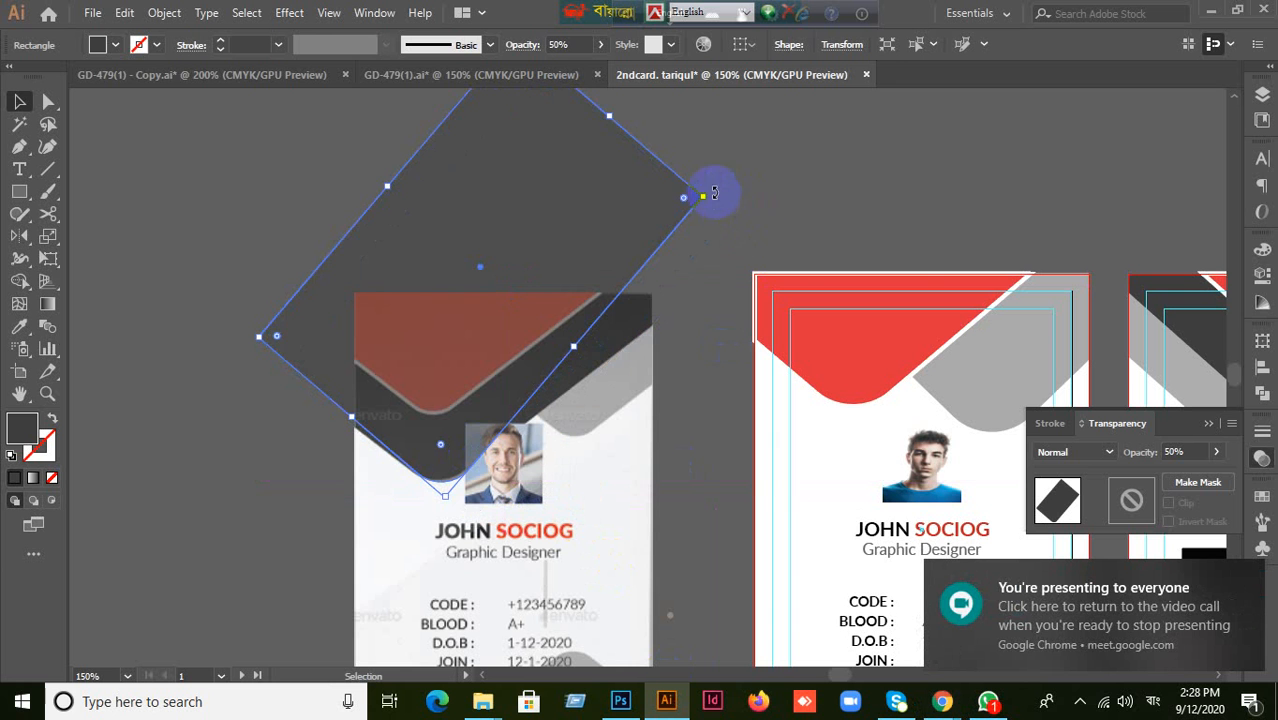
drag(707, 193, 728, 250)
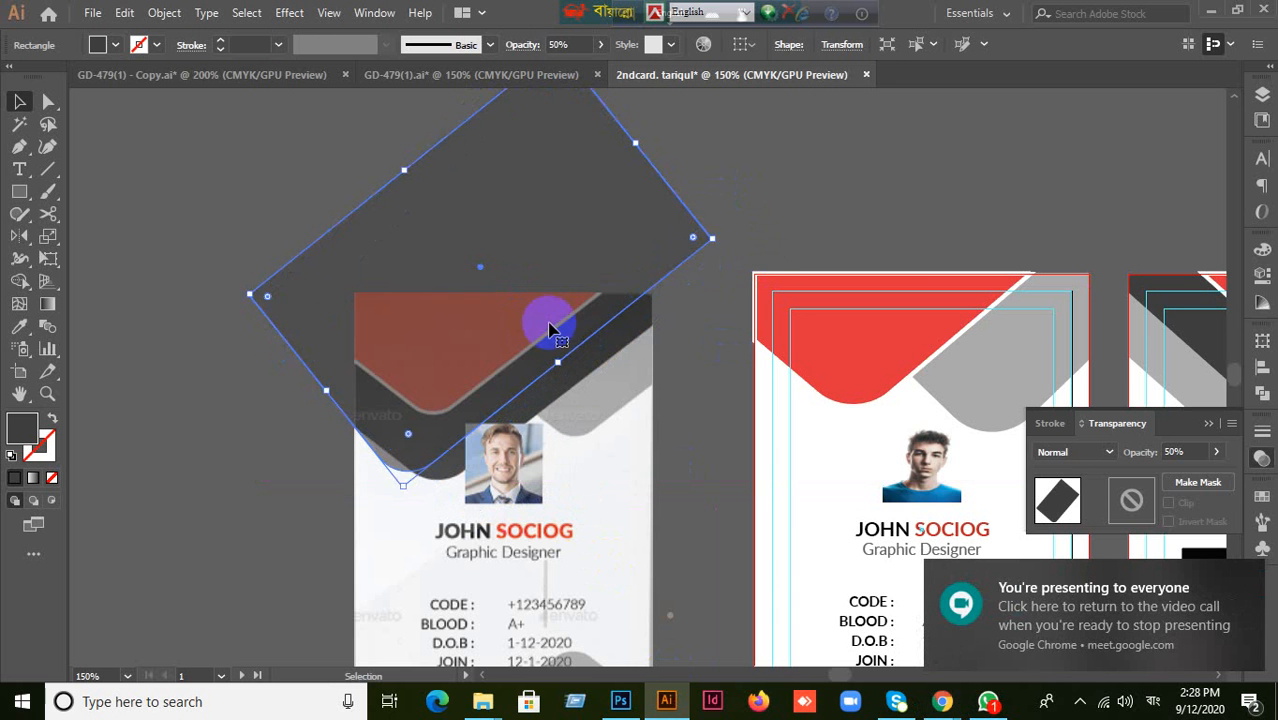
drag(551, 328, 570, 349)
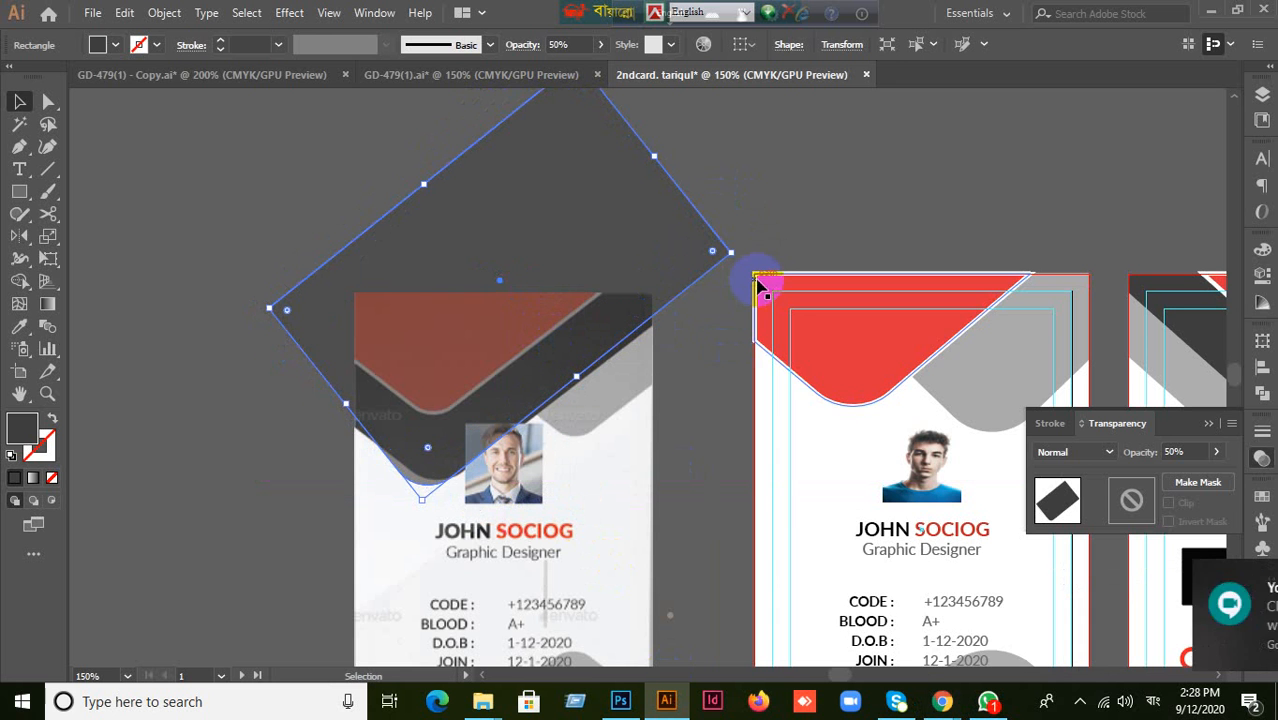
drag(740, 250, 740, 257)
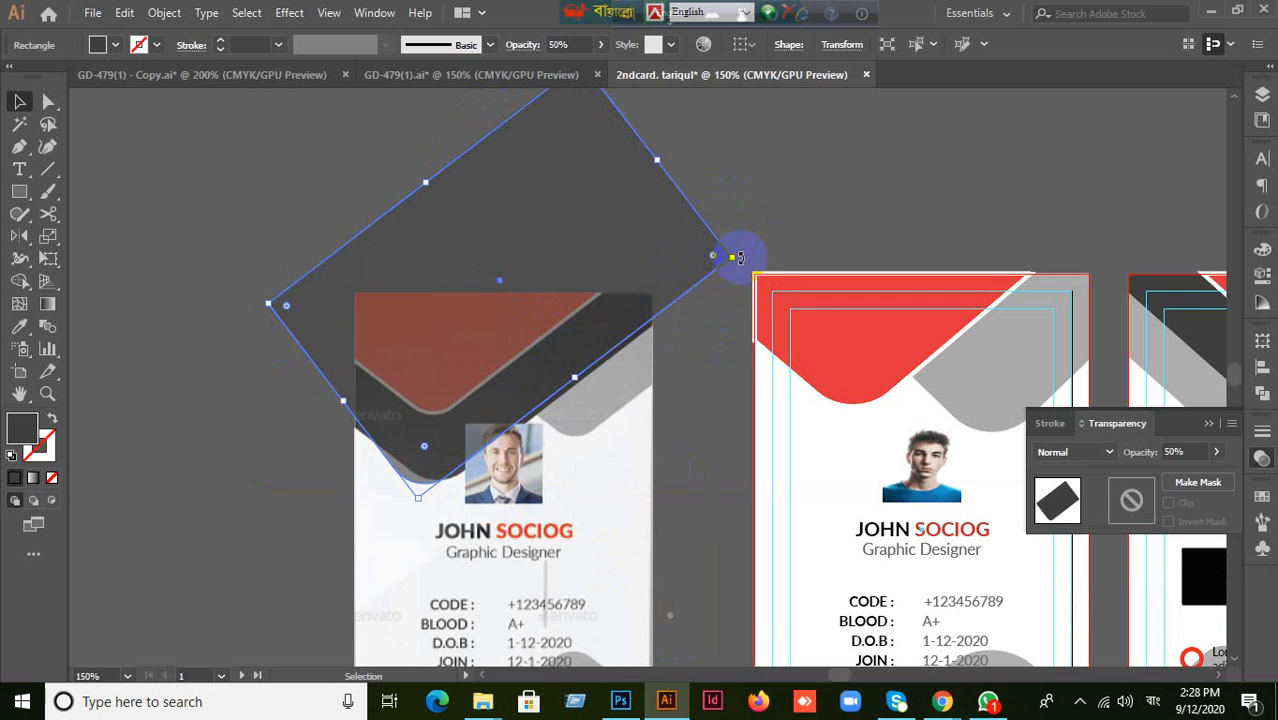
drag(742, 257, 730, 272)
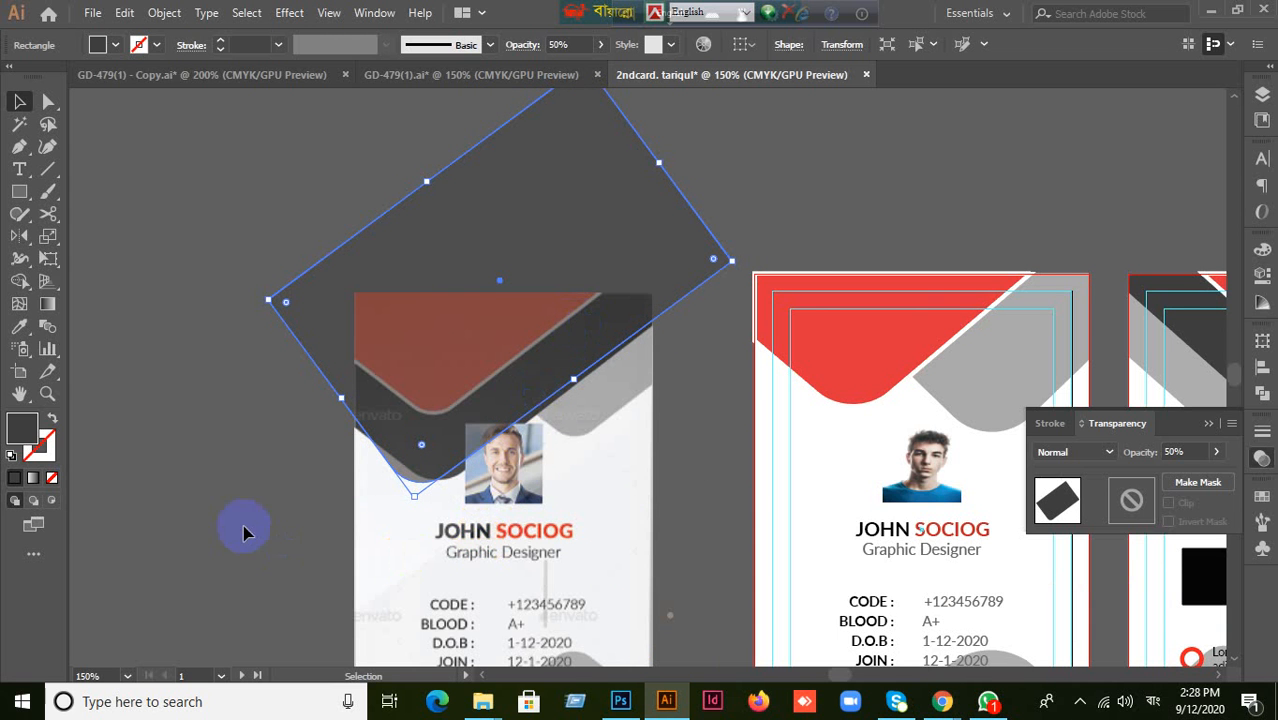
Nudge the translucent shape slightly down and right so its edge follows the dark band, and reselect it.
click(217, 515)
click(429, 457)
click(254, 517)
click(428, 423)
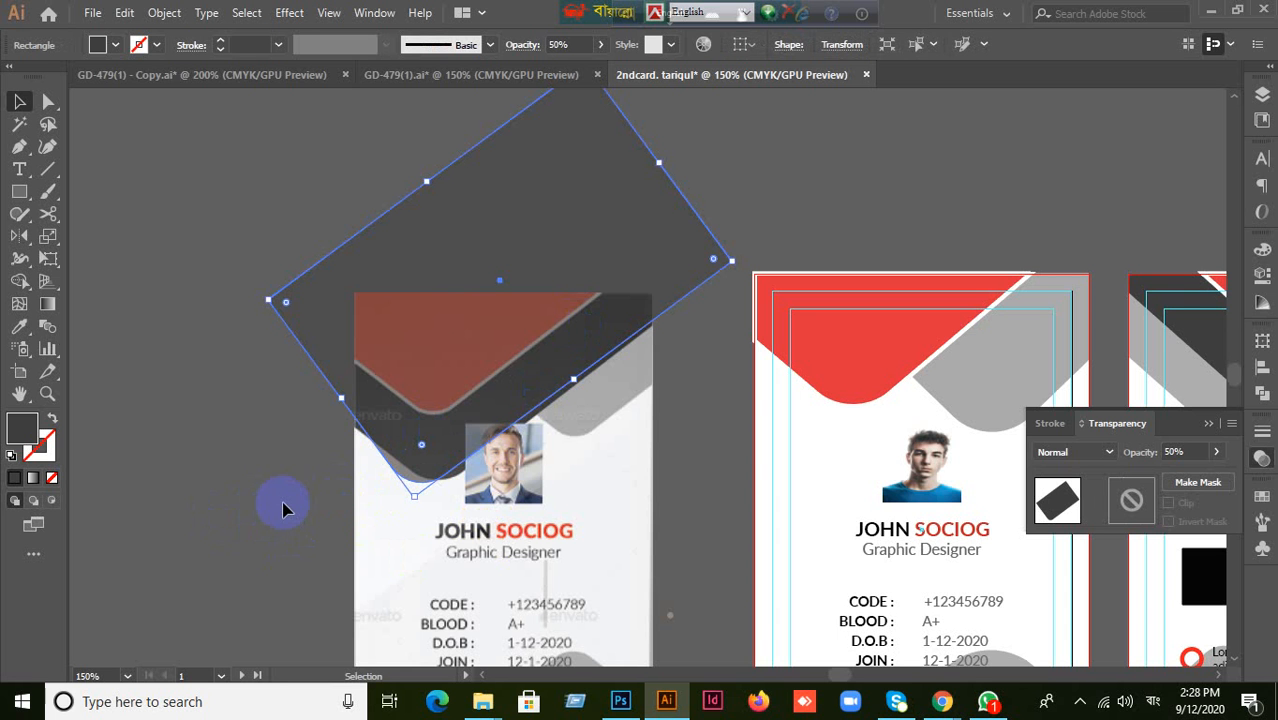
drag(428, 408, 432, 410)
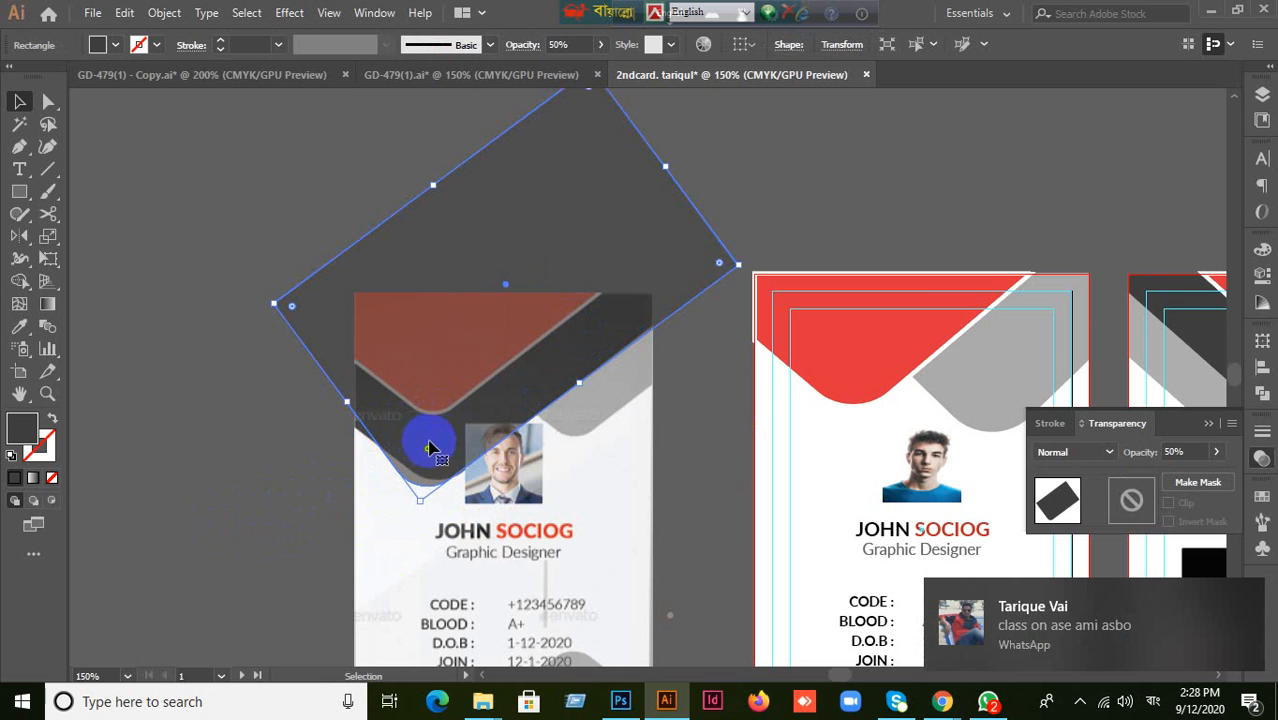
click(182, 414)
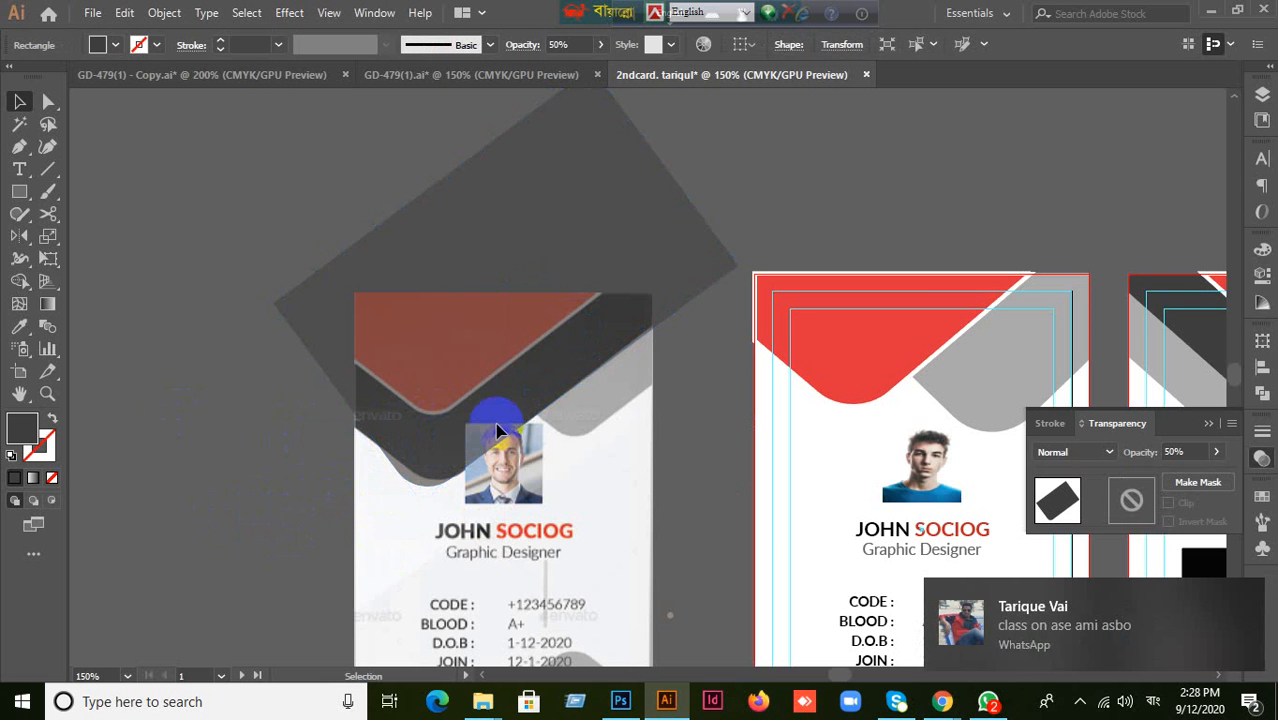
click(490, 395)
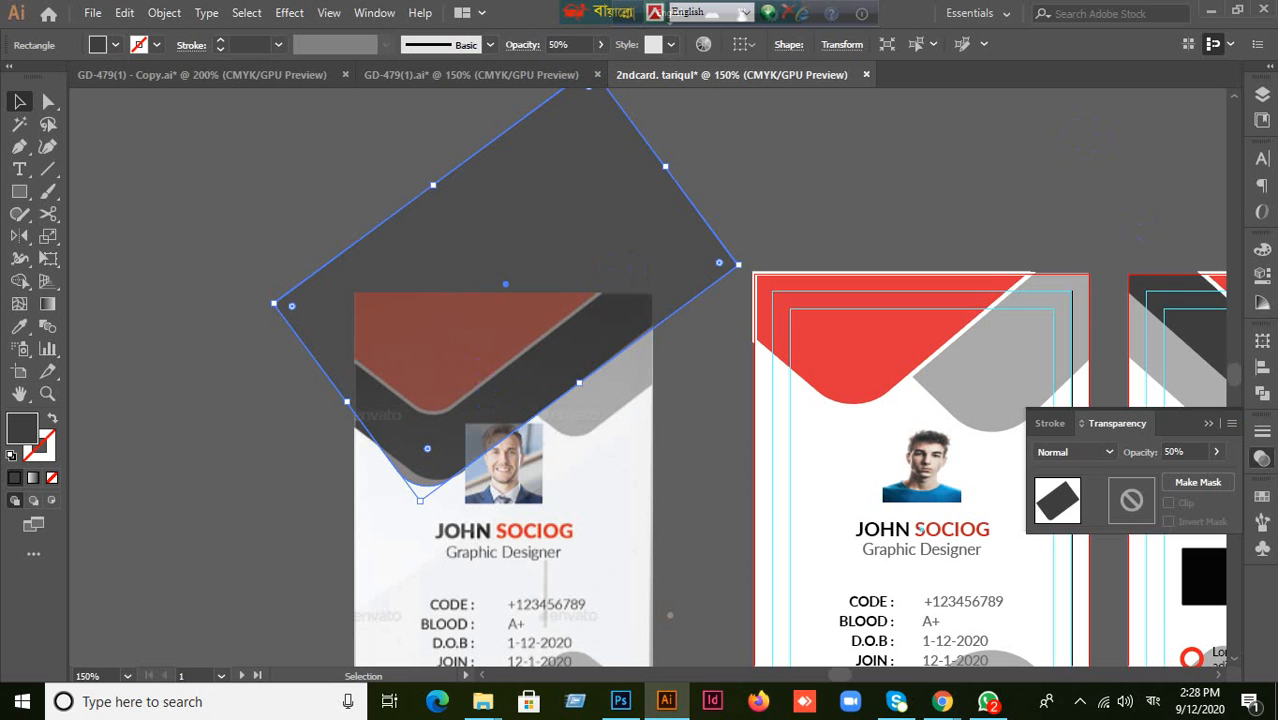
Set the traced shape's opacity to 100%.
click(1190, 452)
text(1)
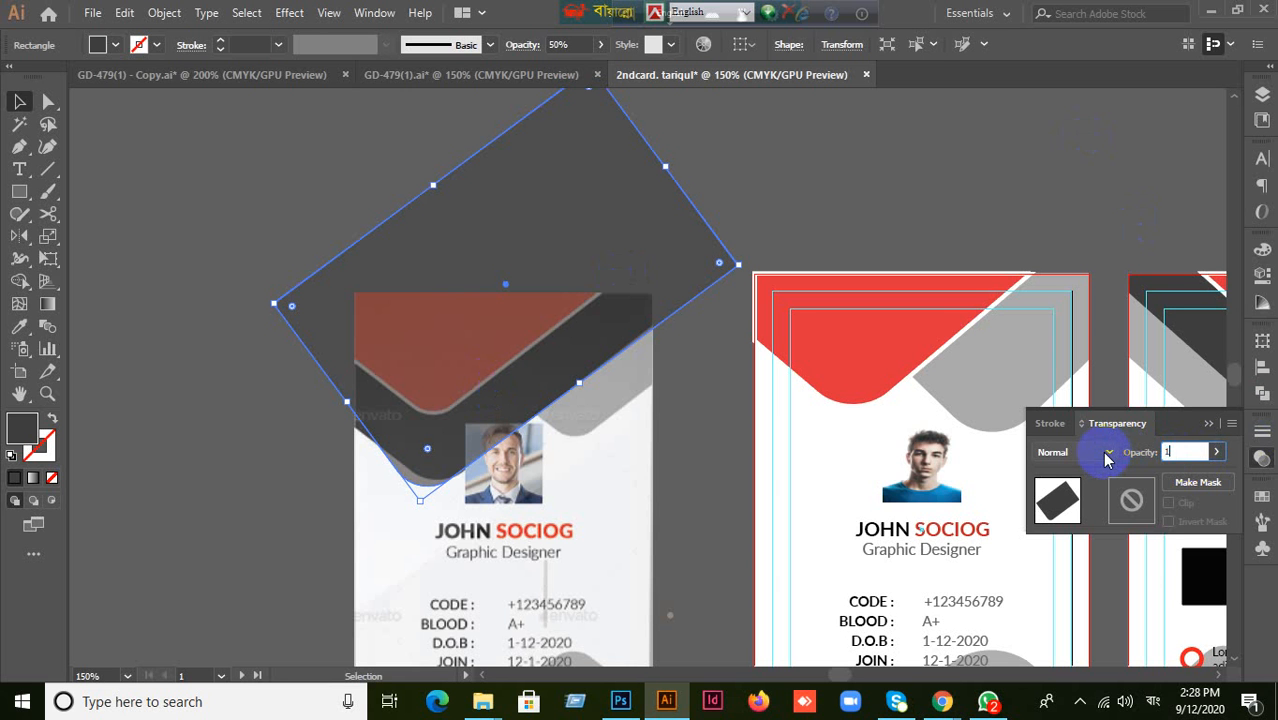
text(00)
key(Return)
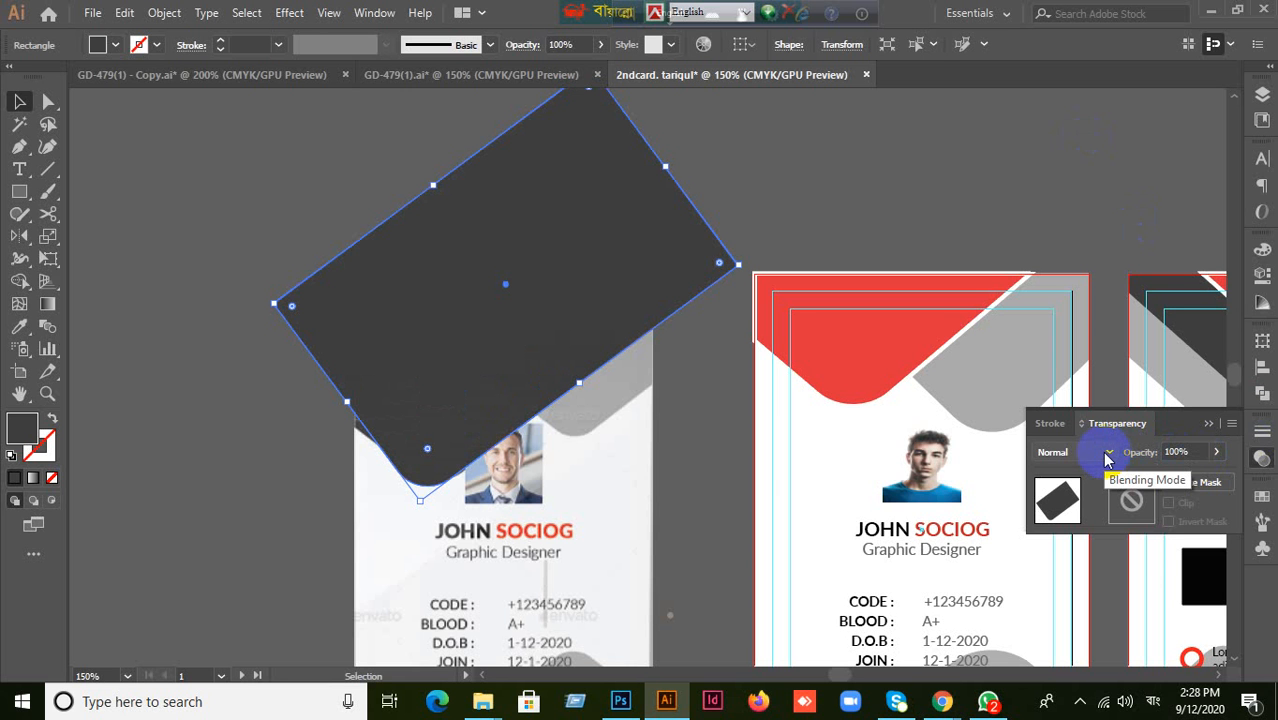
drag(941, 508, 696, 447)
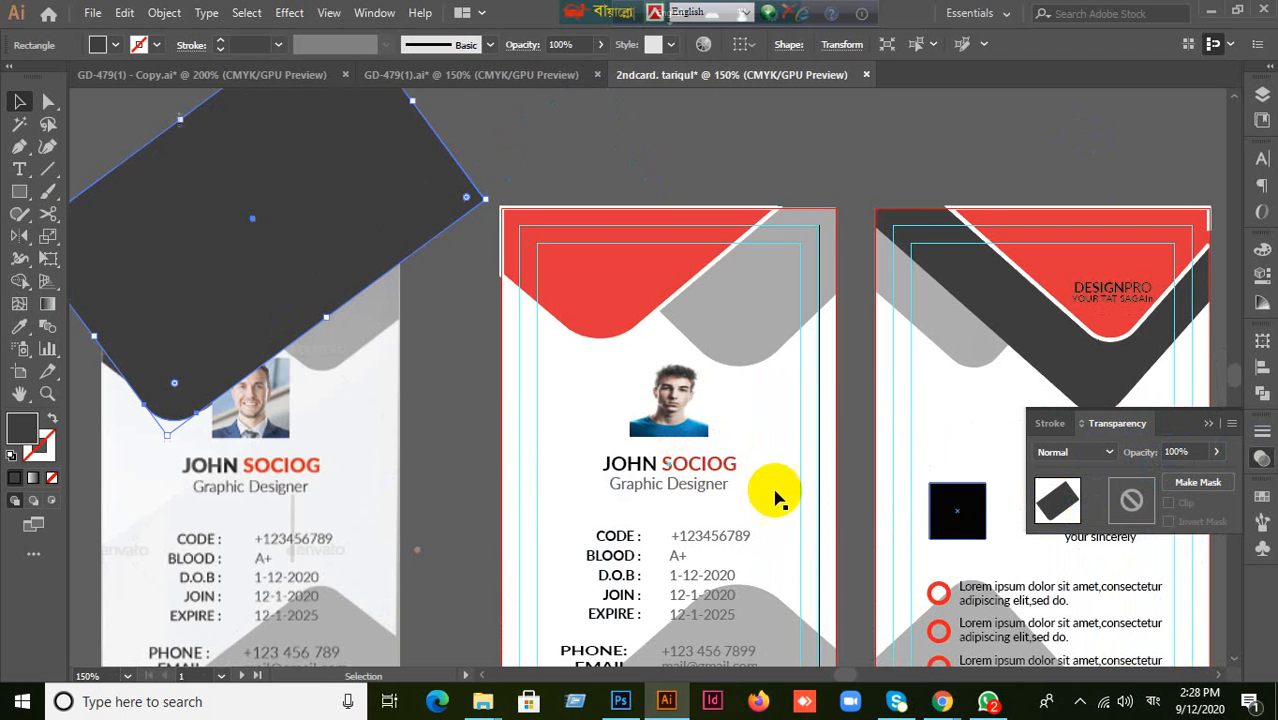
Delete the traced dark shape covering the reference card's header.
click(255, 343)
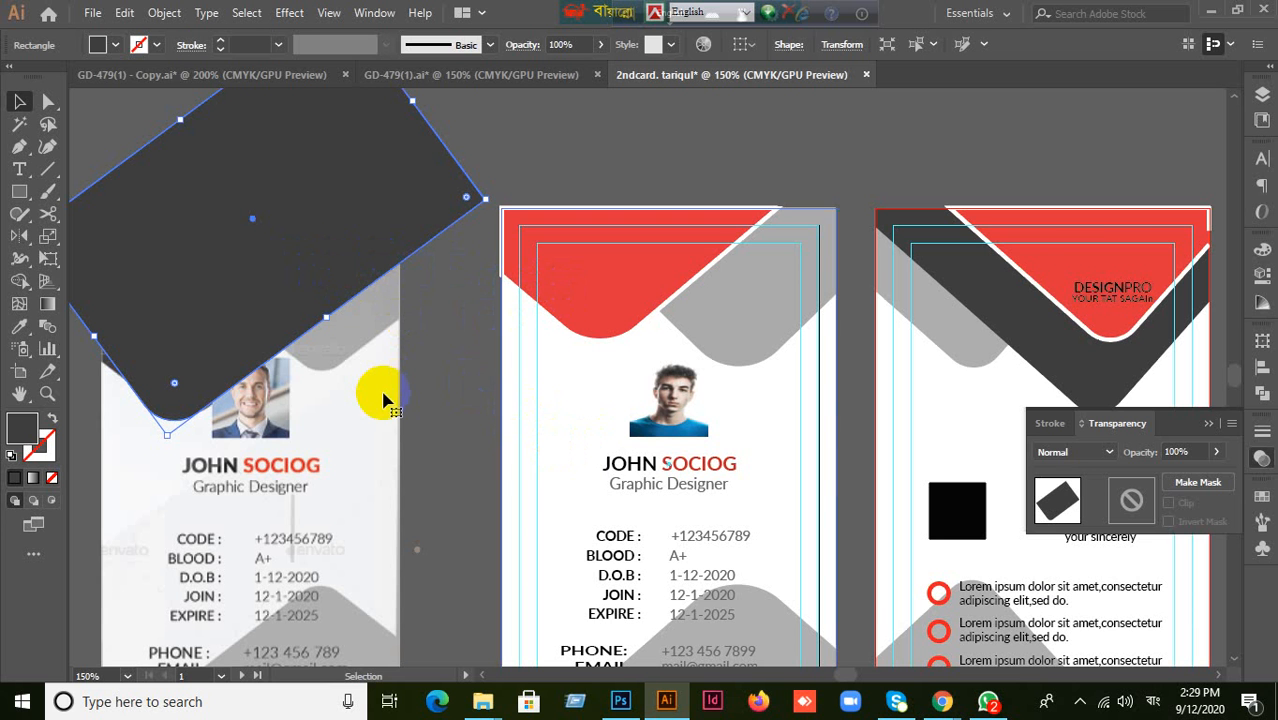
click(455, 394)
click(243, 334)
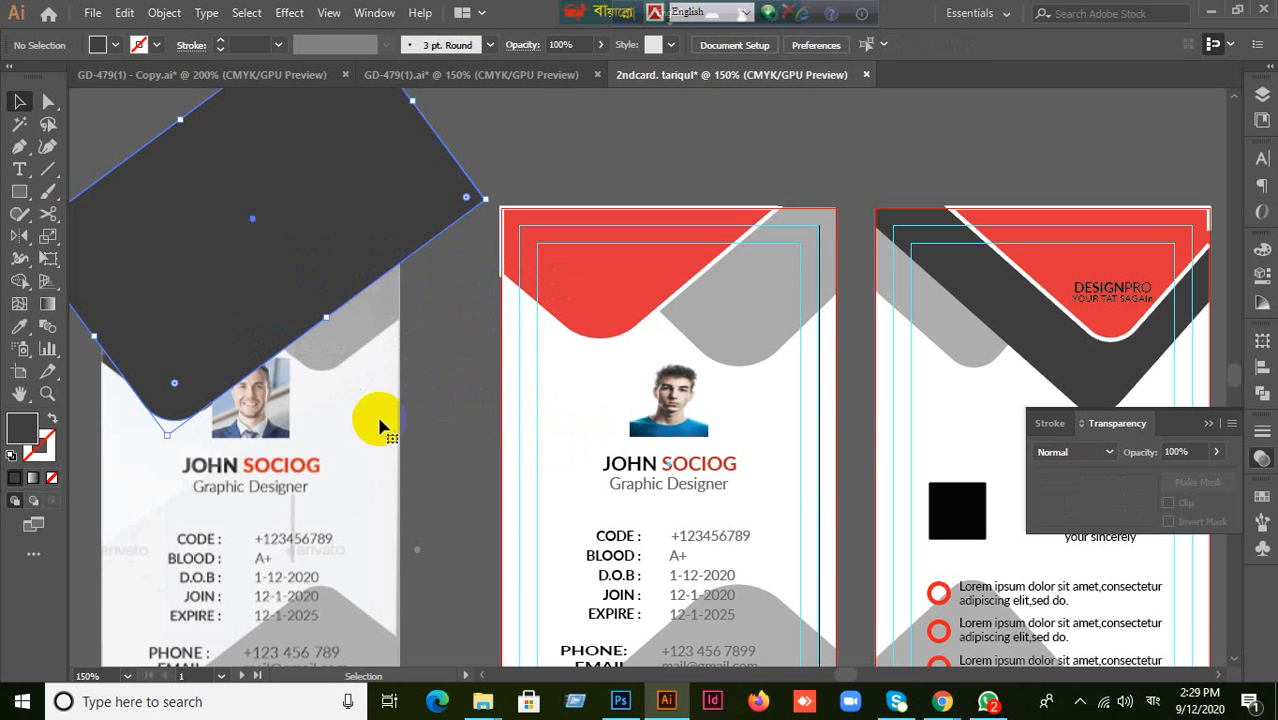
key(space)
drag(402, 426, 583, 452)
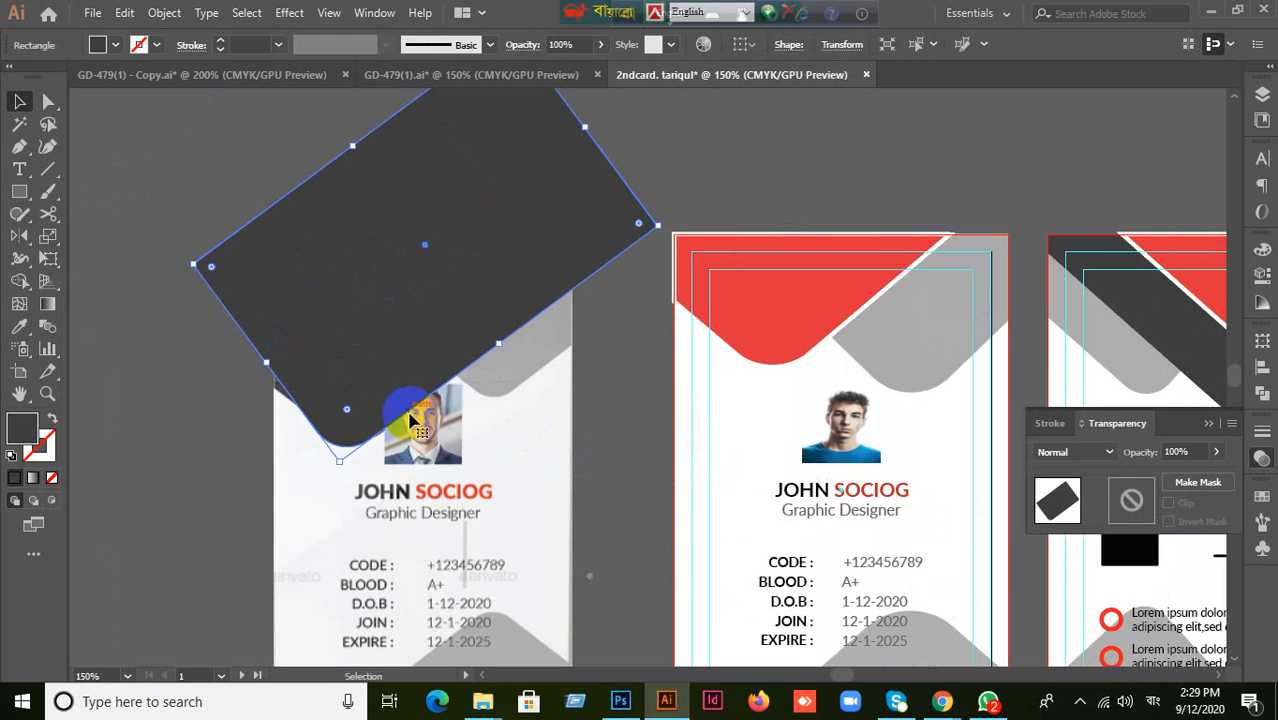
key(Delete)
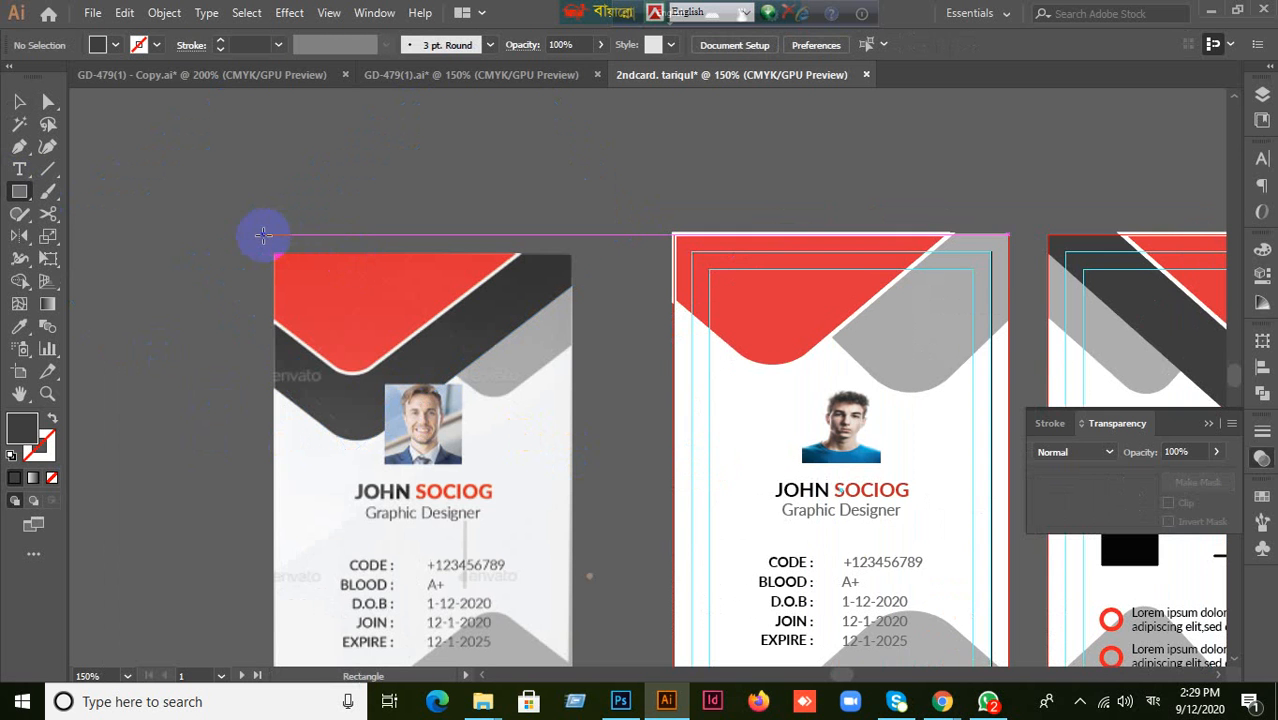
Draw a new card-wide rectangle over the reference card's header, down to the dark band's lowest point, and set its opacity to 50%.
drag(275, 253, 573, 438)
click(1263, 457)
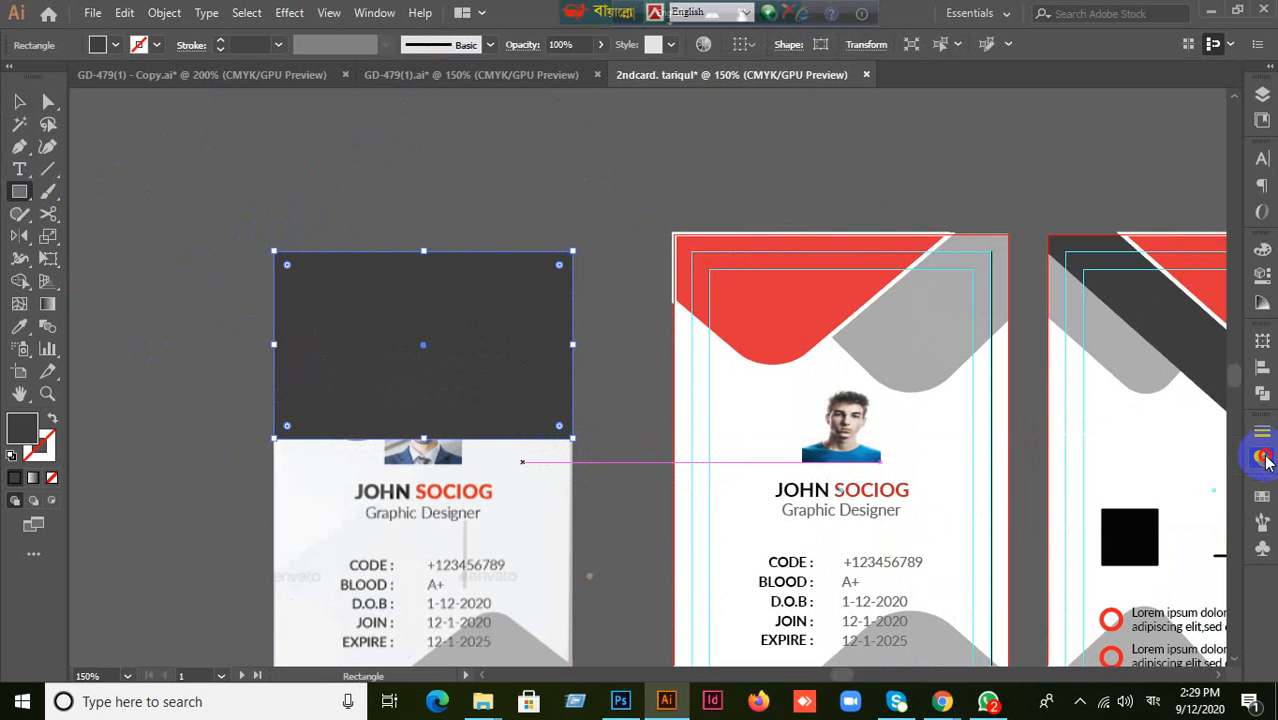
click(1263, 457)
drag(1205, 449, 1117, 456)
text(5)
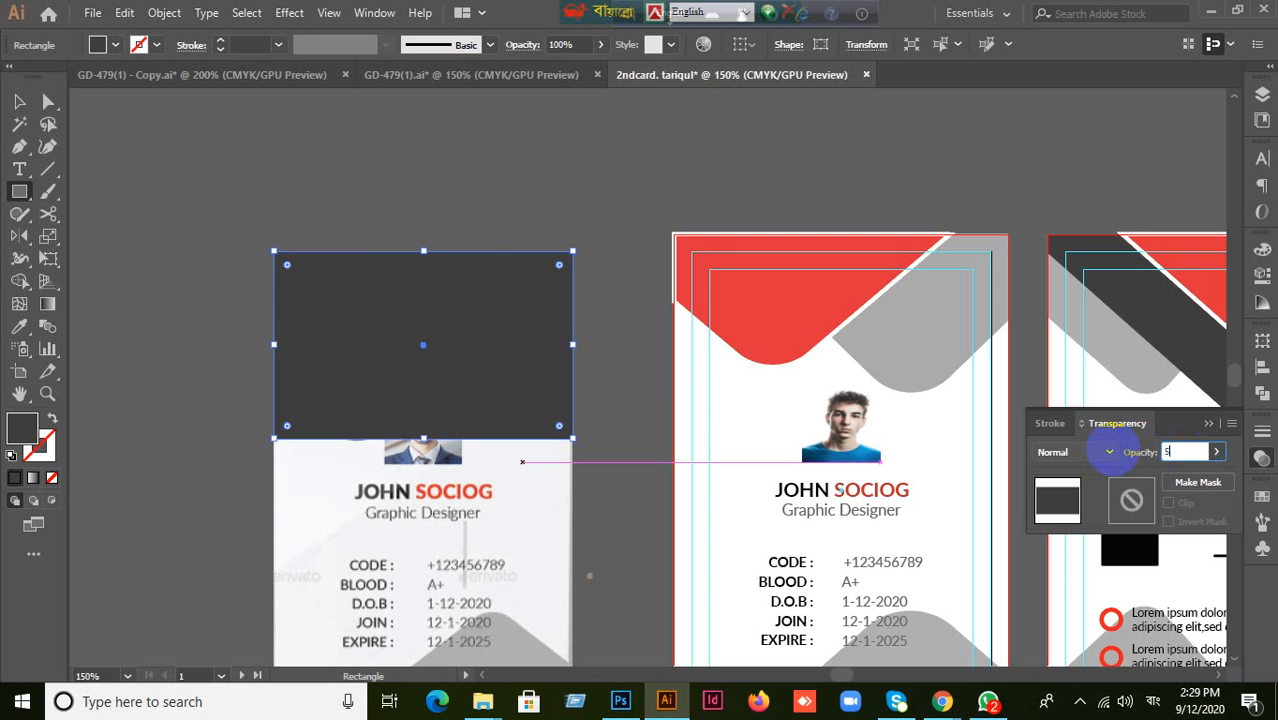
text(0)
key(Return)
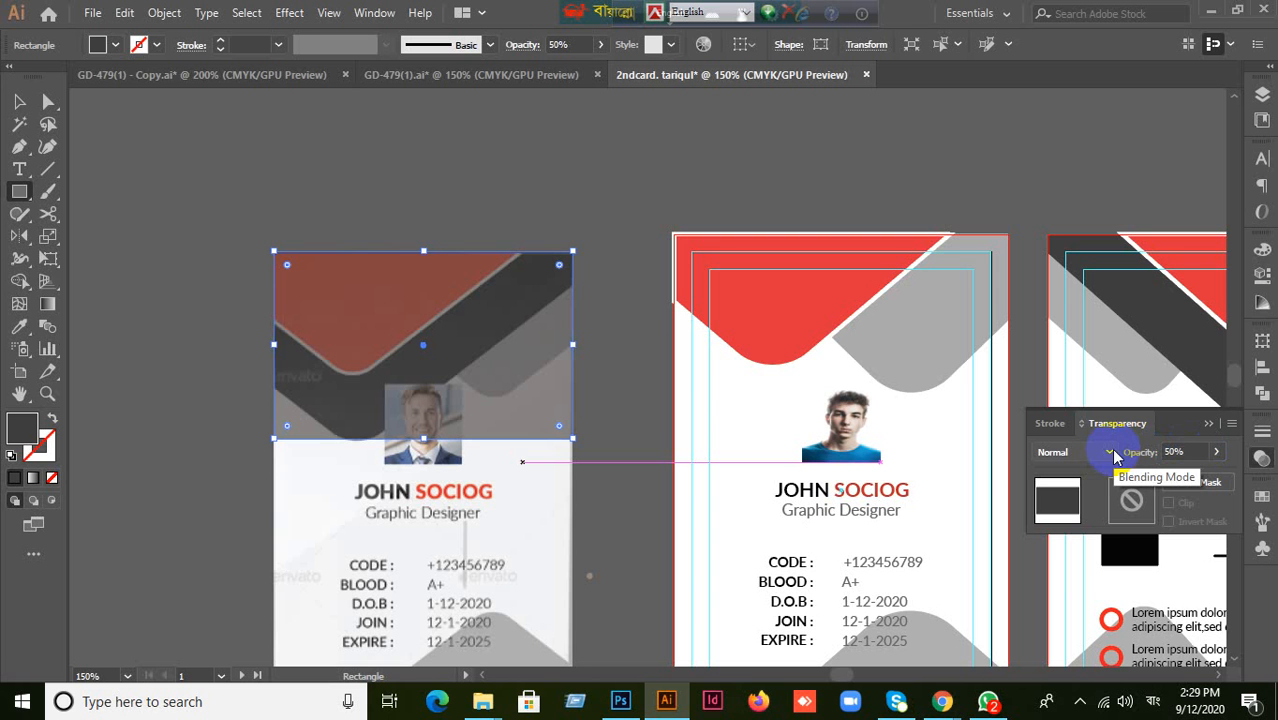
Rotate the new rectangle counter-clockwise in two turns and move it up so its lower-left edge follows the dark band's descending edge.
click(19, 101)
drag(582, 247, 480, 205)
drag(448, 326, 449, 298)
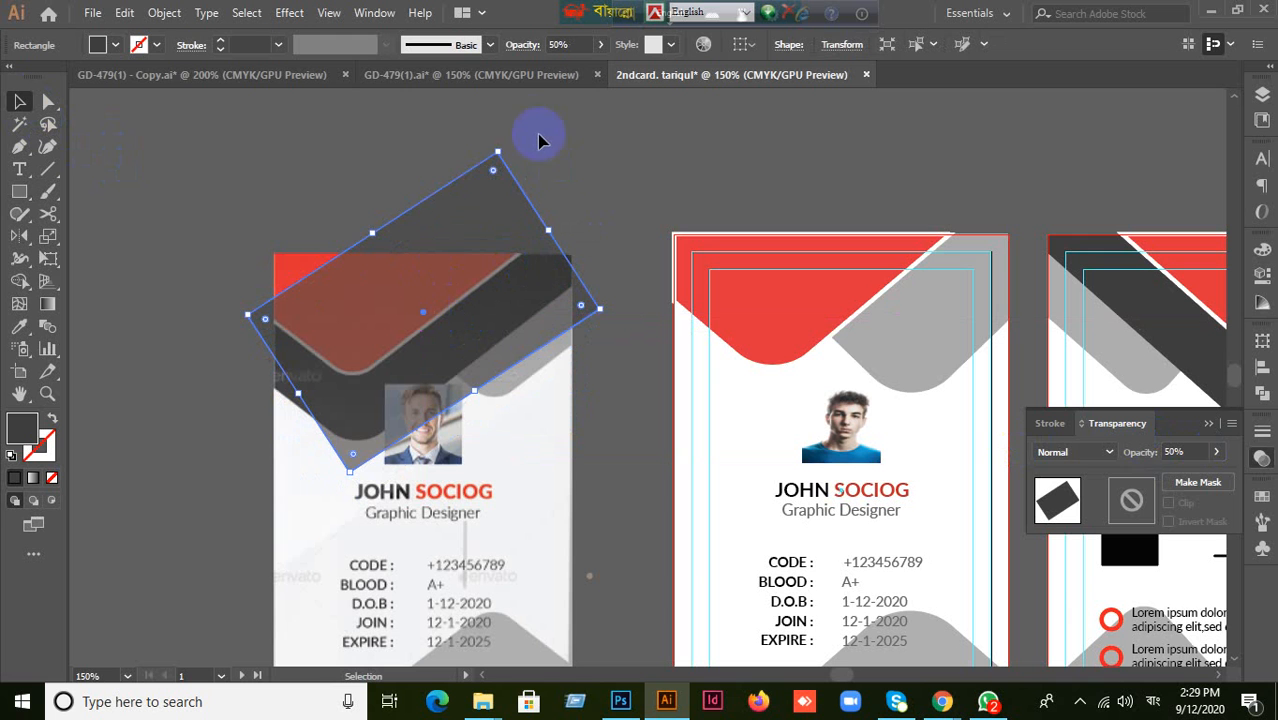
drag(502, 146, 440, 125)
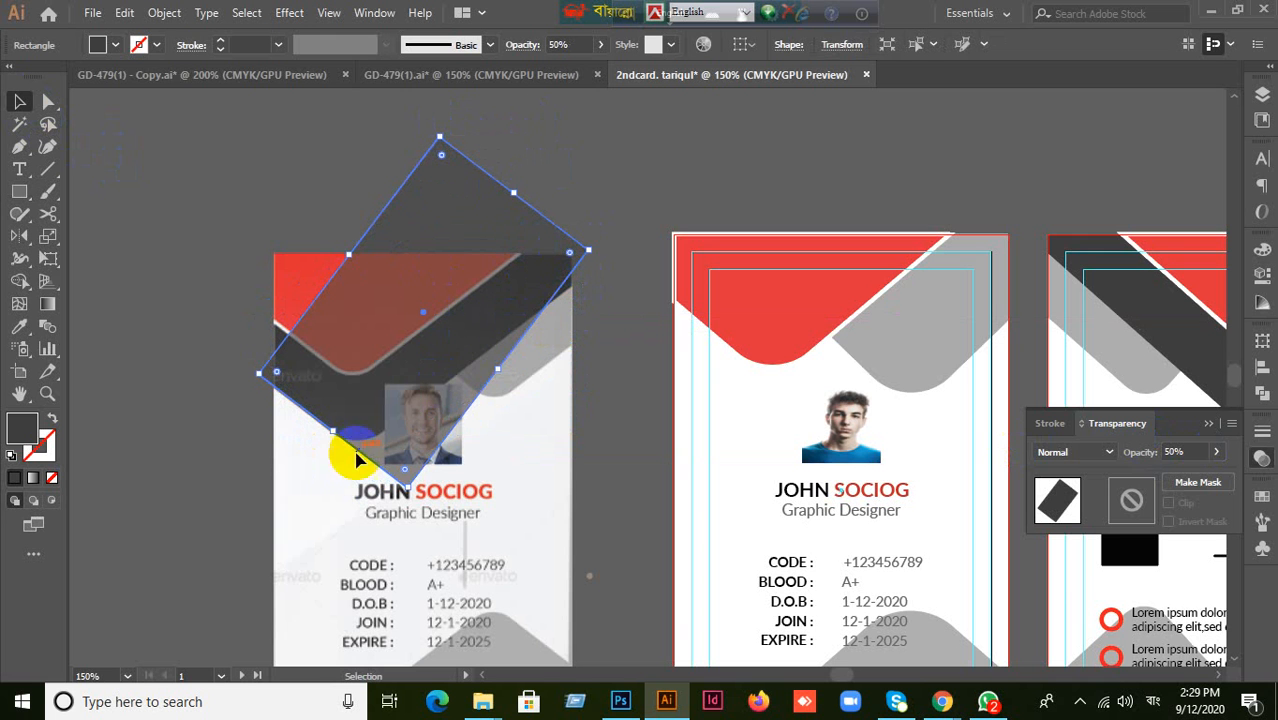
drag(403, 475, 383, 389)
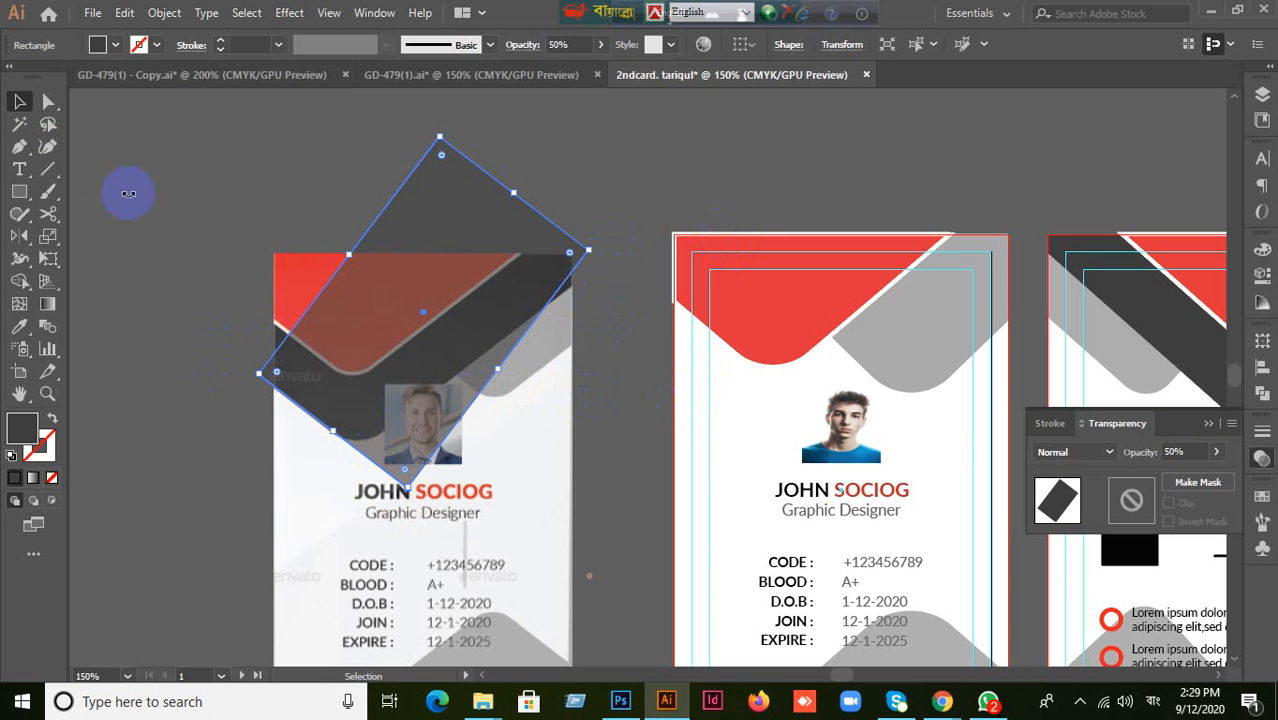
Move the rotated rectangle's bottom corner to the dark band's lowest point and its right corner so the edge follows the band's ascending side.
click(48, 101)
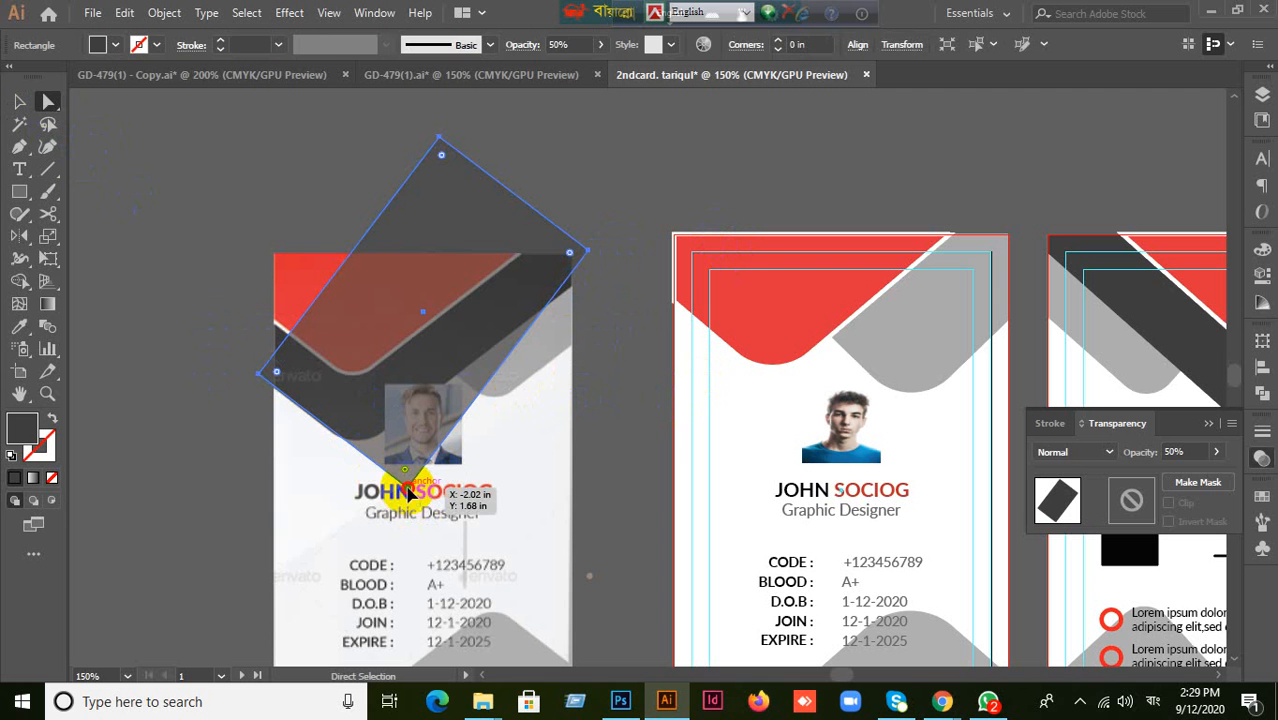
drag(404, 471, 359, 450)
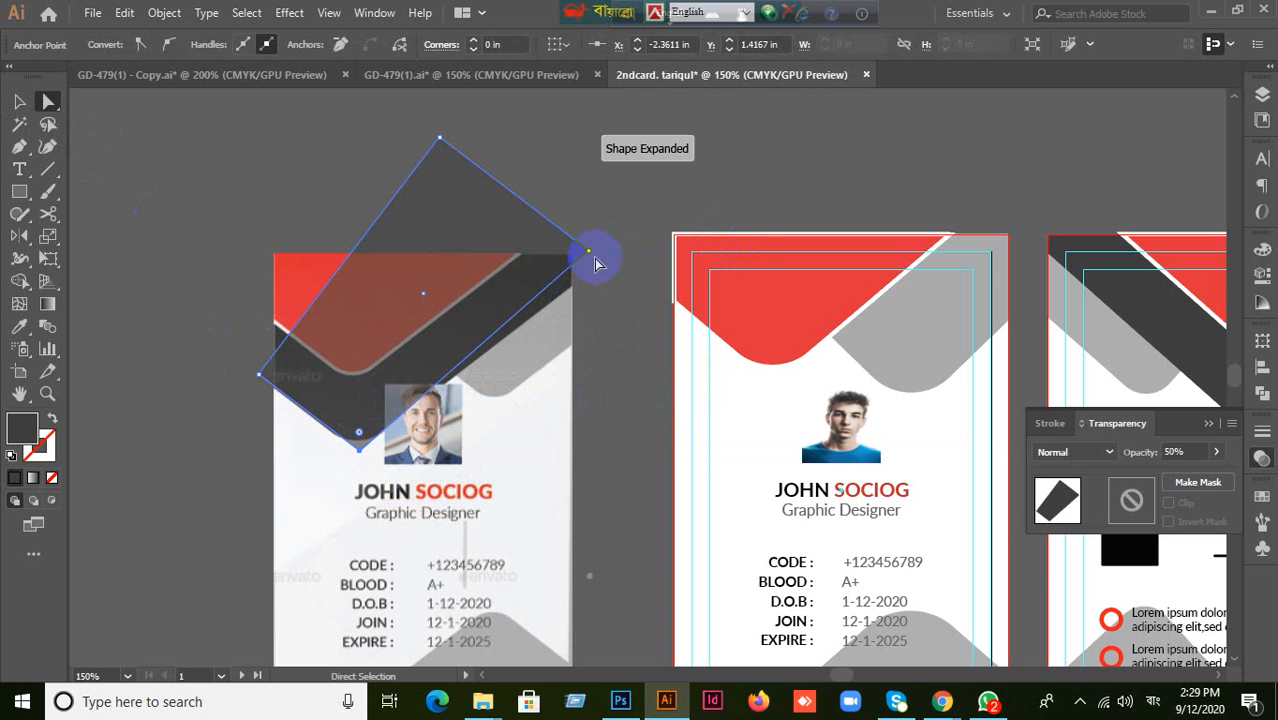
drag(589, 256, 597, 269)
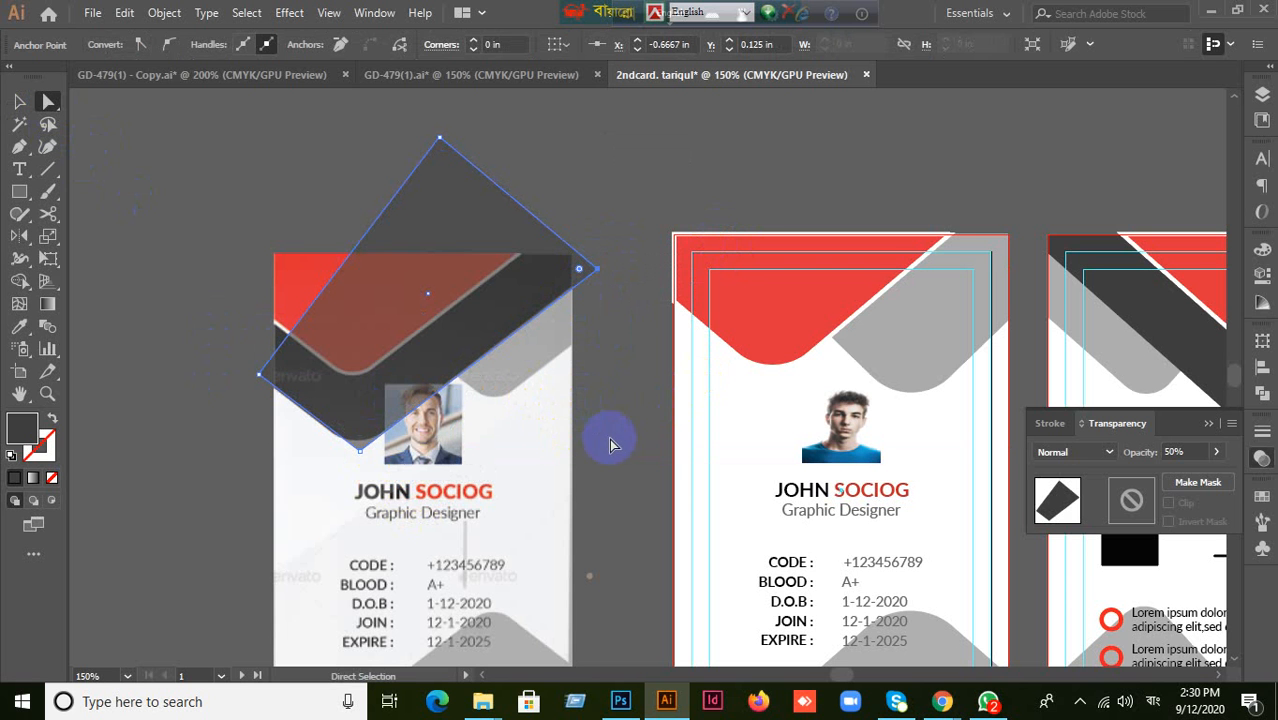
click(19, 102)
click(48, 101)
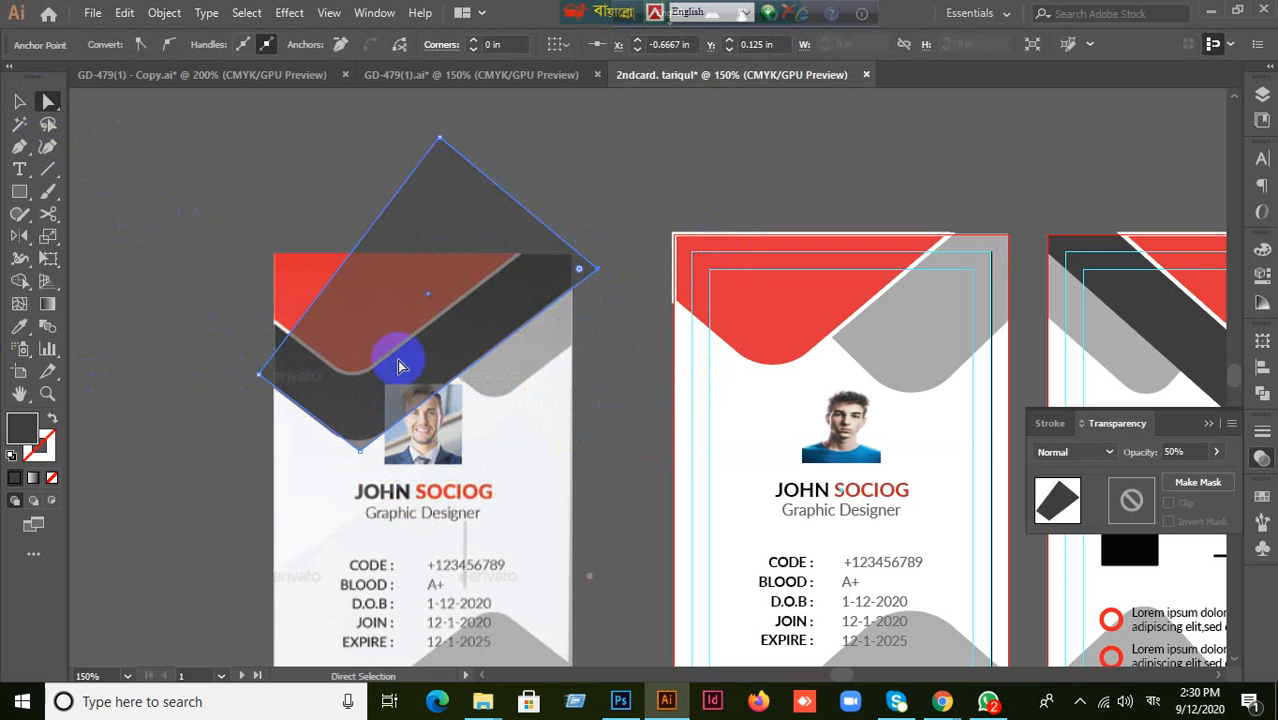
Try to round the traced shape's lowest corner with a 0.21 in radius.
click(362, 447)
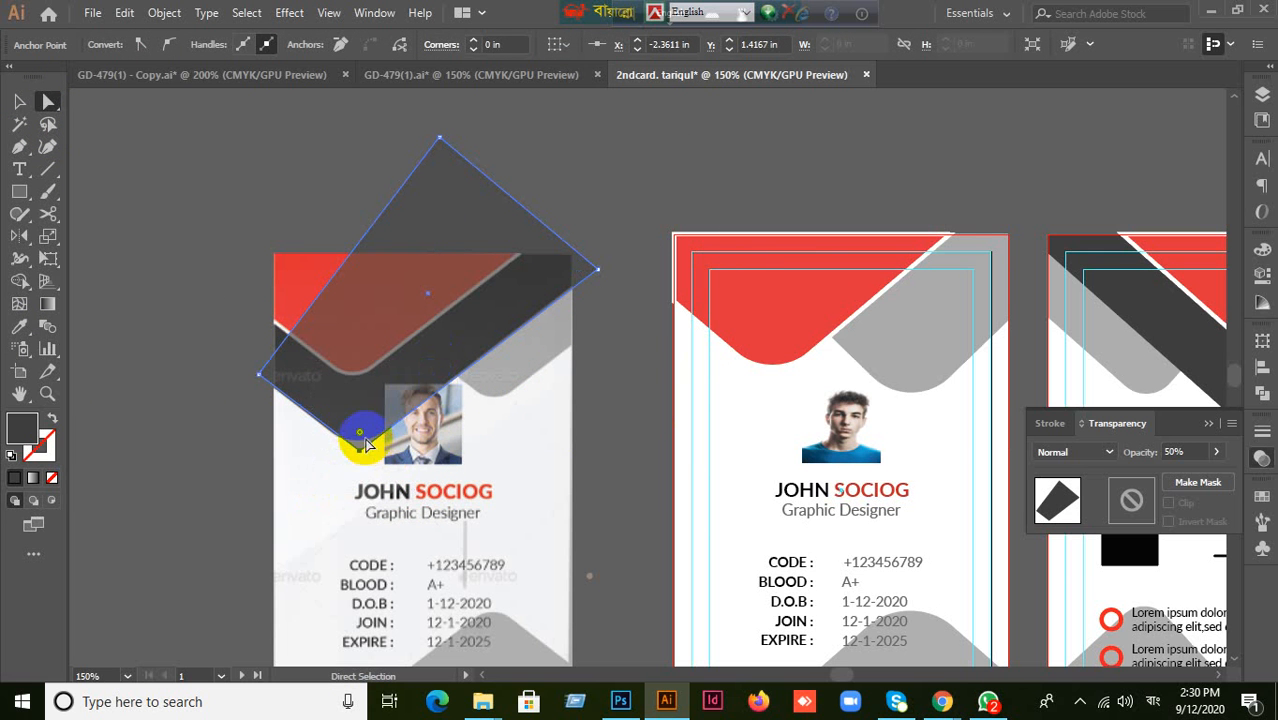
drag(360, 431, 361, 422)
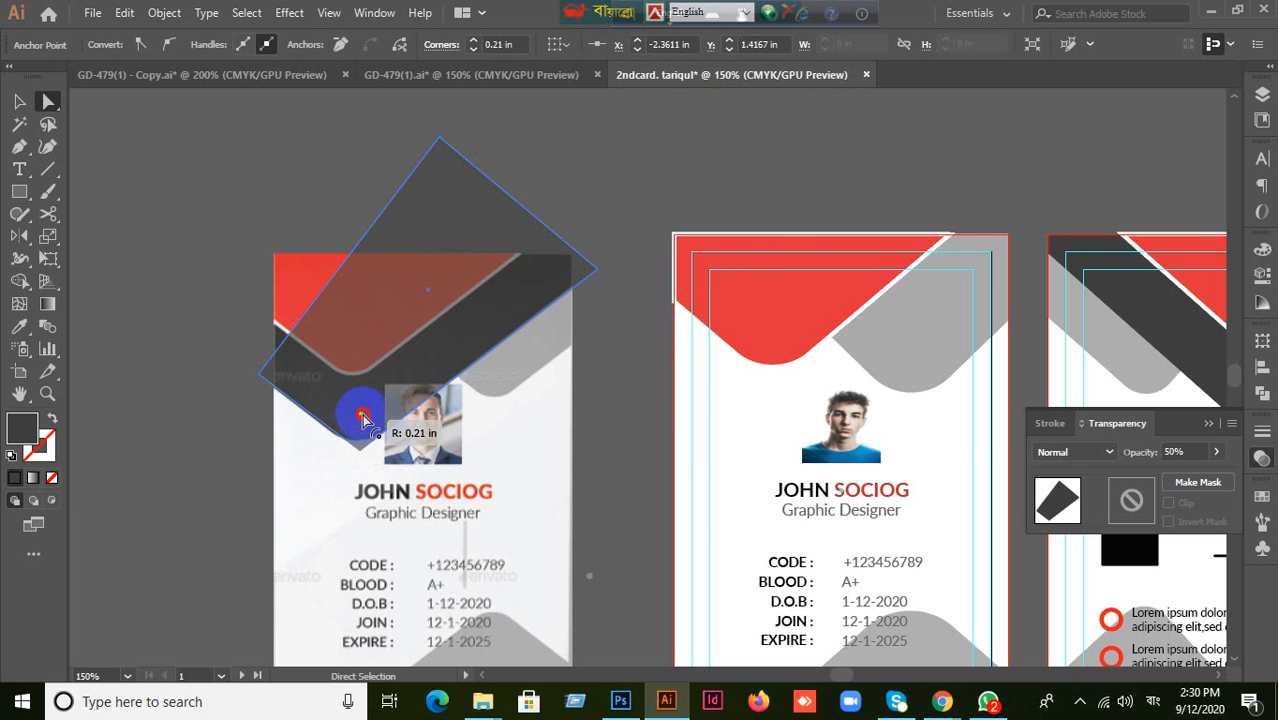
drag(362, 416, 360, 413)
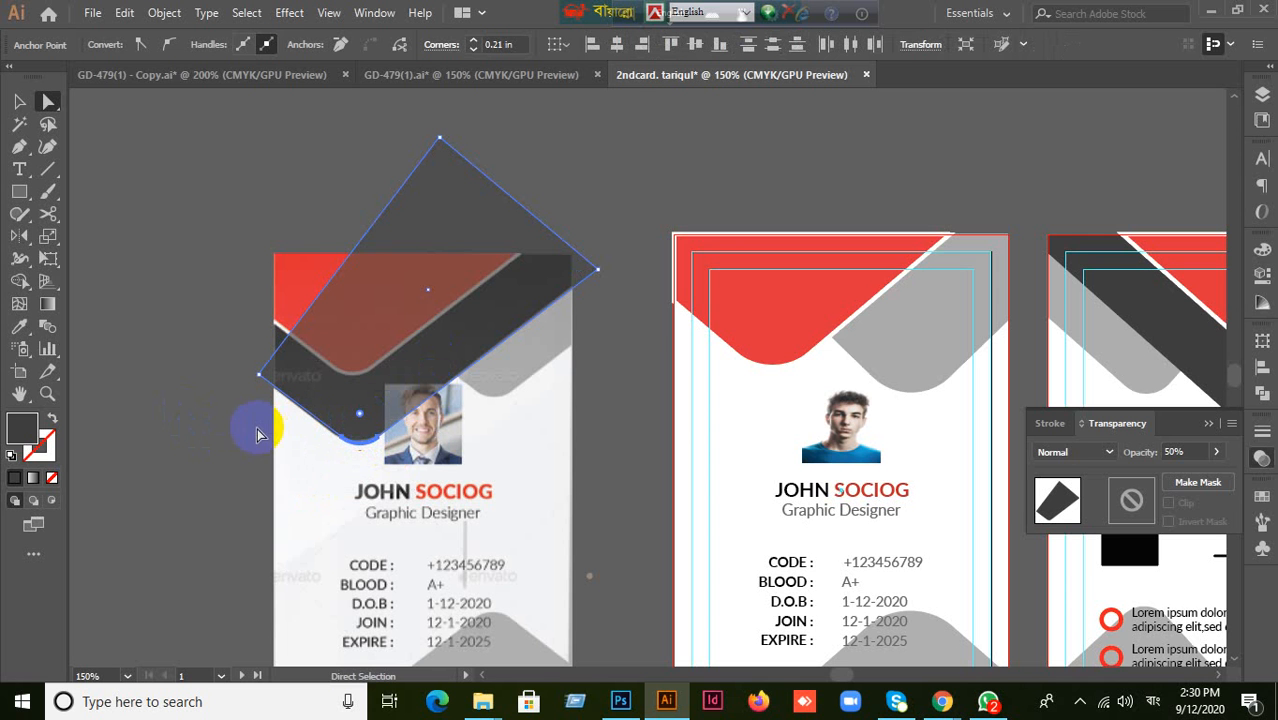
key(ctrl+z)
key(ctrl+z)
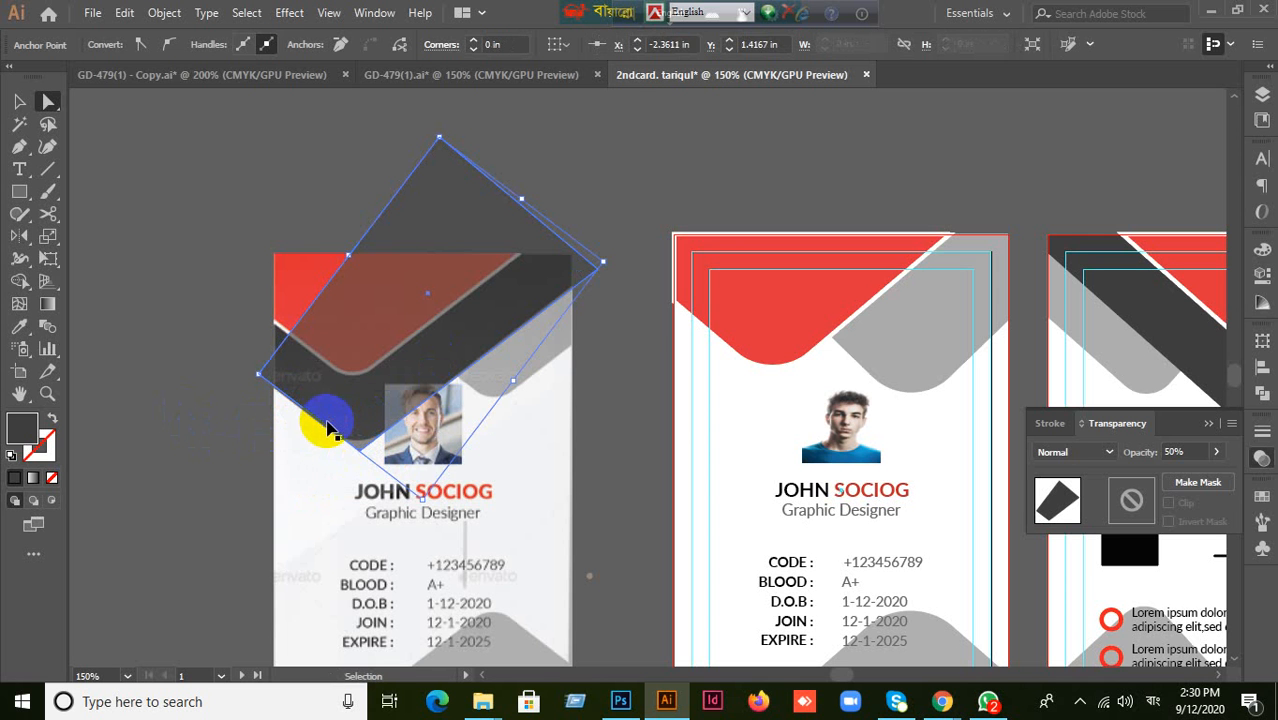
Enlarge the traced dark shape so it extends well past the reference card's sides and upper edge.
click(17, 101)
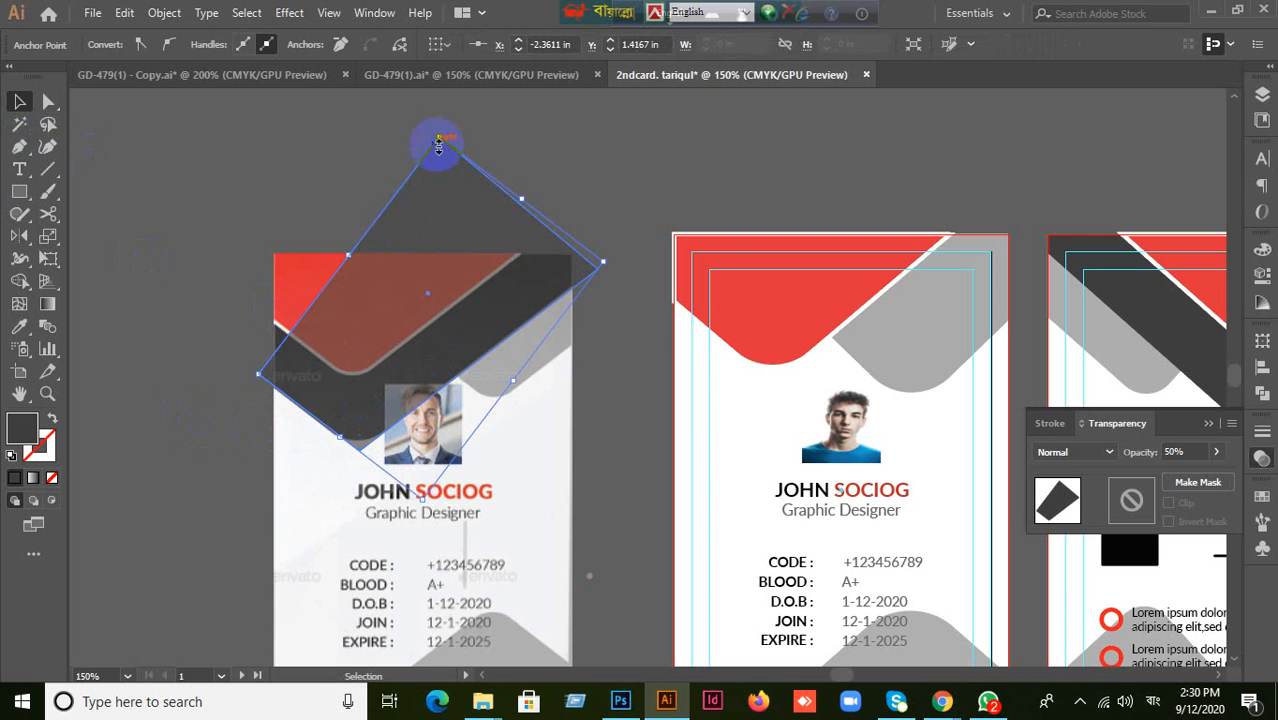
drag(438, 137, 424, 172)
scroll(485, 513, down, 3)
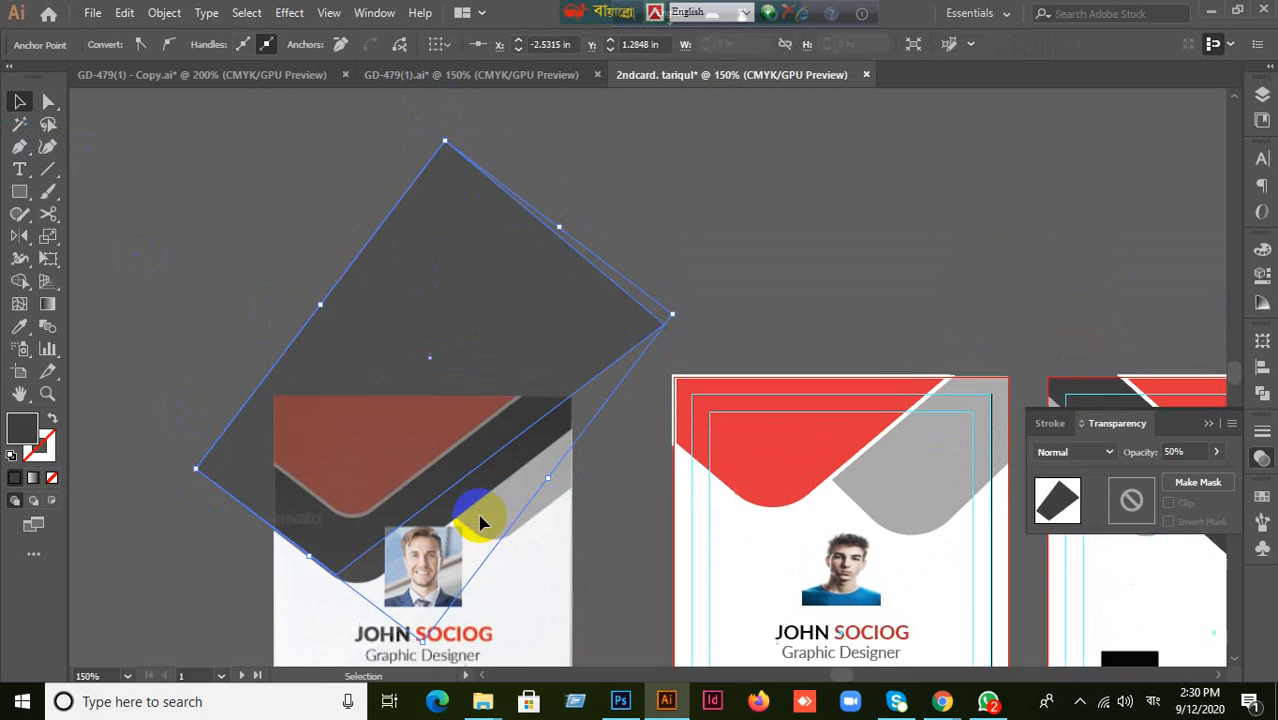
Try moving the enlarged dark shape away from the reference card toward the student's front card.
click(328, 522)
drag(392, 418, 602, 383)
click(588, 594)
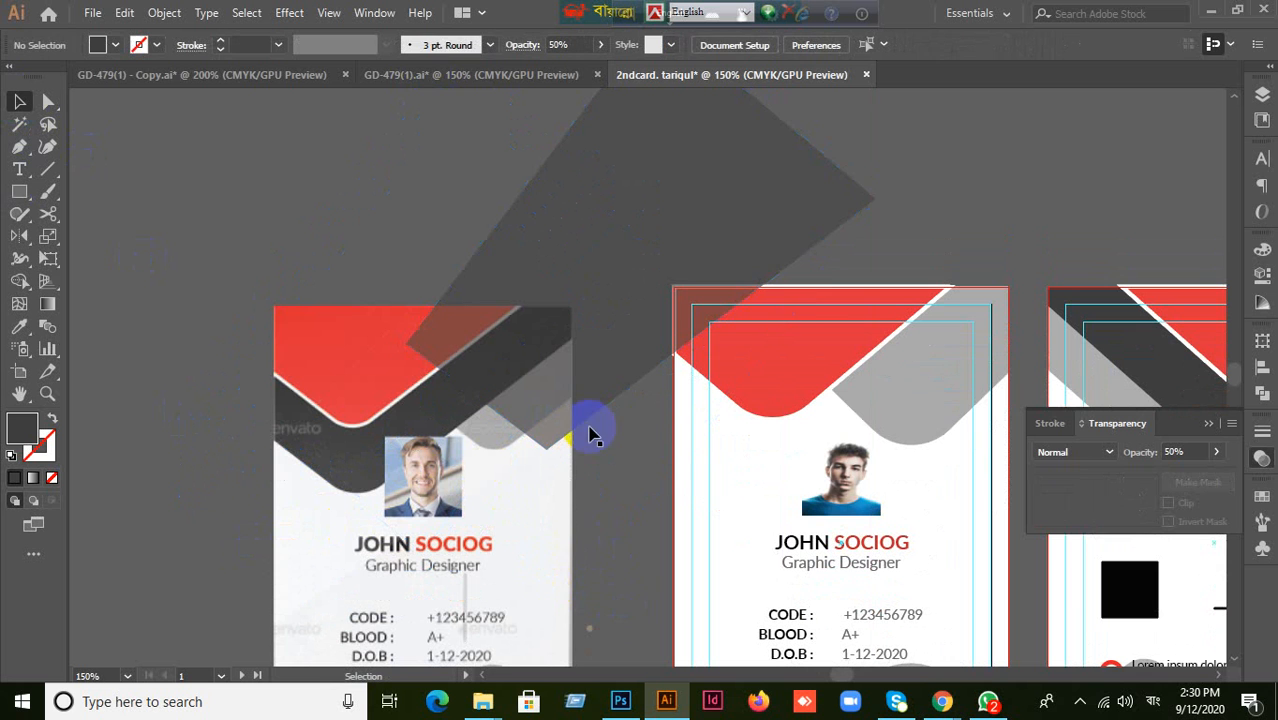
key(ctrl+z)
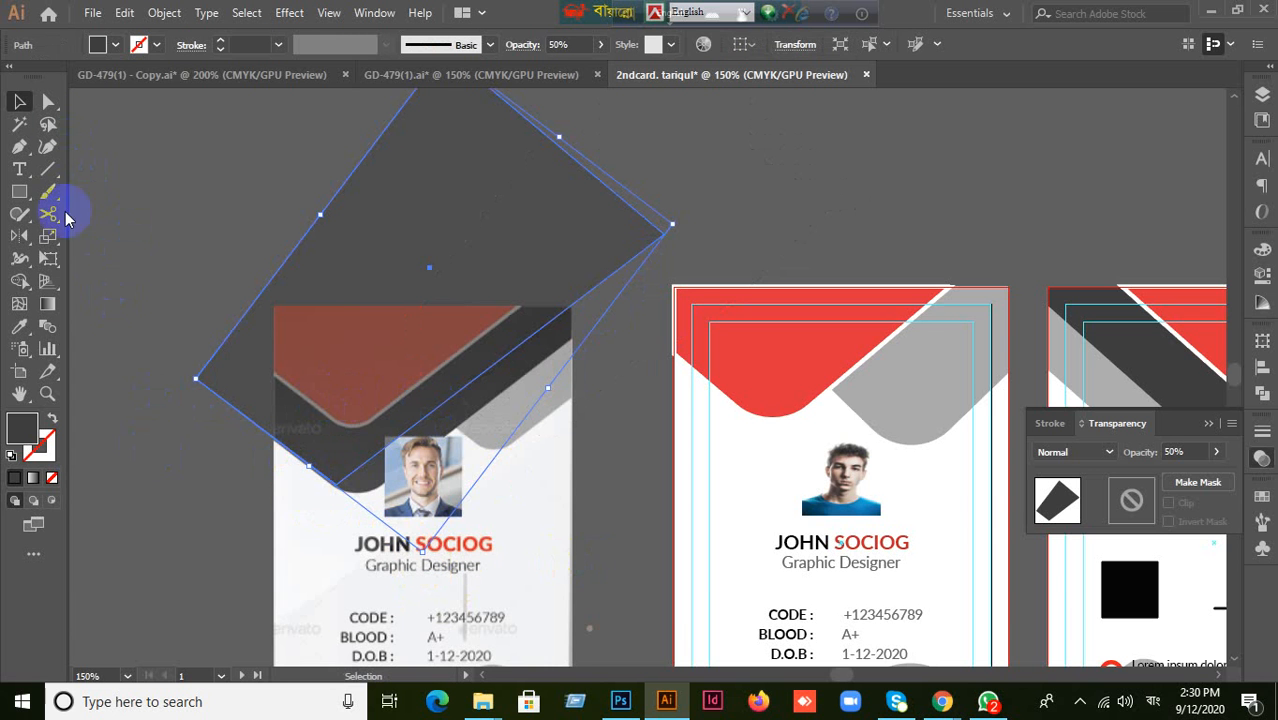
Realign the enlarged shape's bottom corner with the dark band's lowest point and its right corner so the edge follows the band's ascending side.
click(47, 102)
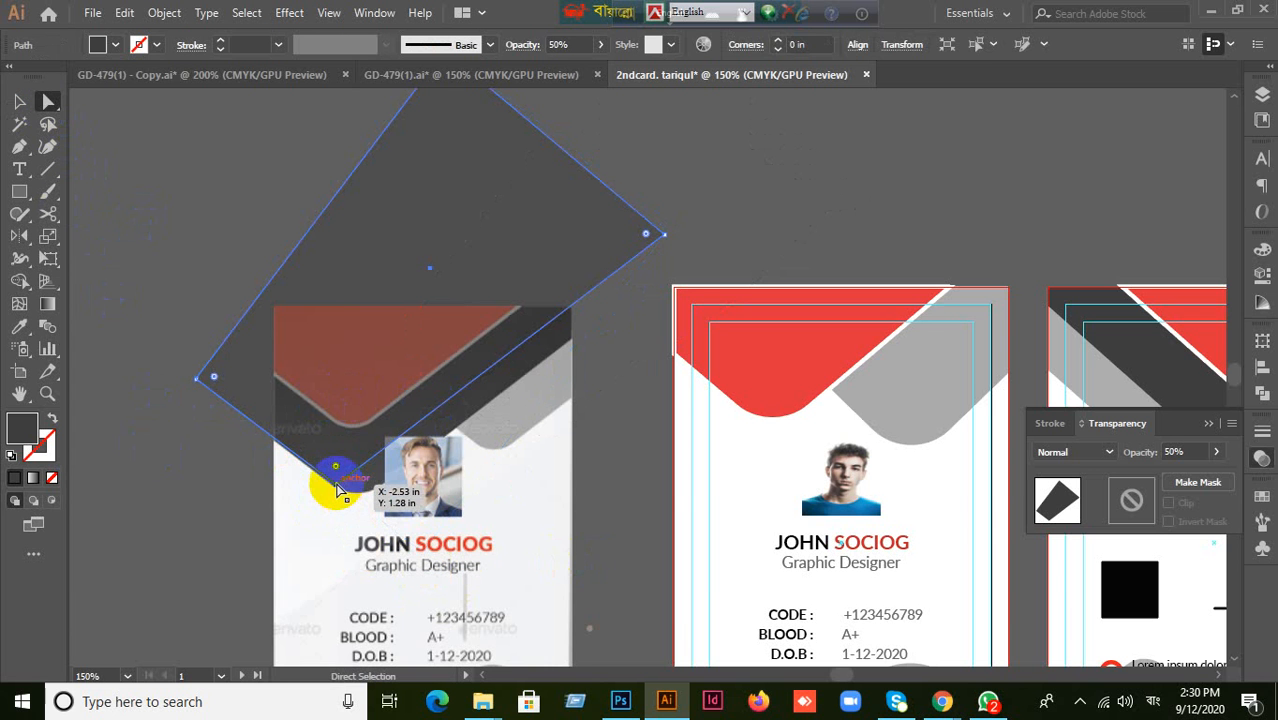
drag(338, 486, 360, 505)
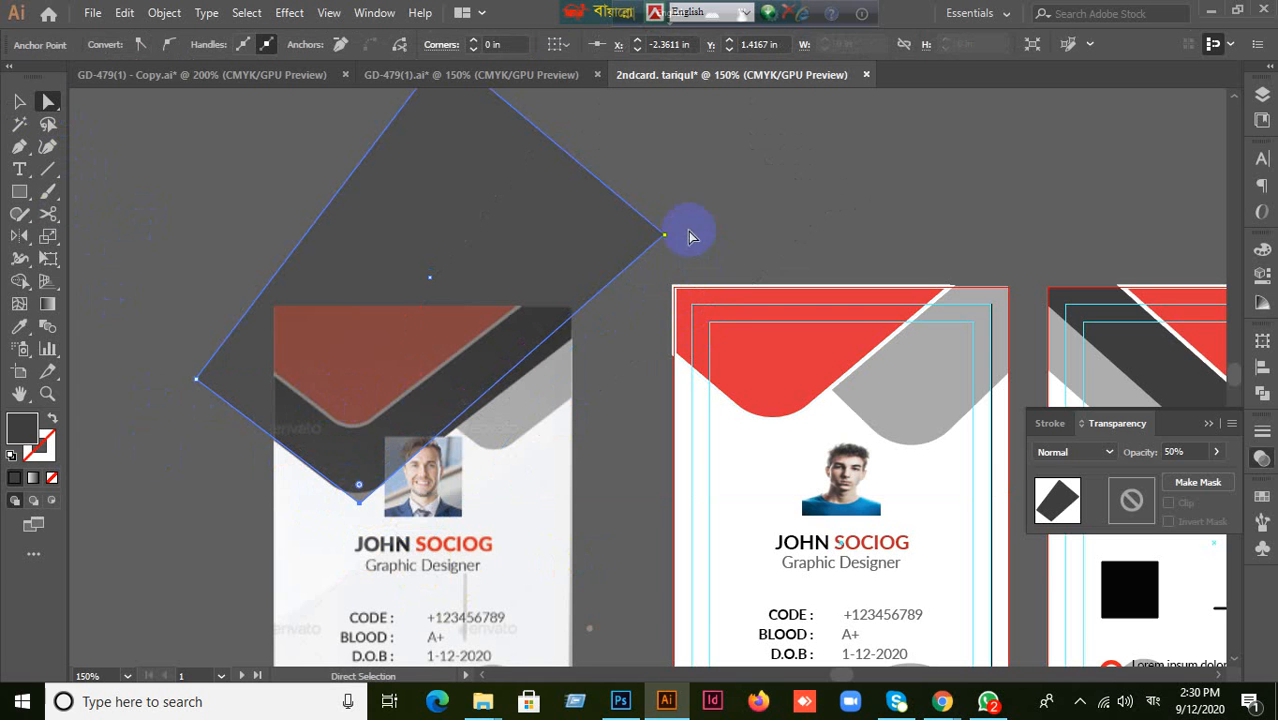
drag(665, 235, 681, 251)
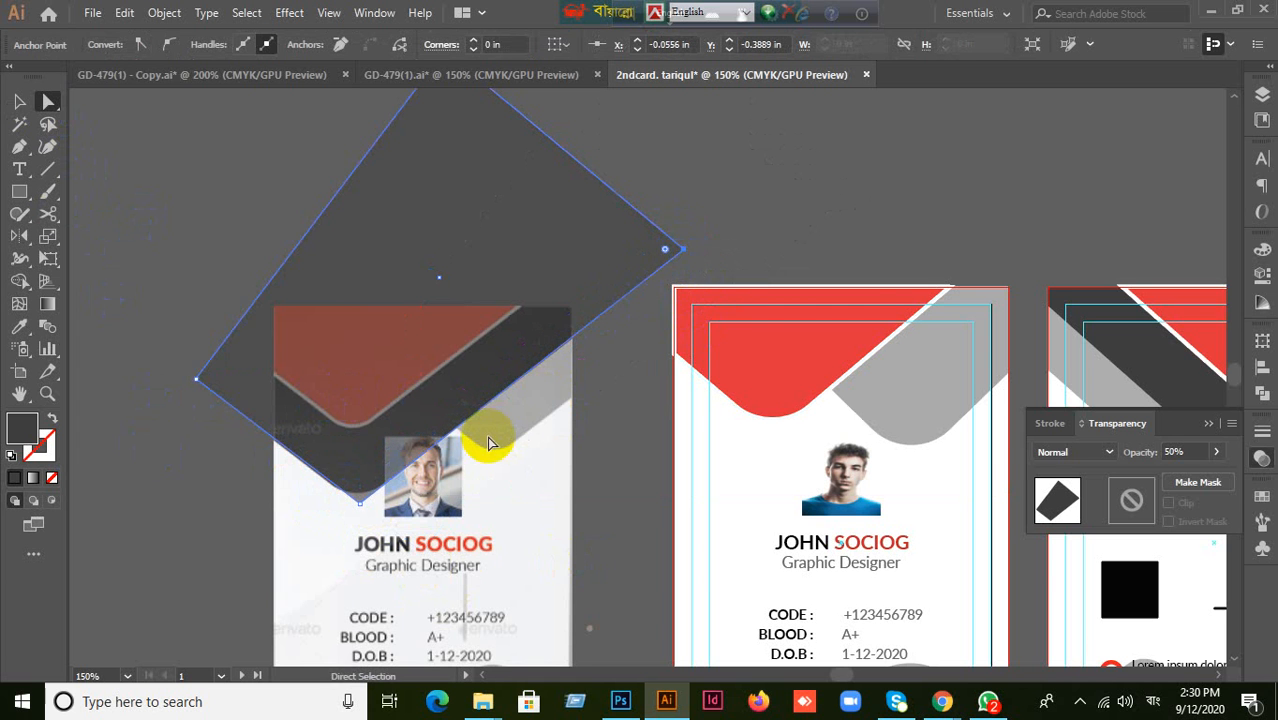
click(20, 104)
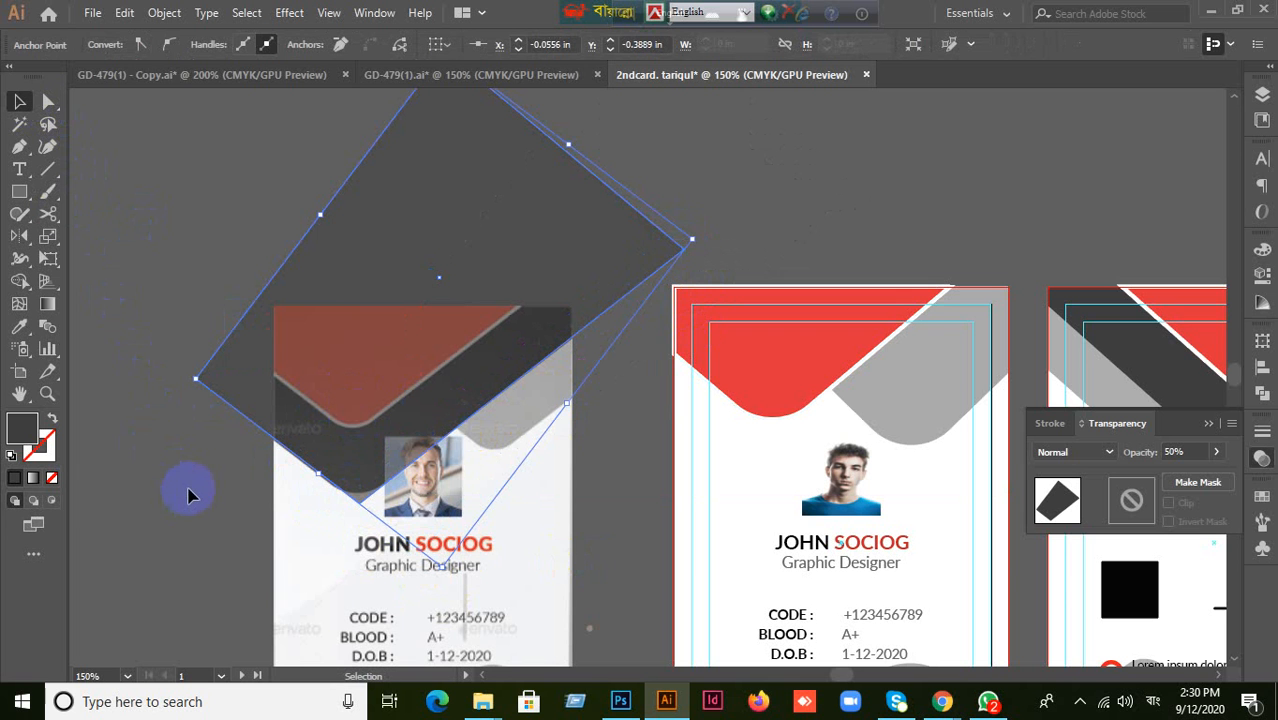
Round the dark shape's lowest corner with a 0.24 in radius to match the reference band, and deselect it.
click(49, 106)
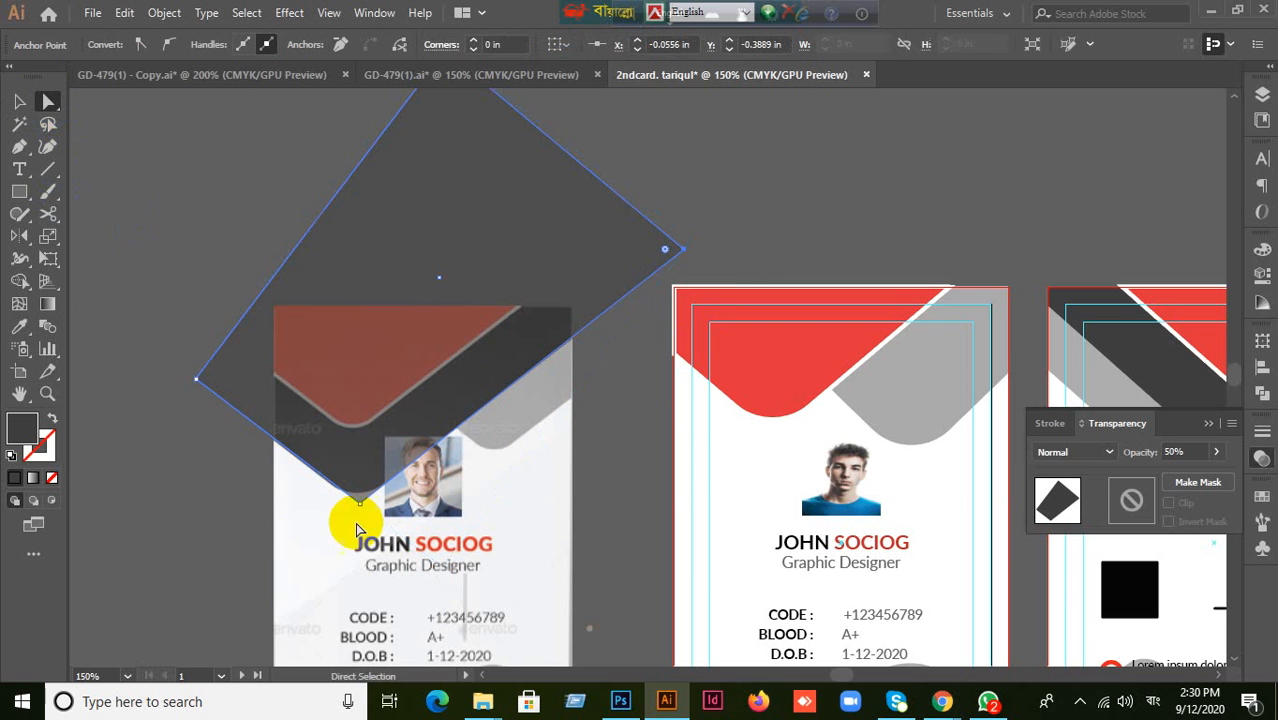
click(359, 487)
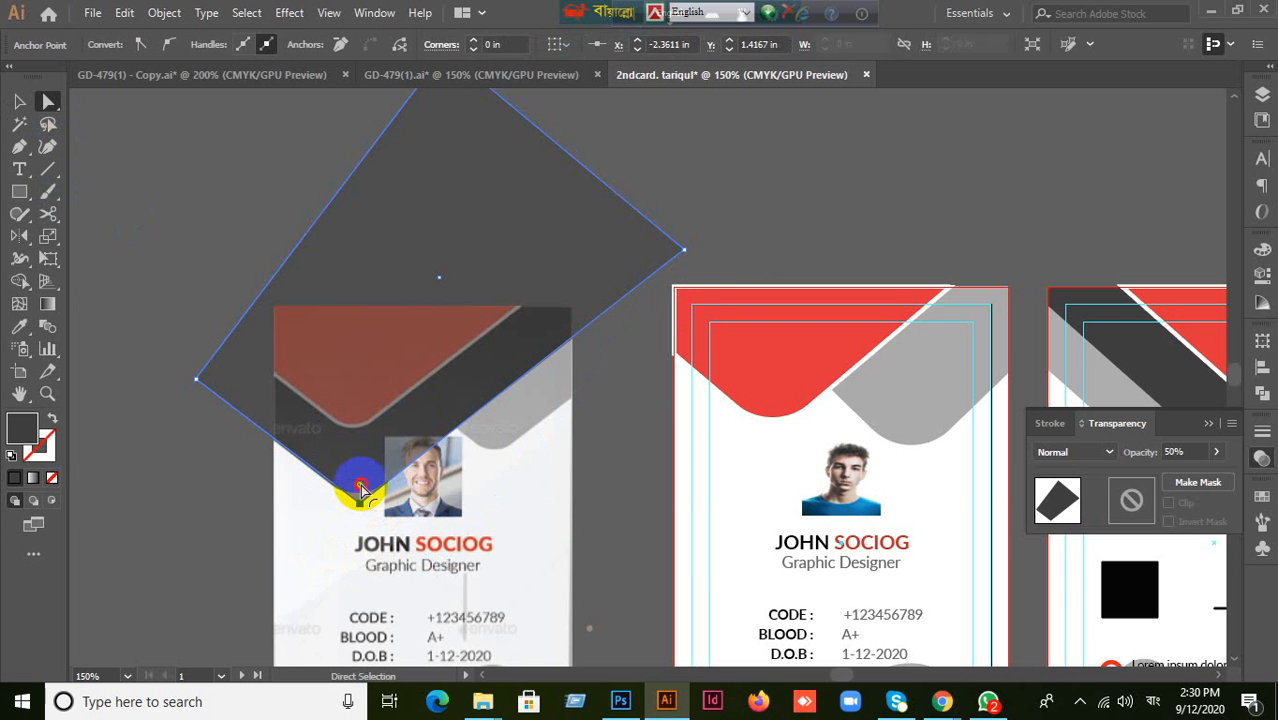
drag(360, 490, 364, 464)
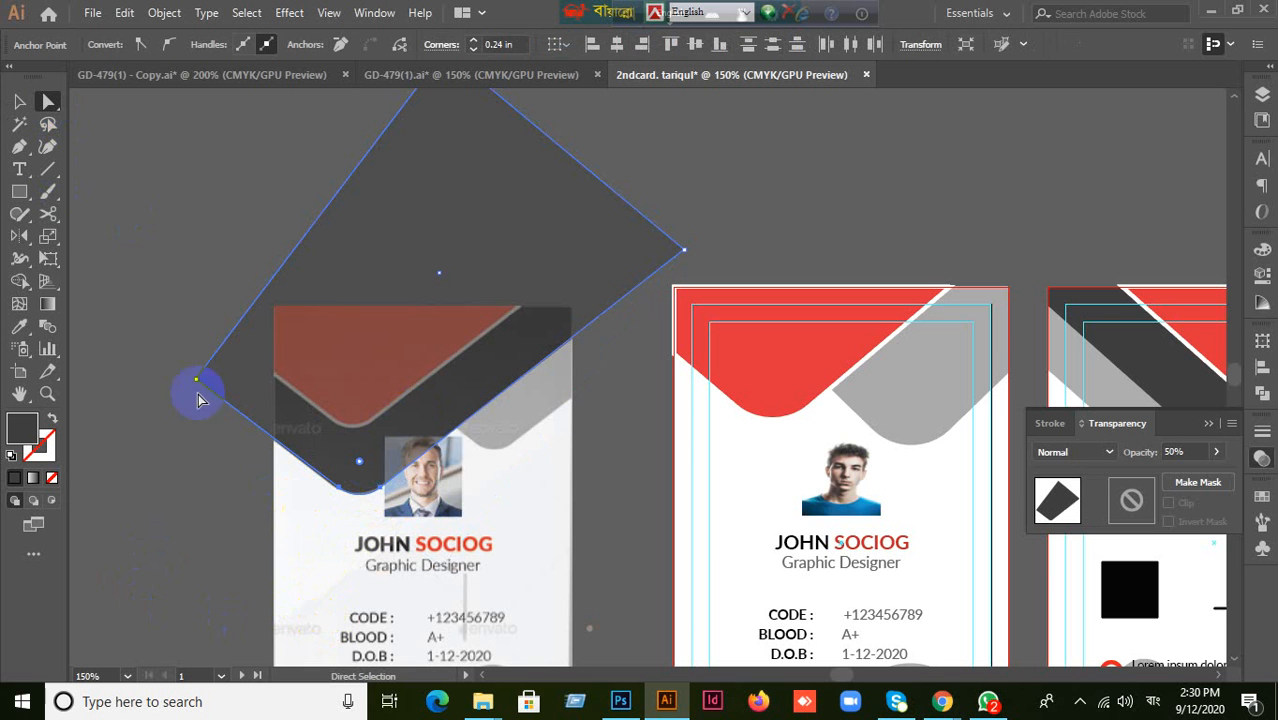
click(19, 101)
click(126, 234)
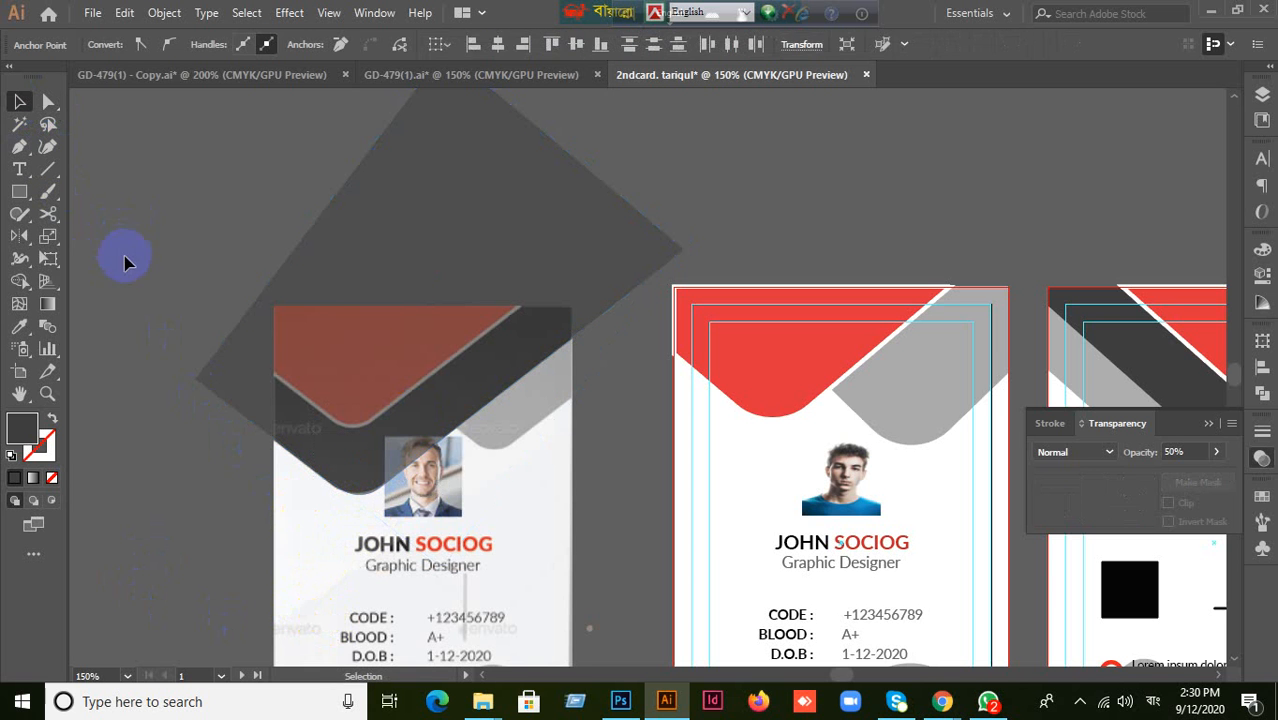
Move the rounded dark shape from the reference card onto the student's front card header and inspect how it fits.
click(398, 340)
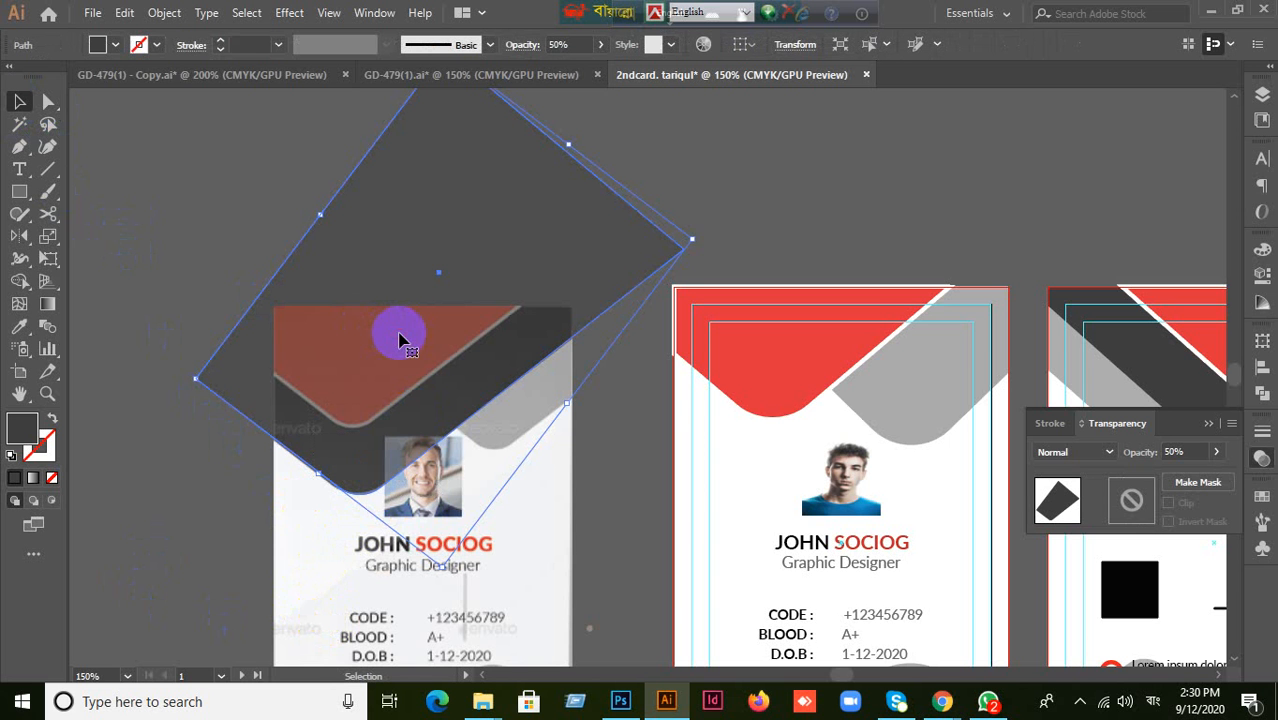
scroll(365, 320, down, 1)
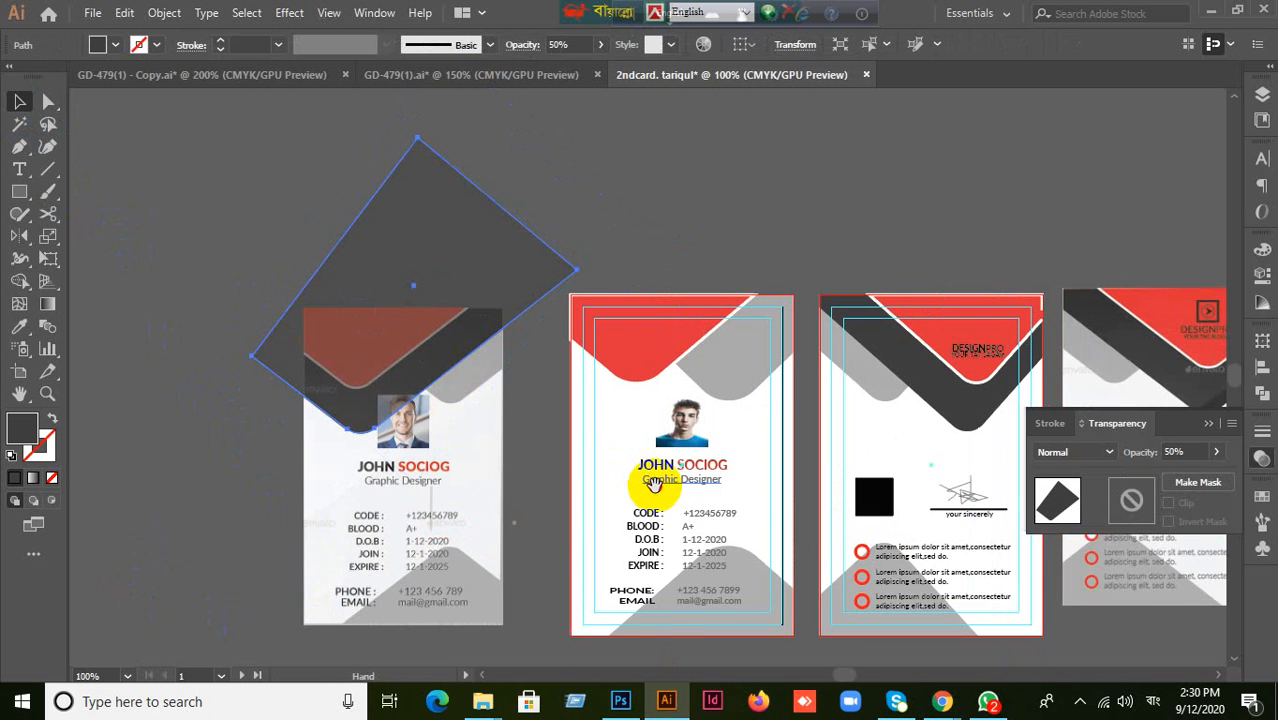
drag(650, 479, 567, 452)
click(190, 436)
drag(354, 308, 630, 256)
click(488, 400)
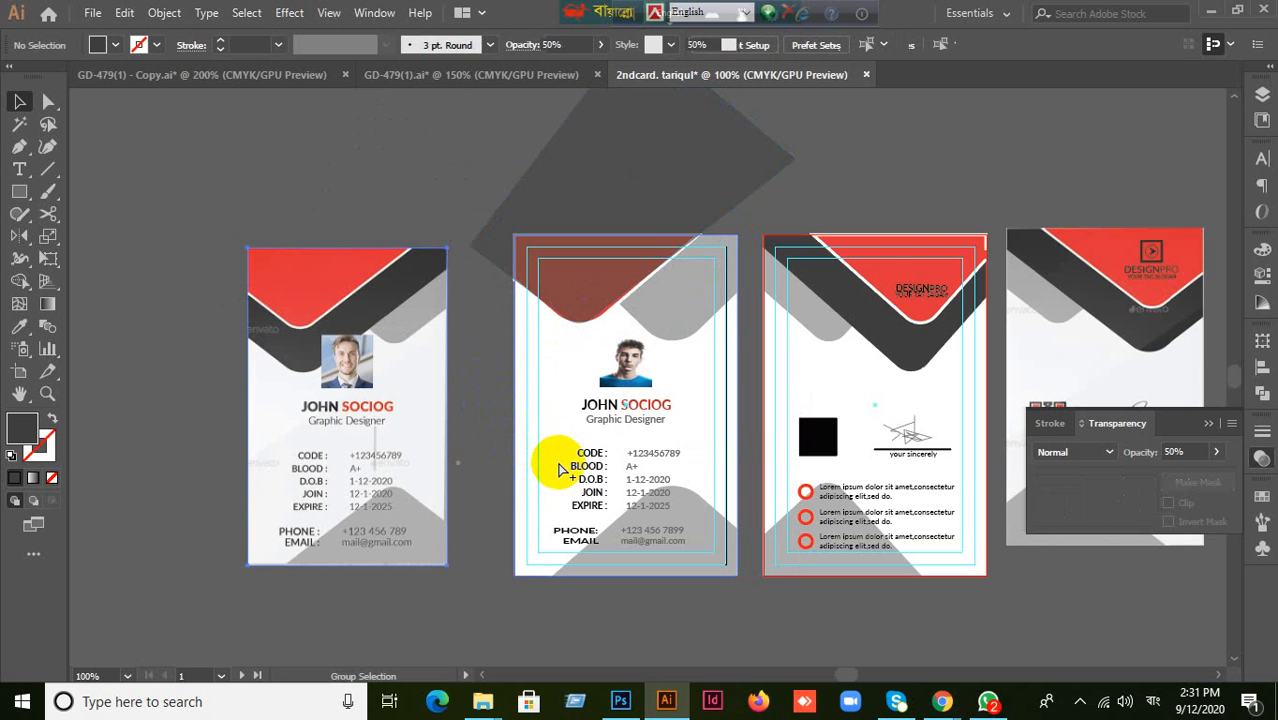
click(528, 456)
scroll(628, 448, up, 2)
click(391, 420)
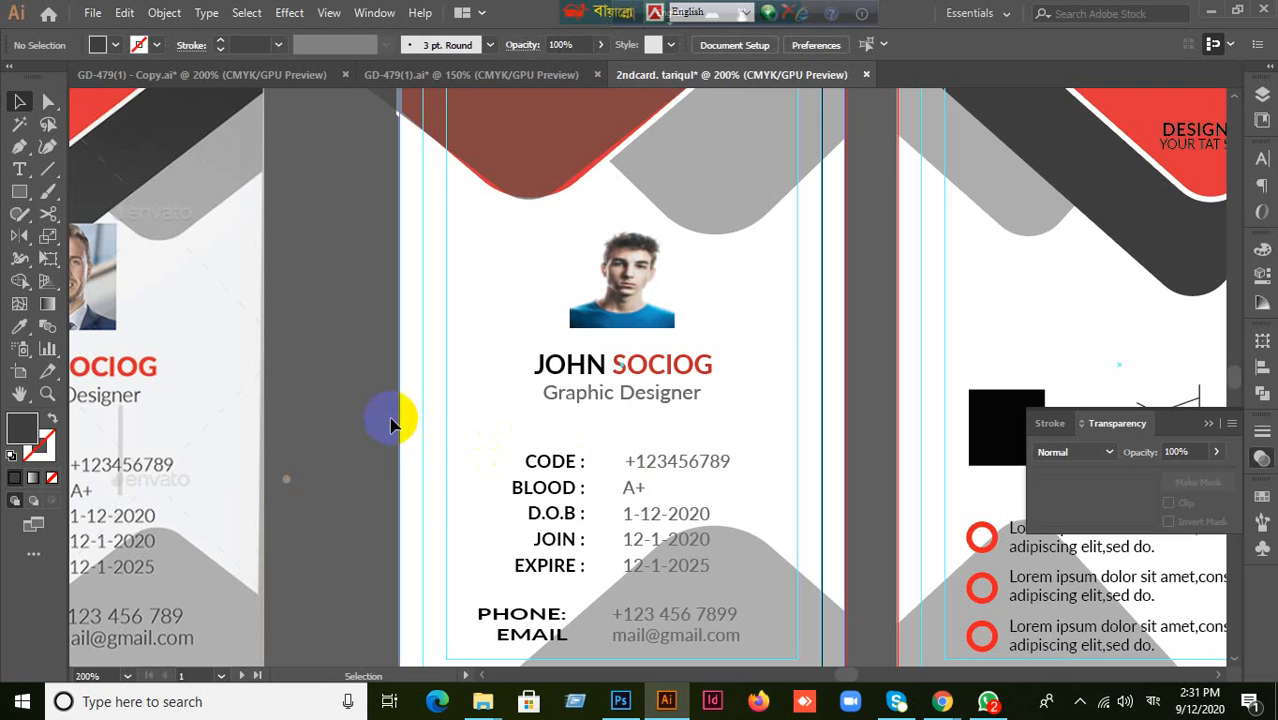
Try to trim the part of the dark shape outside the student's front card with the Shape Builder tool.
scroll(473, 488, down, 2)
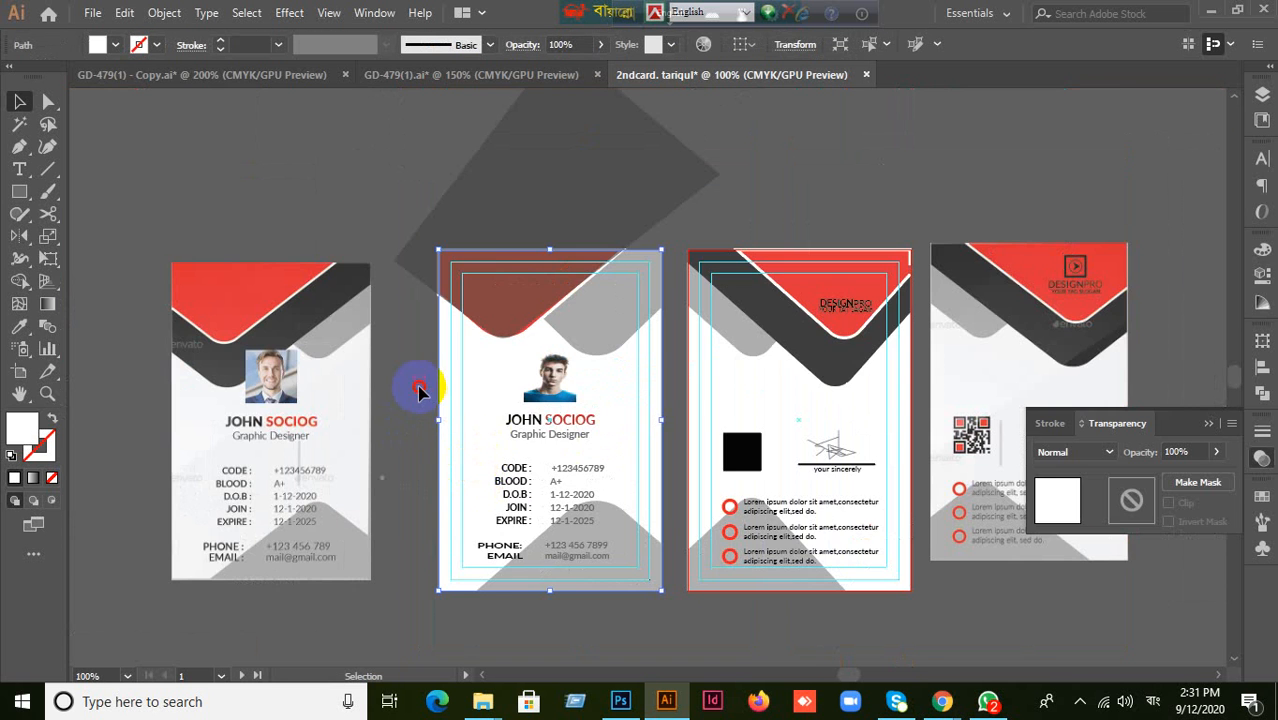
drag(417, 346, 542, 399)
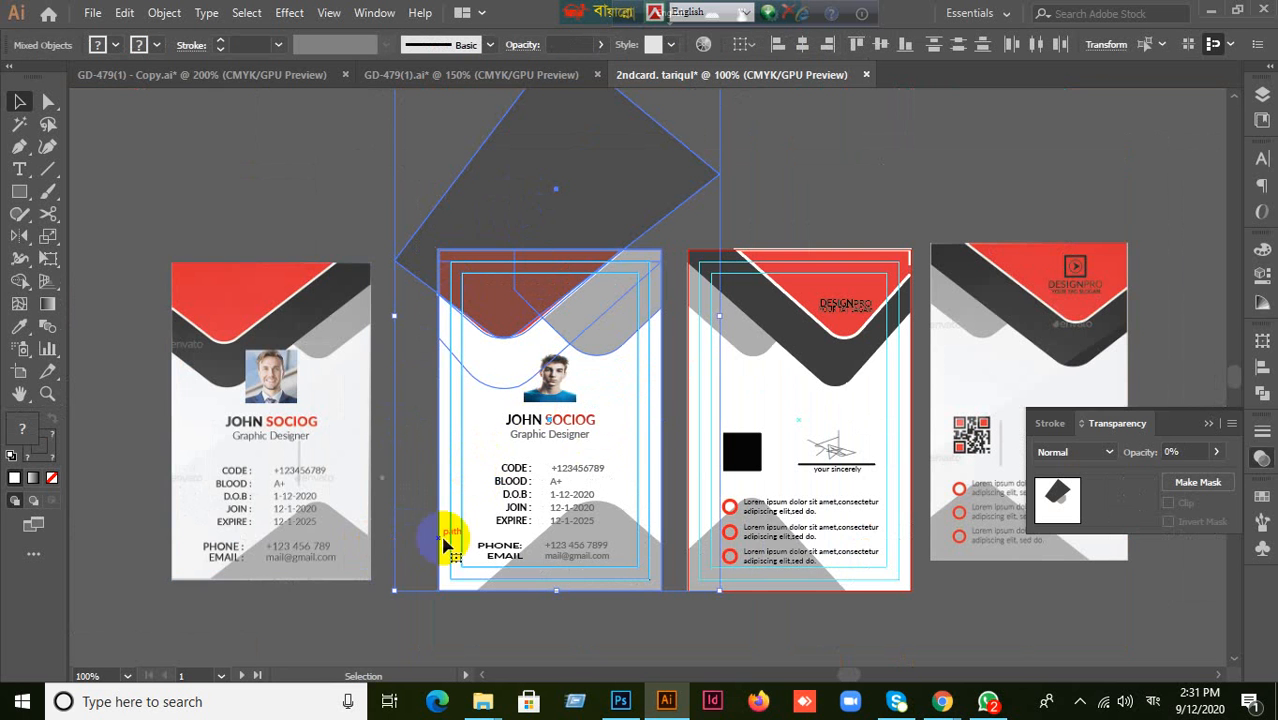
drag(19, 282, 90, 288)
alt+click(530, 218)
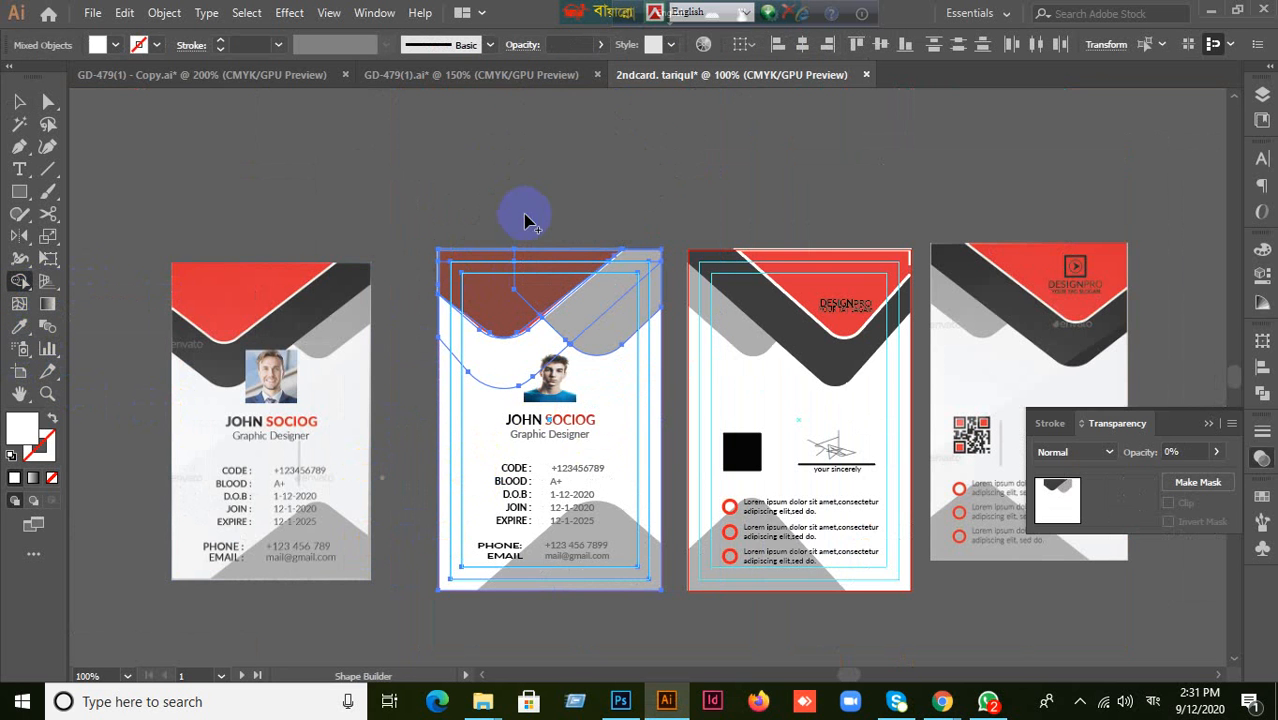
key(v)
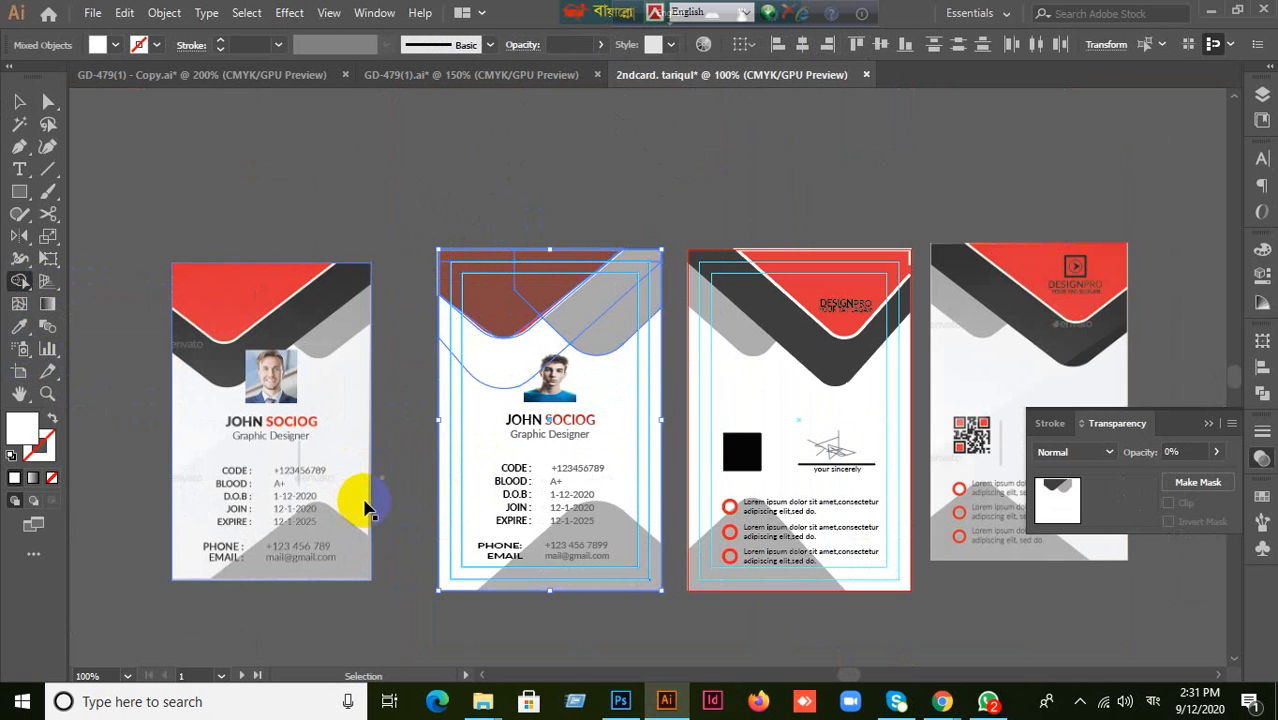
key(ctrl+z)
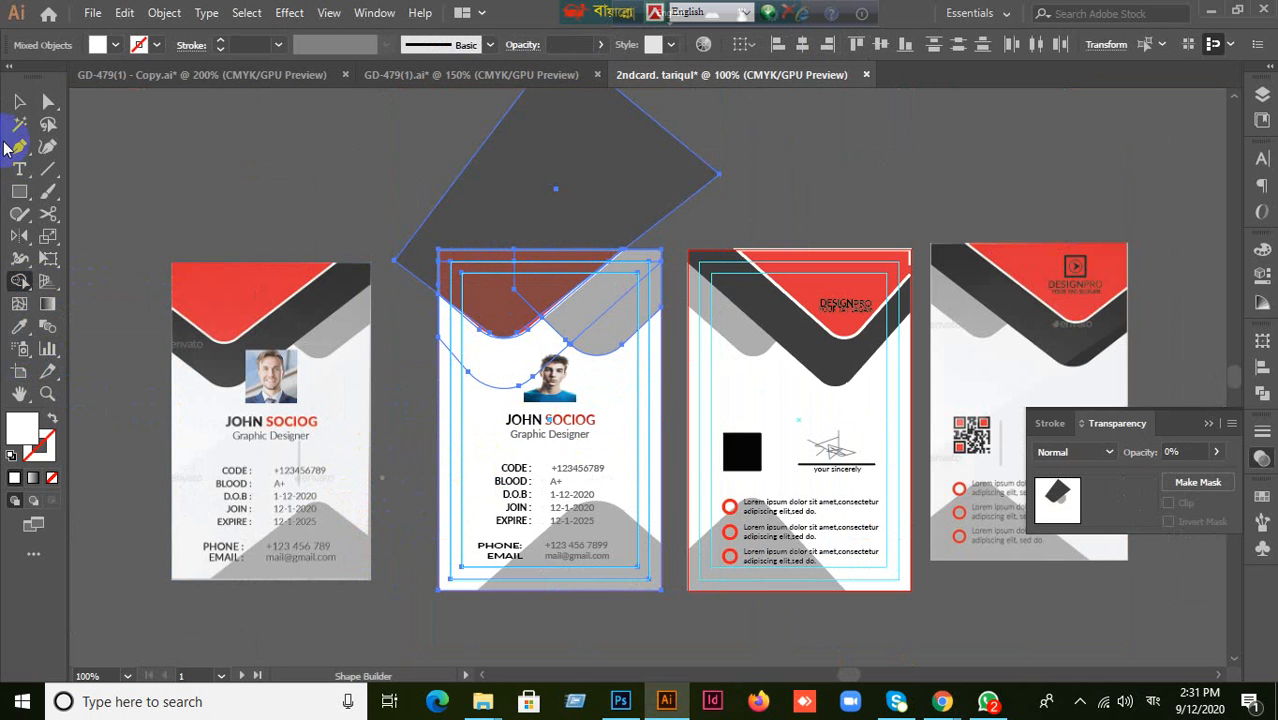
Move the dark shape onto the reference card's header and enlarge it so it extends further beyond the card.
click(16, 102)
click(285, 145)
drag(517, 227, 296, 297)
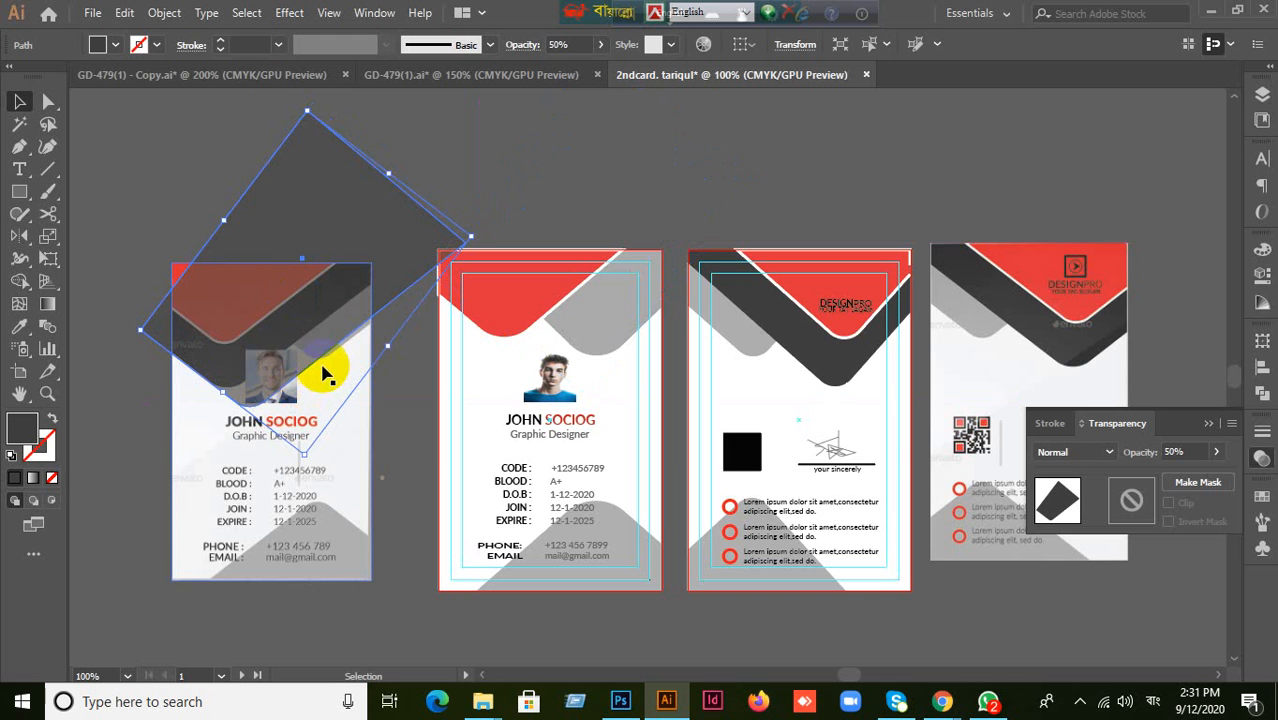
drag(222, 219, 199, 199)
key(ctrl+z)
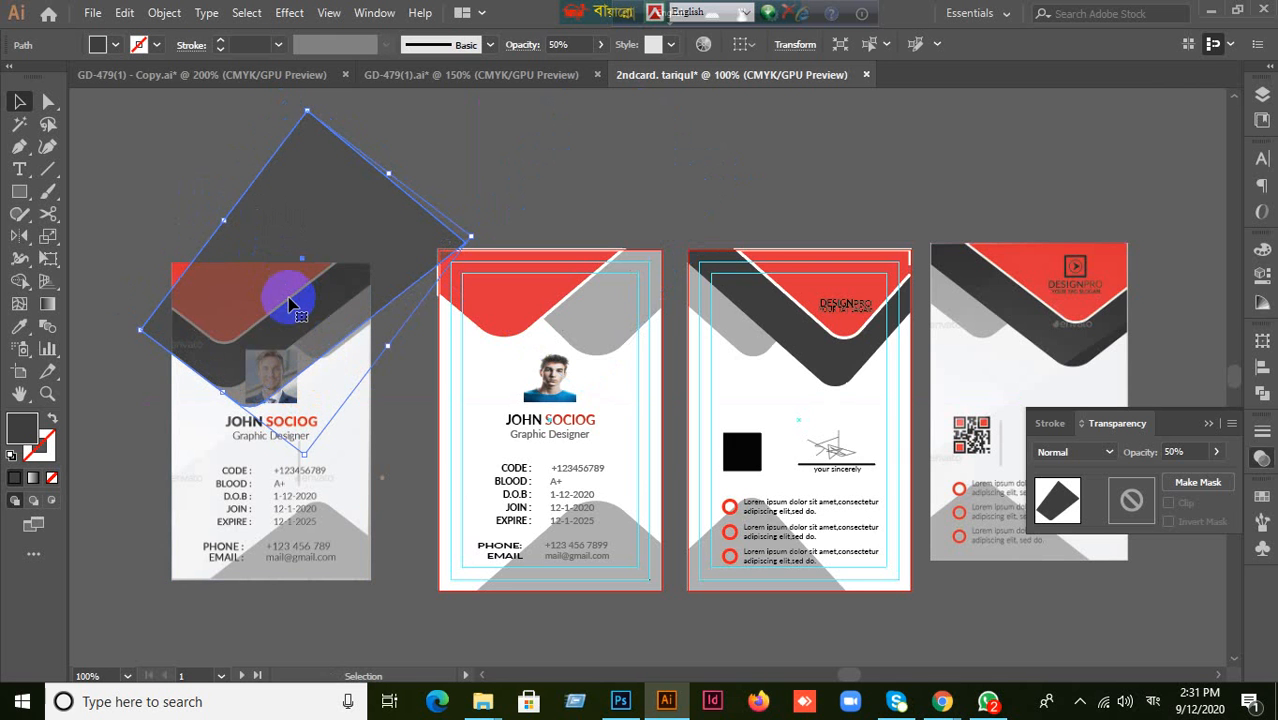
drag(290, 305, 356, 420)
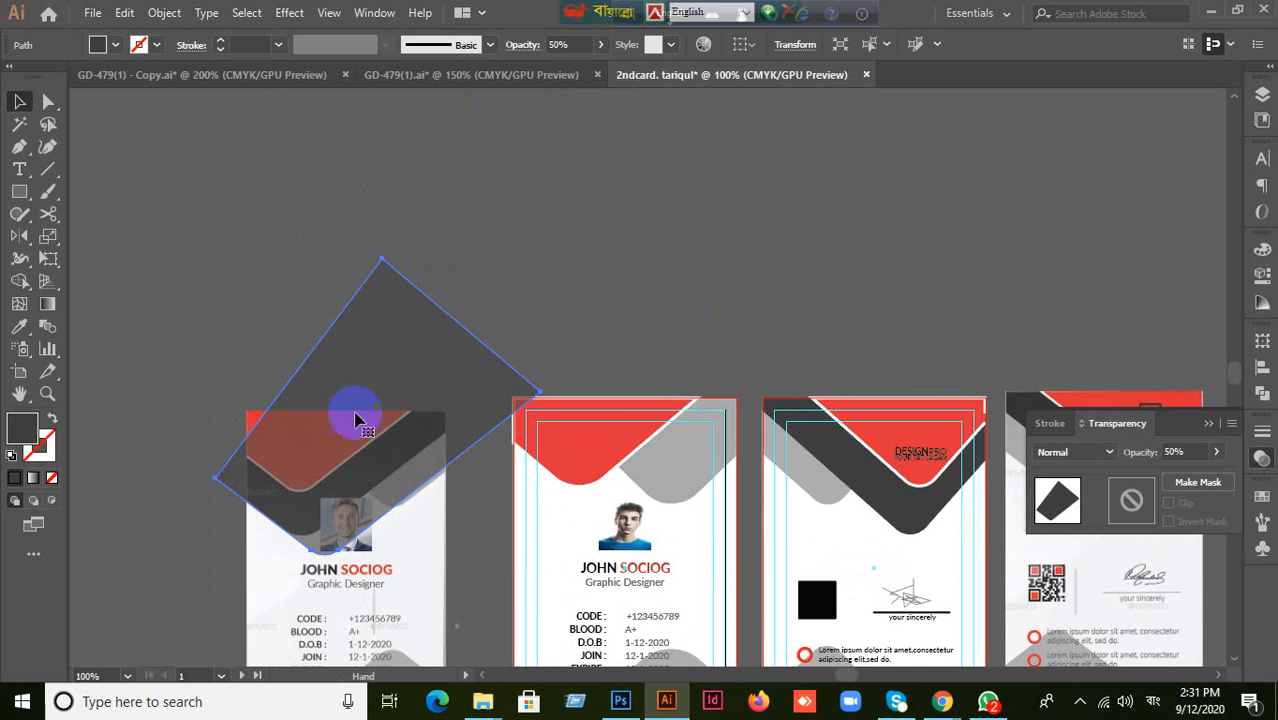
drag(388, 263, 381, 216)
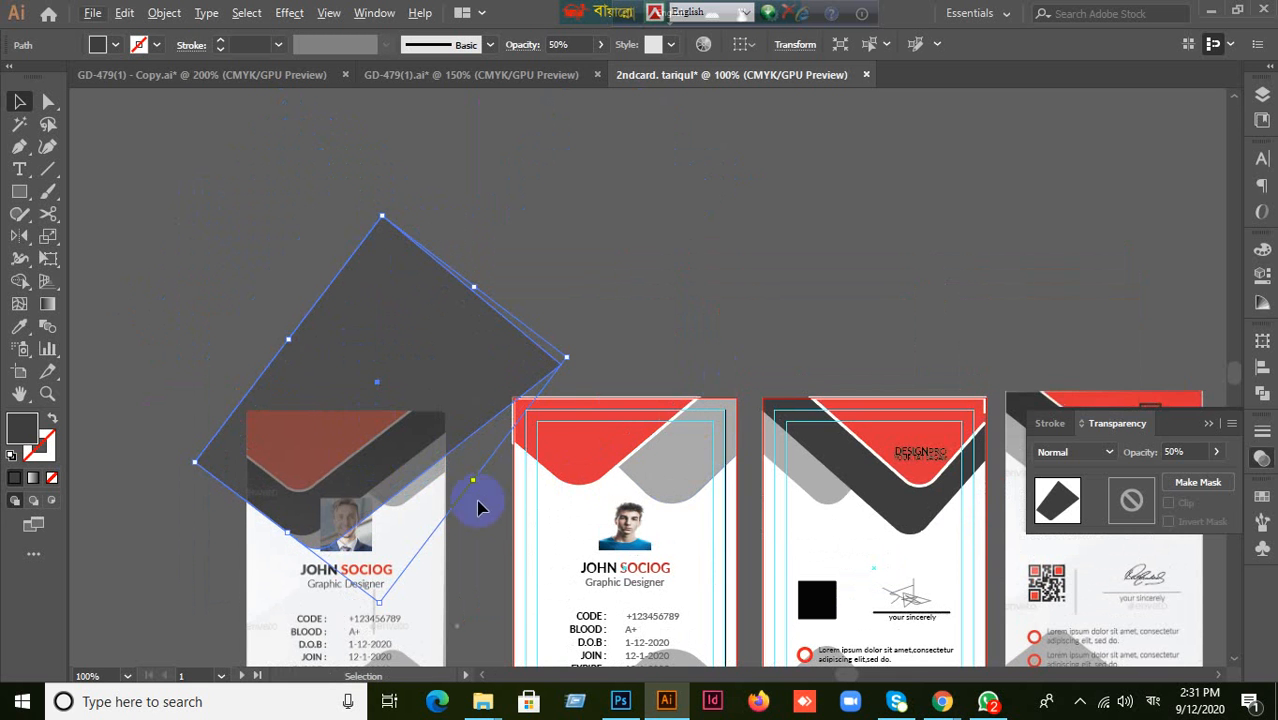
Place the enlarged dark shape over the student's front card header, with its rounded tip at the top of the portrait photo.
drag(587, 487, 512, 357)
drag(326, 285, 598, 286)
drag(550, 352, 562, 308)
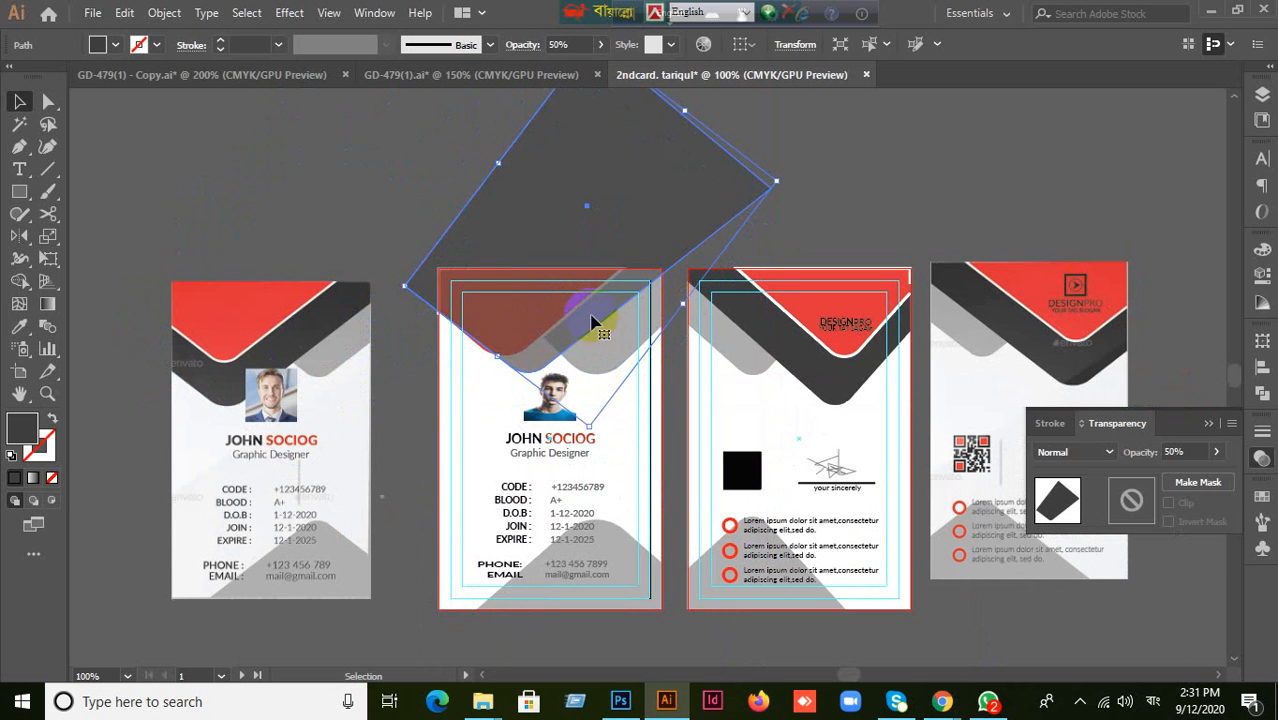
mouse_move(542, 253)
mouse_down()
mouse_move(535, 265)
mouse_move(542, 256)
mouse_up()
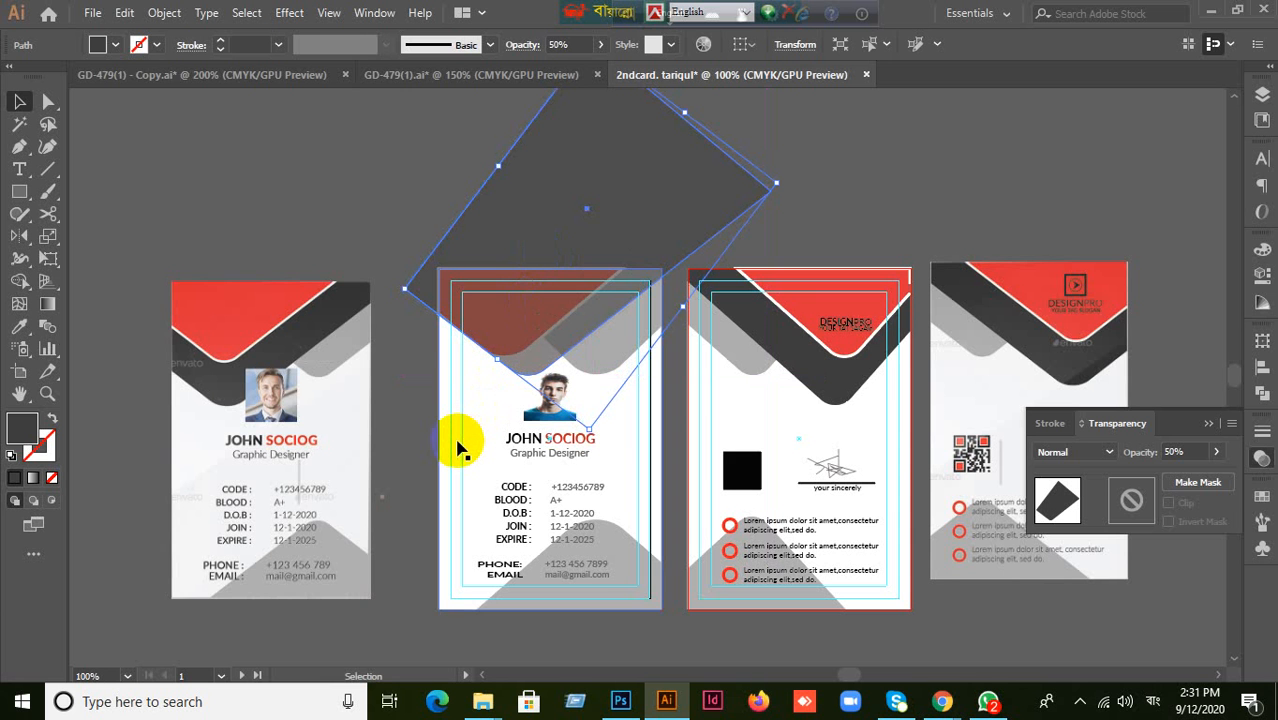
Move the dark shape onto the reference front card and select both for trimming with the Shape Builder tool.
drag(502, 329, 236, 364)
click(143, 451)
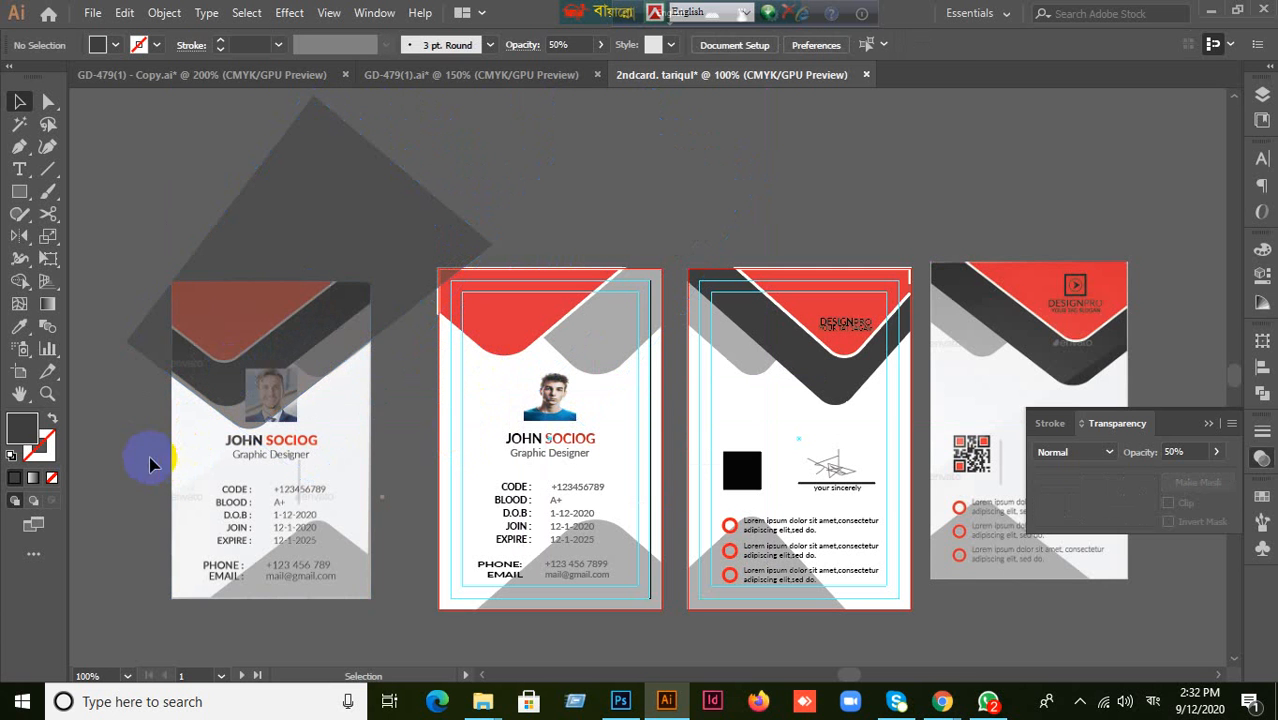
click(277, 343)
drag(24, 288, 95, 281)
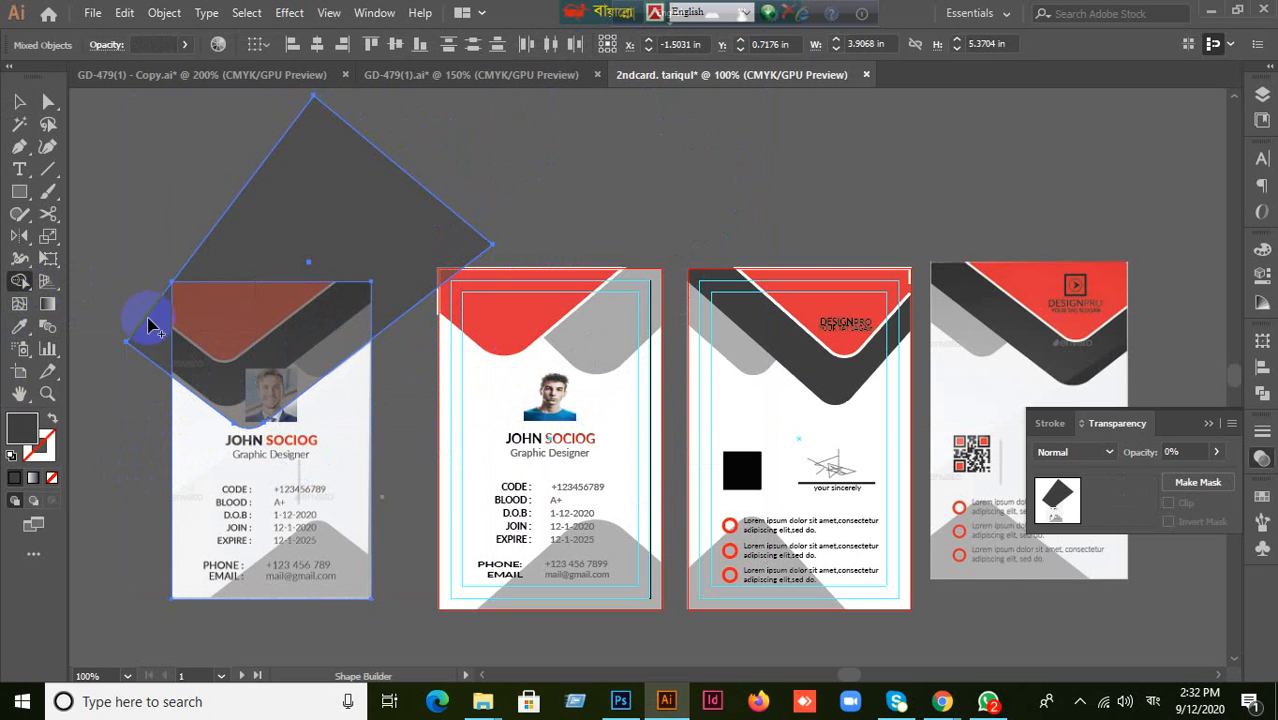
click(22, 103)
drag(100, 275, 264, 408)
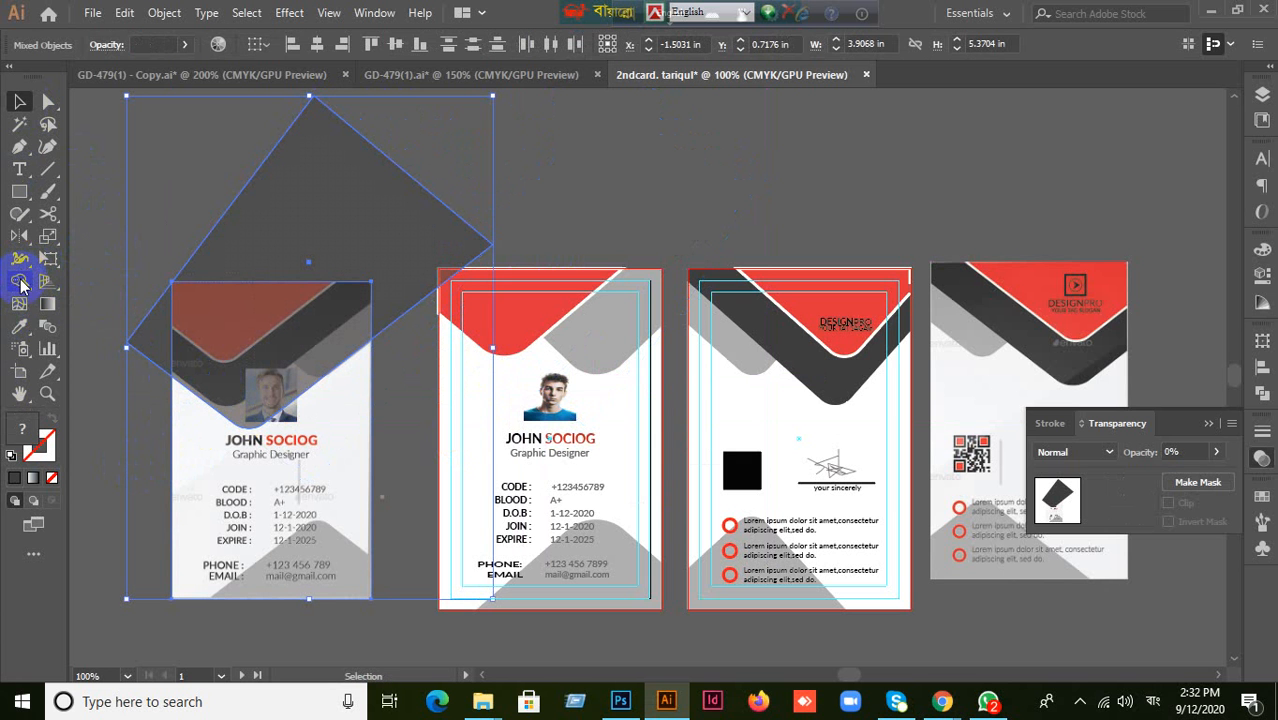
drag(22, 285, 85, 280)
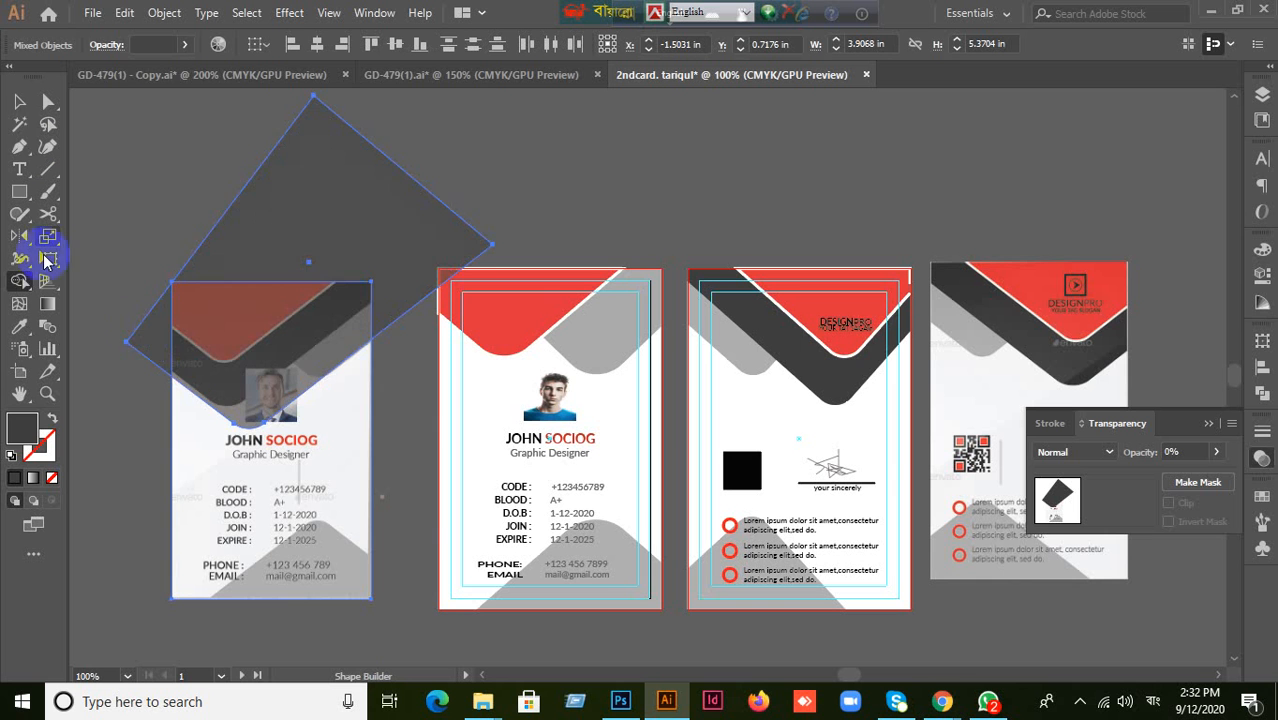
click(20, 103)
drag(322, 222, 573, 200)
click(330, 355)
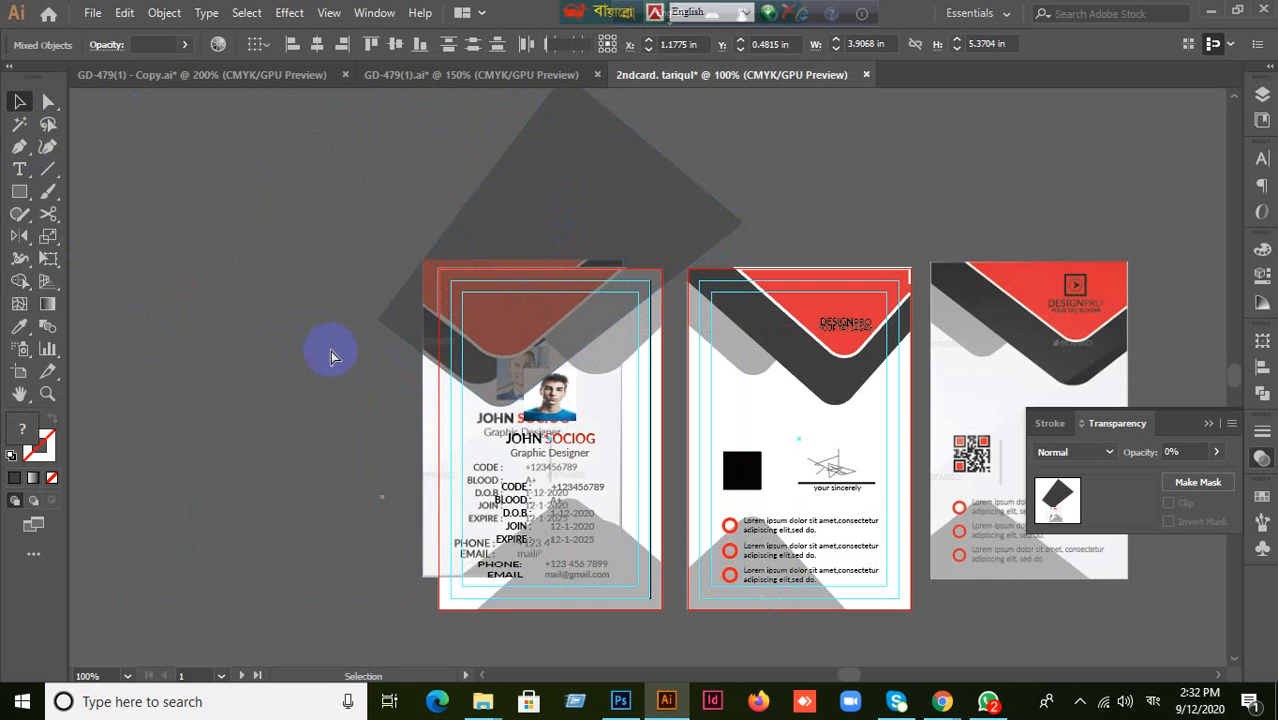
key(ctrl+z)
click(650, 177)
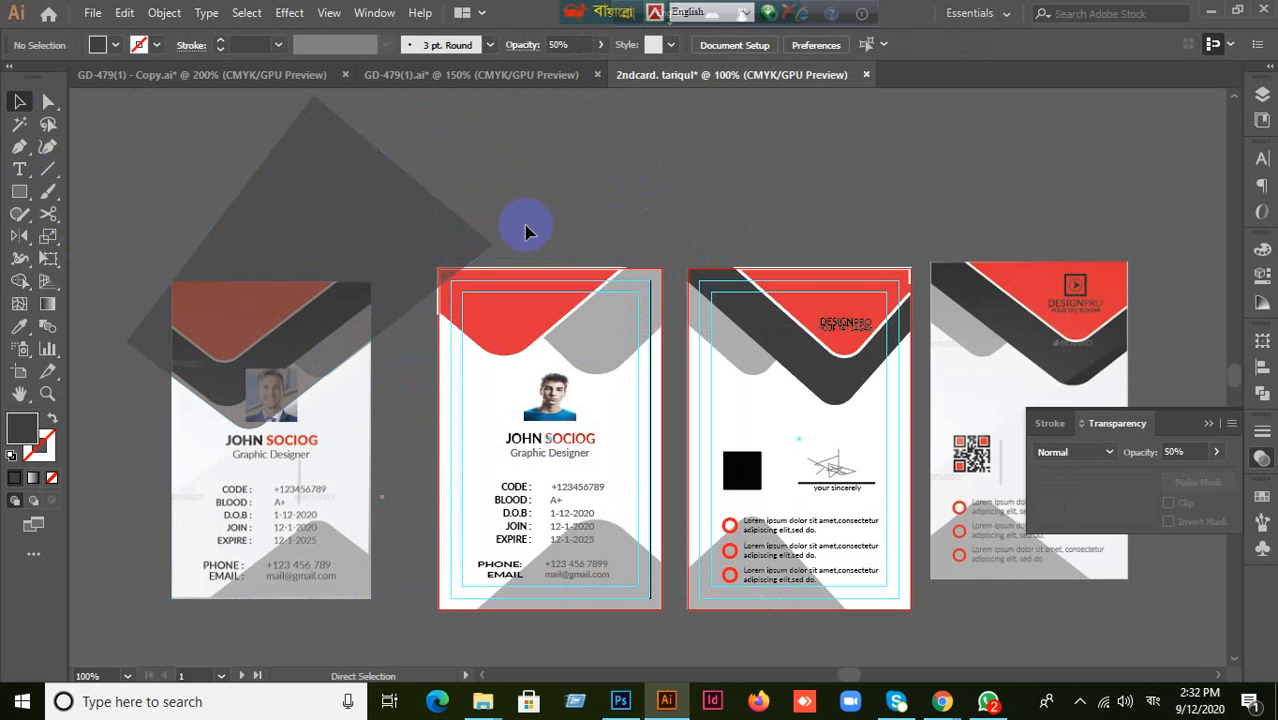
Place the dark shape over the student's front card header and select it with the card artwork for Shape Builder.
drag(399, 234, 618, 244)
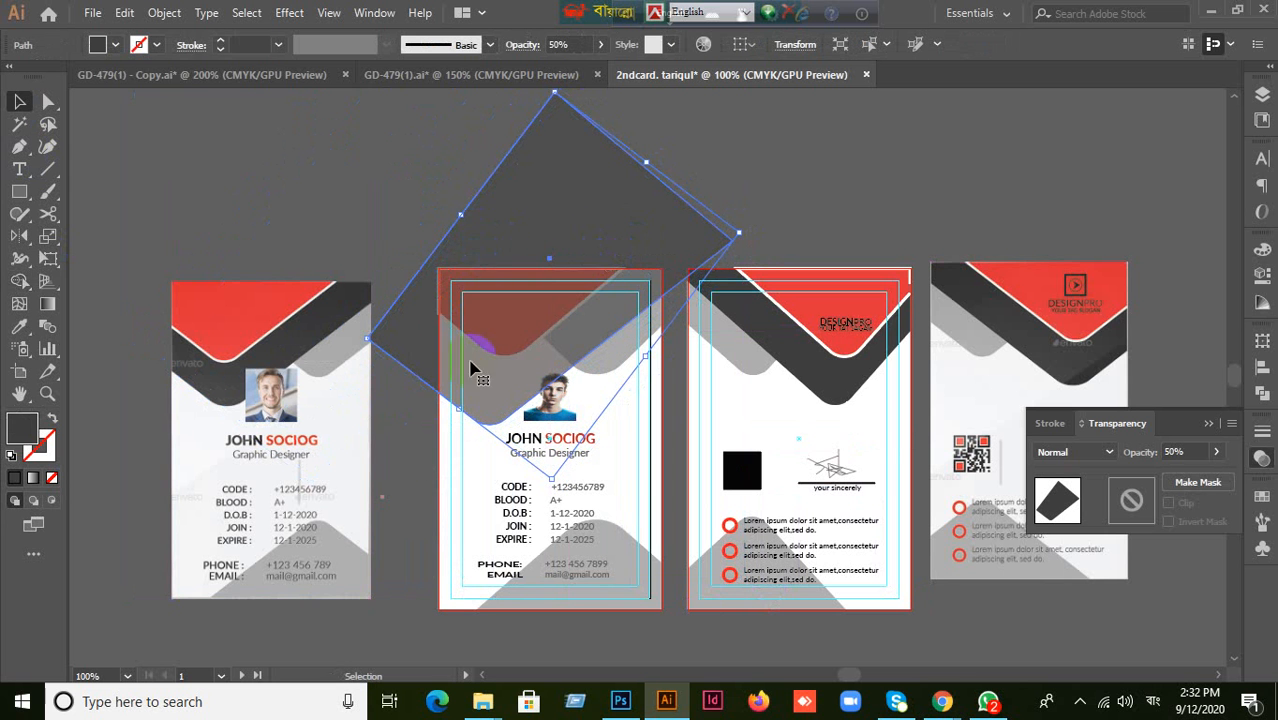
click(418, 434)
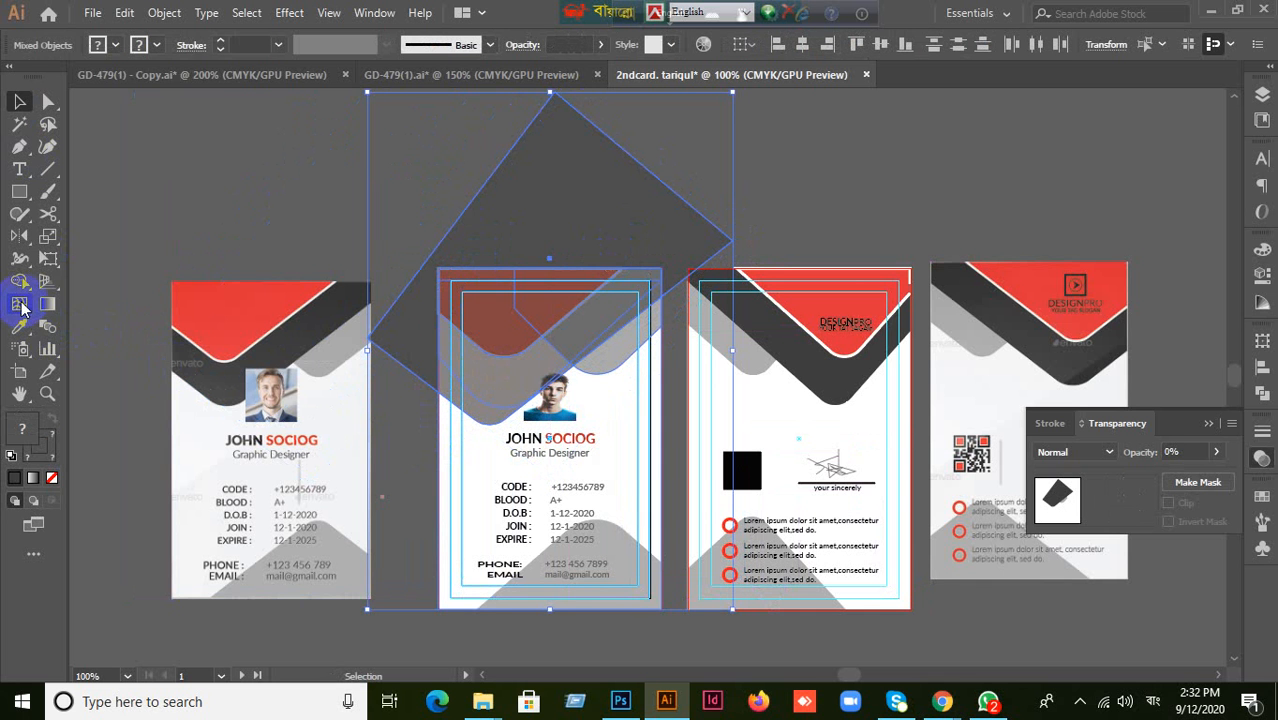
drag(20, 281, 70, 276)
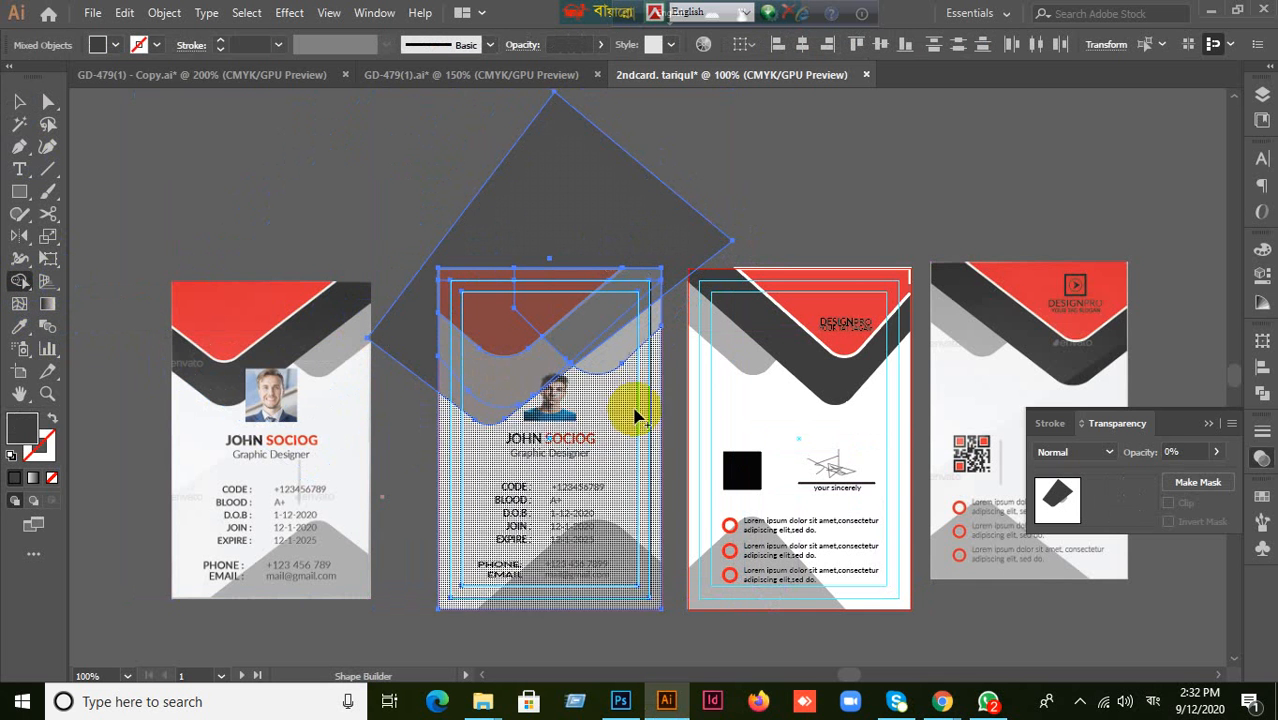
Switch to the Google Meet call in Chrome to check the participants, and return to Illustrator.
mouse_move(942, 700)
click(835, 645)
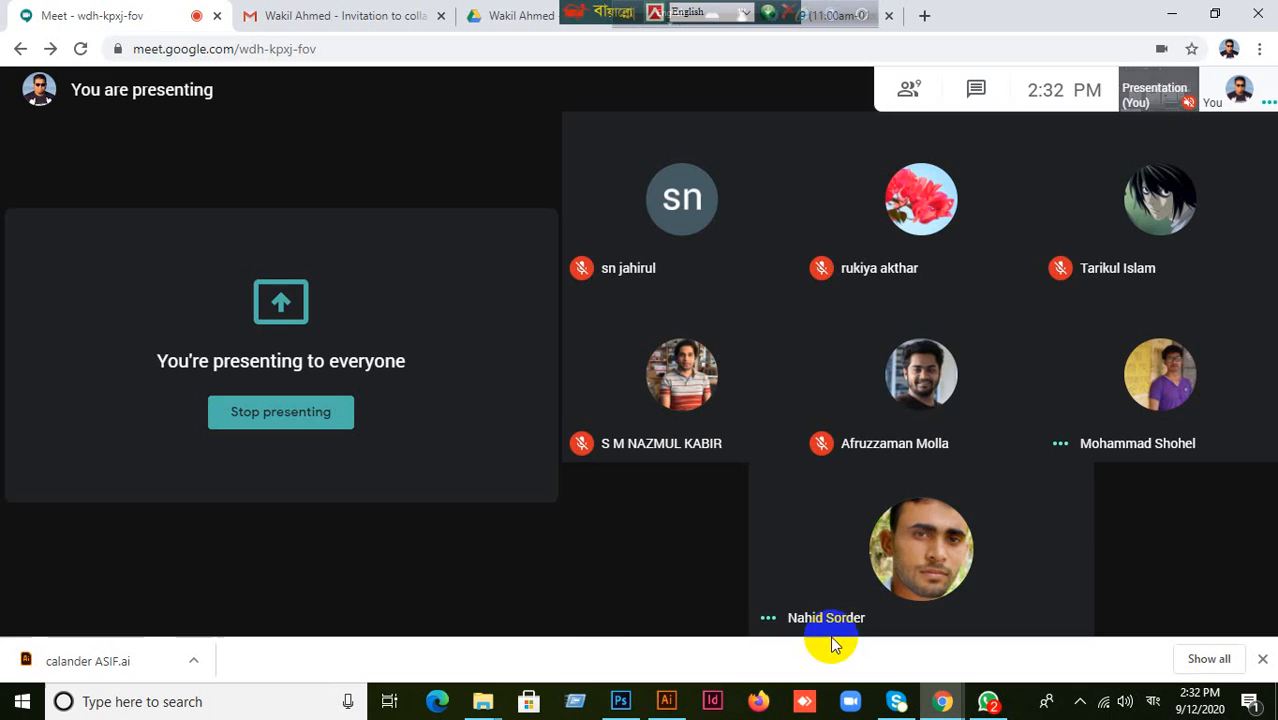
mouse_move(674, 557)
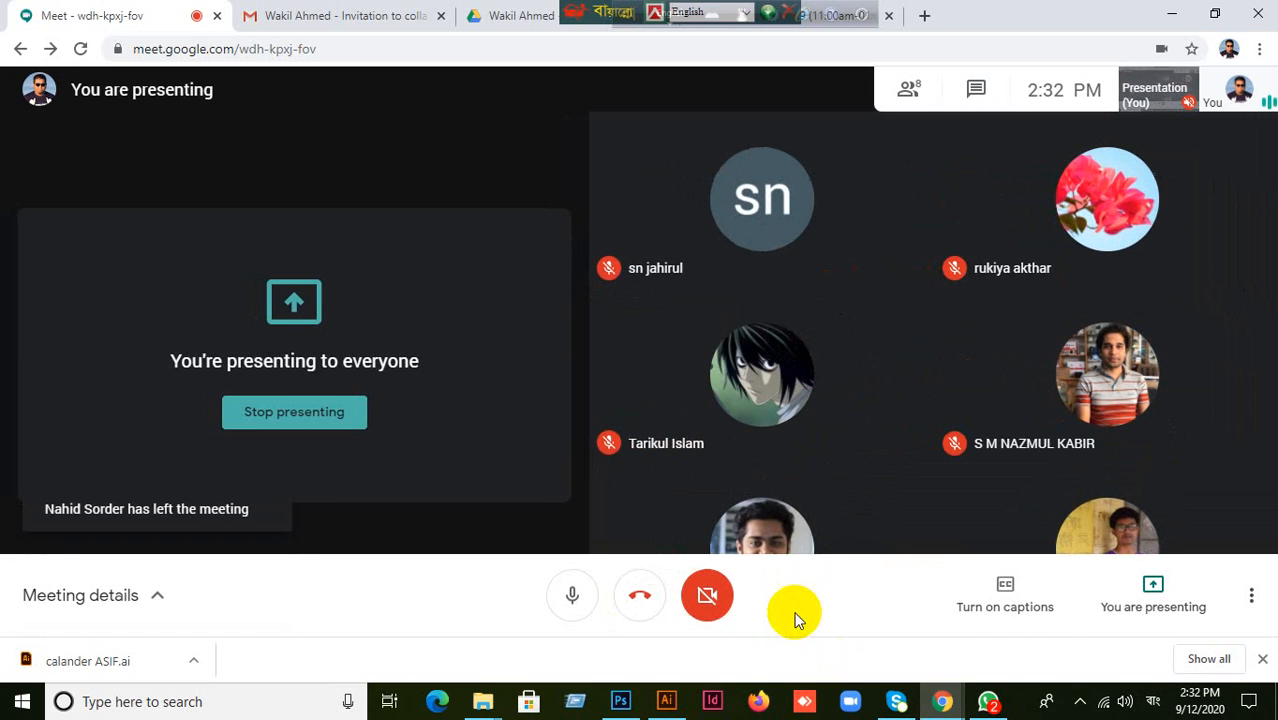
click(666, 701)
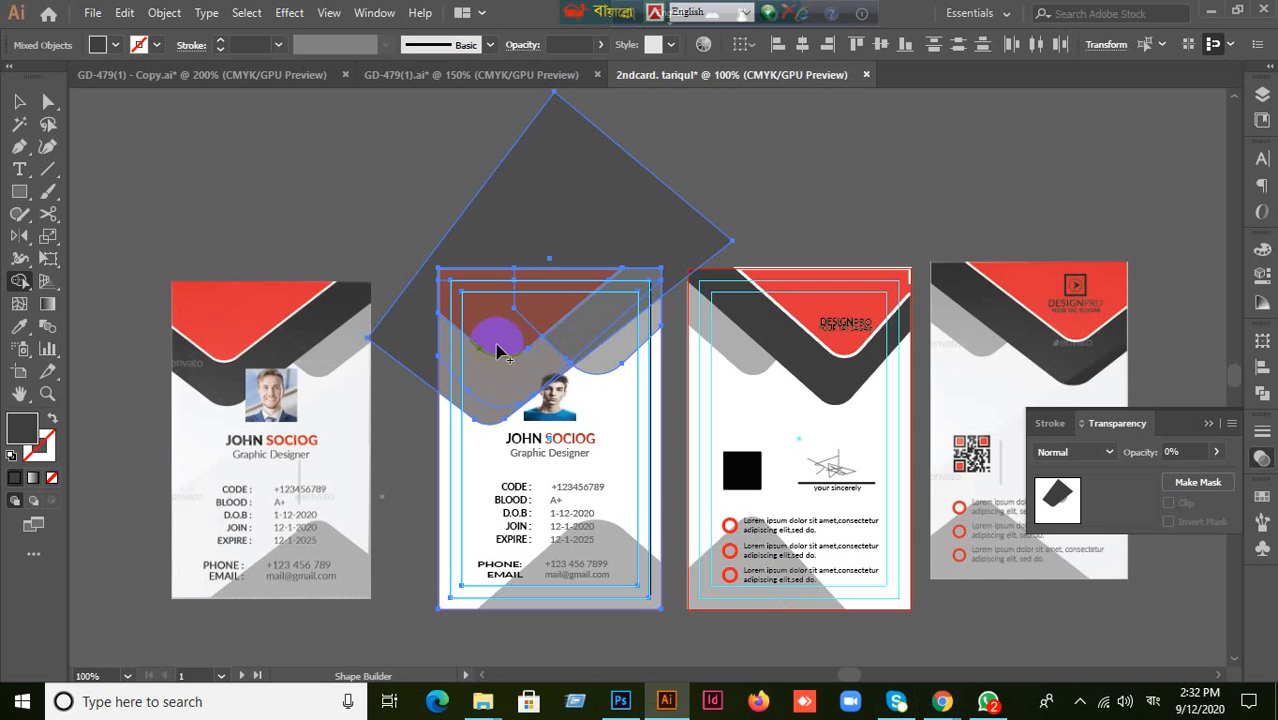
Remove the part of the dark shape outside the student's front card with the Shape Builder tool.
alt+click(420, 358)
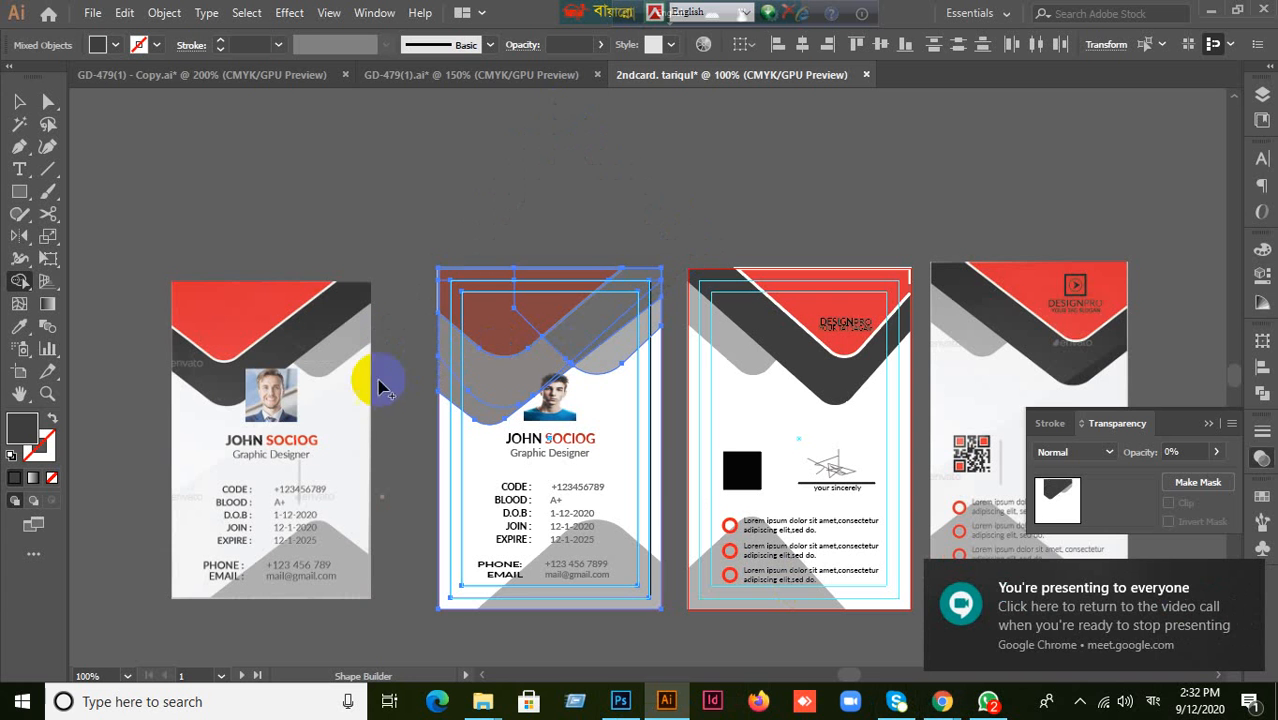
click(19, 101)
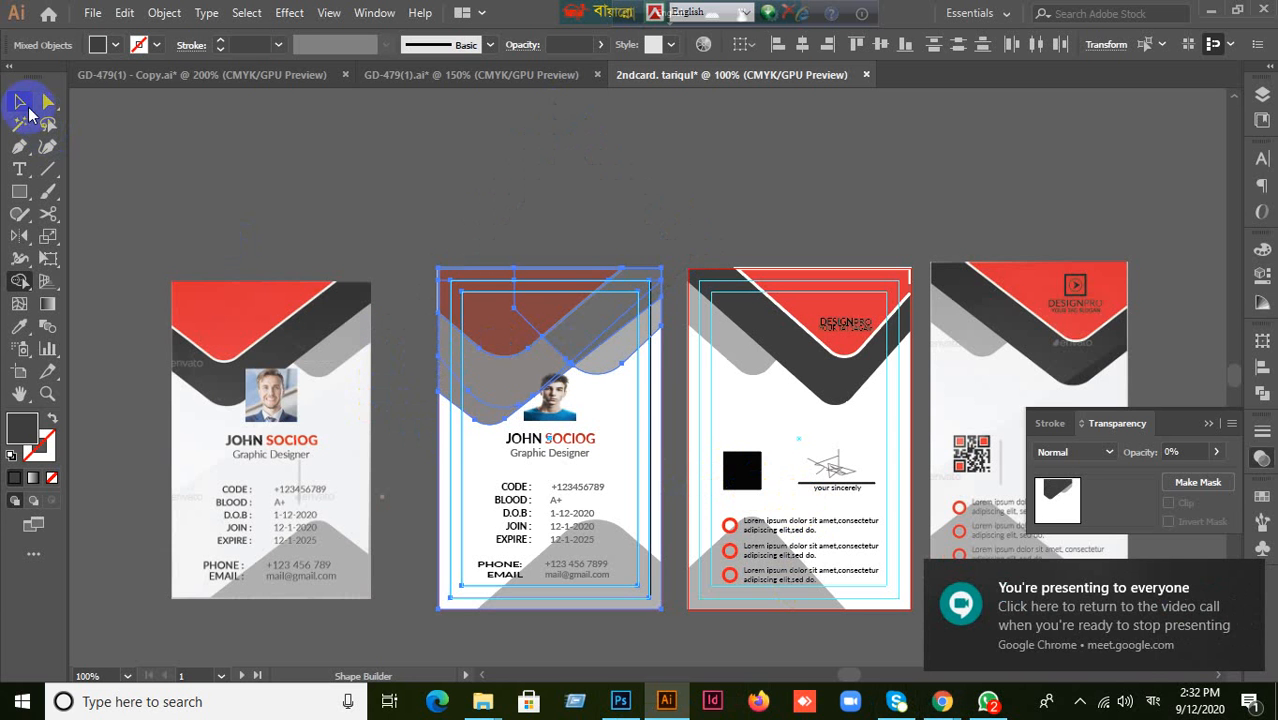
click(385, 171)
Set the trimmed dark header shape's opacity to 100%.
click(490, 322)
click(508, 374)
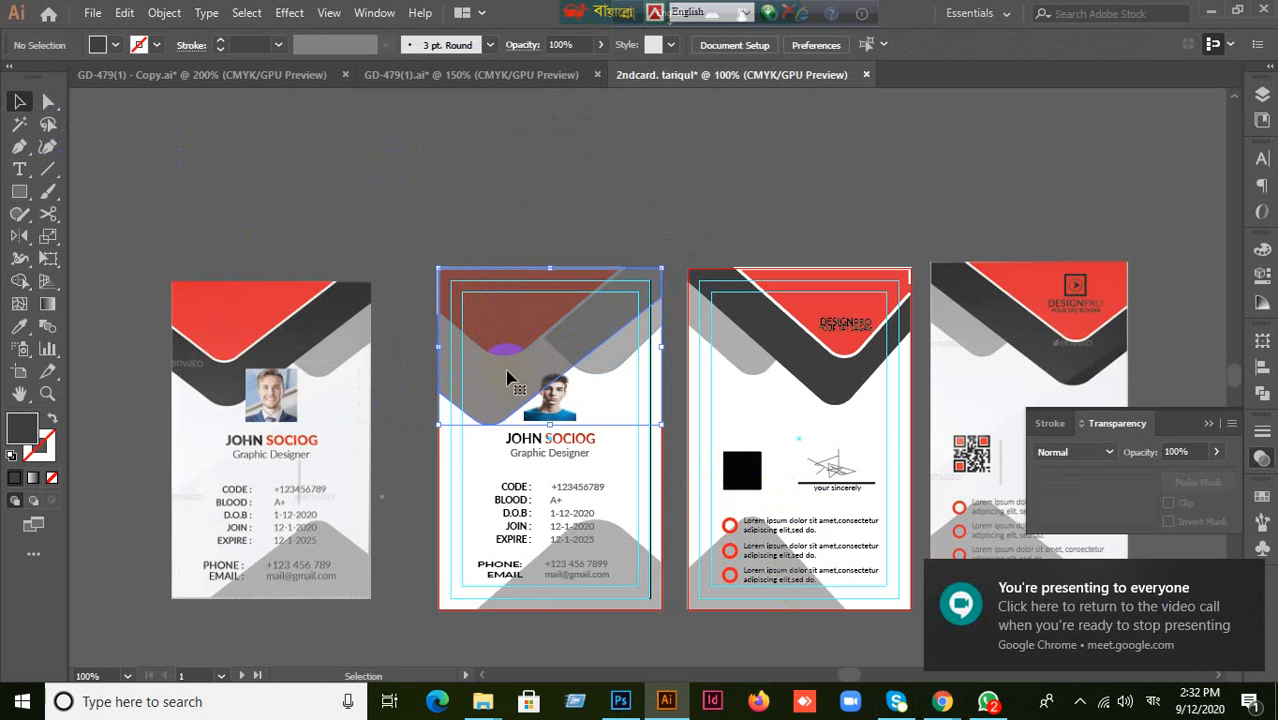
click(1178, 452)
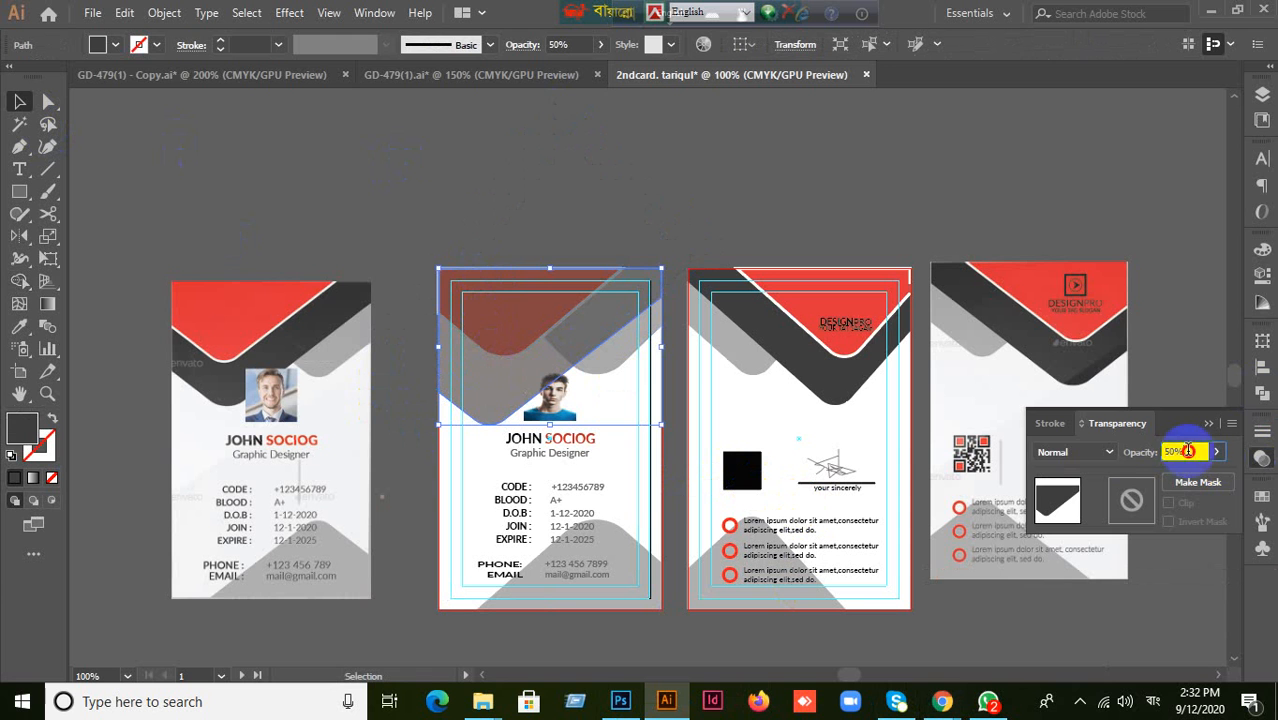
text(100)
key(Return)
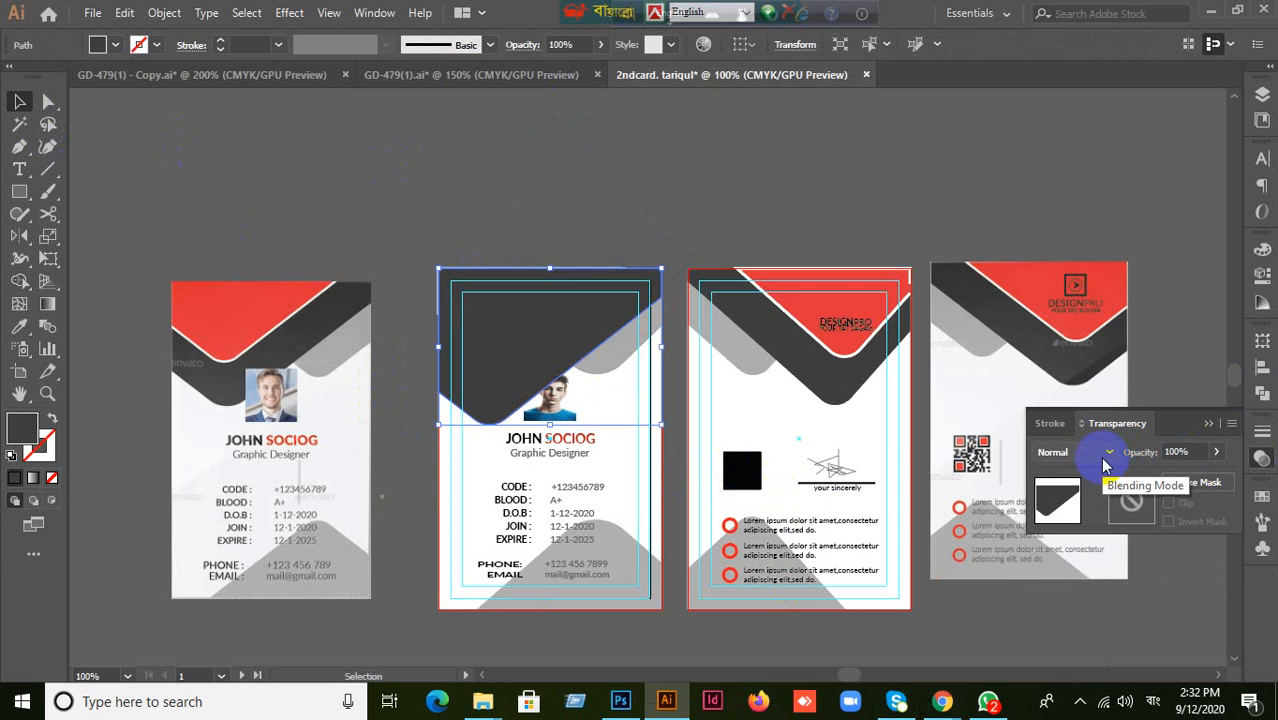
click(551, 214)
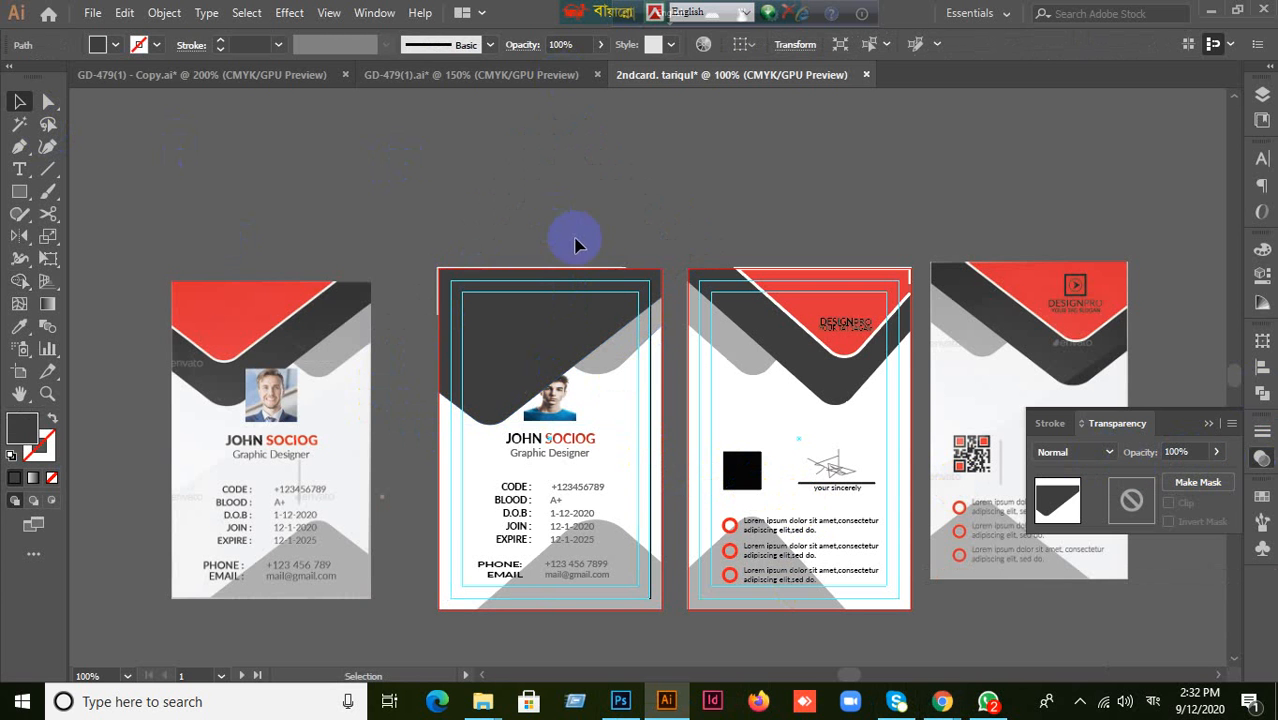
Move the trimmed dark shape off the student's front card to the empty canvas above the reference front card.
click(576, 322)
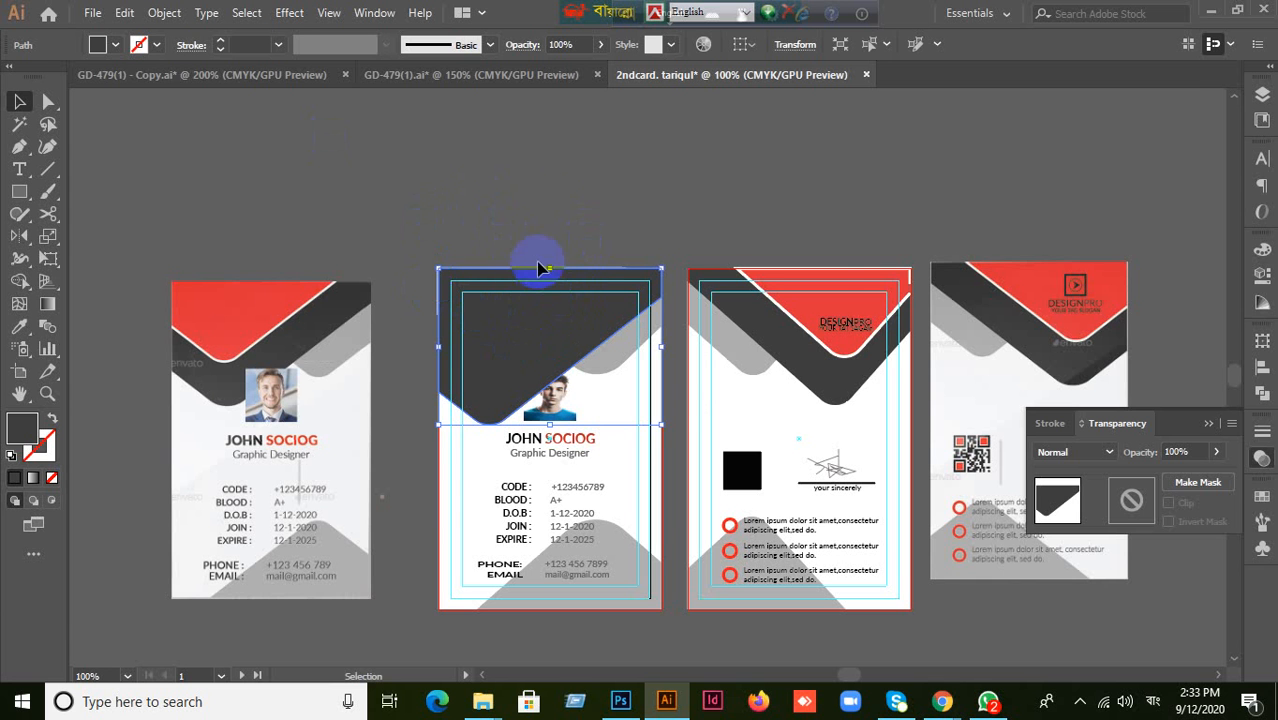
click(548, 203)
drag(574, 330, 774, 252)
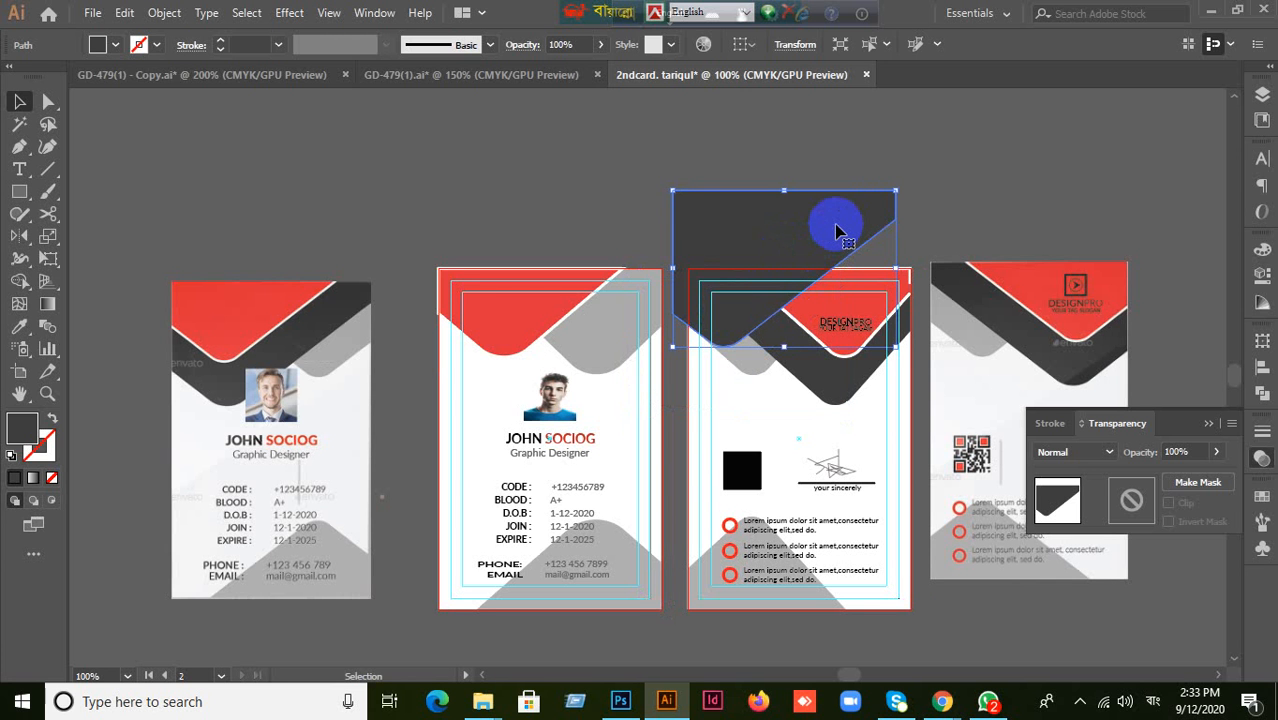
drag(838, 232, 620, 360)
click(559, 275)
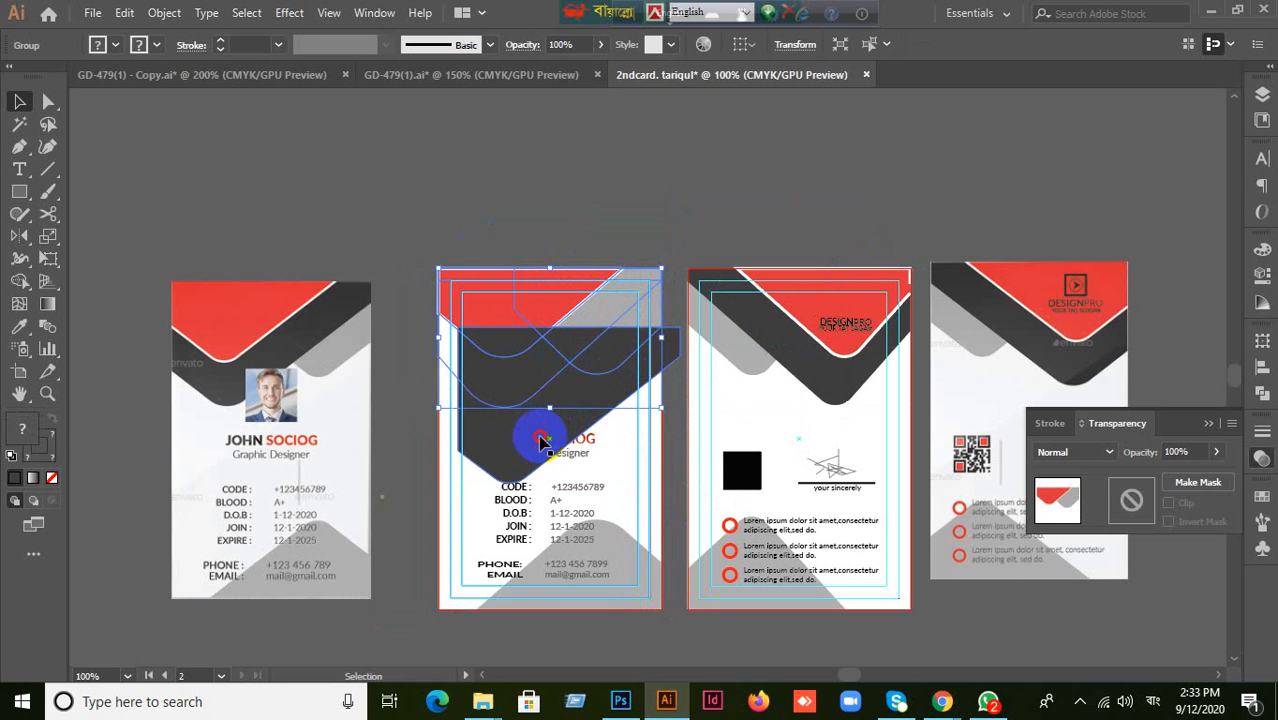
click(531, 434)
drag(531, 434, 318, 250)
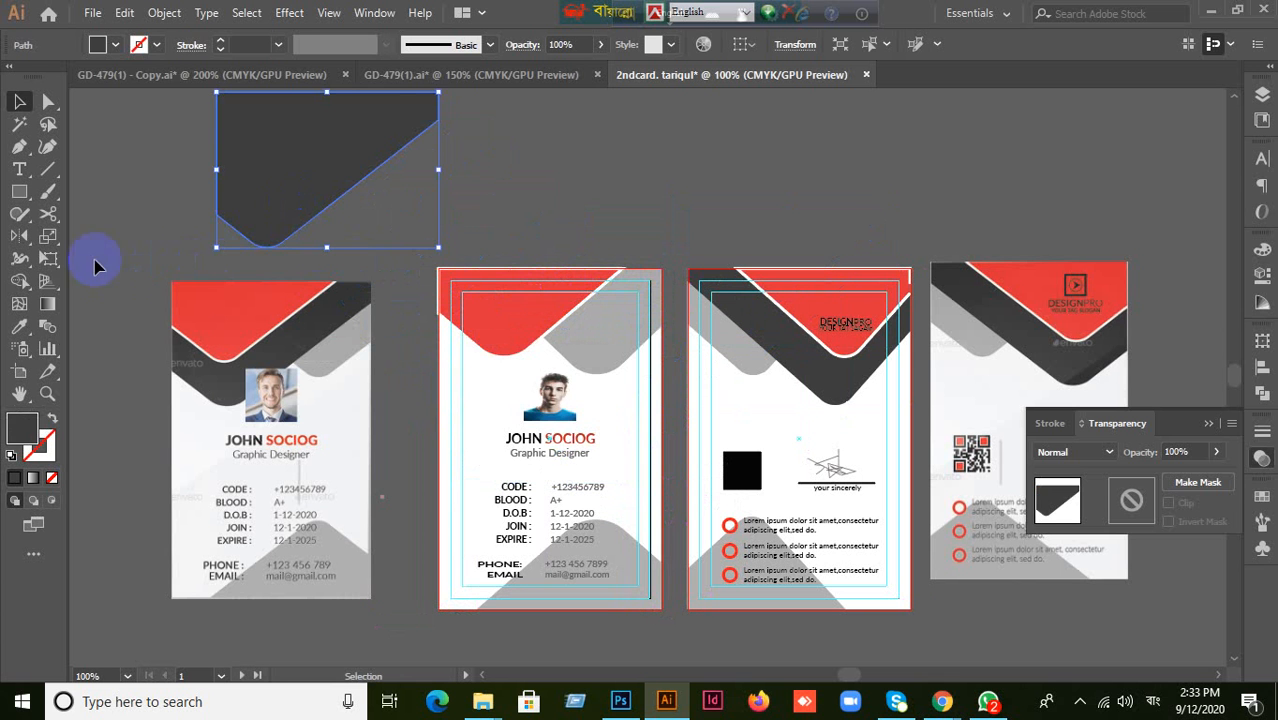
Recolor the trimmed shape with the red sampled from the reference card's header using the Eyedropper.
click(19, 326)
click(265, 310)
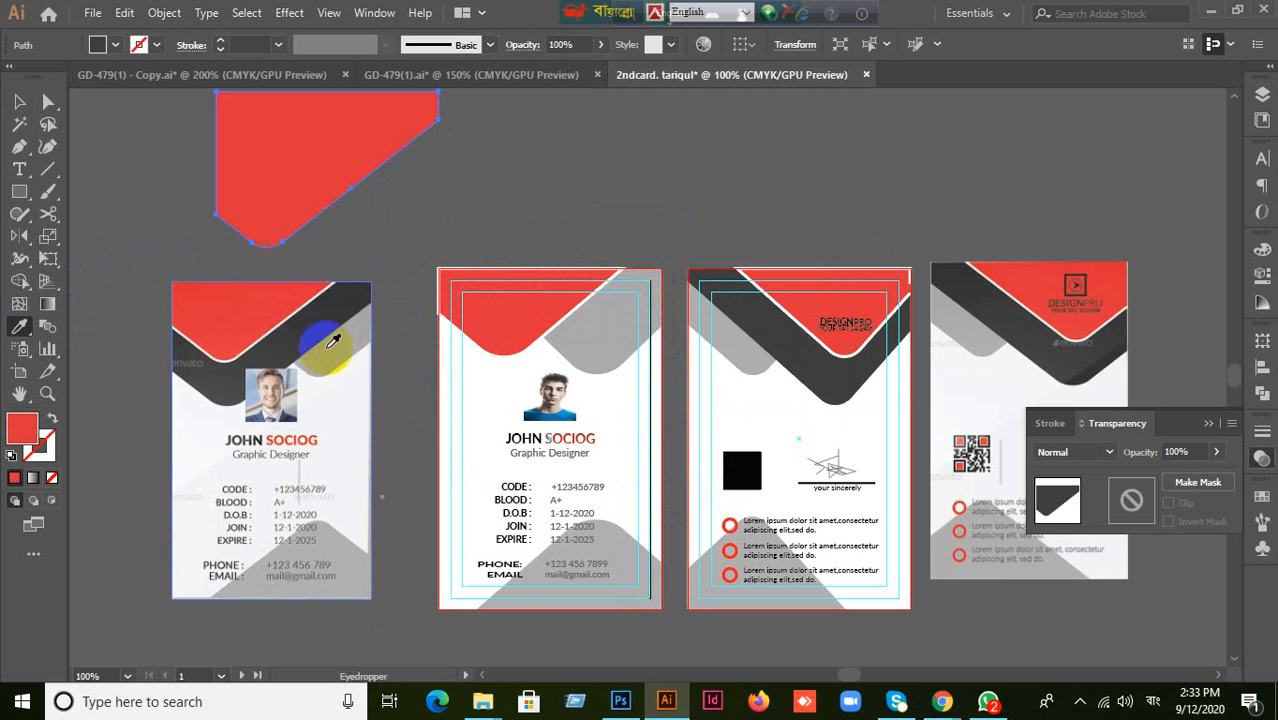
click(19, 101)
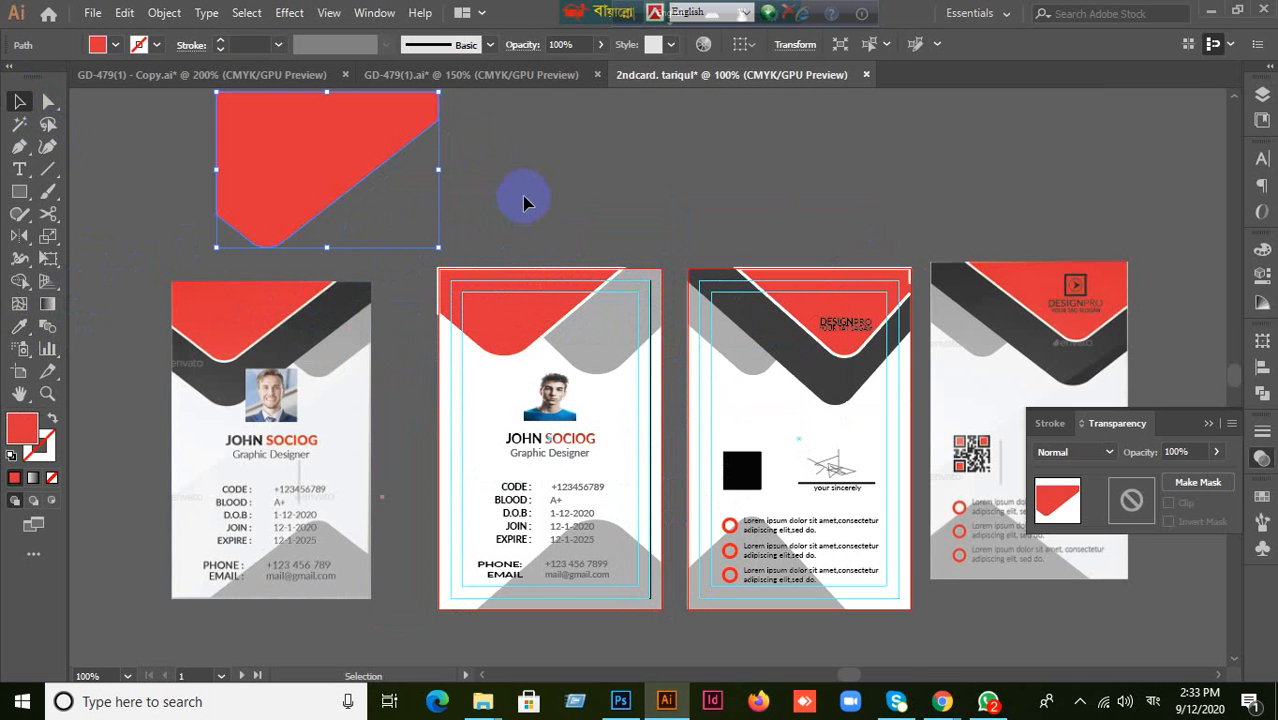
scroll(513, 260, up, 2)
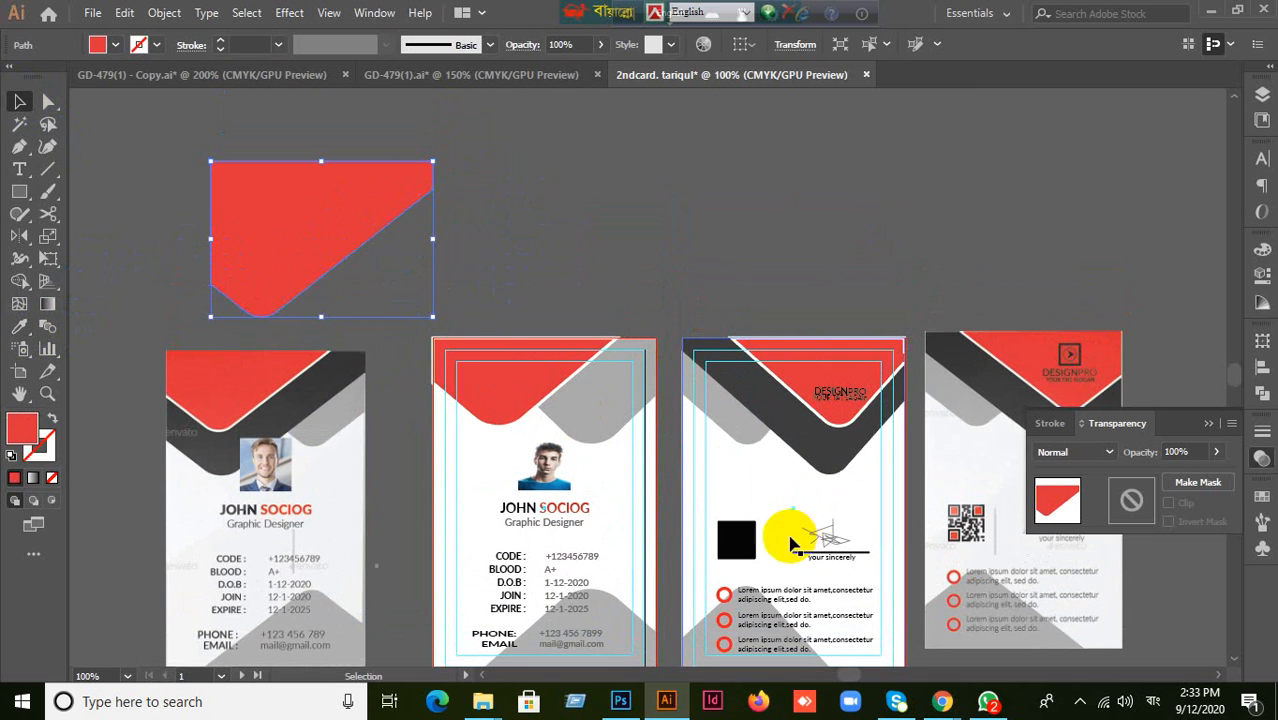
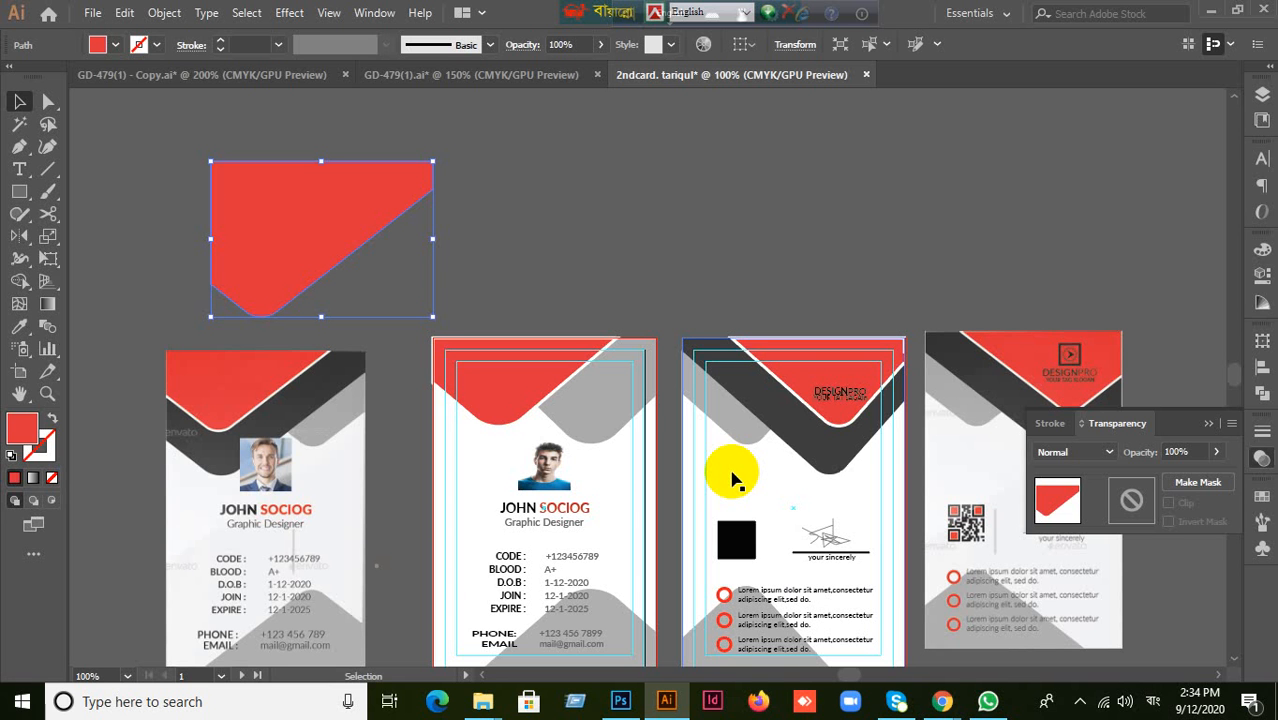
Duplicate the red shape slightly above the original so the two overlap, and select the upper copy.
click(684, 191)
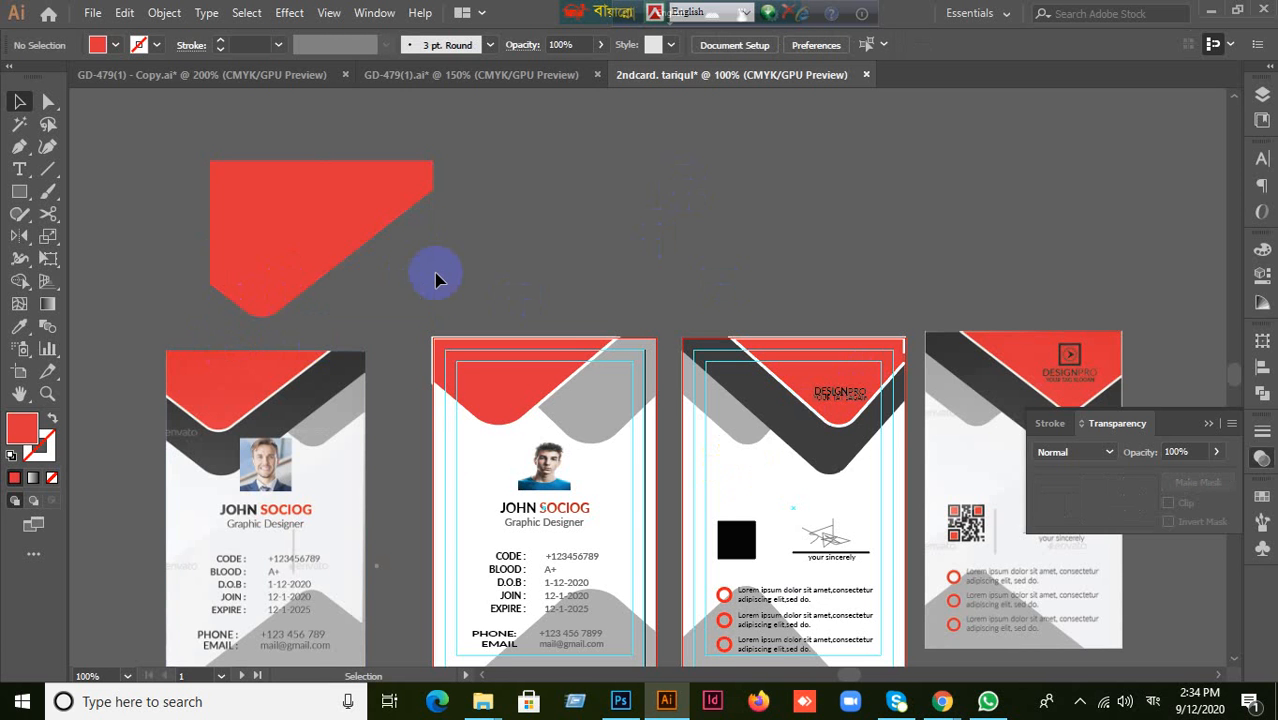
scroll(442, 274, up, 1)
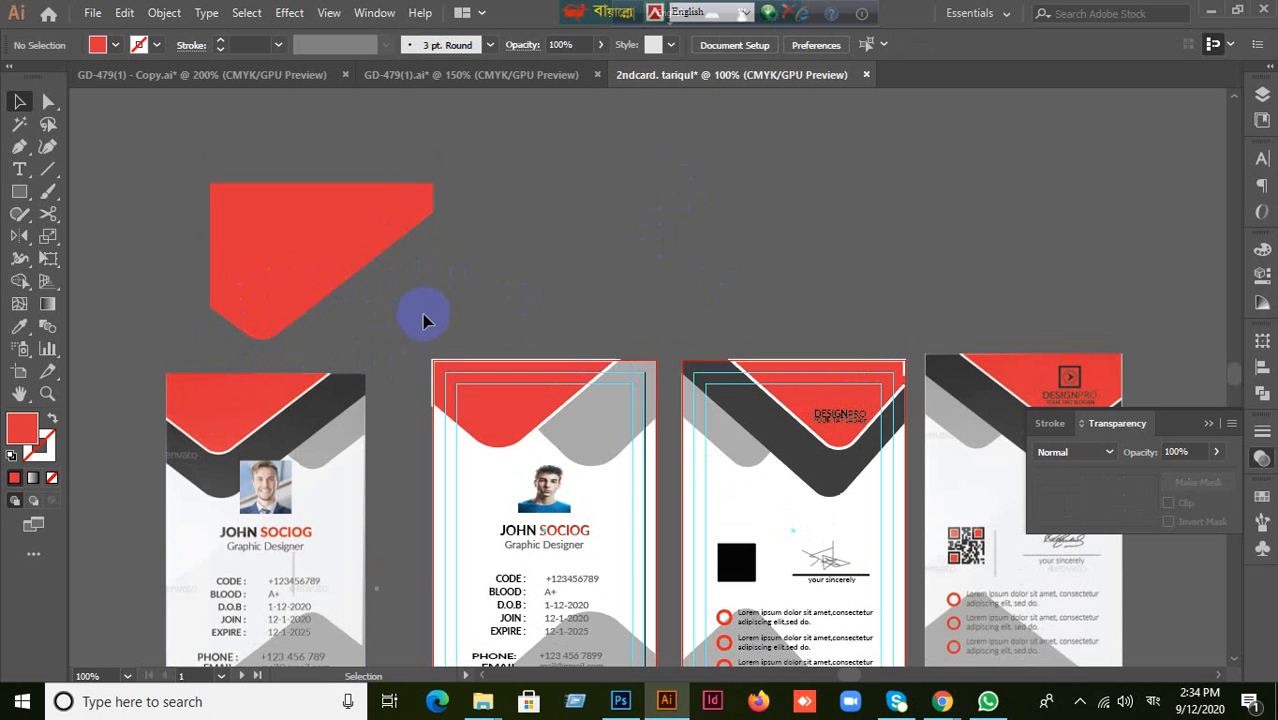
click(280, 272)
drag(283, 279, 277, 223)
click(514, 262)
click(306, 226)
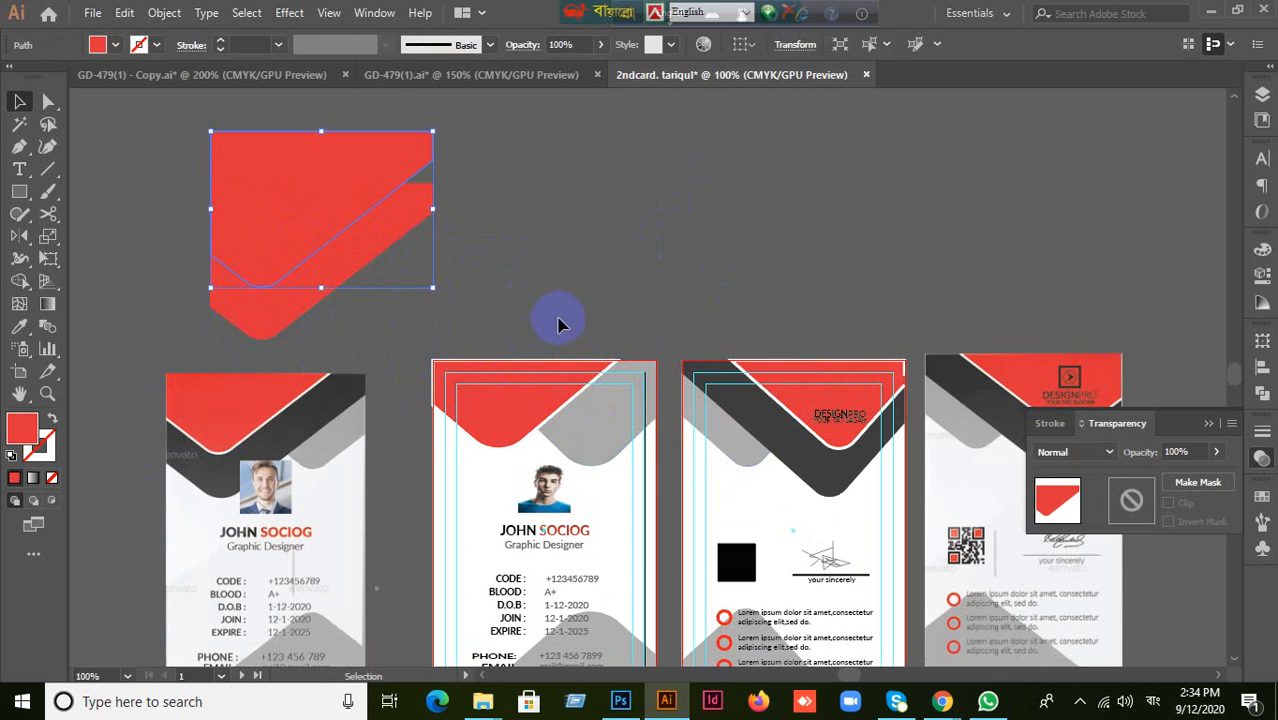
Give the upper red shape a 2 pt stroke.
click(1262, 430)
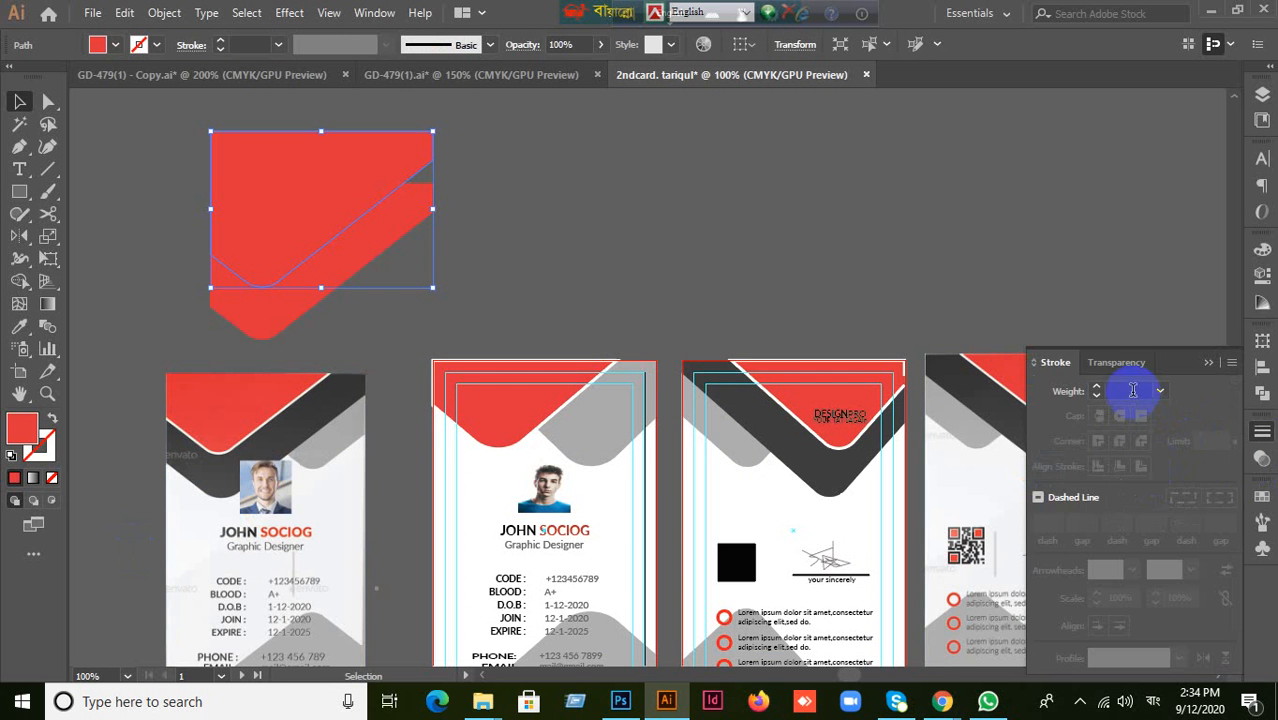
click(1133, 390)
text(0.5)
key(Return)
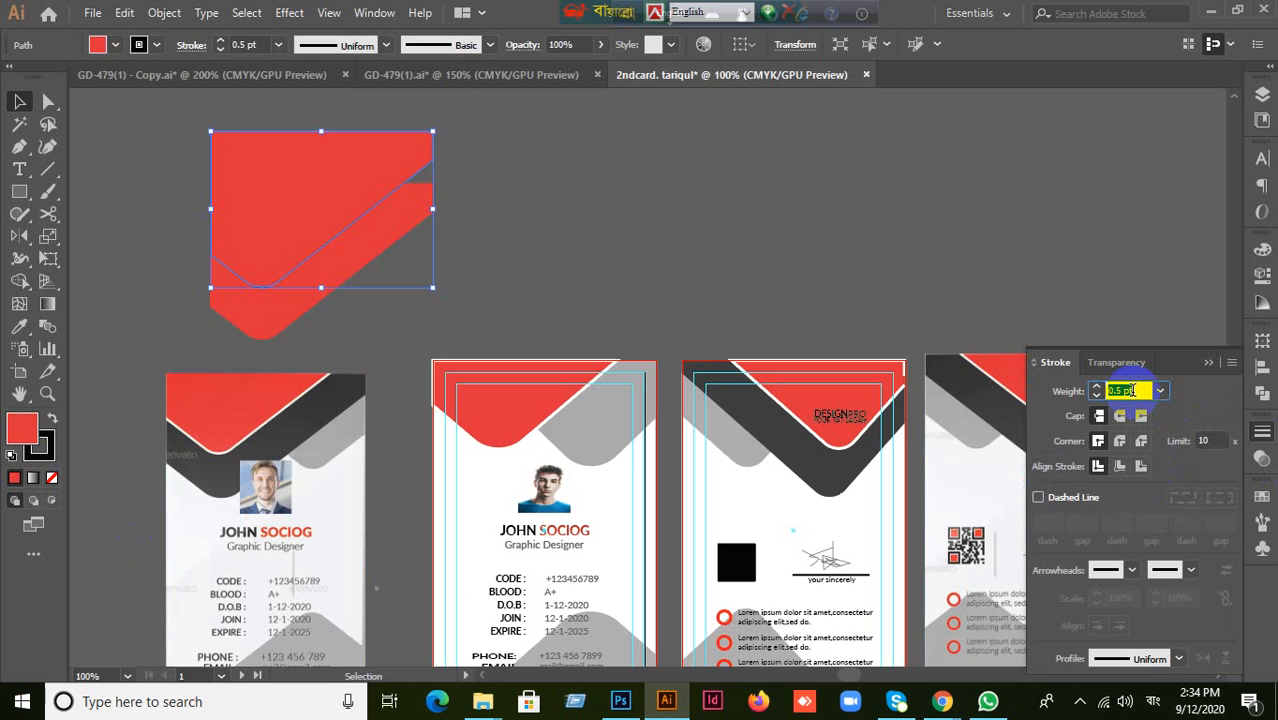
key(Up)
key(Up)
key(Up)
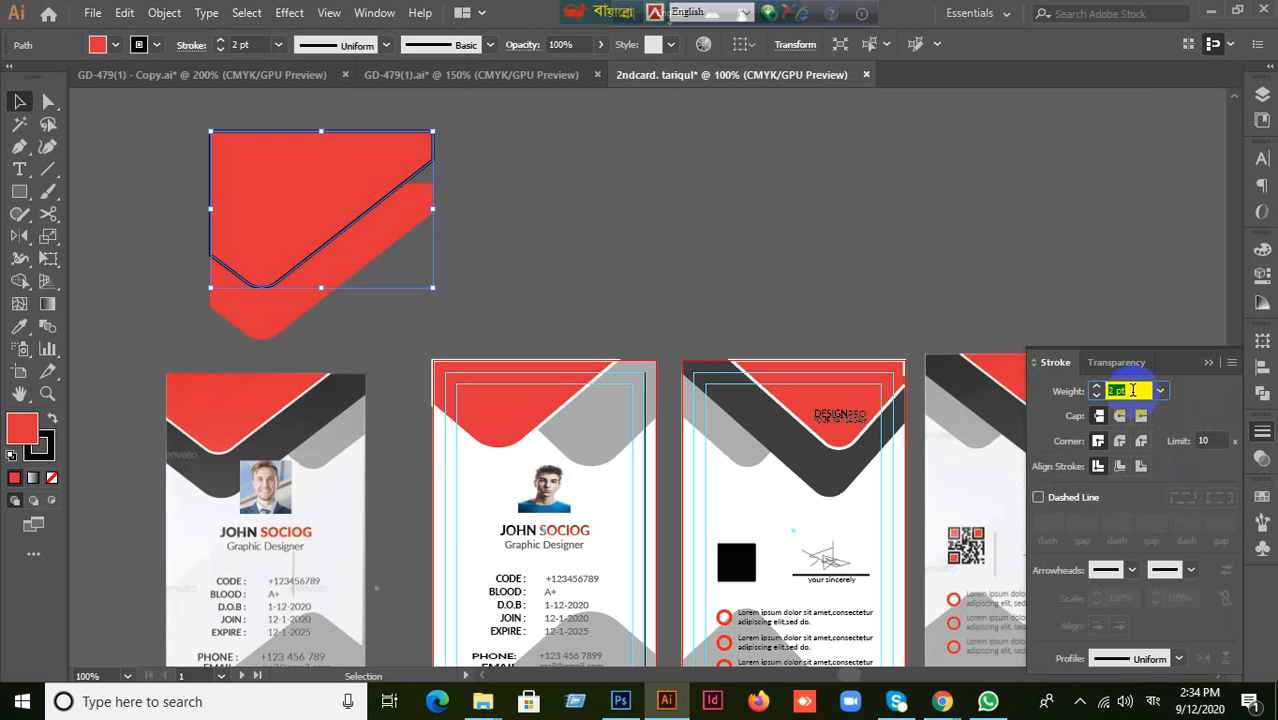
Change the upper red shape's stroke color to white.
click(43, 454)
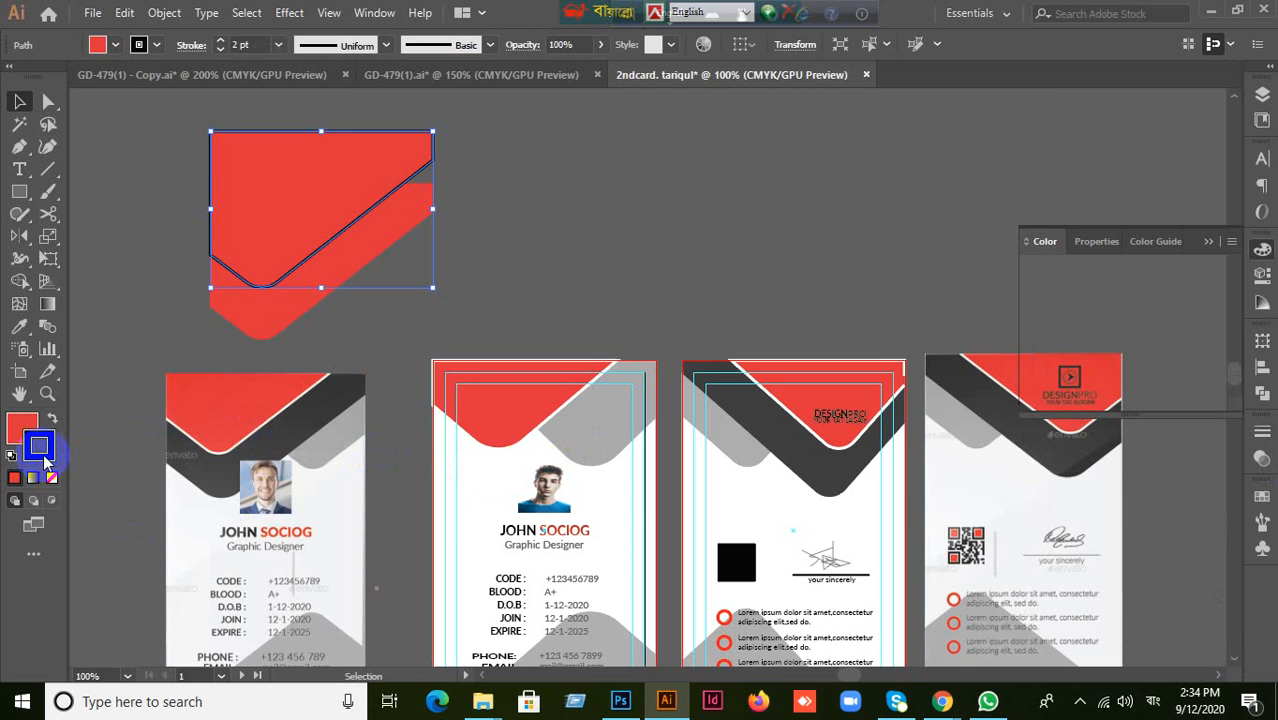
double_click(43, 454)
click(721, 288)
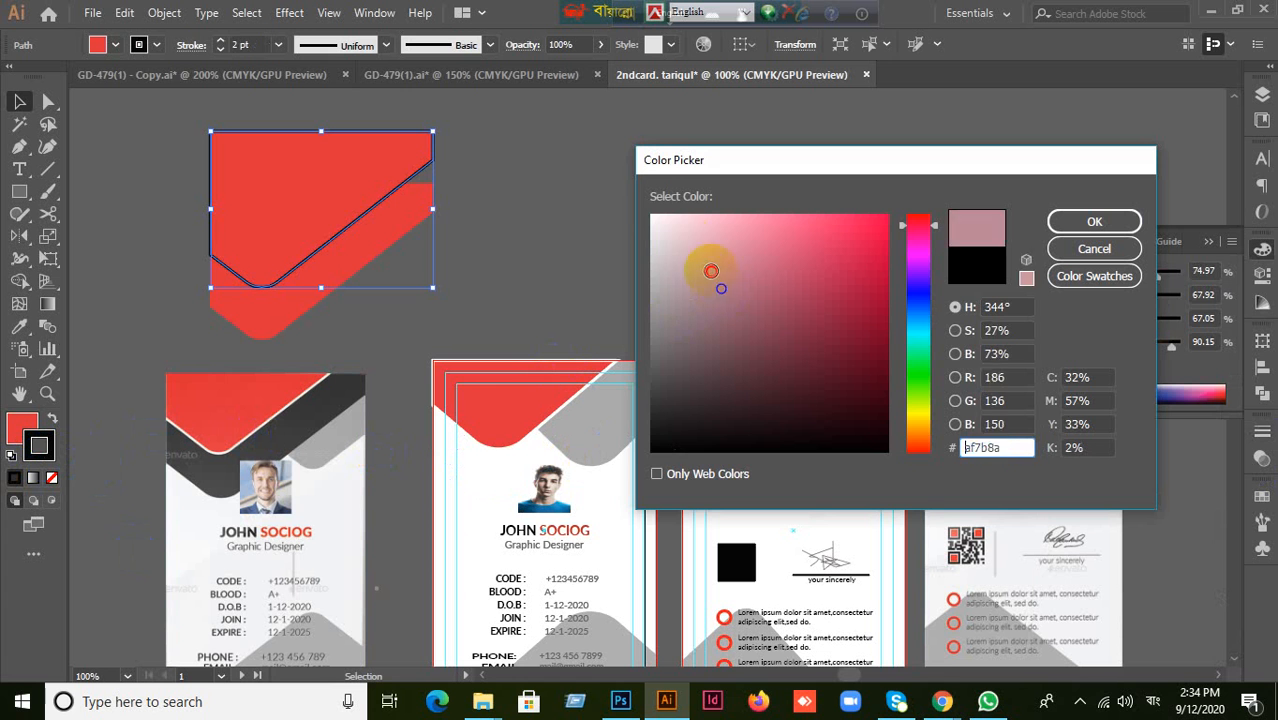
drag(711, 271, 651, 215)
click(1094, 221)
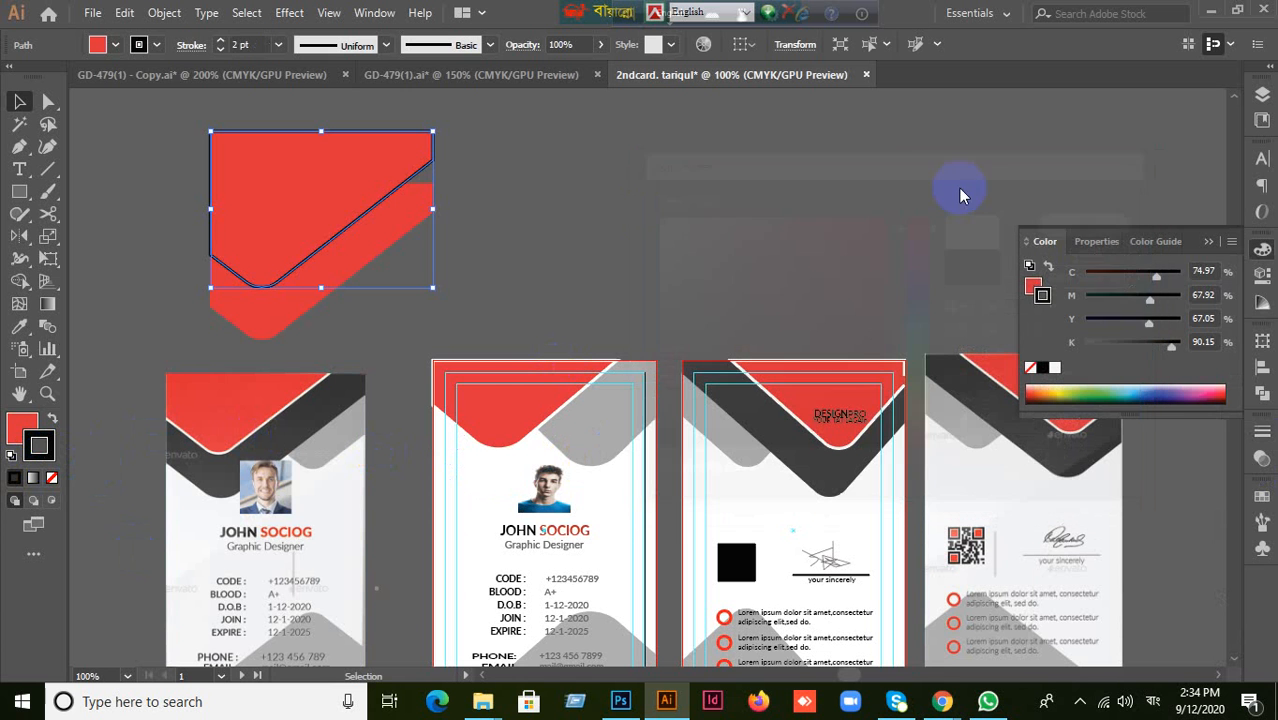
Expand the fill and stroke of the upper red shape.
click(745, 252)
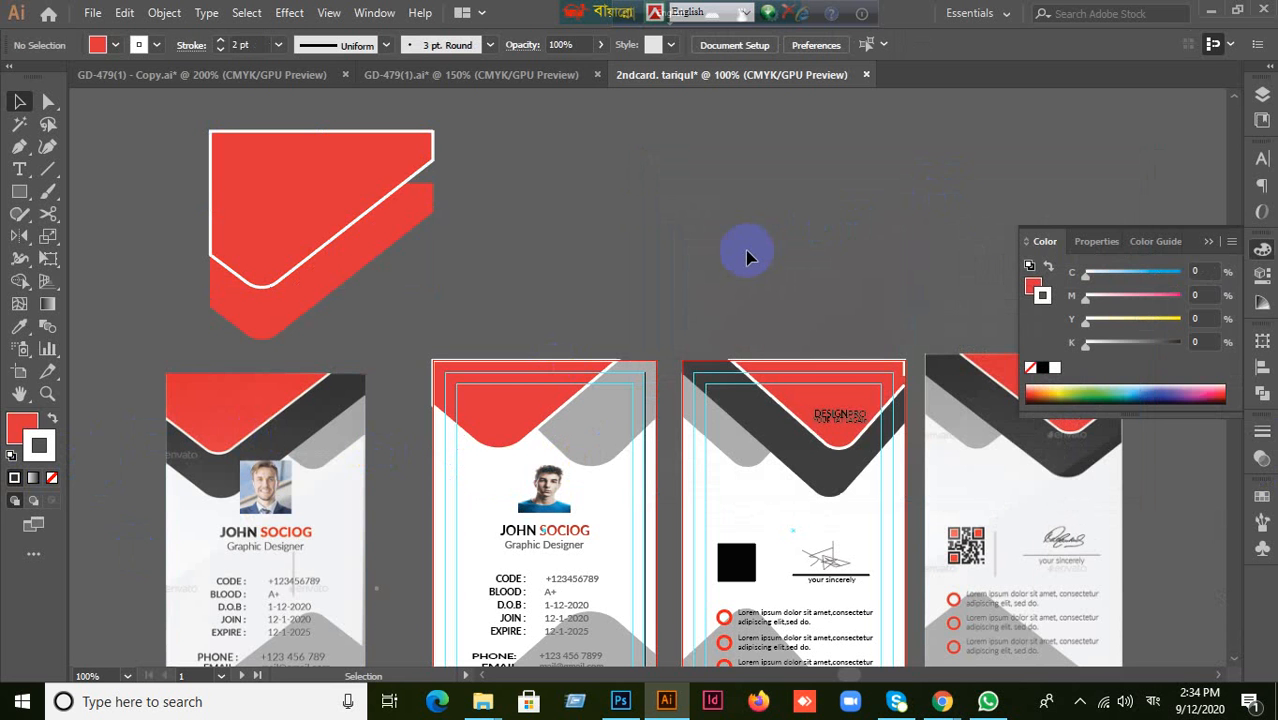
click(336, 187)
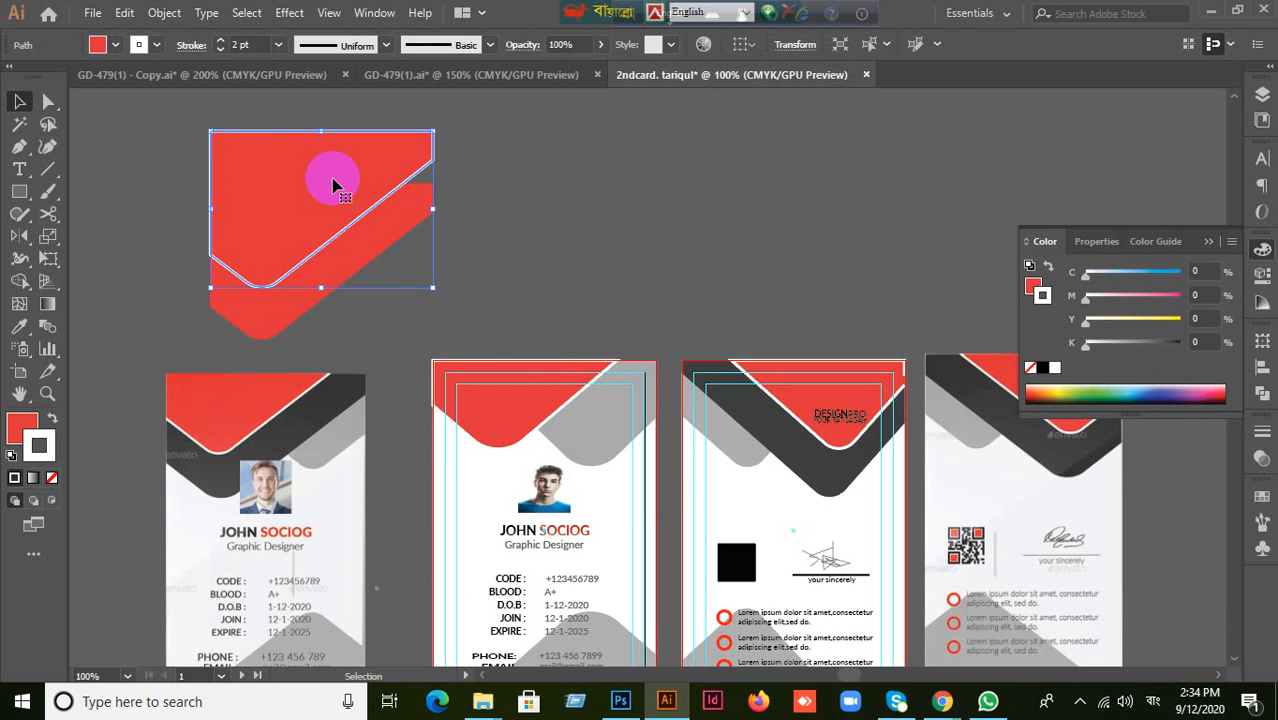
click(166, 16)
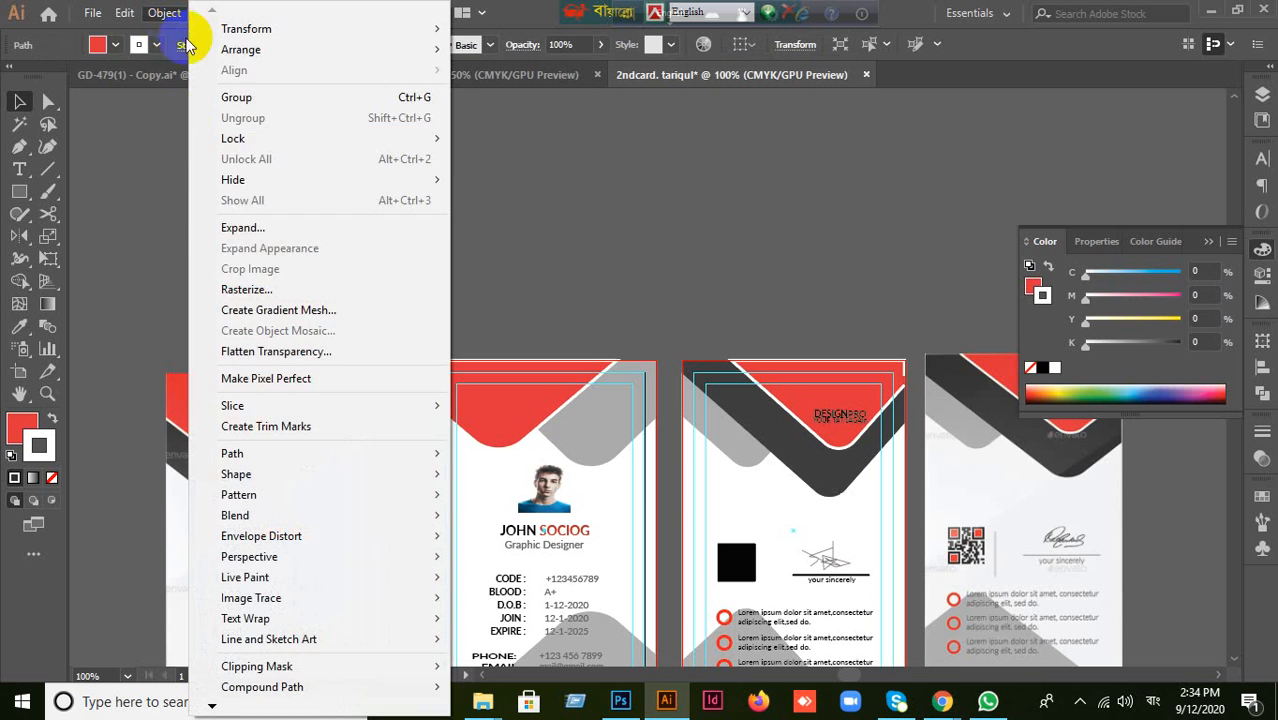
click(220, 230)
click(592, 454)
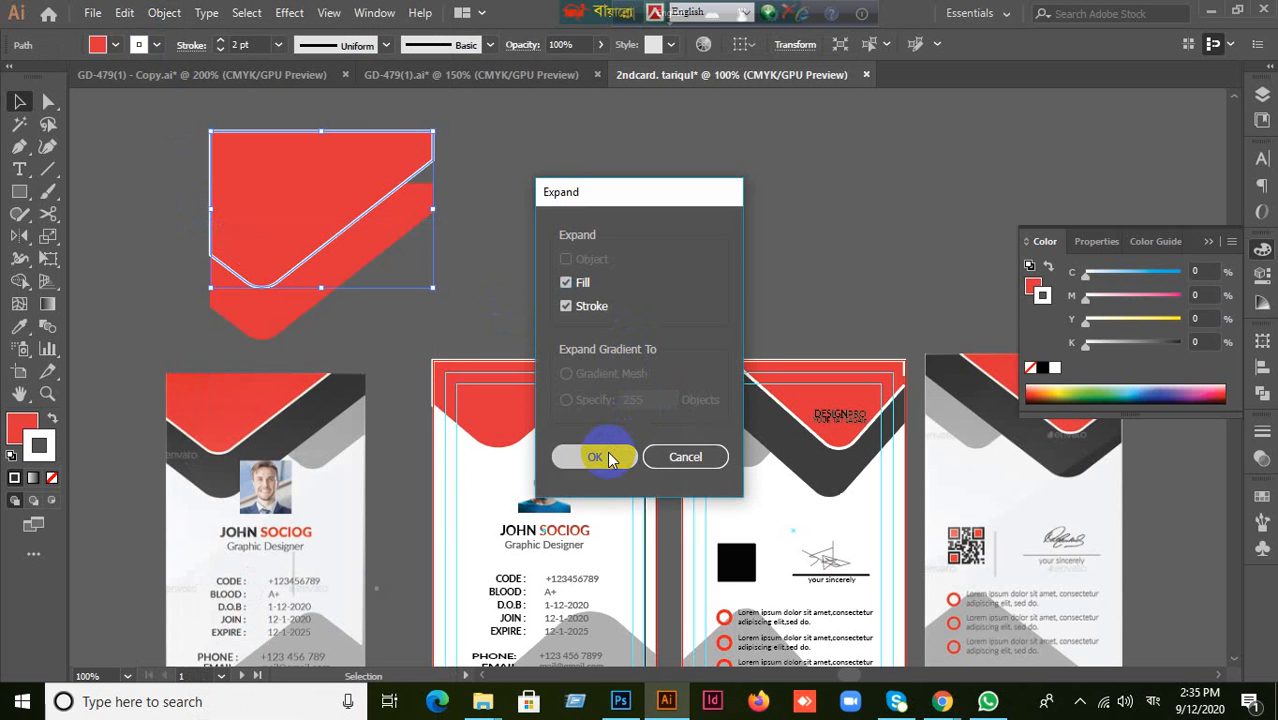
click(579, 300)
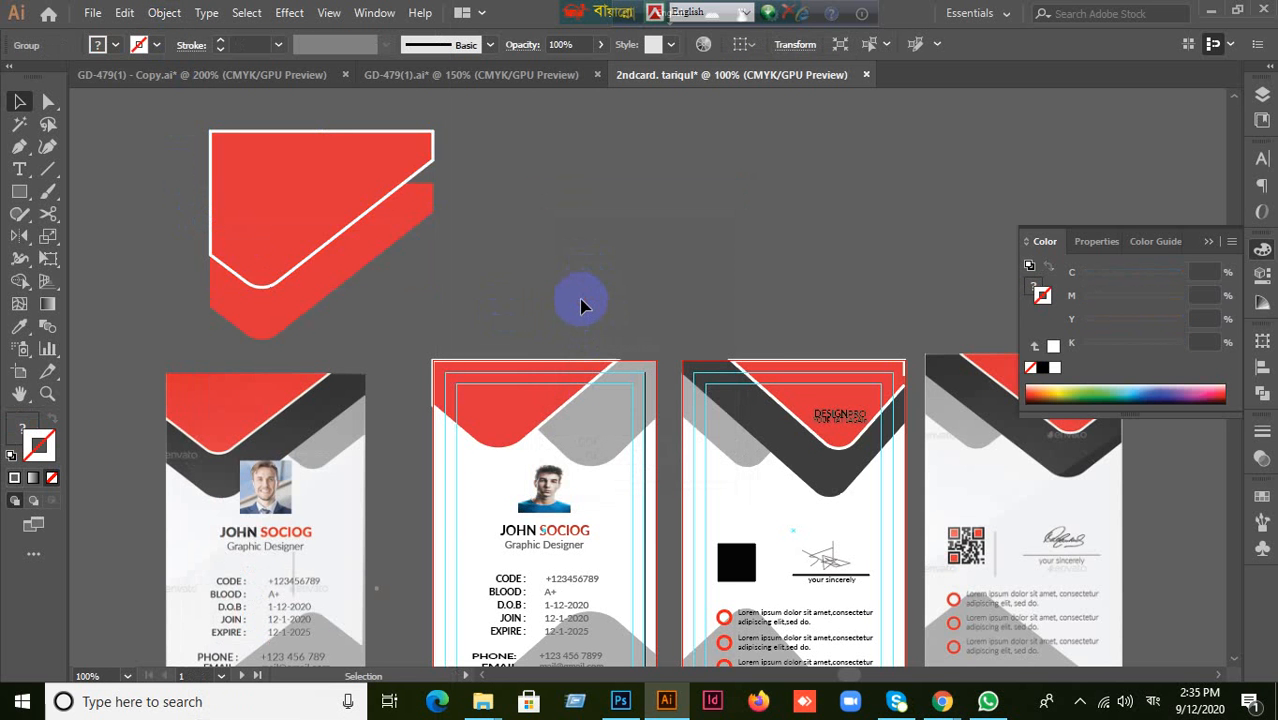
click(331, 225)
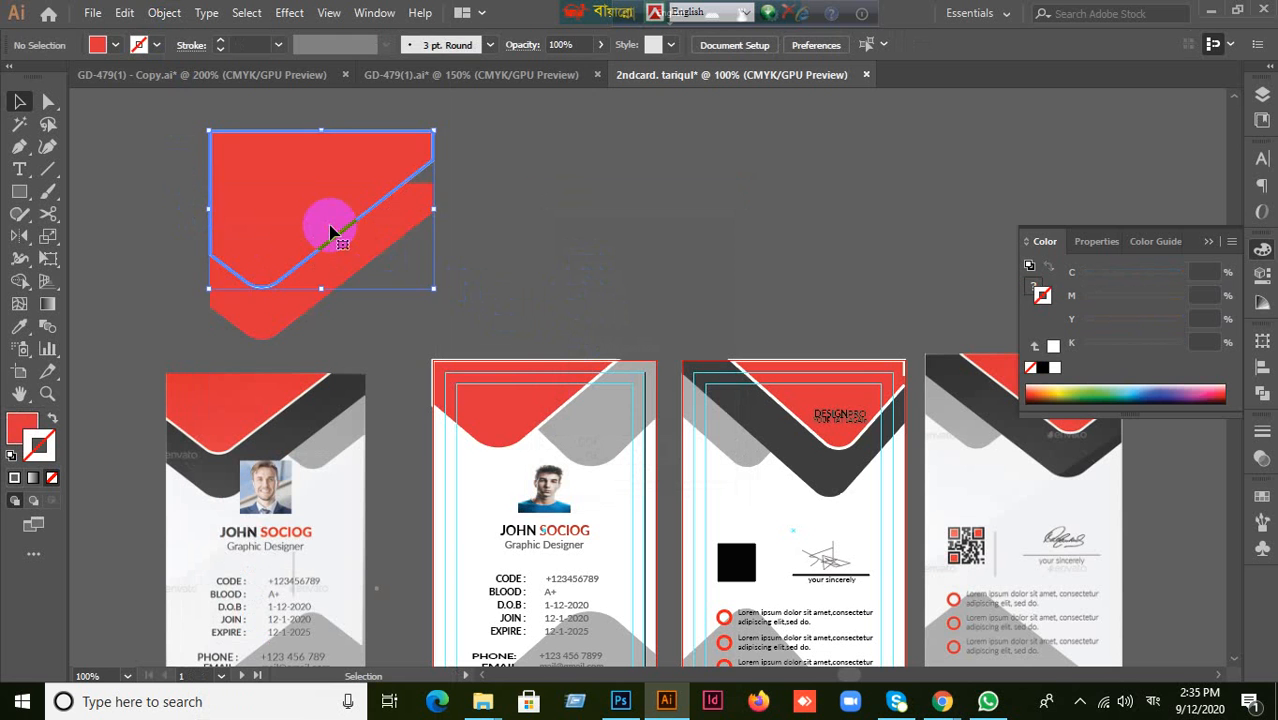
click(640, 248)
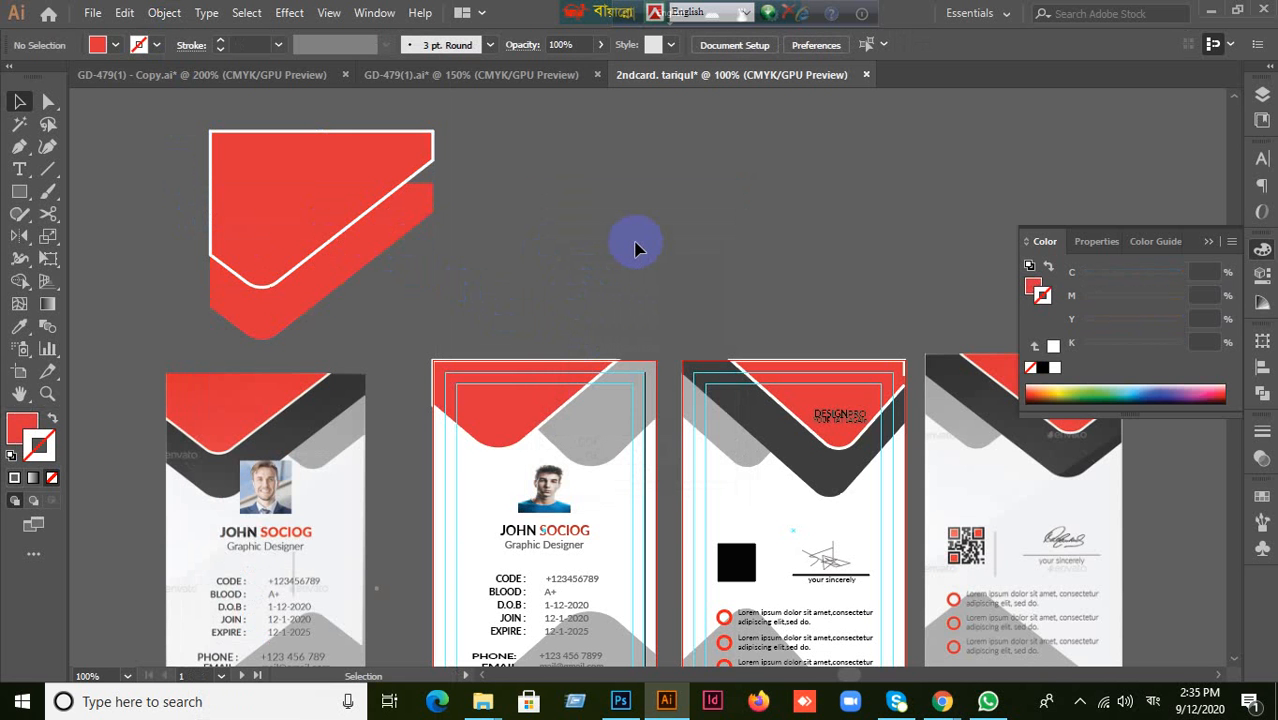
Recolor the lower red shape with the dark gray sampled from the reference card's header using the Eyedropper.
click(346, 280)
click(19, 326)
click(265, 425)
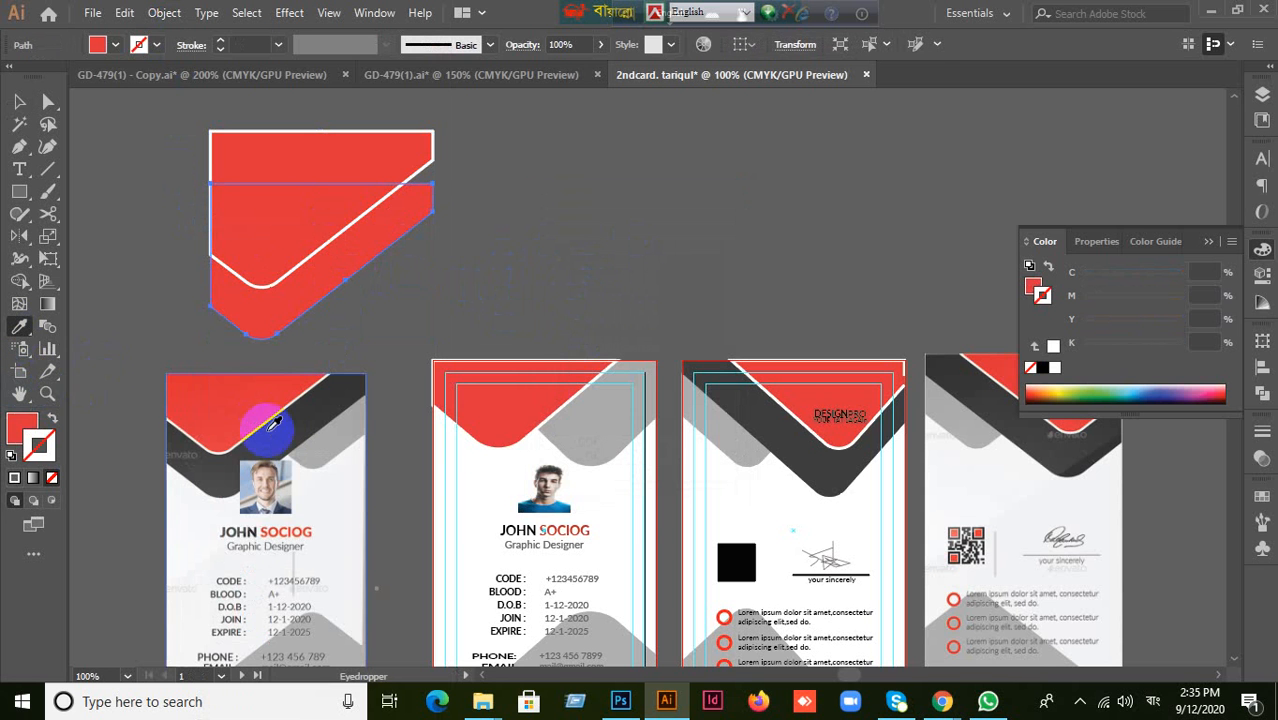
click(19, 102)
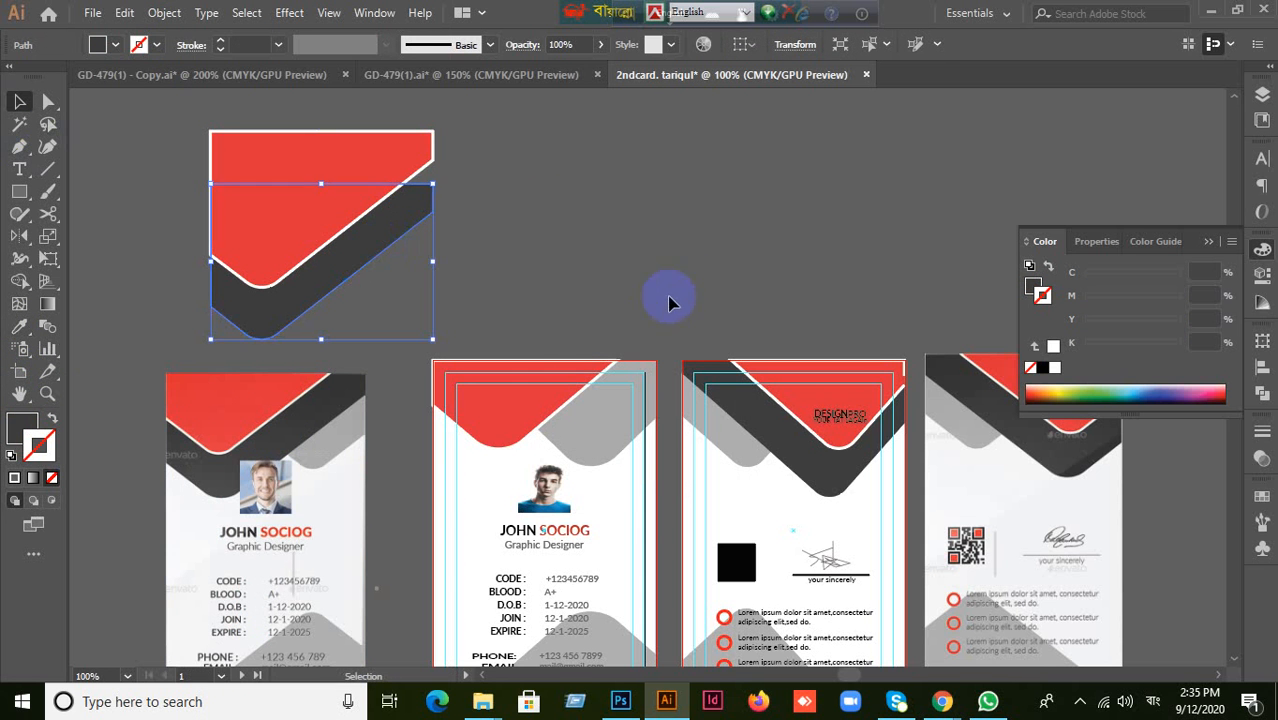
Ungroup the expanded red shape so its fill and white outline are separate objects.
click(343, 228)
click(308, 215)
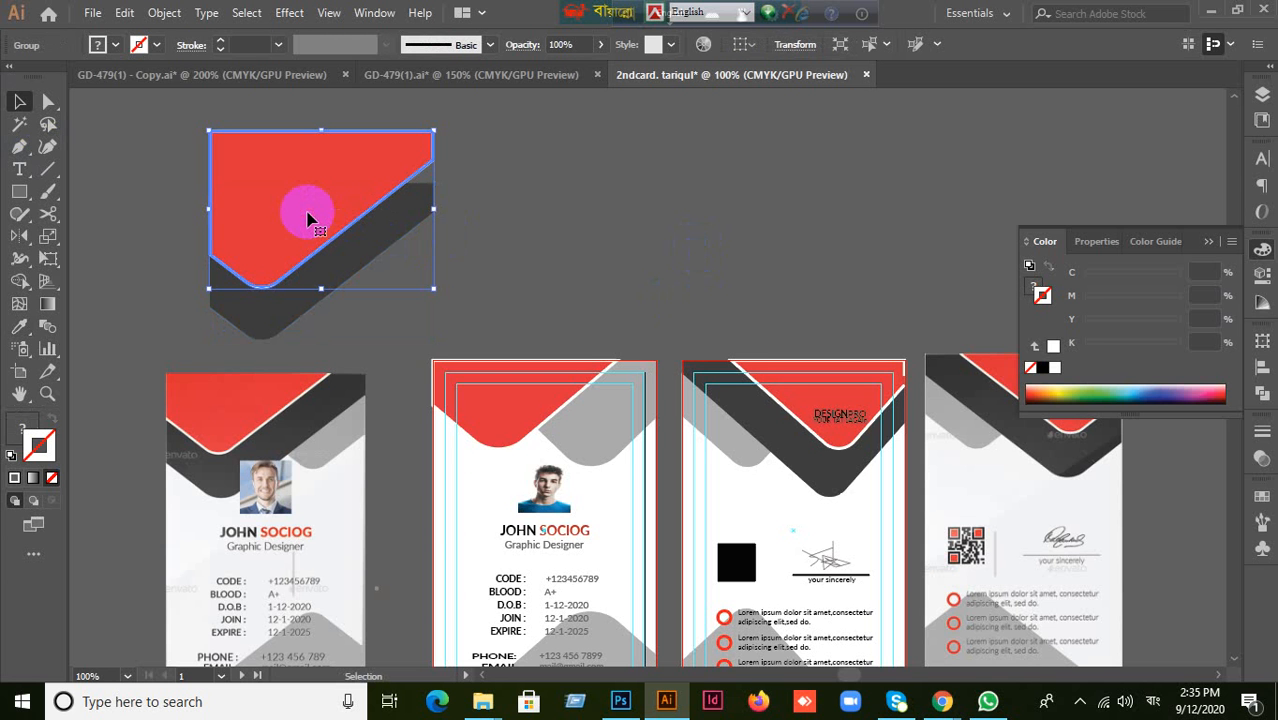
right_click(307, 214)
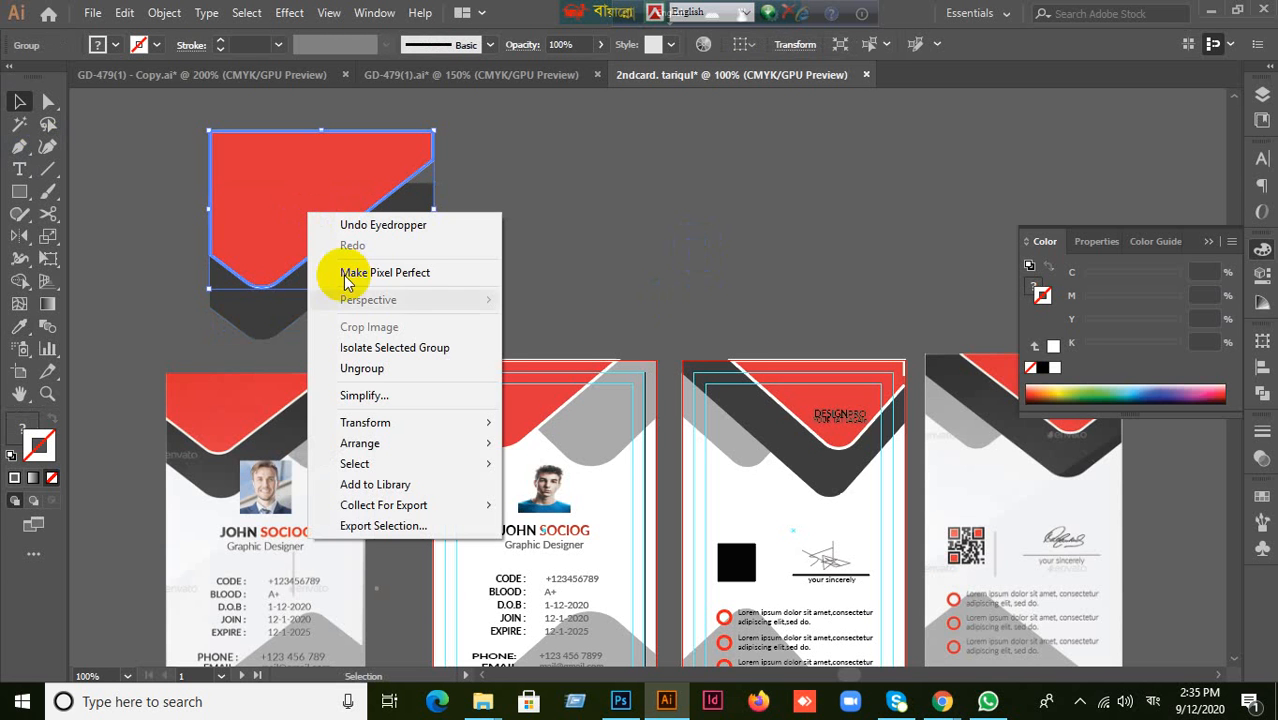
click(362, 368)
Lock the ungrouped red fill and the dark gray shape beneath it.
click(313, 240)
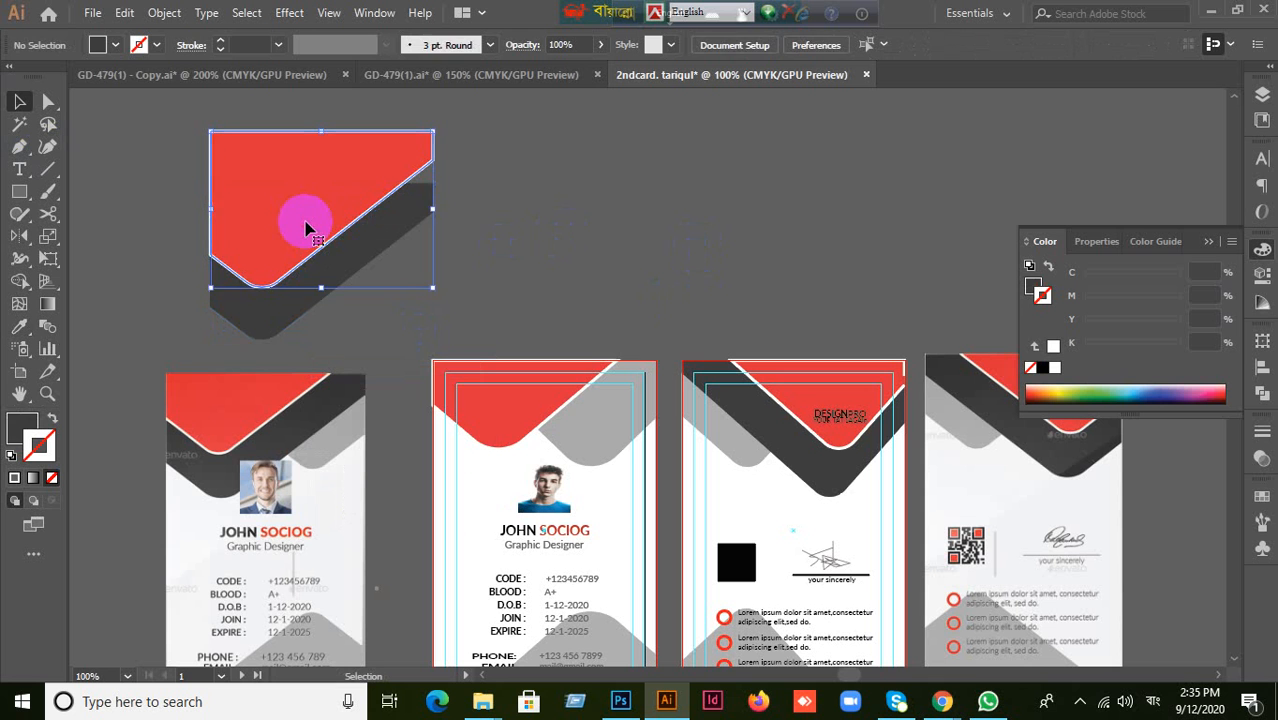
key(ctrl+x)
key(ctrl+f)
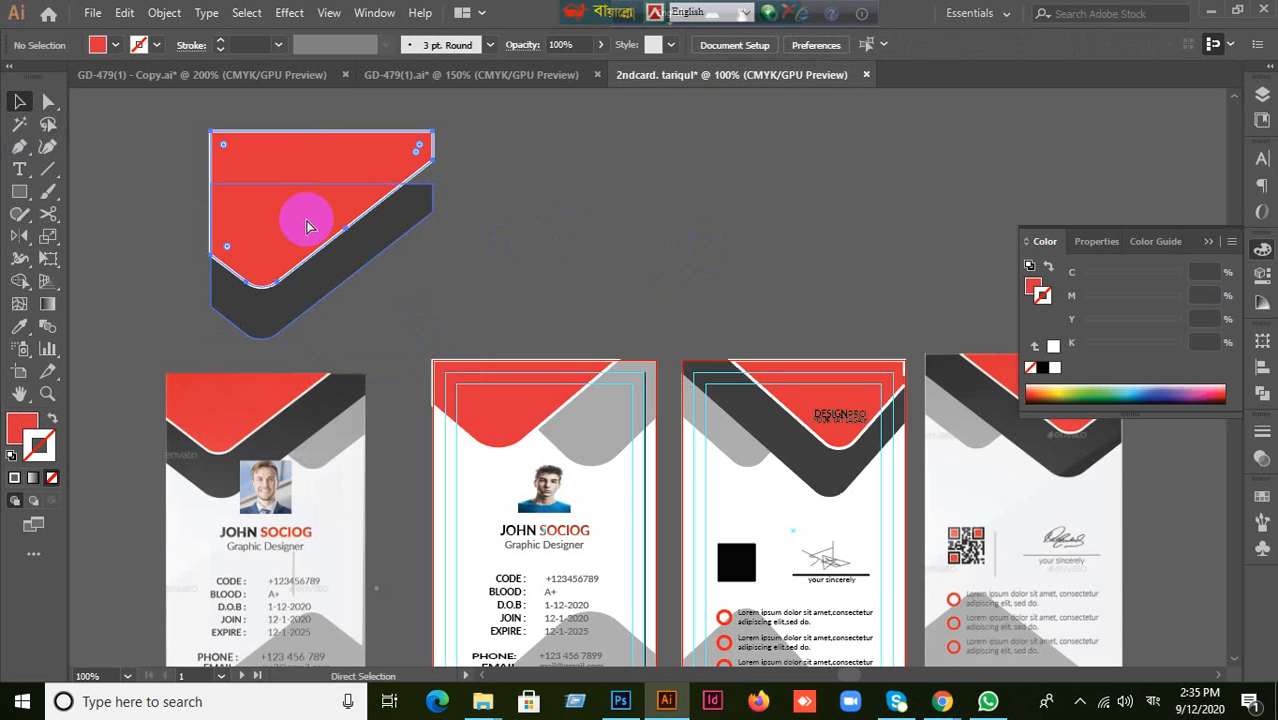
click(306, 221)
key(ctrl+shift+a)
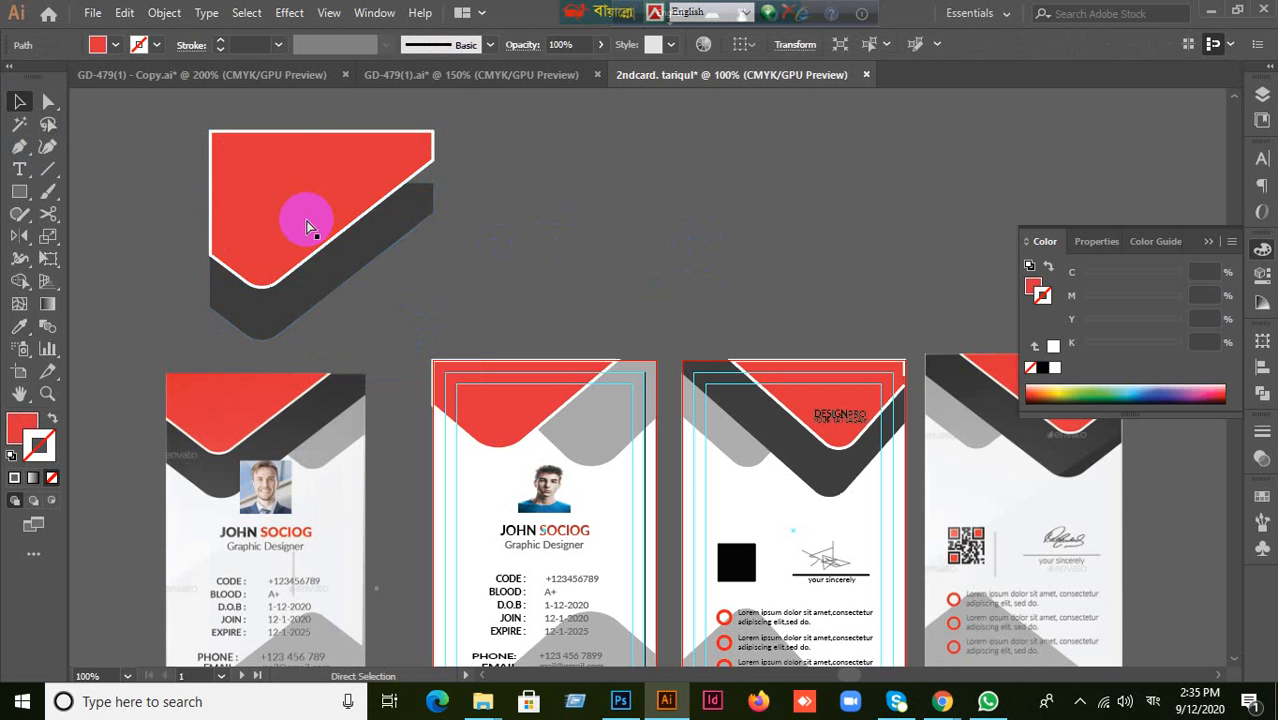
click(291, 314)
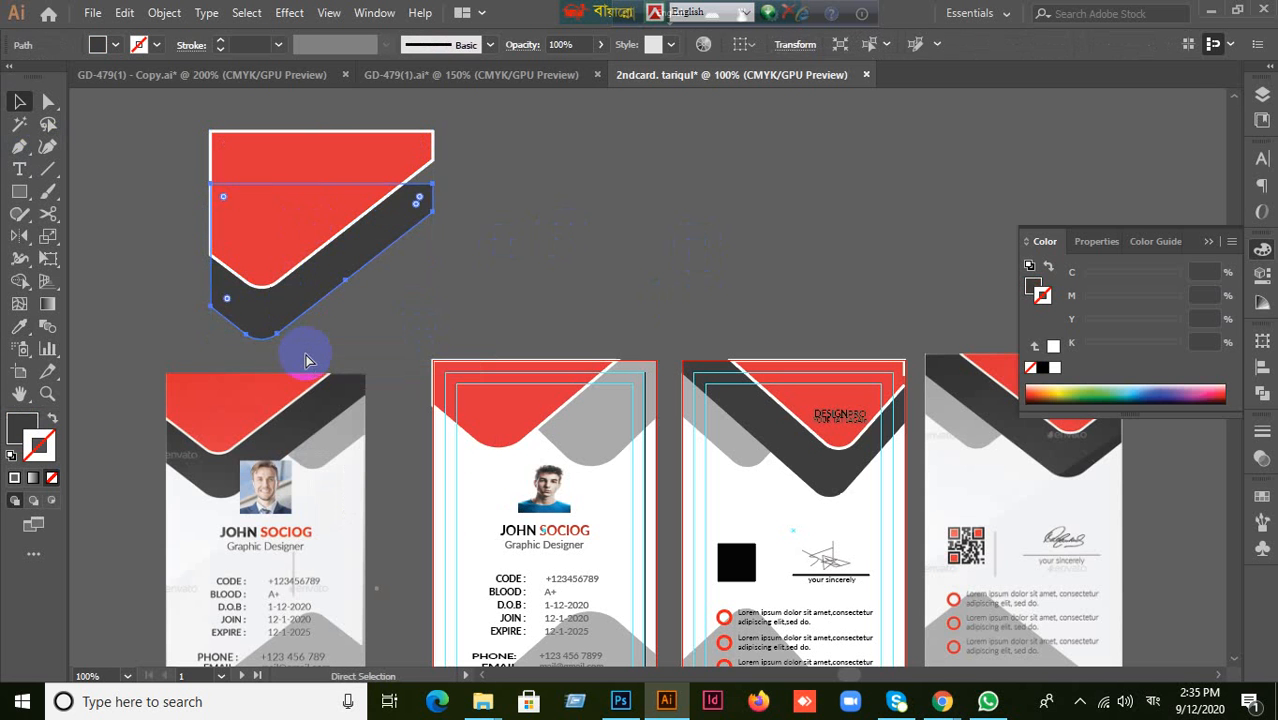
click(308, 360)
Select the expanded white outline around the red shape on its own.
scroll(308, 330, up, 2)
drag(290, 266, 485, 372)
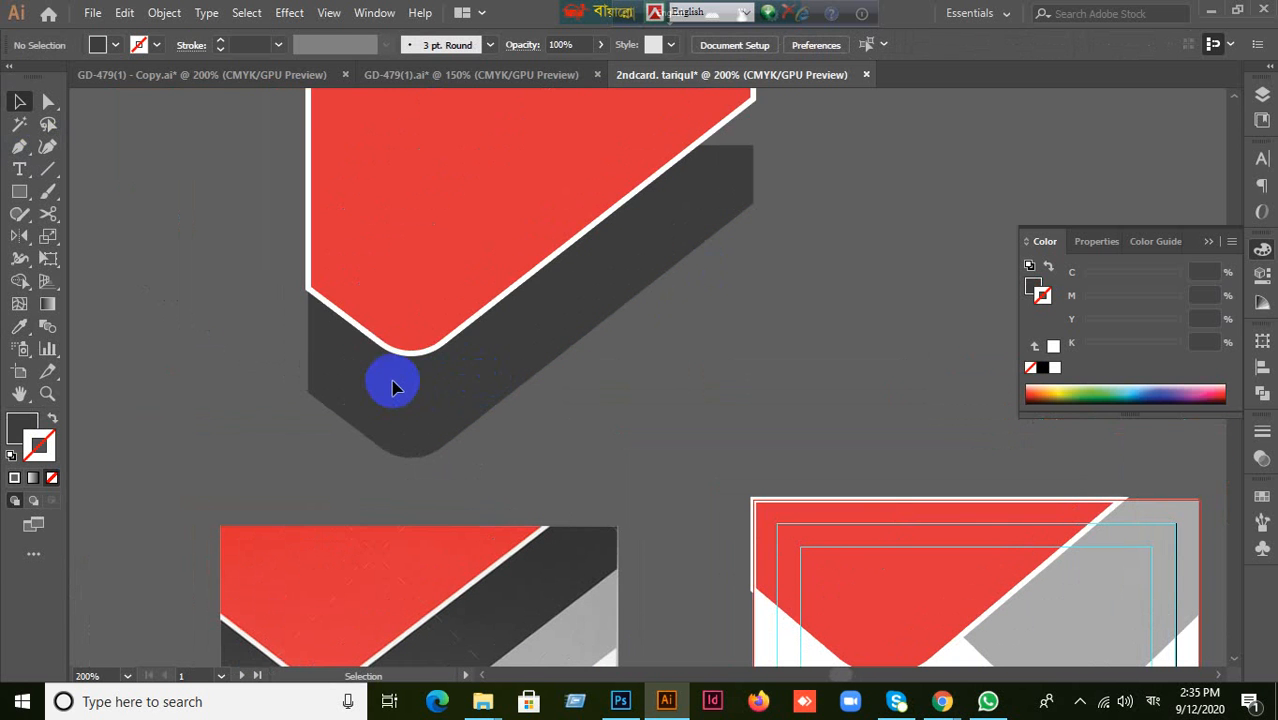
drag(395, 357, 693, 433)
key(ctrl+z)
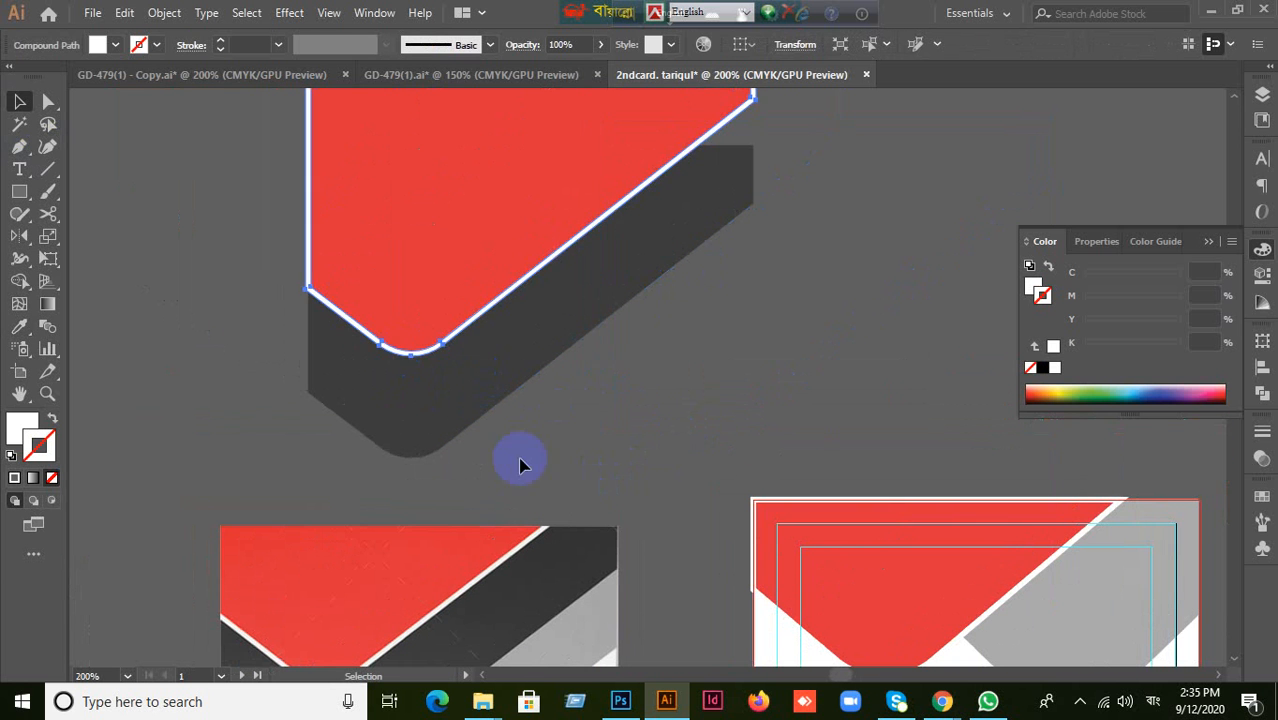
mouse_move(451, 405)
mouse_down()
mouse_move(482, 511)
mouse_move(445, 291)
mouse_move(453, 393)
mouse_up()
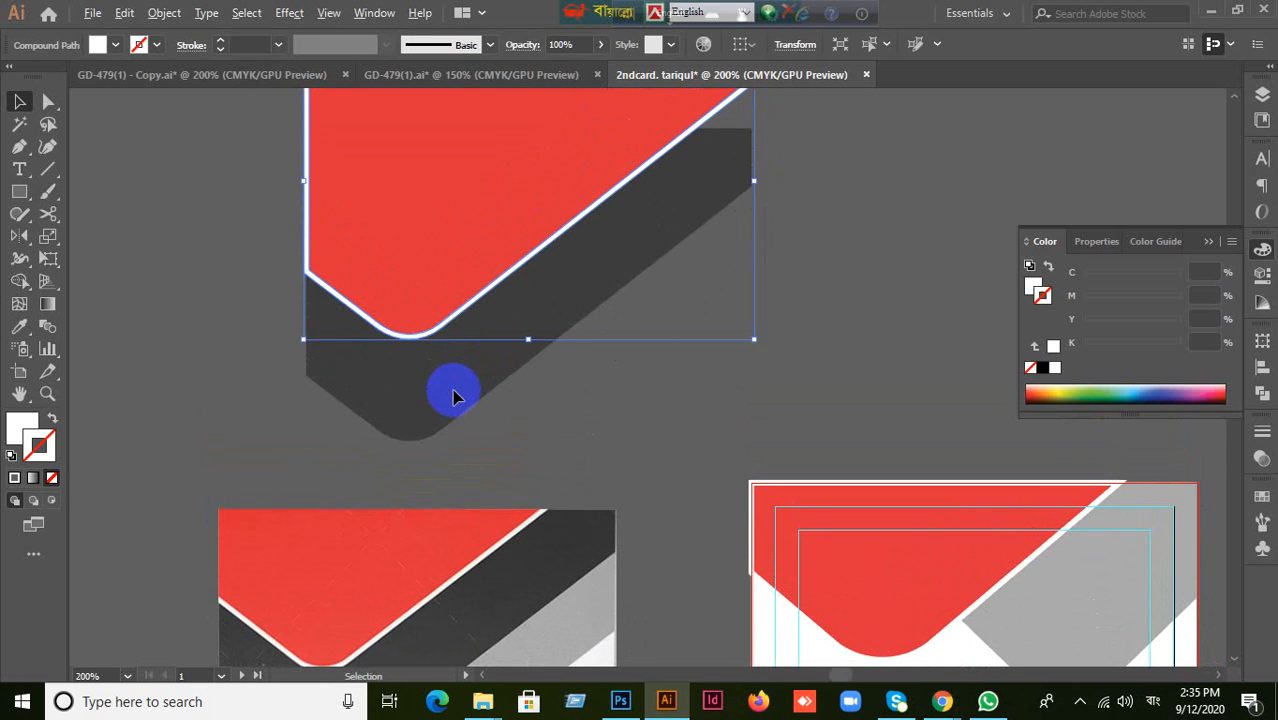
Undo the locking of the dark gray and red shapes, and select the red fill.
scroll(453, 393, down, 1)
ctrl+click(470, 413)
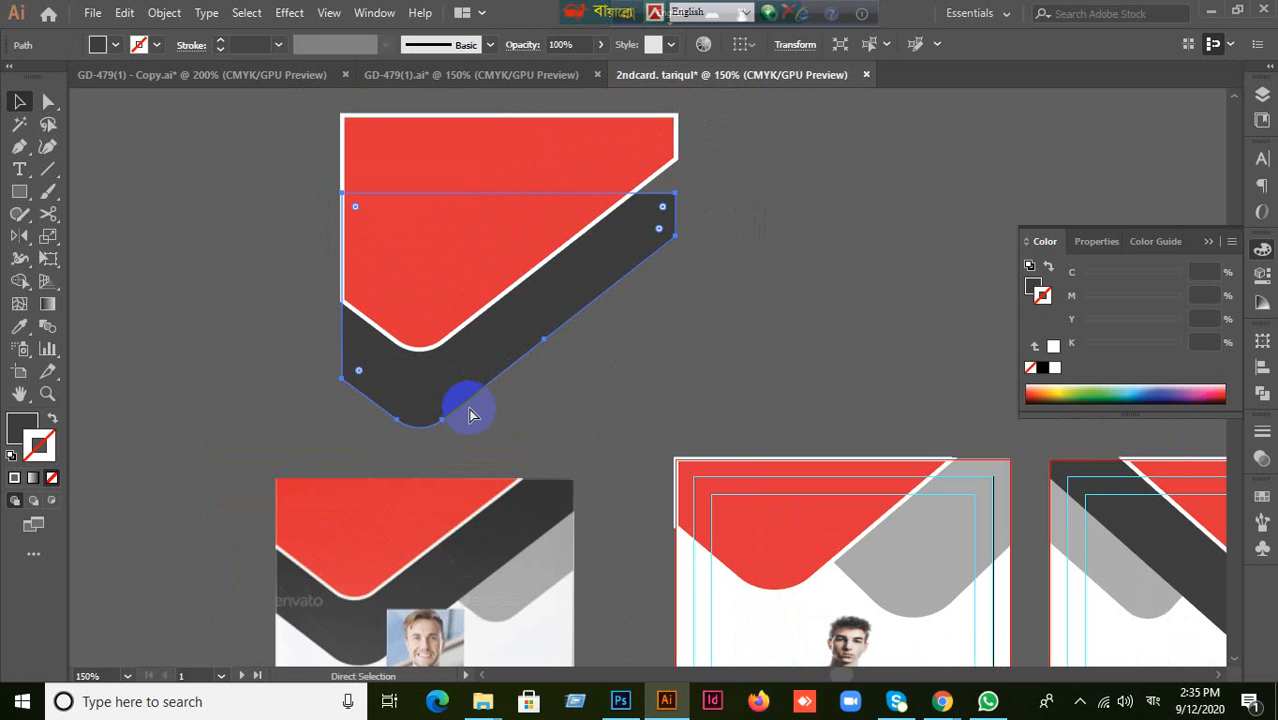
click(572, 398)
key(ctrl+z)
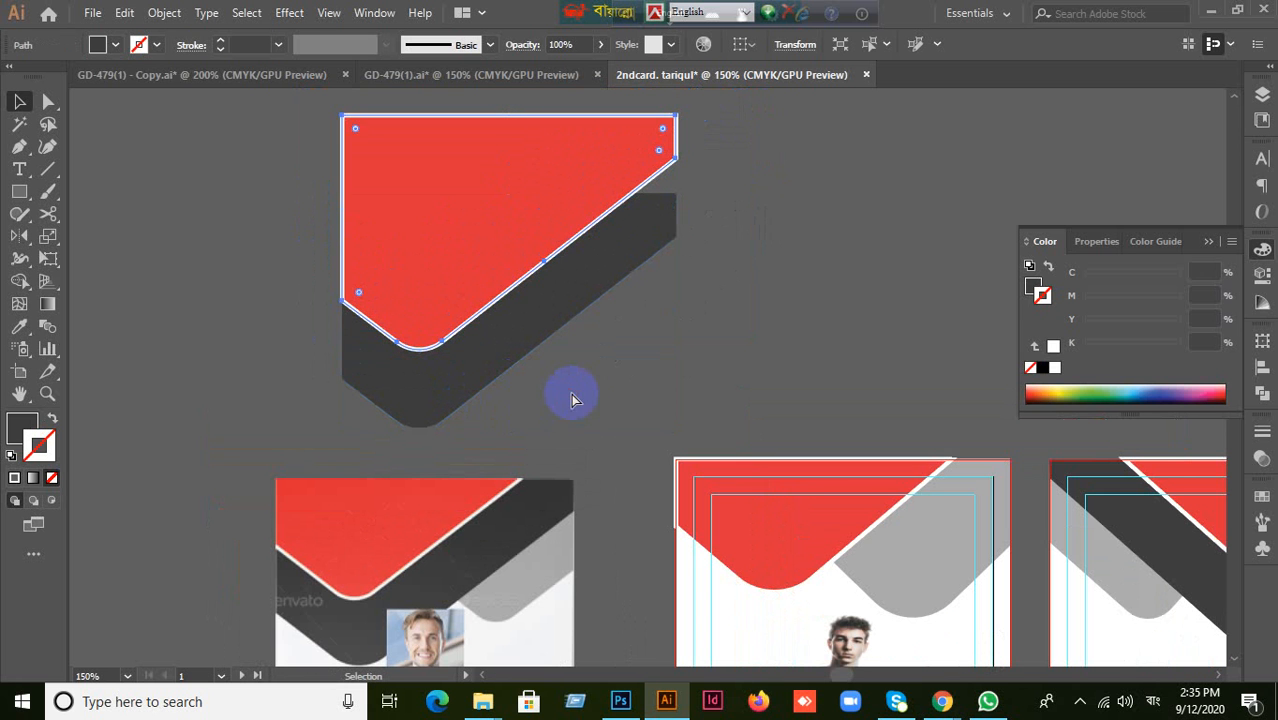
key(ctrl+z)
click(445, 278)
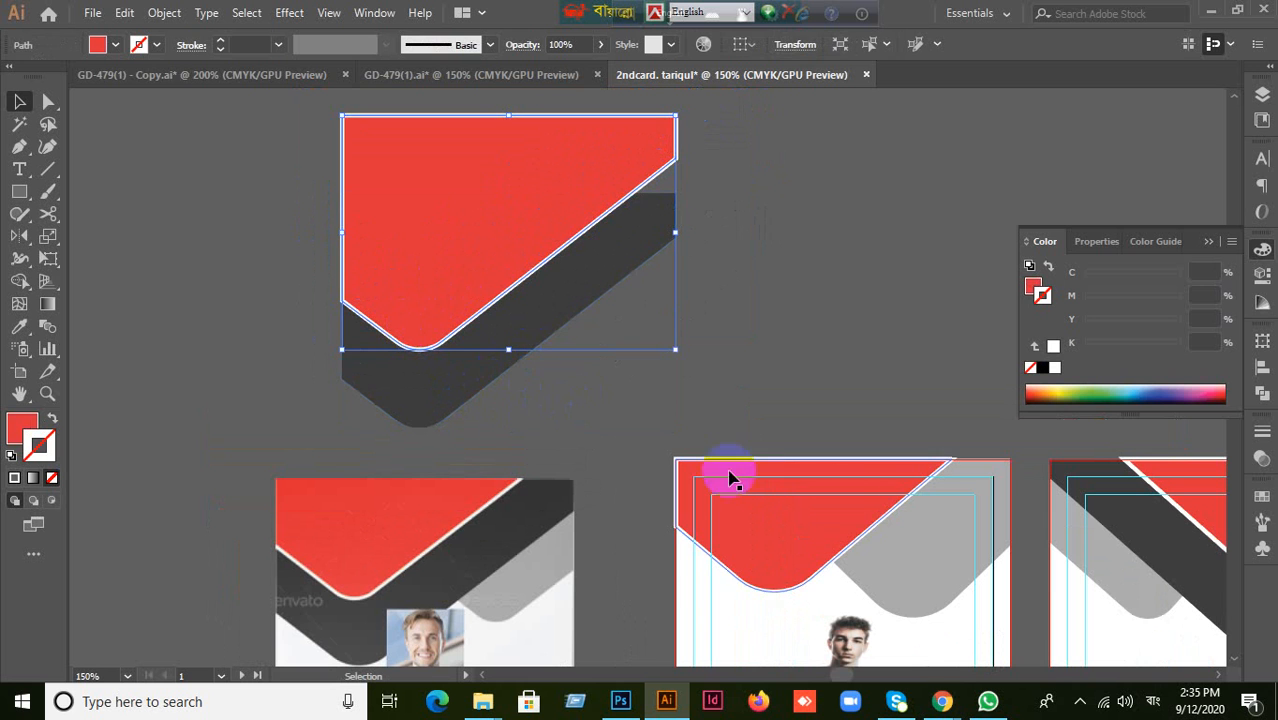
Switch to the Google Meet call, admit the waiting participant, and return to Illustrator.
click(940, 700)
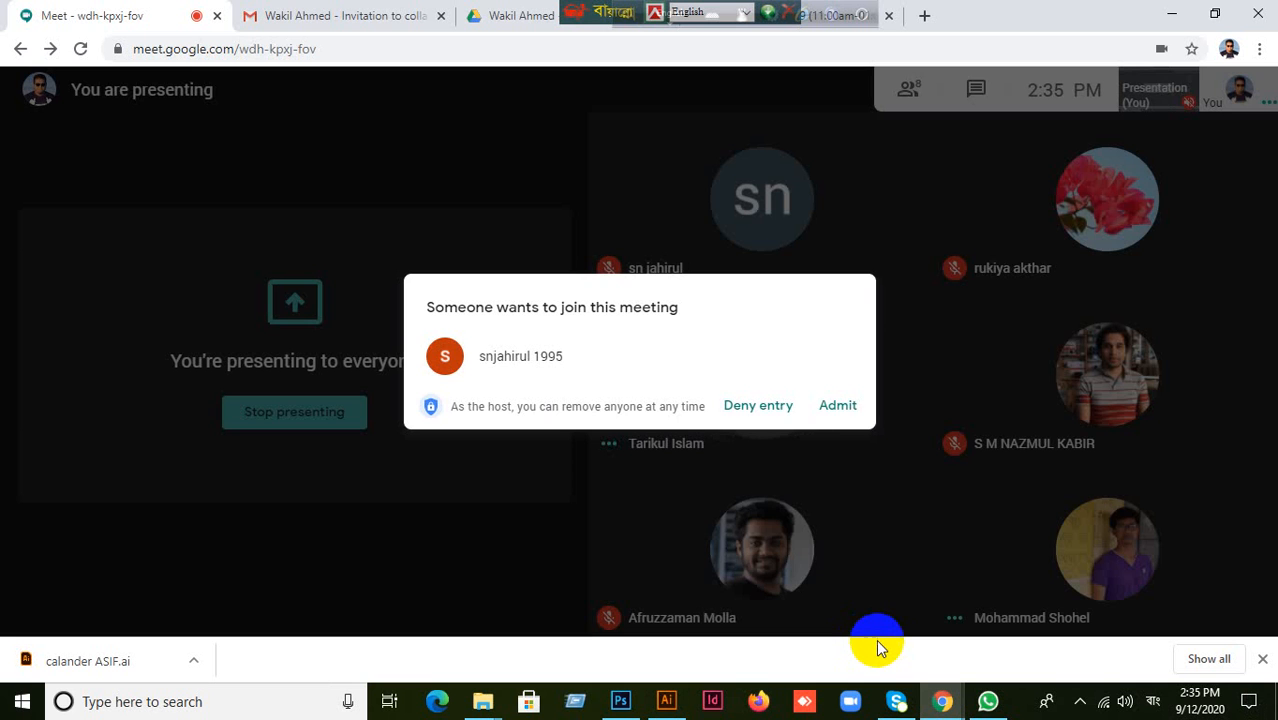
click(837, 412)
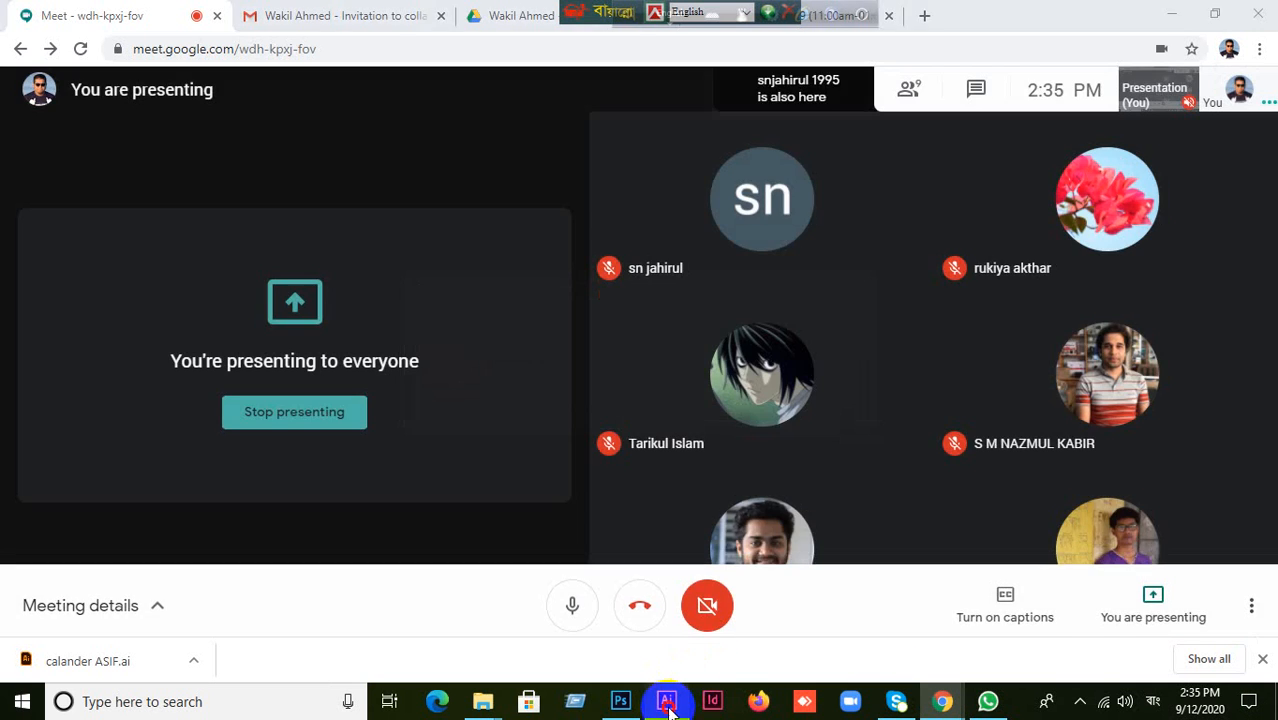
click(666, 700)
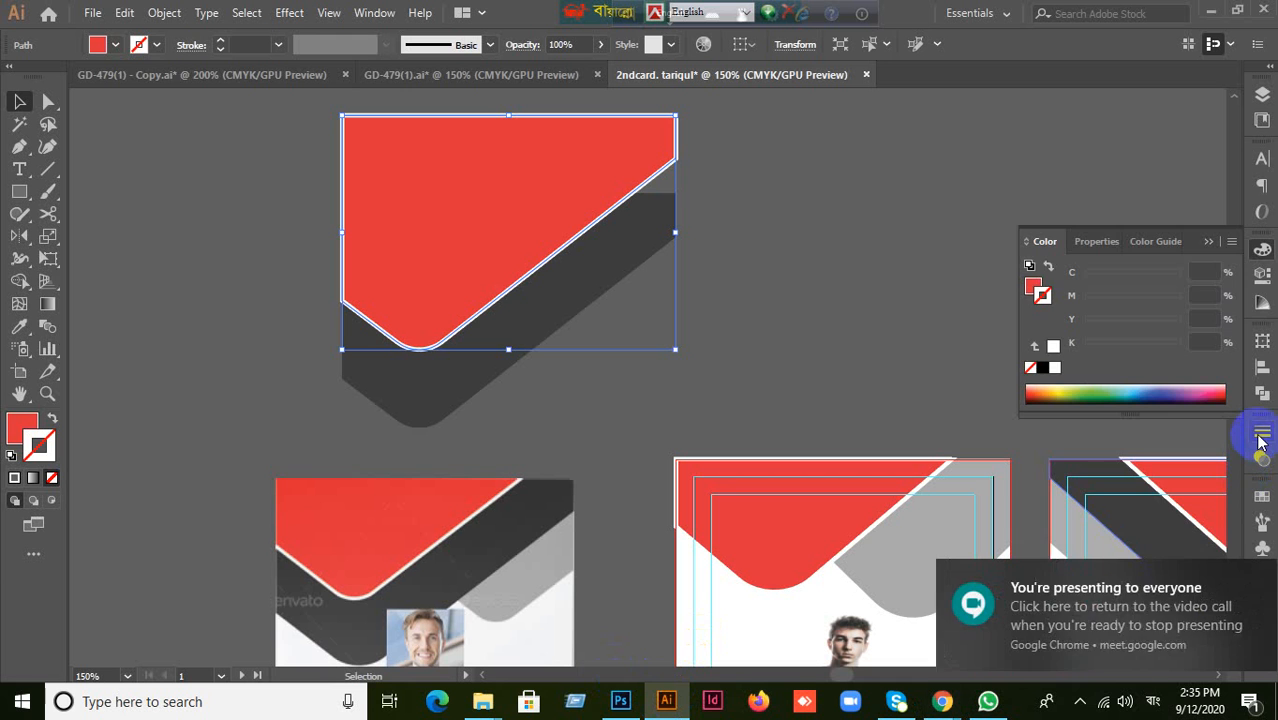
Bring up the full stroke settings for the selected red shape and clear the selection.
click(1262, 434)
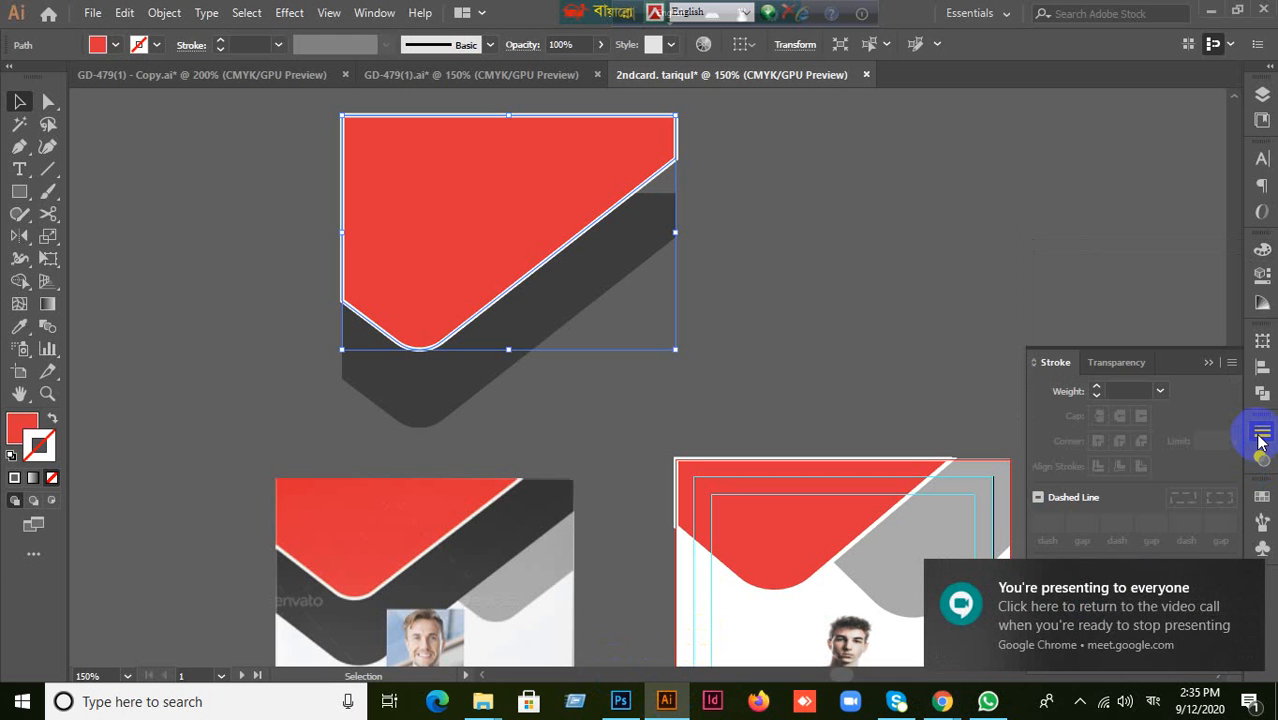
click(1127, 391)
click(943, 354)
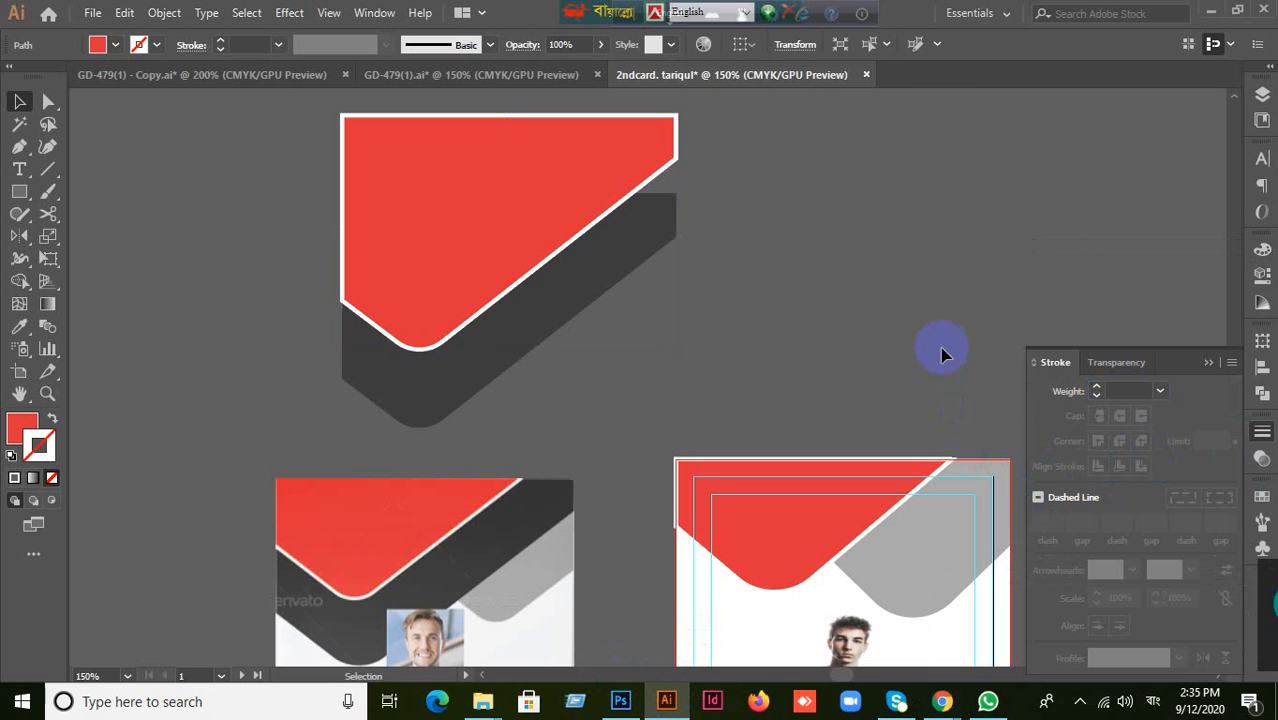
click(482, 307)
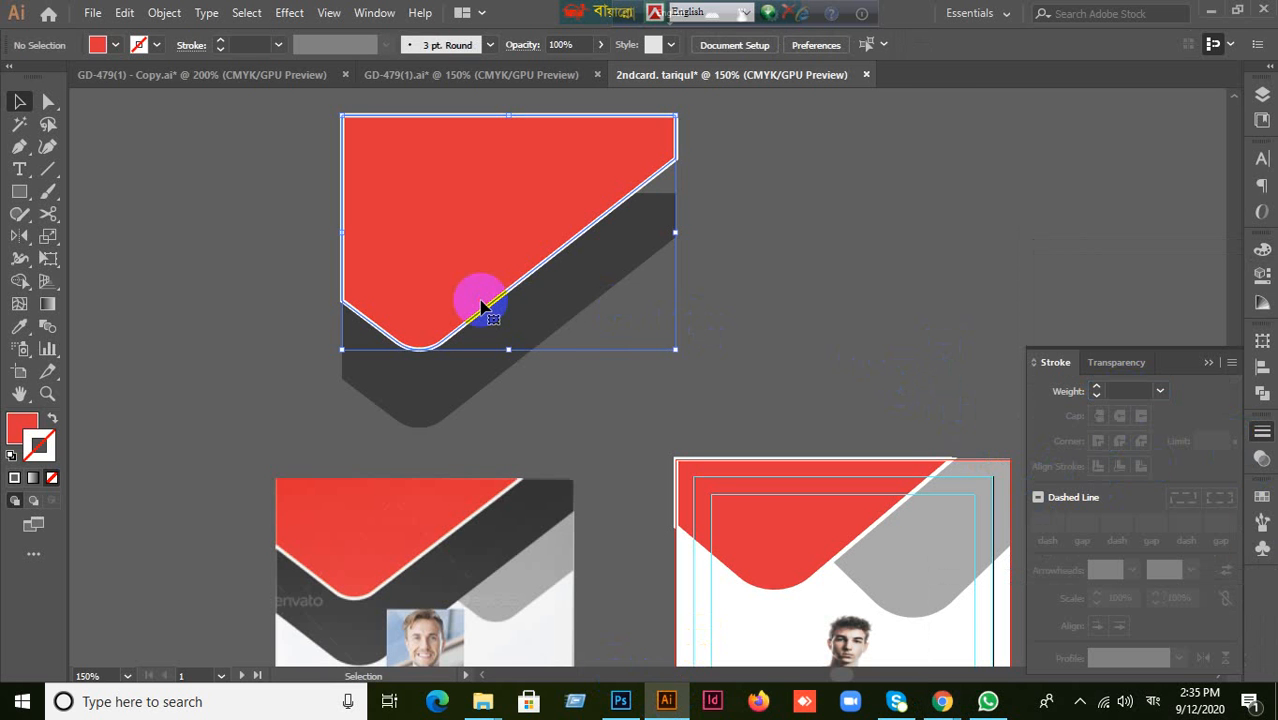
right_click(481, 306)
click(365, 234)
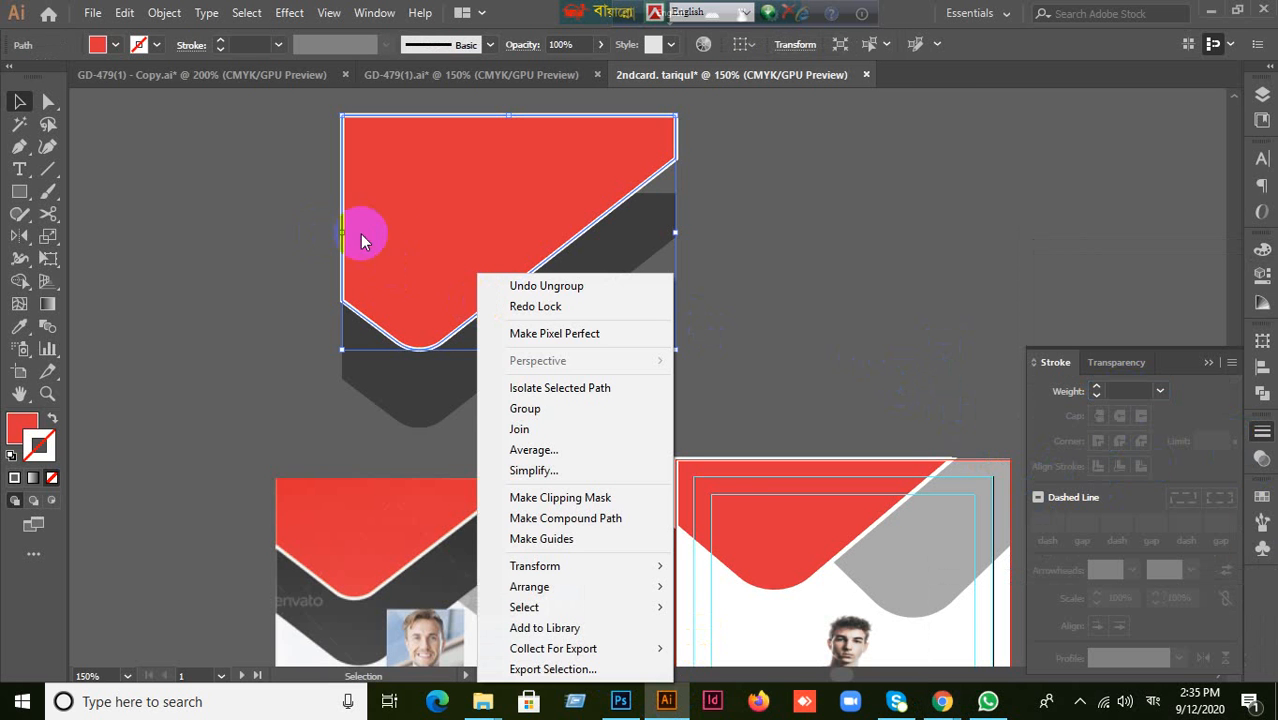
click(163, 13)
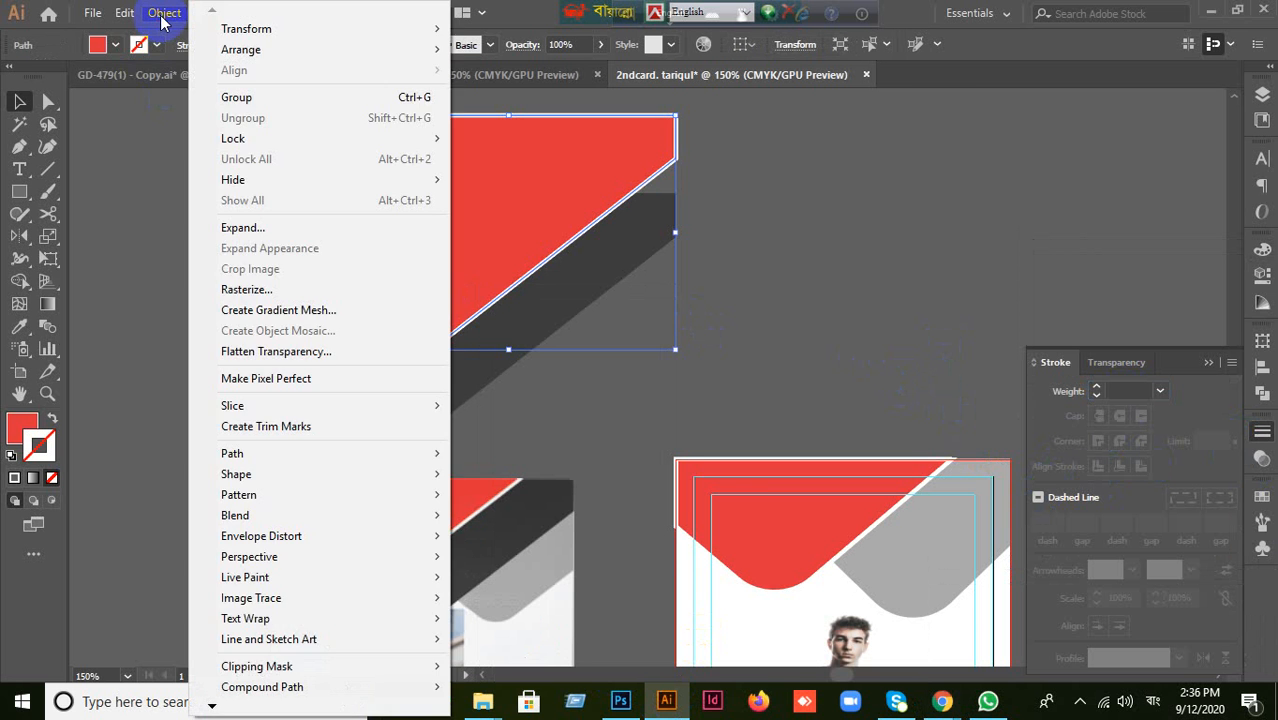
click(950, 250)
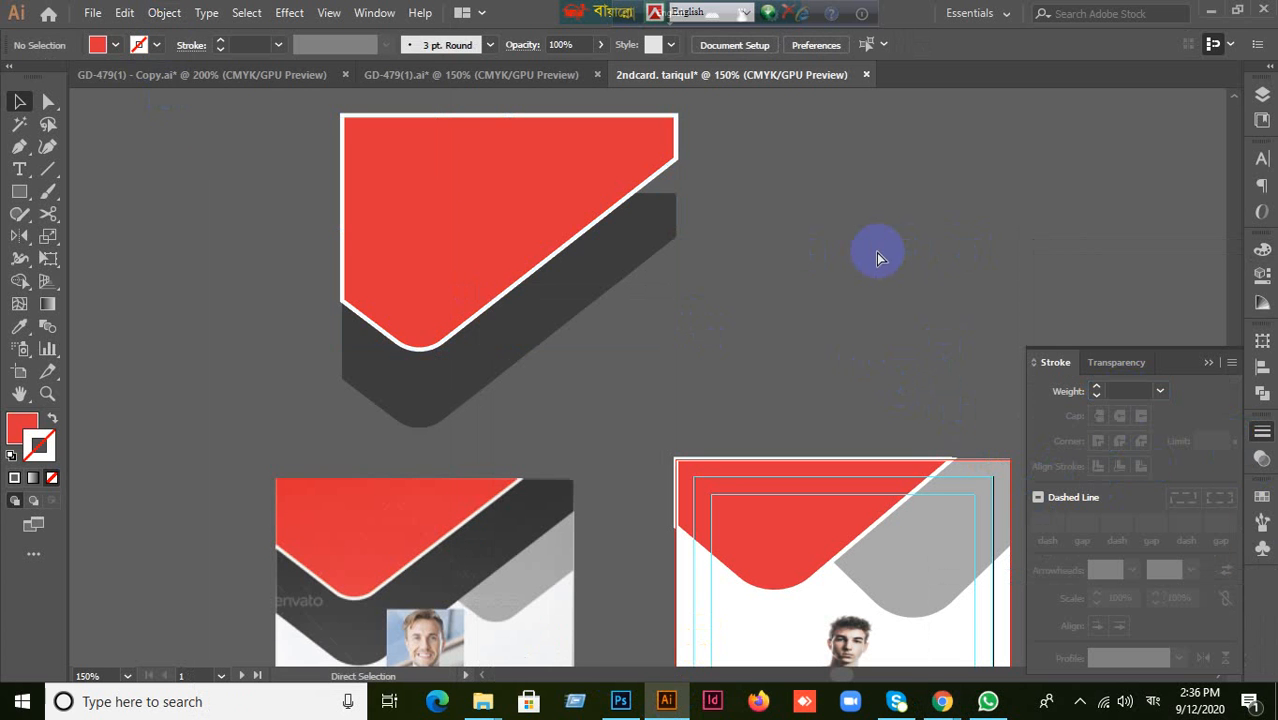
Undo the ungrouping, the dark gray recolor and the expansion of the upper red shape.
key(ctrl+z)
click(485, 280)
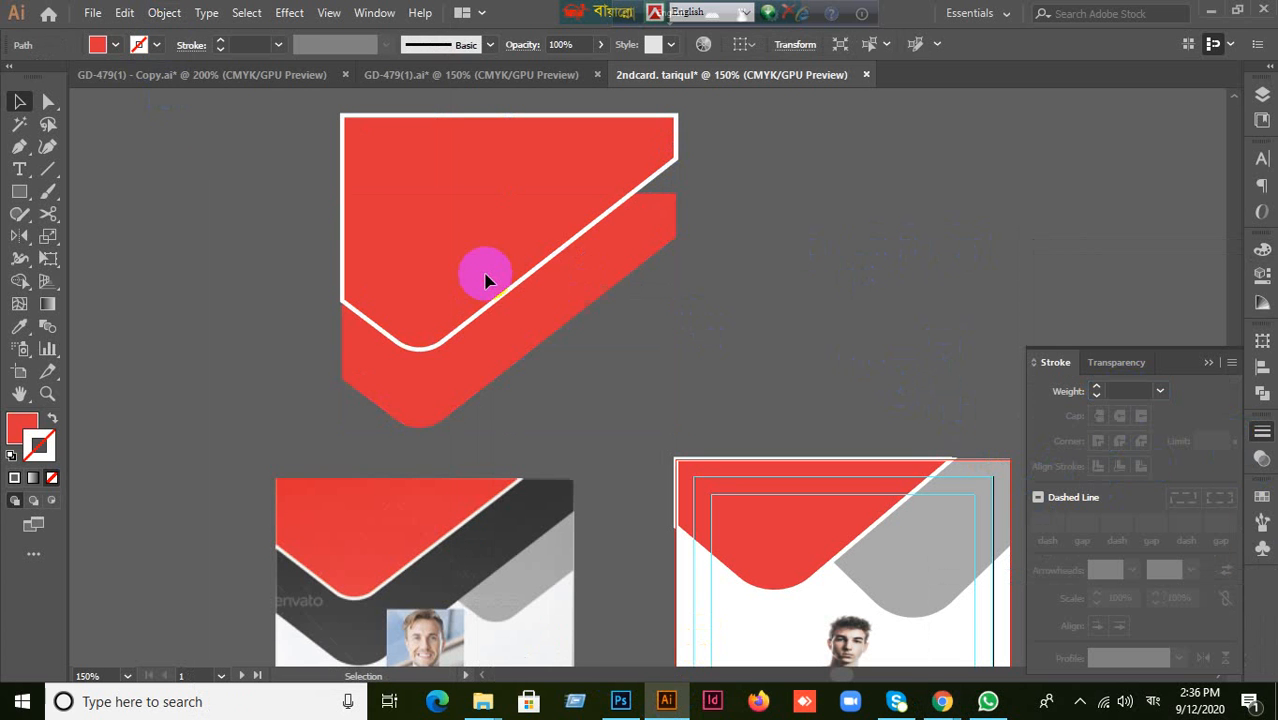
key(ctrl+z)
click(844, 320)
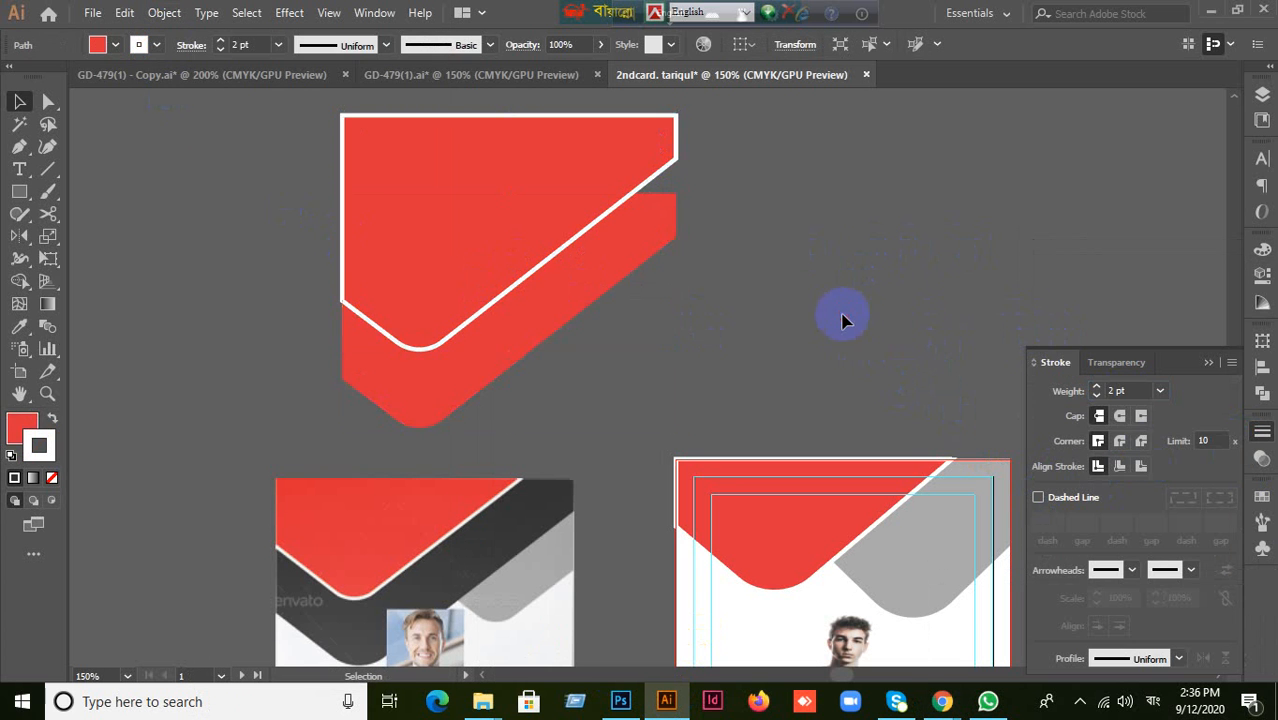
Try aligning the upper red shape's white stroke to the inside, and set its alignment to the outside.
click(432, 280)
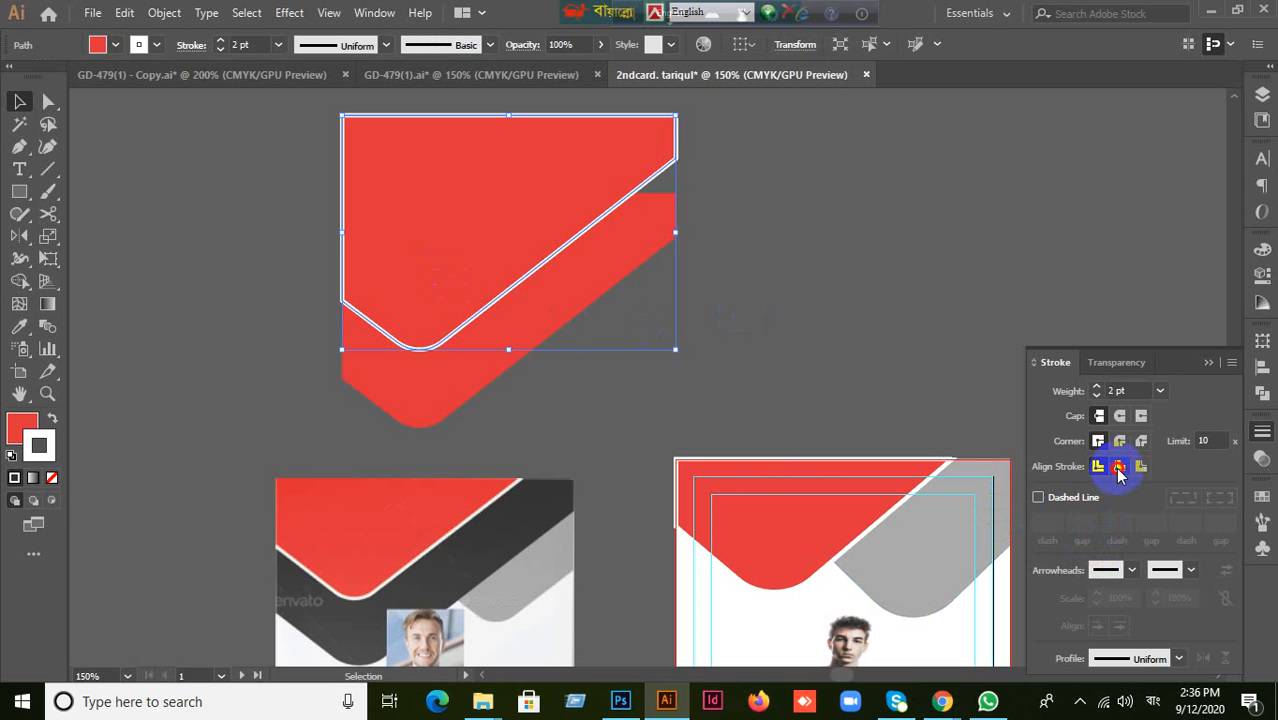
click(1119, 468)
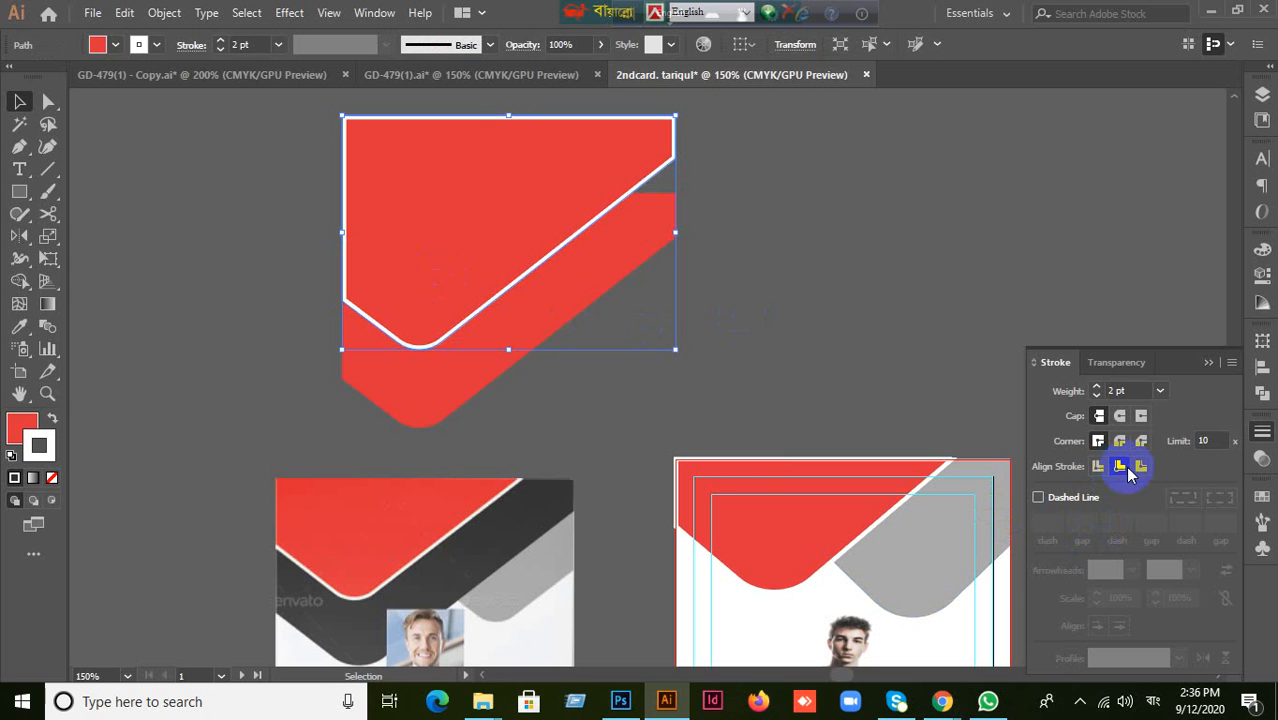
click(1139, 467)
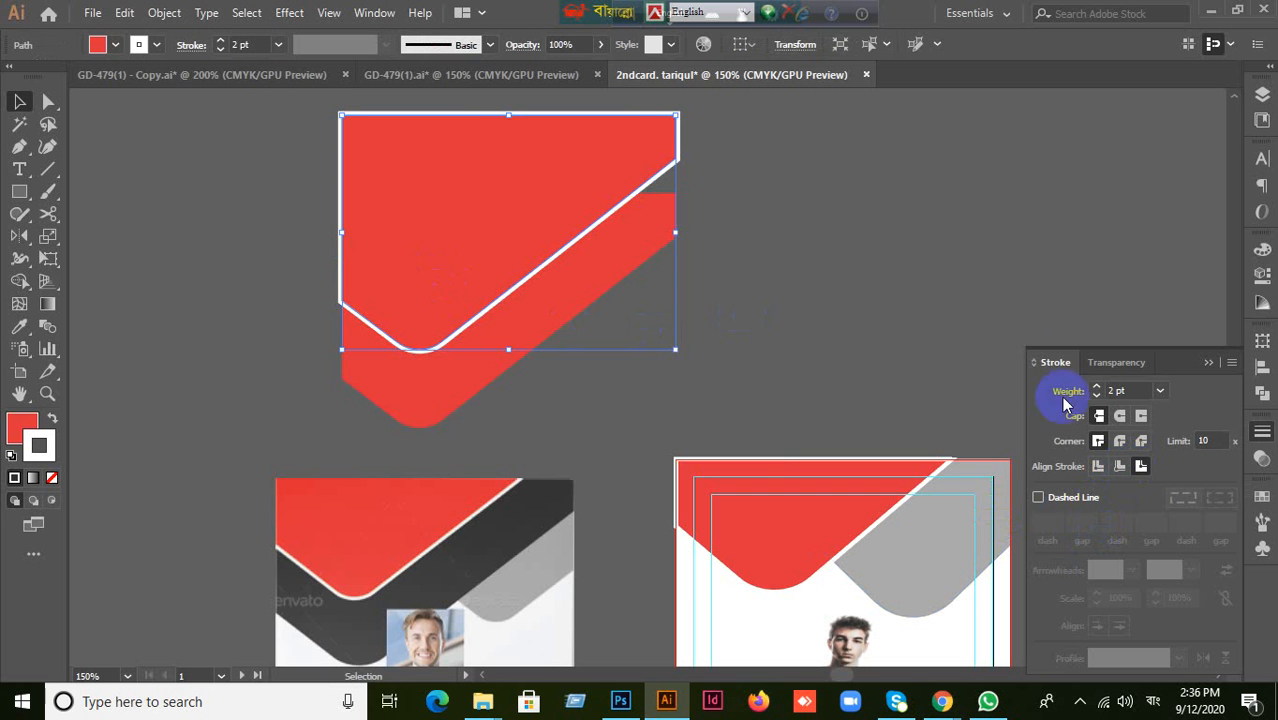
Expand the appearance and stroke of the upper red shape, and ungroup its fill and white outline into separate objects.
click(975, 288)
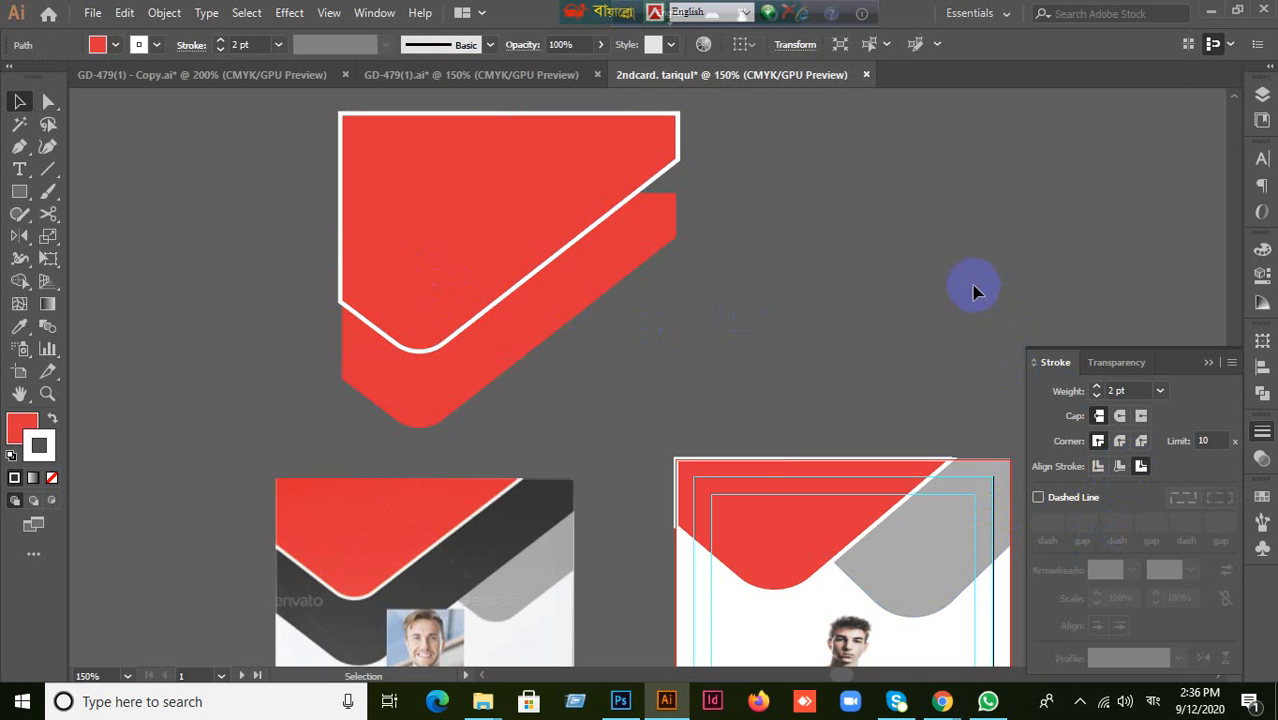
click(417, 291)
click(163, 13)
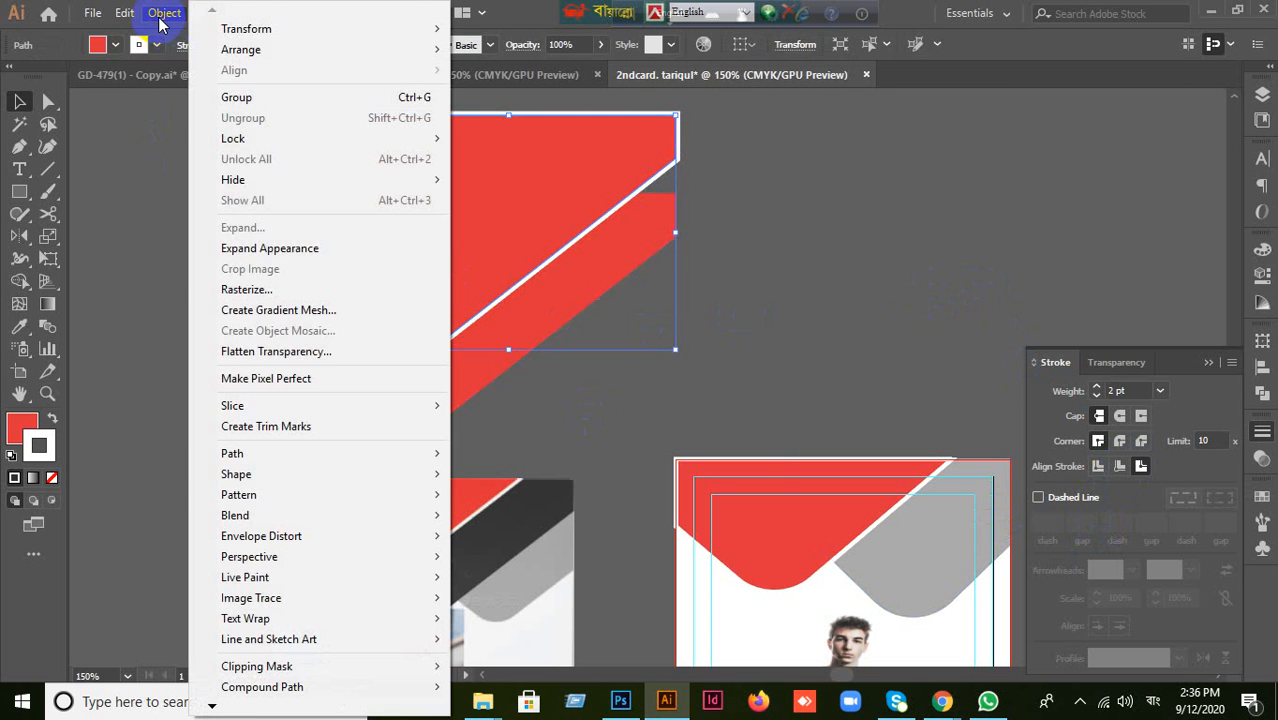
click(298, 248)
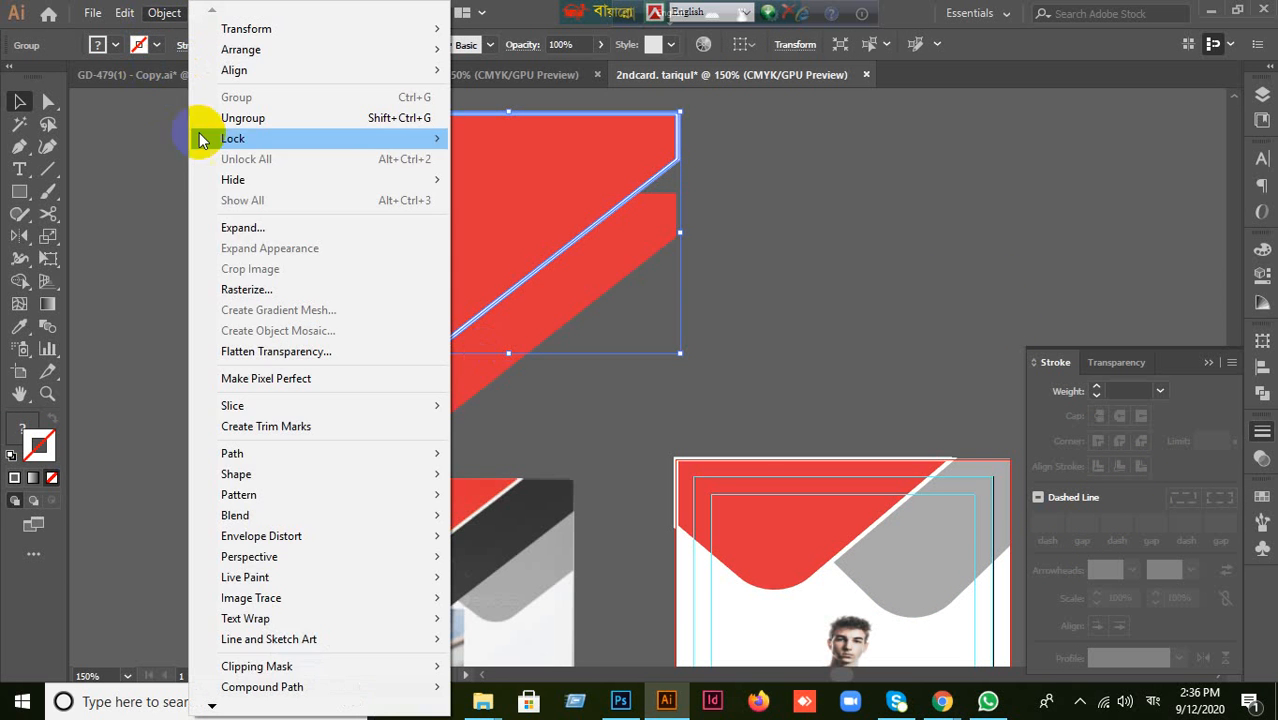
click(240, 228)
click(826, 330)
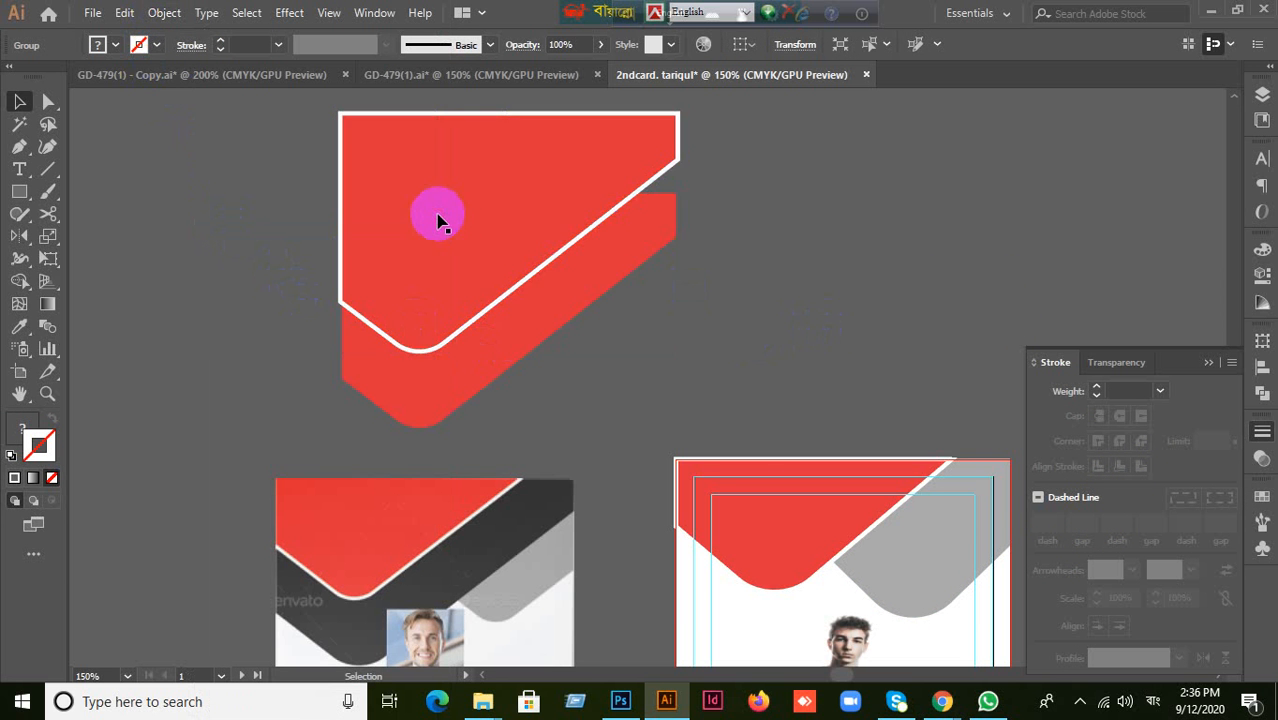
right_click(437, 214)
click(527, 372)
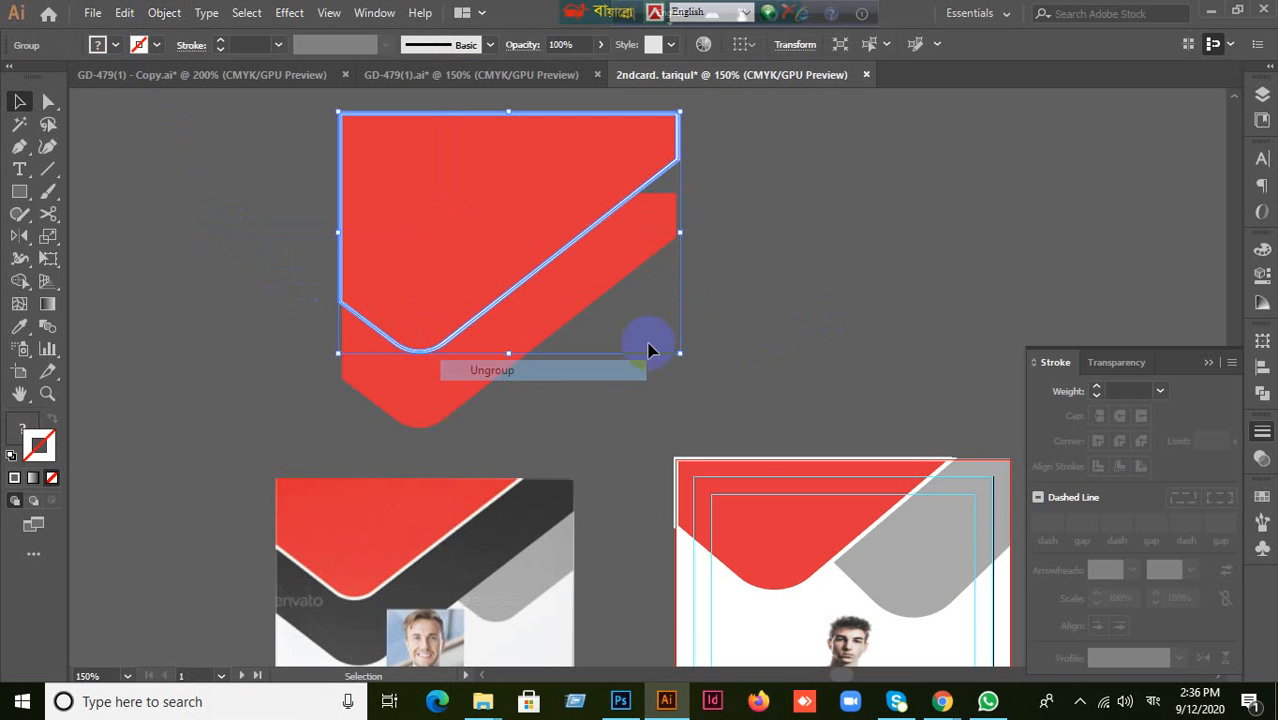
click(650, 348)
Try moving the red fill away from its white outline, and undo the move.
drag(481, 262, 765, 331)
key(ctrl+z)
drag(231, 249, 285, 351)
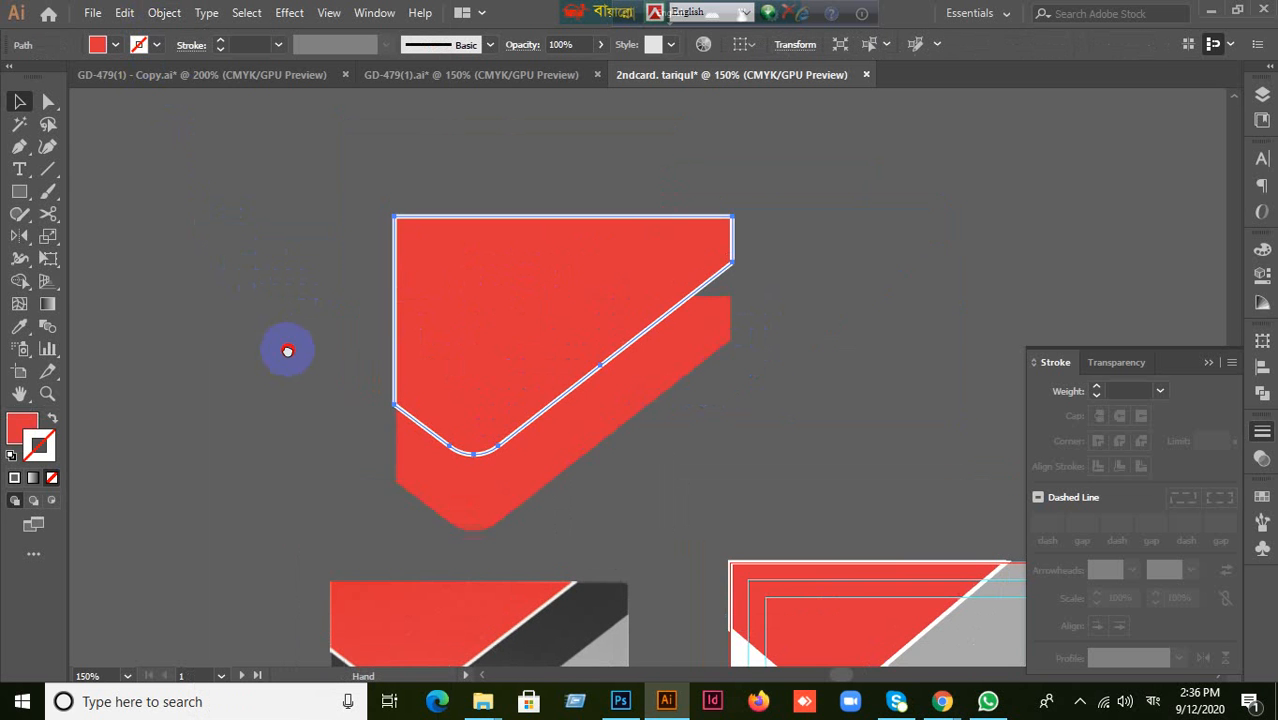
click(990, 424)
Recolor the lower red shape dark gray by sampling the dark band of the reference card with the Eyedropper.
click(534, 514)
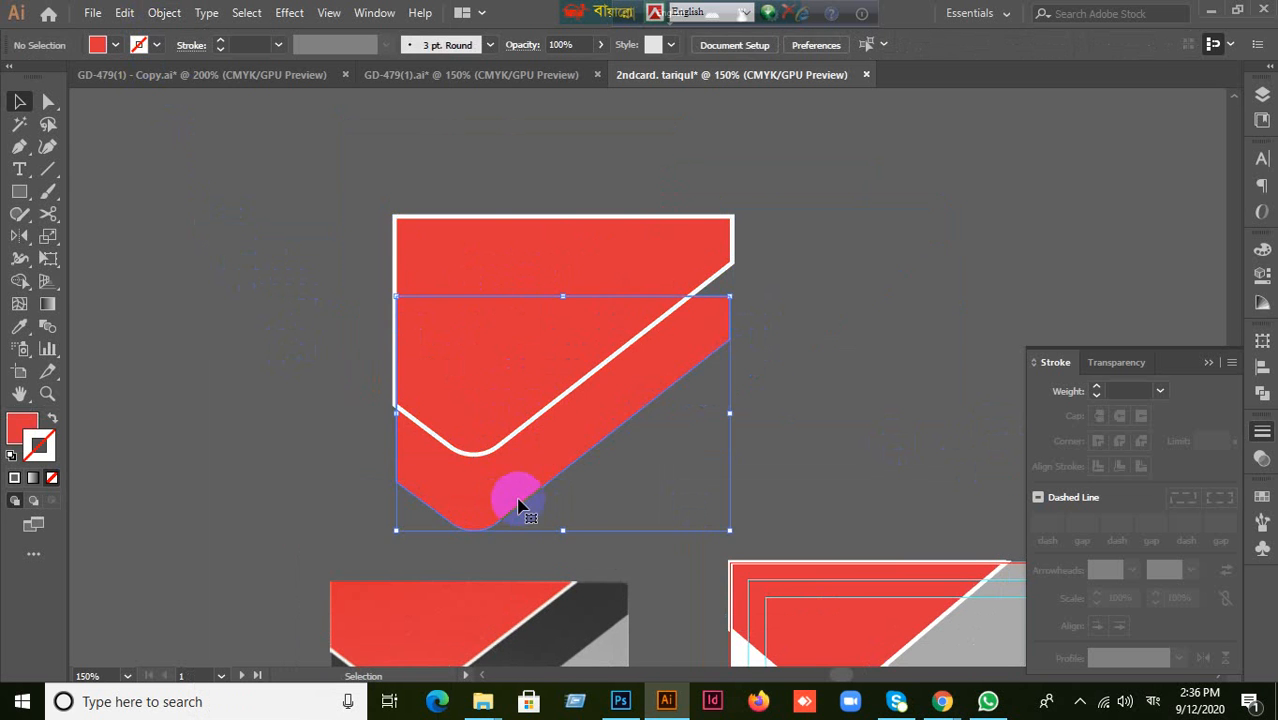
click(19, 326)
click(538, 608)
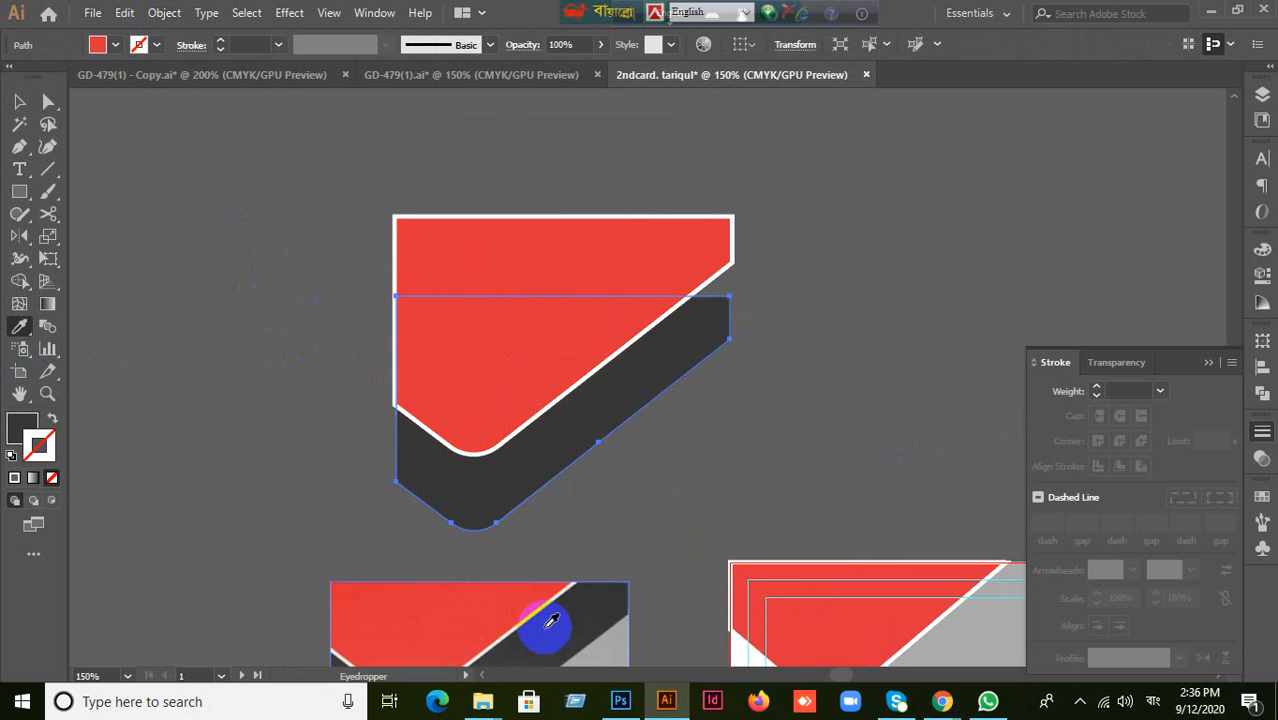
click(19, 101)
click(826, 429)
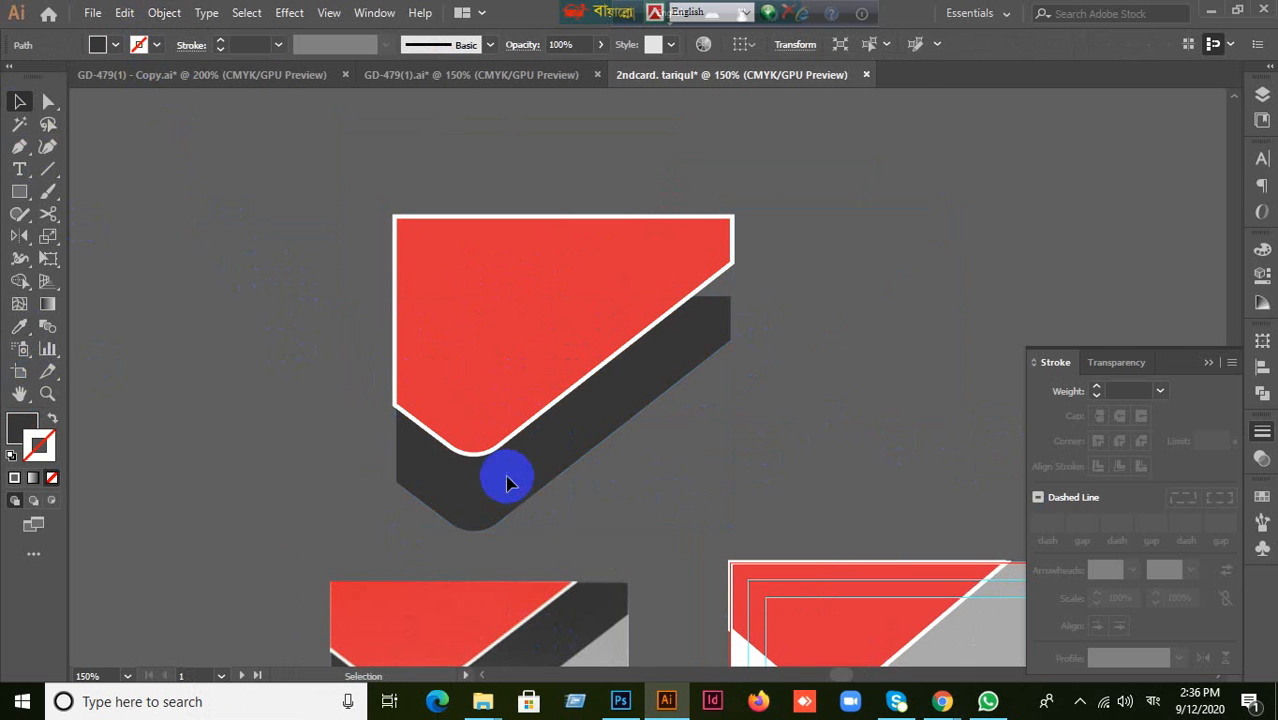
Try cutting the white outline near its lower-left corner with the Knife tool, and undo the cuts.
scroll(508, 479, up, 2)
scroll(306, 410, up, 2)
scroll(197, 394, up, 3)
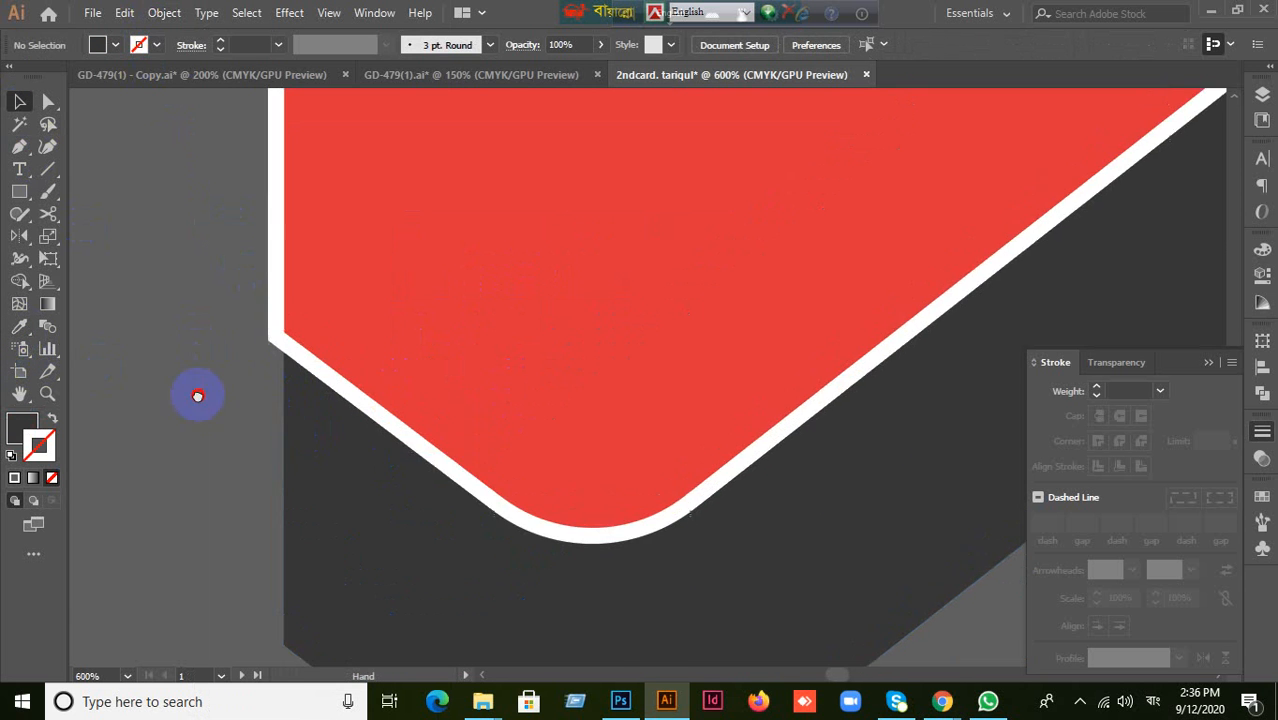
click(201, 469)
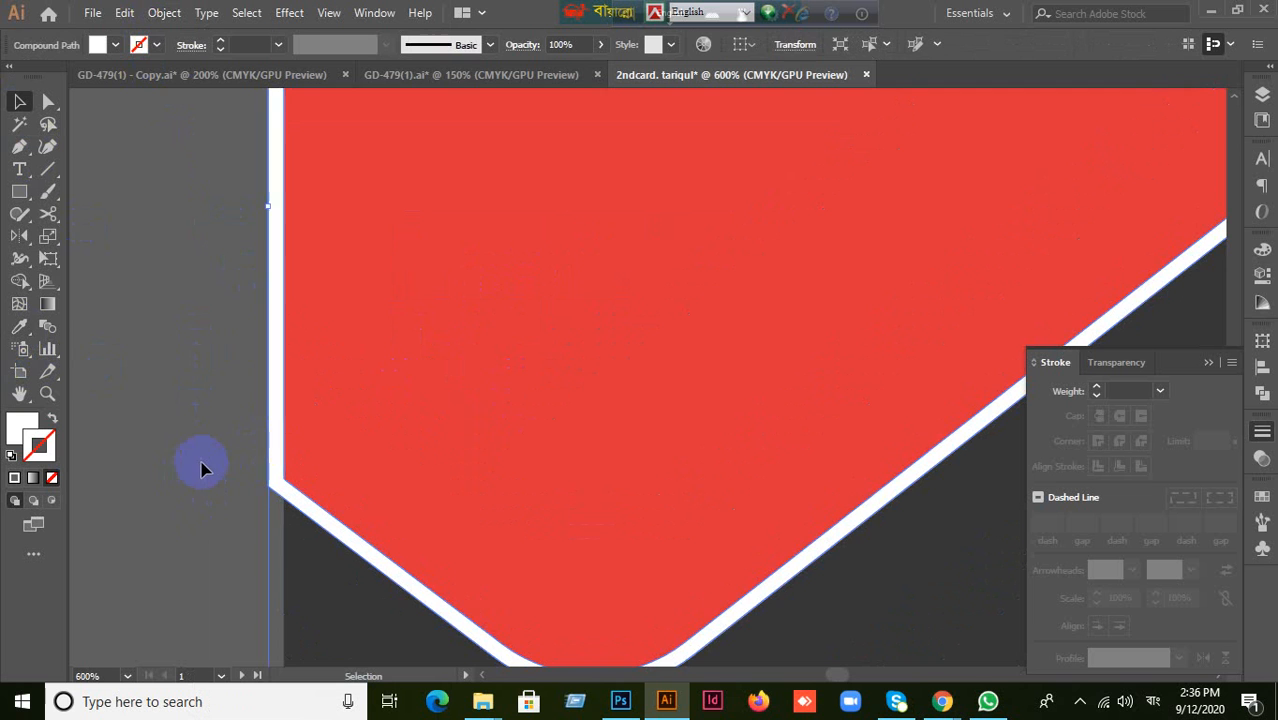
scroll(204, 468, down, 1)
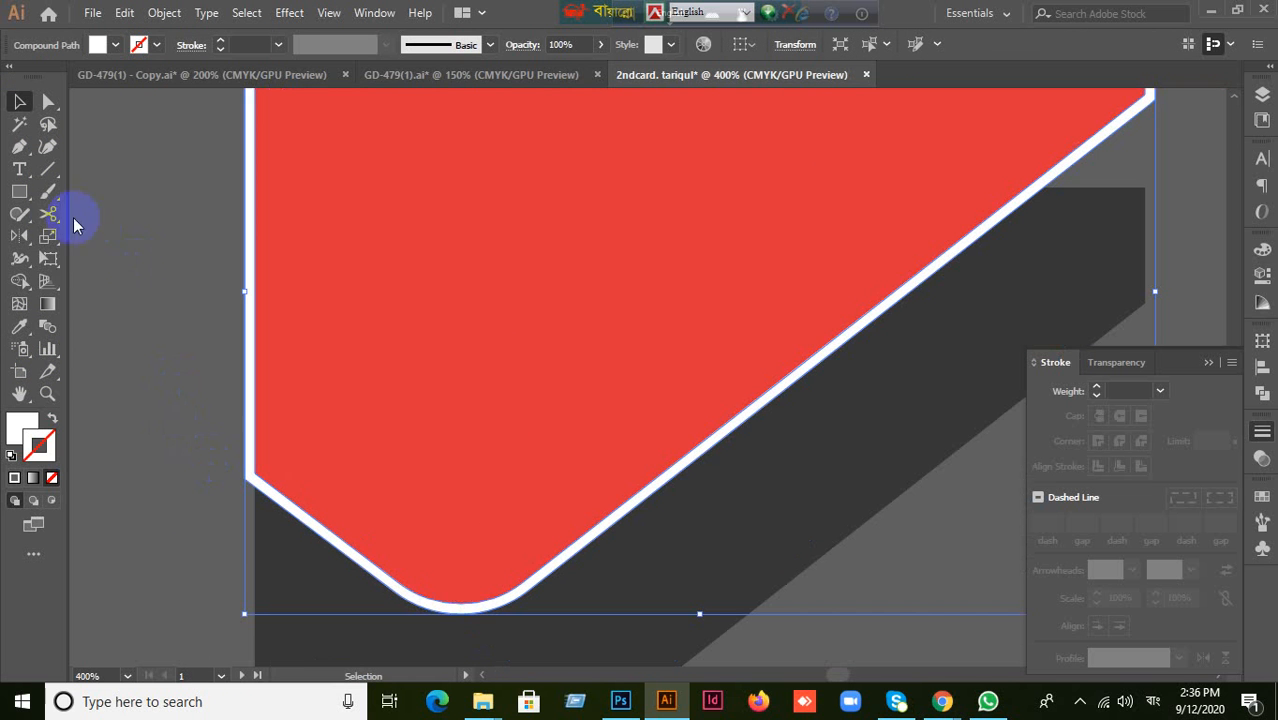
mouse_move(48, 213)
mouse_down()
mouse_move(100, 234)
mouse_move(110, 259)
mouse_up()
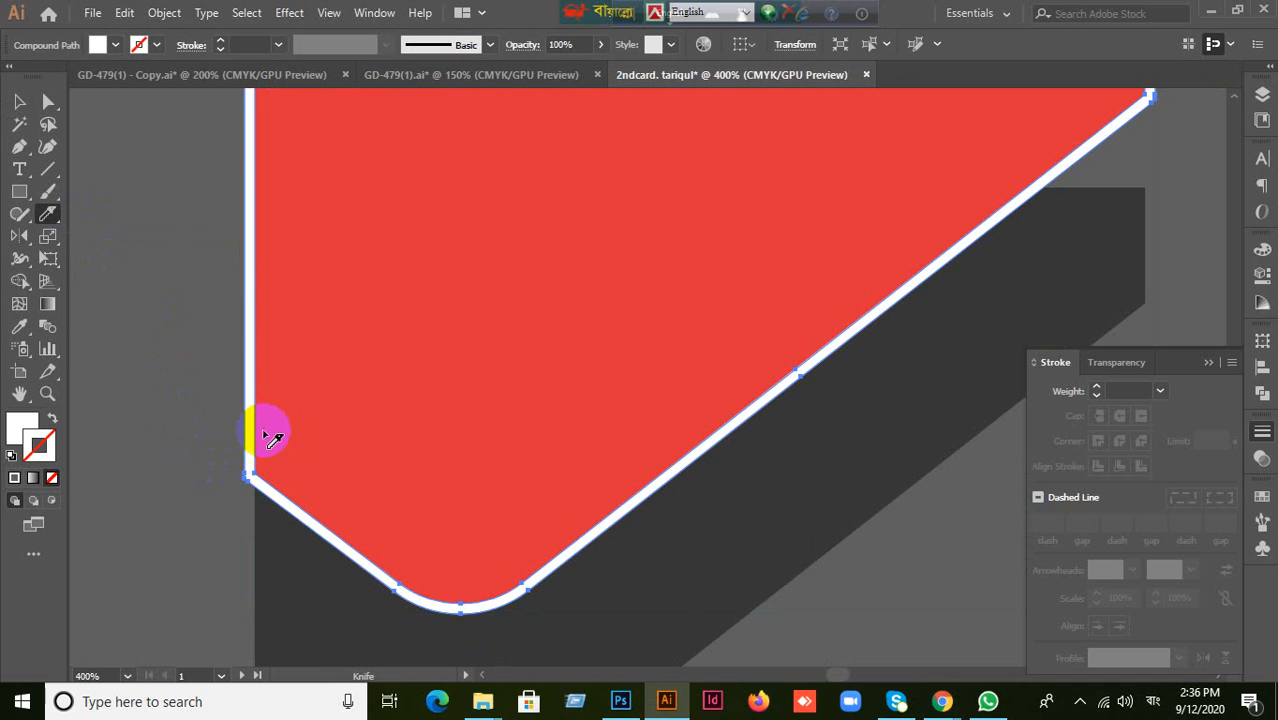
mouse_move(262, 428)
mouse_down()
mouse_move(265, 589)
mouse_move(280, 556)
mouse_up()
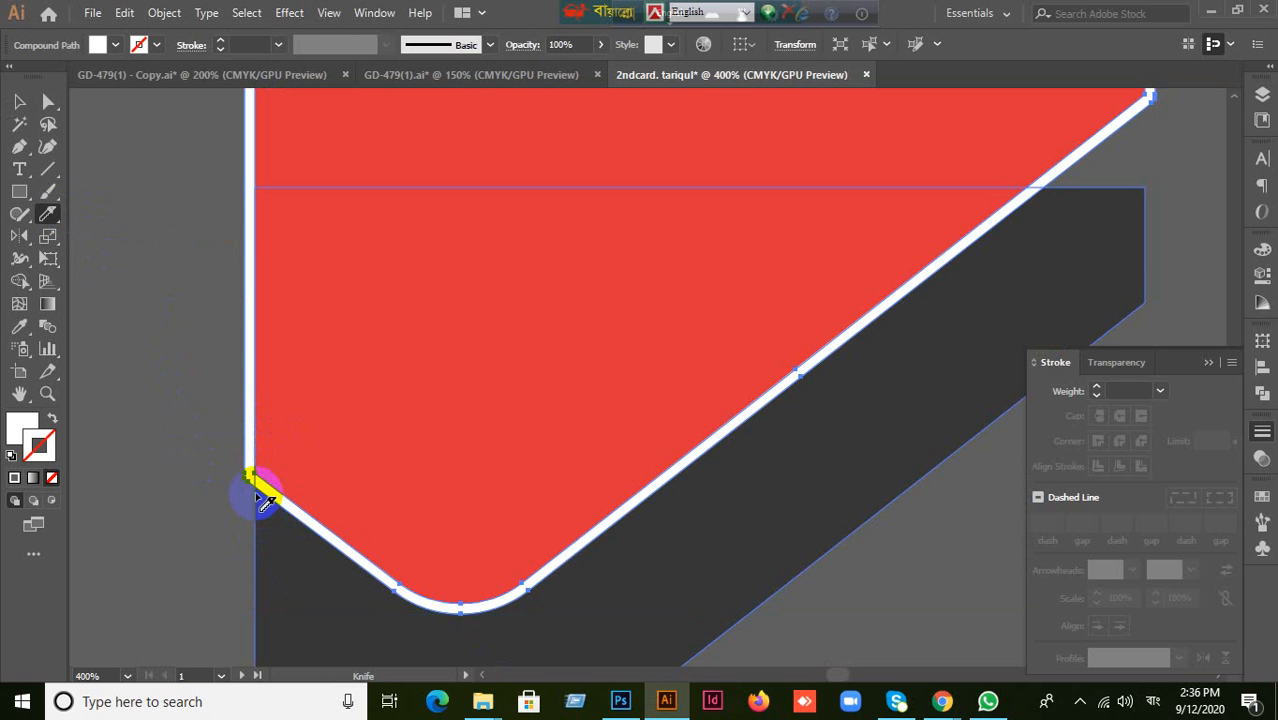
key(ctrl+z)
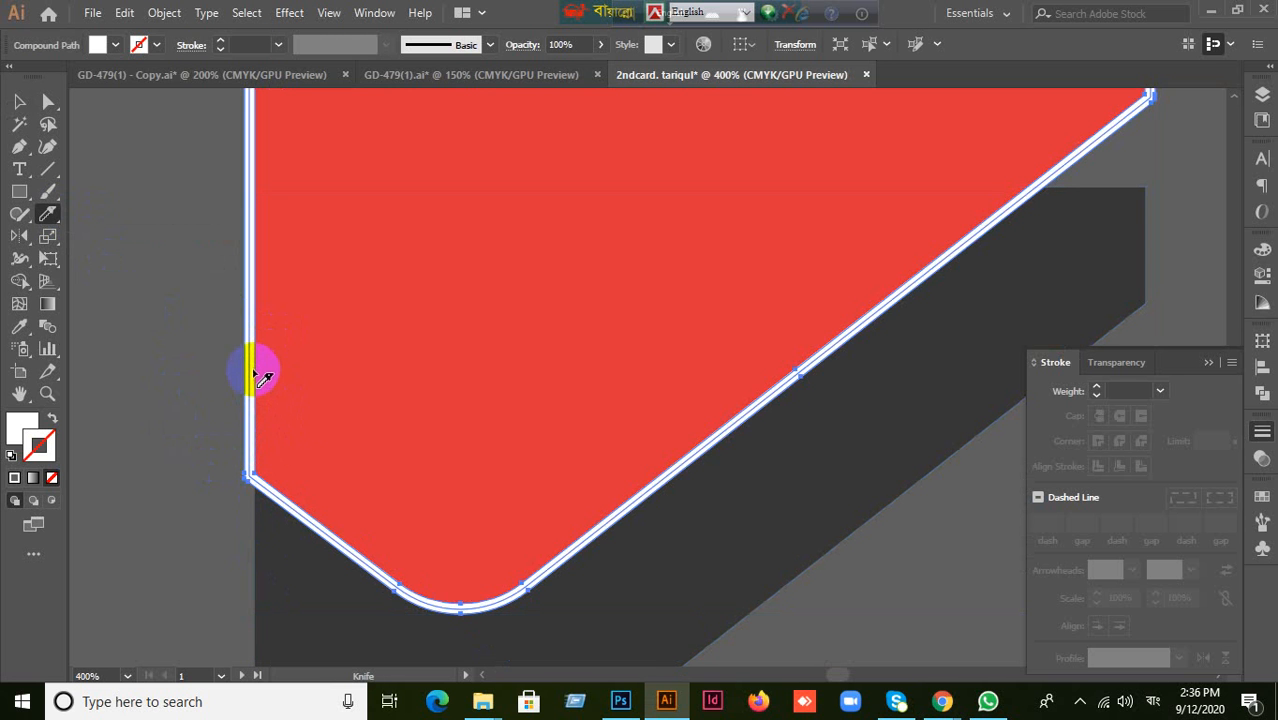
mouse_move(253, 372)
mouse_down()
mouse_move(264, 545)
mouse_move(262, 530)
mouse_up()
key(ctrl+z)
Slice the white outline vertically through its lower-left and upper-left corners with the Knife tool.
drag(258, 352, 257, 537)
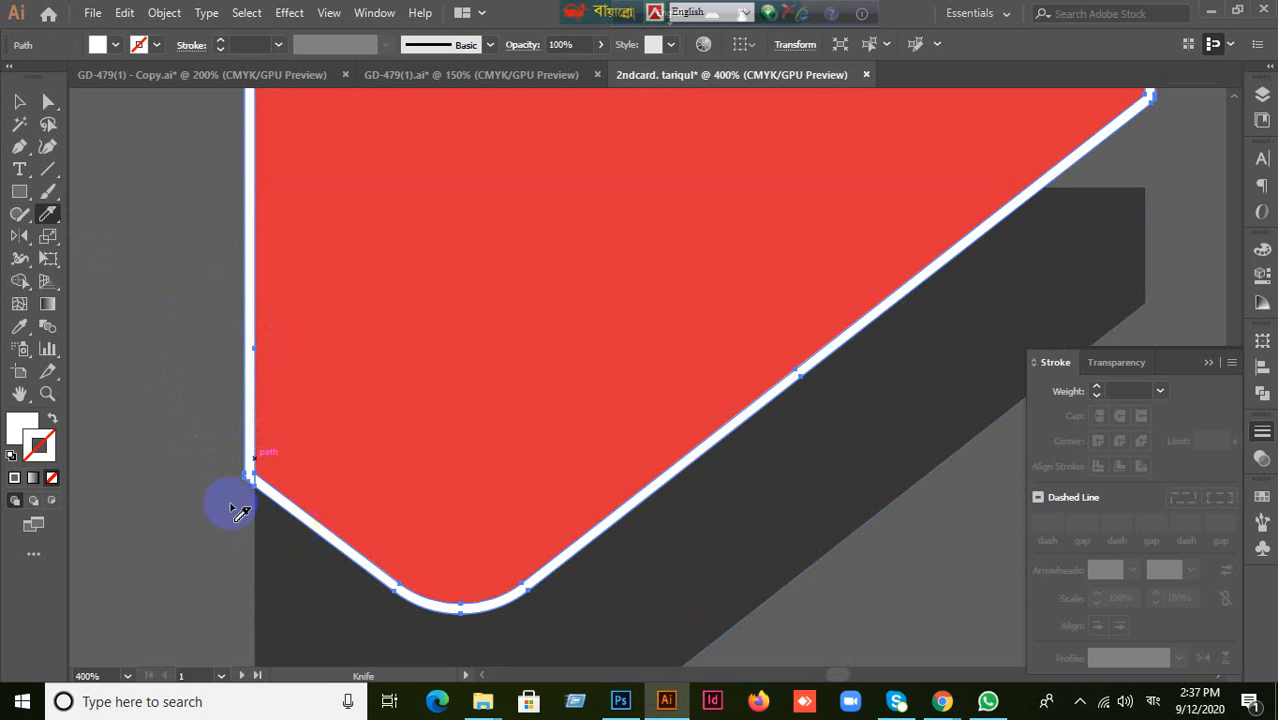
scroll(471, 511, up, 5)
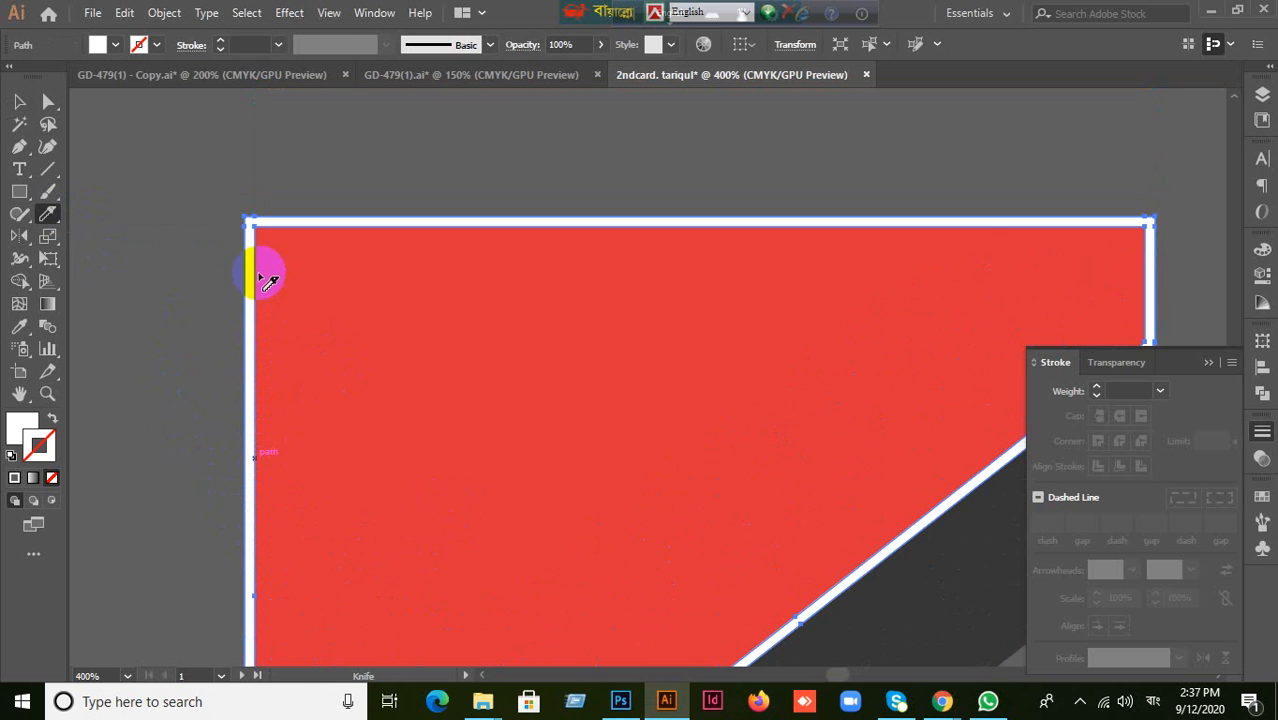
drag(255, 281, 256, 165)
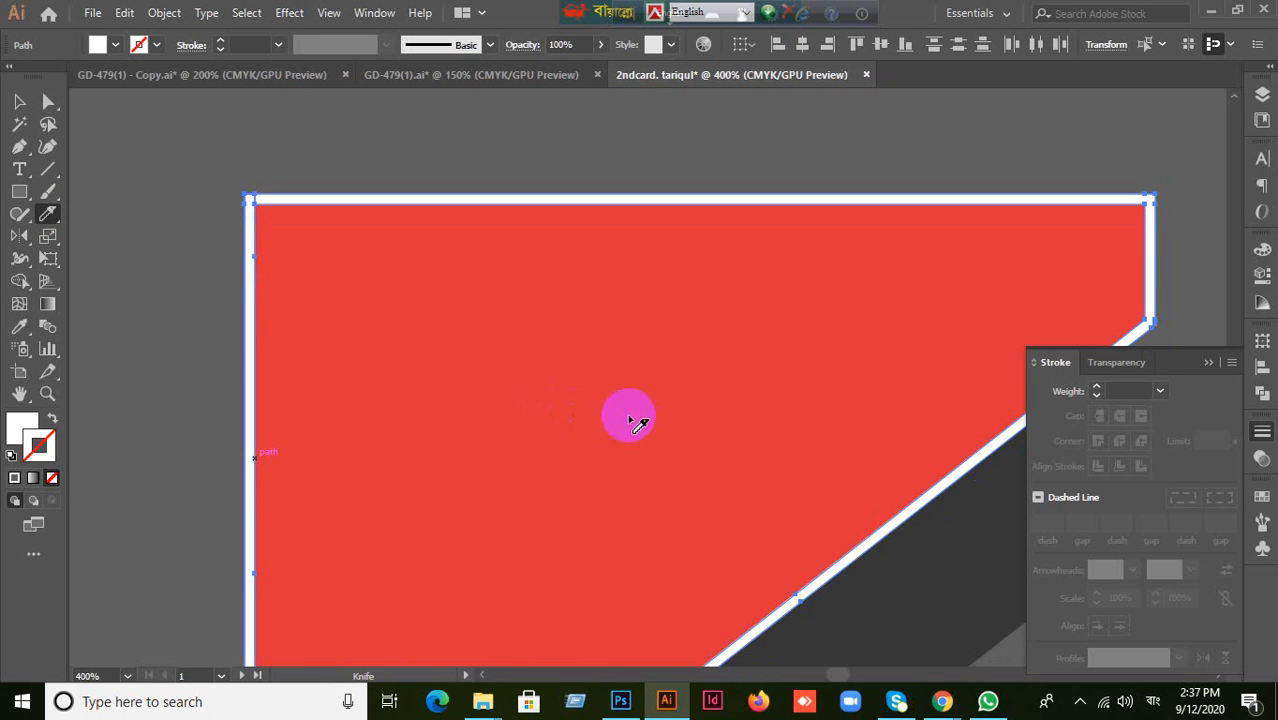
Slice the white outline across its diagonal edge, level with the dark gray shape's upper edge, redoing the first cut.
scroll(676, 425, down, 2)
drag(754, 460, 613, 399)
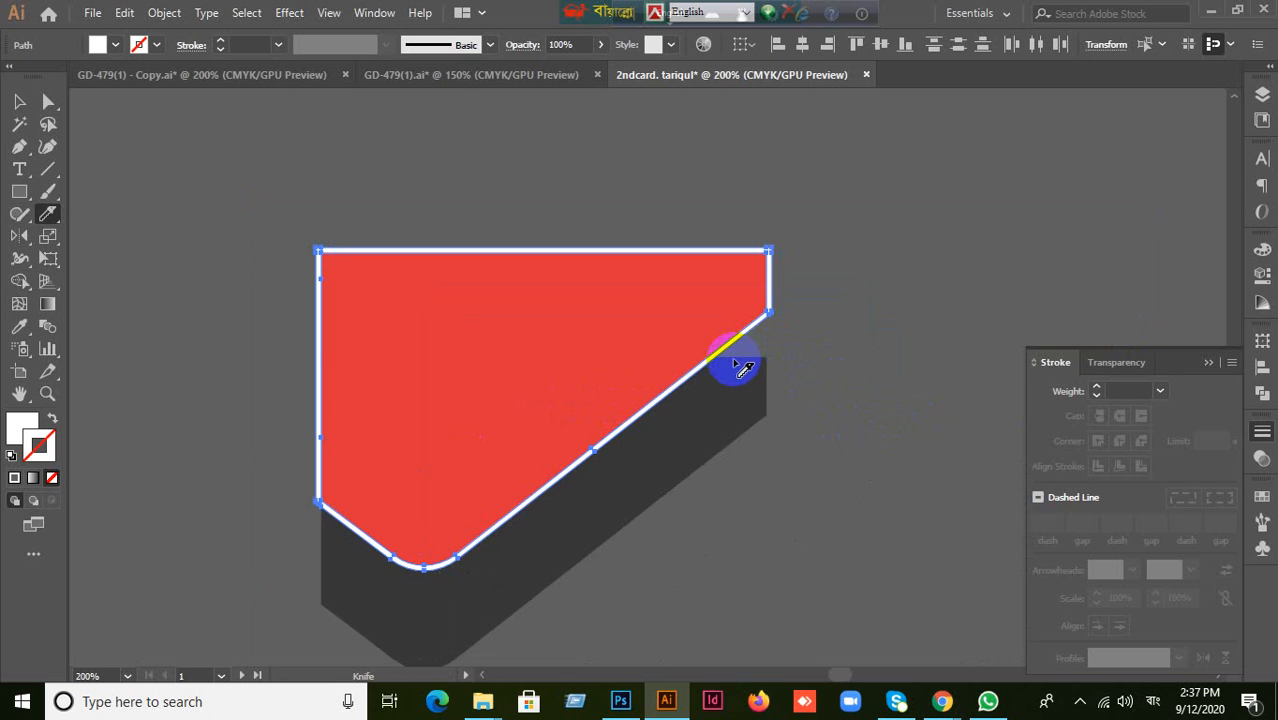
drag(737, 360, 628, 348)
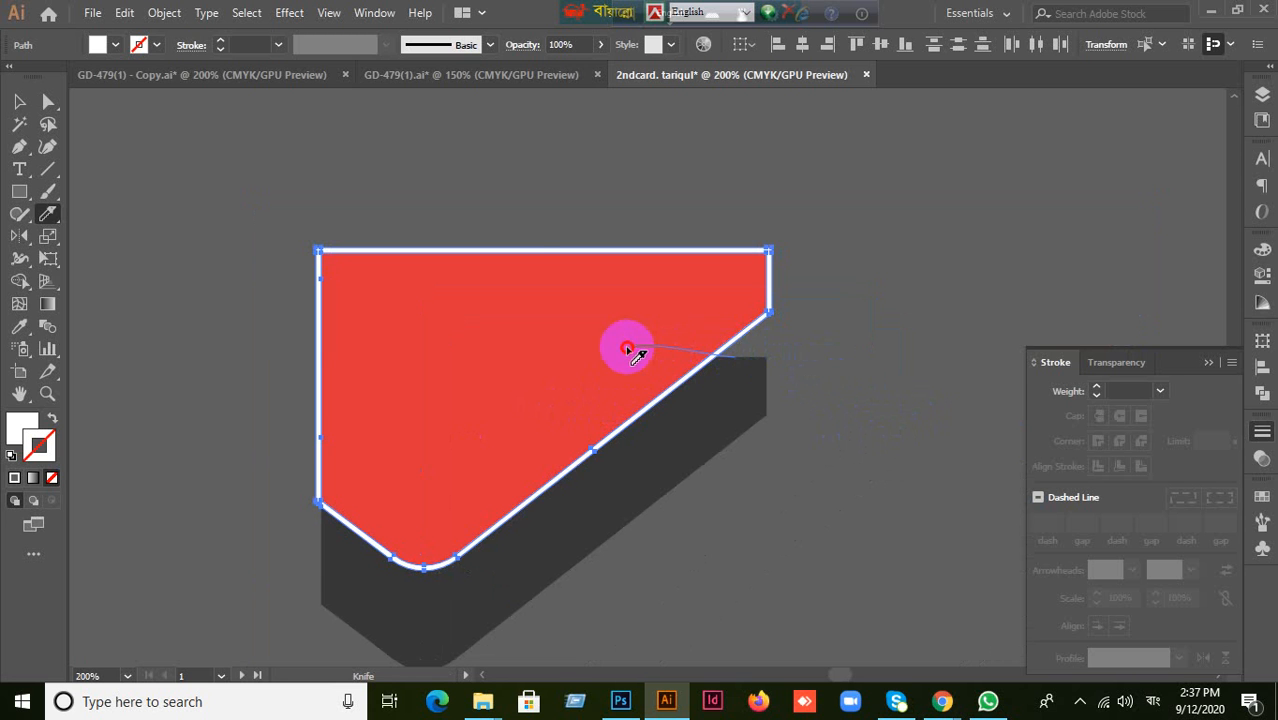
key(ctrl+z)
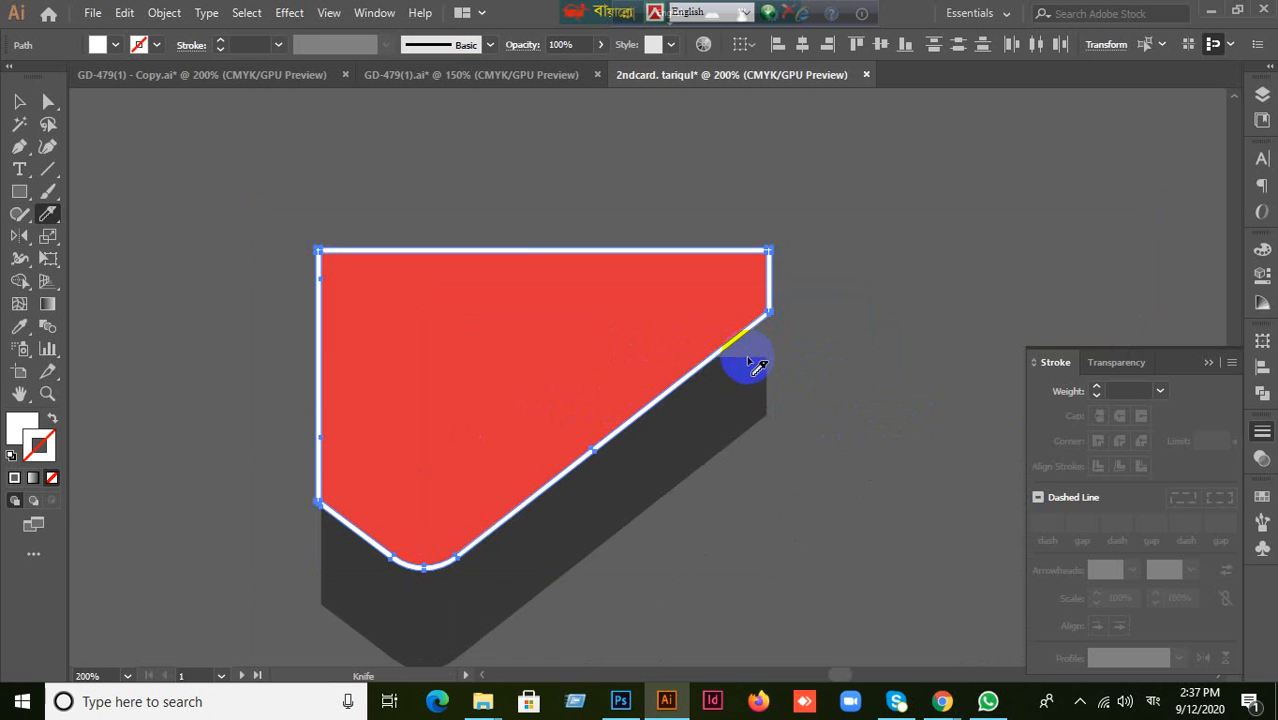
drag(750, 368, 622, 362)
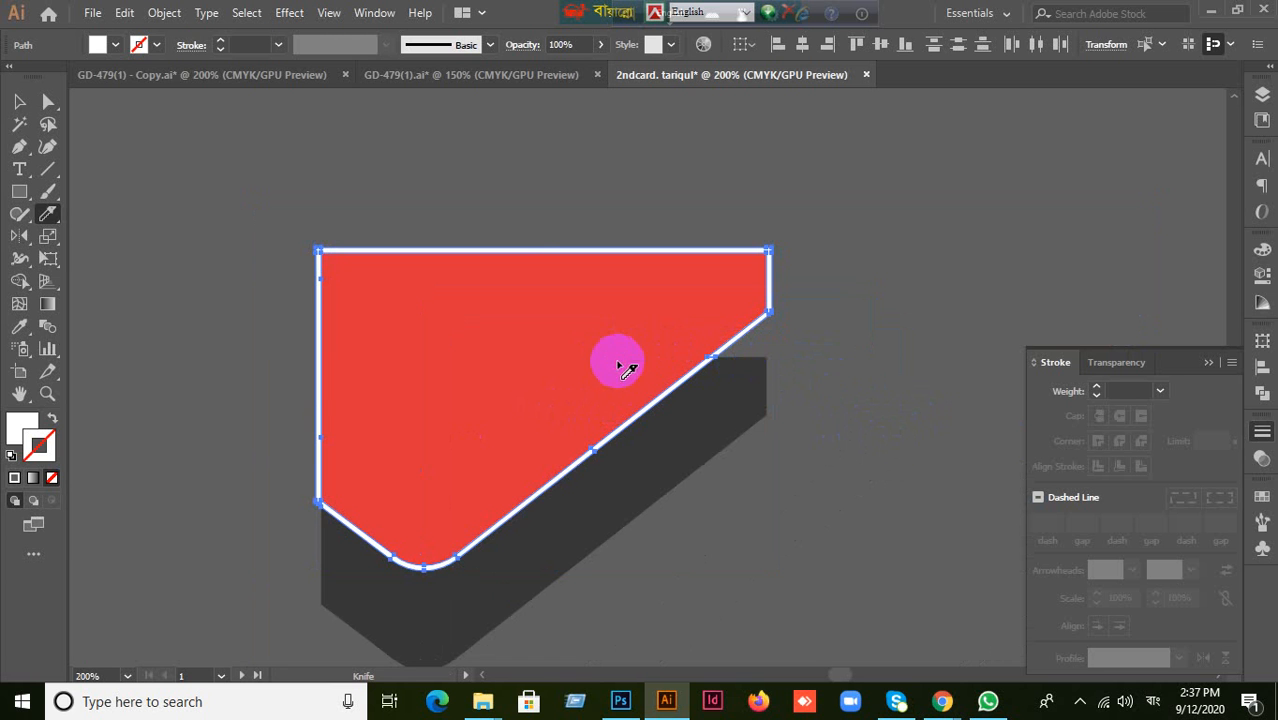
Pull the cut vertical side and upper outline segments away from the red shape.
click(19, 101)
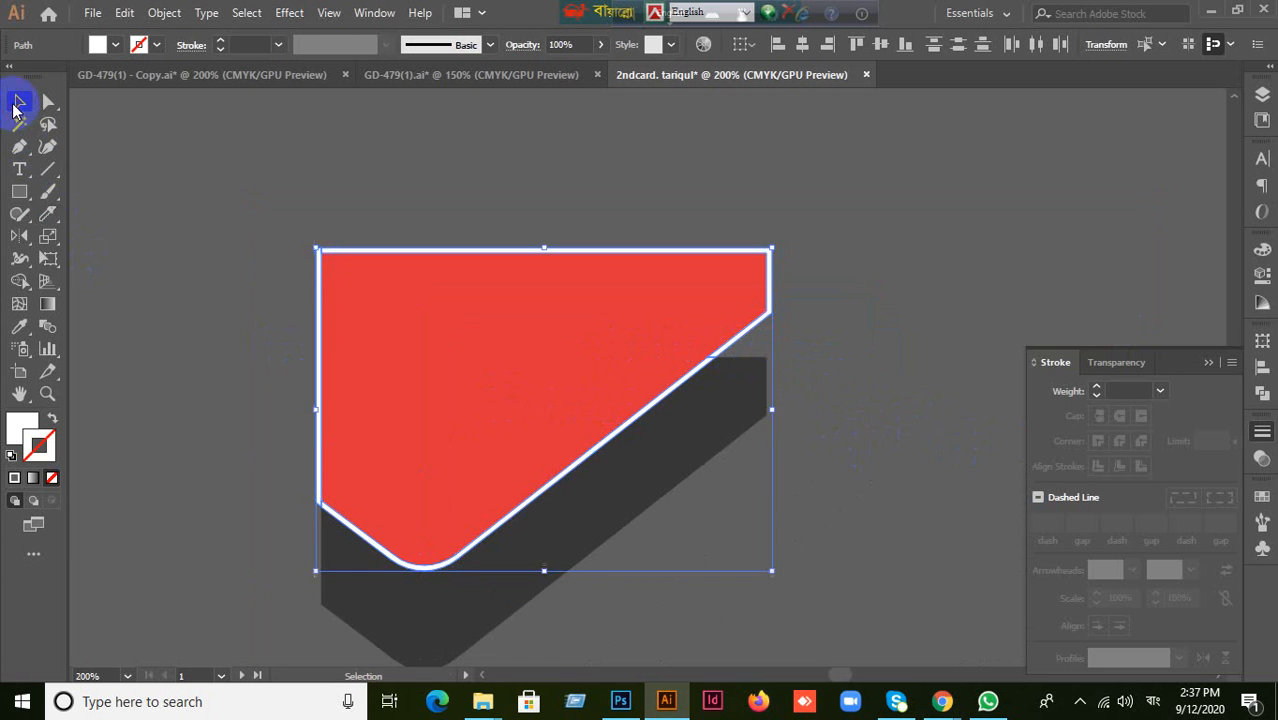
click(210, 256)
drag(312, 270, 787, 251)
drag(592, 265, 918, 175)
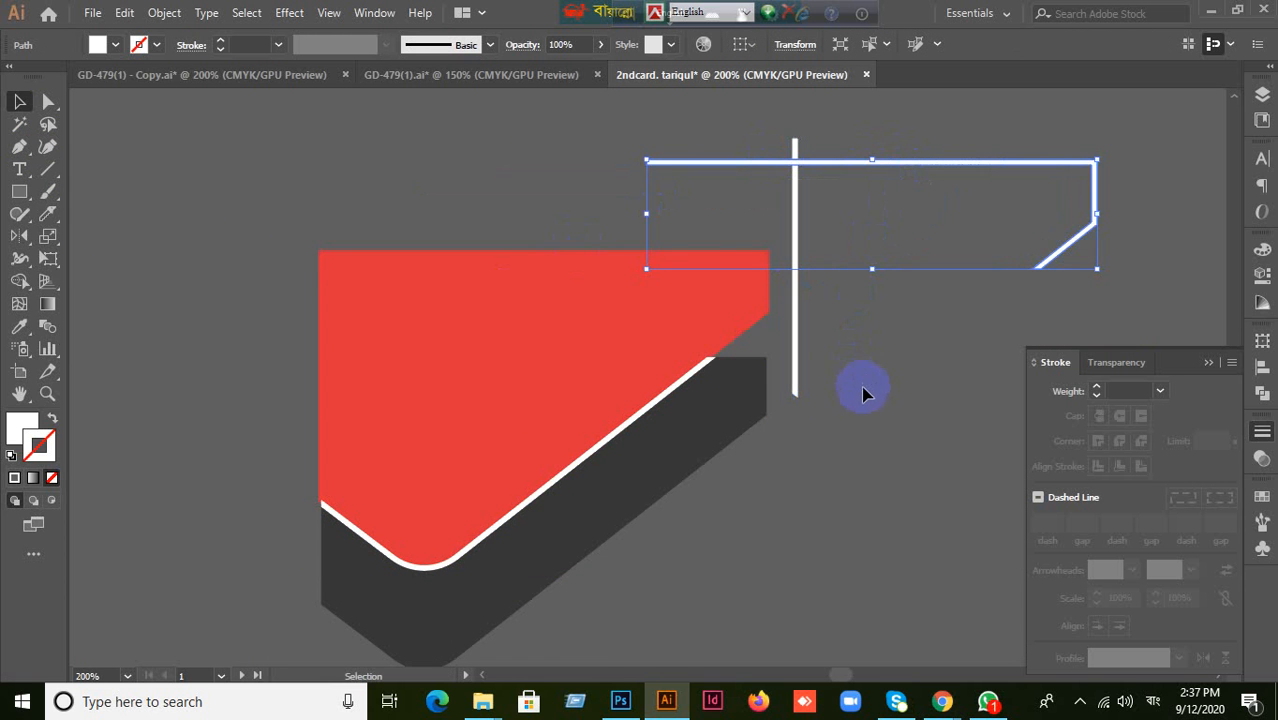
Move both detached outline segments farther from the red shape, and undo the segment moves.
scroll(863, 393, down, 3)
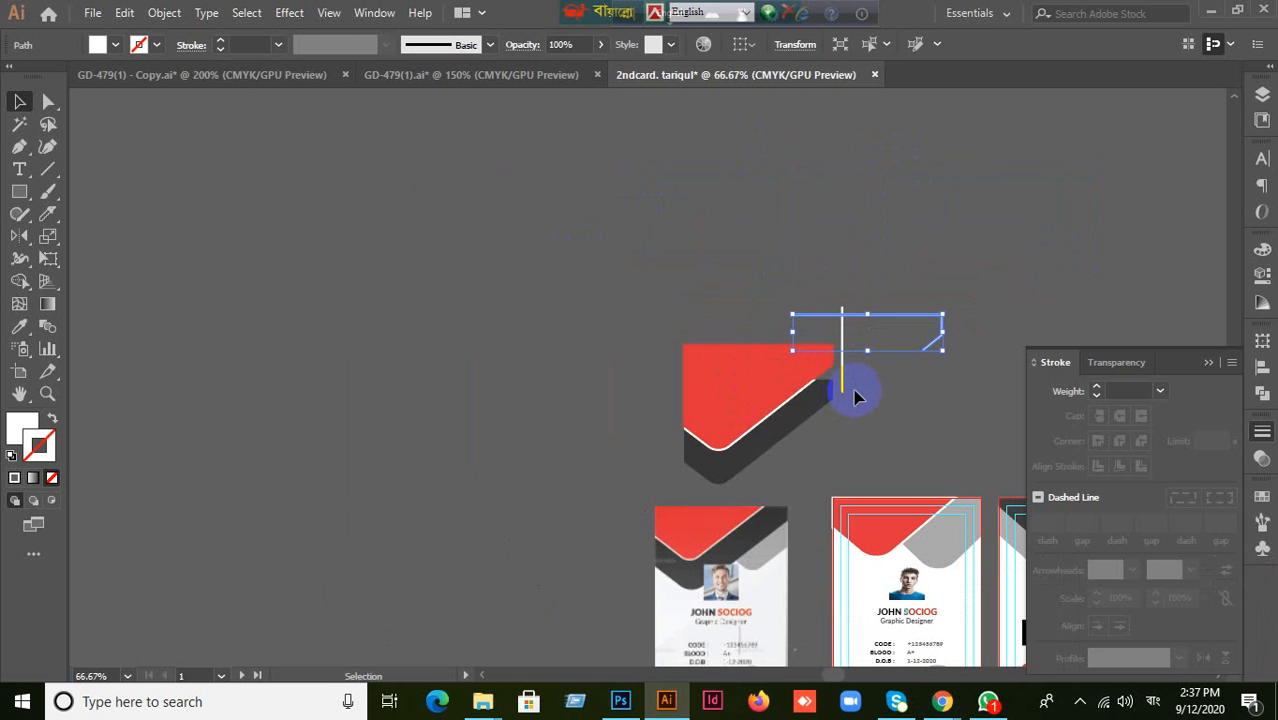
drag(836, 433, 467, 379)
click(590, 336)
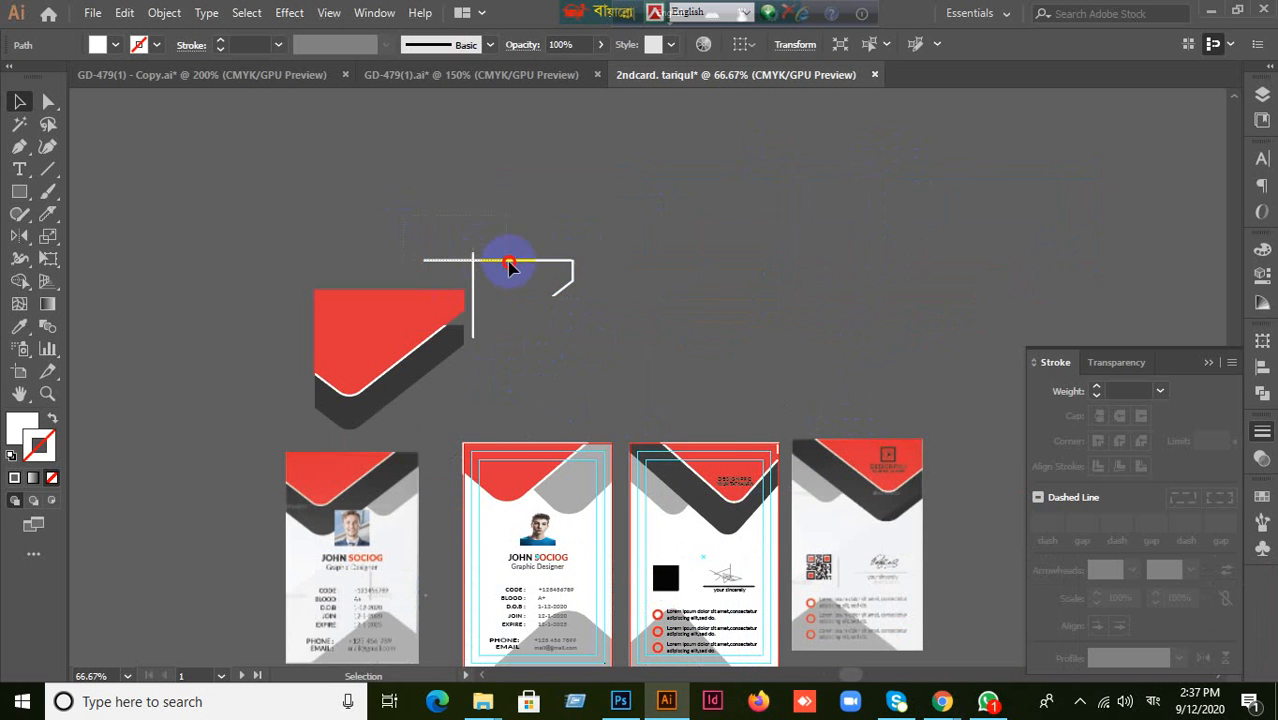
click(509, 265)
drag(471, 271, 626, 247)
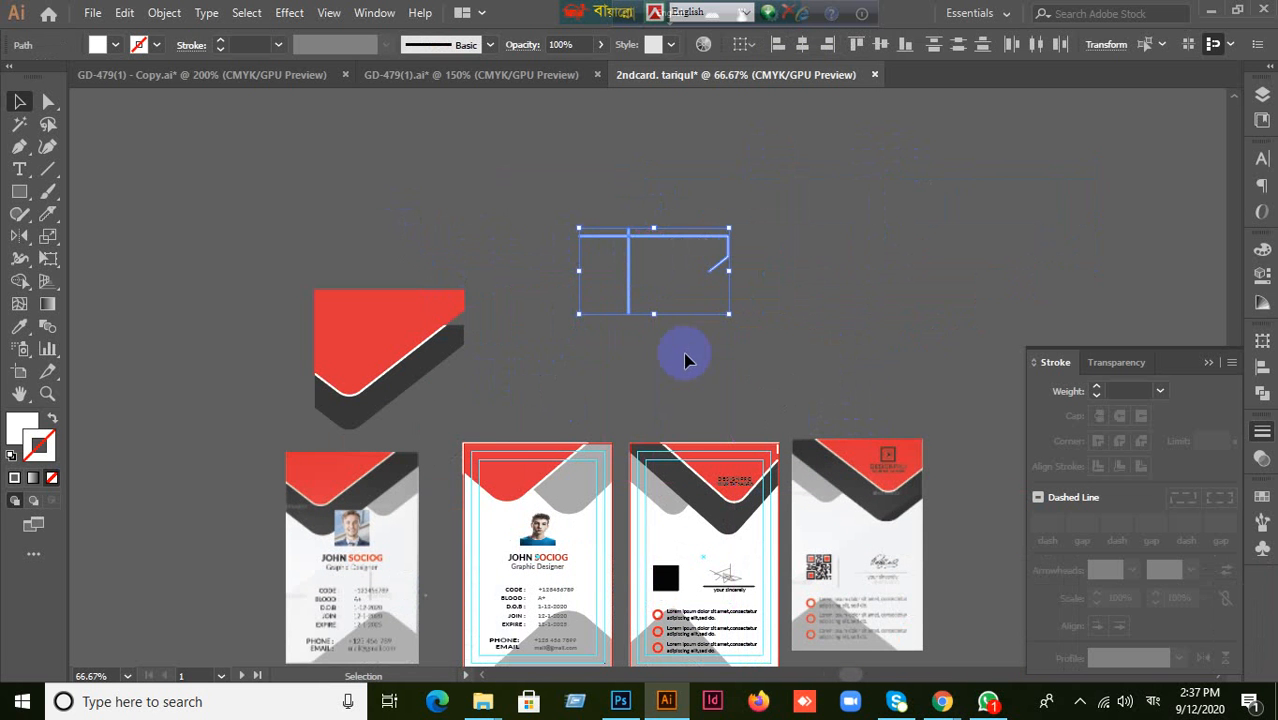
key(a)
key(ctrl+z)
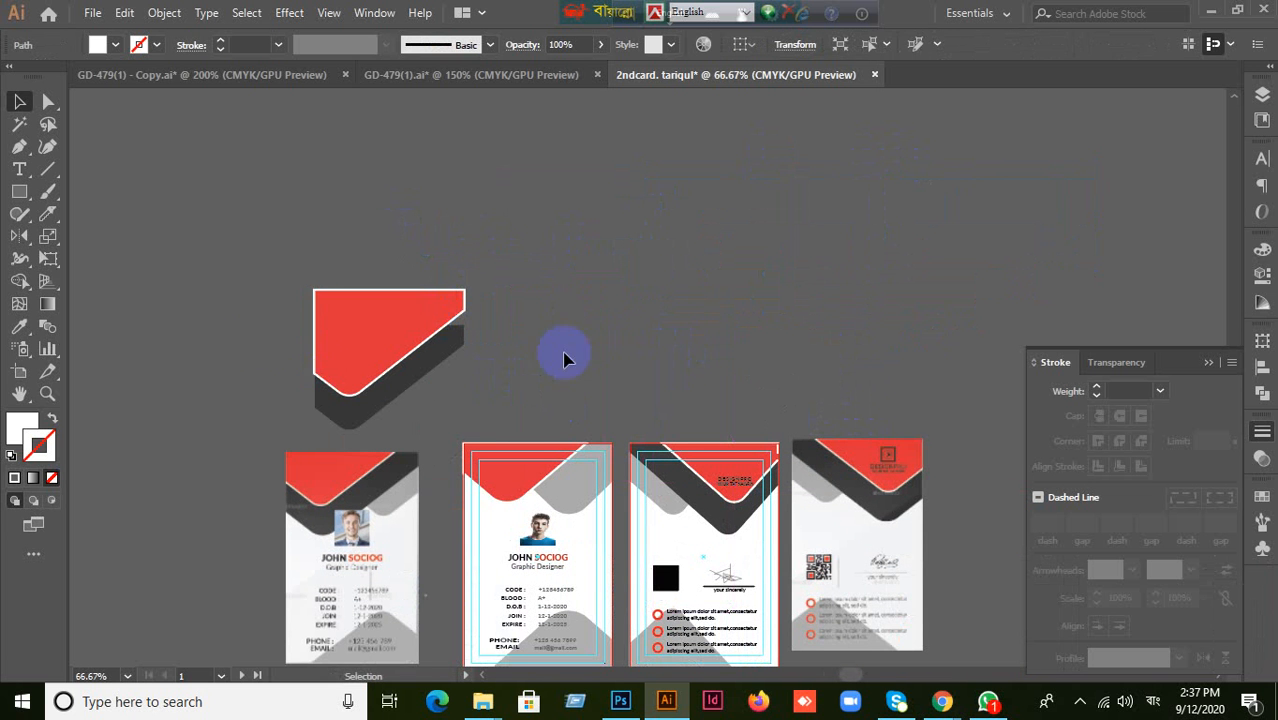
Try moving the white outline away from the red shape, and undo the moves and the Knife cuts.
click(270, 340)
scroll(465, 397, up, 2)
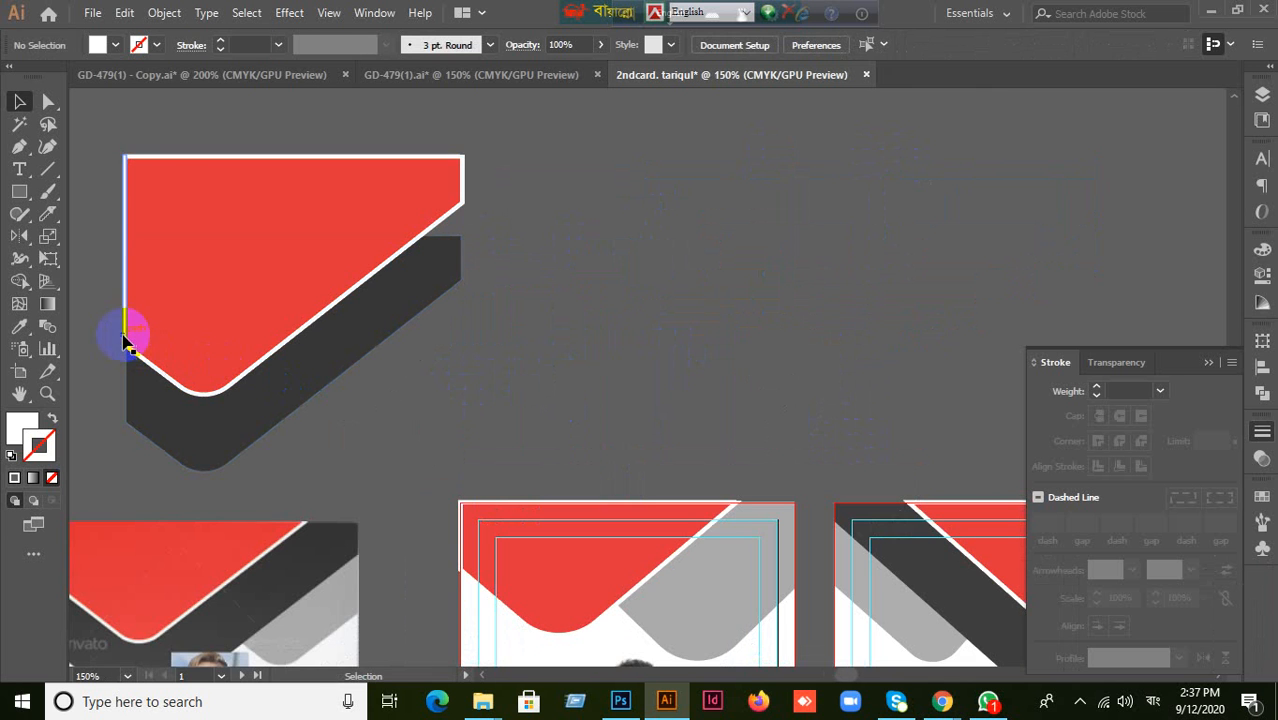
click(242, 342)
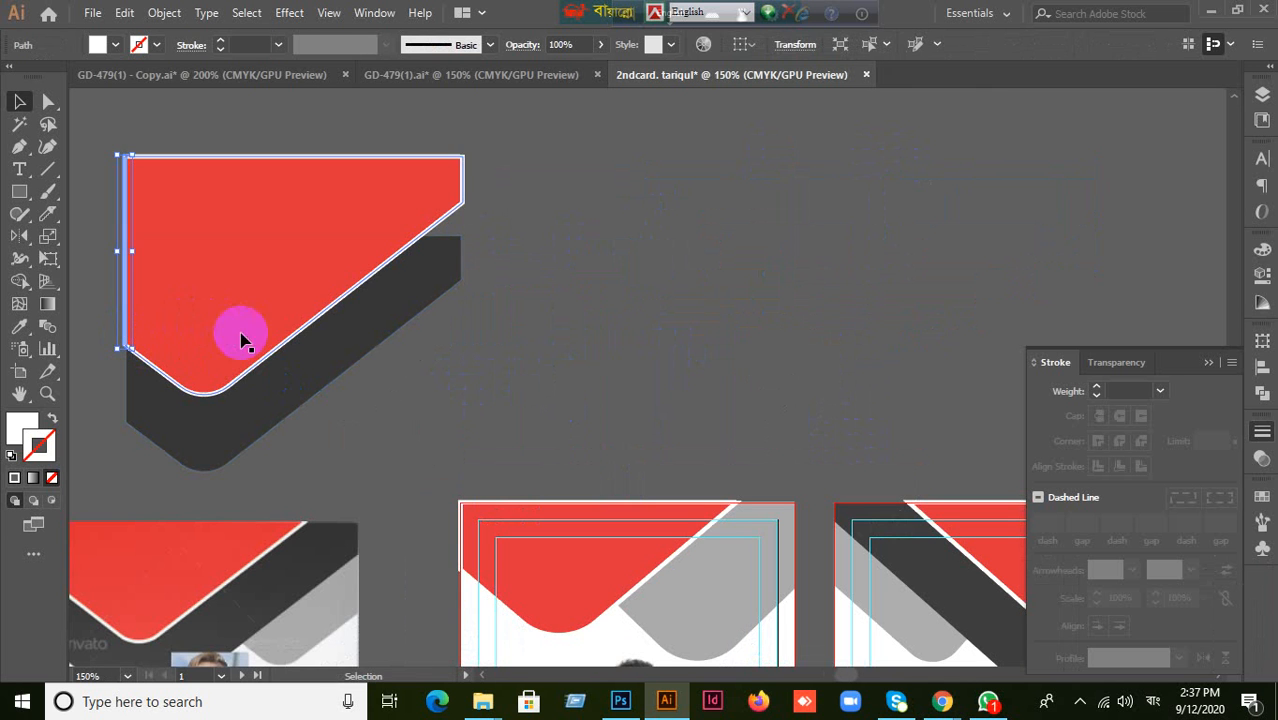
click(552, 395)
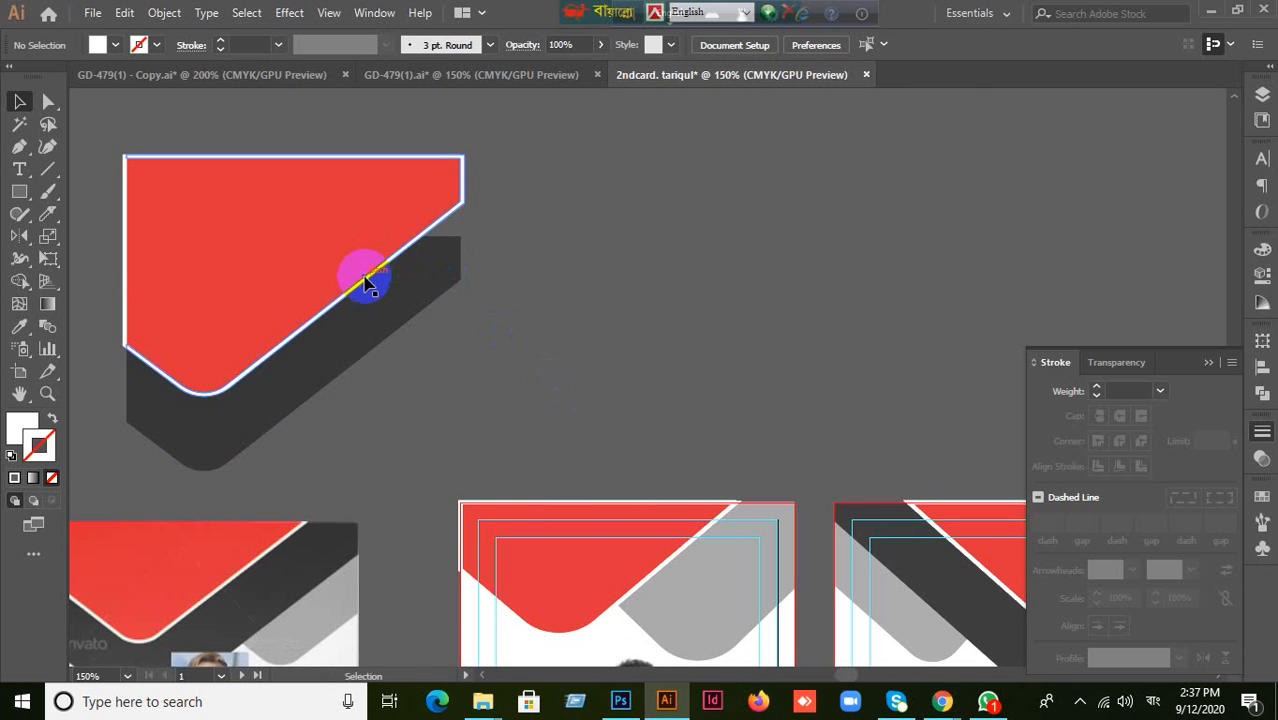
drag(365, 280, 588, 290)
key(ctrl+z)
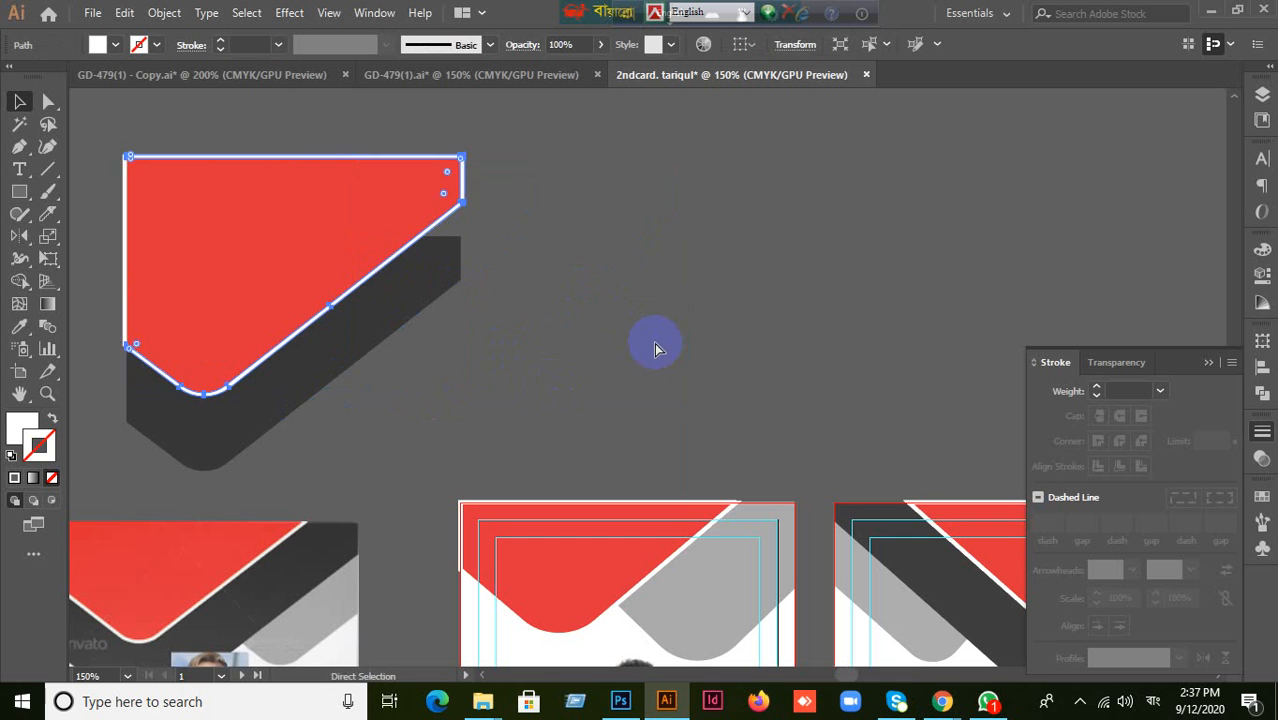
drag(290, 340, 517, 377)
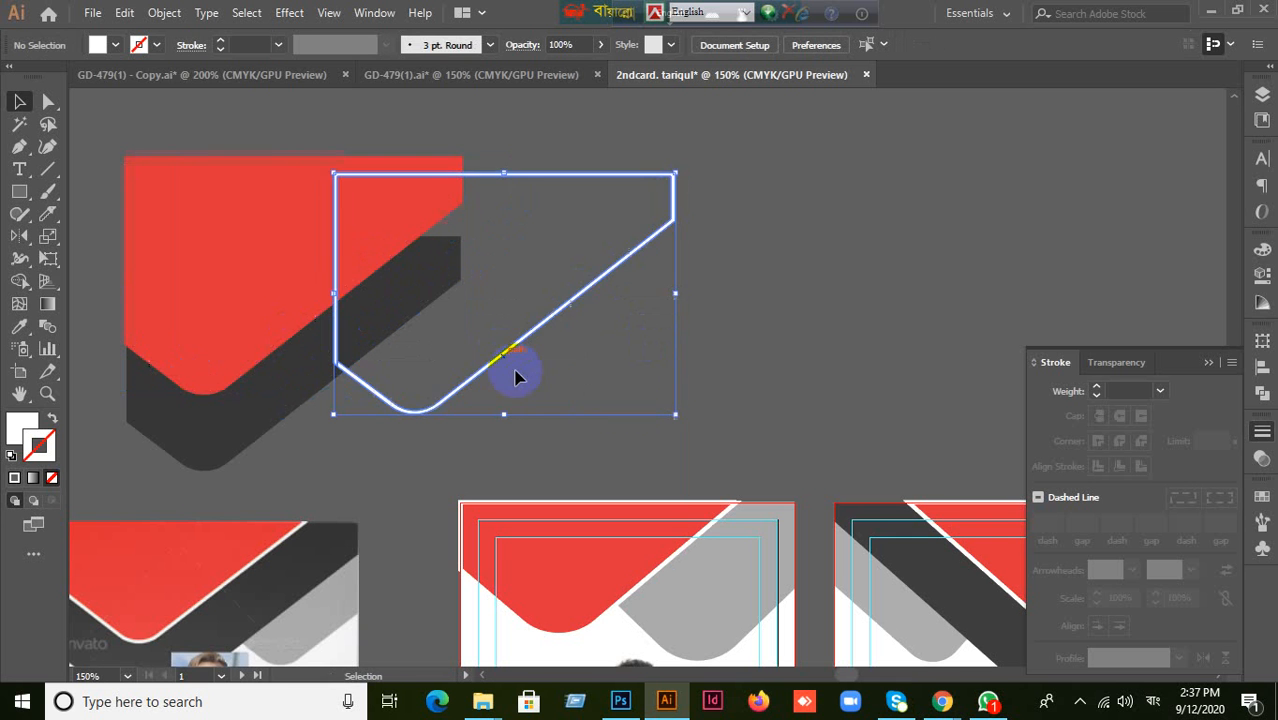
key(ctrl+z)
Duplicate the outlined red shape together with its dark gray shape, placing the copy well to the right of the original.
click(594, 399)
drag(95, 300, 295, 420)
drag(262, 365, 962, 308)
click(602, 348)
scroll(562, 365, left, 3)
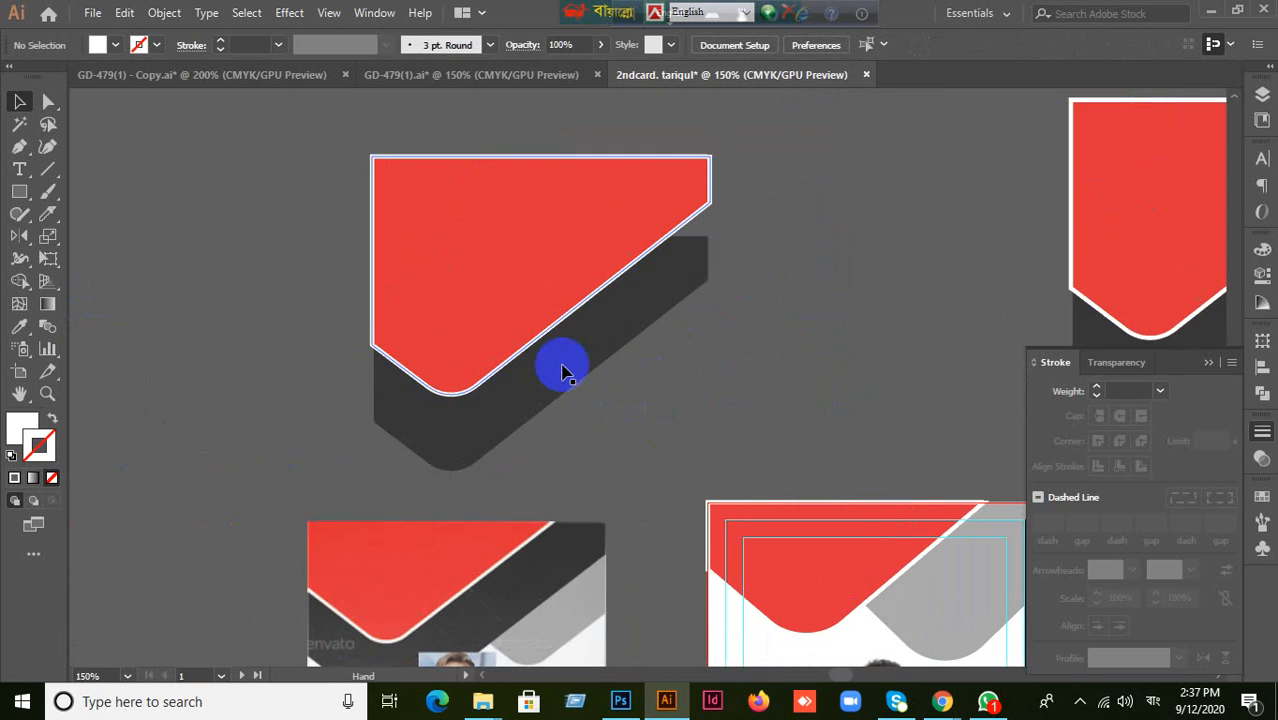
scroll(405, 372, up, 3)
scroll(405, 372, up, 3)
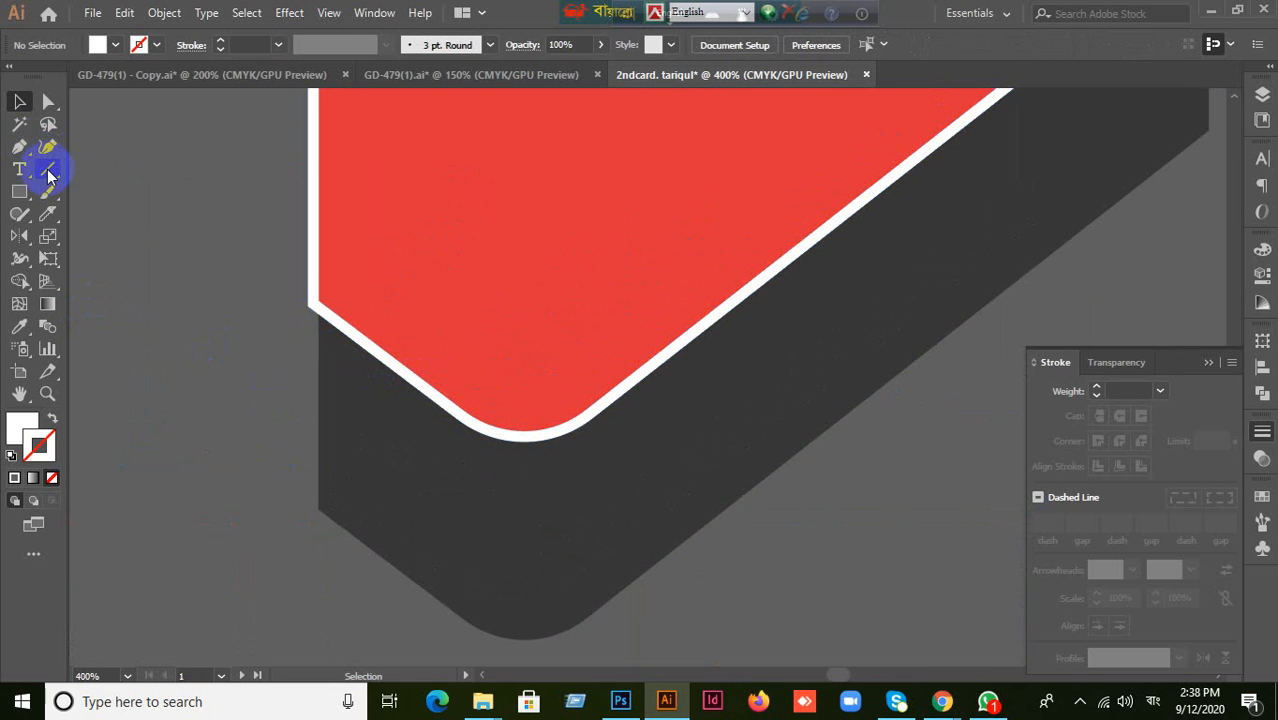
Draw a vertical line along the dark gray shape's left edge and a horizontal line along its top edge, both extending past the shapes.
key(backslash)
scroll(471, 277, down, 1)
drag(473, 246, 494, 466)
scroll(495, 427, down, 1)
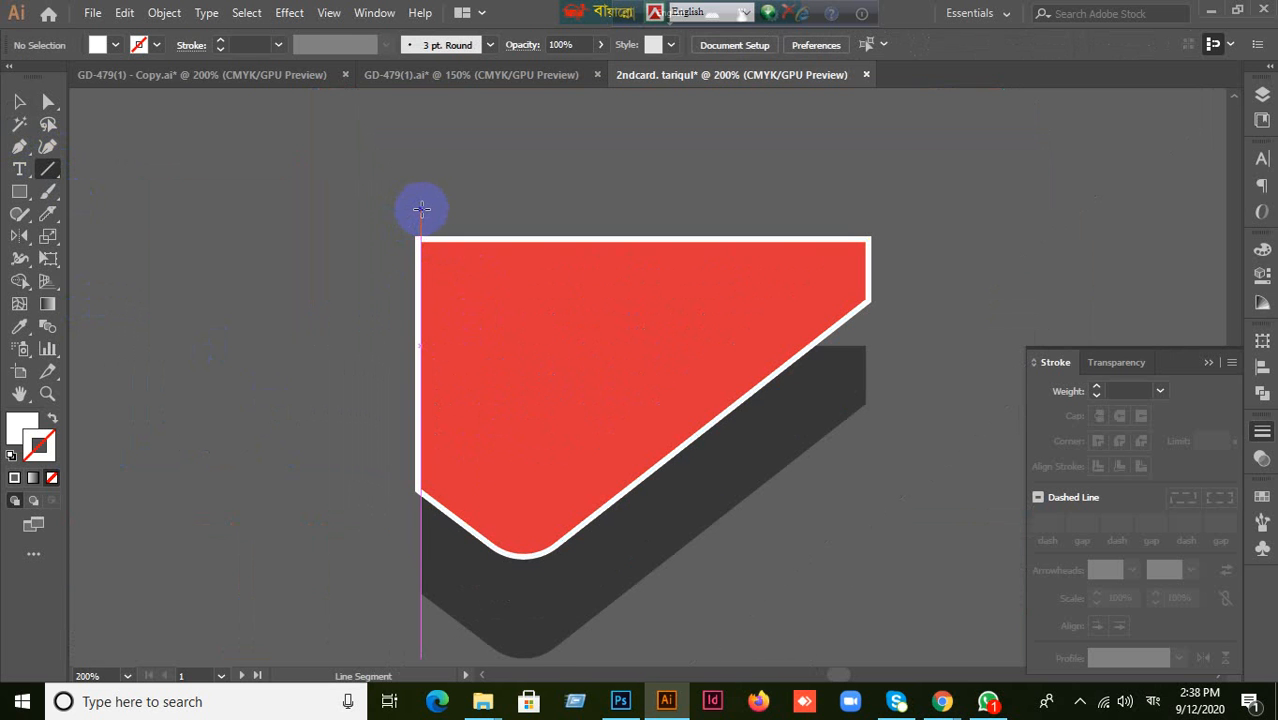
drag(421, 209, 421, 637)
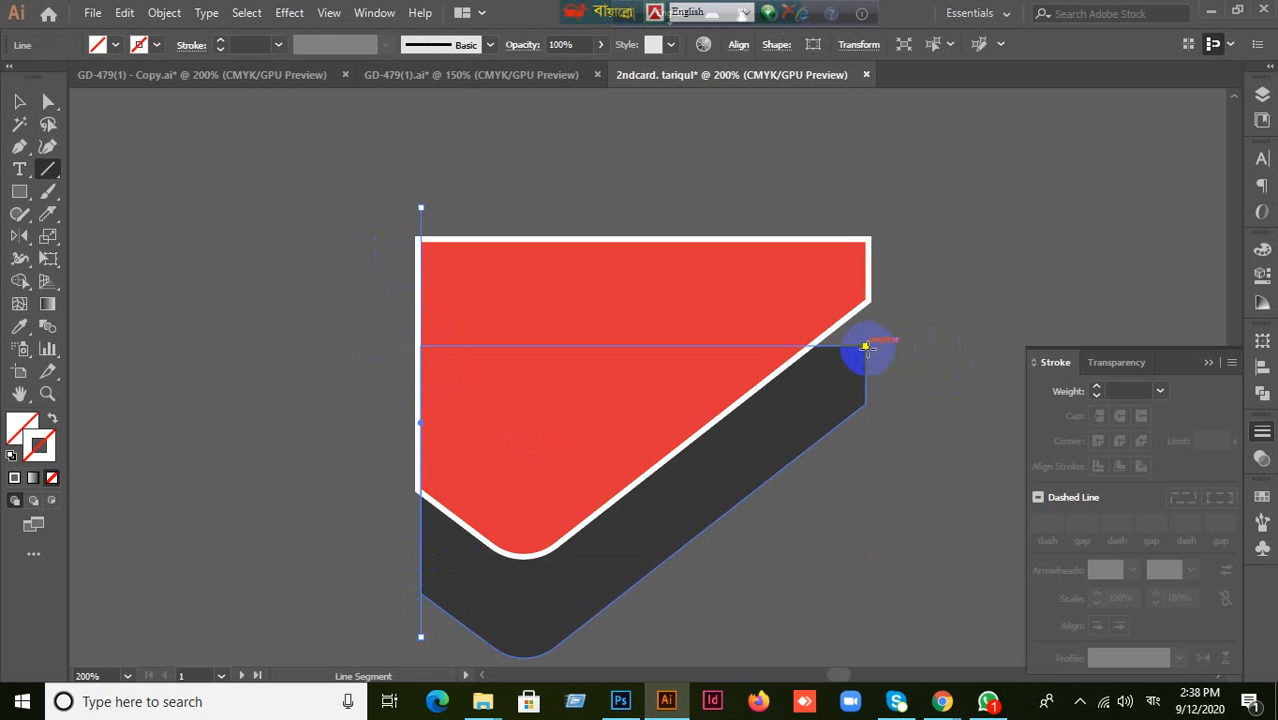
drag(866, 347, 301, 354)
Use Shape Builder on both shapes and the guide lines to remove the red and white areas above the horizontal line.
click(24, 106)
click(193, 241)
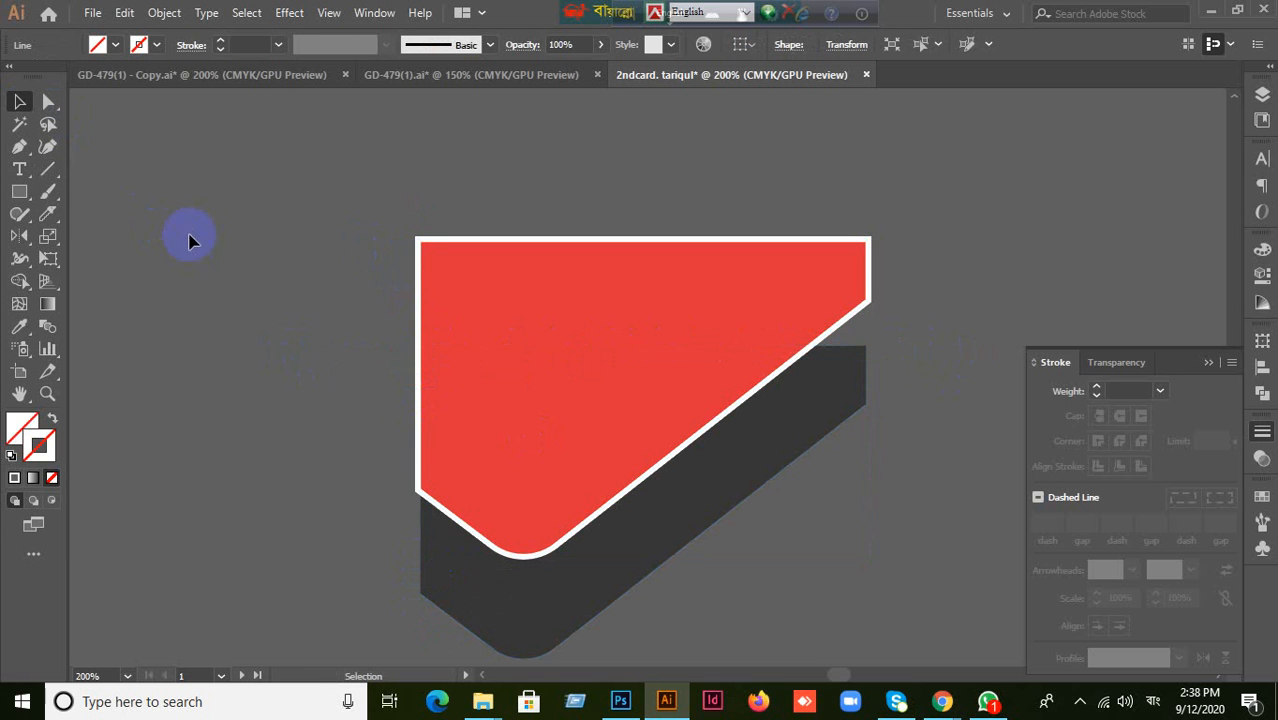
click(724, 598)
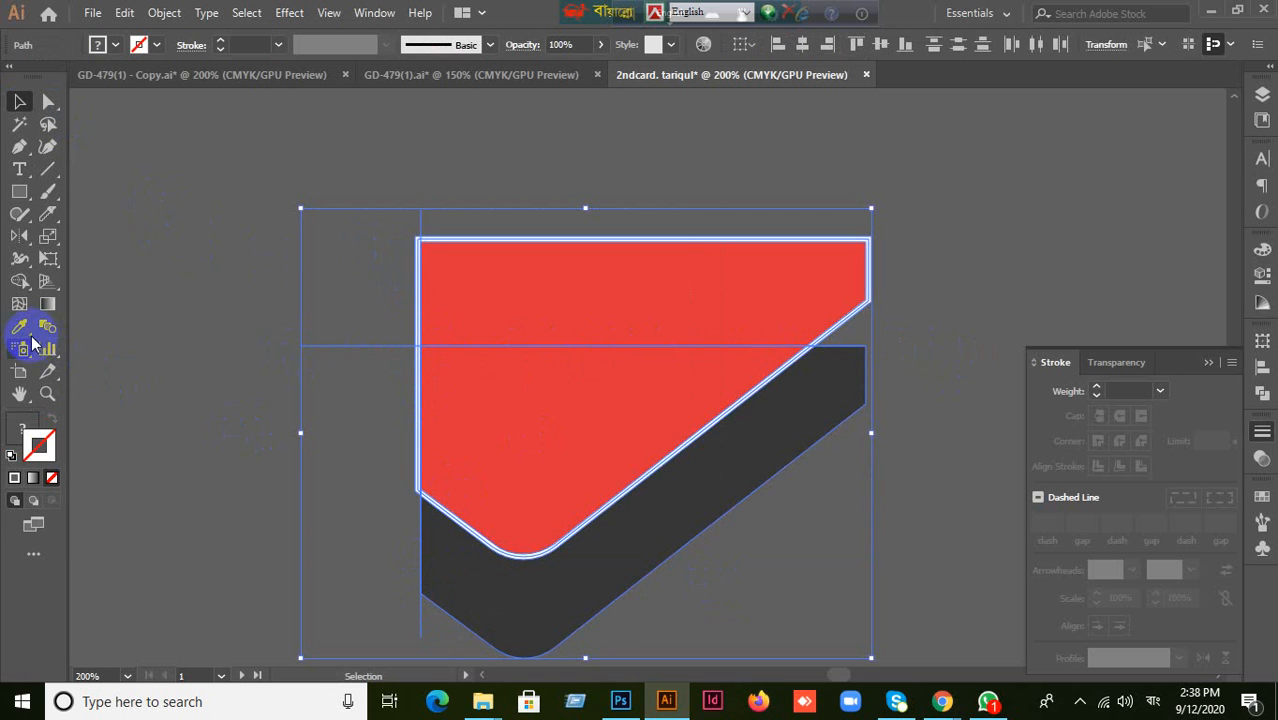
click(20, 282)
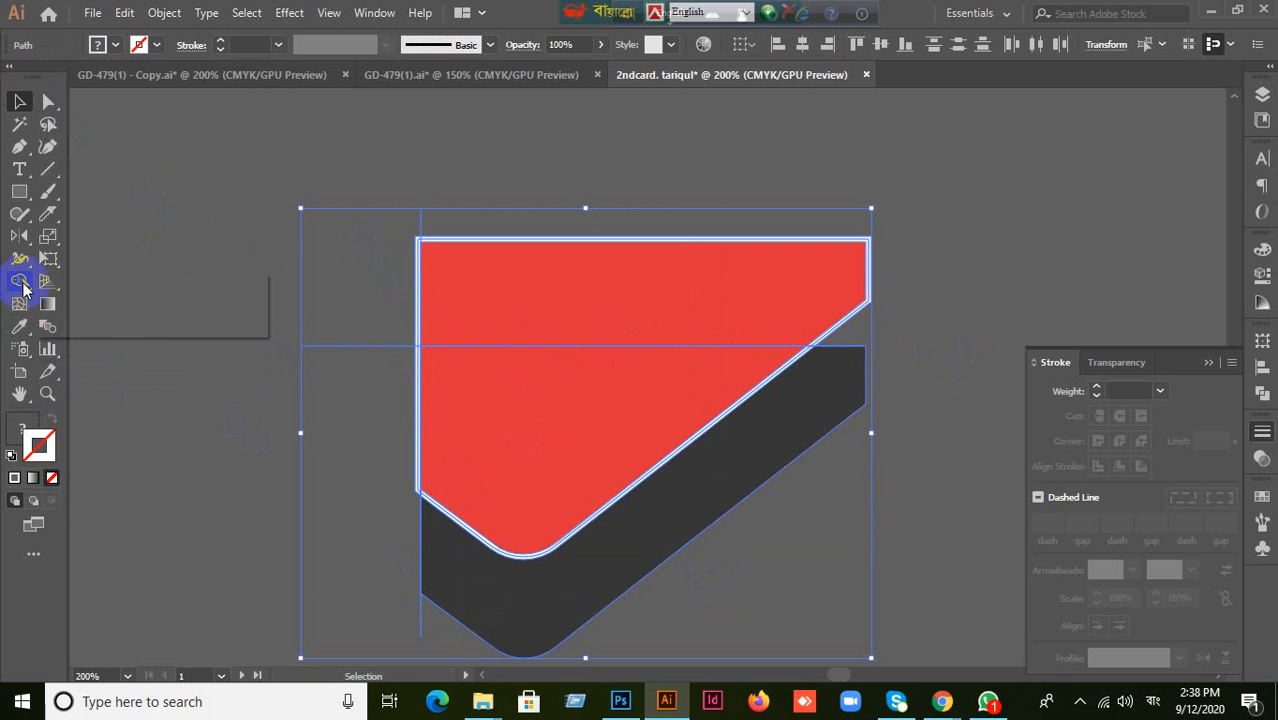
click(82, 288)
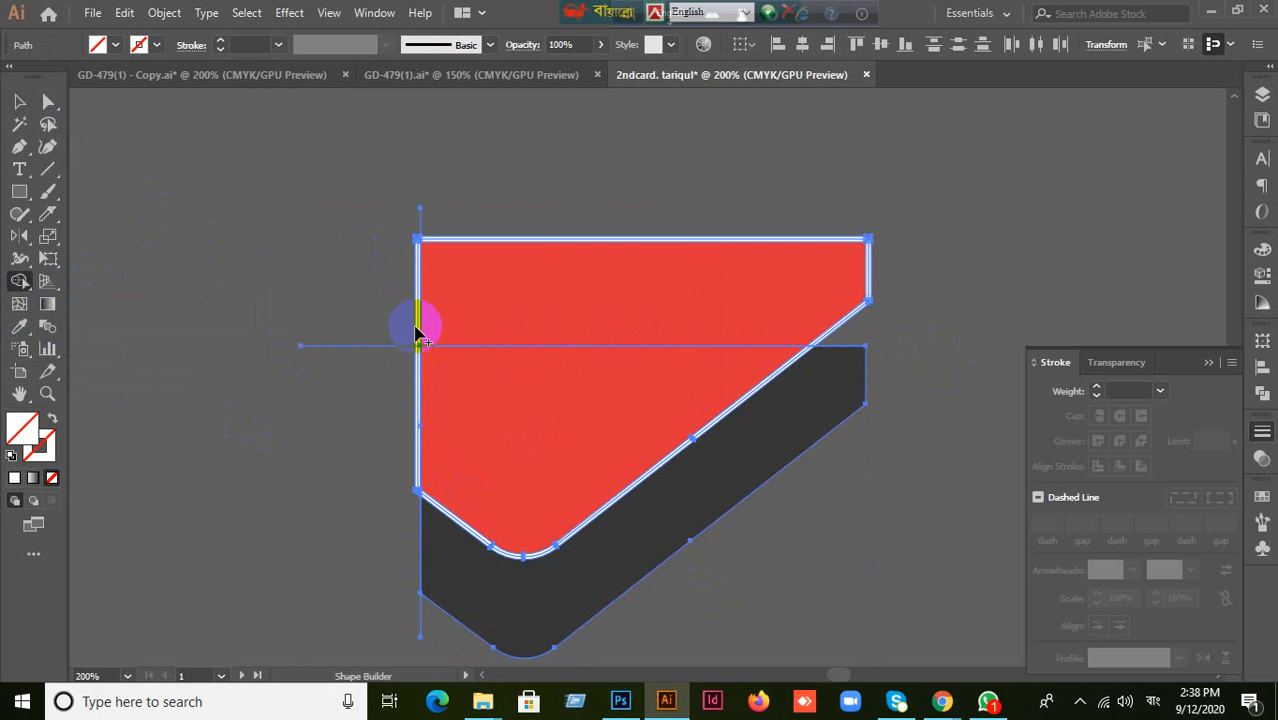
alt+click(570, 318)
drag(793, 289, 962, 290)
drag(375, 382, 383, 300)
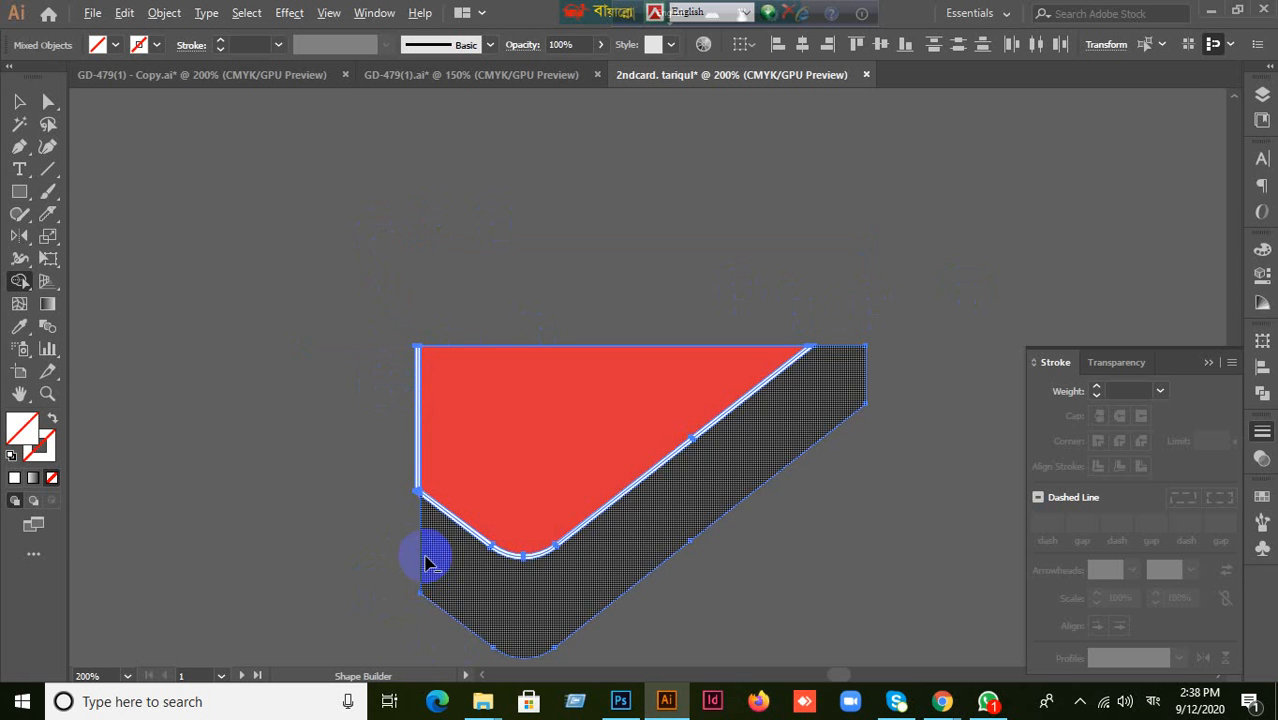
Remove the white outline strip and leftover line segments along the red shape's left side with Shape Builder, and deselect the artwork.
scroll(420, 585, up, 4)
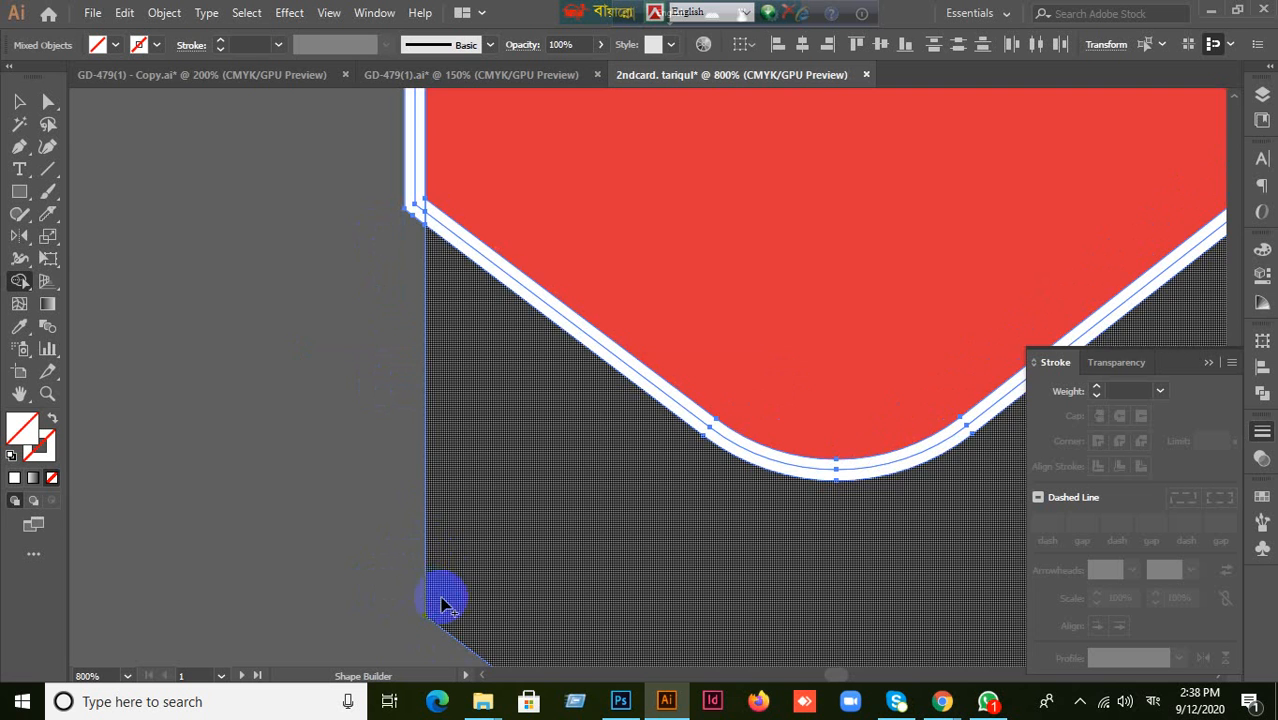
scroll(320, 490, down, 3)
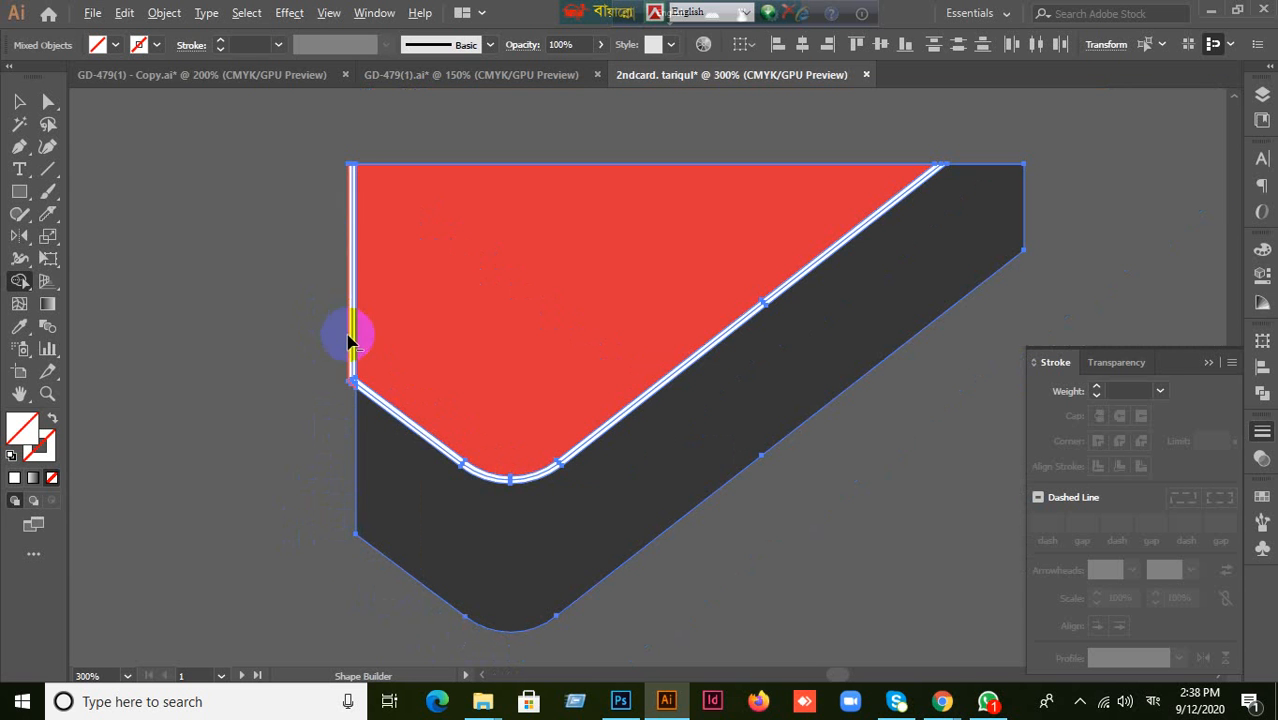
scroll(349, 340, up, 3)
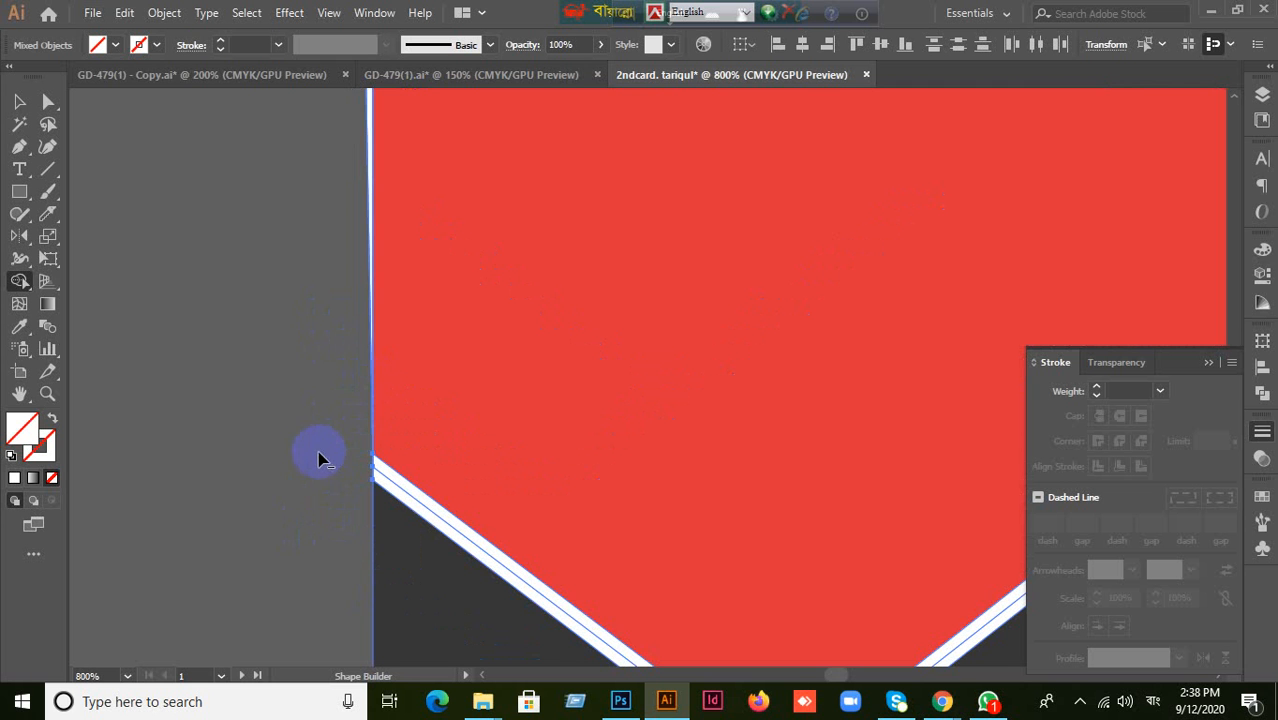
scroll(322, 450, down, 5)
scroll(345, 350, up, 2)
scroll(338, 343, up, 5)
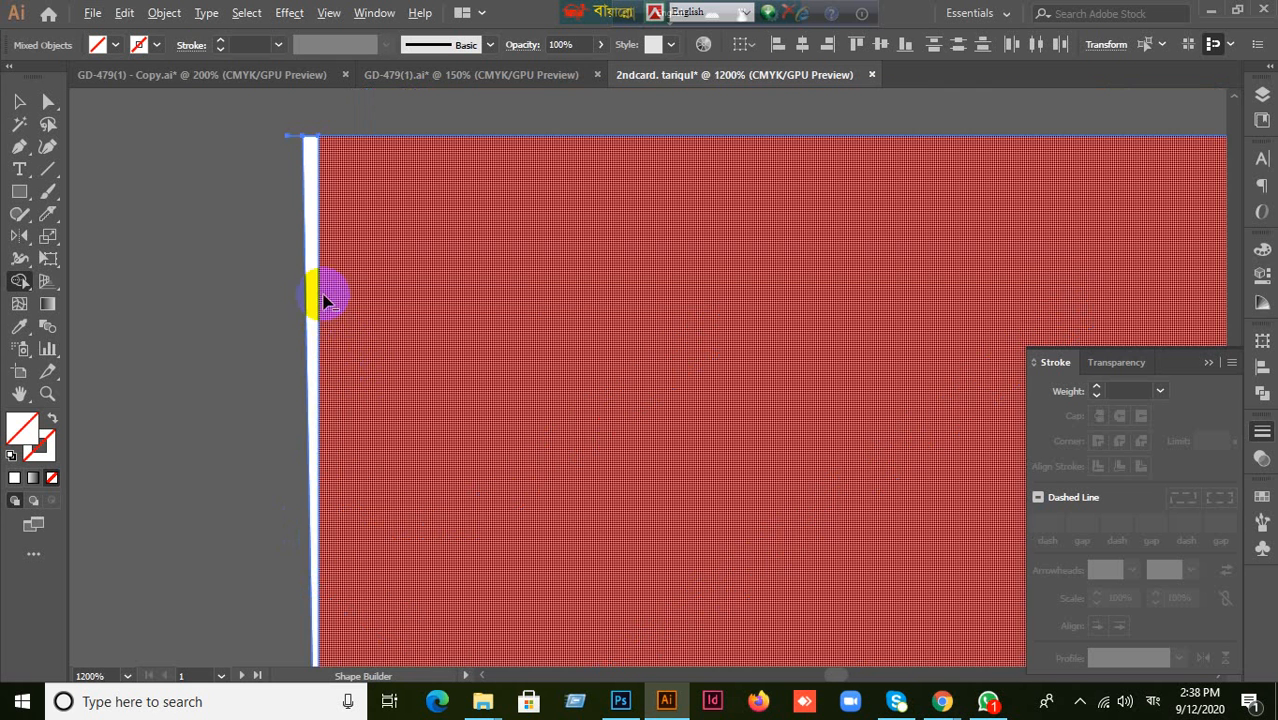
scroll(280, 385, down, 3)
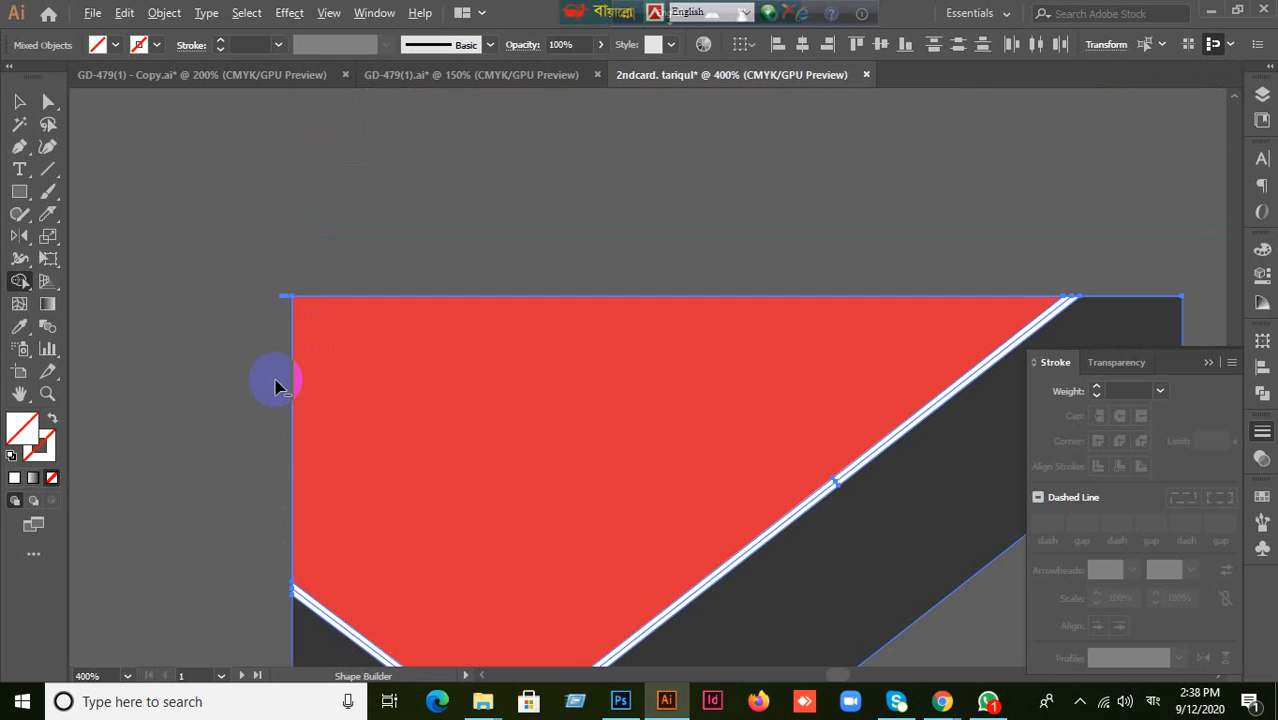
scroll(286, 338, up, 3)
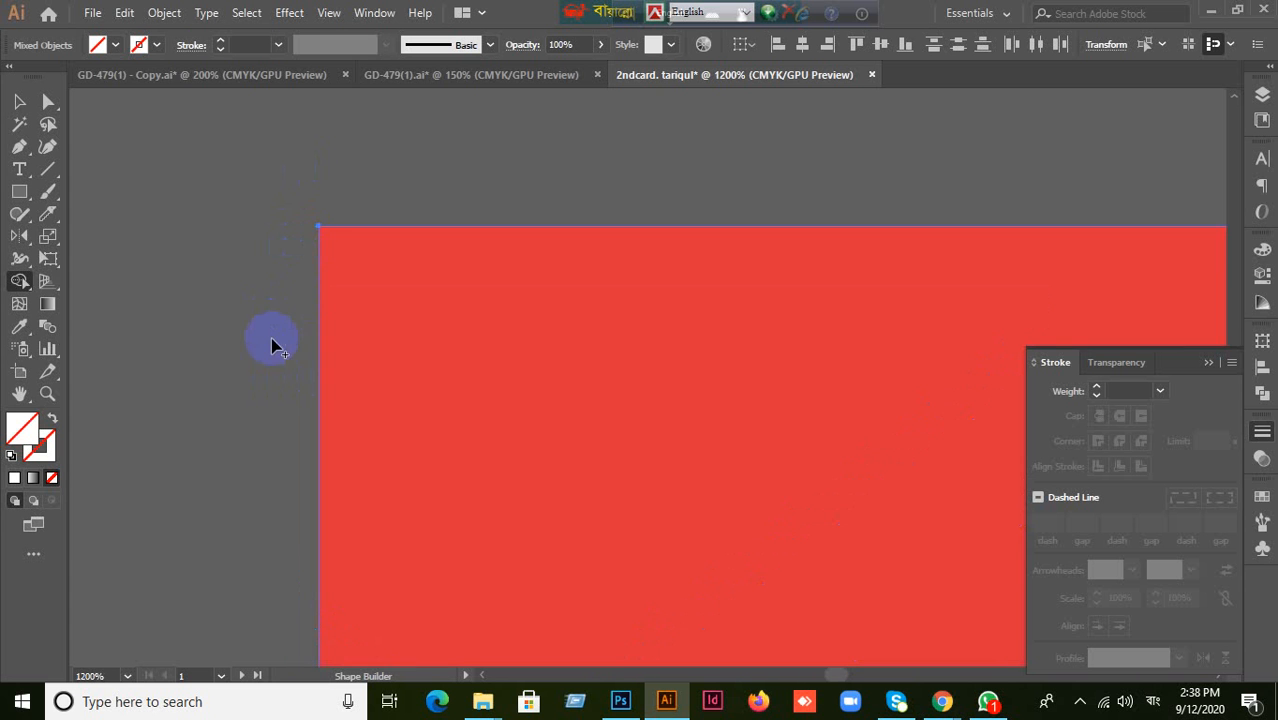
scroll(272, 345, down, 5)
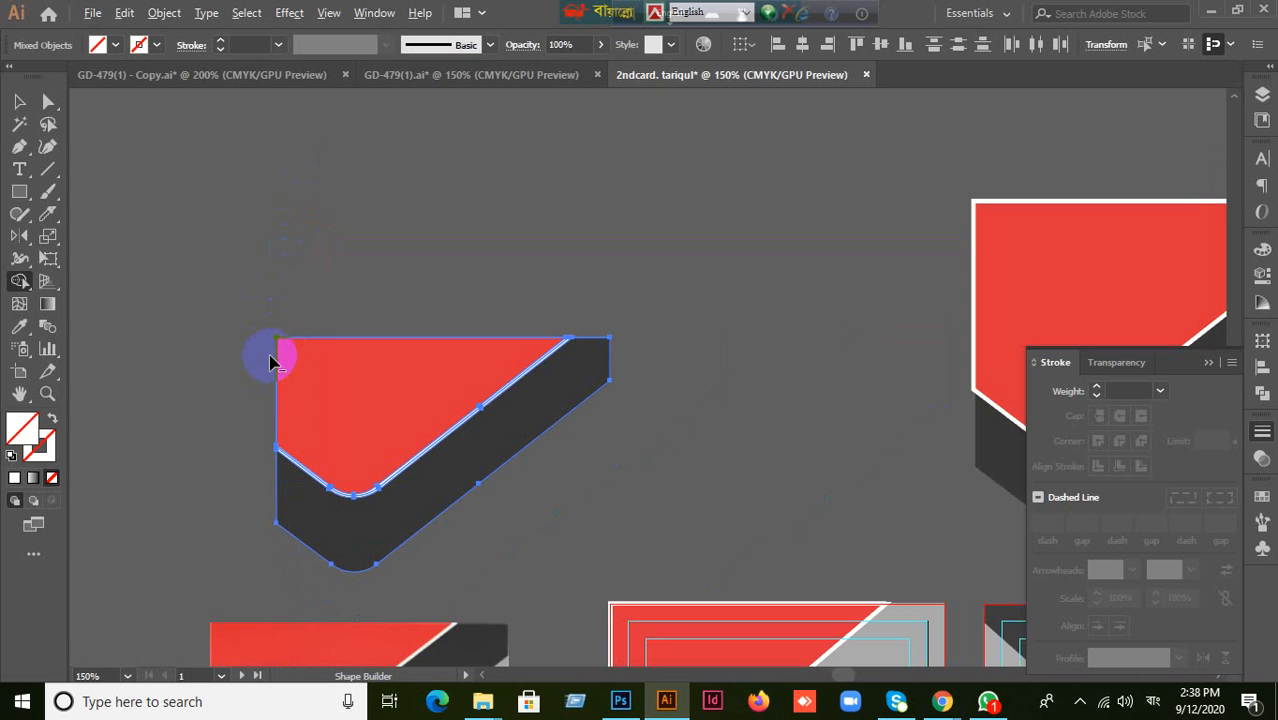
click(19, 101)
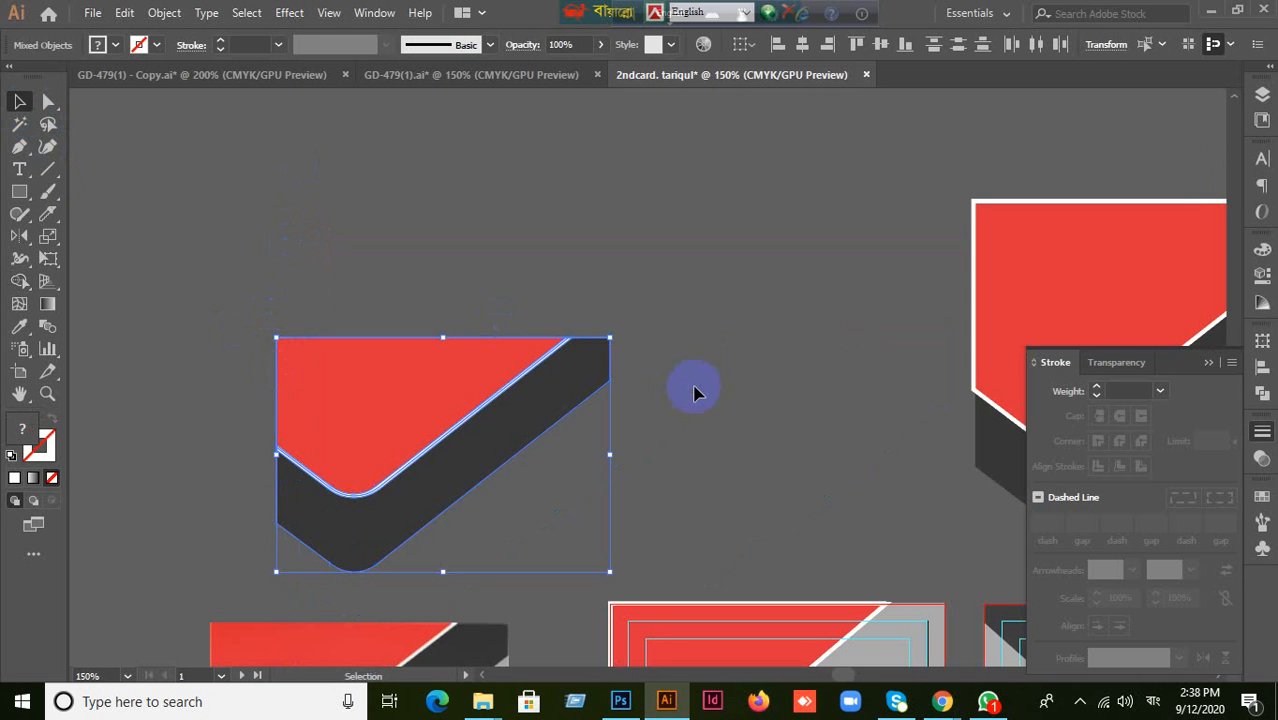
click(685, 465)
drag(685, 465, 684, 329)
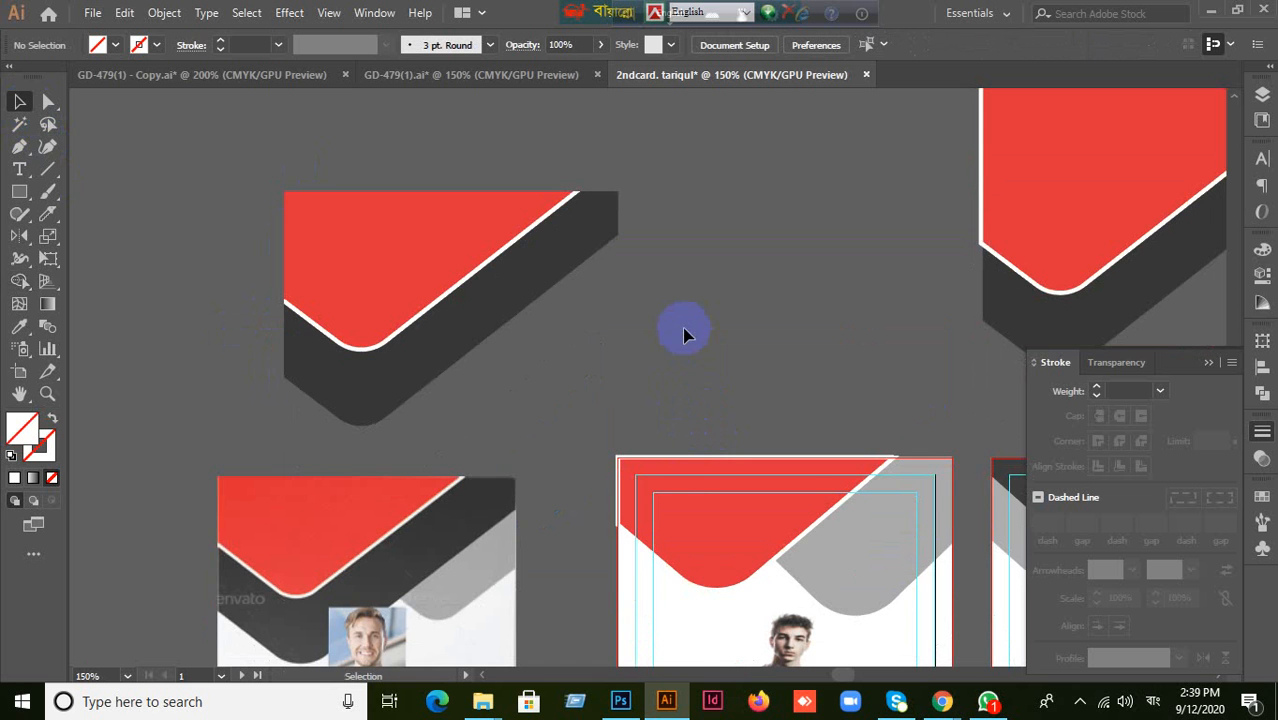
Duplicate the untrimmed outlined red shape together with its dark gray shape, placing the copy to the right of it.
drag(720, 360, 248, 456)
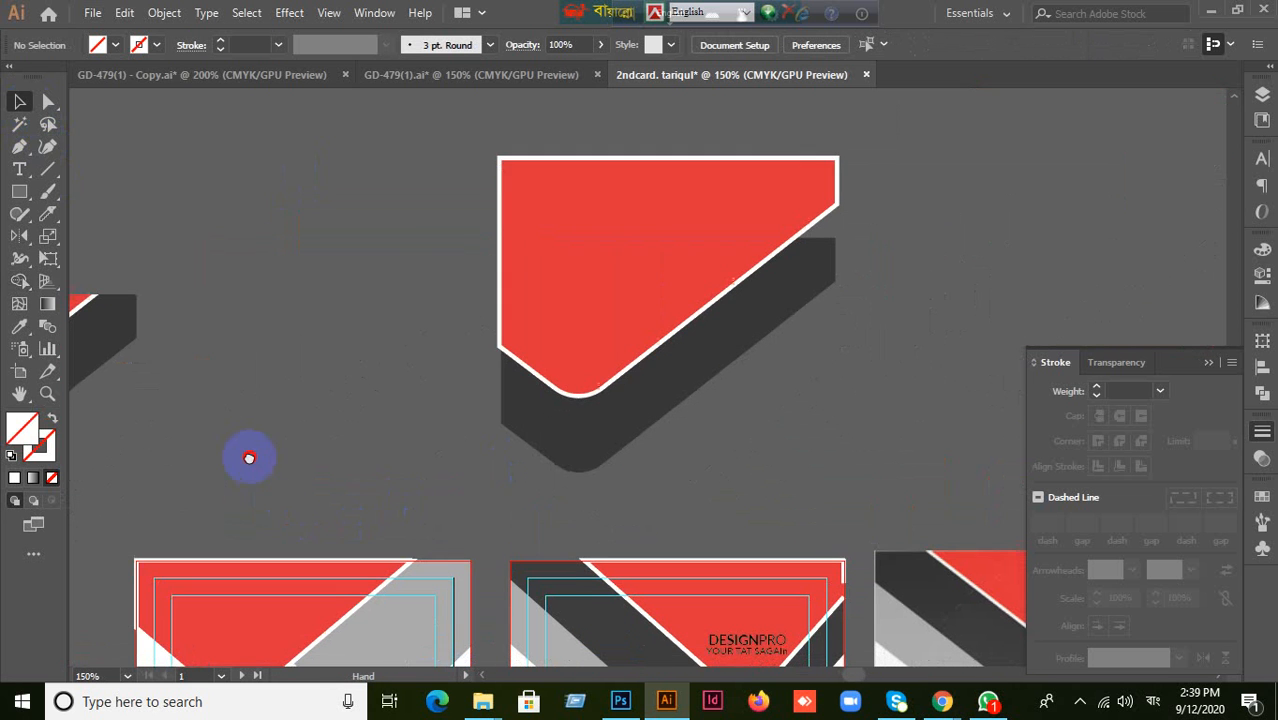
click(578, 262)
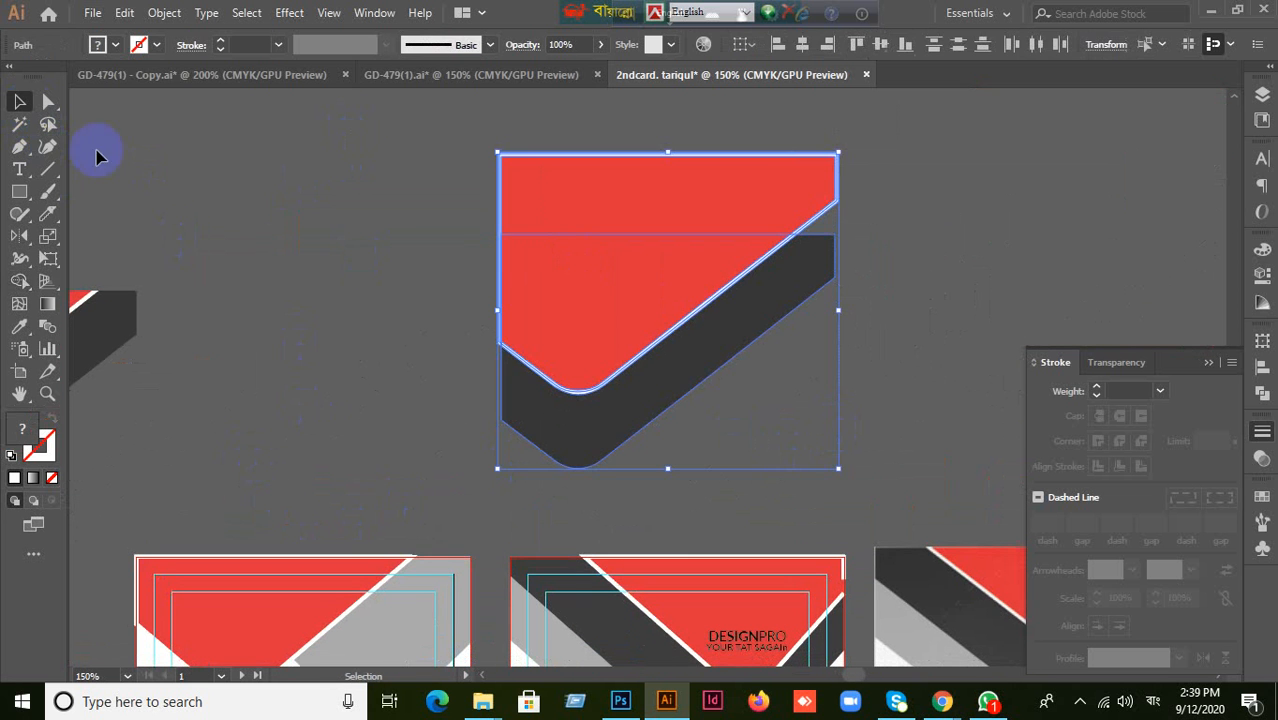
click(48, 169)
click(19, 101)
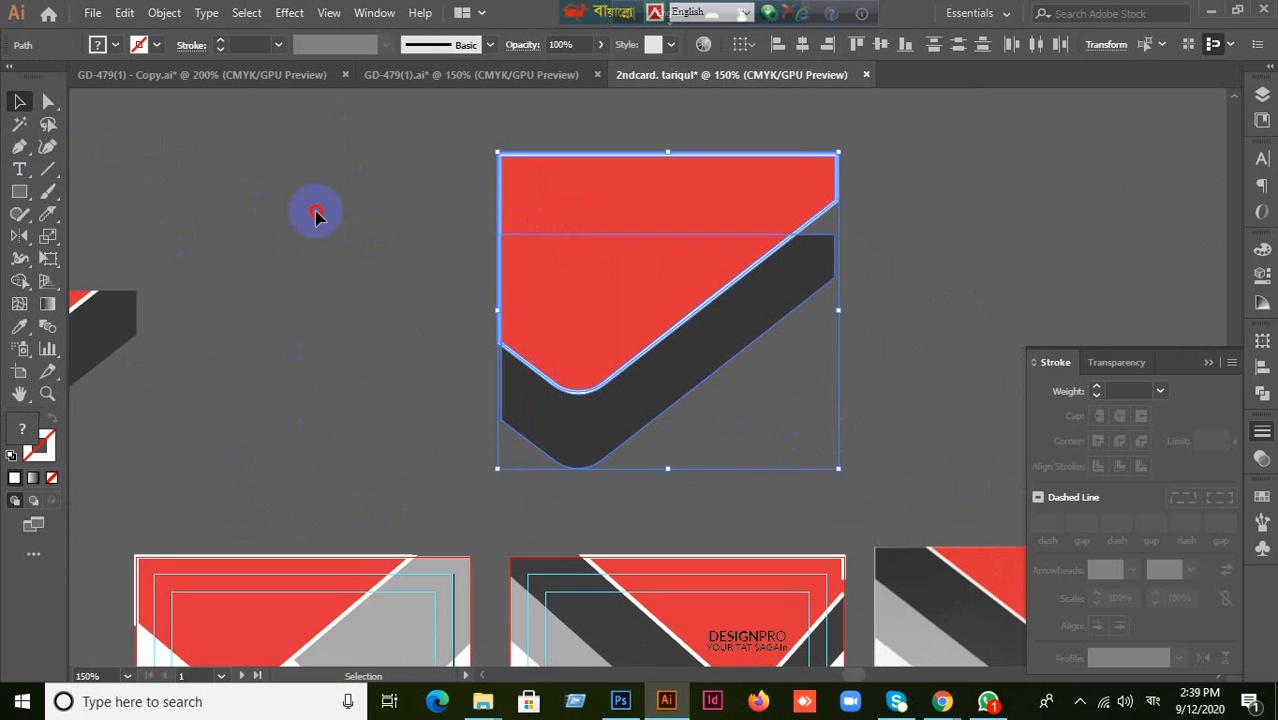
click(480, 298)
click(606, 345)
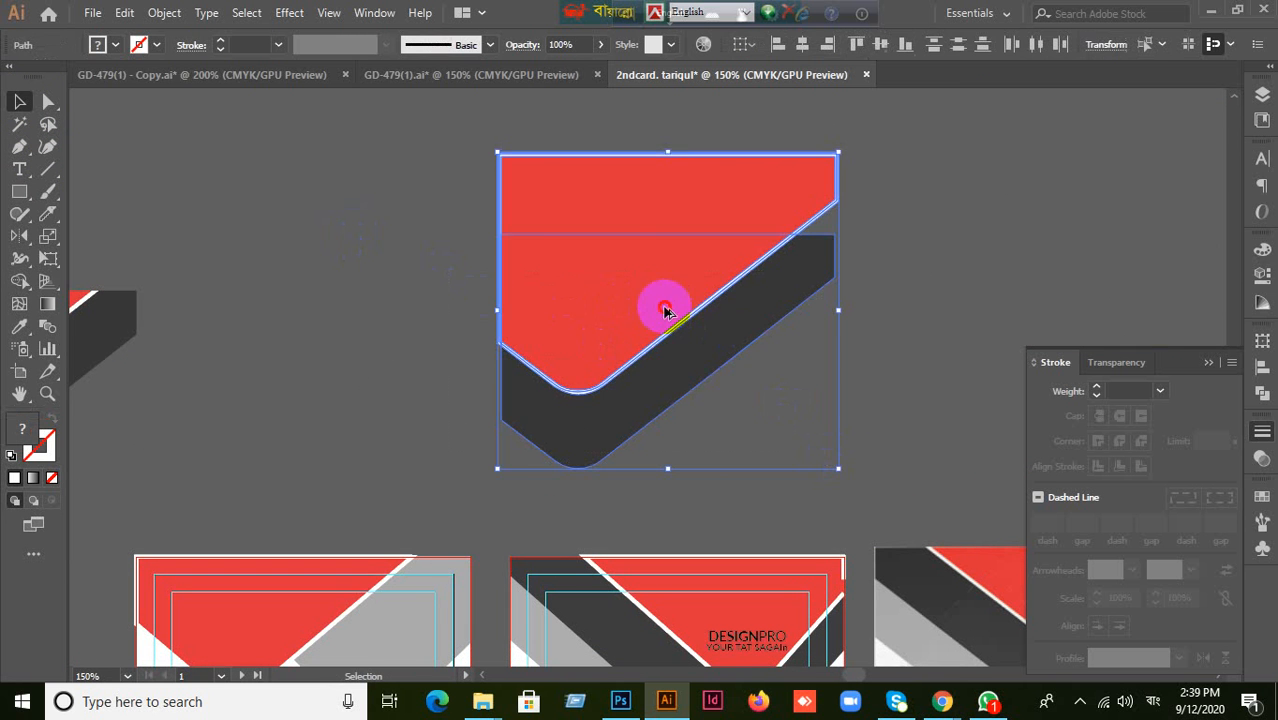
drag(665, 308, 1116, 280)
Try moving the untrimmed red, white and dark gray shapes 1.21 in to the left, and undo the move.
drag(405, 285, 694, 418)
drag(611, 350, 441, 348)
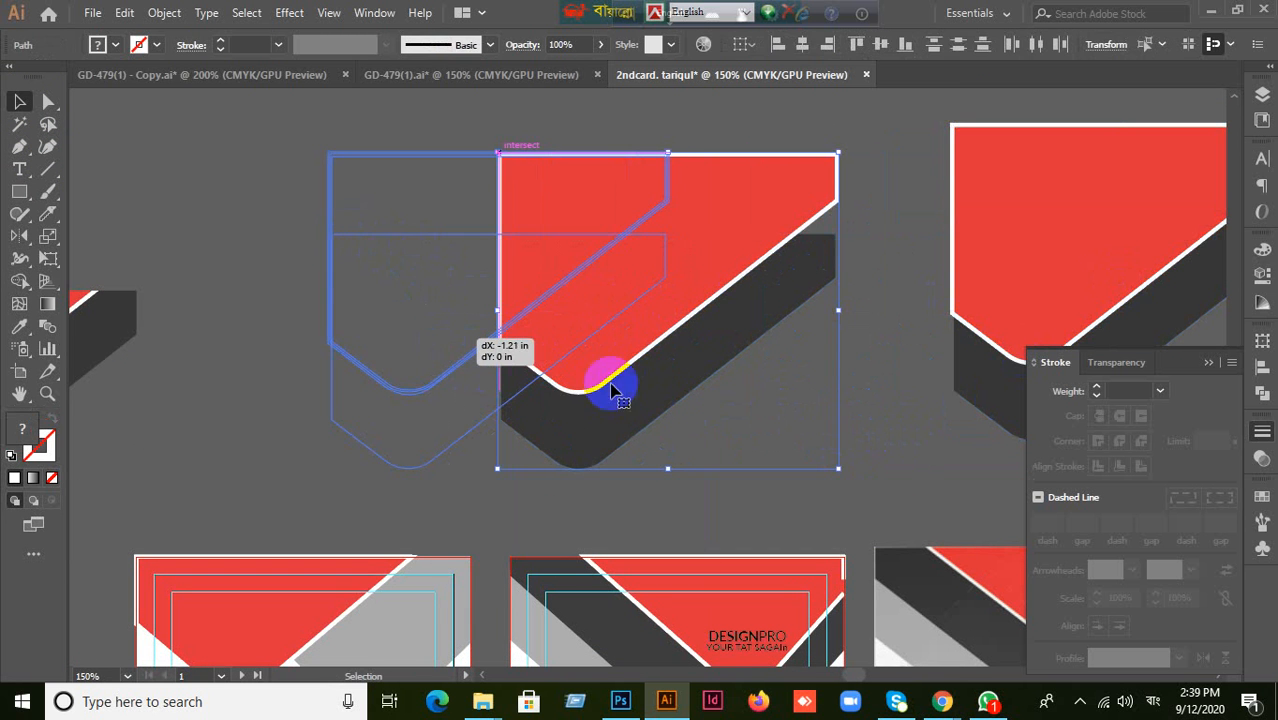
click(770, 425)
click(401, 302)
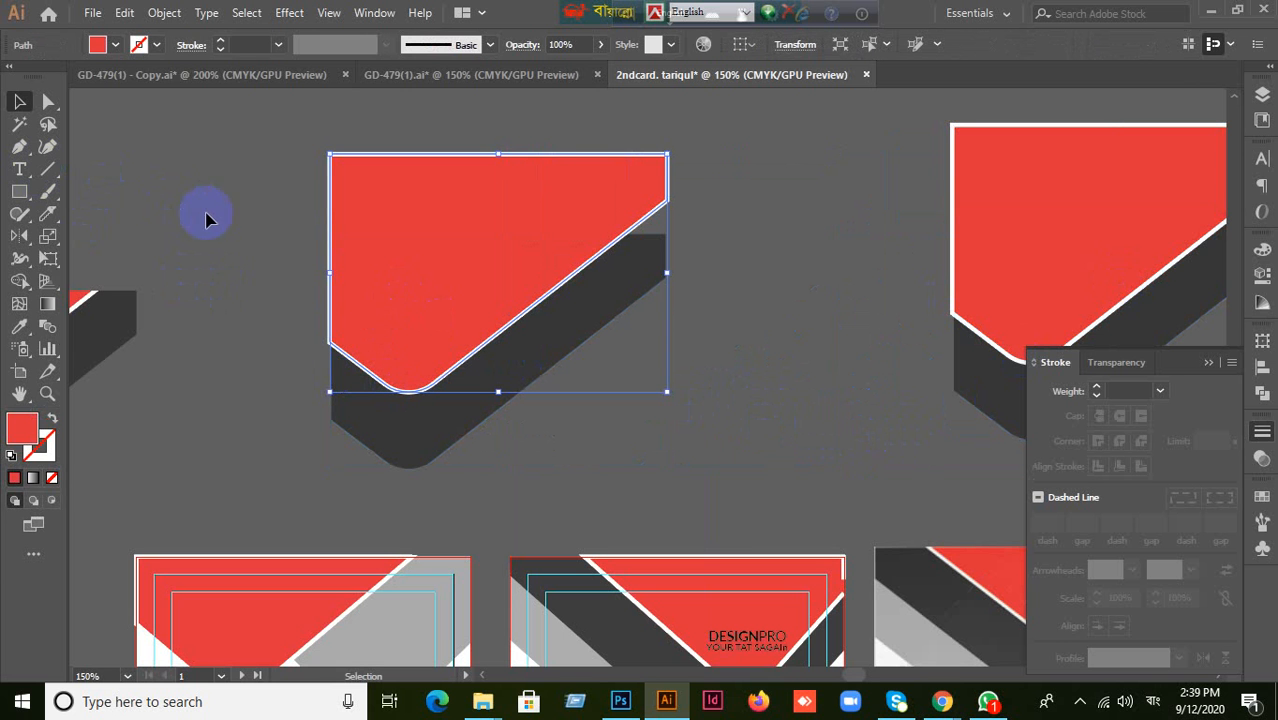
click(394, 300)
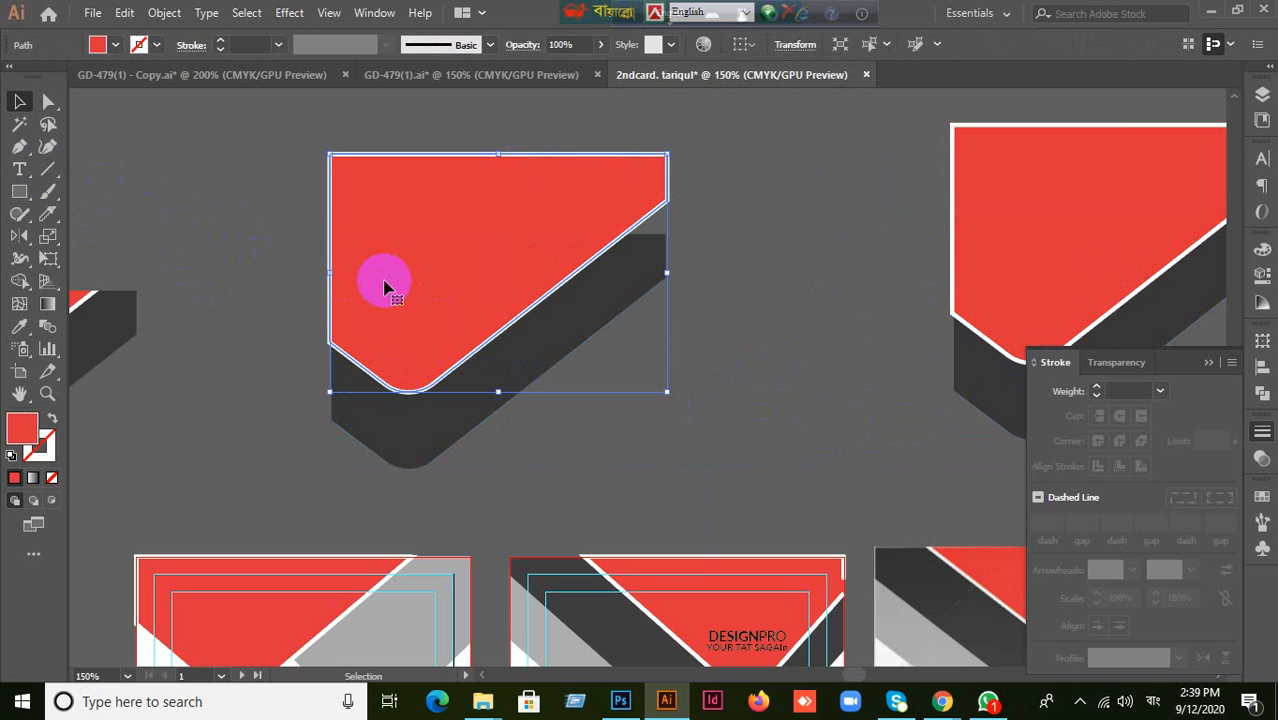
click(1262, 433)
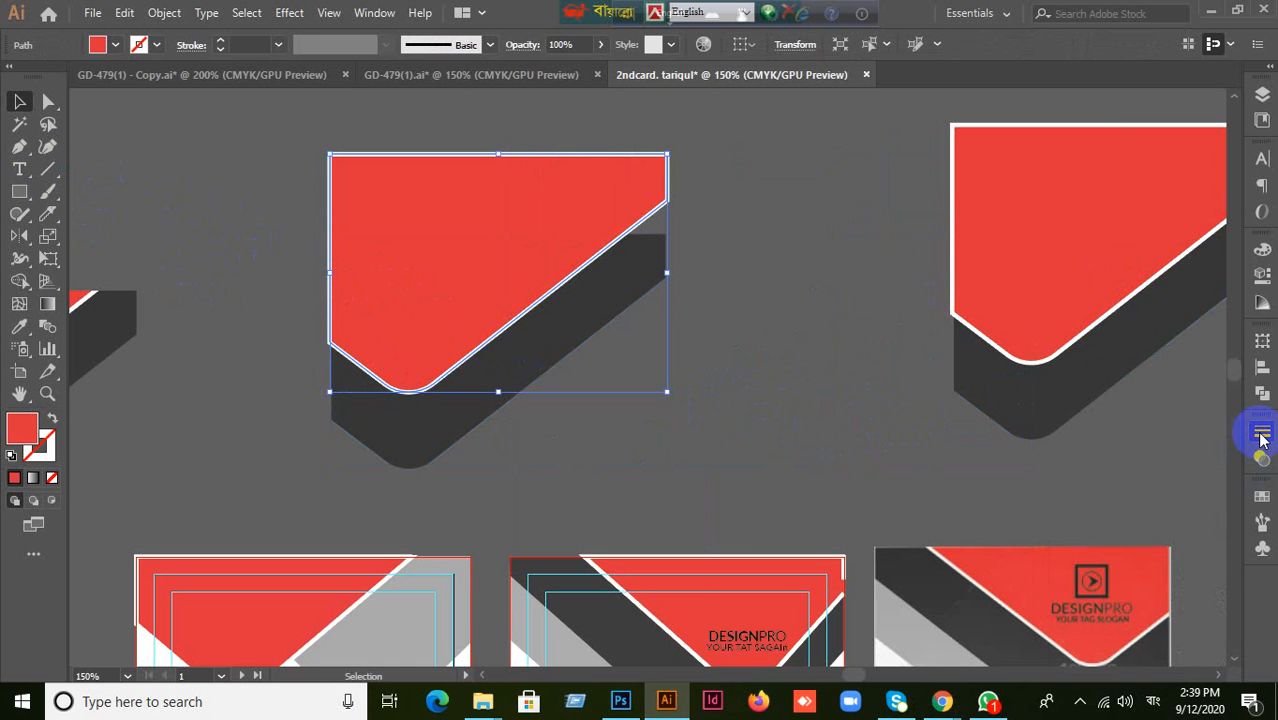
click(1258, 434)
right_click(318, 268)
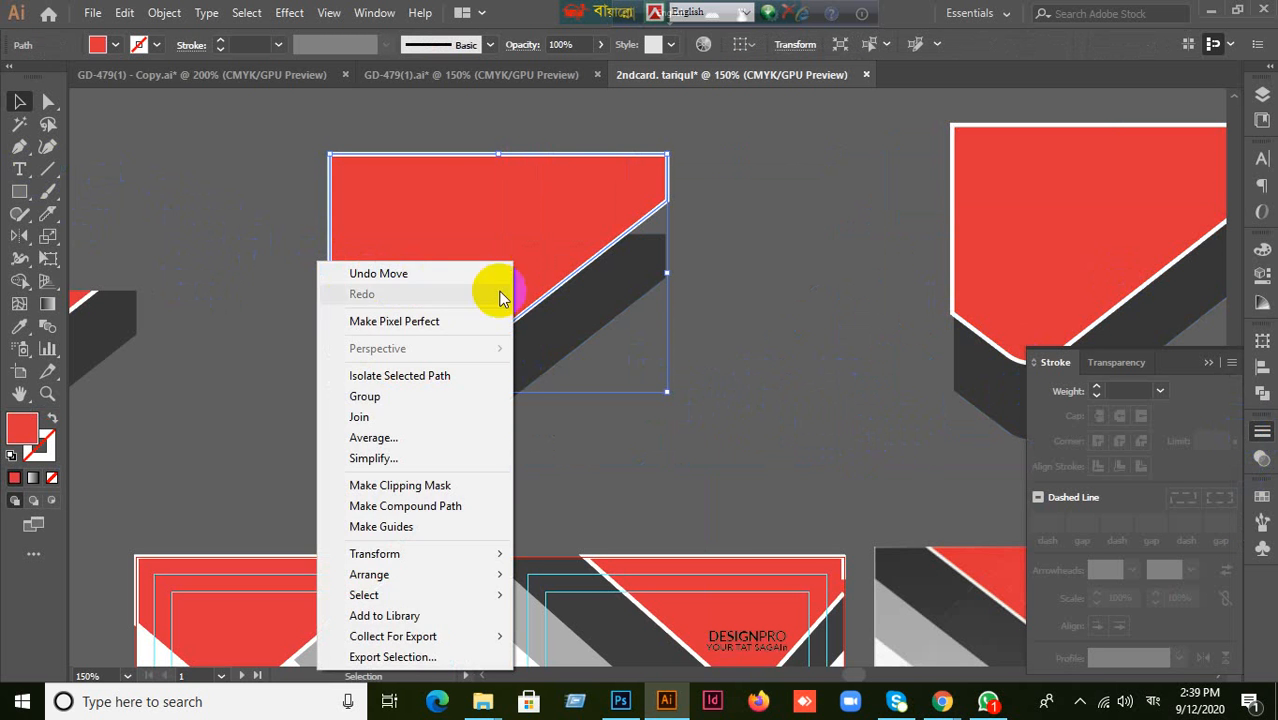
click(762, 328)
click(527, 306)
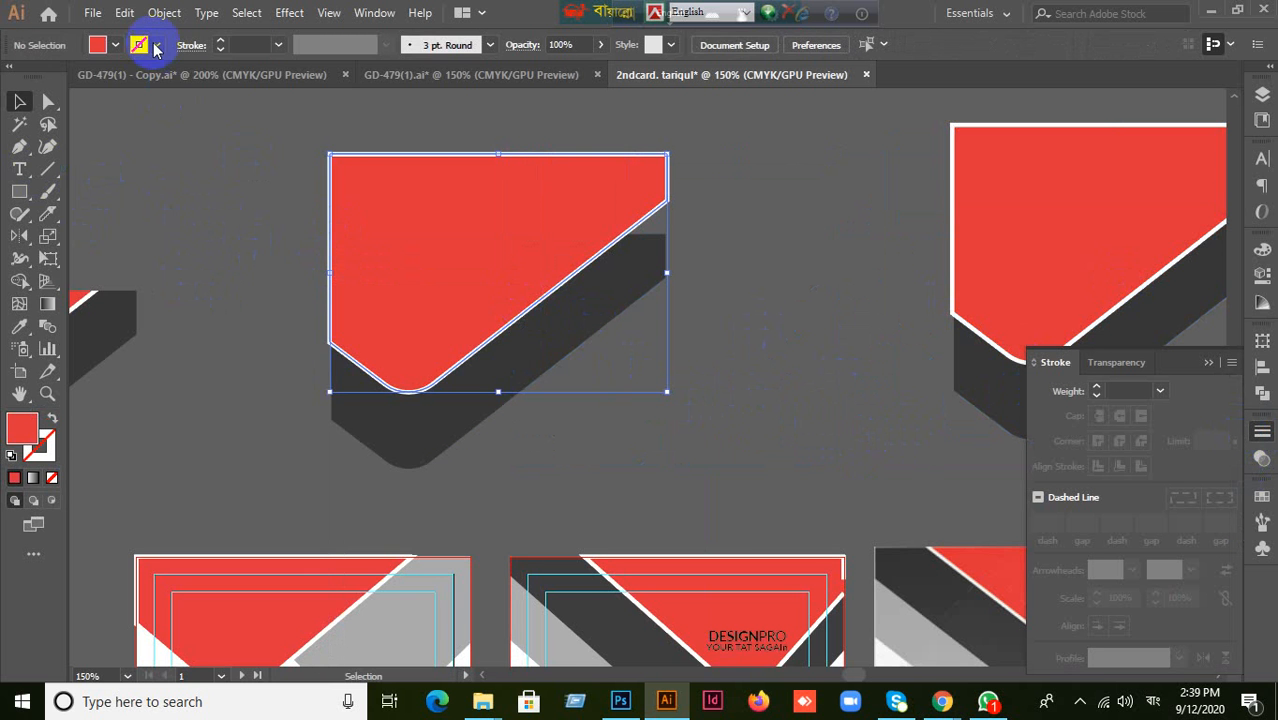
click(164, 12)
click(241, 229)
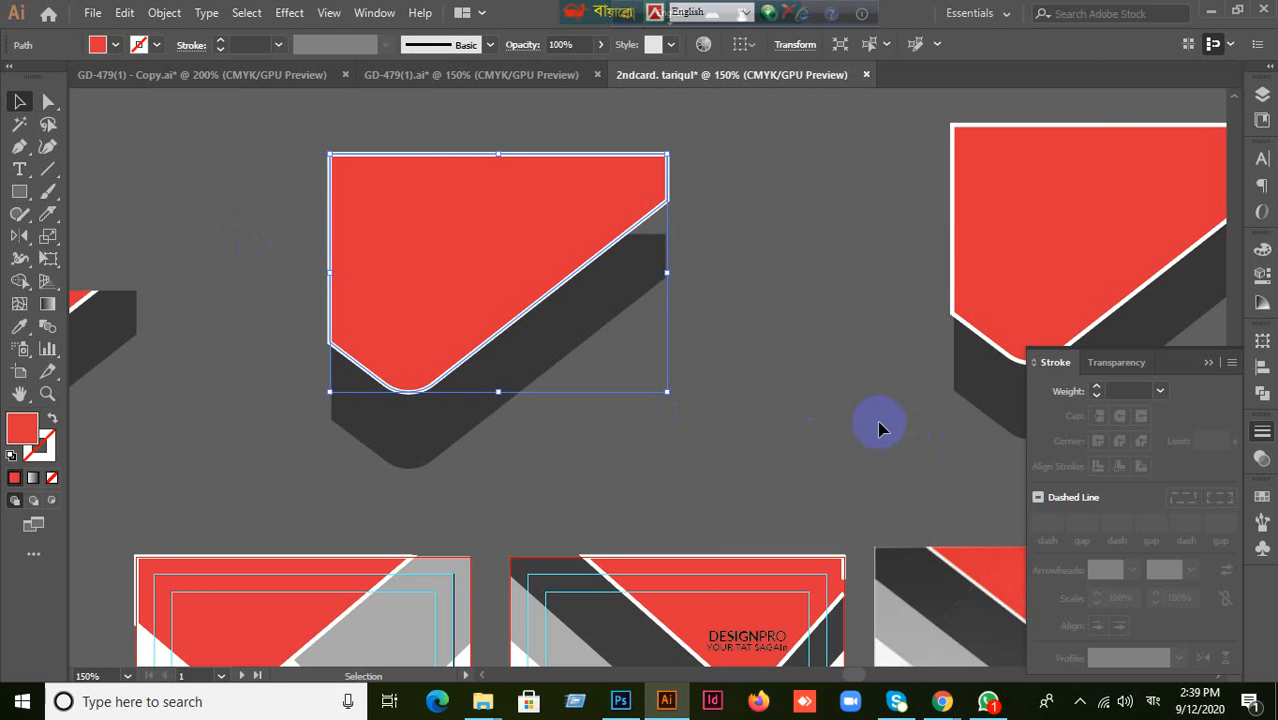
key(ctrl+z)
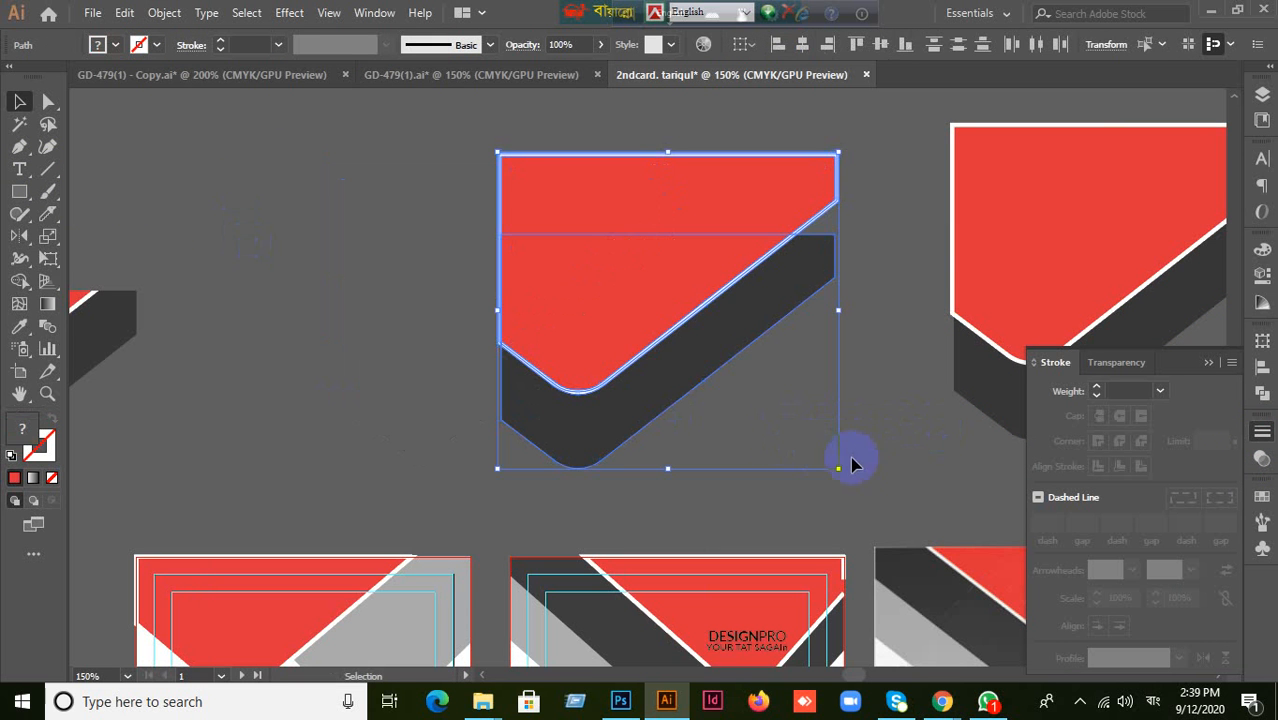
Try pulling the white outline away to the left of the red shape, and undo the move.
click(933, 457)
click(652, 323)
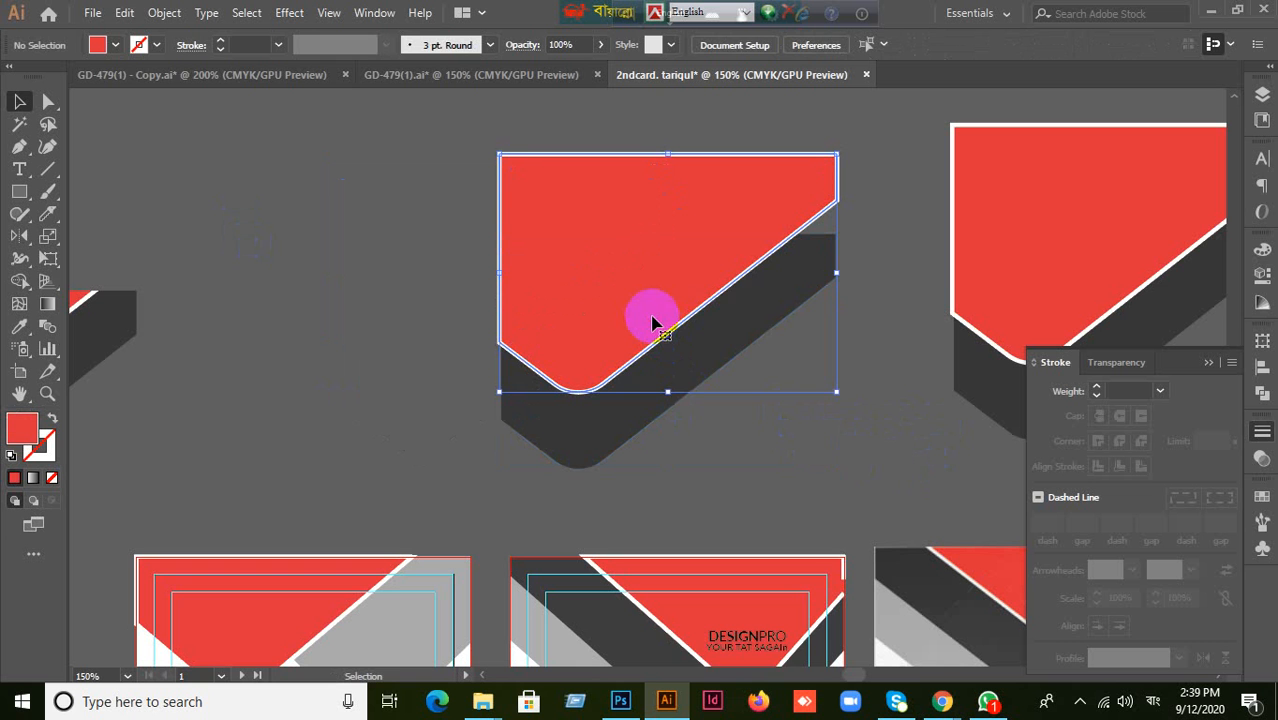
right_click(652, 320)
click(160, 13)
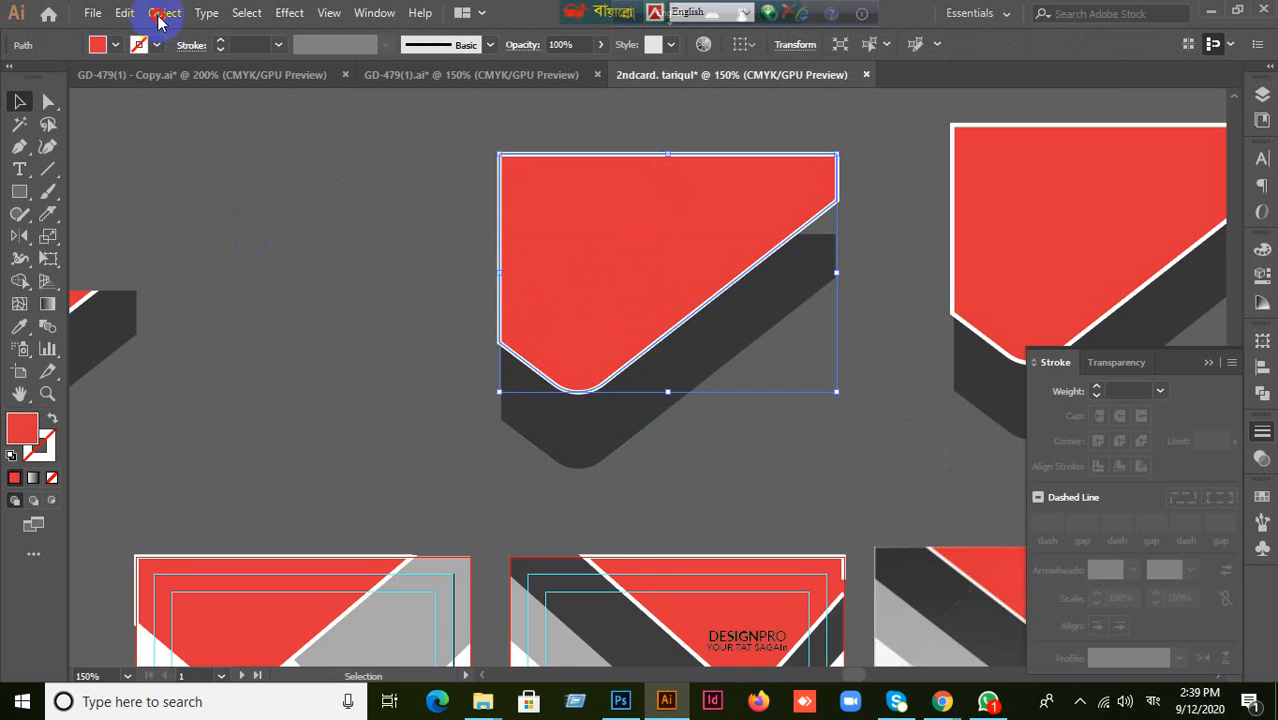
click(164, 12)
click(225, 232)
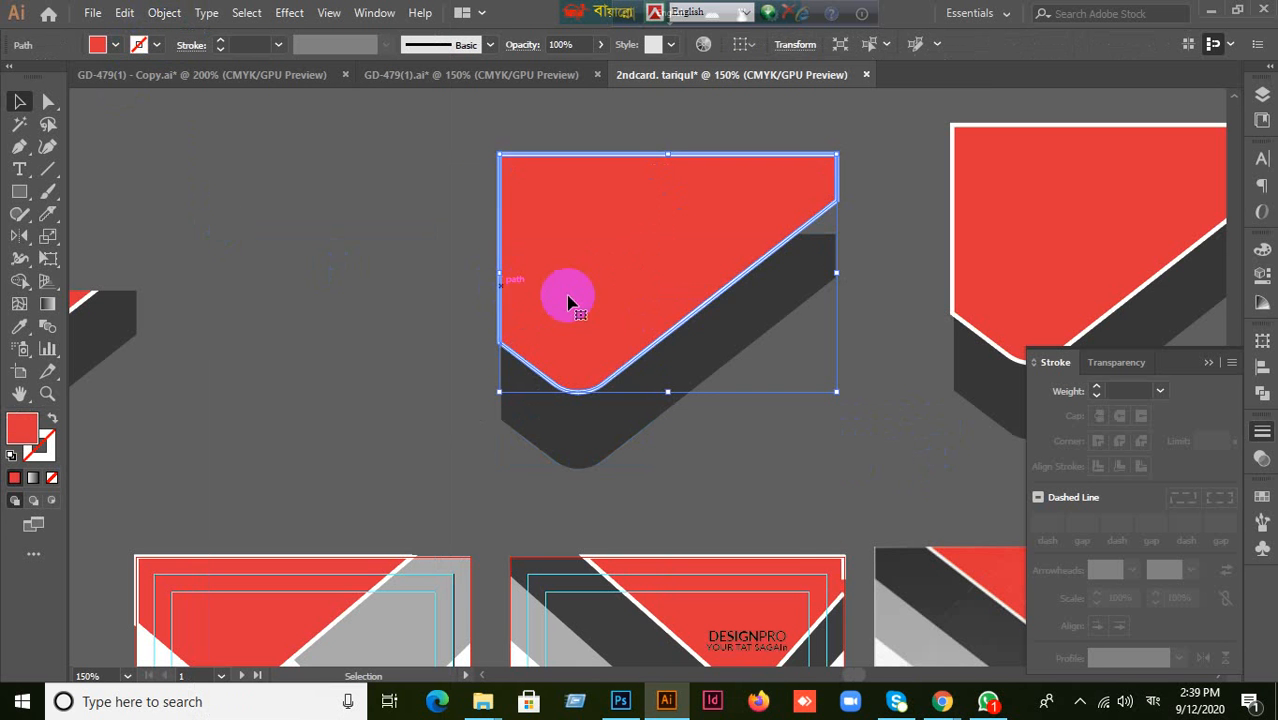
right_click(598, 292)
click(344, 297)
drag(539, 377, 320, 378)
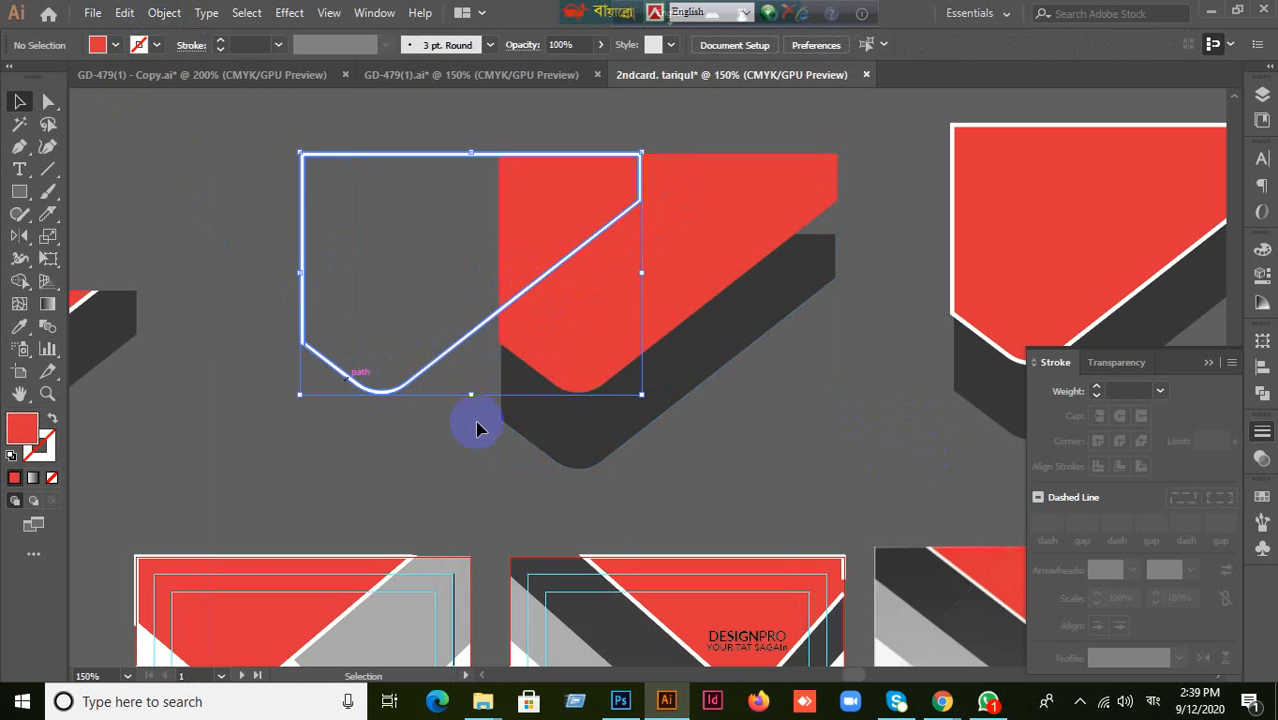
key(ctrl+z)
click(372, 392)
Draw a vertical line along the left edge and a horizontal line along the top edge of the untrimmed dark gray shape.
click(107, 206)
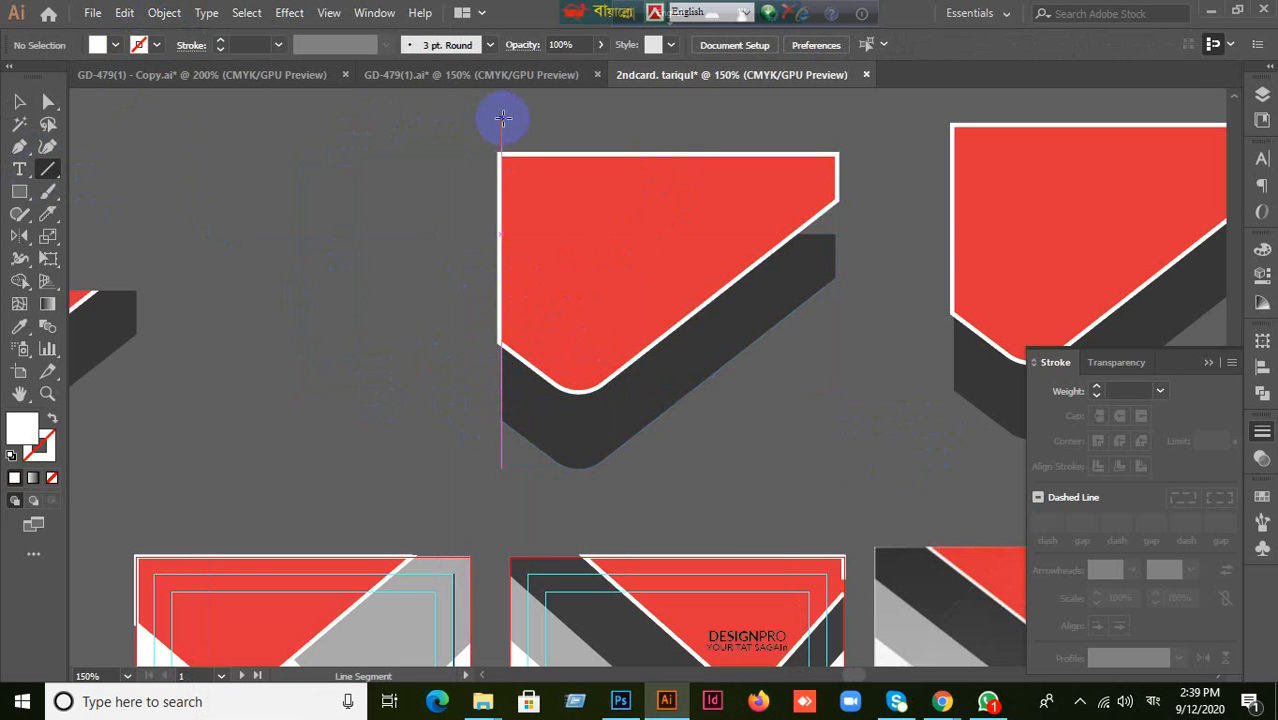
mouse_move(502, 118)
mouse_down()
mouse_move(490, 330)
mouse_move(502, 498)
mouse_up()
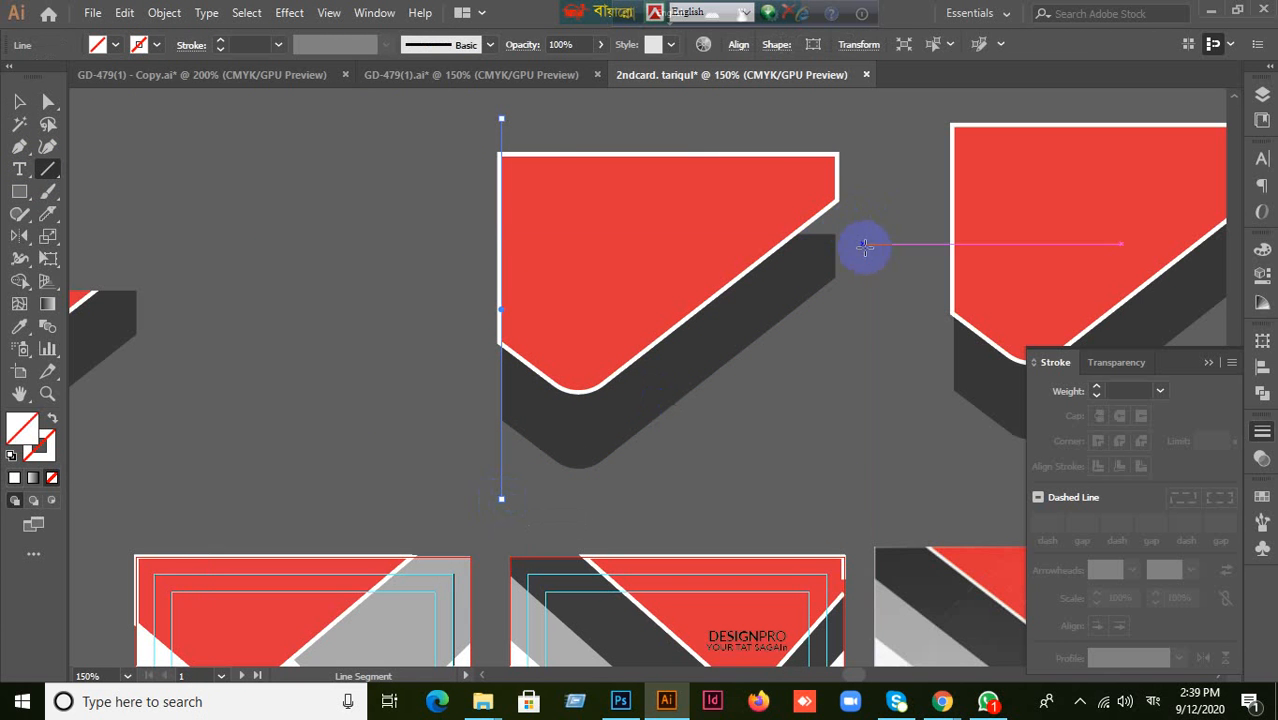
drag(864, 232, 285, 228)
click(19, 101)
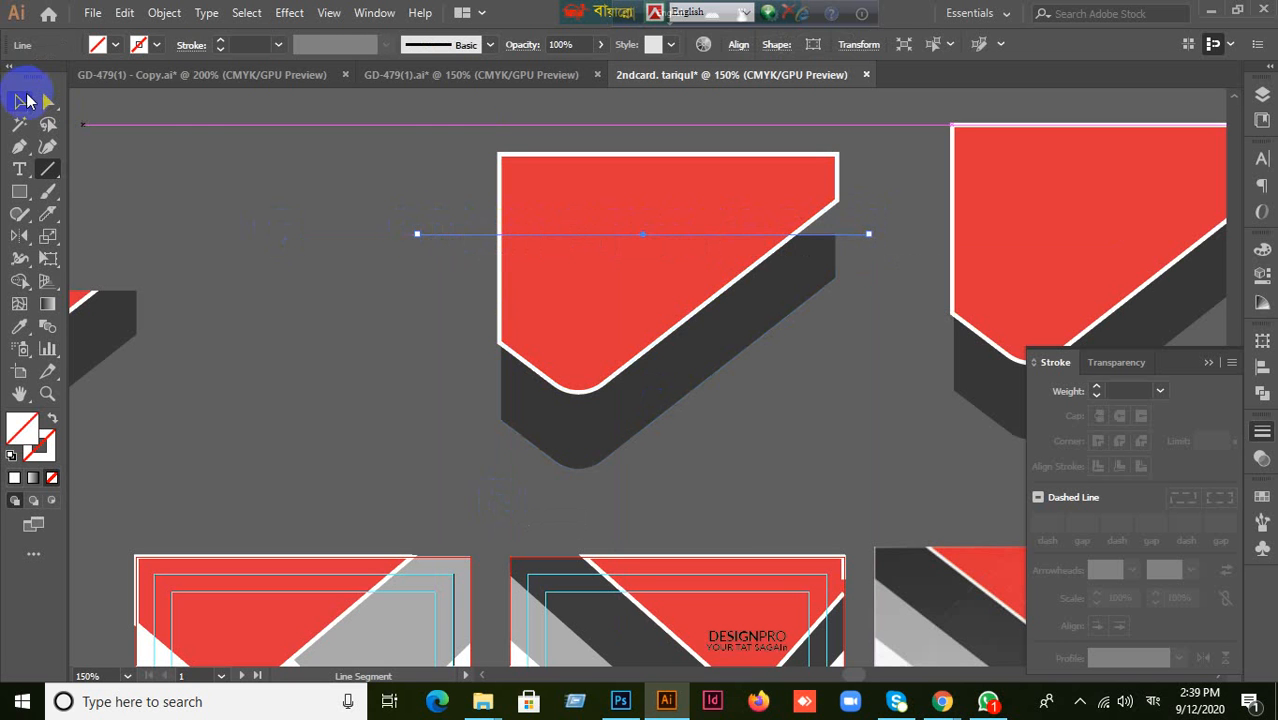
Divide the red, white and dark gray shapes along the two crossing lines with Pathfinder Divide, and ungroup the resulting pieces.
click(308, 205)
click(650, 385)
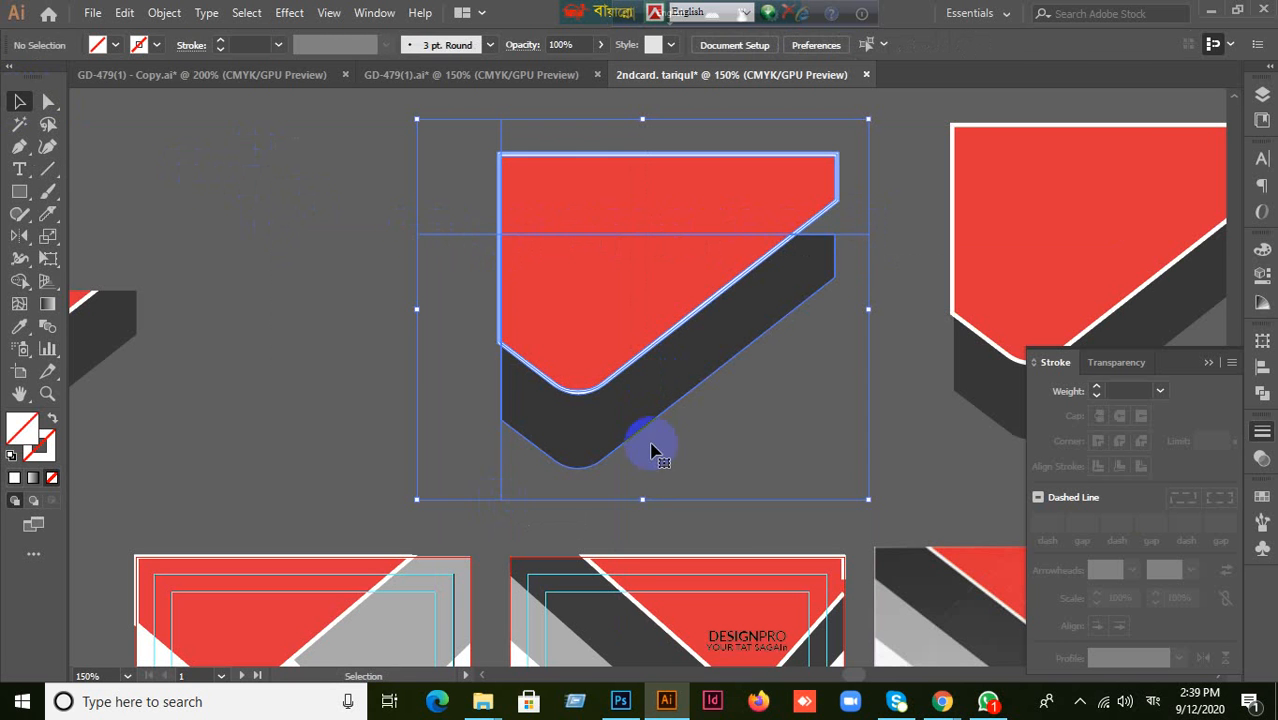
click(1262, 398)
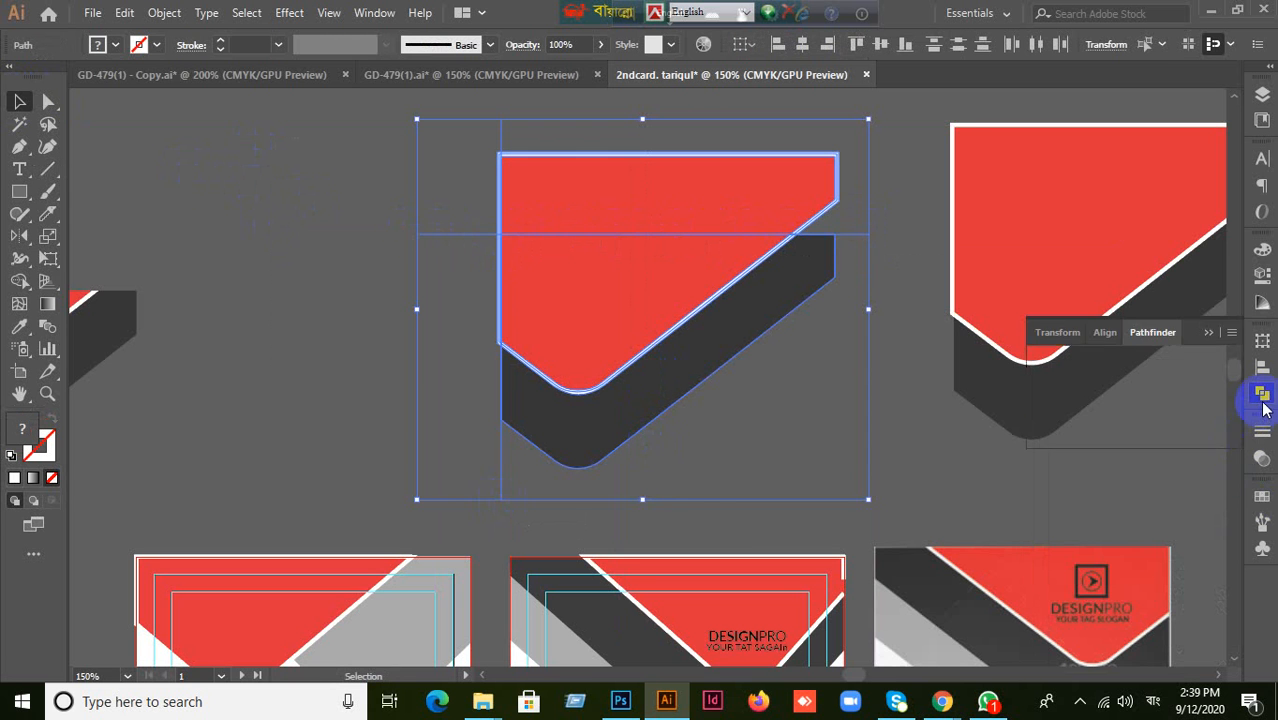
click(1262, 398)
click(1262, 396)
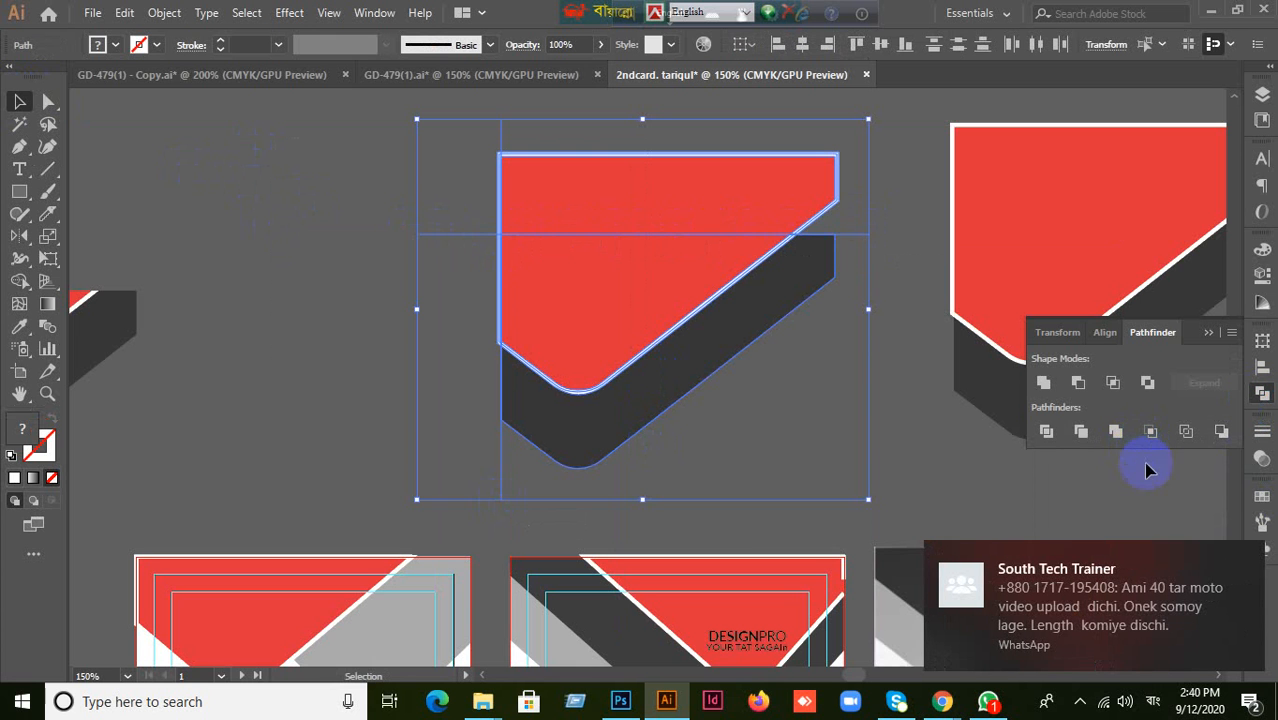
click(1044, 430)
right_click(535, 303)
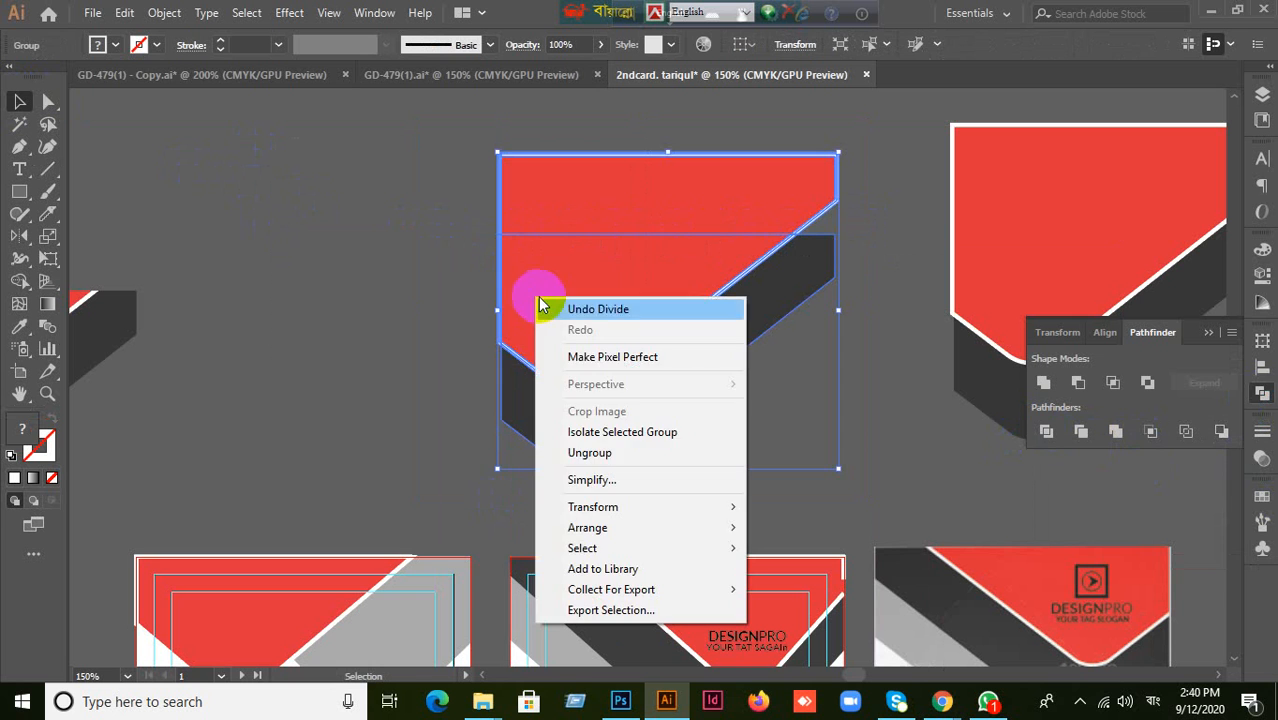
click(575, 449)
click(443, 367)
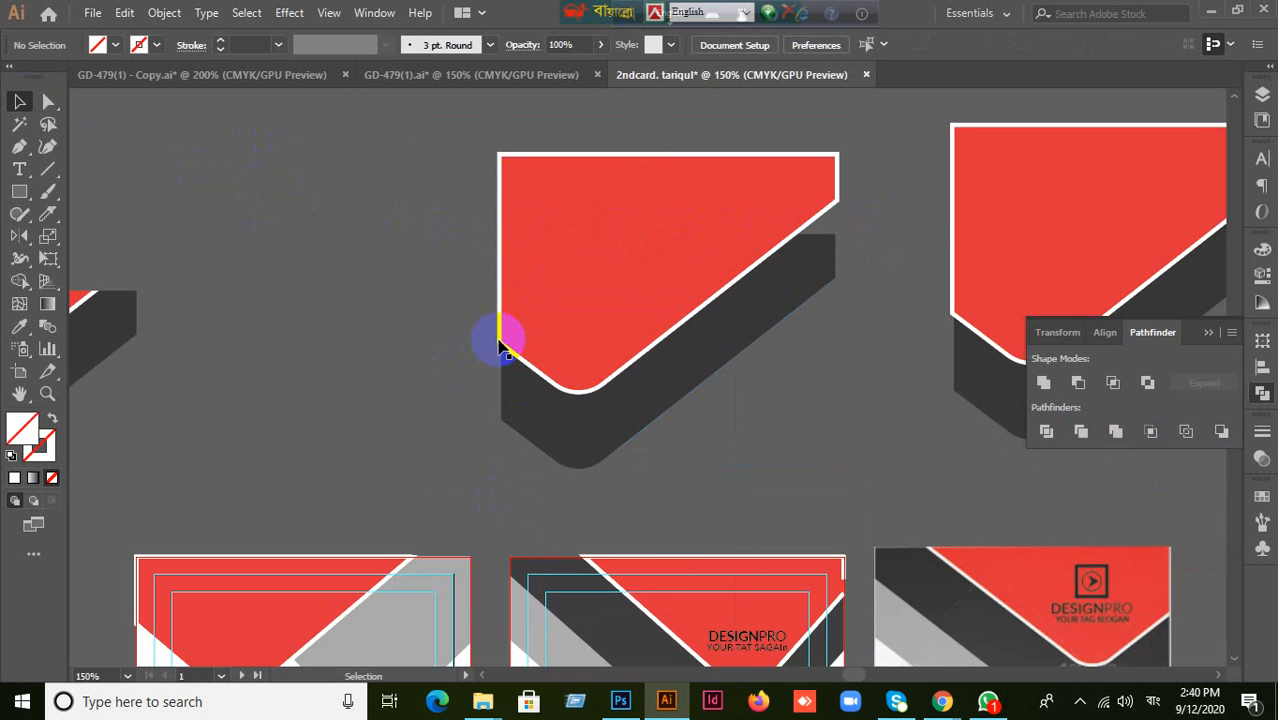
Delete the white outline pieces that stick out past the left edge of the divided red shape.
click(498, 338)
key(Delete)
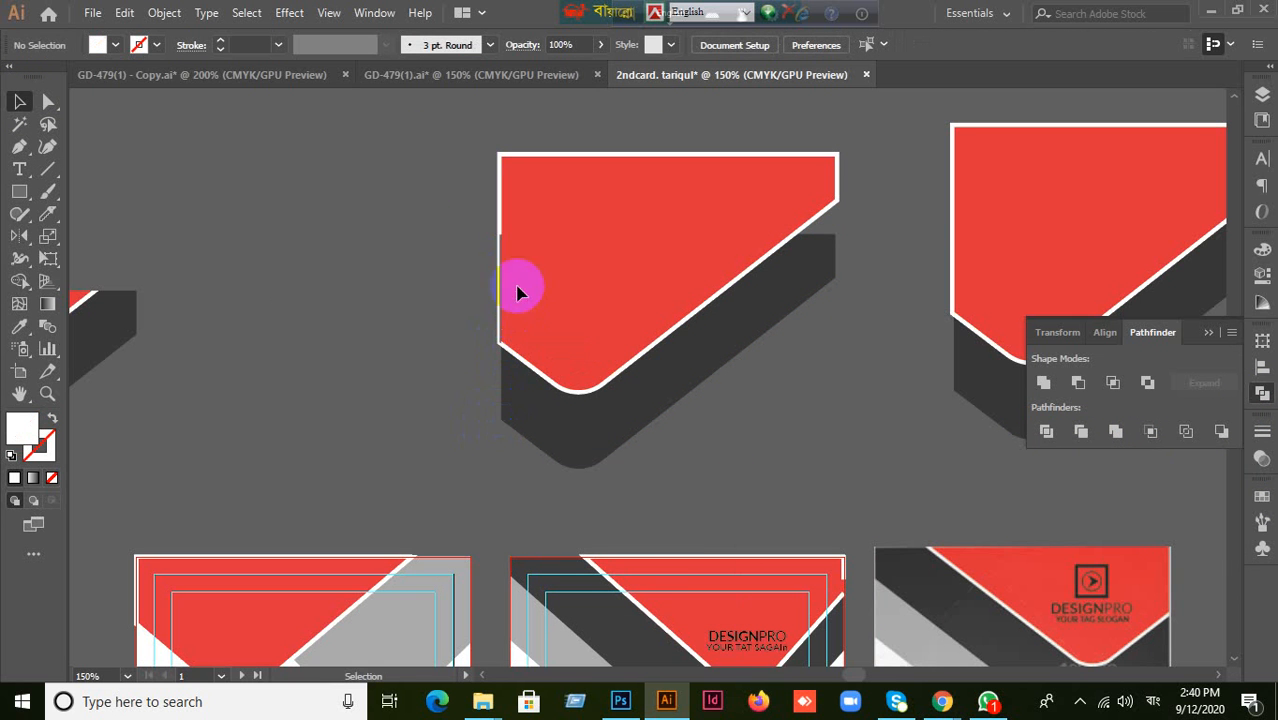
key(Delete)
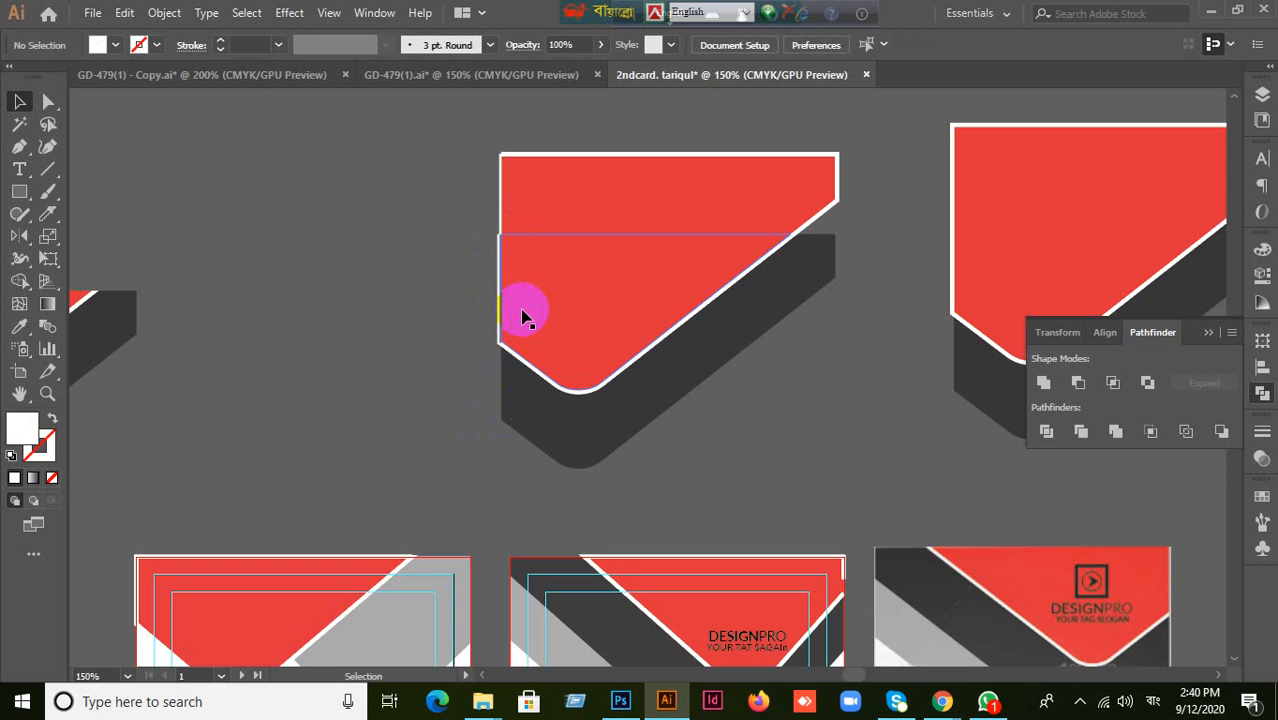
scroll(500, 320, up, 4)
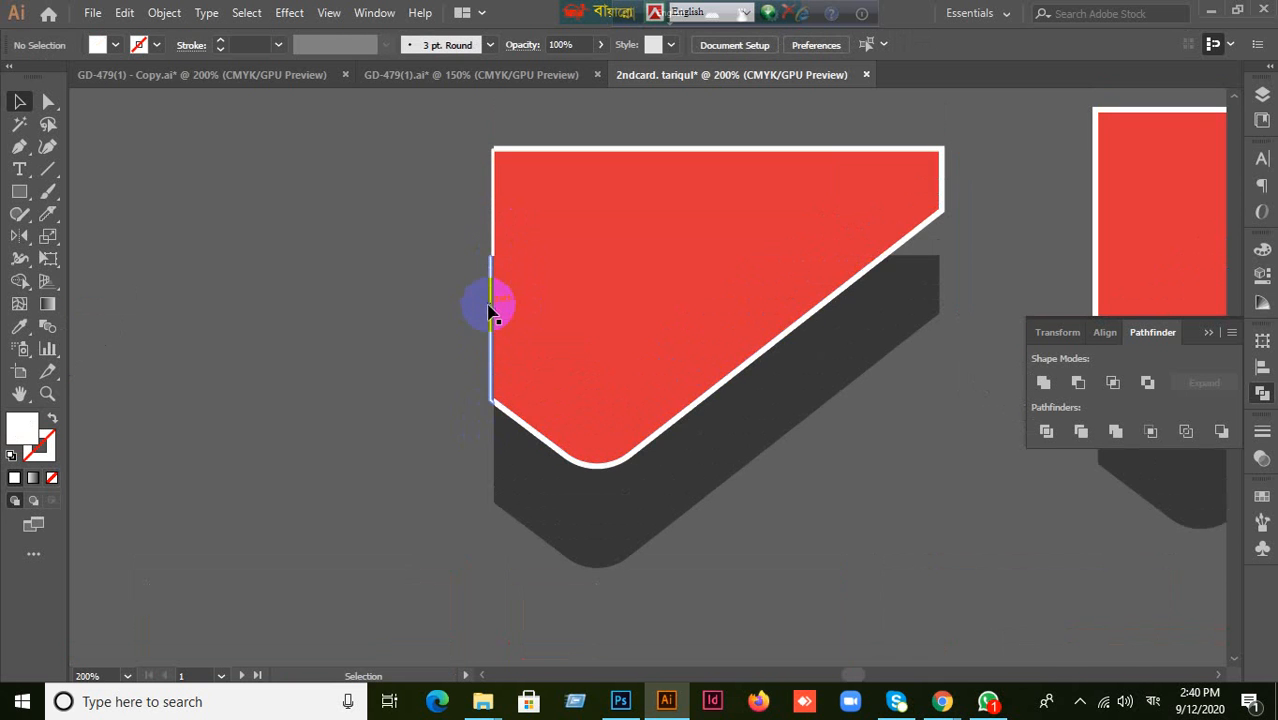
click(492, 350)
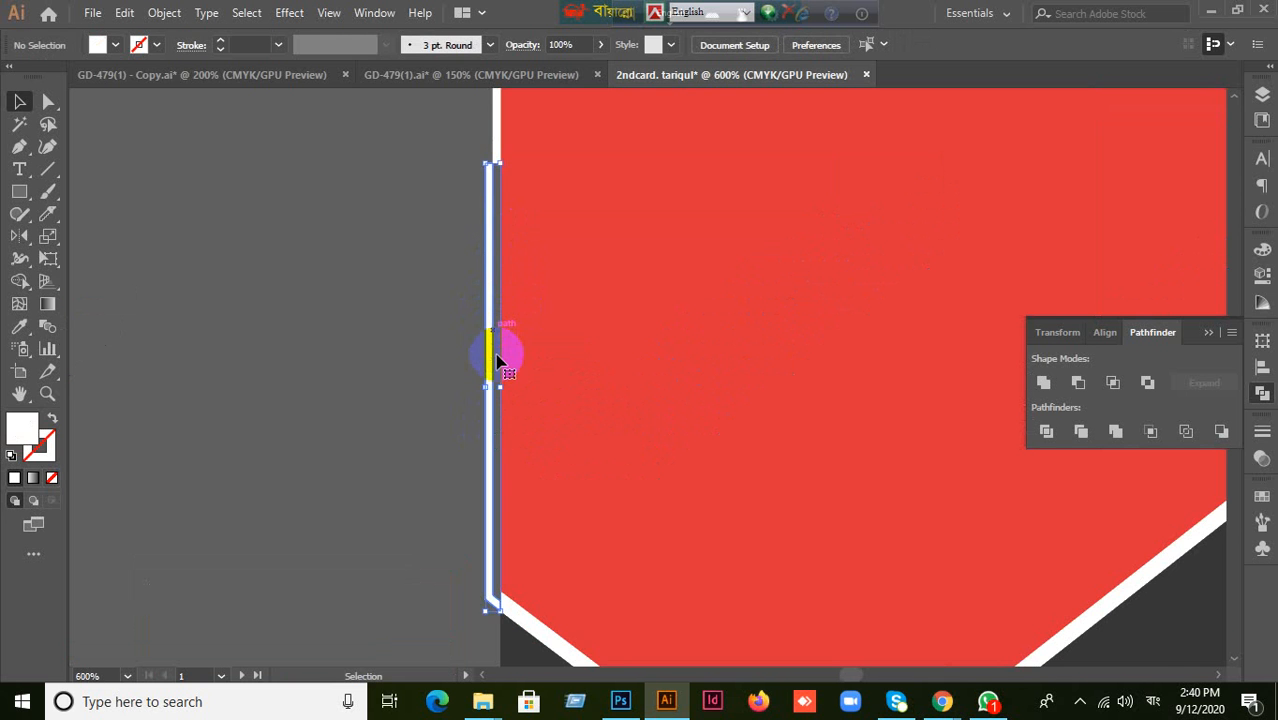
key(Delete)
scroll(520, 365, up, 3)
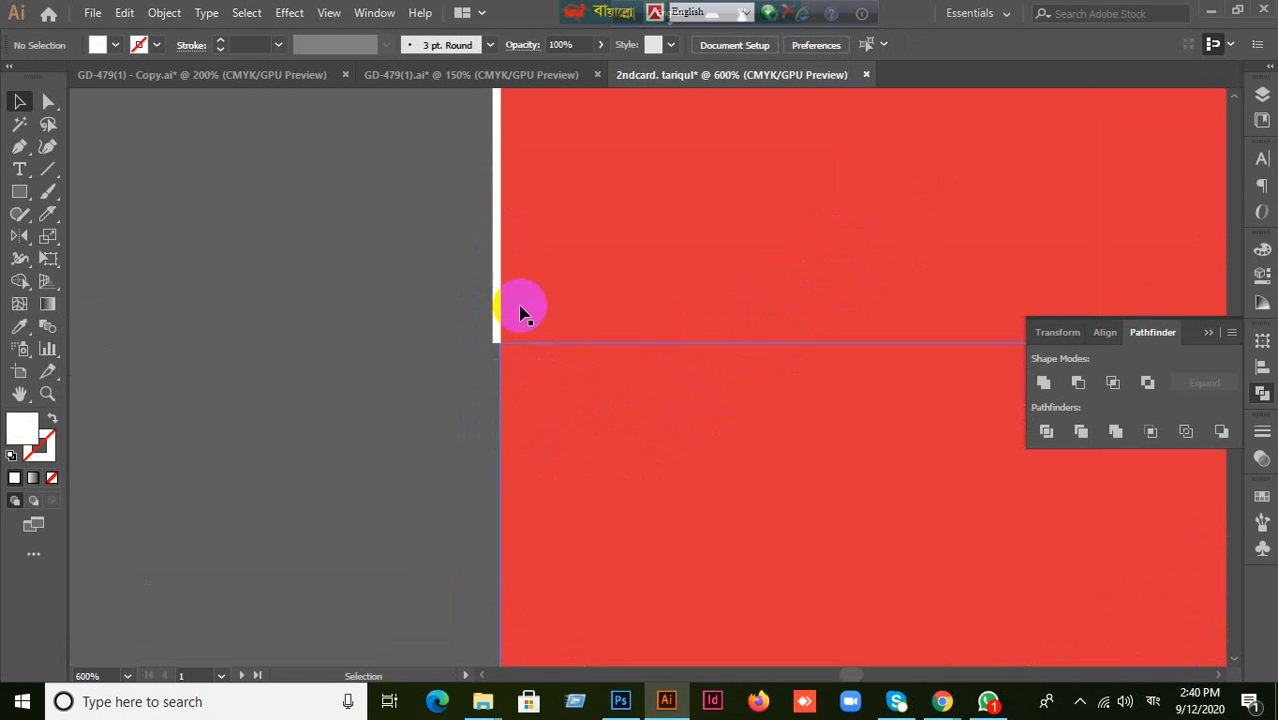
click(497, 322)
key(Delete)
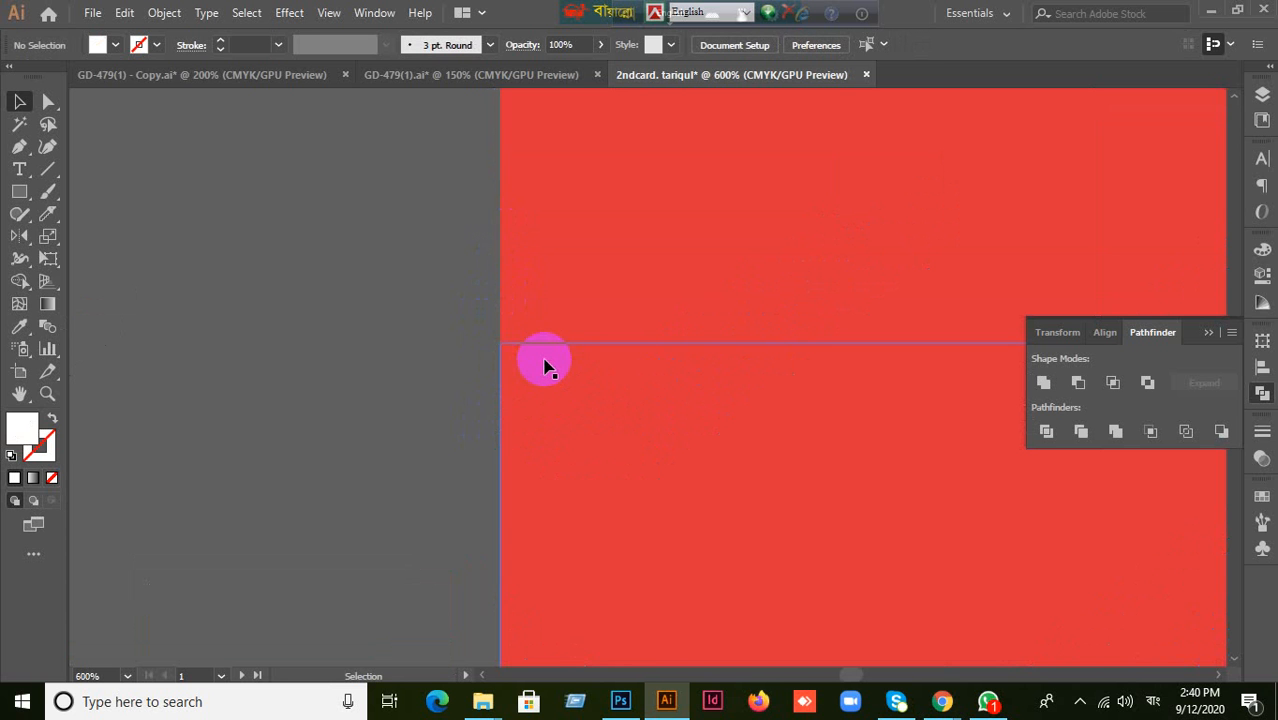
Select the red and white pieces above the horizontal dividing line.
scroll(542, 362, down, 3)
drag(485, 217, 1030, 322)
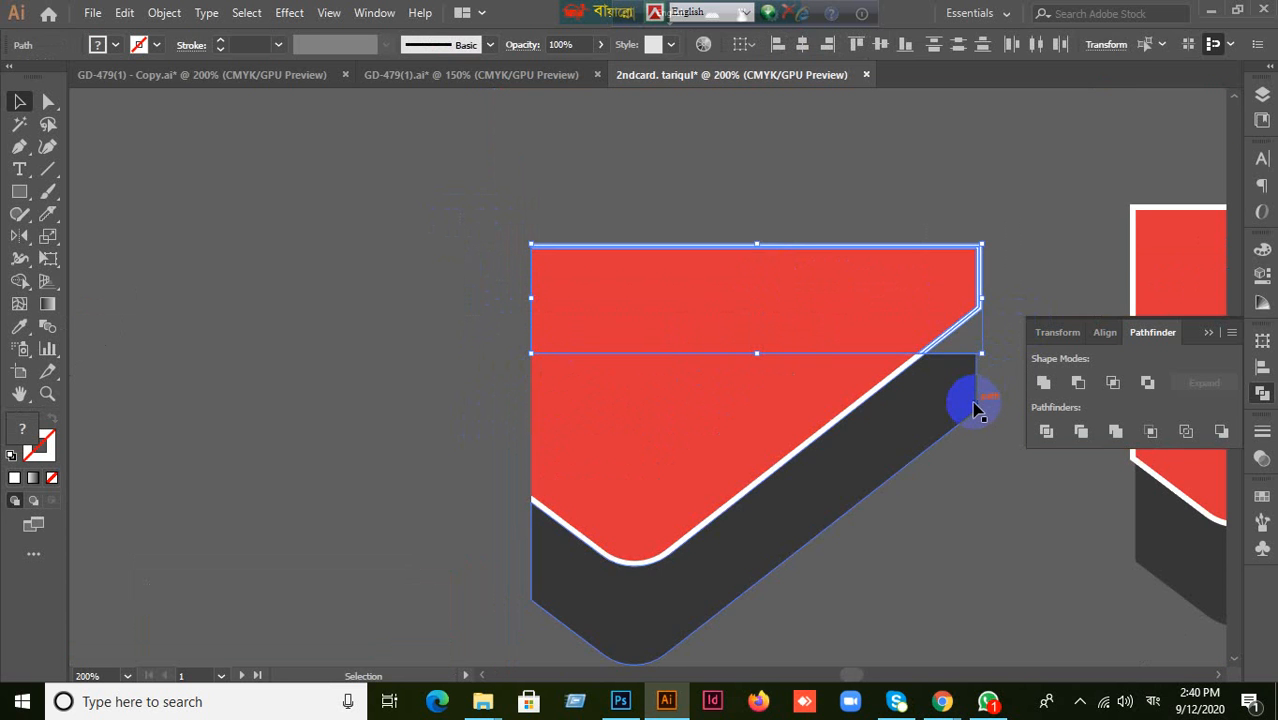
Delete the selected upper piece of the middle red and dark grey header shape.
key(Delete)
scroll(952, 558, down, 2)
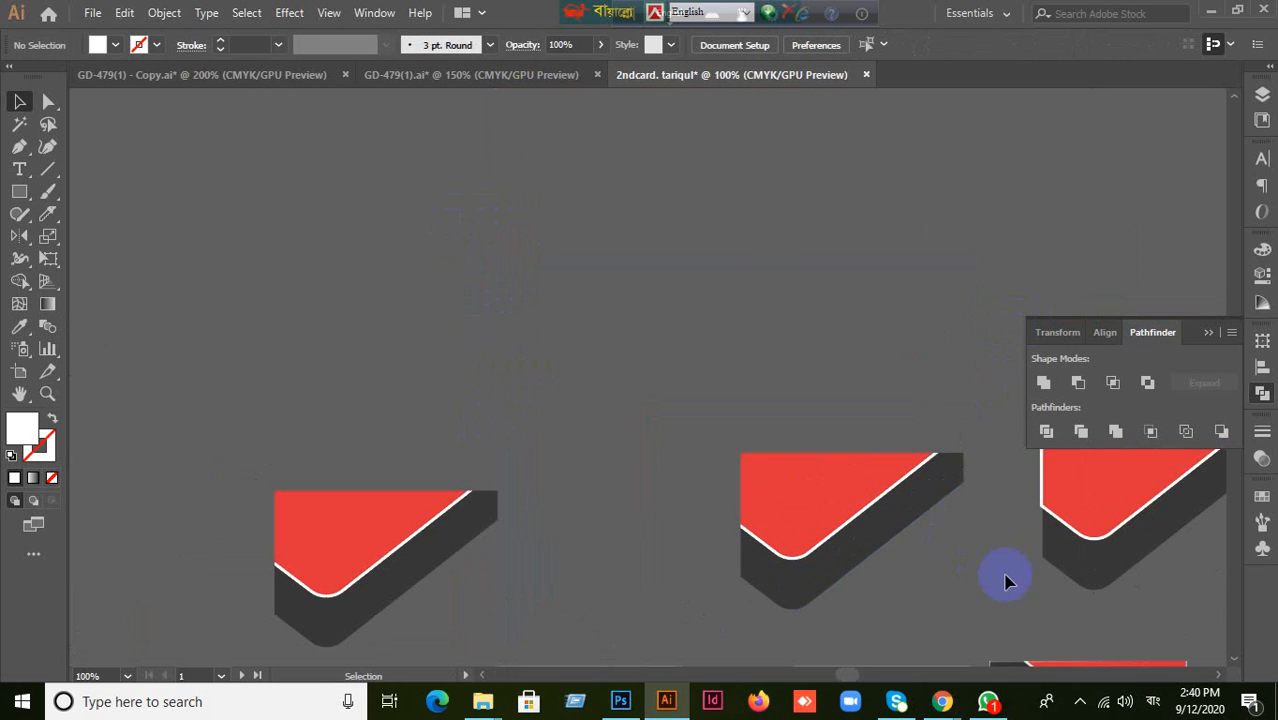
drag(1004, 579, 740, 419)
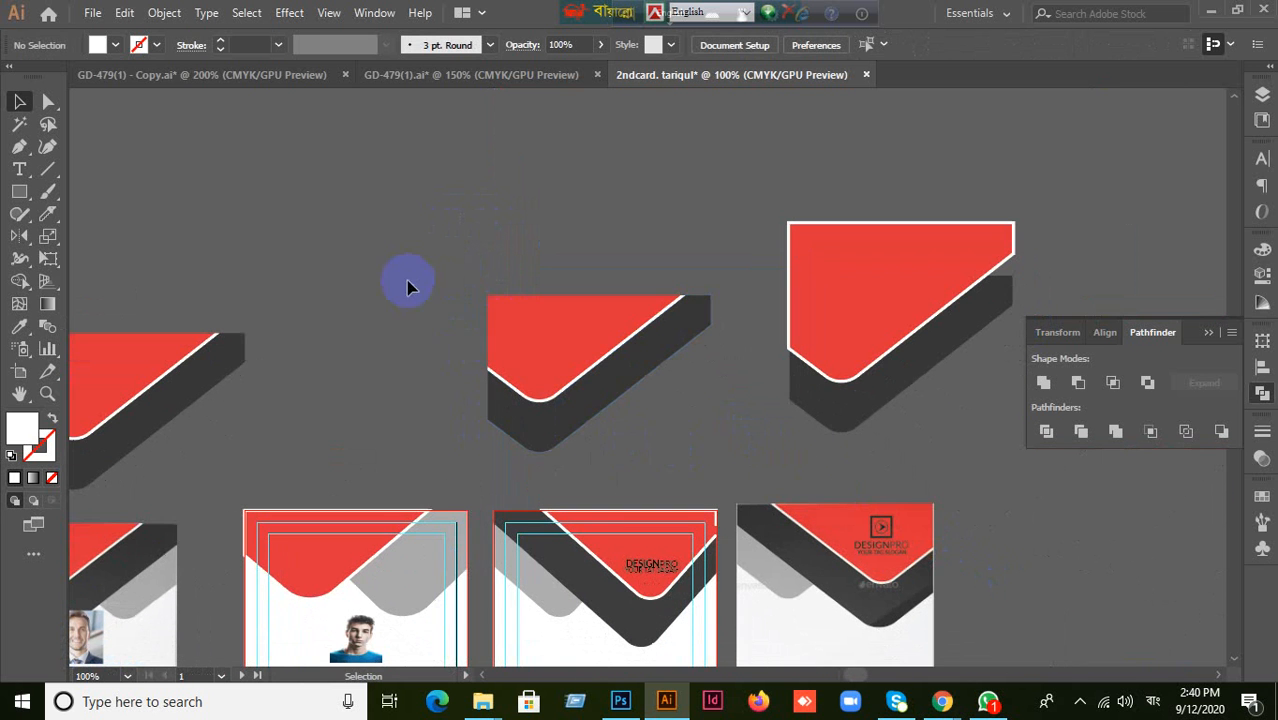
Move the trimmed middle header shape beside the leftmost one above the ID cards.
drag(660, 435, 889, 438)
click(760, 452)
drag(565, 249, 850, 443)
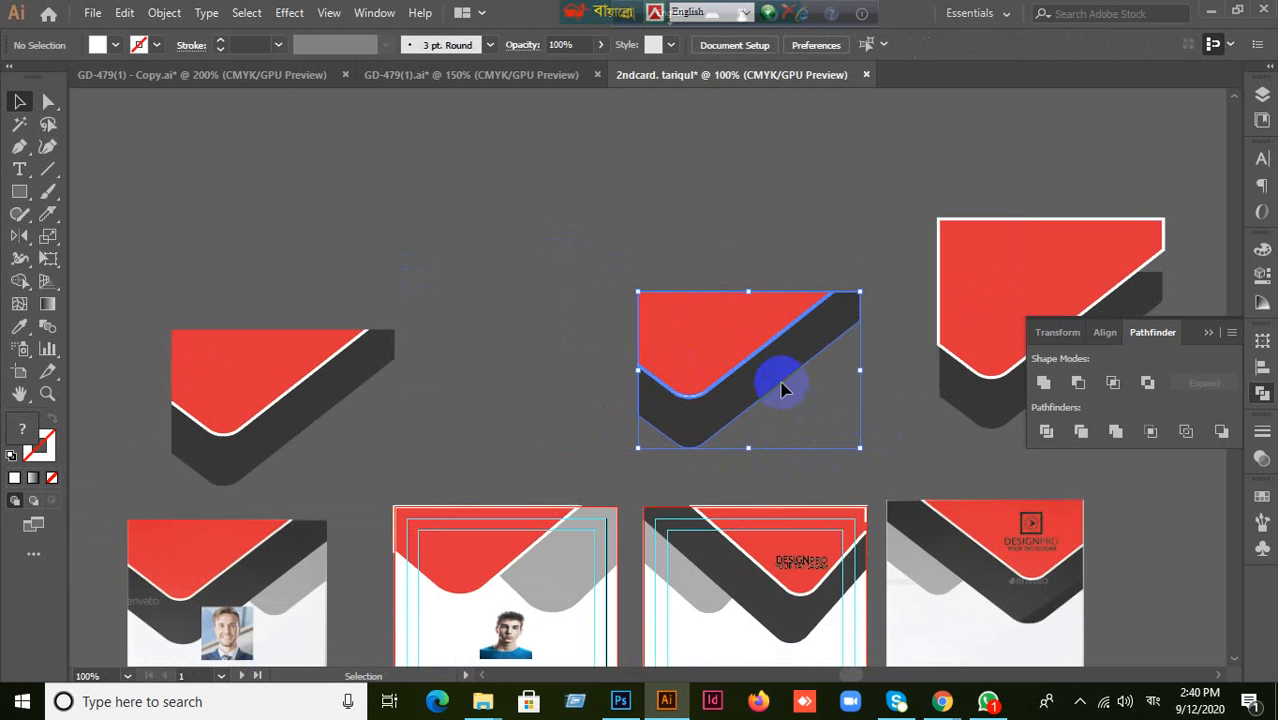
drag(779, 379, 553, 402)
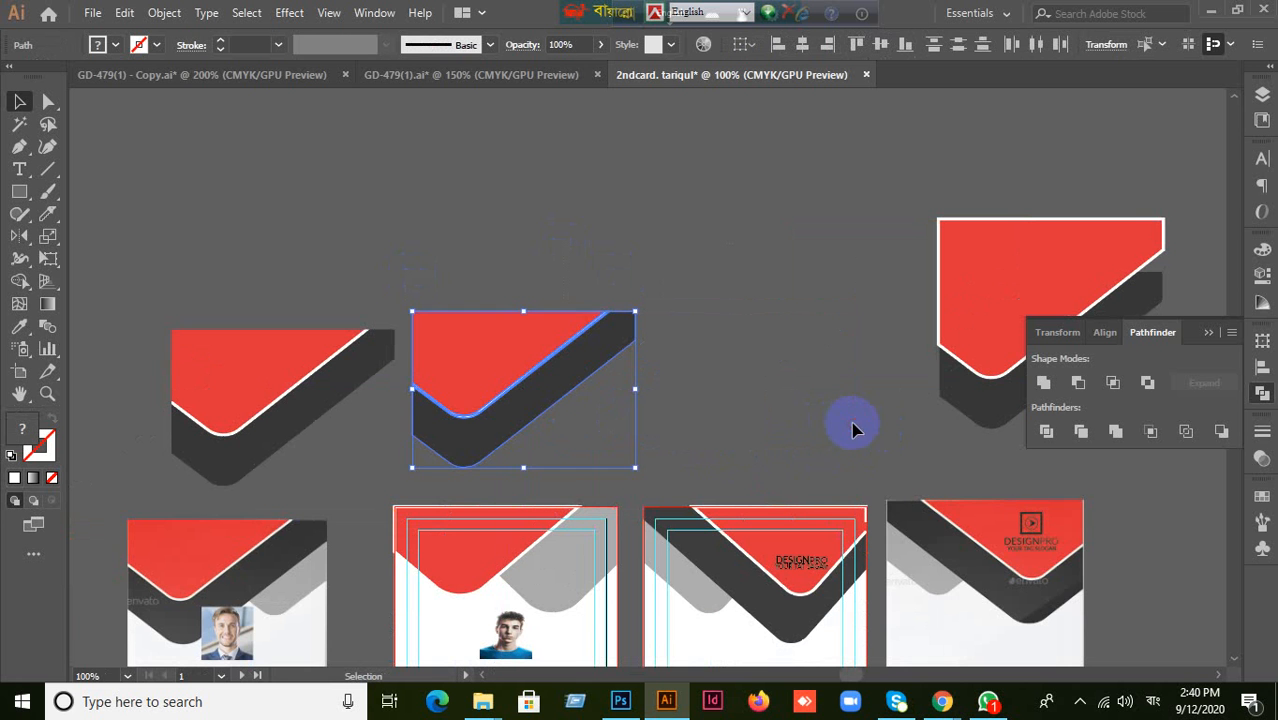
click(864, 442)
drag(1004, 514, 1010, 272)
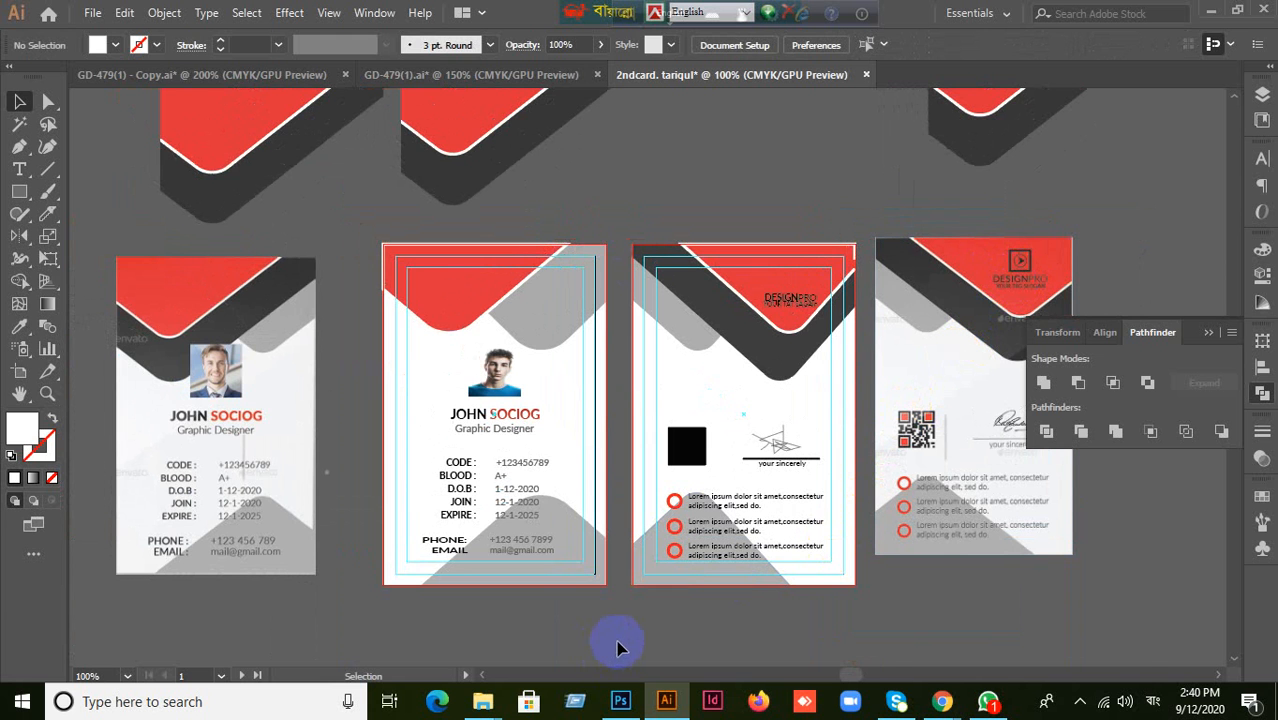
Move the three red and dark grey header shapes together farther above the ID cards.
mouse_move(942, 700)
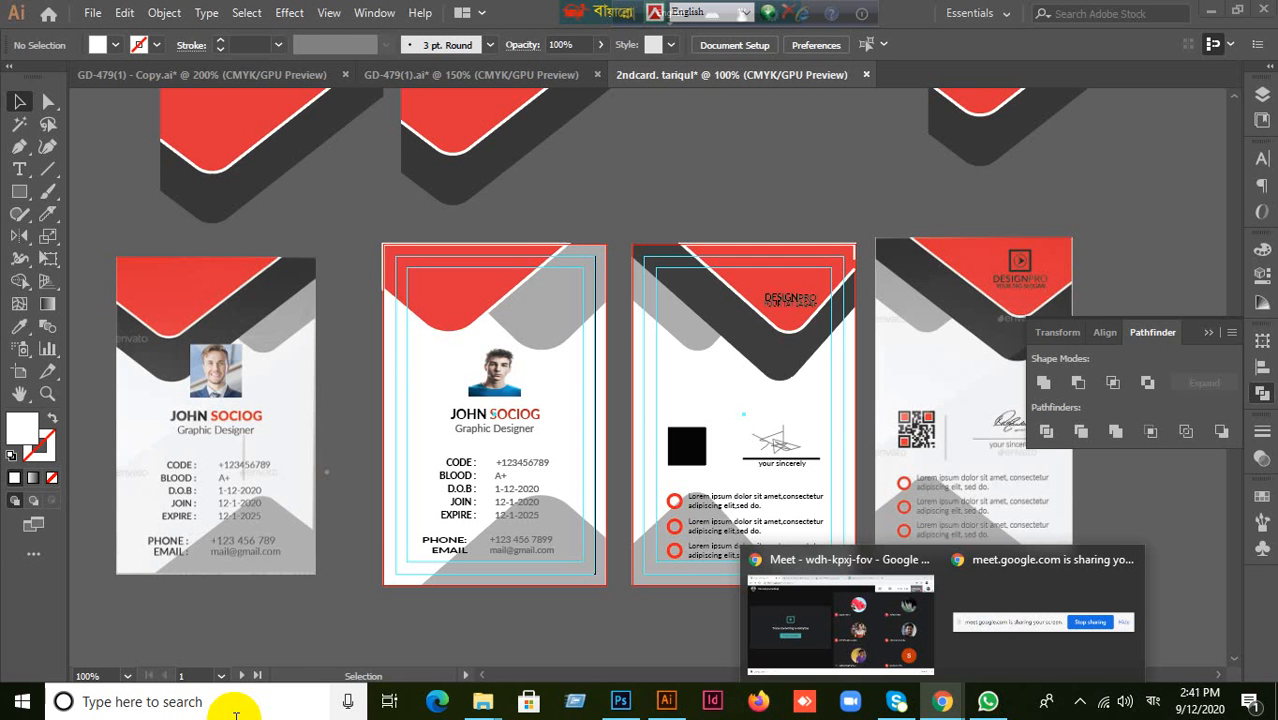
scroll(328, 619, down, 3)
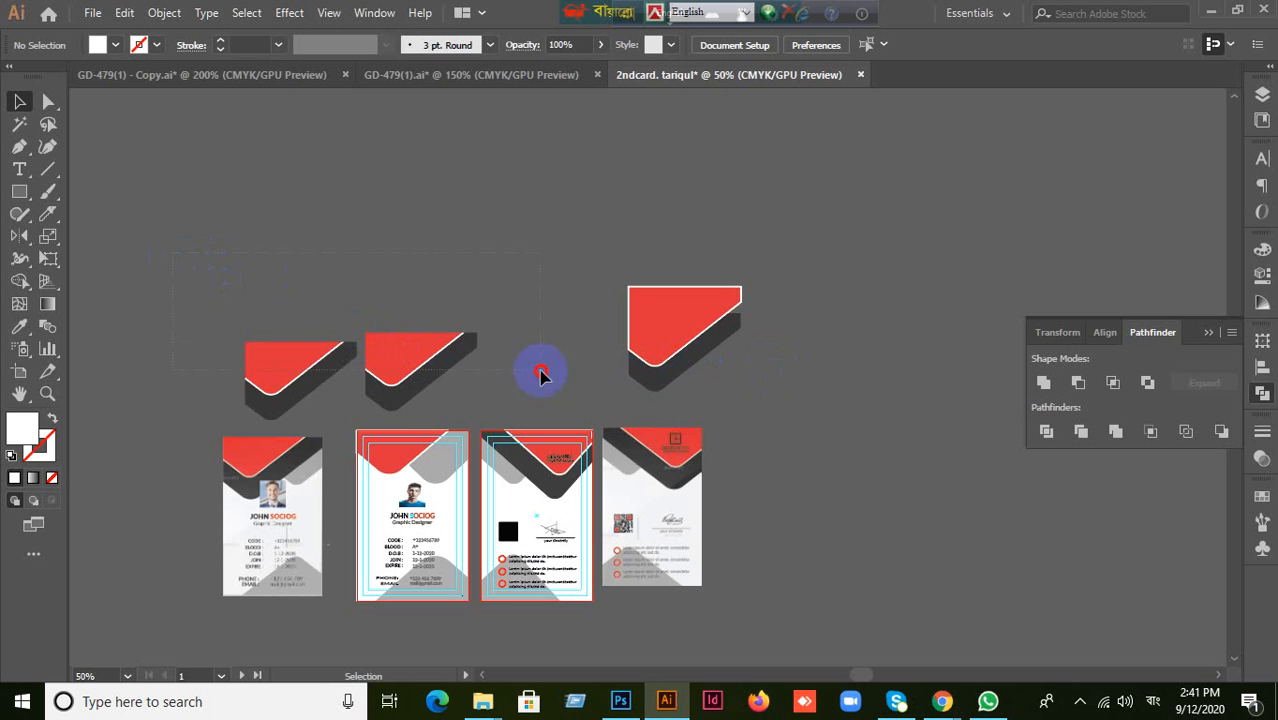
drag(540, 371, 776, 389)
drag(696, 362, 740, 206)
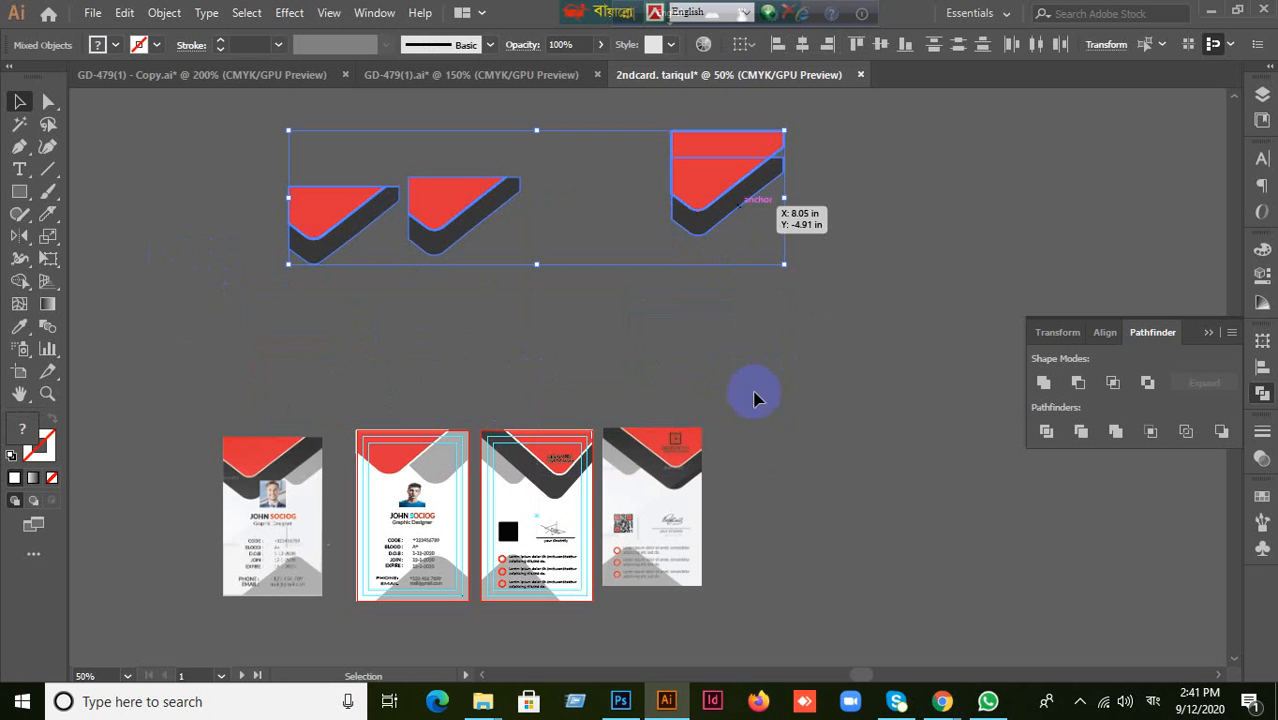
Move the front and back reference images away from the two ID card artboards, one to each side.
drag(285, 560, 186, 228)
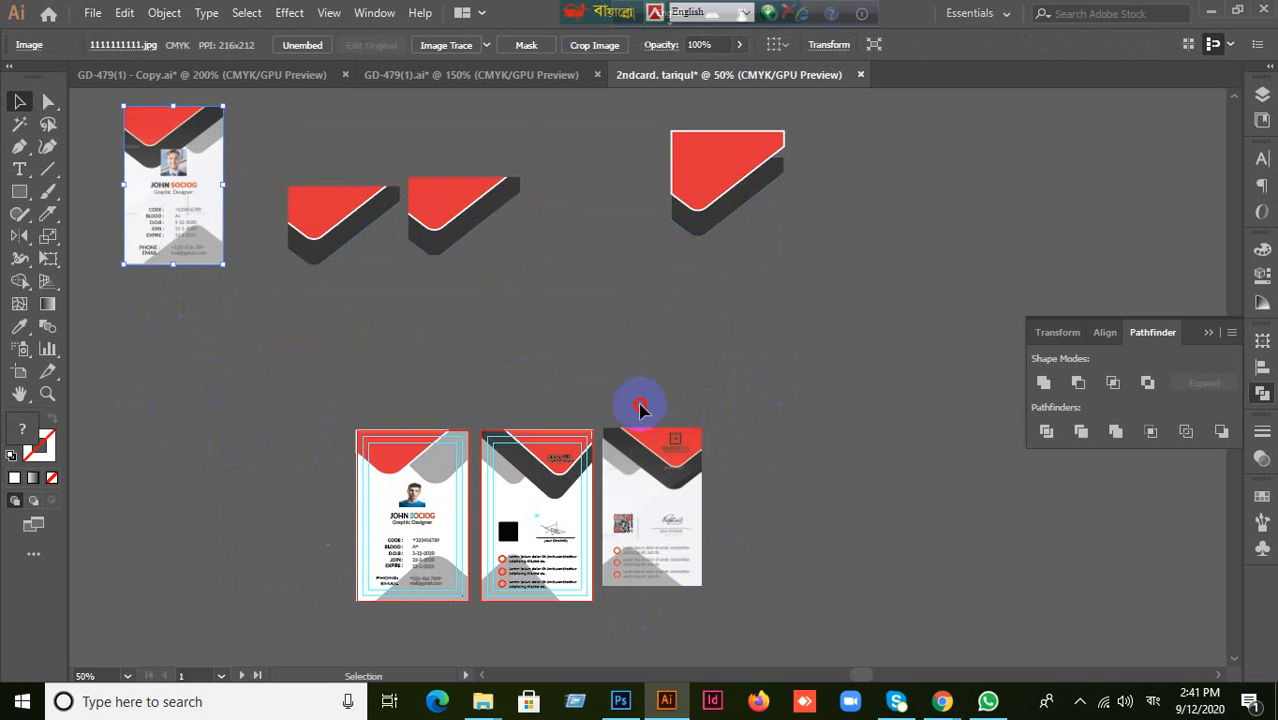
drag(682, 530, 875, 303)
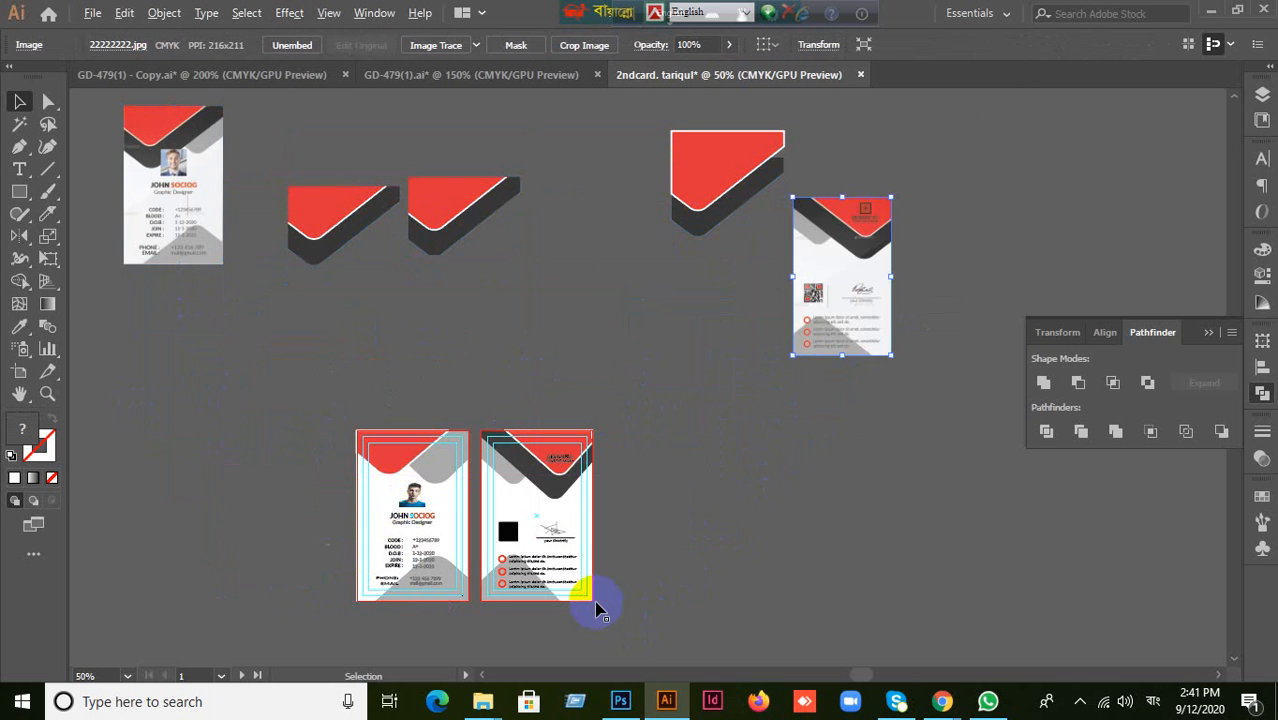
scroll(595, 604, up, 3)
drag(534, 539, 918, 522)
scroll(756, 556, down, 1)
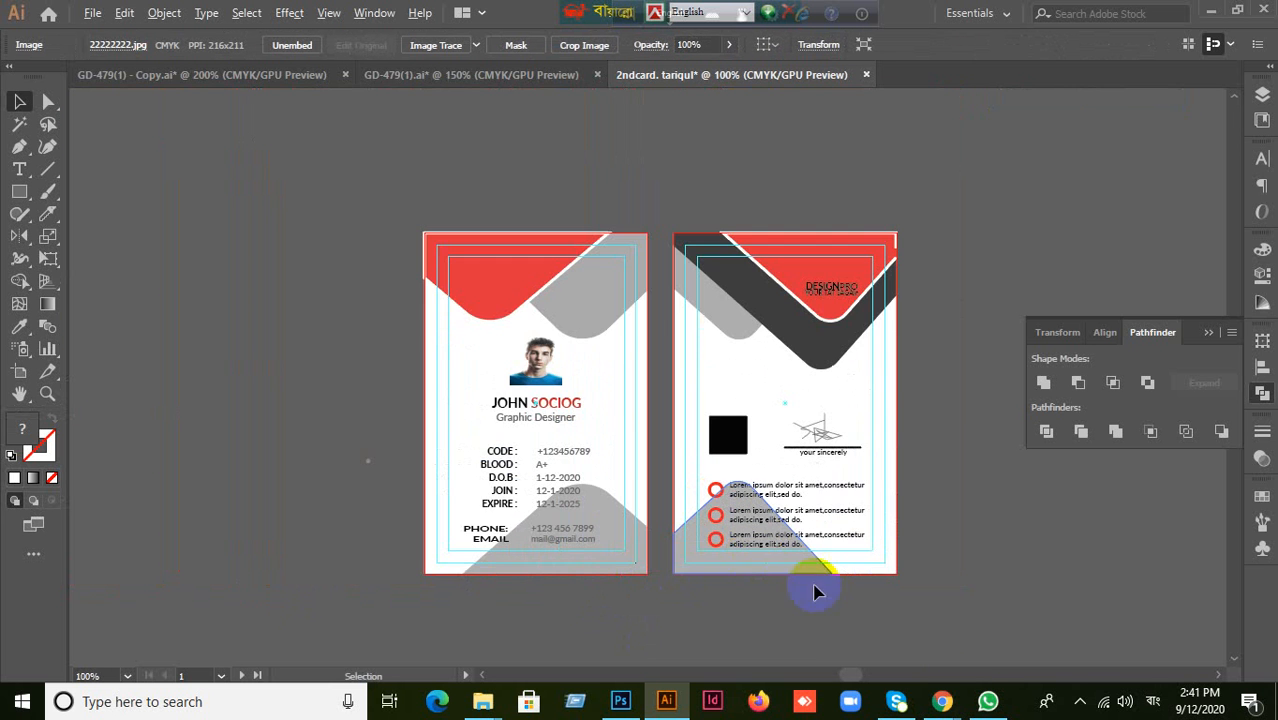
Check the Google Meet call and the recent class messages in WhatsApp, and return to Illustrator.
click(781, 630)
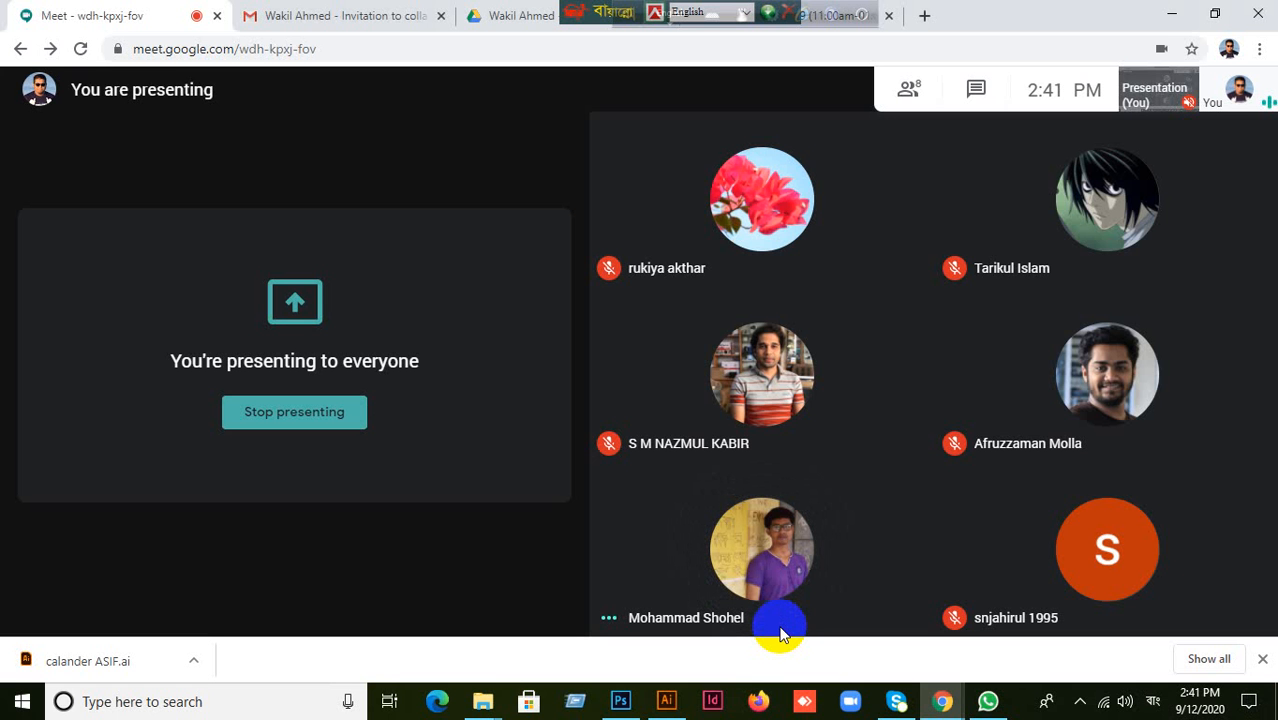
click(990, 700)
scroll(165, 365, up, 1)
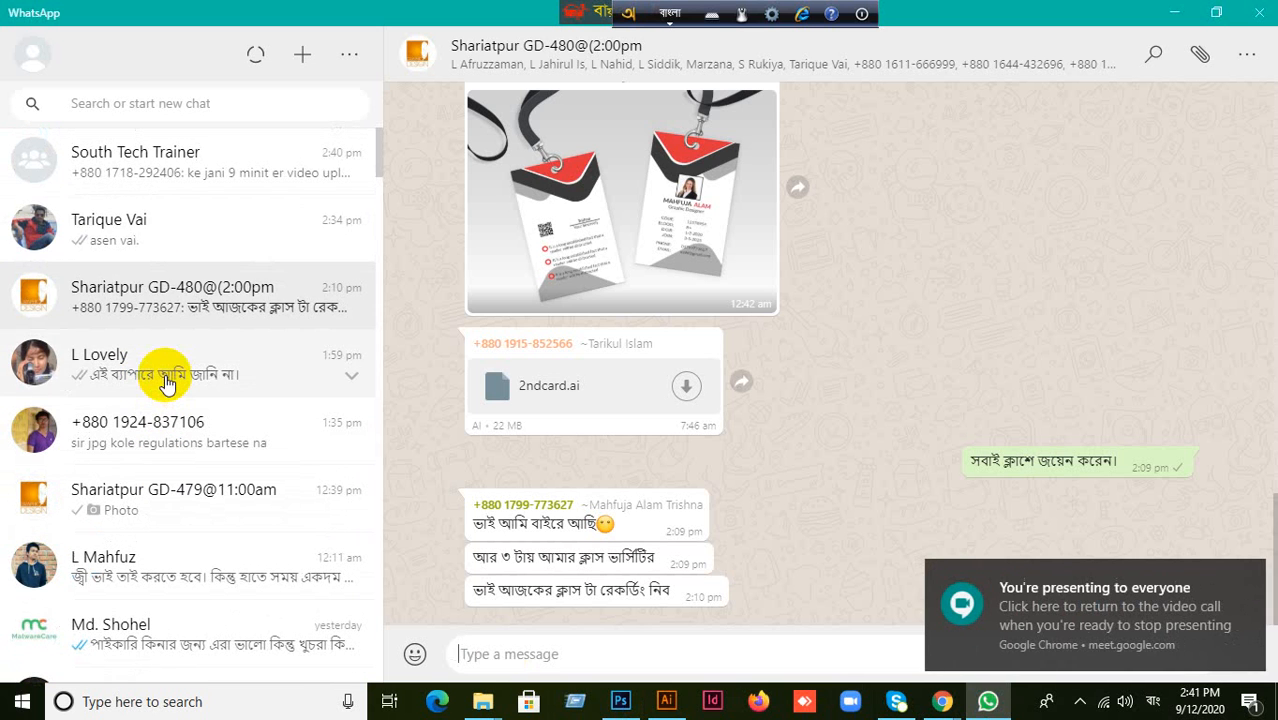
click(200, 234)
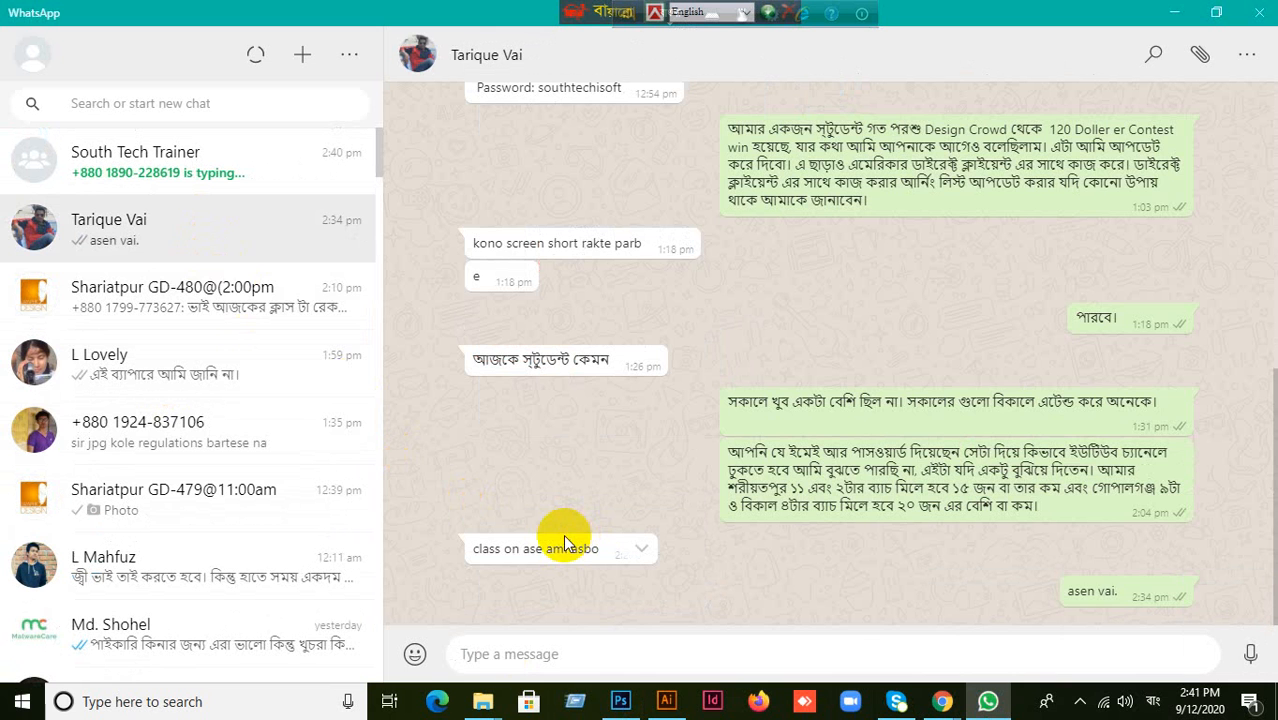
click(211, 307)
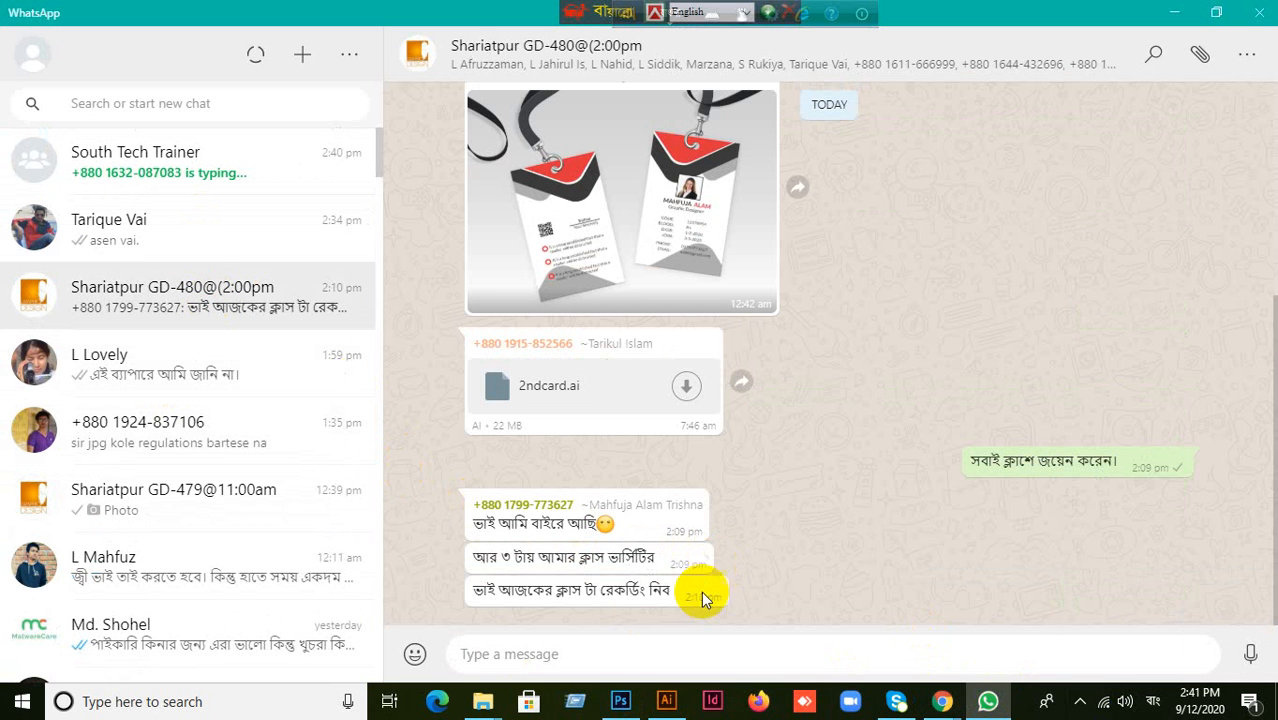
click(667, 700)
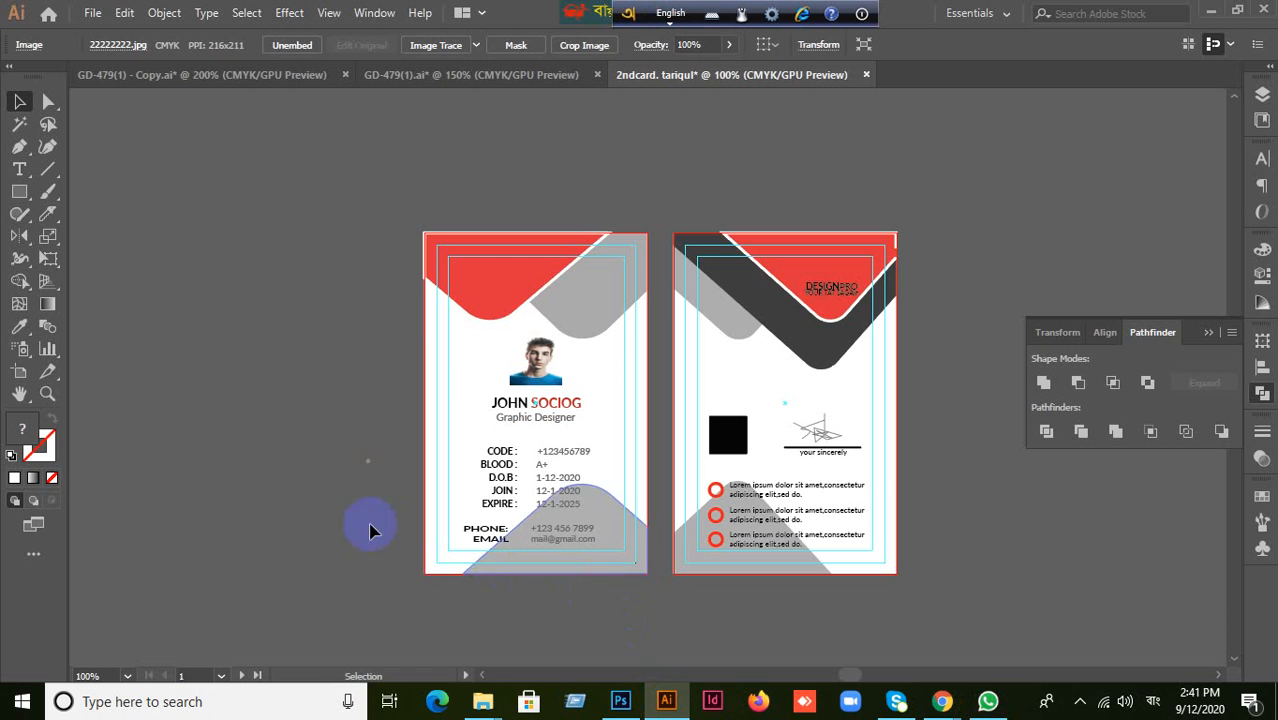
Undo the moves of the reference images and header shapes and the trimming of the middle header shape.
drag(443, 530, 257, 471)
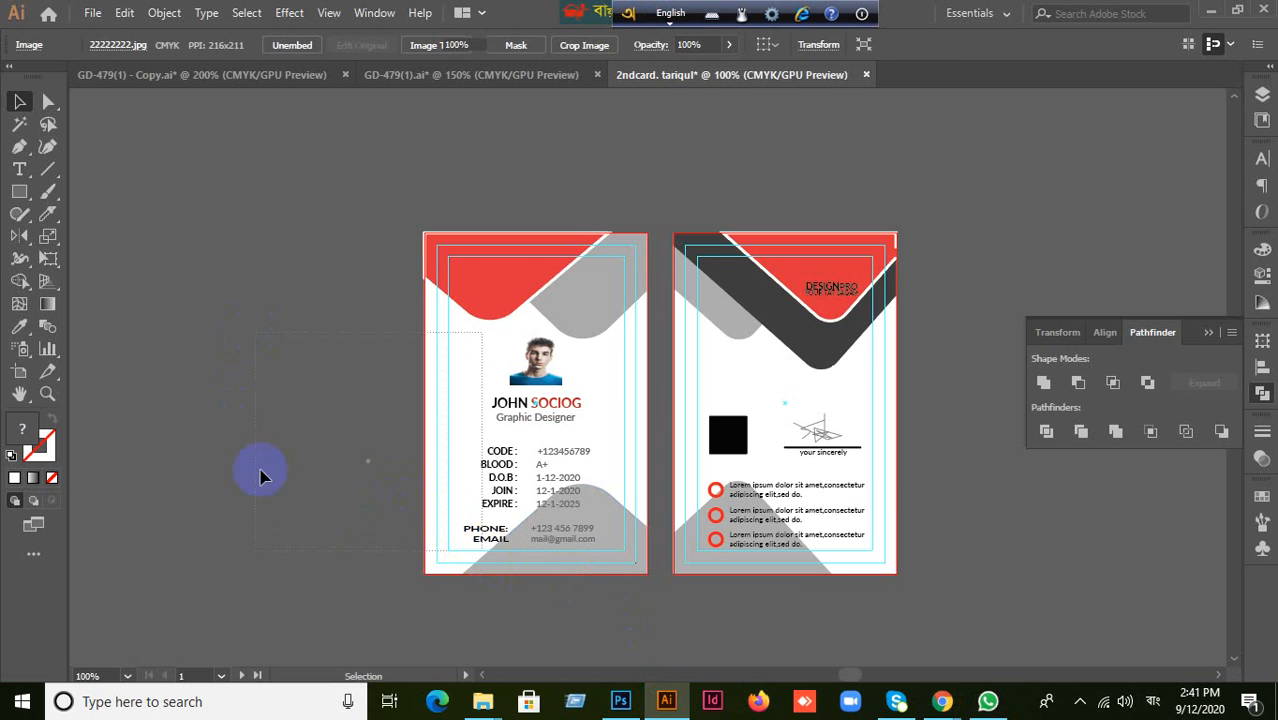
click(262, 455)
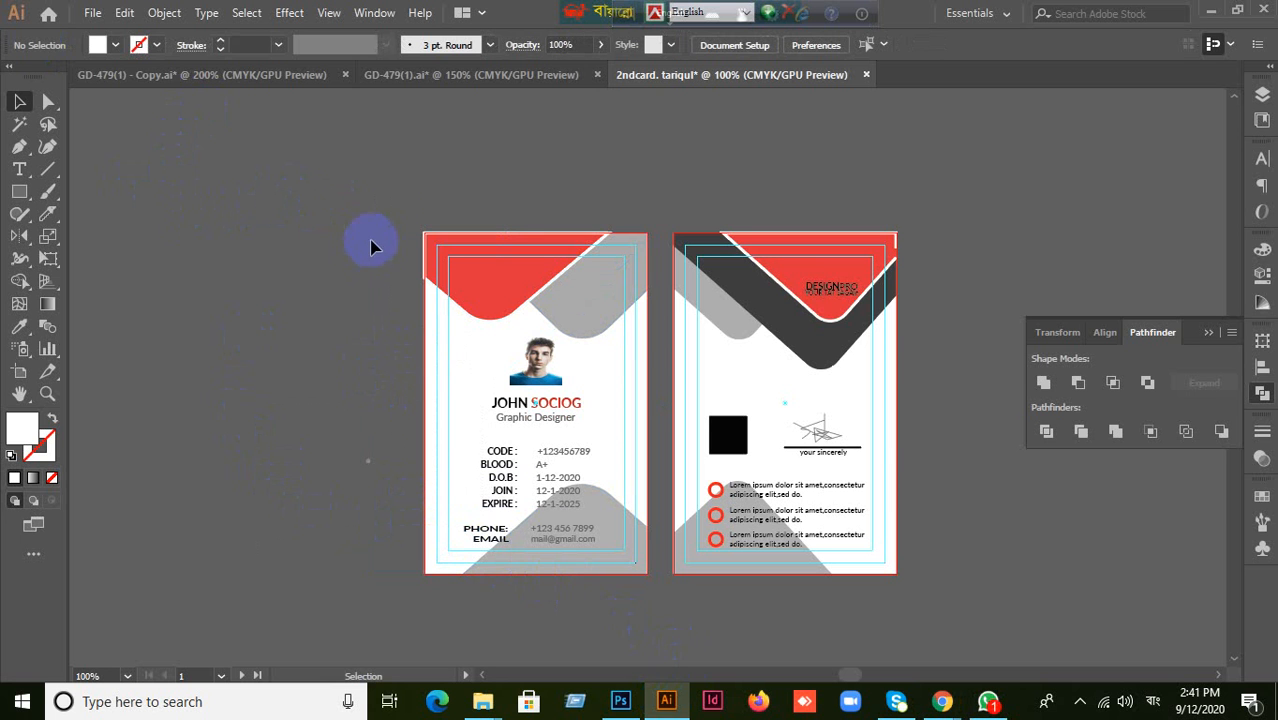
scroll(622, 413, up, 3)
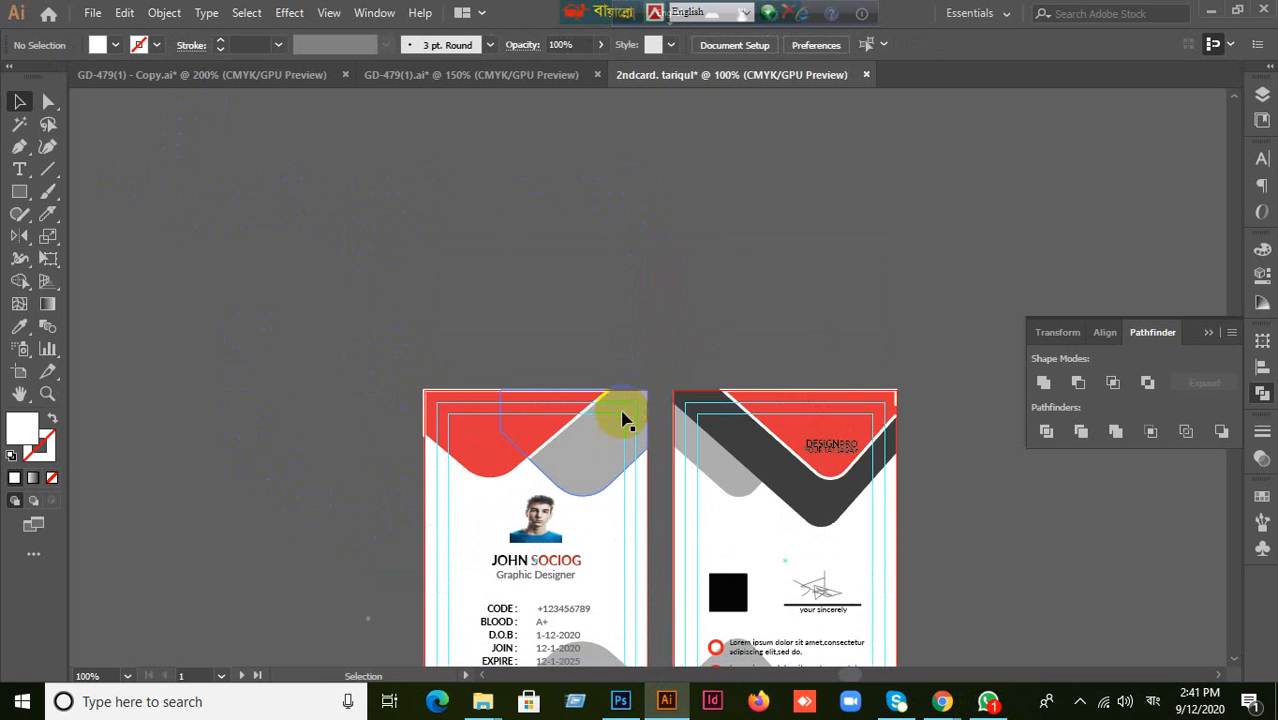
key(ctrl+z)
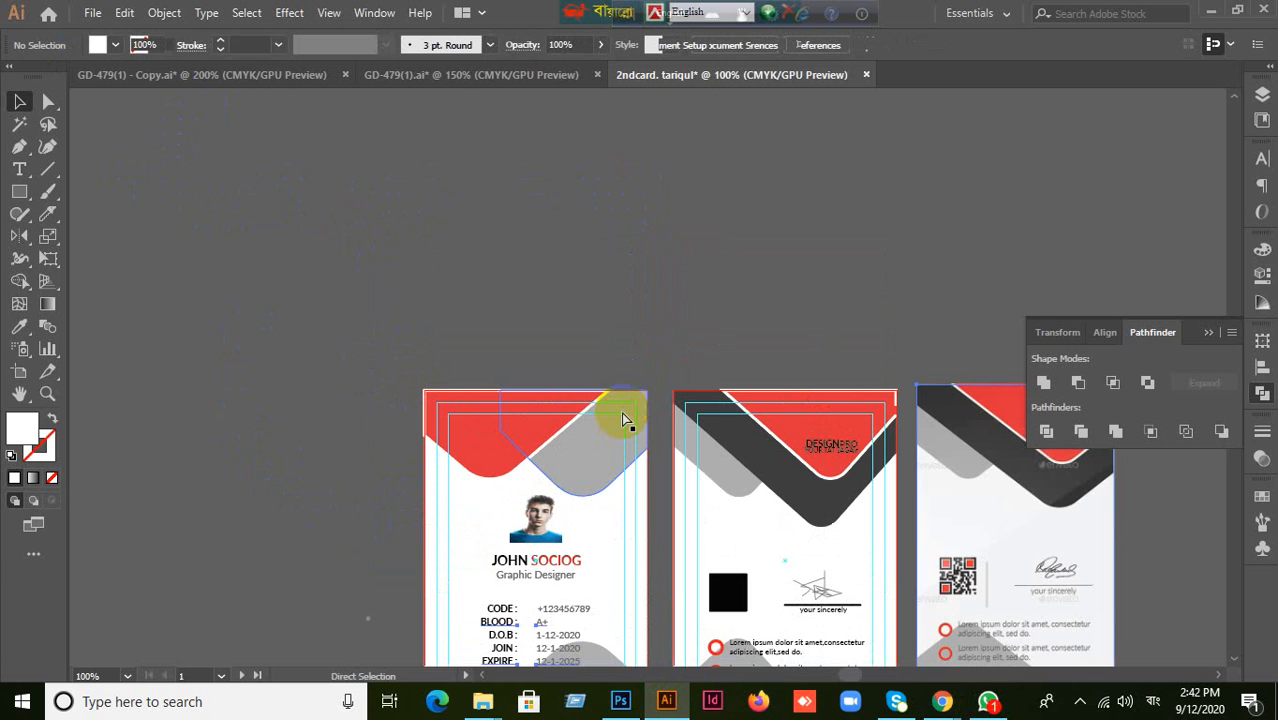
key(ctrl+z)
key(ctrl+z)
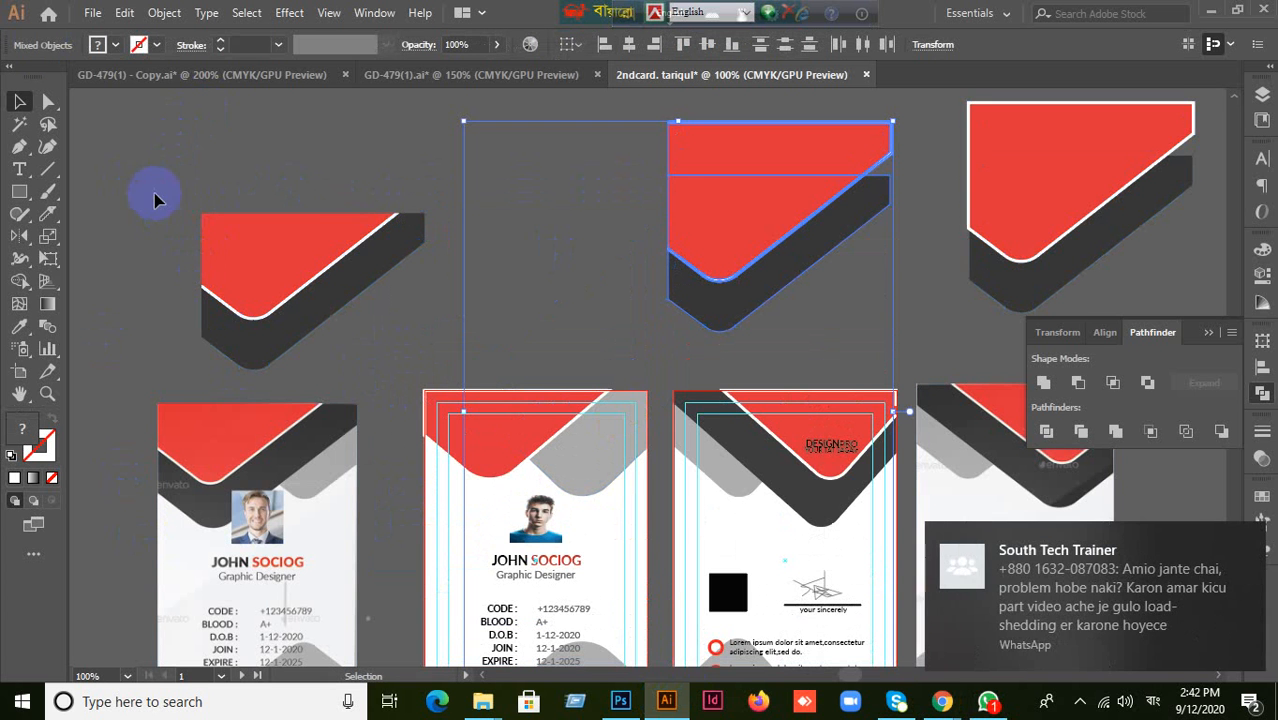
key(ctrl+z)
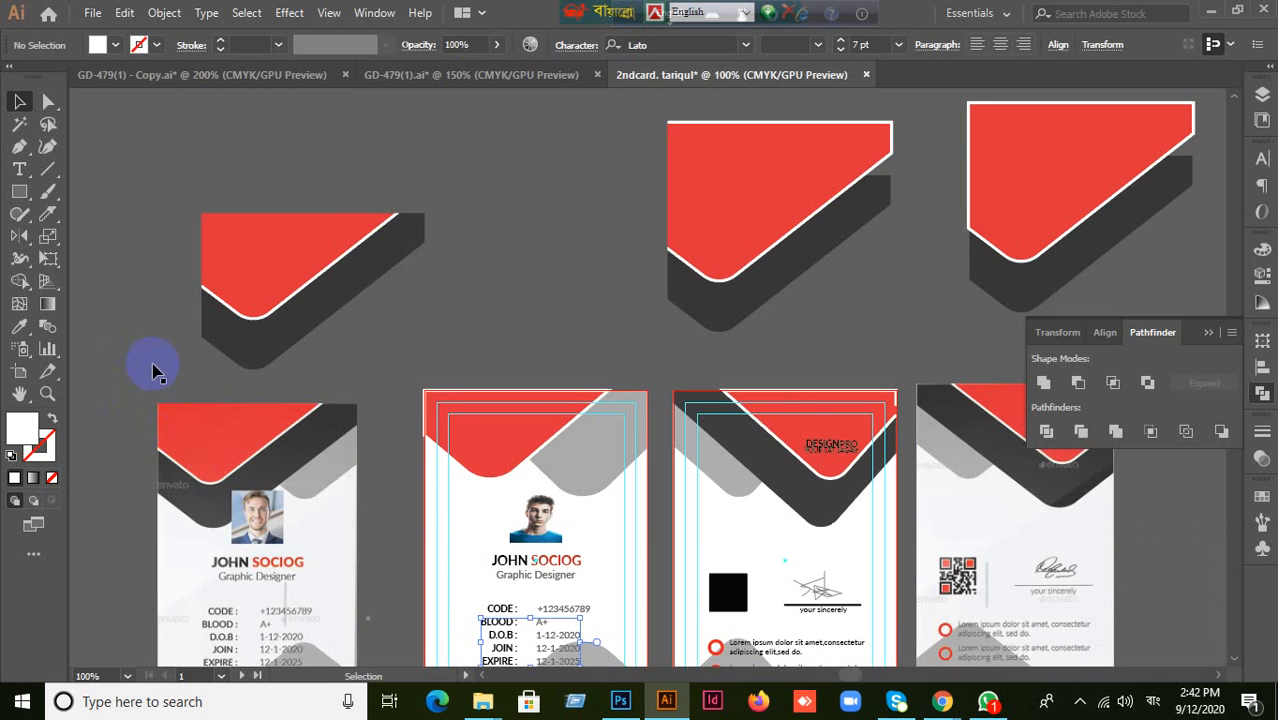
click(92, 17)
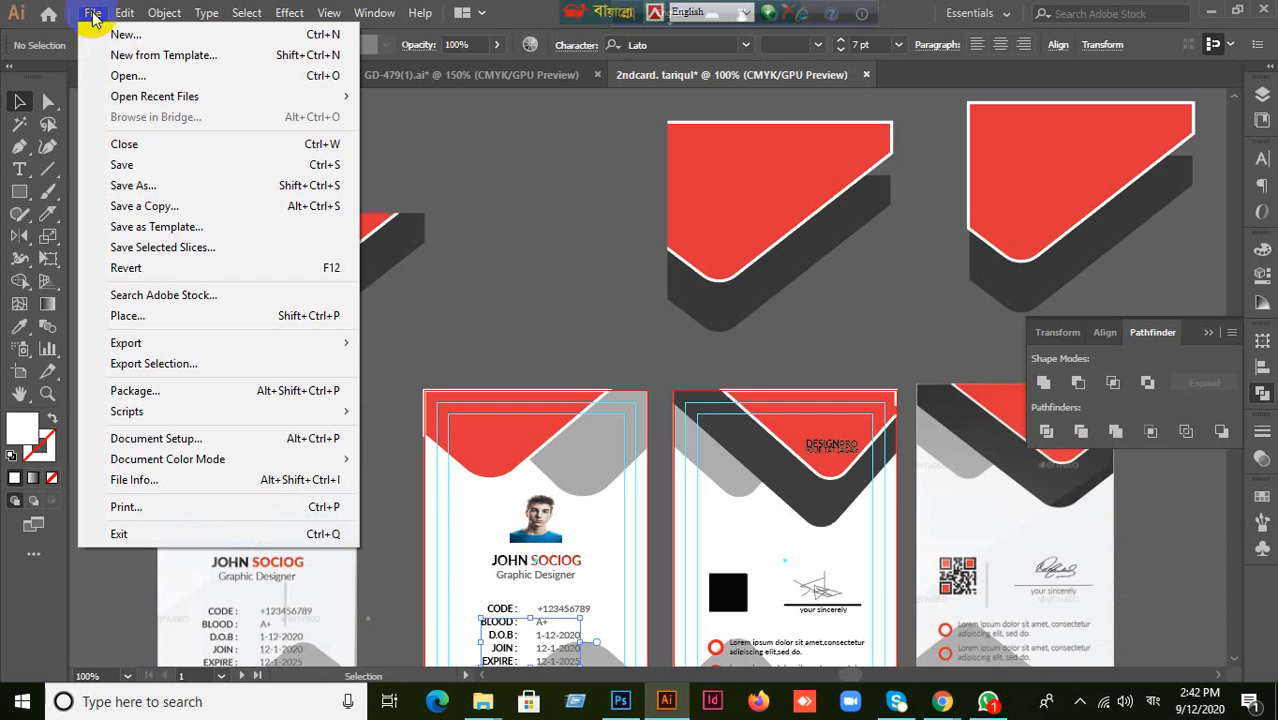
click(470, 245)
click(500, 445)
Select the white background rectangle of the front ID card.
scroll(510, 312, down, 5)
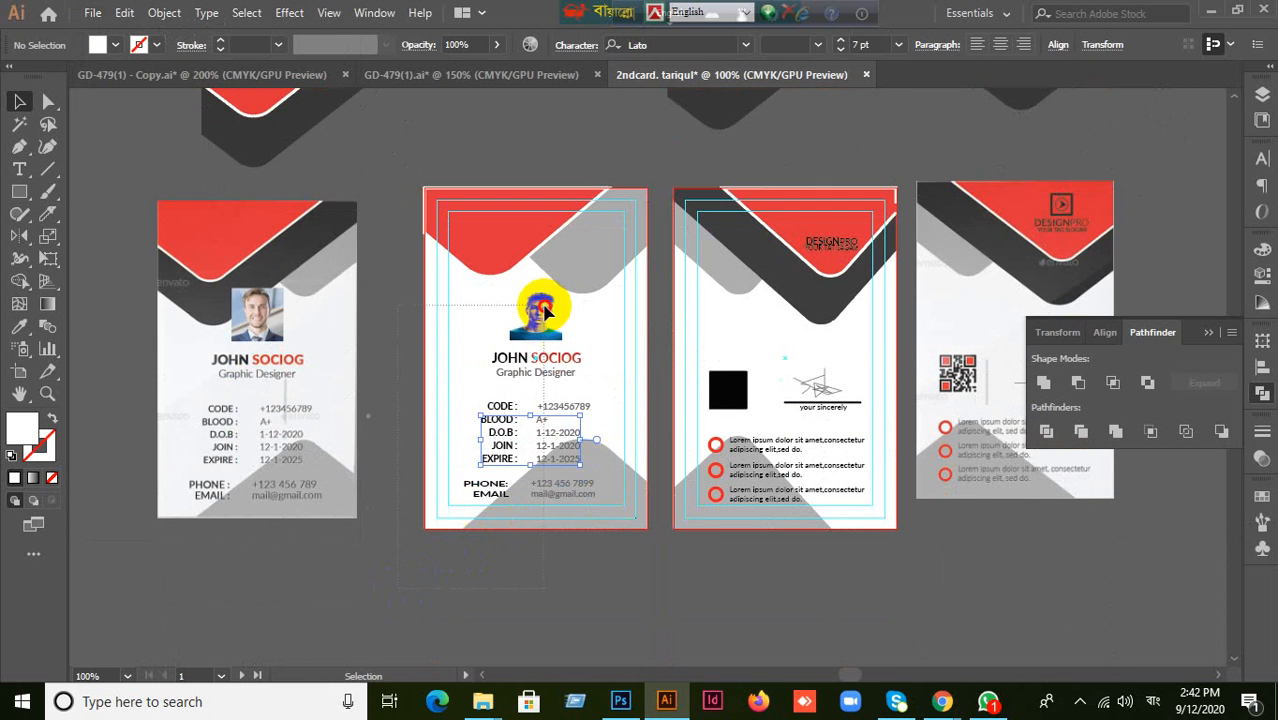
click(535, 305)
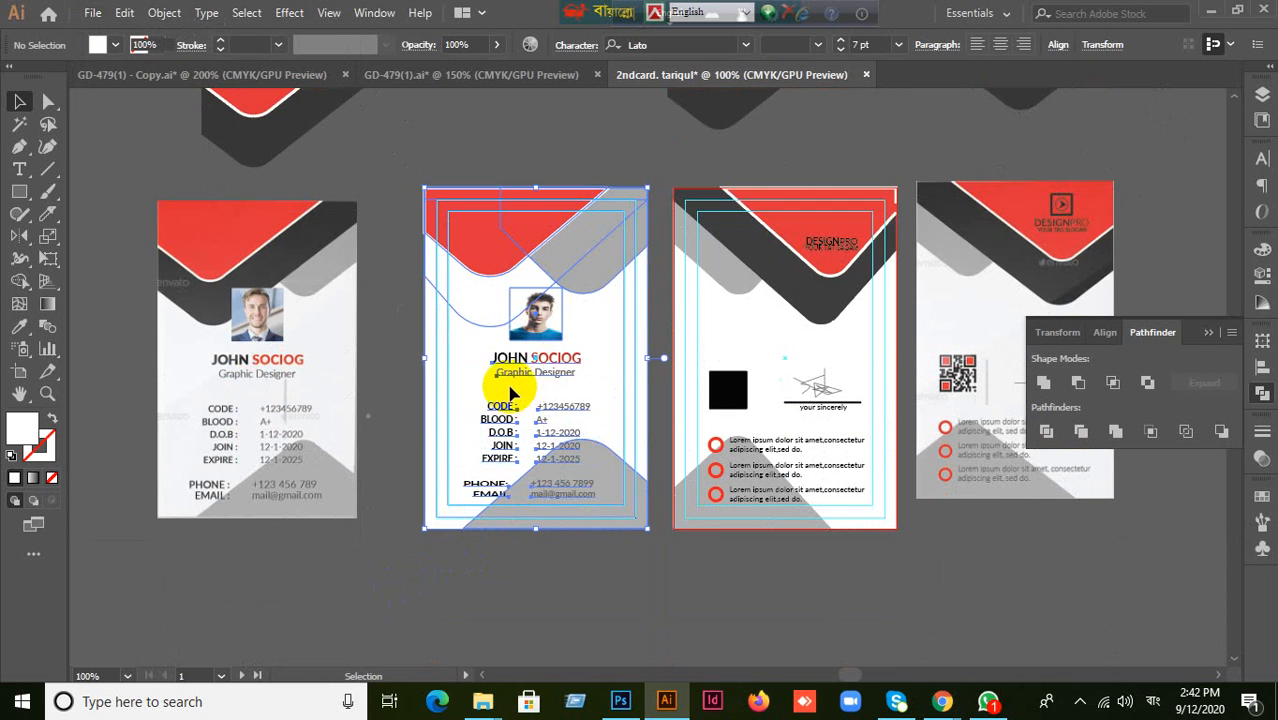
click(420, 560)
click(472, 462)
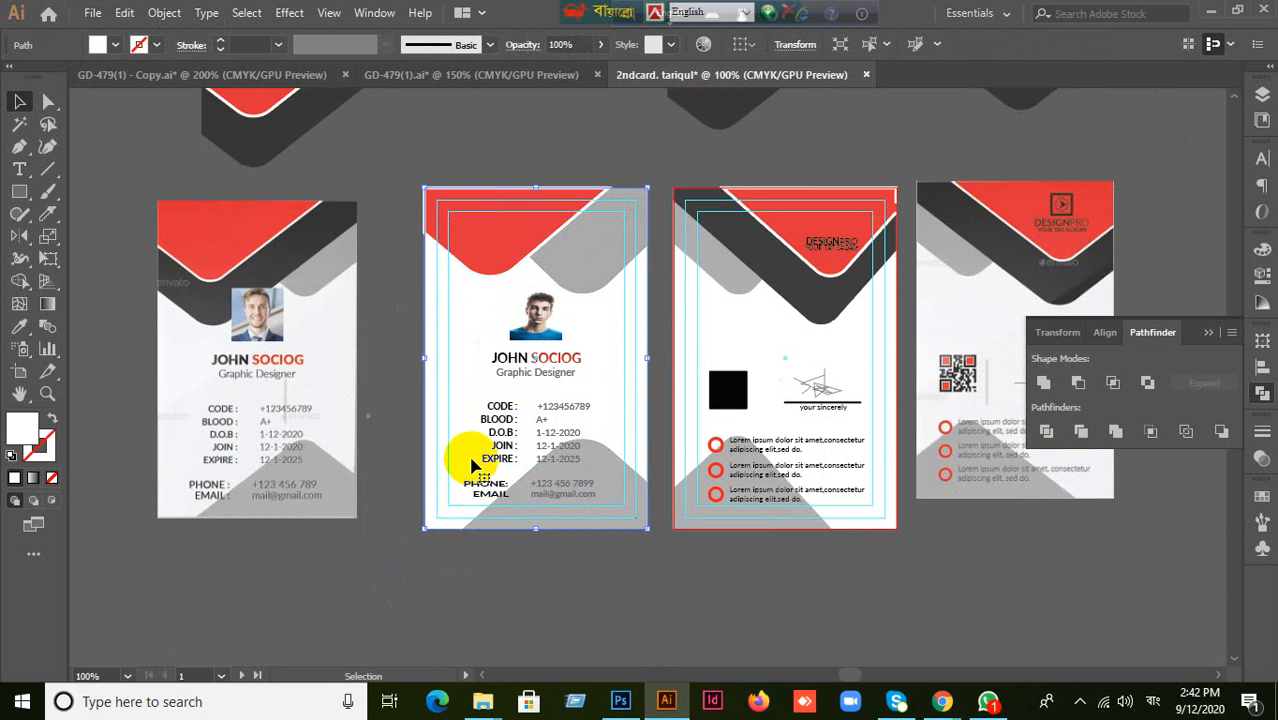
key(a)
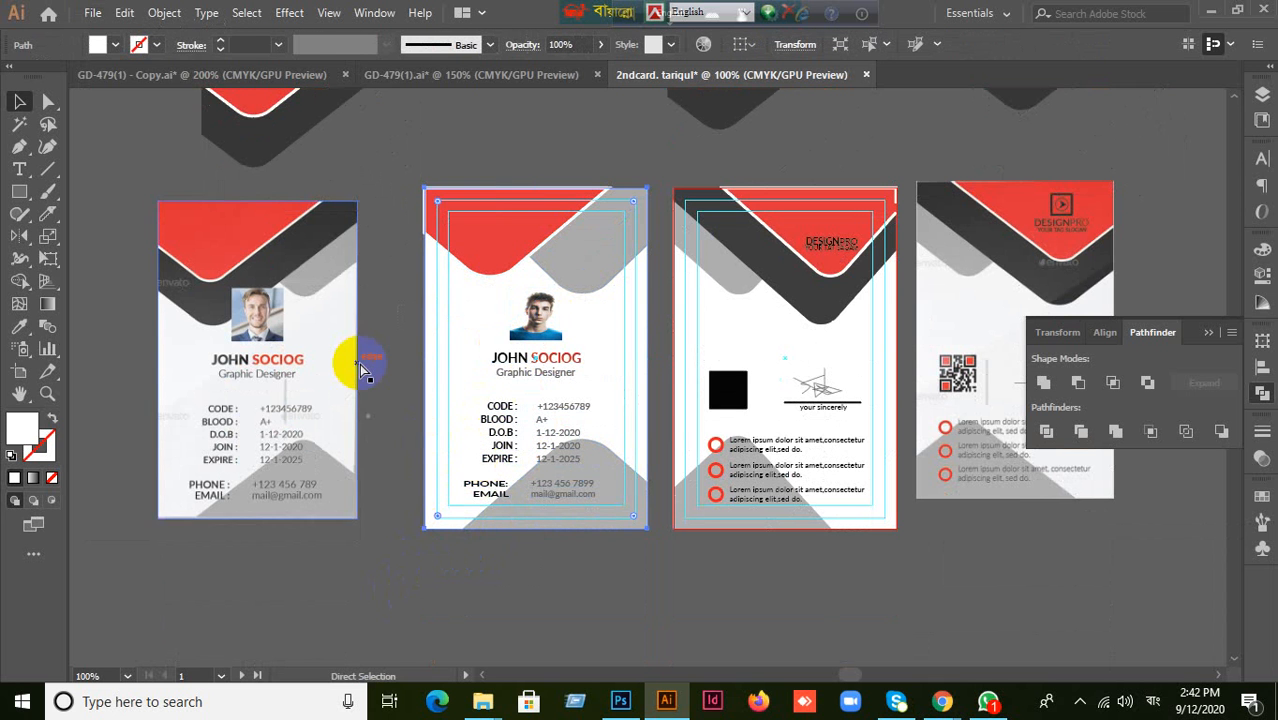
key(ctrl+space)
click(357, 363)
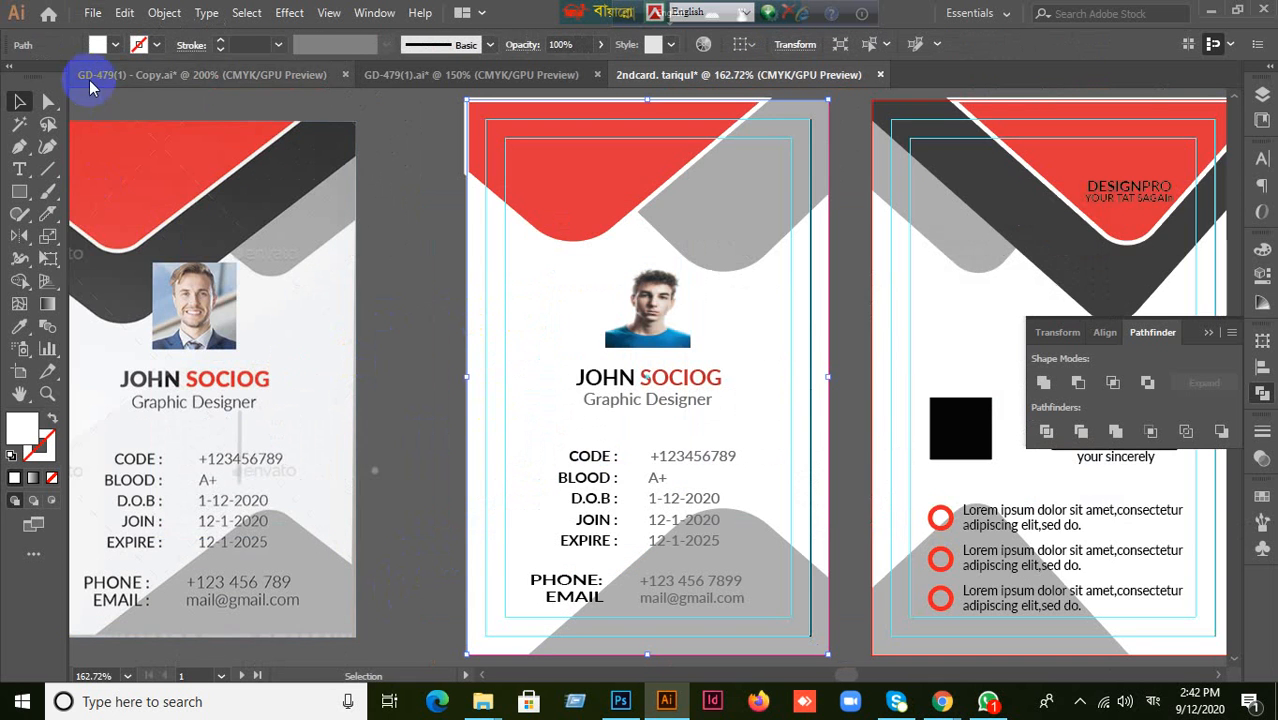
Open the front ID card in Save for Web (Legacy) to view its export settings, and cancel.
click(91, 14)
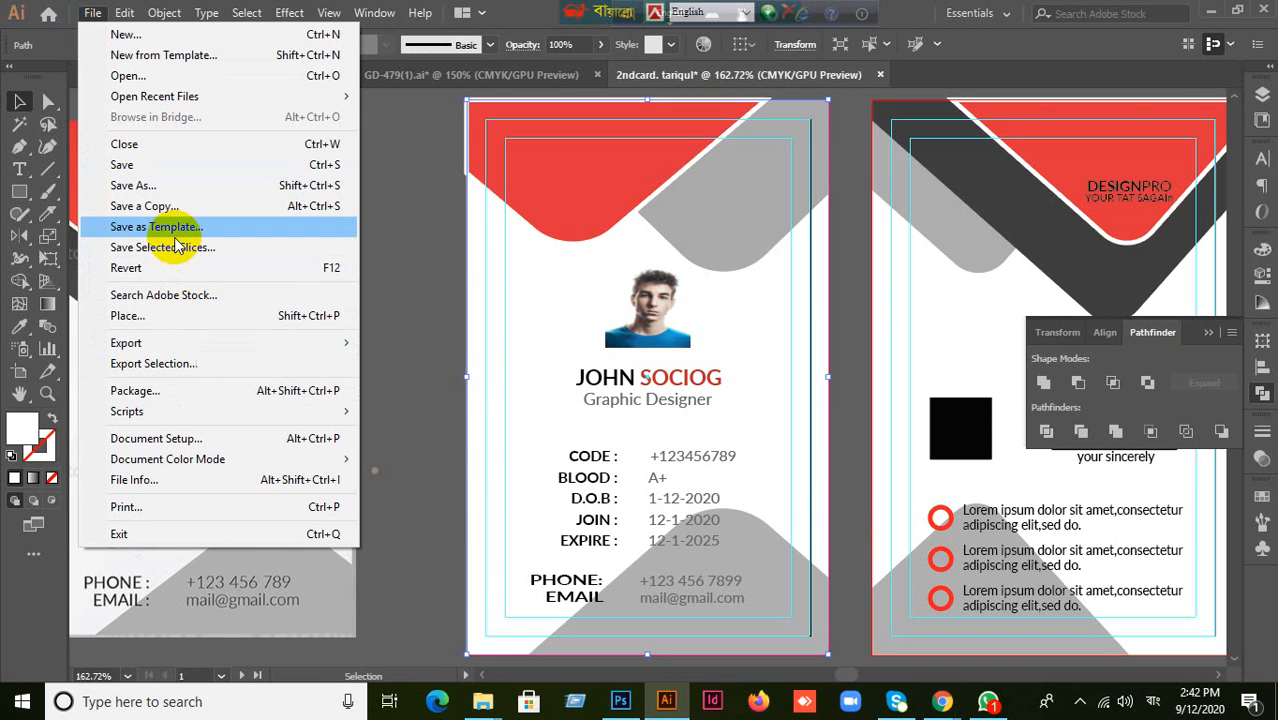
mouse_move(163, 342)
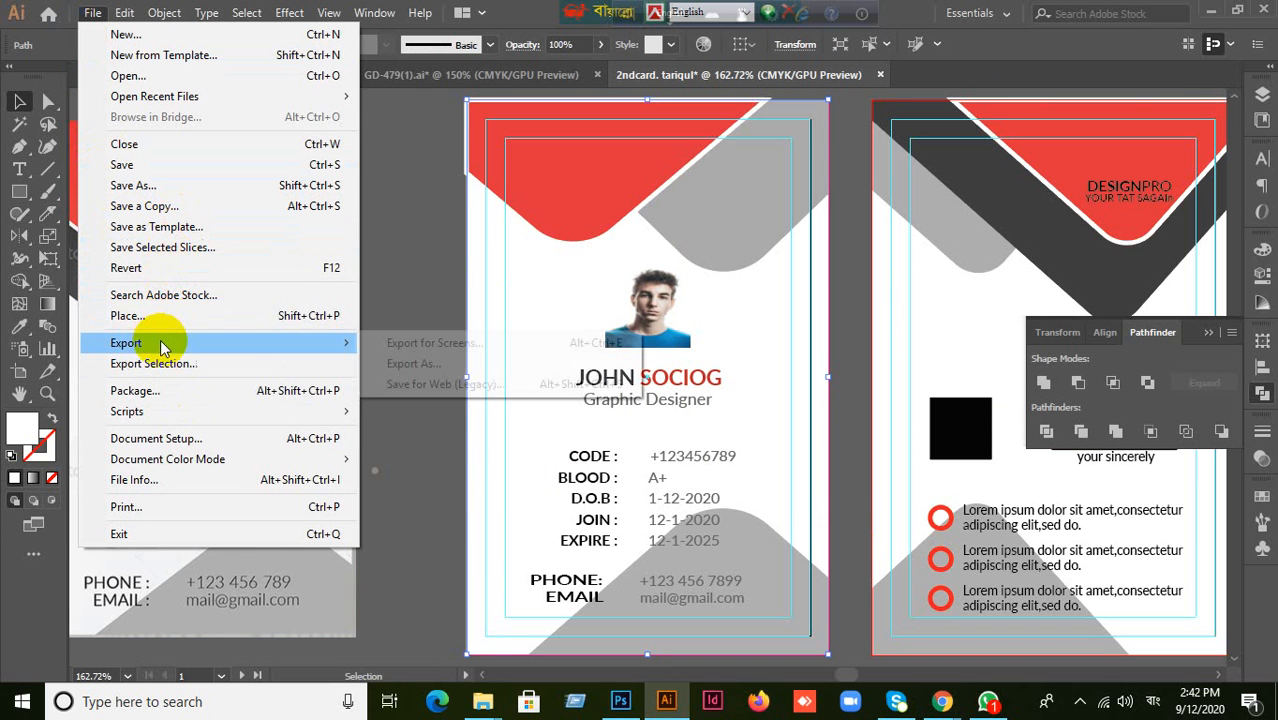
click(470, 387)
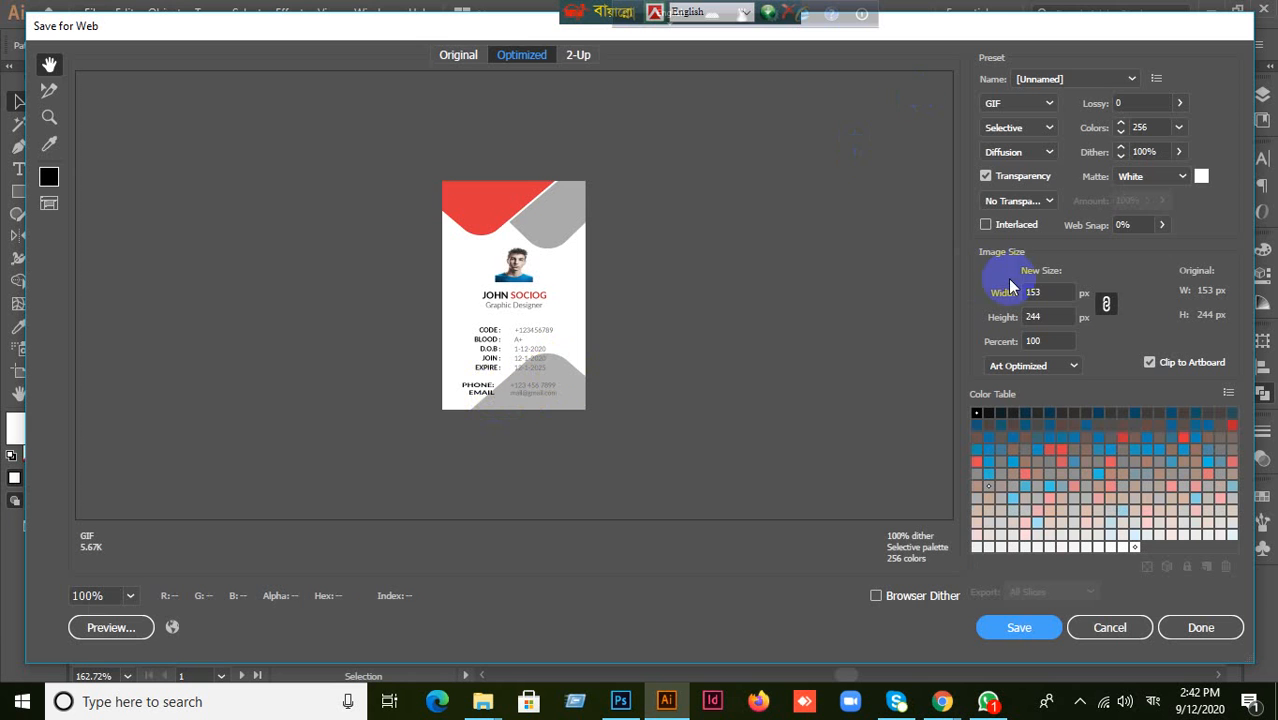
click(1103, 628)
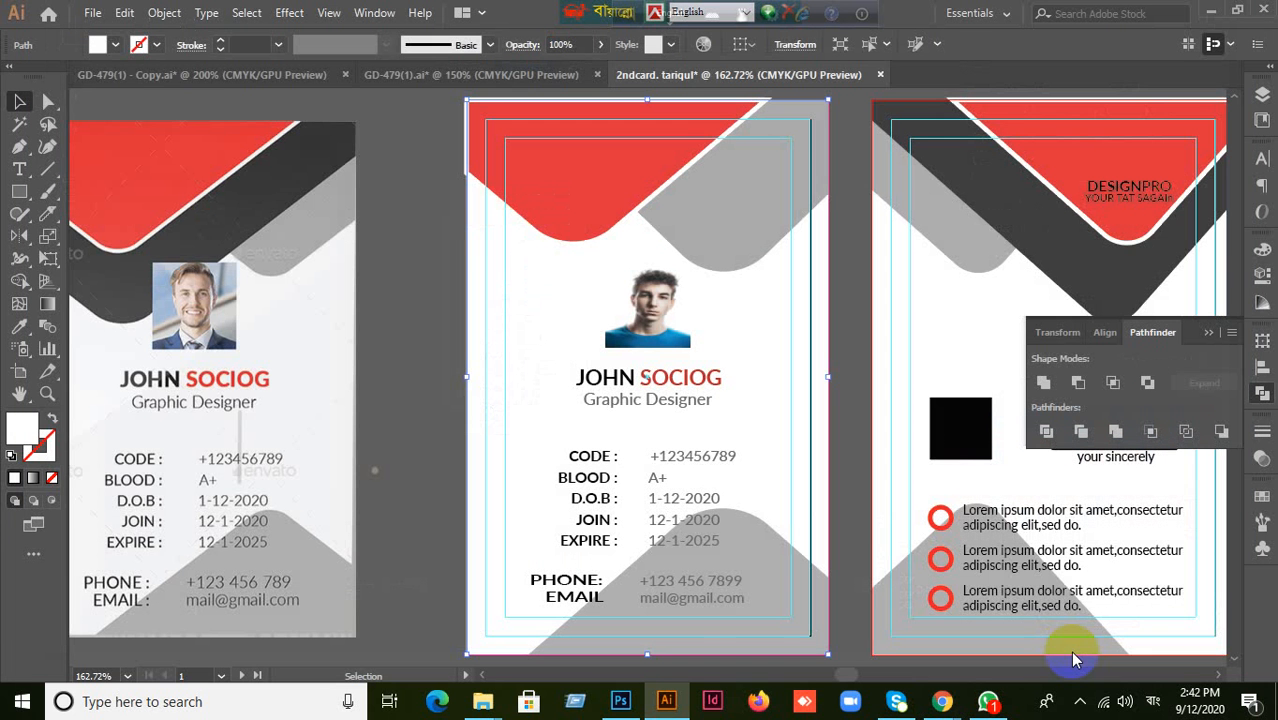
Open the front ID card in Save for Web (Legacy) and show the original and optimized versions in the 2-Up preview.
click(1074, 655)
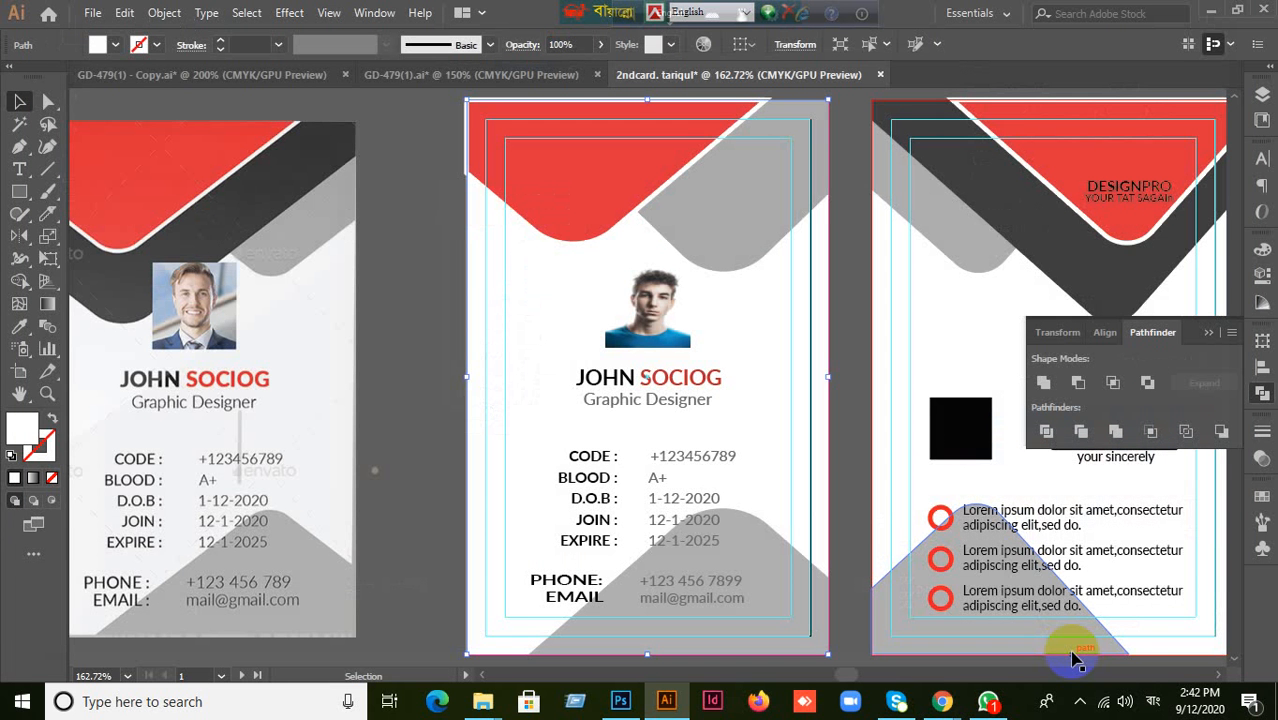
click(92, 13)
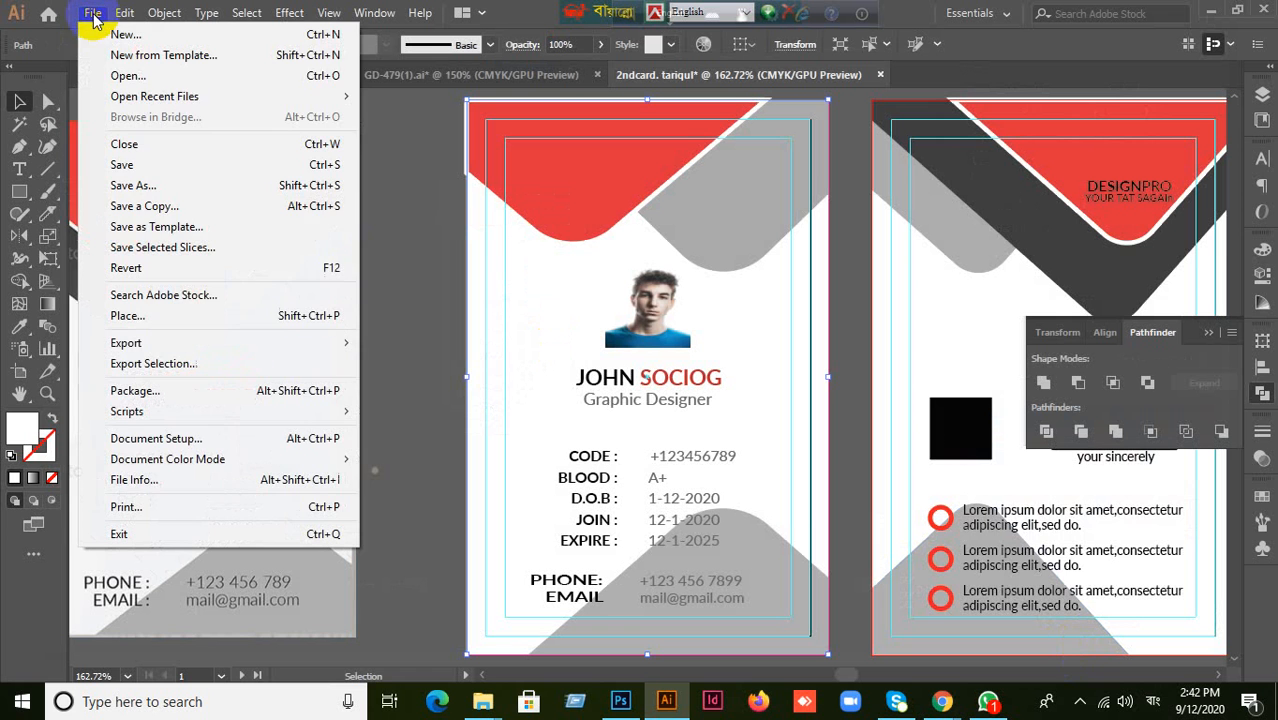
mouse_move(86, 342)
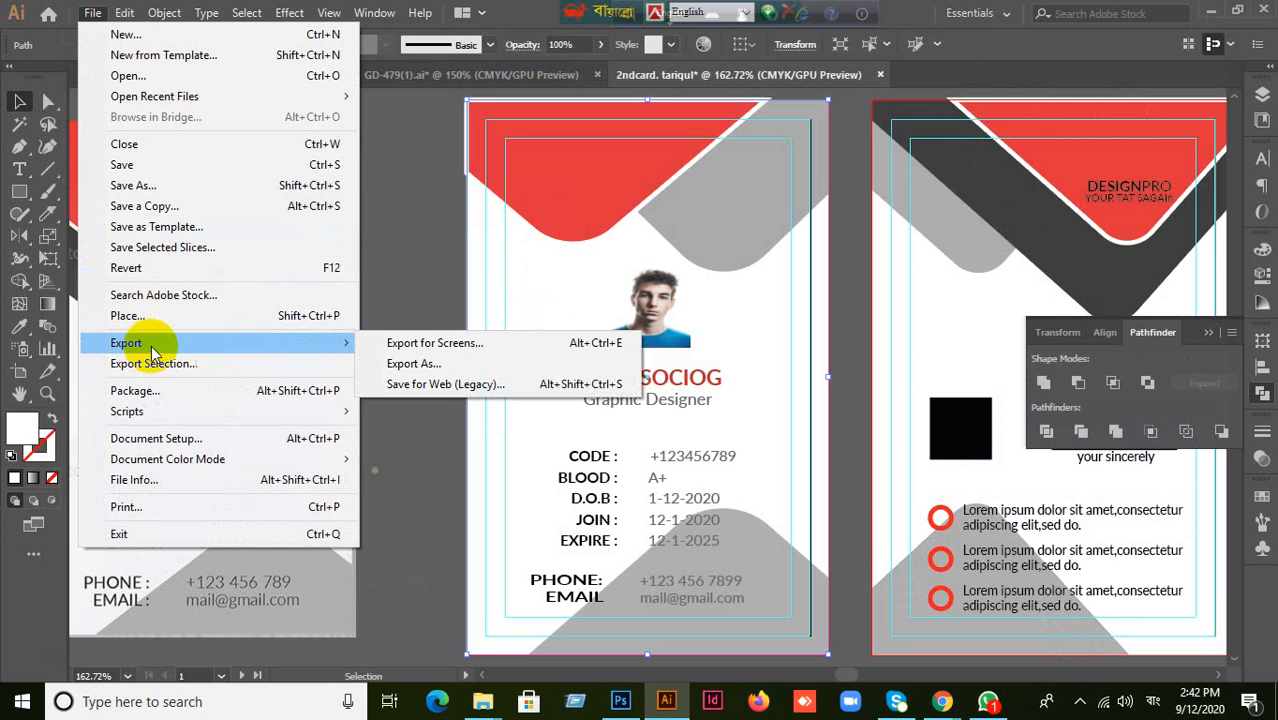
click(422, 387)
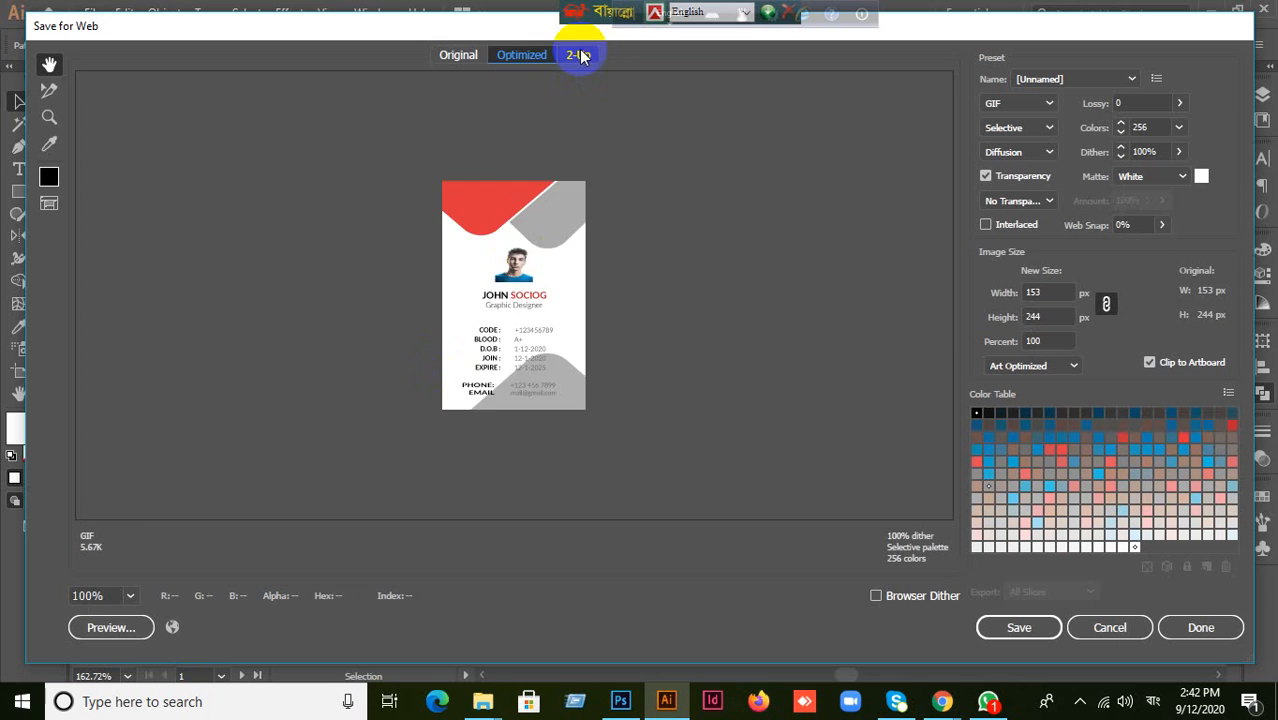
click(578, 55)
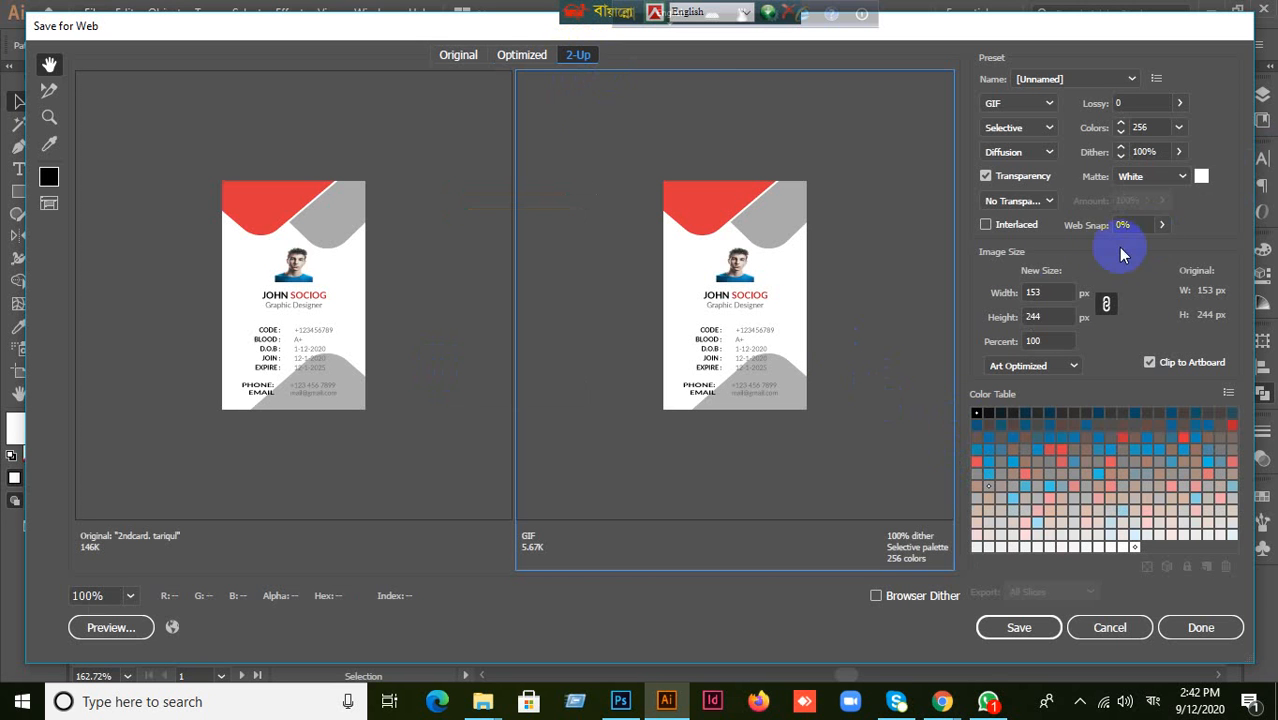
Set the web export format to JPEG with a quality of 100.
click(1044, 105)
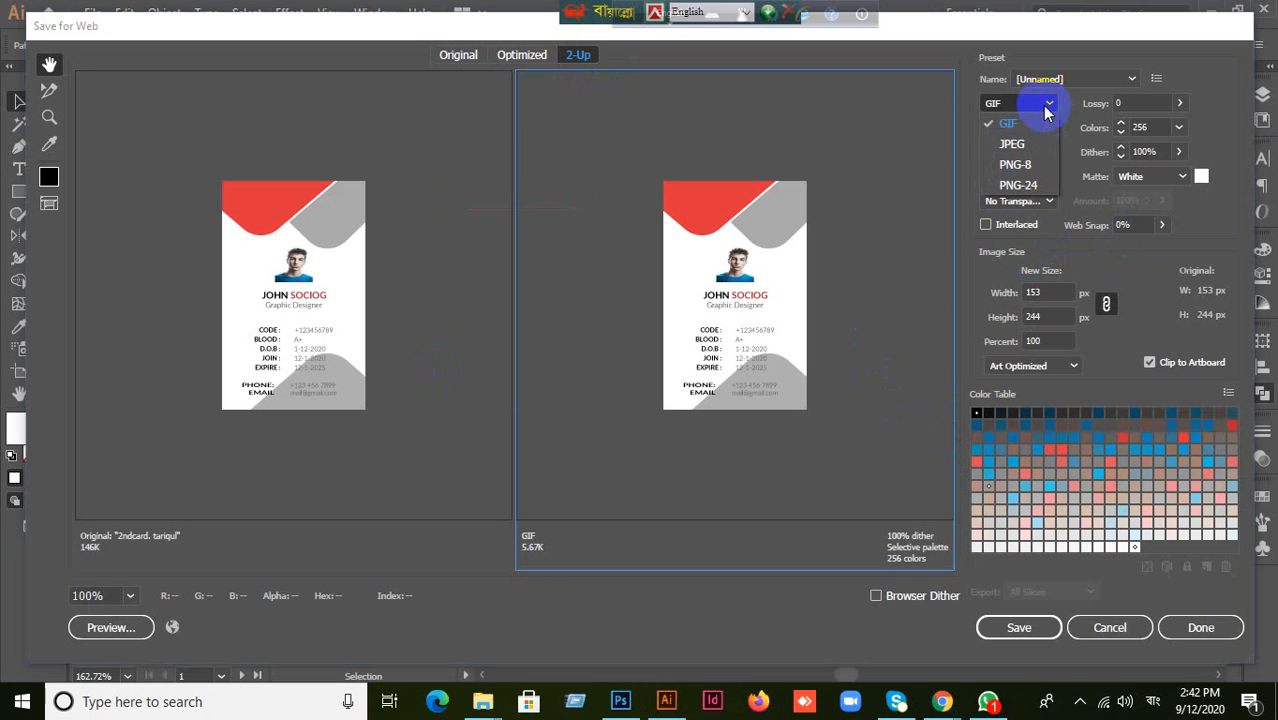
click(1011, 145)
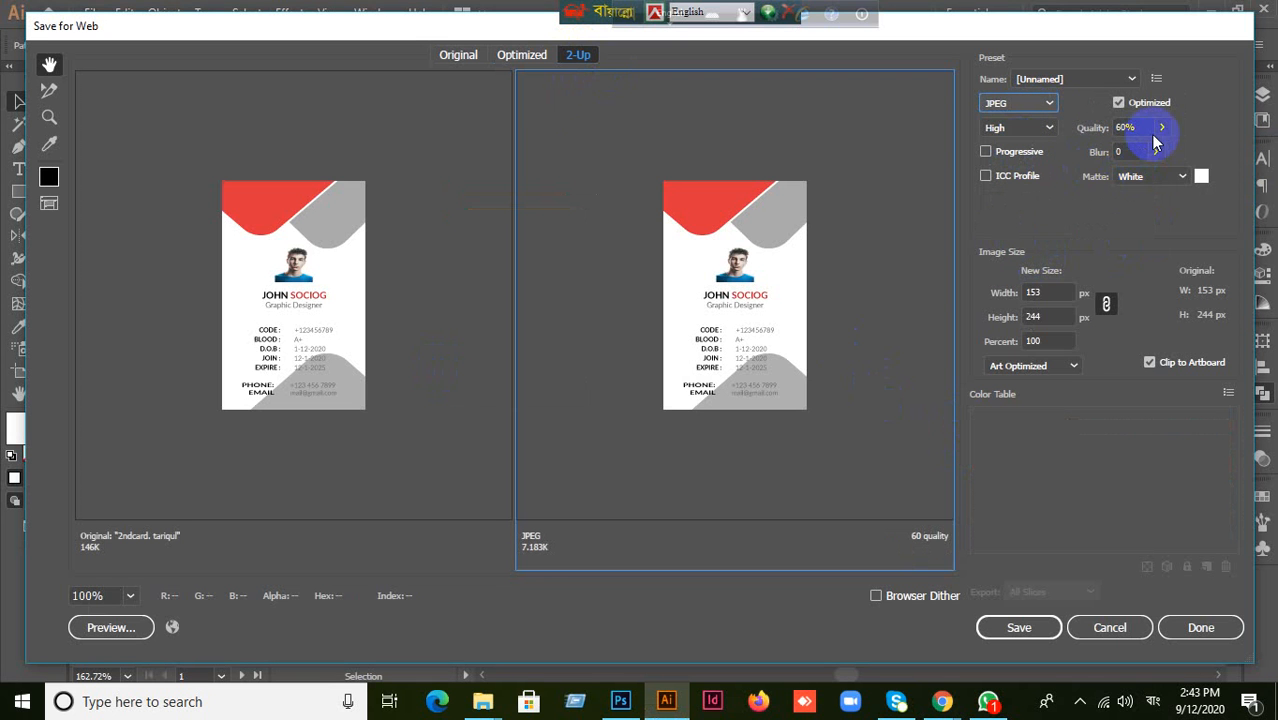
click(1135, 128)
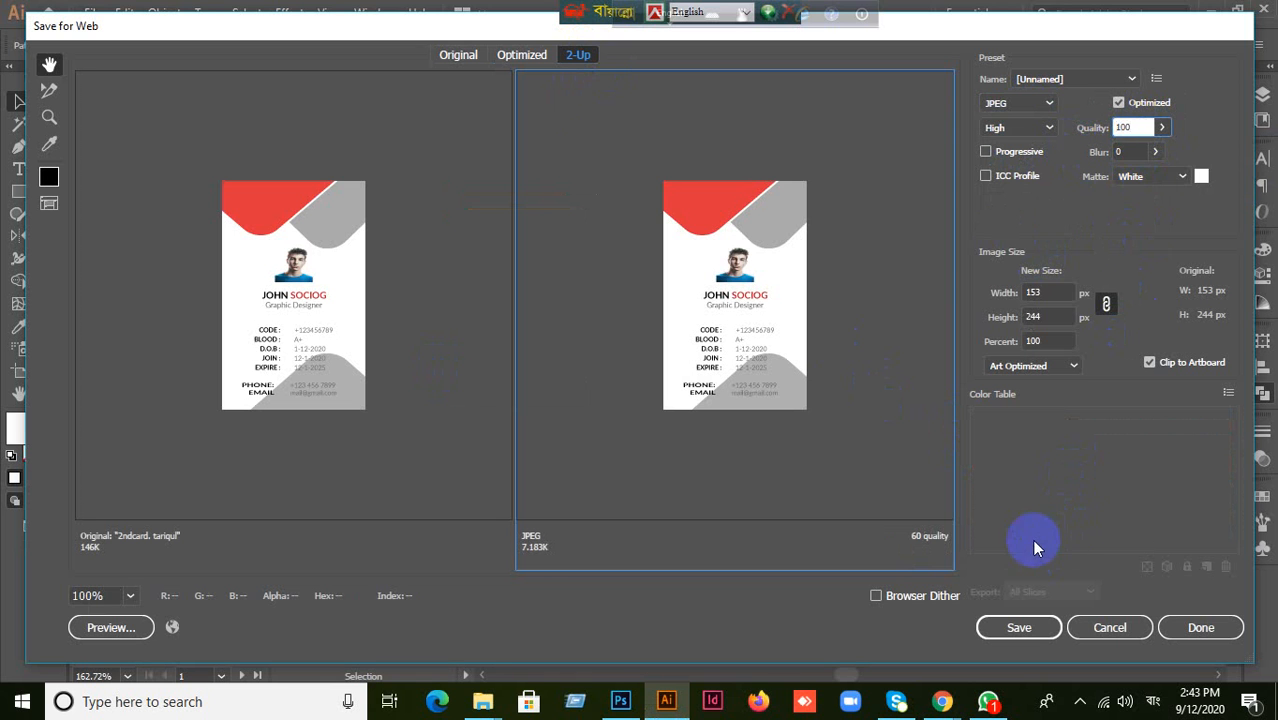
click(1020, 628)
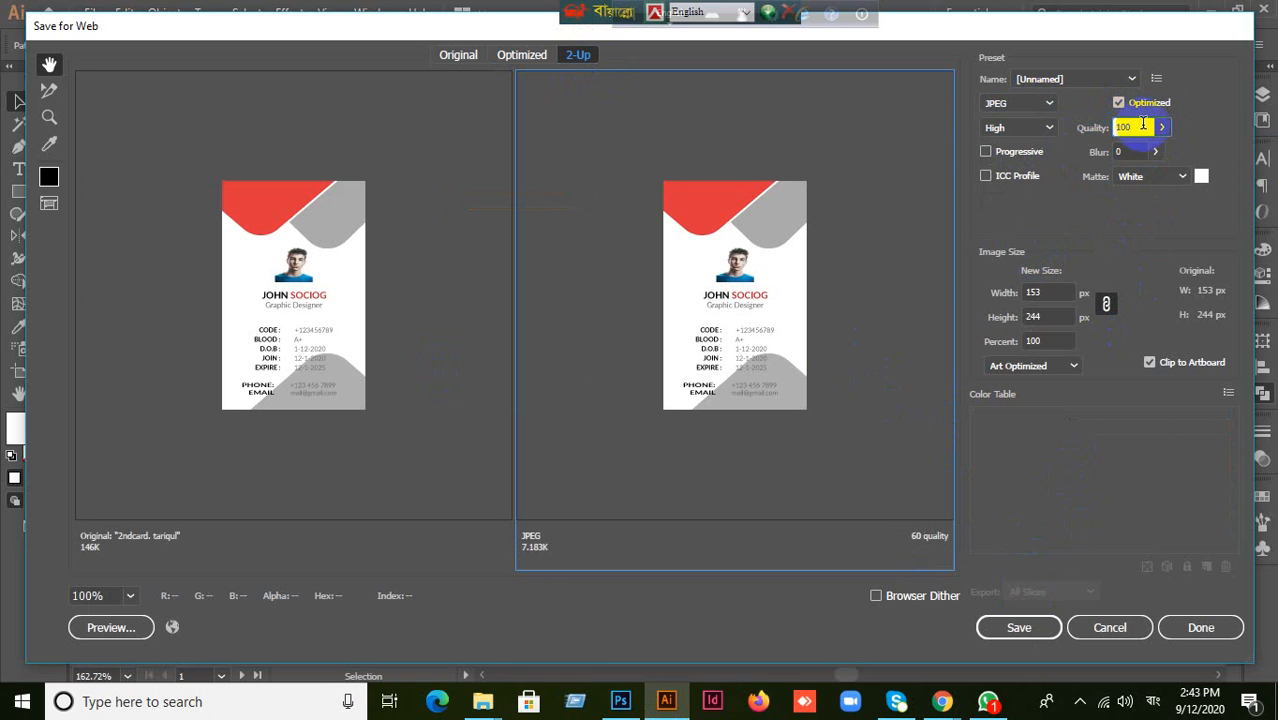
click(1050, 104)
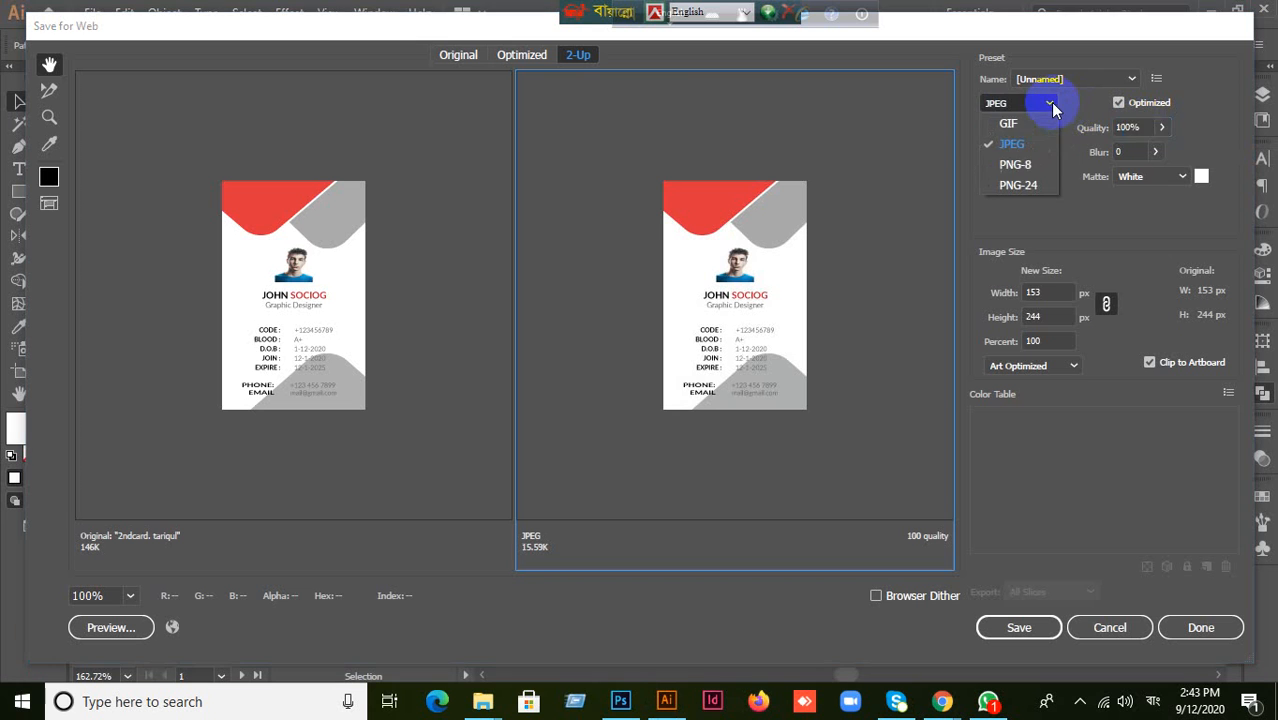
click(1012, 144)
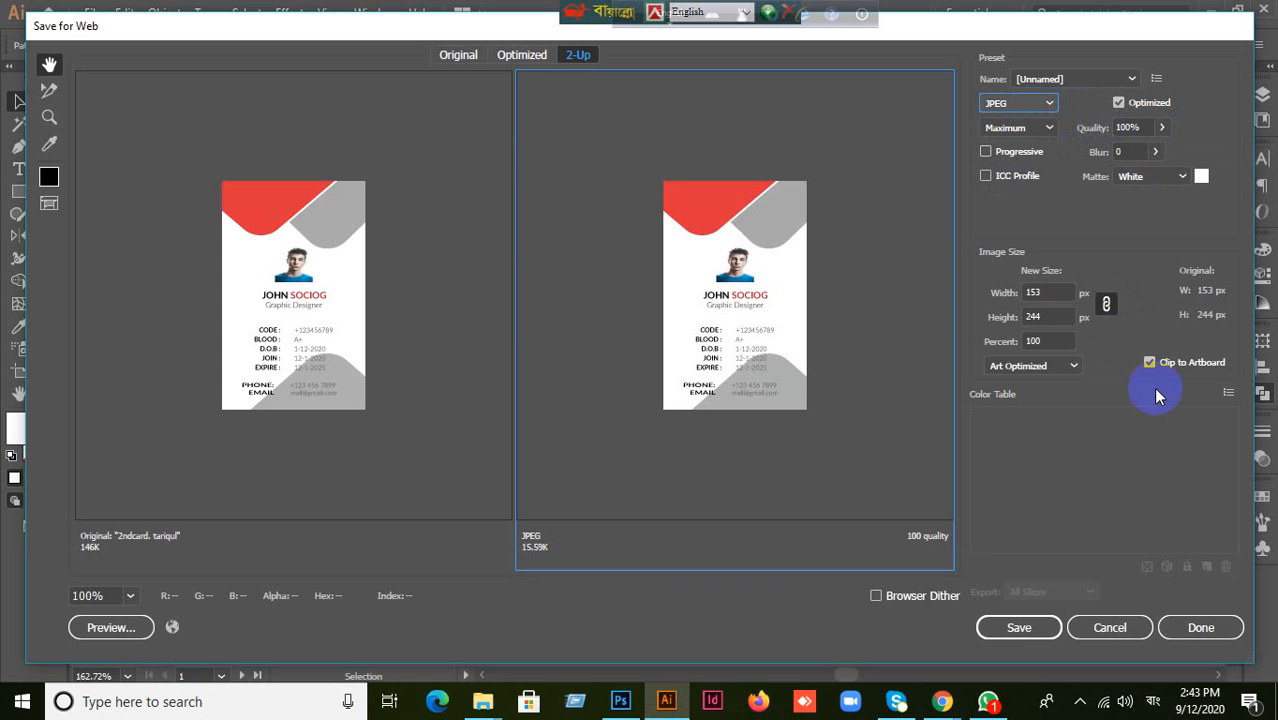
Switch the keyboard input to English and save the optimized JPEG to the Desktop under the file name s.
click(1020, 635)
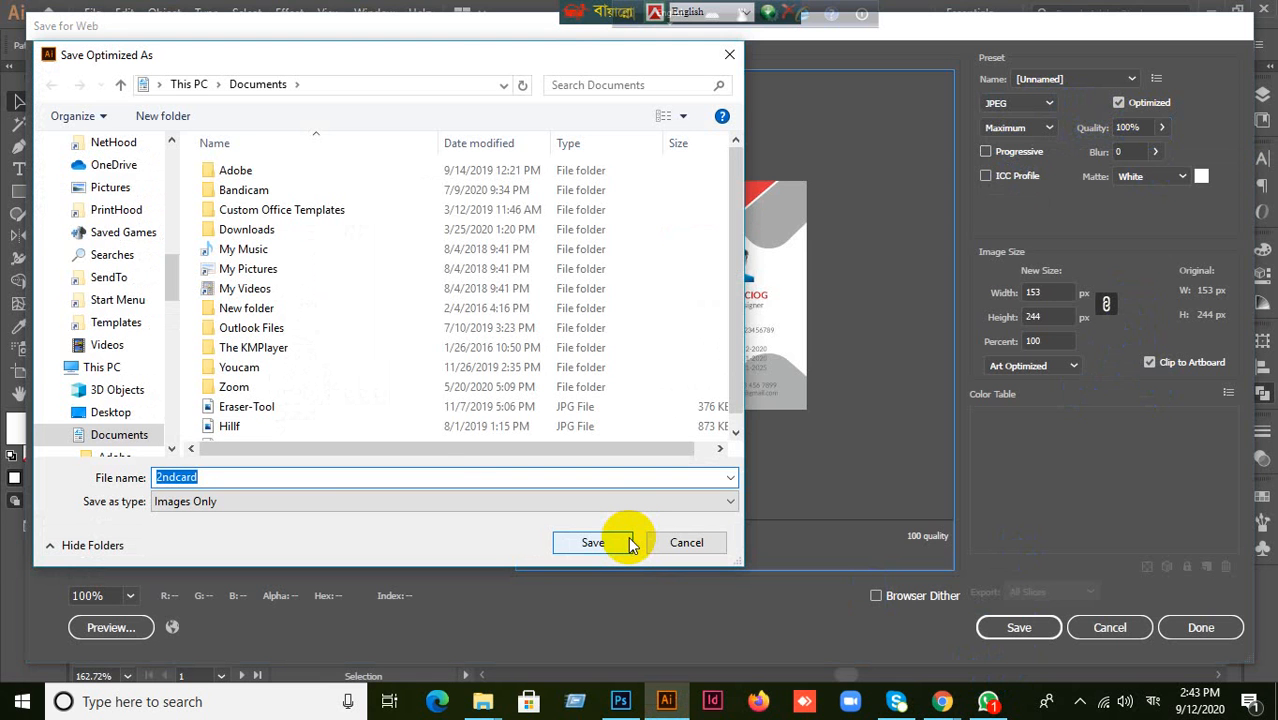
text(Co)
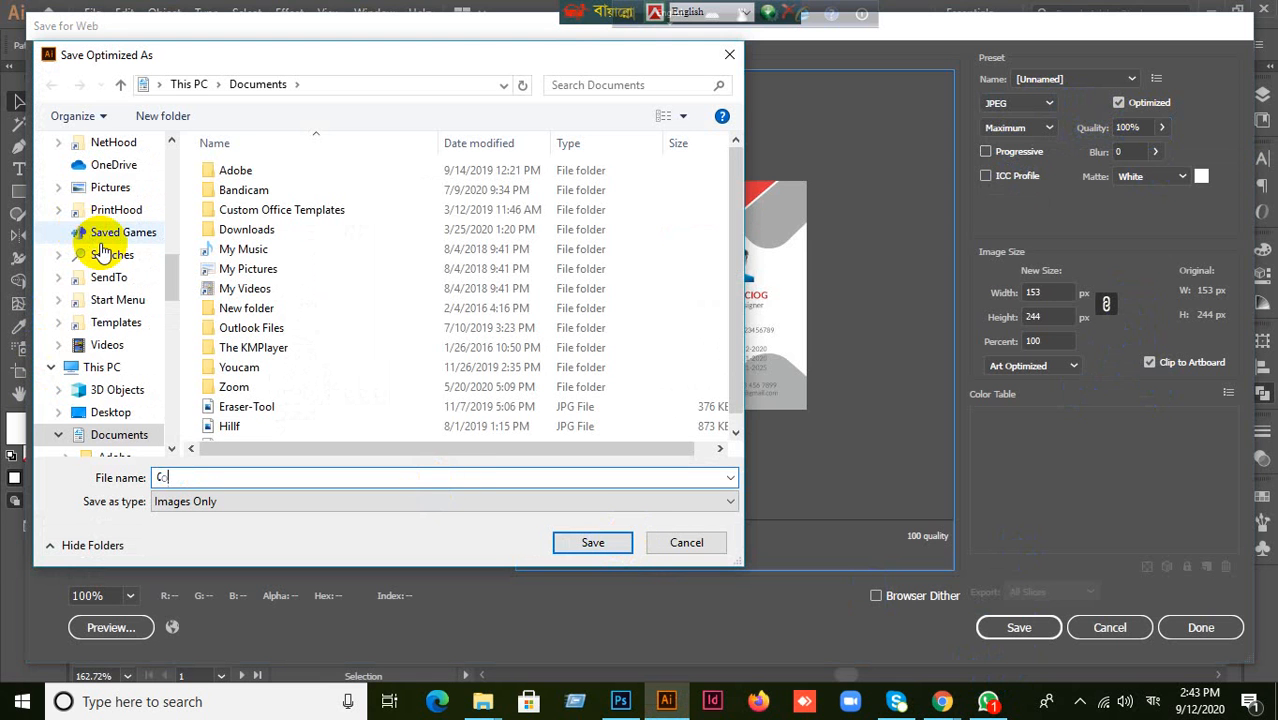
click(674, 15)
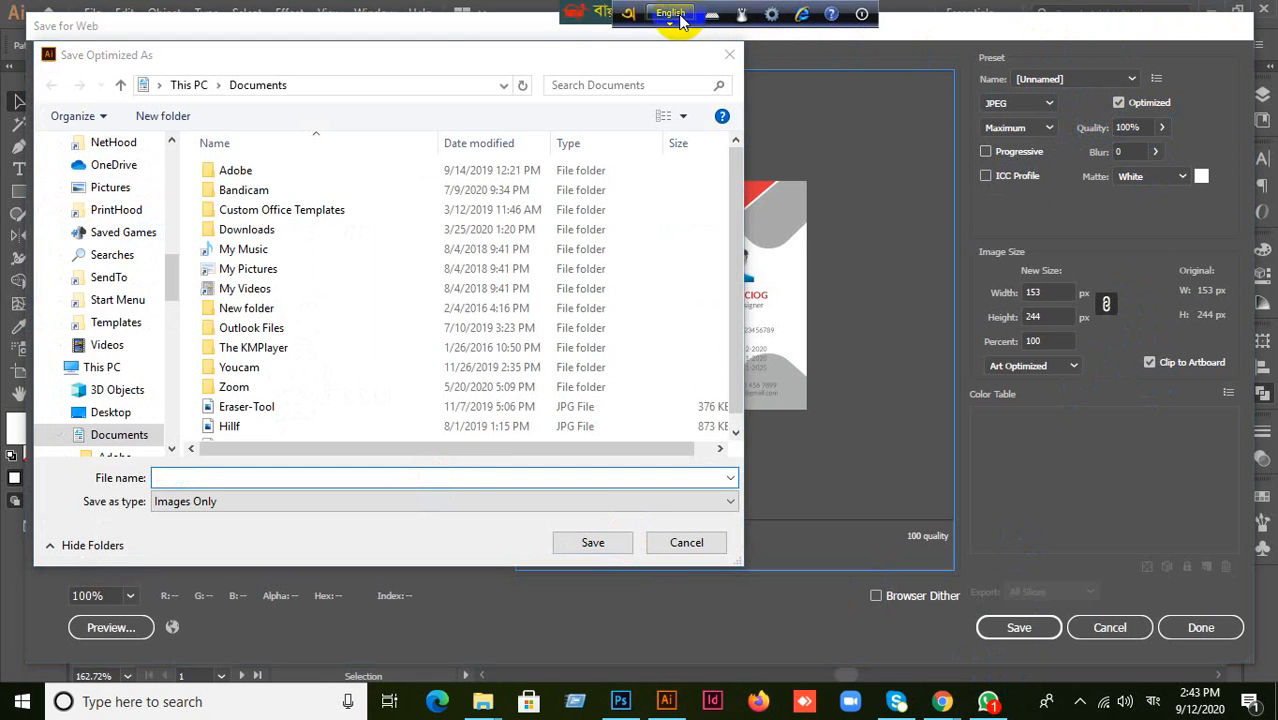
click(217, 477)
click(217, 477)
text(s)
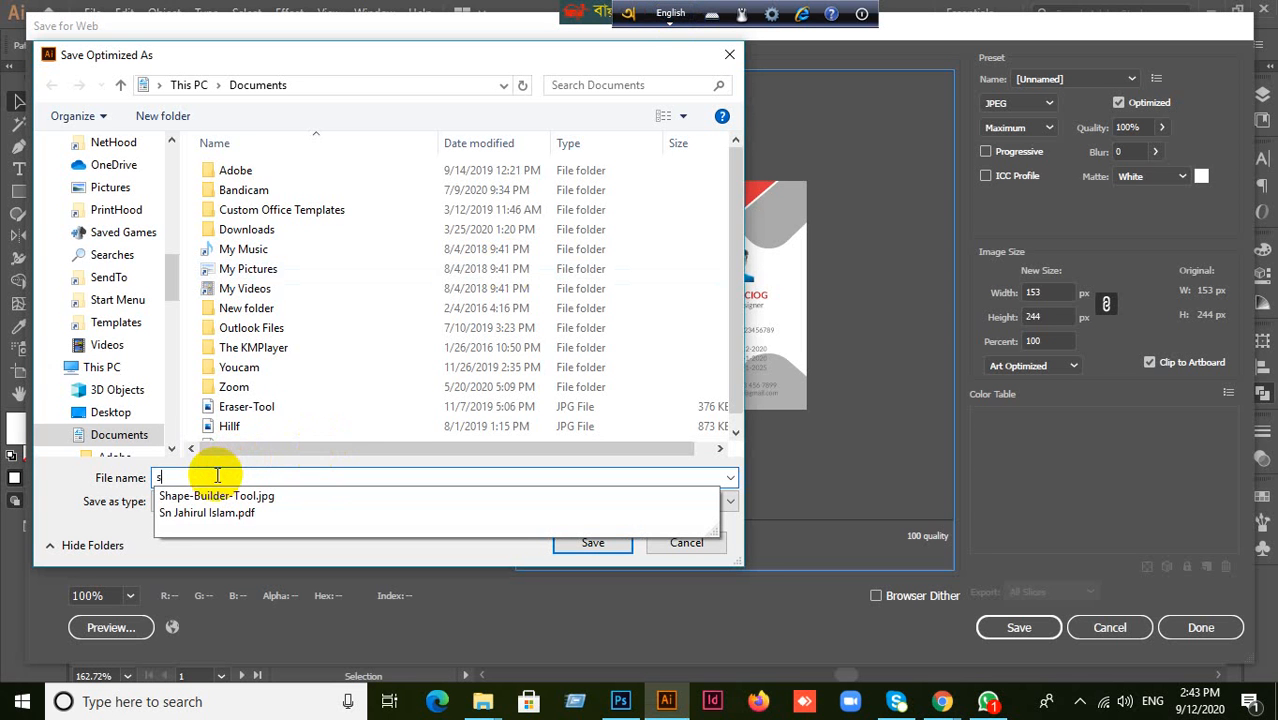
scroll(100, 300, up, 8)
scroll(100, 265, up, 5)
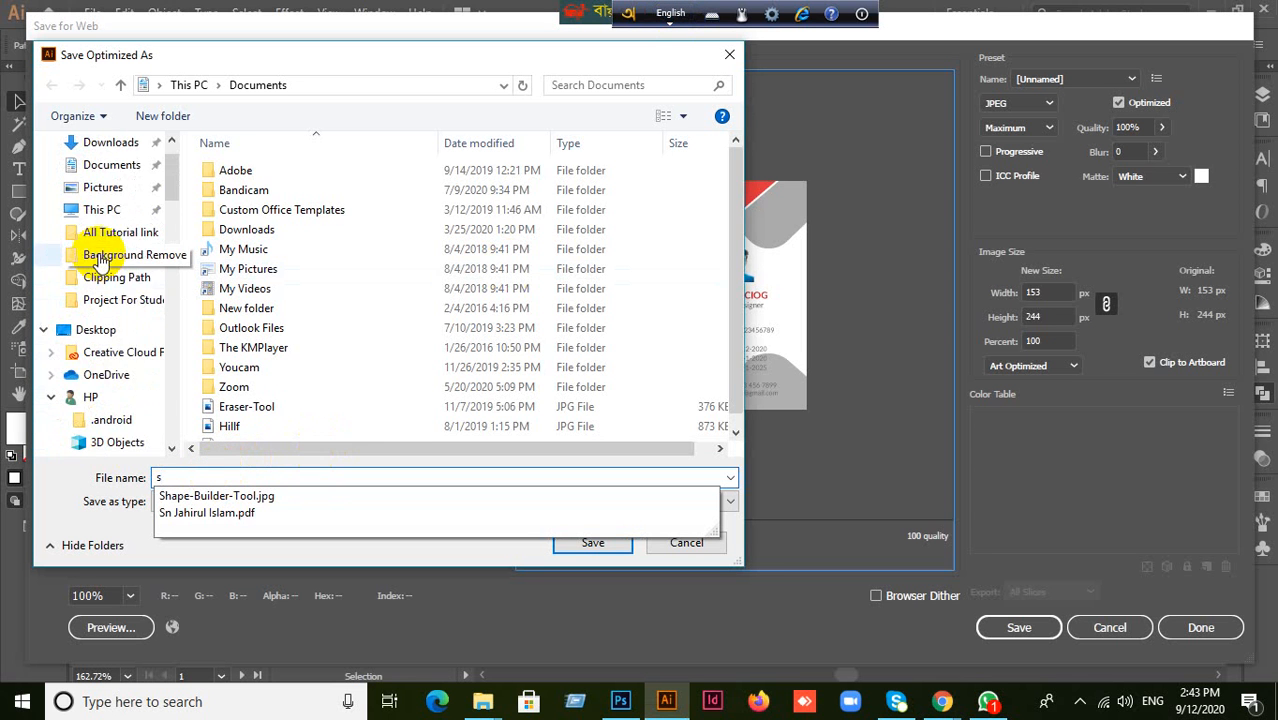
click(572, 501)
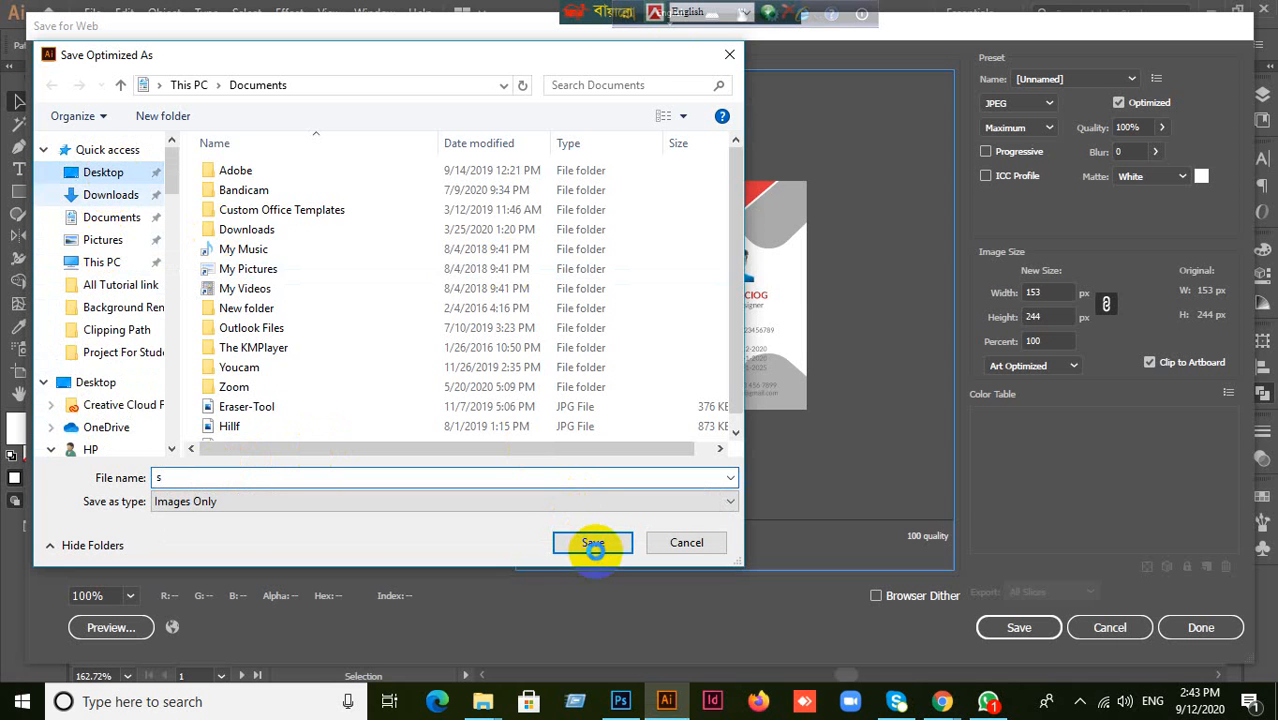
click(592, 543)
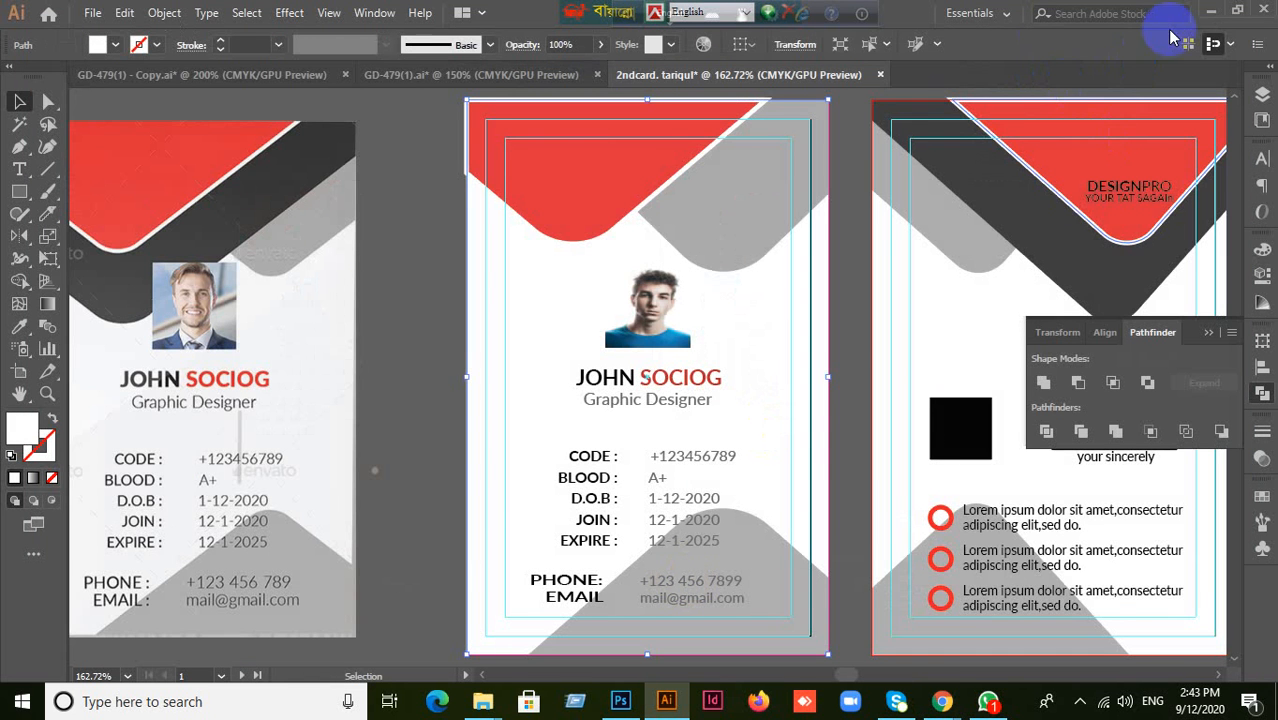
Minimize Illustrator and WhatsApp to show the desktop with the exported card image.
click(1210, 14)
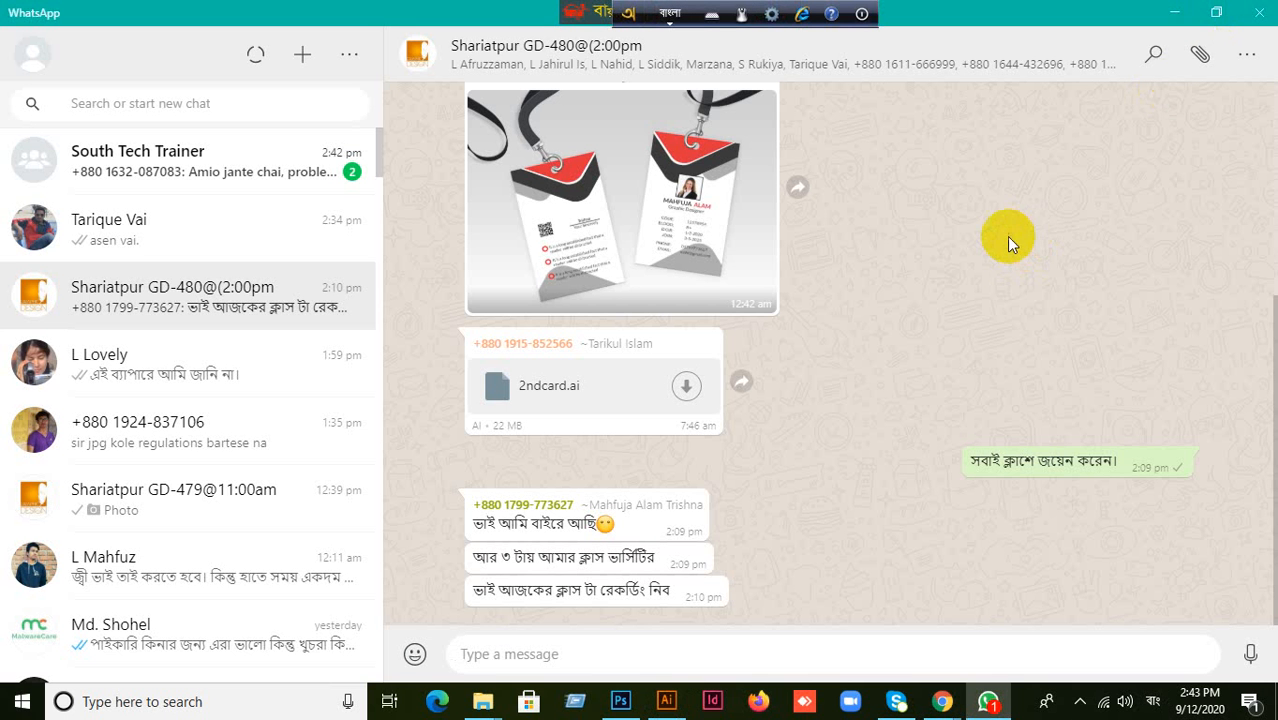
scroll(1050, 226, up, 2)
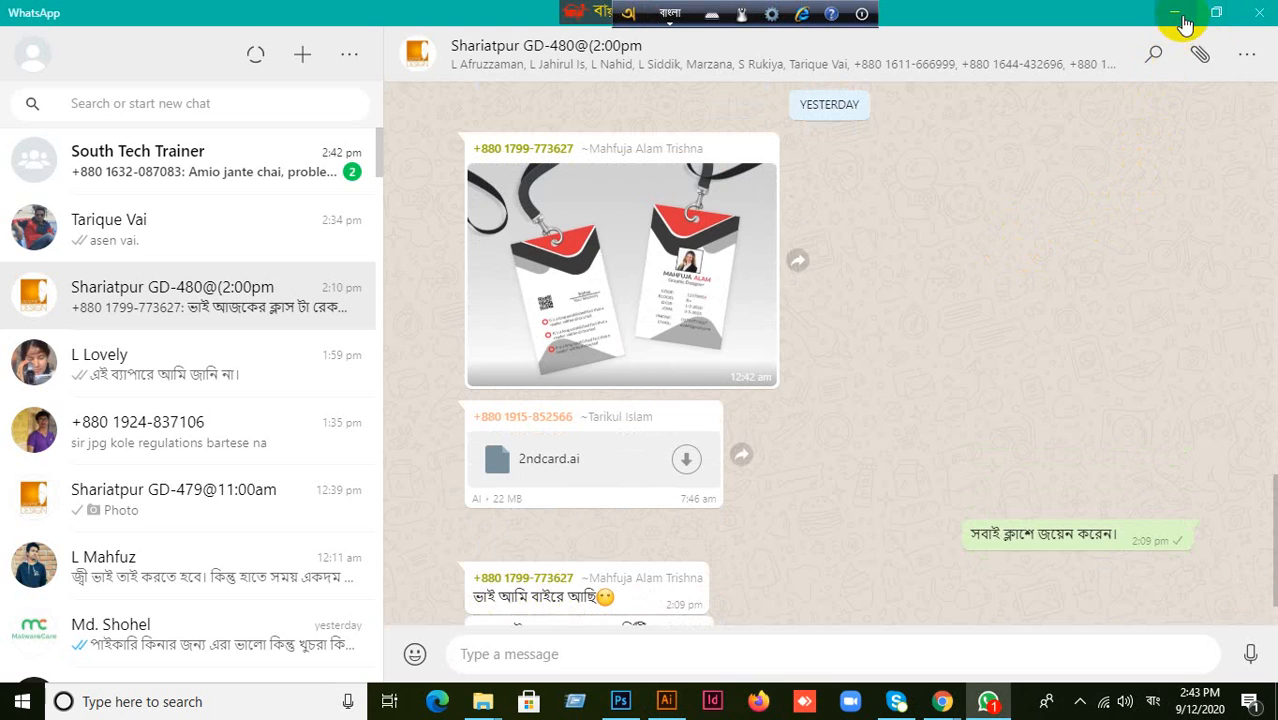
click(1178, 18)
click(1170, 24)
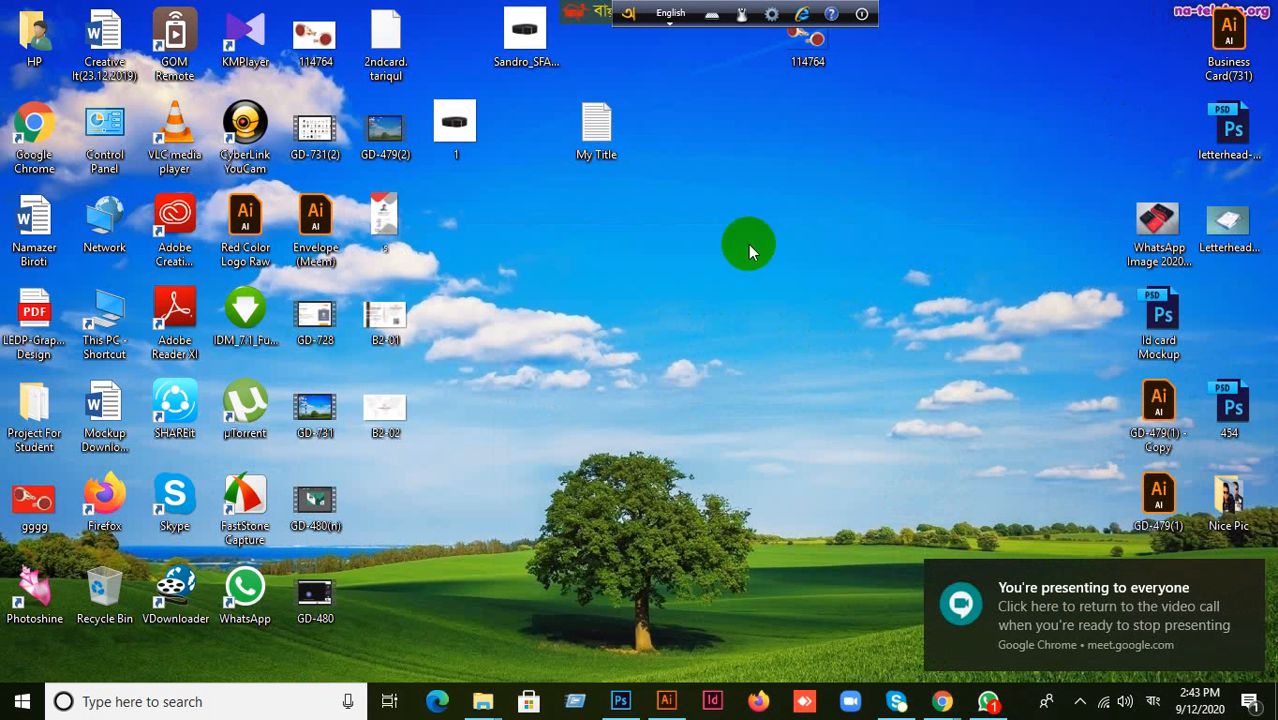
click(788, 237)
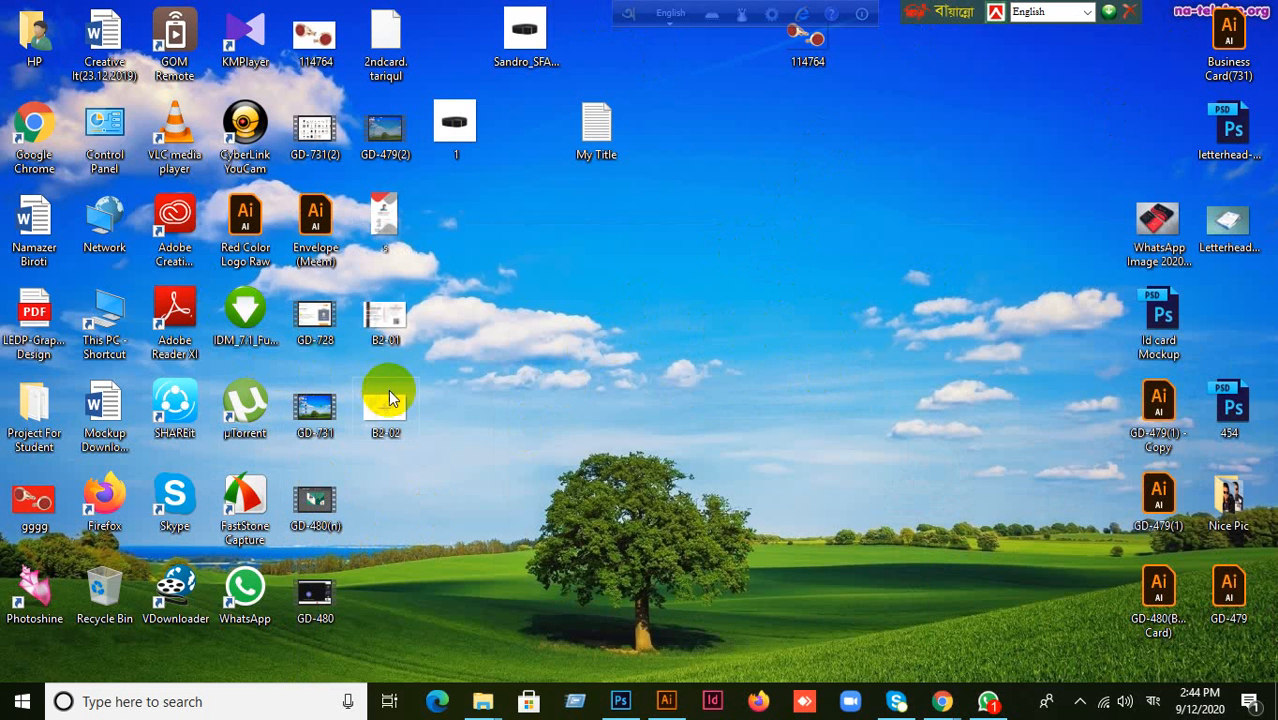
Move the exported image s to an empty area in the middle of the desktop, view it in Photos and close it.
click(389, 232)
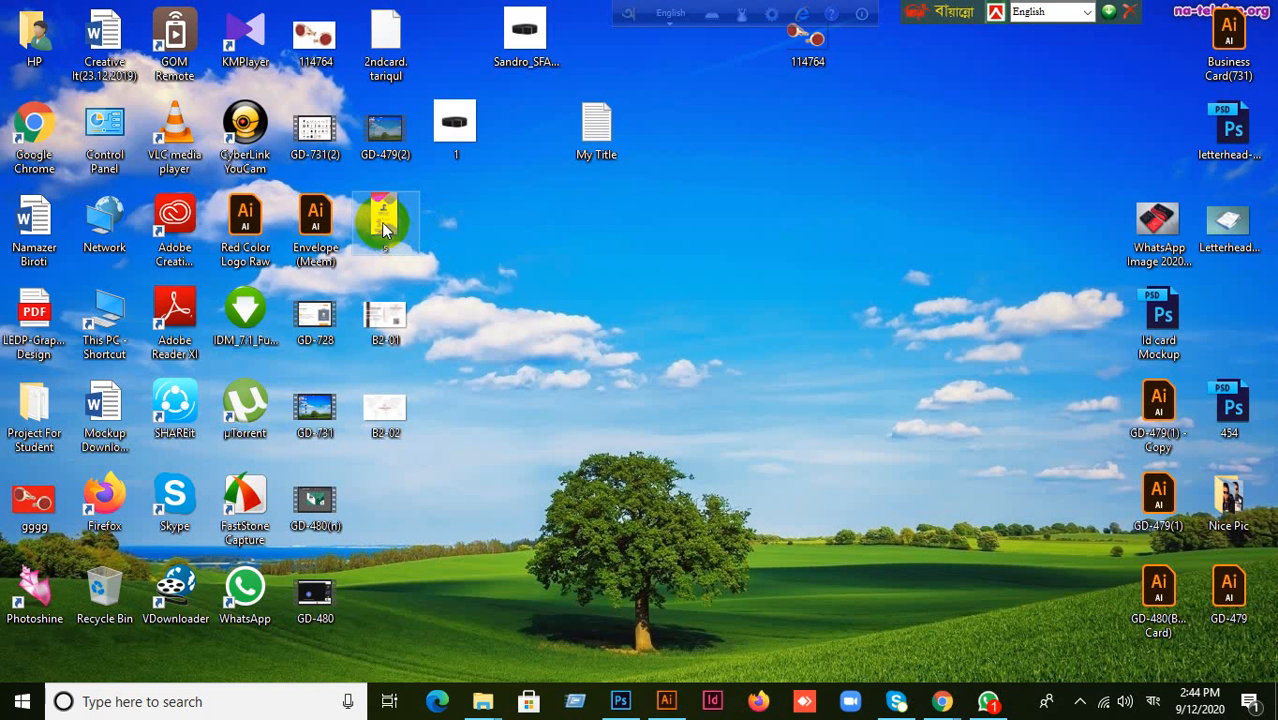
drag(382, 224, 683, 399)
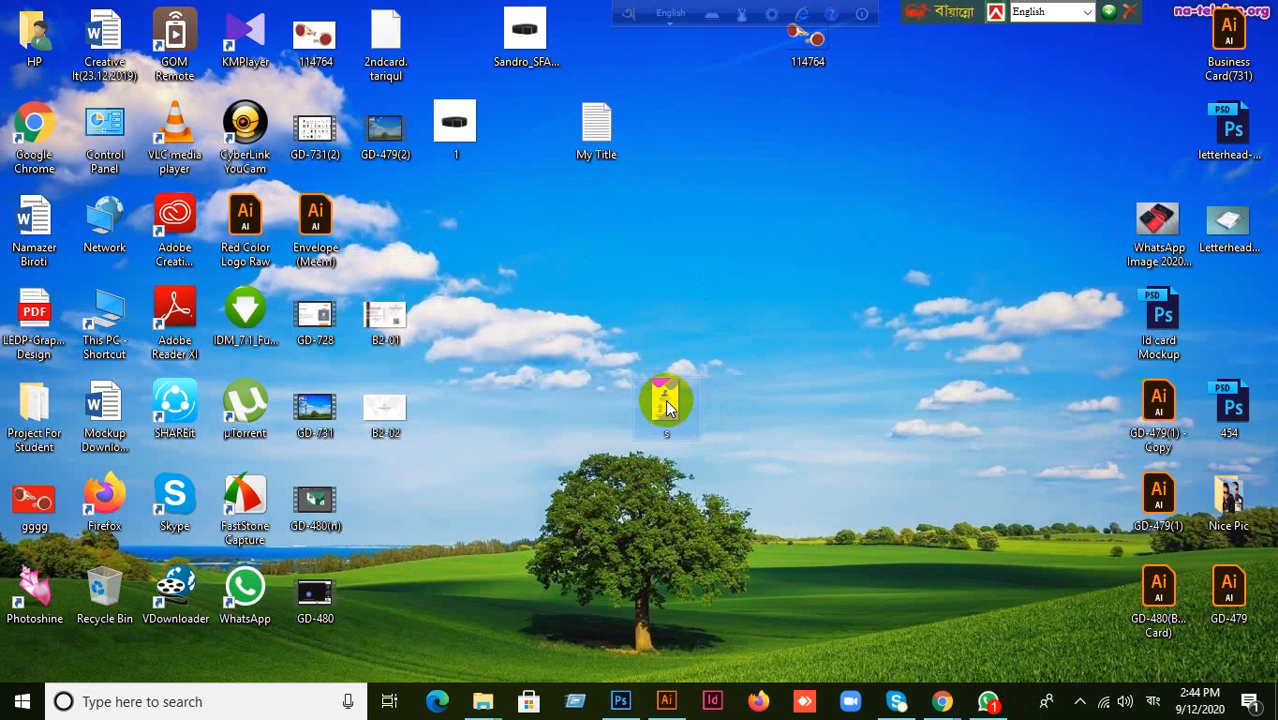
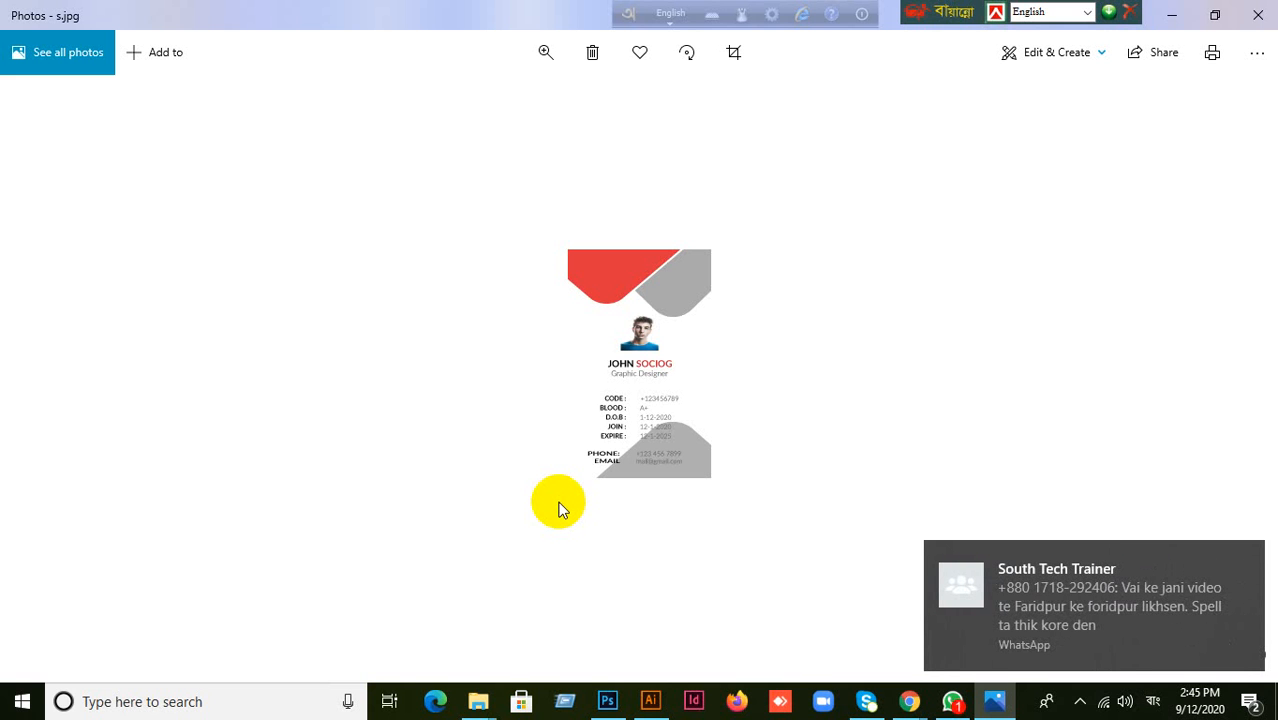
click(1257, 15)
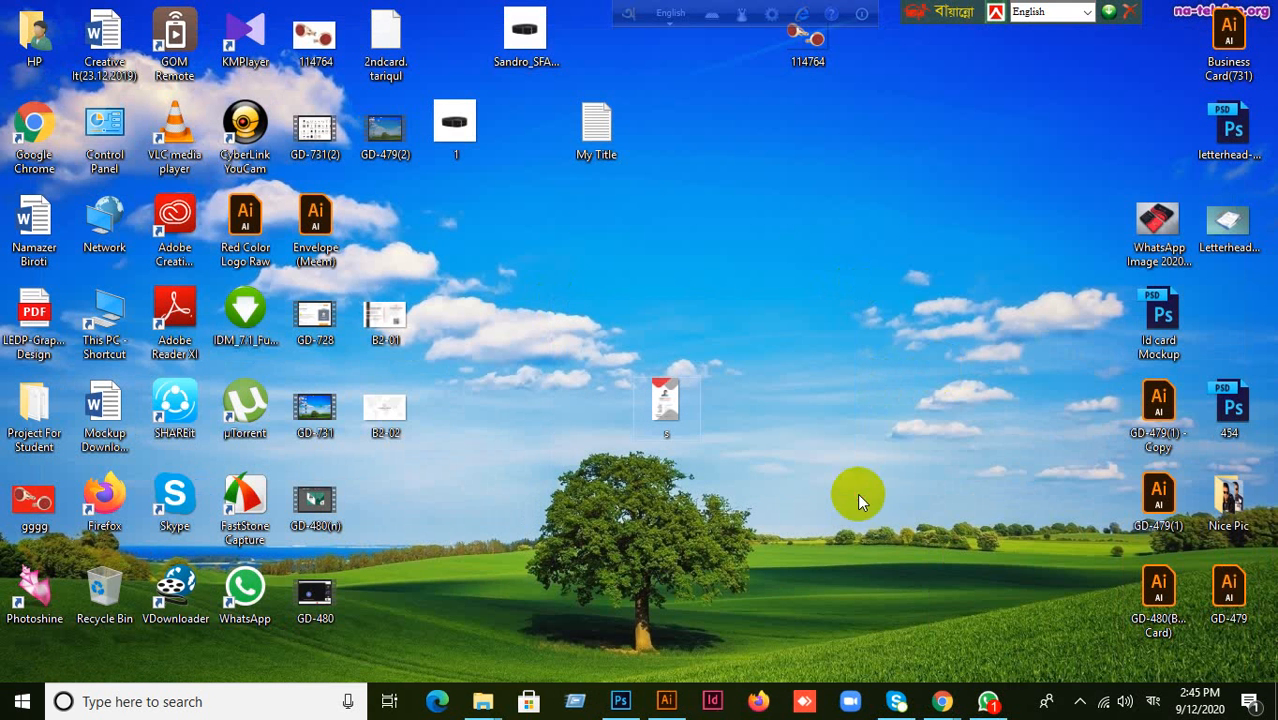
Move the exported image s higher on the desktop and select it.
drag(697, 422, 693, 300)
drag(663, 485, 704, 256)
drag(607, 460, 782, 174)
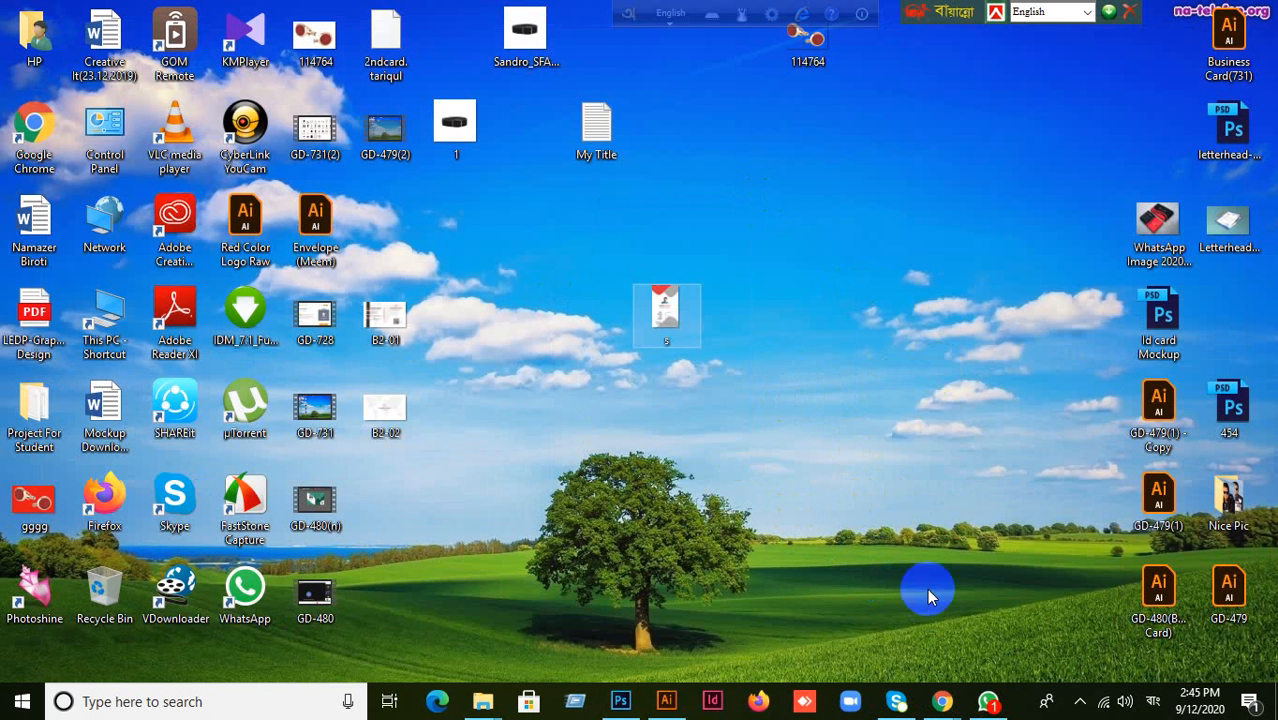
Check the participants in the Google Meet call and return to Illustrator.
mouse_move(941, 700)
click(886, 668)
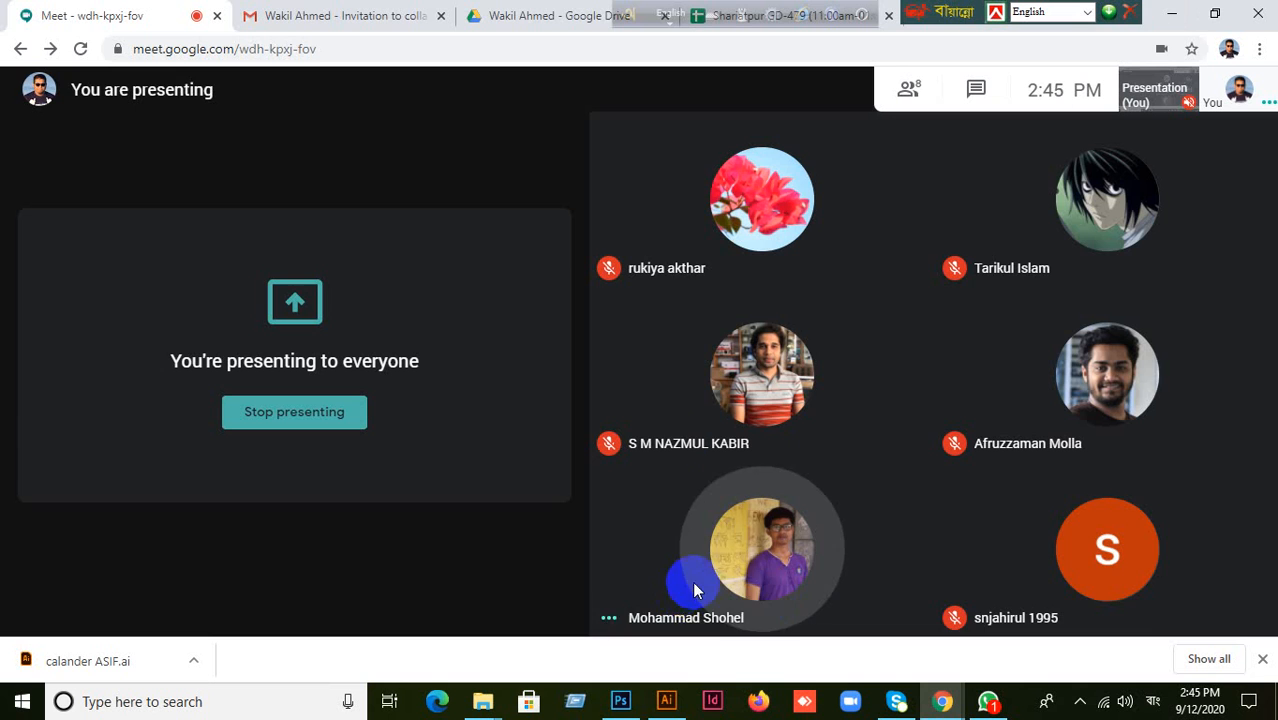
click(678, 705)
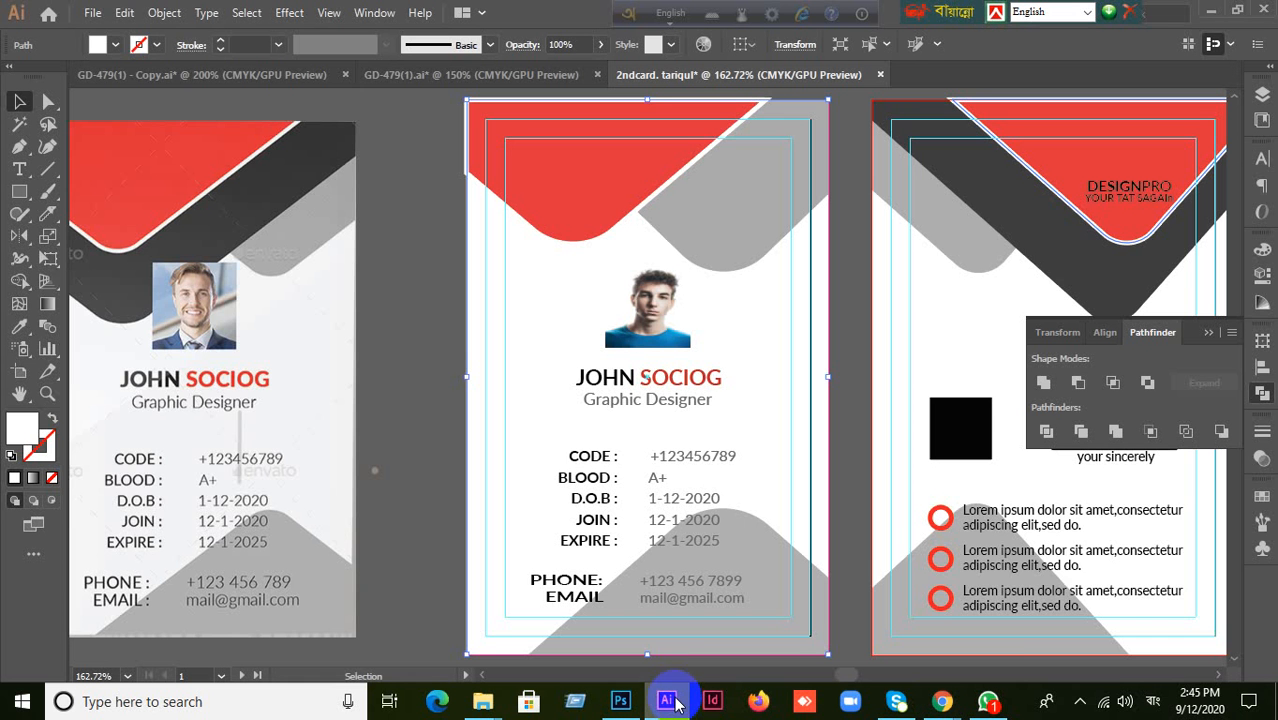
Open Export As for the card as a JPEG named 2ndcard on the Desktop, and enable Use Artboards for all artboards.
click(95, 12)
mouse_move(254, 345)
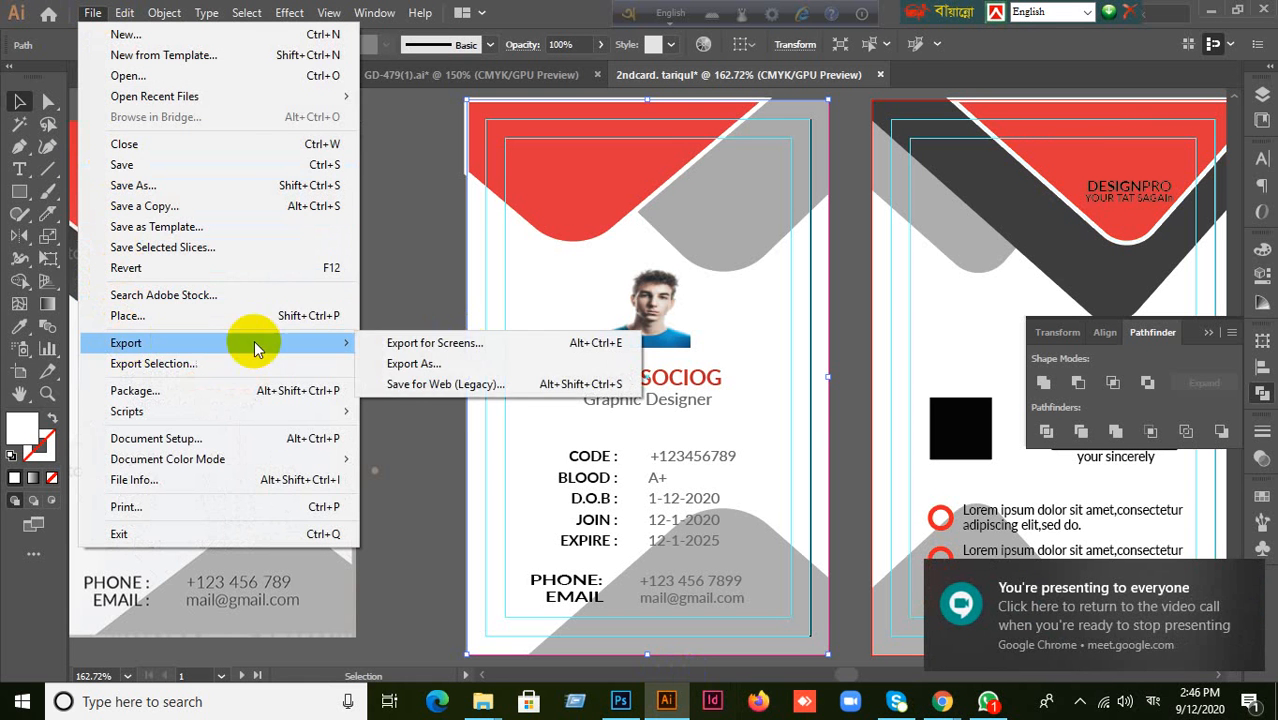
click(419, 364)
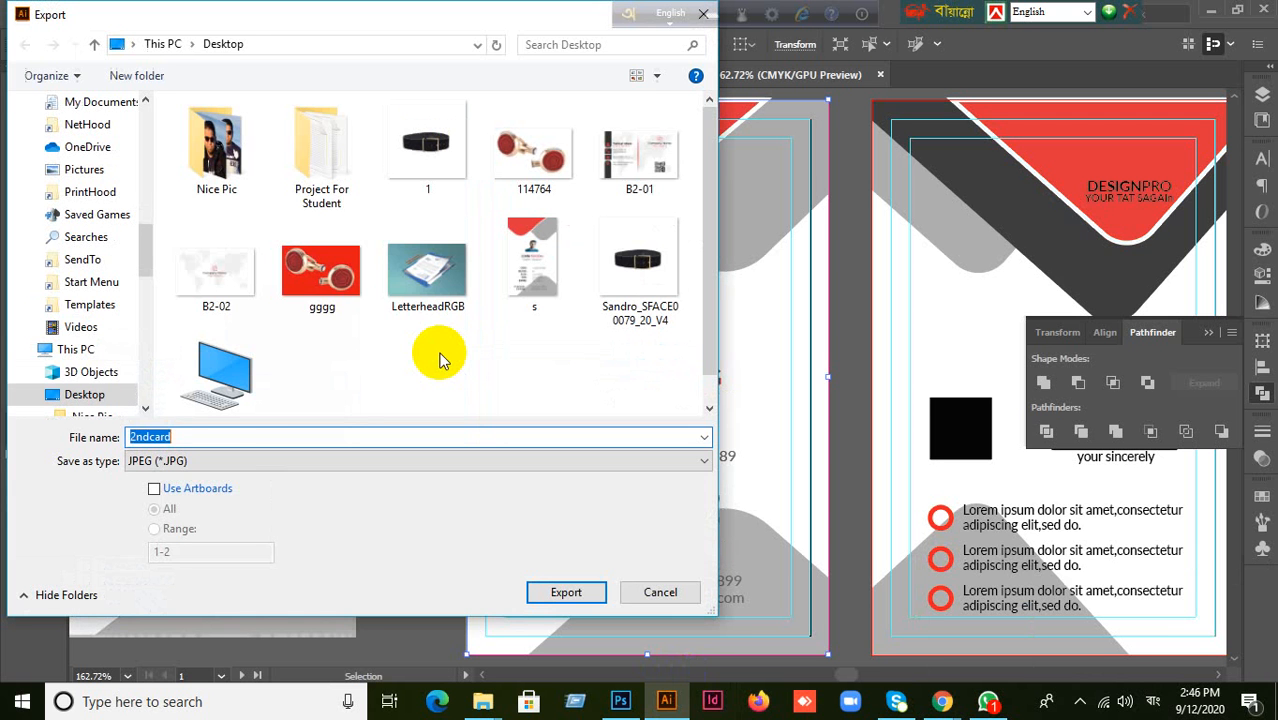
click(184, 488)
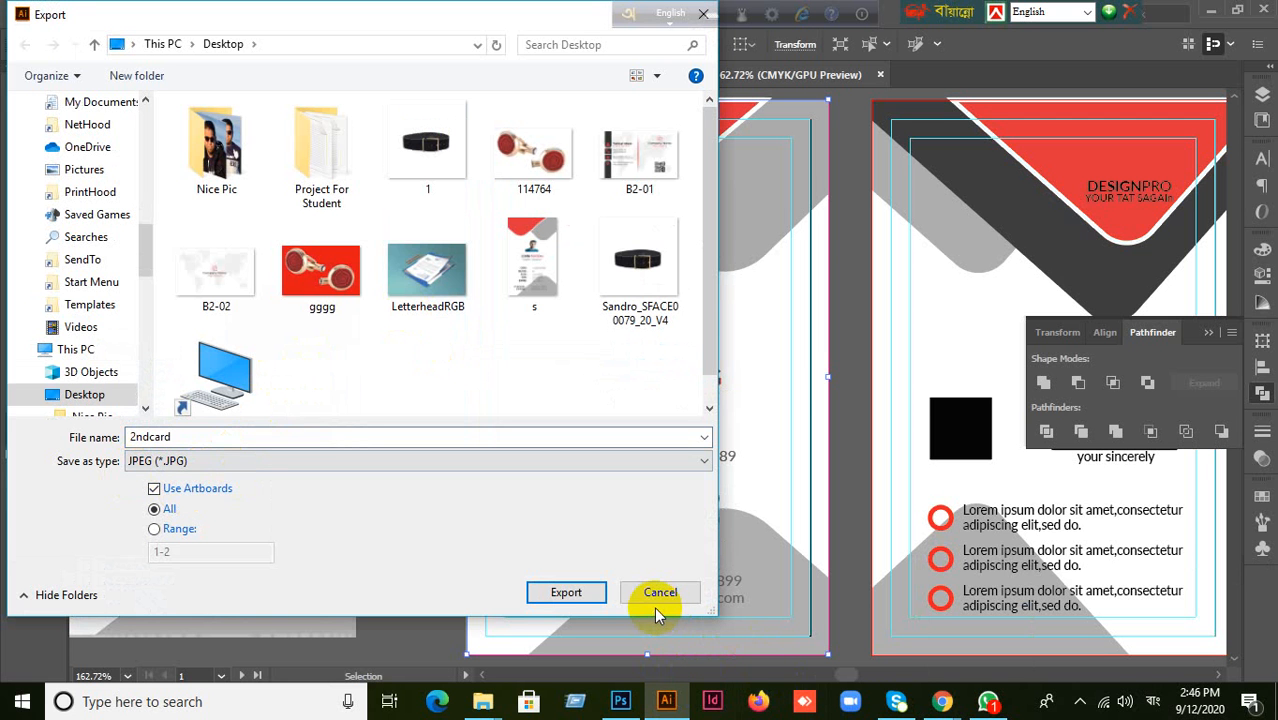
Switch to the Google Meet call in Chrome and admit the waiting participant.
click(942, 701)
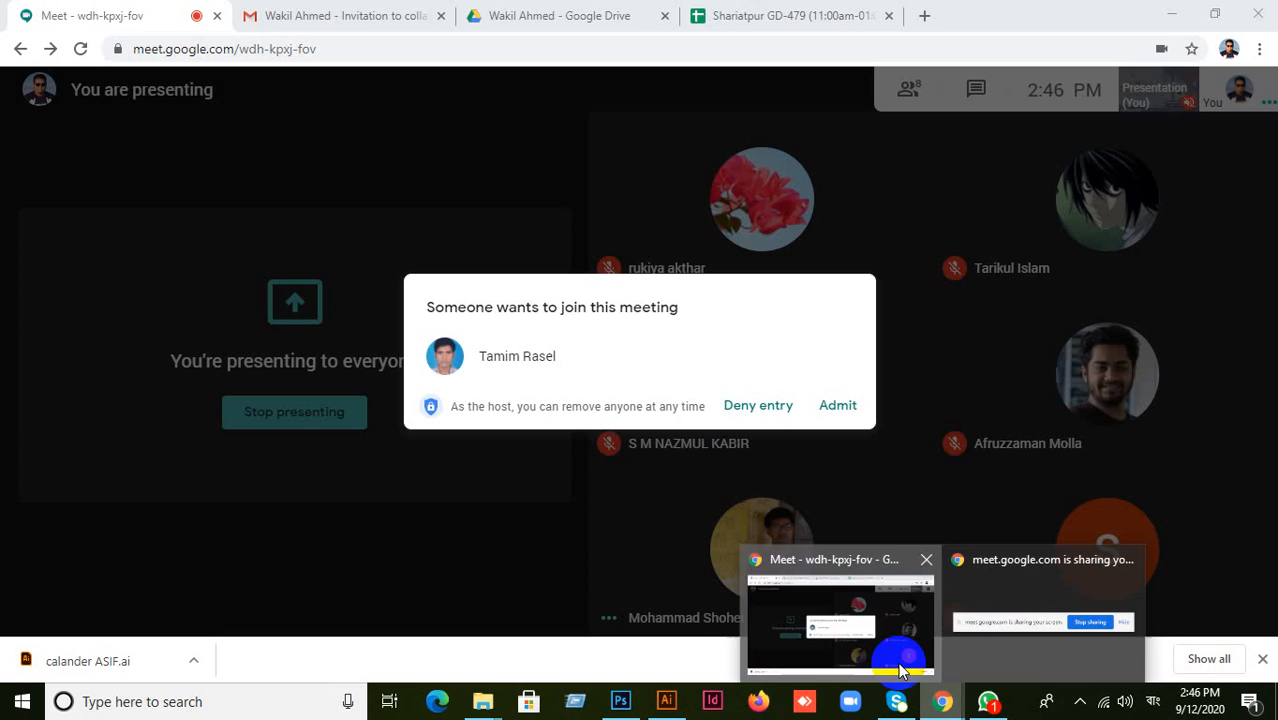
click(893, 680)
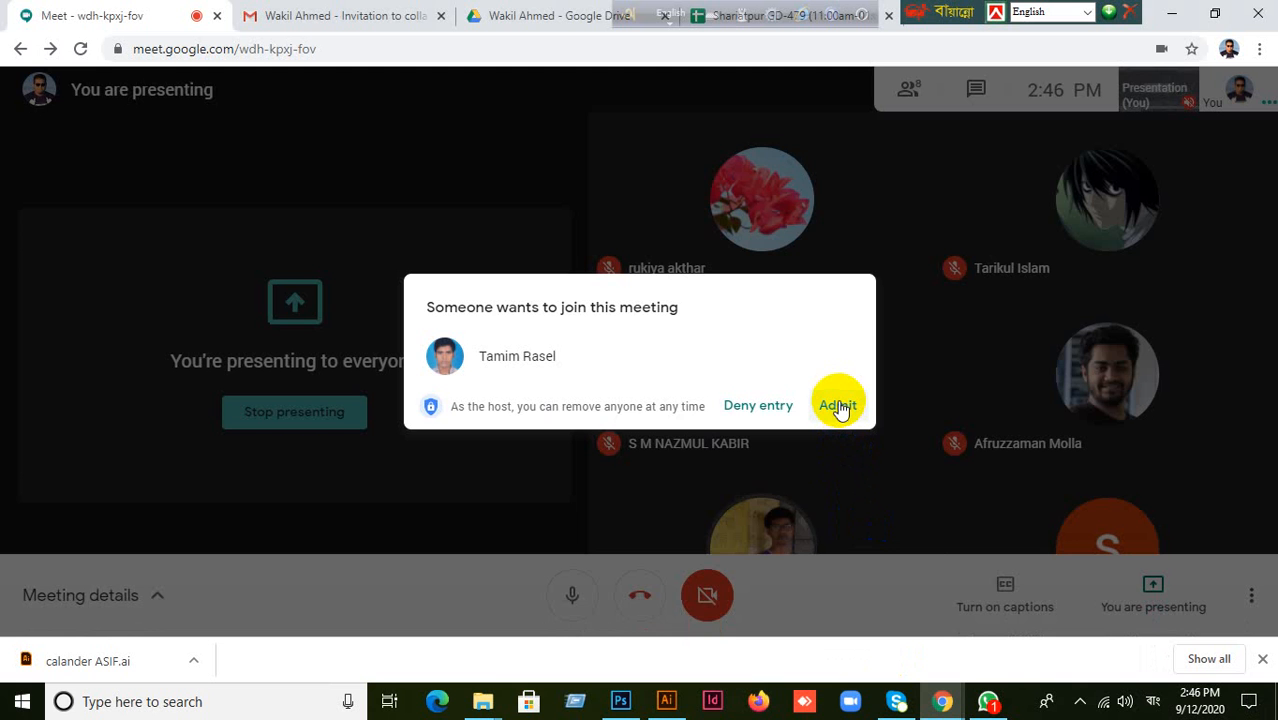
click(838, 406)
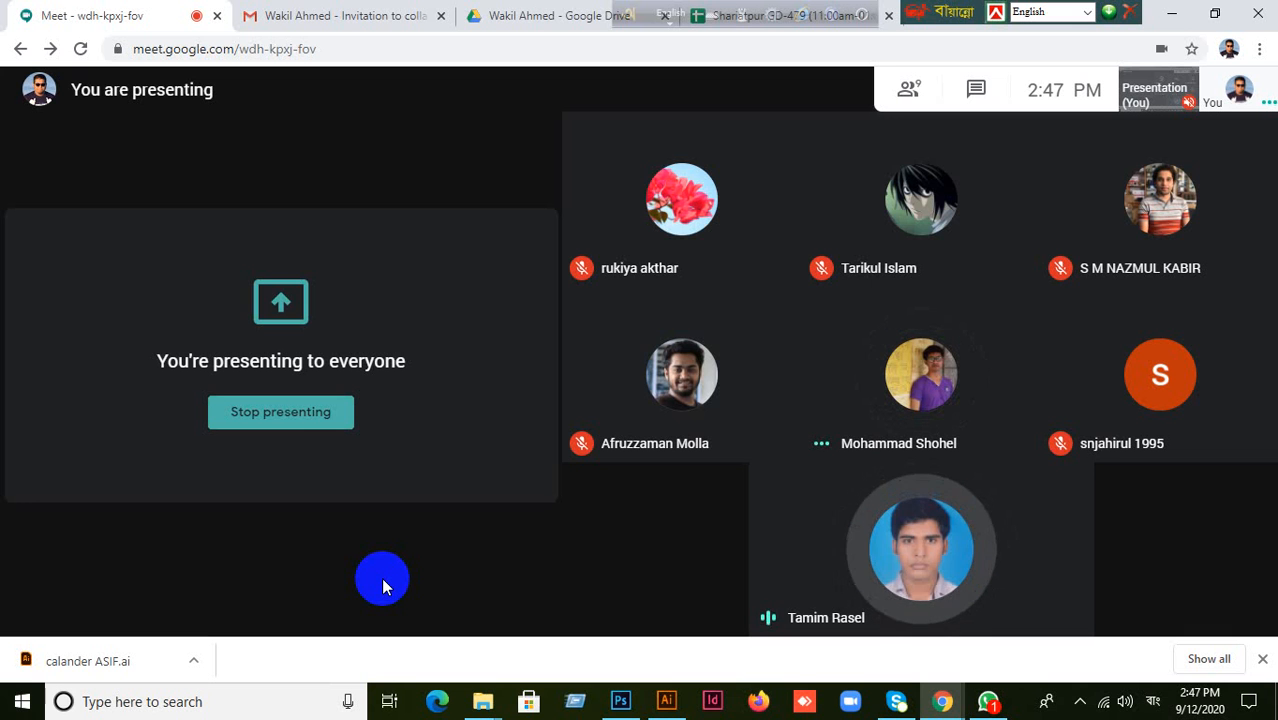
Move the floating language bar away from the browser tabs, check the Gmail tab and return to the Meet call.
drag(643, 20, 1104, 22)
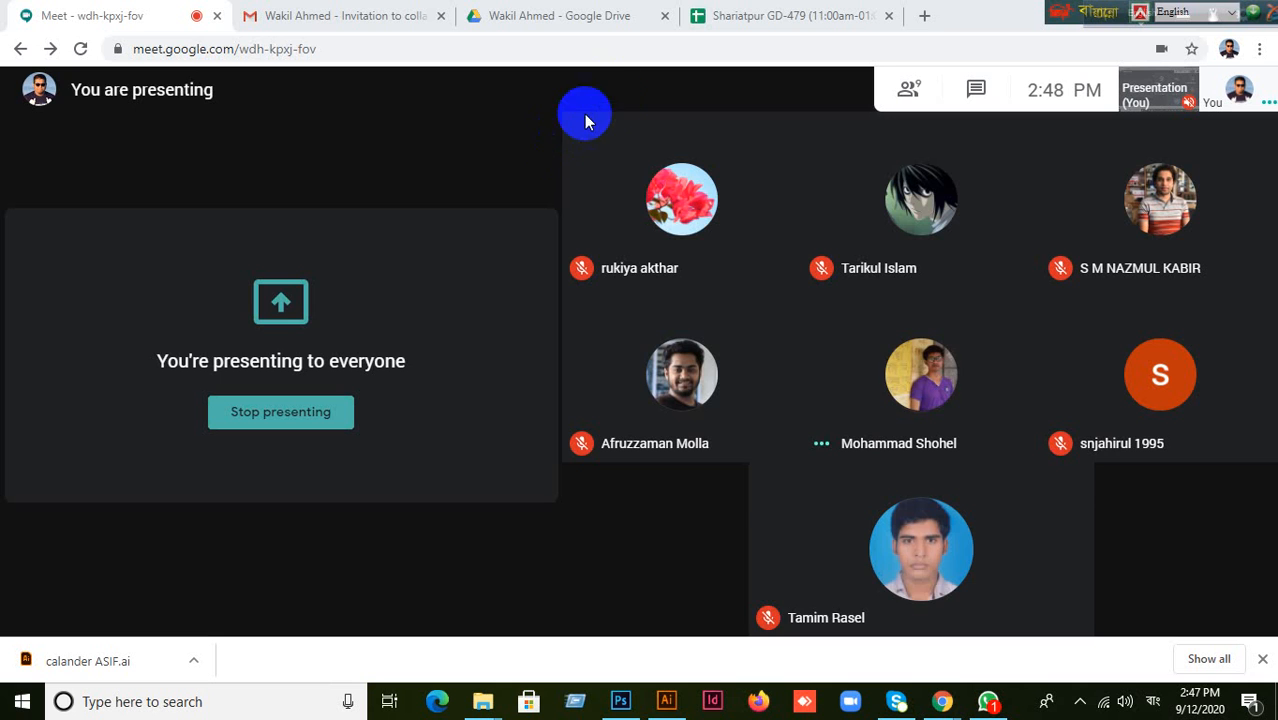
click(349, 20)
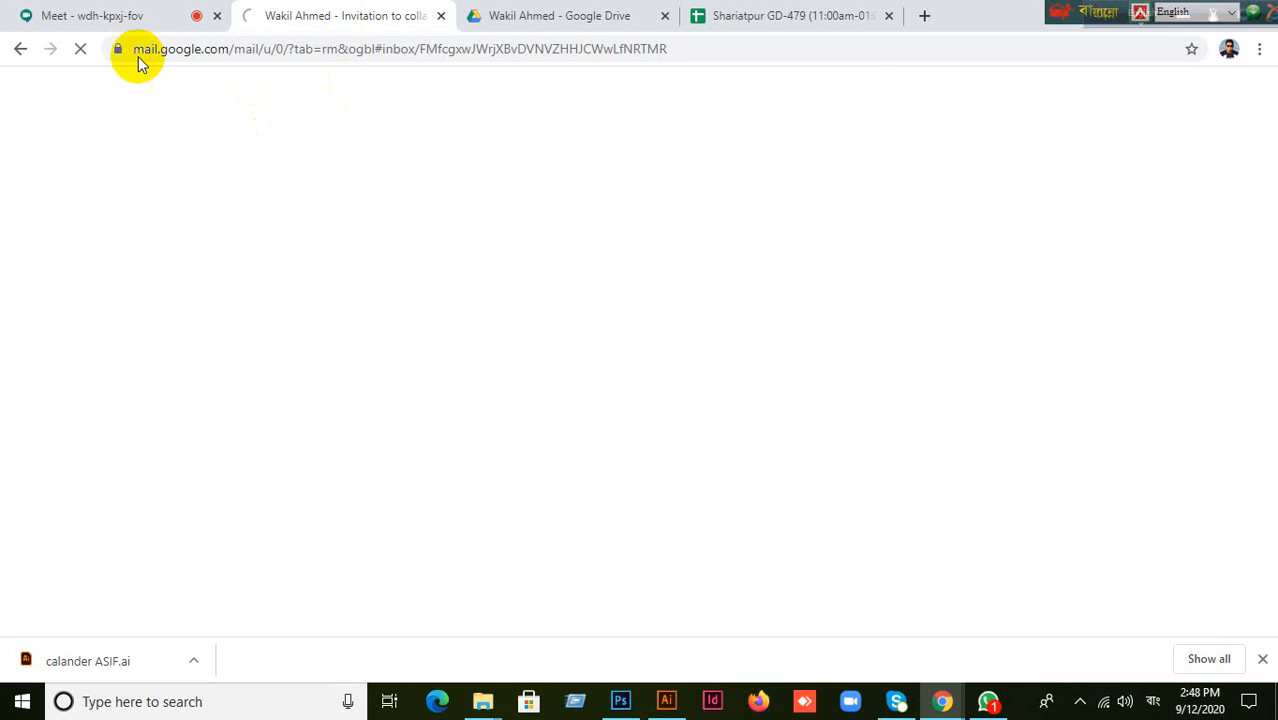
click(100, 18)
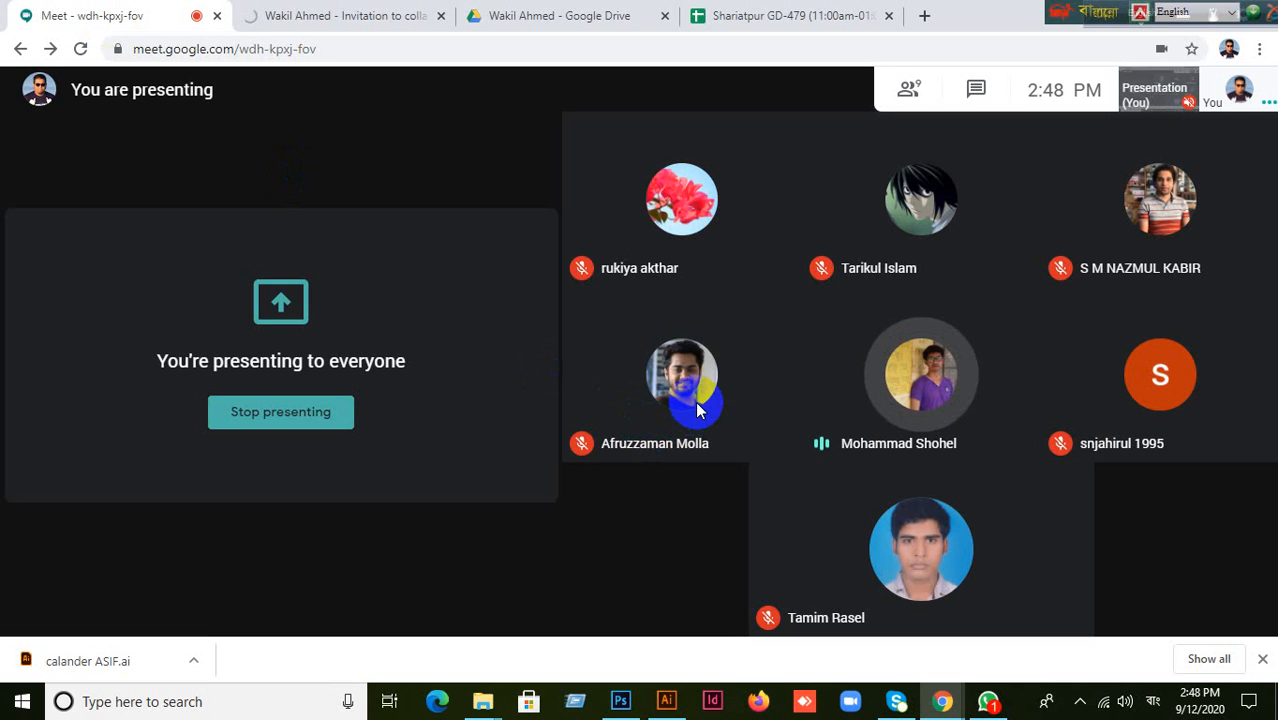
Move both floating language bars clear of the window controls and minimize Chrome to return to Illustrator.
drag(1058, 8, 604, 10)
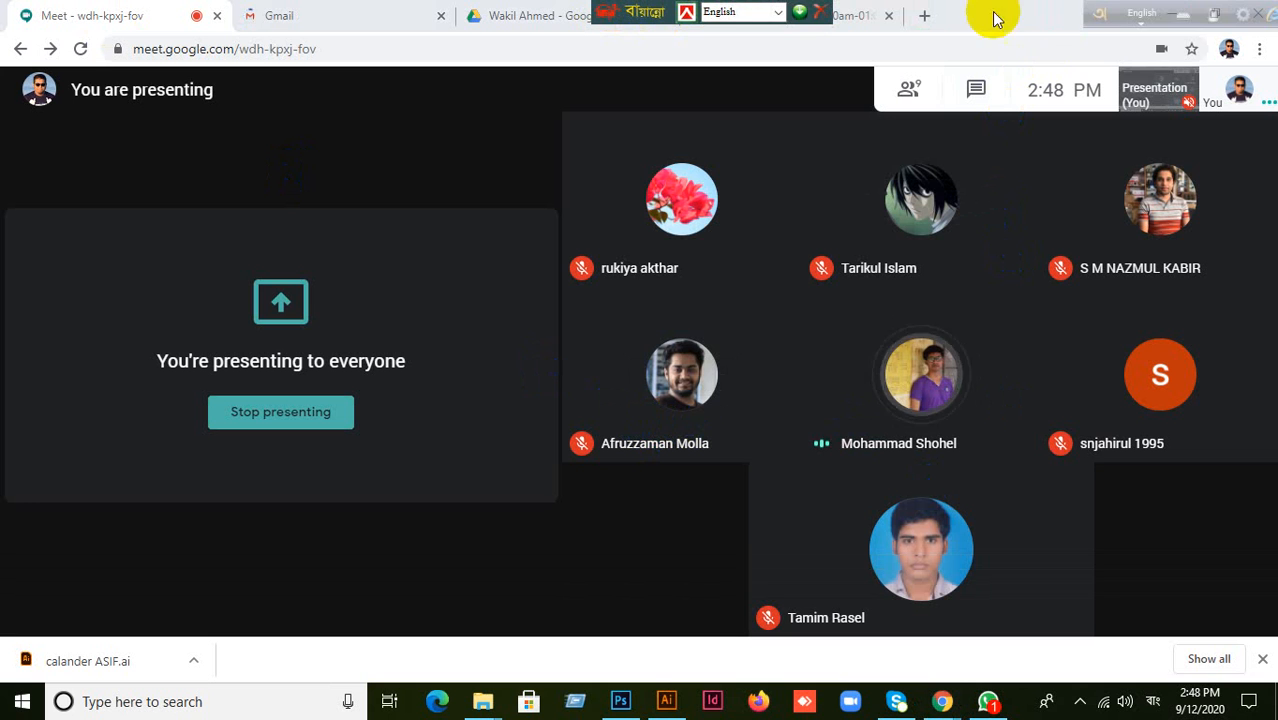
drag(1094, 15, 714, 14)
click(810, 133)
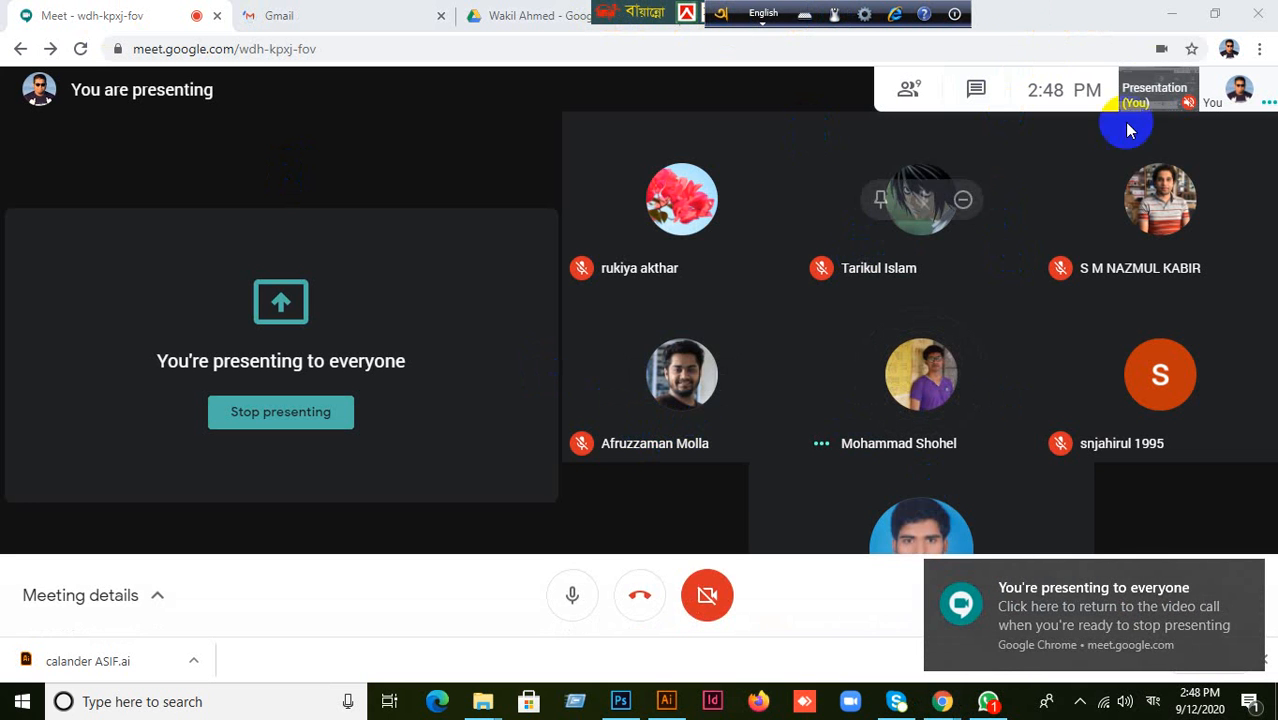
click(1171, 15)
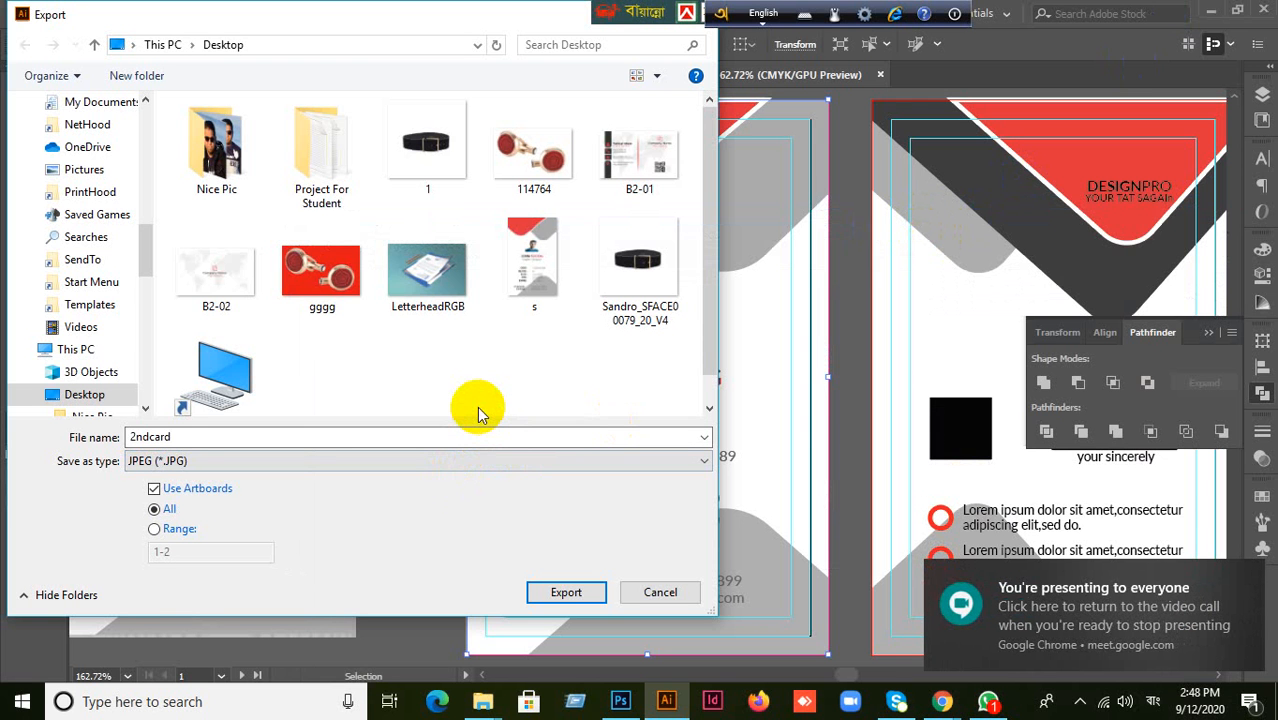
Try the 2ndcard JPEG export with the RGB color model and High (300 ppi) resolution, and cancel the export options.
click(555, 595)
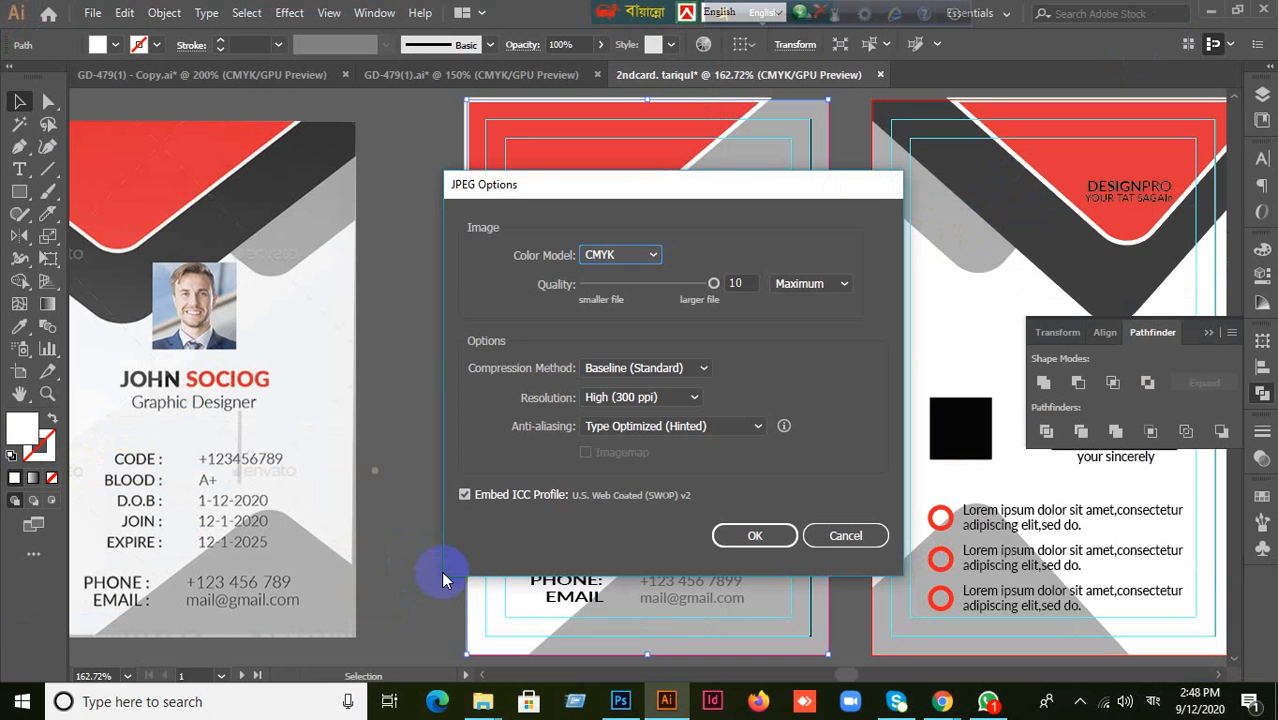
click(650, 256)
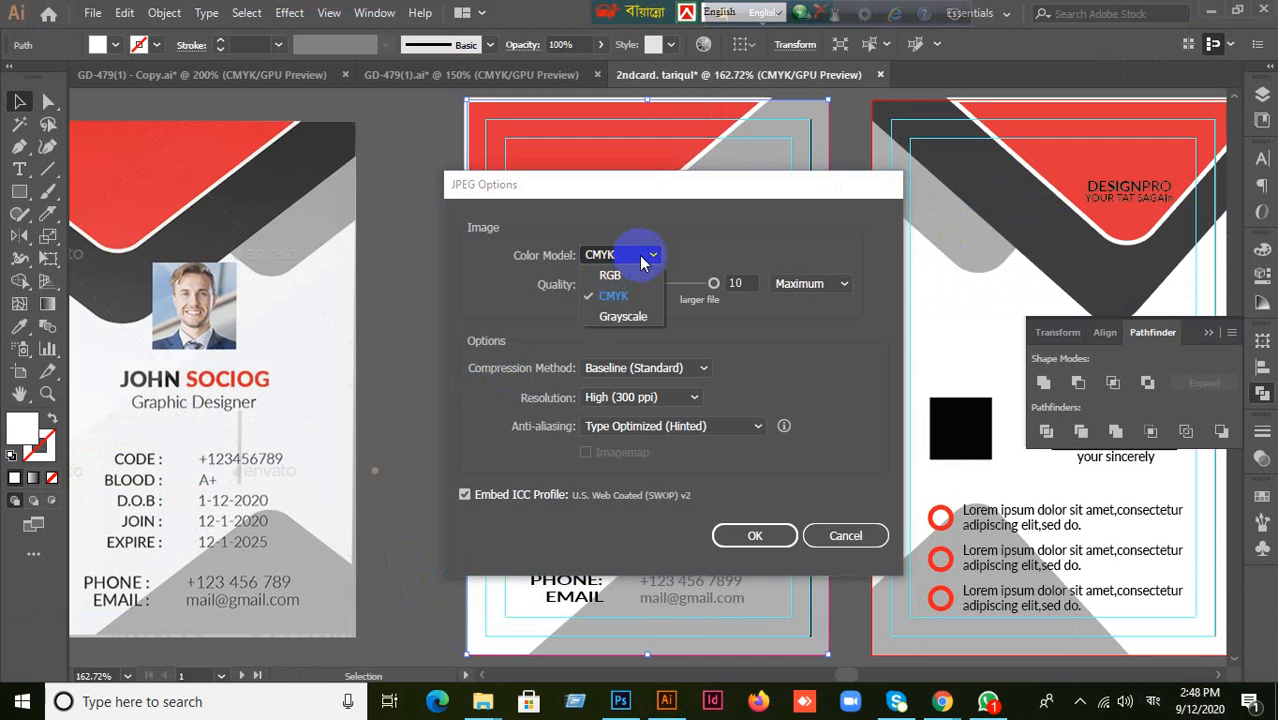
click(645, 258)
click(648, 257)
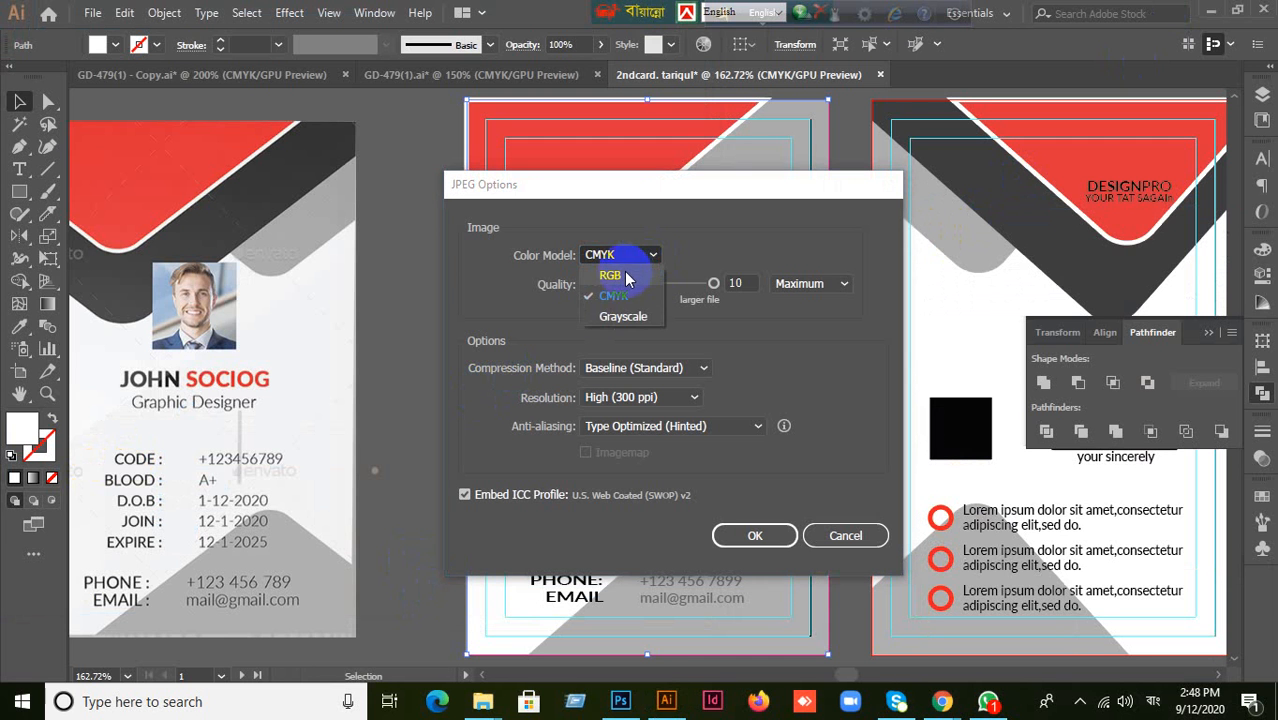
click(629, 280)
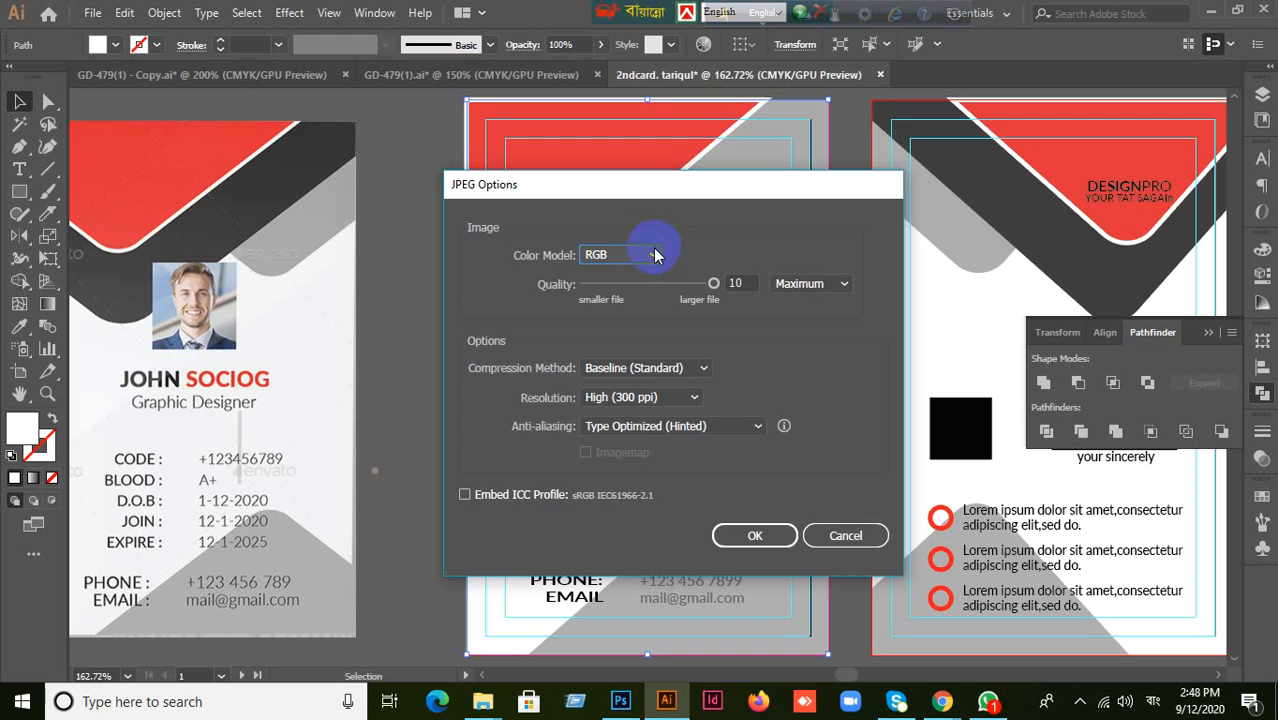
click(690, 398)
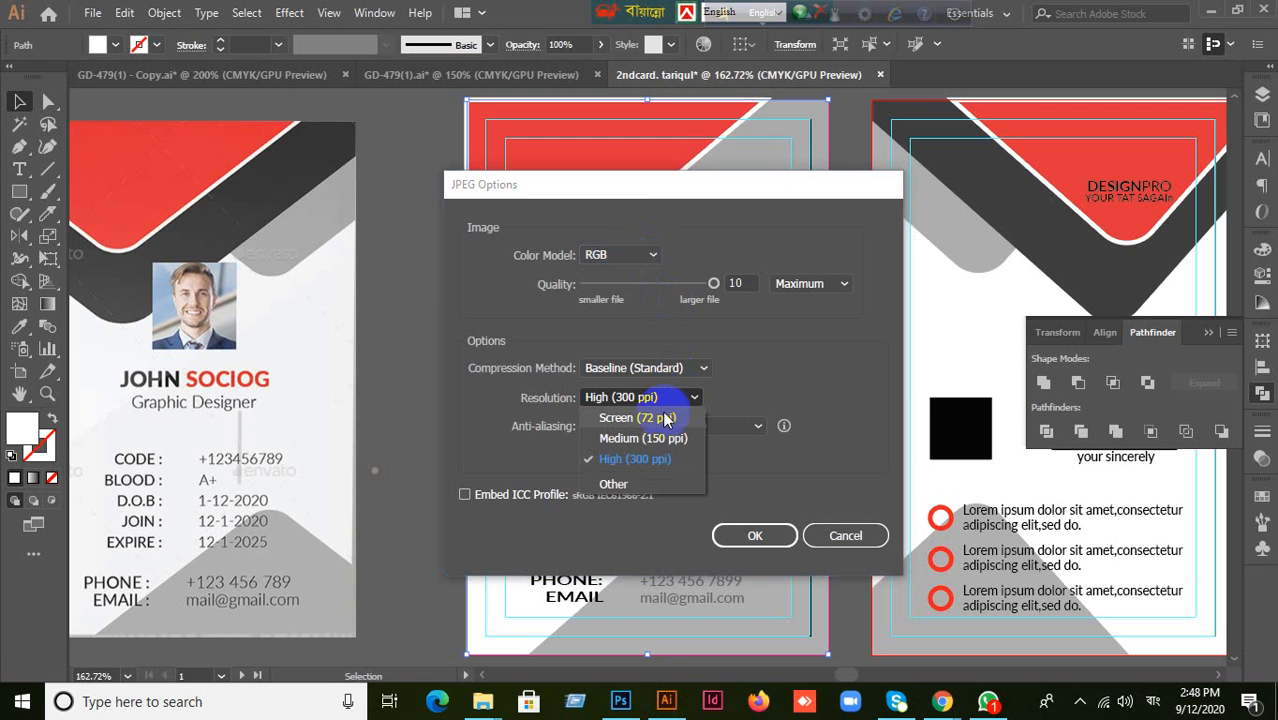
click(645, 459)
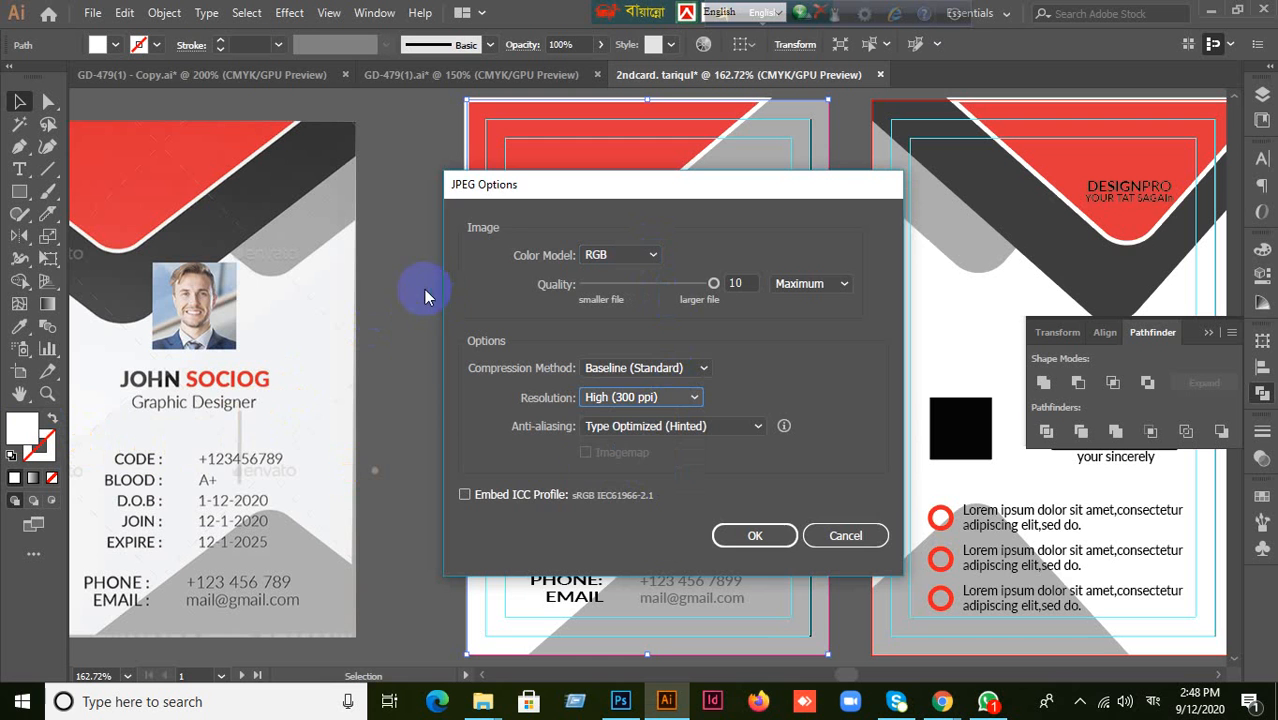
click(855, 537)
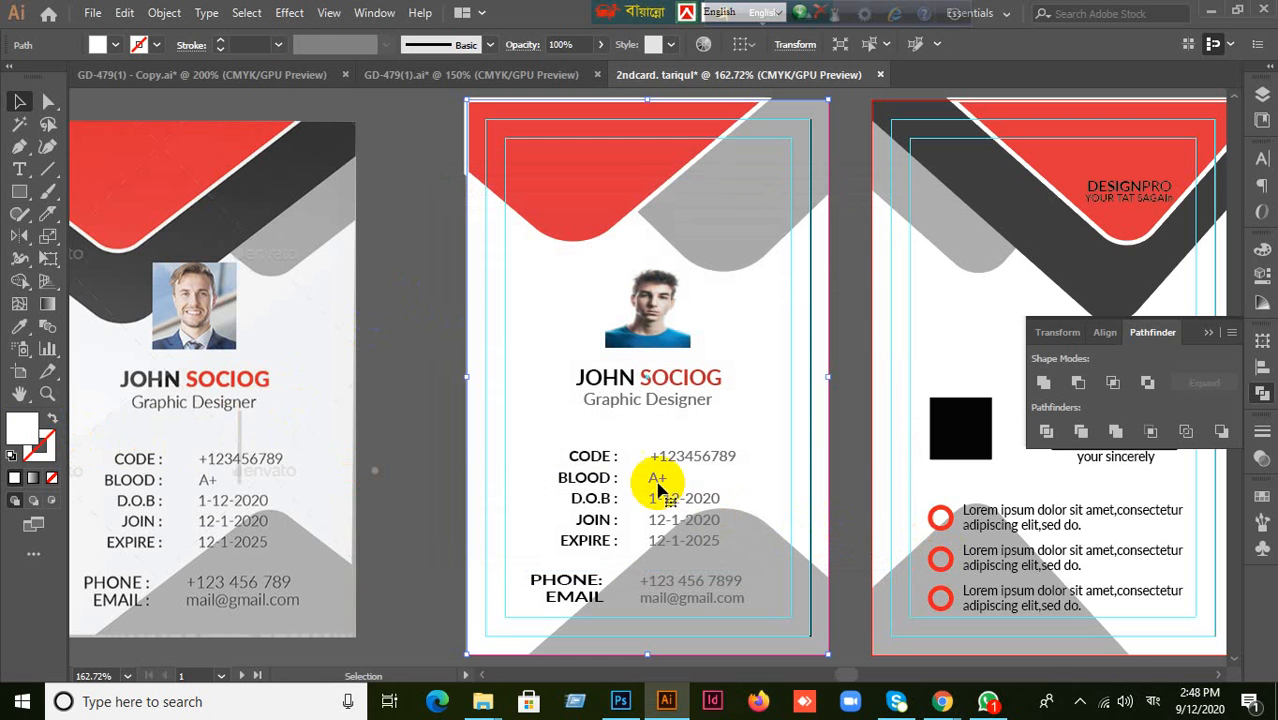
Deselect the card artwork and collapse the floating Pathfinder panel.
click(435, 412)
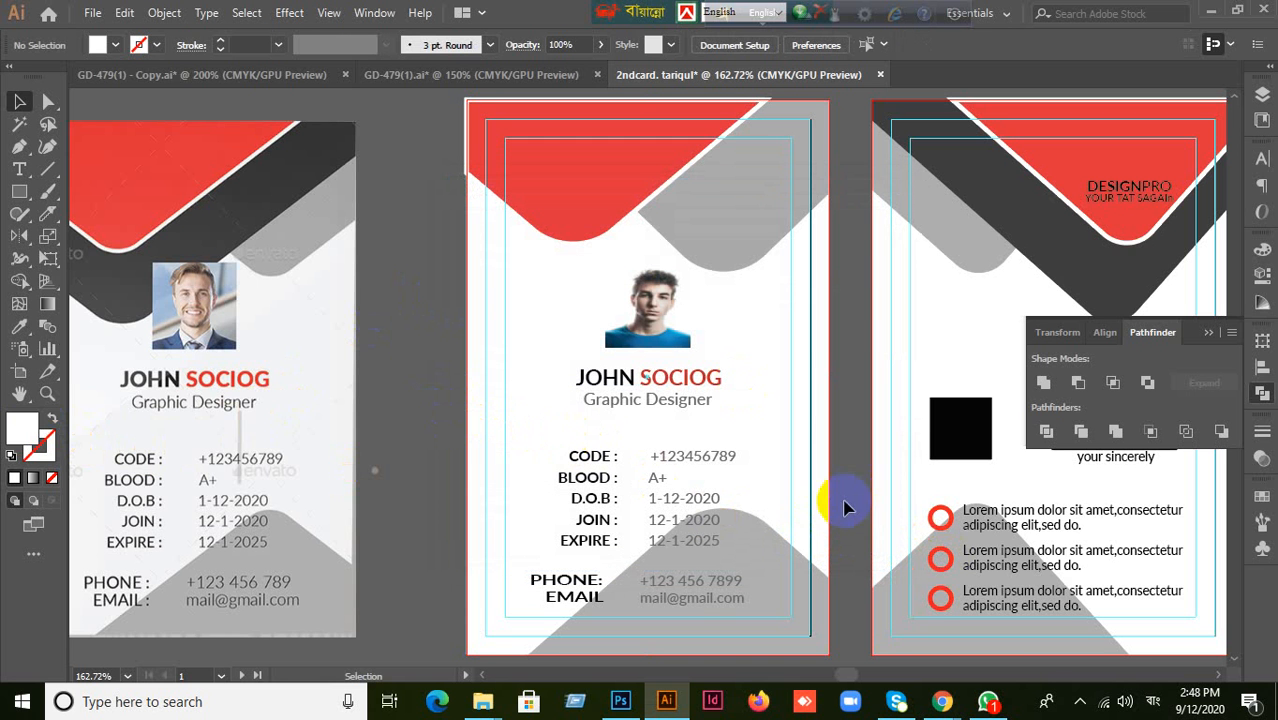
click(1205, 332)
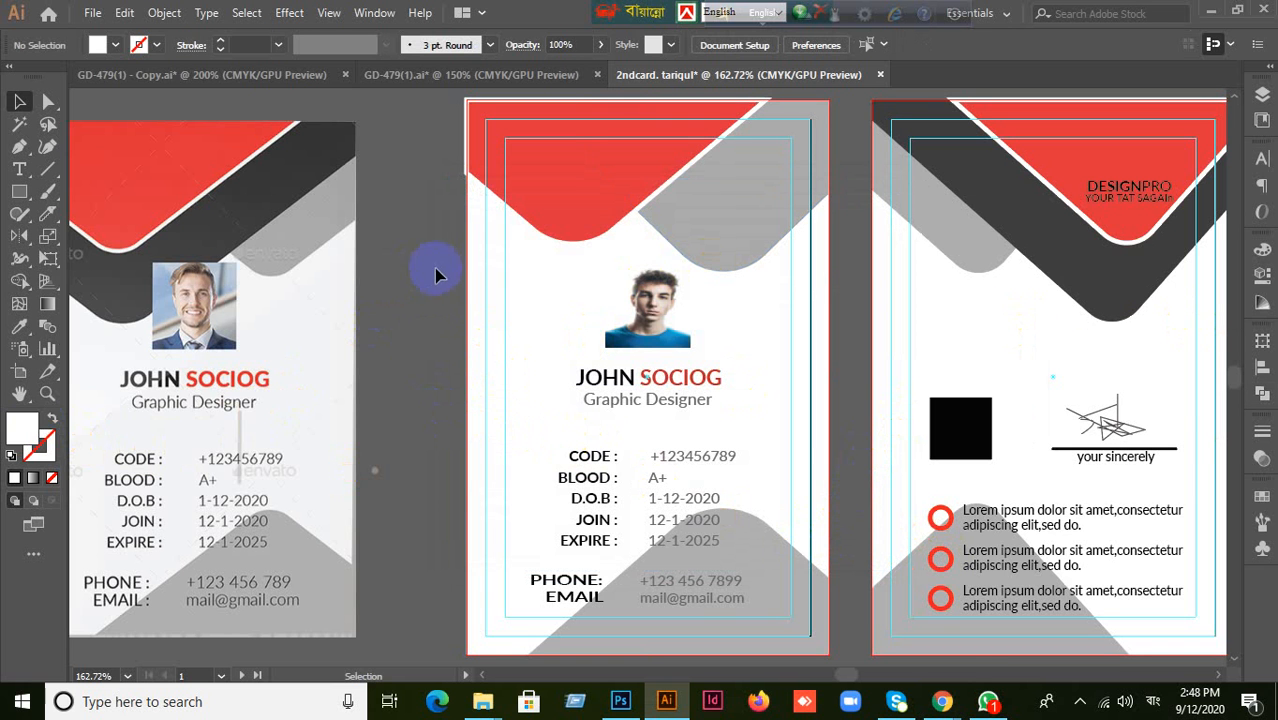
Examine the front and back card artwork, the spare corner shapes and the signature area against the reference cards.
drag(481, 241, 673, 462)
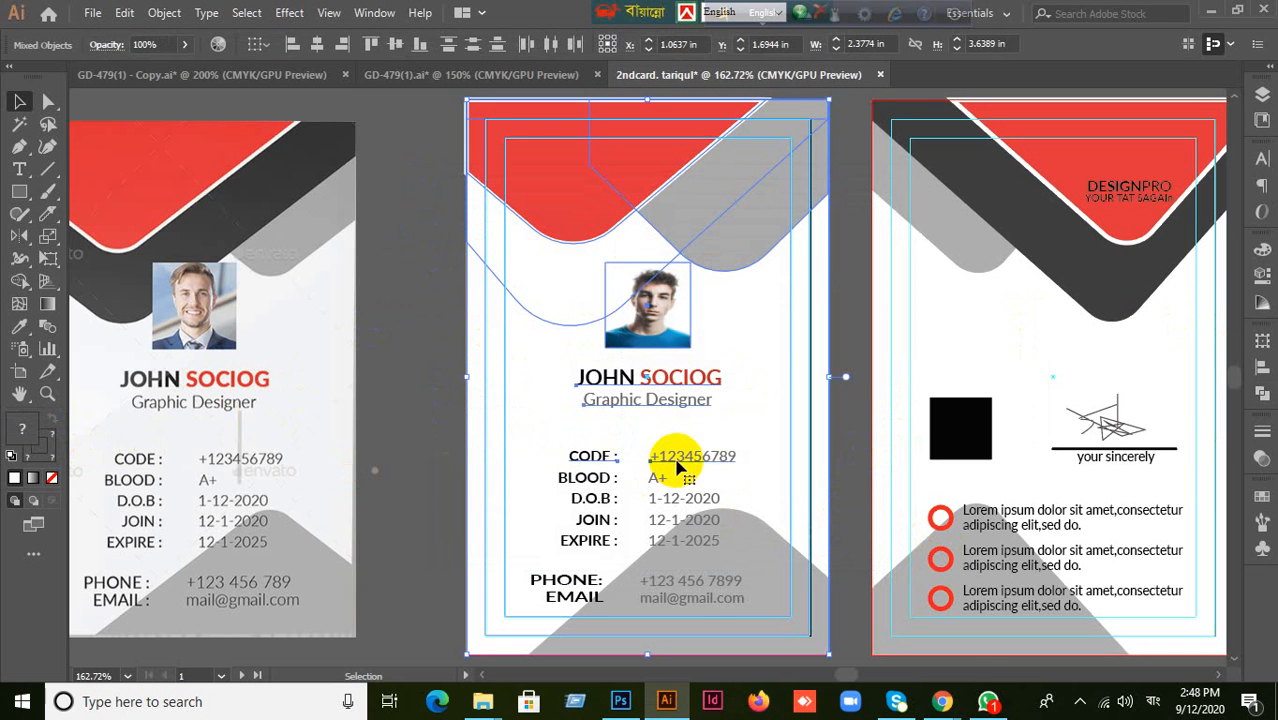
scroll(678, 464, down, 1)
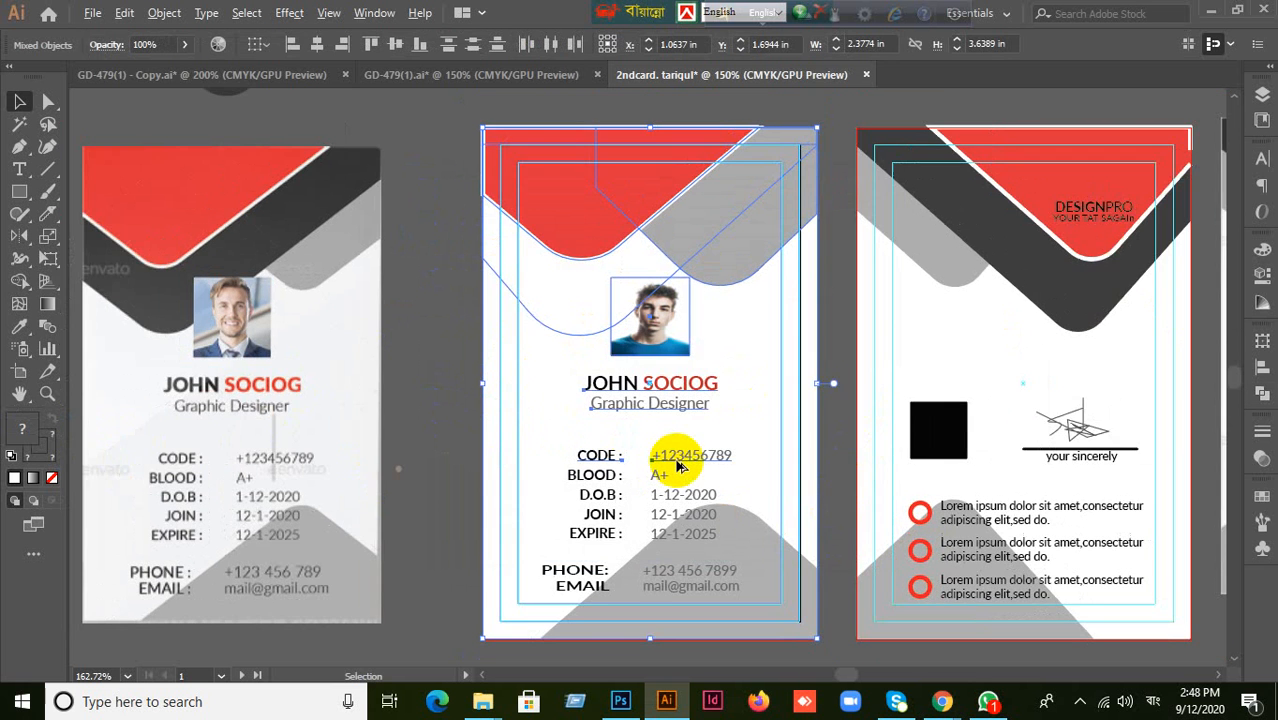
drag(746, 513, 707, 416)
scroll(503, 438, down, 2)
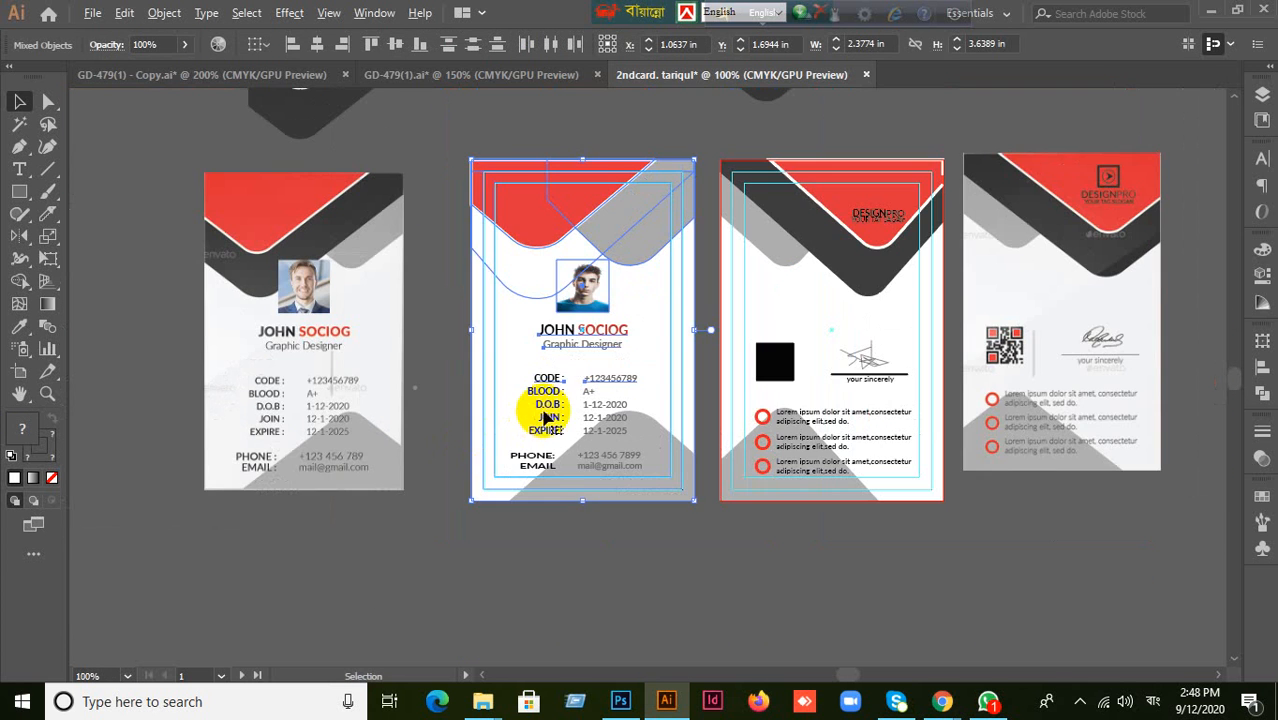
scroll(545, 390, up, 2)
scroll(540, 380, up, 1)
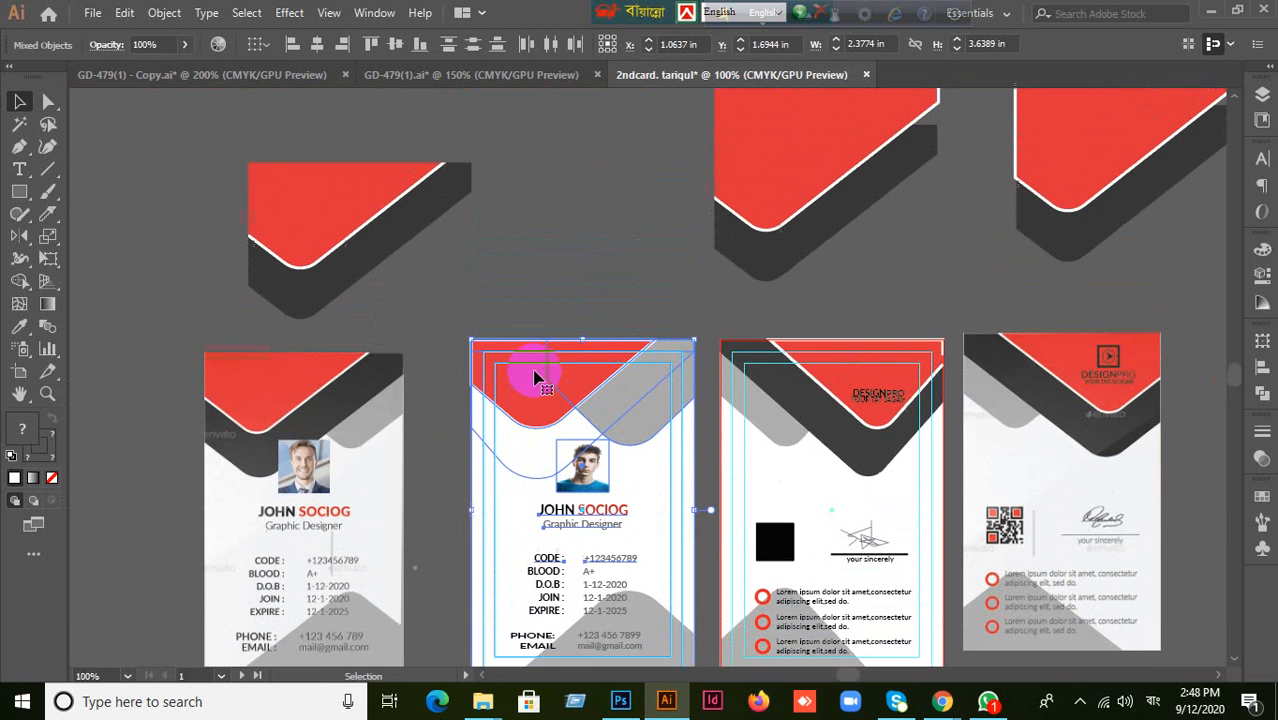
click(506, 285)
drag(190, 168, 472, 272)
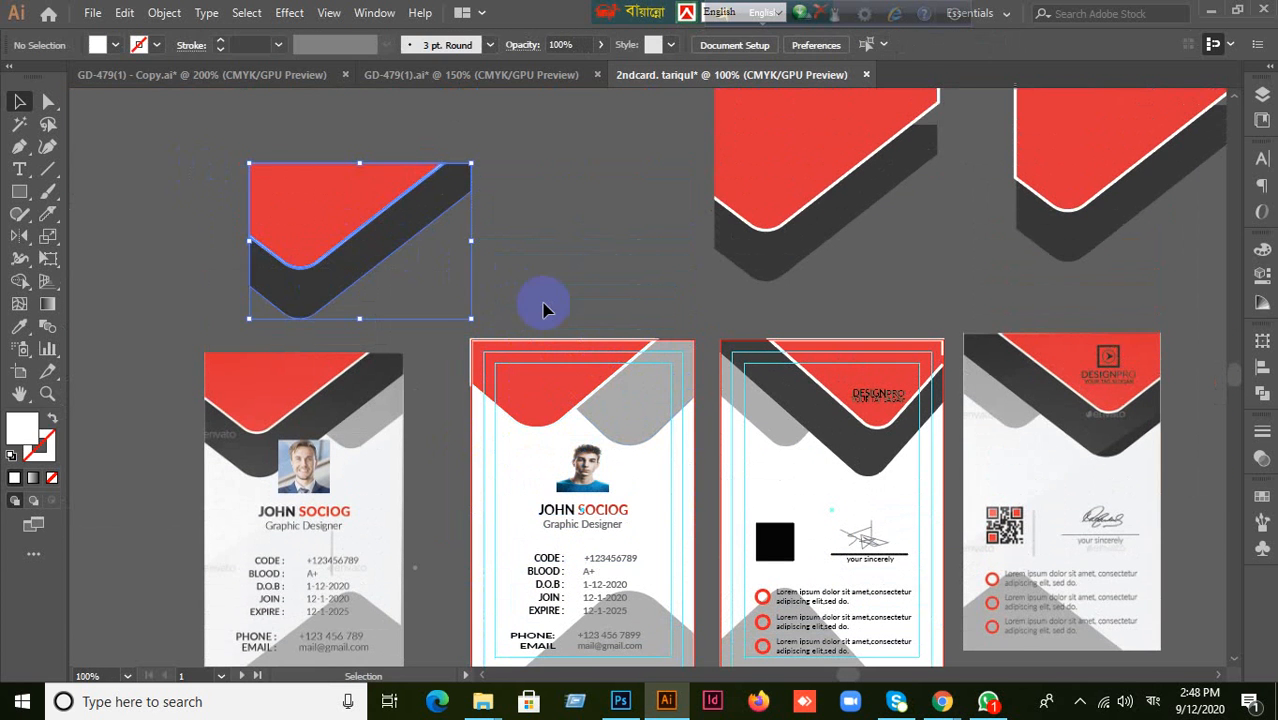
scroll(560, 305, up, 1)
scroll(613, 308, down, 1)
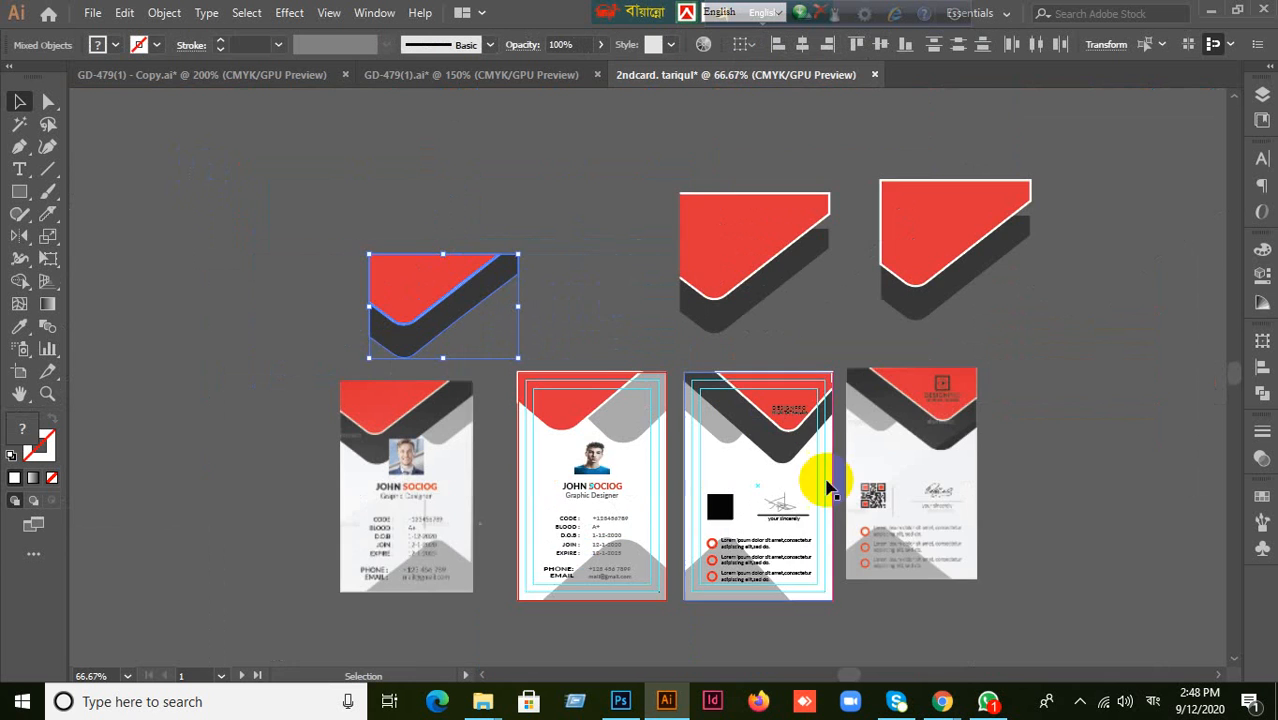
scroll(827, 486, down, 2)
click(641, 537)
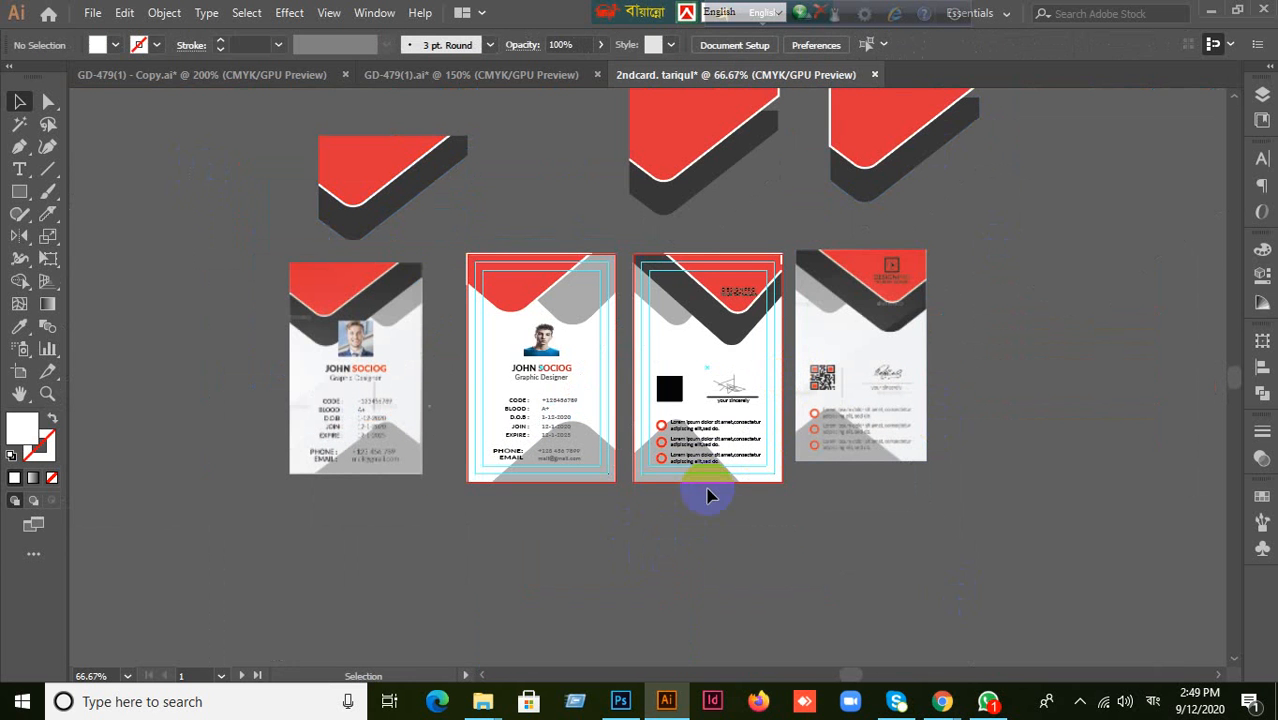
scroll(776, 463, up, 2)
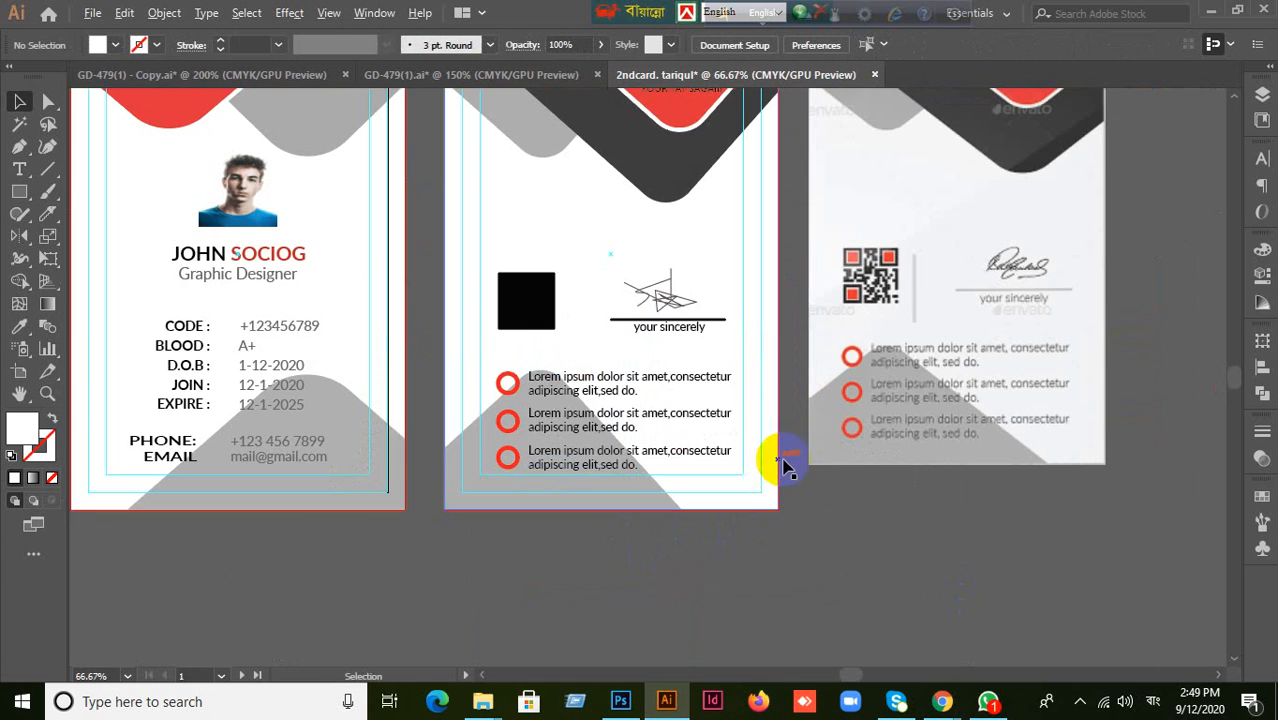
click(668, 297)
click(745, 581)
scroll(732, 583, down, 1)
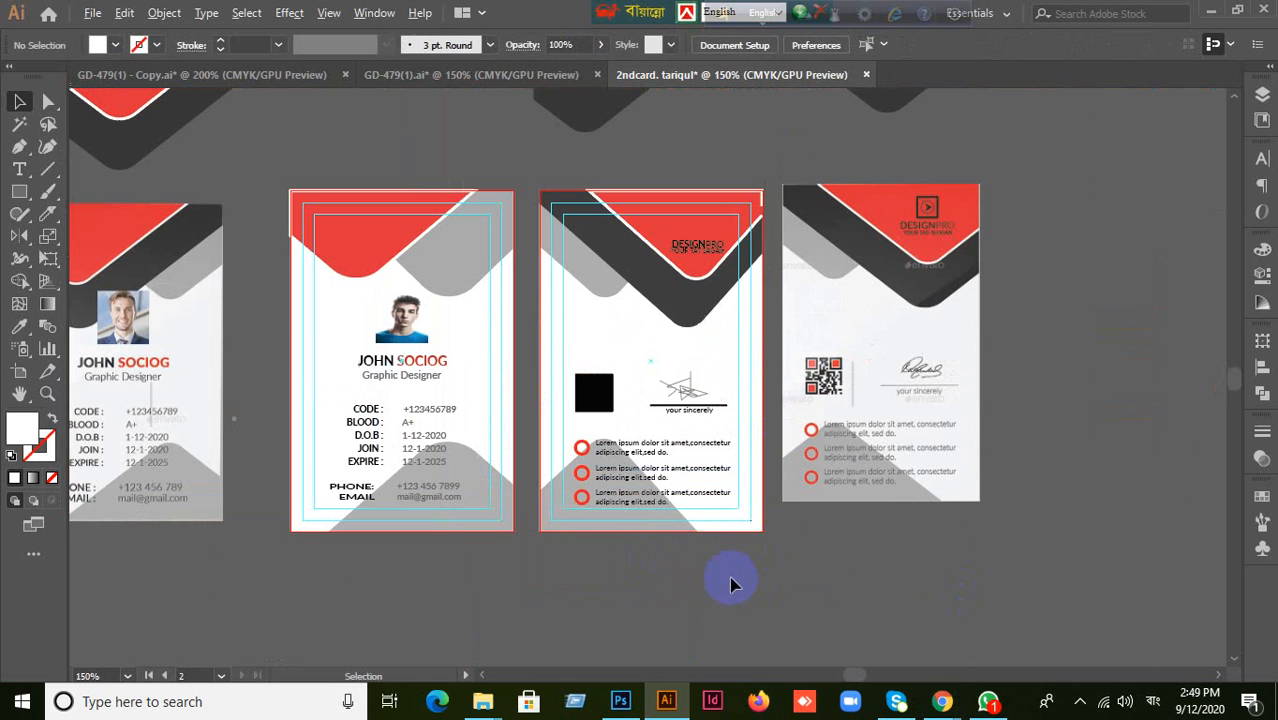
Select the signature group on the back card and ungroup it.
click(681, 405)
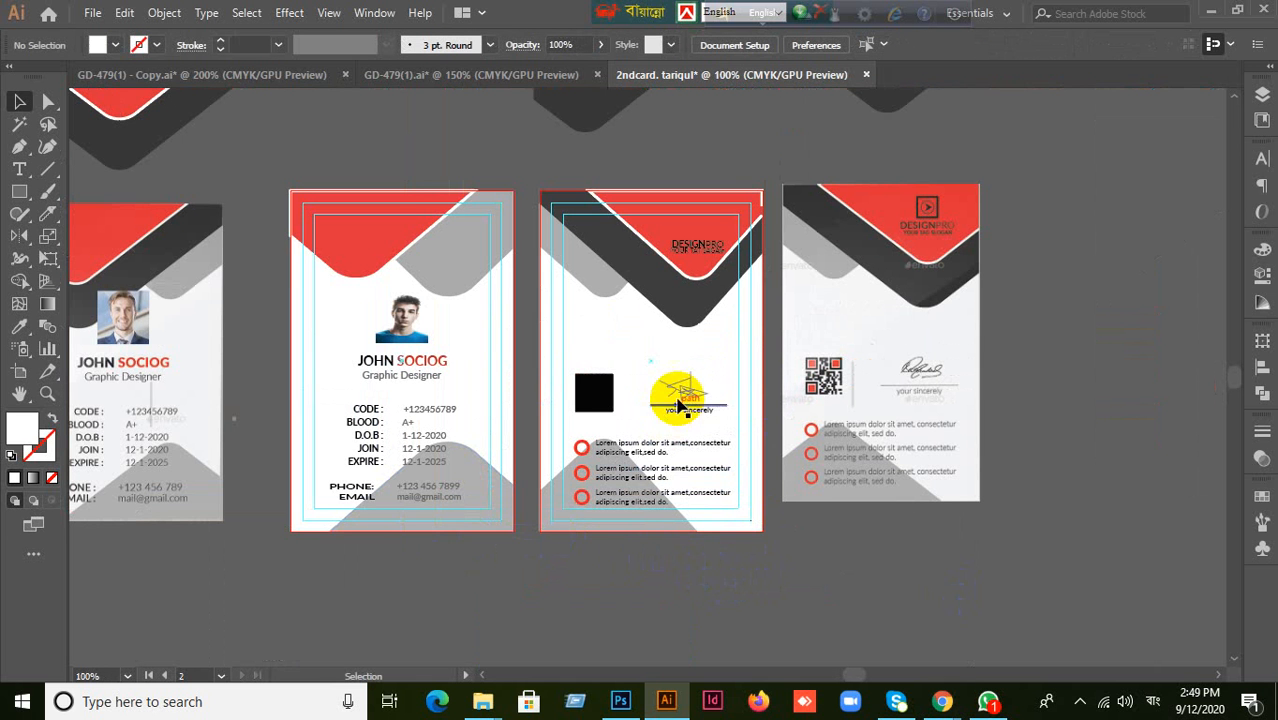
click(678, 405)
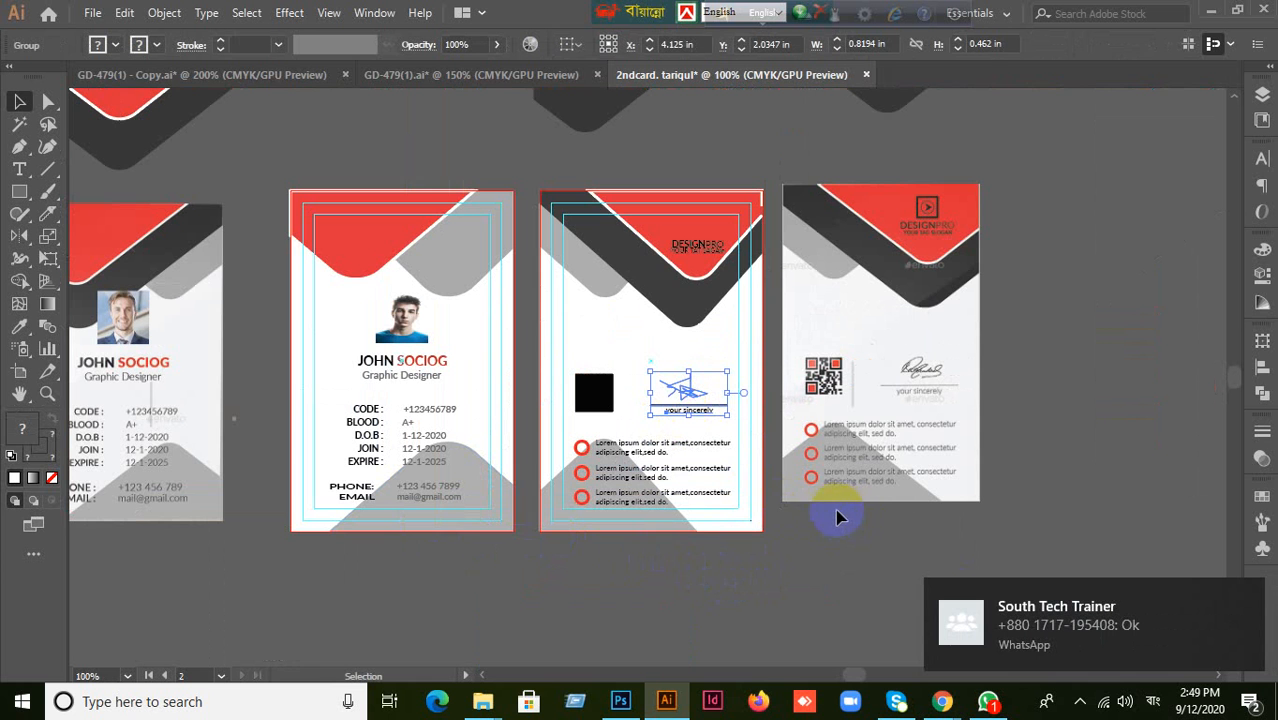
scroll(740, 464, up, 2)
right_click(656, 354)
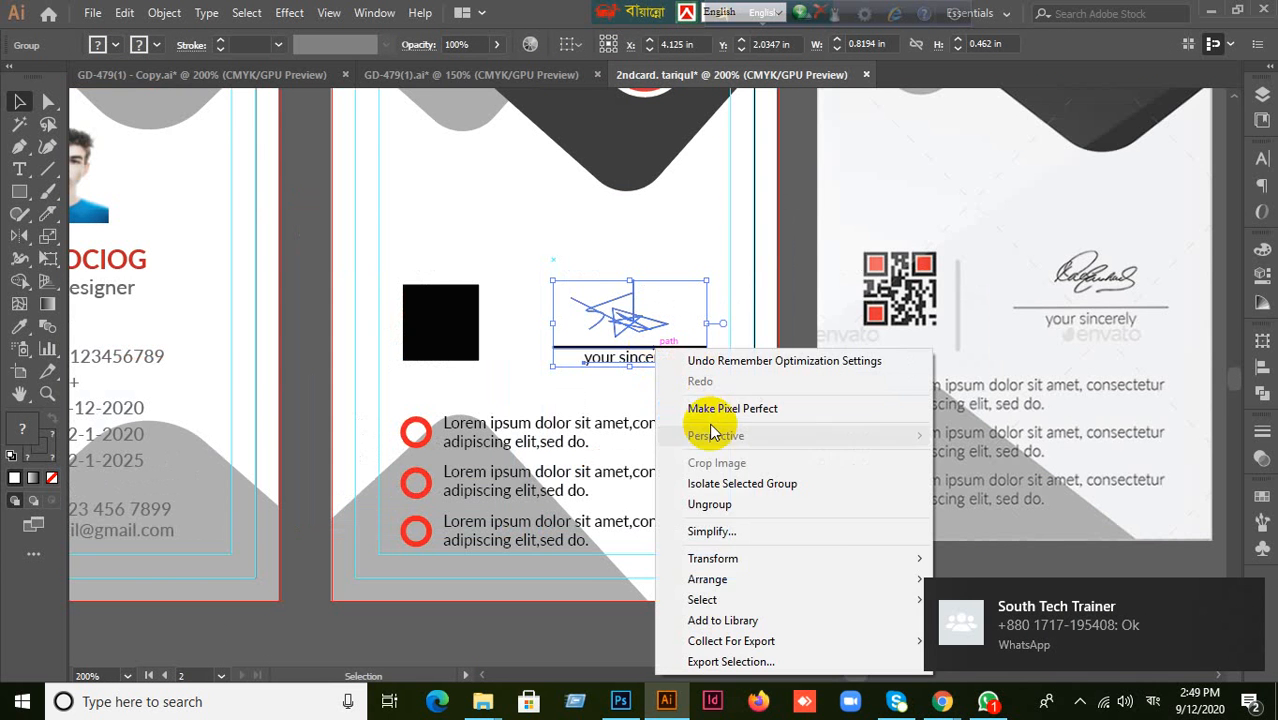
click(712, 504)
Set the stroke of the line under the back card's signature to 0.5 pt and deselect it.
click(693, 348)
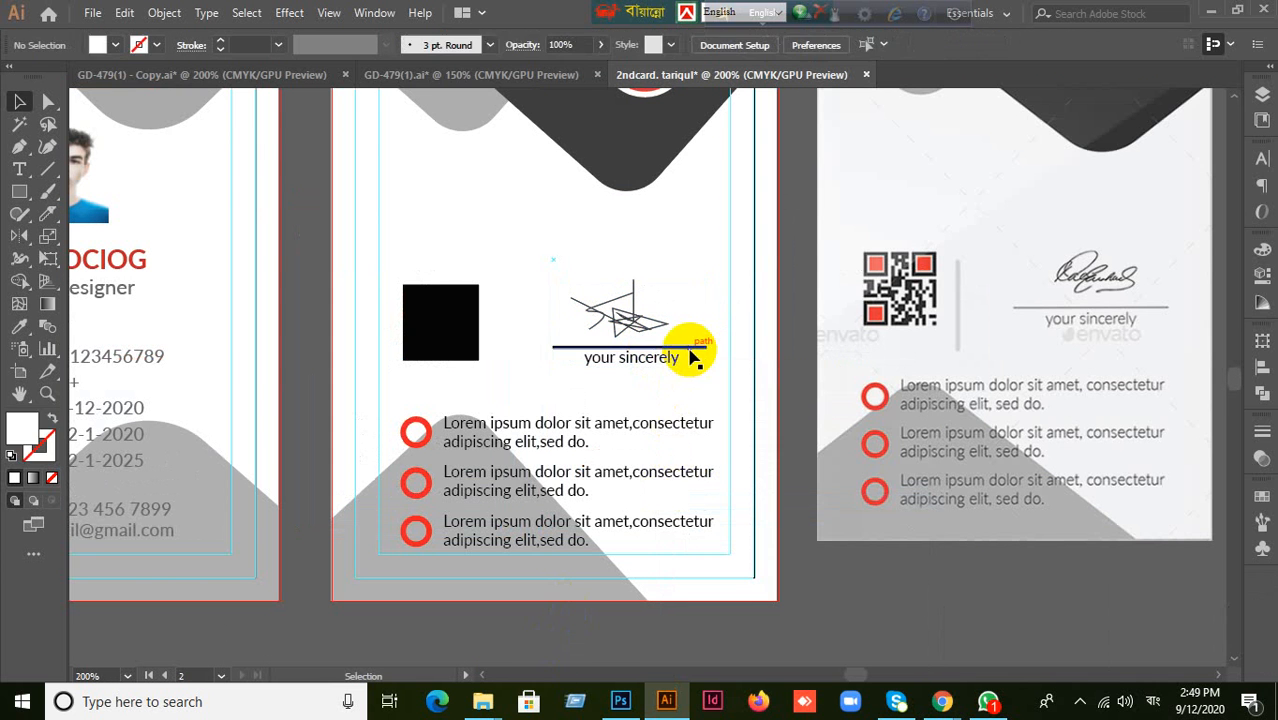
click(245, 44)
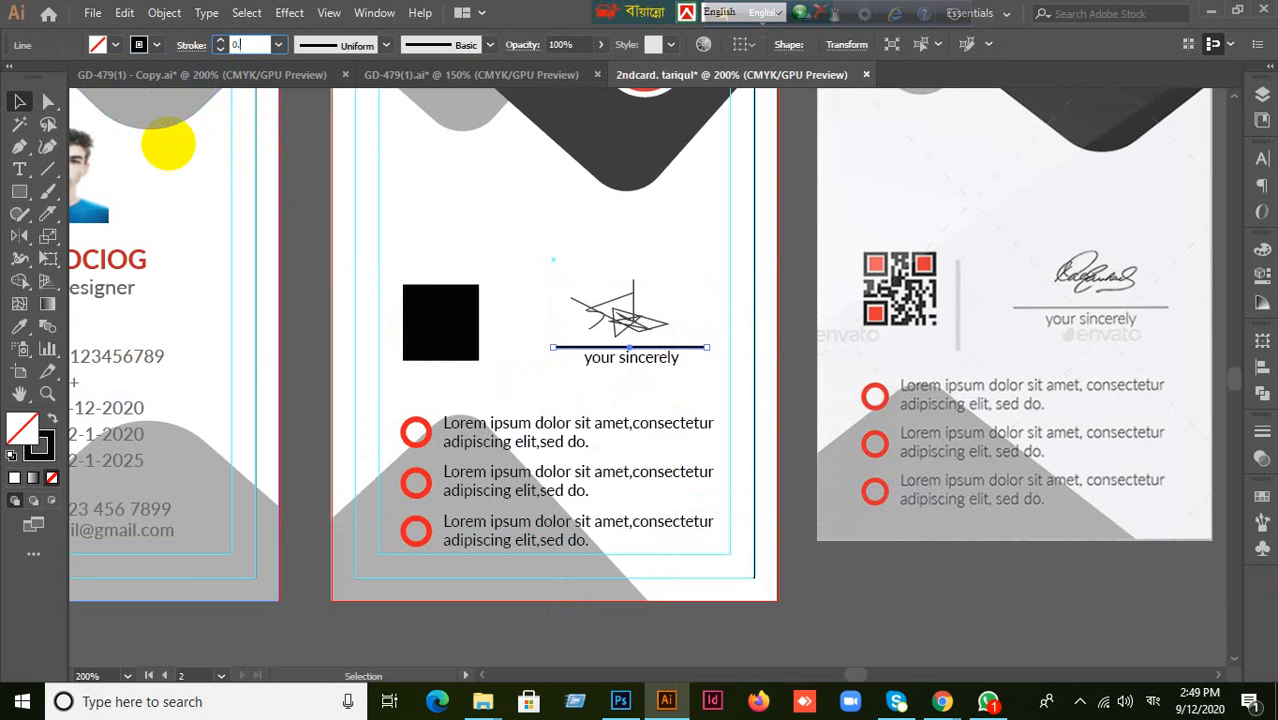
text(0.5)
key(Return)
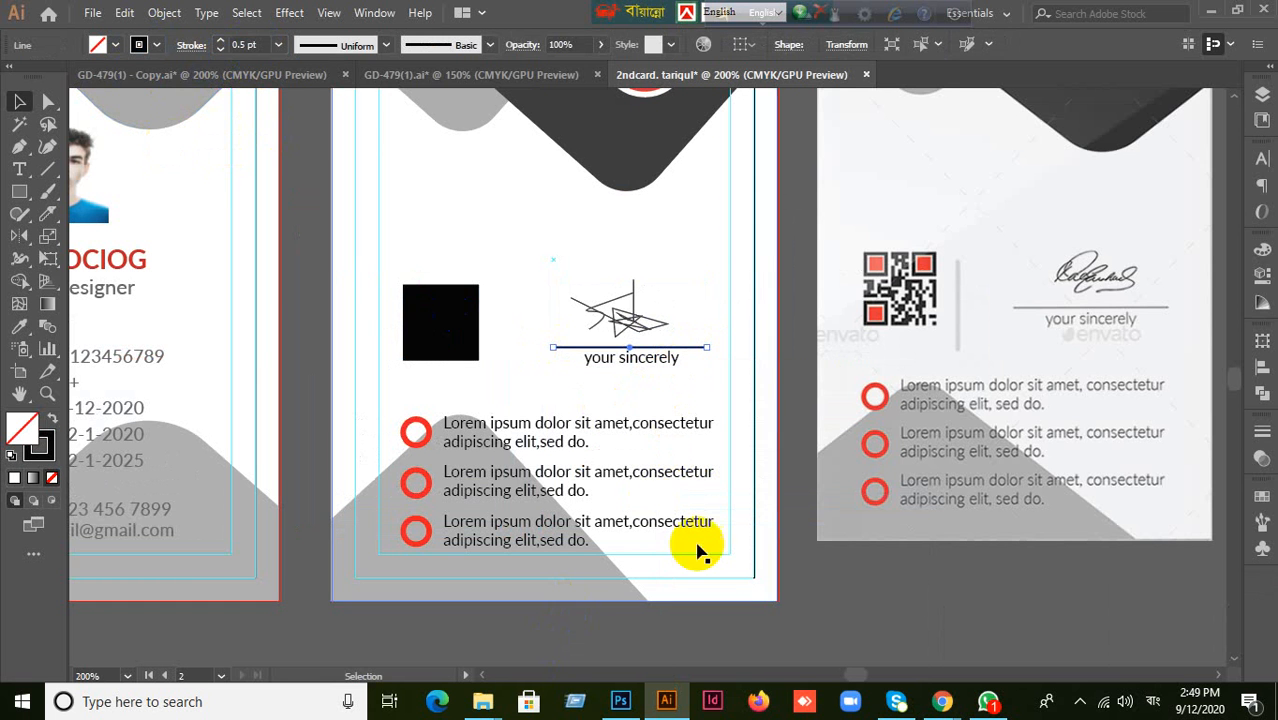
click(893, 603)
scroll(901, 565, down, 2)
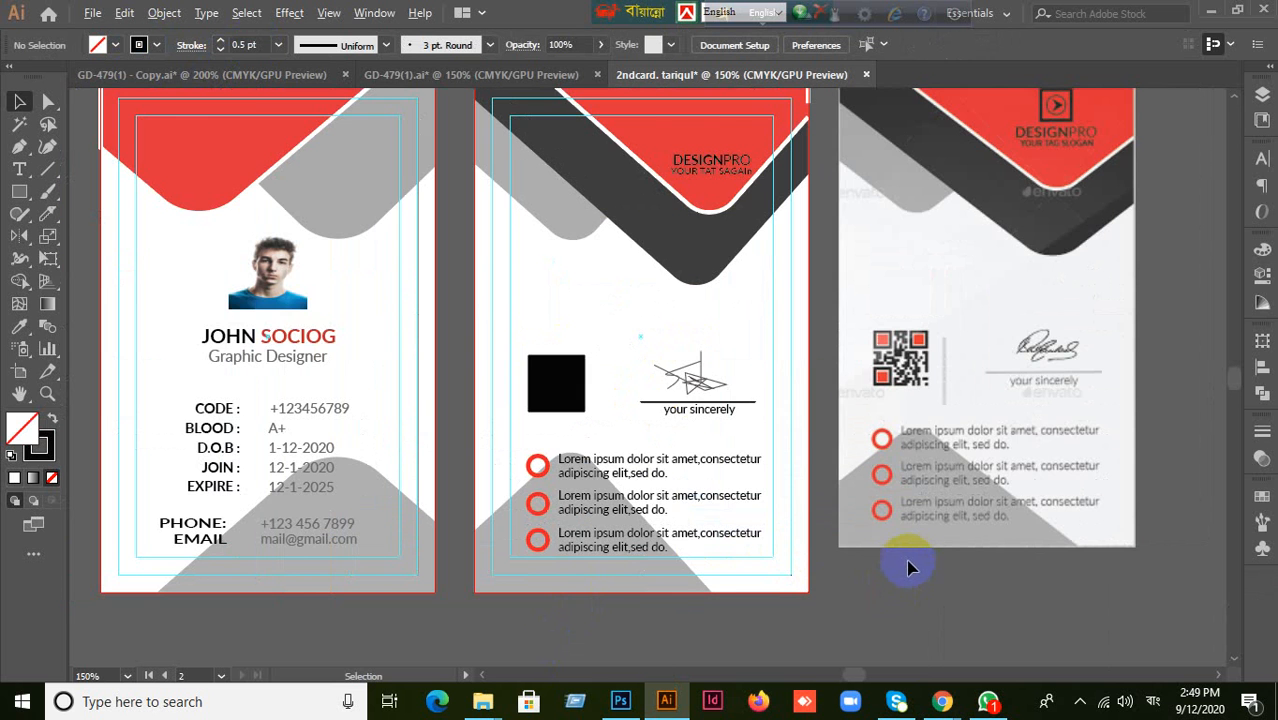
Move the spare corner shape above the front reference card closer to the other spare shapes and clear the selection.
scroll(872, 527, down, 2)
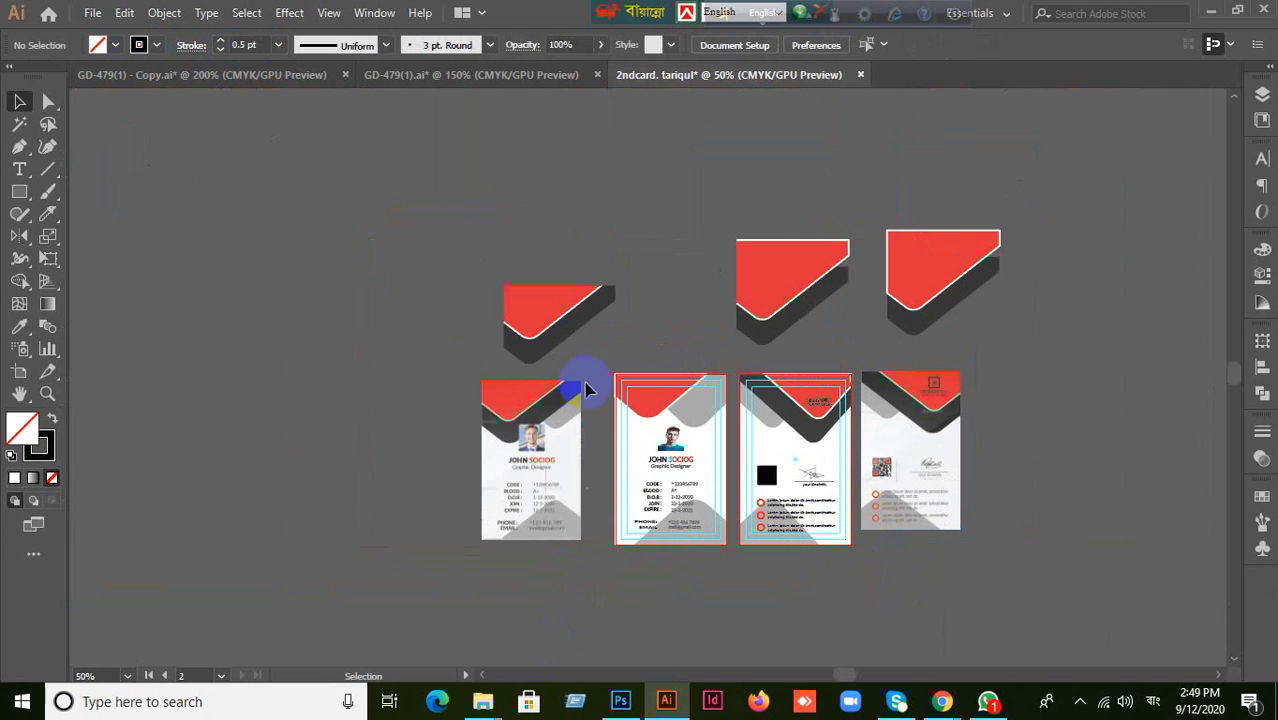
drag(491, 288, 634, 323)
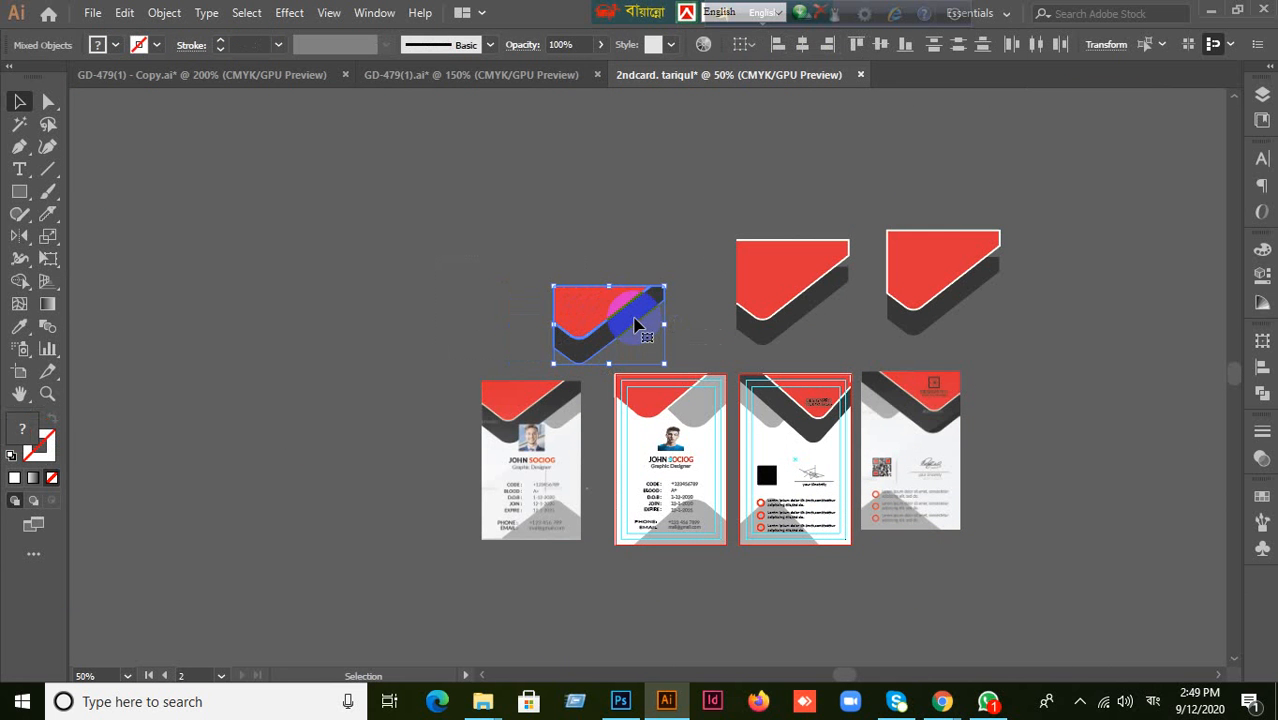
drag(499, 288, 290, 268)
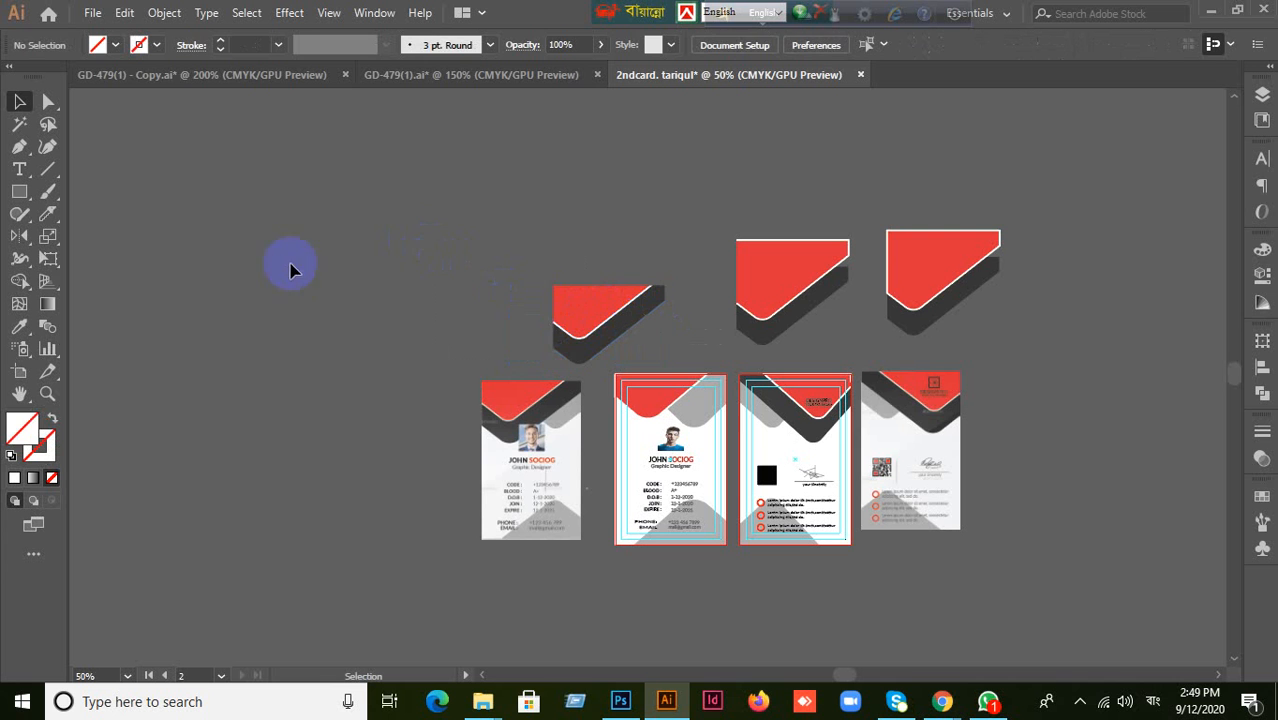
drag(1116, 368, 562, 348)
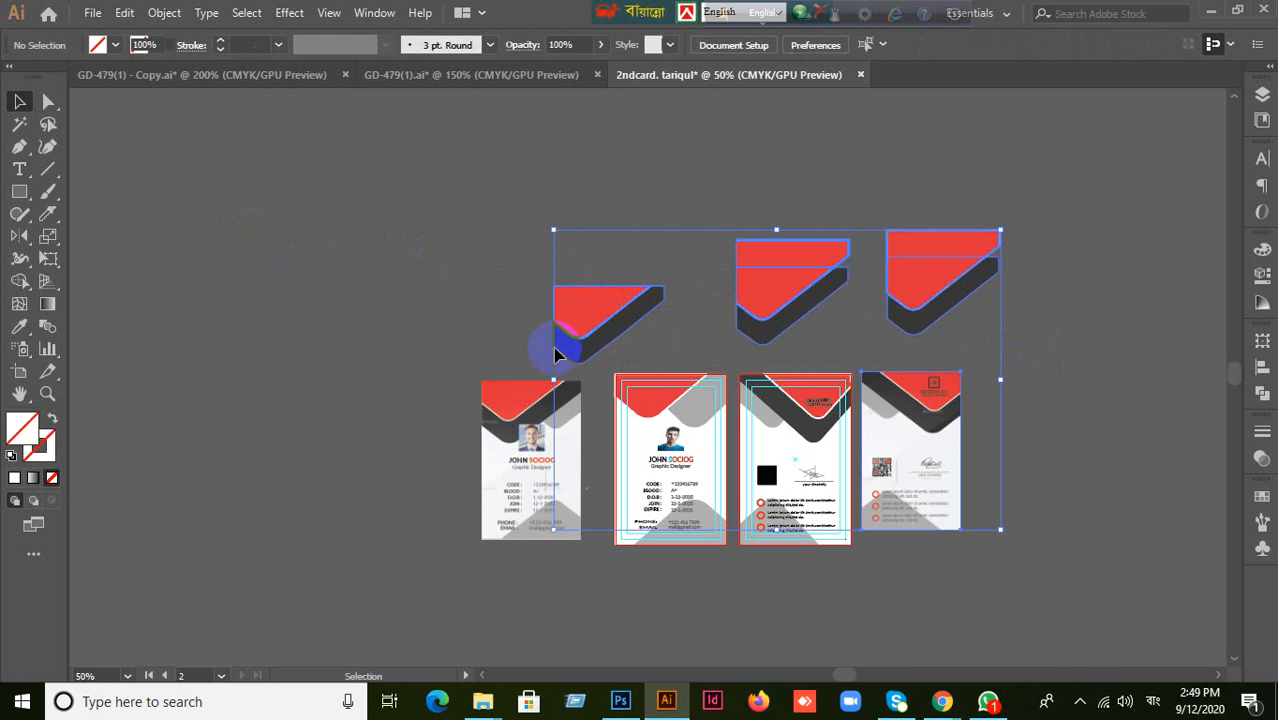
click(410, 298)
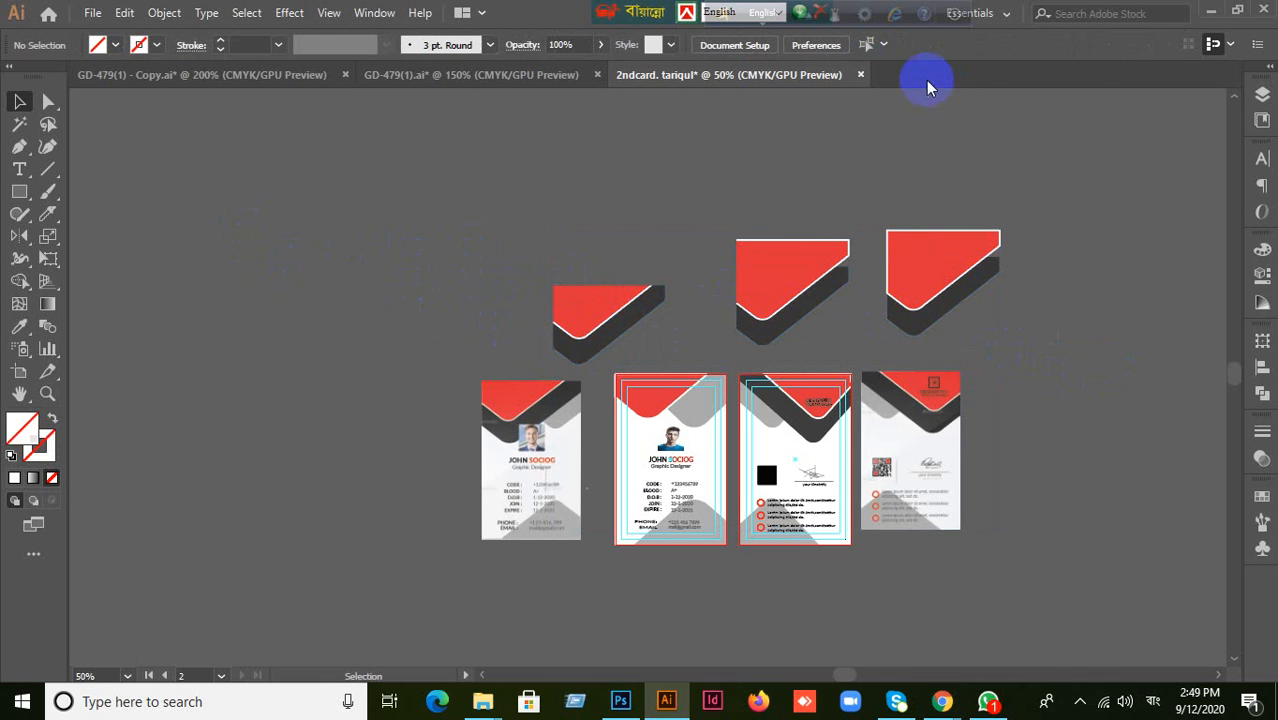
Close the student's ID card document without saving the changes.
click(860, 75)
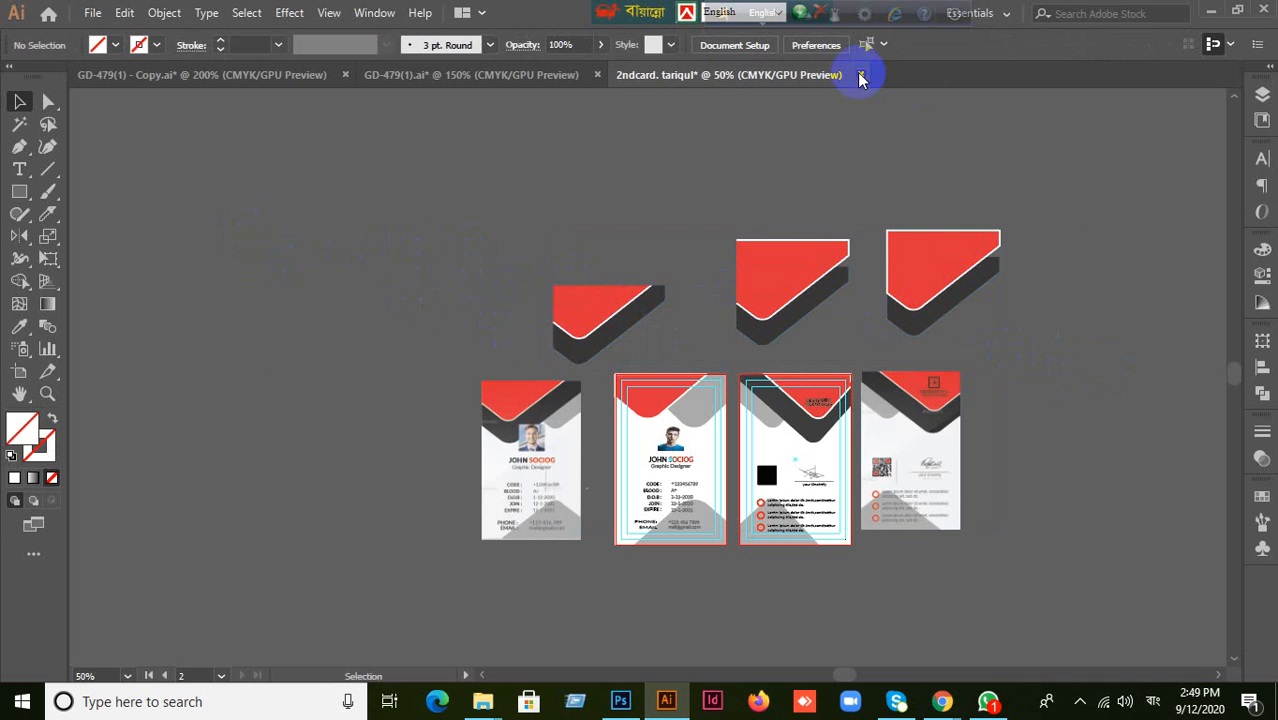
click(736, 377)
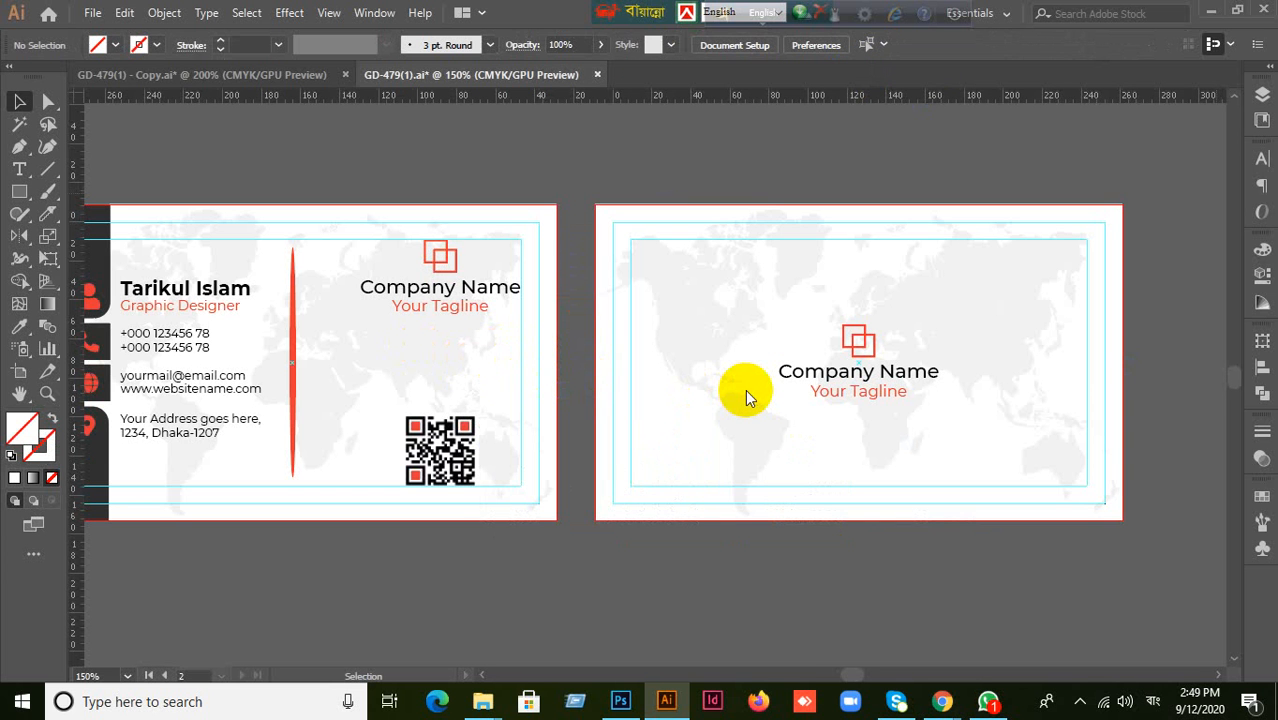
Examine the two-sided business card layouts in GD-479(1).ai and GD-479(1) - Copy.ai.
scroll(745, 389, up, 2)
scroll(745, 399, down, 4)
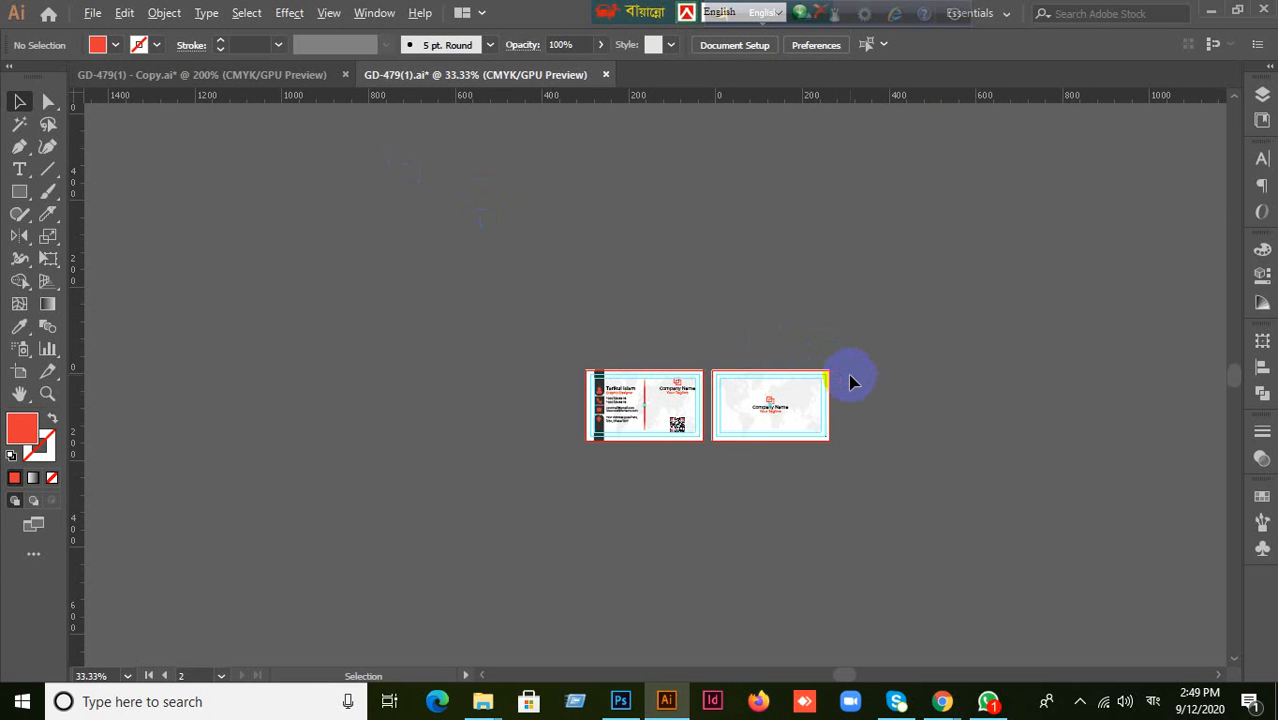
scroll(849, 381, up, 2)
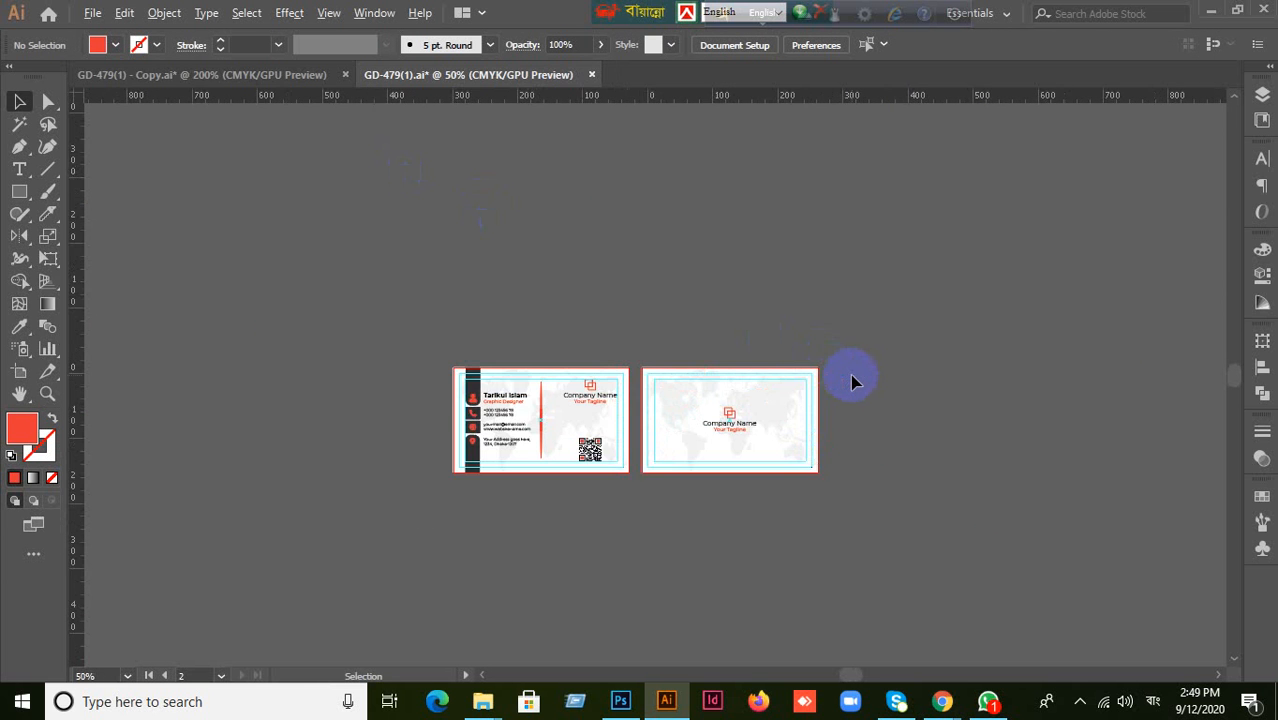
click(279, 84)
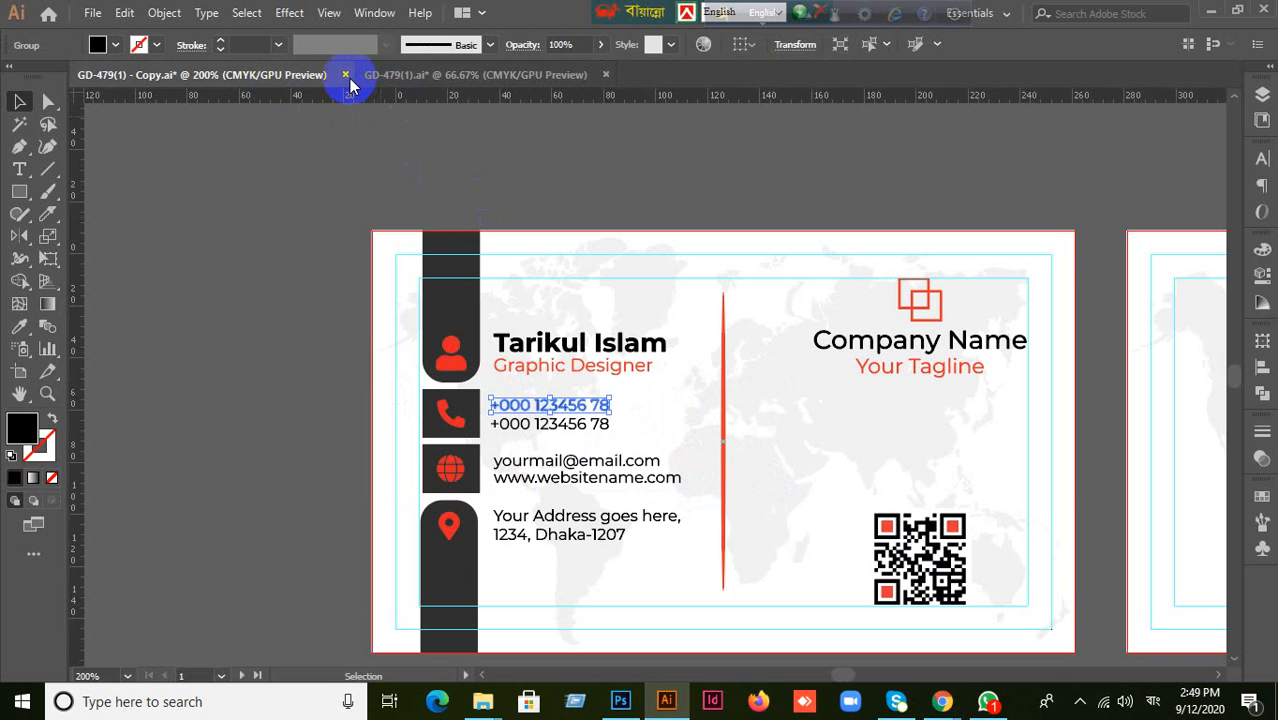
click(338, 184)
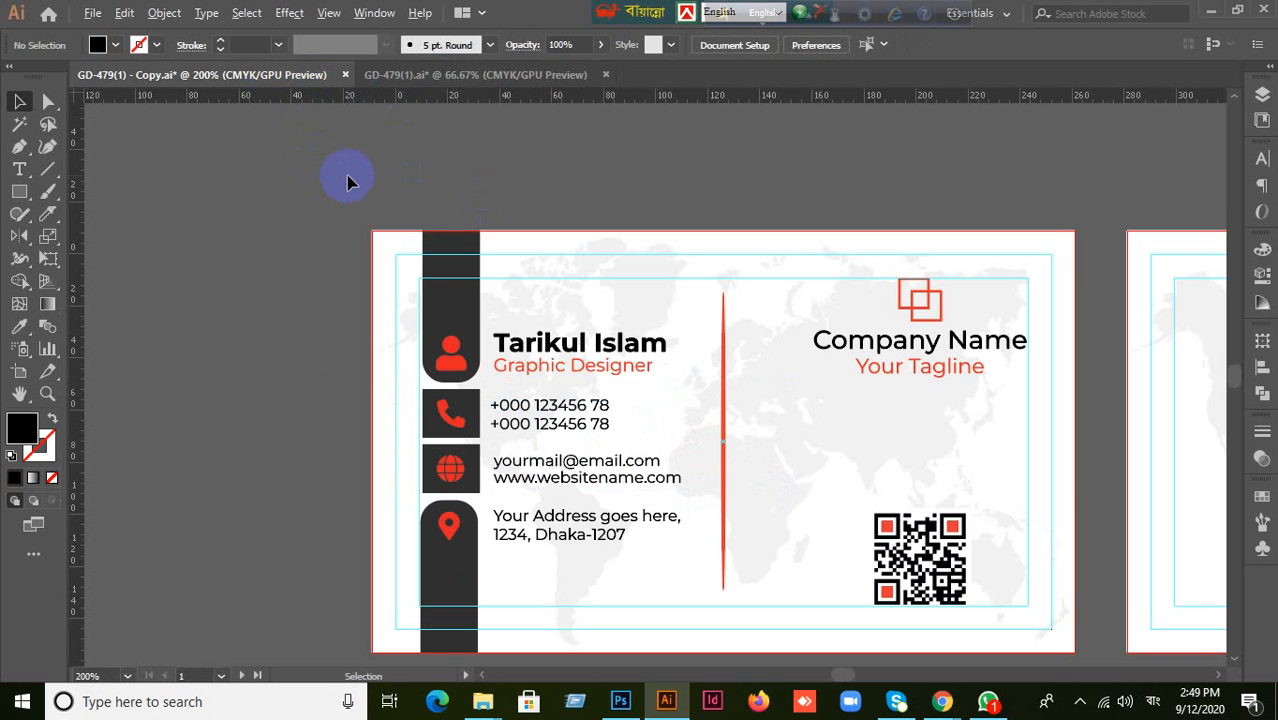
scroll(347, 175, down, 2)
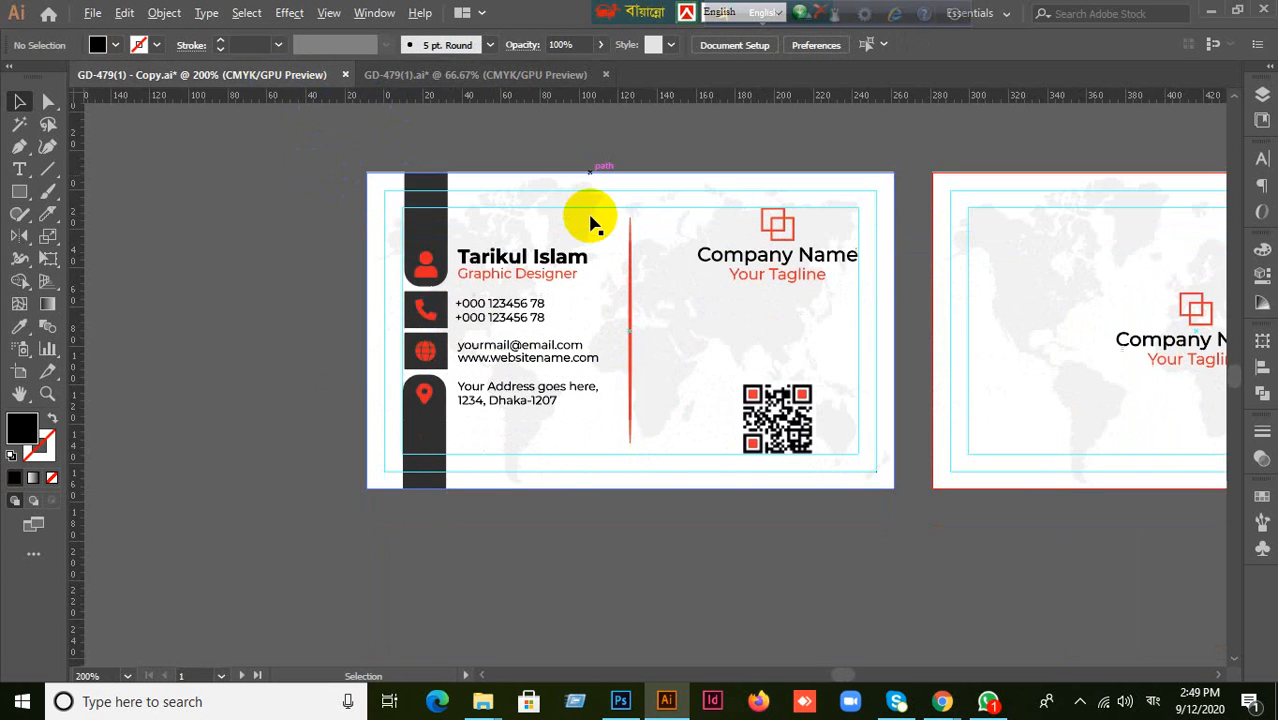
key(ctrl+minus)
key(ctrl+minus)
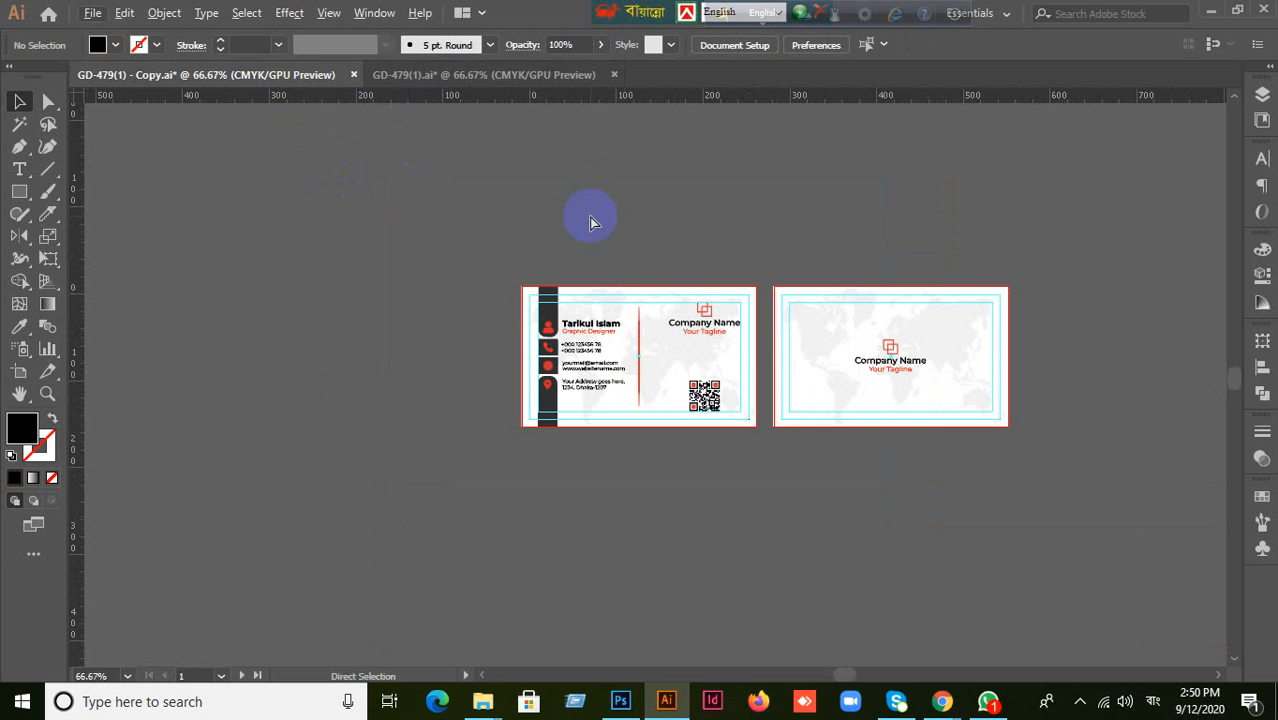
key(ctrl+plus)
drag(590, 215, 383, 226)
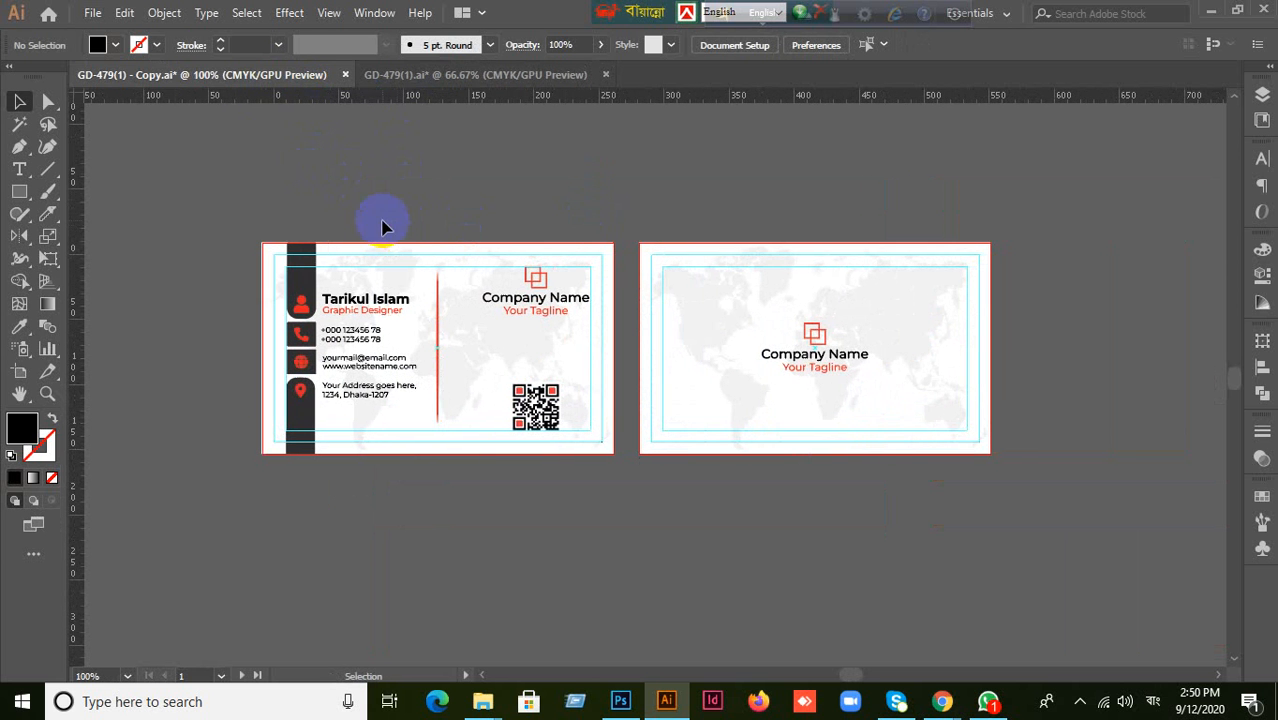
Close both GD-479(1) business card documents without saving.
click(346, 76)
click(738, 376)
click(319, 76)
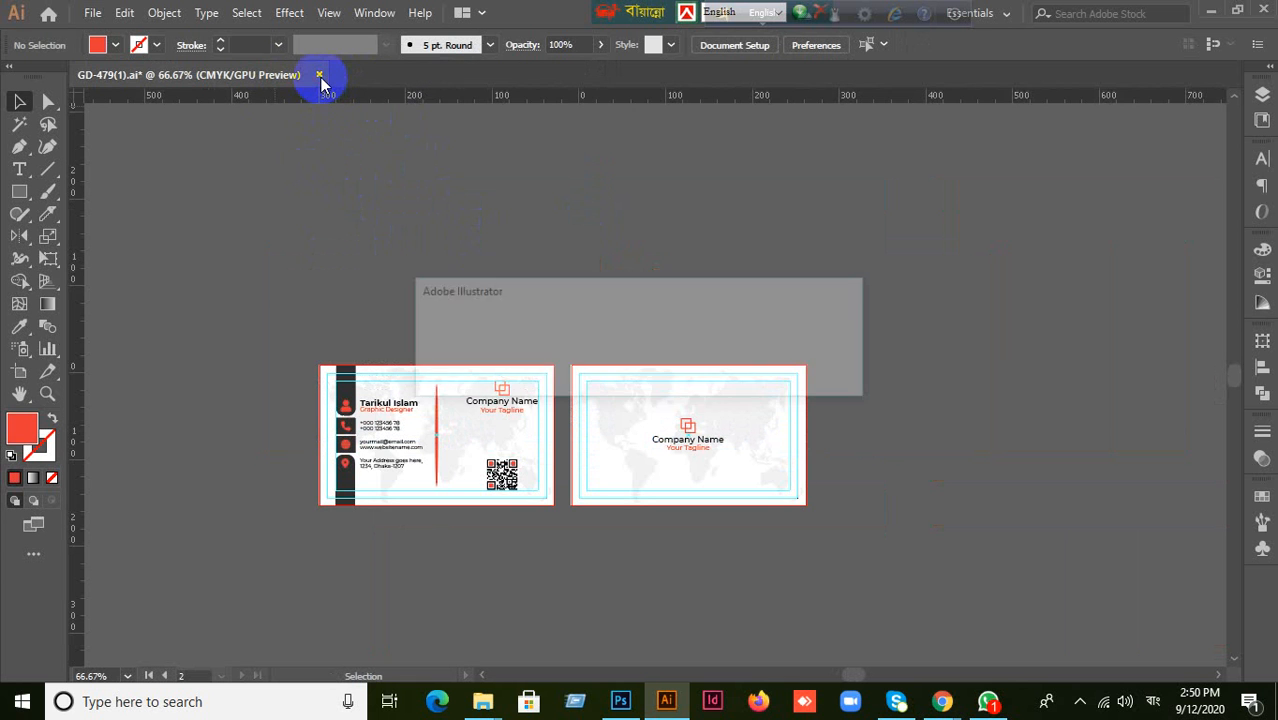
click(740, 376)
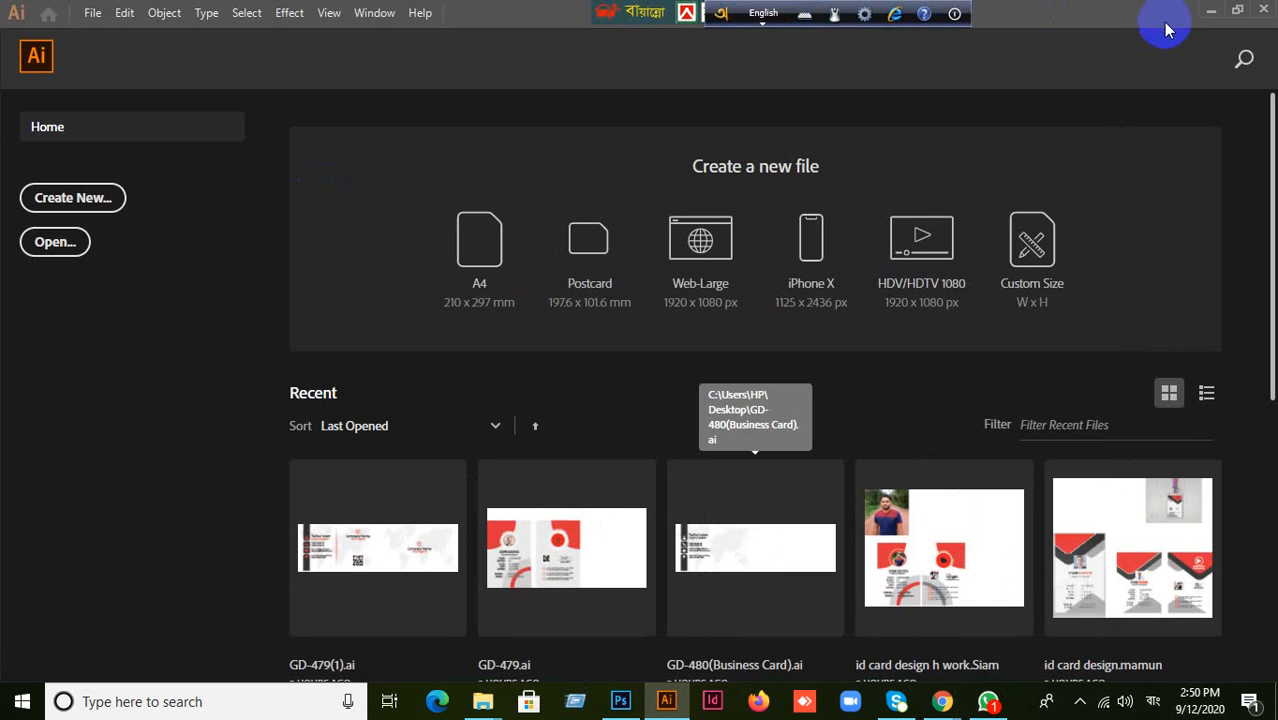
Move the GD-480(Business Card) file beneath Business Card(731) on the desktop and open GD-479.ai in Illustrator.
click(1211, 12)
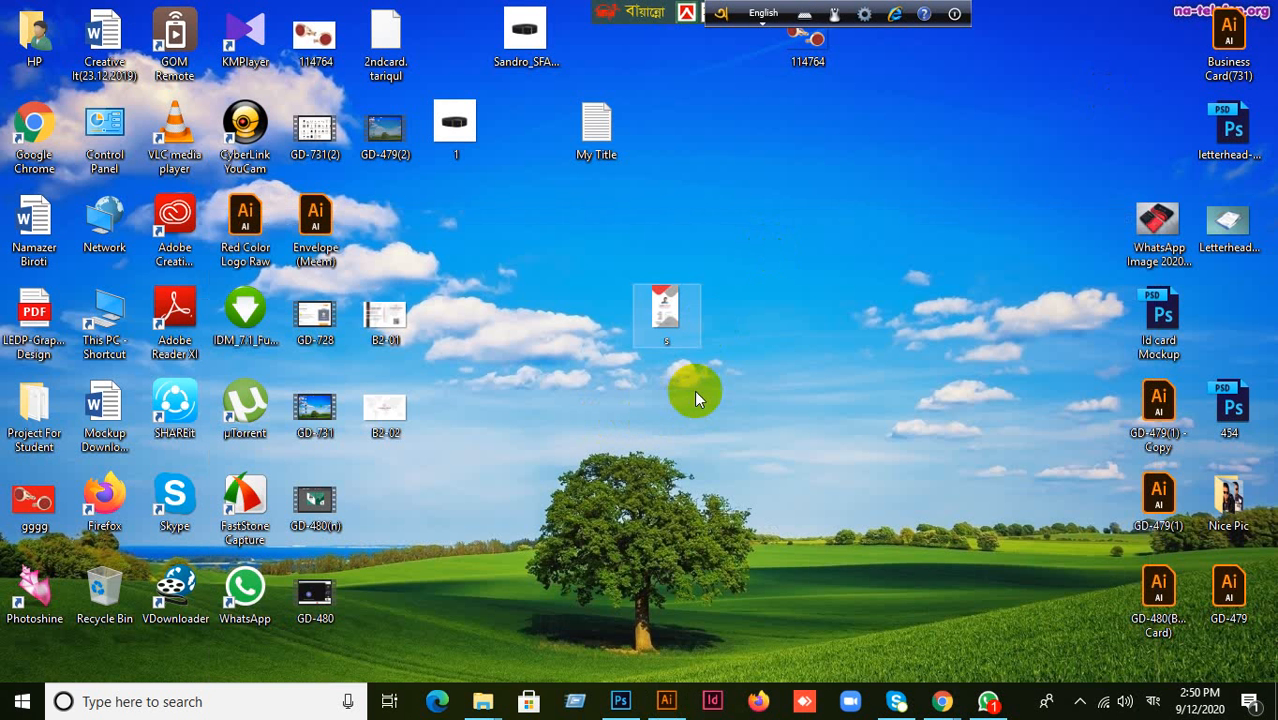
drag(1158, 596, 1140, 112)
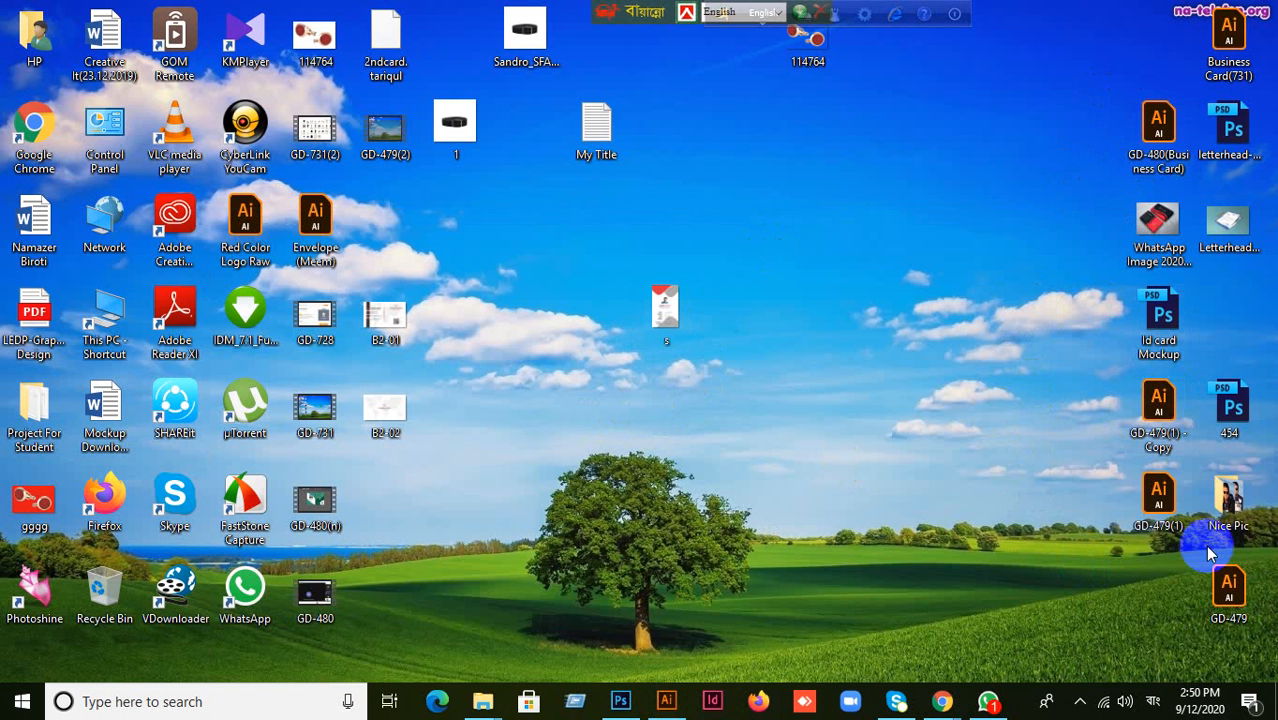
drag(1228, 590, 539, 5)
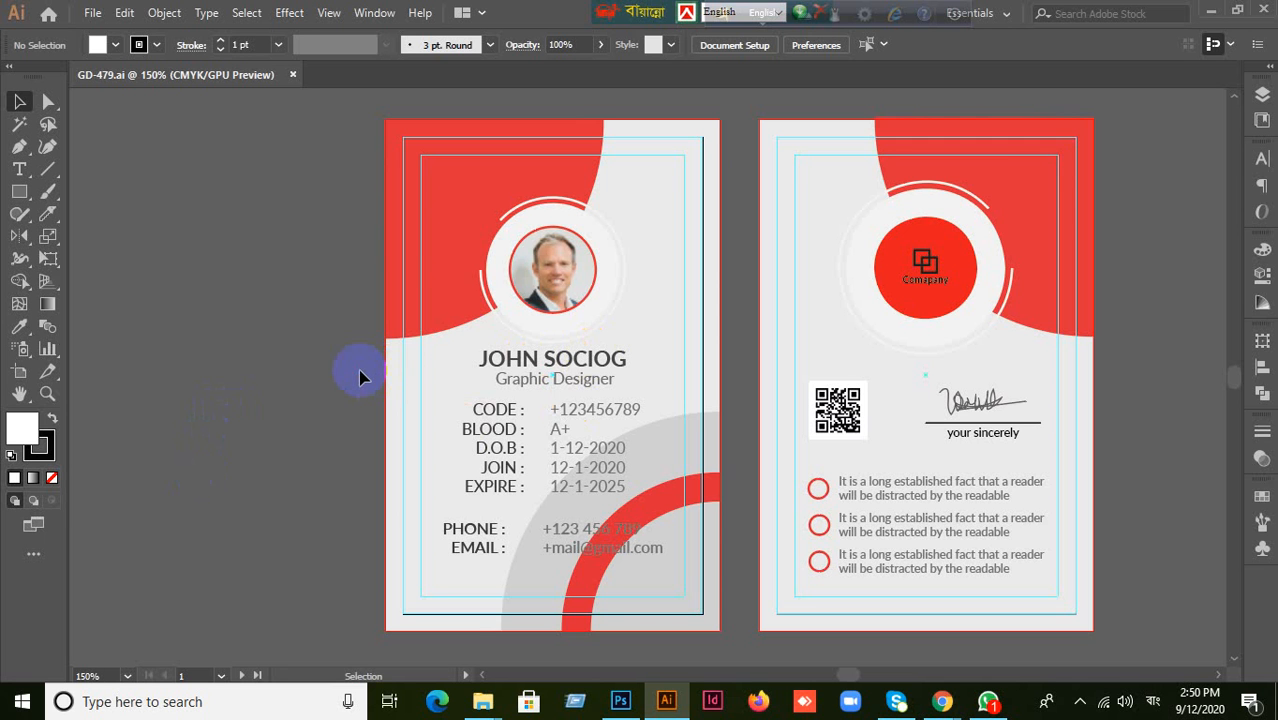
Check the Google Meet call in Chrome, return to Illustrator and inspect the front card's red corner shape.
key(ctrl)
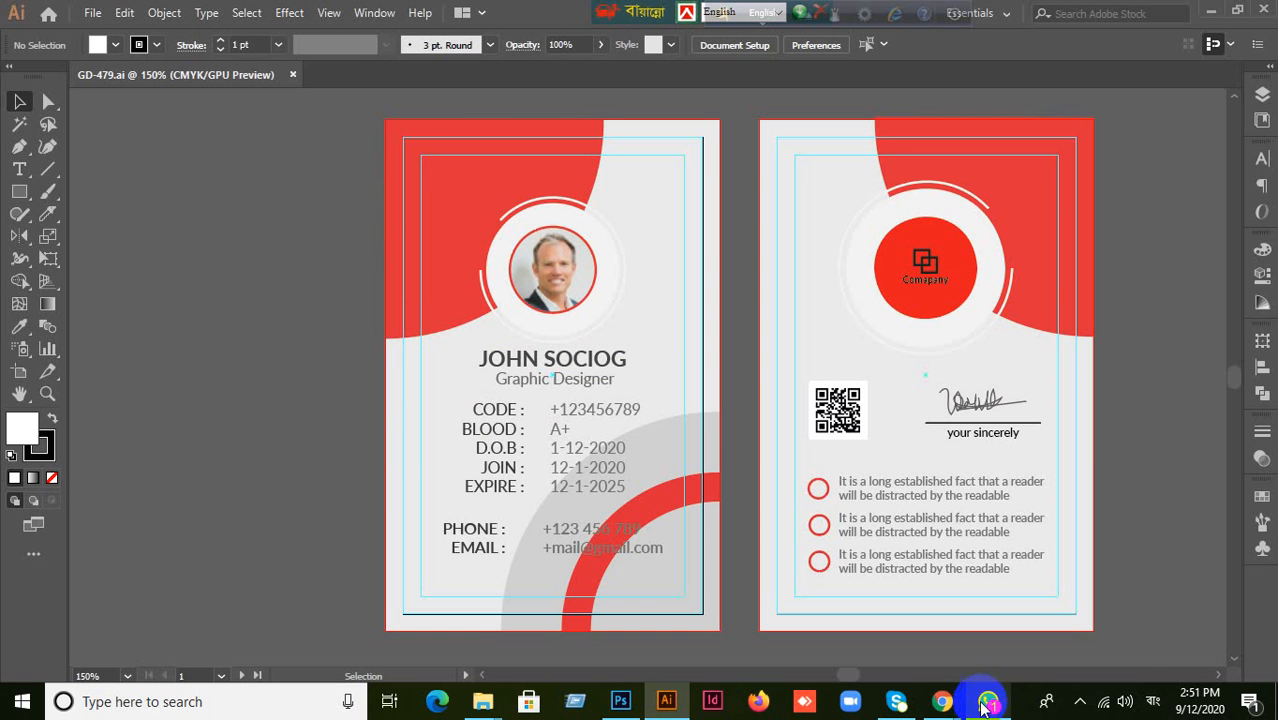
mouse_move(942, 700)
click(768, 619)
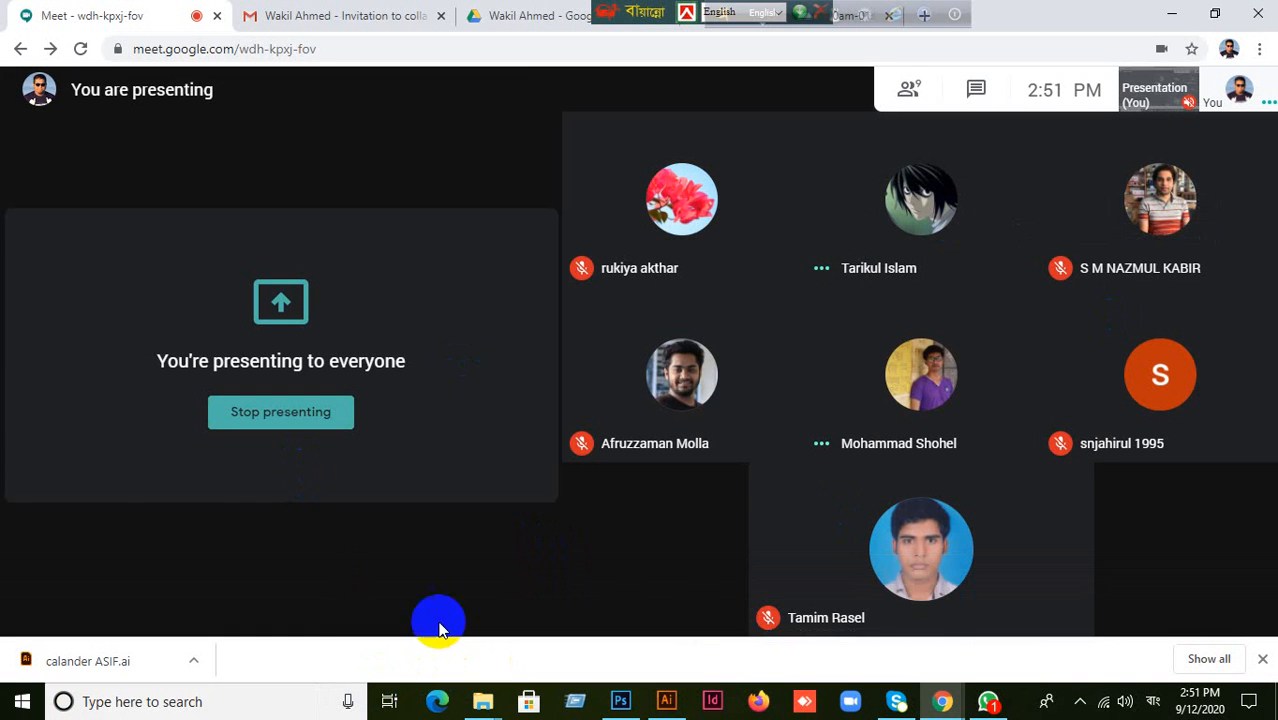
click(668, 701)
click(465, 288)
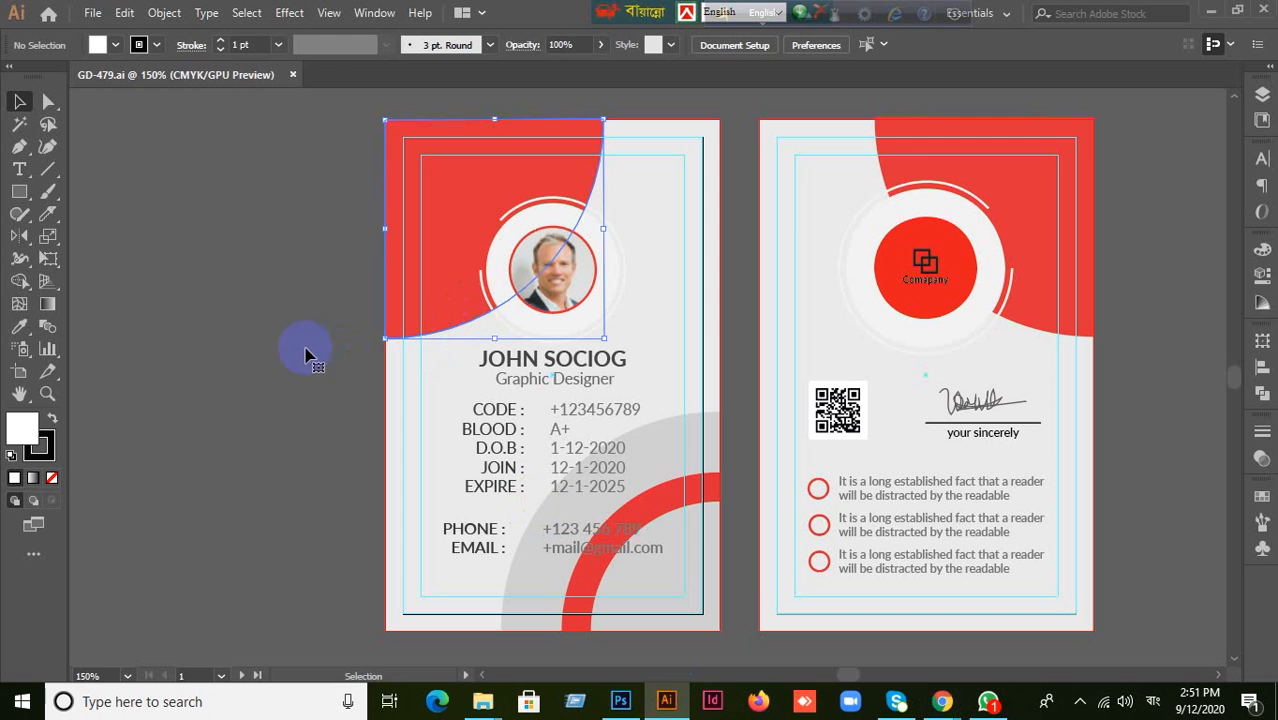
click(271, 371)
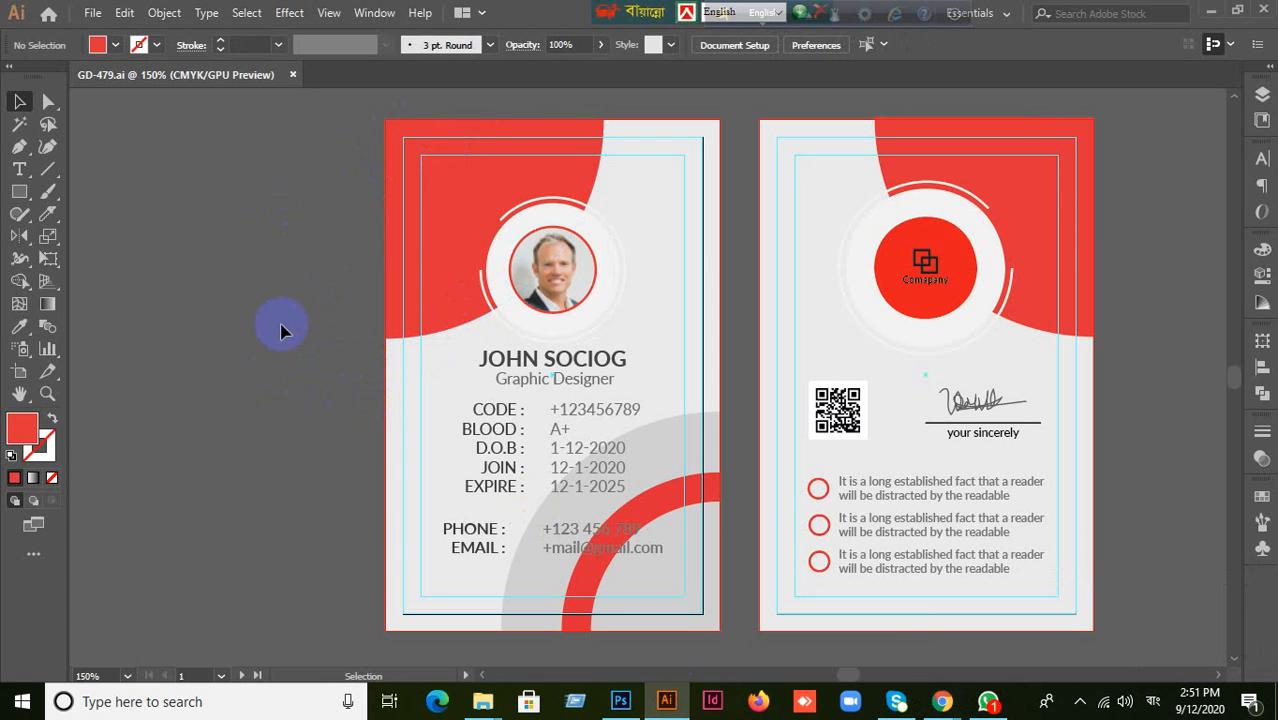
Group all artwork on the front card, hide its selection edges and deselect it.
drag(351, 106, 727, 641)
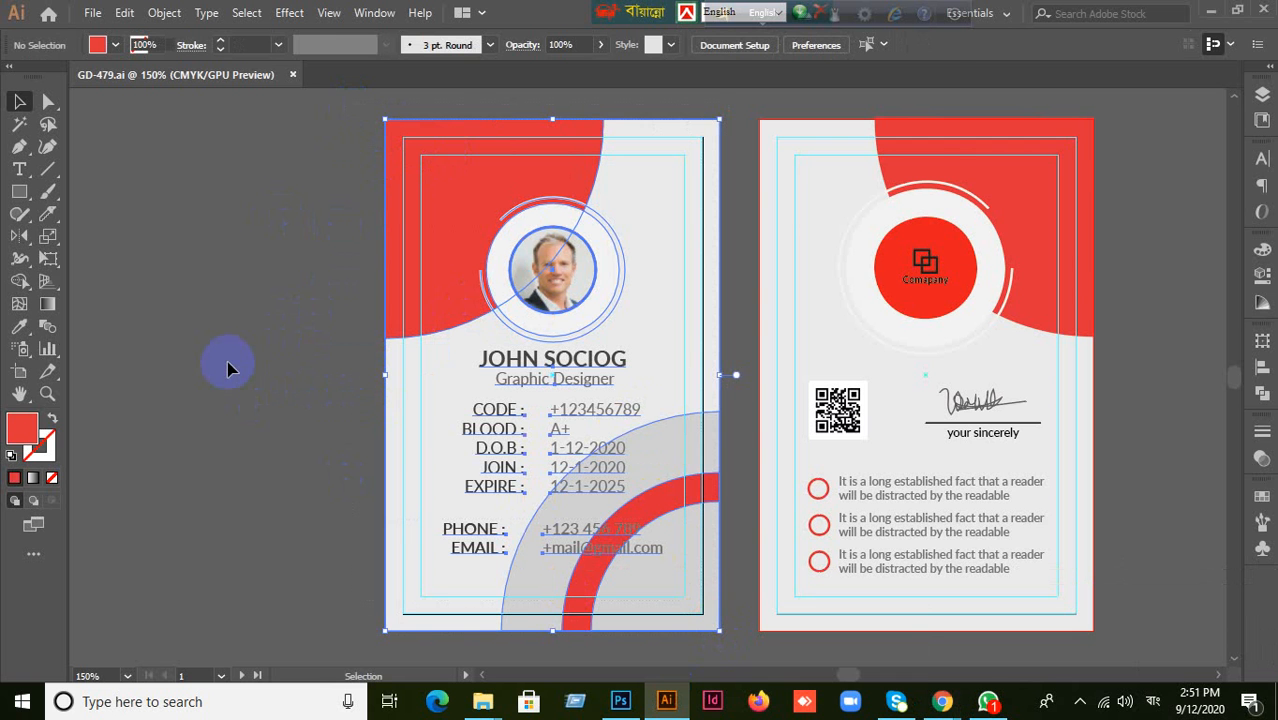
key(ctrl+g)
key(ctrl+h)
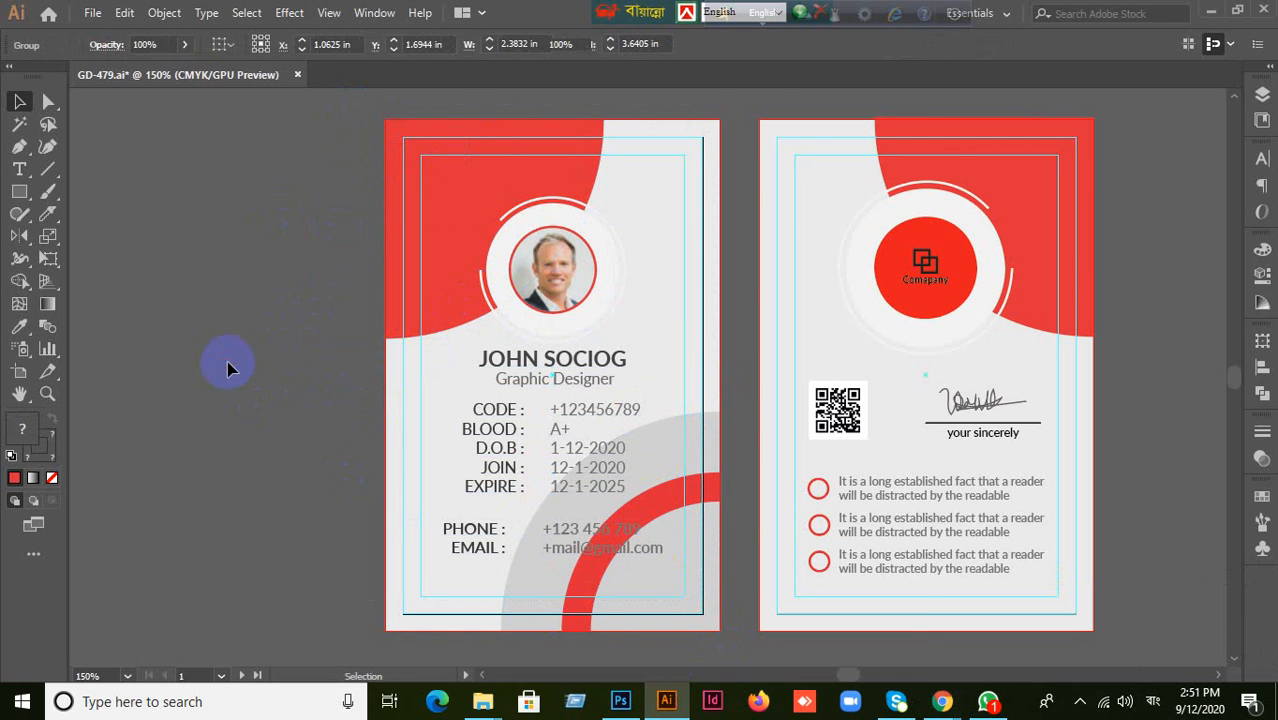
click(228, 368)
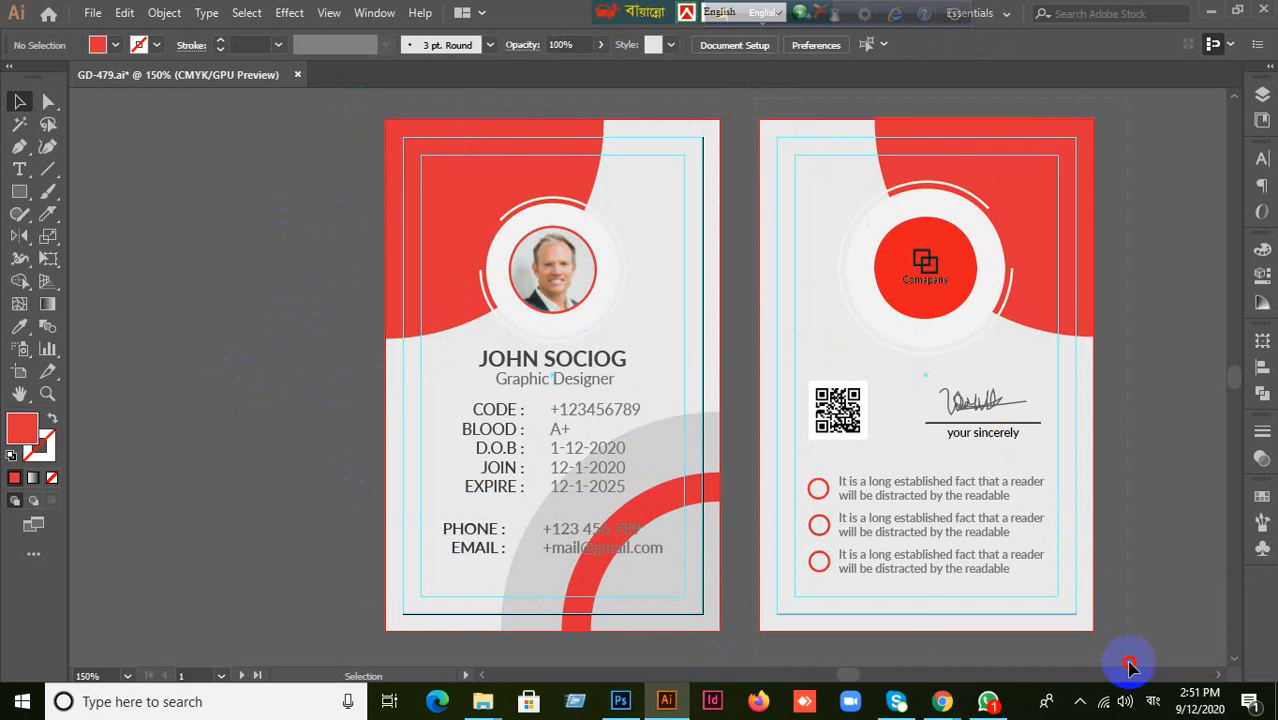
Group all artwork on the back card and check that the front card selects as one group.
drag(1130, 665, 1104, 579)
key(ctrl+g)
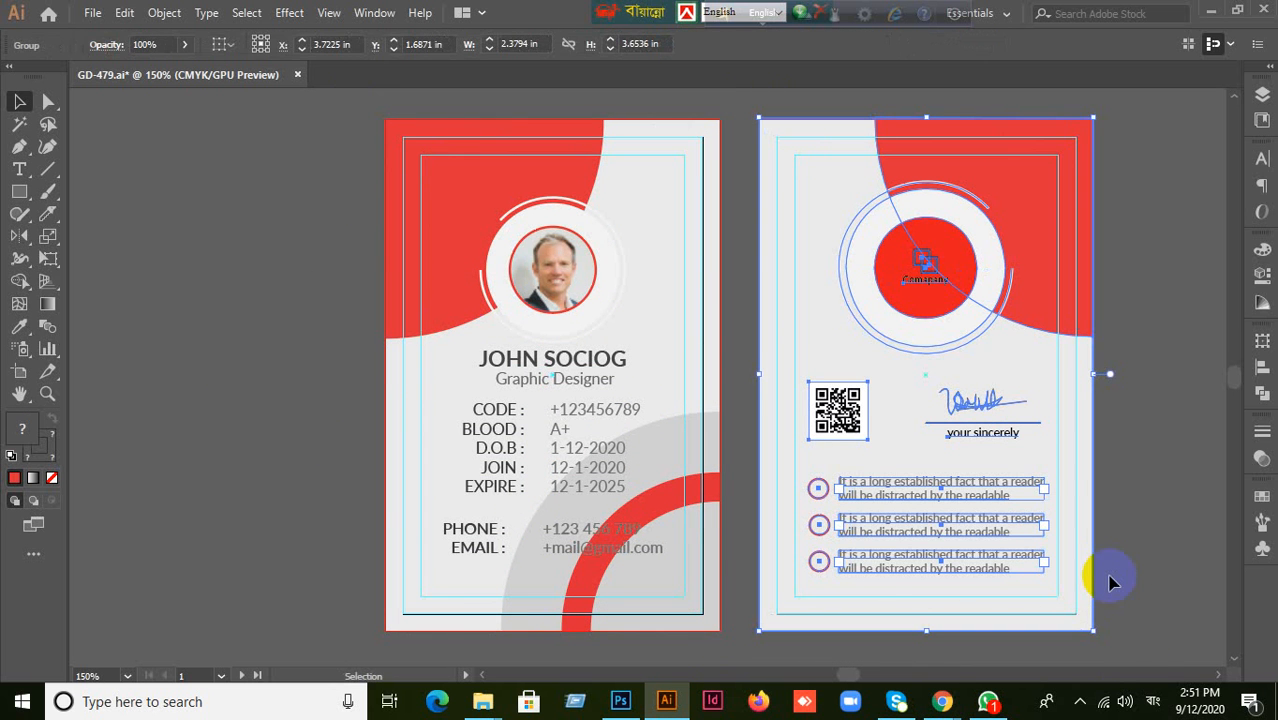
click(255, 328)
click(485, 325)
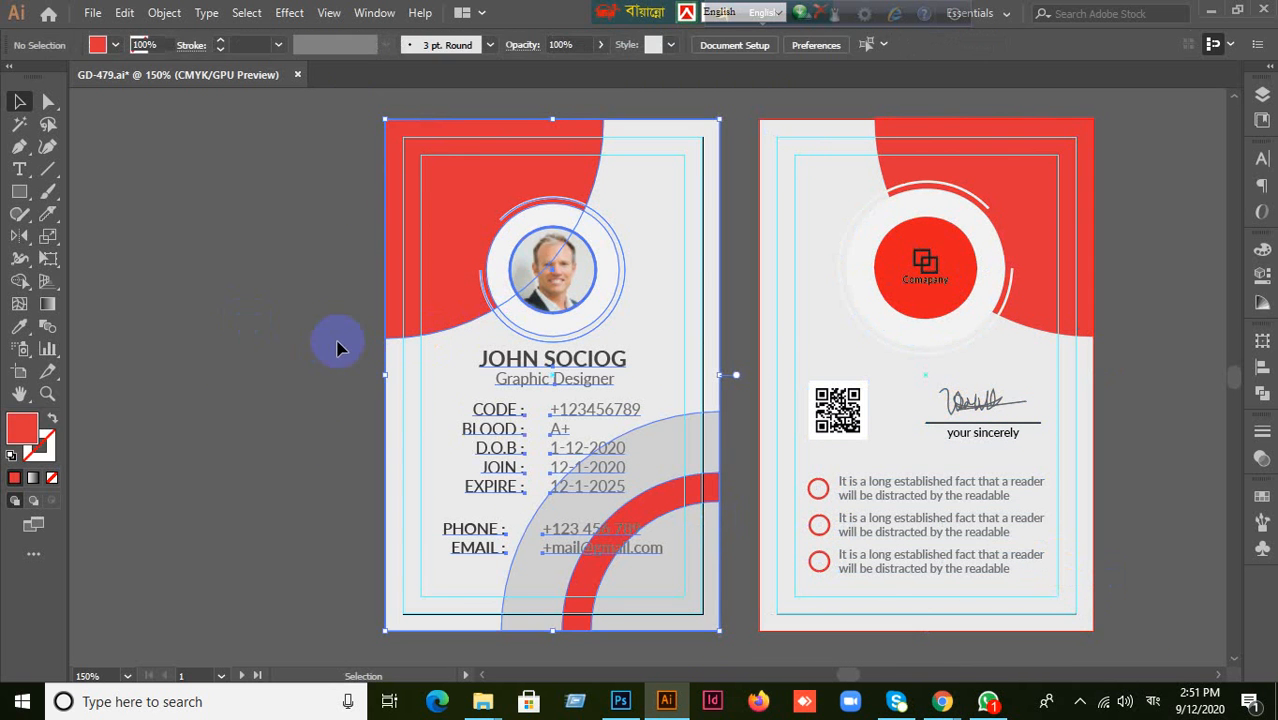
click(291, 342)
click(20, 192)
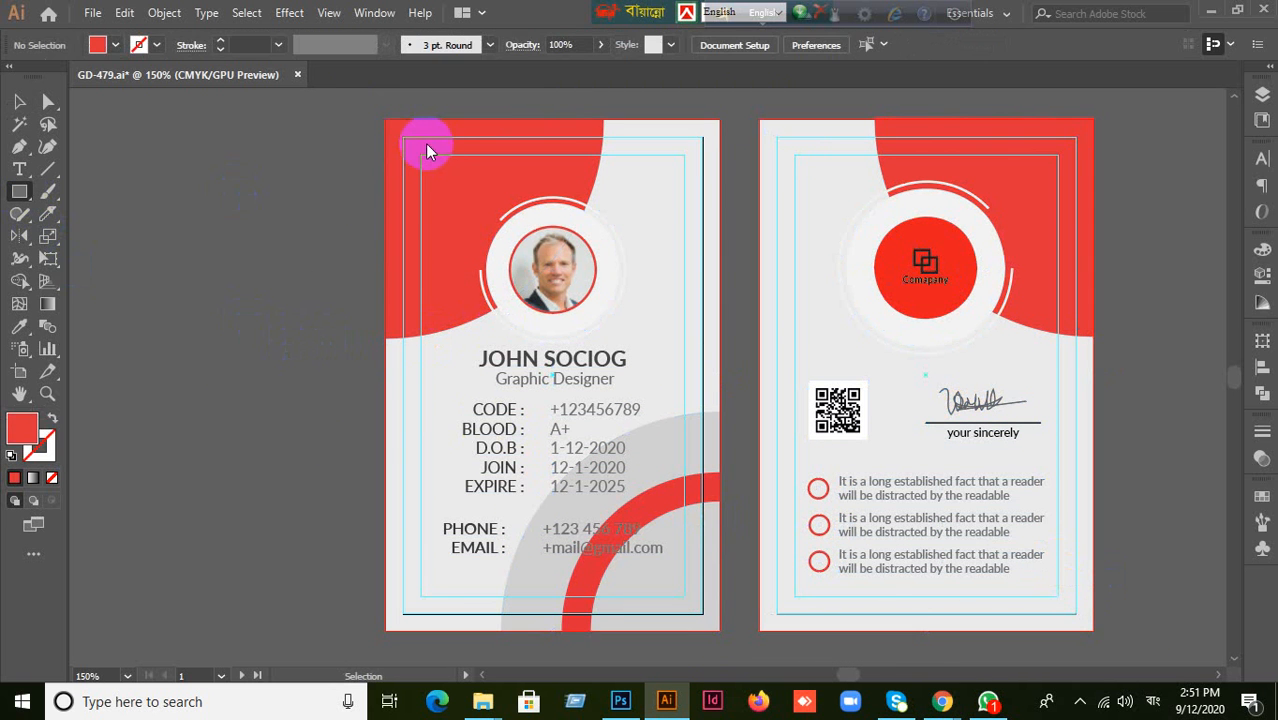
mouse_move(403, 137)
mouse_down()
mouse_move(566, 452)
mouse_move(706, 613)
mouse_up()
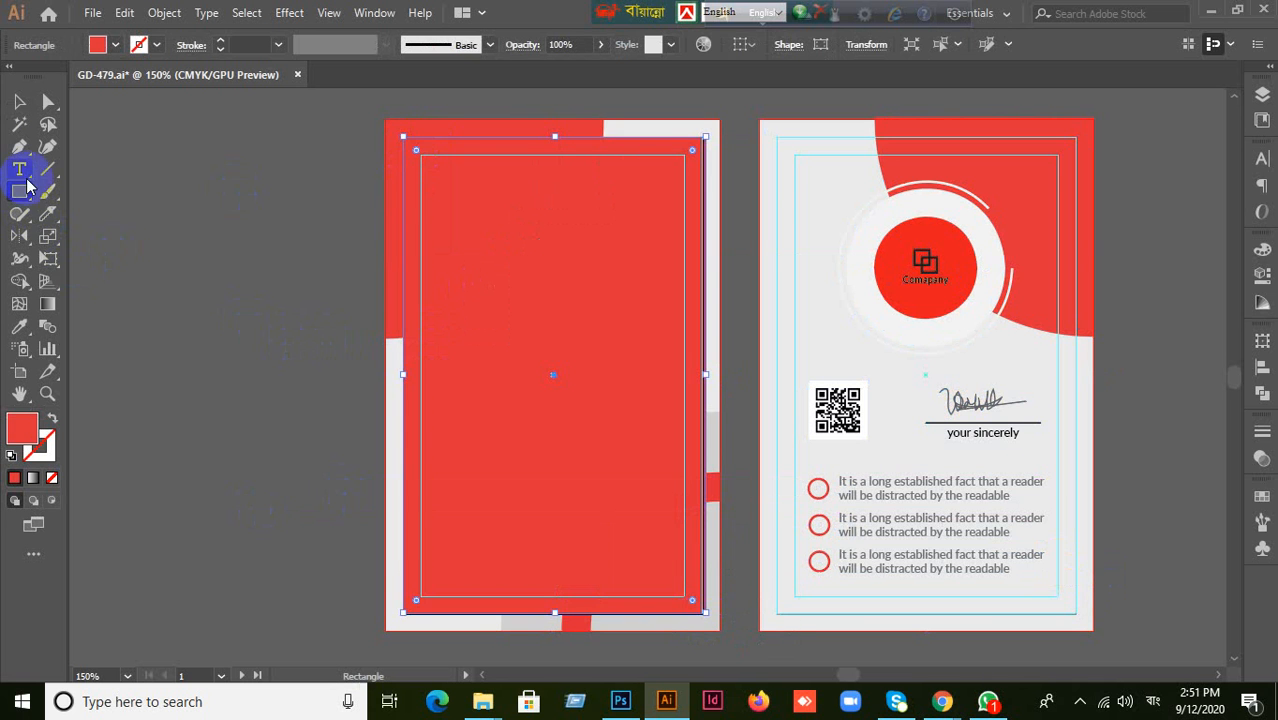
click(19, 101)
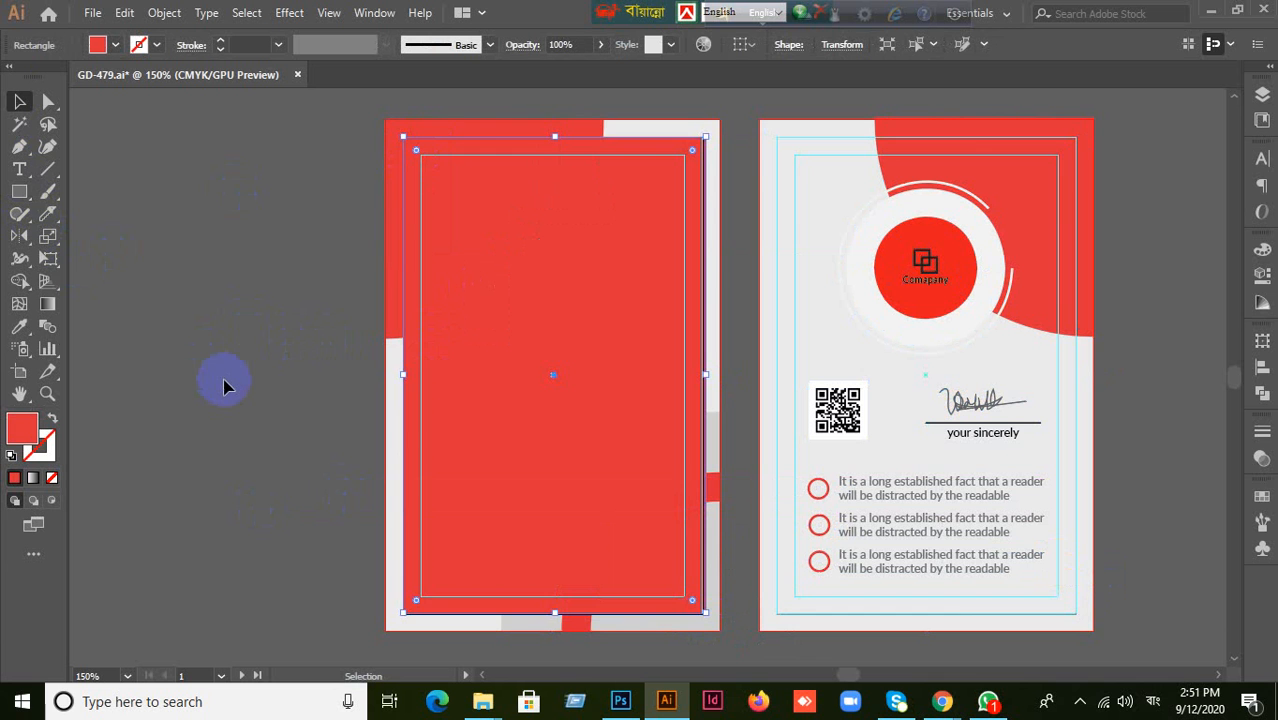
key(Delete)
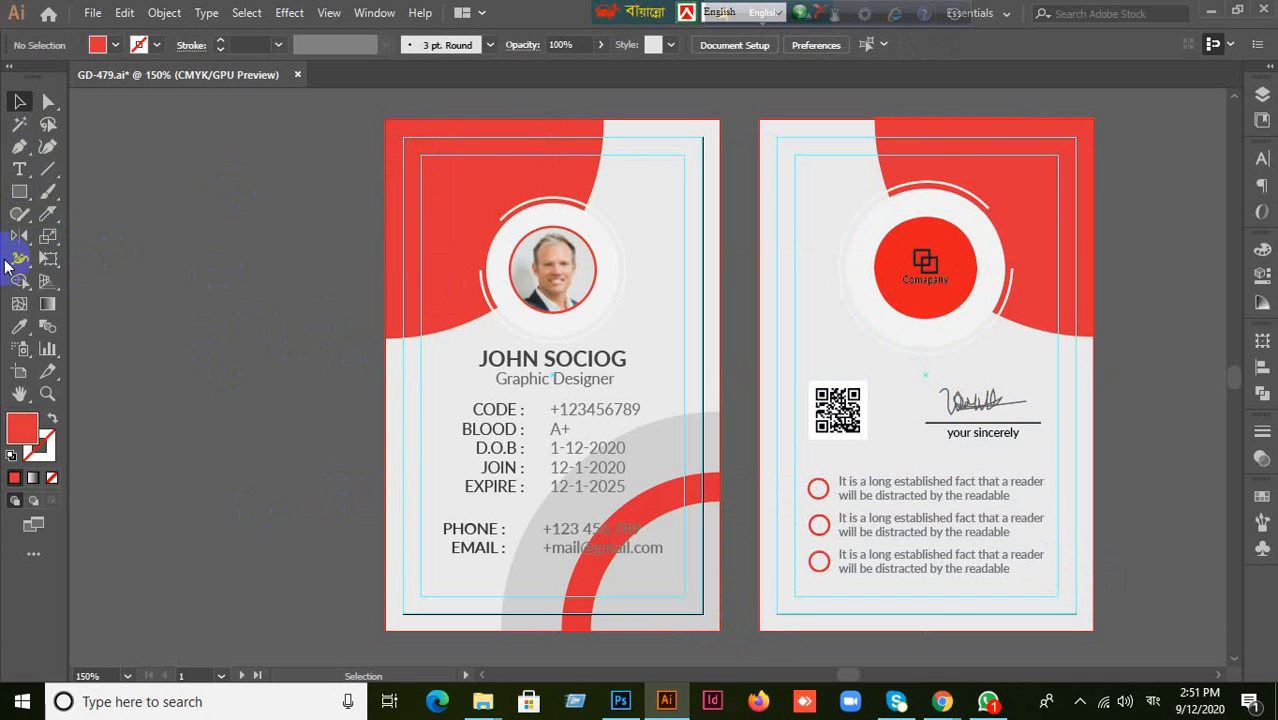
Draw a rectangle along the front card's outer guide and swap its fill and stroke, leaving a red outline without fill.
click(22, 193)
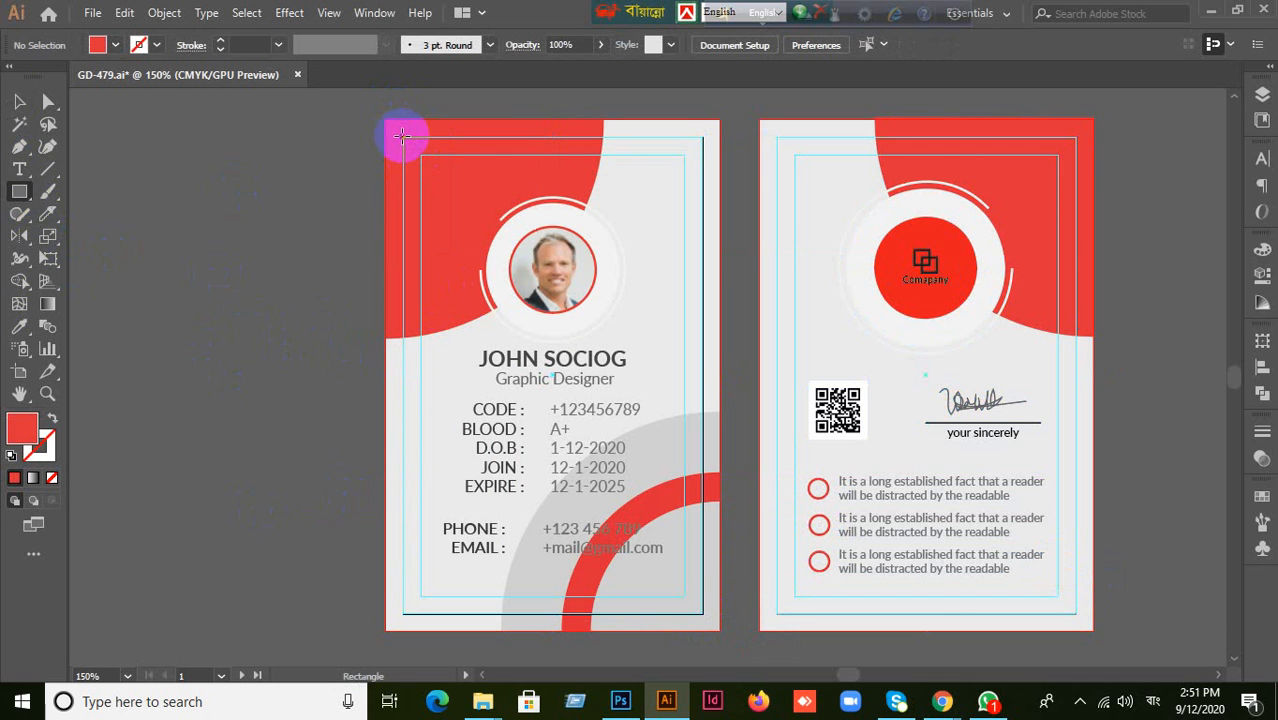
mouse_move(401, 135)
mouse_down()
mouse_move(618, 352)
mouse_move(705, 612)
mouse_up()
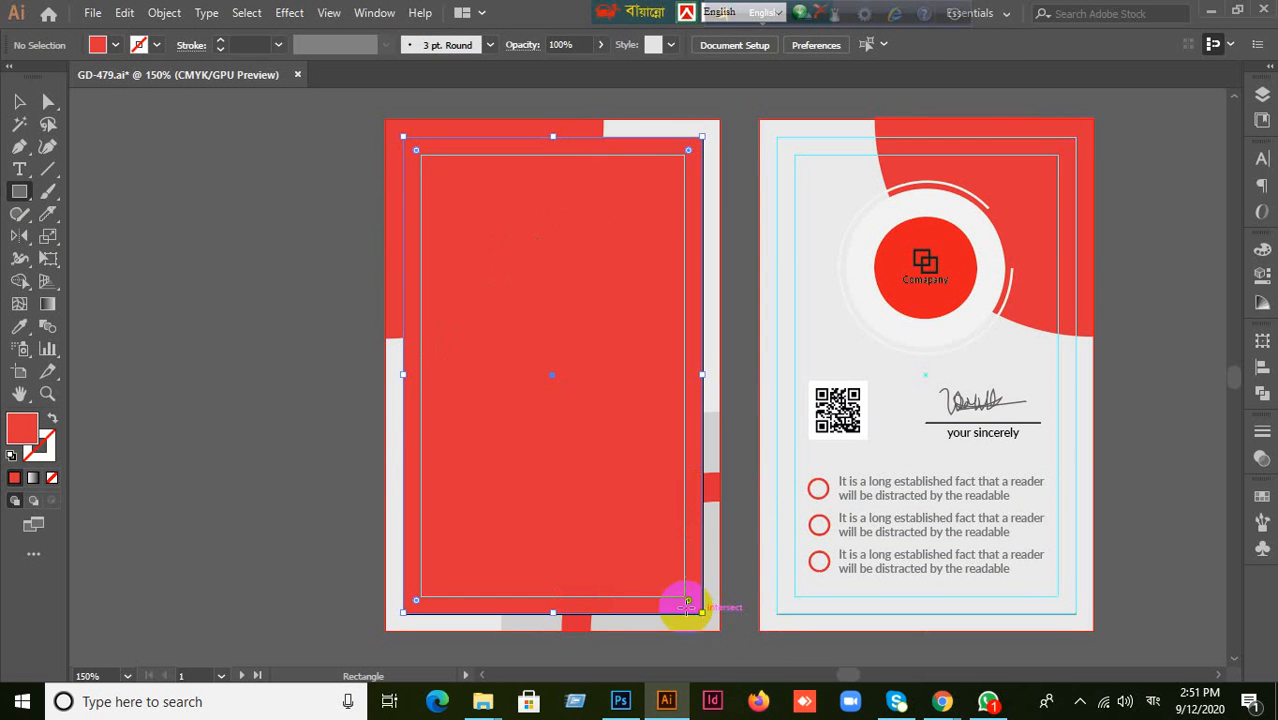
click(54, 421)
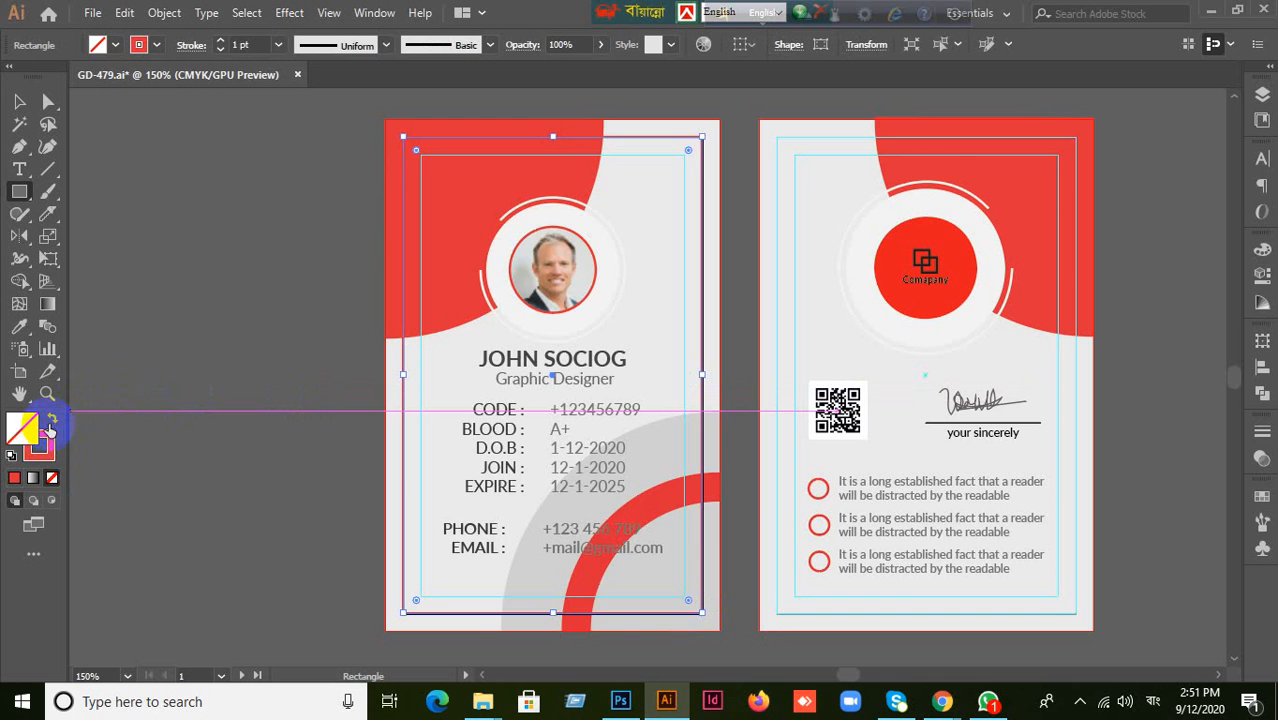
Give the front card's guide rectangle a solid red fill and use it as a clipping mask for the card artwork.
click(50, 419)
click(17, 101)
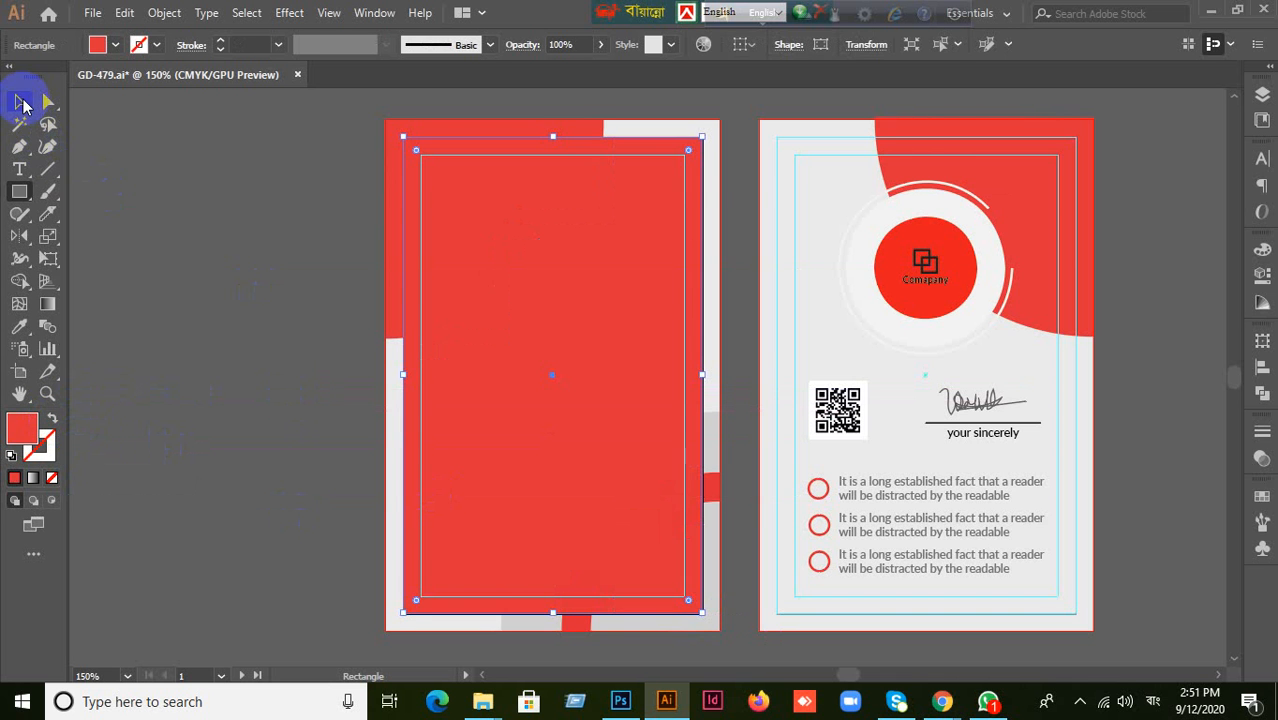
click(224, 259)
click(549, 443)
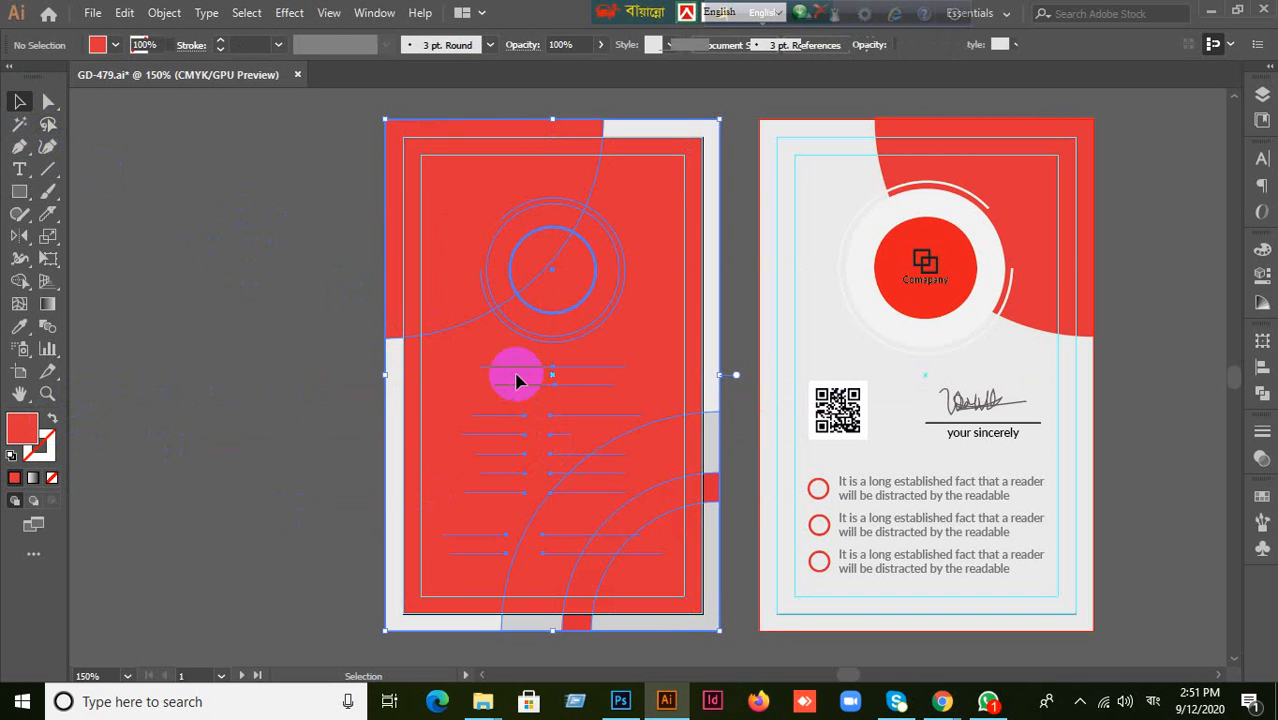
right_click(516, 373)
click(580, 538)
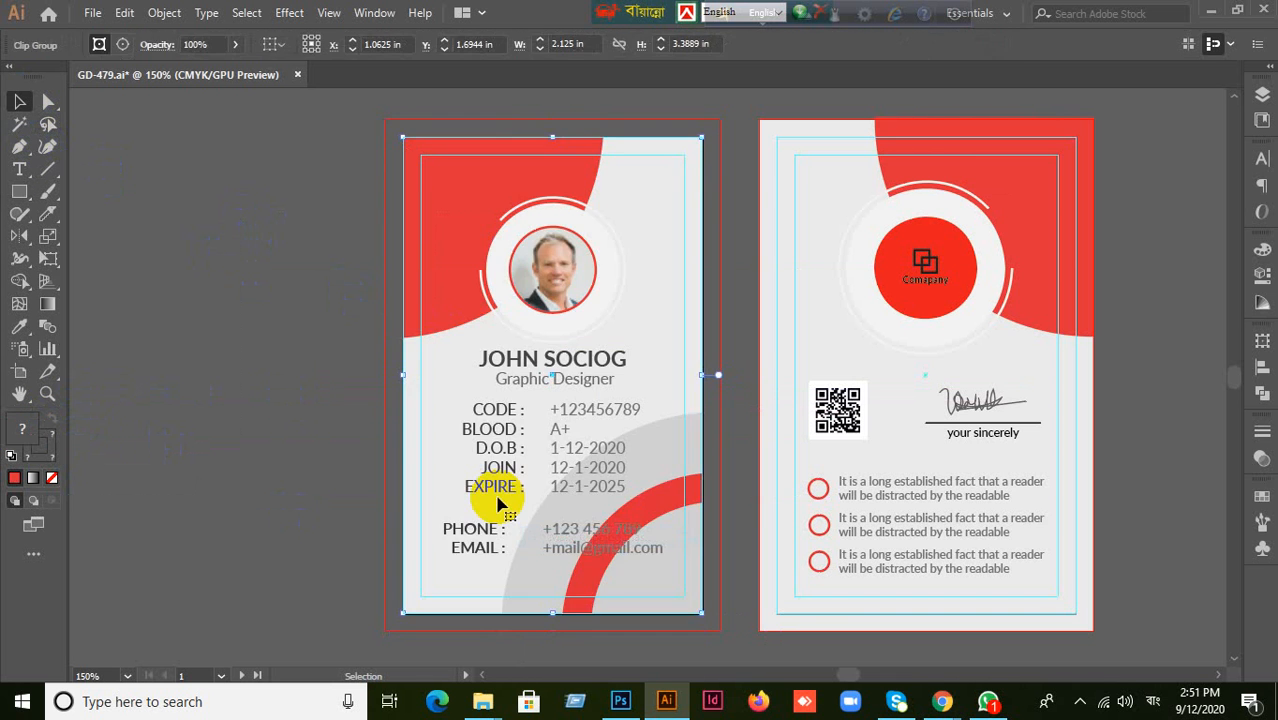
click(308, 505)
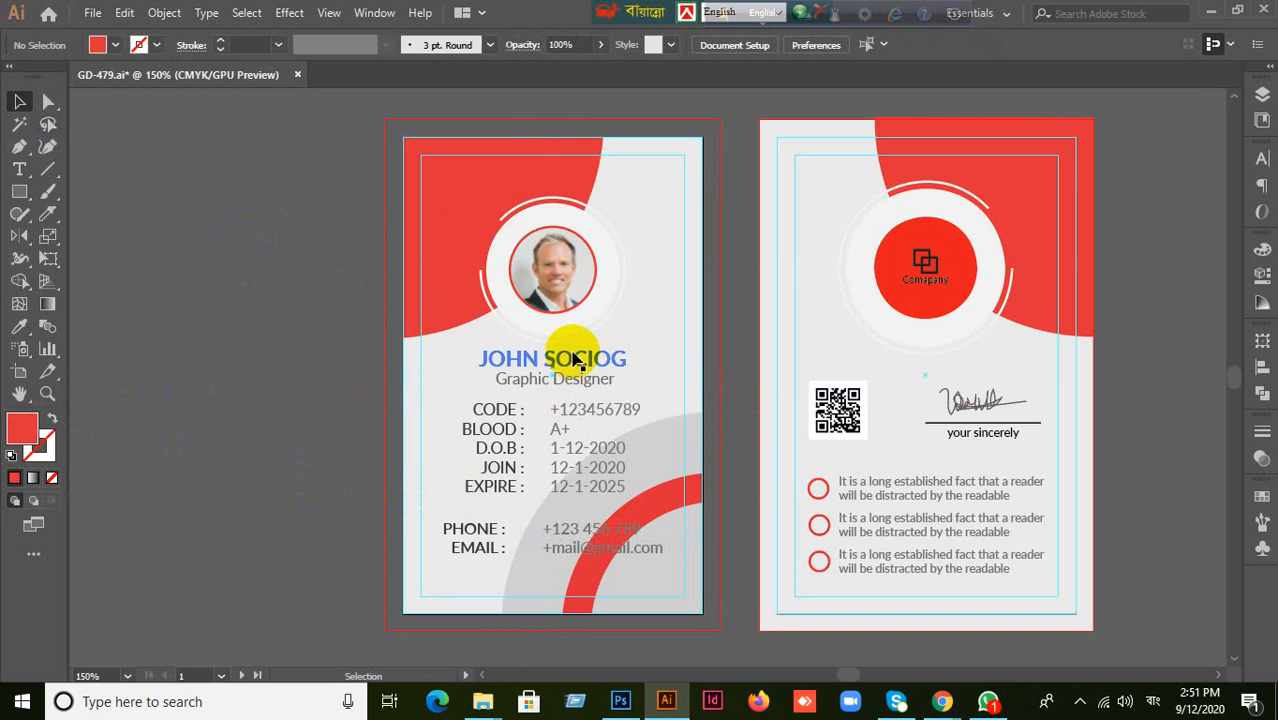
Select the clipped front card, look at the empty Photoshop workspace and return to Illustrator.
click(545, 361)
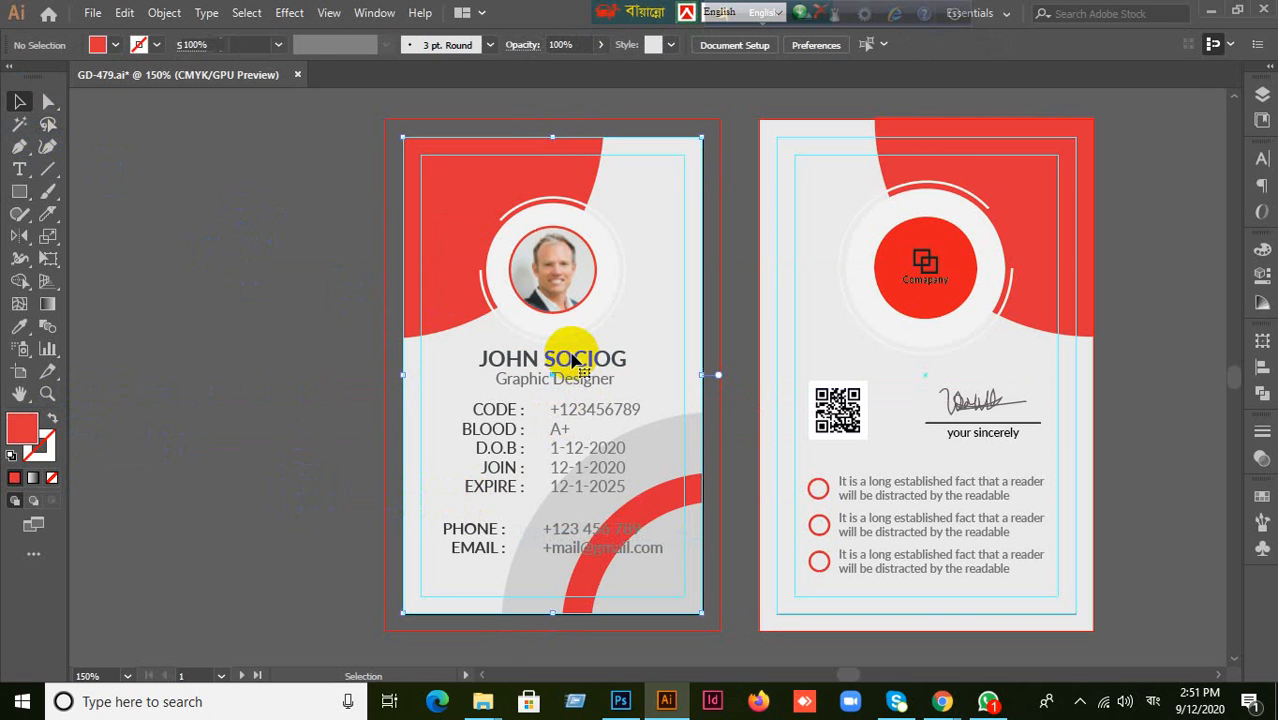
click(621, 704)
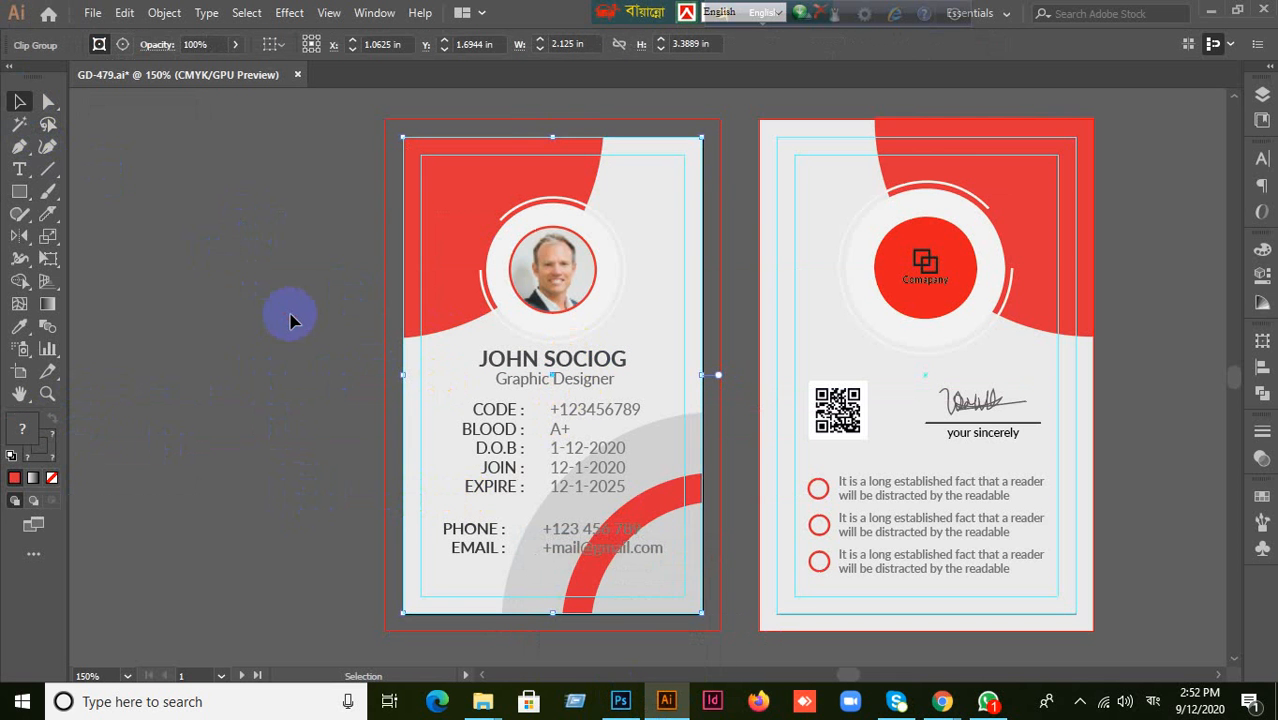
click(619, 703)
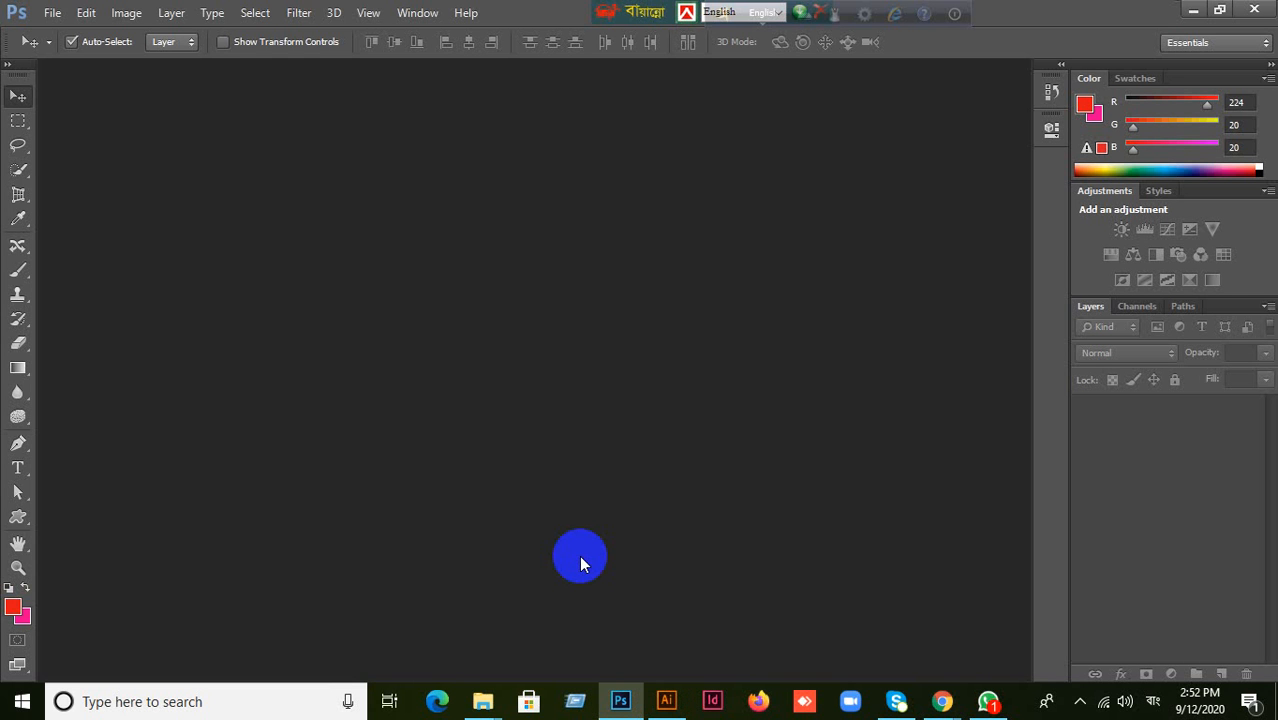
click(666, 701)
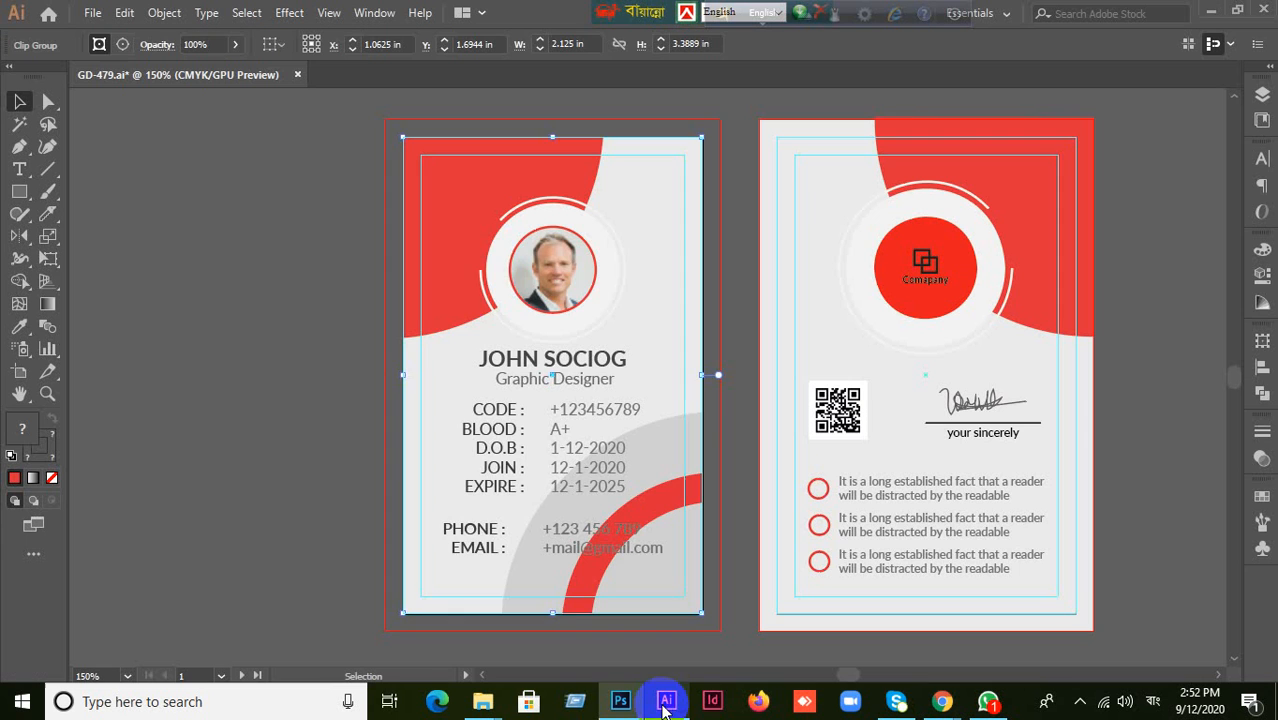
Release the front card's clipping mask and move the red rectangle onto the empty canvas beside the card.
key(ctrl+alt+7)
click(117, 289)
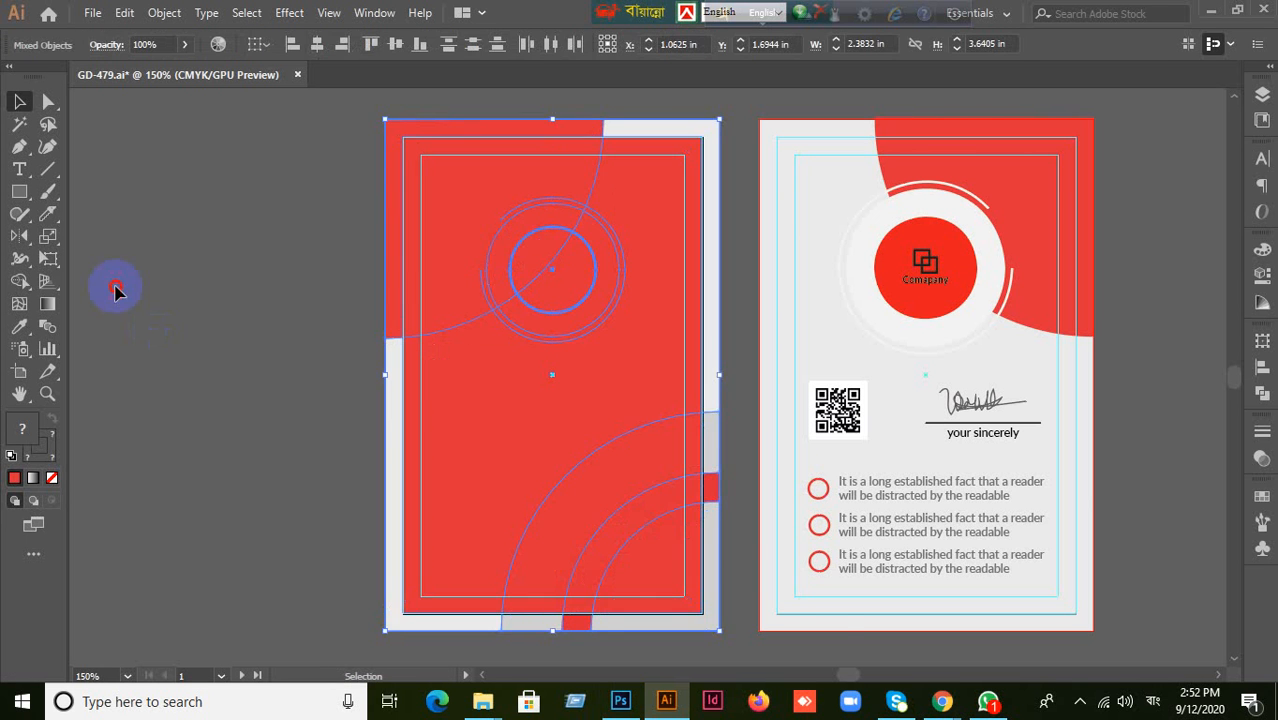
drag(518, 424, 685, 655)
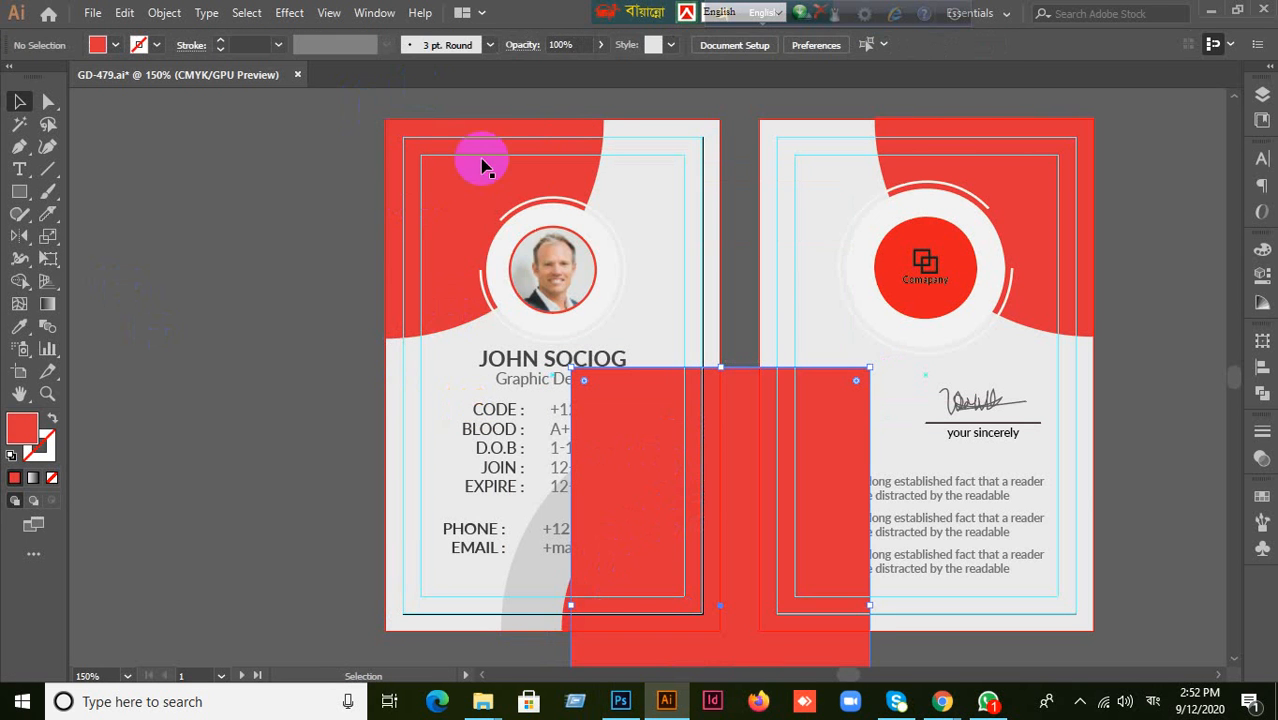
click(673, 551)
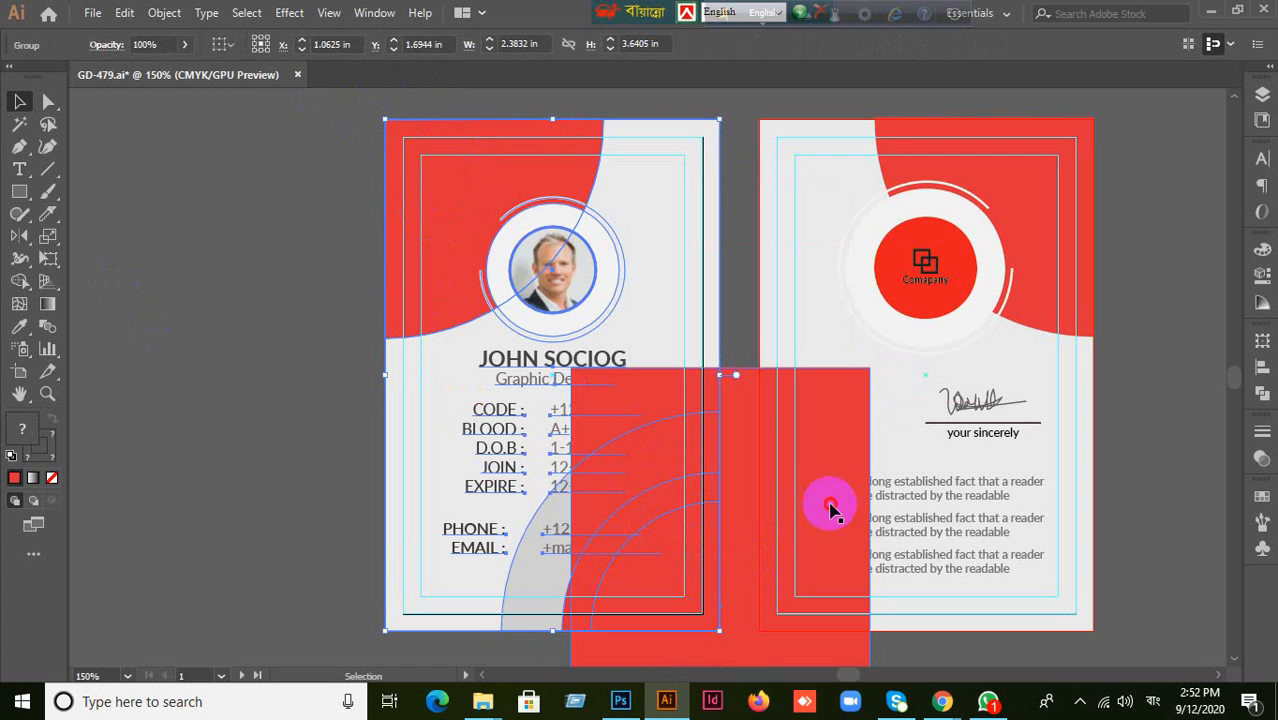
drag(830, 508, 105, 393)
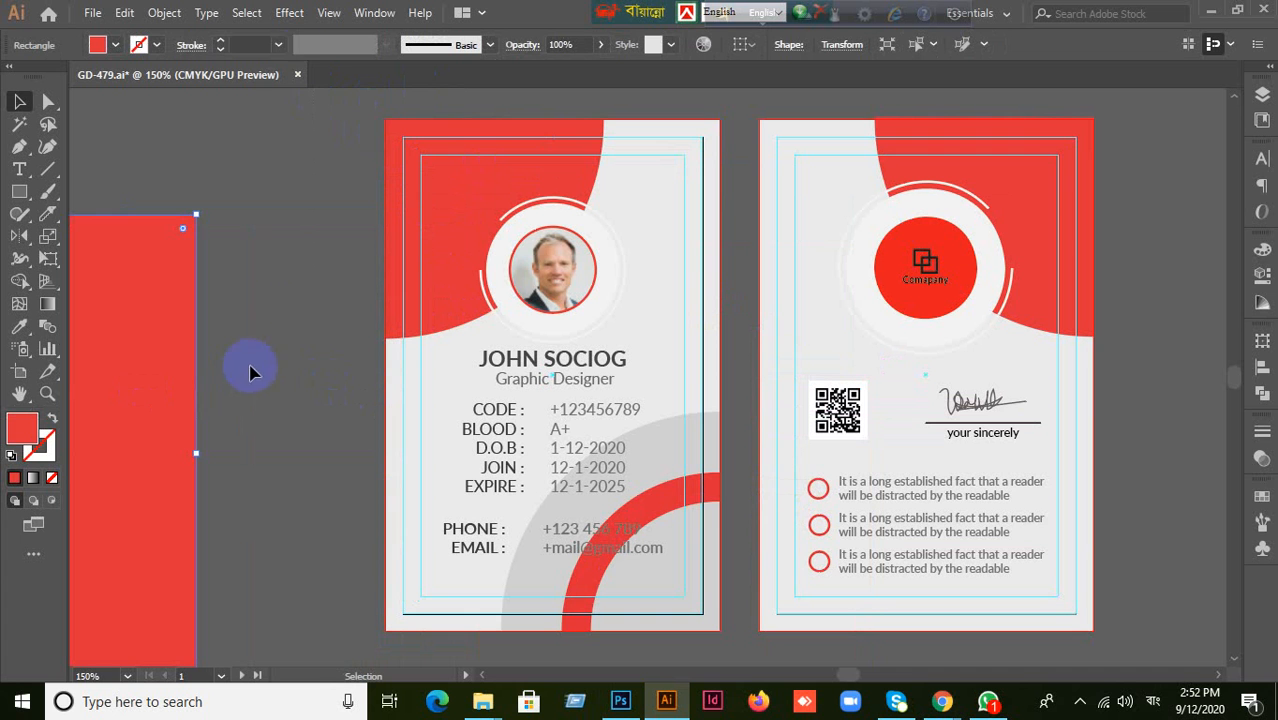
Check that the front artwork selects as one group and move the red rectangle back over the card's outer guide.
drag(330, 120, 726, 655)
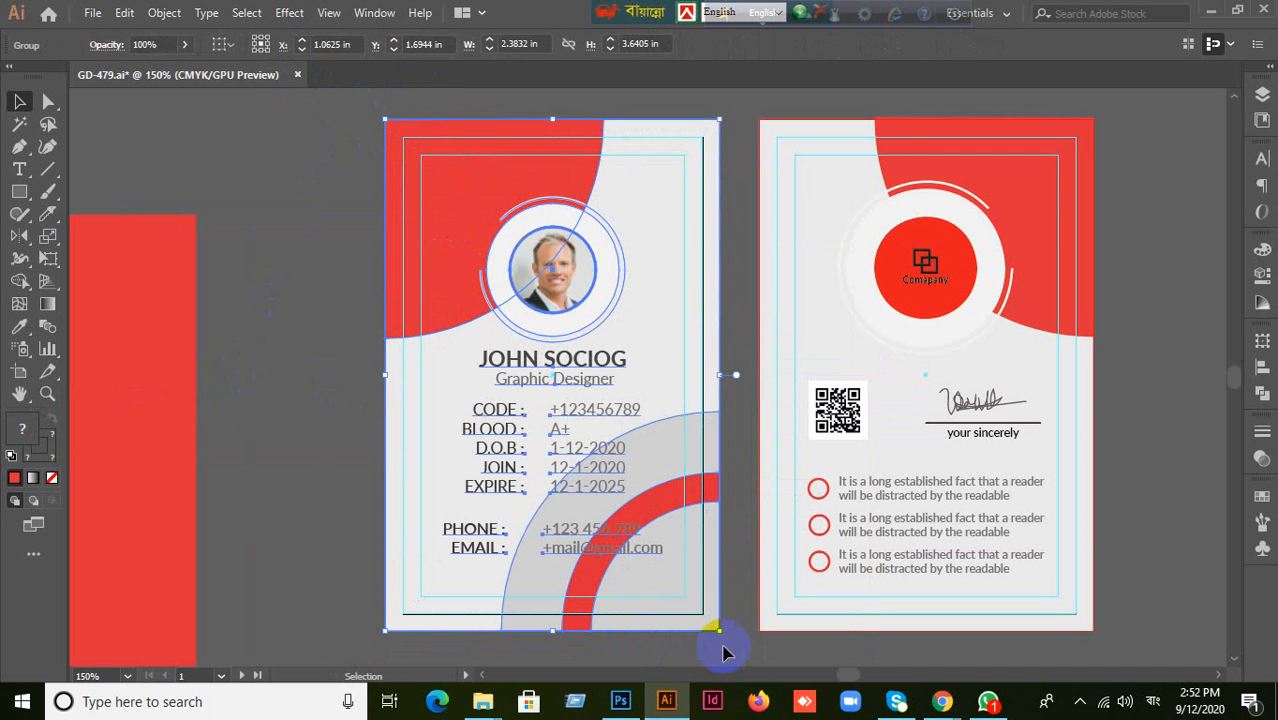
click(294, 398)
drag(145, 376, 484, 363)
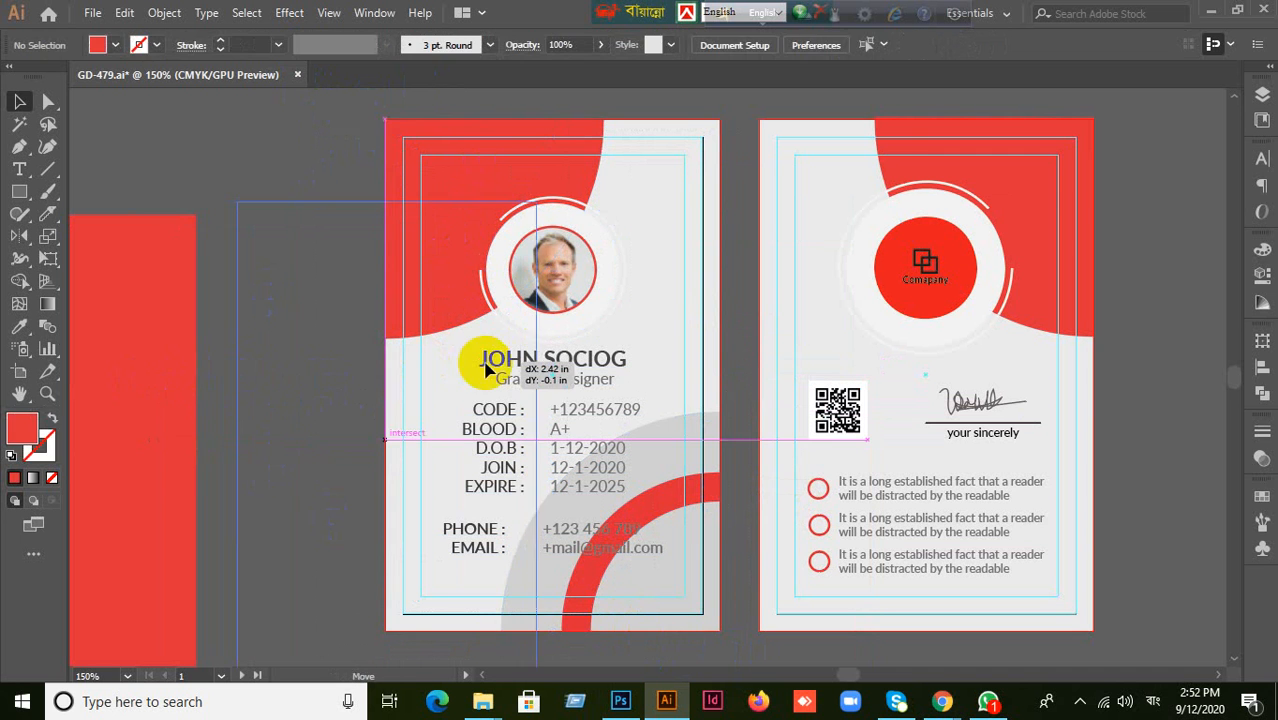
drag(387, 400, 555, 337)
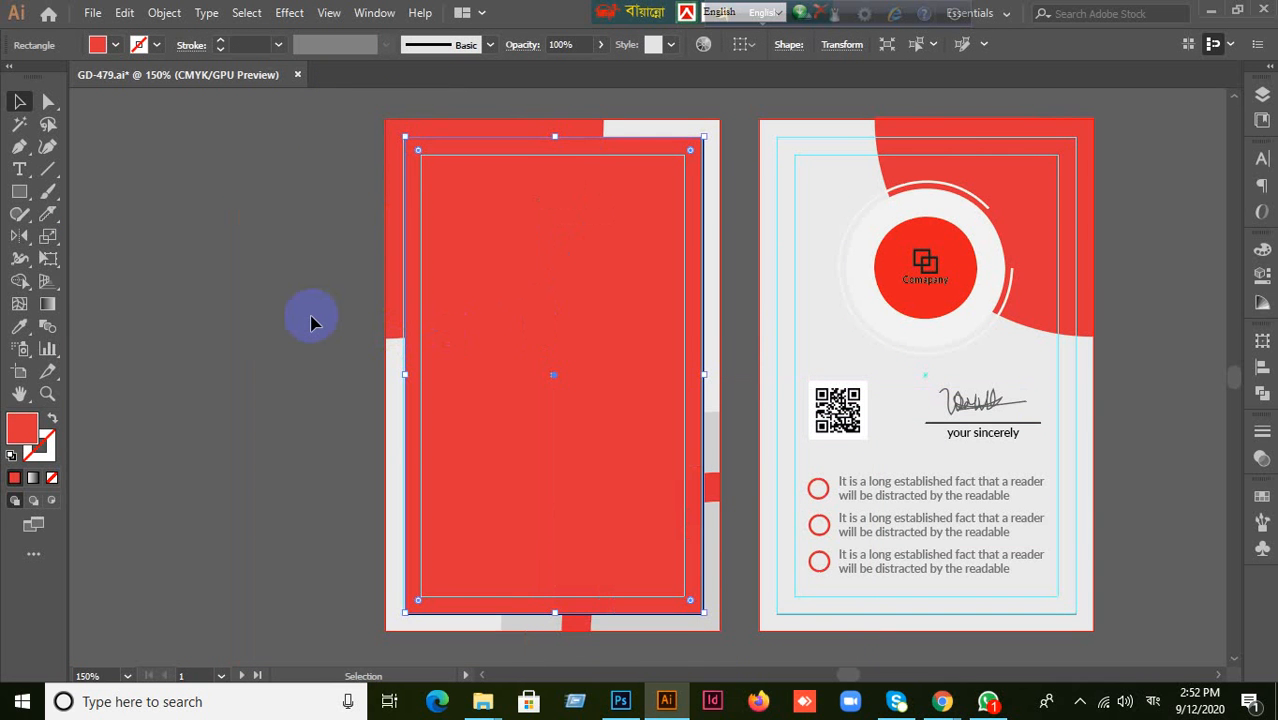
Swap the front rectangle's fill and stroke to show it as a red outline, and swap them back to a solid fill.
click(52, 421)
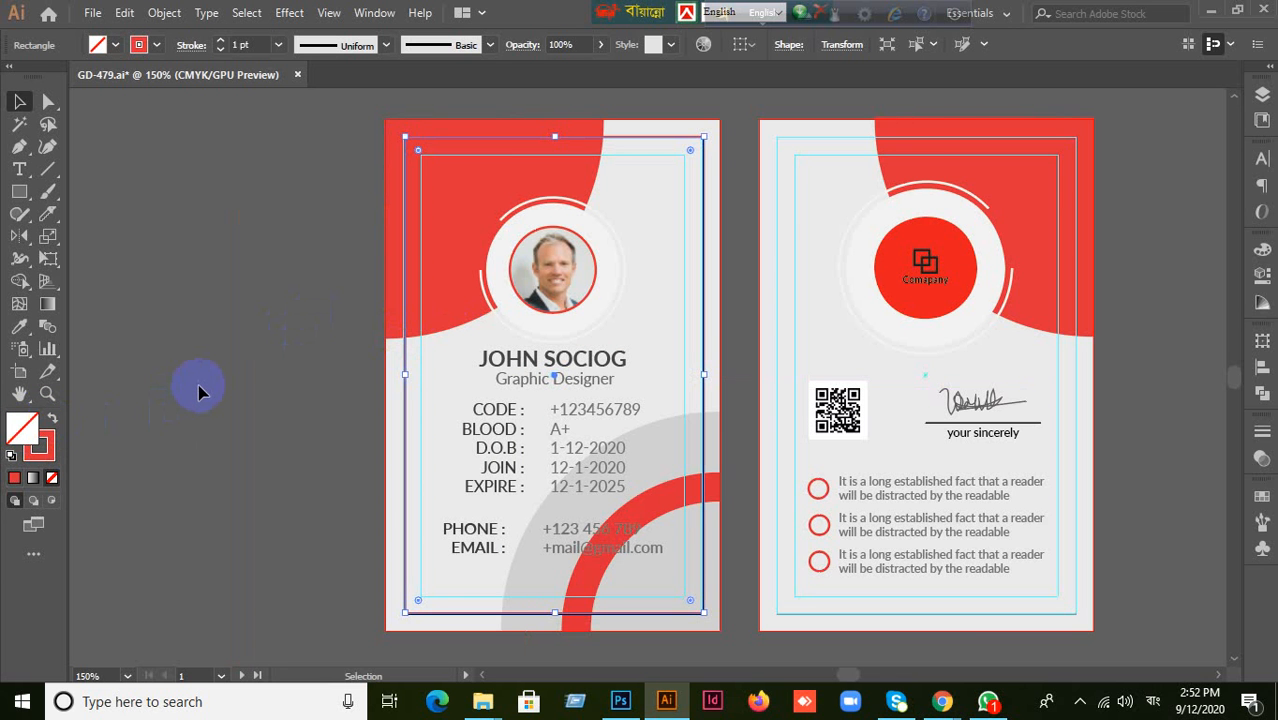
click(205, 280)
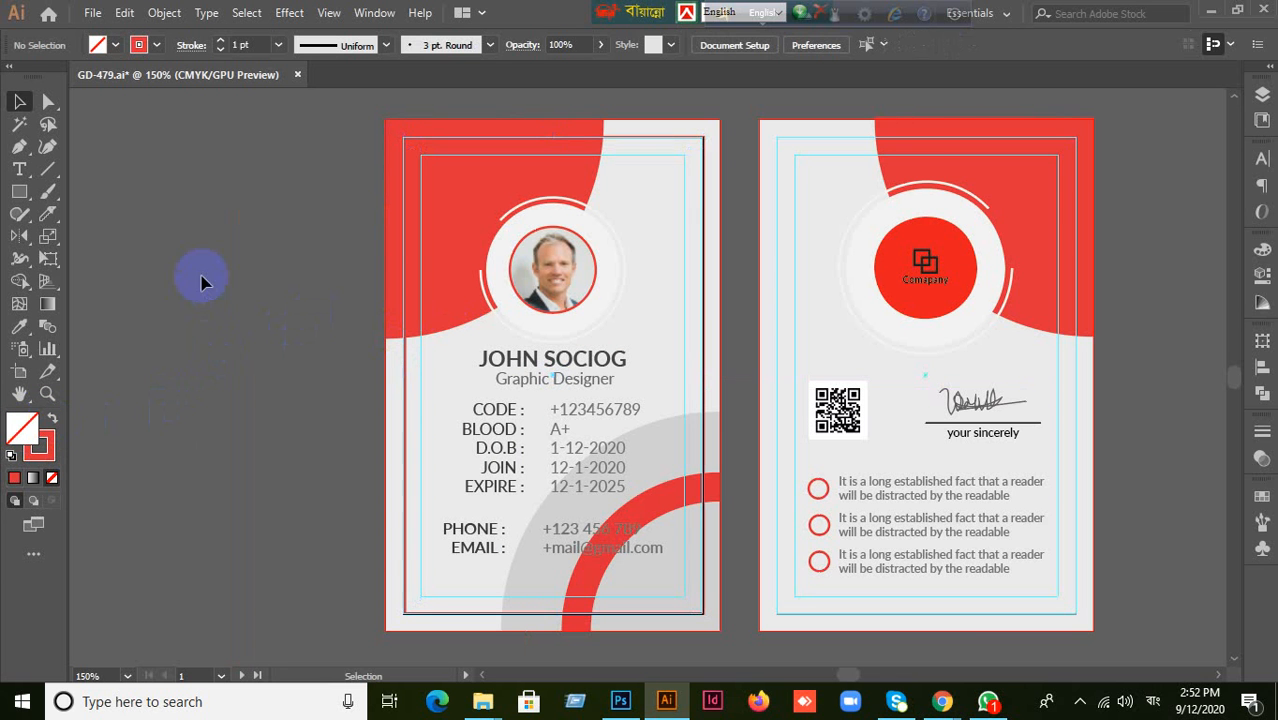
click(405, 548)
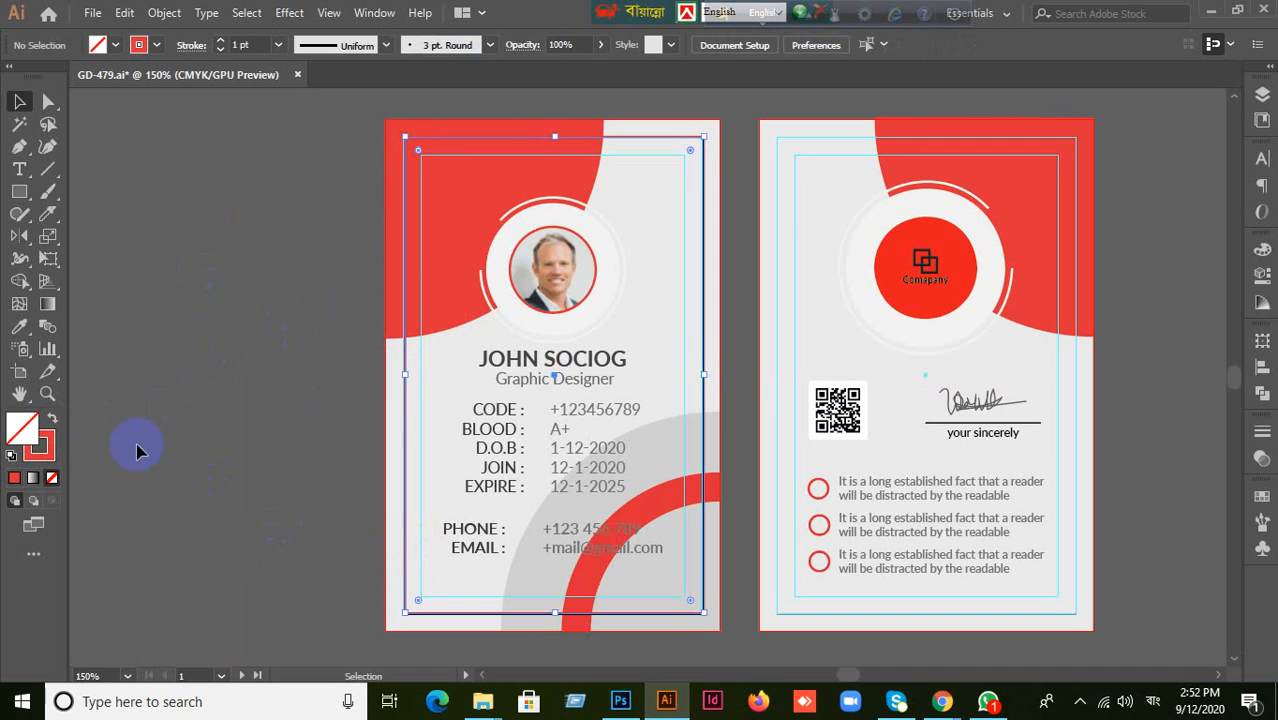
click(53, 420)
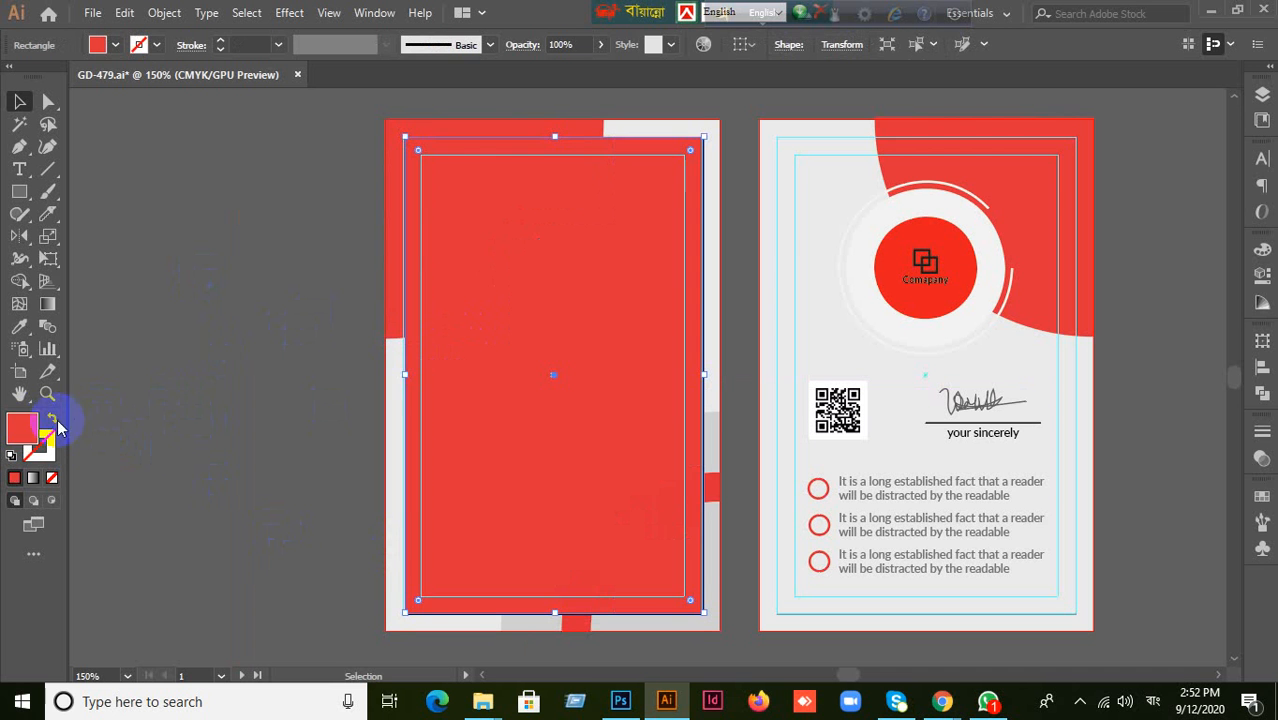
Make a clipping mask from the red rectangle and the grouped front card artwork, and deselect it.
click(242, 285)
drag(601, 481, 422, 400)
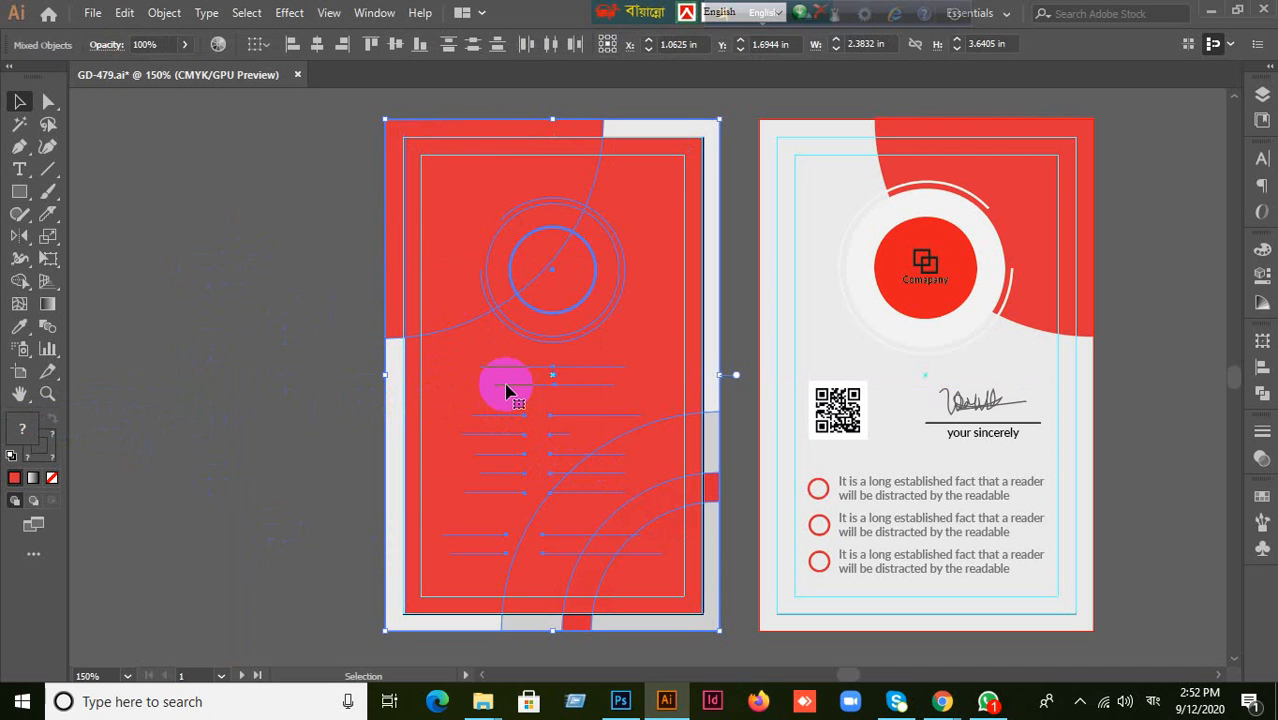
right_click(508, 389)
click(542, 240)
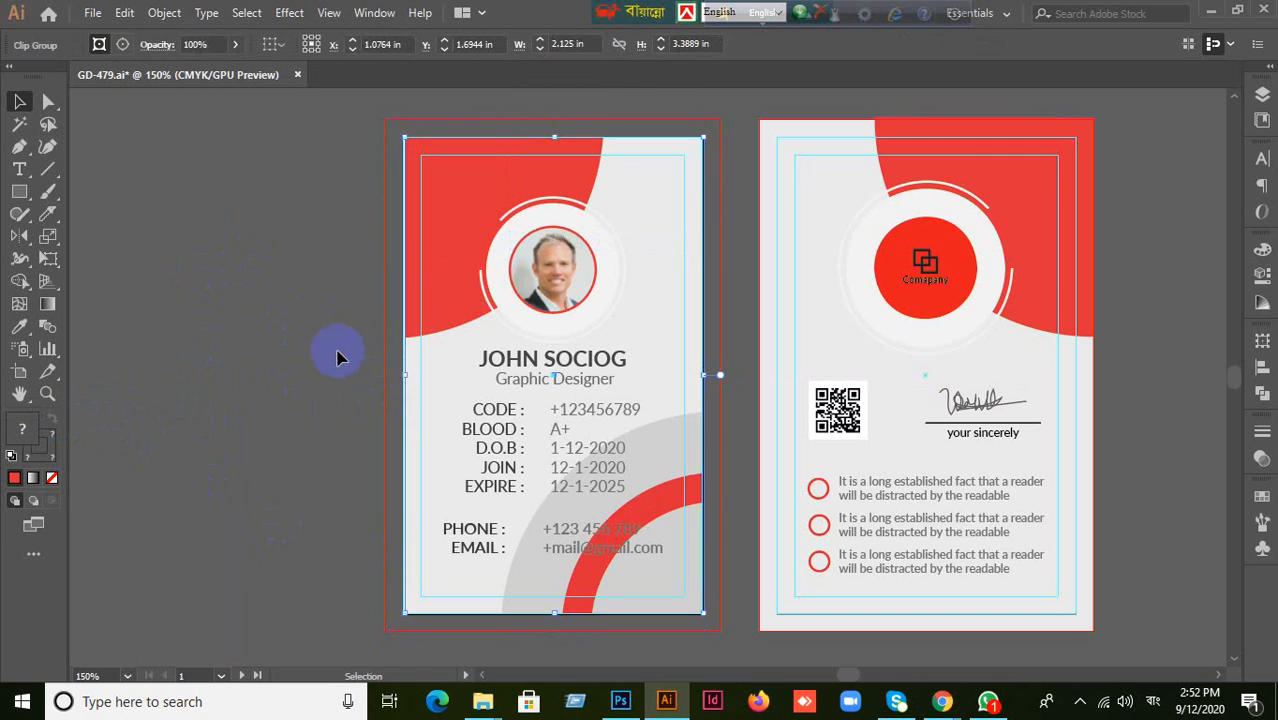
click(724, 487)
scroll(850, 490, right, 3)
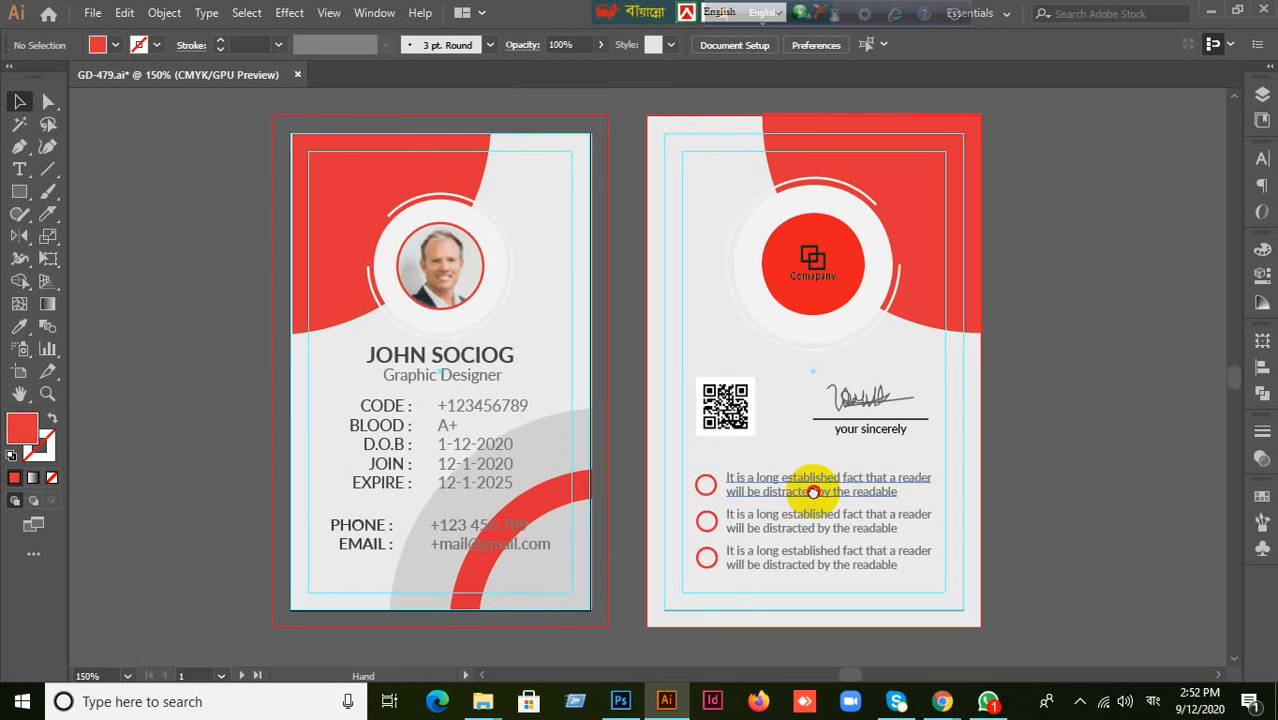
click(28, 196)
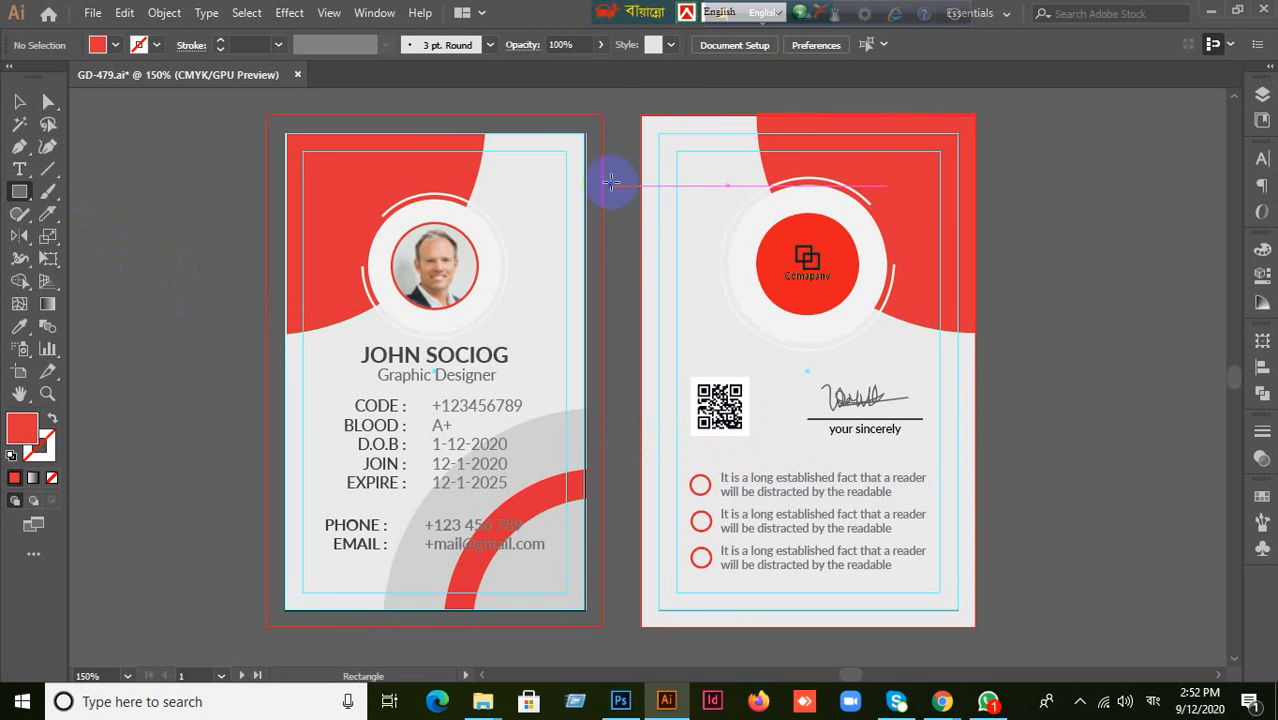
drag(655, 128, 958, 608)
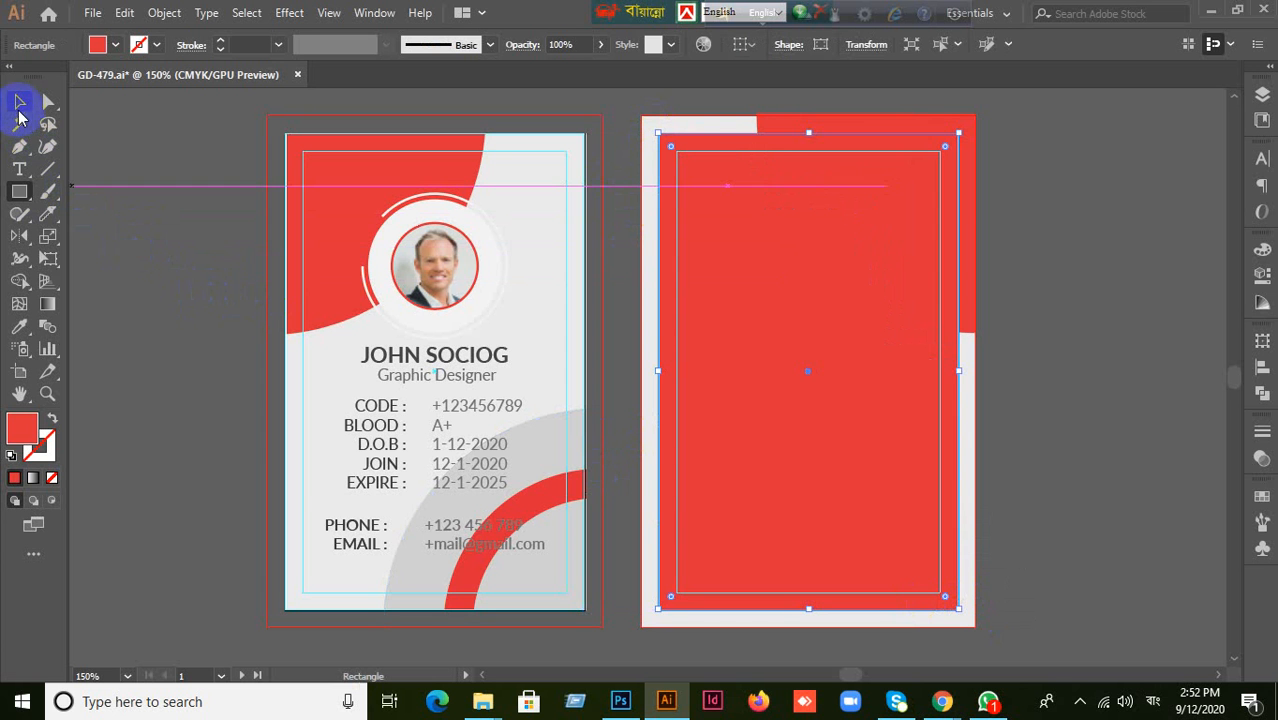
click(19, 105)
drag(864, 366, 590, 443)
key(Delete)
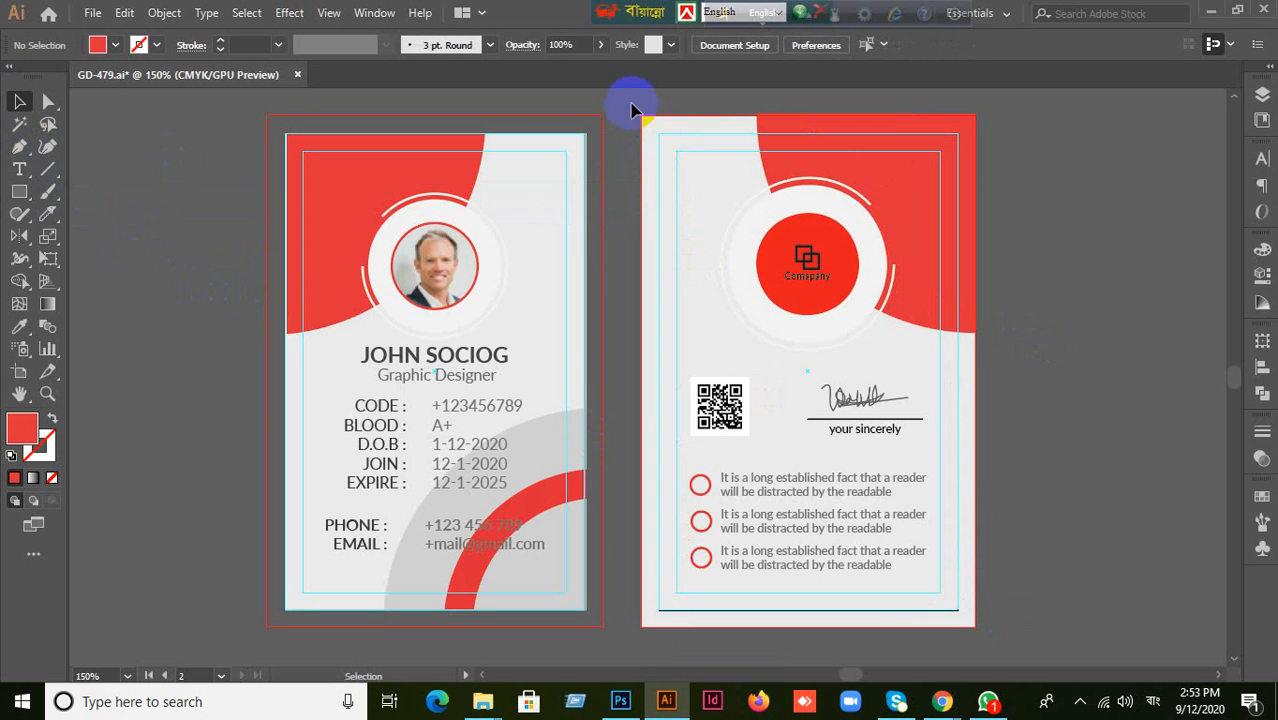
Check that all artwork on the back card selects as one group and deselect it.
click(1042, 646)
drag(1042, 641, 1042, 628)
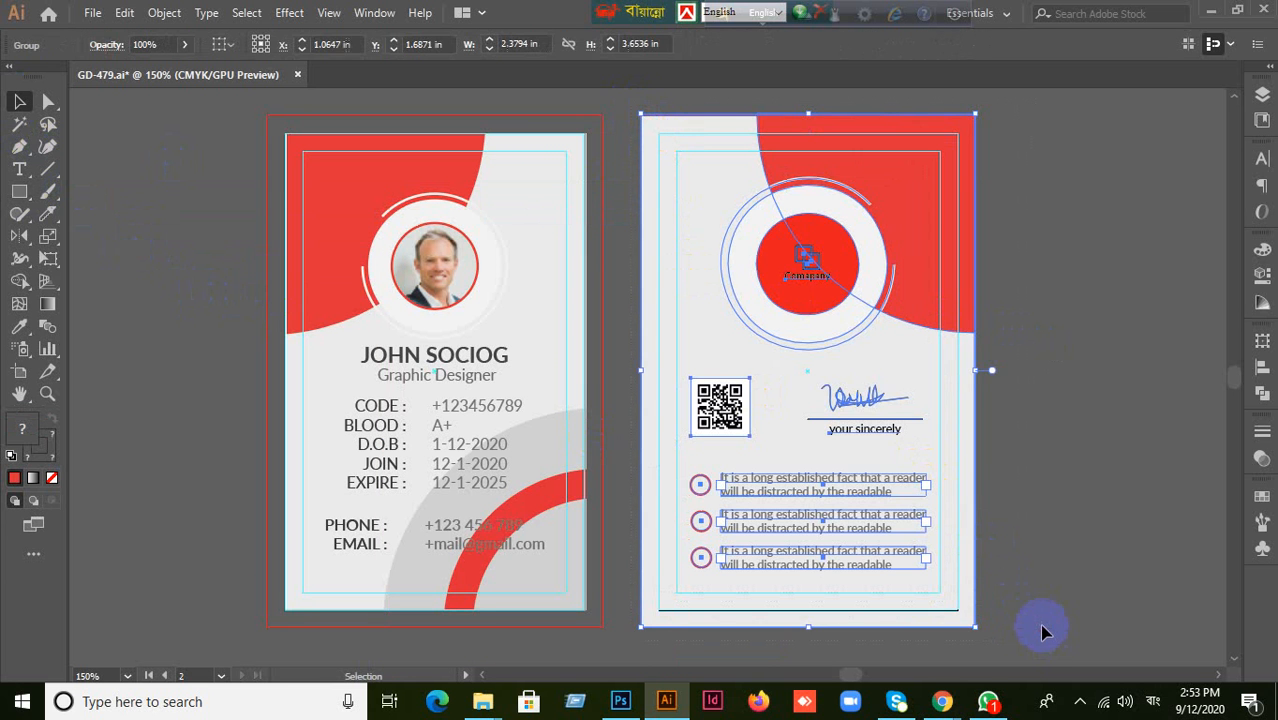
key(ctrl+c)
click(1058, 457)
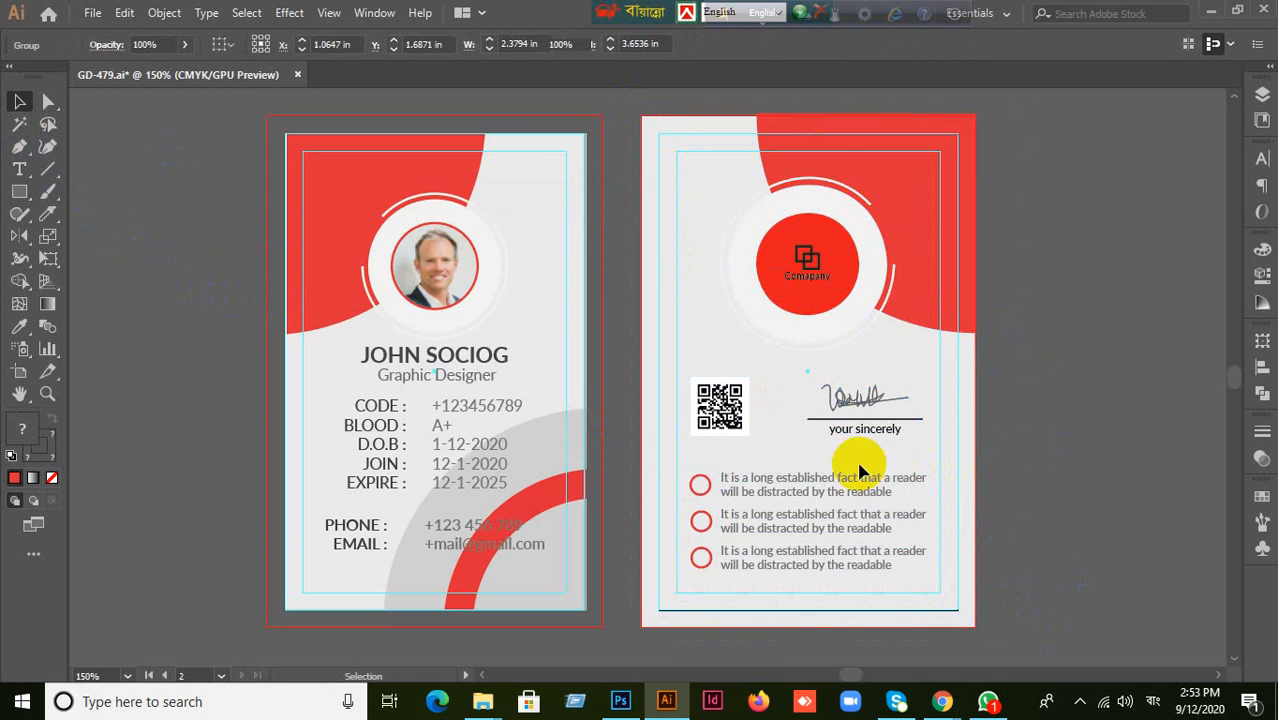
click(855, 479)
click(151, 394)
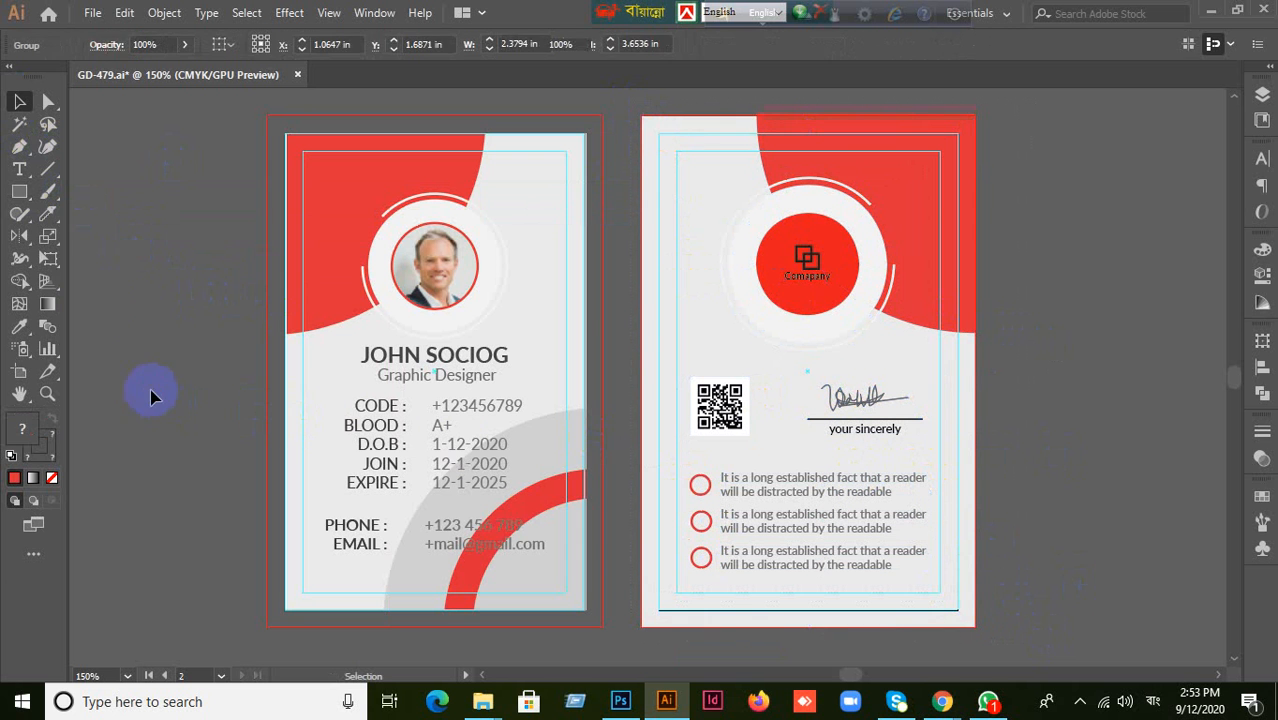
Draw a red rectangle along the back card's outer guide and use it as a clipping mask for the grouped back artwork.
click(22, 192)
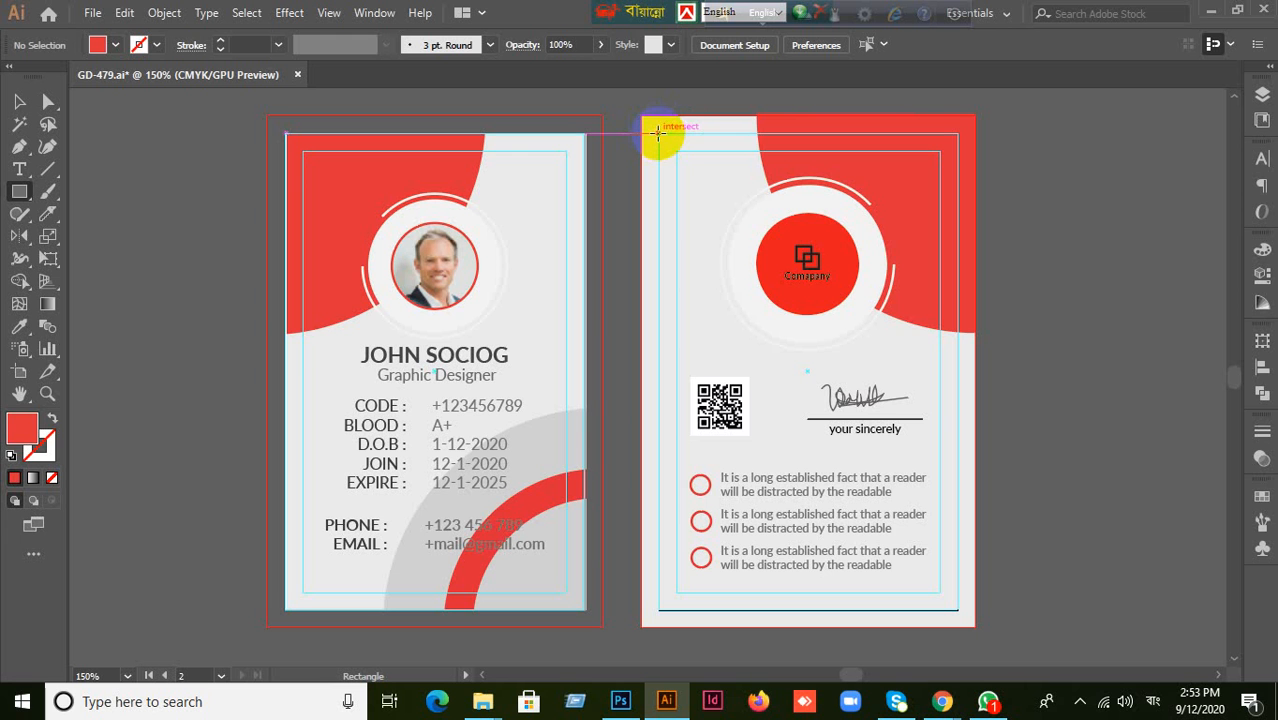
drag(657, 131, 957, 611)
click(19, 101)
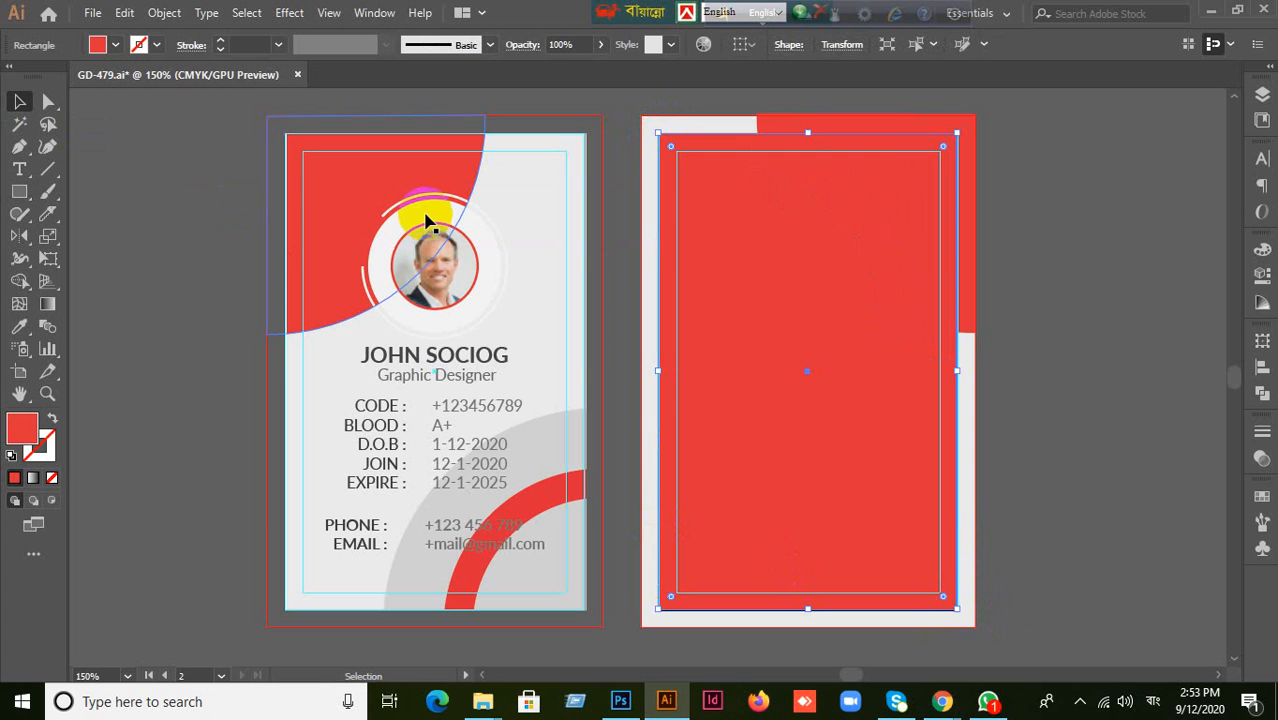
click(1036, 328)
drag(643, 106, 770, 262)
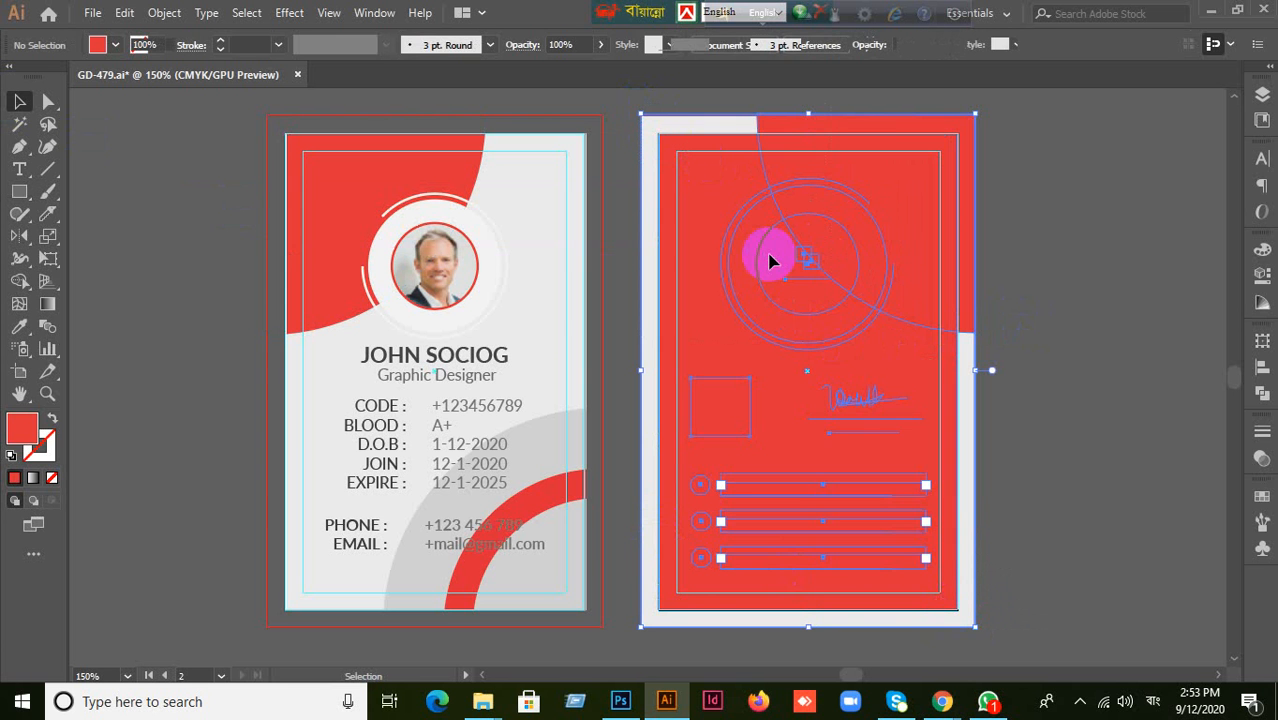
right_click(770, 262)
click(800, 417)
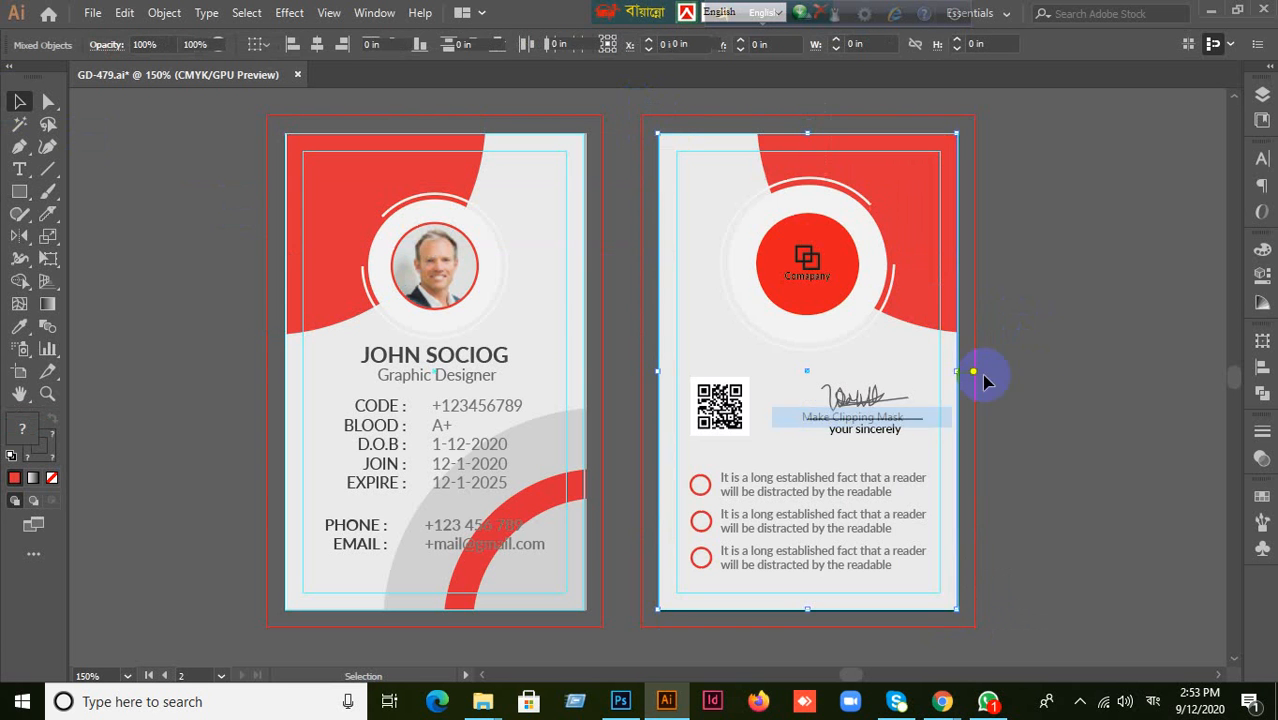
Select the clipped front card and switch to Photoshop.
click(478, 345)
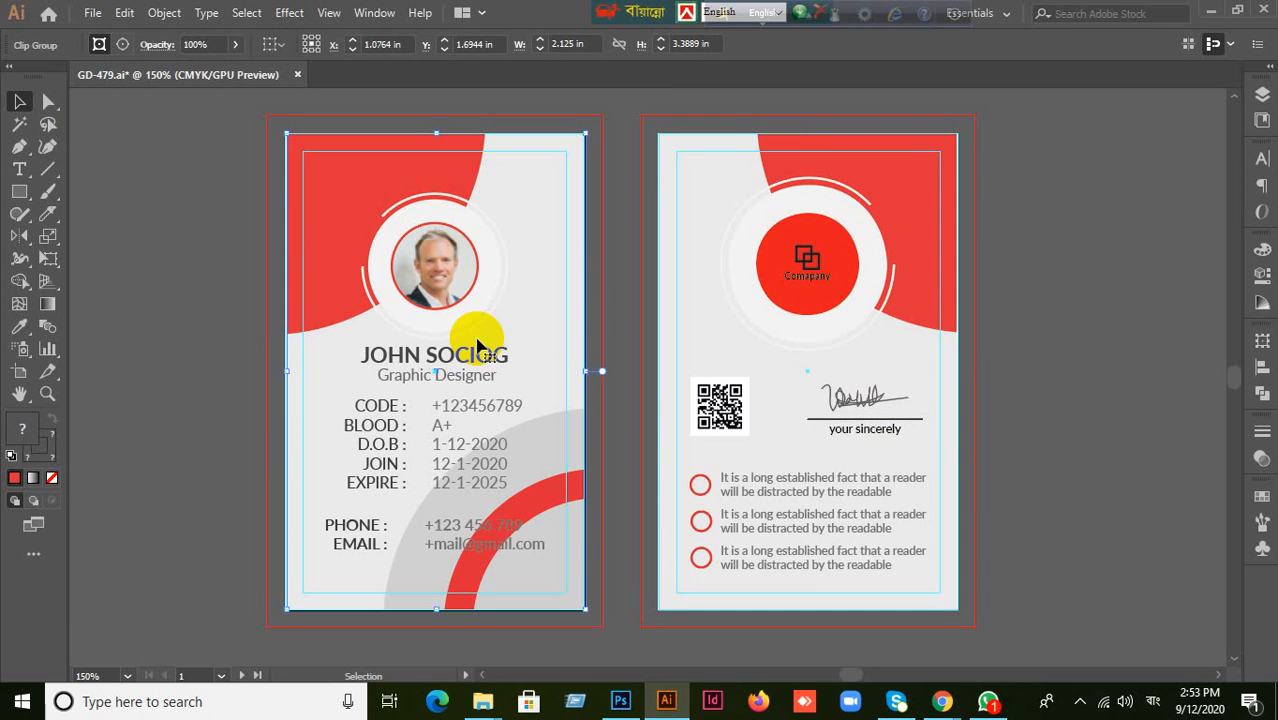
click(121, 208)
click(364, 258)
drag(364, 258, 386, 290)
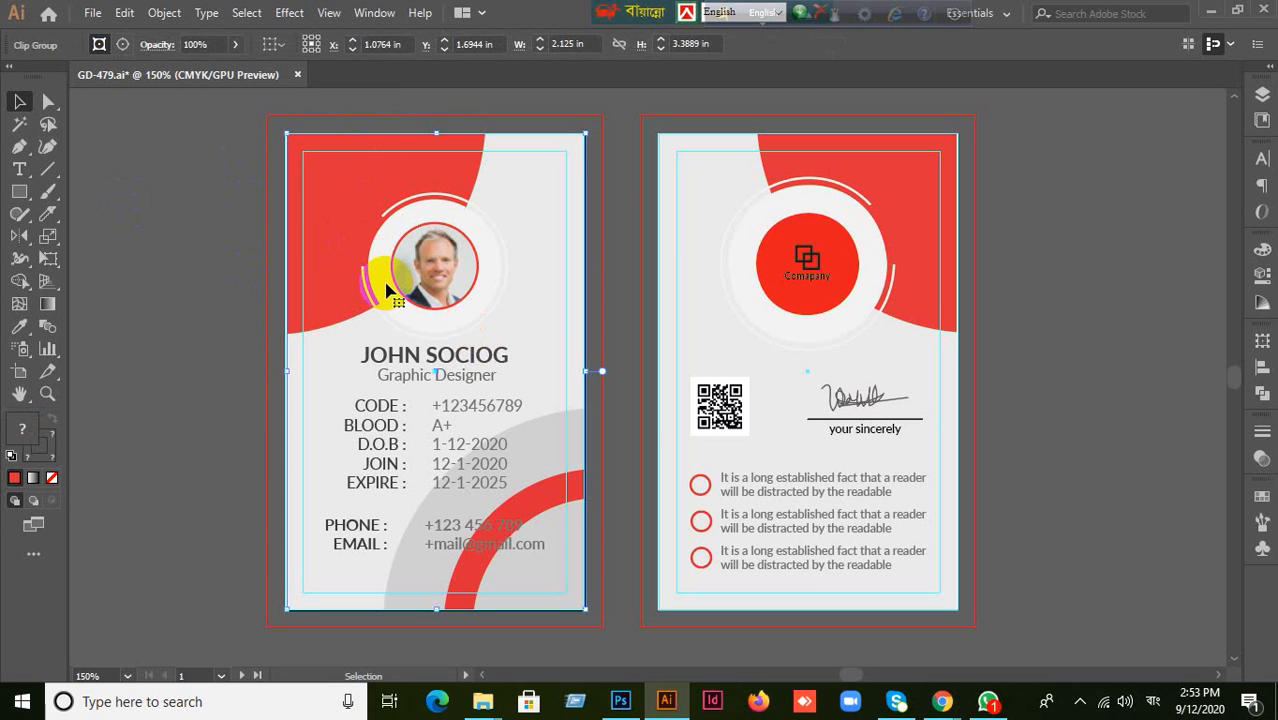
key(ctrl)
click(620, 701)
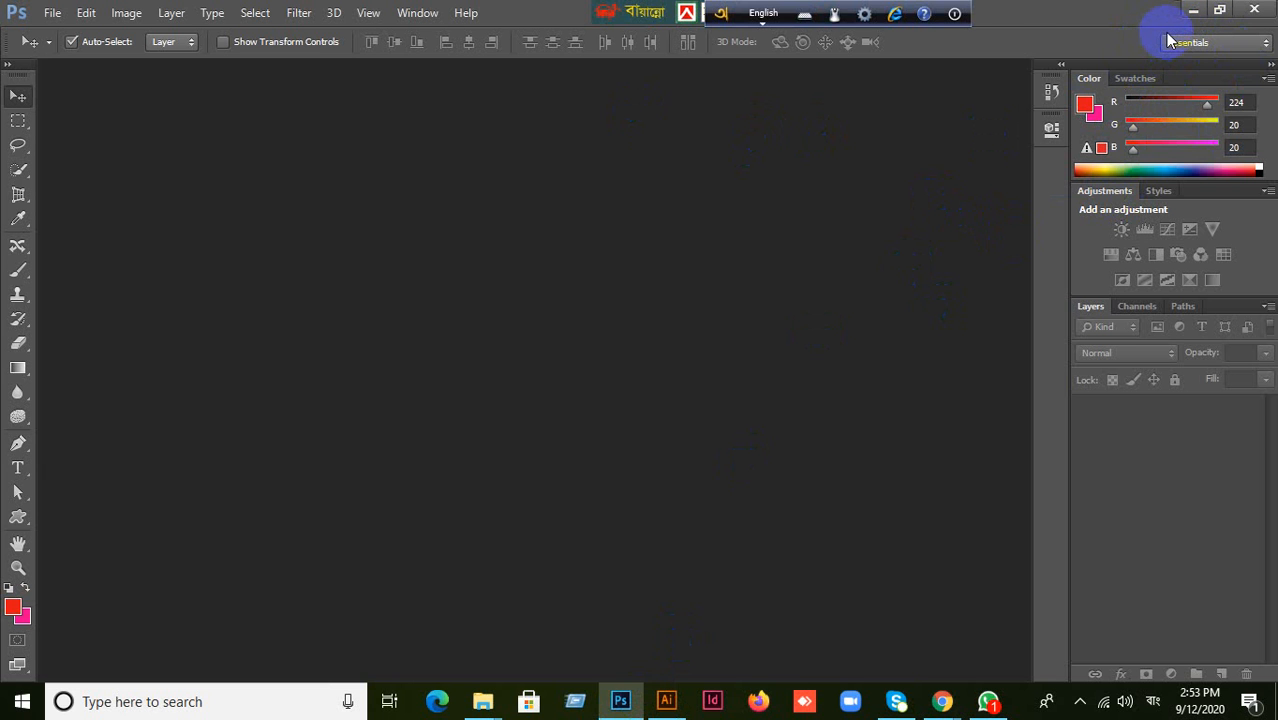
Return to Illustrator, deselect the clipped front card and minimise the open windows to reach the desktop.
key(alt+Tab)
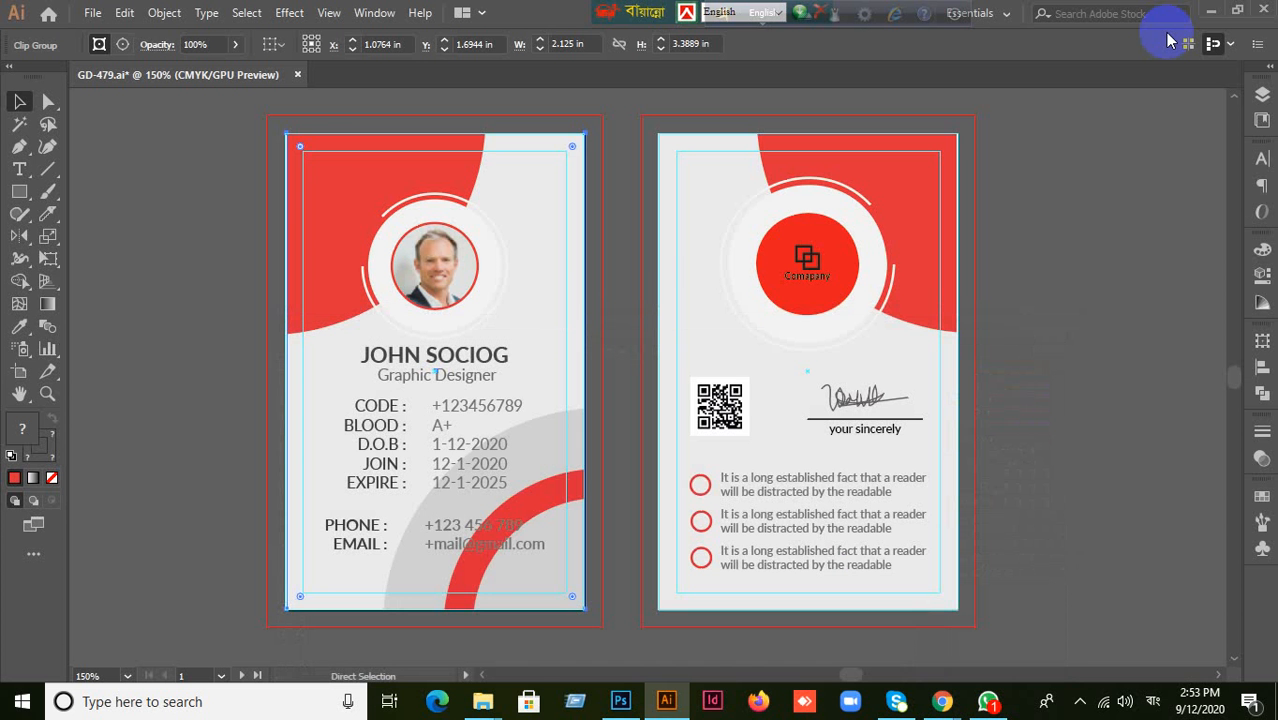
key(v)
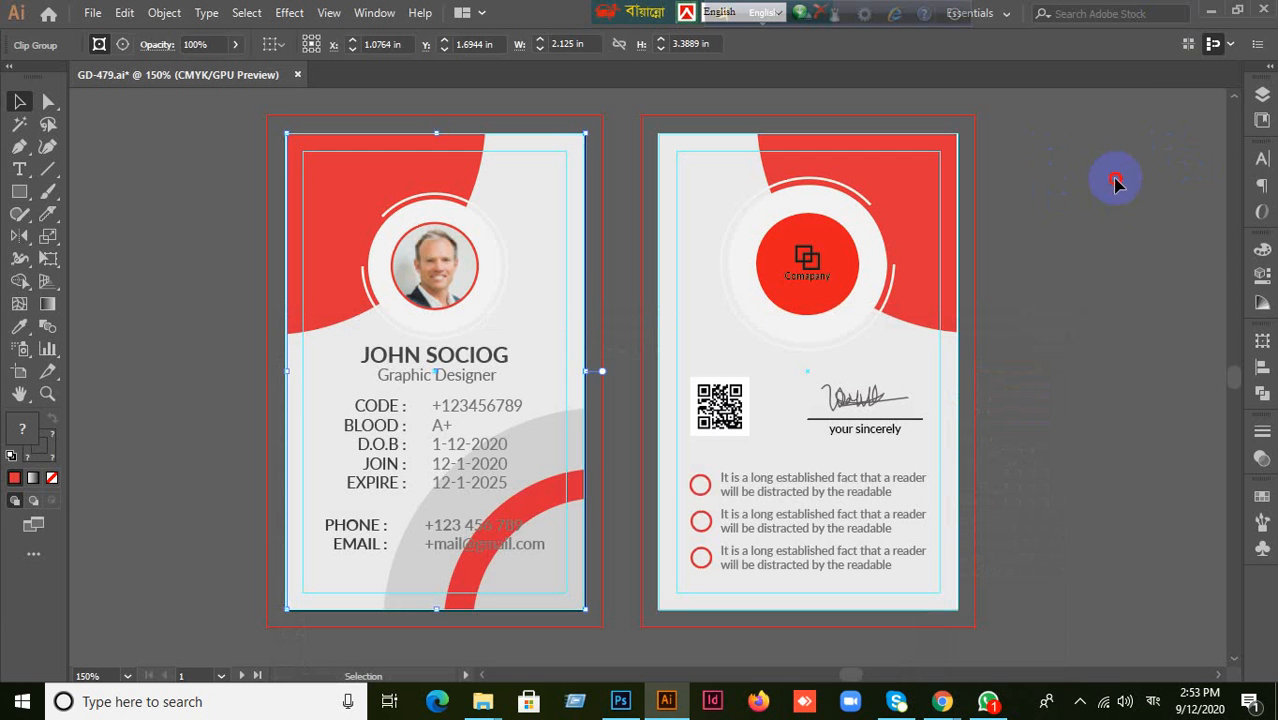
click(1115, 190)
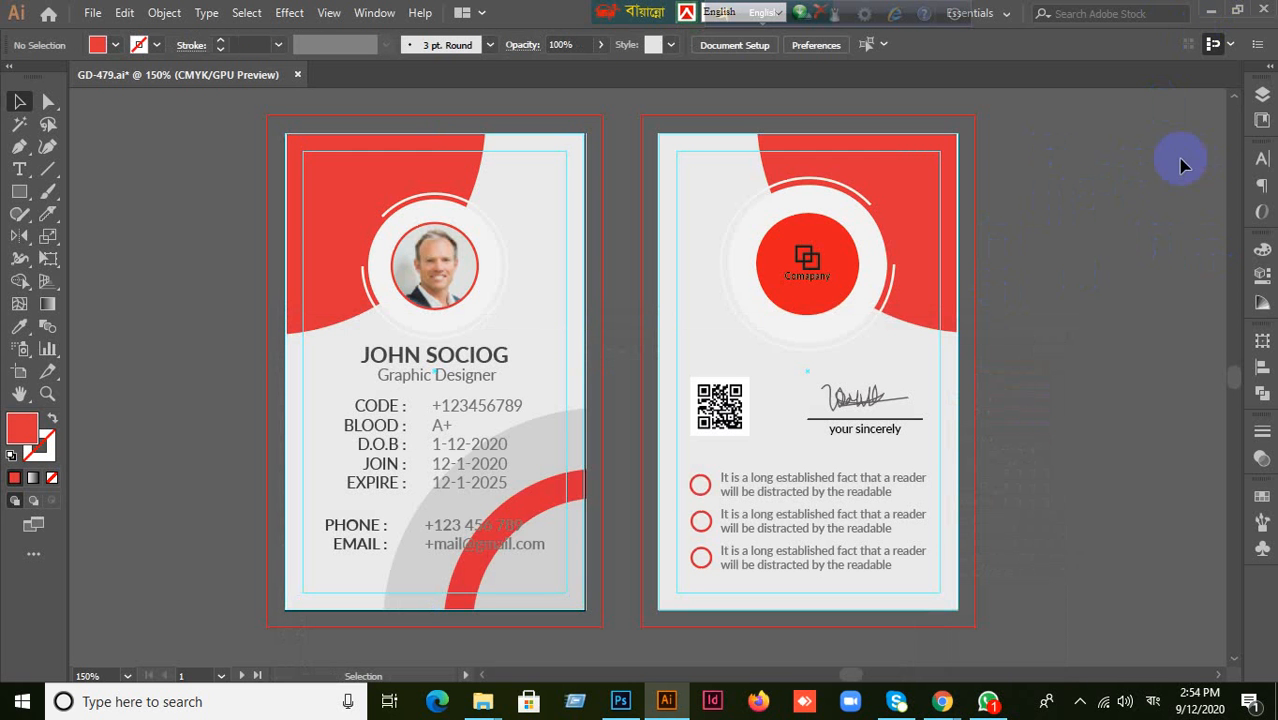
click(1212, 12)
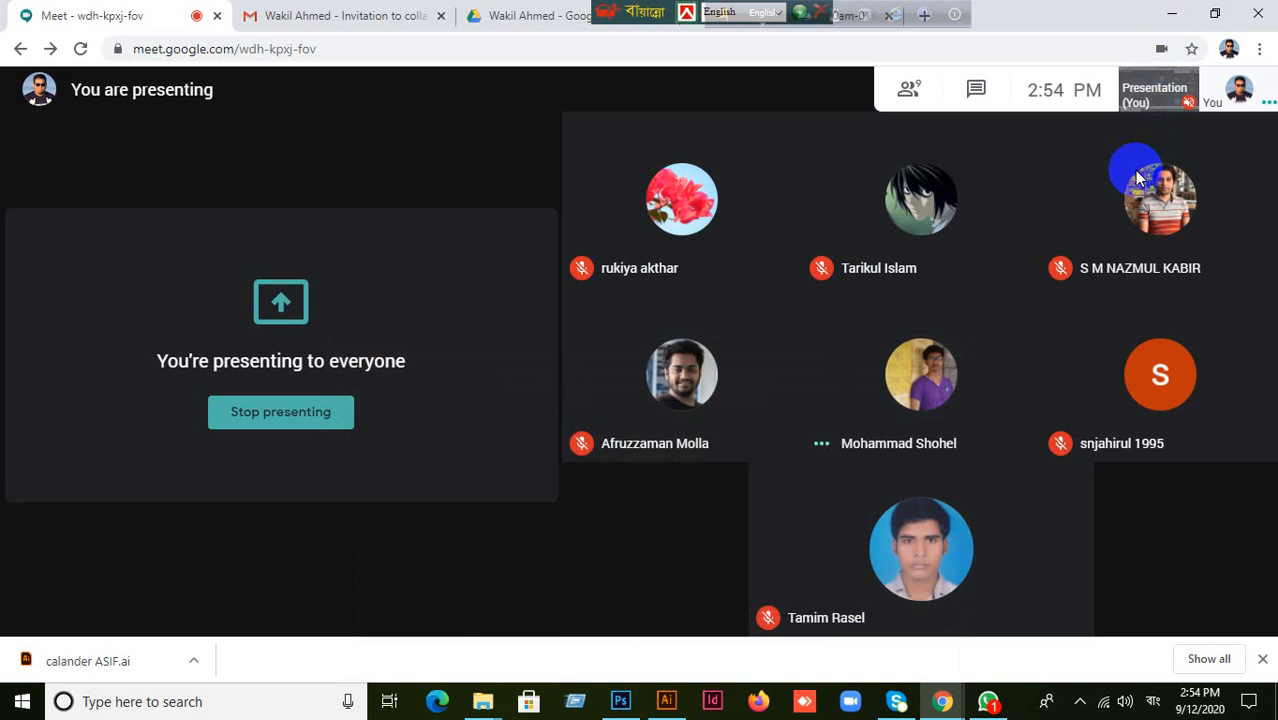
click(1172, 14)
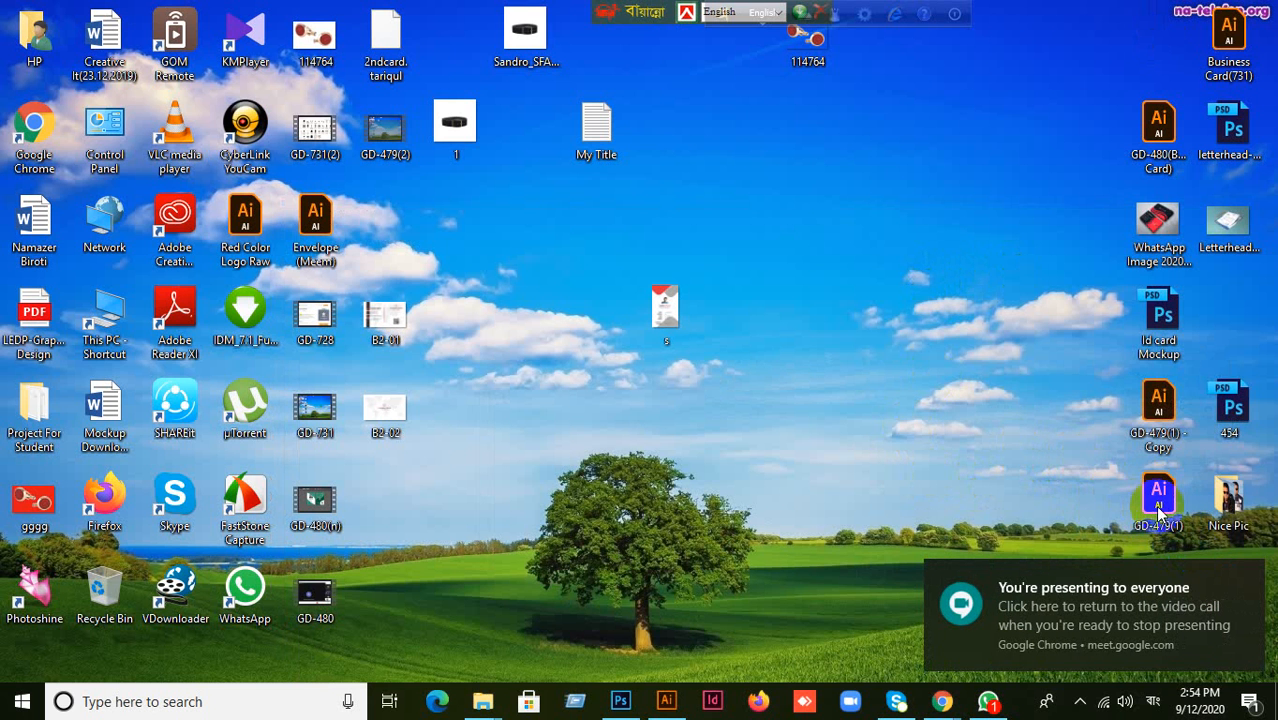
Move the GD-479 Illustrator file to the empty area near the middle of the desktop.
drag(1160, 512, 530, 11)
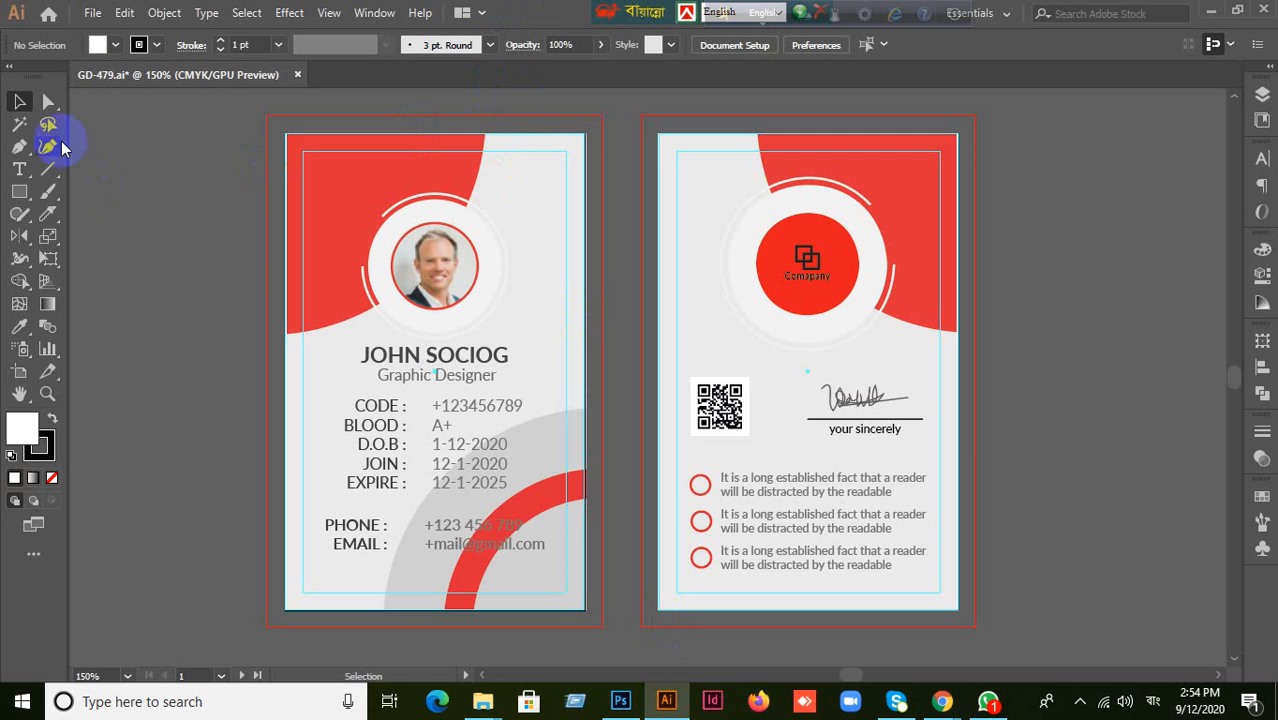
click(1210, 10)
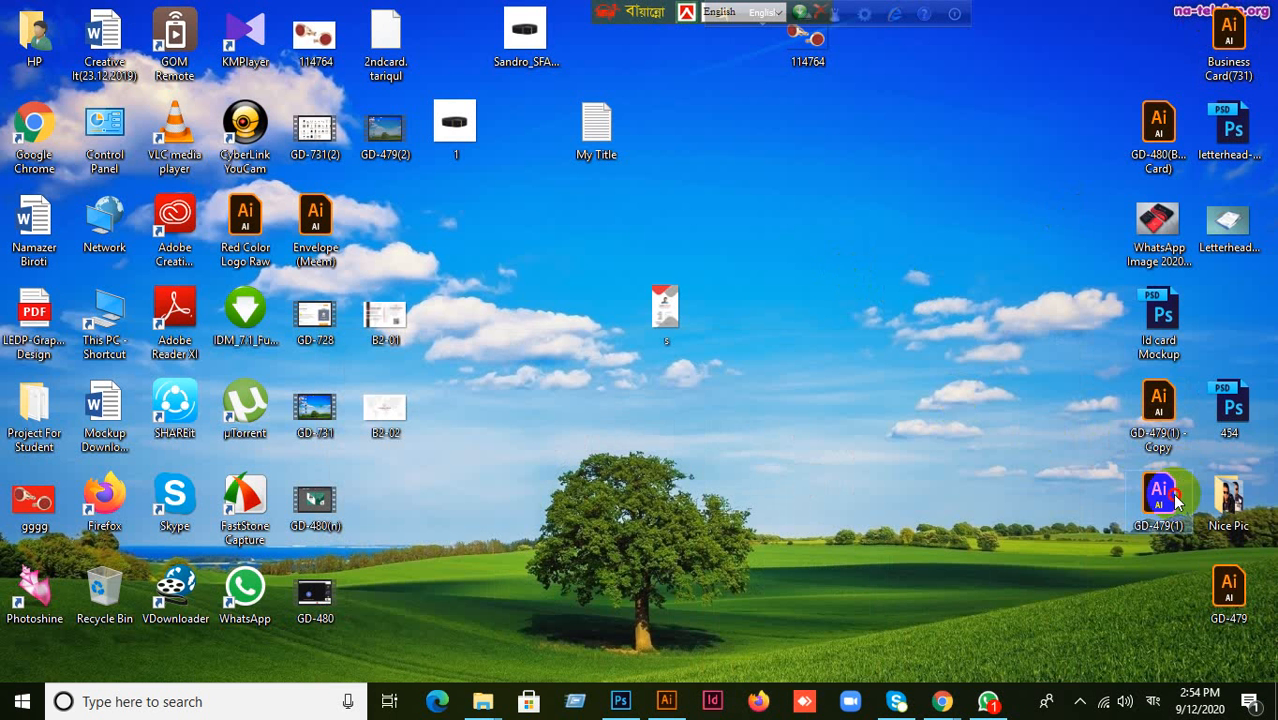
click(1241, 607)
drag(1241, 607, 806, 486)
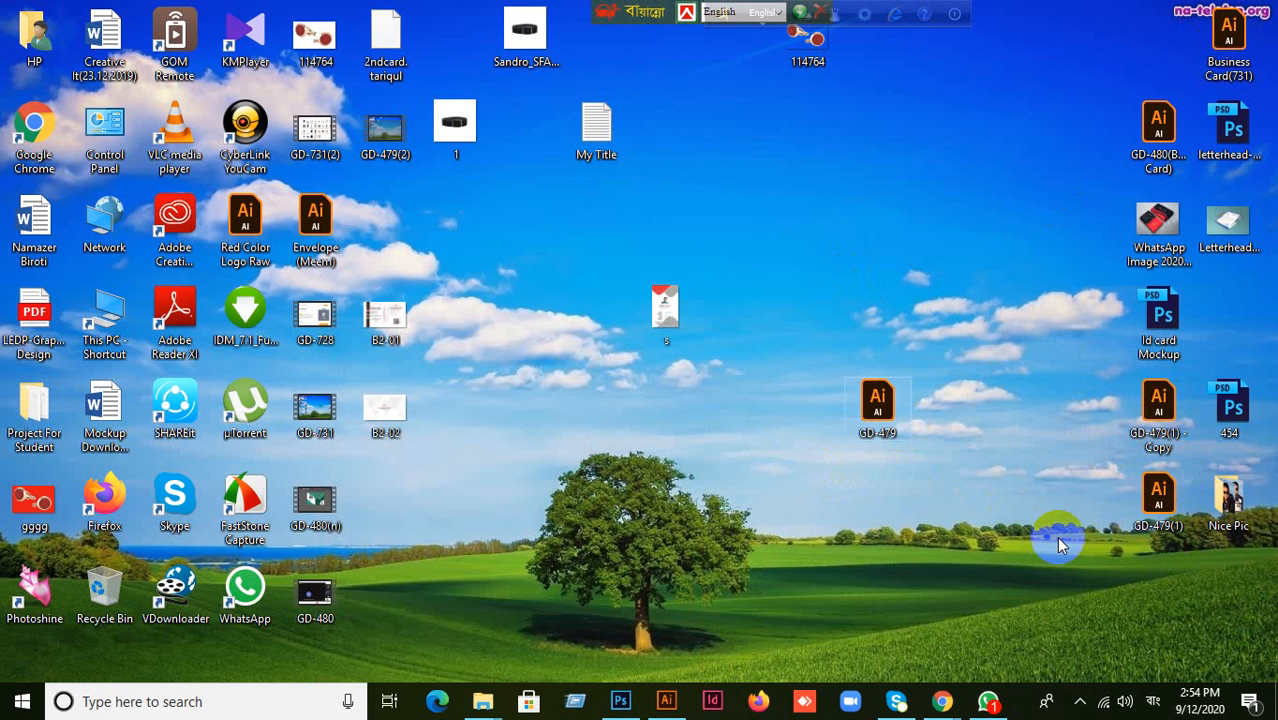
Open the Id card Mockup PSD from the desktop in Photoshop and expand its Objects group.
click(1152, 342)
drag(1159, 343, 534, 8)
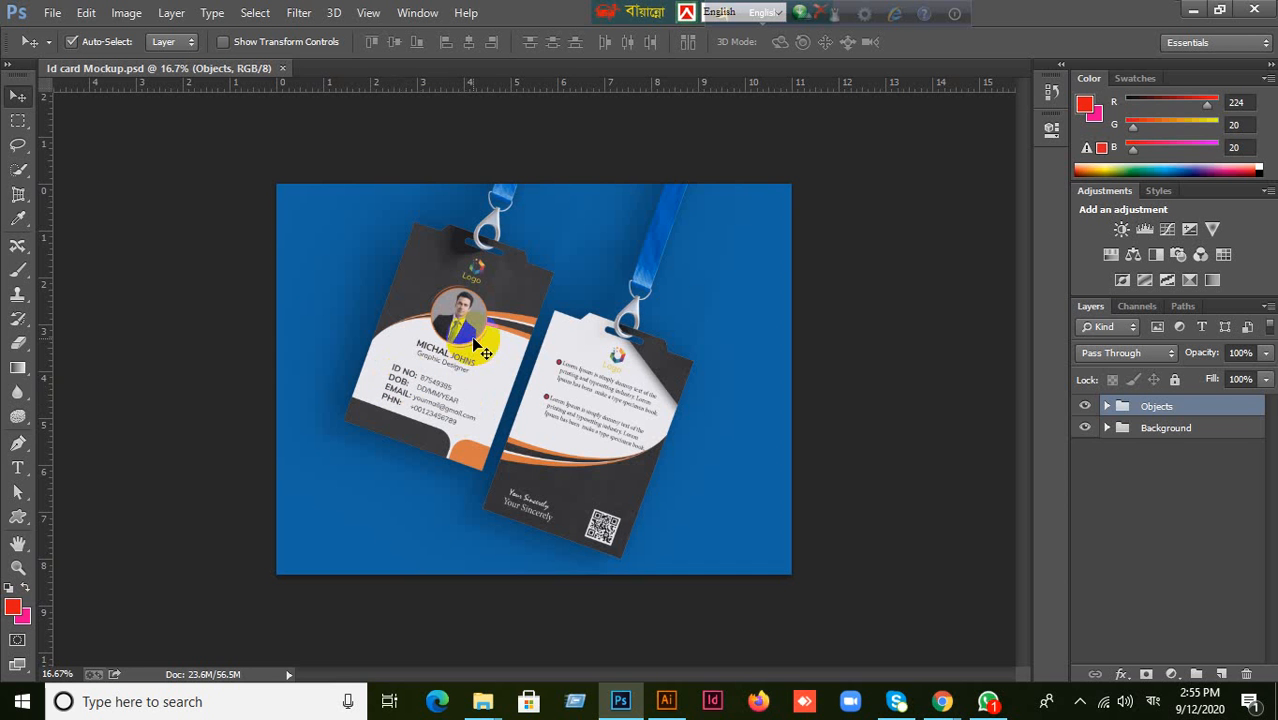
click(1107, 407)
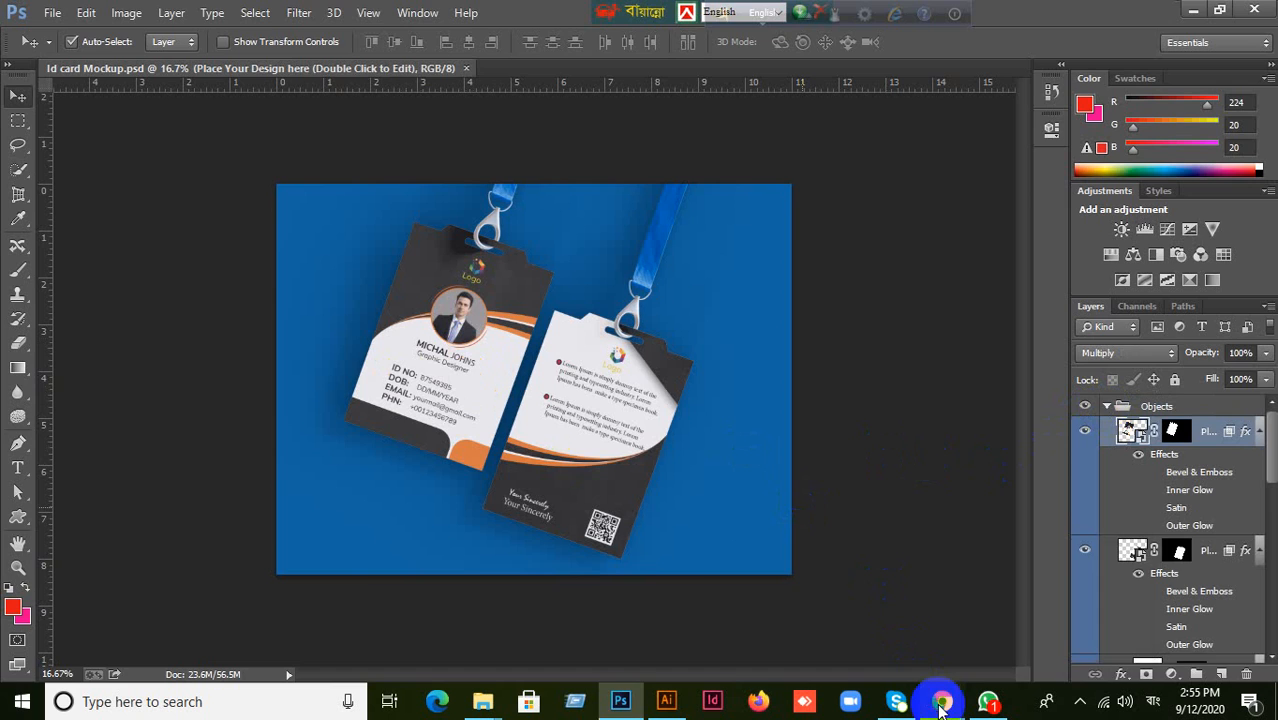
Check the Google Meet call in Chrome and return to the mockup in Photoshop.
mouse_move(942, 706)
click(801, 594)
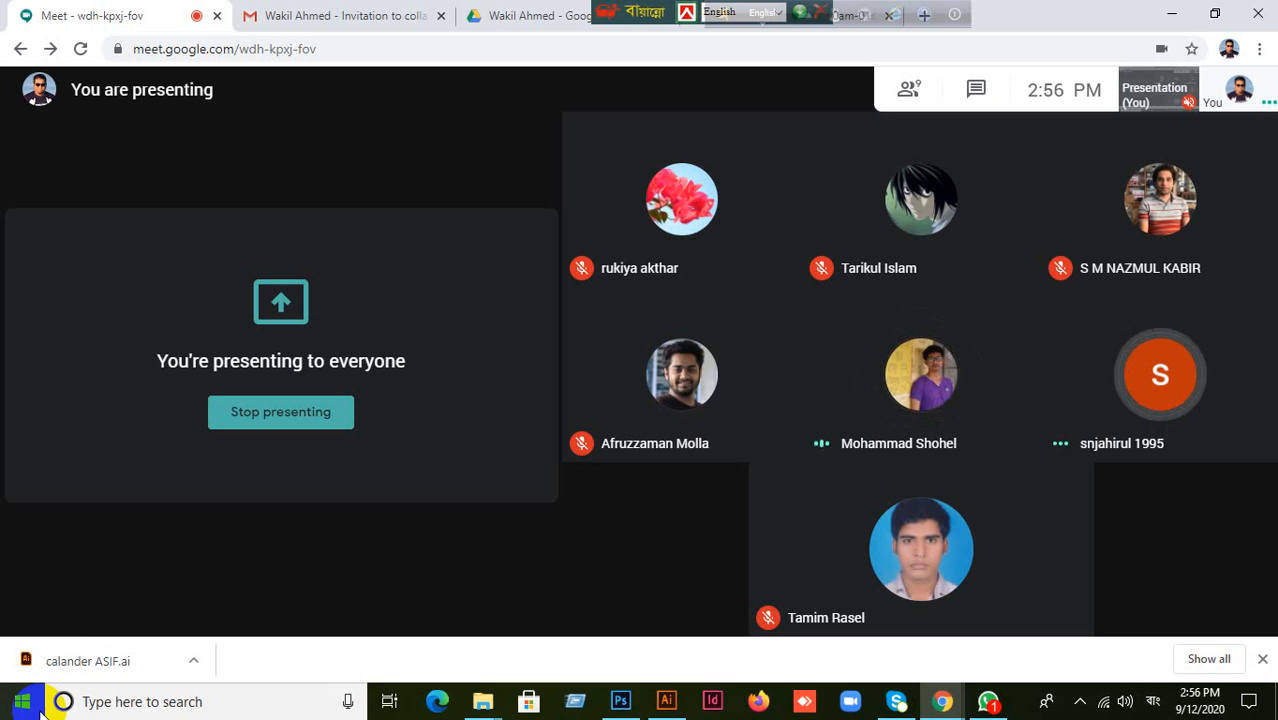
click(1160, 14)
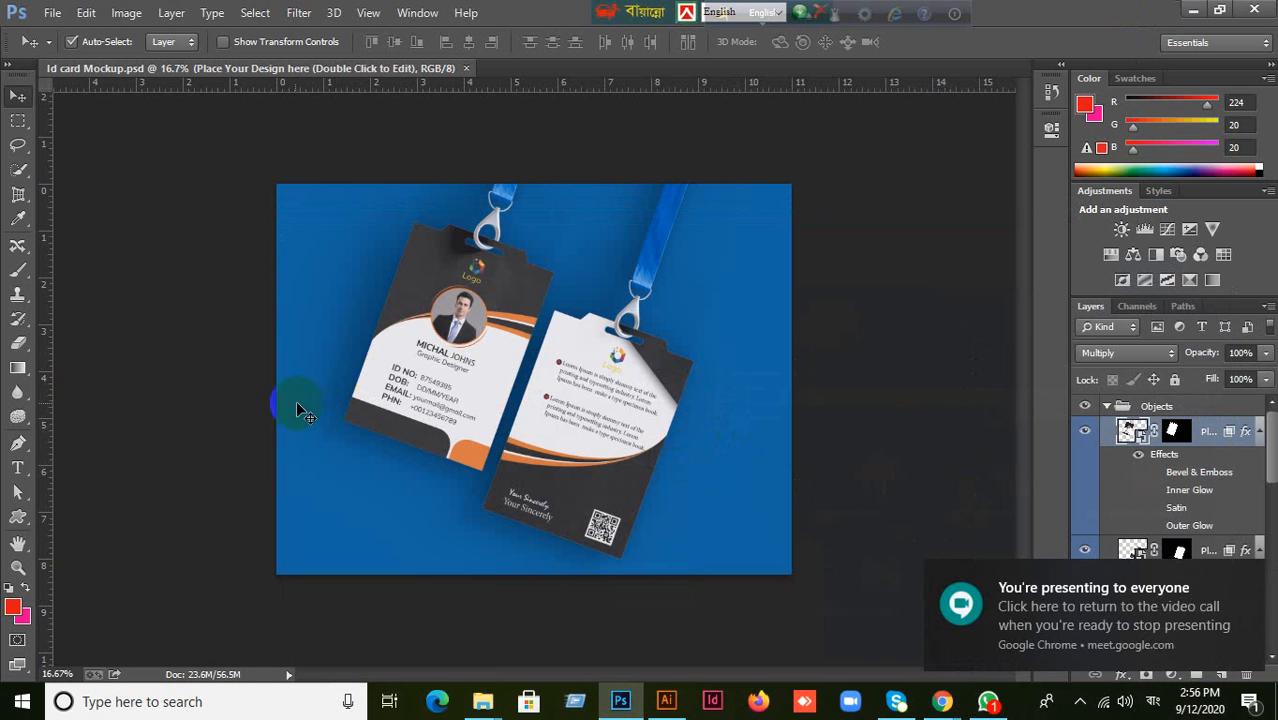
Open the contents of the topmost "Place Your Design here" smart object in the Objects group for editing.
click(250, 372)
click(420, 333)
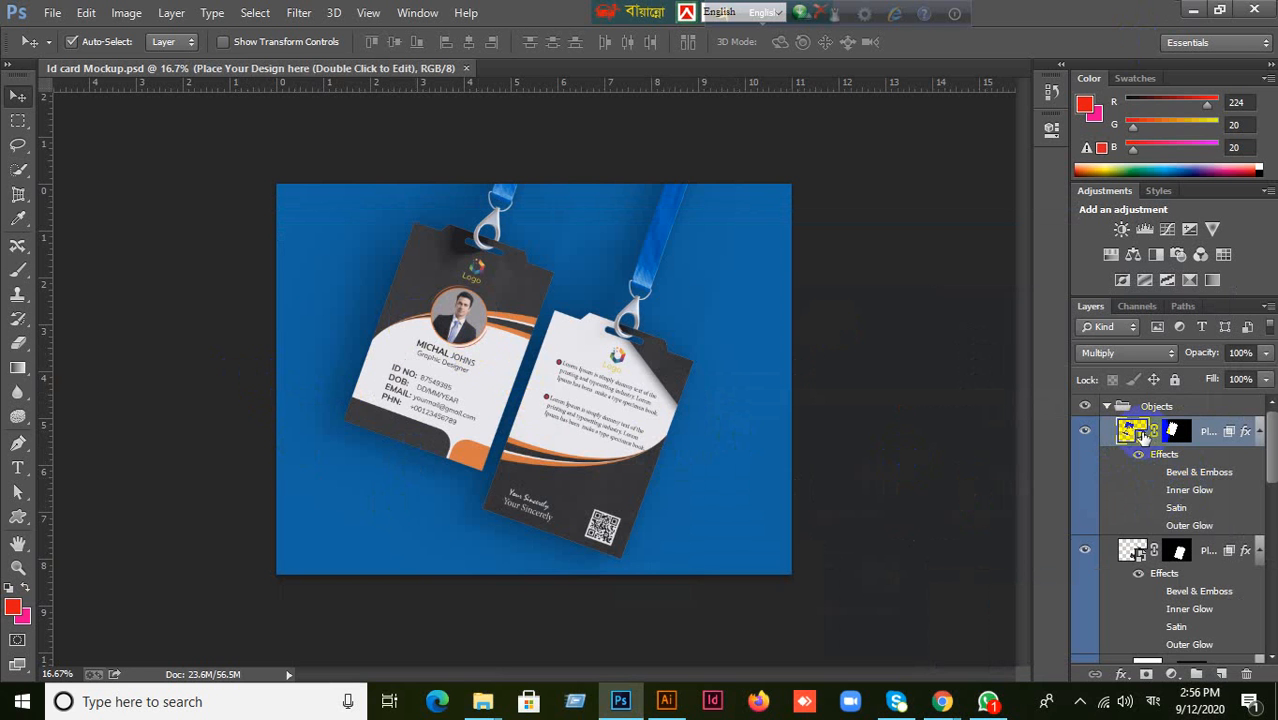
double_click(1142, 440)
click(712, 313)
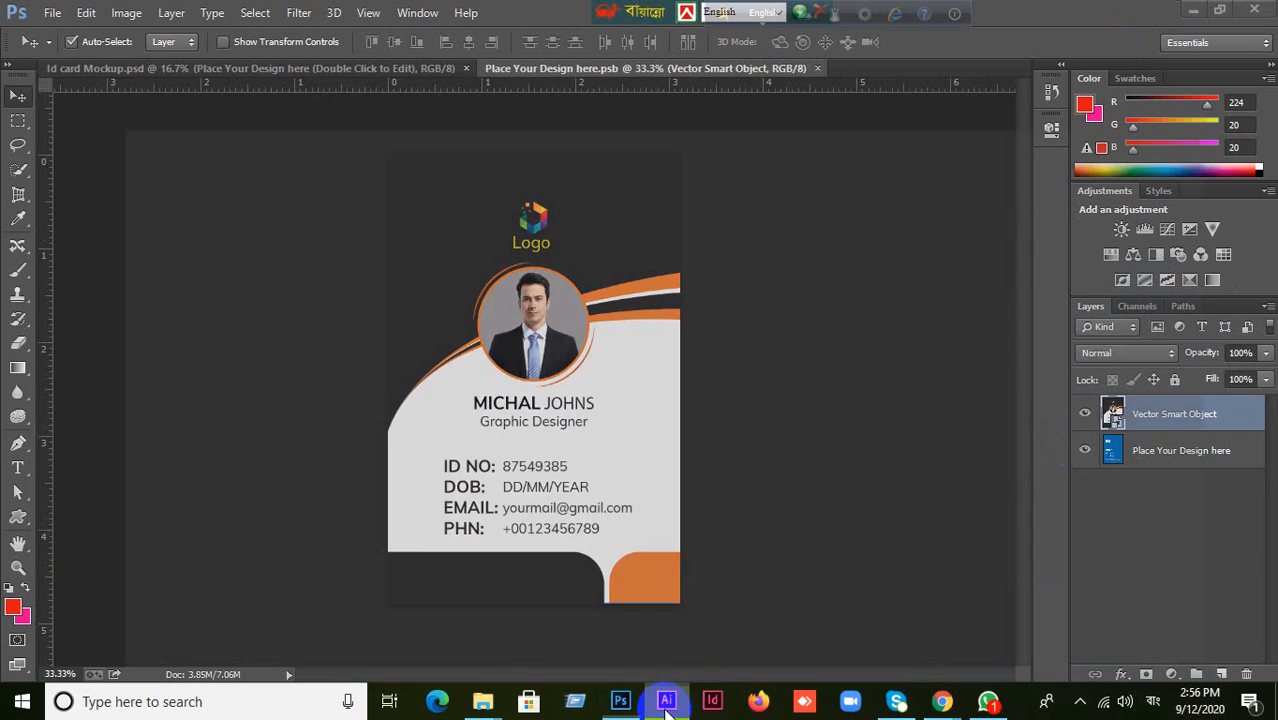
Switch to Illustrator, select and copy the clipped front card, and return to the smart object in Photoshop.
click(667, 704)
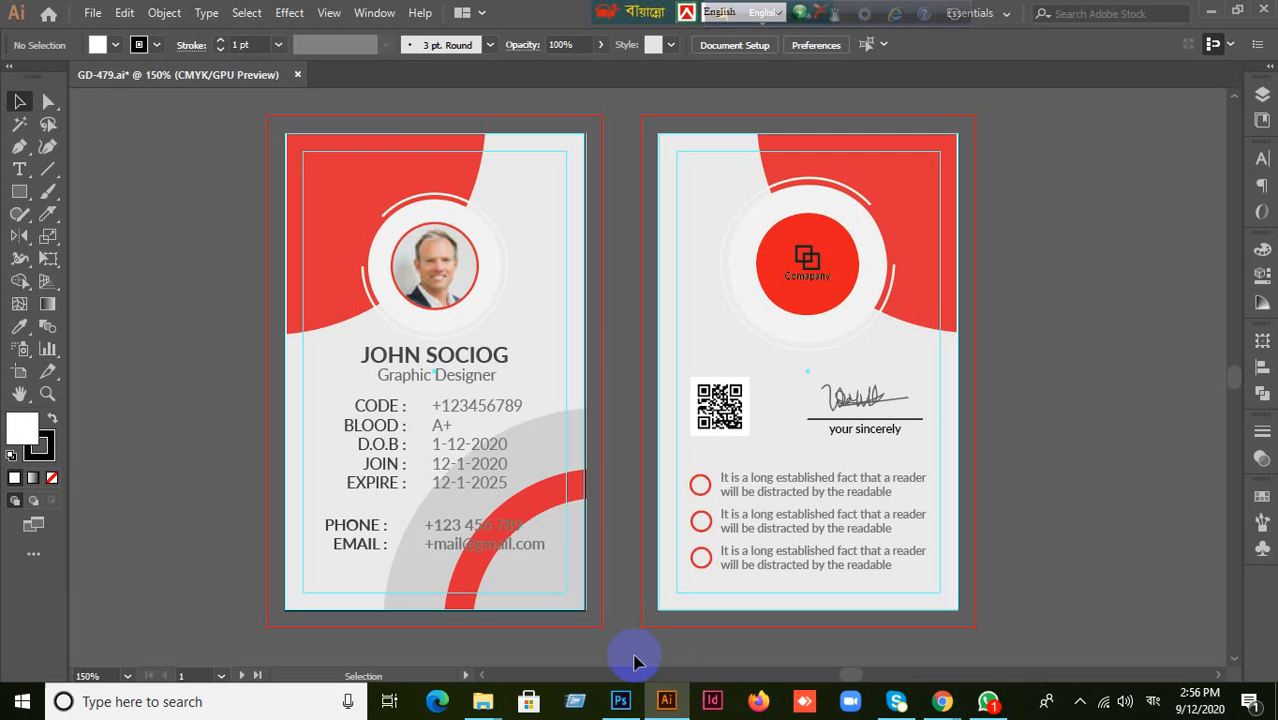
click(345, 302)
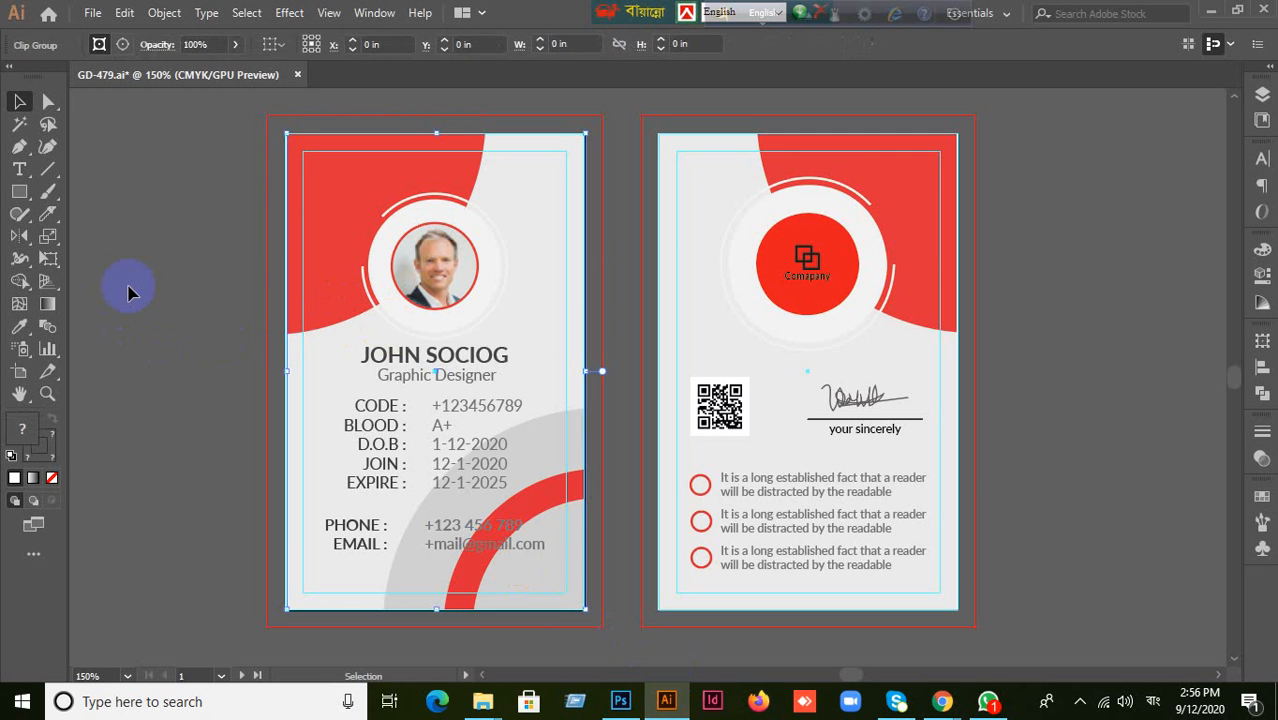
key(a)
click(620, 701)
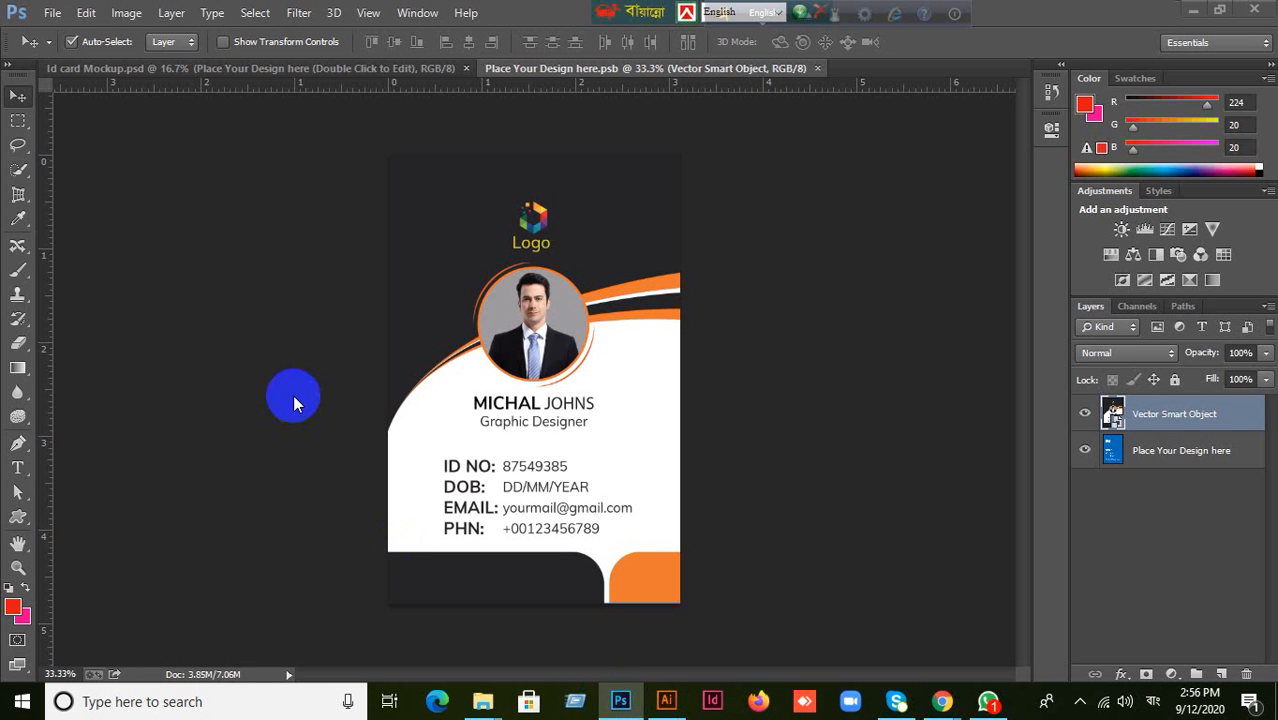
Paste the front card as a Smart Object, commit its placement and hide the mockup's original card design layer.
key(ctrl+v)
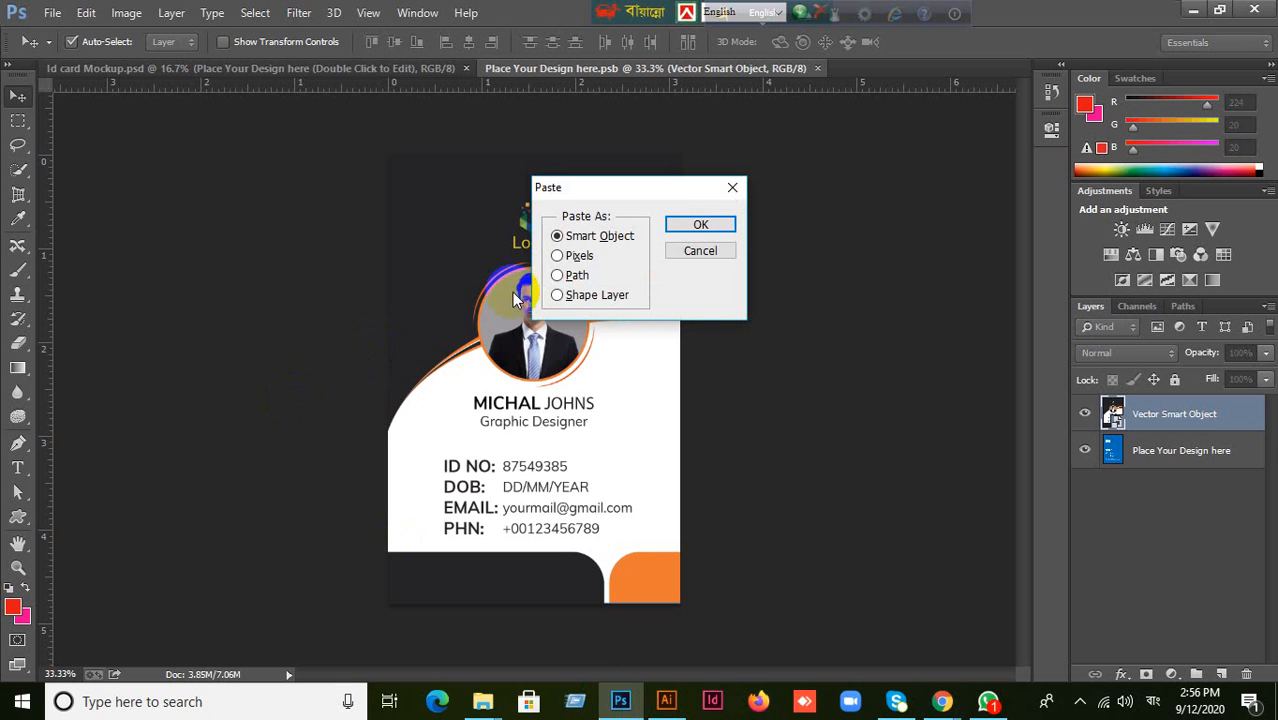
click(692, 224)
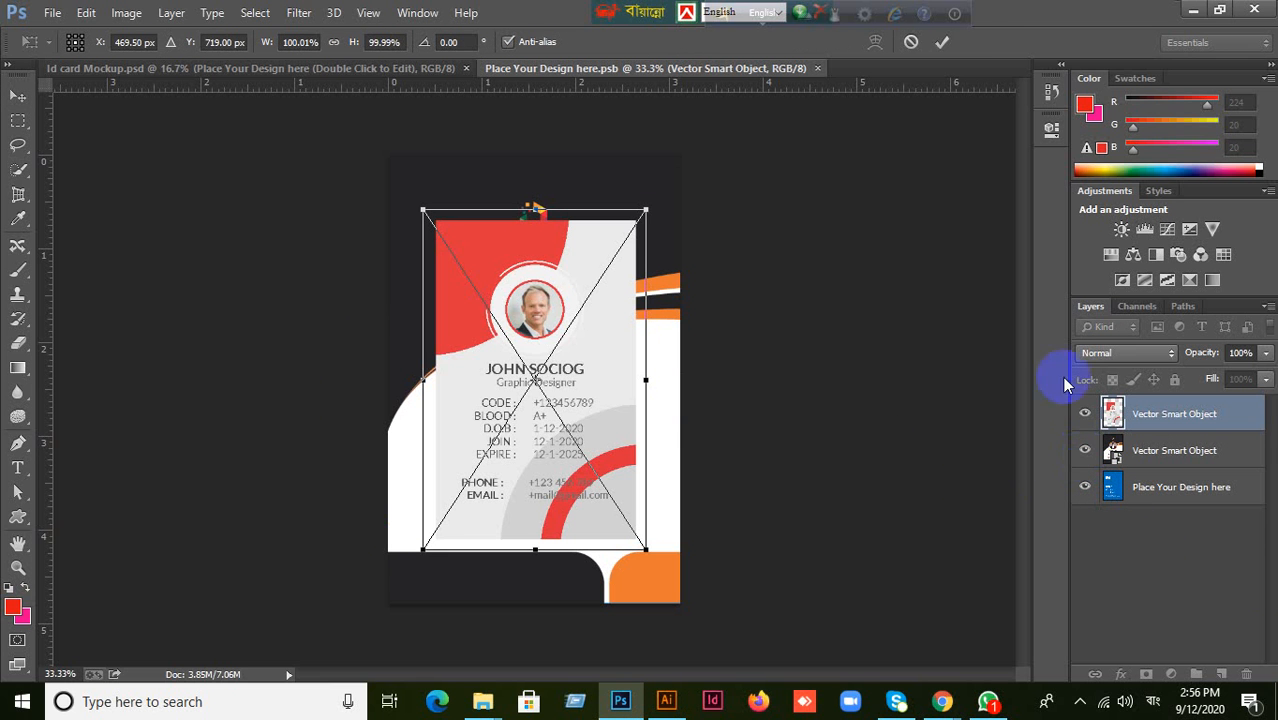
click(944, 42)
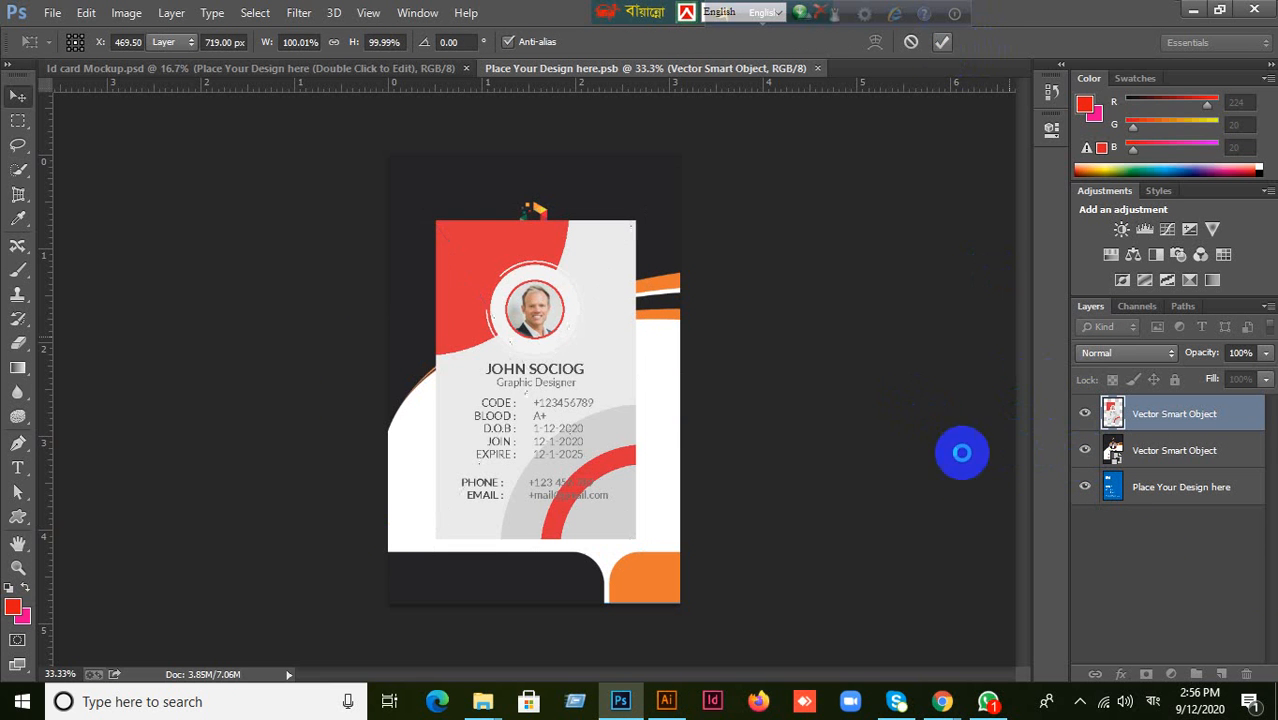
click(1085, 450)
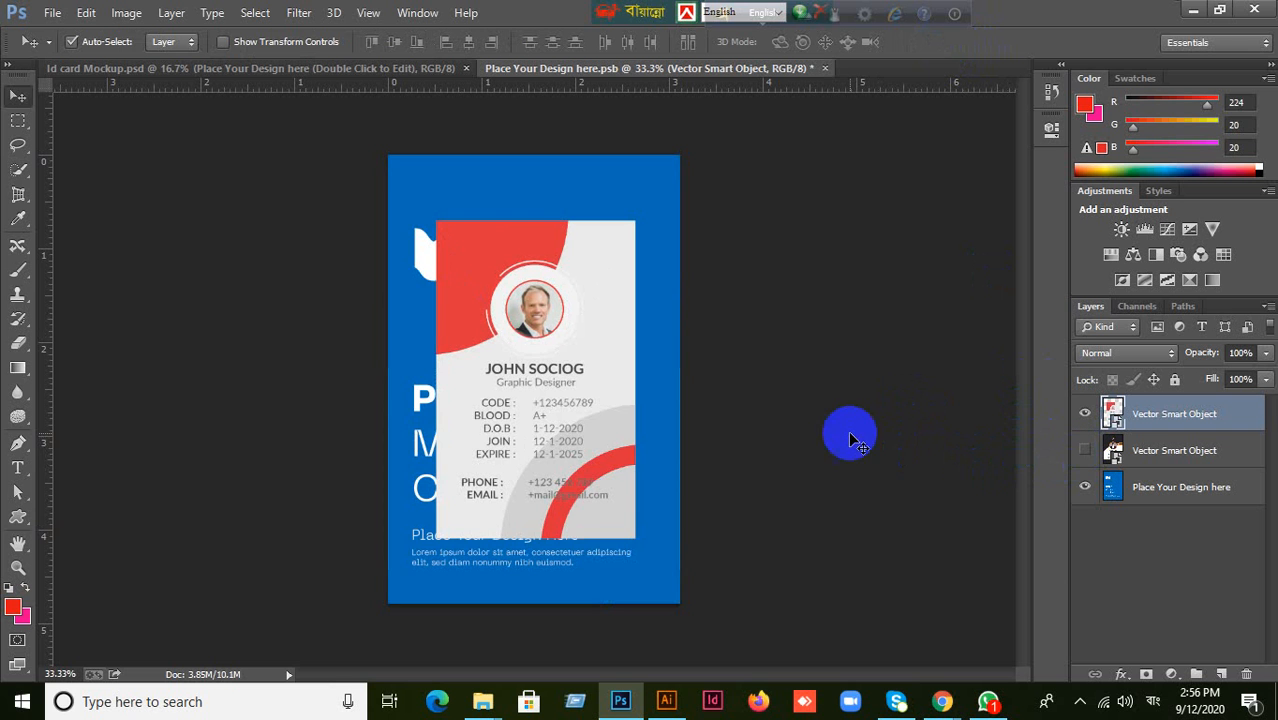
key(ctrl+t)
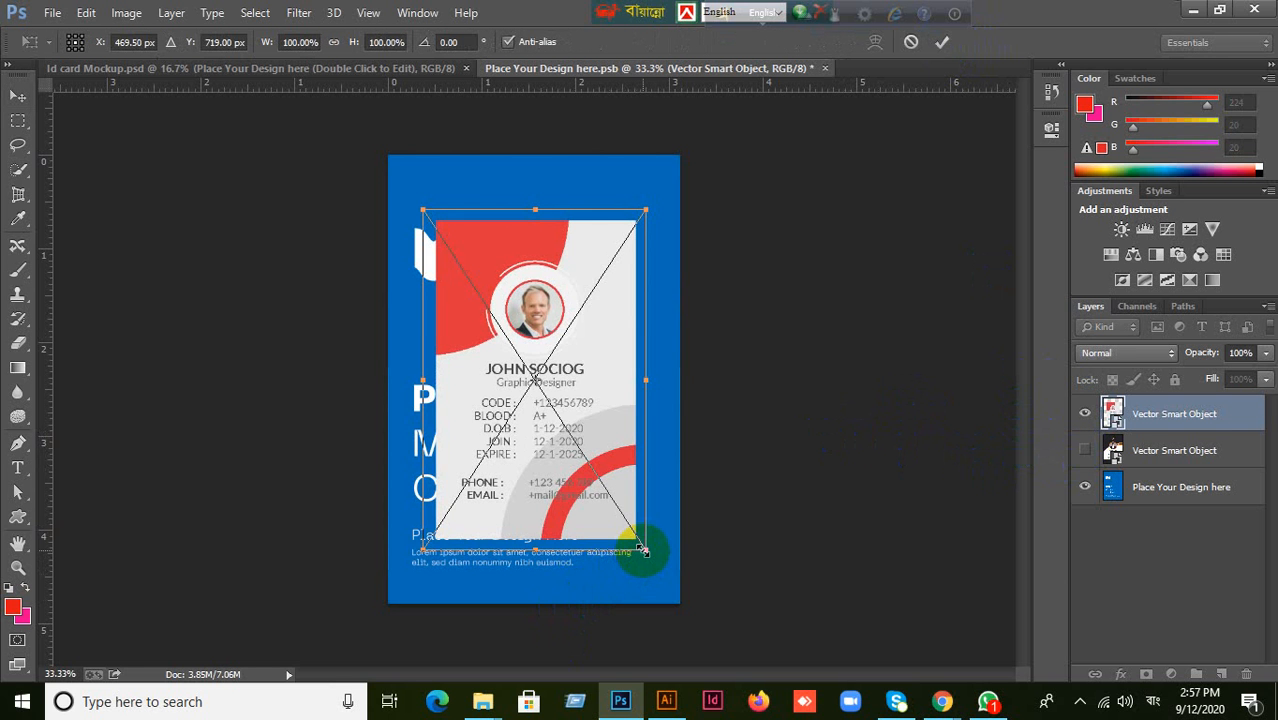
drag(645, 551, 692, 620)
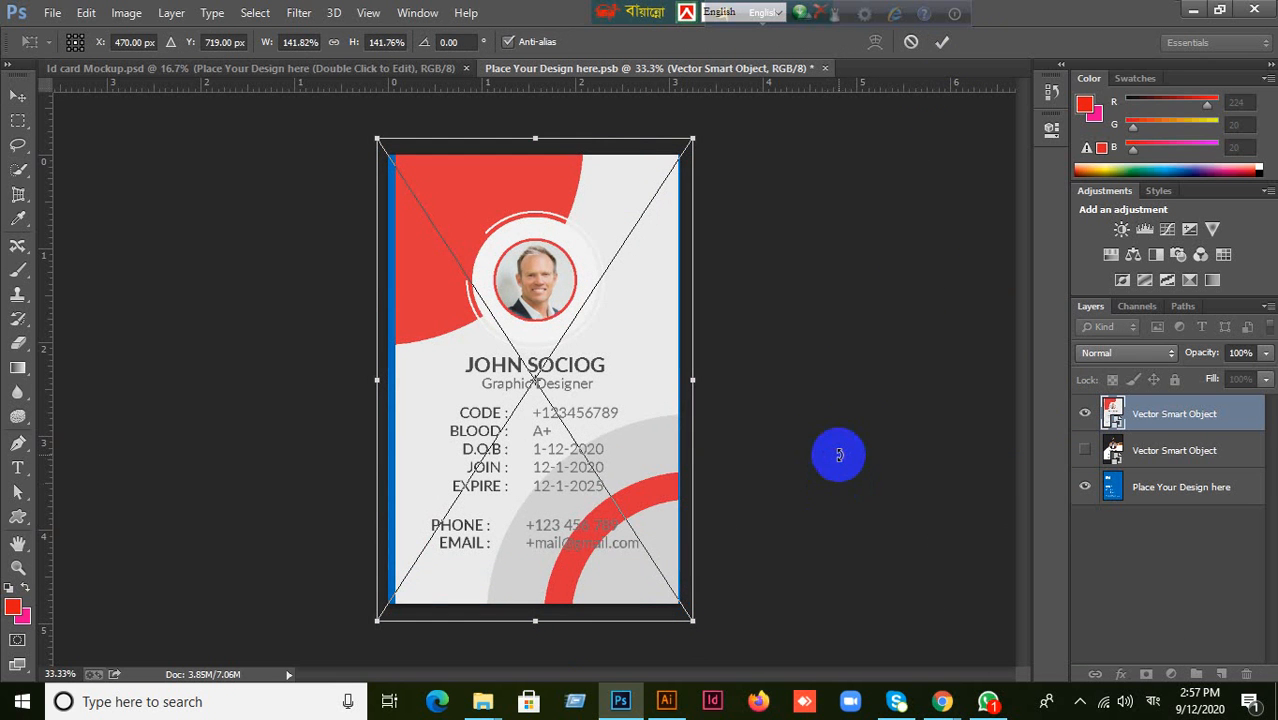
click(910, 41)
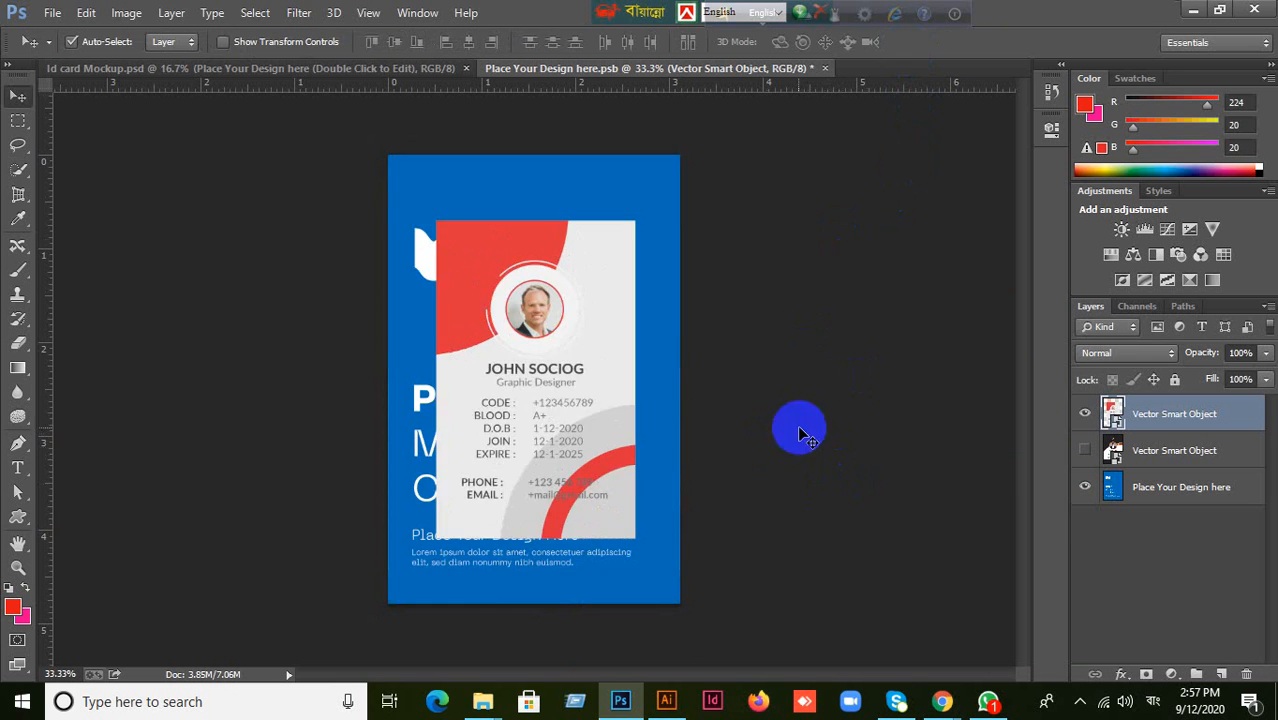
Check the Google Meet call and read the newest message in the Shariatpur GD-480 group chat in WhatsApp.
click(866, 636)
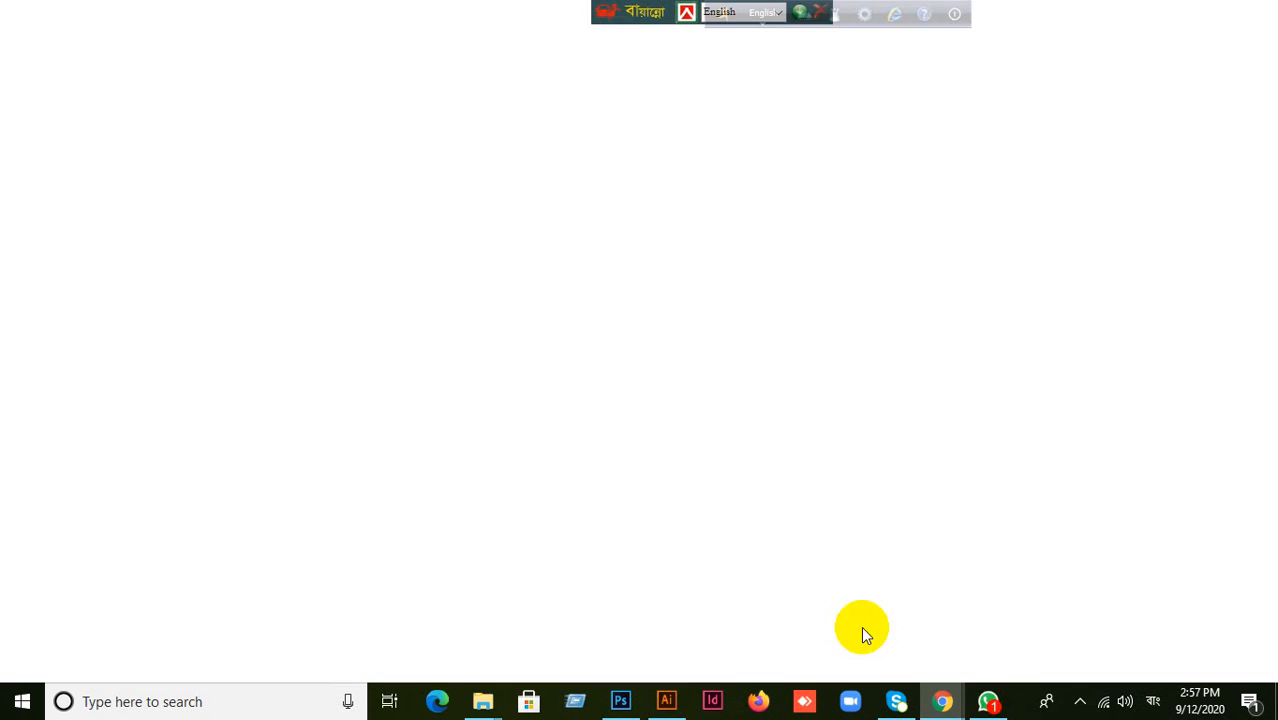
click(987, 703)
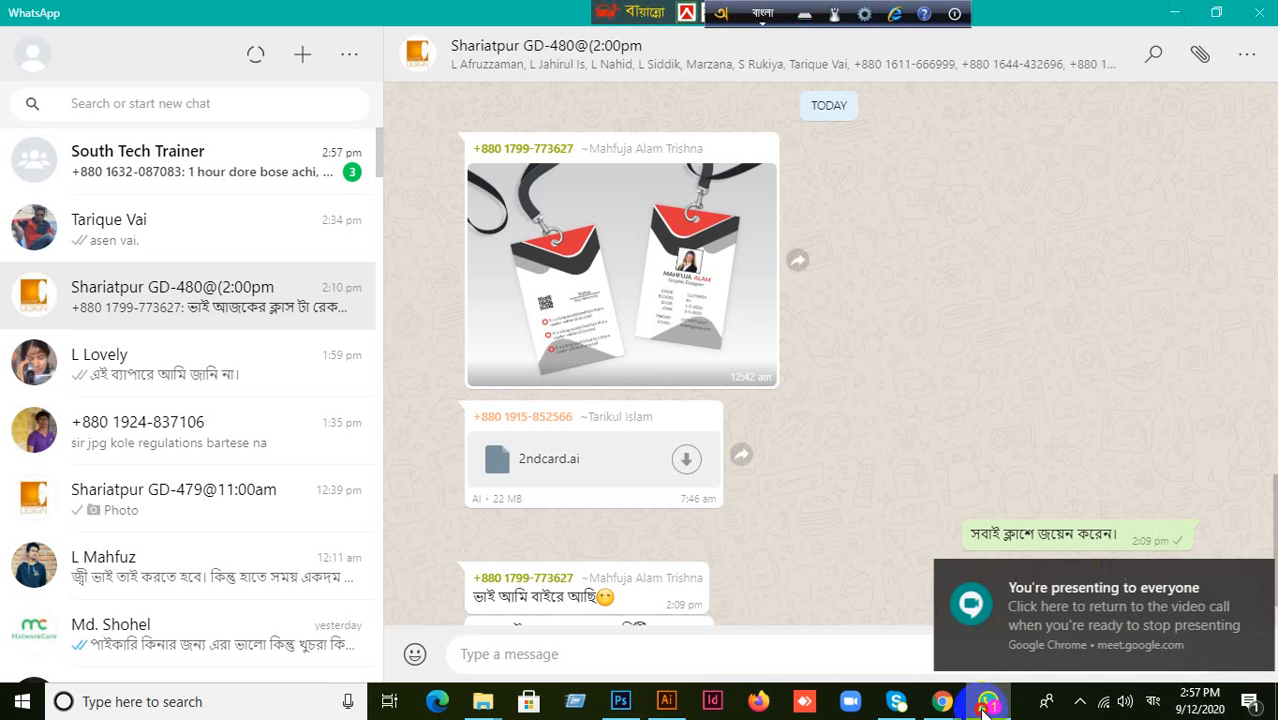
click(987, 703)
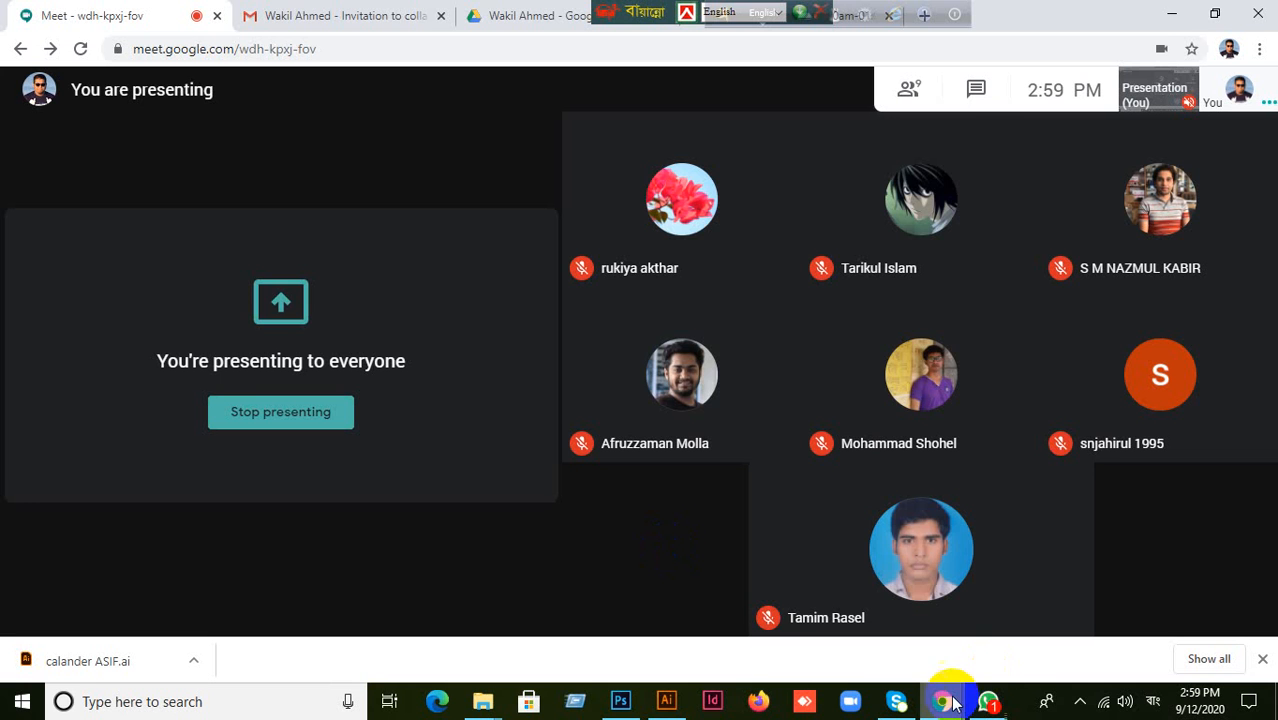
click(988, 701)
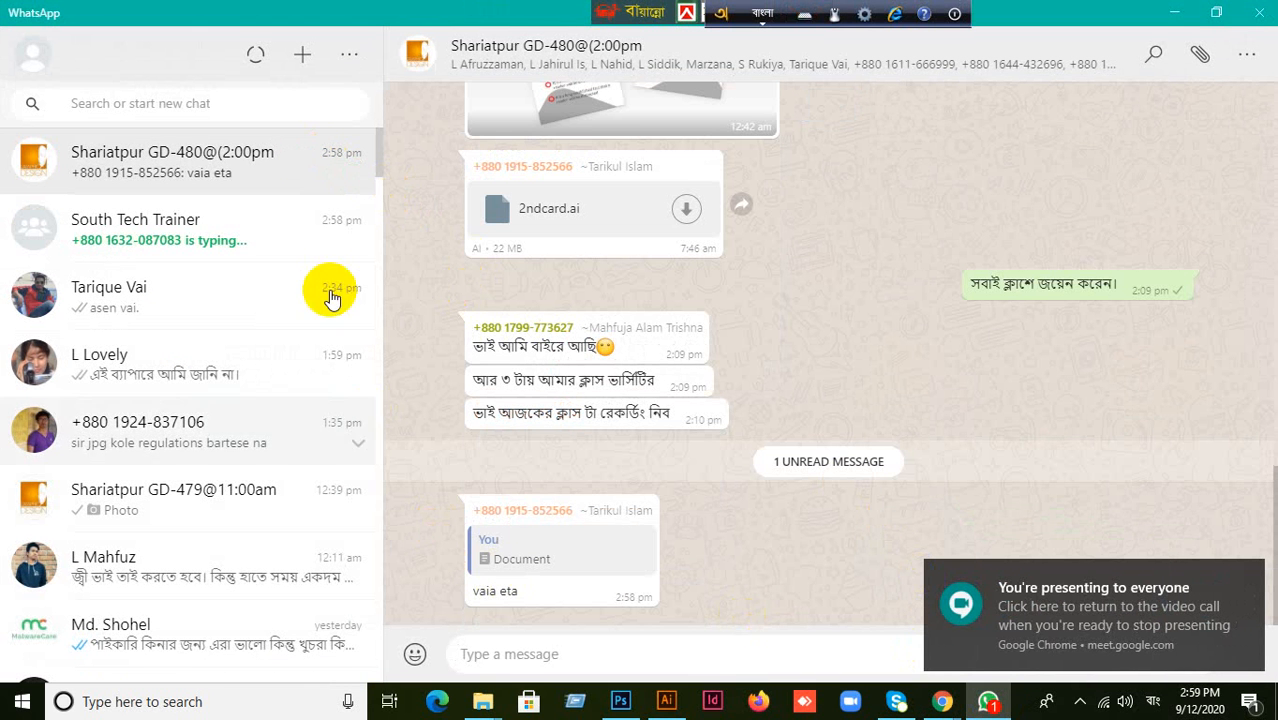
click(306, 228)
click(297, 184)
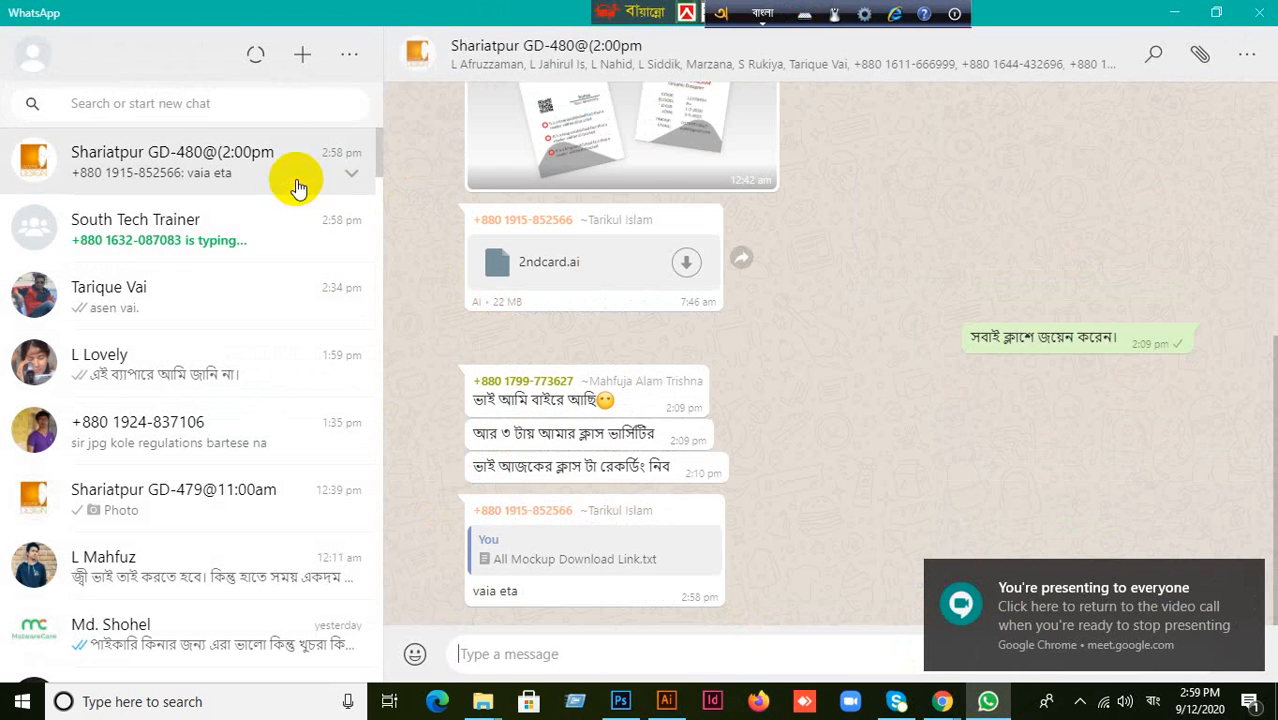
click(1174, 14)
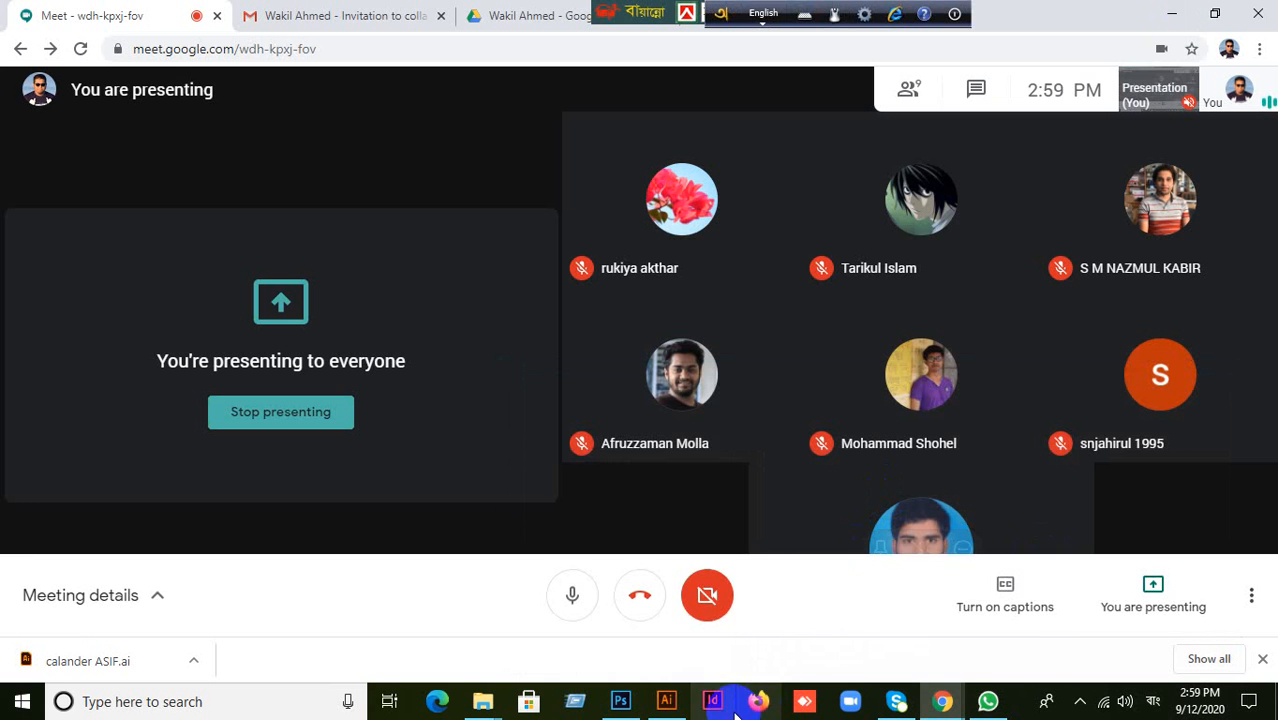
Return to Photoshop, scale the pasted front card up to about 142.5% and move it flush with the canvas's left edge.
click(621, 702)
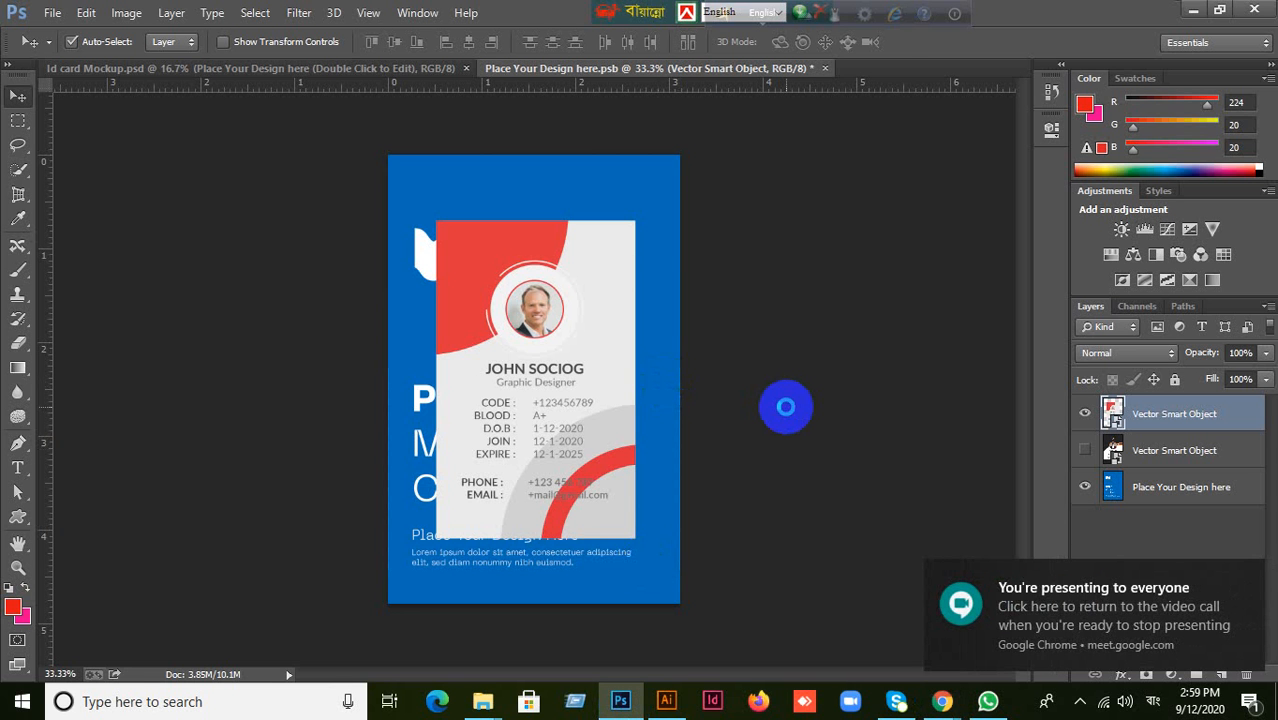
key(ctrl+t)
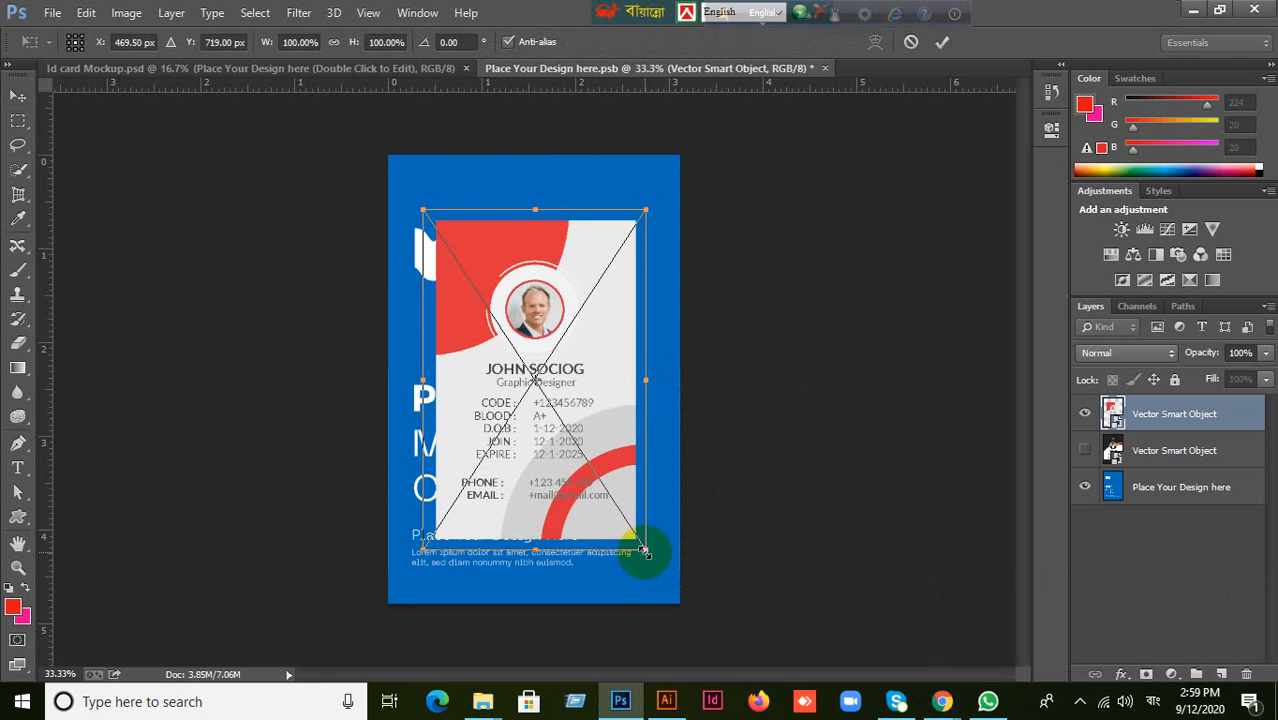
drag(644, 549, 690, 623)
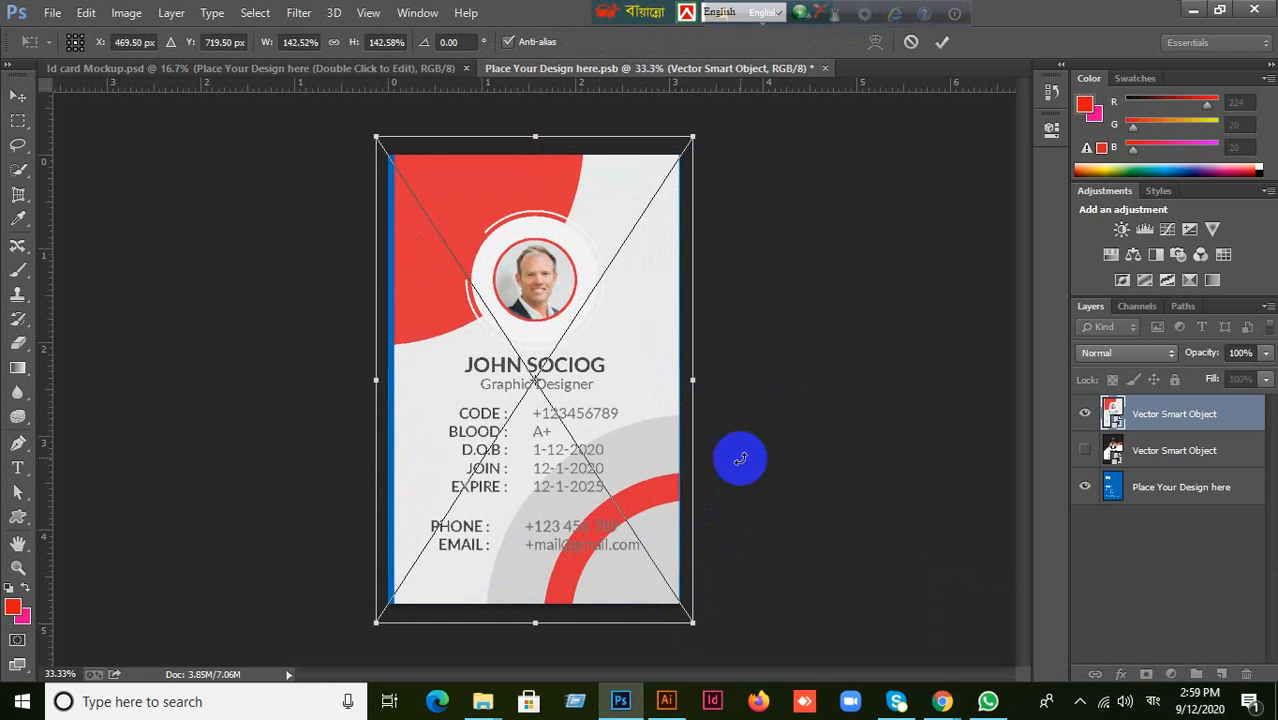
drag(609, 425, 597, 427)
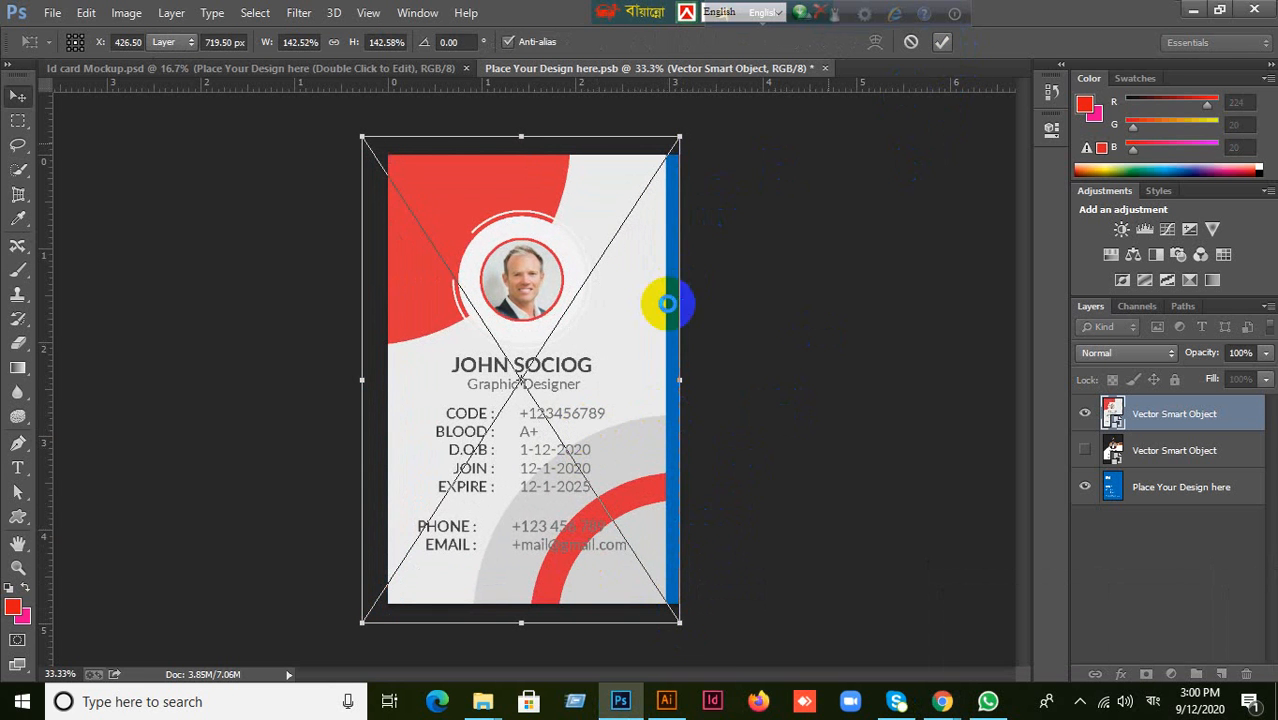
key(Return)
mouse_move(596, 340)
mouse_down()
mouse_move(614, 375)
mouse_move(599, 371)
mouse_move(591, 334)
mouse_move(590, 349)
mouse_up()
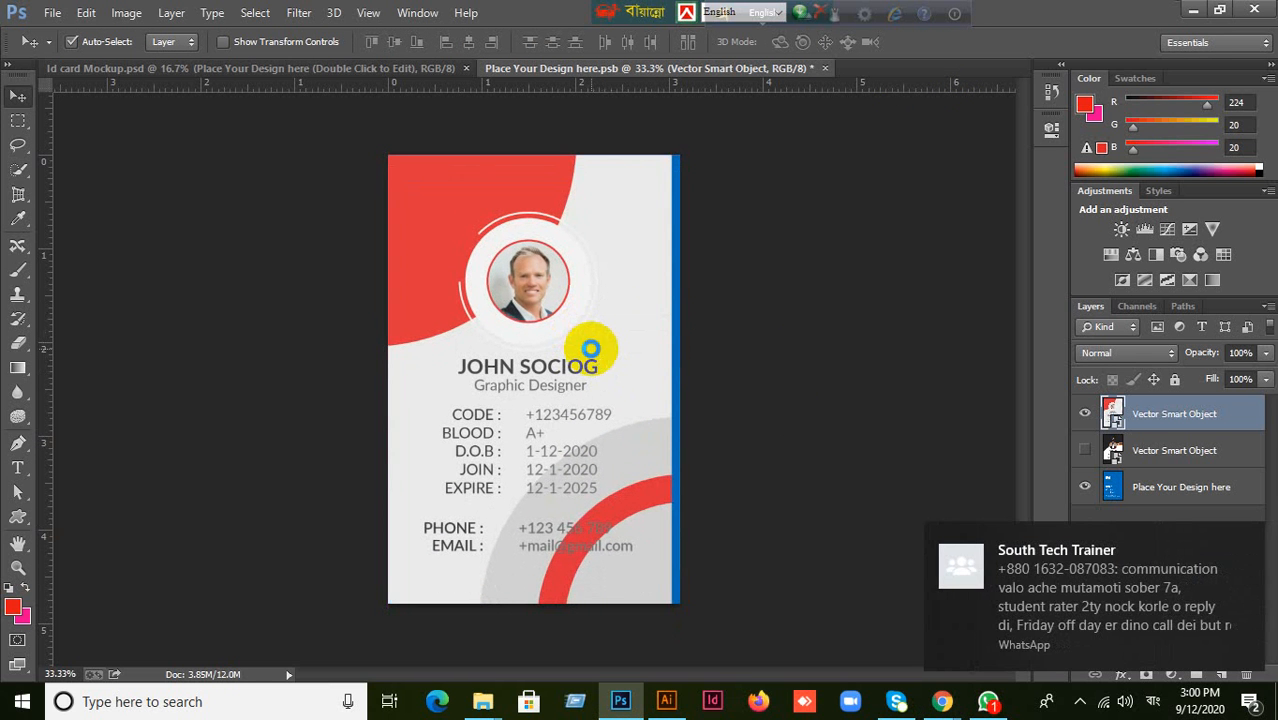
Widen the front card to cover the whole canvas width, and save and close the smart object.
key(ctrl+t)
drag(678, 382, 696, 386)
click(941, 42)
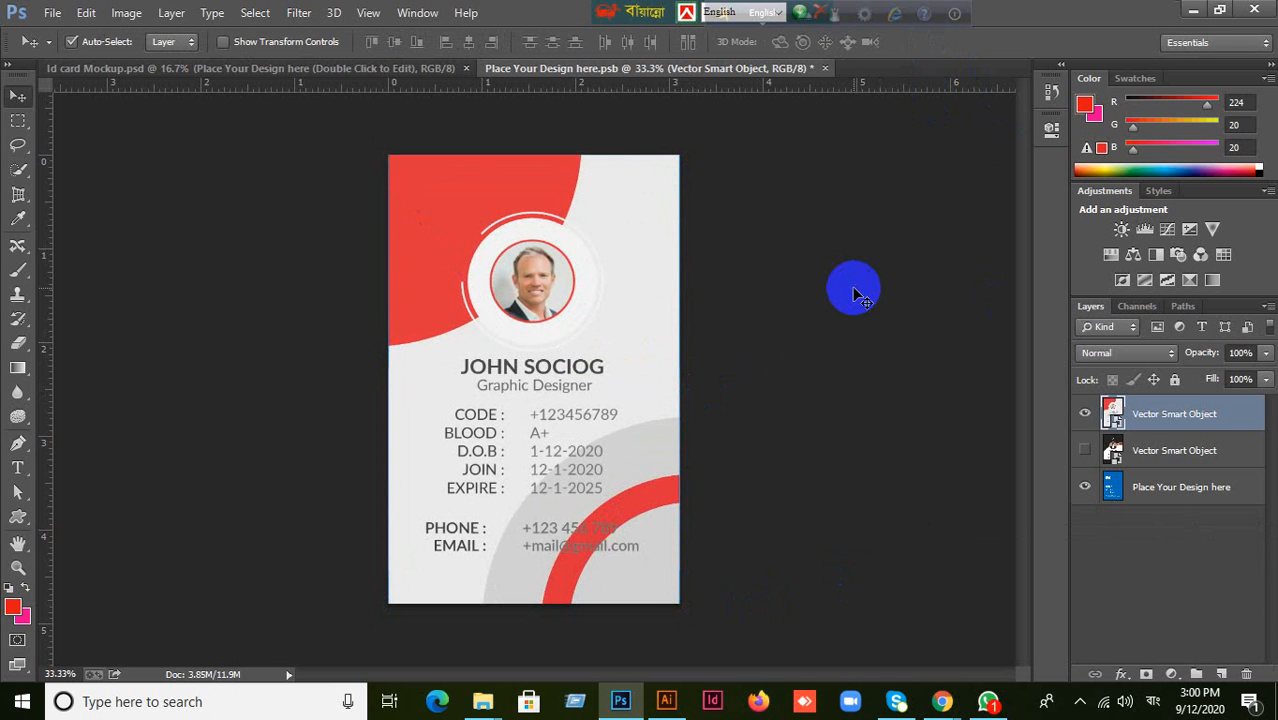
key(ctrl+s)
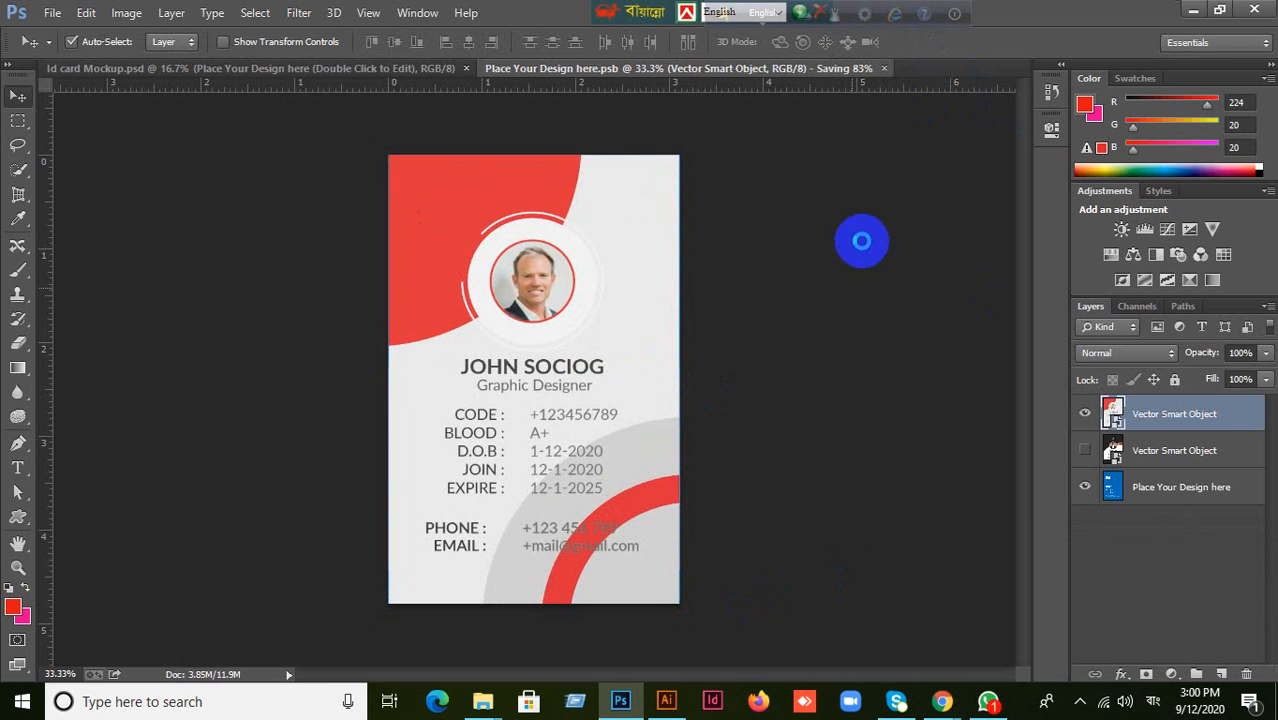
click(825, 68)
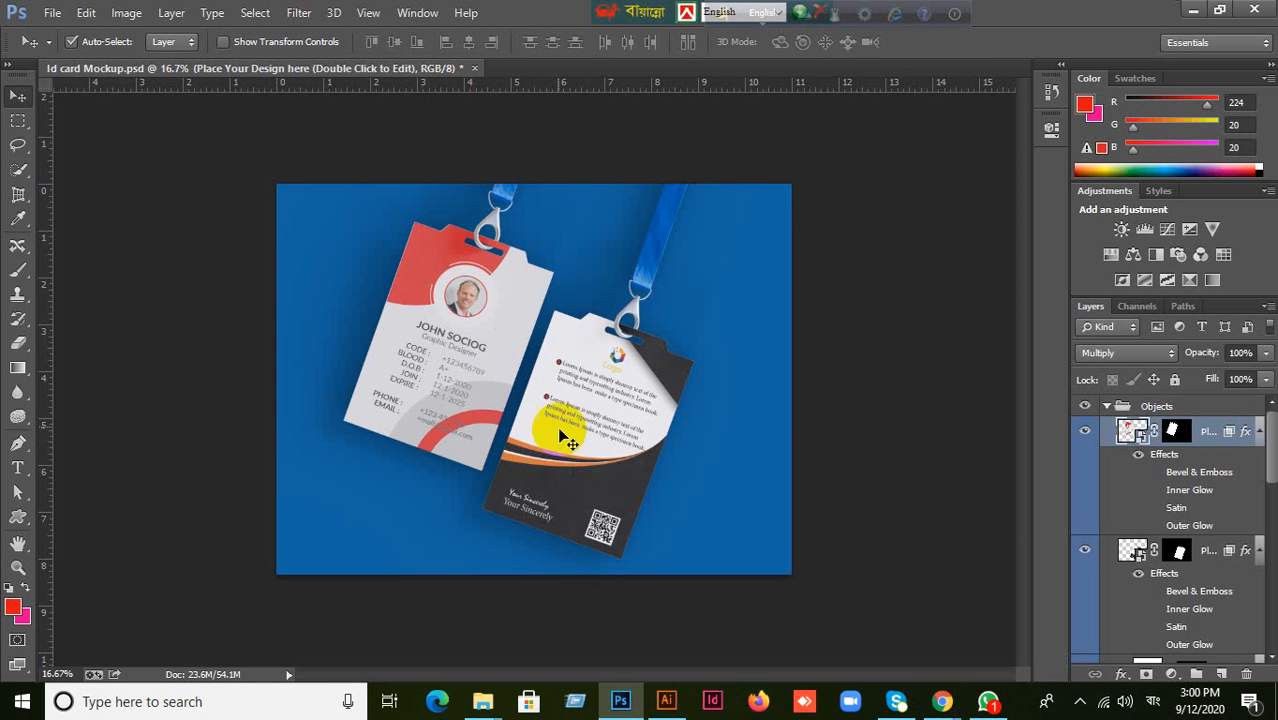
Open the contents of the back card's "Place Your Design here" smart object for editing.
click(595, 412)
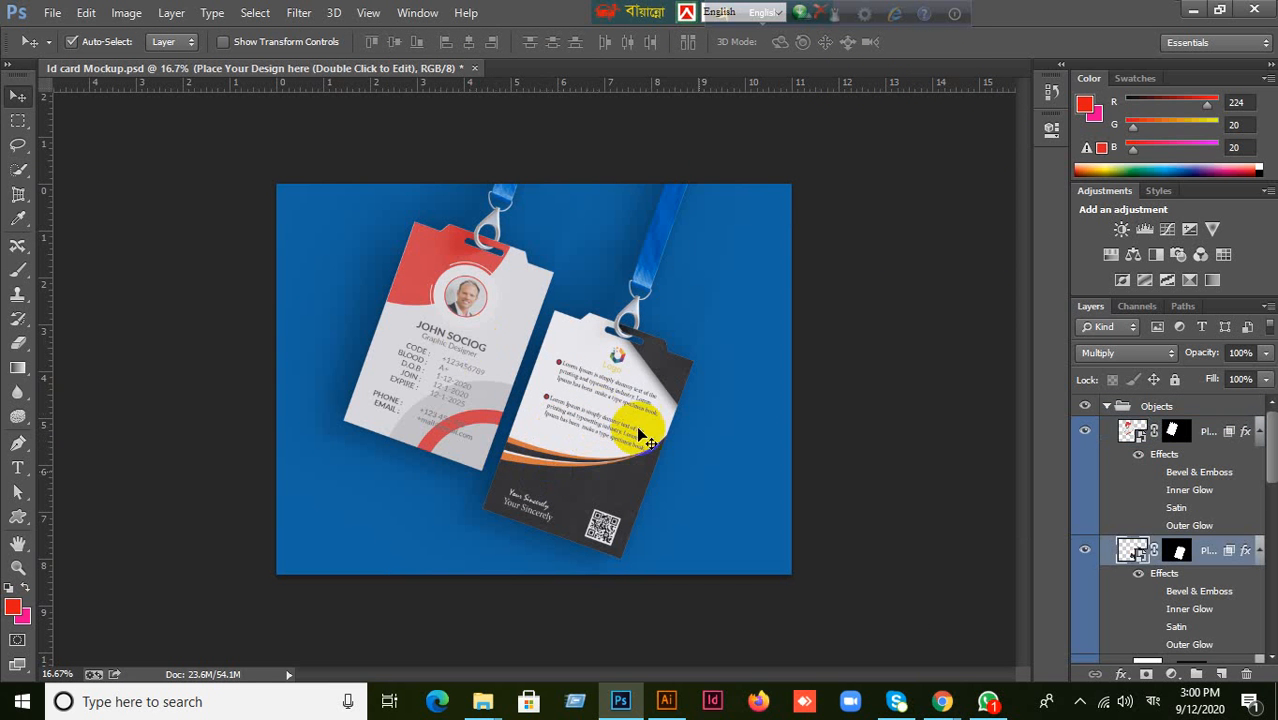
double_click(1143, 557)
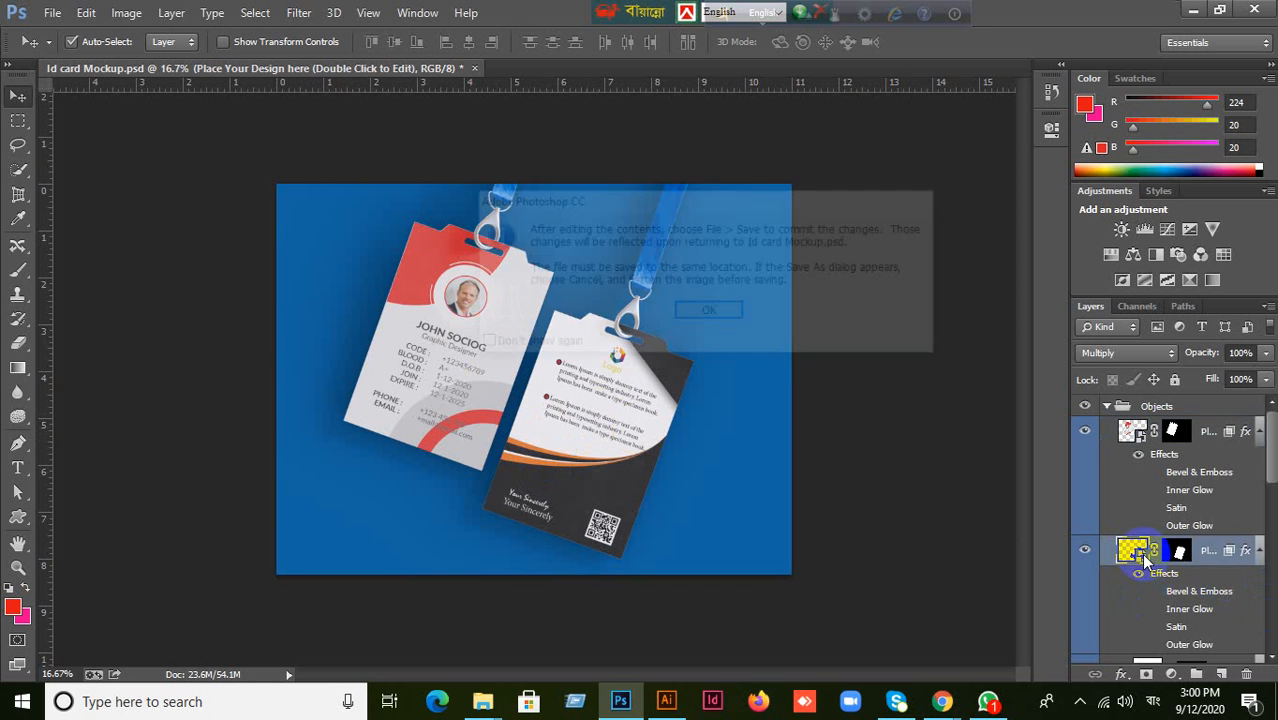
click(727, 308)
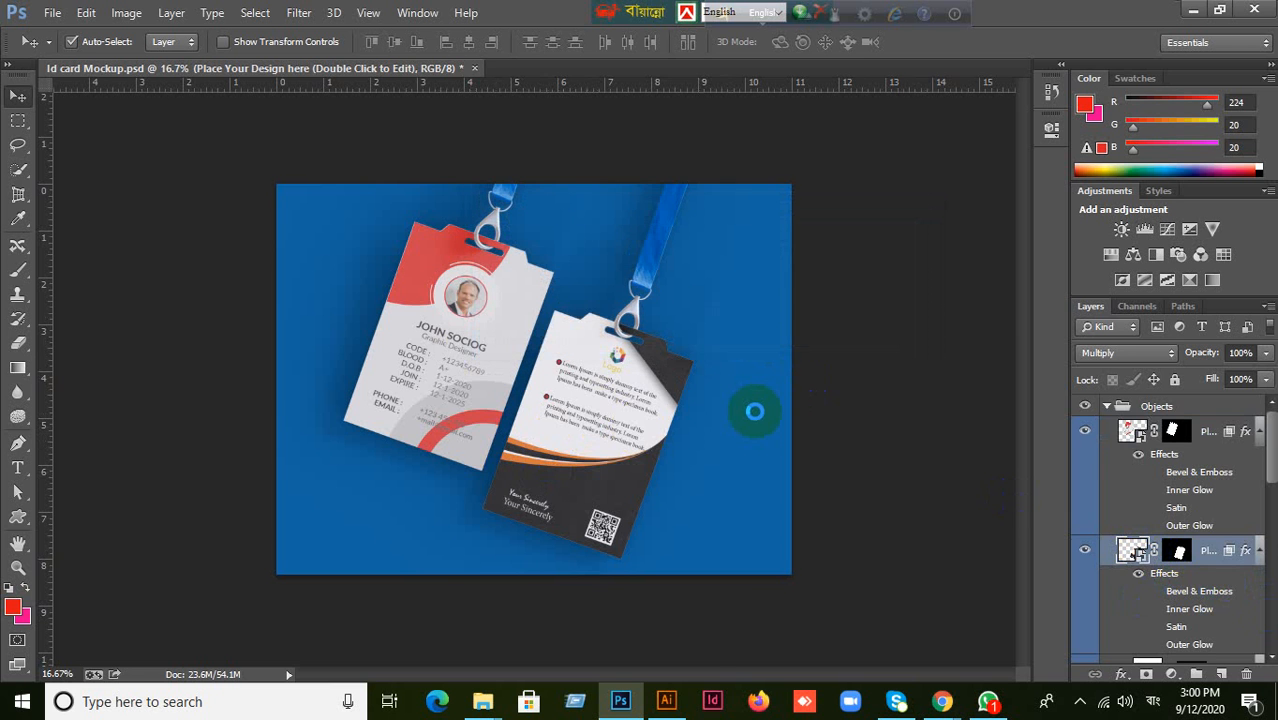
Switch to Illustrator, select and copy the clipped back card, and return to the smart object in Photoshop.
click(664, 701)
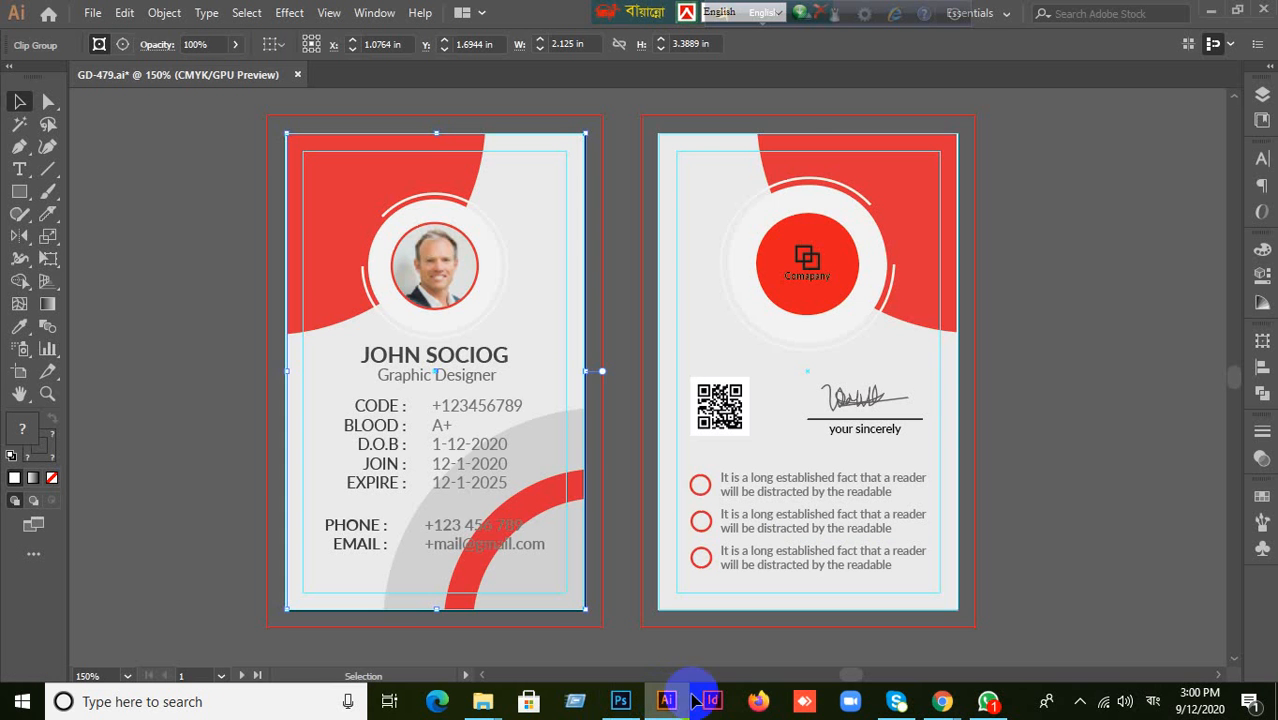
click(770, 592)
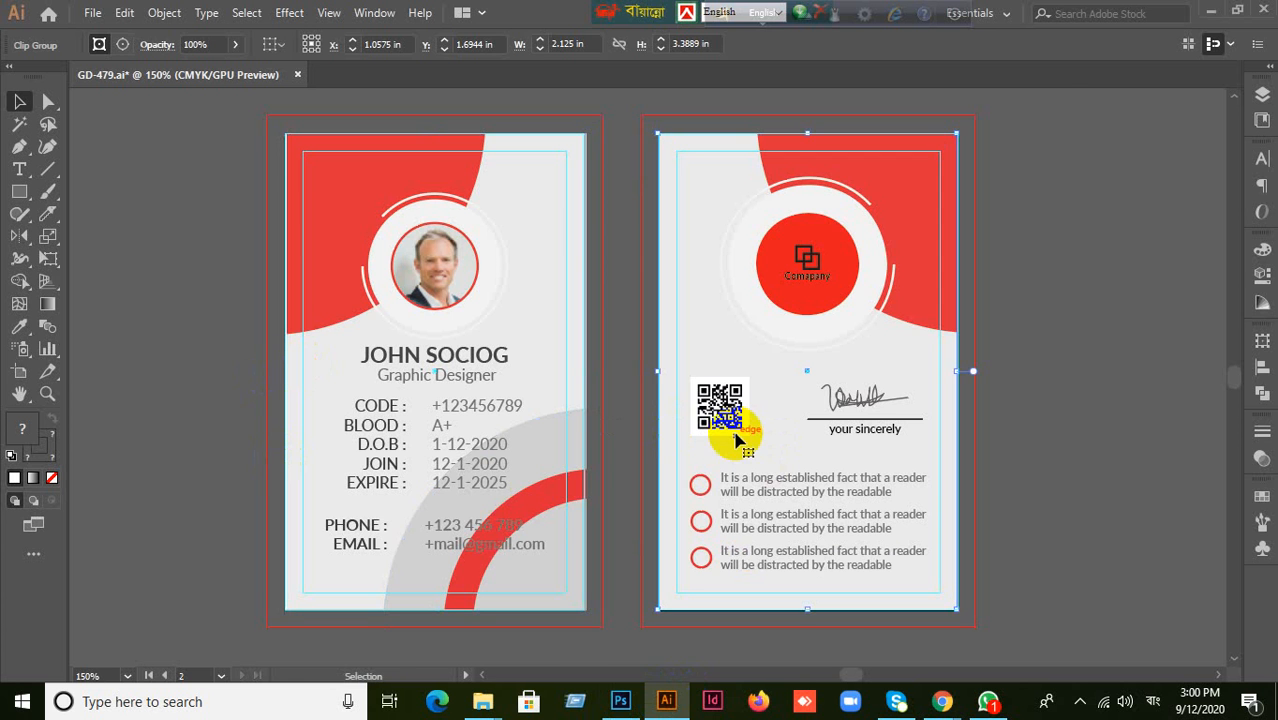
click(620, 701)
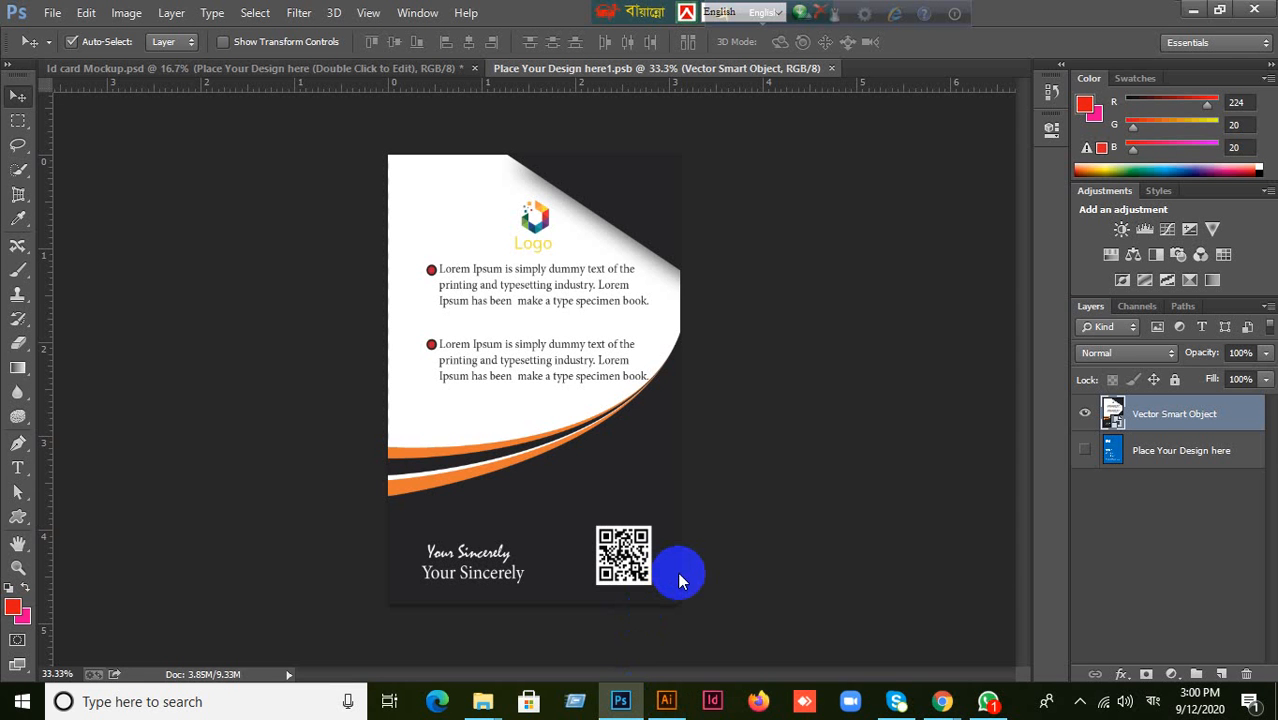
Paste the back card as a Smart Object and commit its placement.
key(ctrl+v)
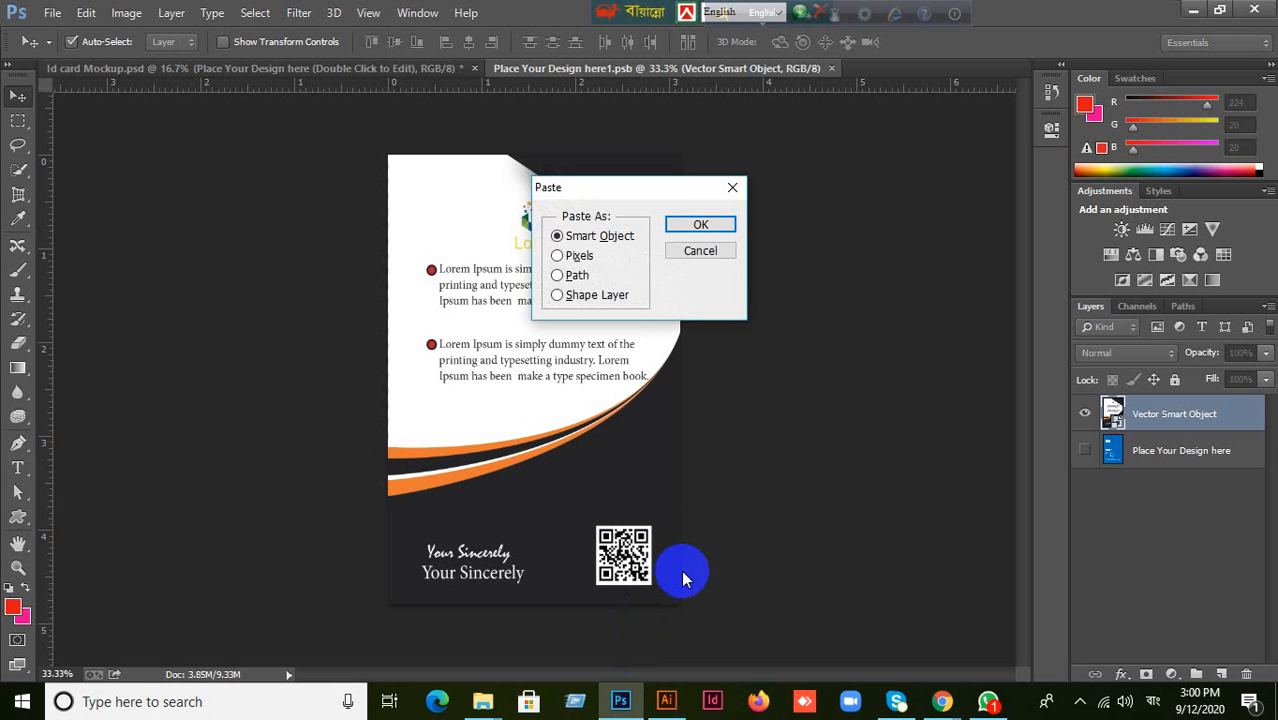
click(695, 224)
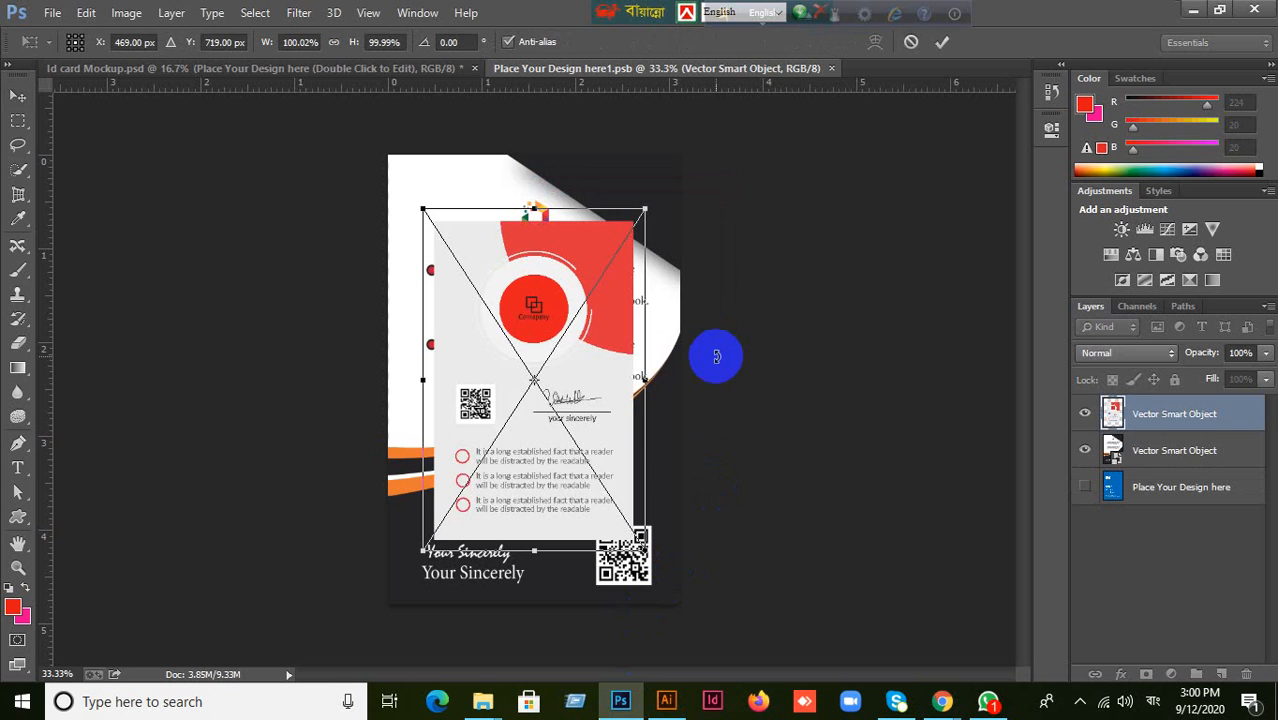
click(941, 44)
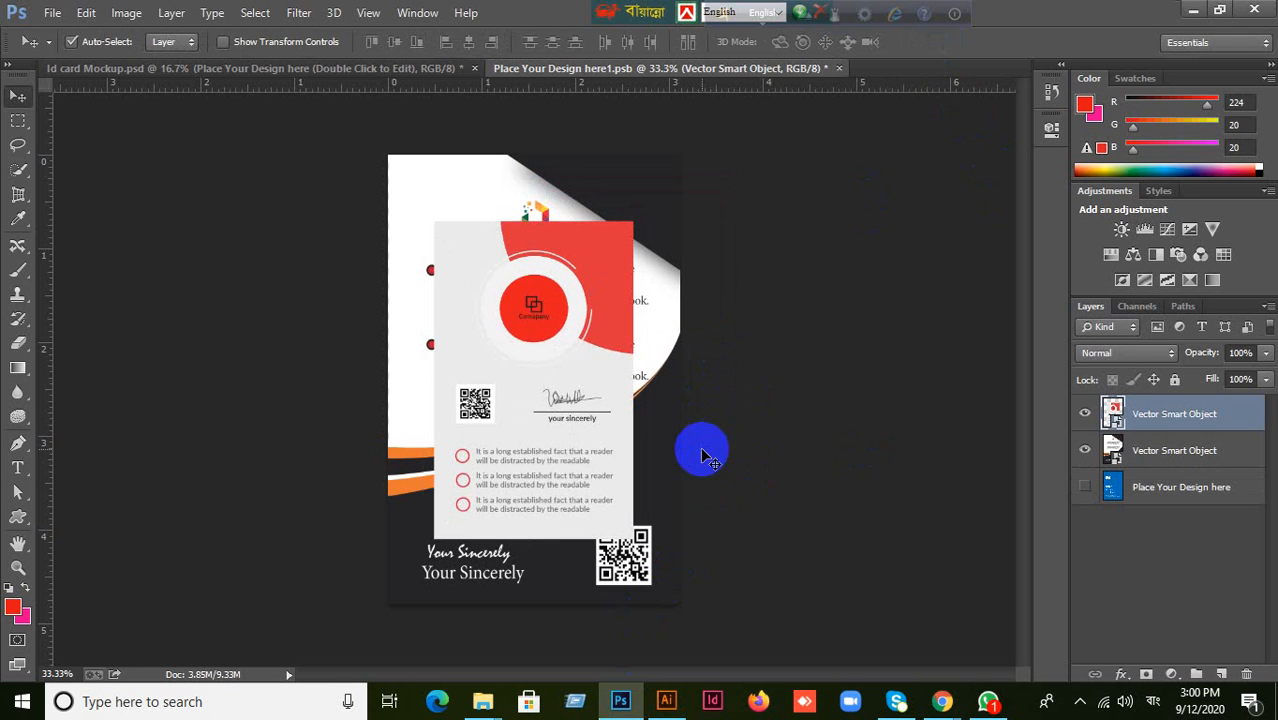
key(ctrl+t)
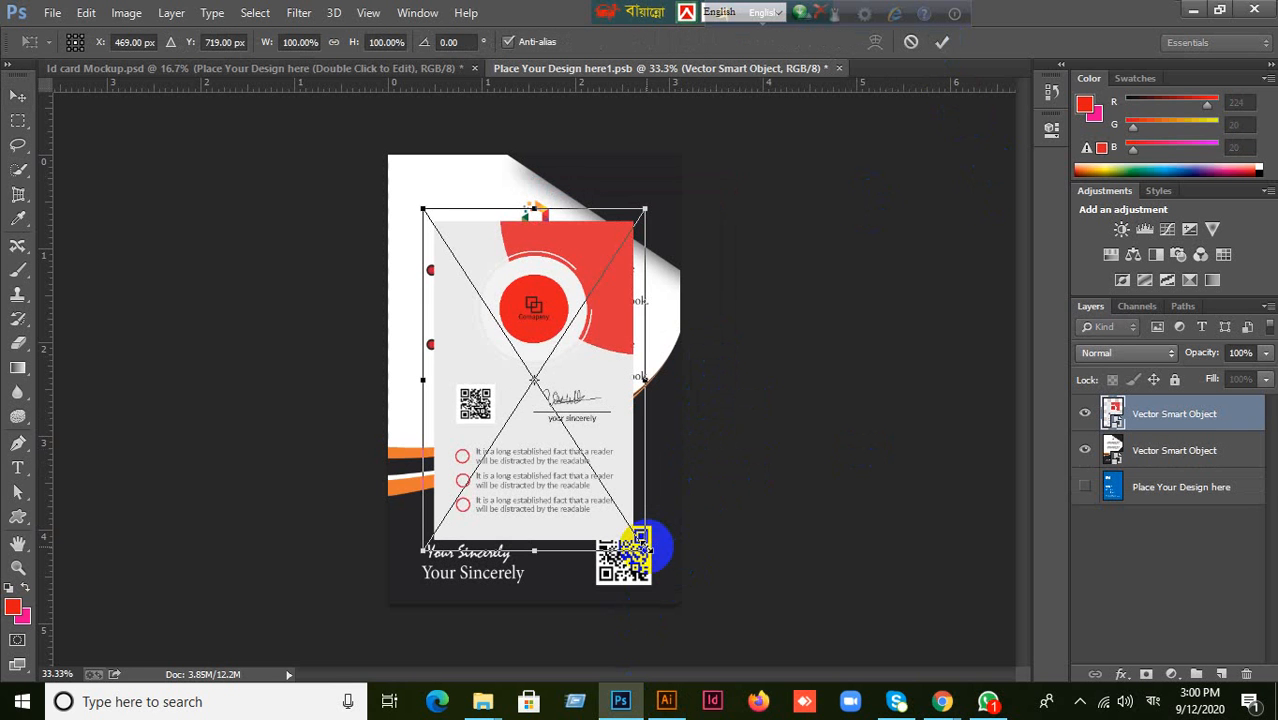
drag(645, 546, 685, 609)
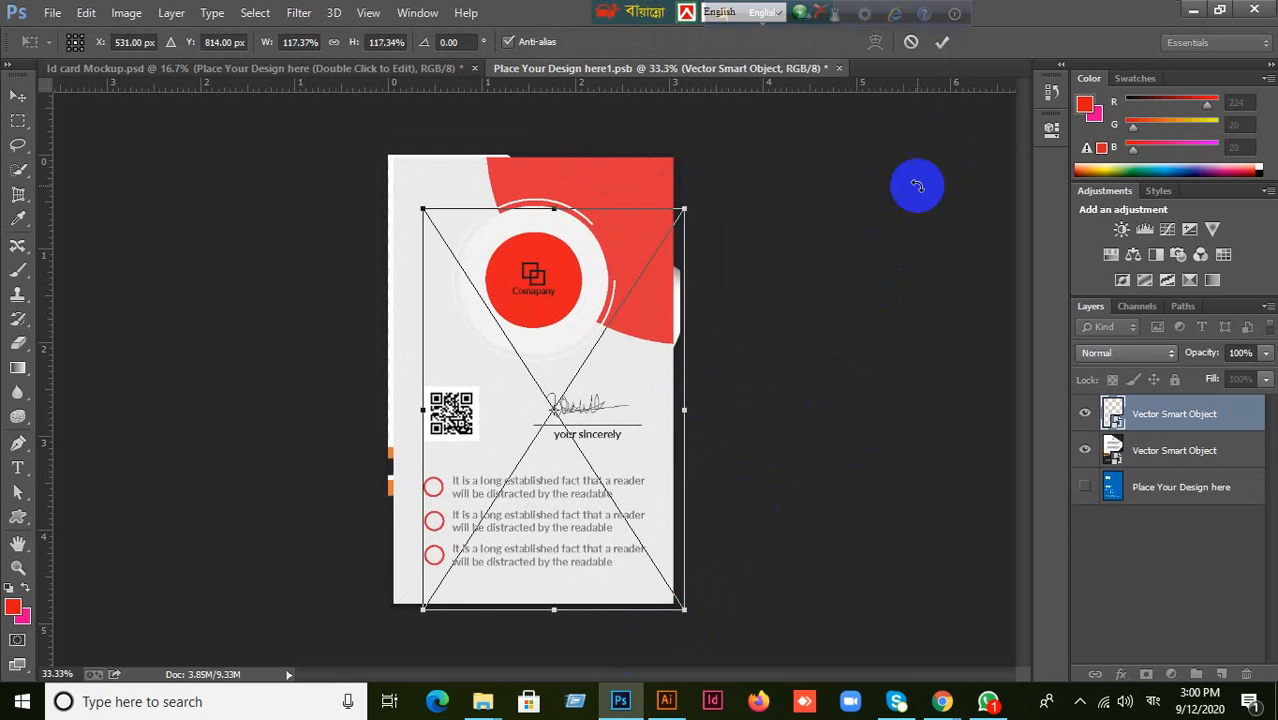
click(944, 42)
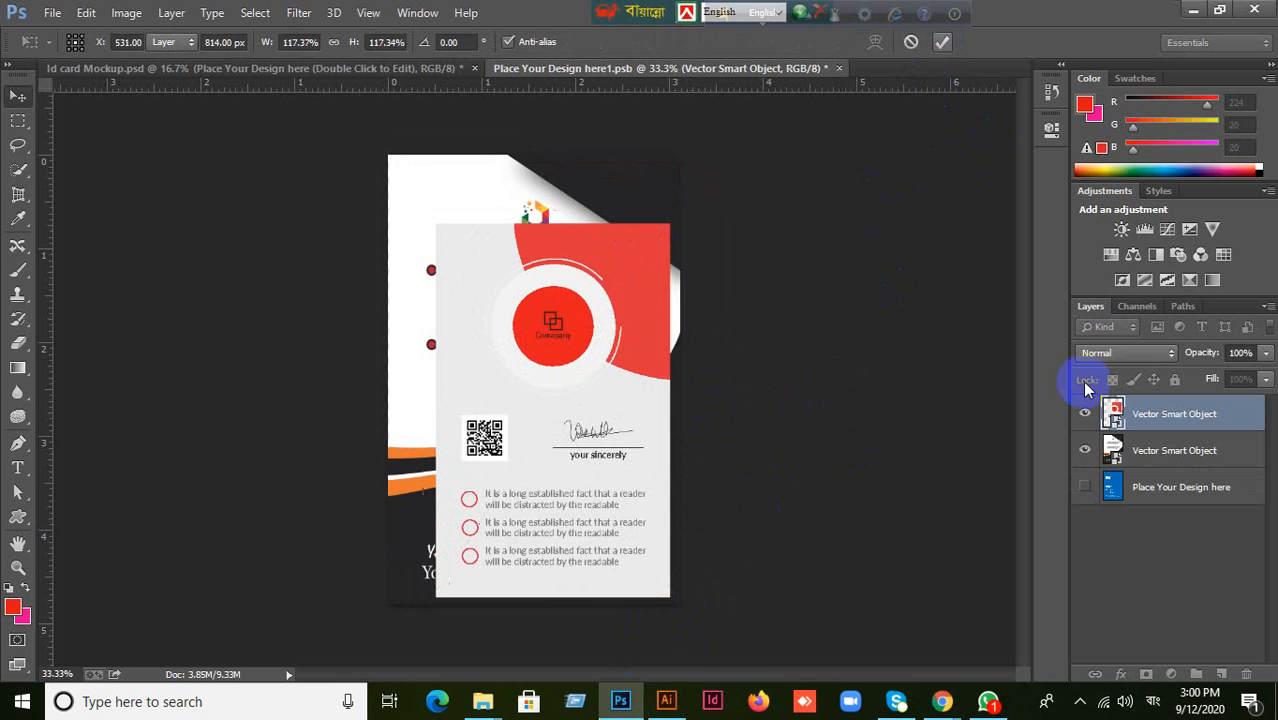
click(1085, 450)
key(ctrl+z)
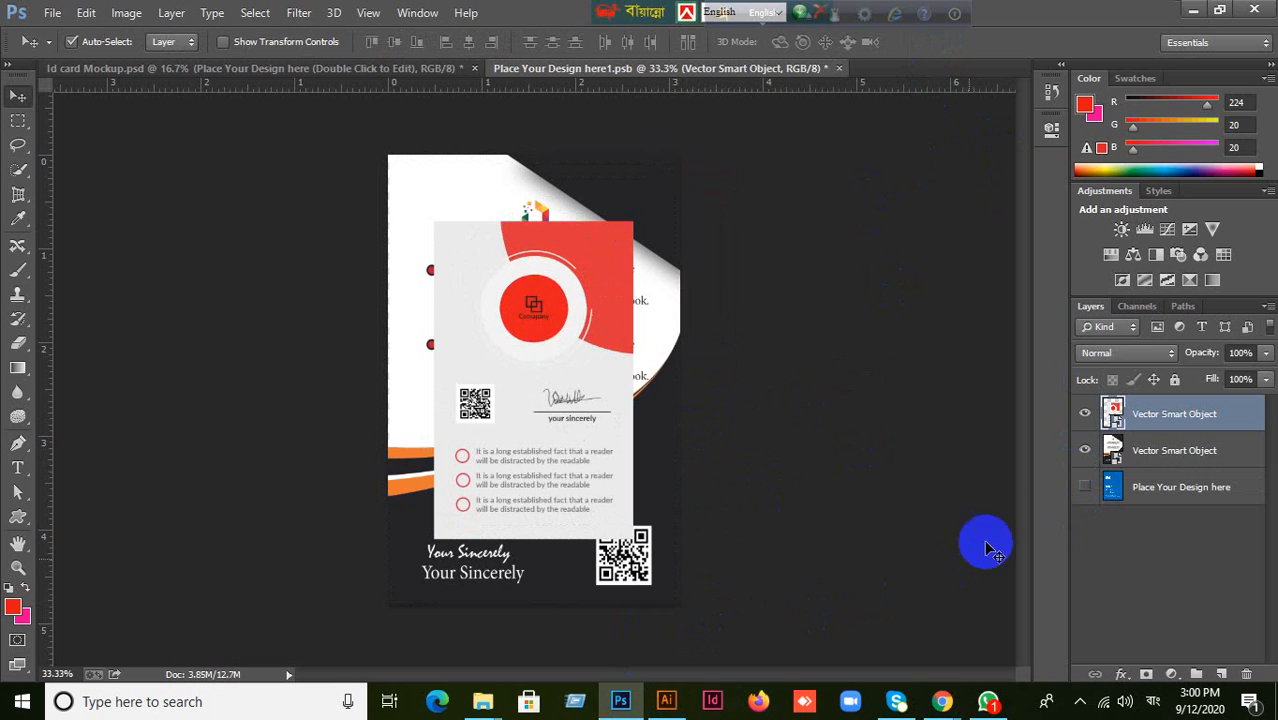
Show the blue placeholder layer, hide the mockup's original back design, and scale the pasted back card to about 143%, flush with the canvas's left edge.
click(1084, 487)
click(1083, 450)
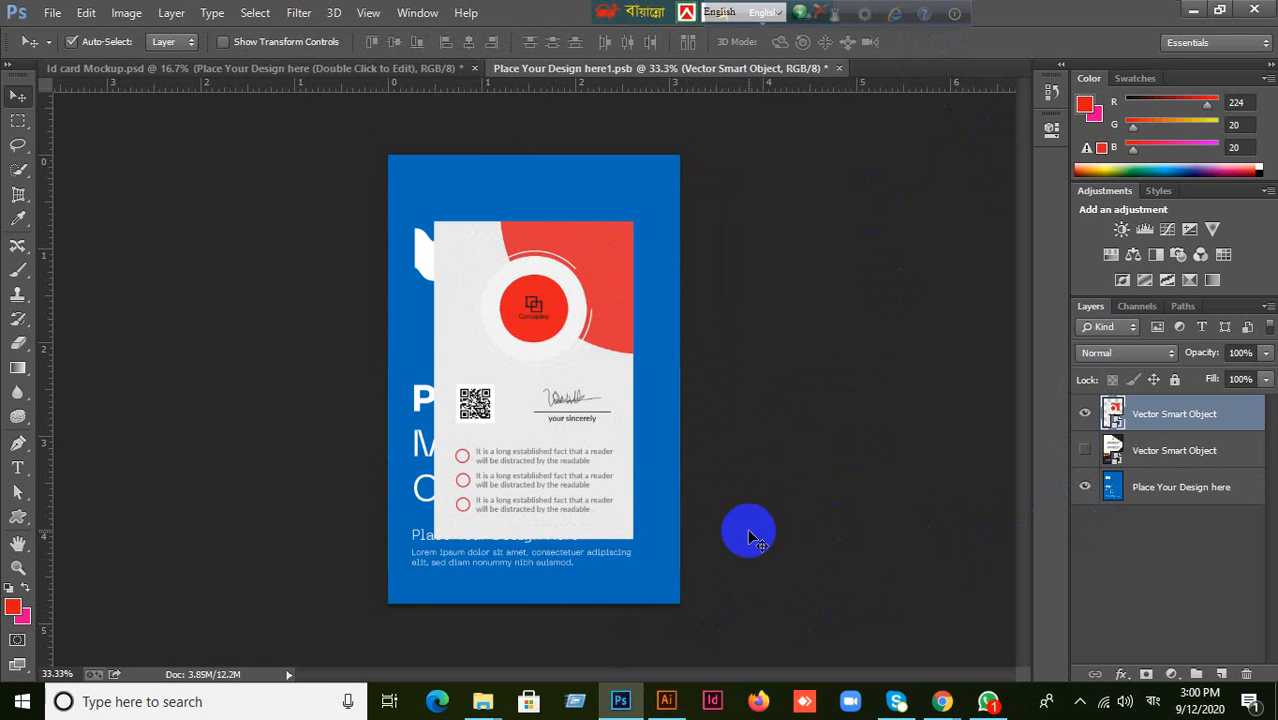
key(ctrl+t)
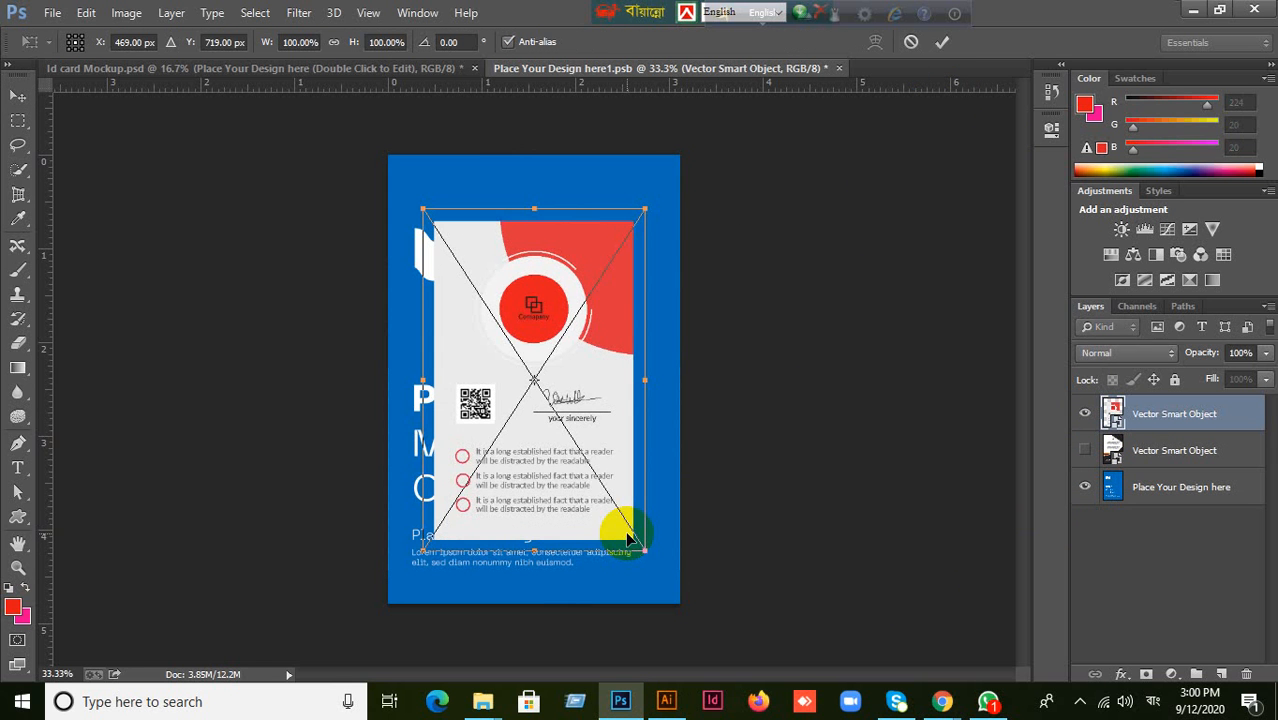
drag(650, 545, 698, 620)
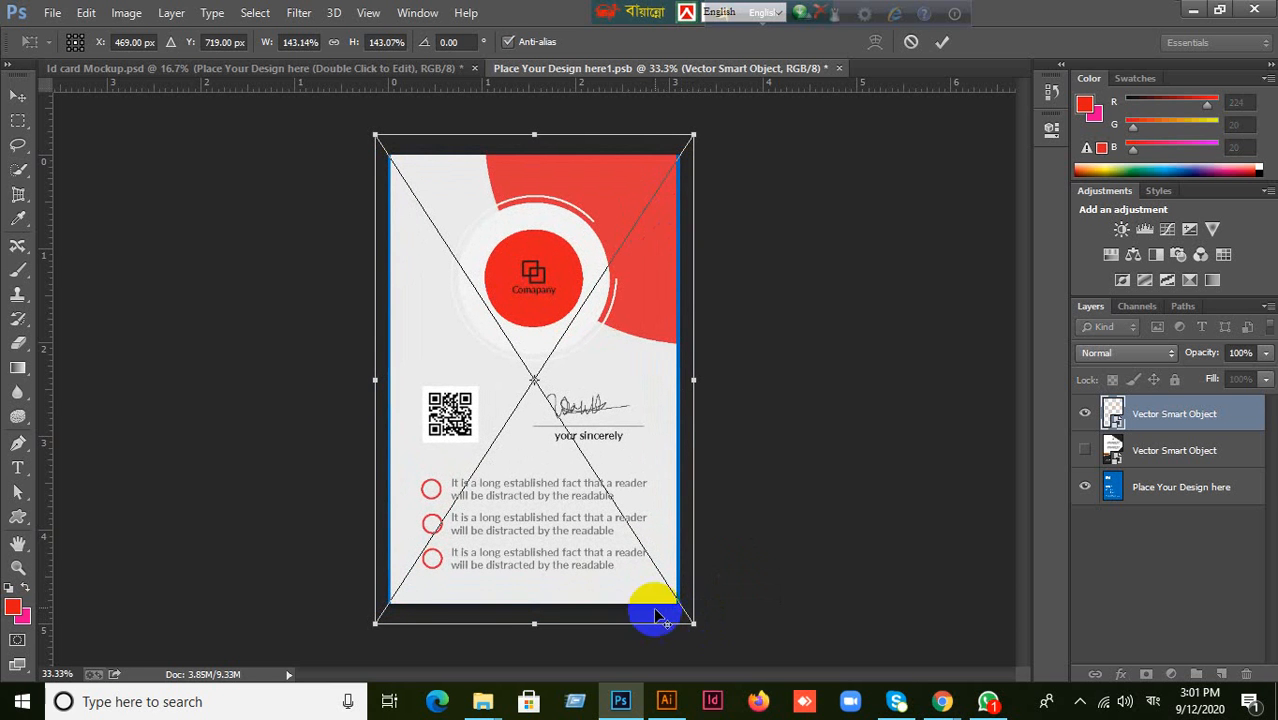
click(942, 41)
mouse_move(580, 404)
mouse_down()
mouse_move(571, 420)
mouse_move(577, 406)
mouse_up()
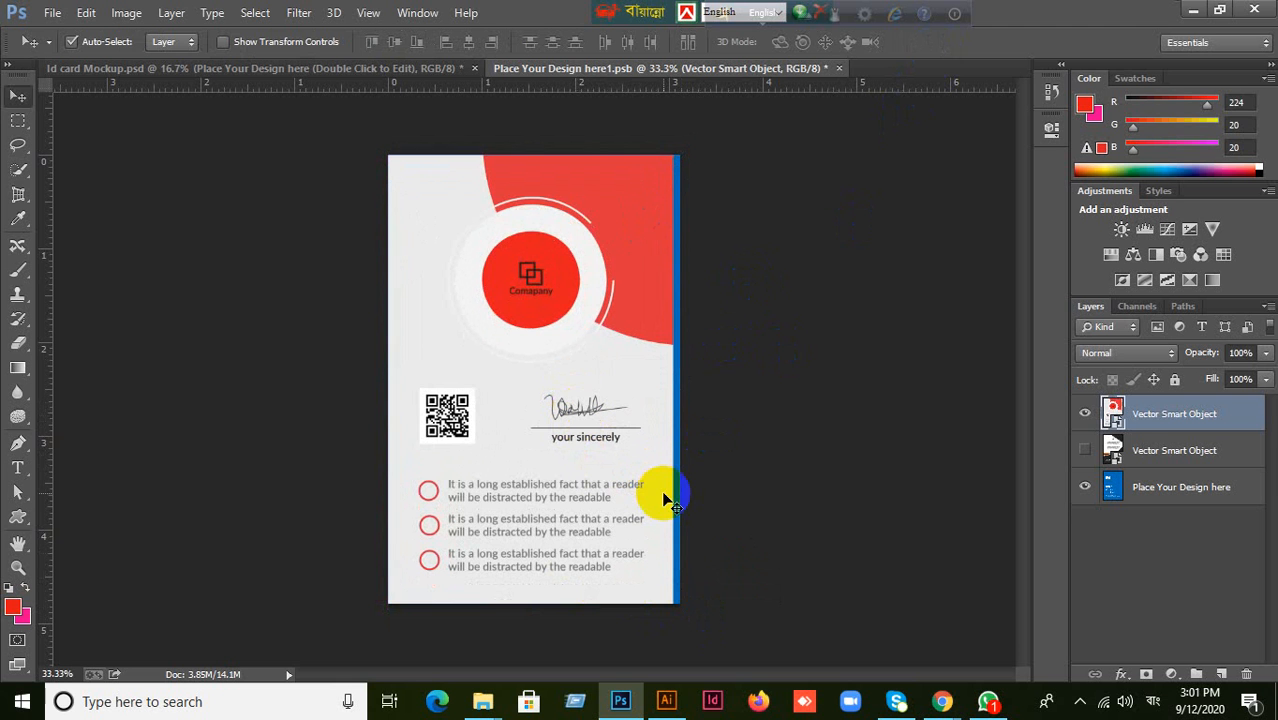
Widen the back card to 146.5% so it covers the canvas width, and save and close the smart object.
key(ctrl+t)
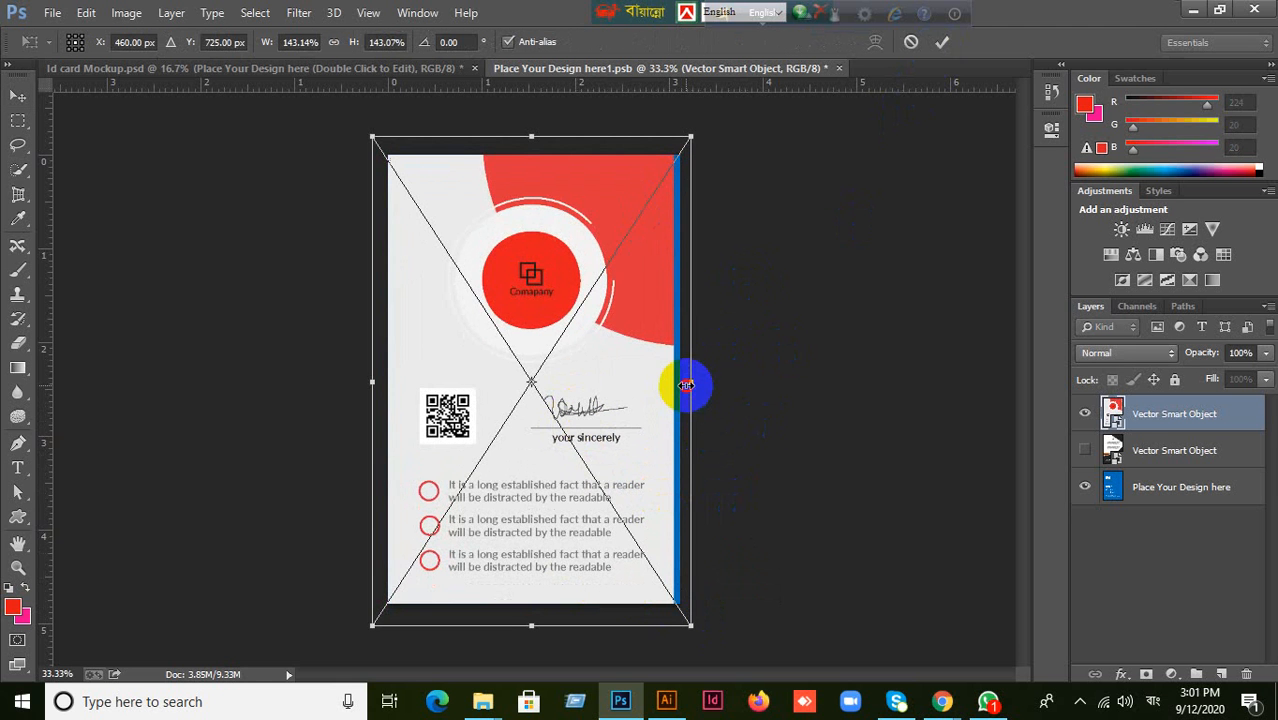
drag(685, 385, 694, 385)
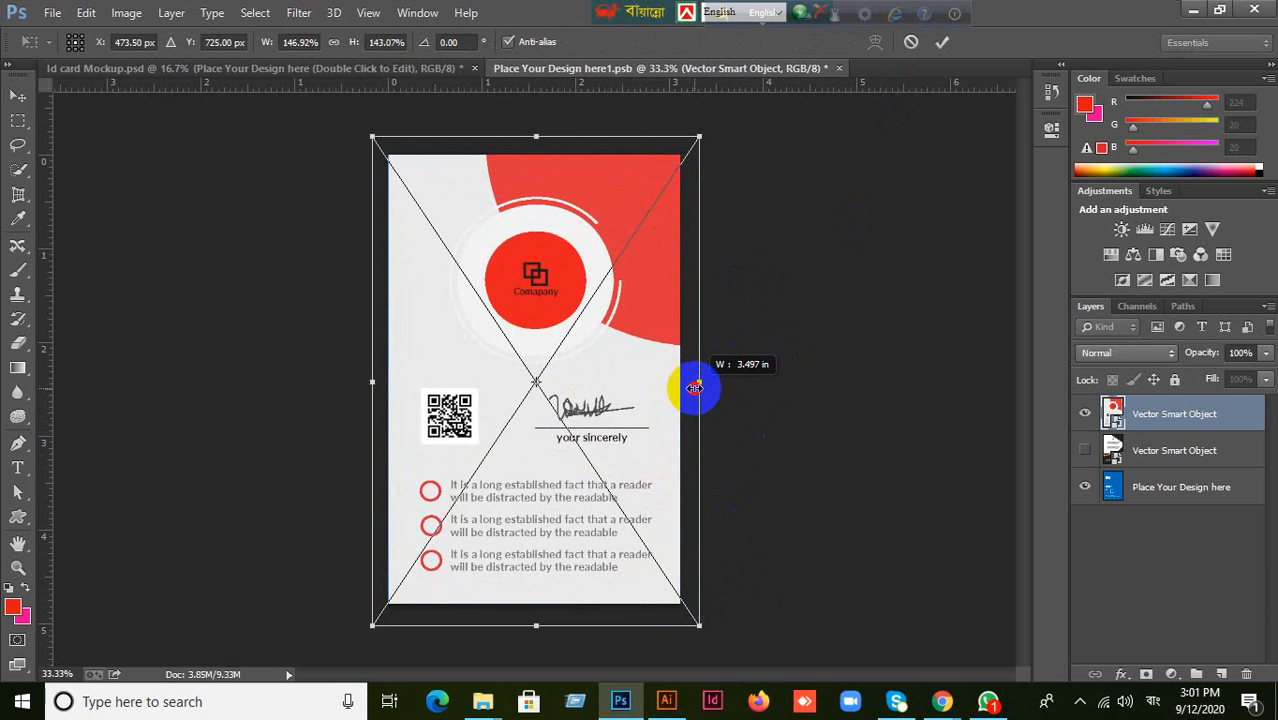
drag(694, 387, 697, 386)
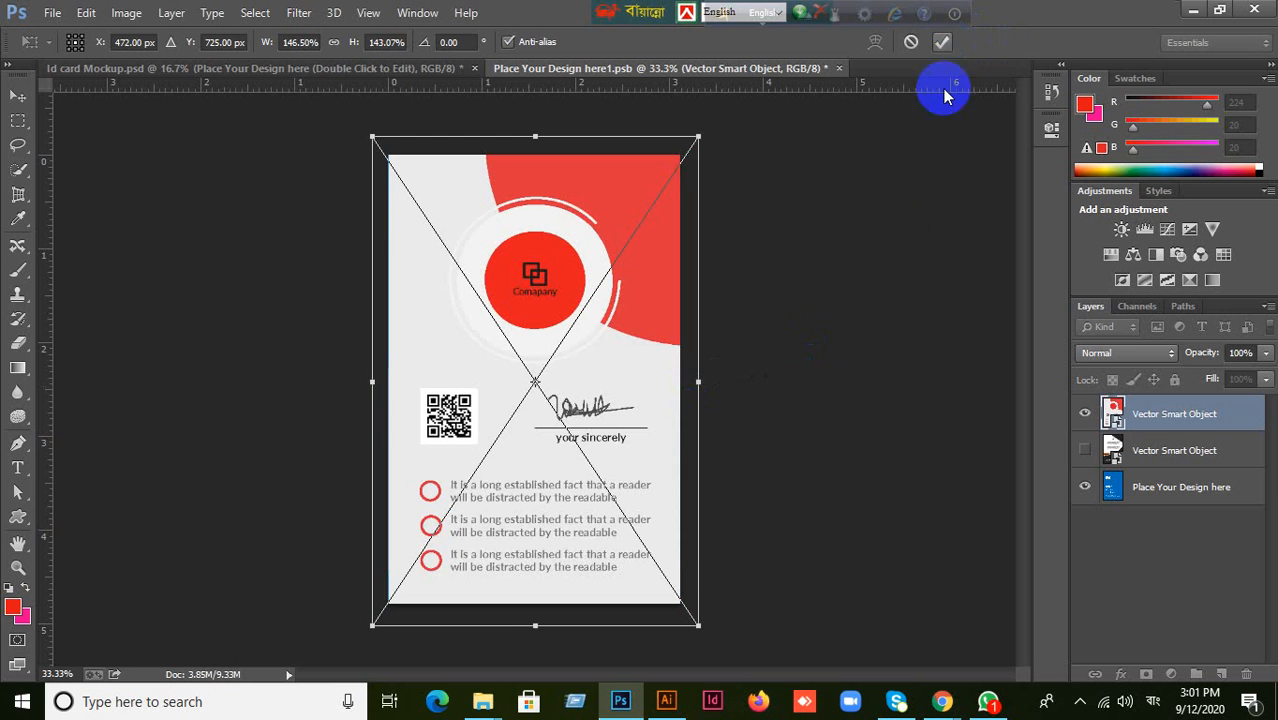
key(Return)
key(ctrl+s)
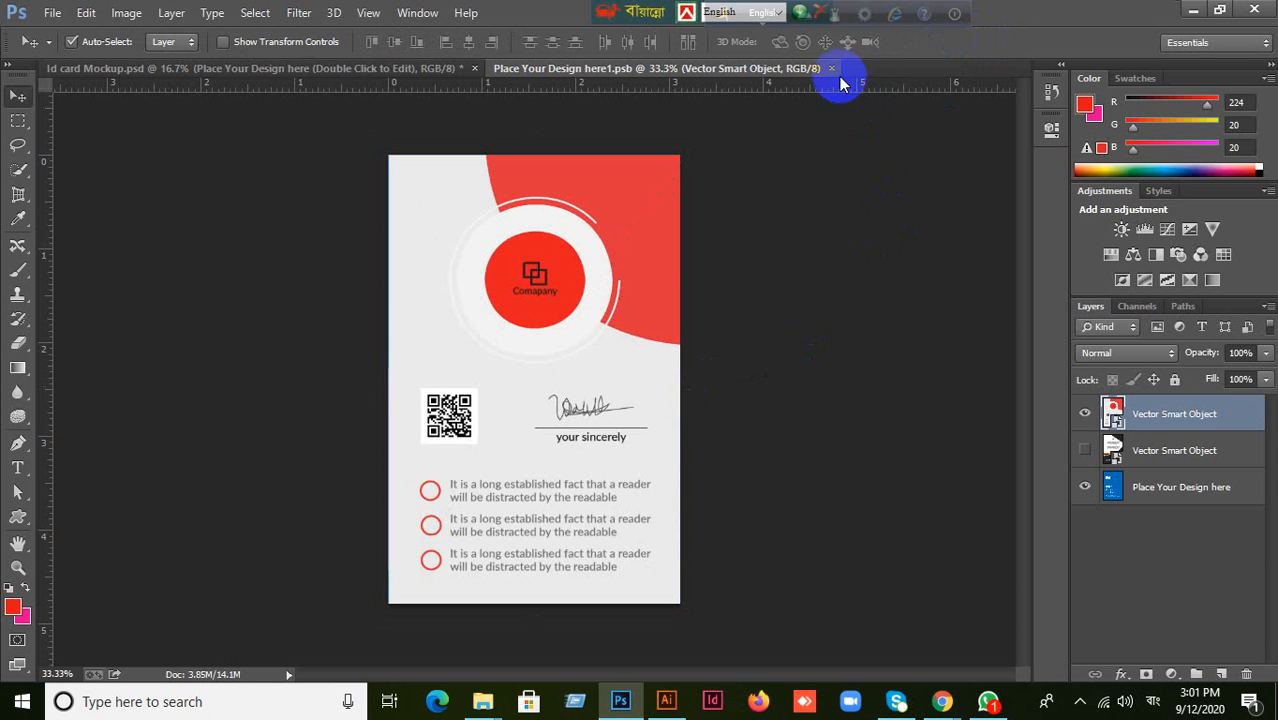
click(835, 70)
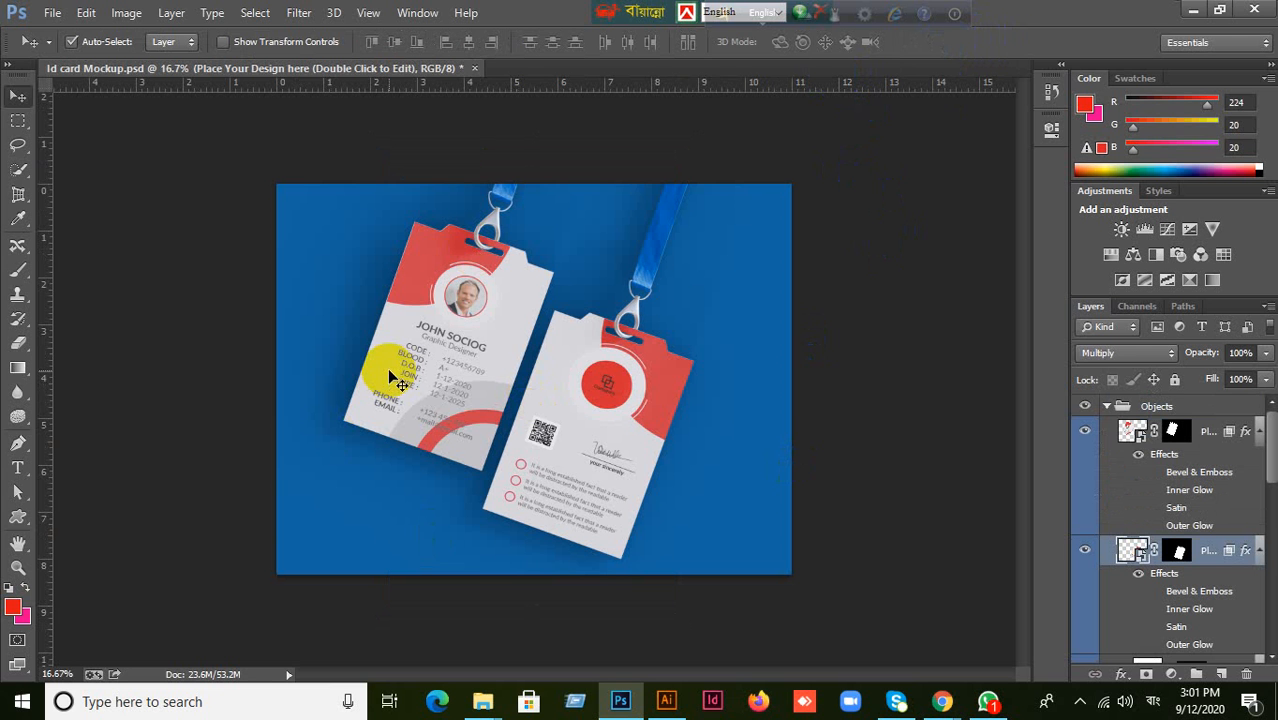
Review the Save for Web export settings for the mockup and close them without saving.
click(50, 13)
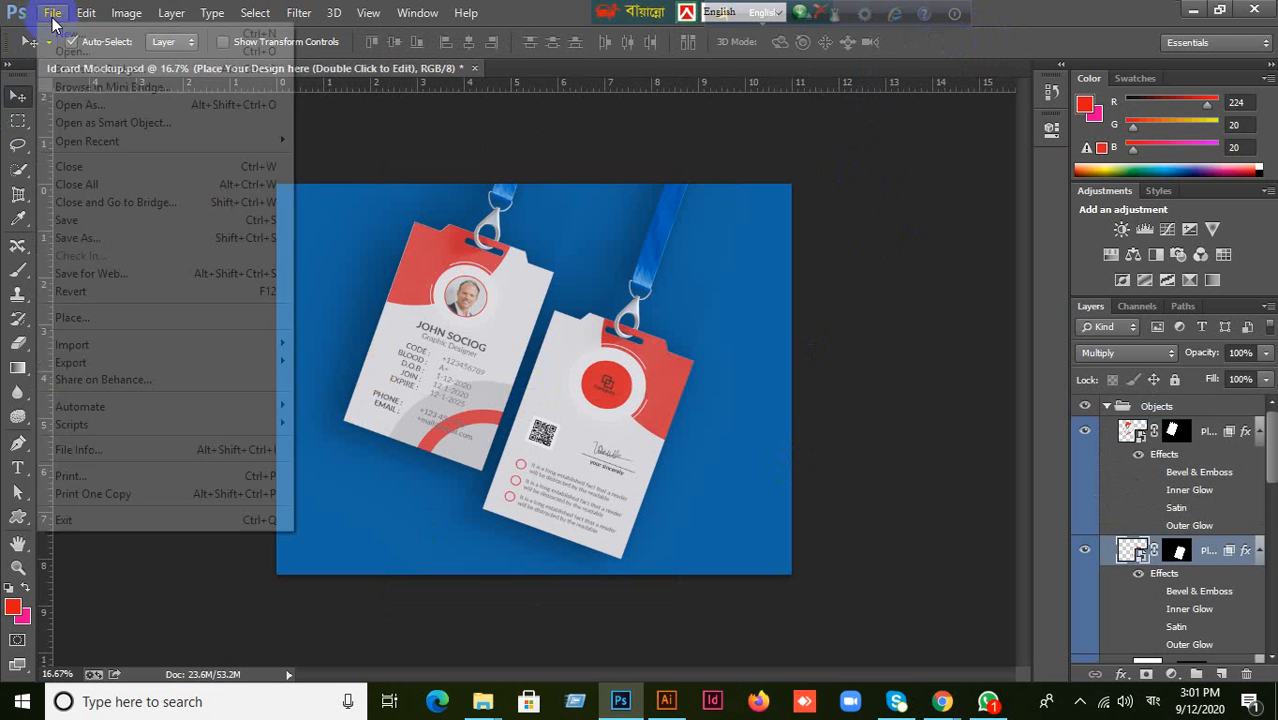
mouse_move(90, 364)
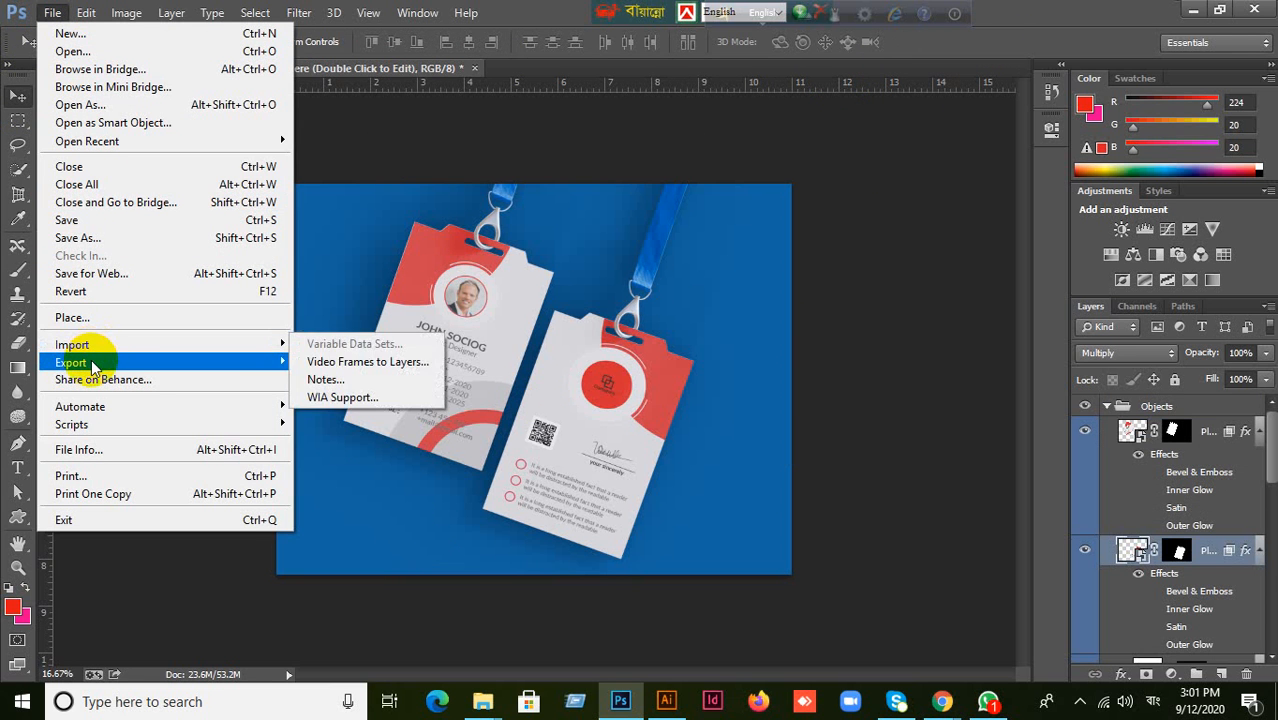
mouse_move(184, 347)
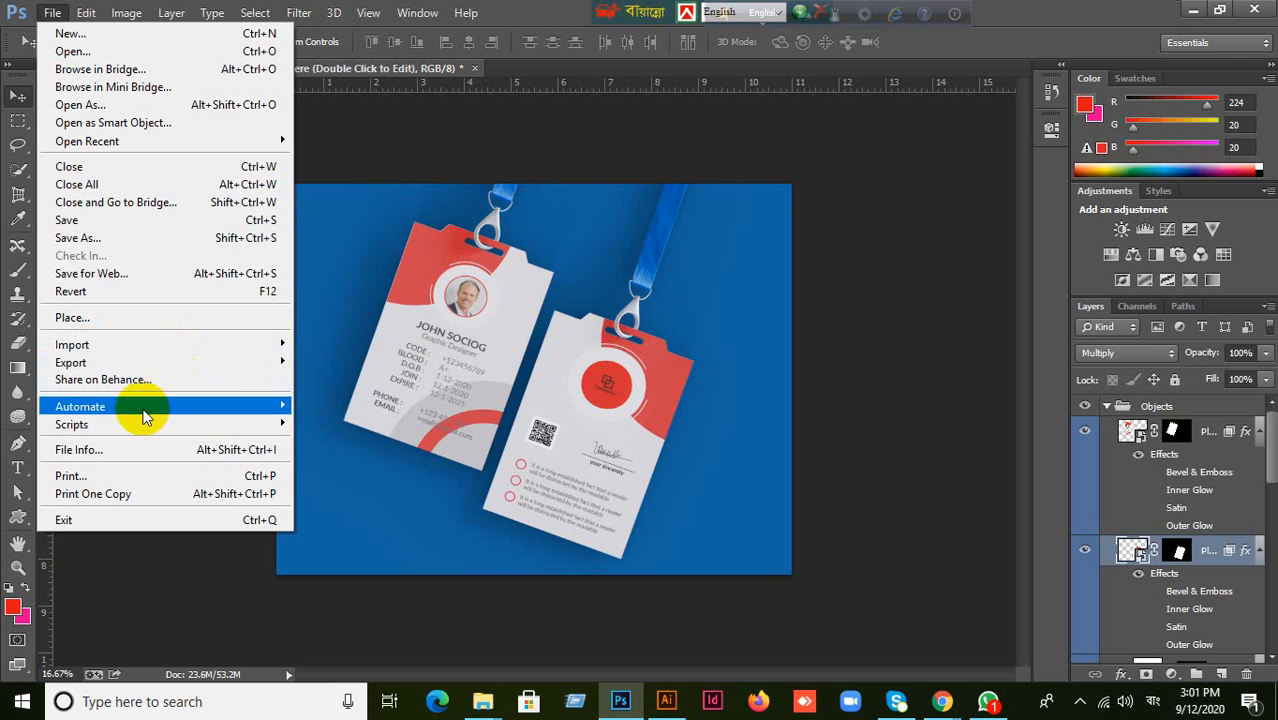
click(108, 272)
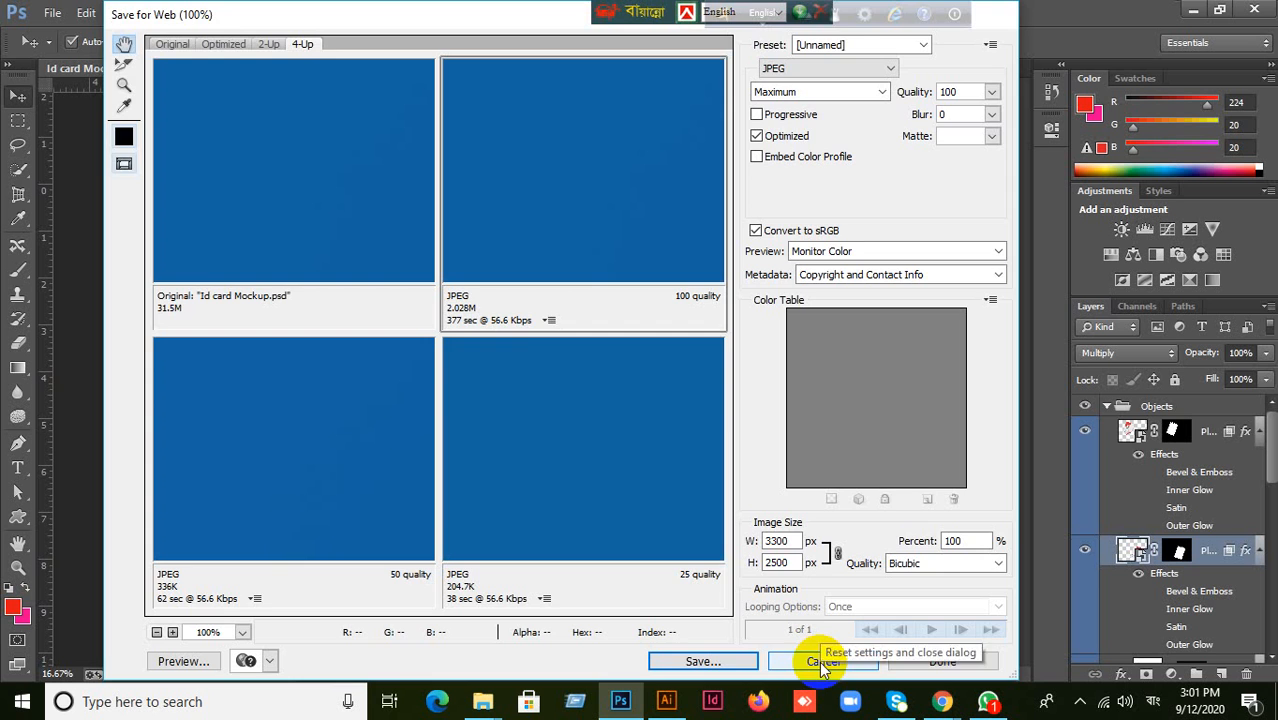
click(820, 662)
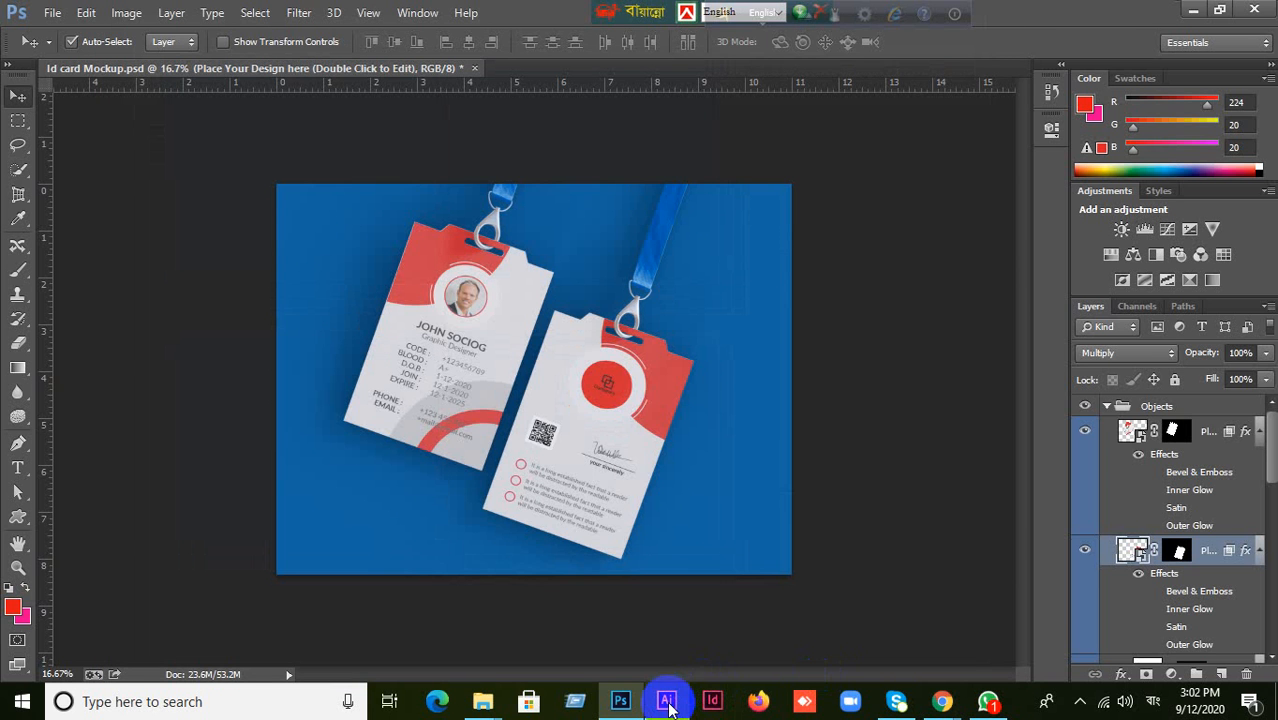
Switch to Illustrator and undo the clipping masks on the back and front cards, restoring the artwork's full bleed.
click(665, 692)
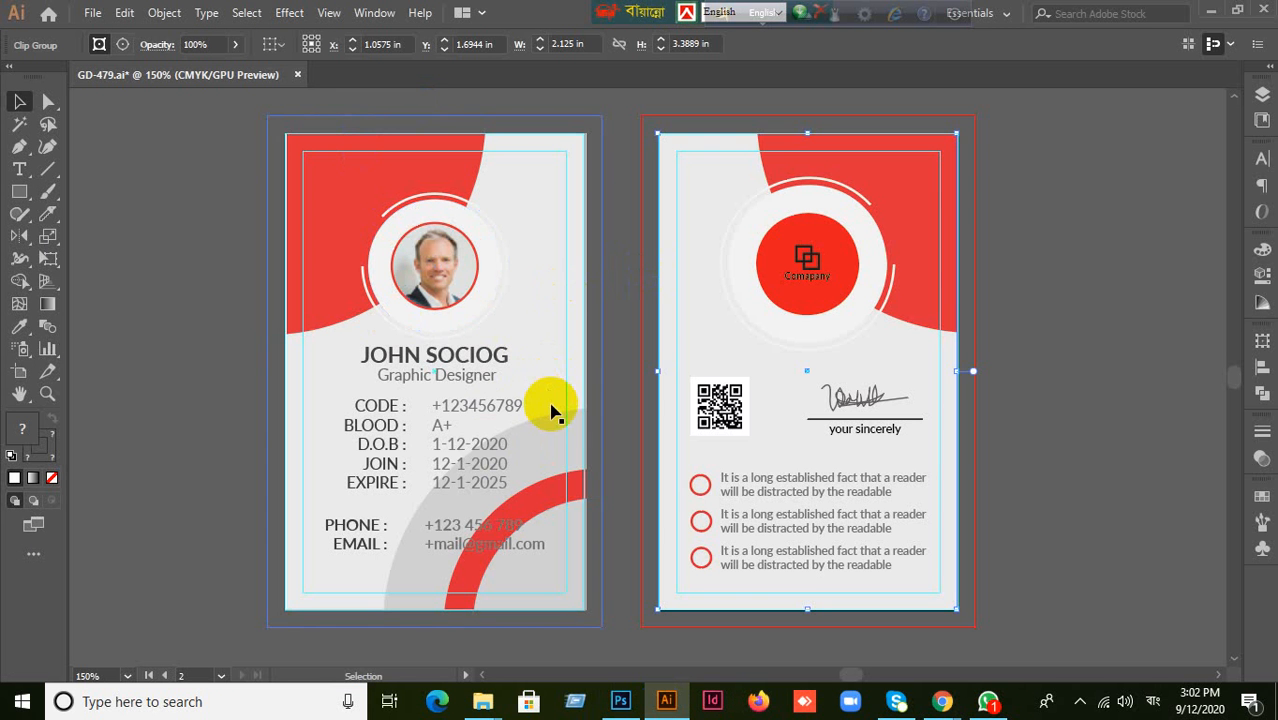
key(ctrl)
click(560, 497)
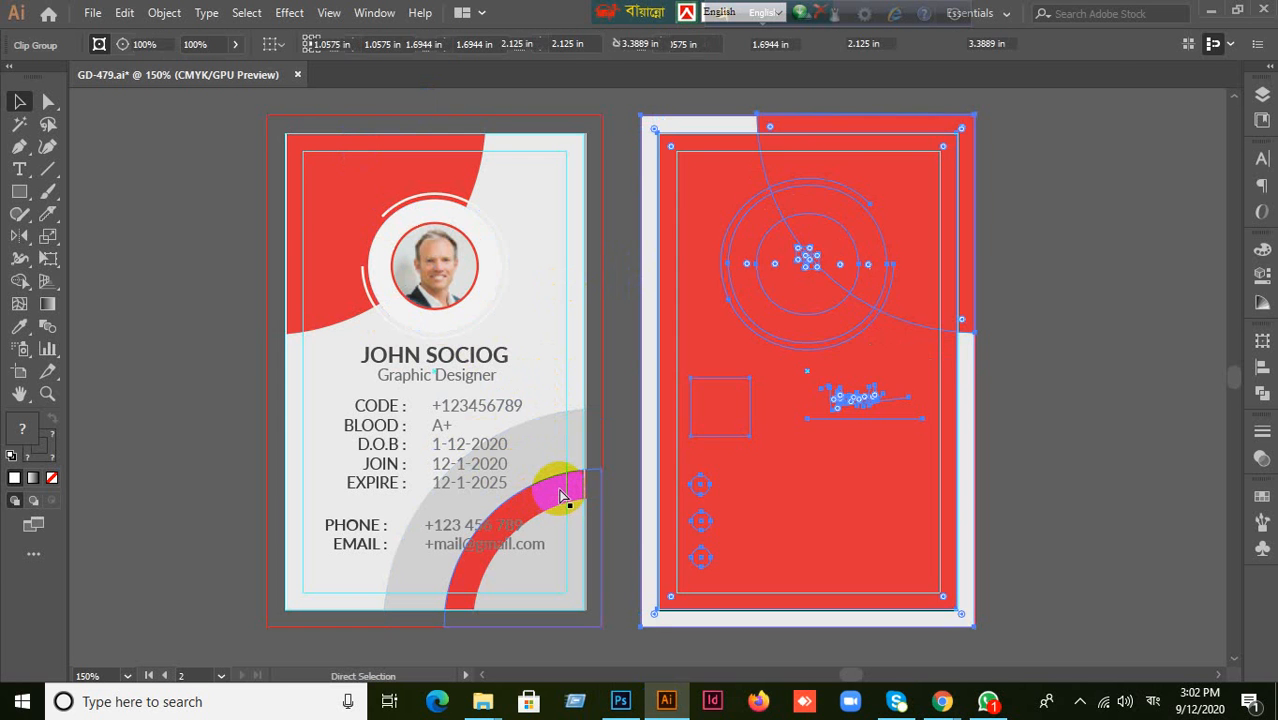
key(ctrl+z)
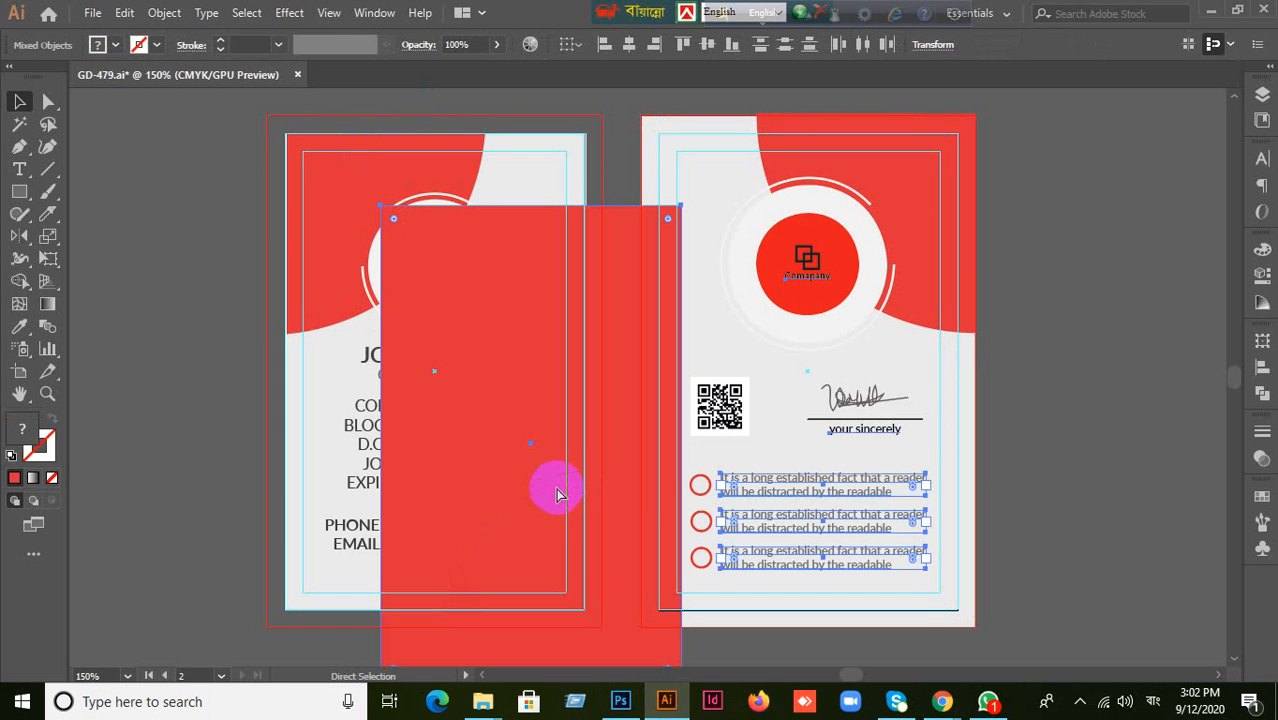
key(ctrl+z)
key(ctrl+z)
key(ctrl+z)
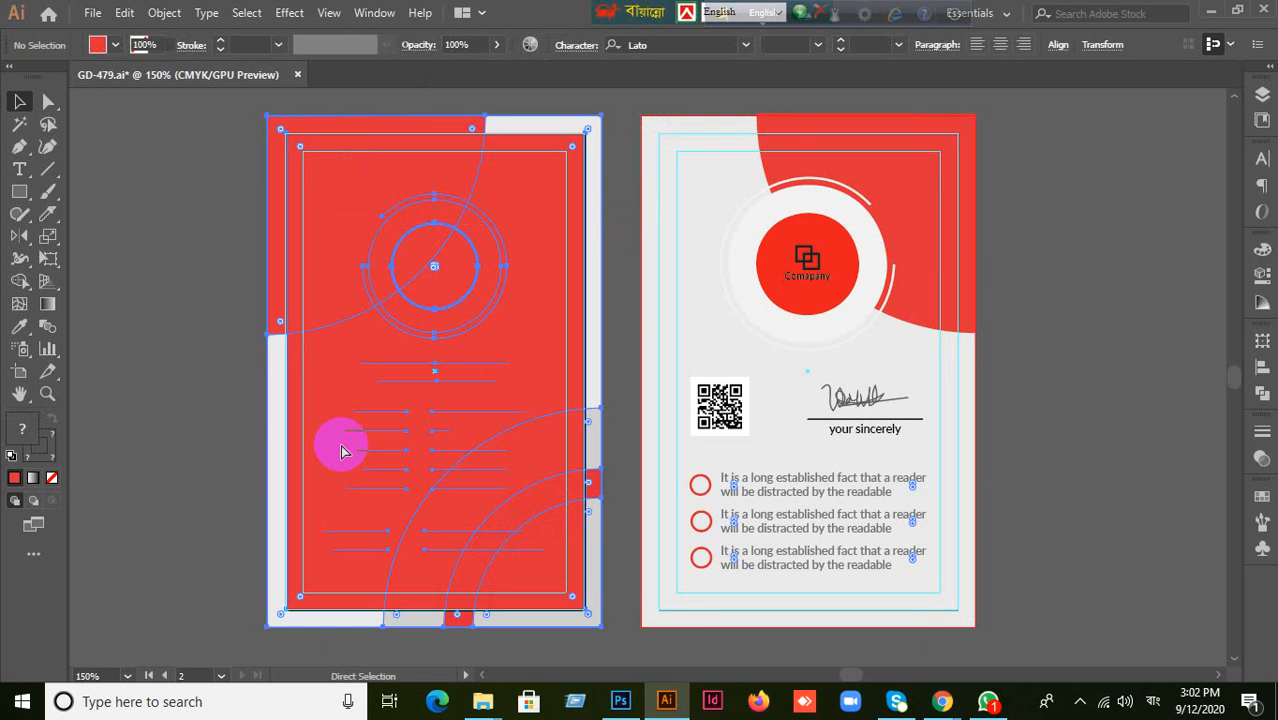
Pull the red clipping rectangle off the front card with Direct Selection and delete it.
click(220, 398)
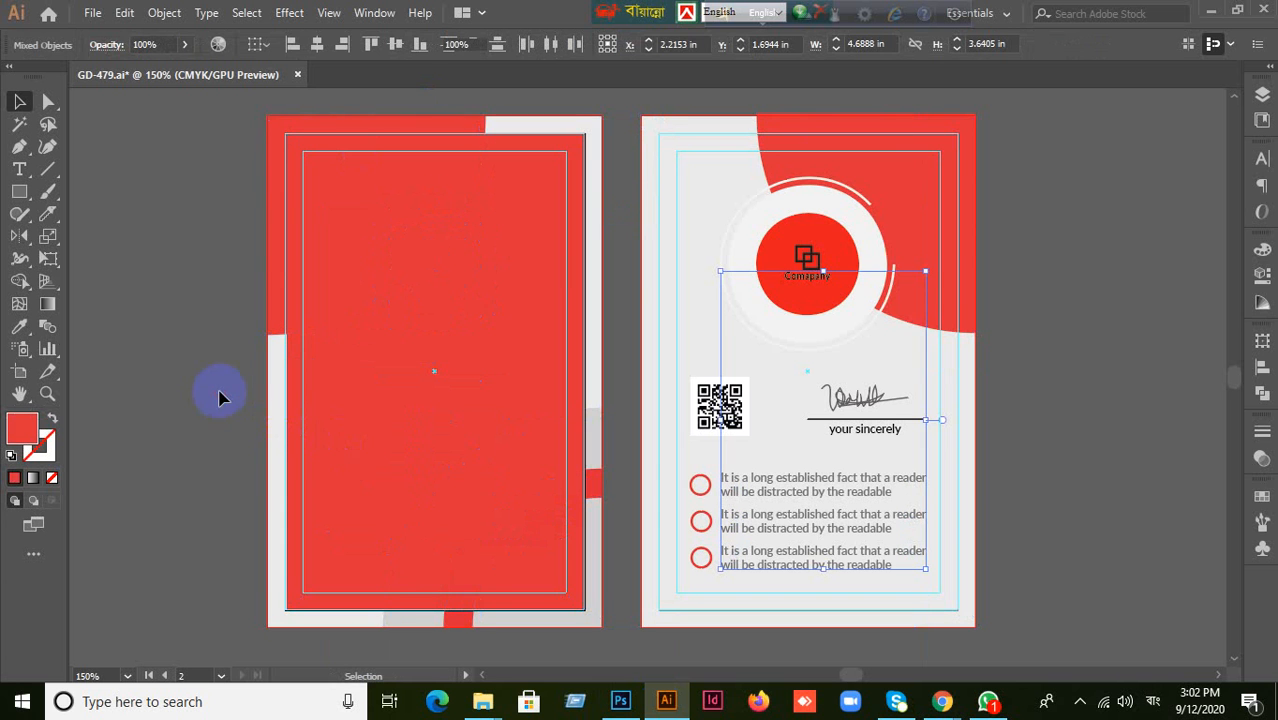
click(544, 279)
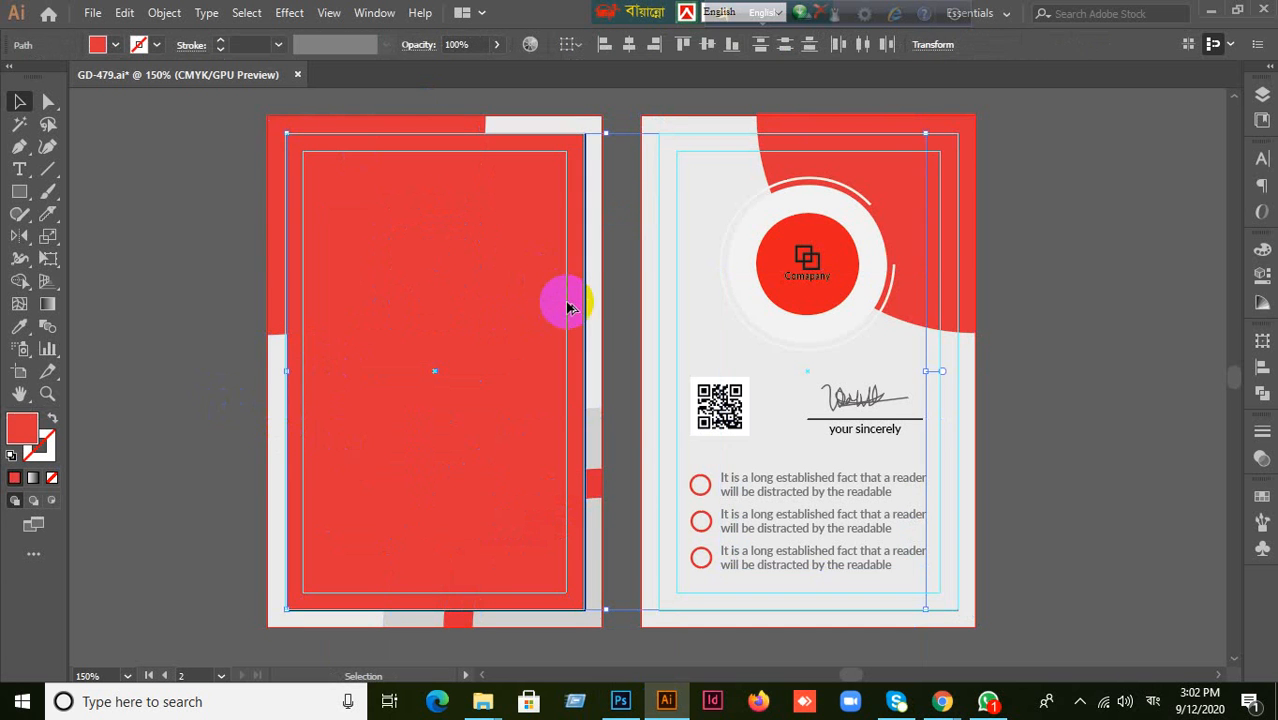
scroll(571, 305, down, 1)
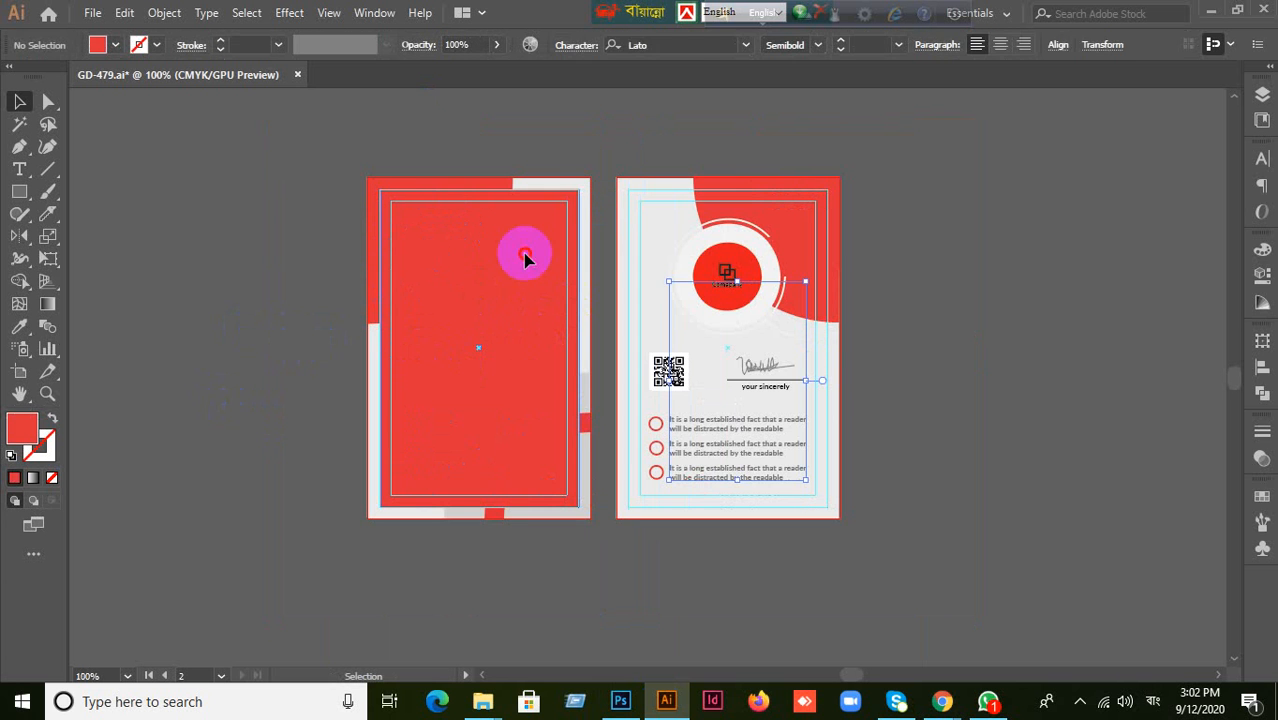
drag(528, 257, 528, 305)
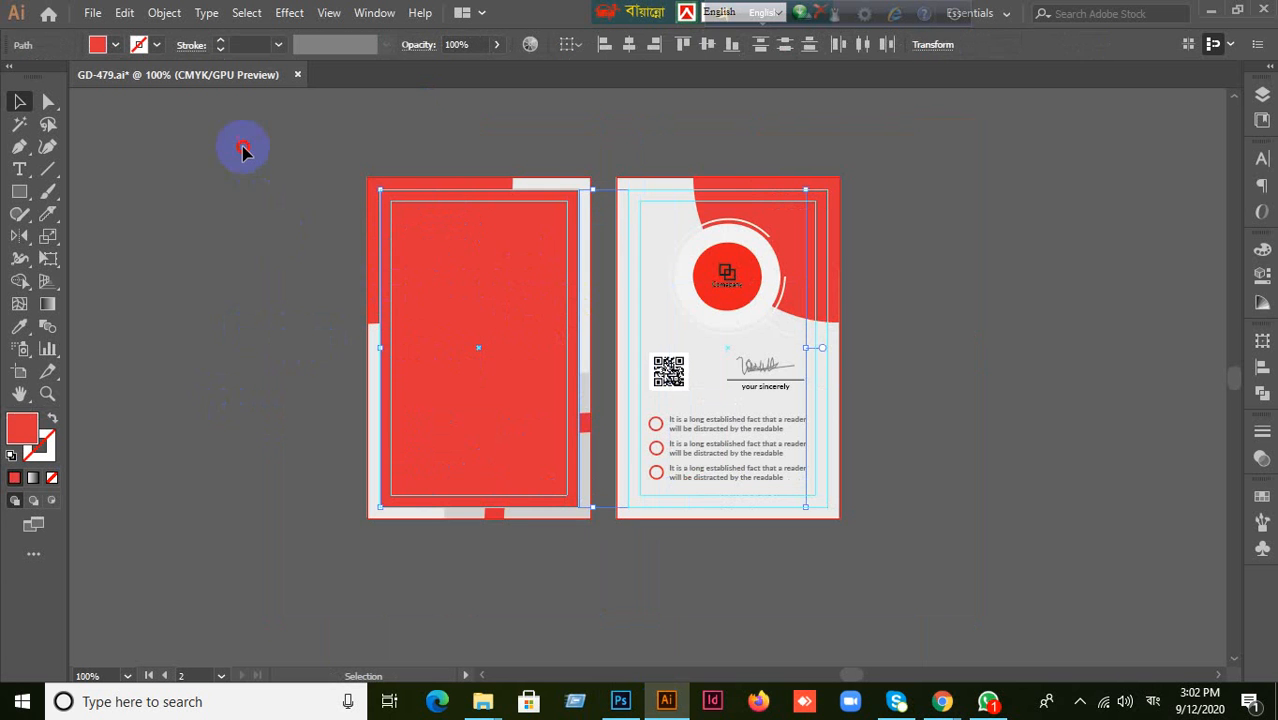
click(243, 150)
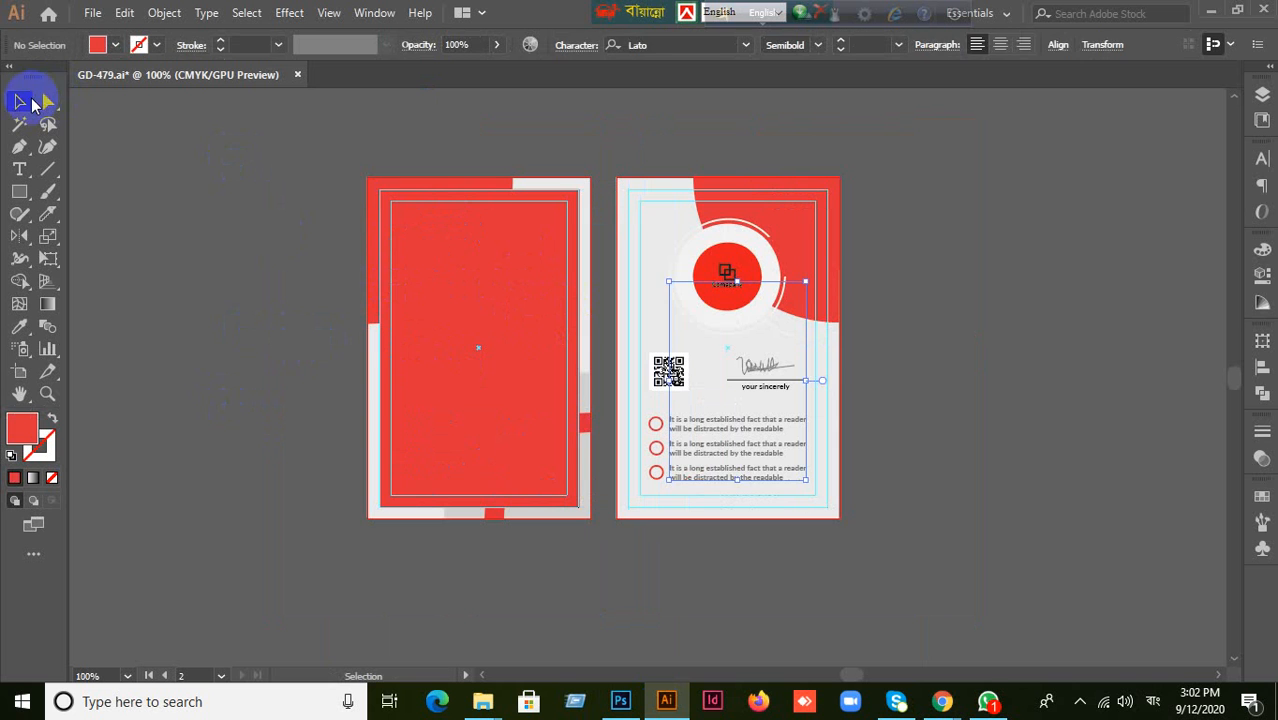
click(48, 101)
click(500, 322)
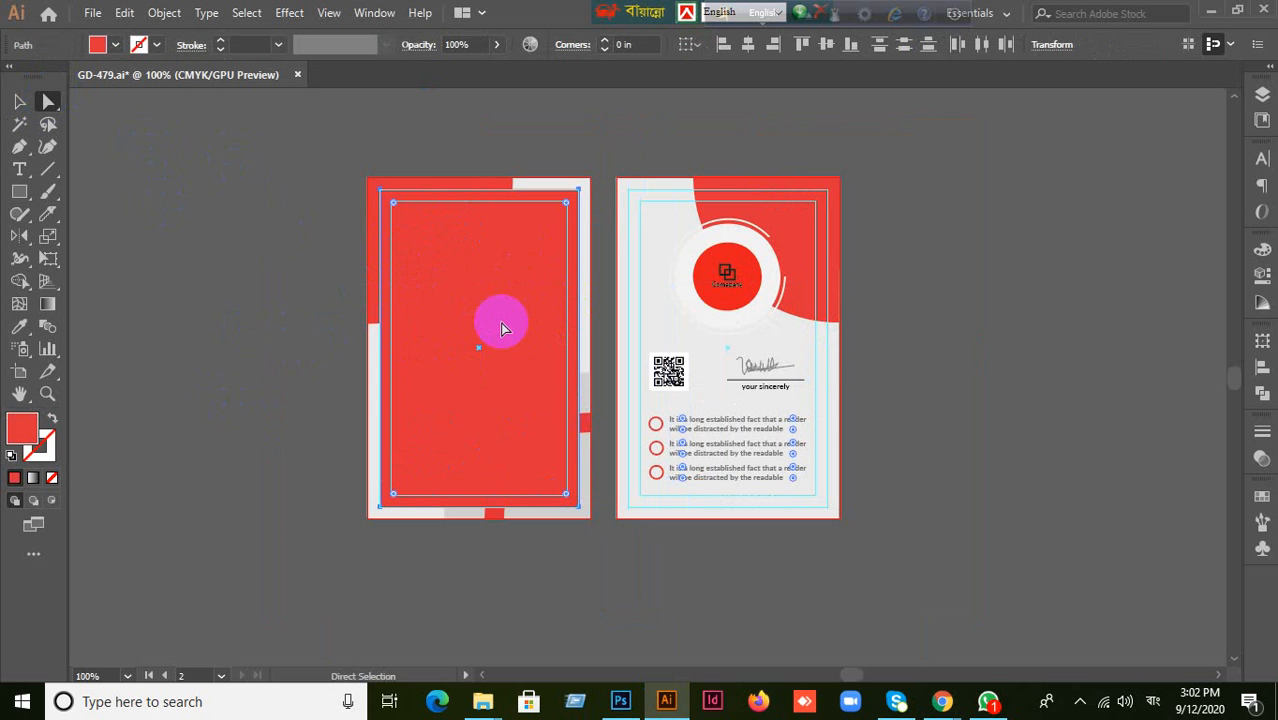
drag(496, 308, 181, 305)
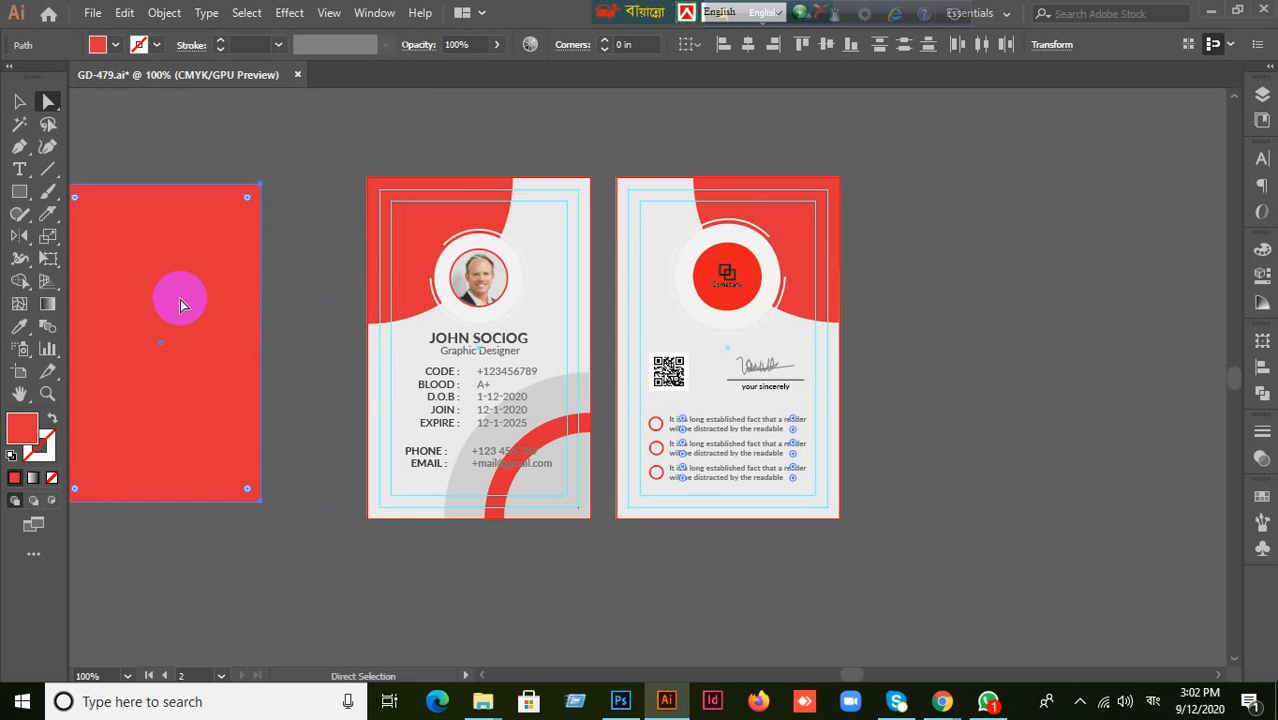
key(Delete)
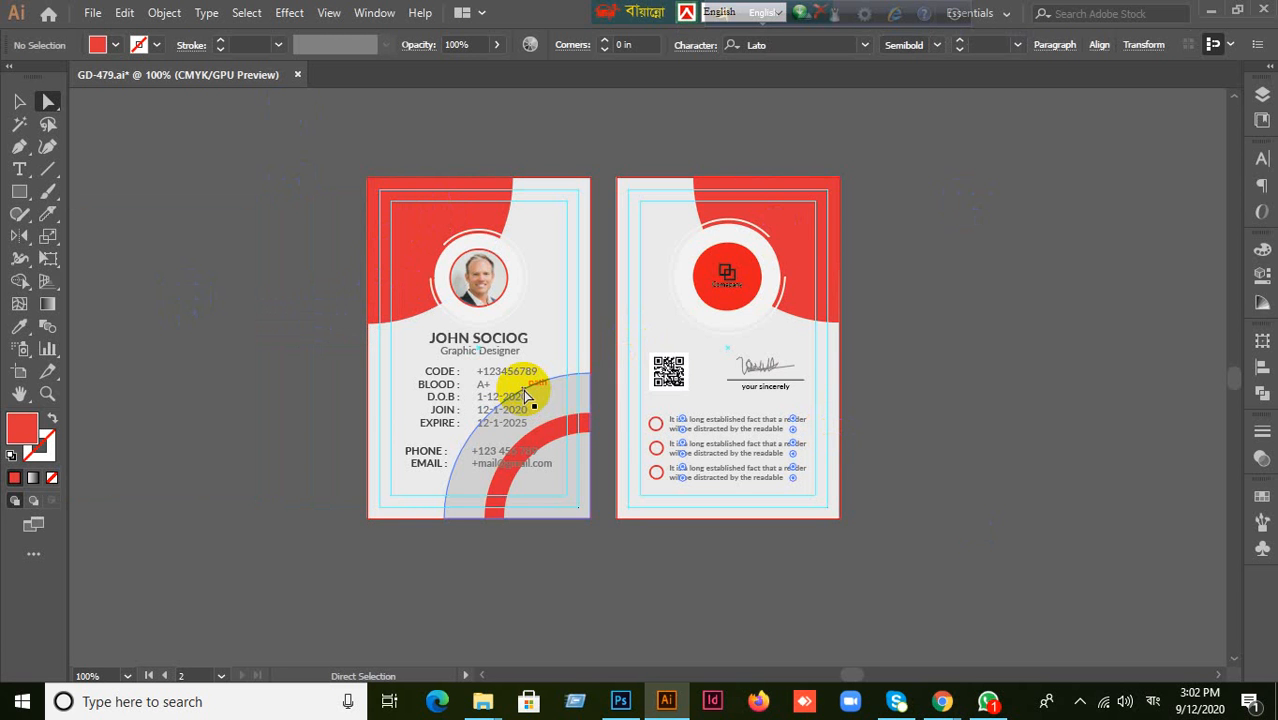
Examine how the front and back card artwork extends to the bleed by selecting each card's objects in turn.
scroll(630, 414, up, 1)
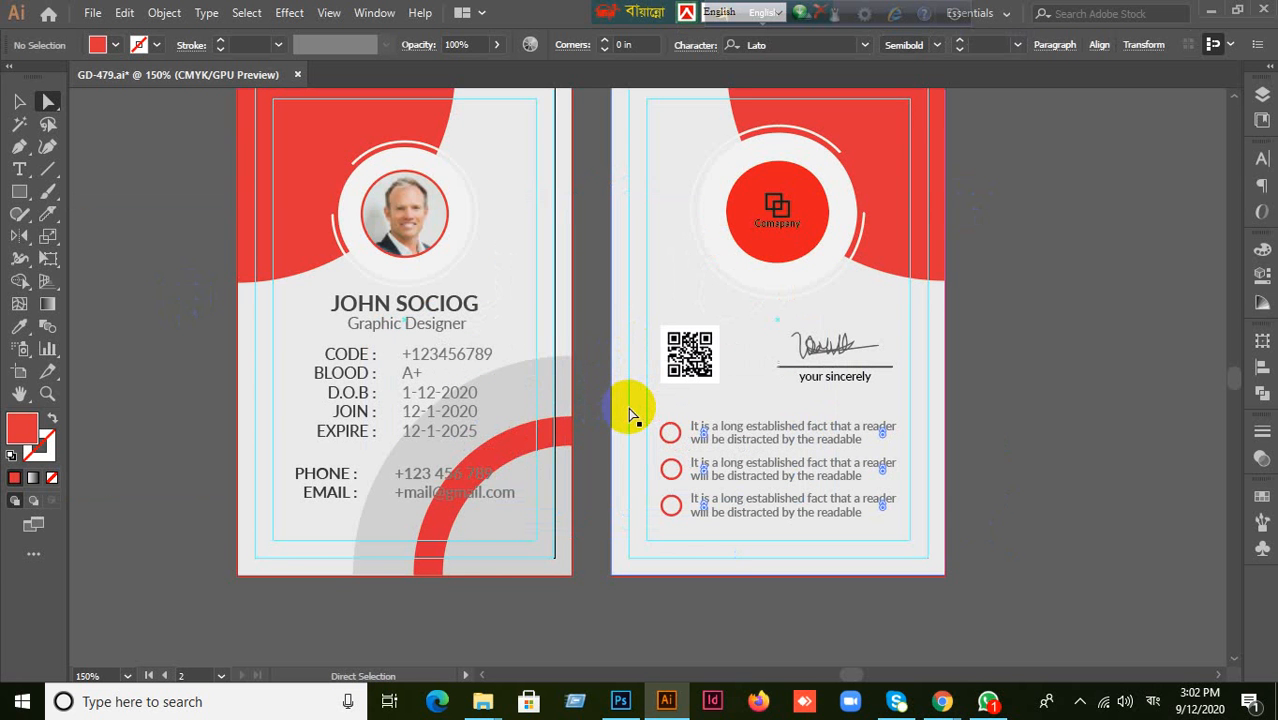
scroll(630, 414, down, 1)
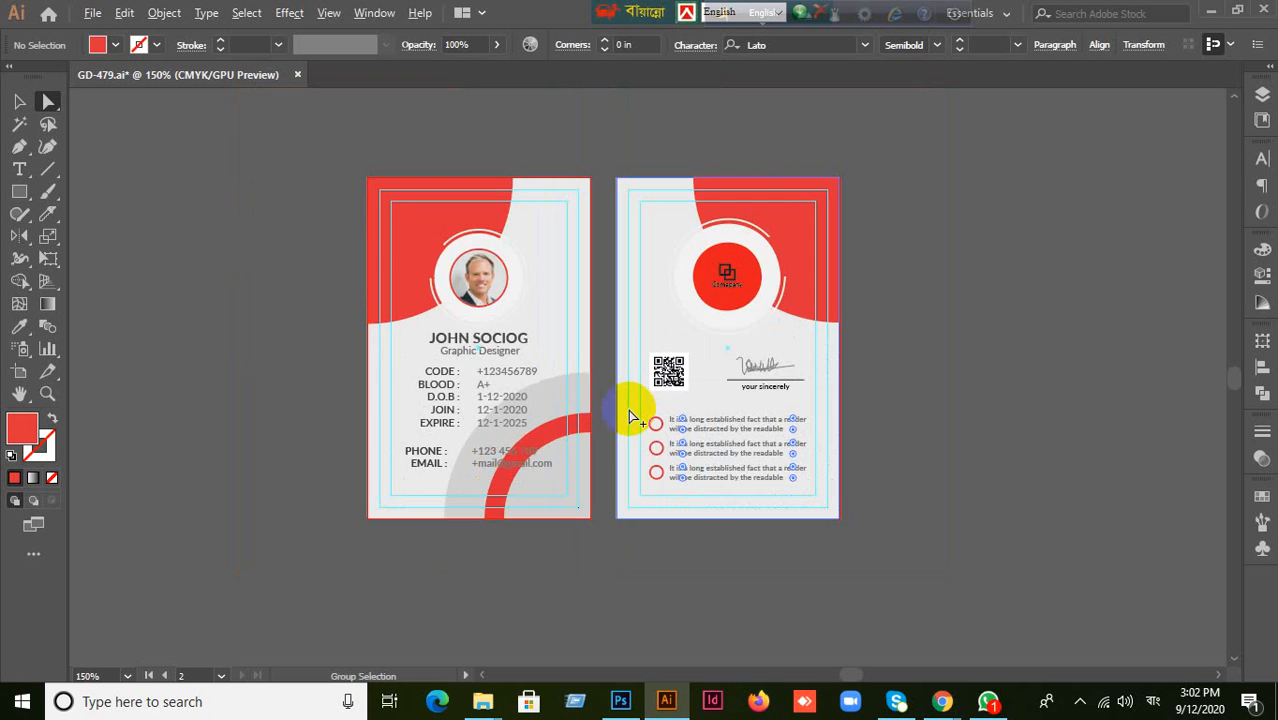
click(478, 293)
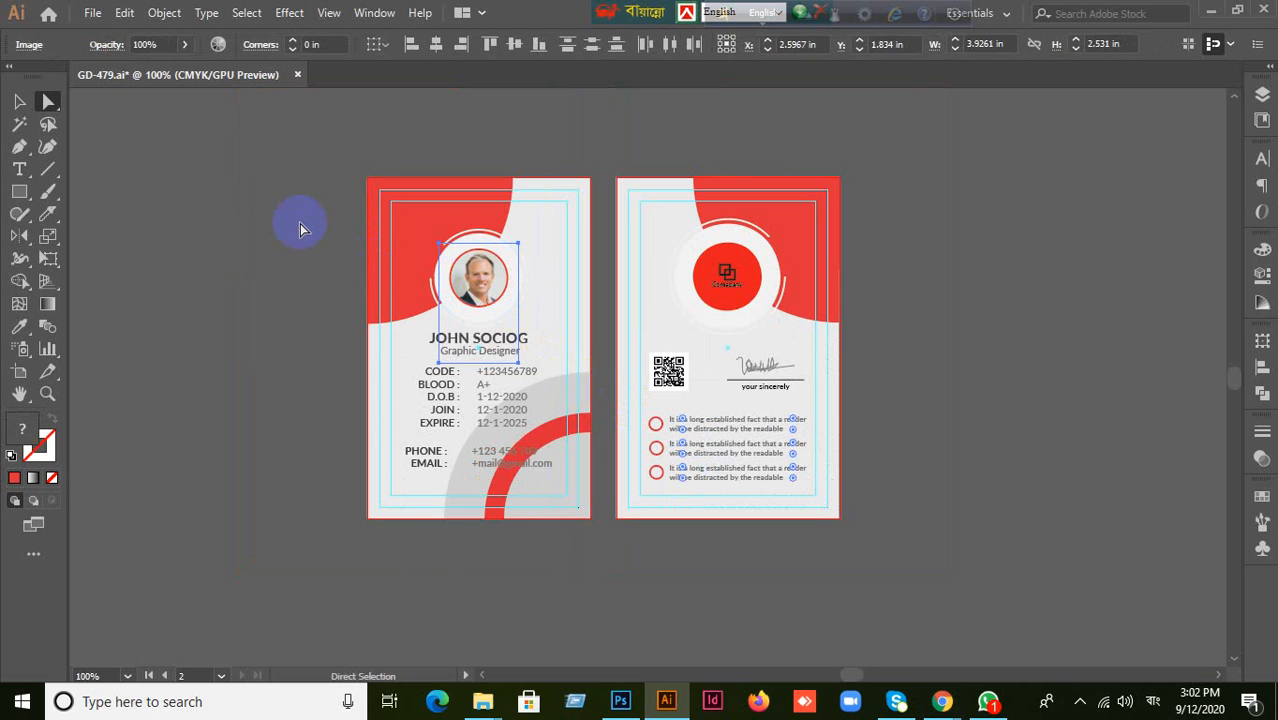
click(595, 536)
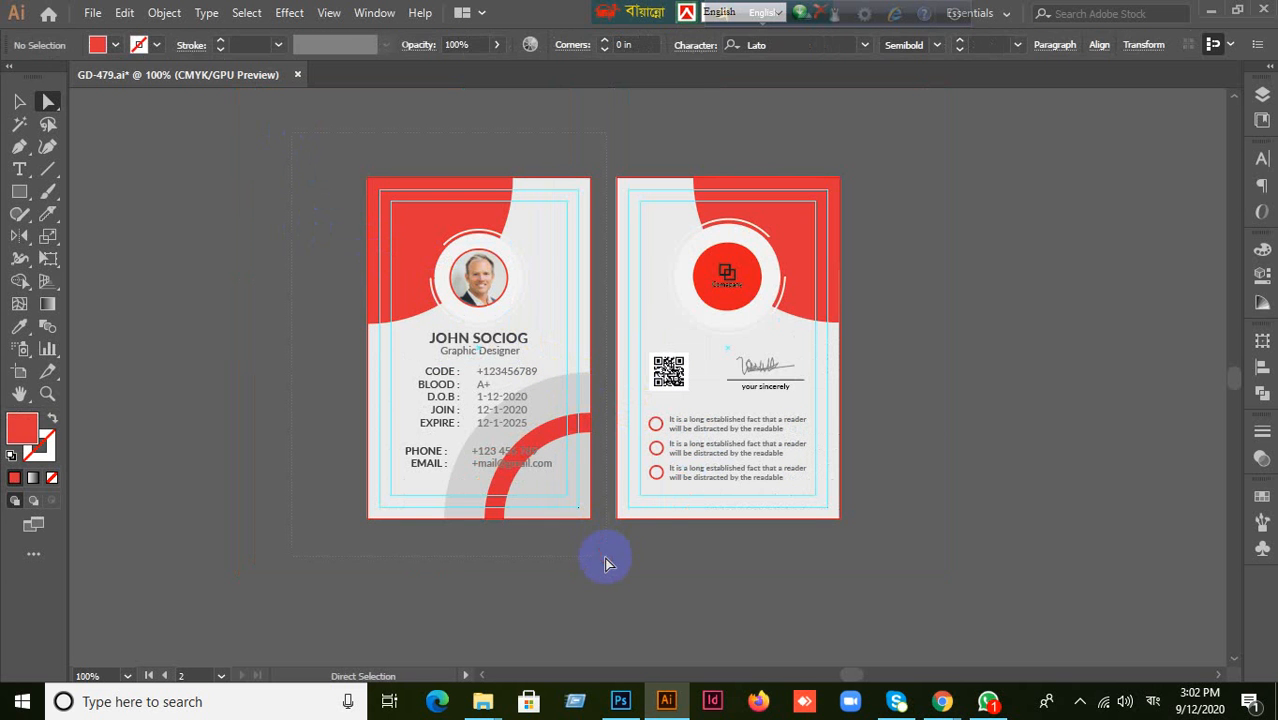
key(ctrl+alt+a)
click(582, 517)
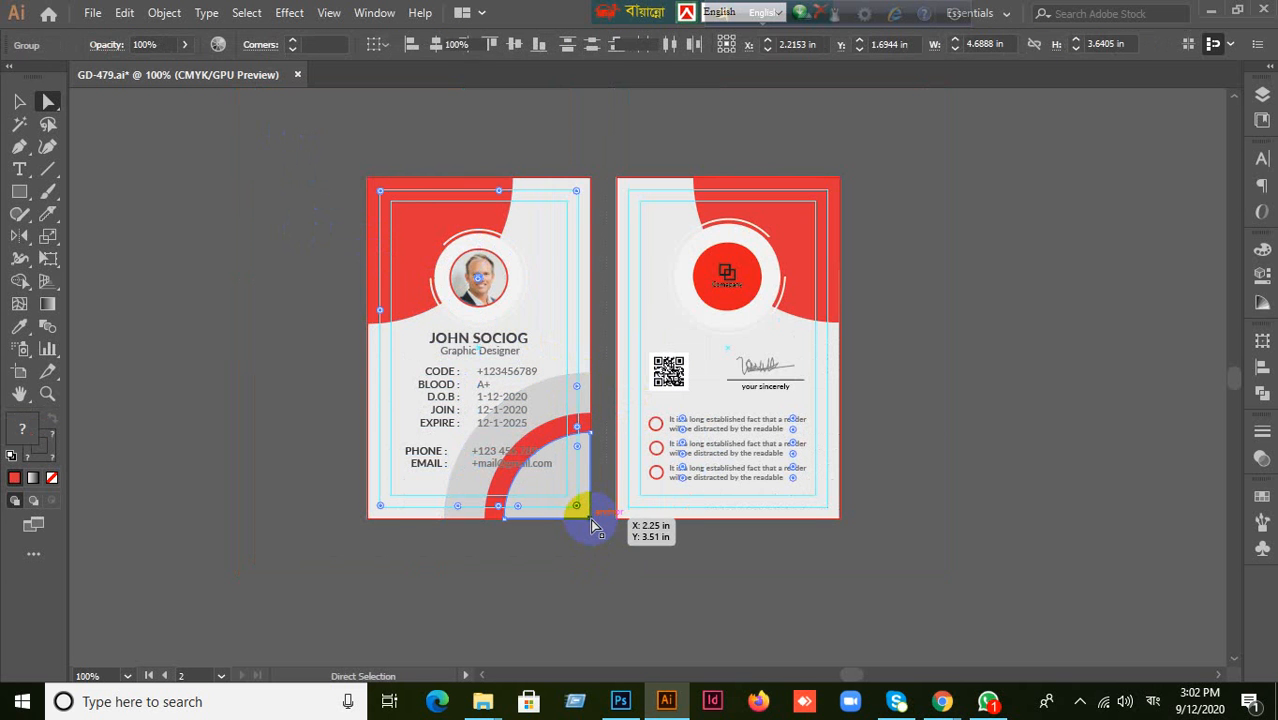
drag(298, 181, 520, 473)
click(263, 234)
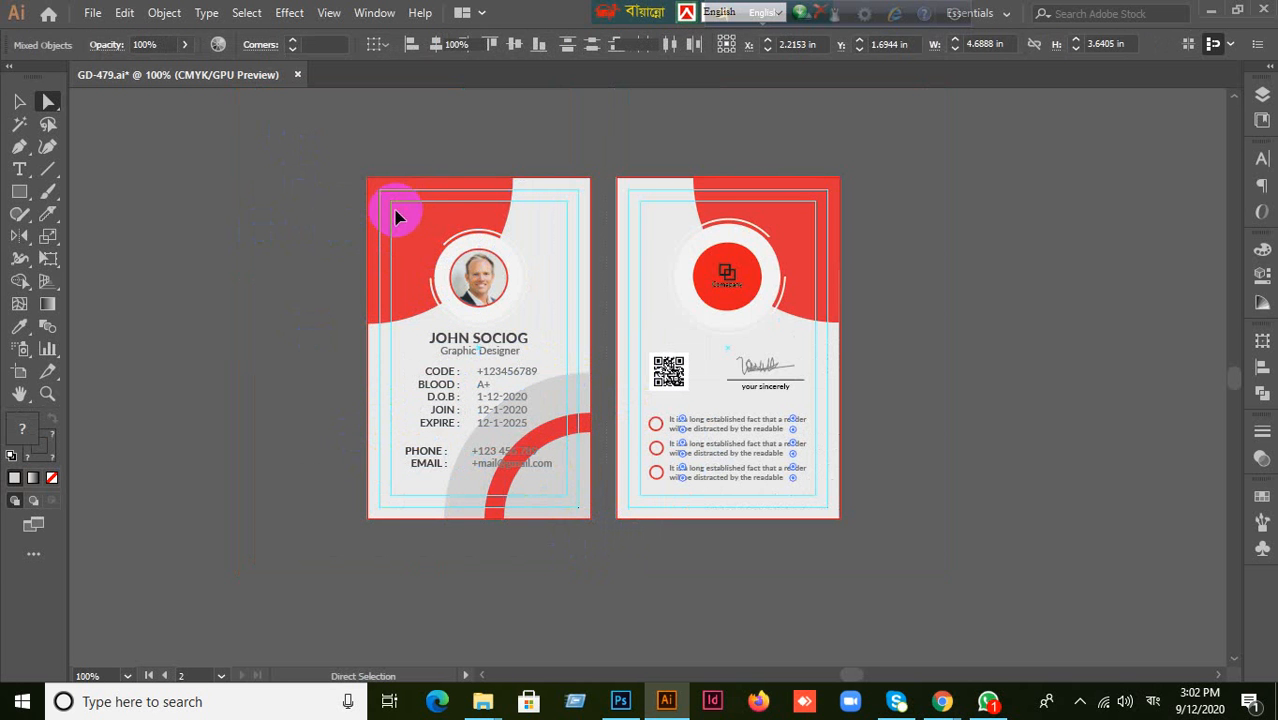
click(402, 208)
drag(302, 143, 579, 537)
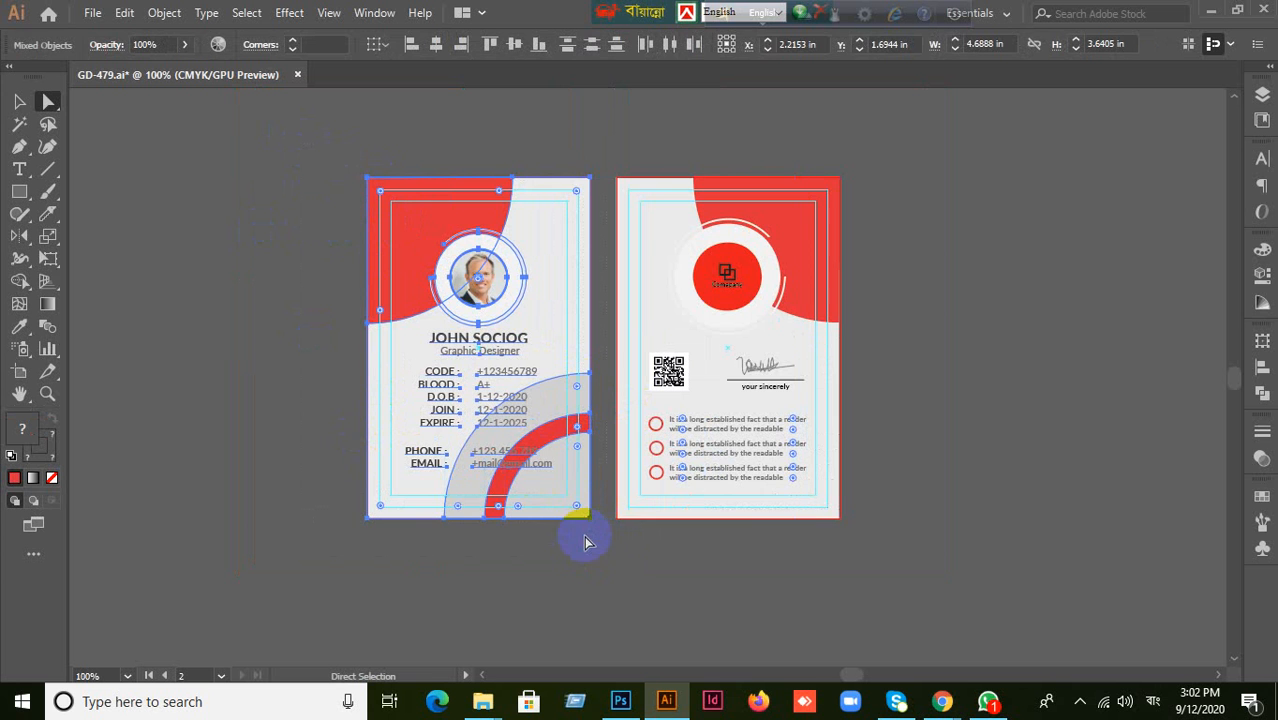
click(260, 243)
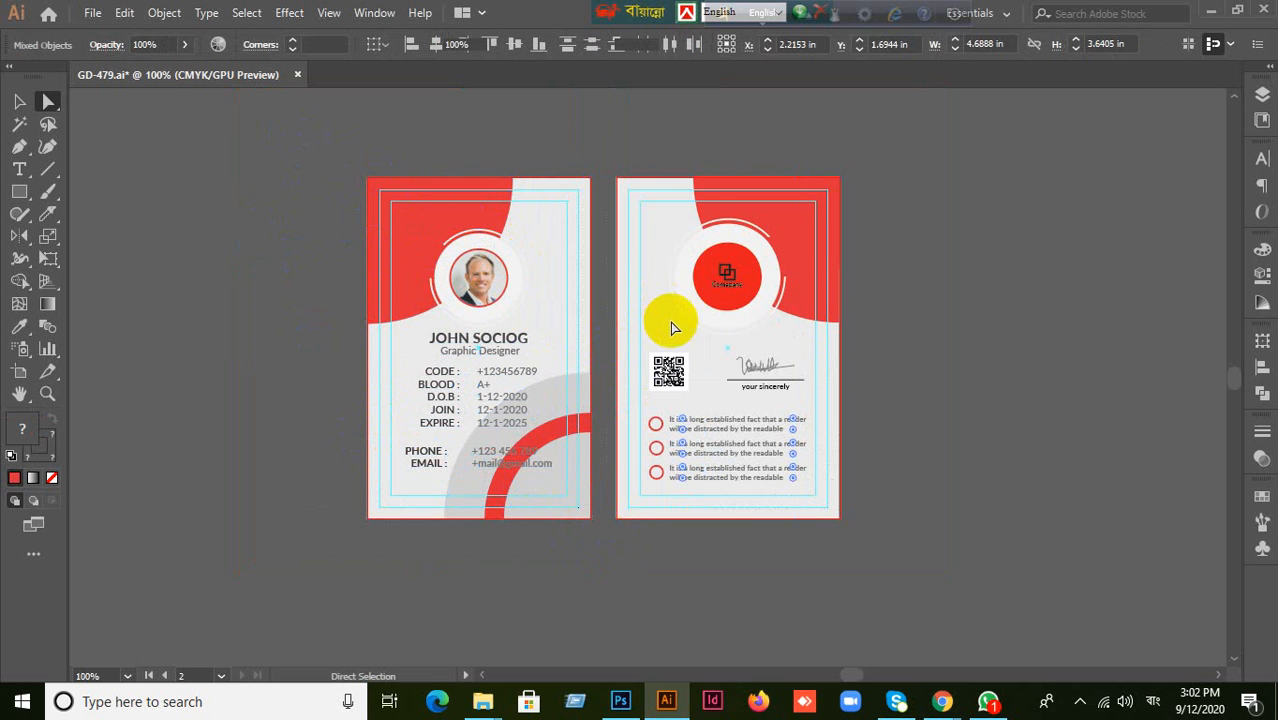
drag(607, 151, 864, 577)
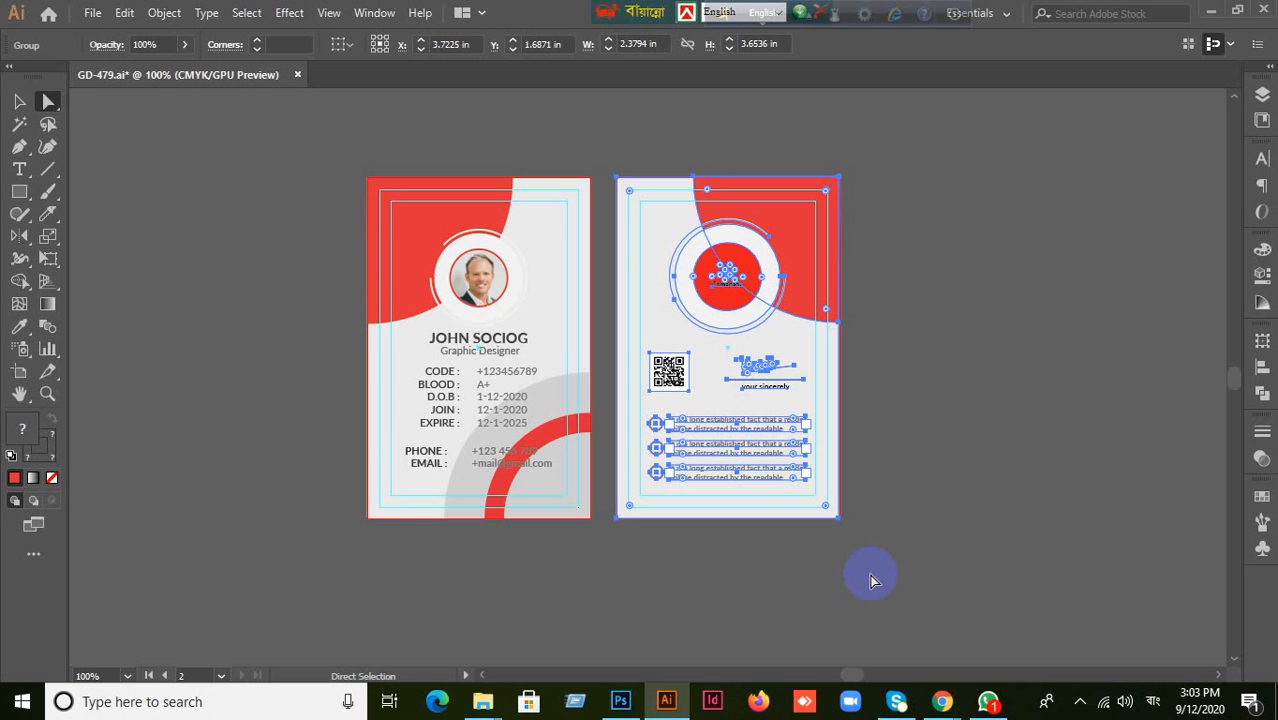
click(845, 430)
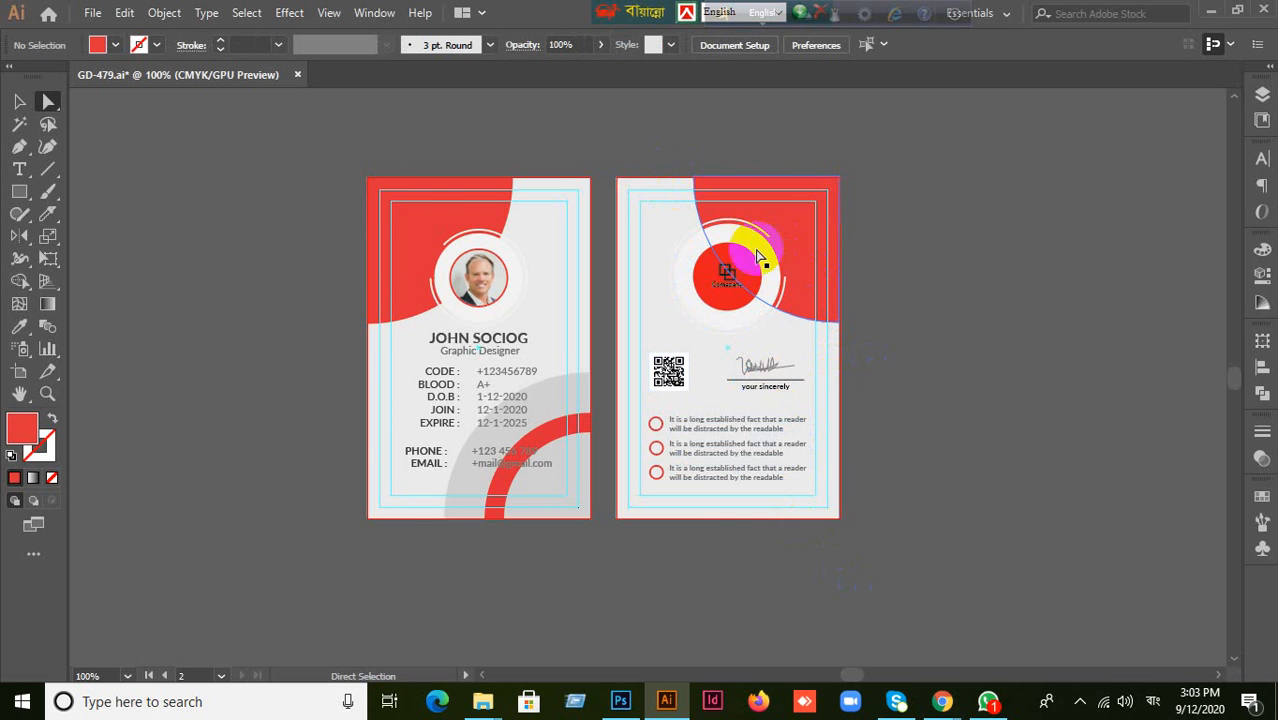
Try to scale the whole front card artwork down around its centre to about 2.21 × 3.37 in, towards the trim guides.
drag(328, 141, 590, 527)
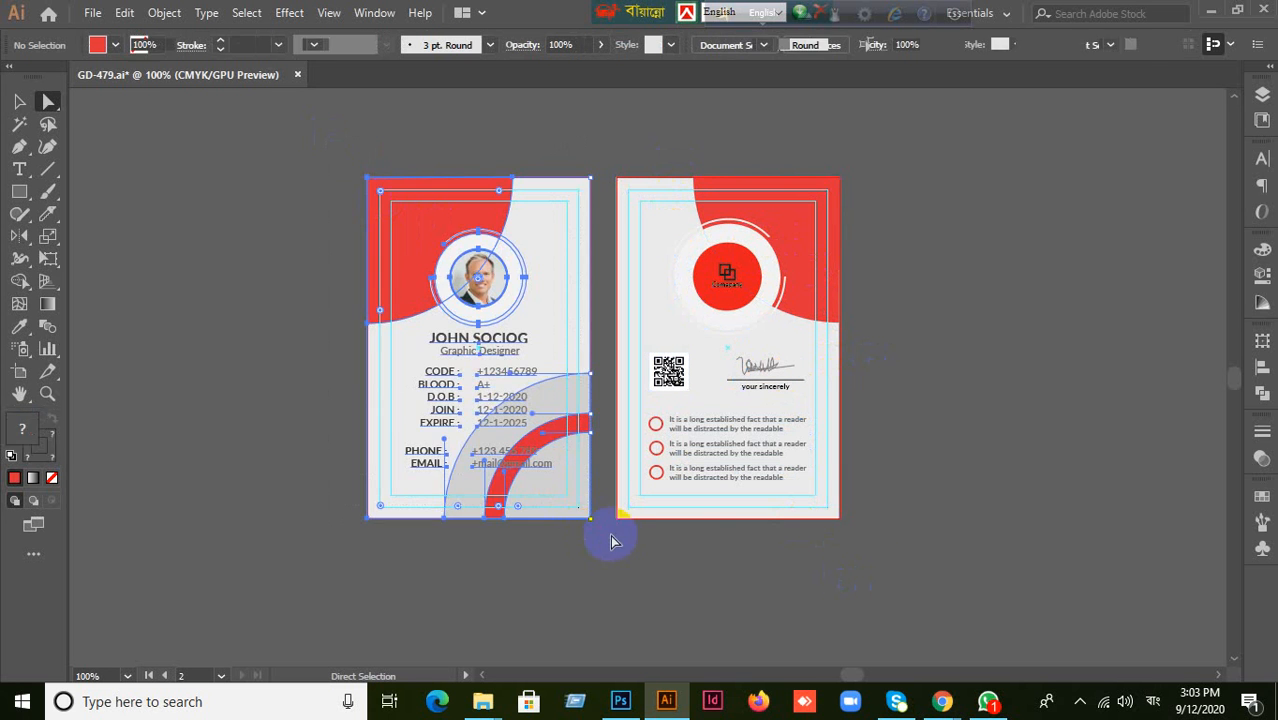
scroll(607, 534, up, 3)
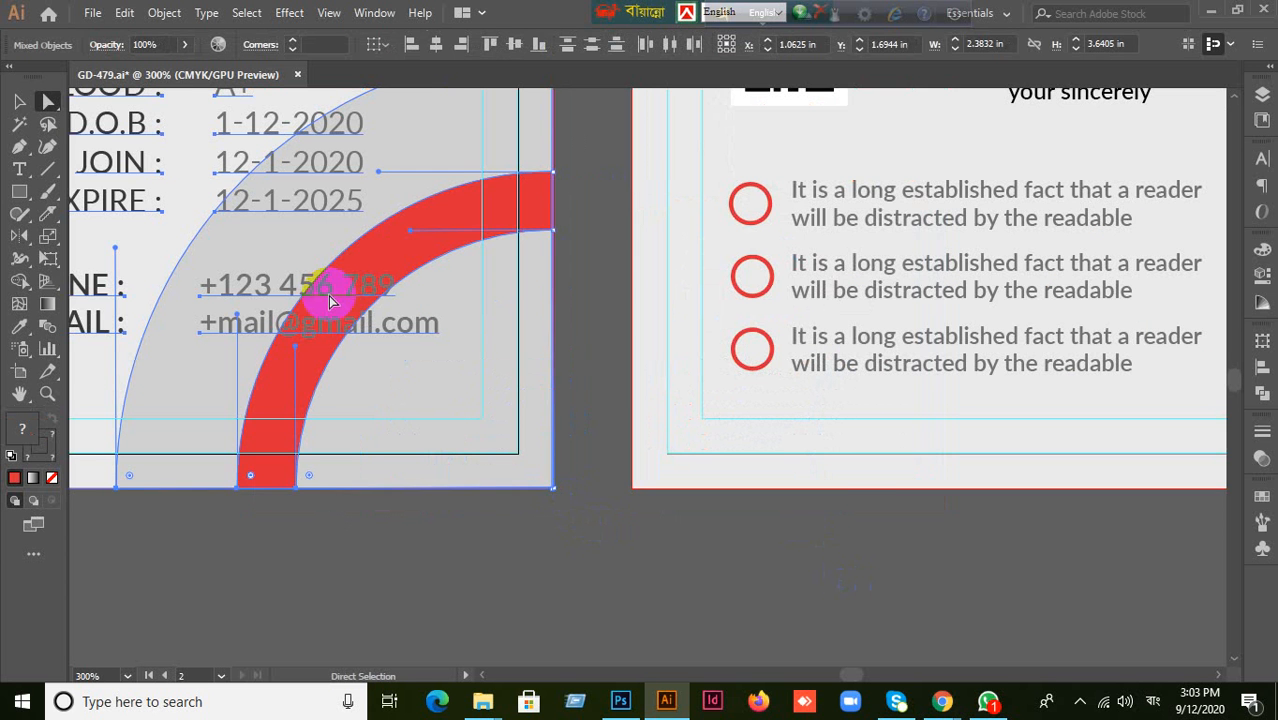
click(20, 101)
scroll(625, 439, down, 2)
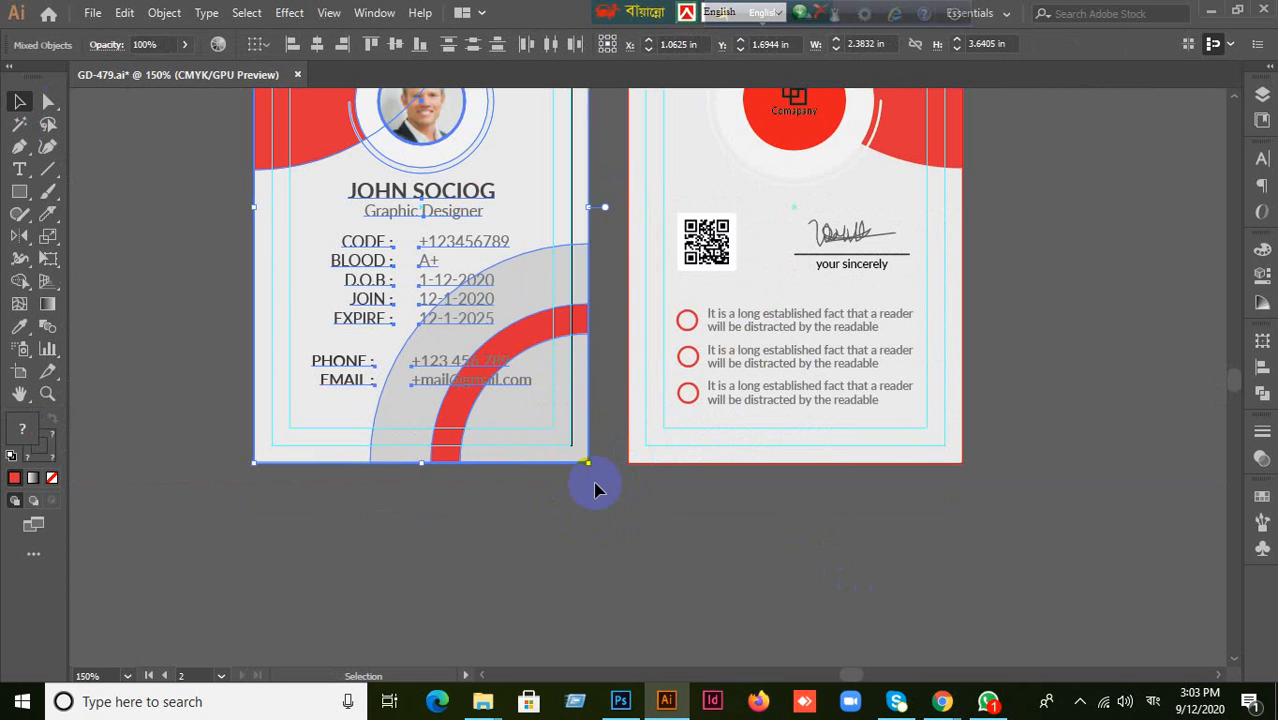
drag(593, 466, 574, 450)
scroll(624, 497, down, 1)
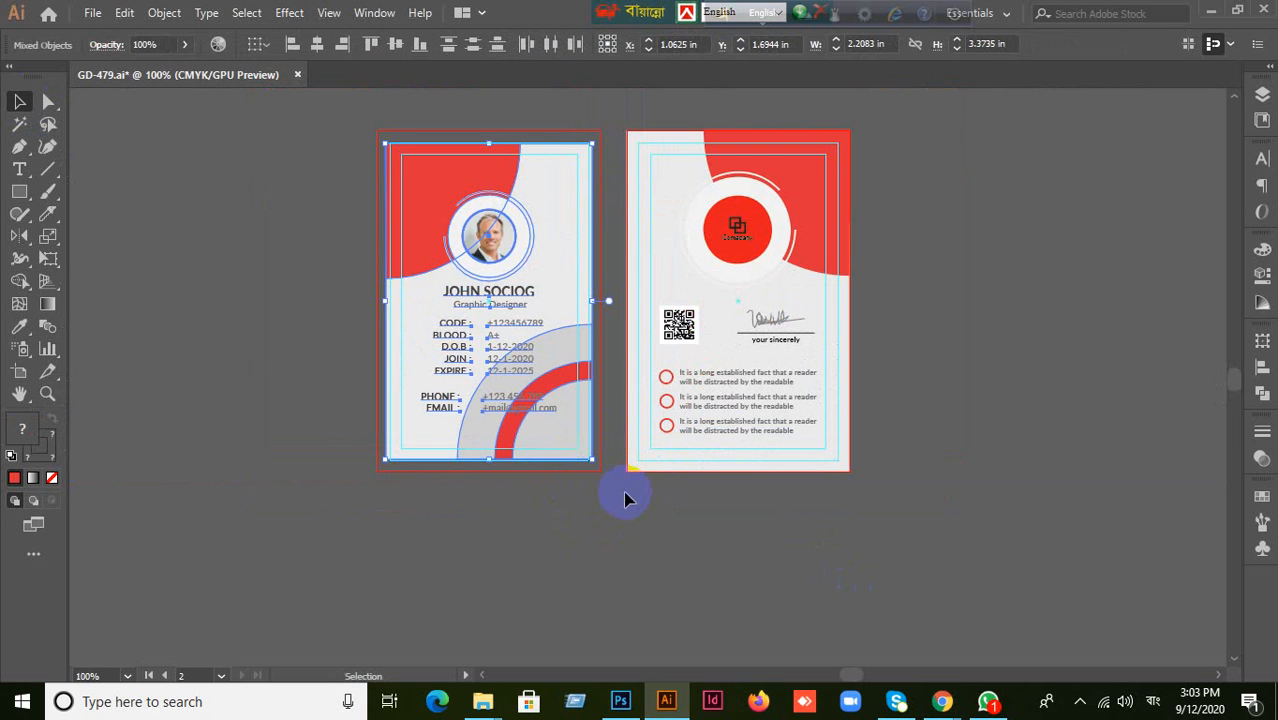
click(638, 512)
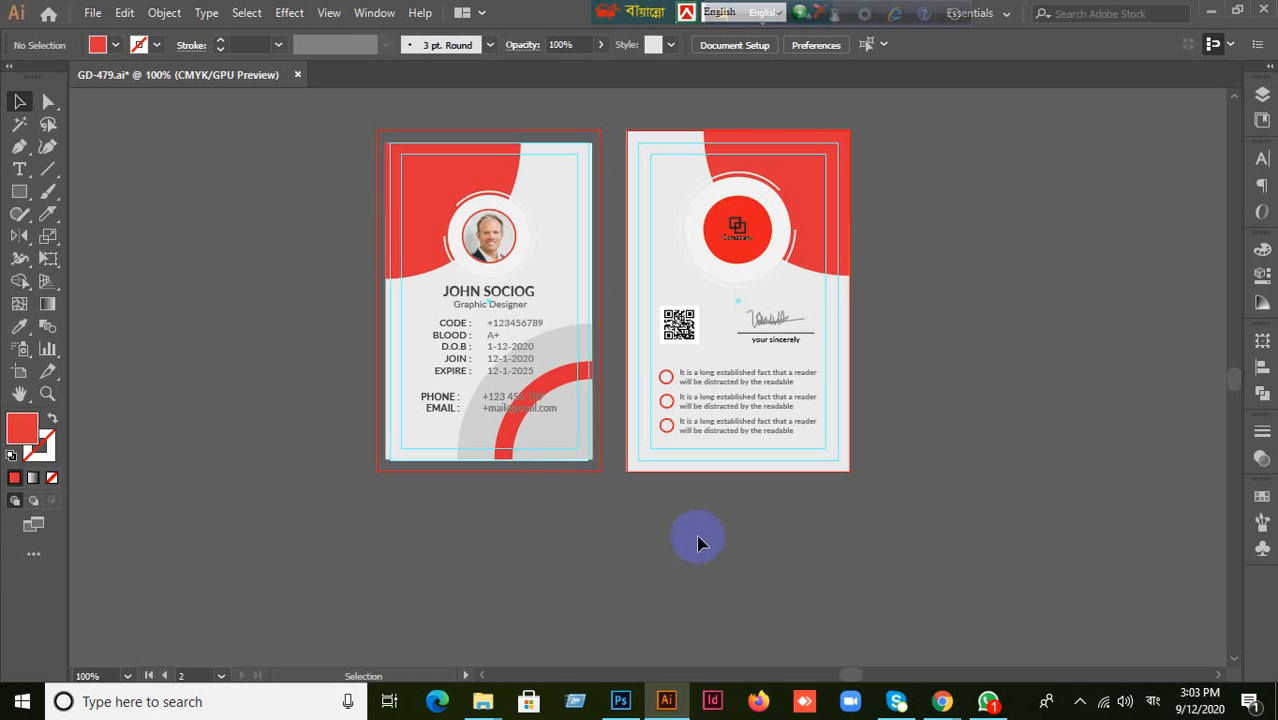
key(ctrl+z)
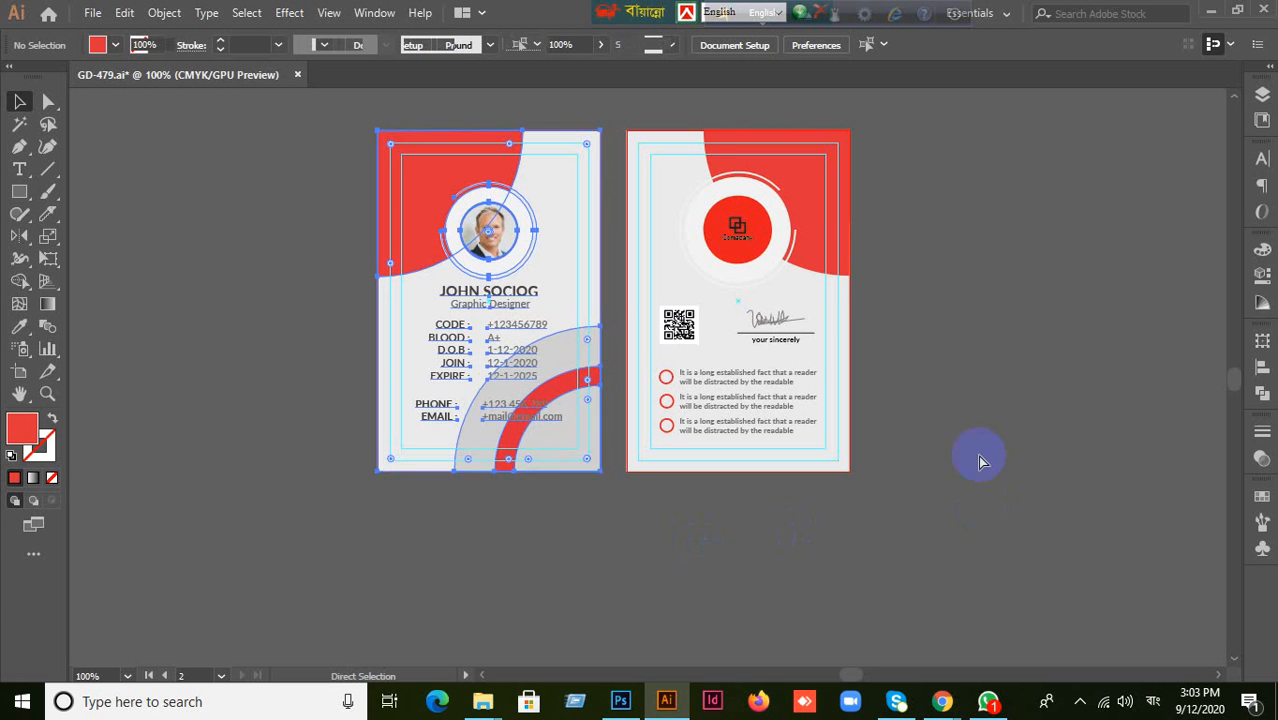
Scale the back card artwork down around its centre to about 2.14 × 3.28 in, near the trim guides, and reselect it.
click(981, 460)
click(826, 428)
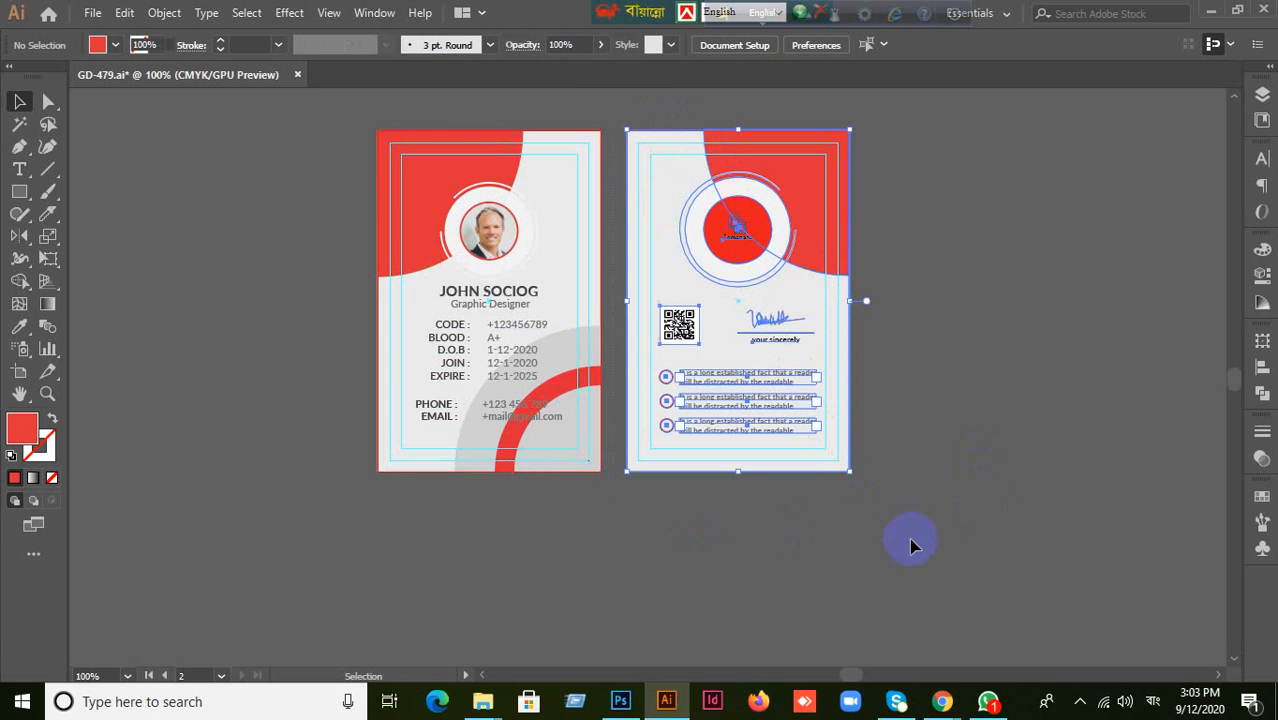
mouse_move(850, 471)
mouse_down()
mouse_move(830, 446)
mouse_move(838, 455)
mouse_up()
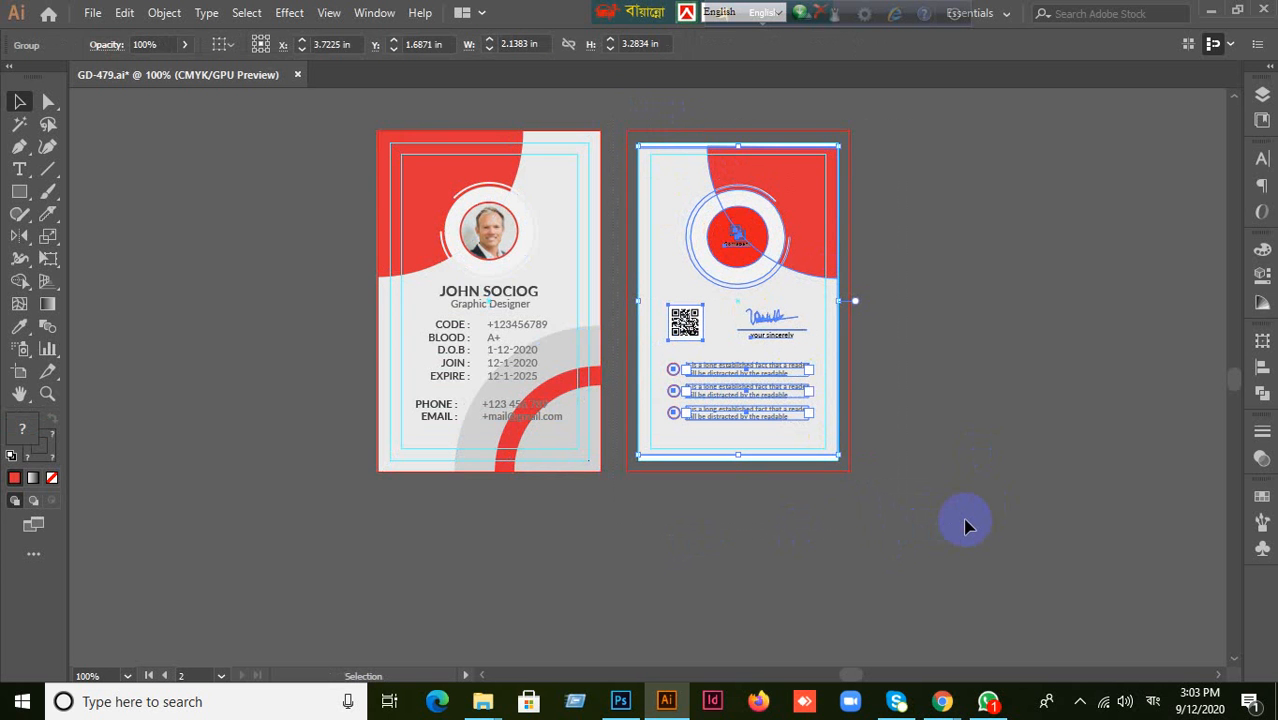
click(955, 520)
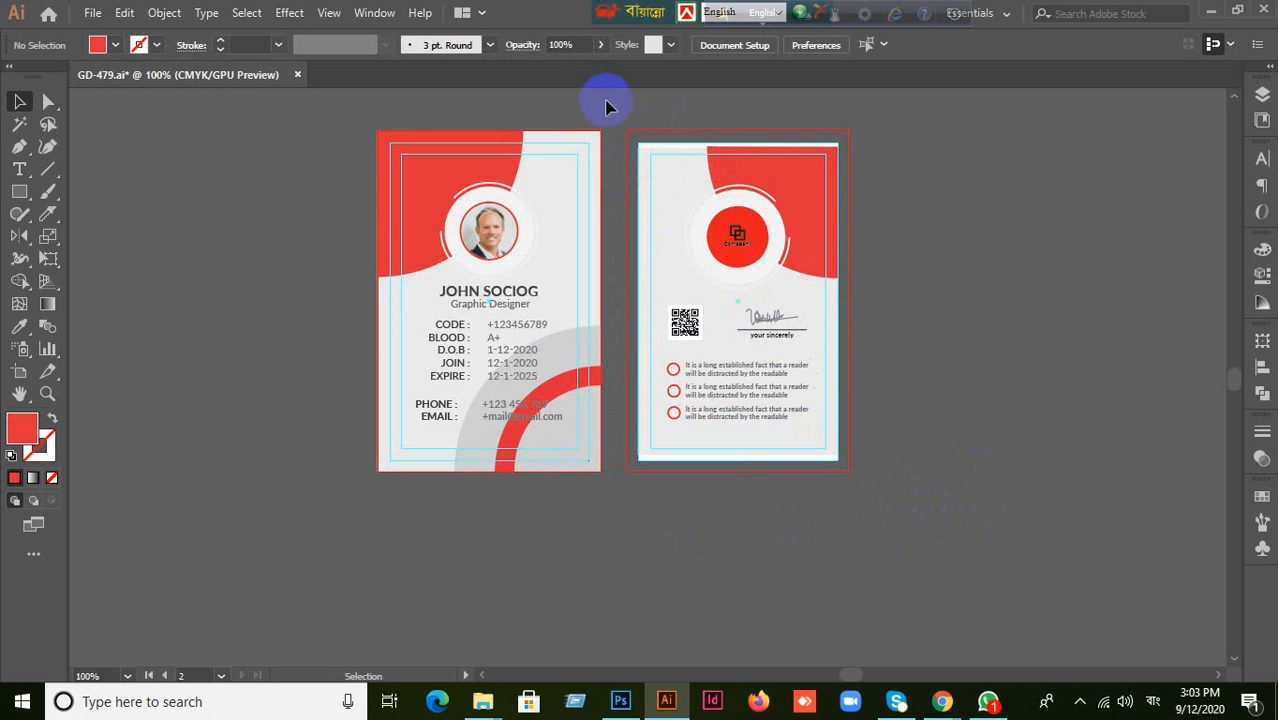
key(ctrl+z)
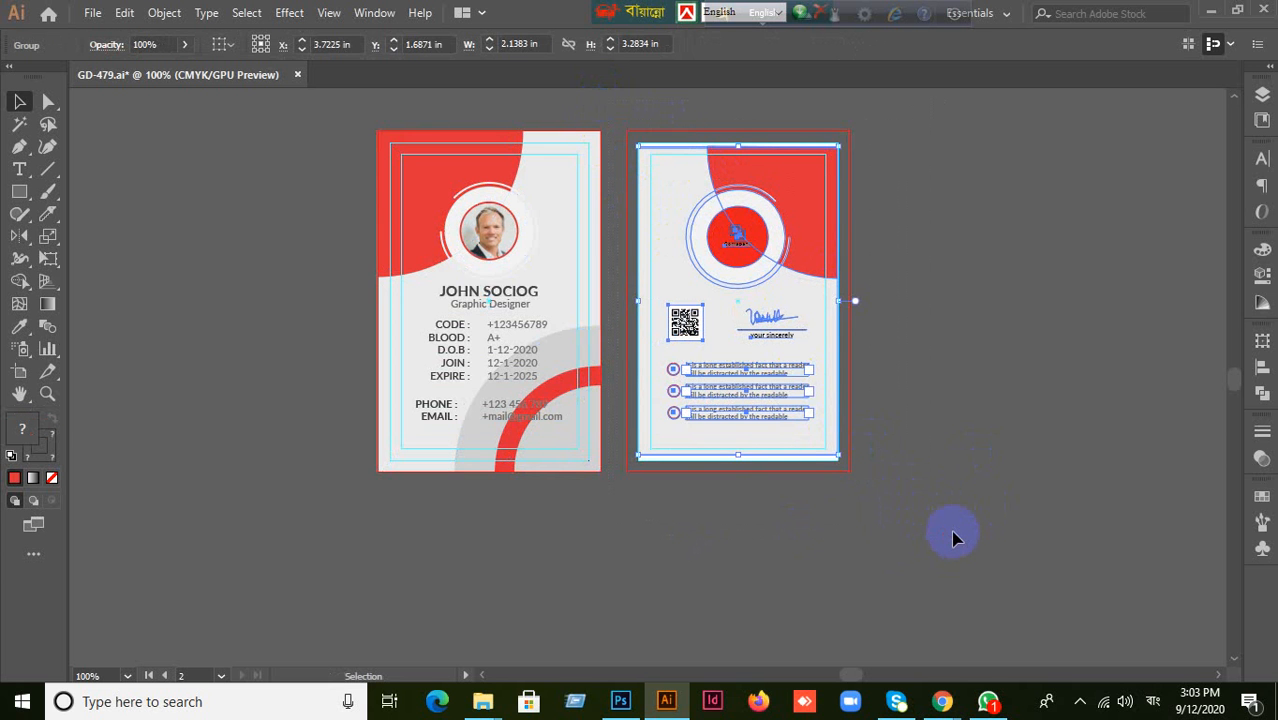
key(ctrl)
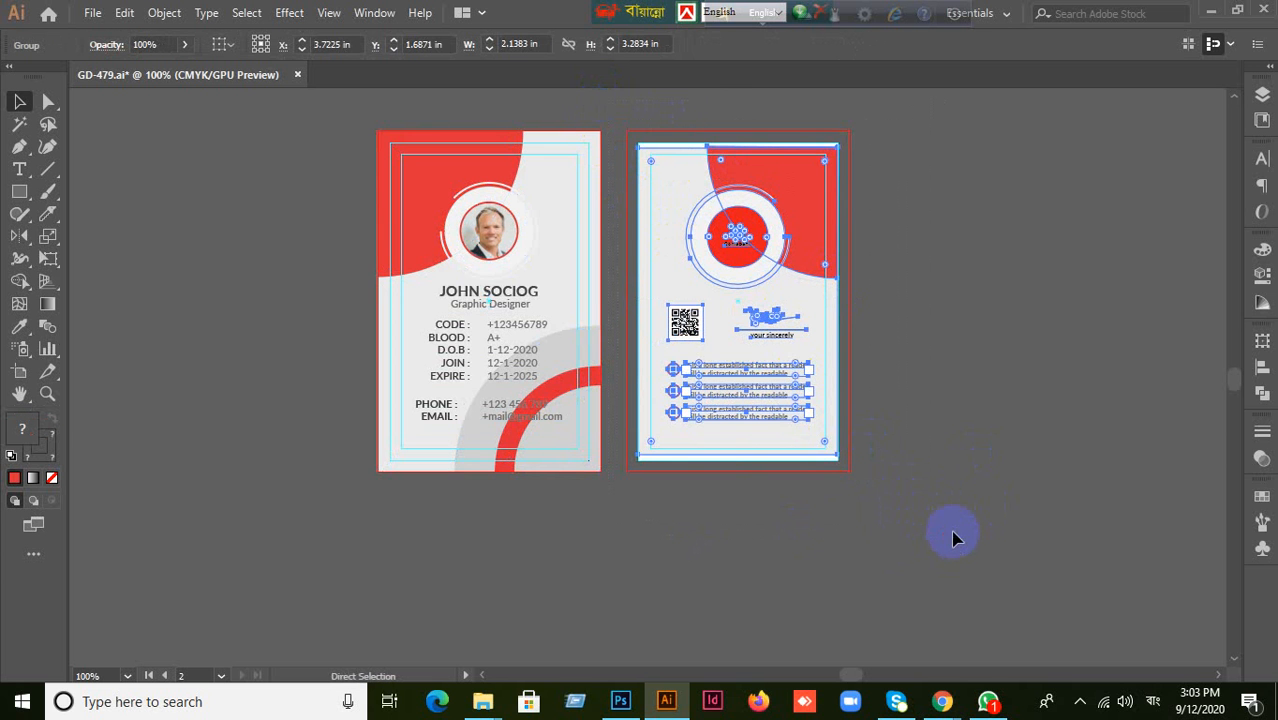
click(952, 532)
click(731, 320)
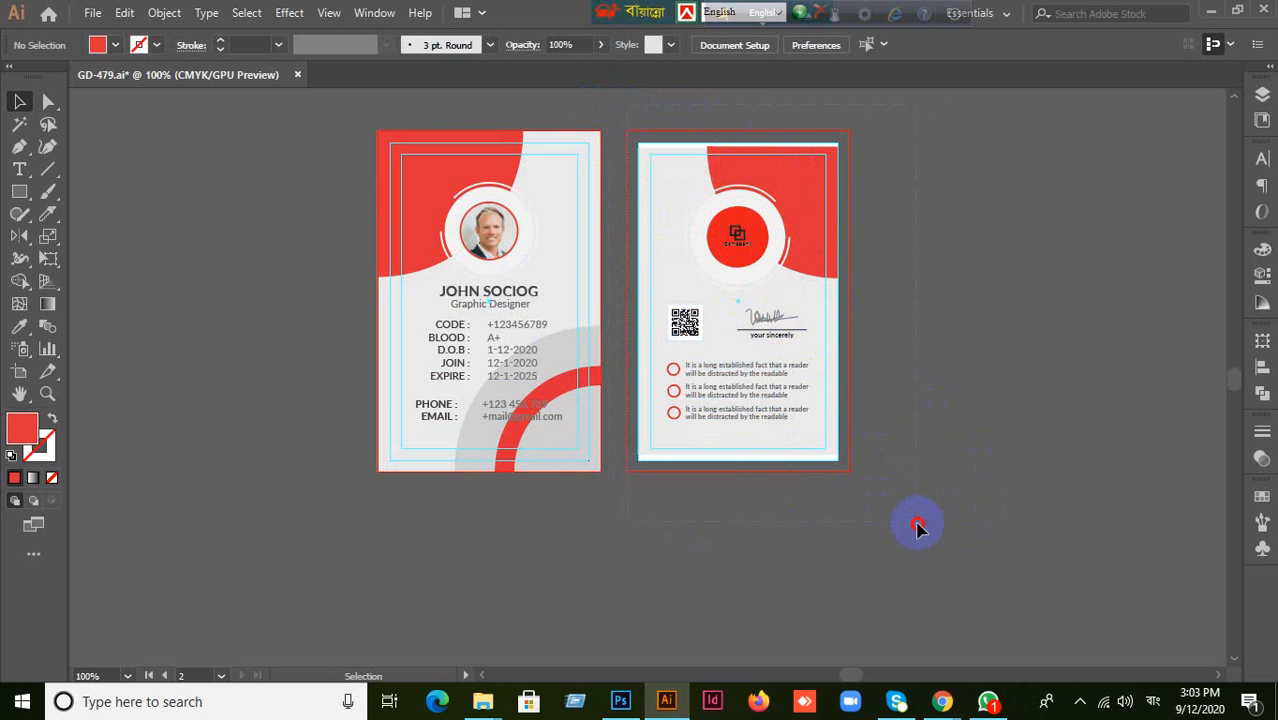
key(ctrl+z)
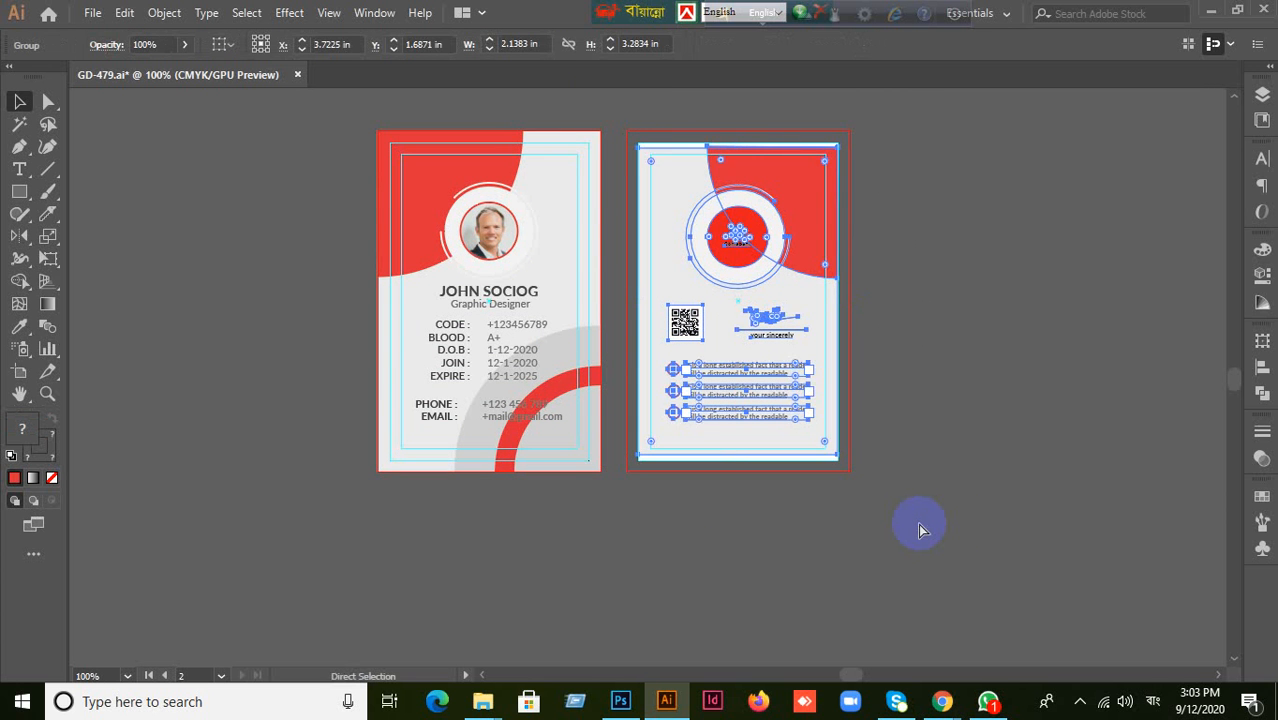
Switch to Photoshop and collapse the Objects layer group in the ID card mockup.
click(620, 700)
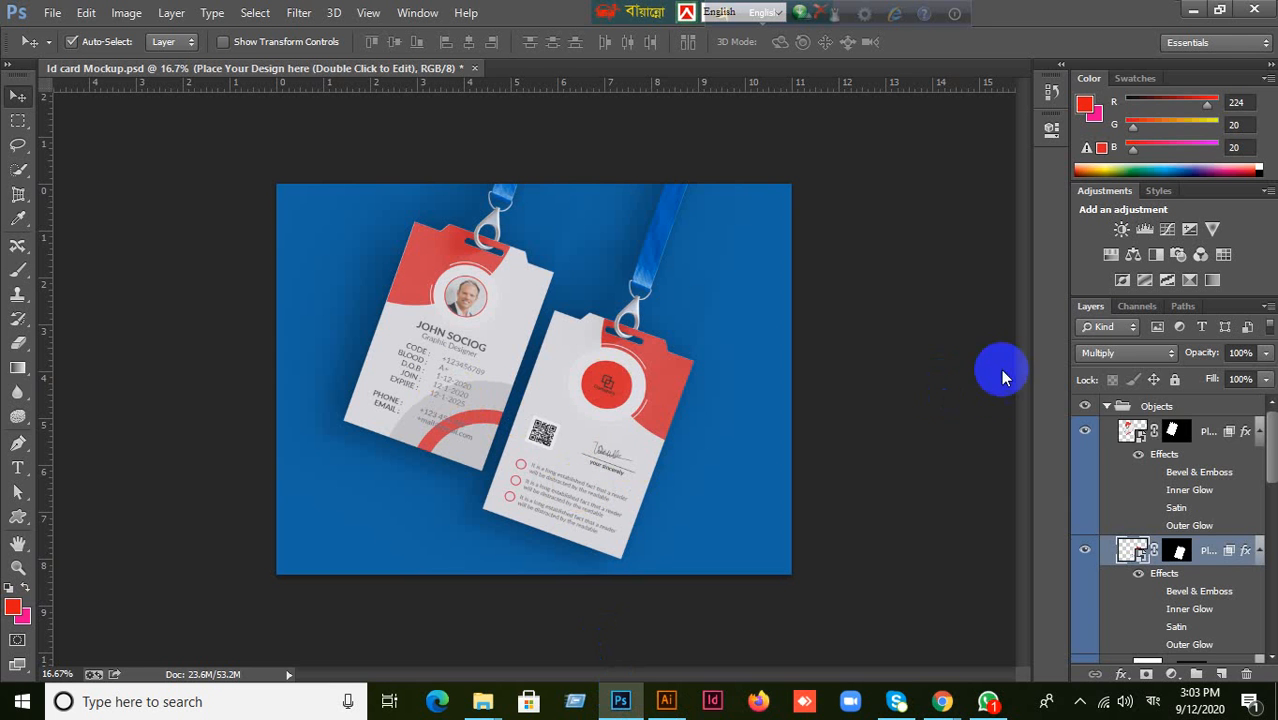
click(1115, 430)
click(1107, 408)
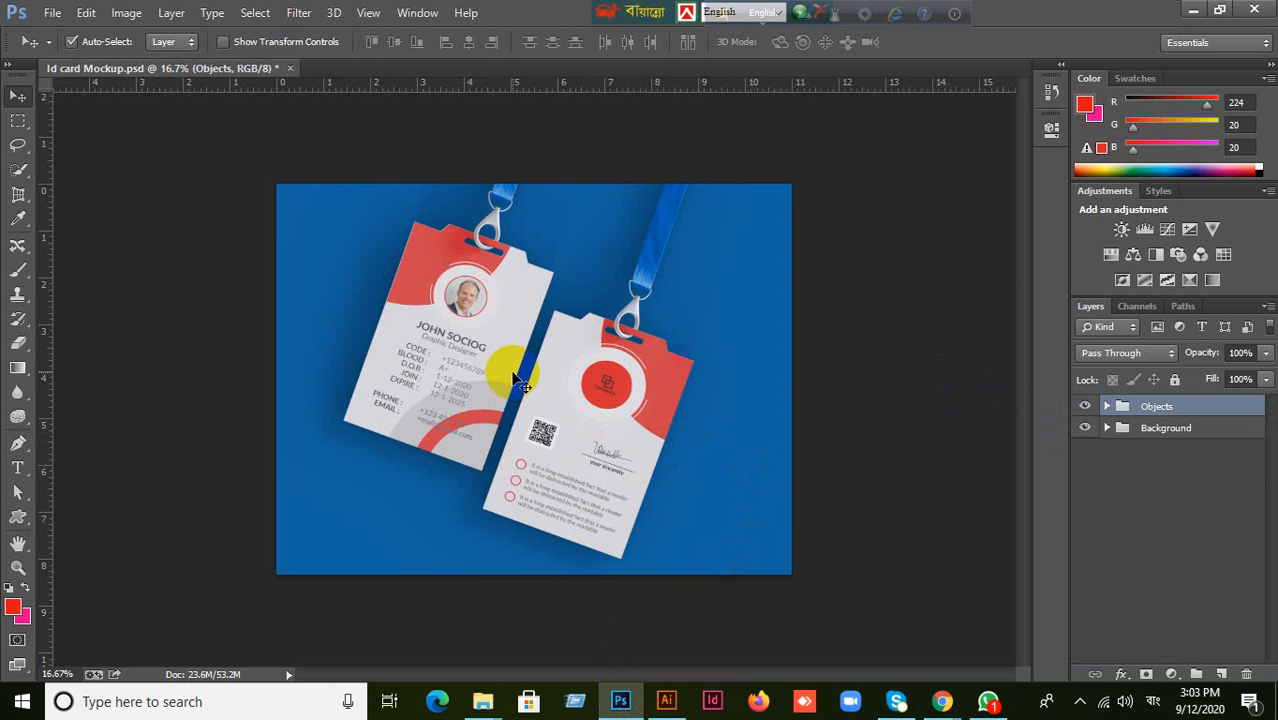
Check the Google Meet call window in Chrome and return to Illustrator.
click(942, 700)
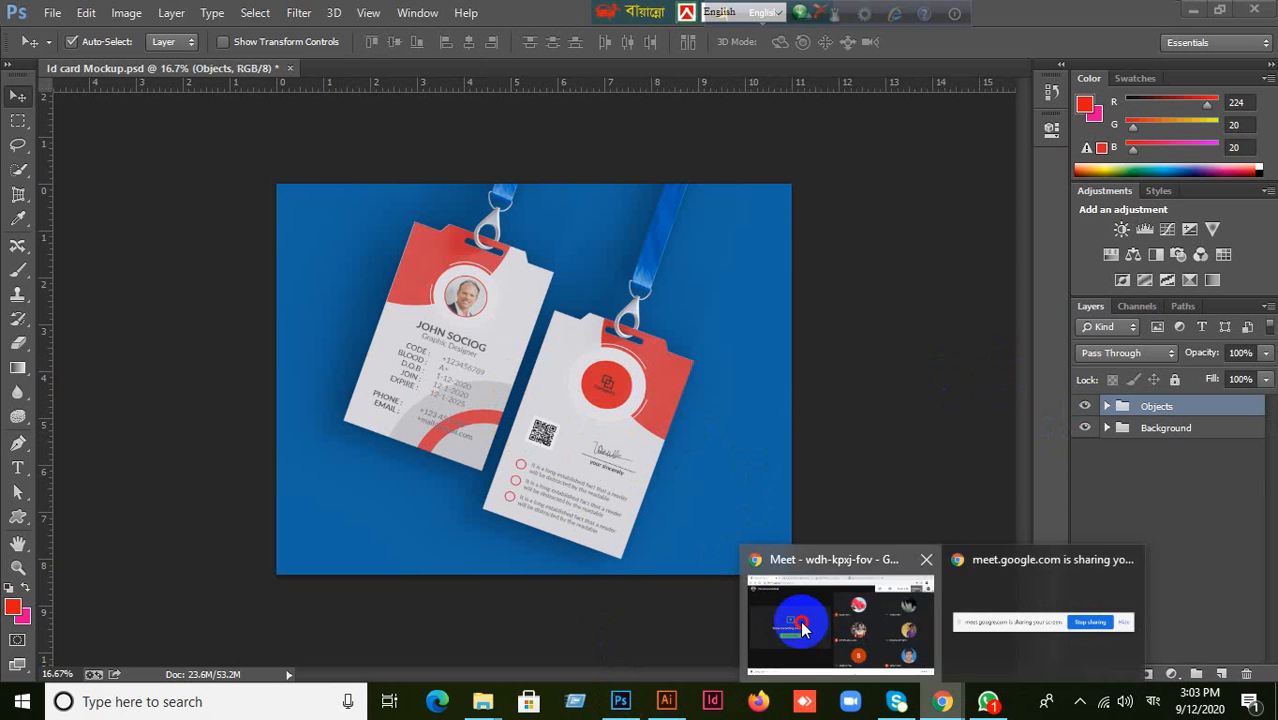
click(803, 628)
click(666, 700)
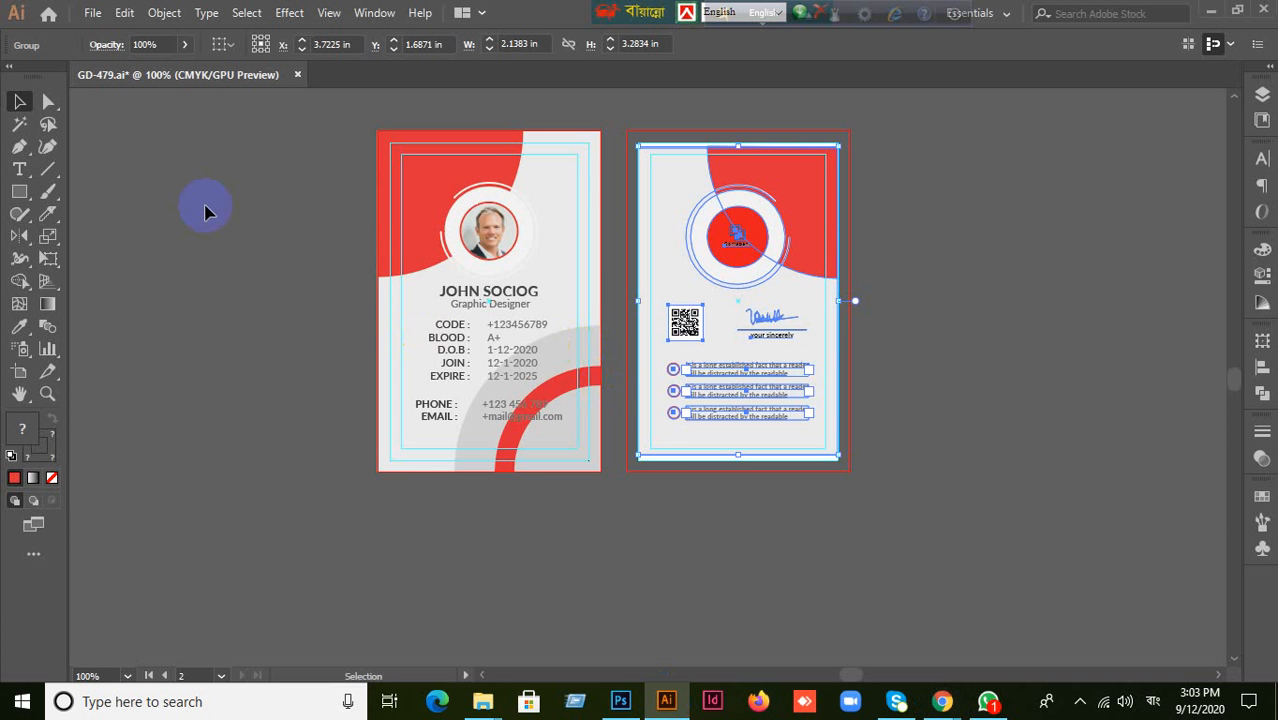
Undo the scaling of the back card artwork and deselect it.
key(a)
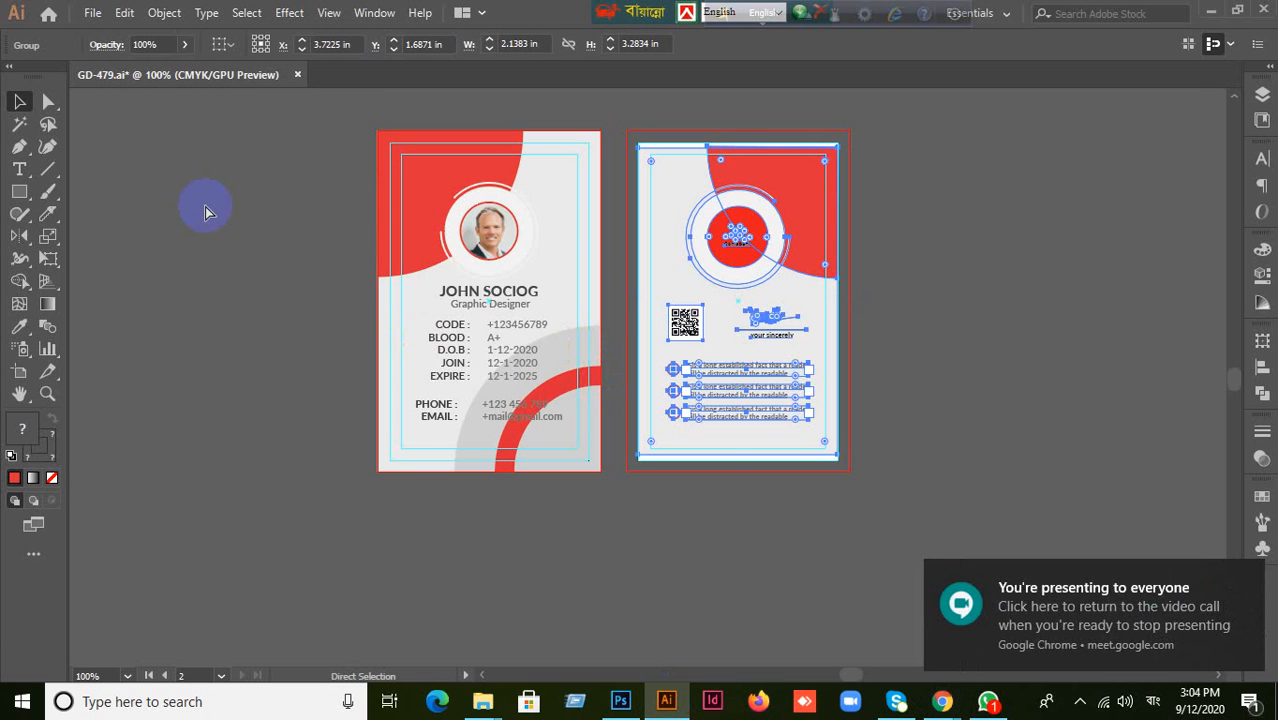
key(v)
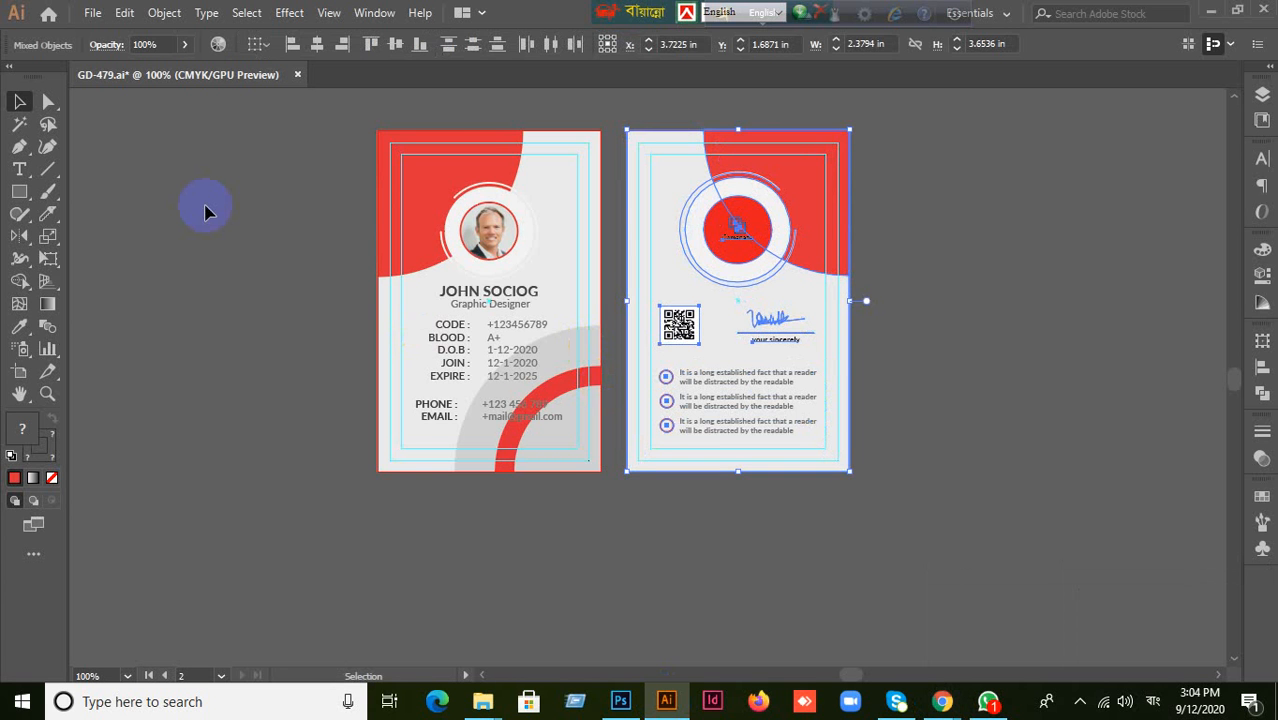
click(337, 248)
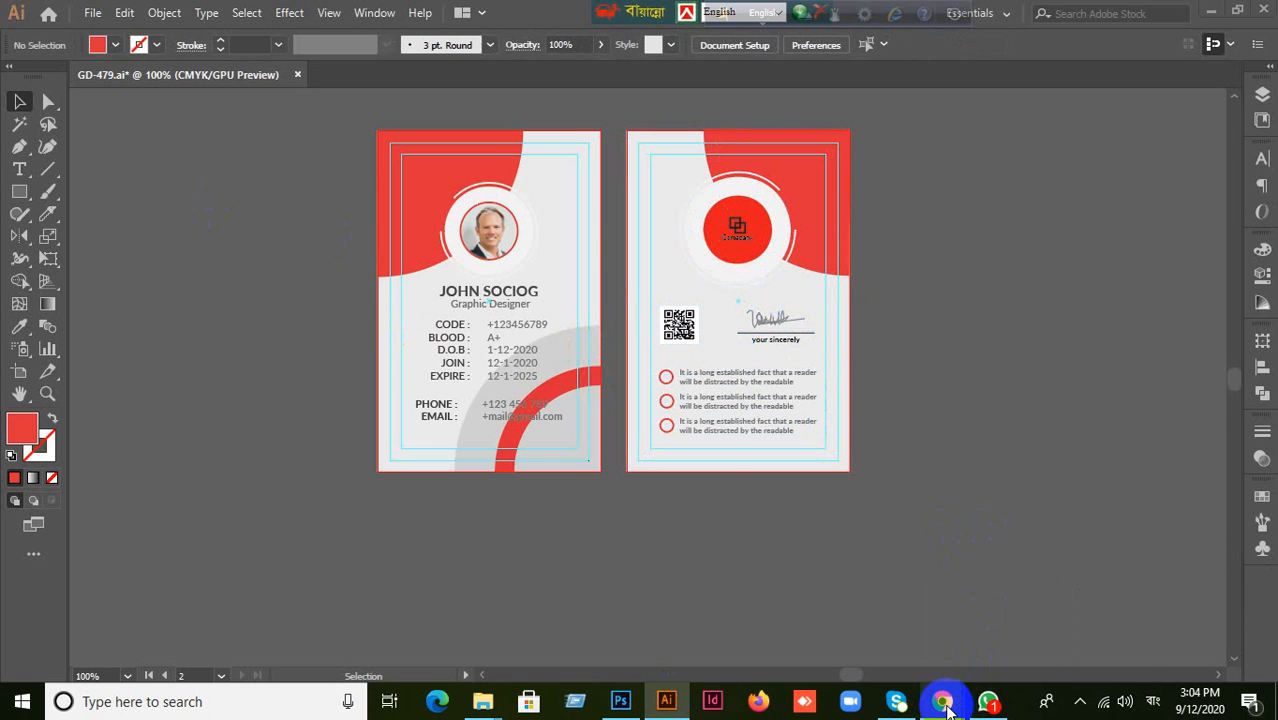
Look in on the participants of the Google Meet call, and switch back to the GD-479 artwork in Illustrator.
mouse_move(943, 701)
click(803, 620)
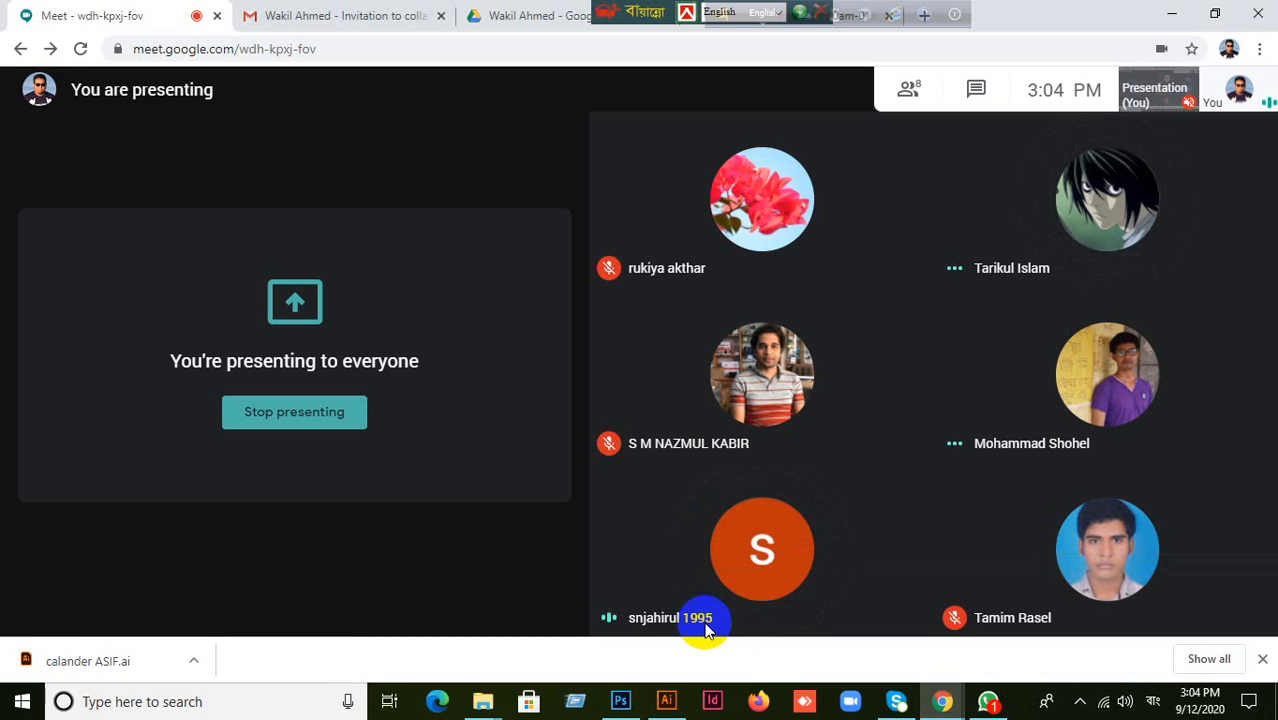
click(667, 703)
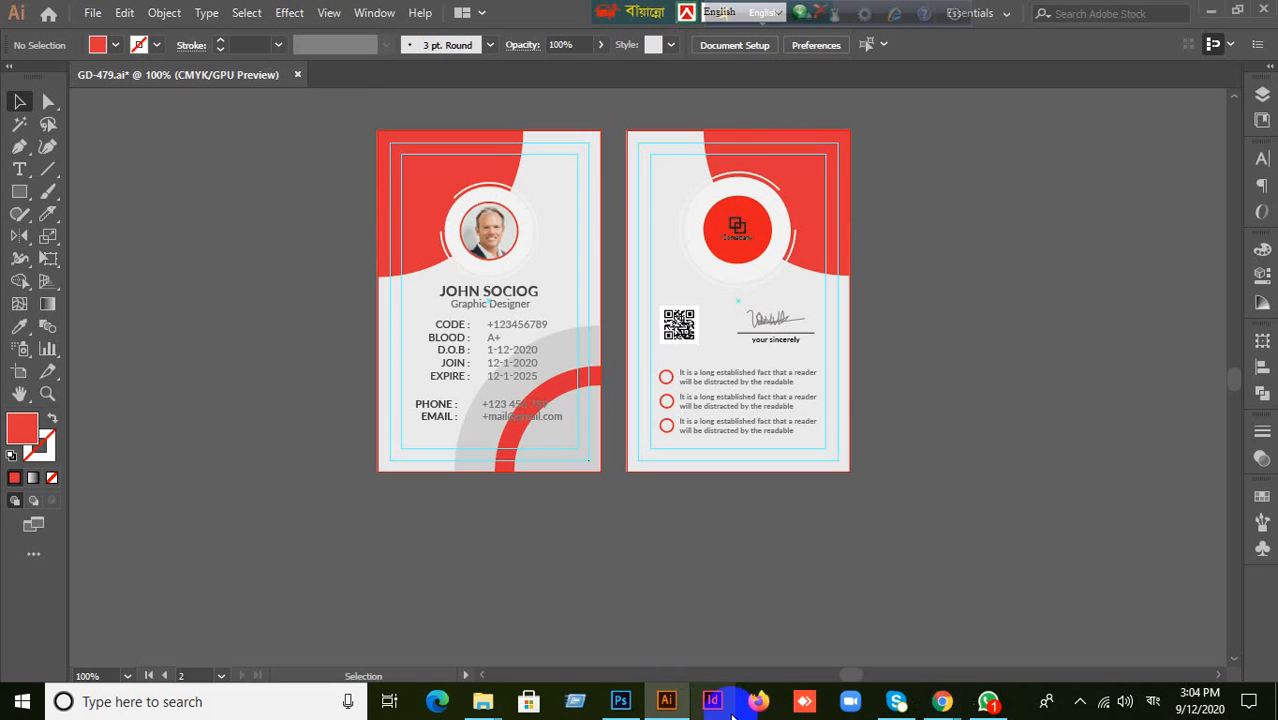
Close GD-479.ai without saving the changes, and minimize the Illustrator and Chrome windows.
click(297, 75)
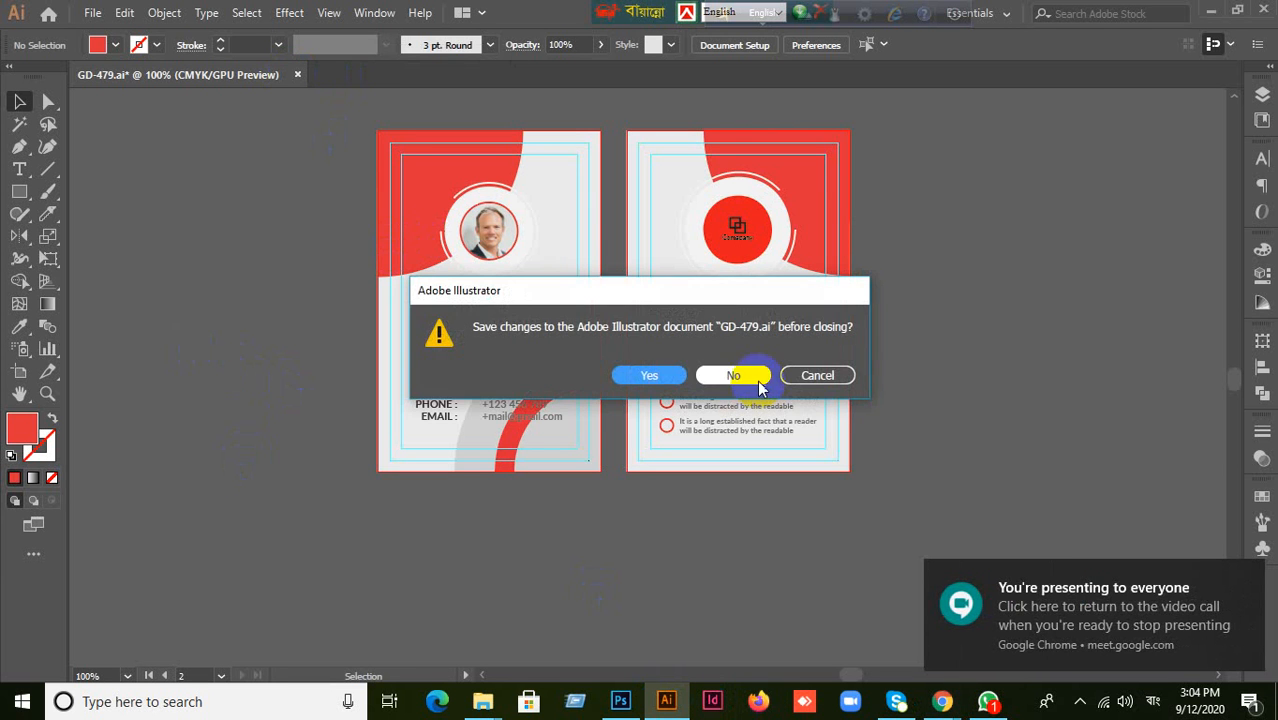
click(760, 386)
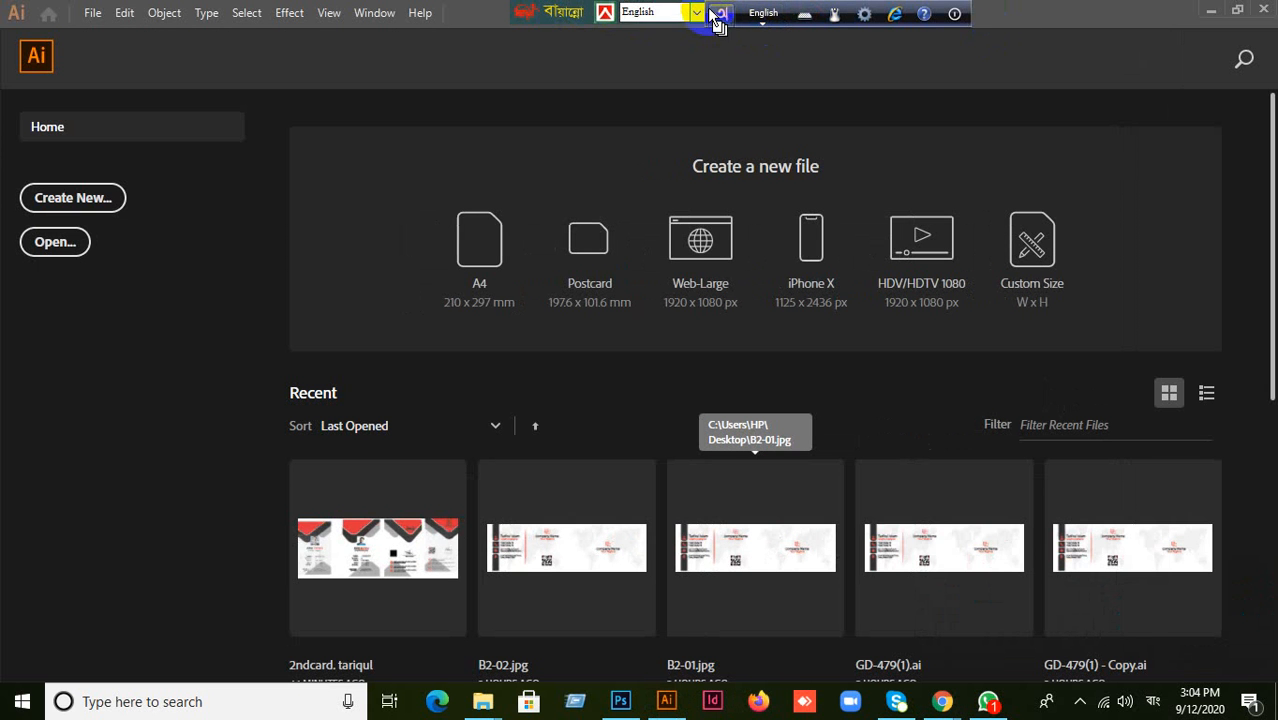
click(1209, 10)
click(1170, 14)
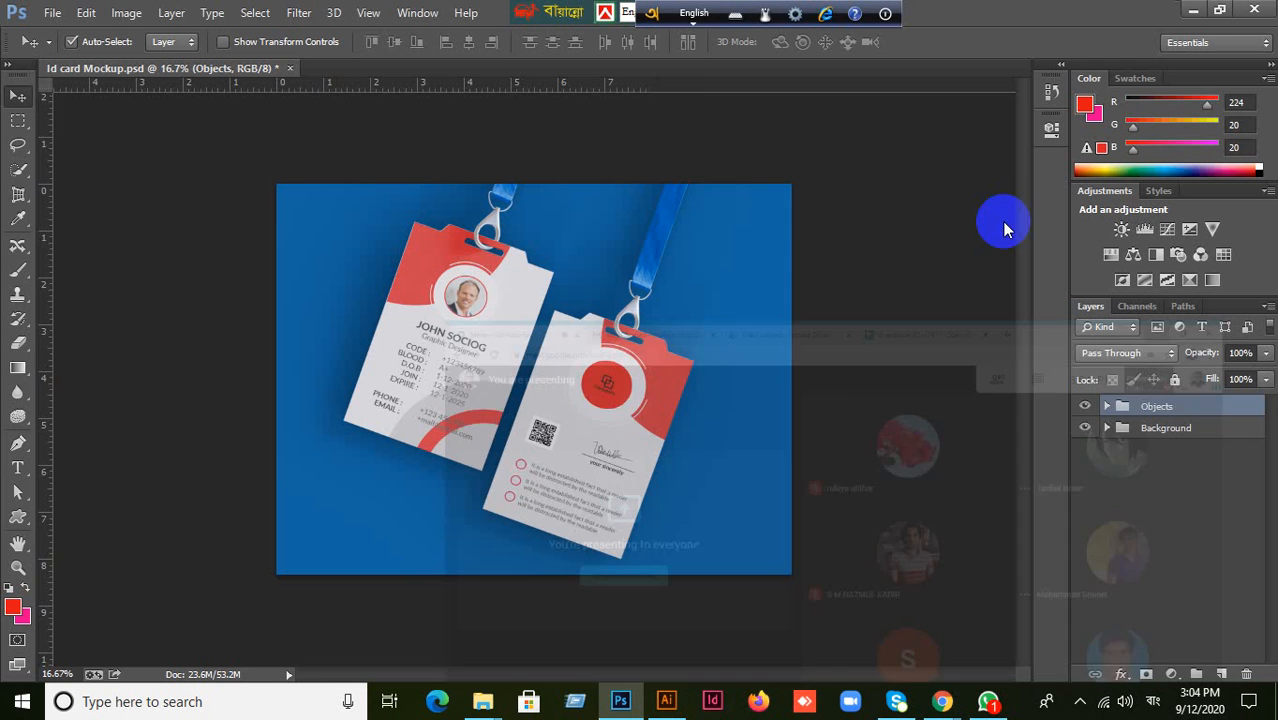
Close the Id card Mockup.psd document and minimize Photoshop to reach the desktop.
click(290, 68)
click(655, 277)
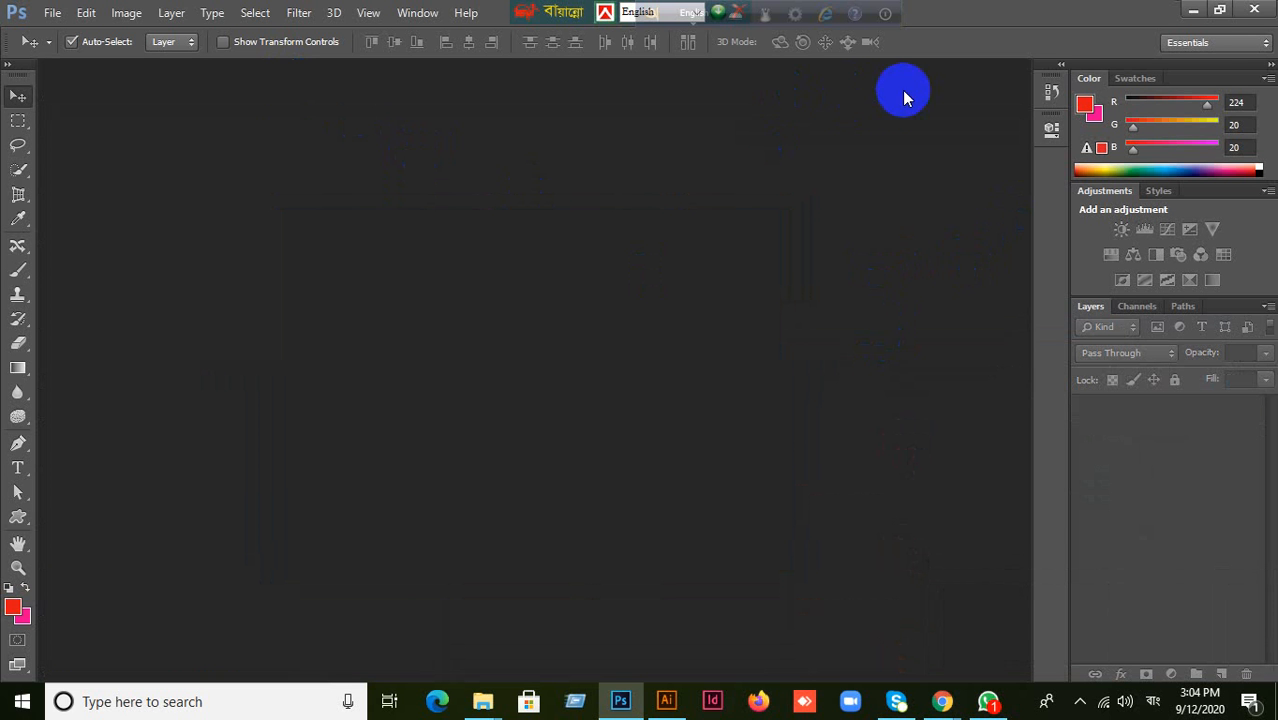
click(1193, 10)
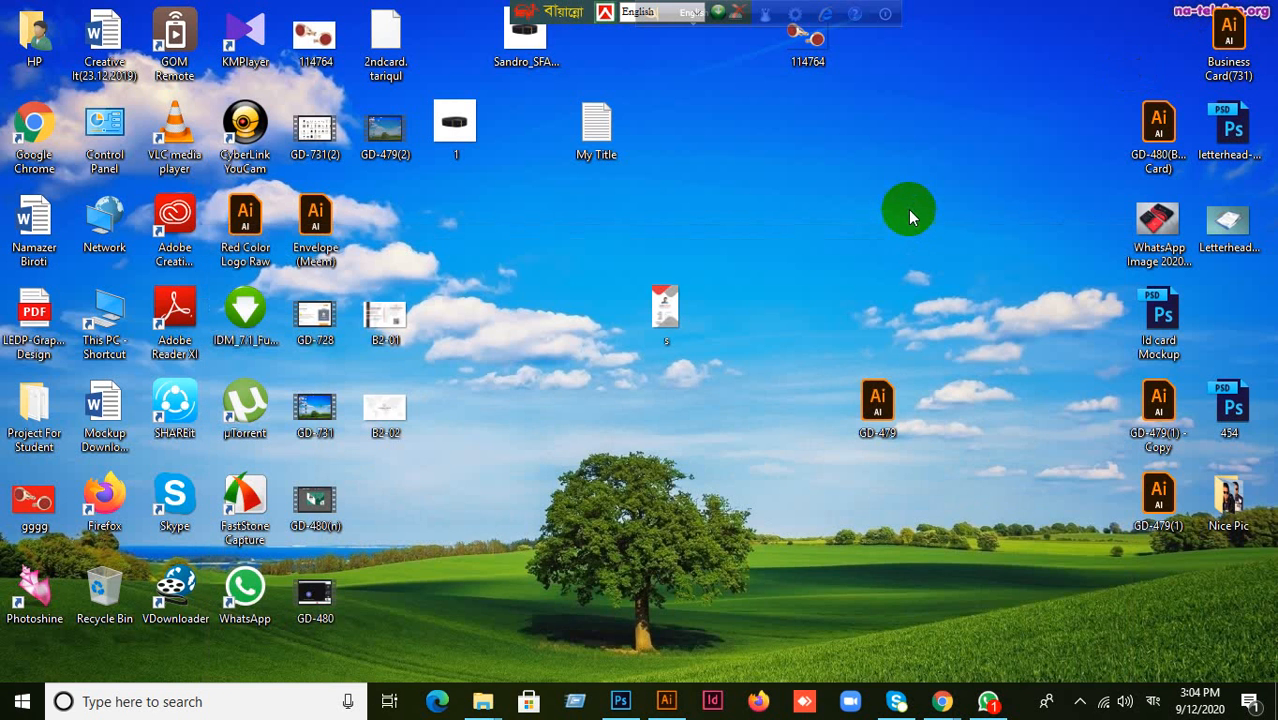
Tidy the desktop by moving the s image, the GD-479 Illustrator file and the 114764 image into free places in the upper rows.
drag(664, 312, 733, 122)
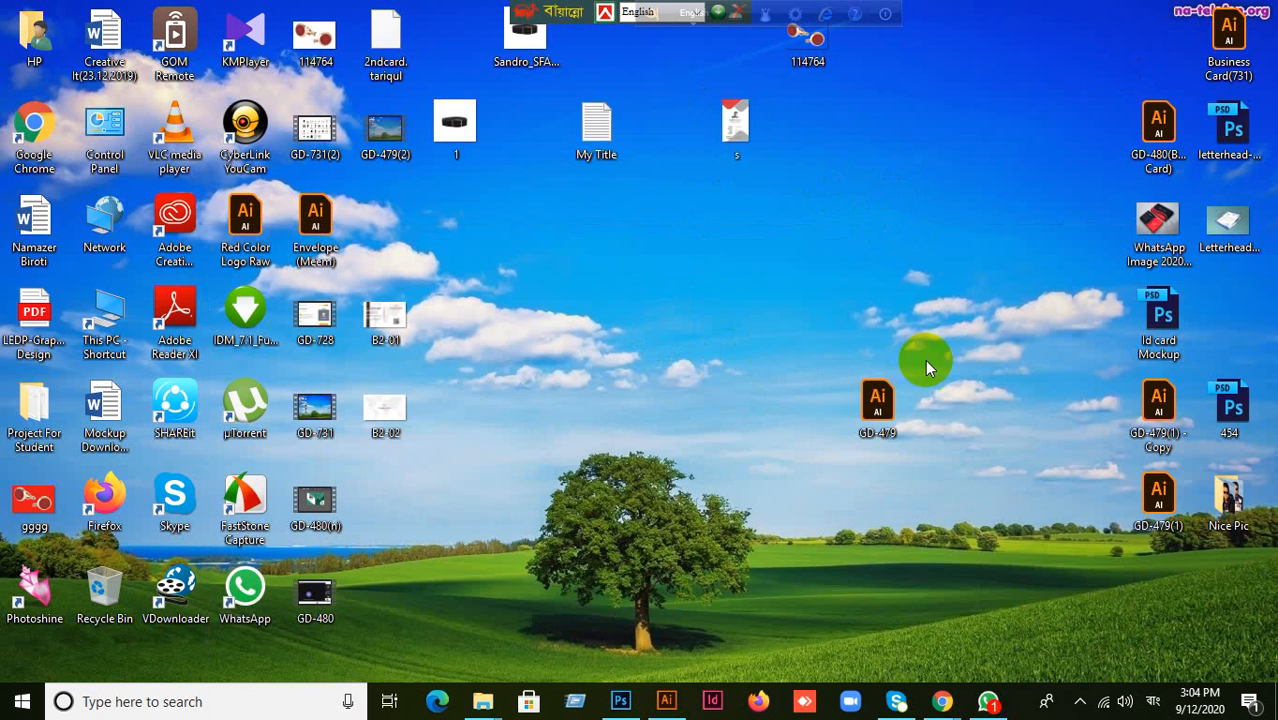
click(878, 412)
drag(880, 418, 880, 138)
click(806, 45)
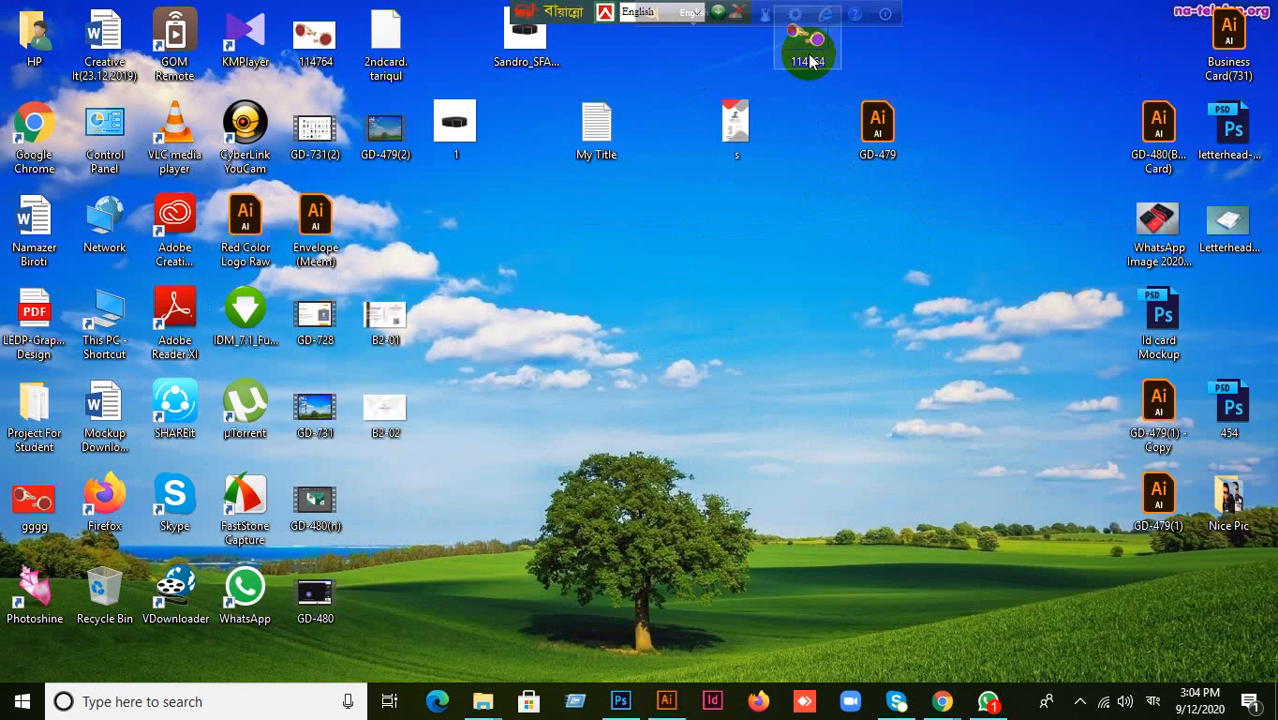
drag(810, 40, 1017, 40)
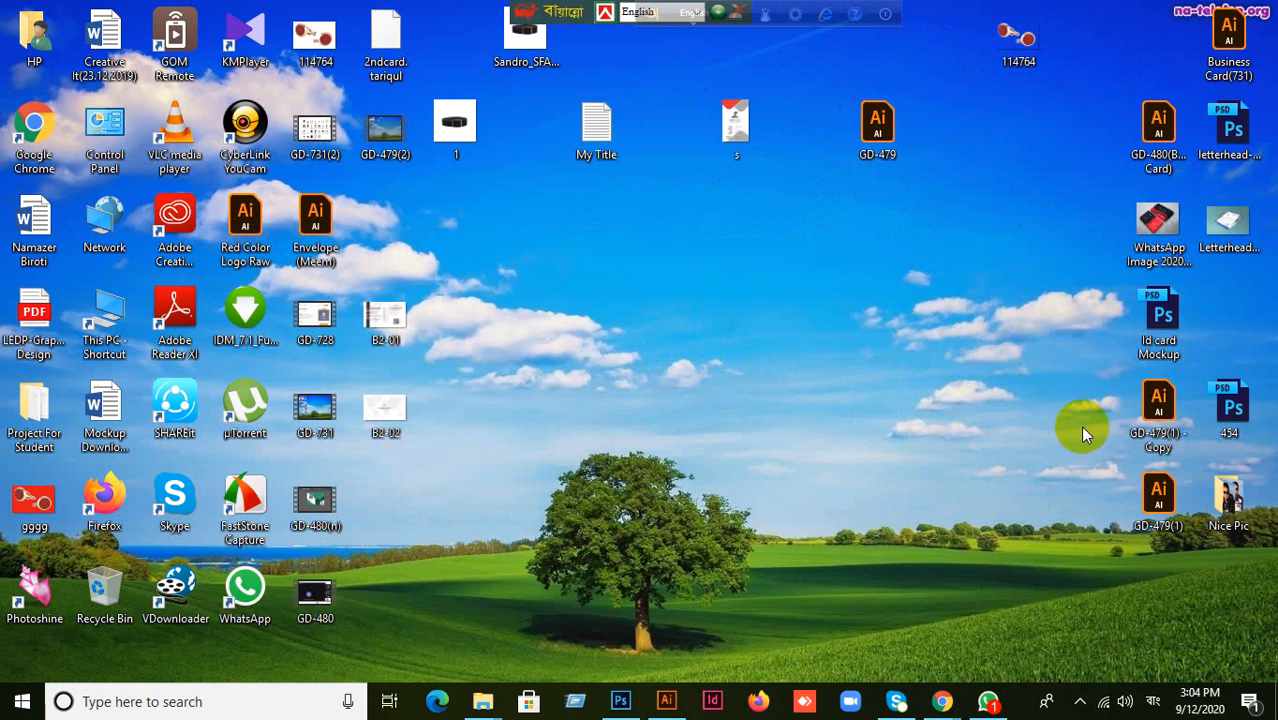
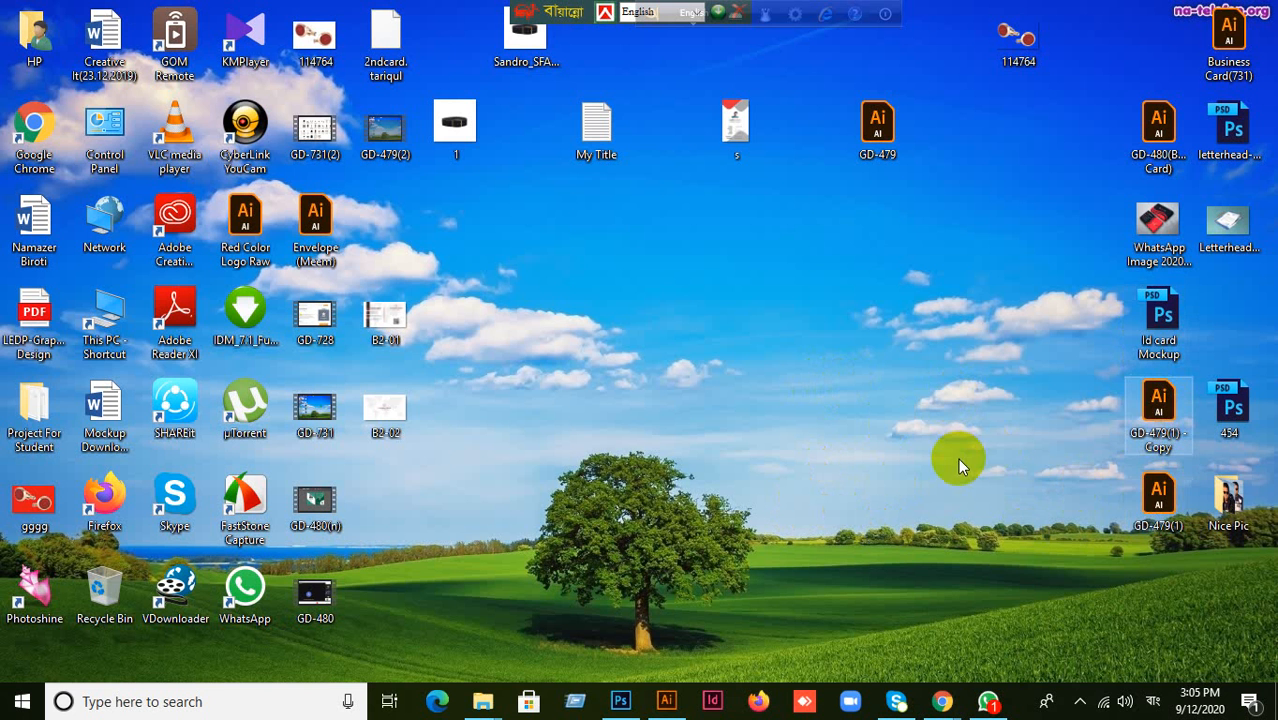
Open the business card file GD-479(1).ai from the desktop in Illustrator.
drag(1137, 509, 467, 7)
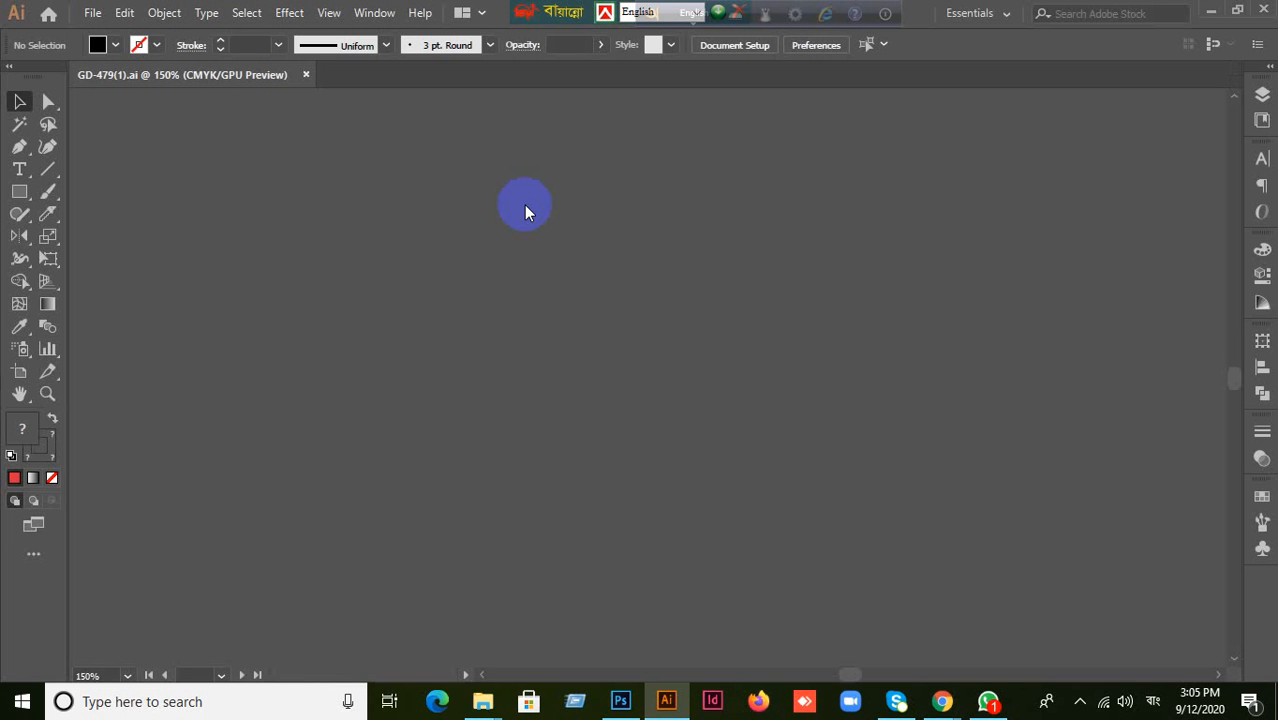
click(526, 212)
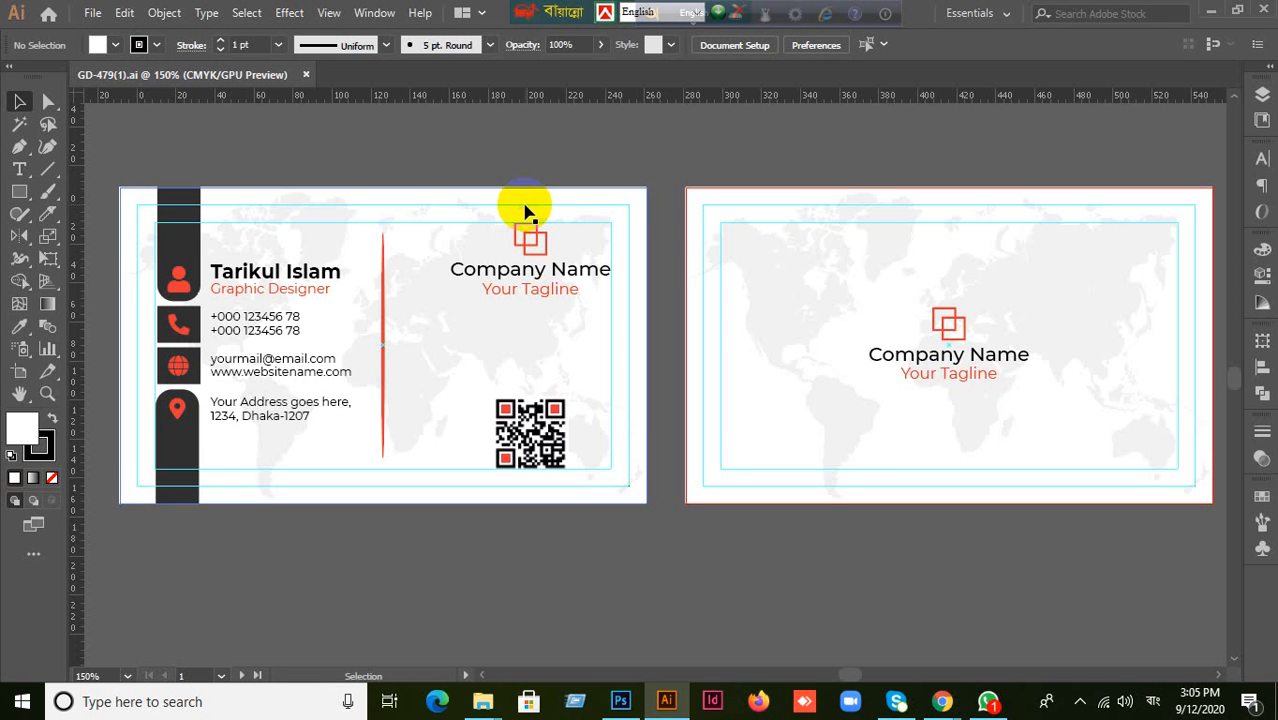
click(528, 212)
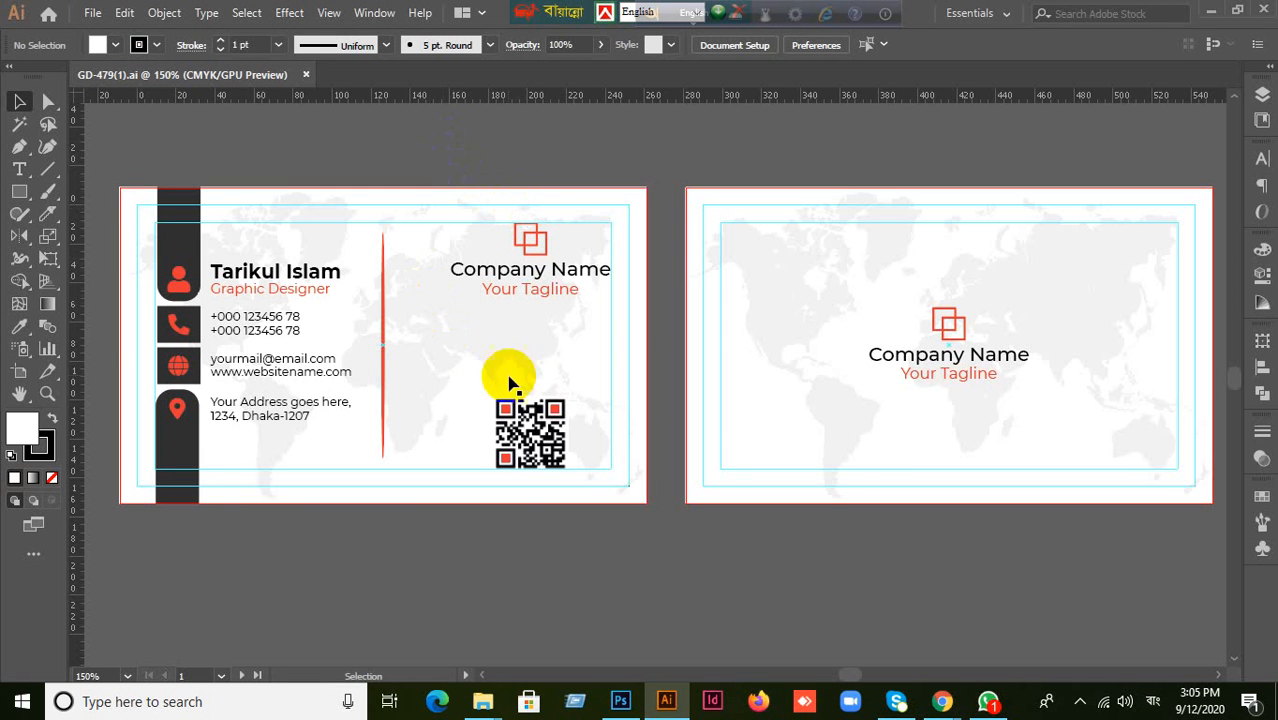
mouse_move(508, 380)
mouse_down()
mouse_move(551, 371)
mouse_move(557, 385)
mouse_up()
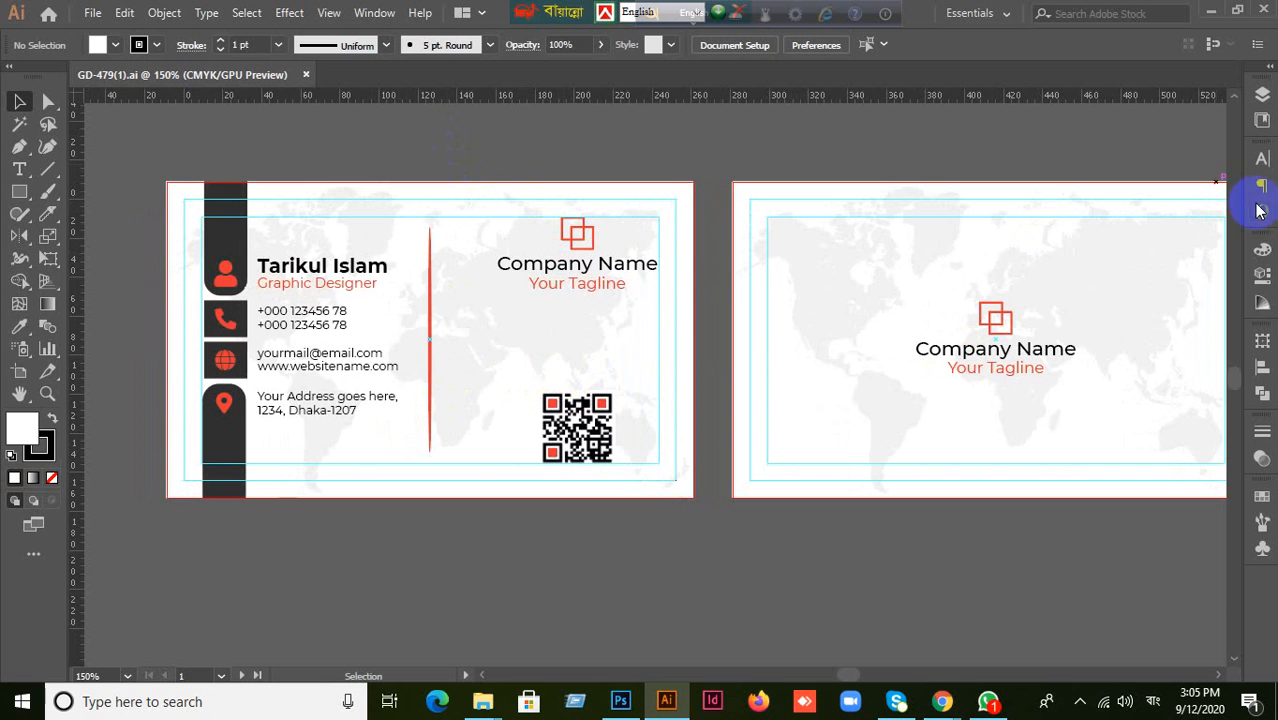
Bring up the Google Meet call to follow the discussion, and minimize it to return to the business card.
mouse_move(935, 698)
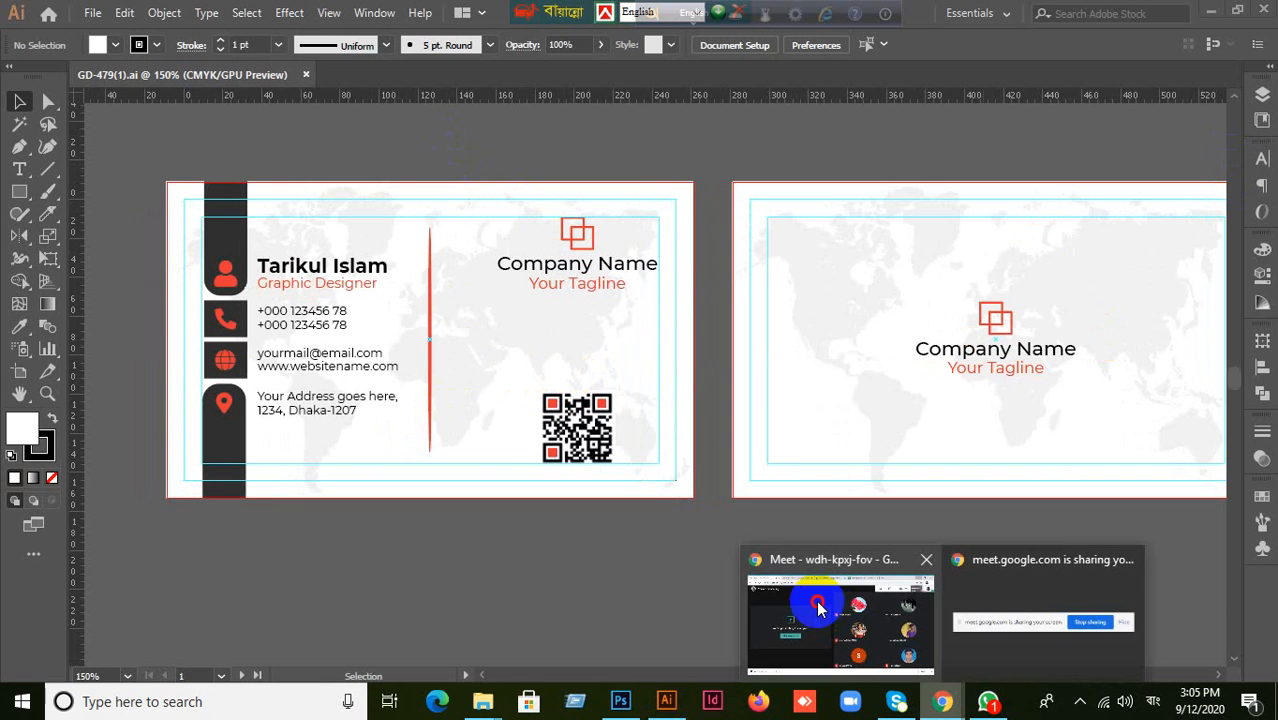
click(840, 625)
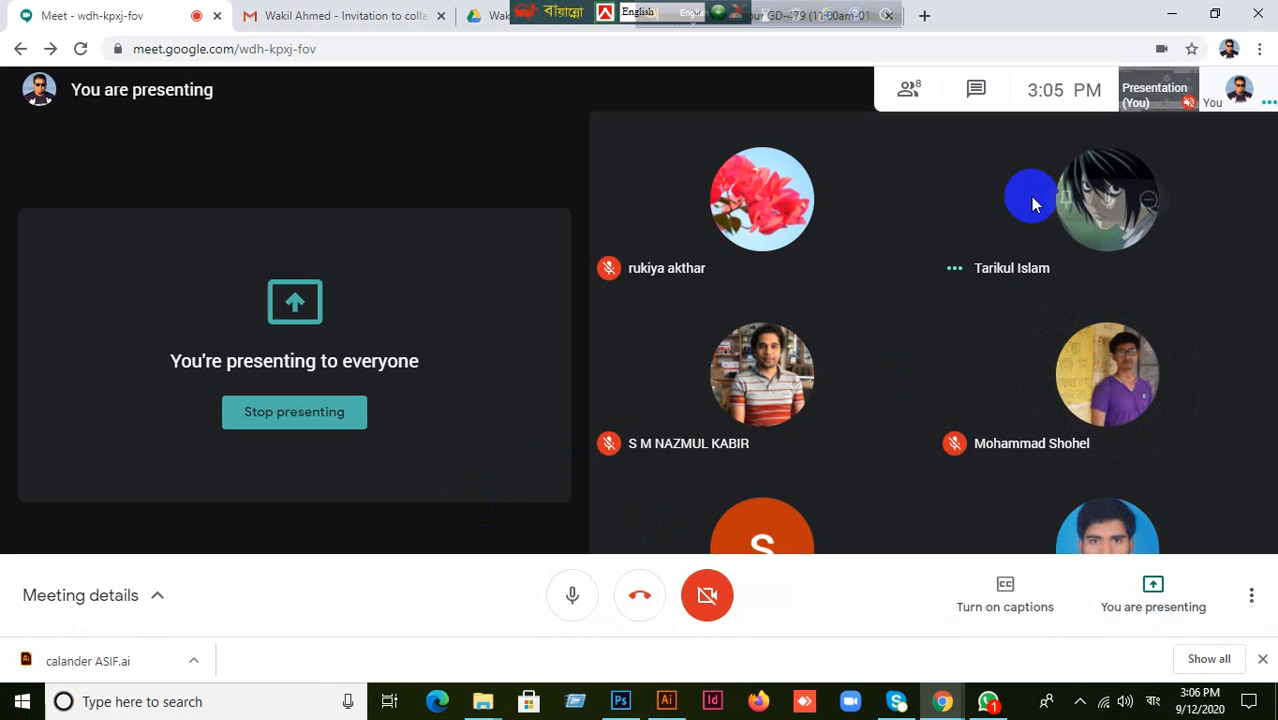
click(1171, 16)
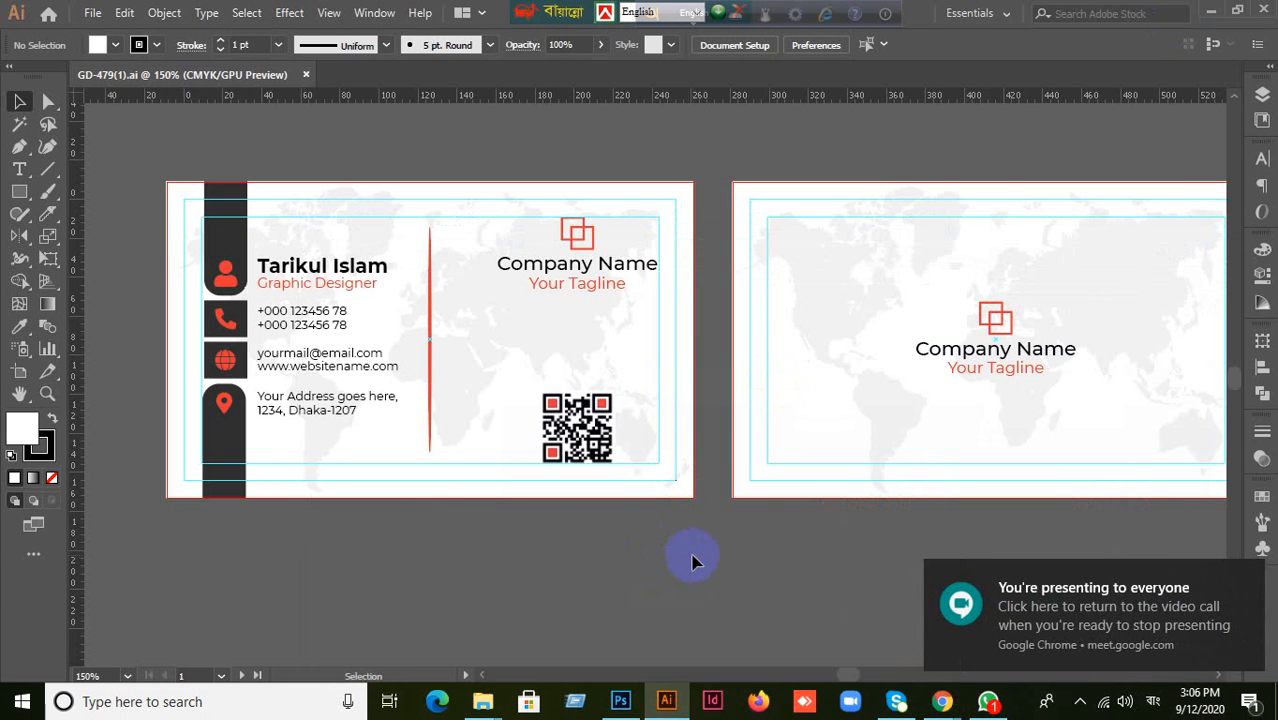
Delete the QR code and its red corner squares from the front business card.
key(ctrl+minus)
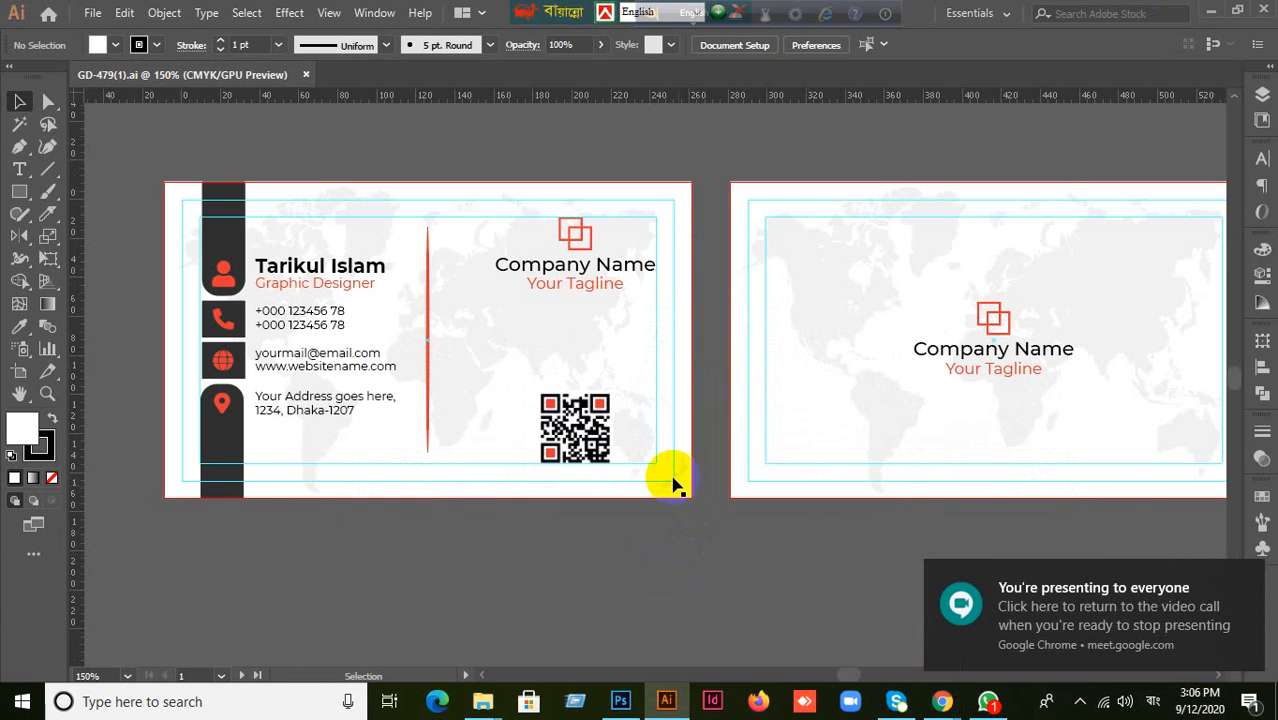
click(580, 265)
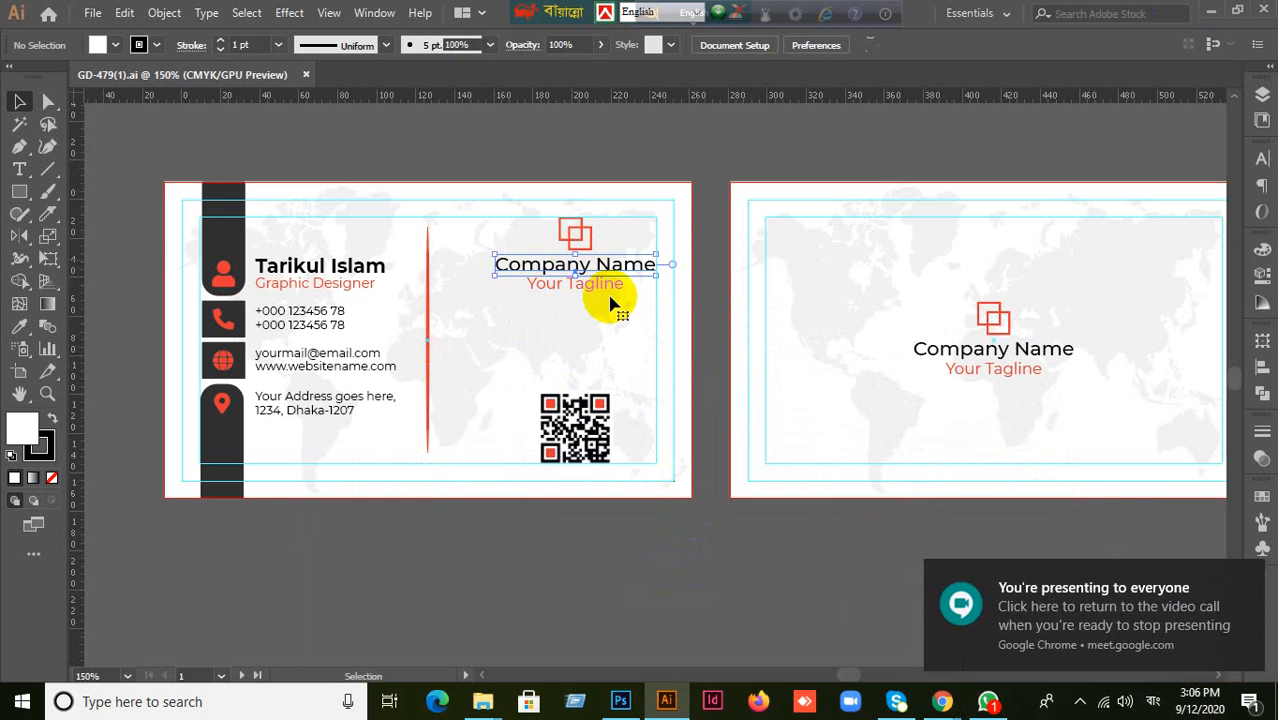
click(830, 560)
click(599, 431)
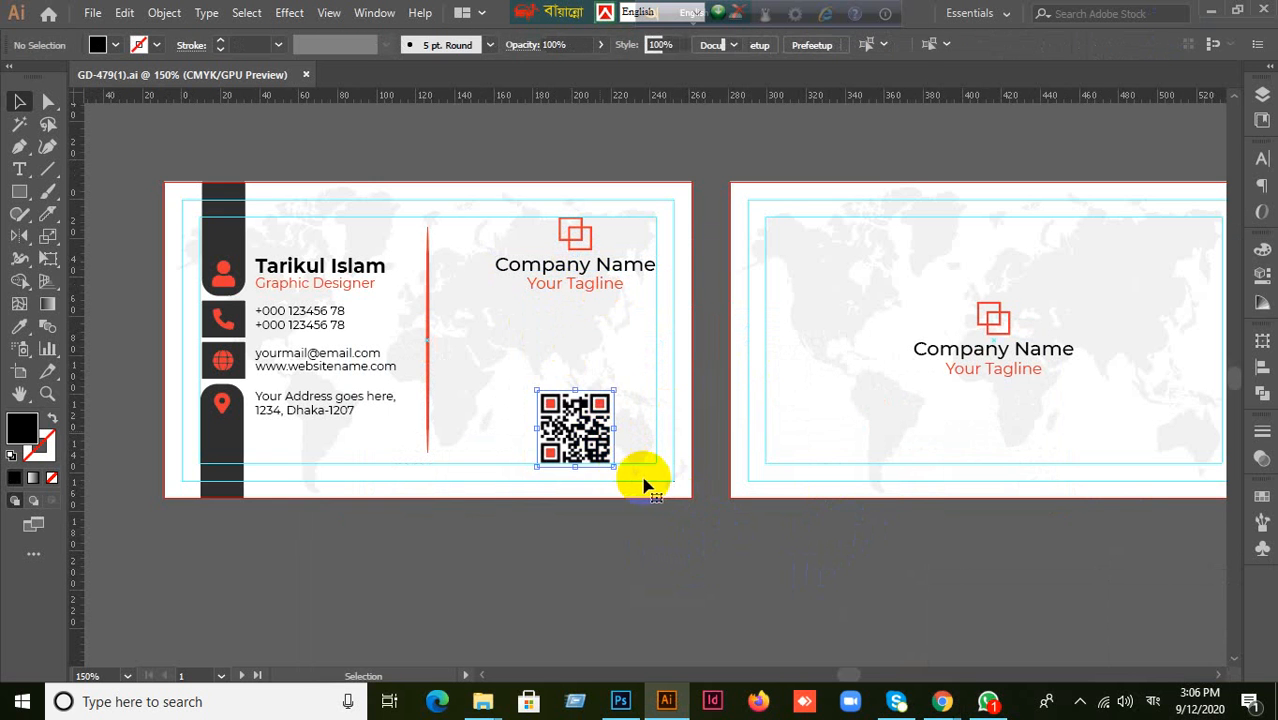
key(Delete)
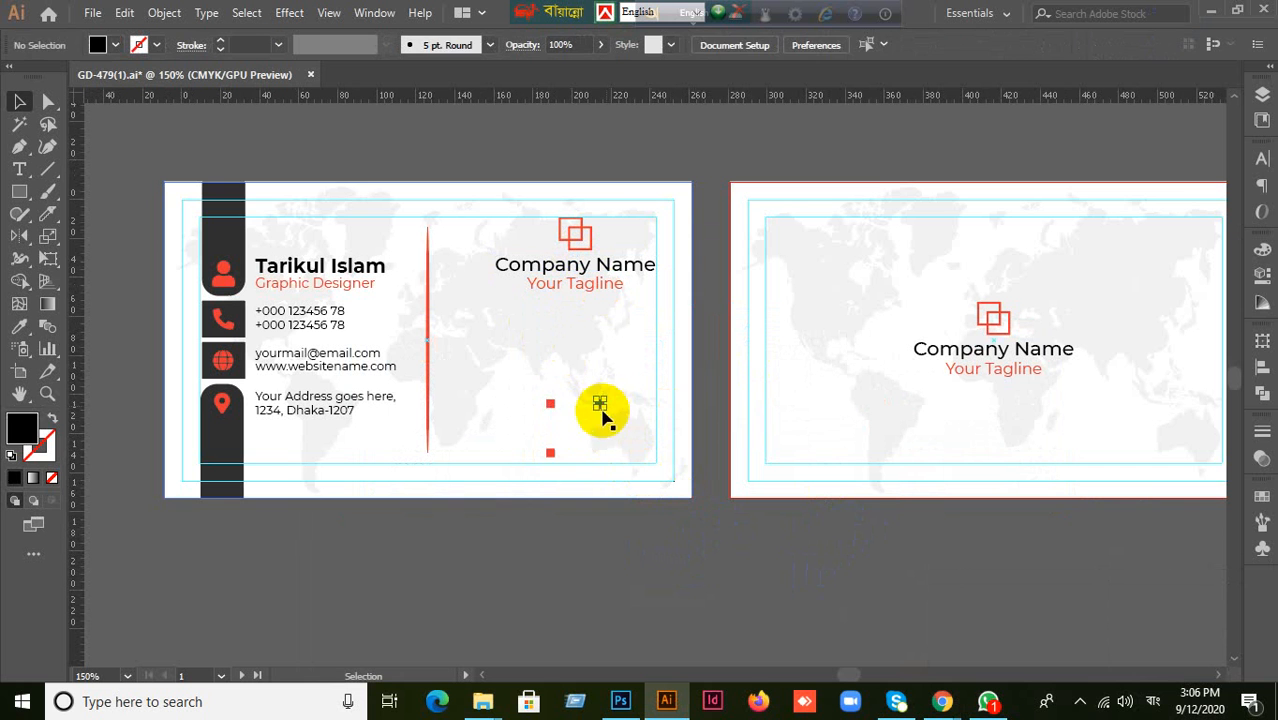
drag(601, 410, 552, 410)
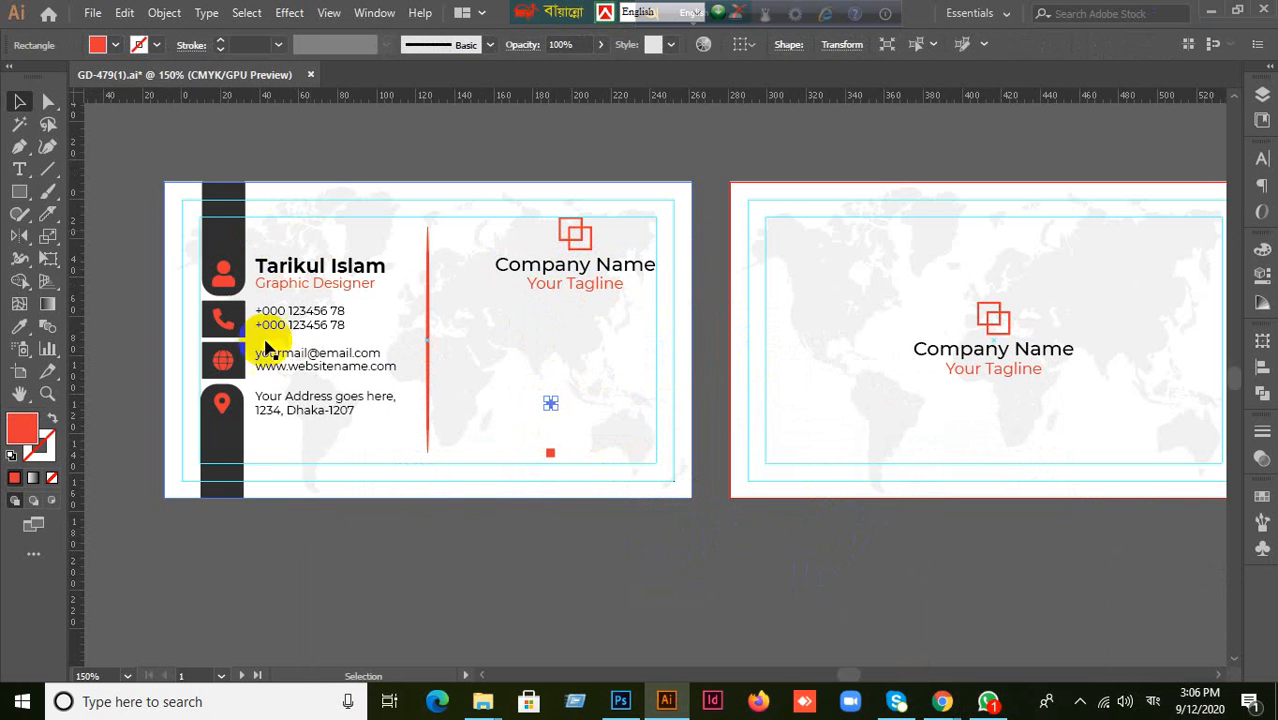
key(Delete)
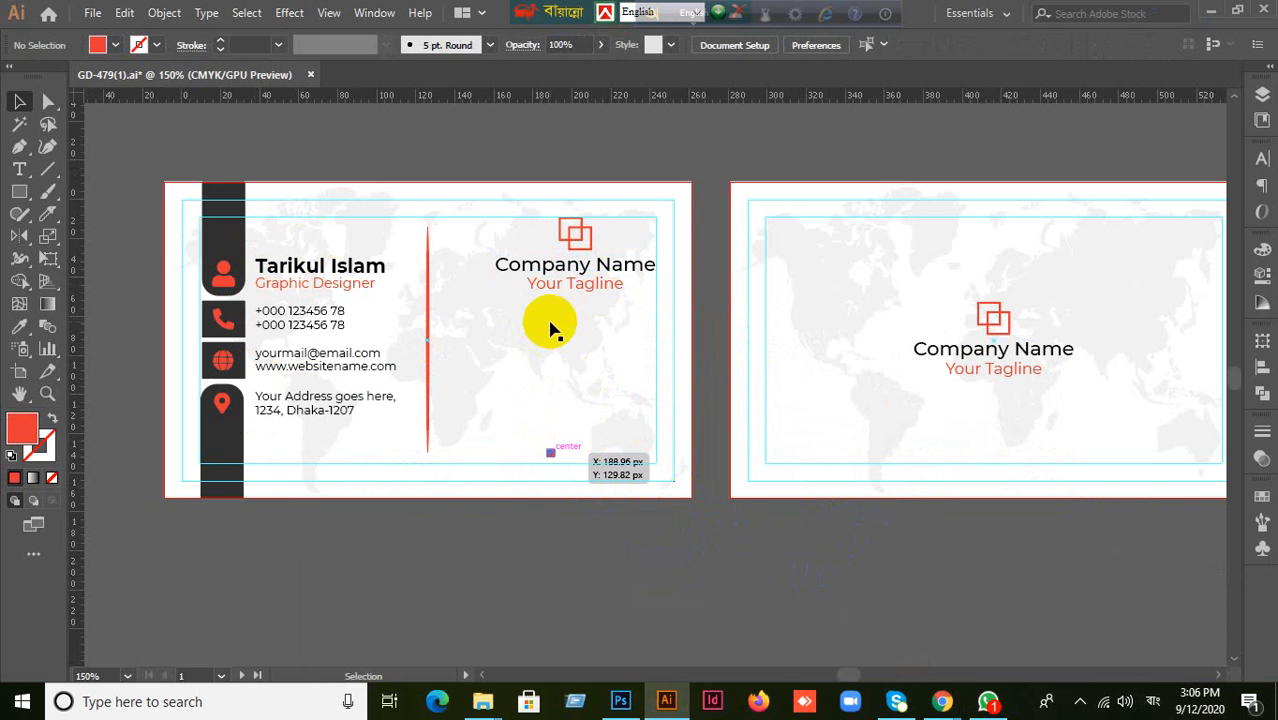
Try to move the 90% opacity white rectangle off the front card's world map, undoing each move.
drag(528, 308, 579, 222)
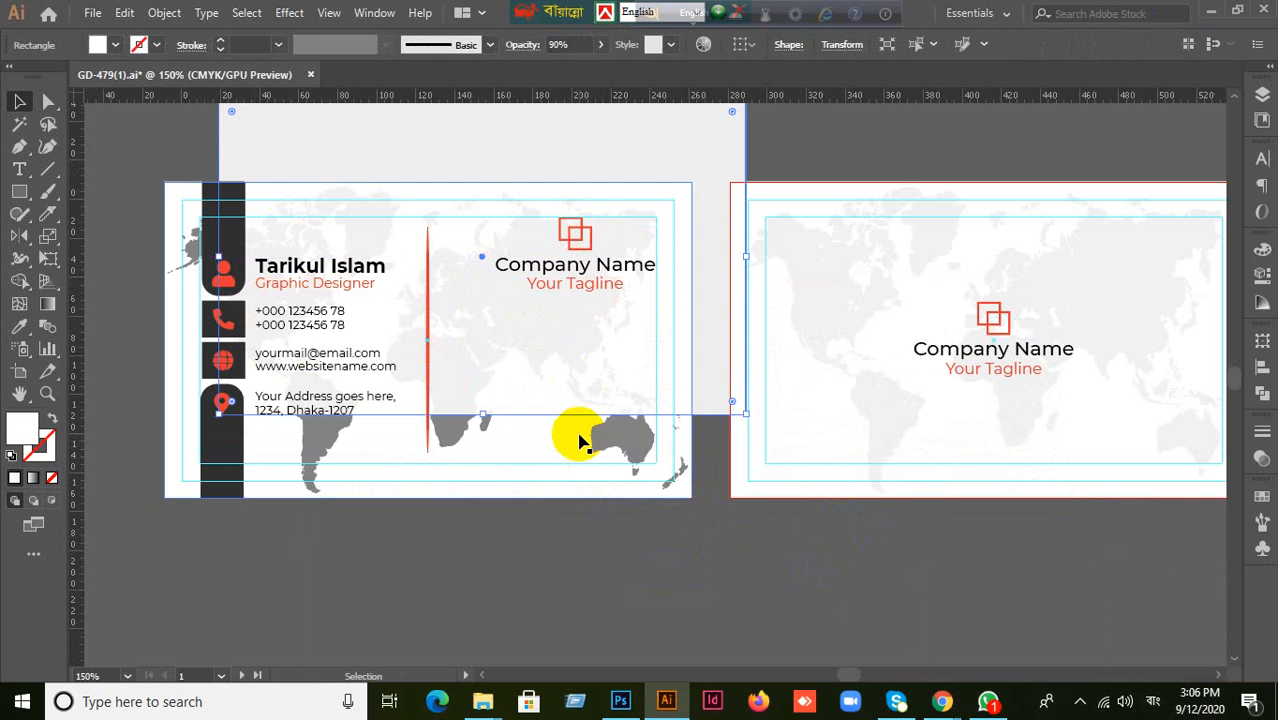
key(ctrl+z)
click(609, 558)
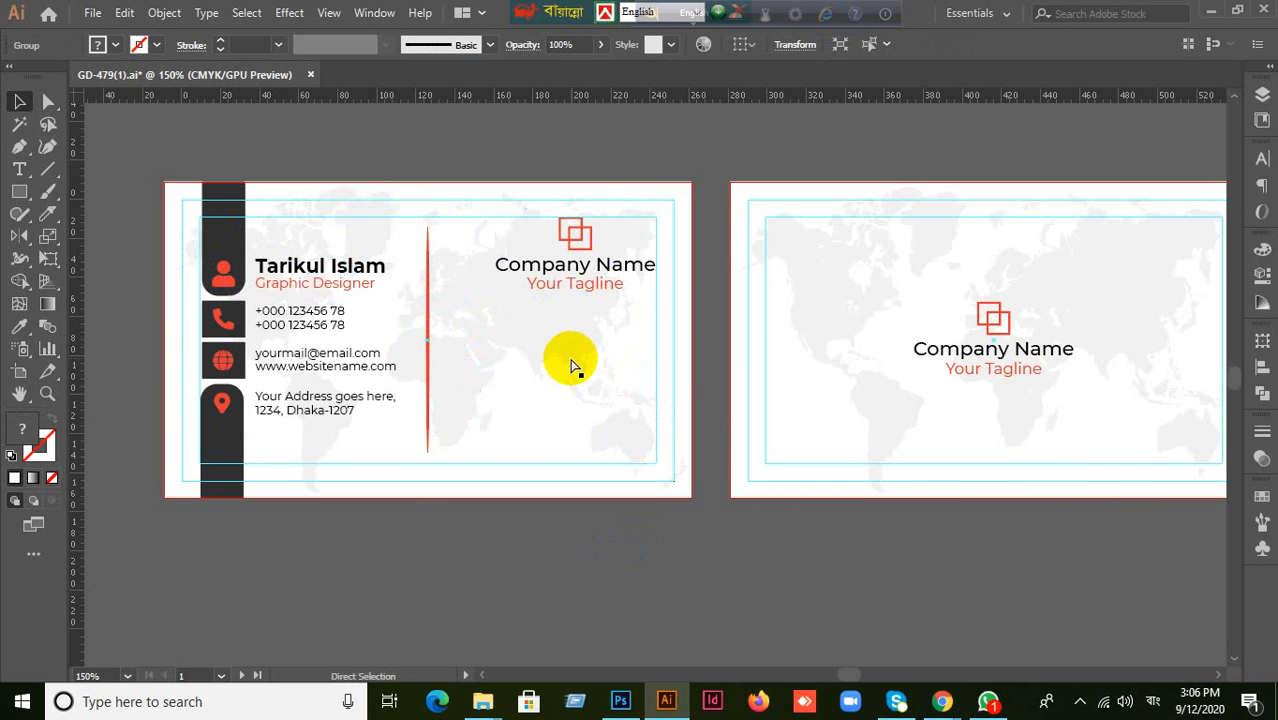
drag(550, 325, 585, 243)
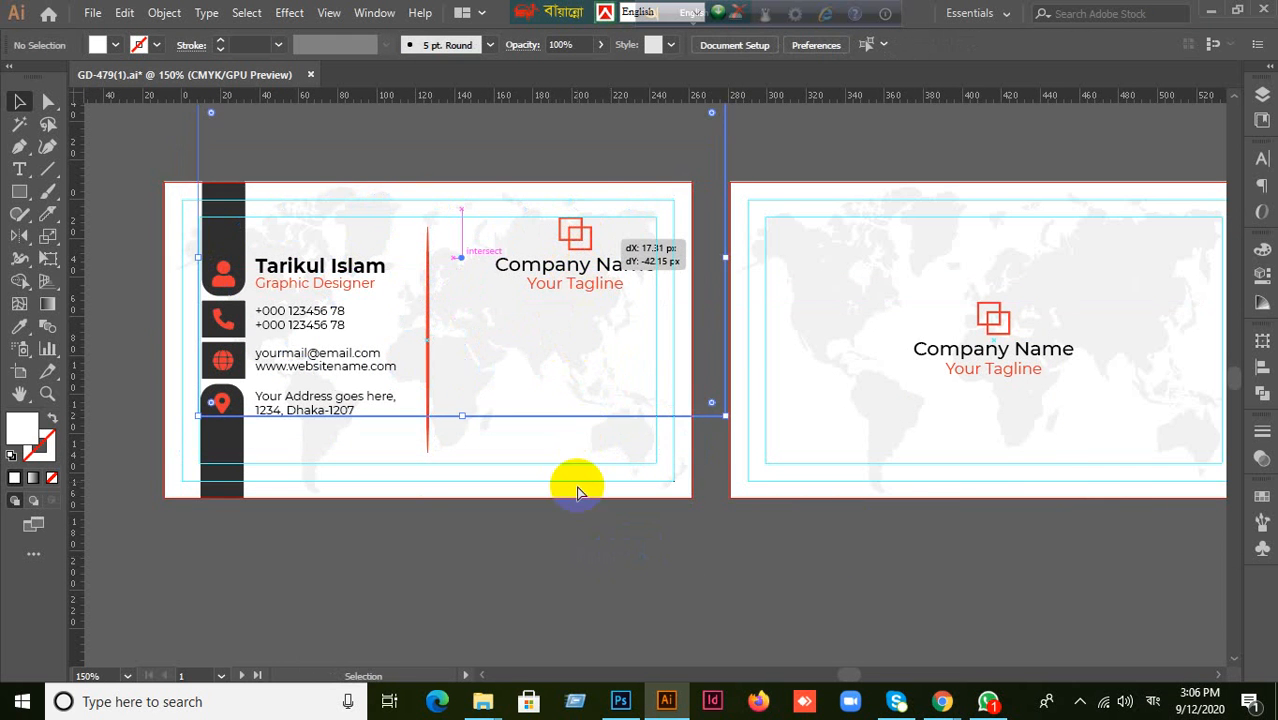
key(ctrl+z)
click(594, 557)
key(a)
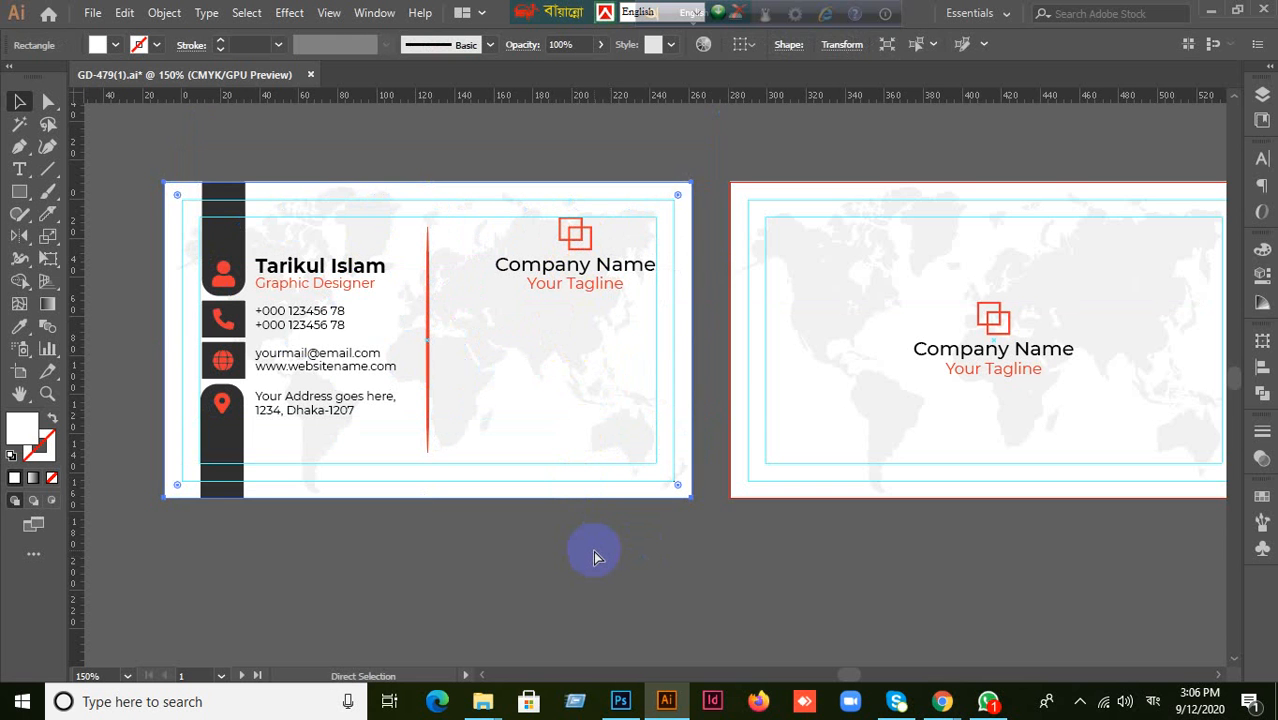
Delete the logo, company name and tagline from both cards, and the red vertical divider from the front card.
click(594, 557)
key(v)
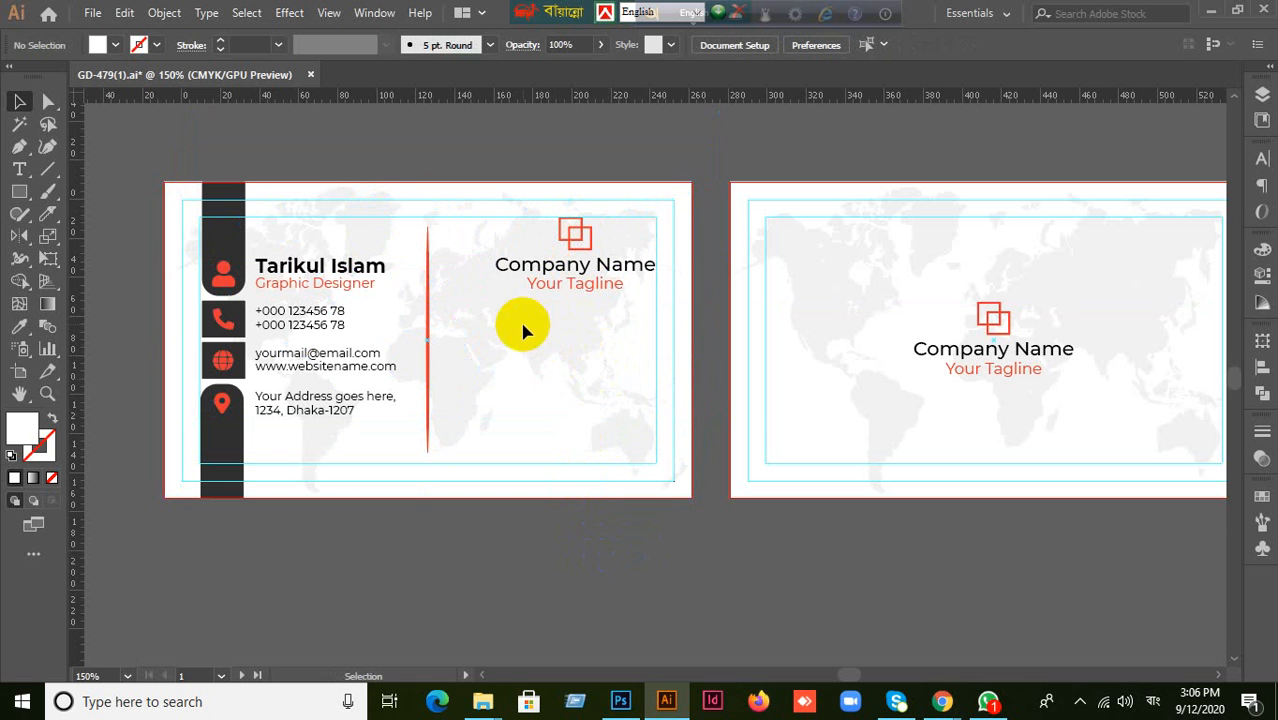
drag(522, 322, 590, 234)
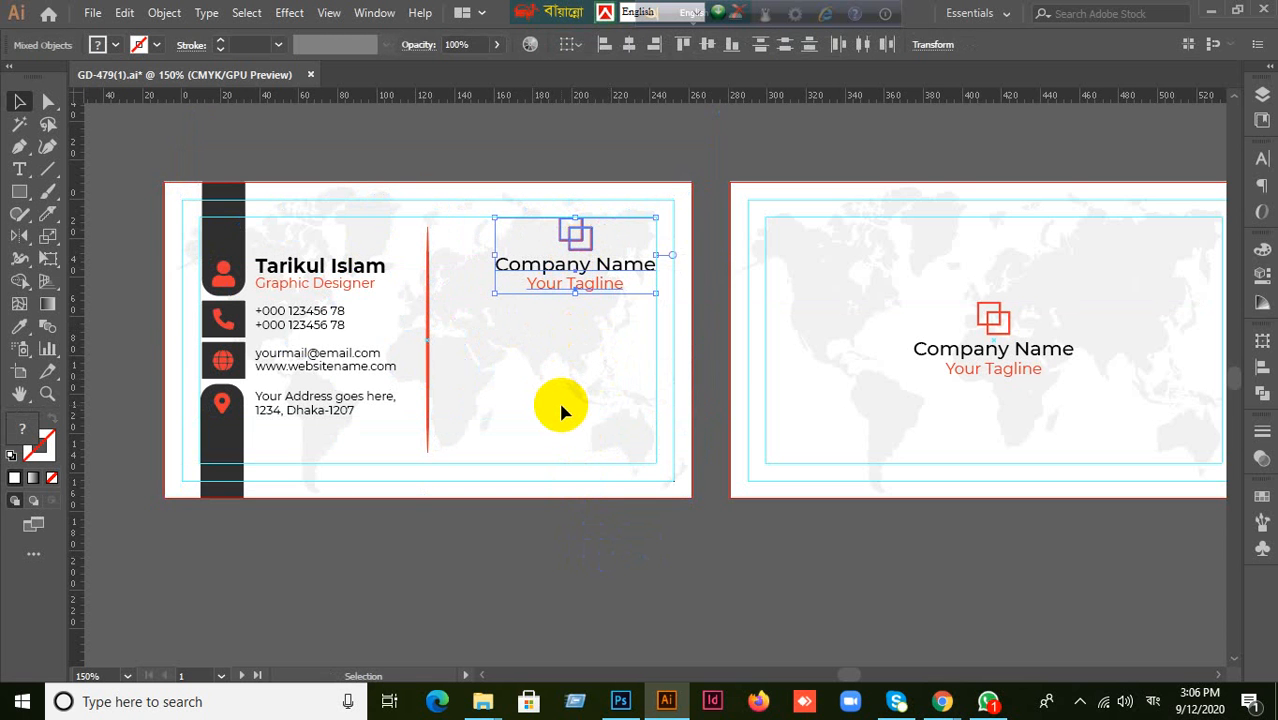
key(Delete)
click(428, 322)
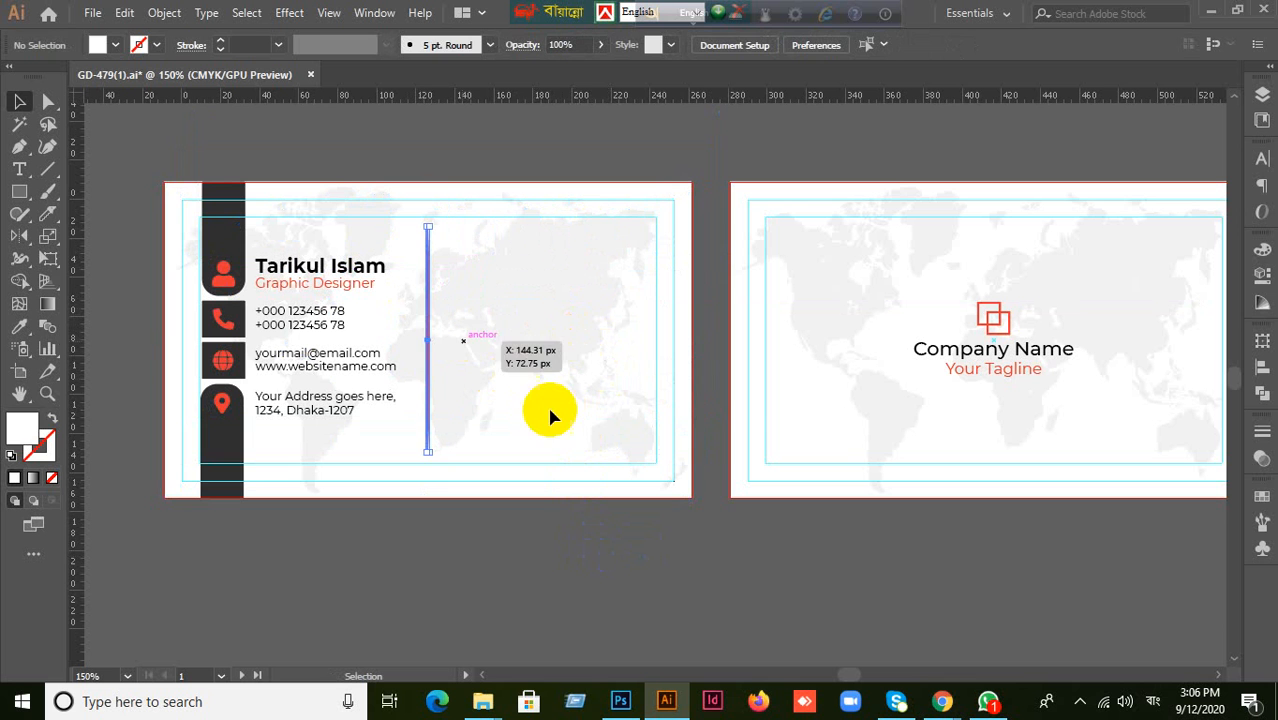
key(Delete)
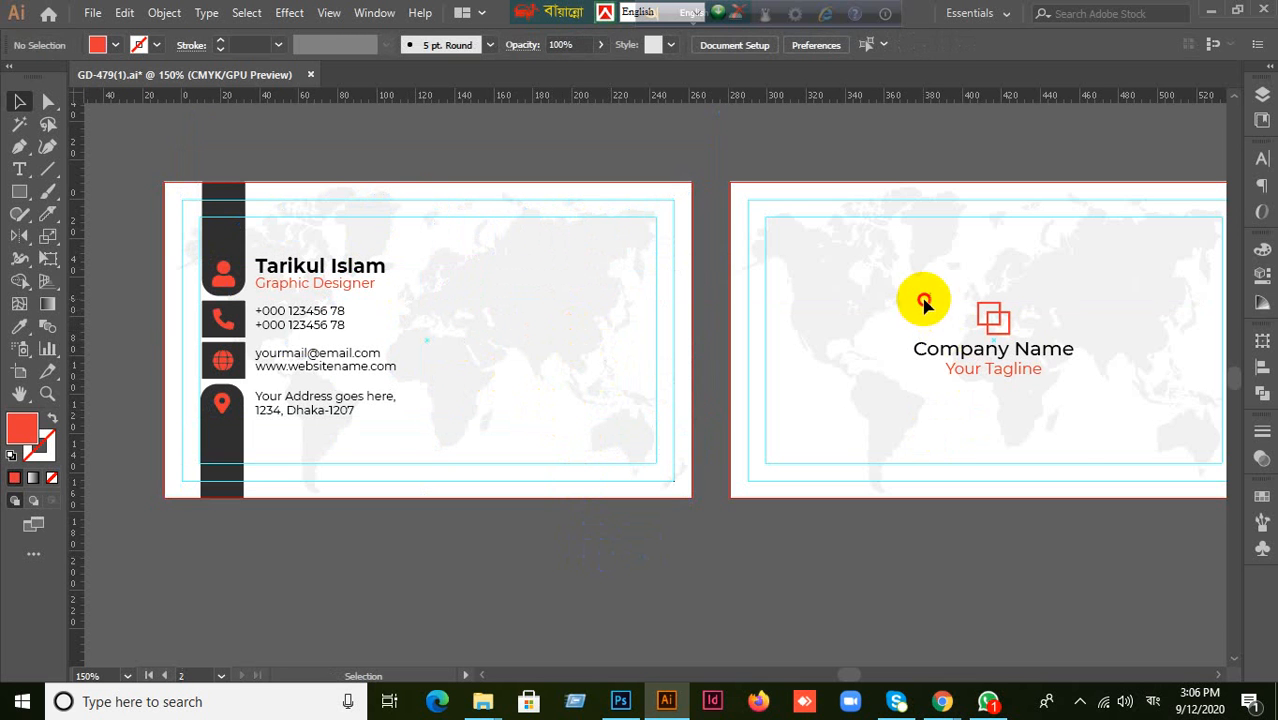
drag(918, 296, 1047, 405)
key(Delete)
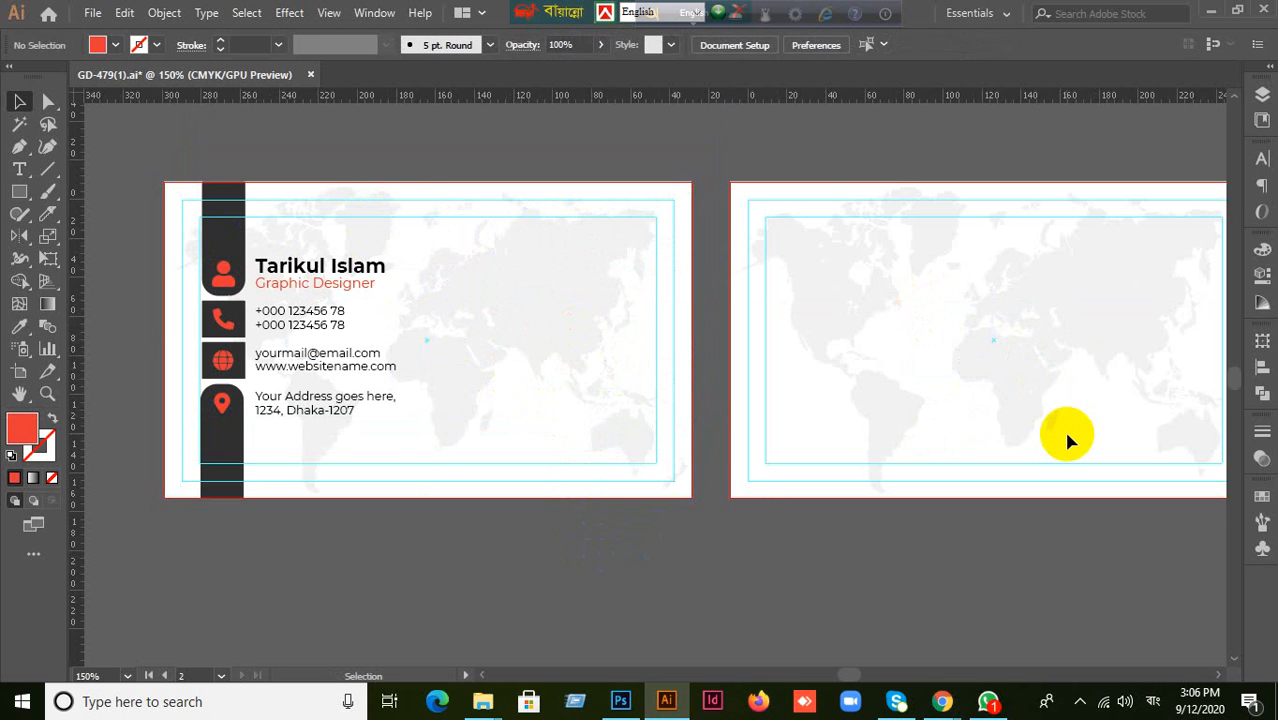
Change the person icon's fill on the front card to white (ffffff).
click(222, 272)
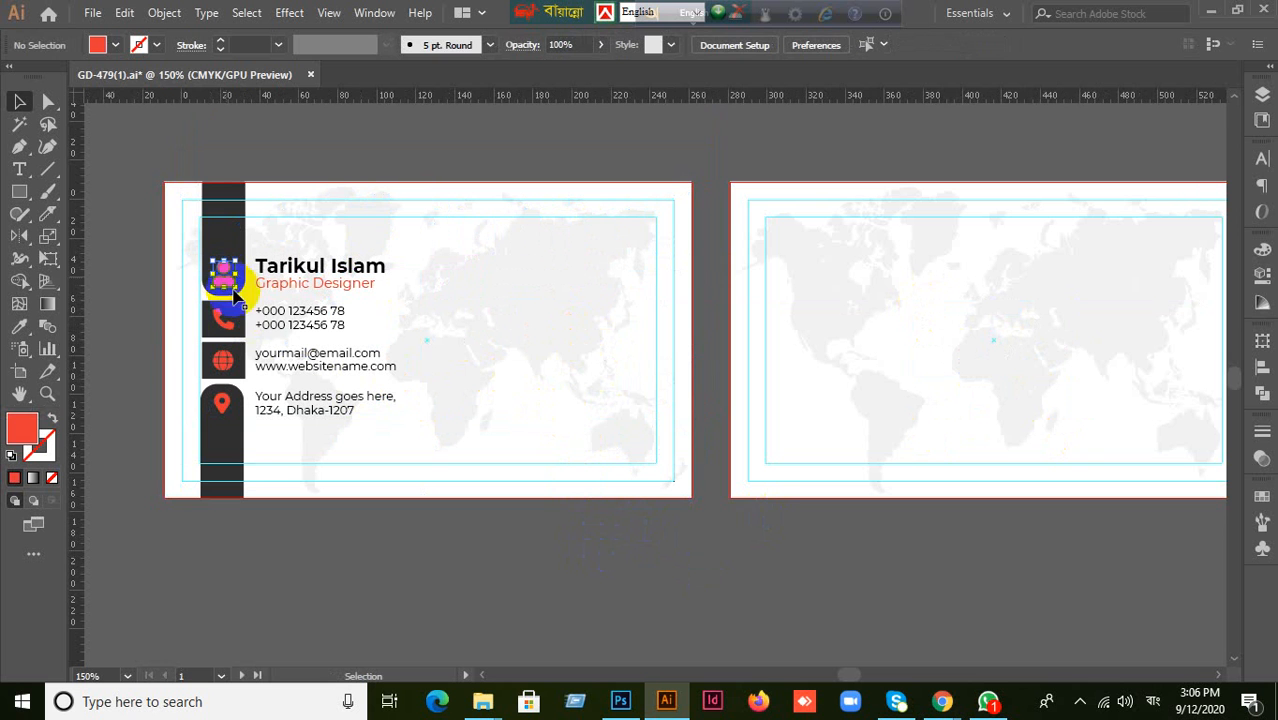
double_click(22, 432)
drag(790, 314, 632, 205)
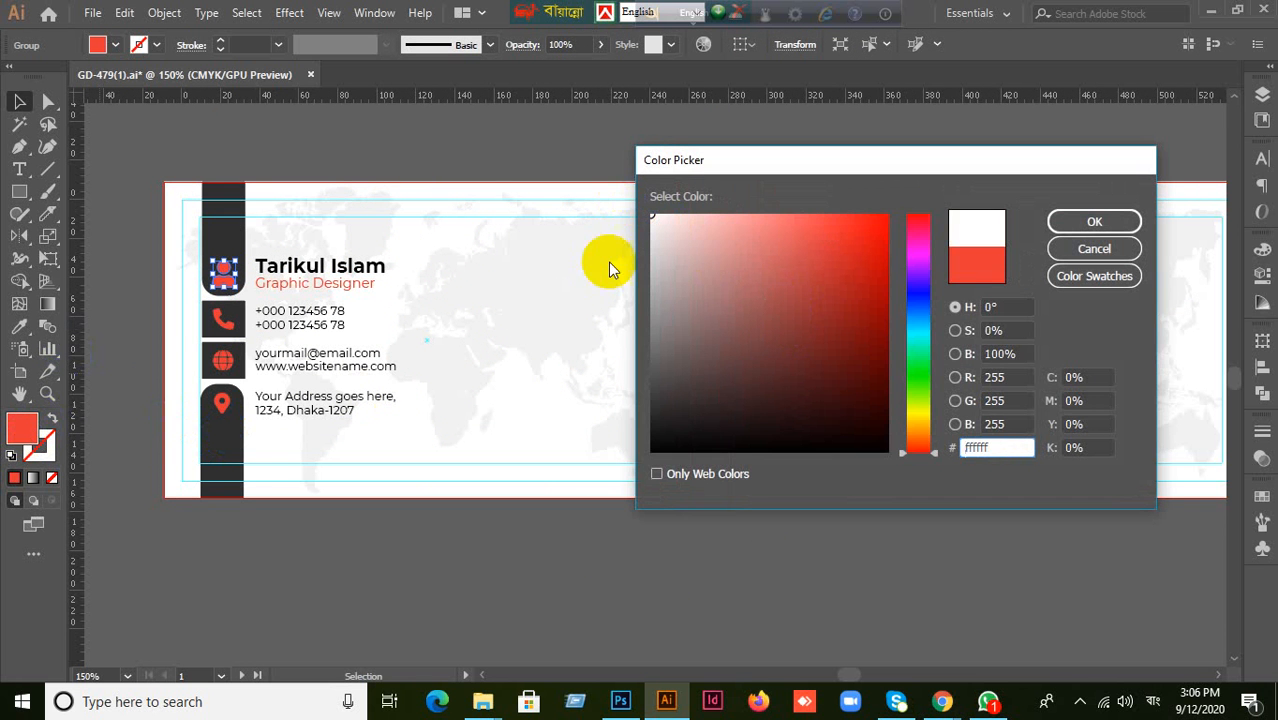
click(1093, 221)
Recolor the phone, globe and location icons white by sampling white from the front card with the Eyedropper.
click(220, 320)
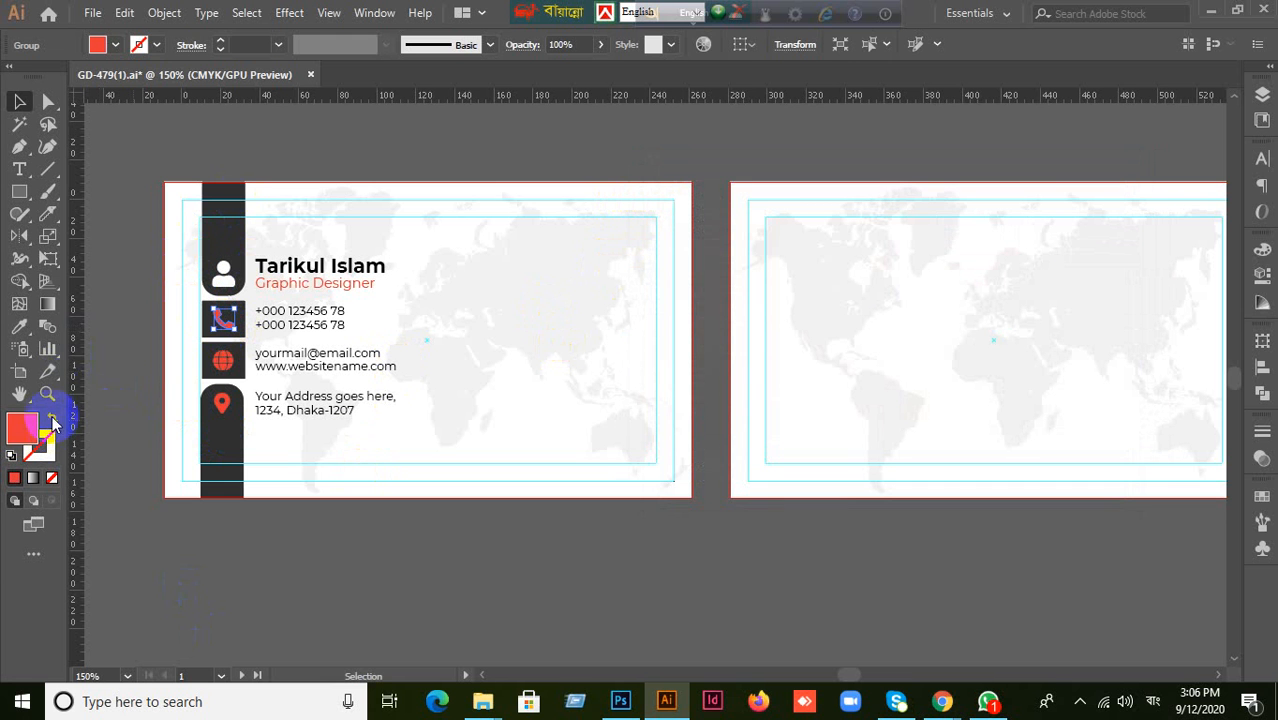
click(224, 362)
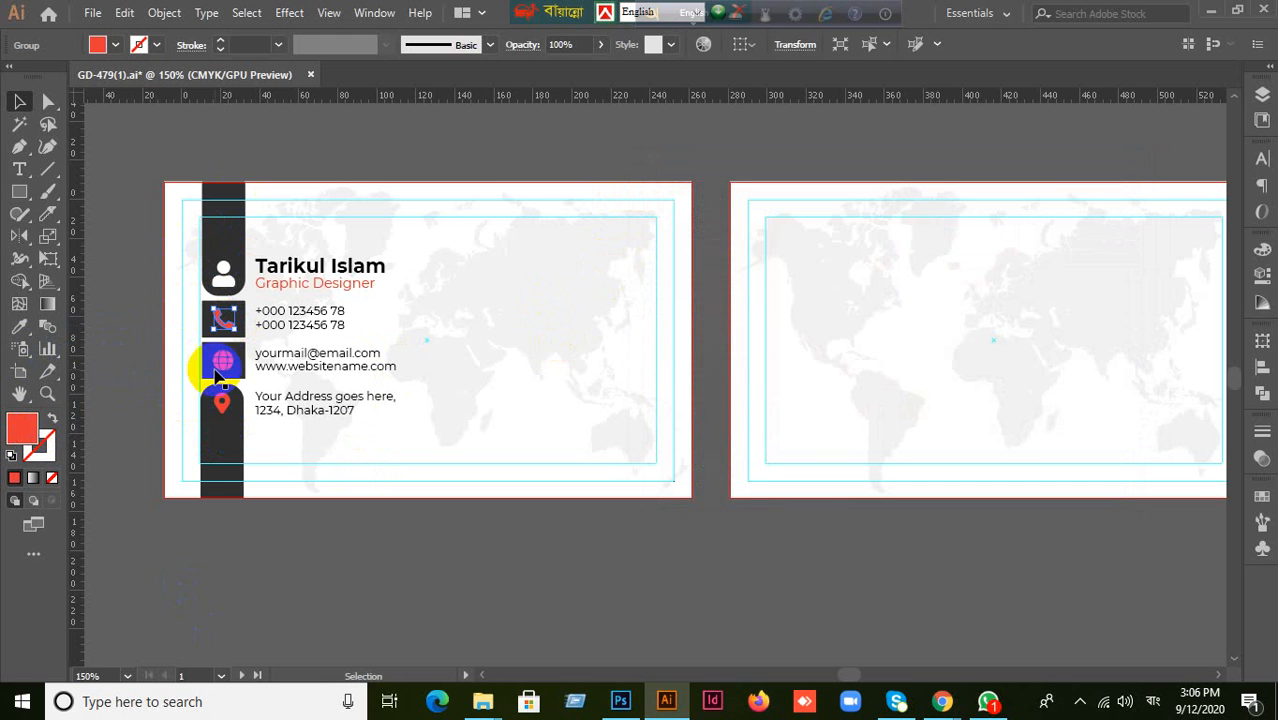
click(228, 410)
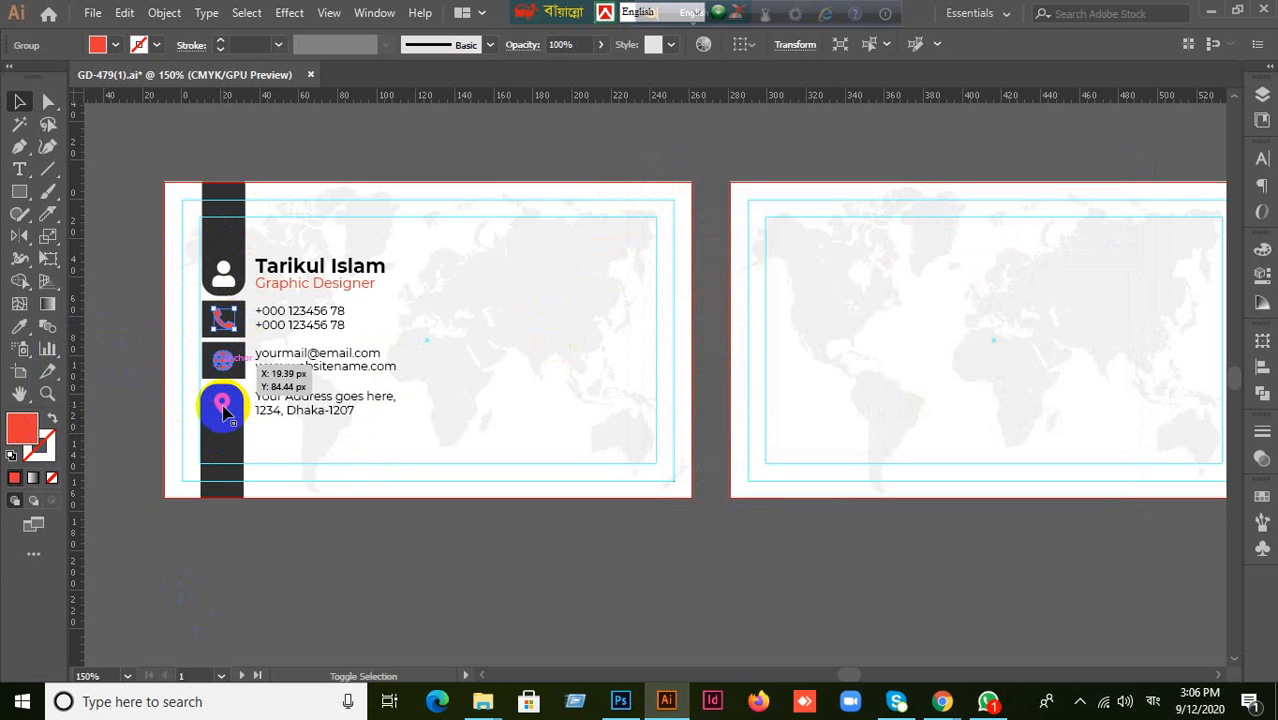
click(20, 328)
click(203, 284)
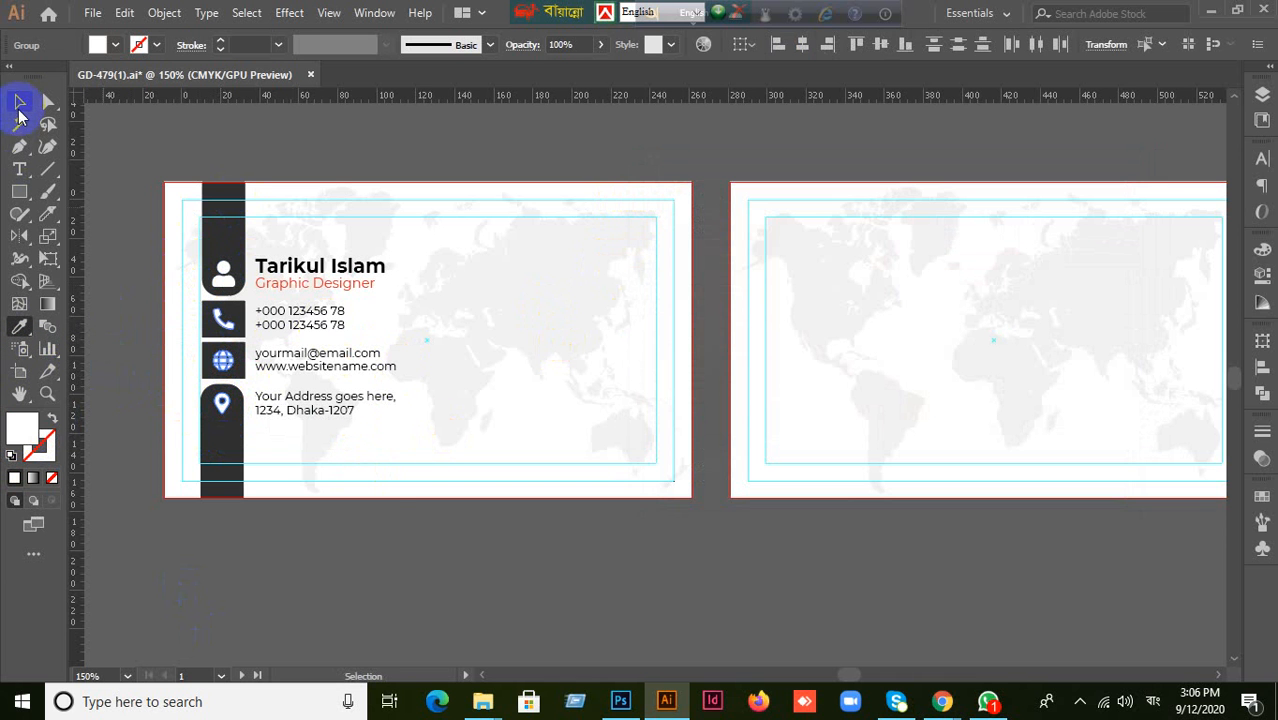
click(19, 101)
click(352, 505)
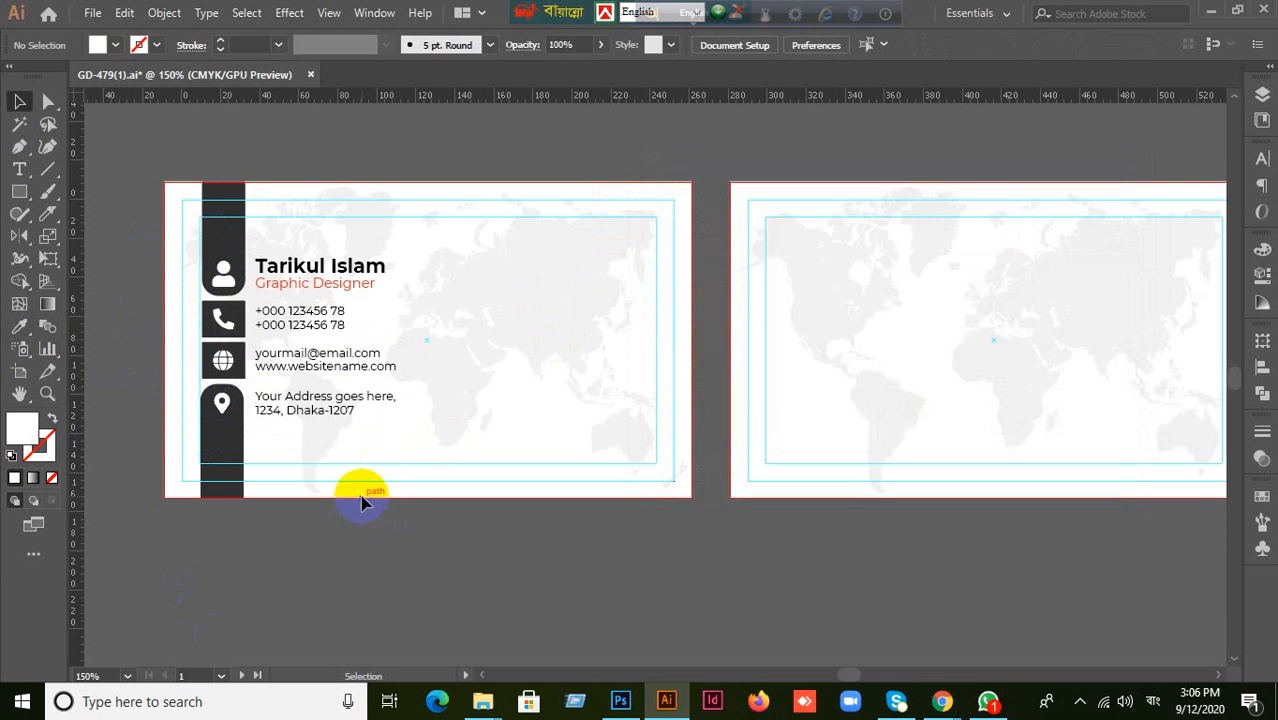
Check the grouping and type settings of the name, phone, email and address text blocks on the front card.
scroll(361, 498, up, 1)
drag(345, 420, 641, 463)
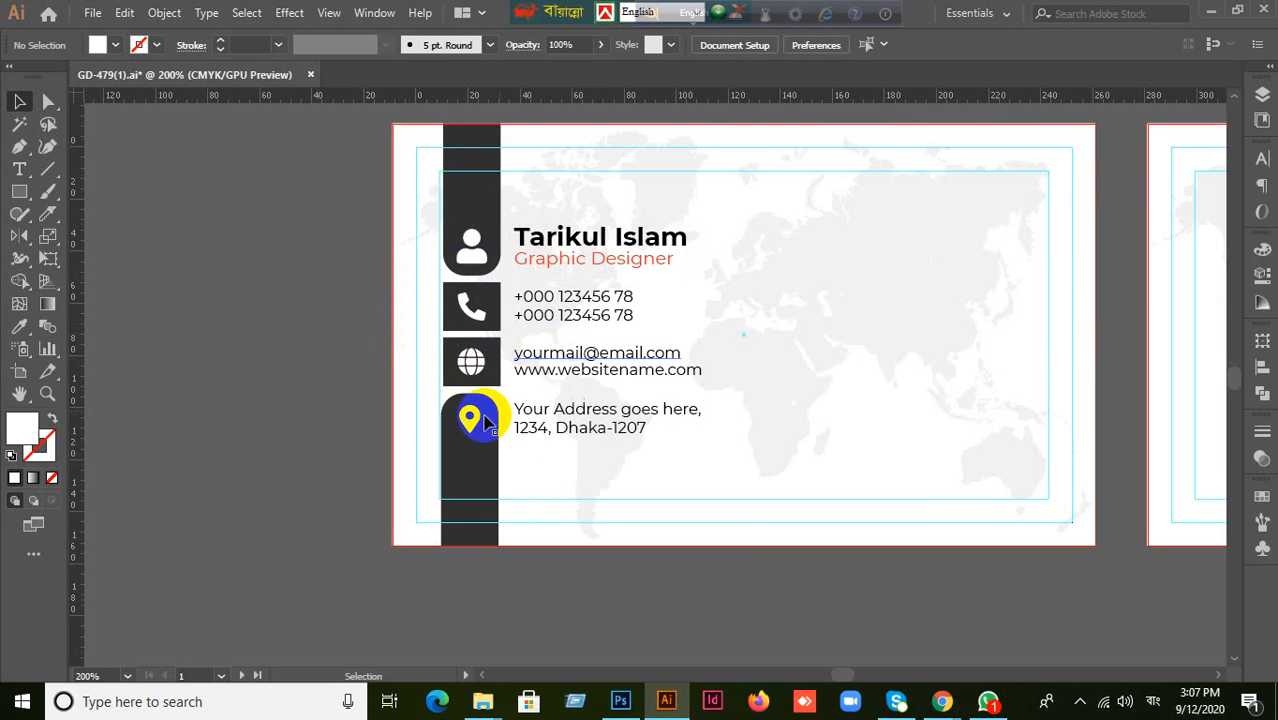
click(576, 378)
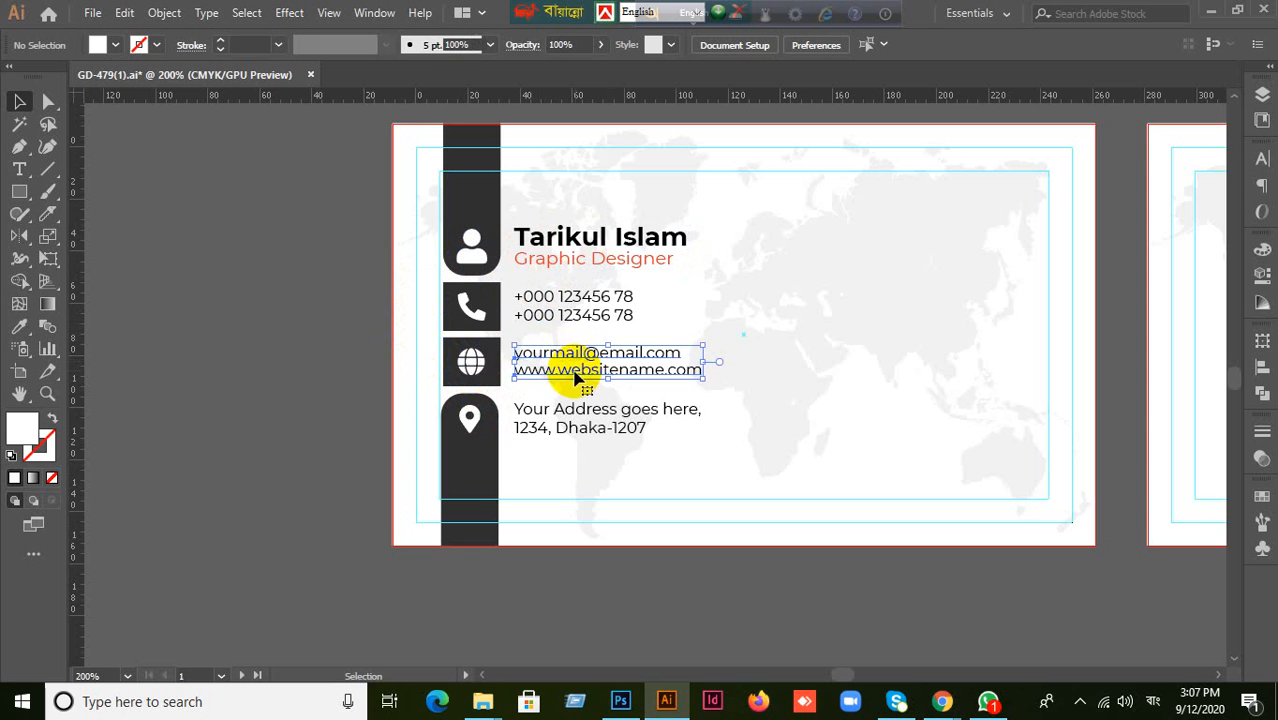
click(578, 313)
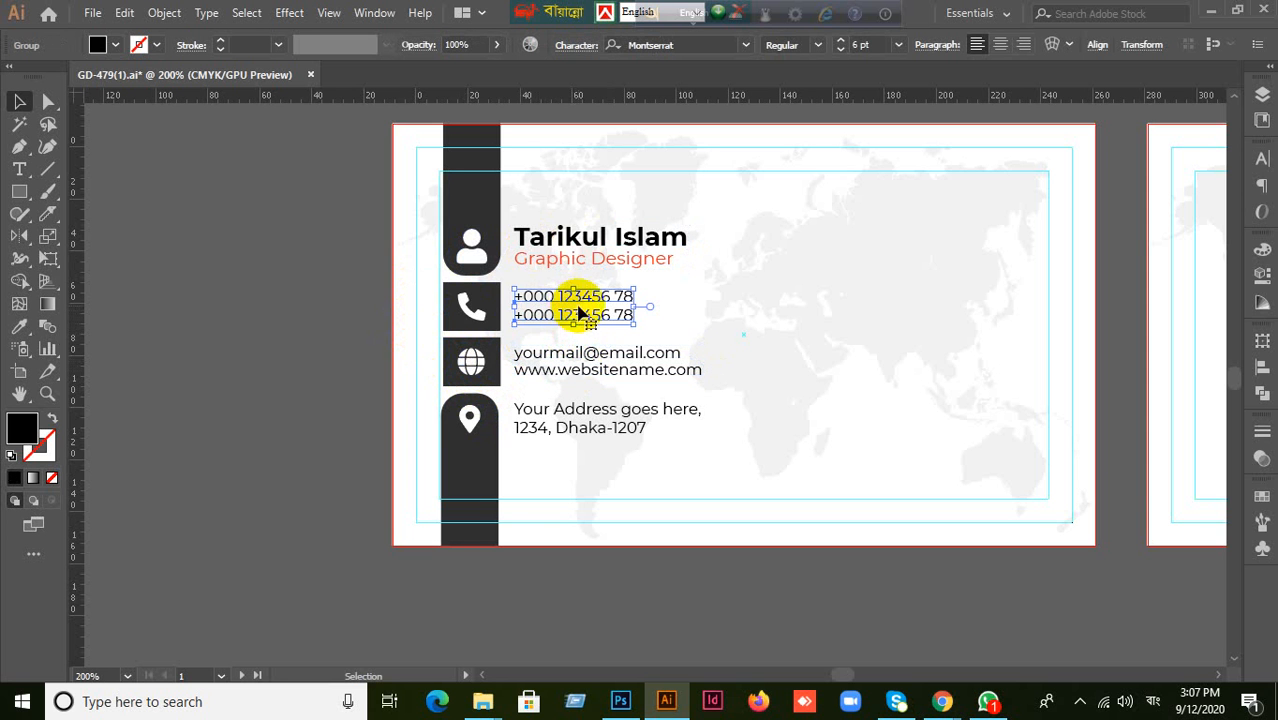
click(580, 263)
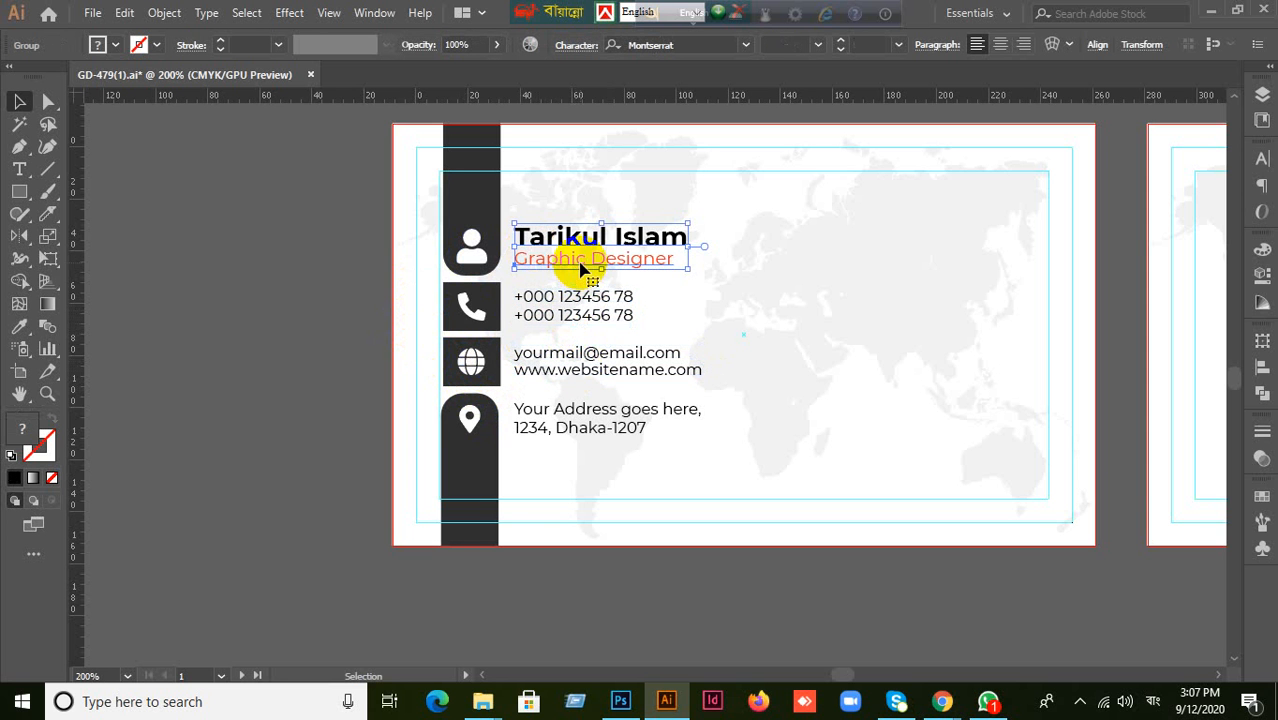
click(580, 412)
click(292, 418)
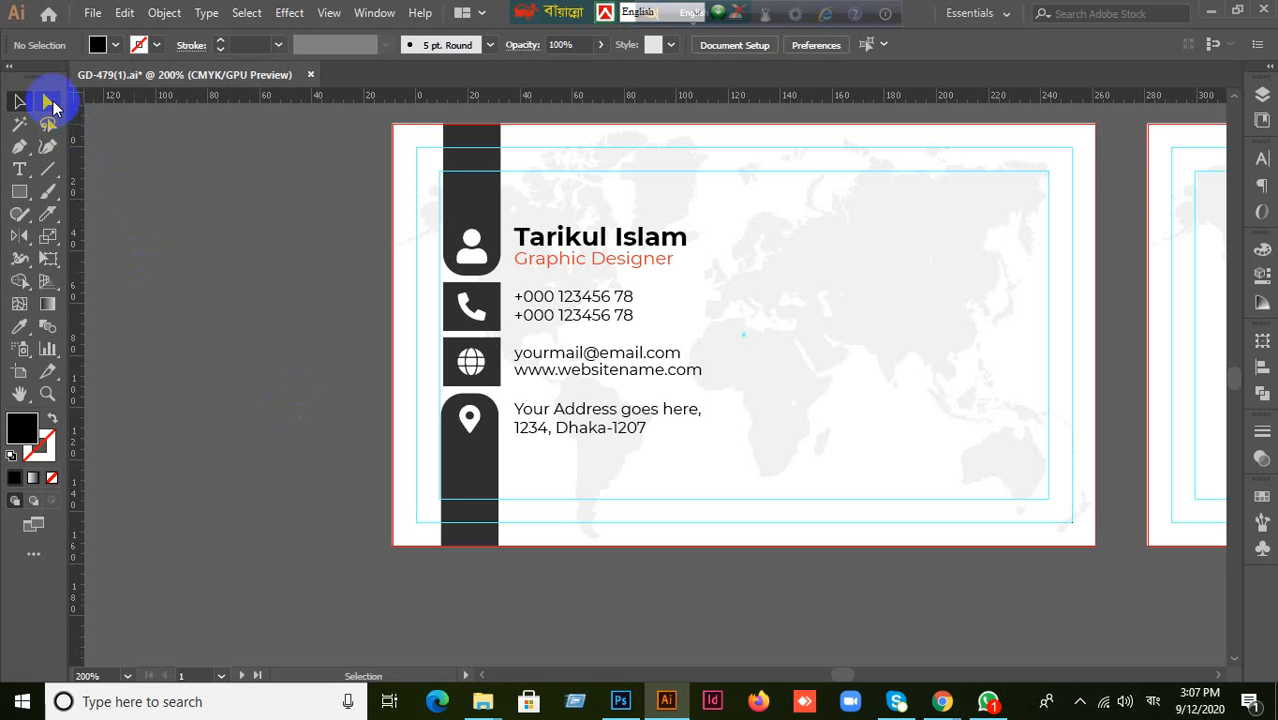
Recolor only the "Graphic Designer" job title dark grey by sampling the card's dark vertical bar with the Eyedropper.
click(599, 265)
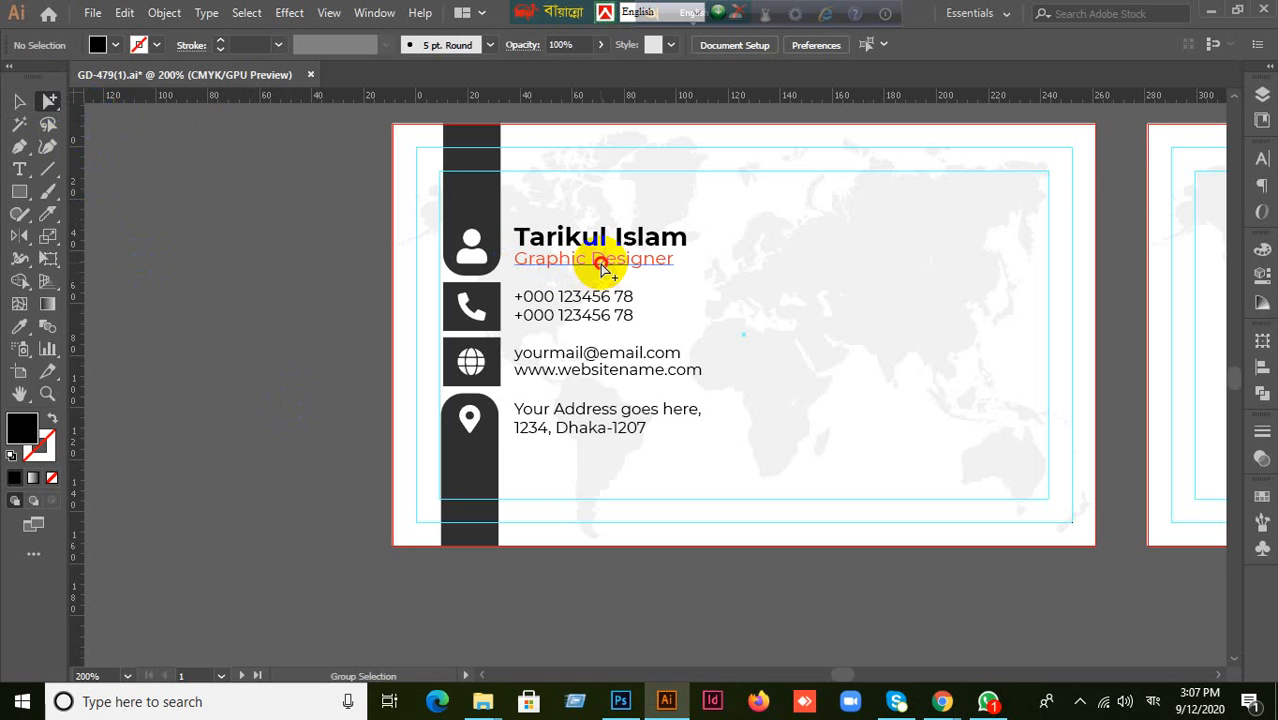
click(25, 104)
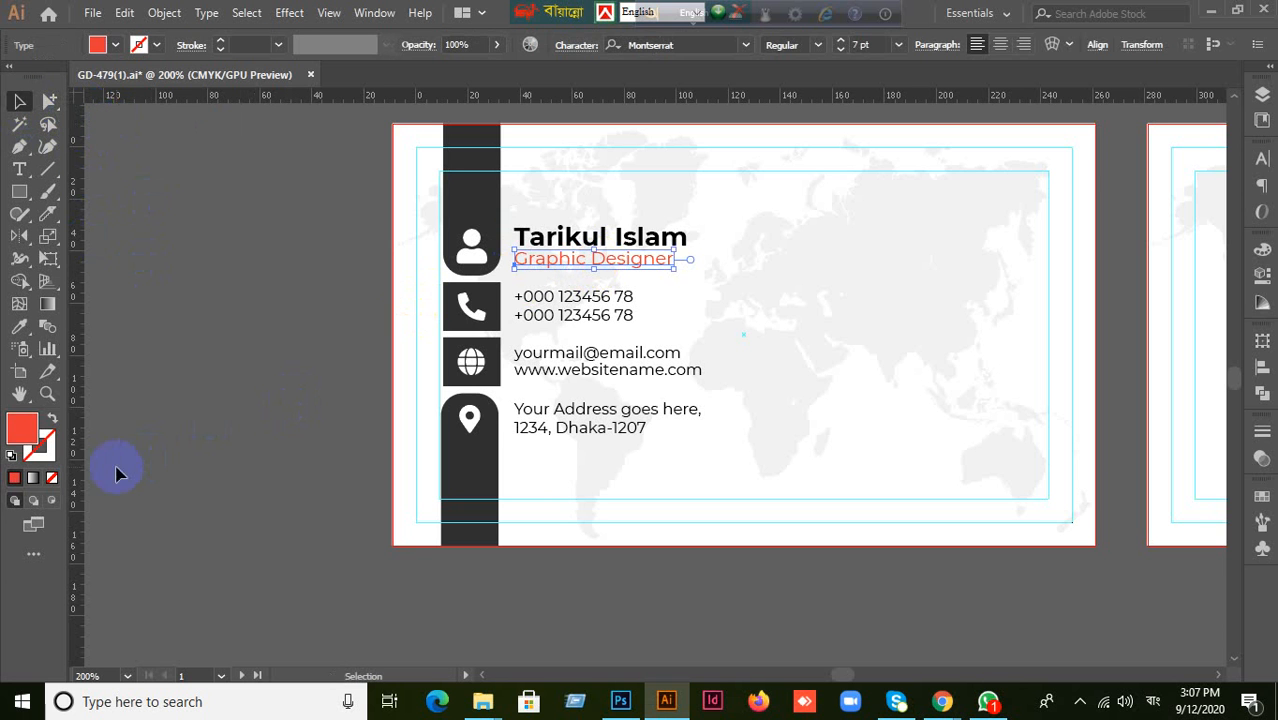
click(20, 330)
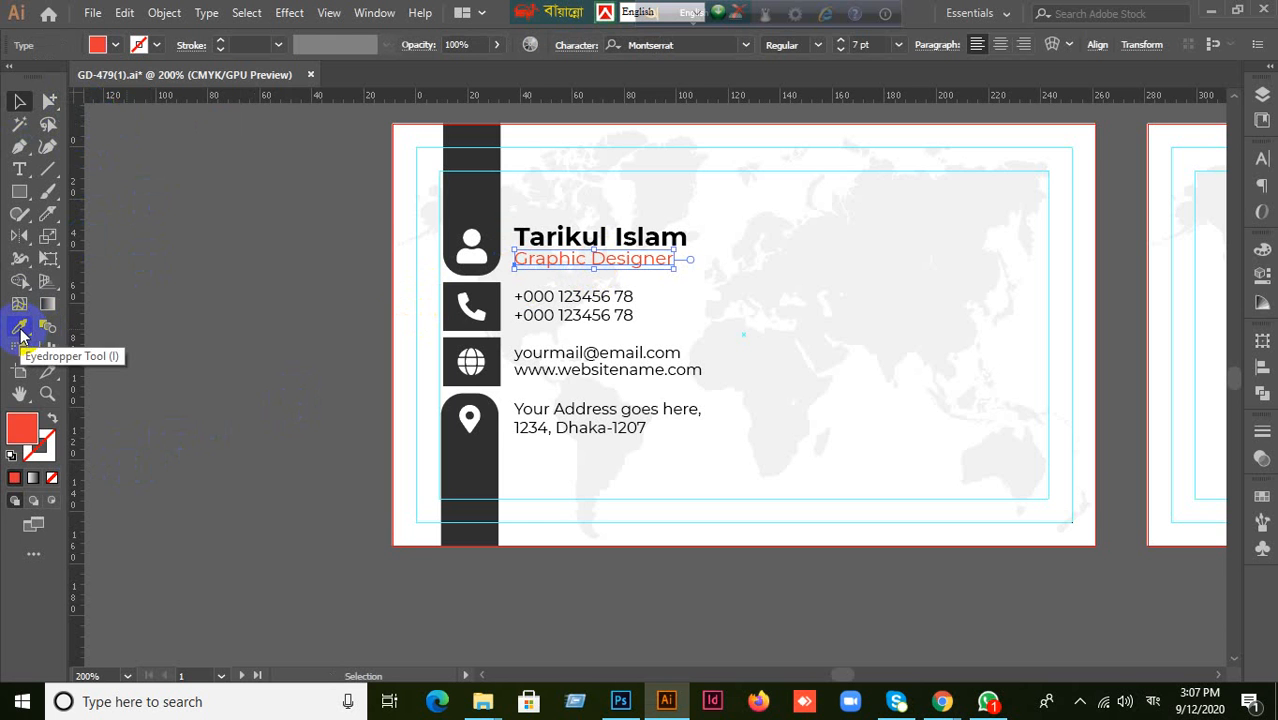
click(483, 198)
click(20, 101)
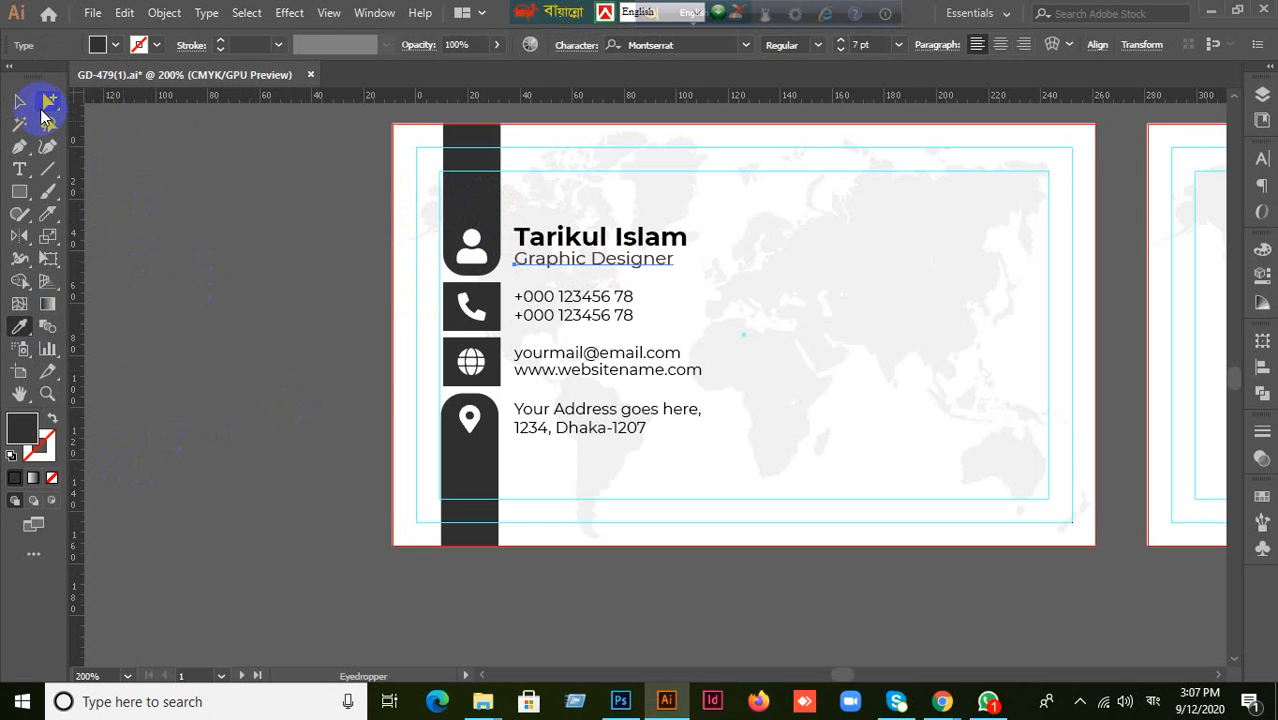
click(899, 533)
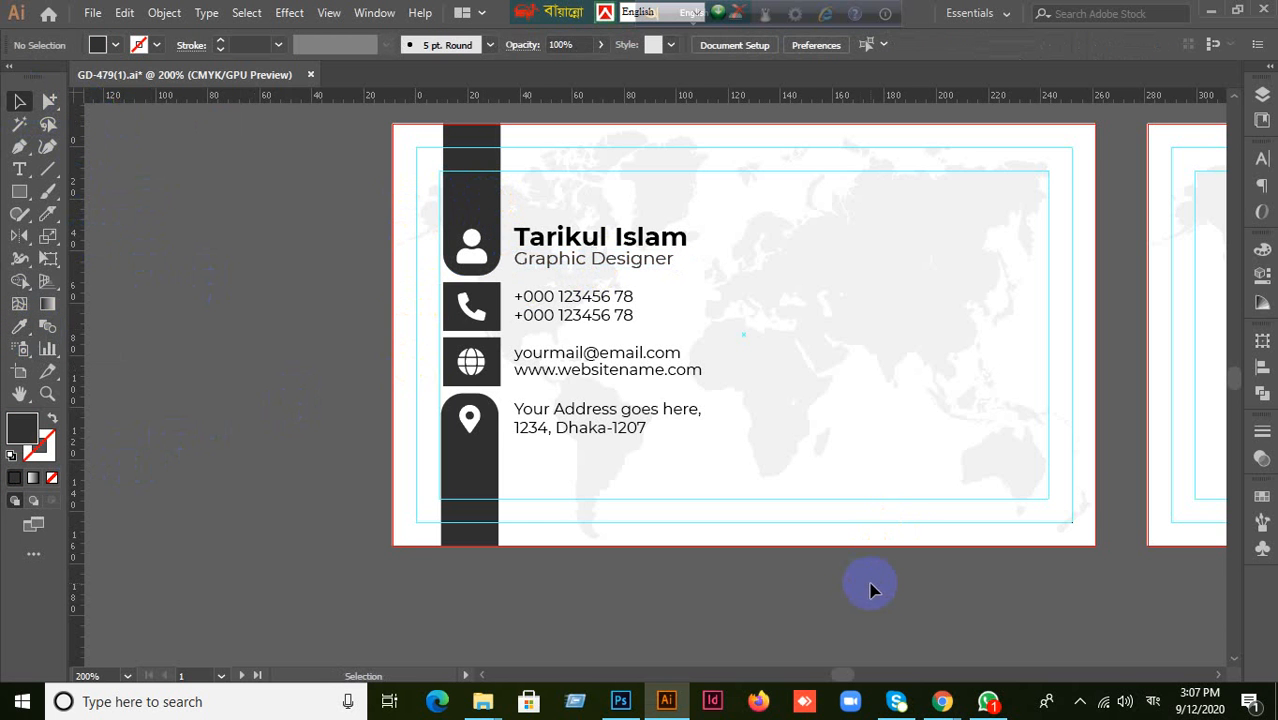
Left-align the name and title, phone, email and website, and address text blocks with one another.
drag(951, 570, 630, 556)
key(ctrl+minus)
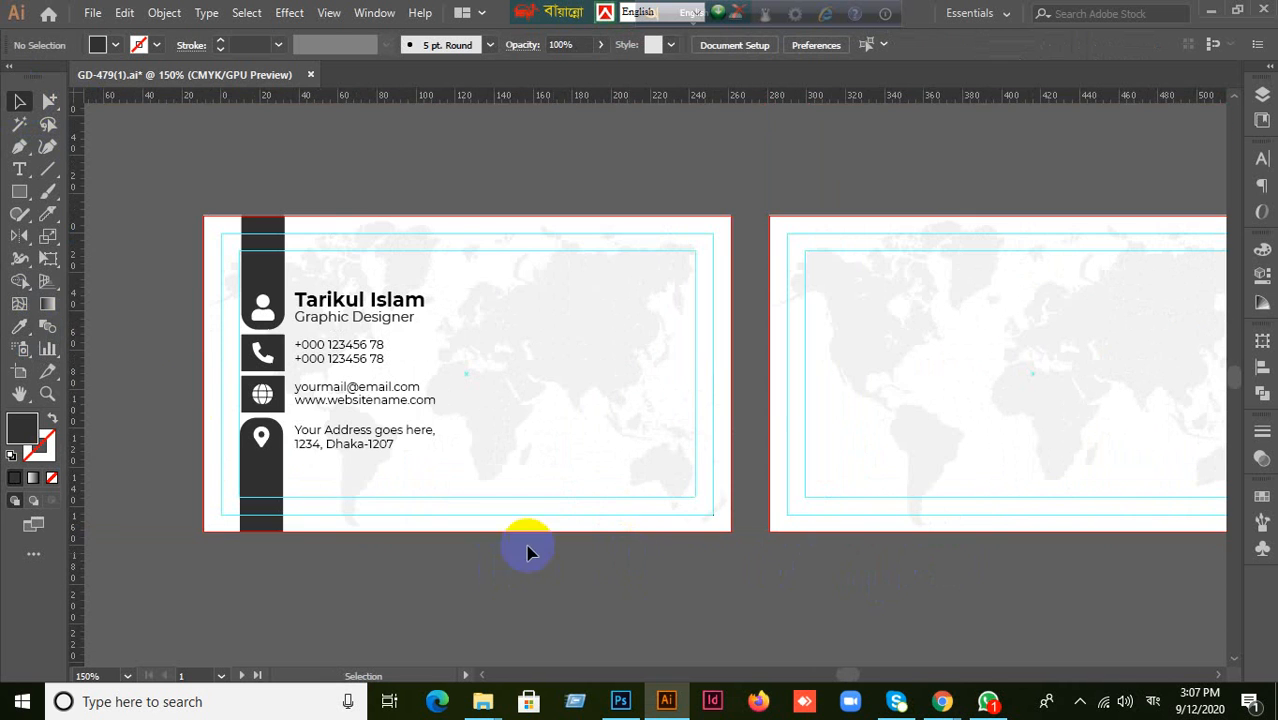
click(345, 318)
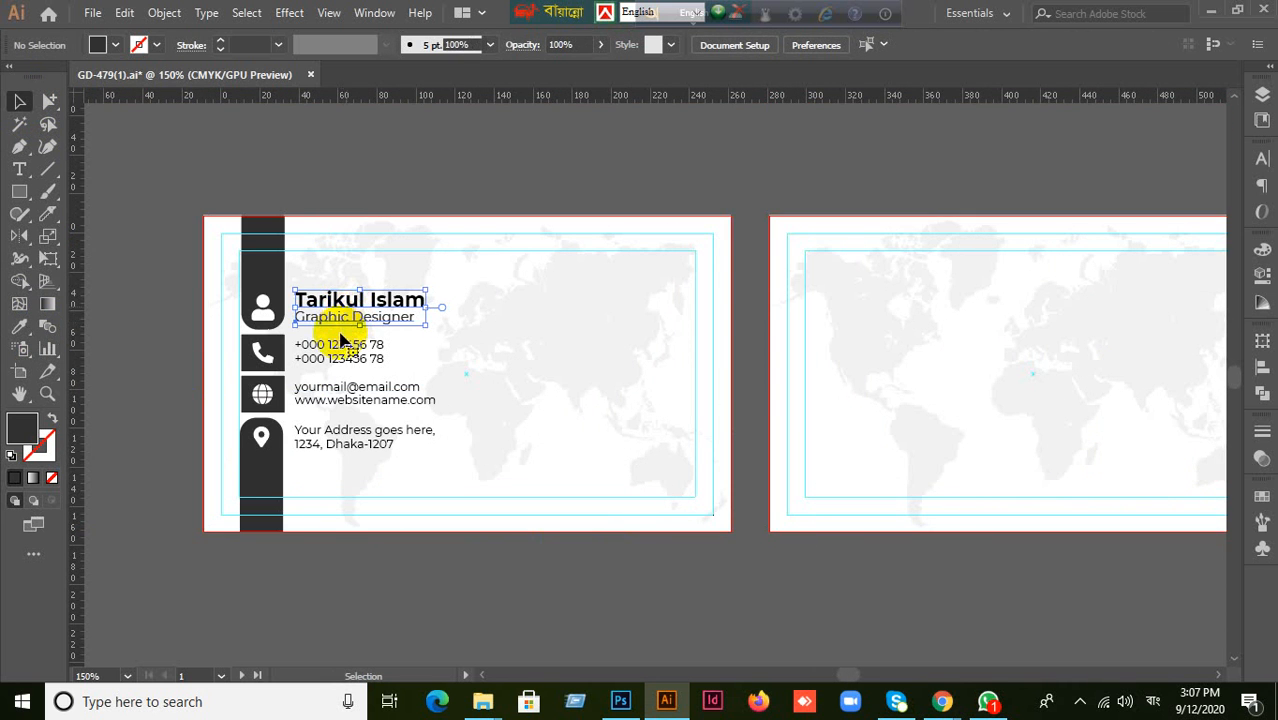
shift+click(338, 348)
shift+click(365, 398)
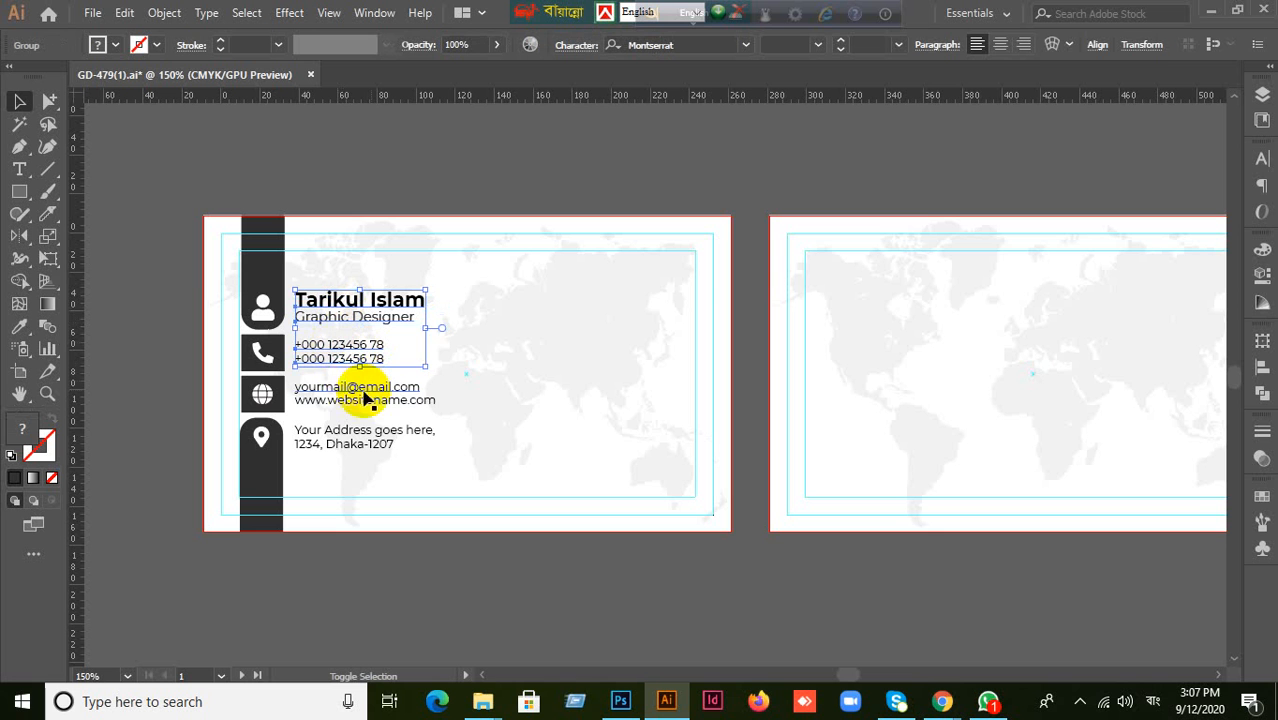
key(ctrl+g)
shift+click(367, 440)
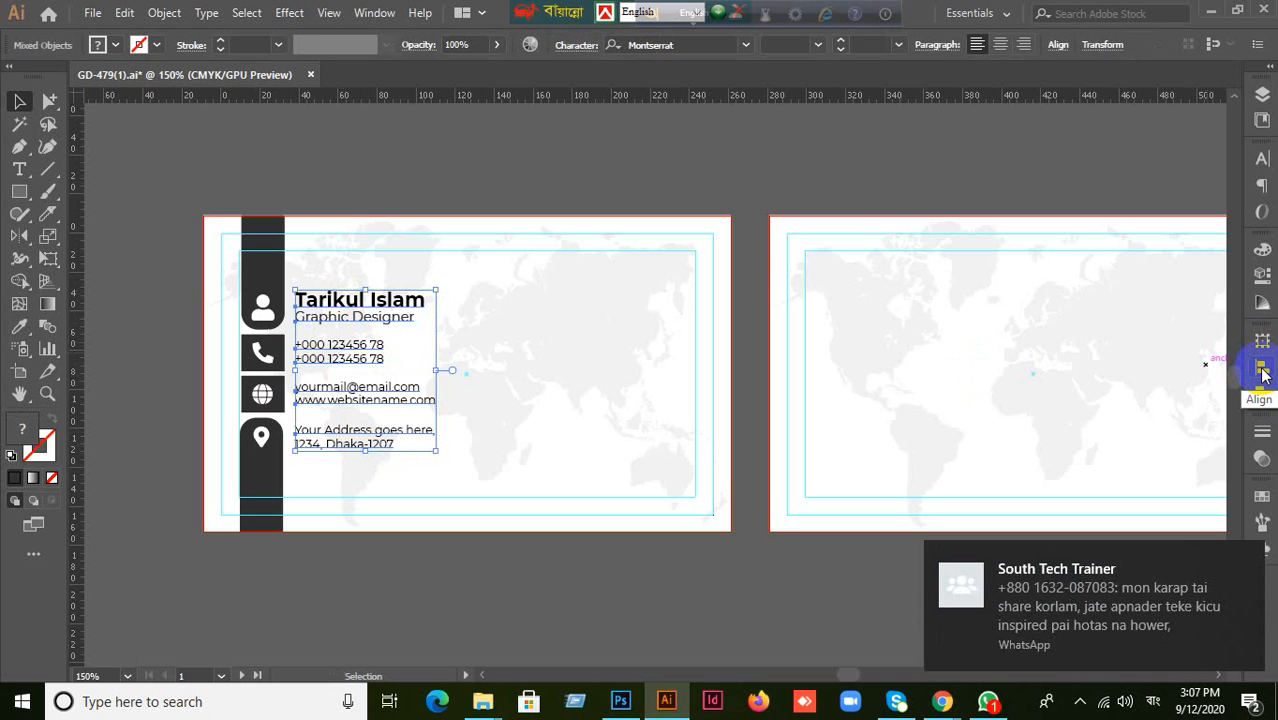
click(1262, 370)
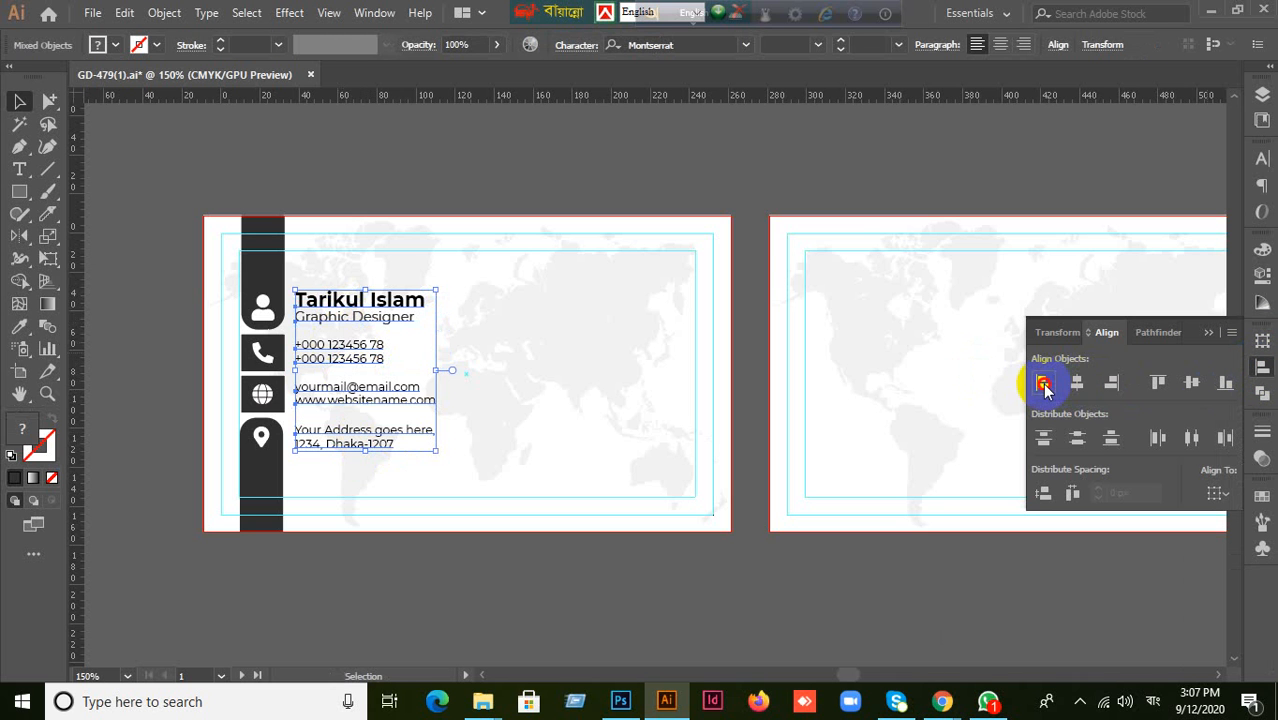
click(628, 585)
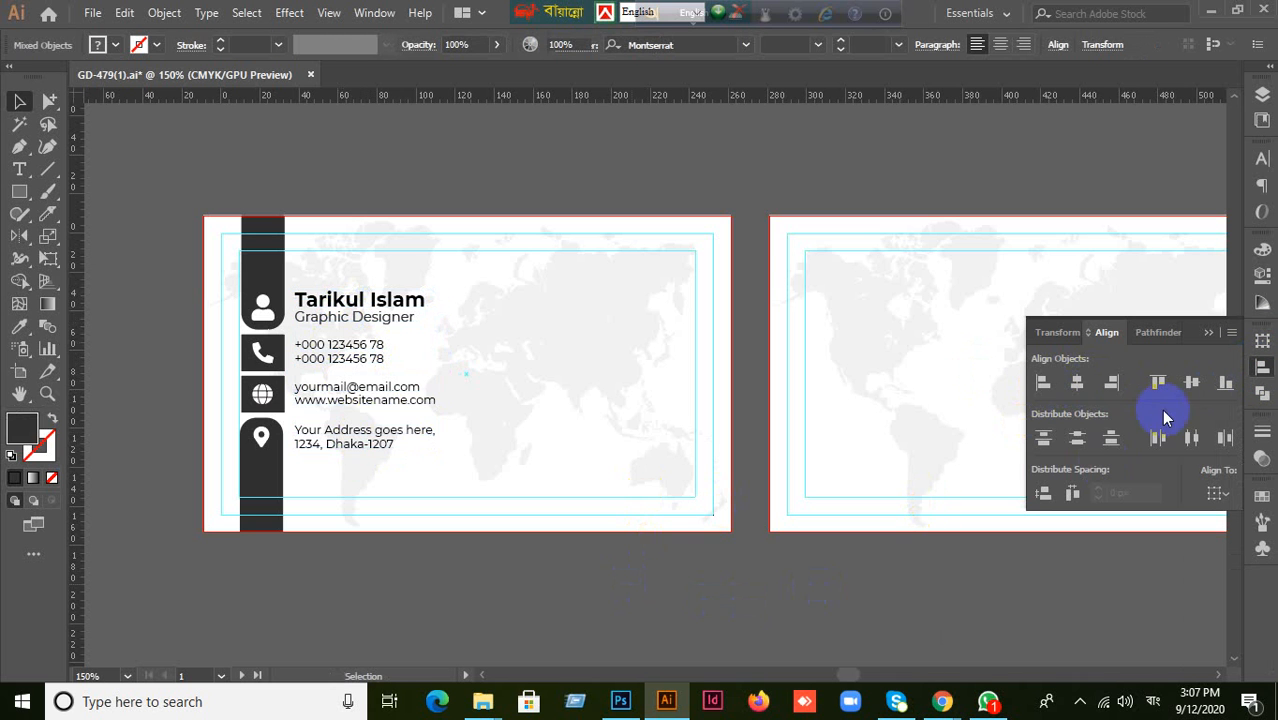
click(1210, 333)
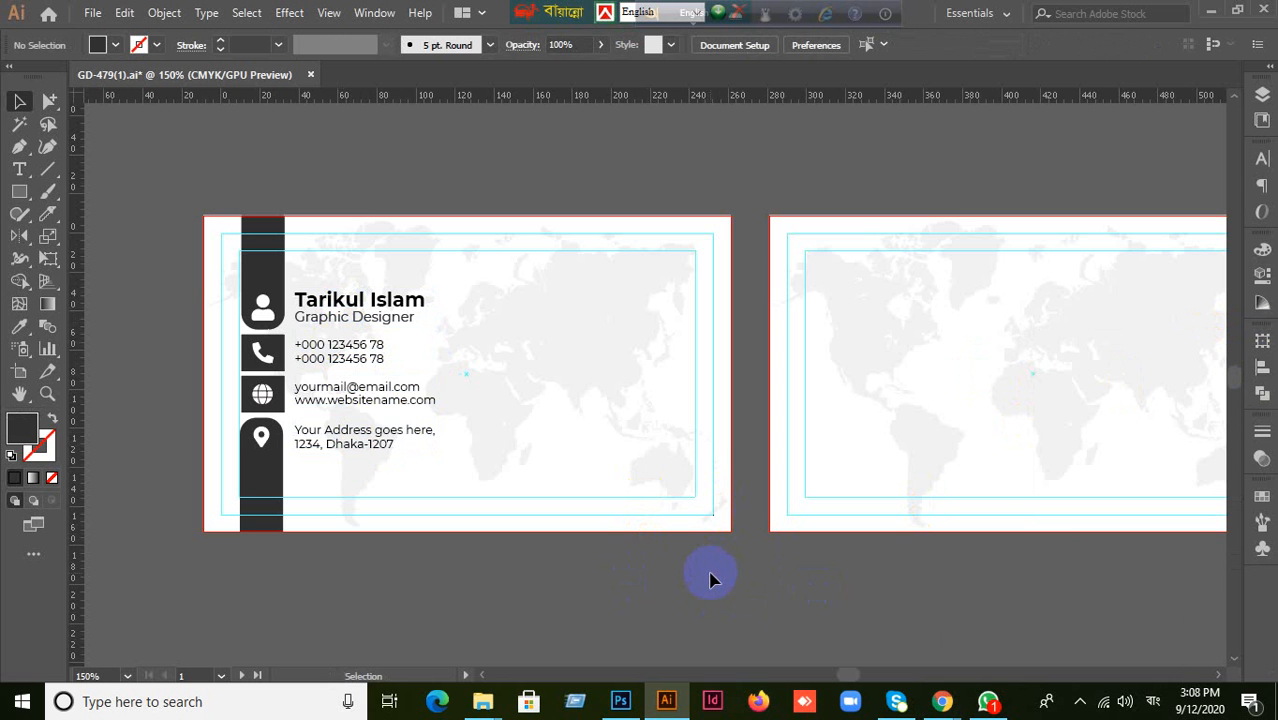
Draw a small unfilled square with a 1 pt dark grey stroke over the upper-right part of the front card's map.
click(19, 192)
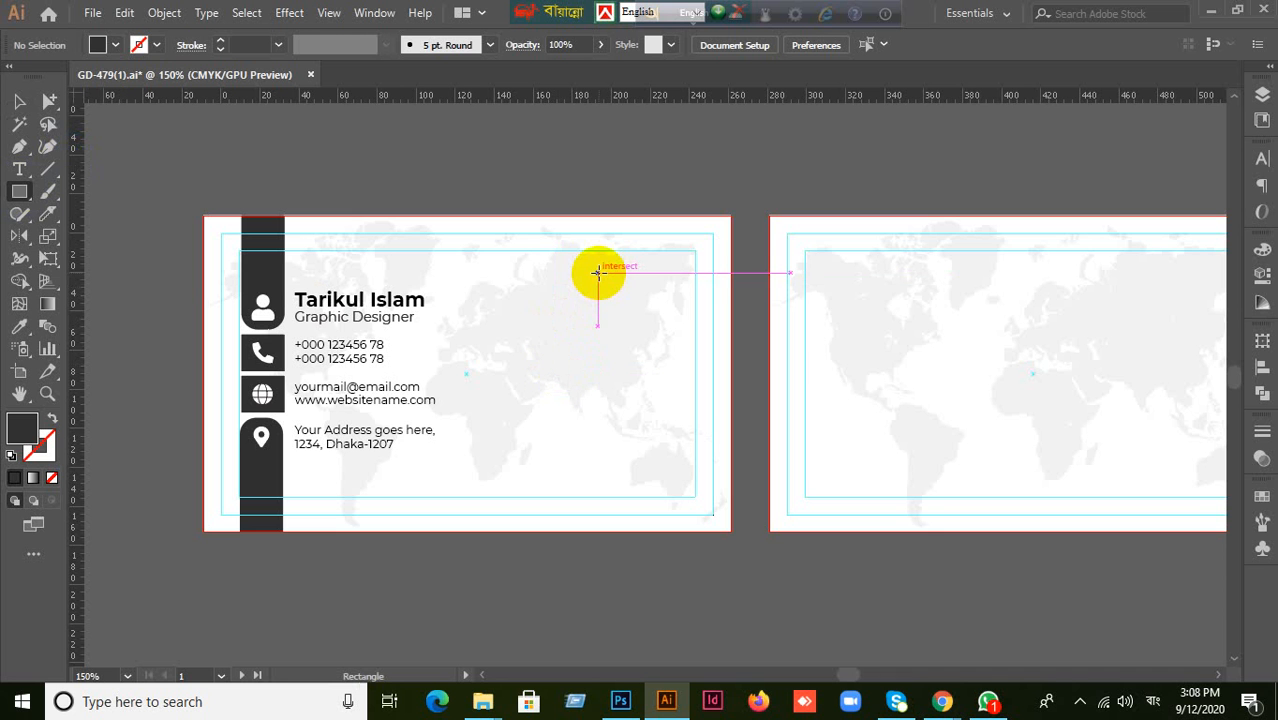
drag(587, 265, 619, 297)
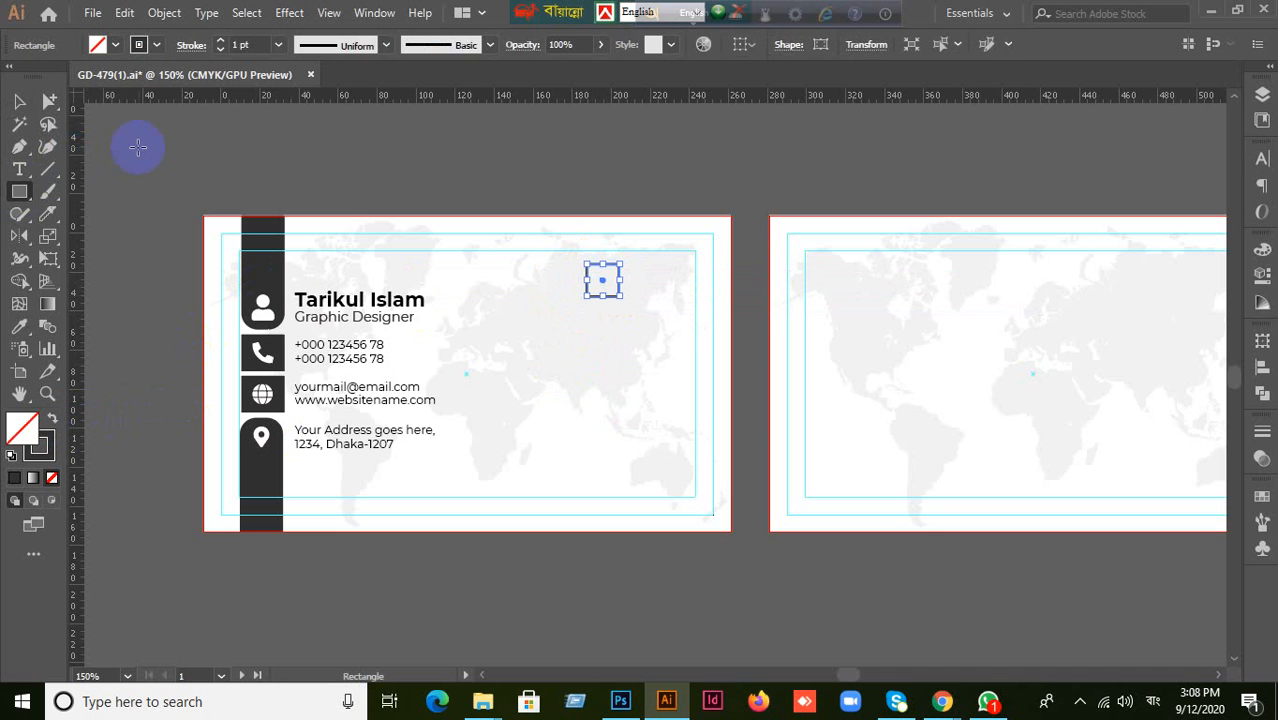
click(20, 101)
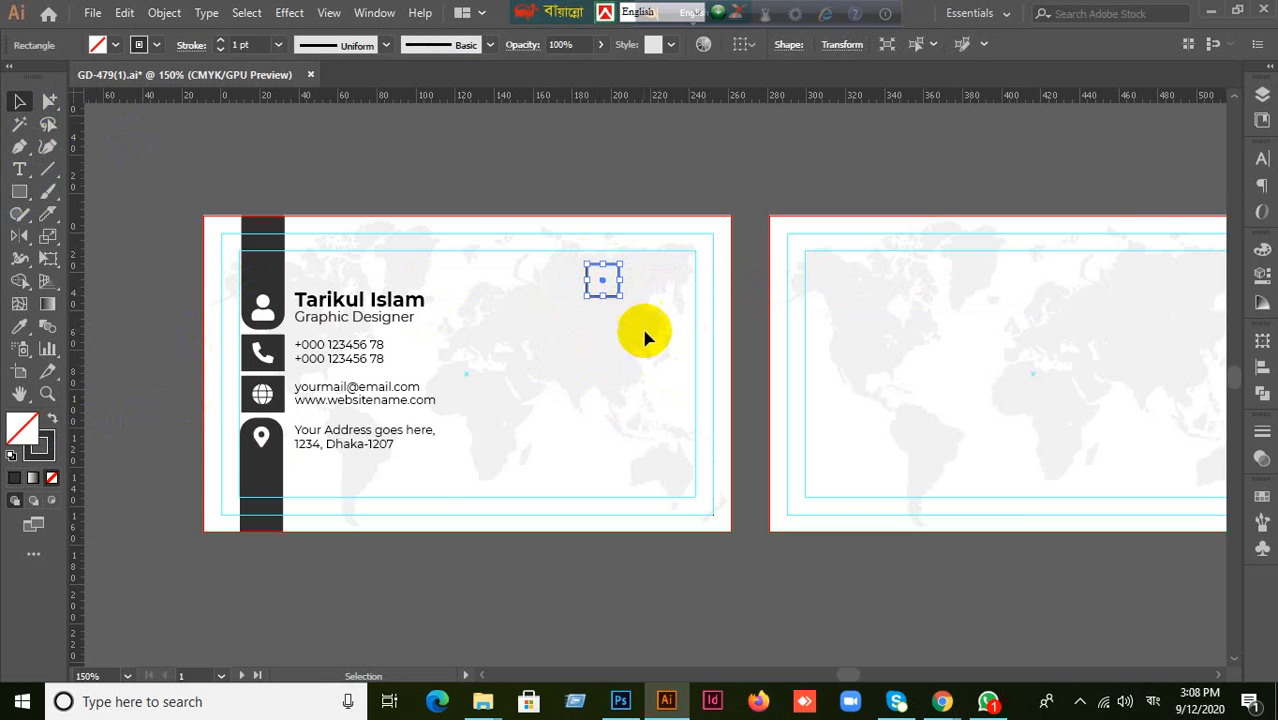
Change the stroke colour of the small square on the front card's map to red f72b2b.
scroll(650, 337, up, 1)
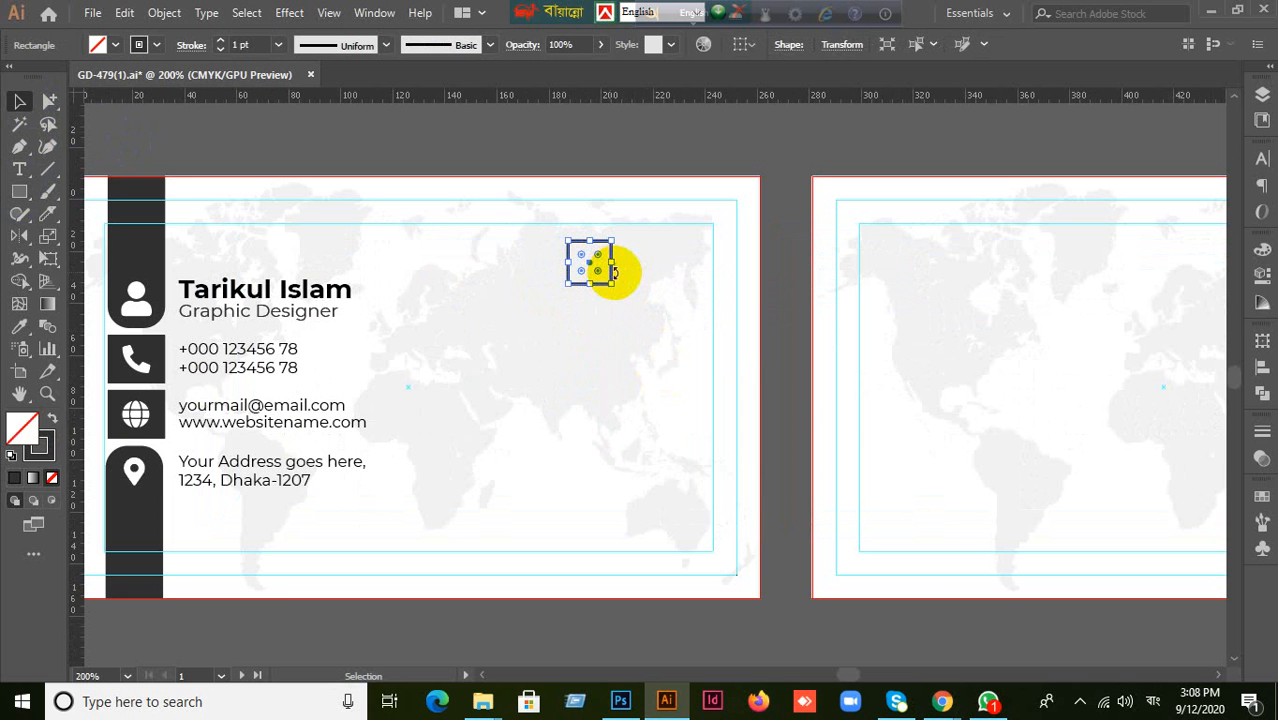
click(48, 456)
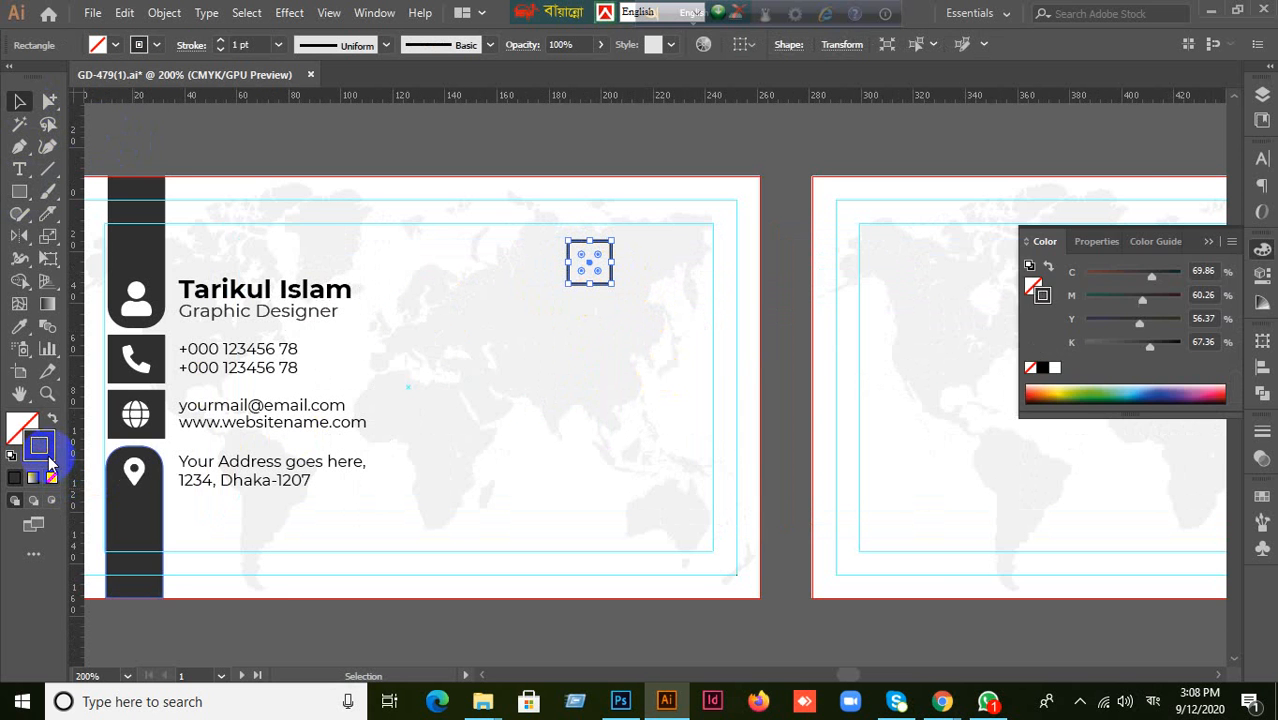
double_click(48, 455)
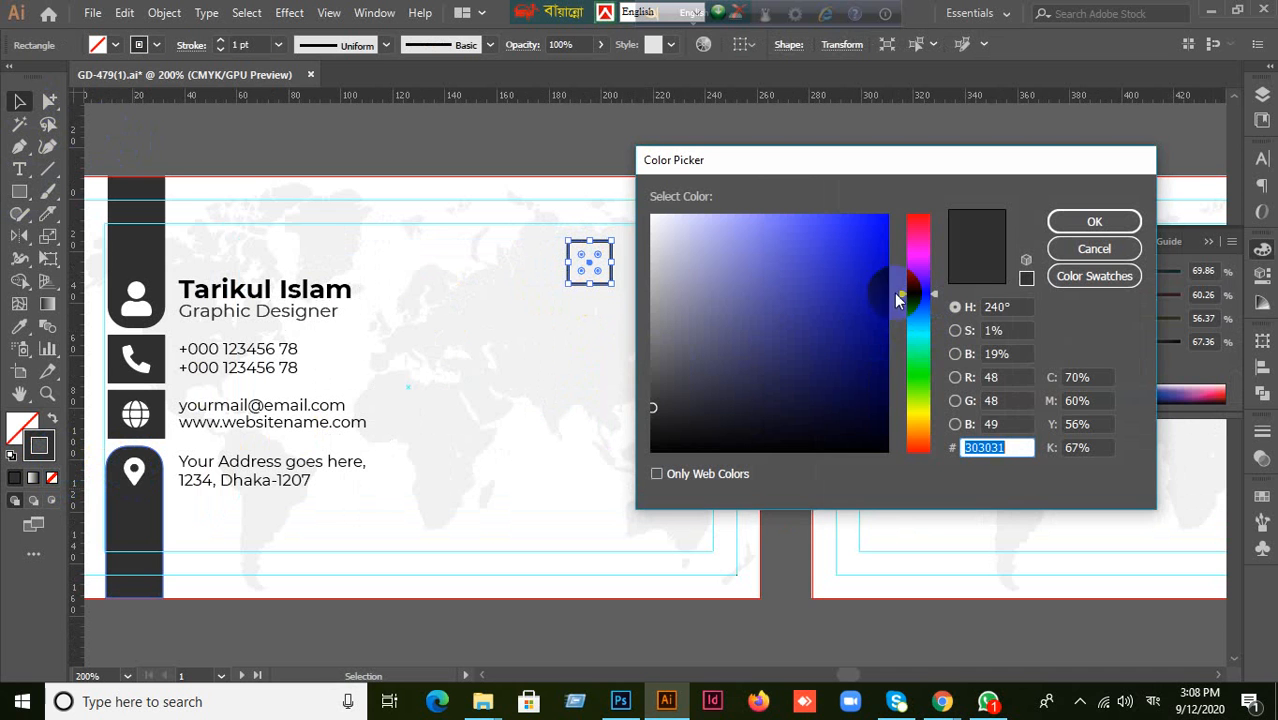
click(909, 264)
drag(908, 264, 847, 218)
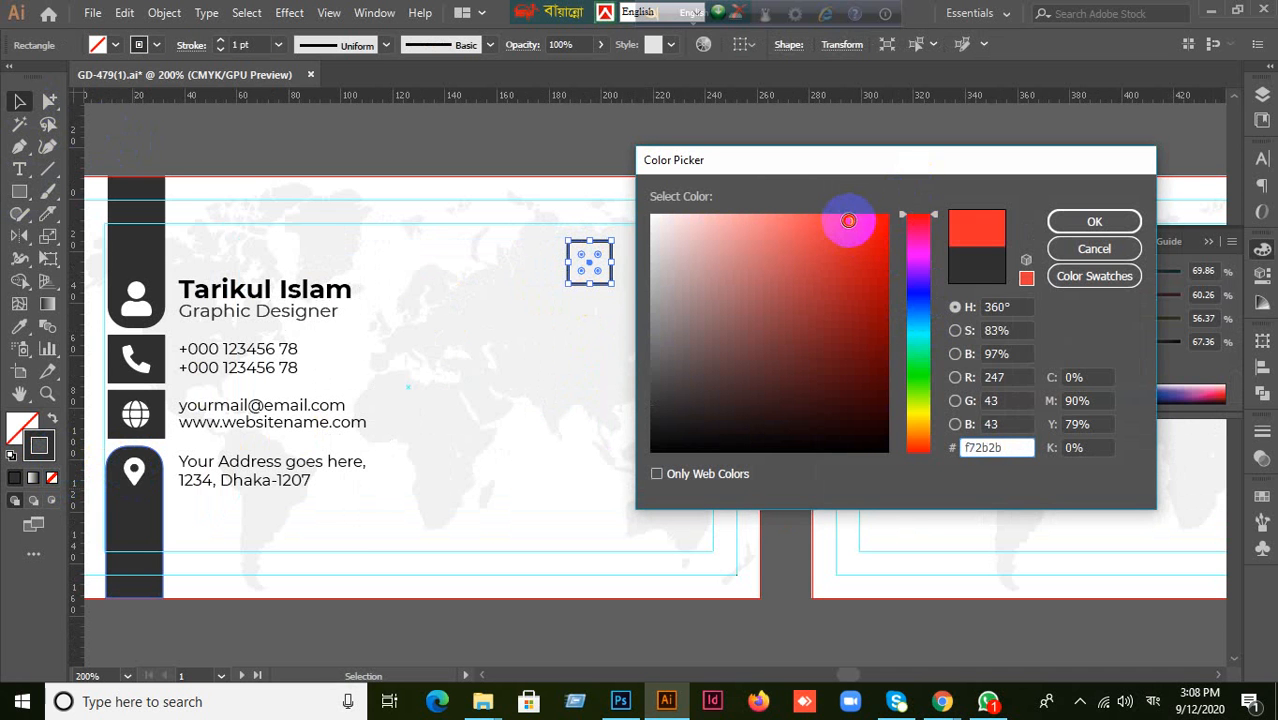
click(1078, 222)
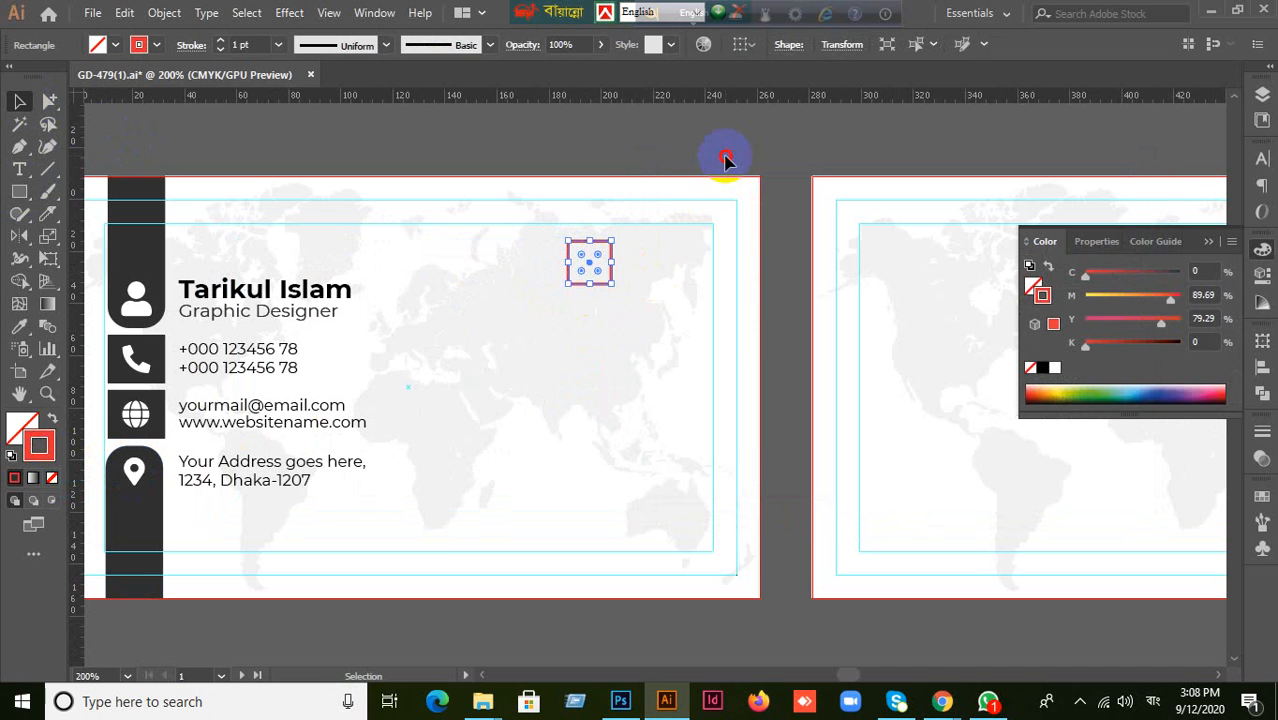
click(673, 266)
click(613, 286)
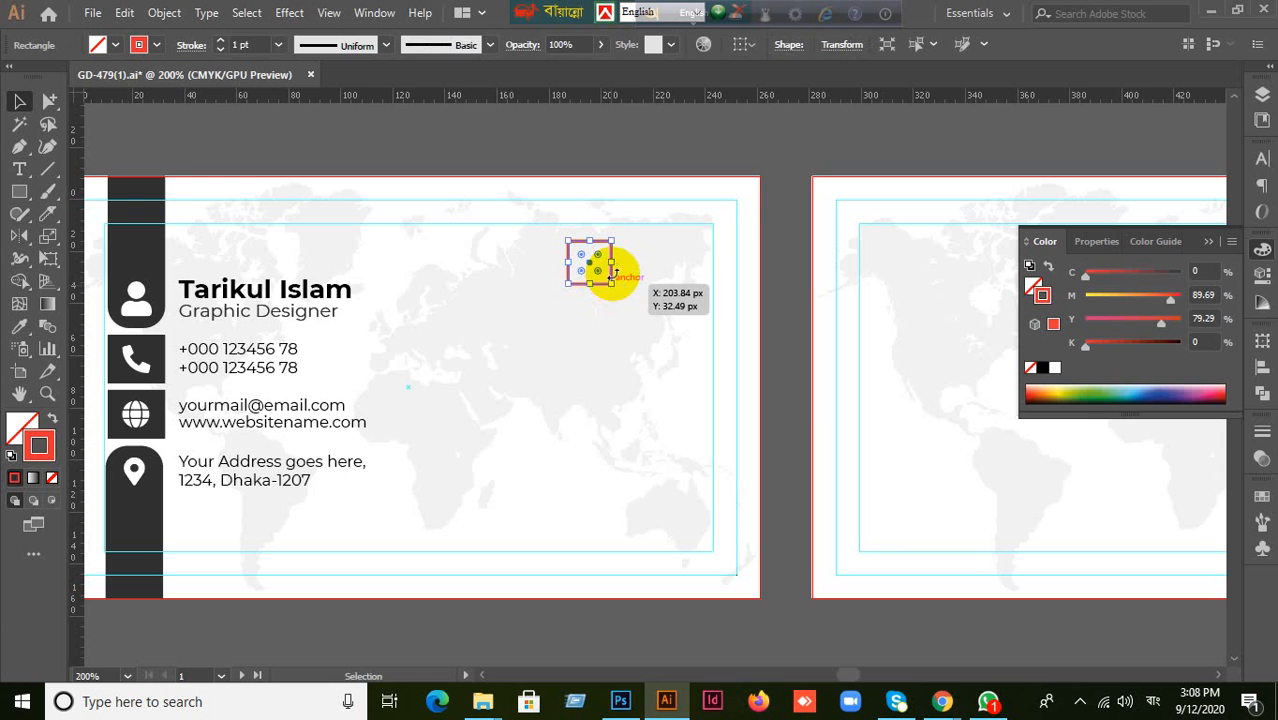
Duplicate the red square diagonally down to the right so the copy's corner meets the original's centre.
scroll(612, 312, up, 3)
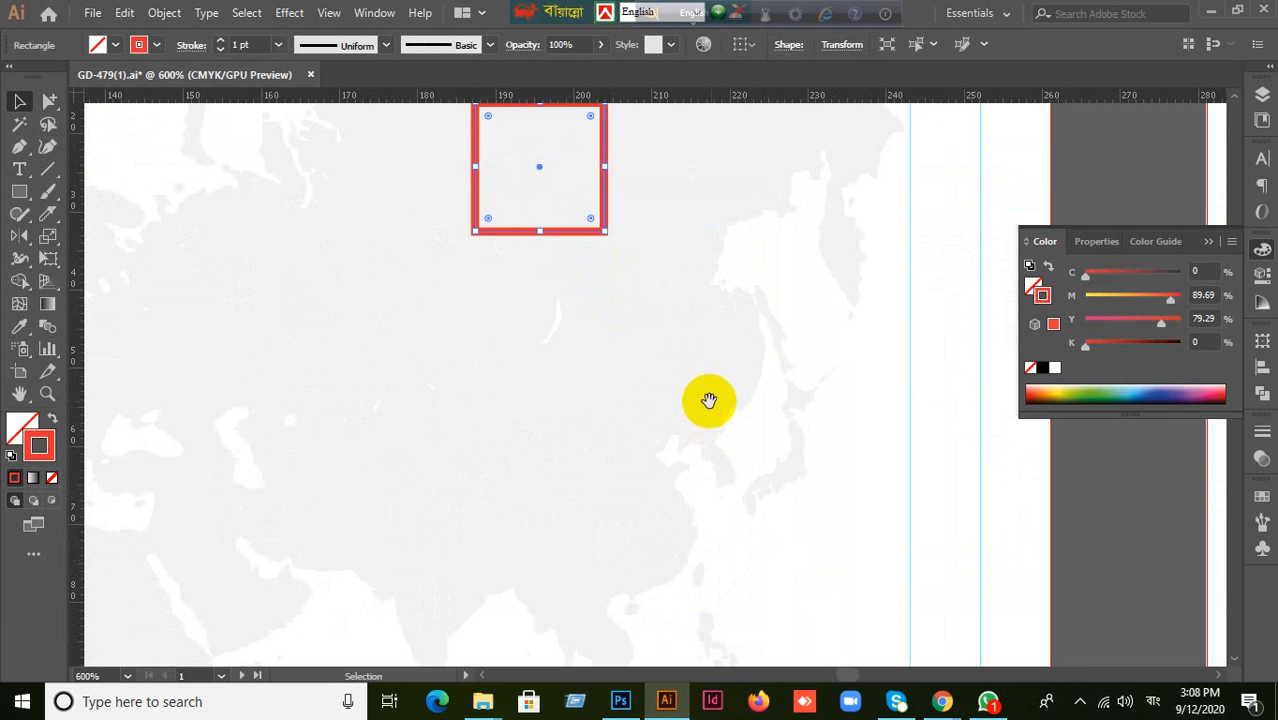
drag(708, 400, 739, 525)
mouse_move(941, 700)
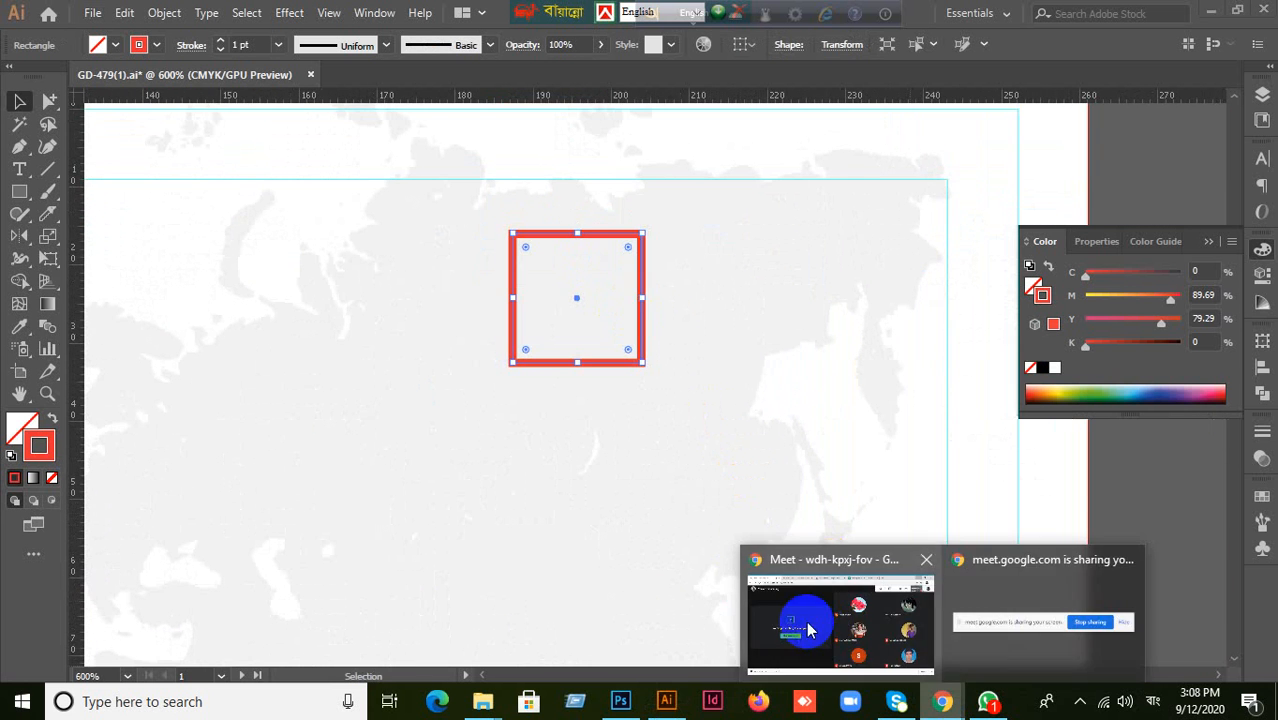
click(810, 628)
click(672, 699)
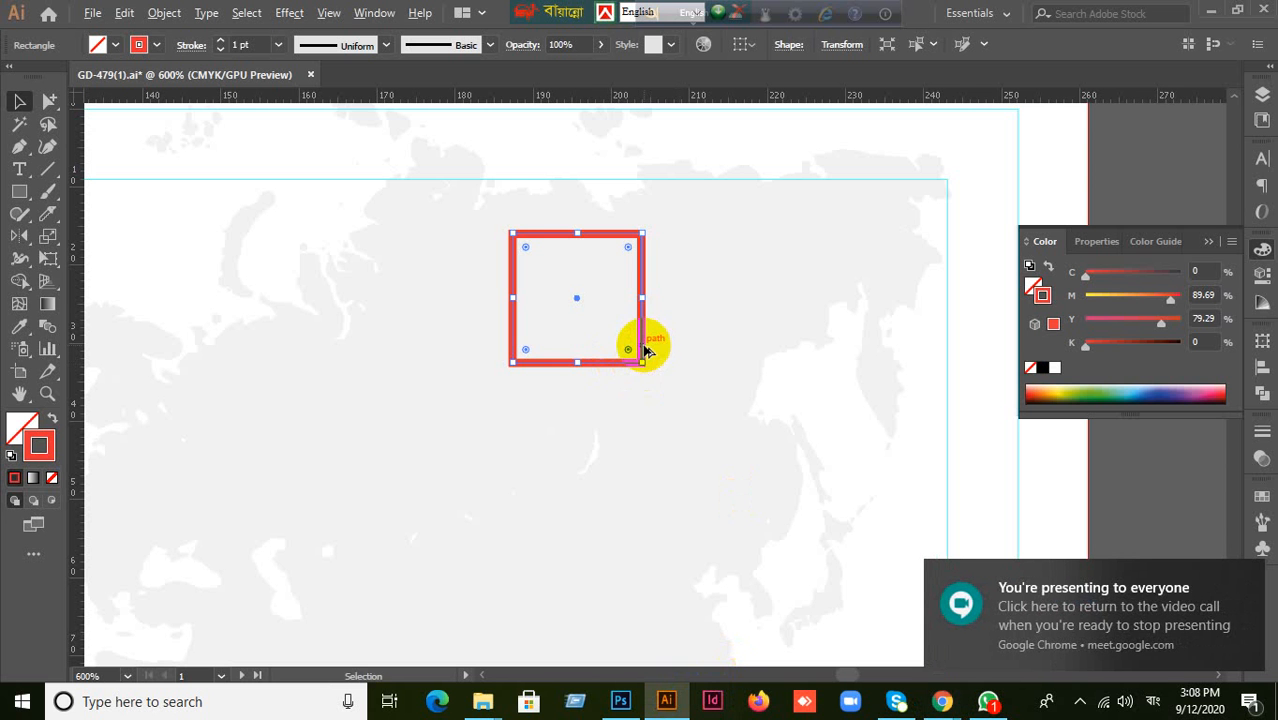
drag(644, 350, 707, 411)
scroll(742, 451, down, 3)
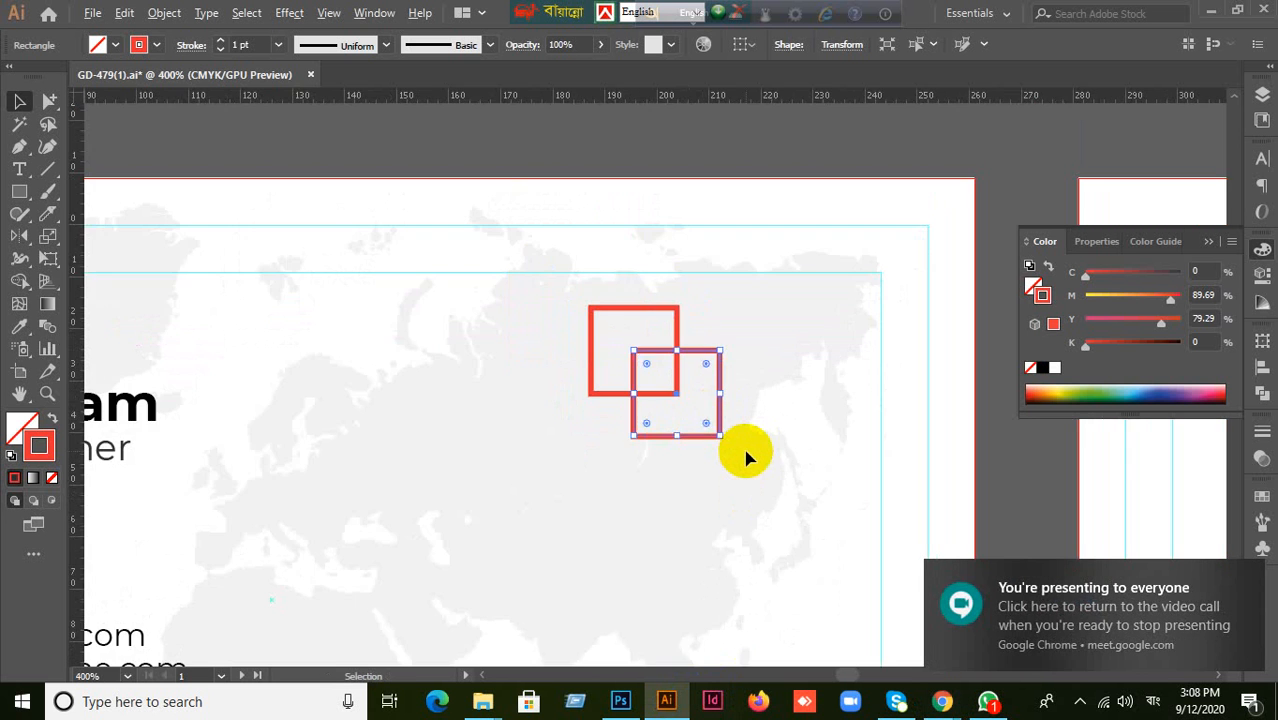
drag(787, 501, 787, 323)
click(573, 609)
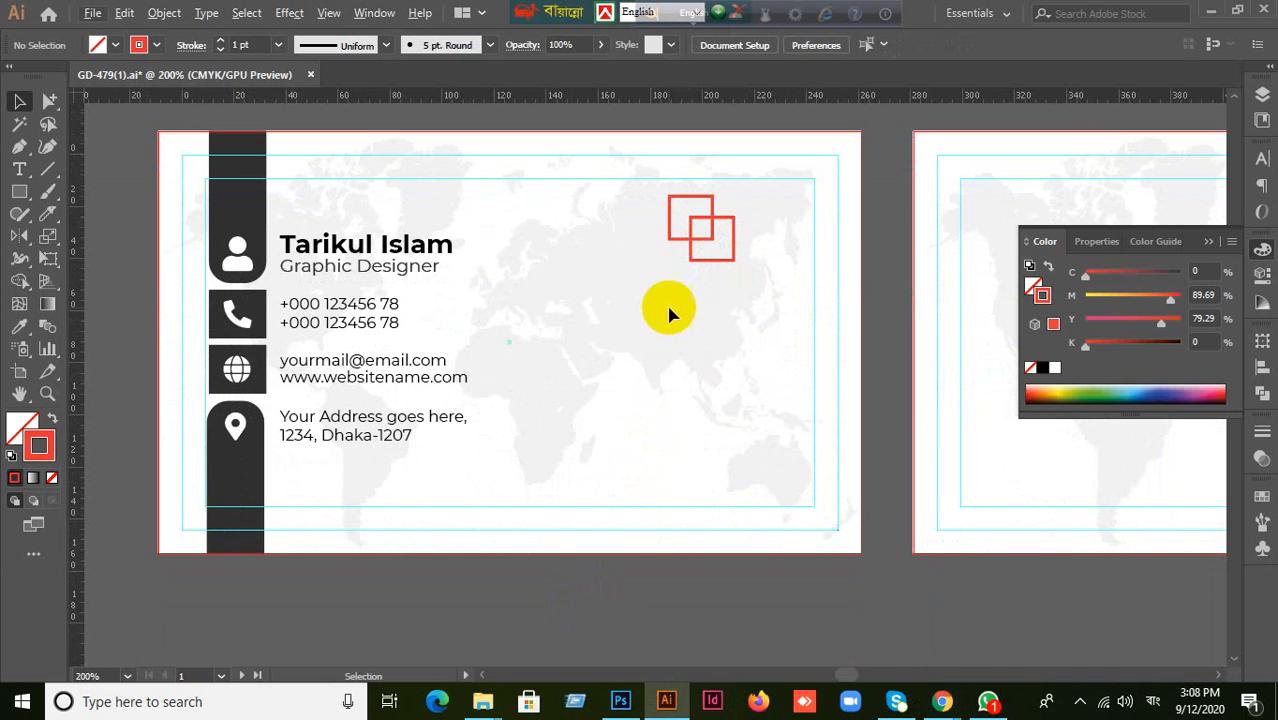
Select both overlapping red squares and expand their strokes into filled shapes.
click(708, 207)
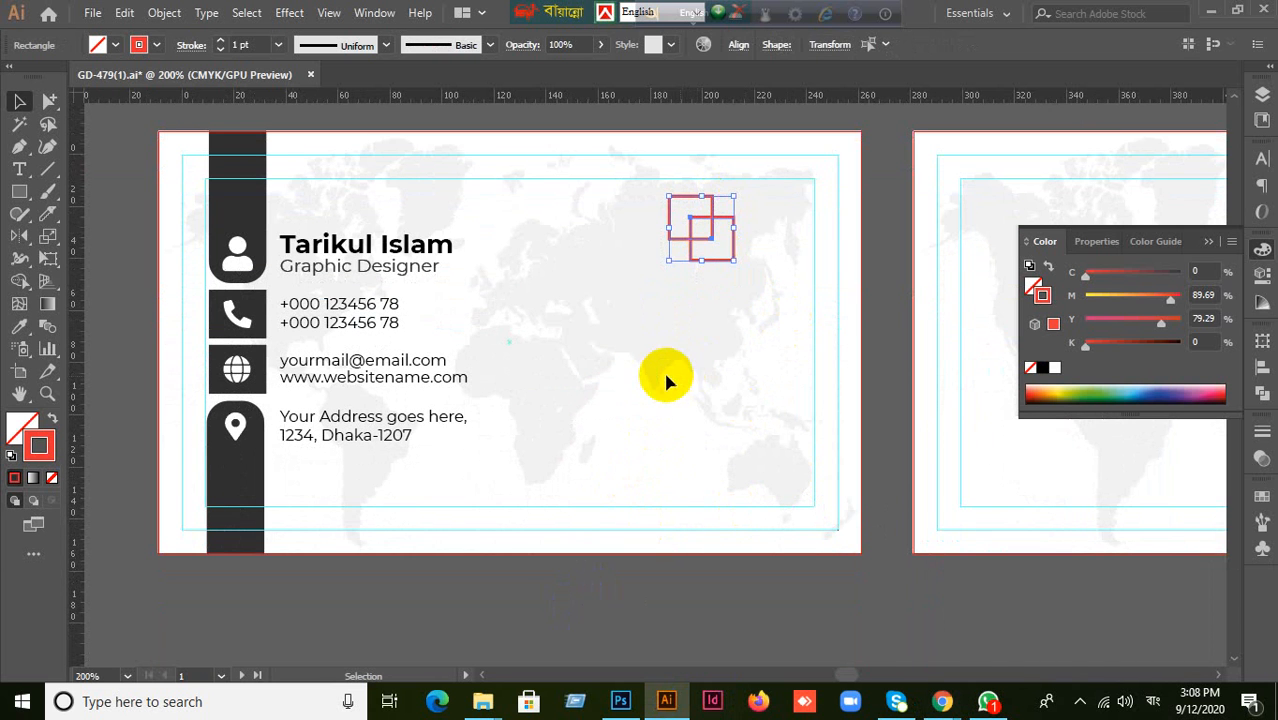
click(648, 388)
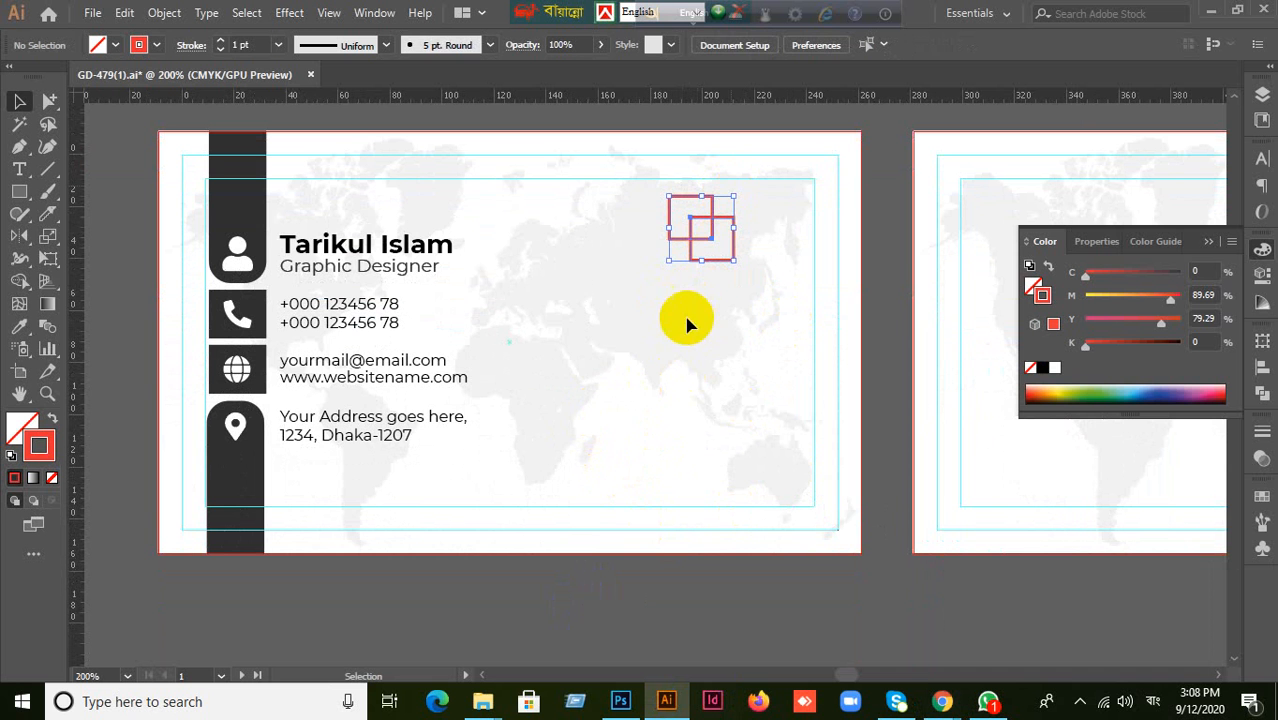
click(155, 14)
click(214, 229)
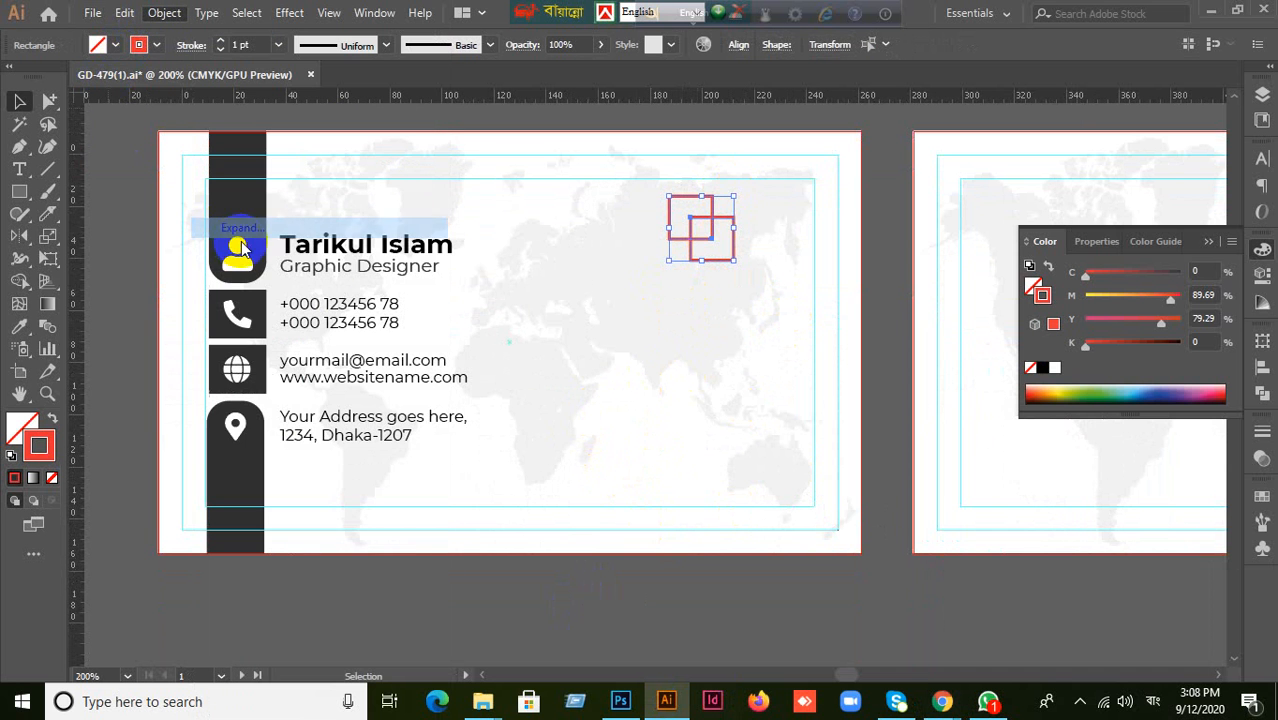
click(591, 449)
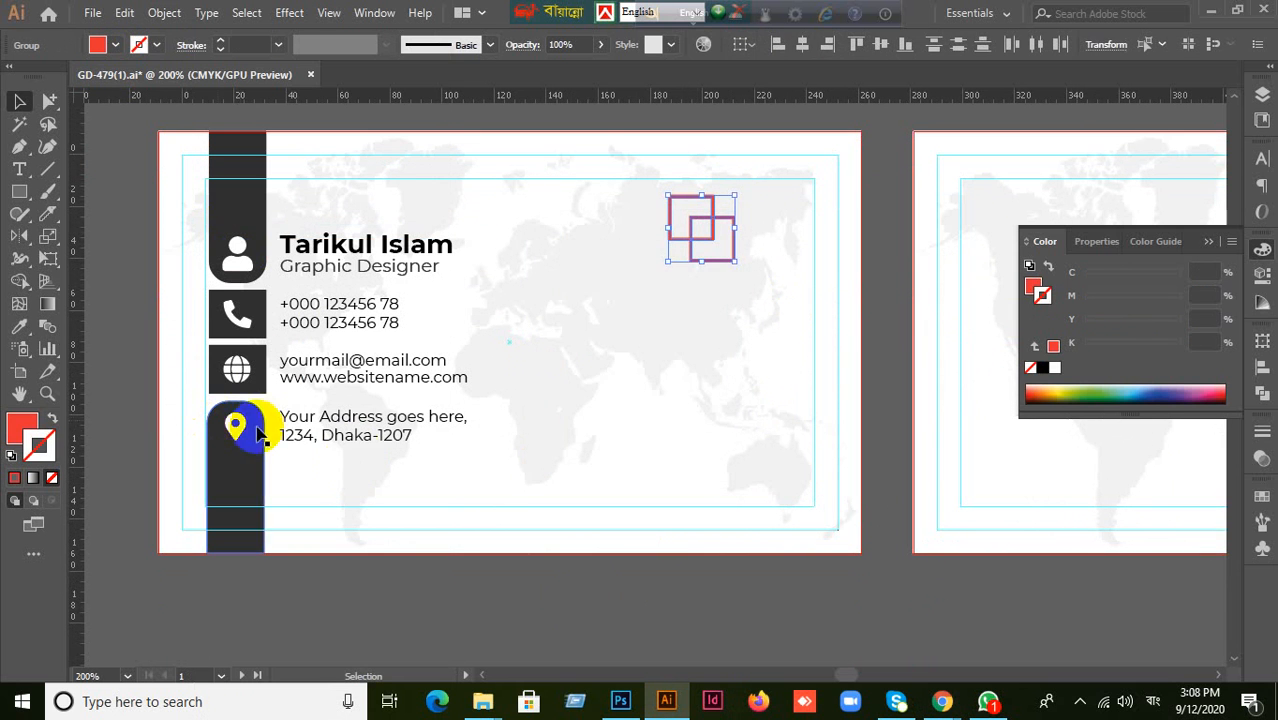
click(678, 359)
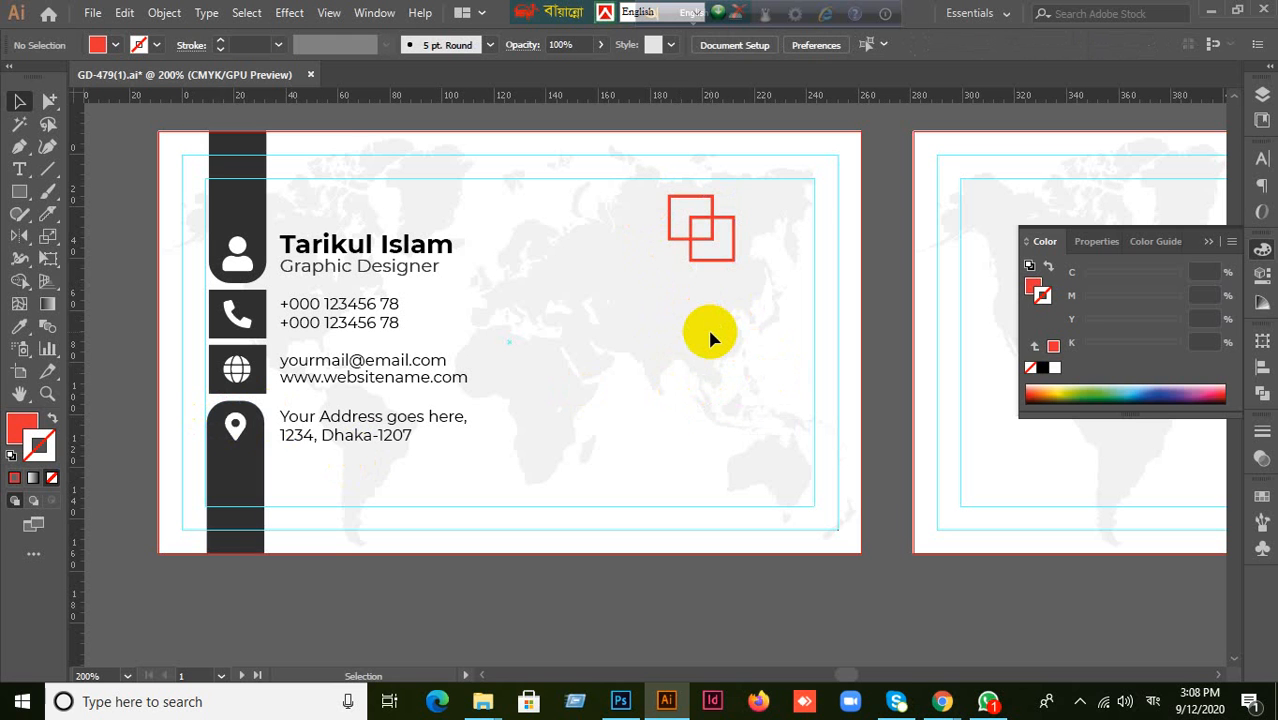
Scale the expanded two-square logo group down proportionally to roughly three quarters of its size.
click(713, 194)
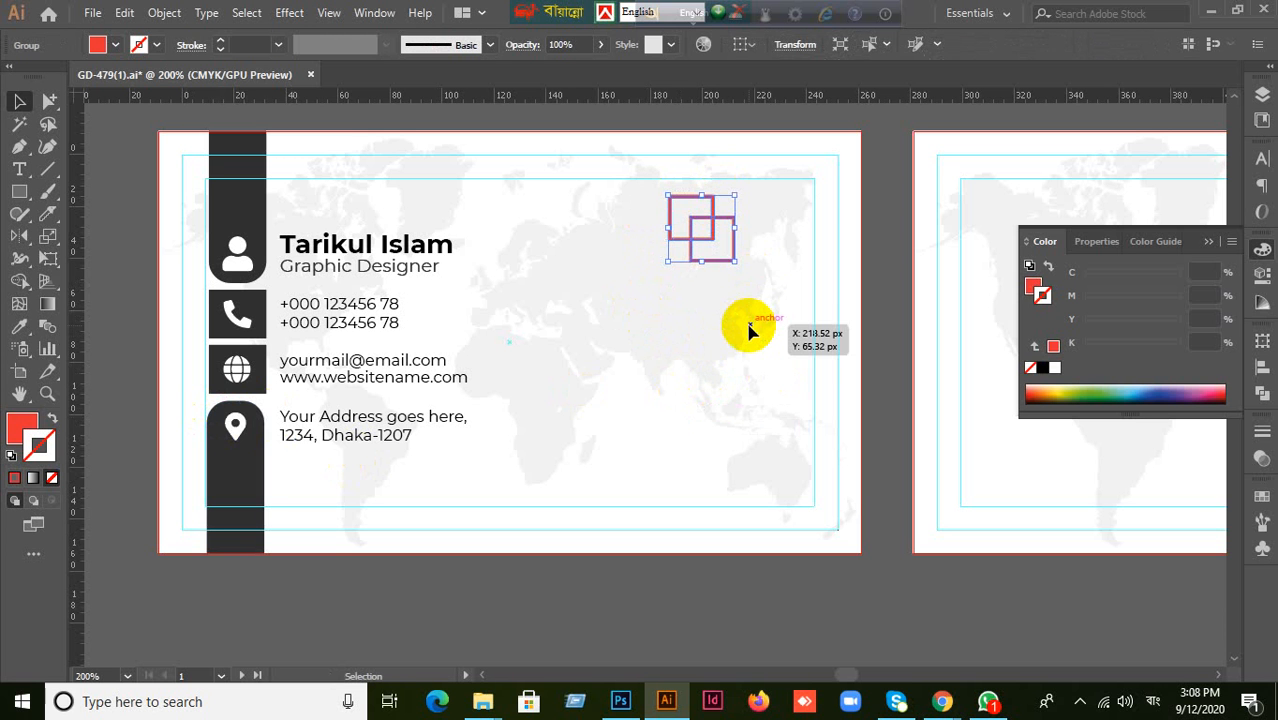
drag(735, 260, 718, 244)
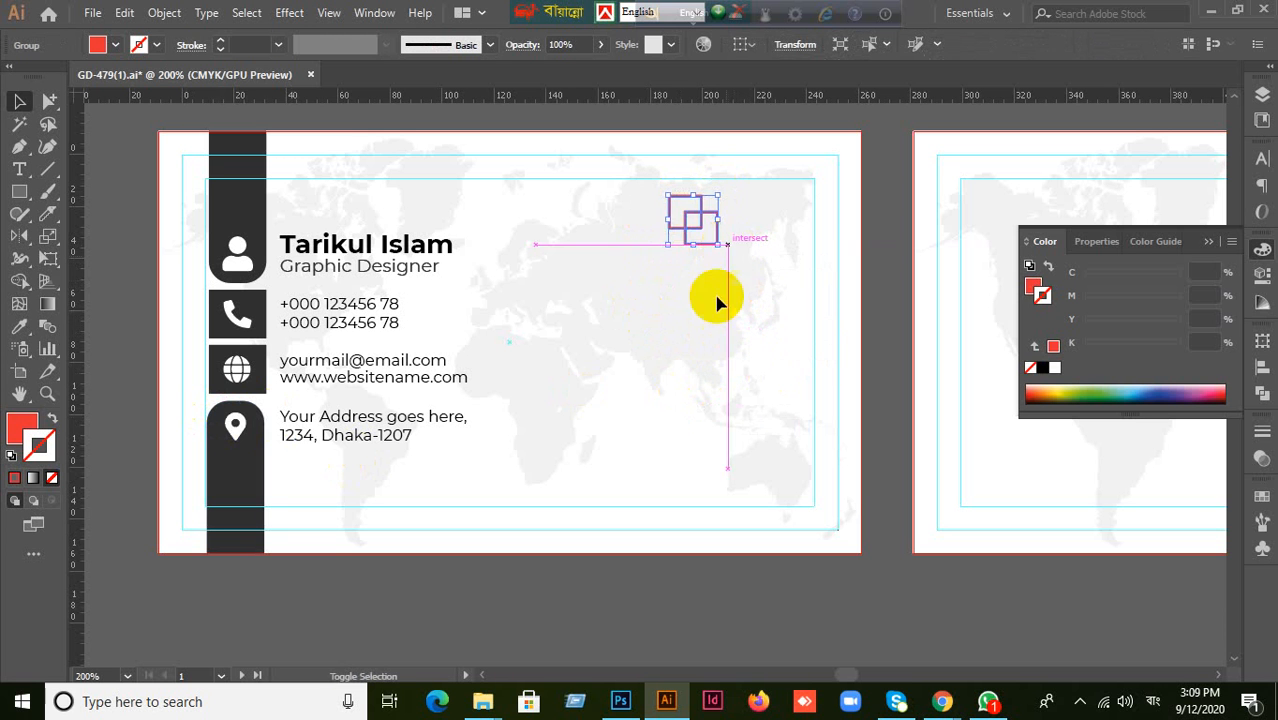
click(694, 330)
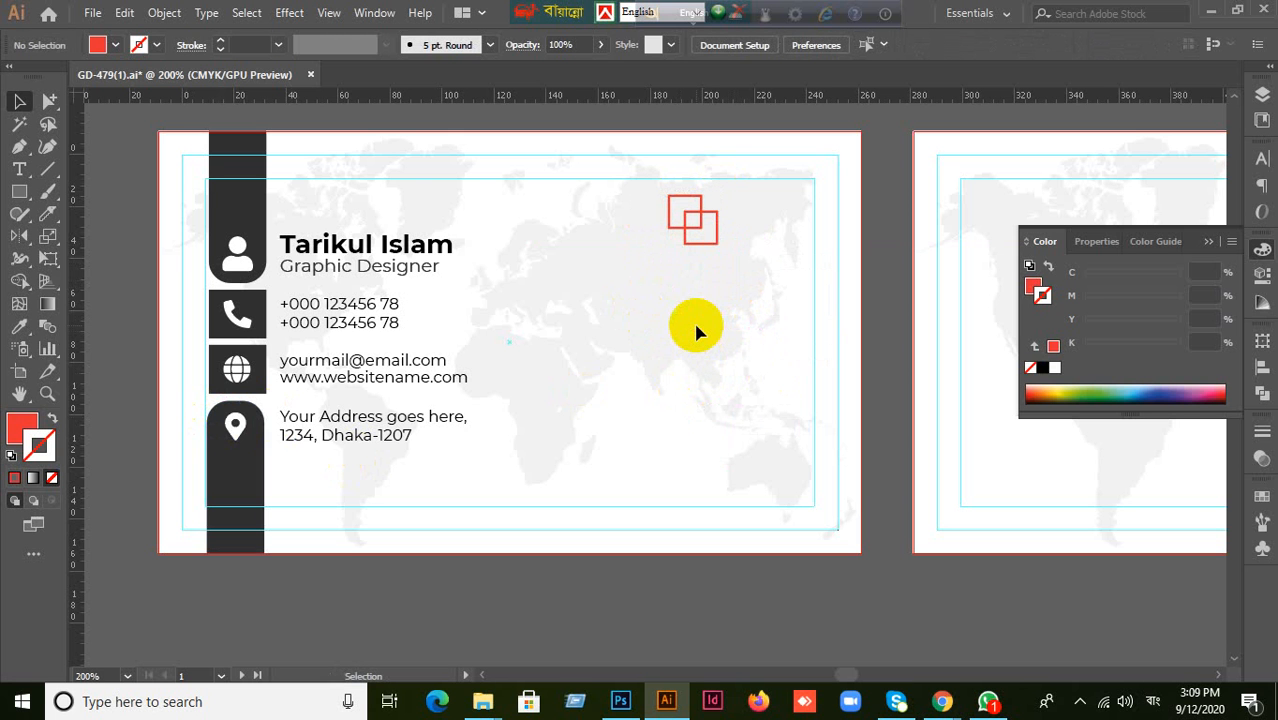
Start a new text object just below the red two-square logo on the front card.
click(20, 170)
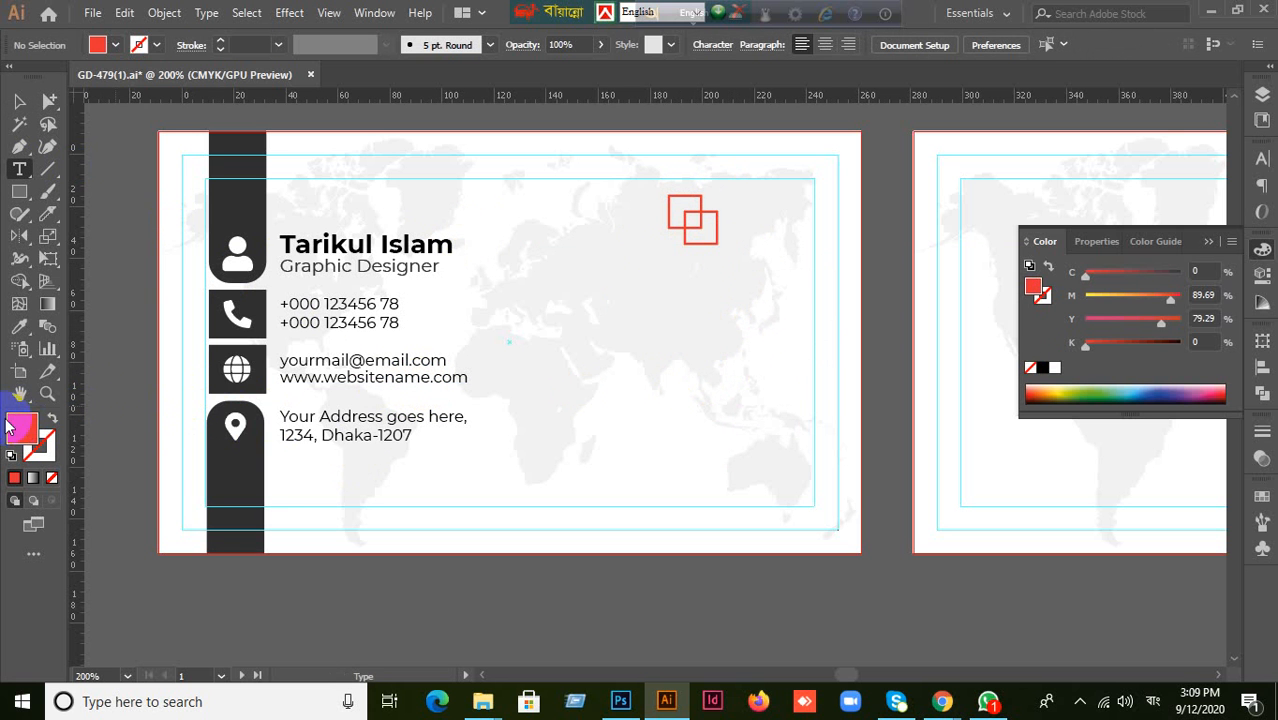
click(592, 286)
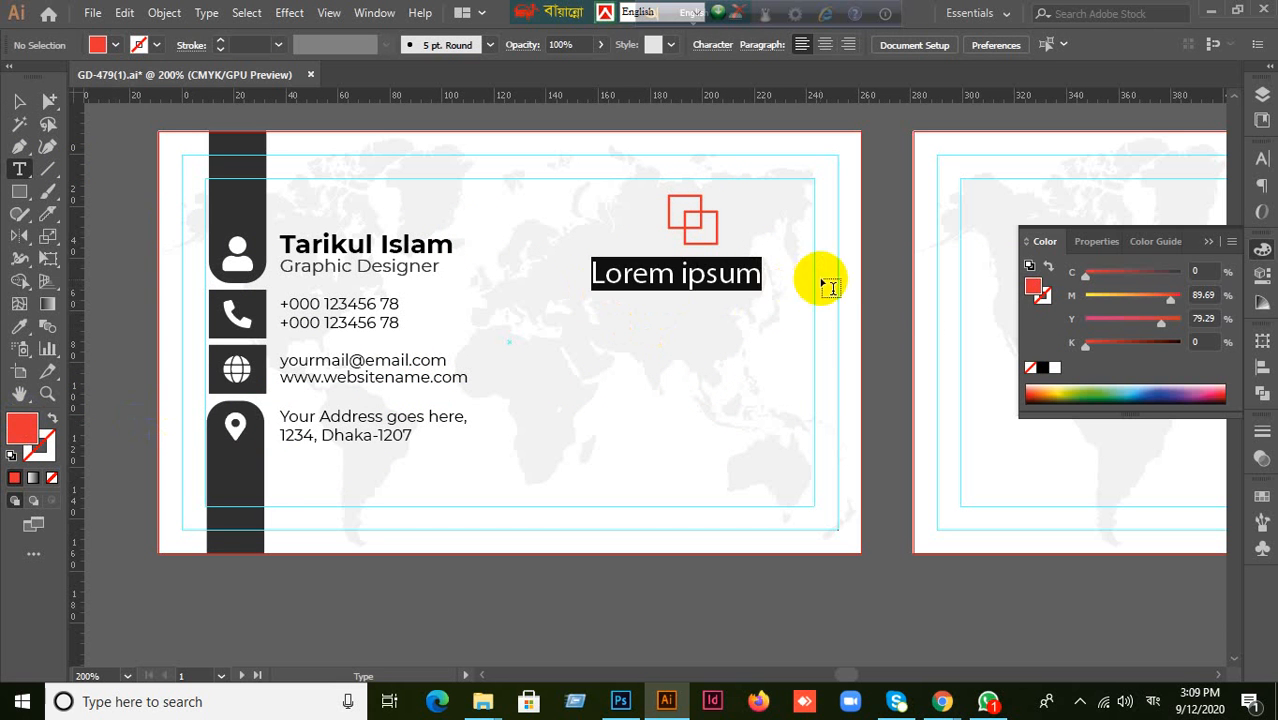
text(প)
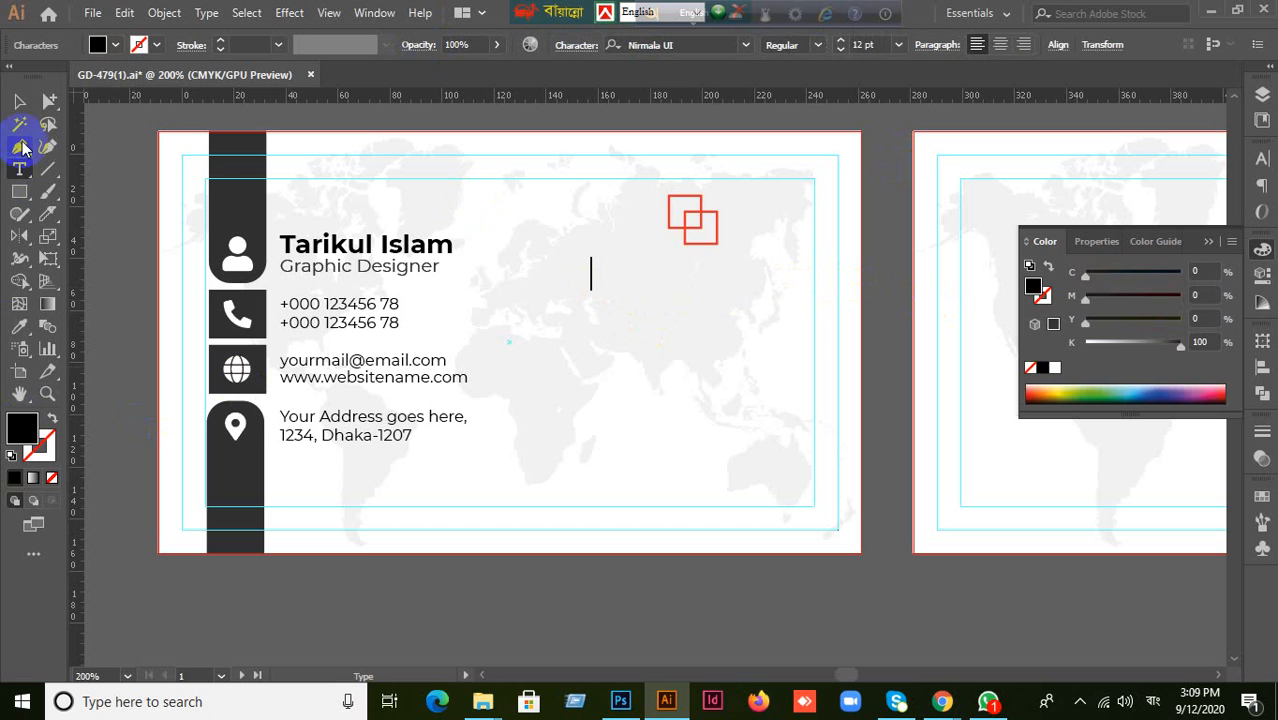
click(19, 101)
click(612, 428)
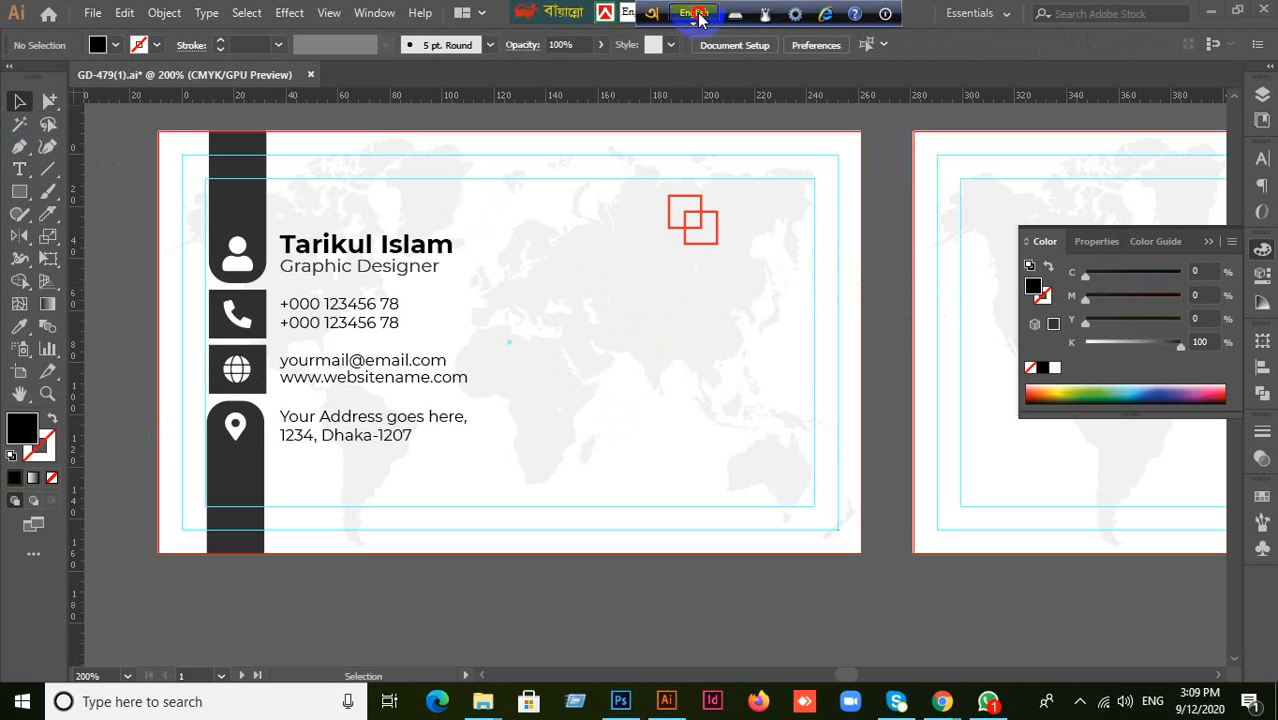
Add a new text line reading "Company name" beneath the red logo on the front of the card.
click(19, 169)
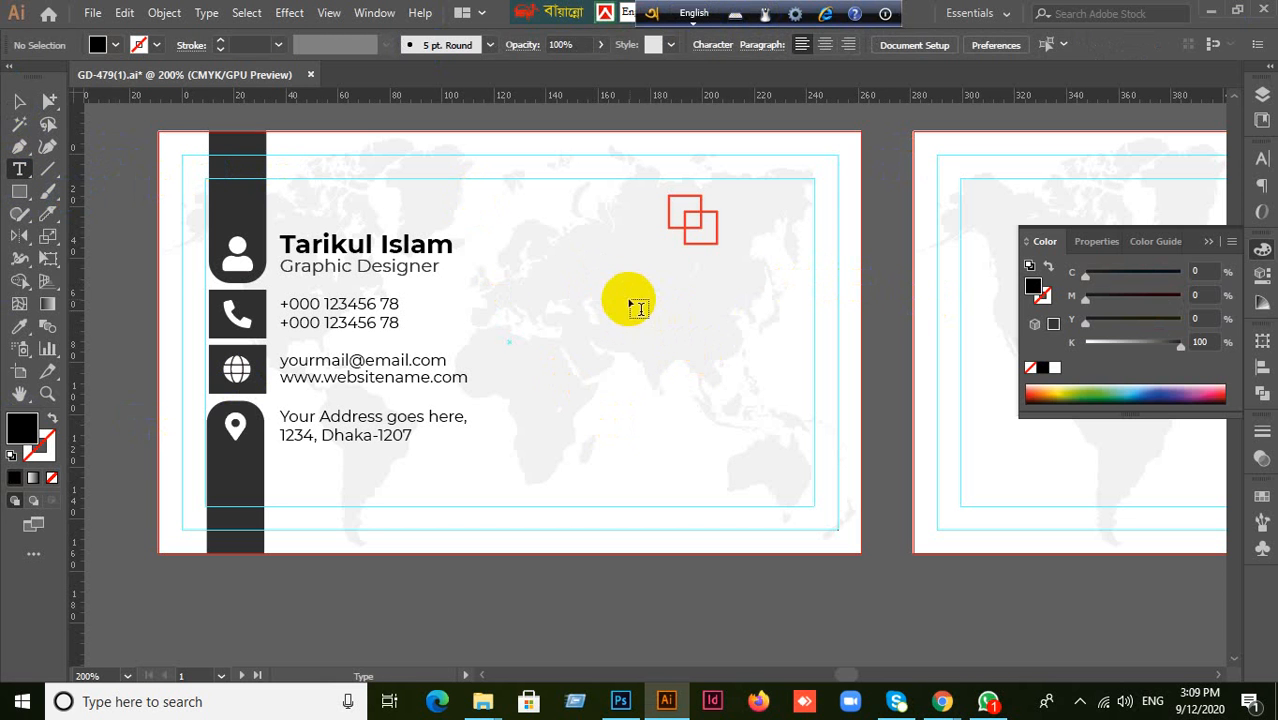
click(592, 275)
key(BackSpace)
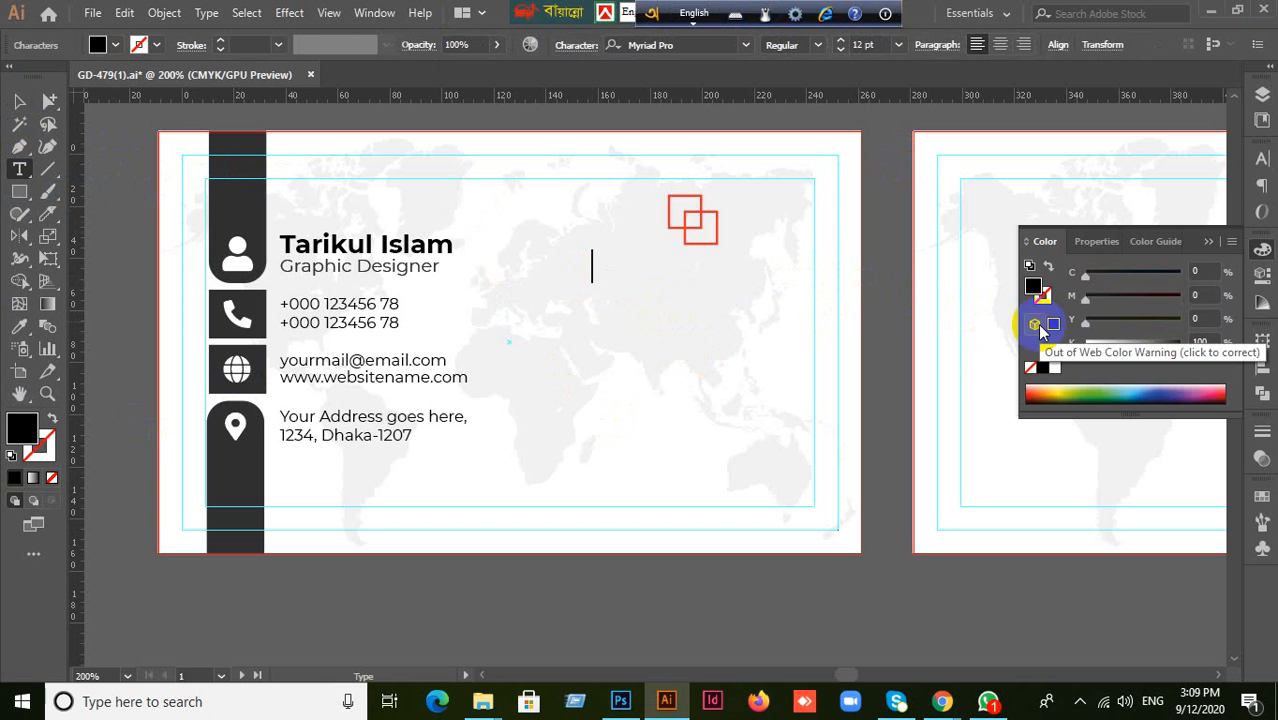
text(Company name)
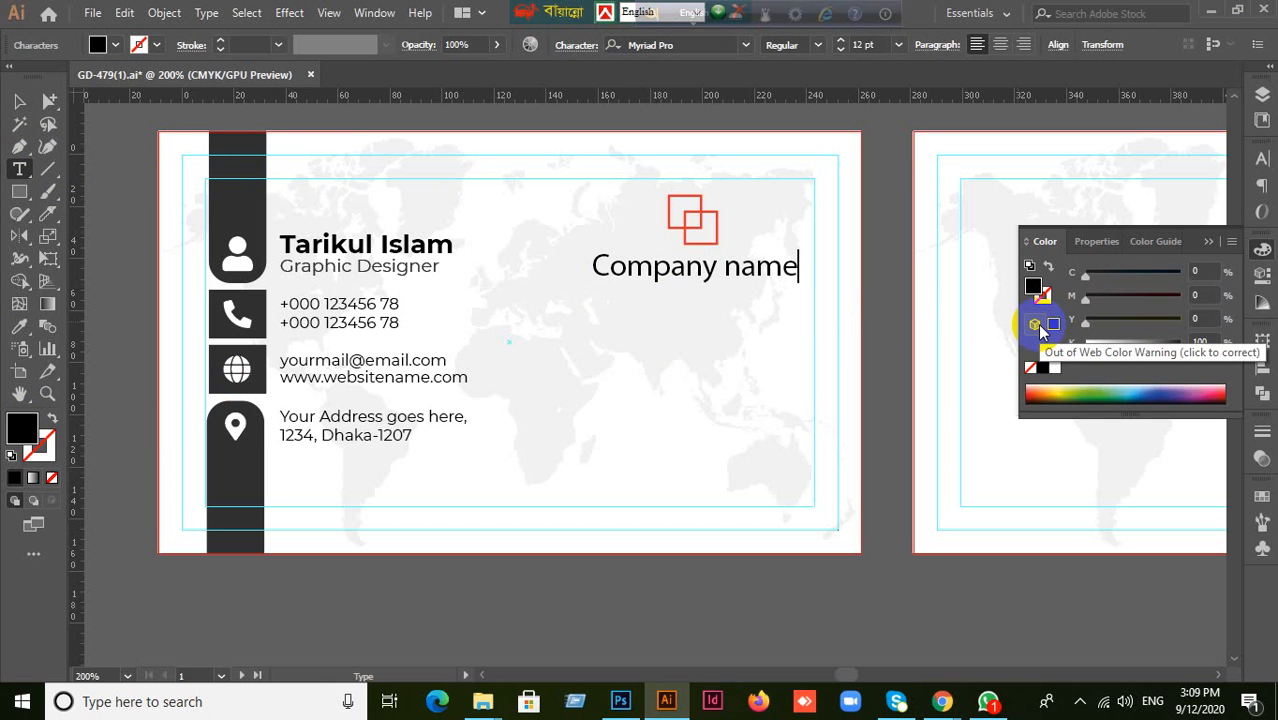
click(19, 101)
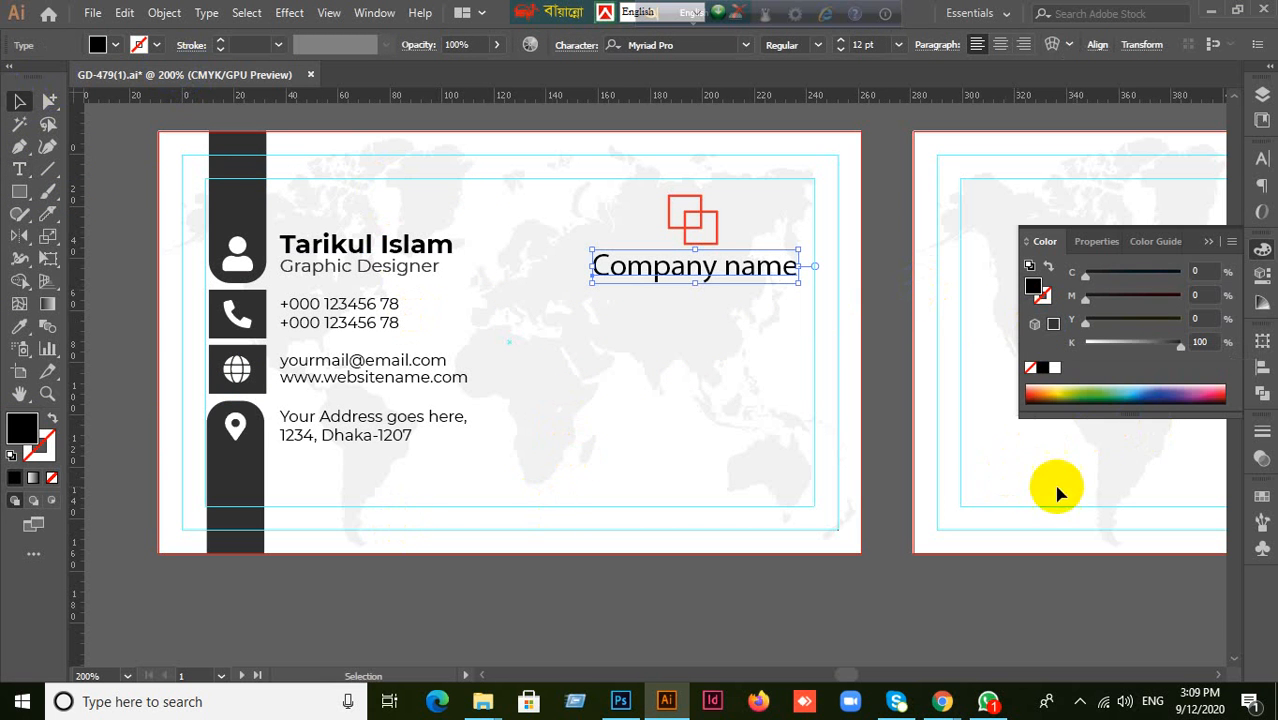
Set the "Company name" text to Montserrat Bold and shift it left so it ends at the inner guide.
click(743, 268)
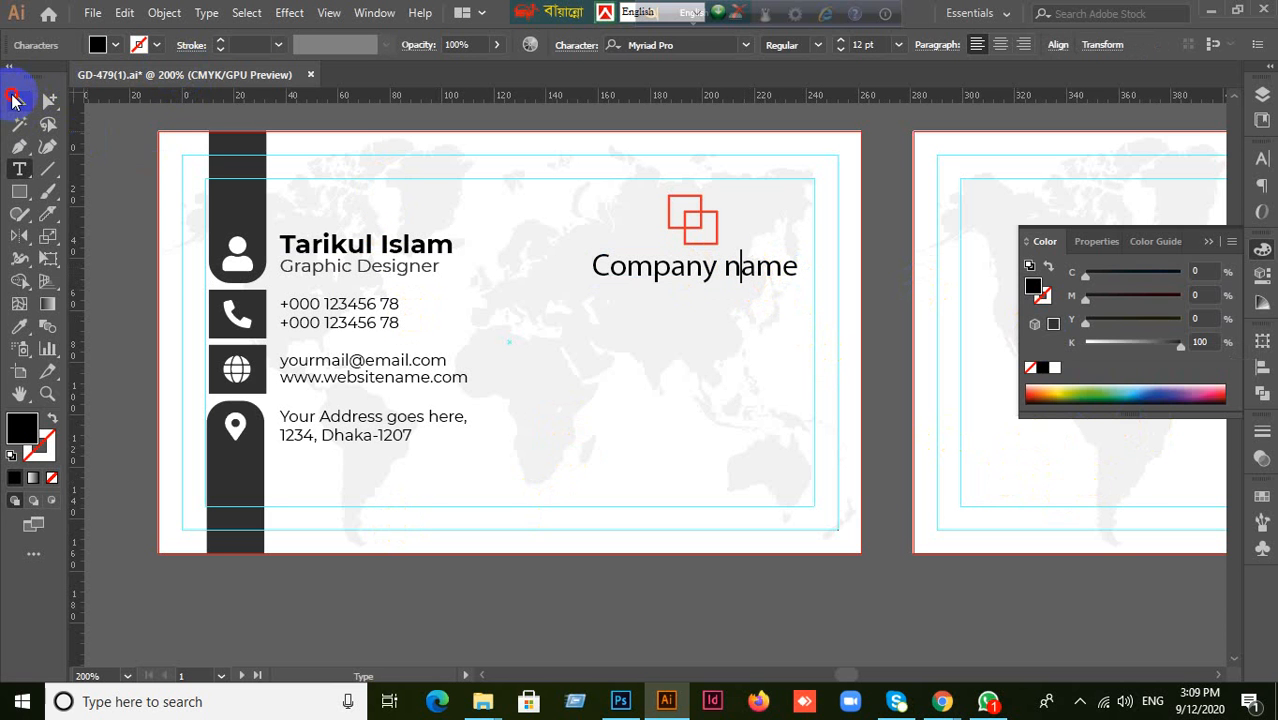
click(13, 97)
click(1261, 160)
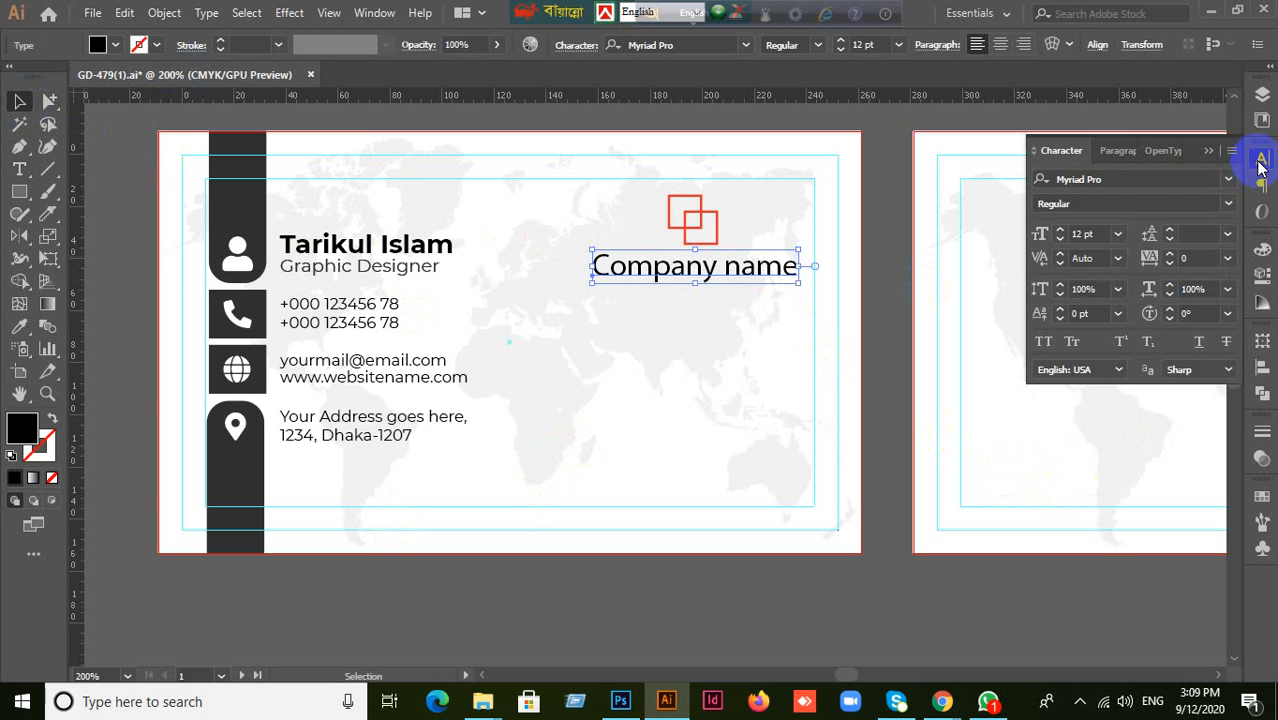
click(1110, 180)
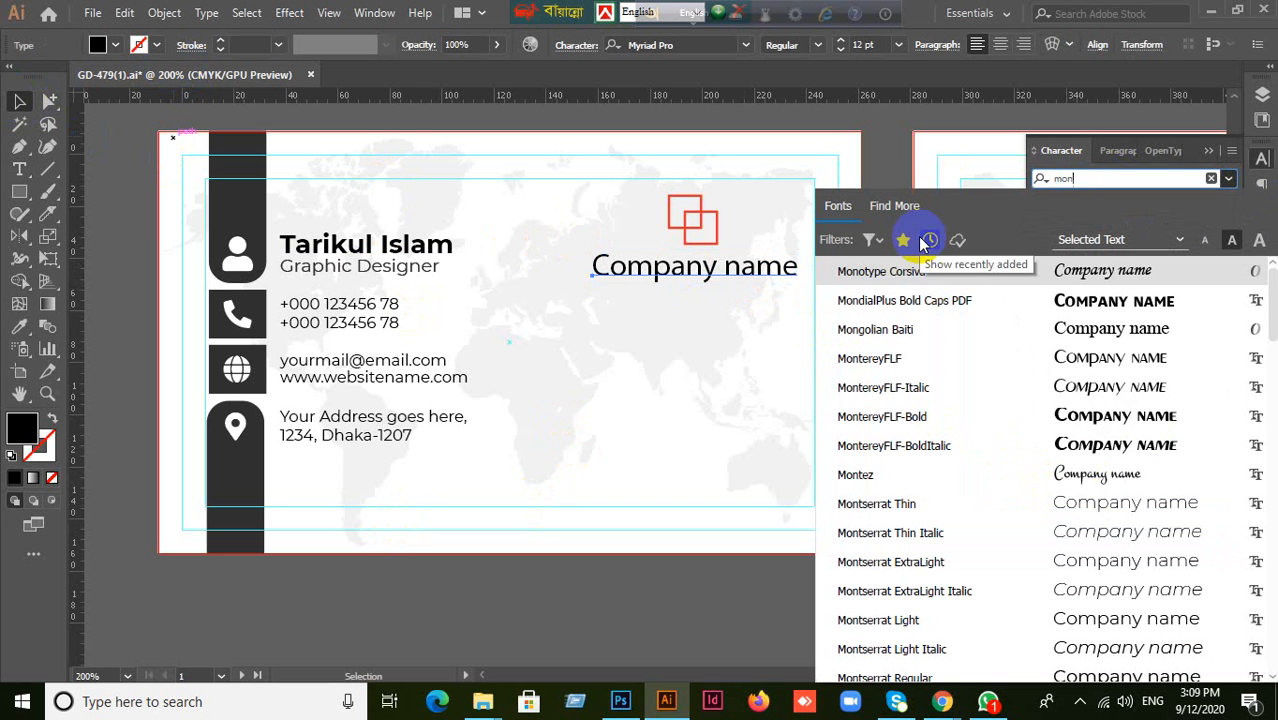
click(880, 620)
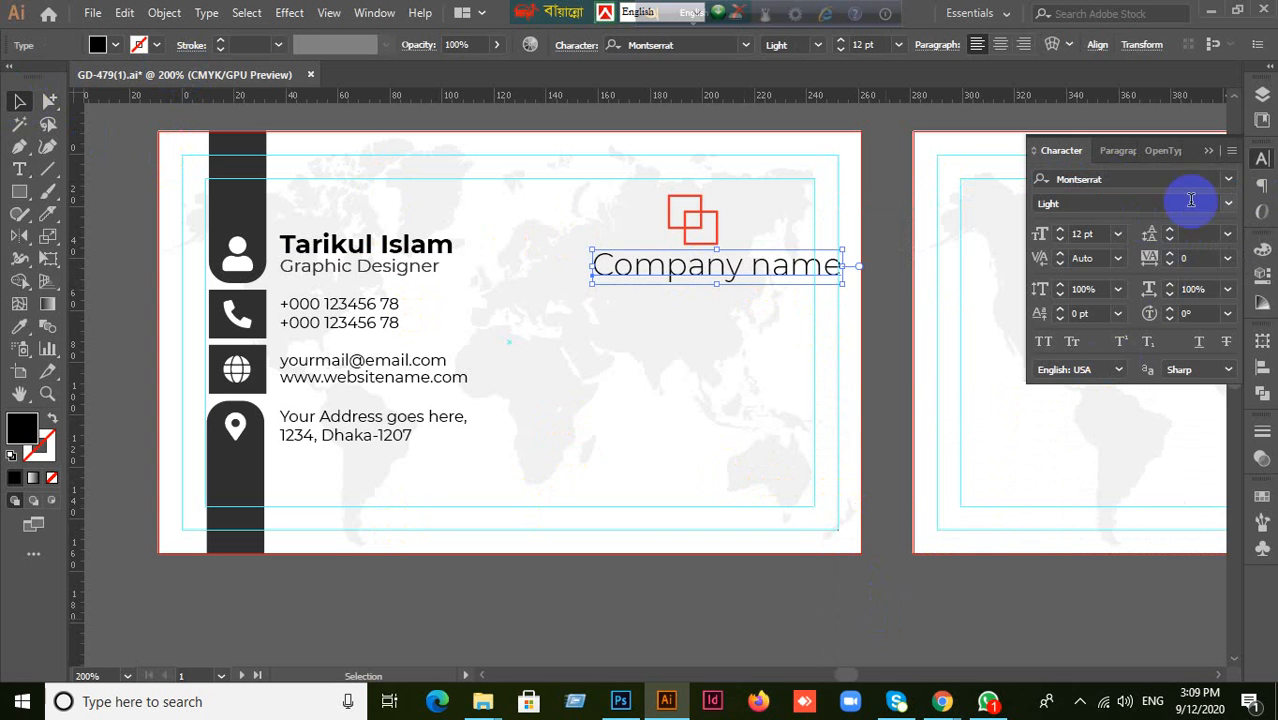
click(1228, 205)
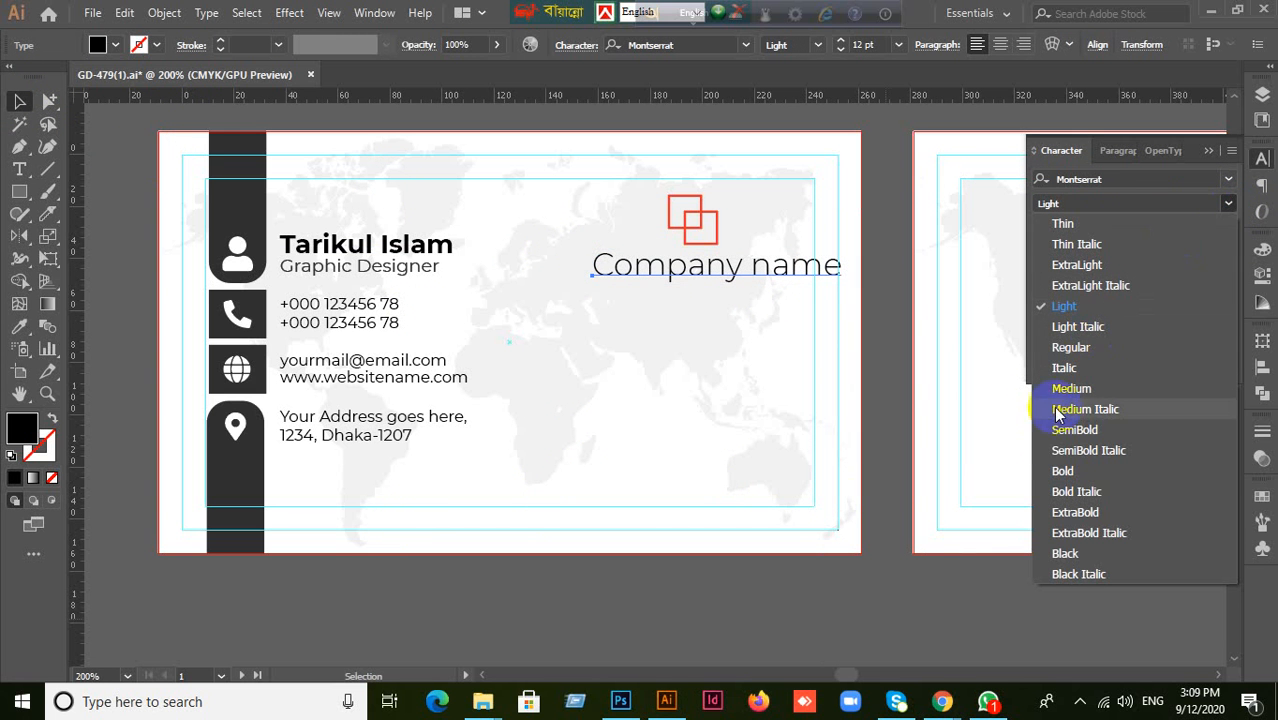
click(1045, 470)
drag(773, 279, 742, 280)
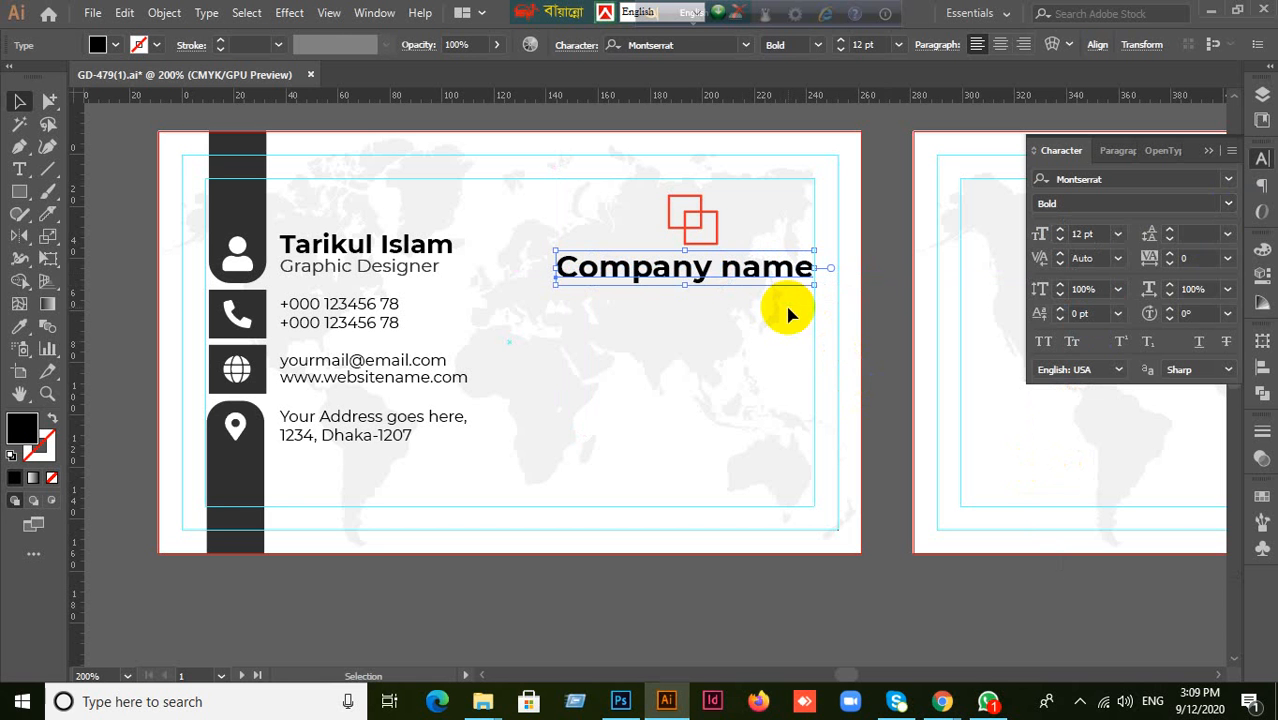
Try the Regular font style on the company name, and set it to Medium.
click(1231, 207)
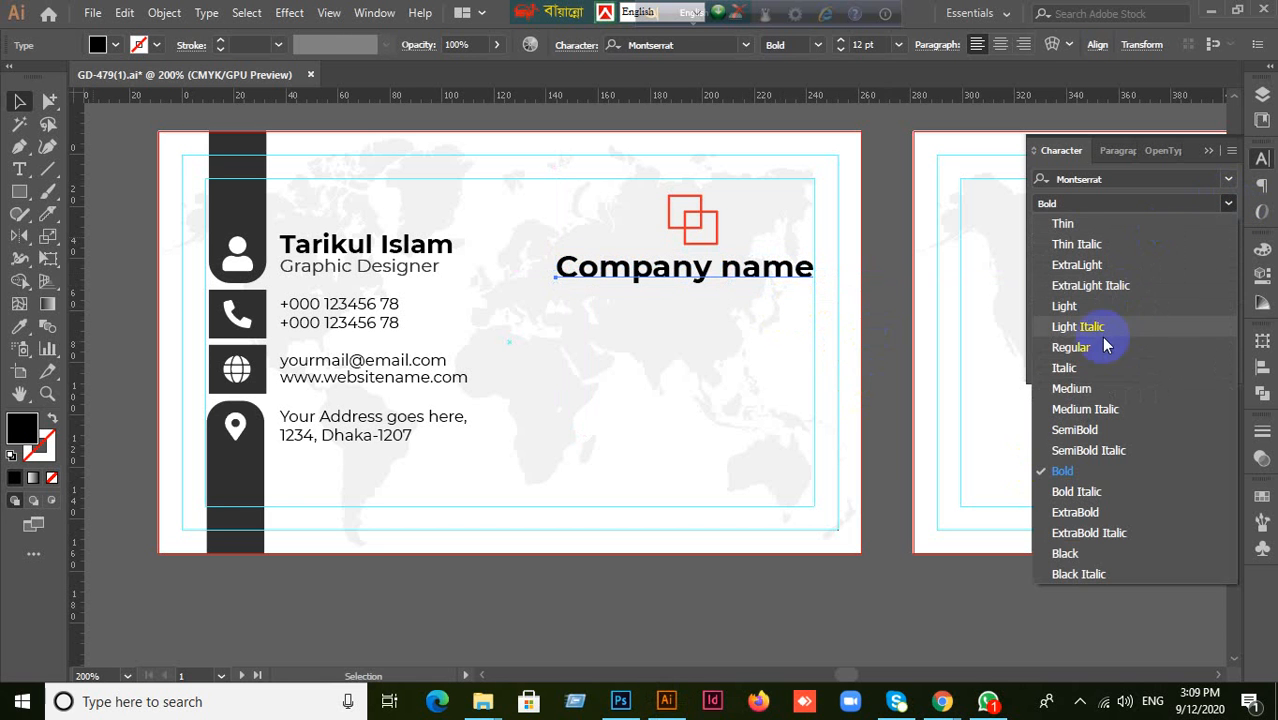
click(1092, 347)
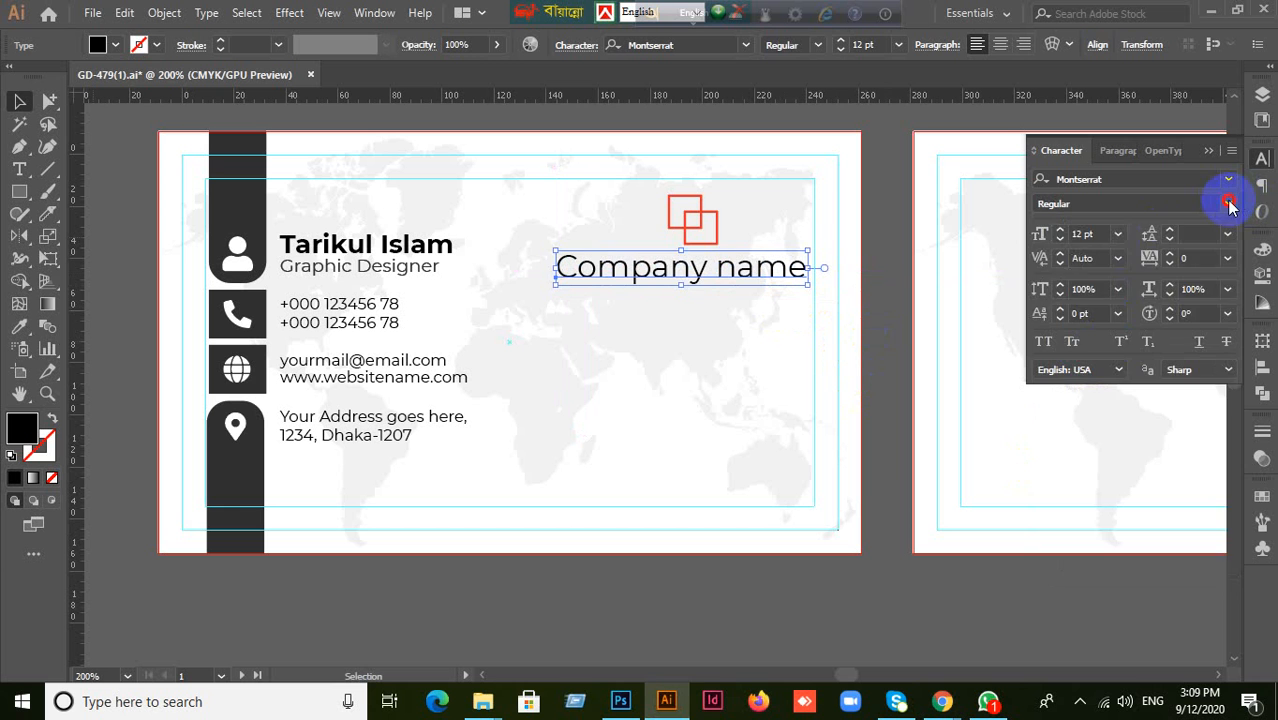
click(1228, 203)
click(1071, 388)
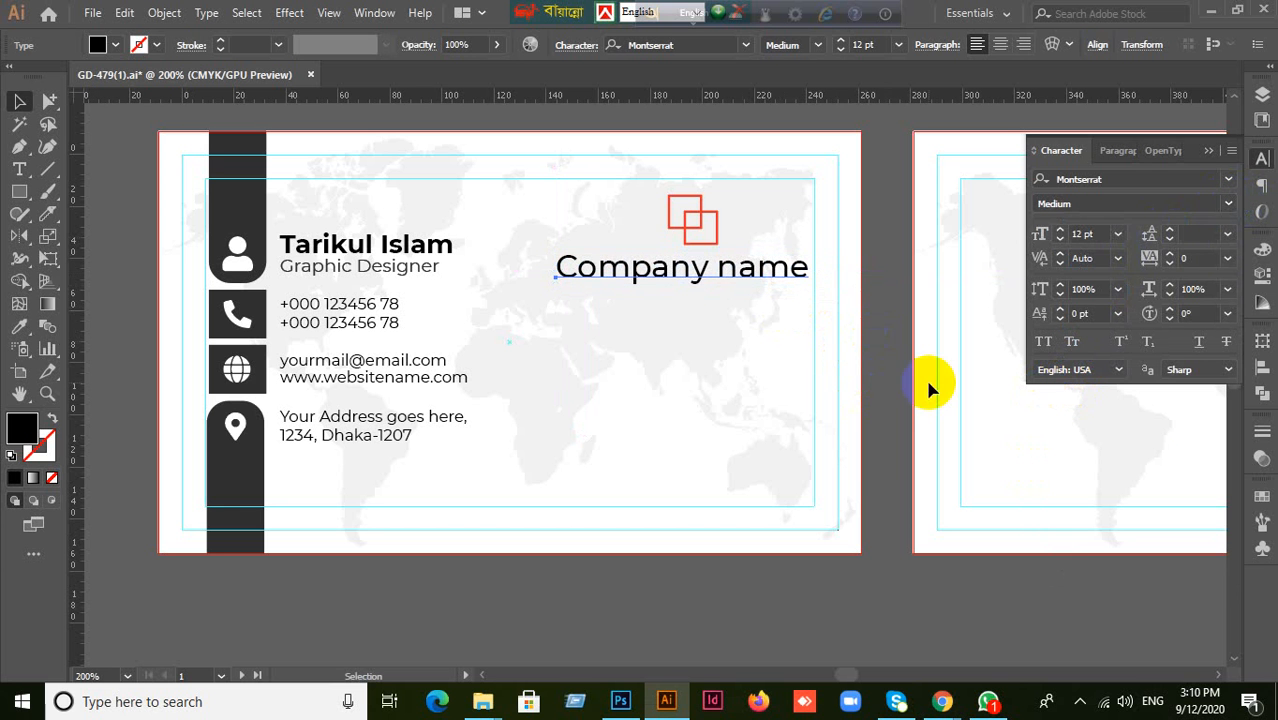
Set the font size of the company name text to 10 pt.
click(687, 228)
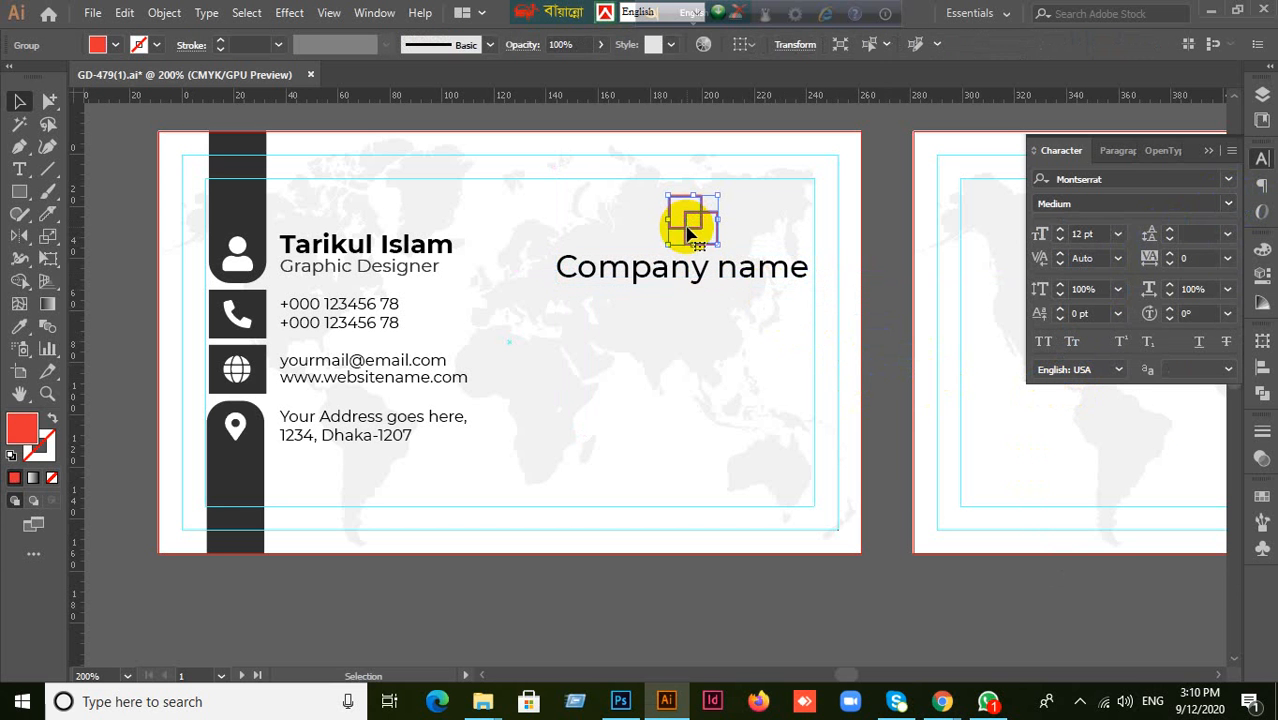
click(704, 283)
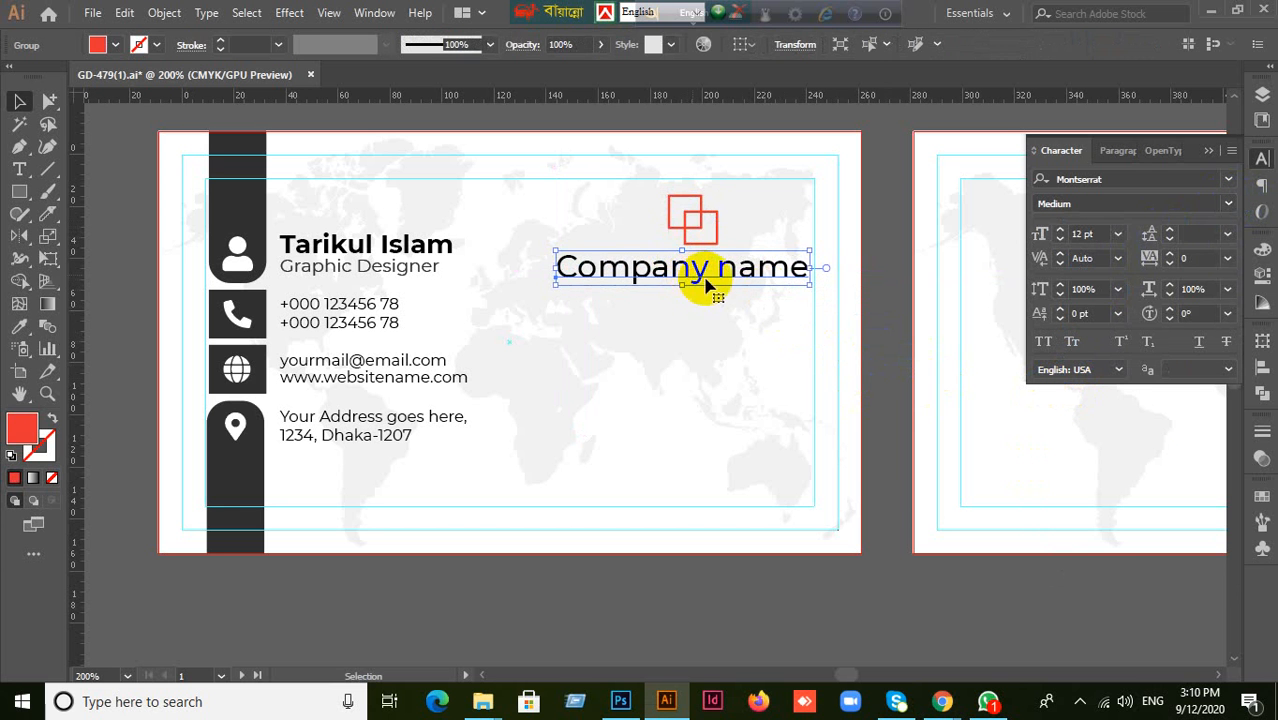
click(1100, 234)
text(10)
key(Return)
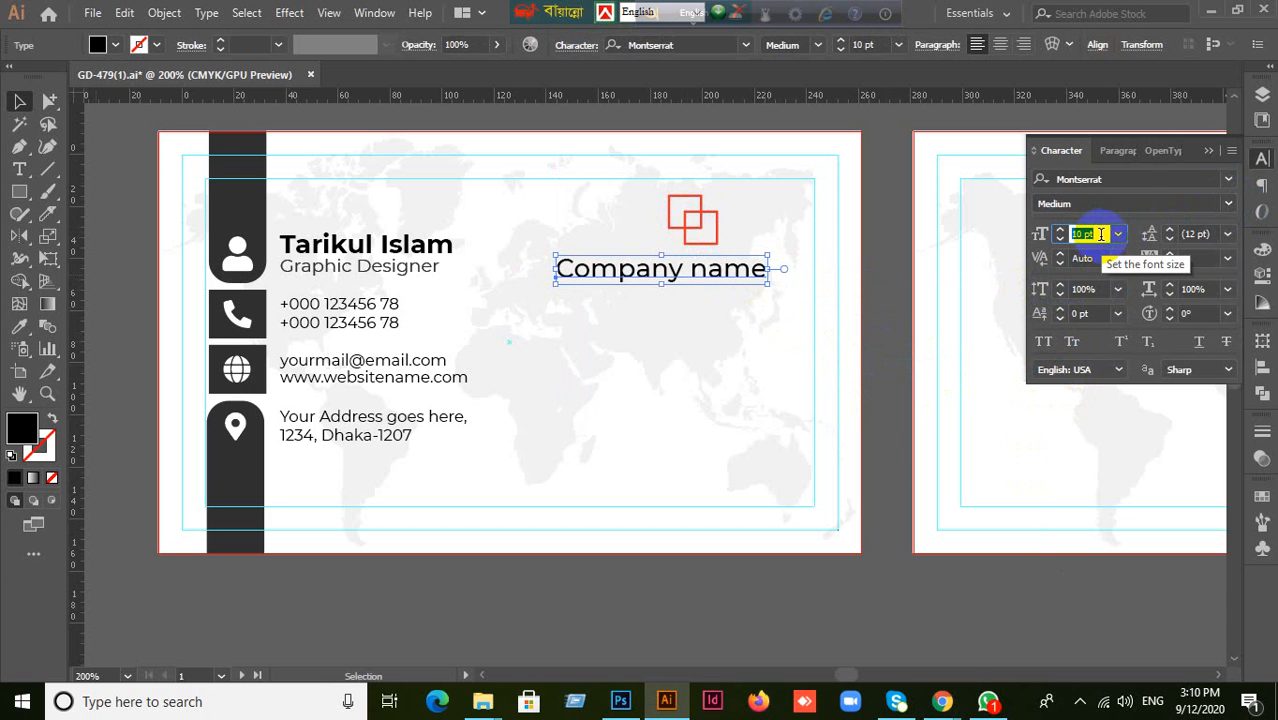
Center-align the company name paragraph and move the text back directly beneath the logo.
click(1118, 152)
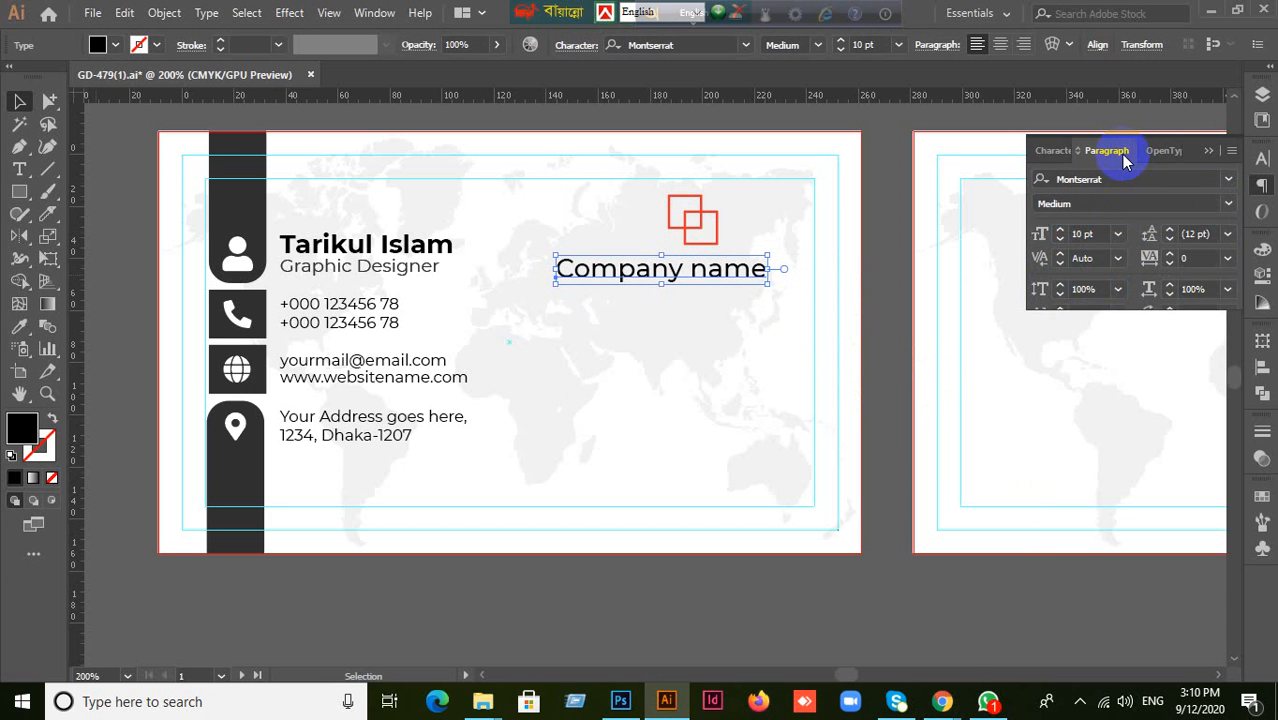
click(1072, 180)
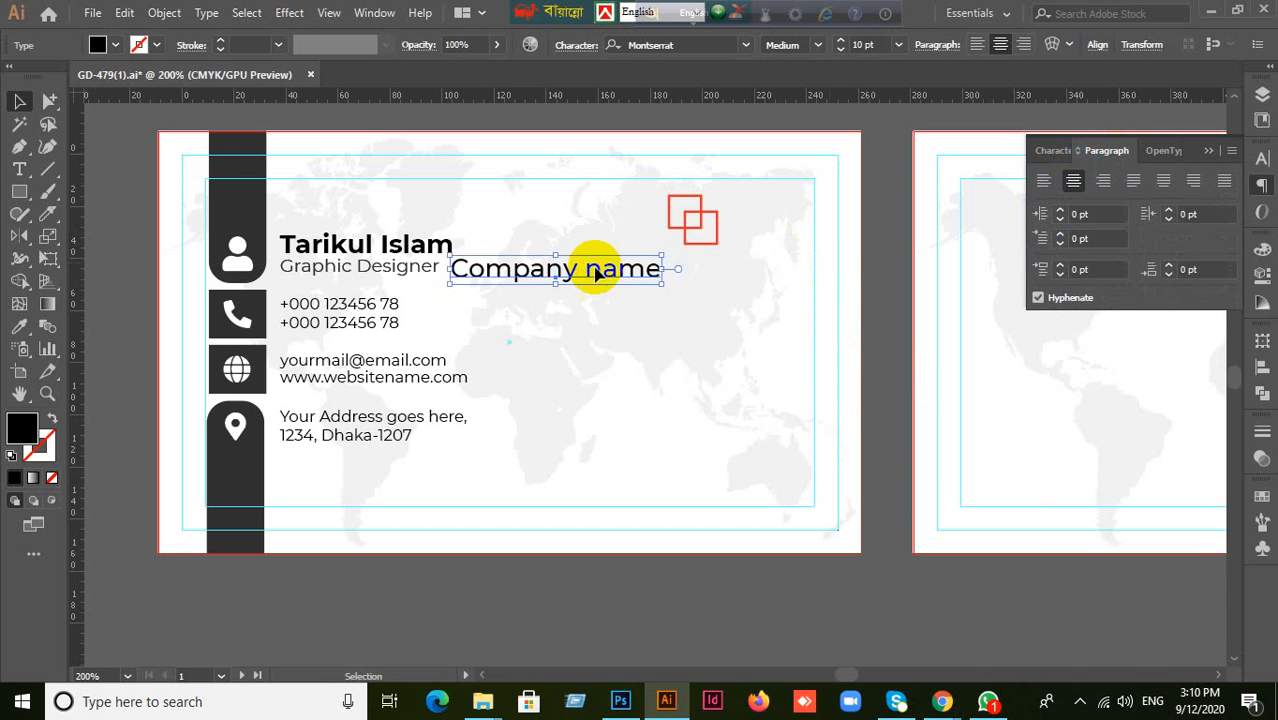
drag(593, 272, 736, 268)
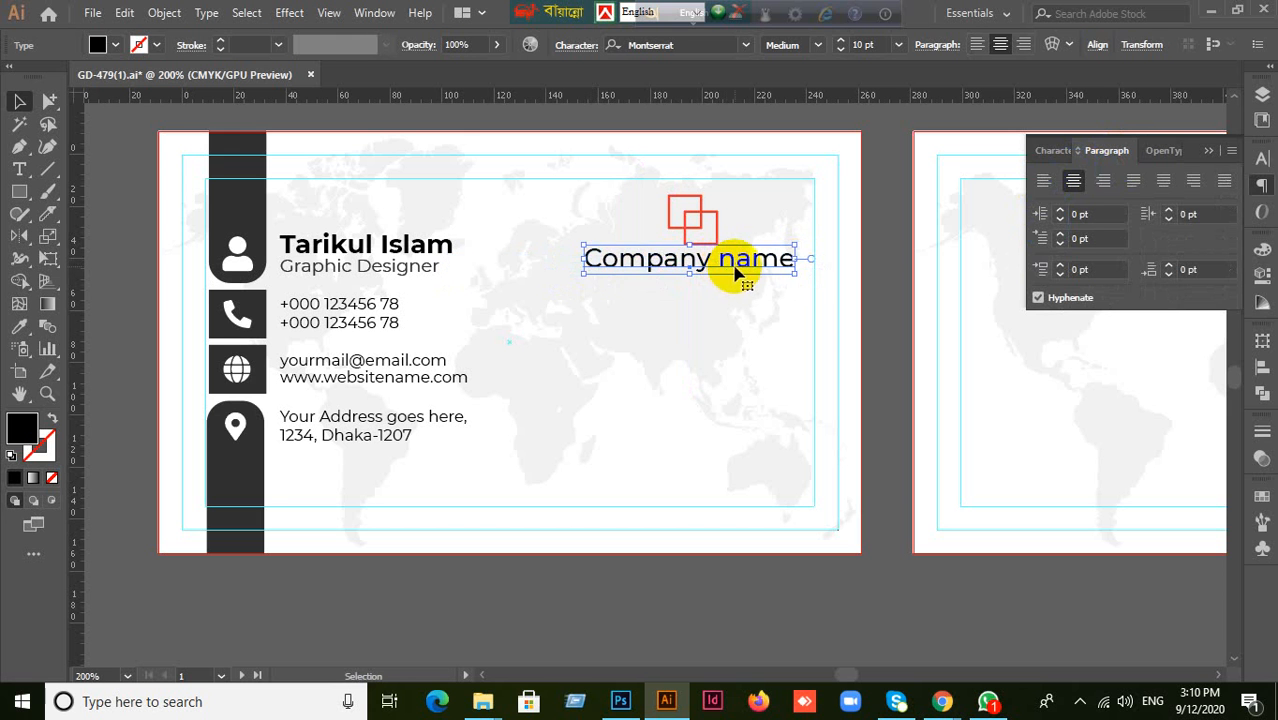
Capitalize the second word so the text reads "Company Name", and finish editing the text.
double_click(736, 268)
key(ctrl+a)
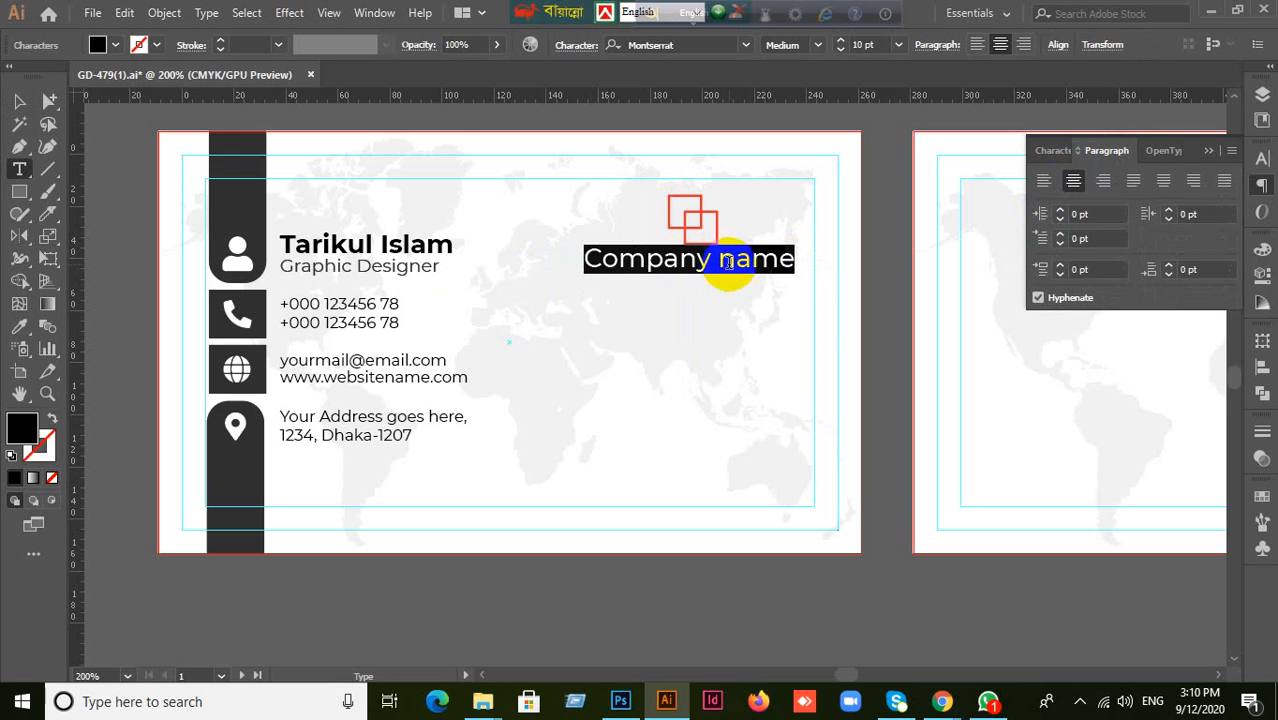
click(732, 261)
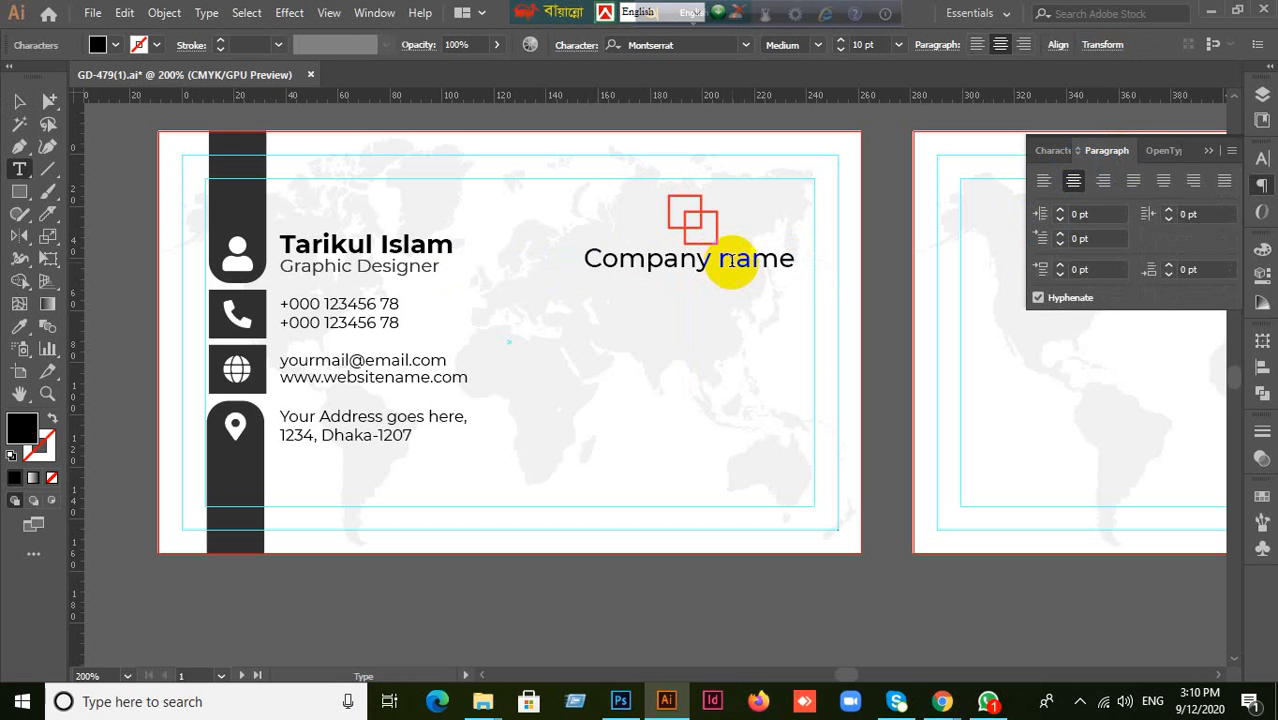
drag(734, 257, 720, 258)
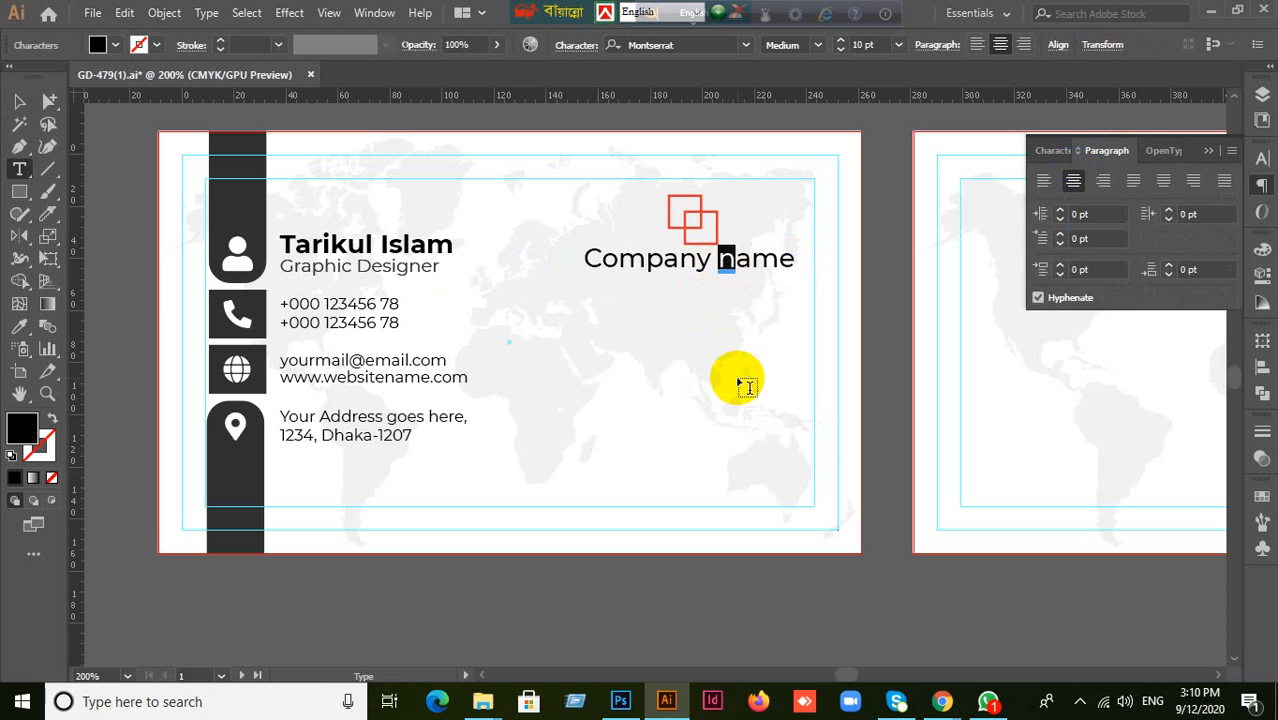
text(N)
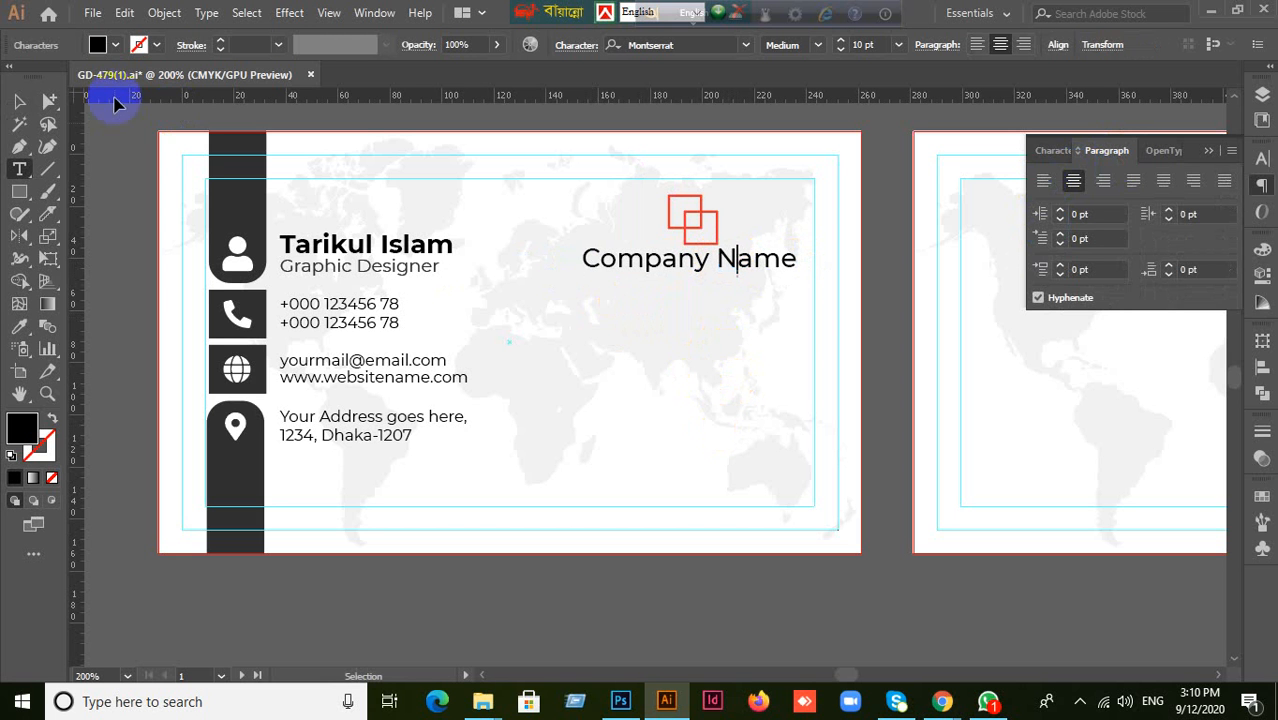
click(19, 101)
click(593, 284)
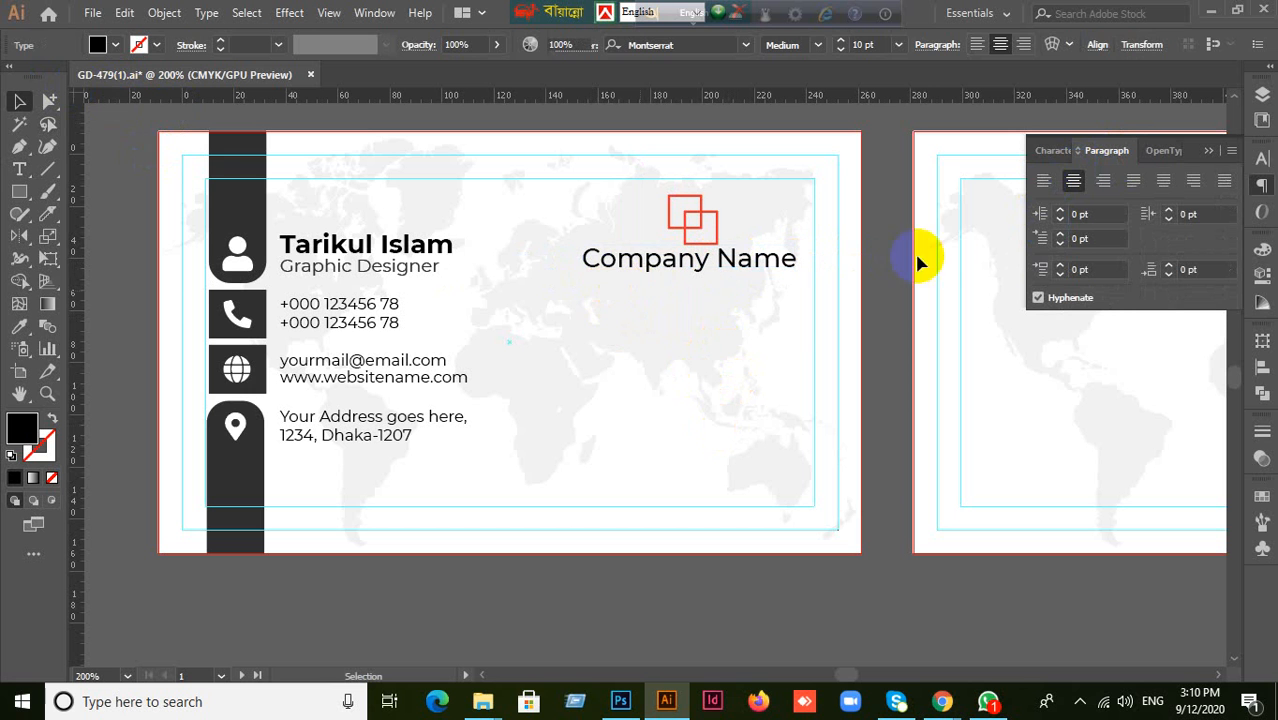
Apply All Caps and the Bold font style to the company name text.
click(648, 276)
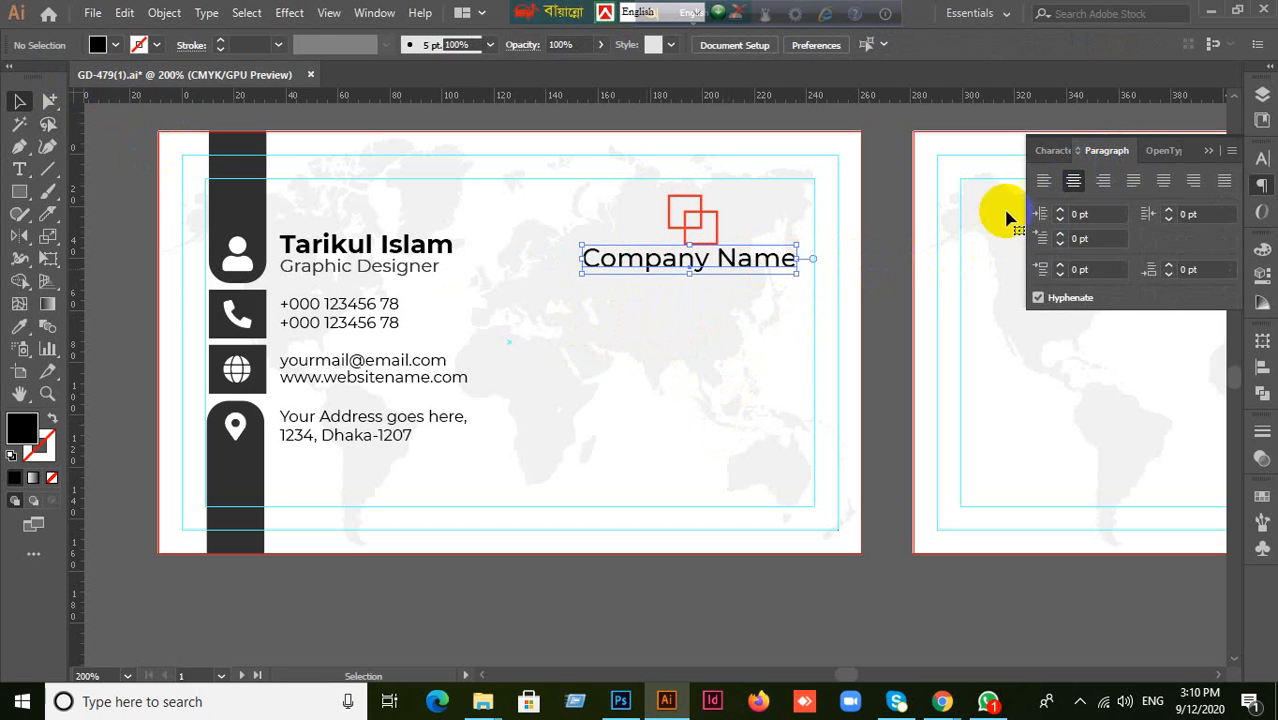
click(1052, 152)
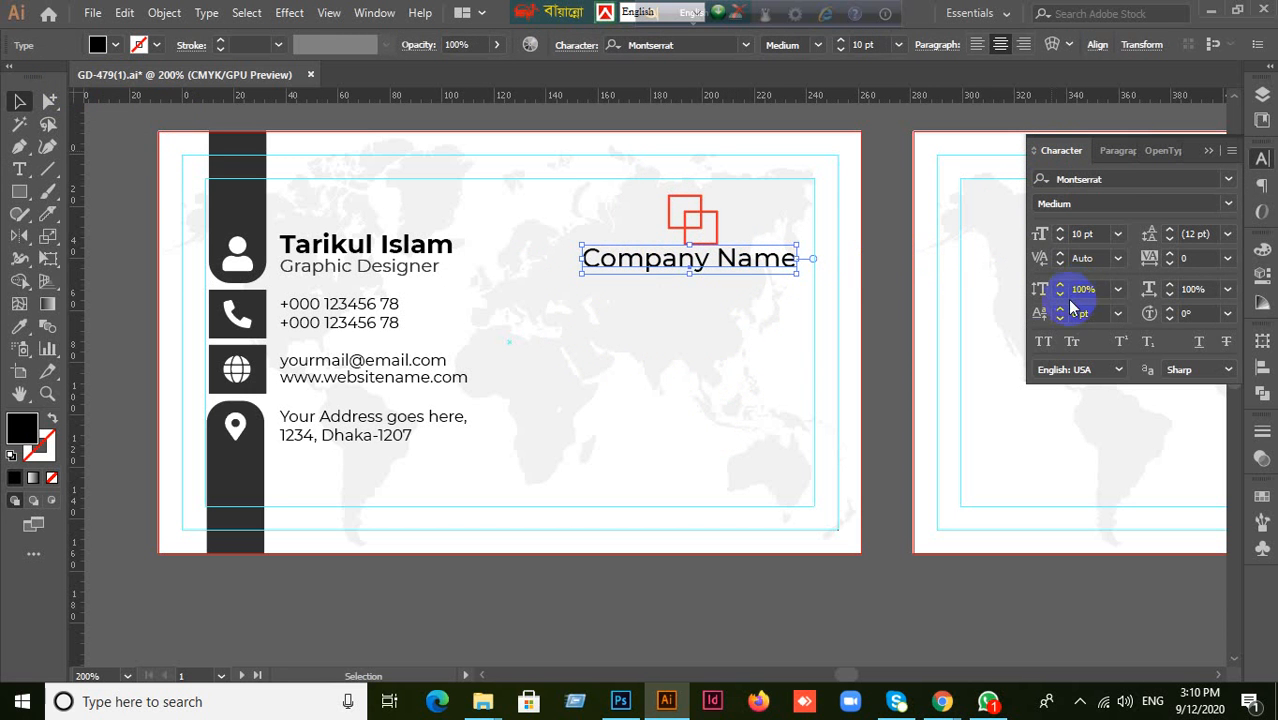
click(1043, 343)
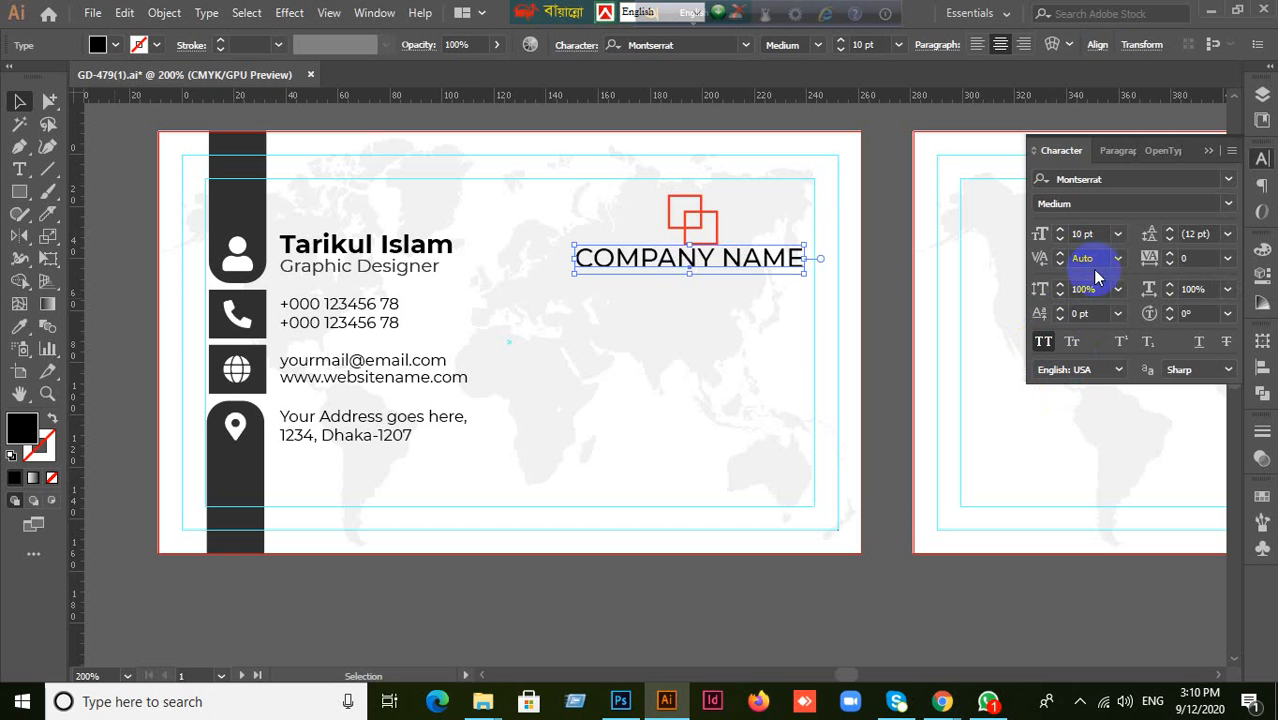
click(1228, 203)
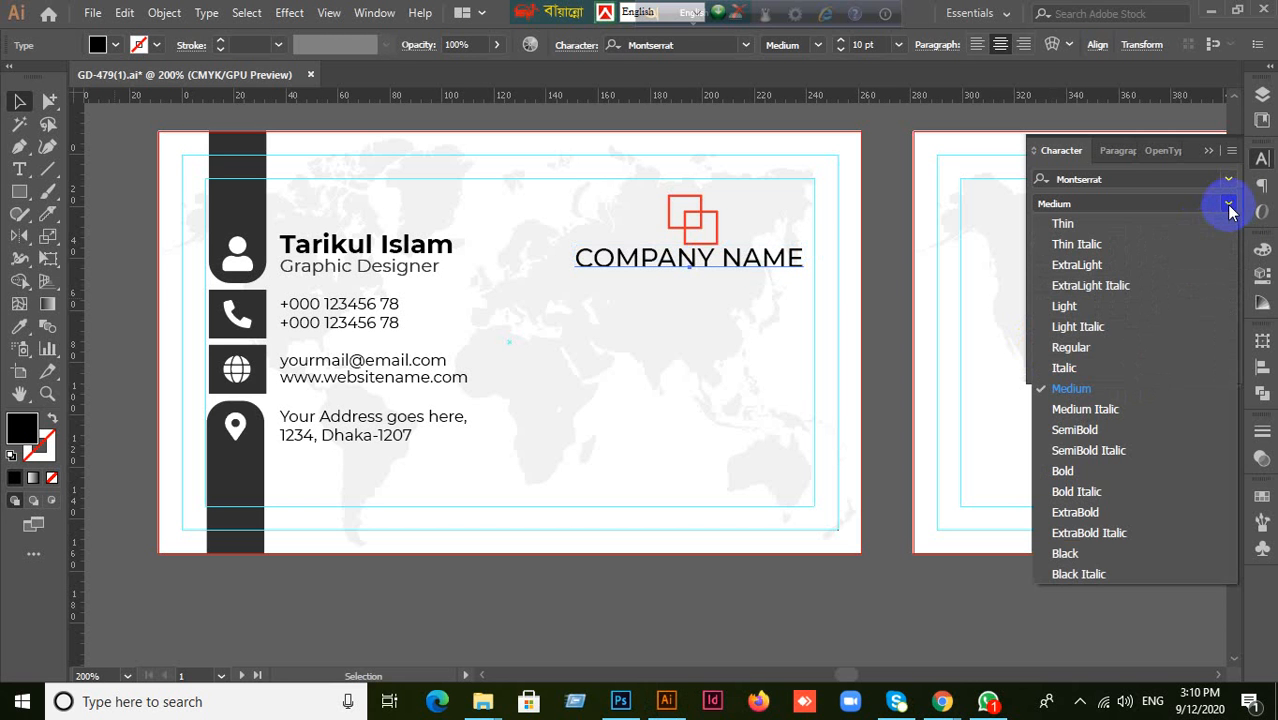
click(1090, 471)
Move the logo up to the inner guide's upper edge and set the company name's font size to 9 pt.
click(684, 214)
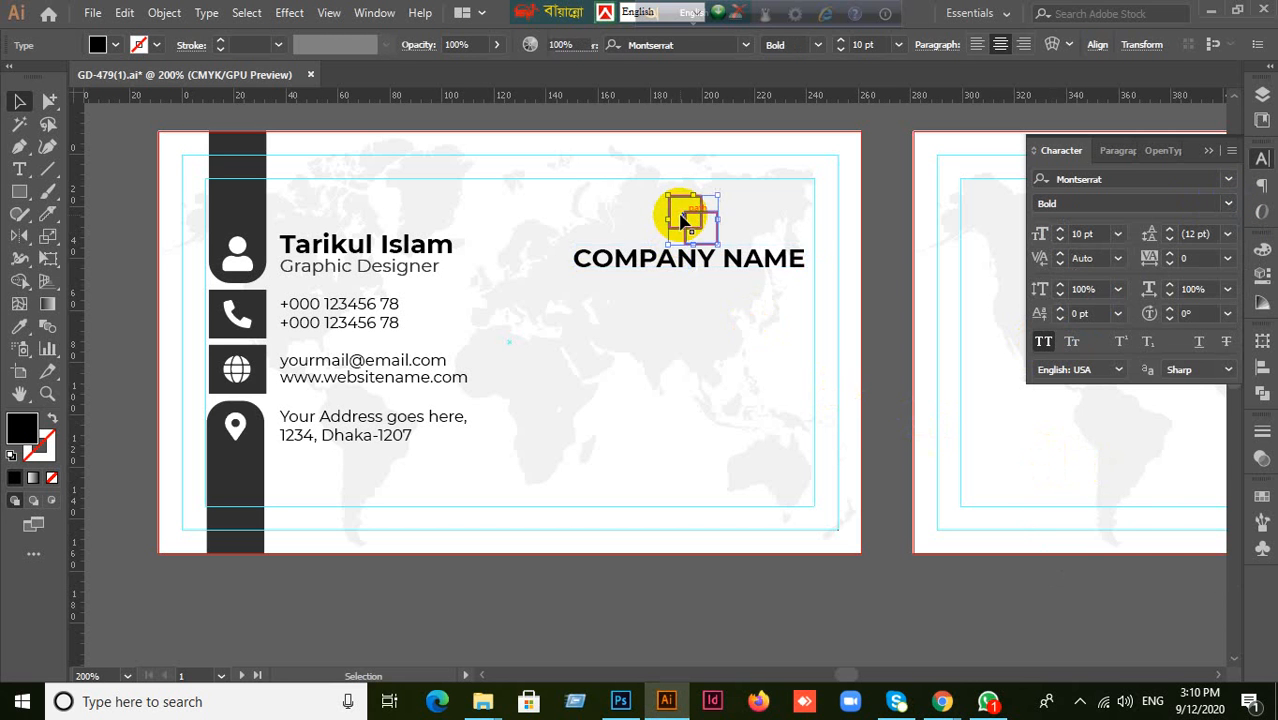
drag(684, 220, 687, 200)
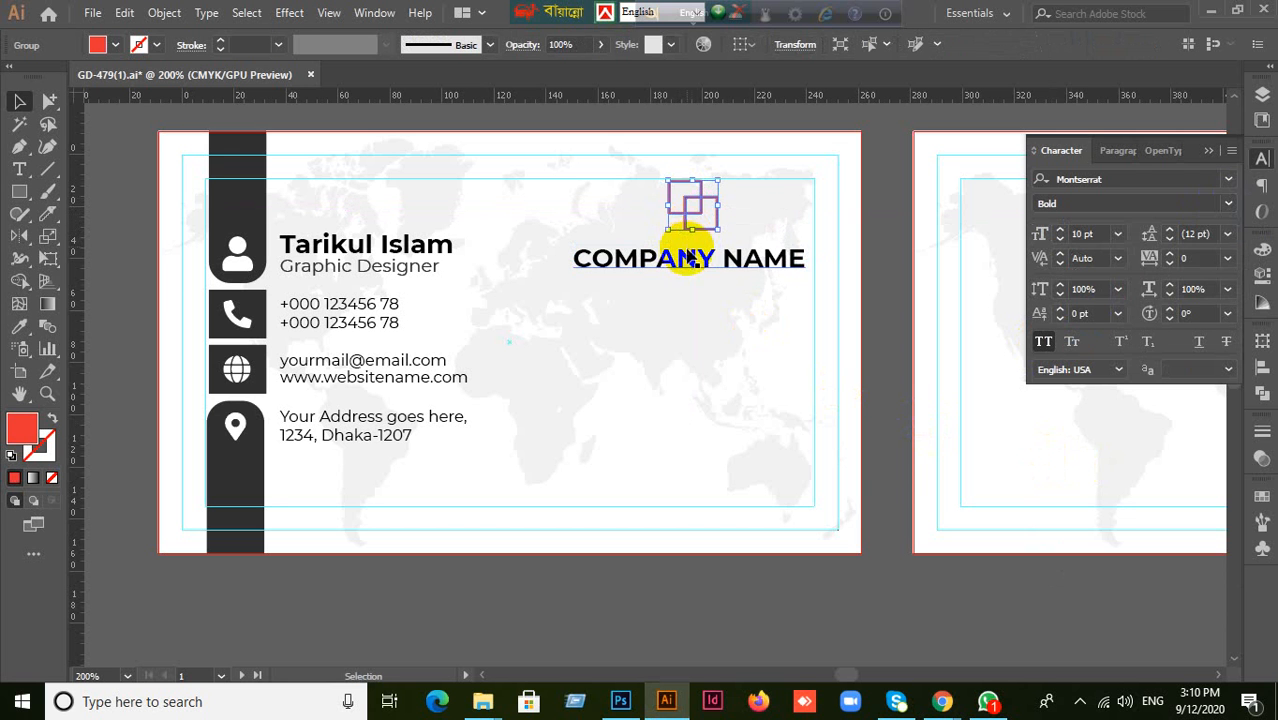
click(695, 262)
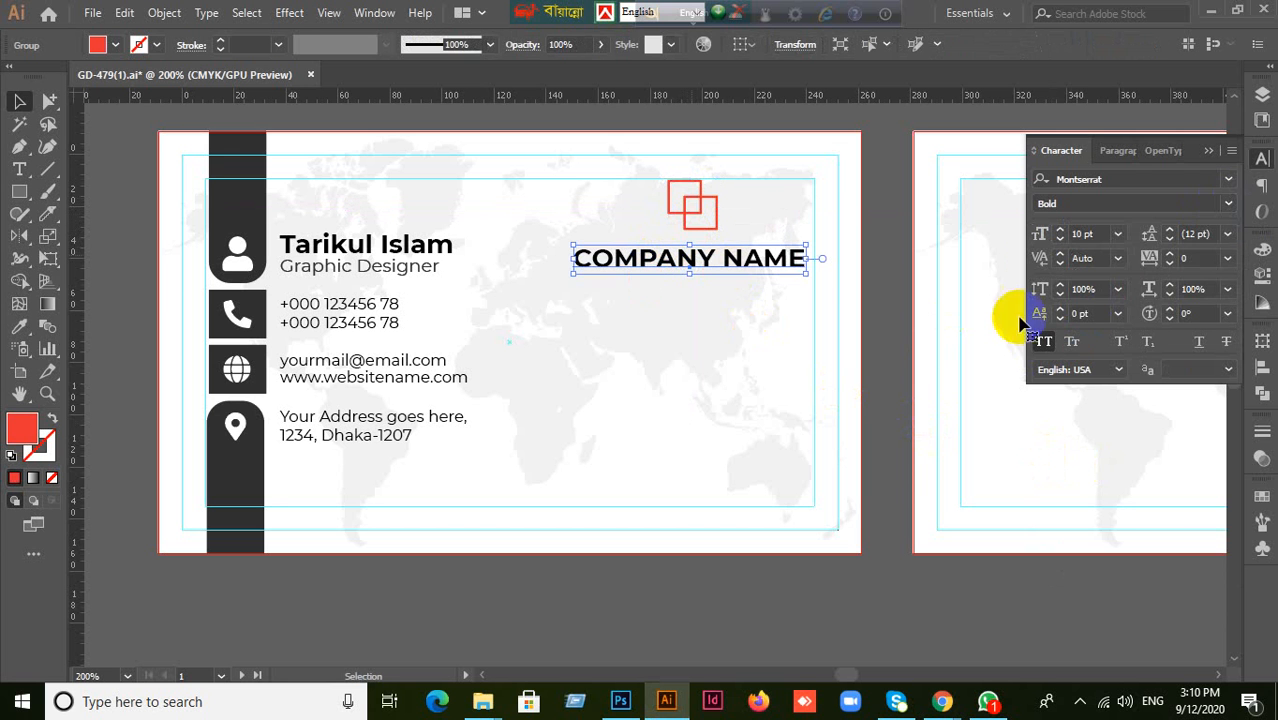
click(1099, 234)
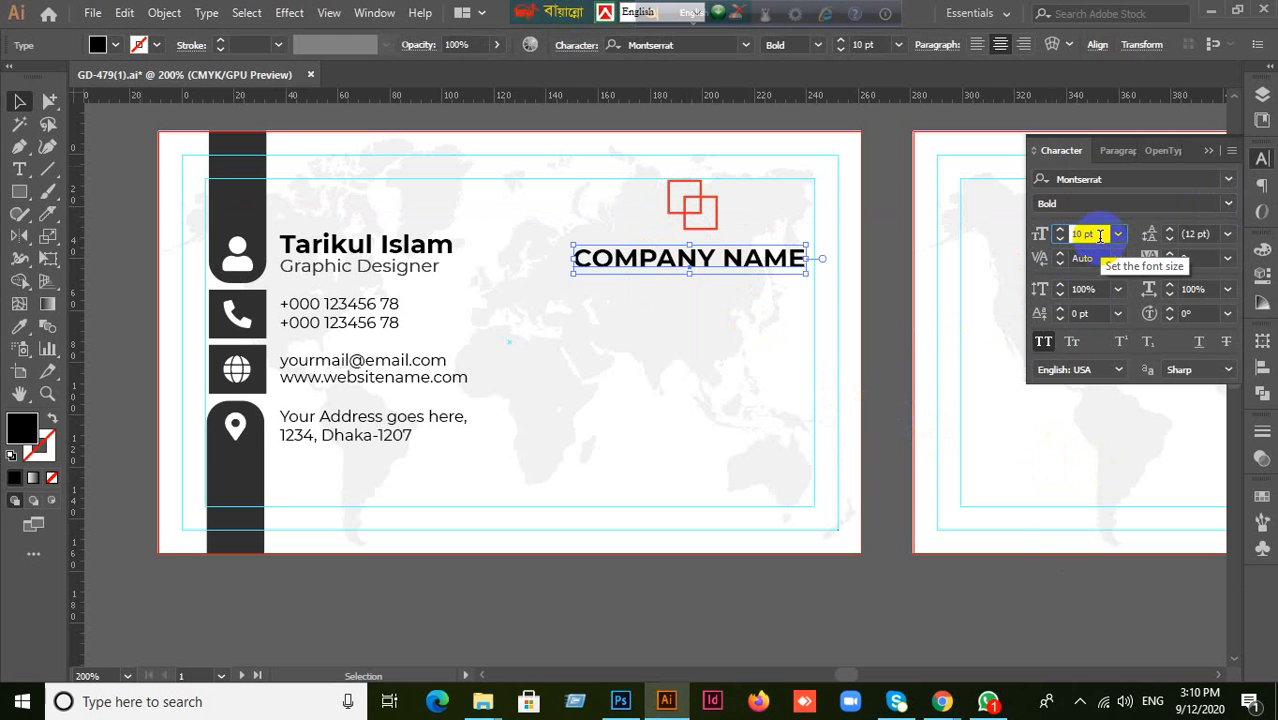
text(9)
click(719, 305)
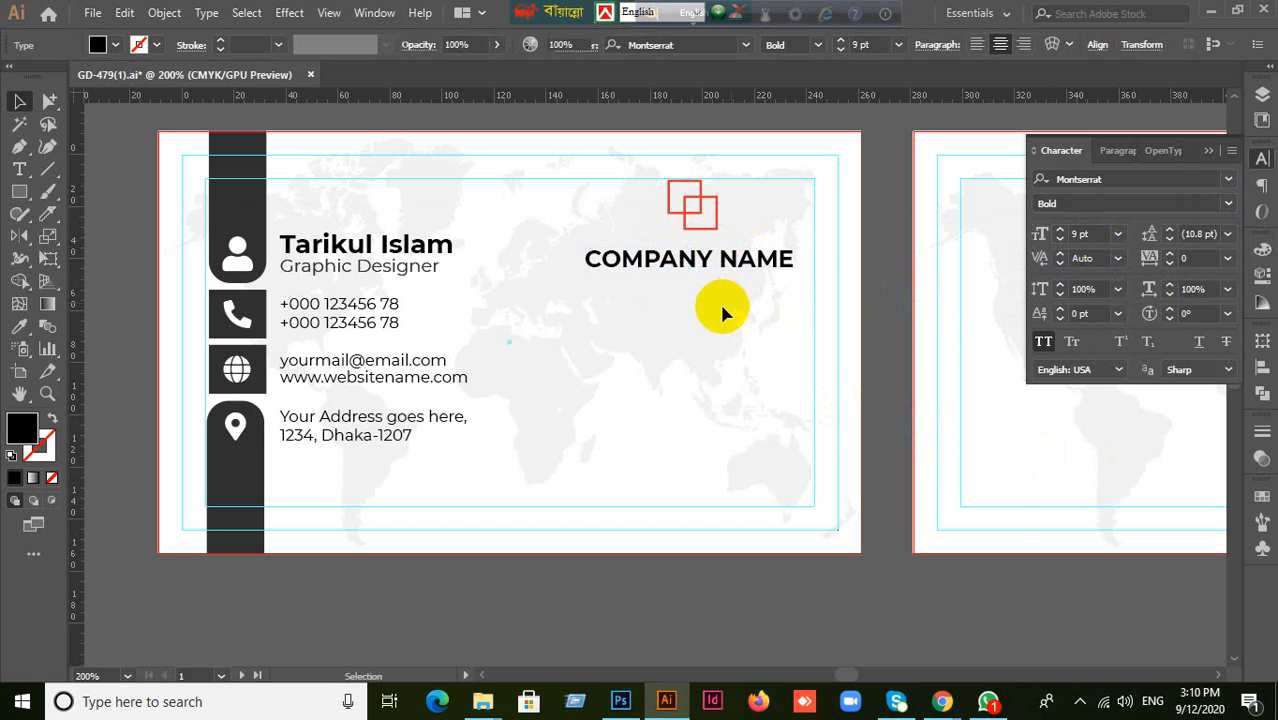
Move the company name slightly closer to the logo and duplicate it just below the original.
click(689, 226)
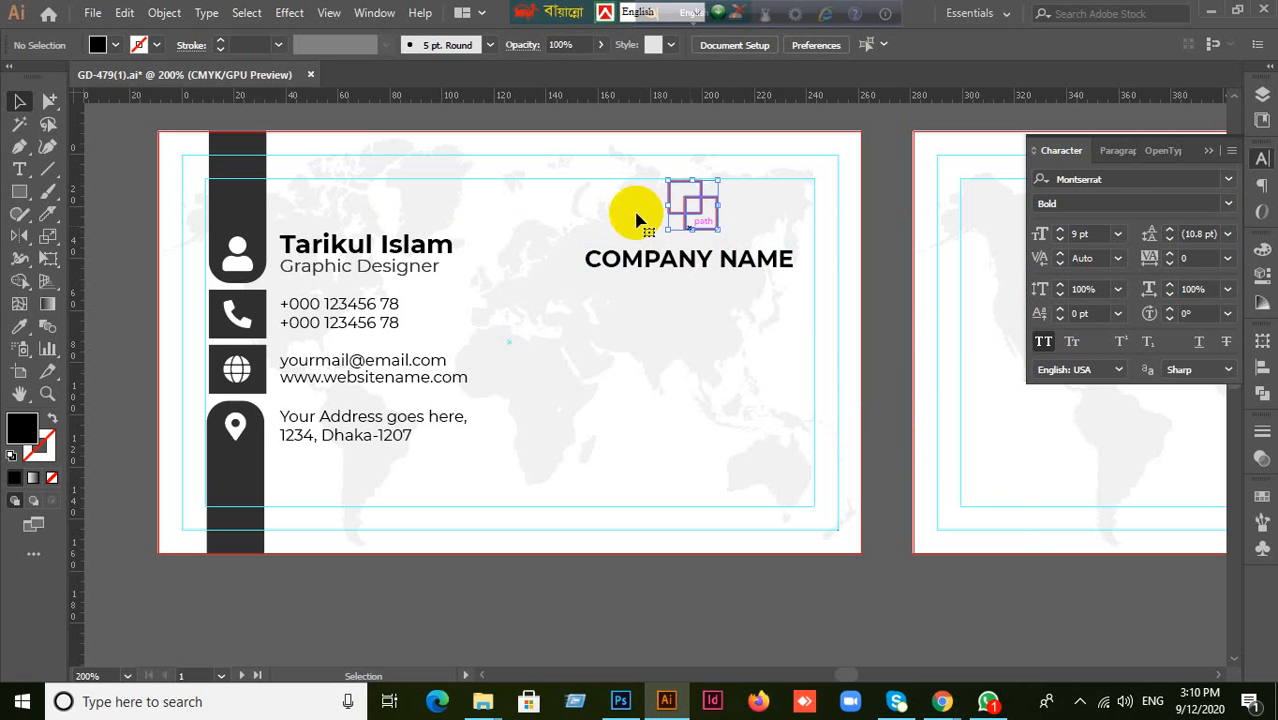
click(638, 204)
drag(660, 258, 695, 305)
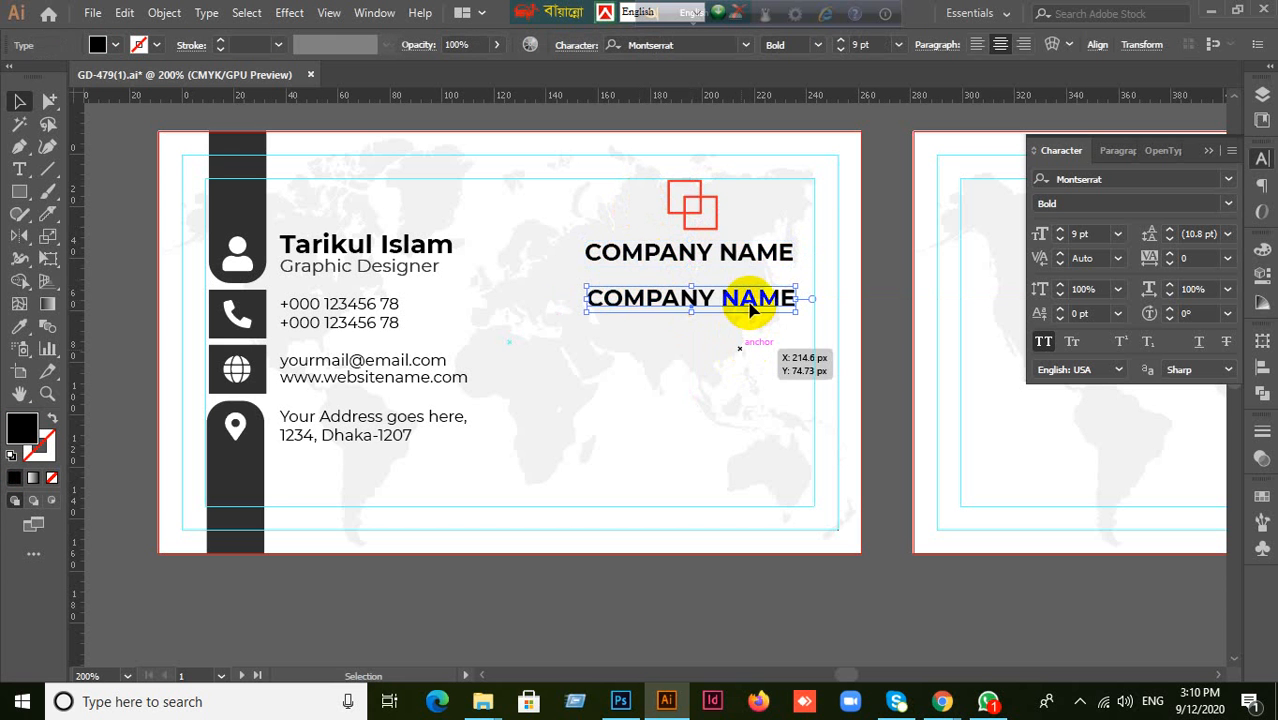
Replace the whole text of the lower company name copy with "Tagline here".
double_click(749, 301)
drag(795, 298, 771, 304)
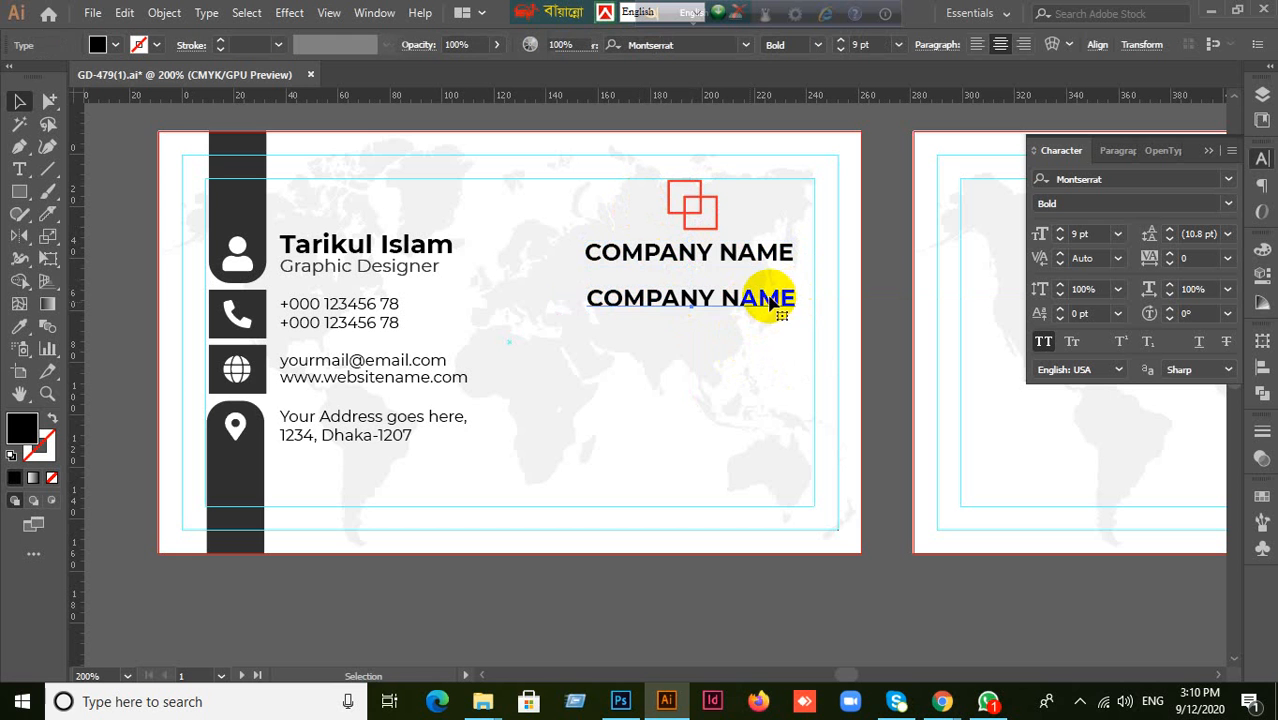
double_click(771, 302)
click(682, 299)
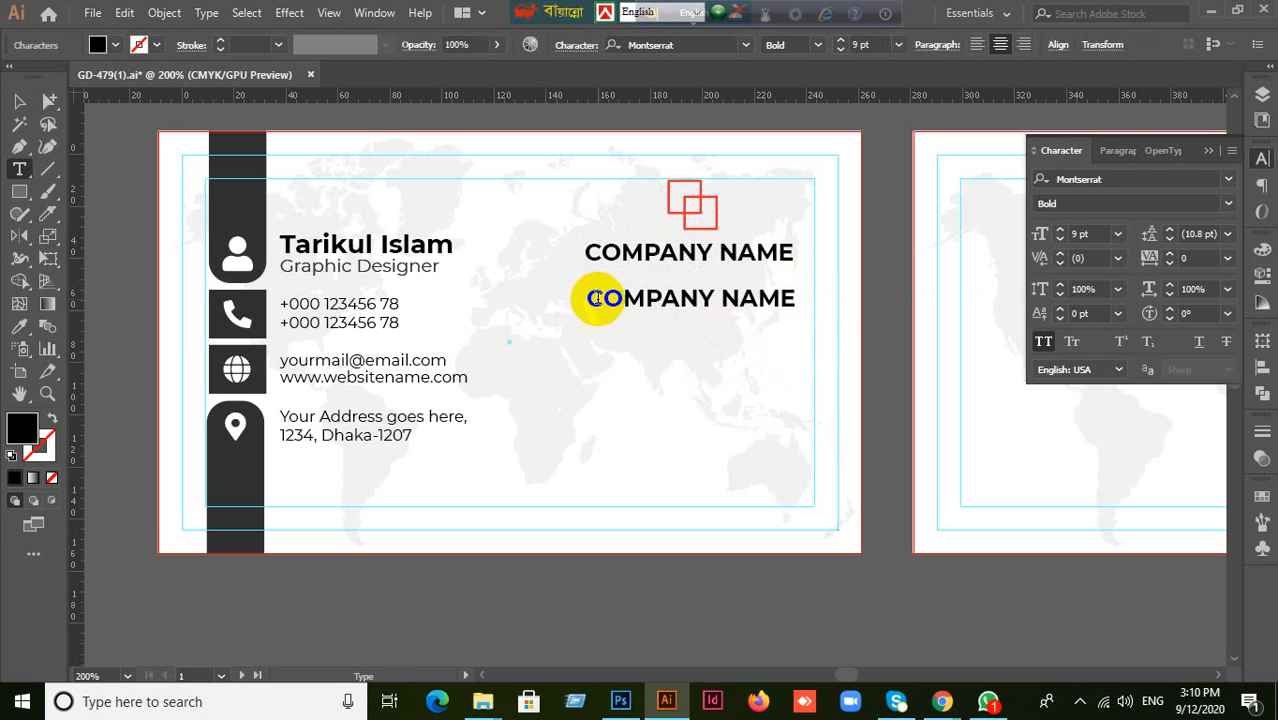
drag(586, 297, 821, 297)
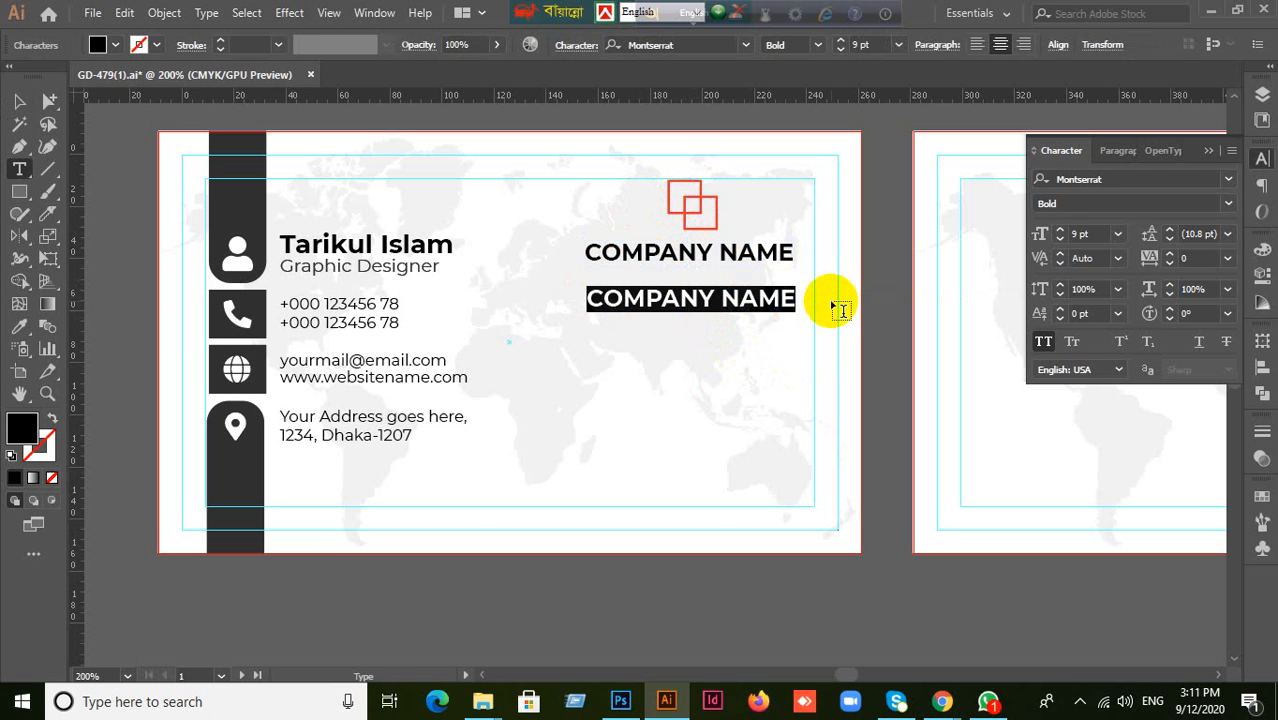
text(TAG)
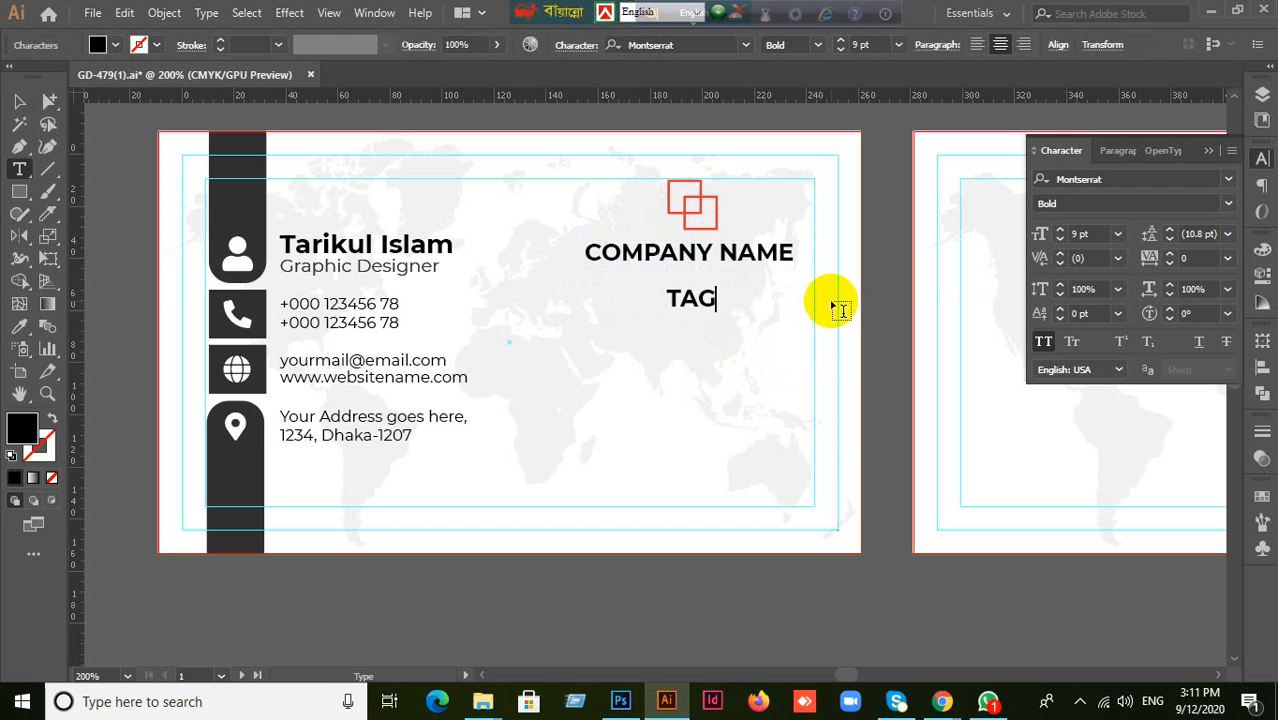
text(LINE HERE)
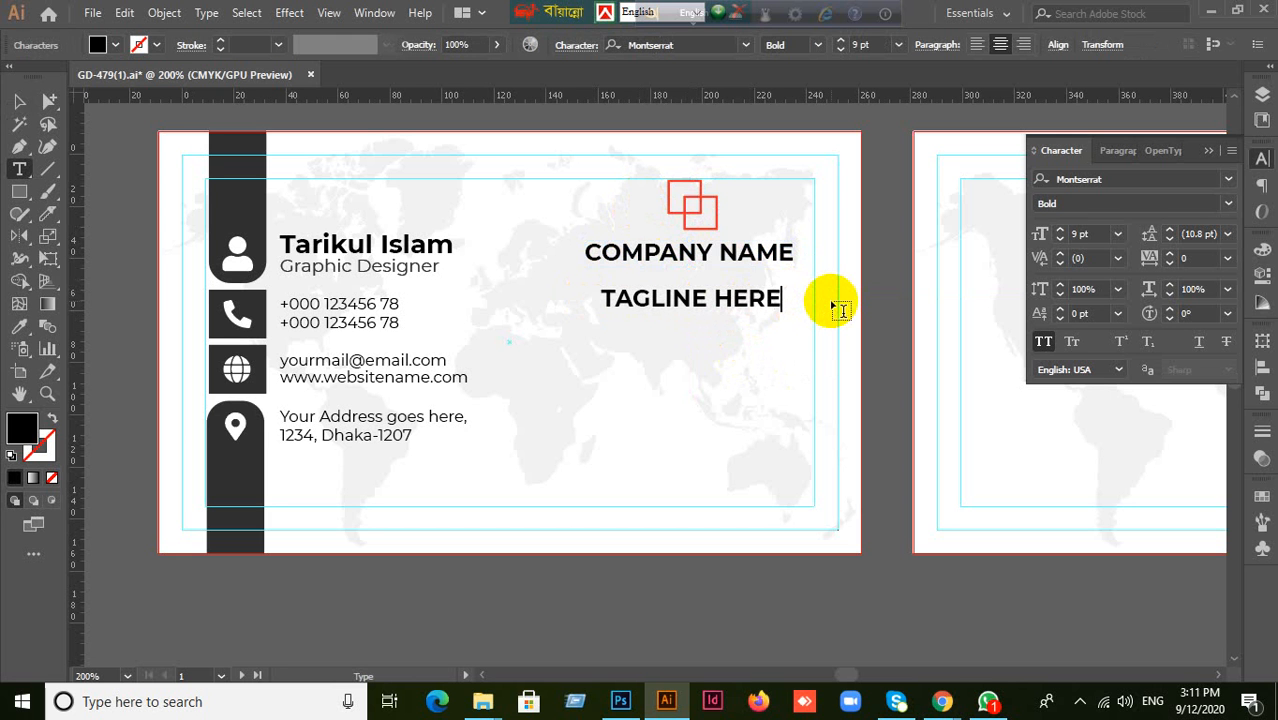
Turn off All Caps for the tagline and capitalize its second word so it reads "Tagline Here".
click(19, 101)
click(1042, 342)
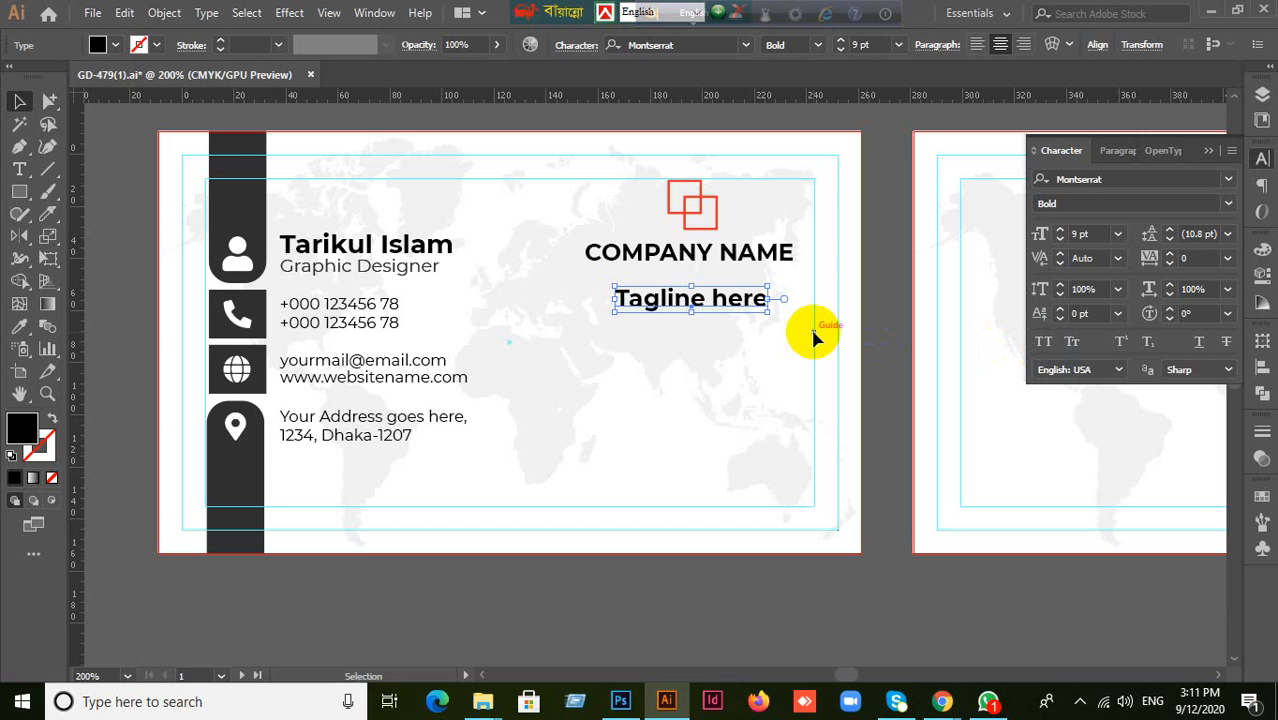
double_click(727, 309)
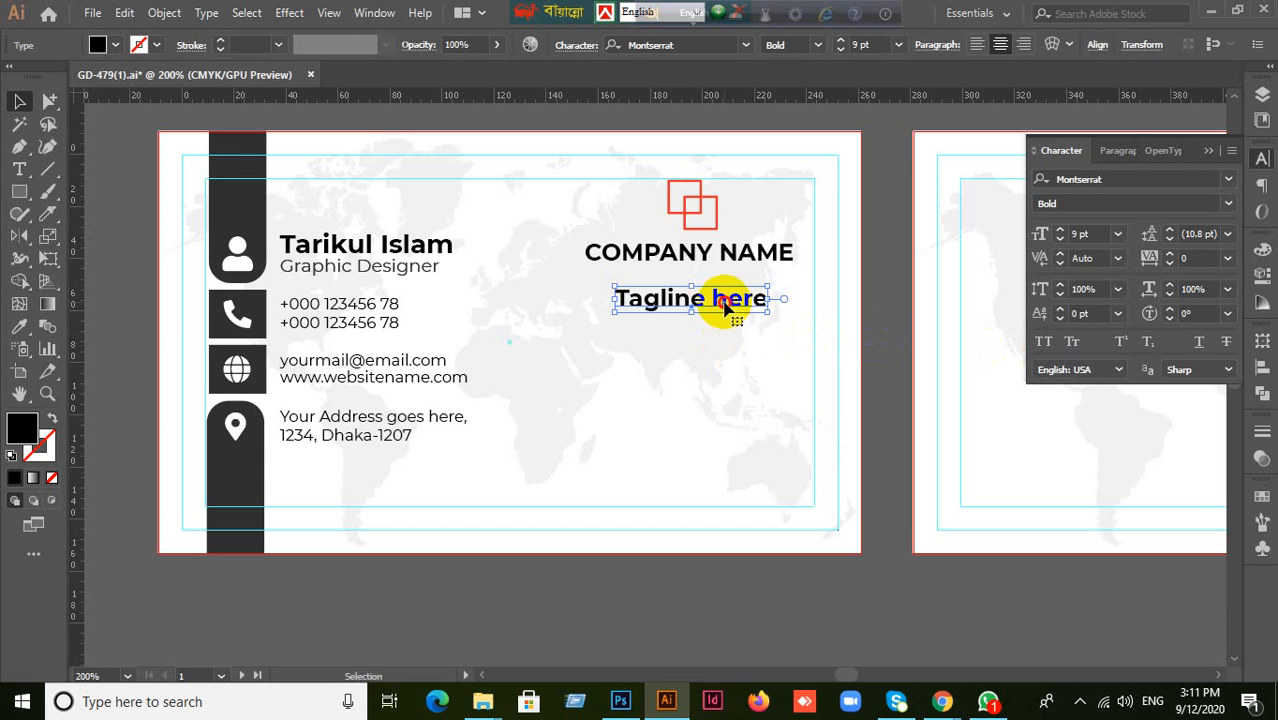
drag(727, 297, 710, 306)
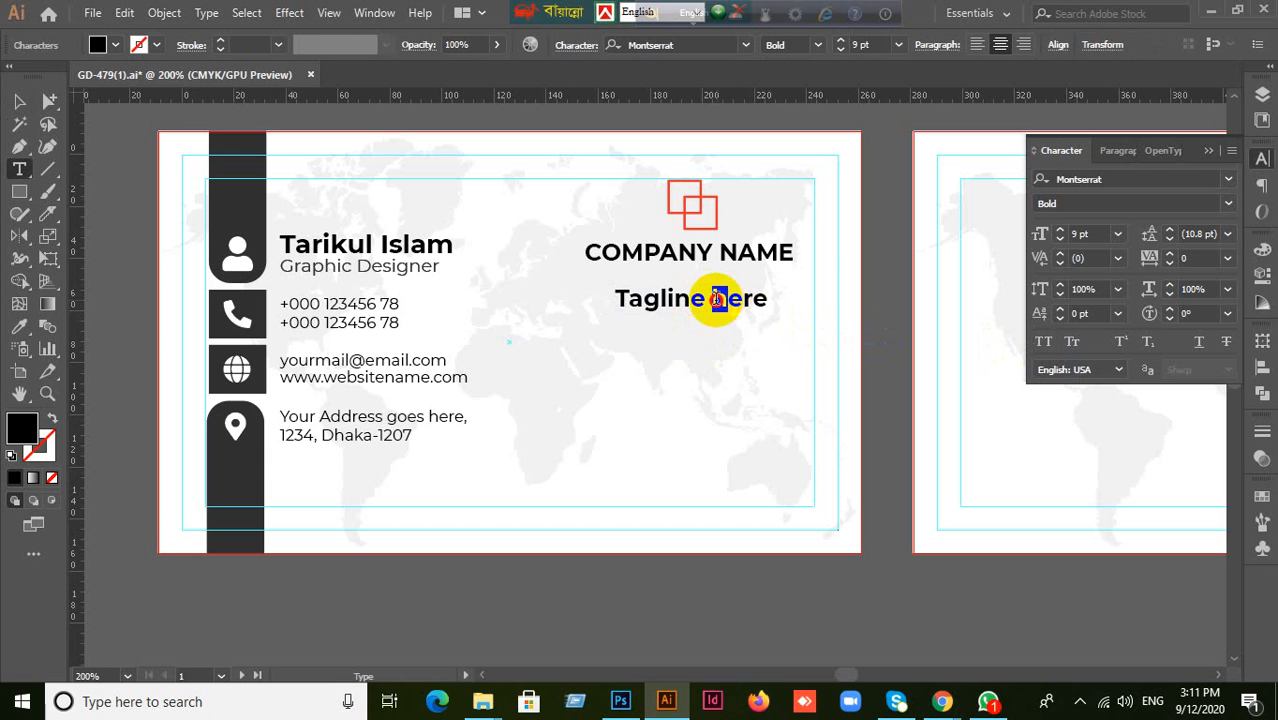
text(H)
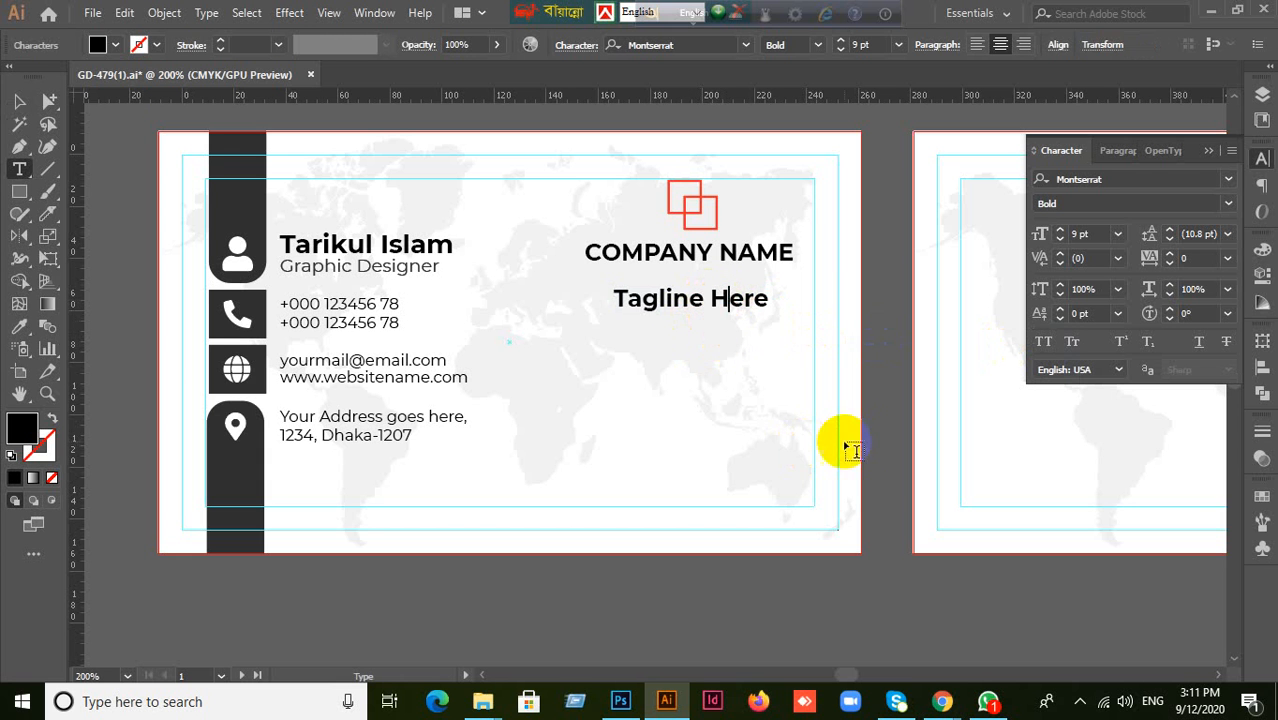
click(20, 102)
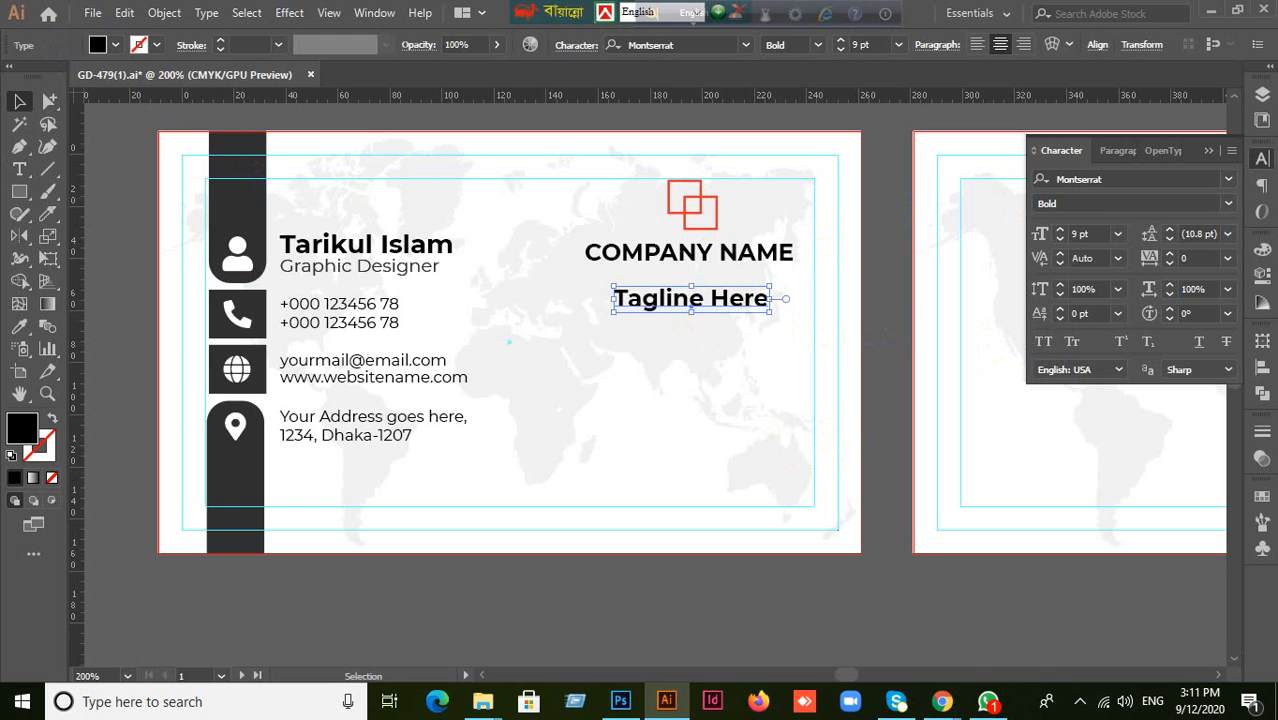
Apply the Regular font style to the tagline and move it up directly beneath the company name.
click(1229, 203)
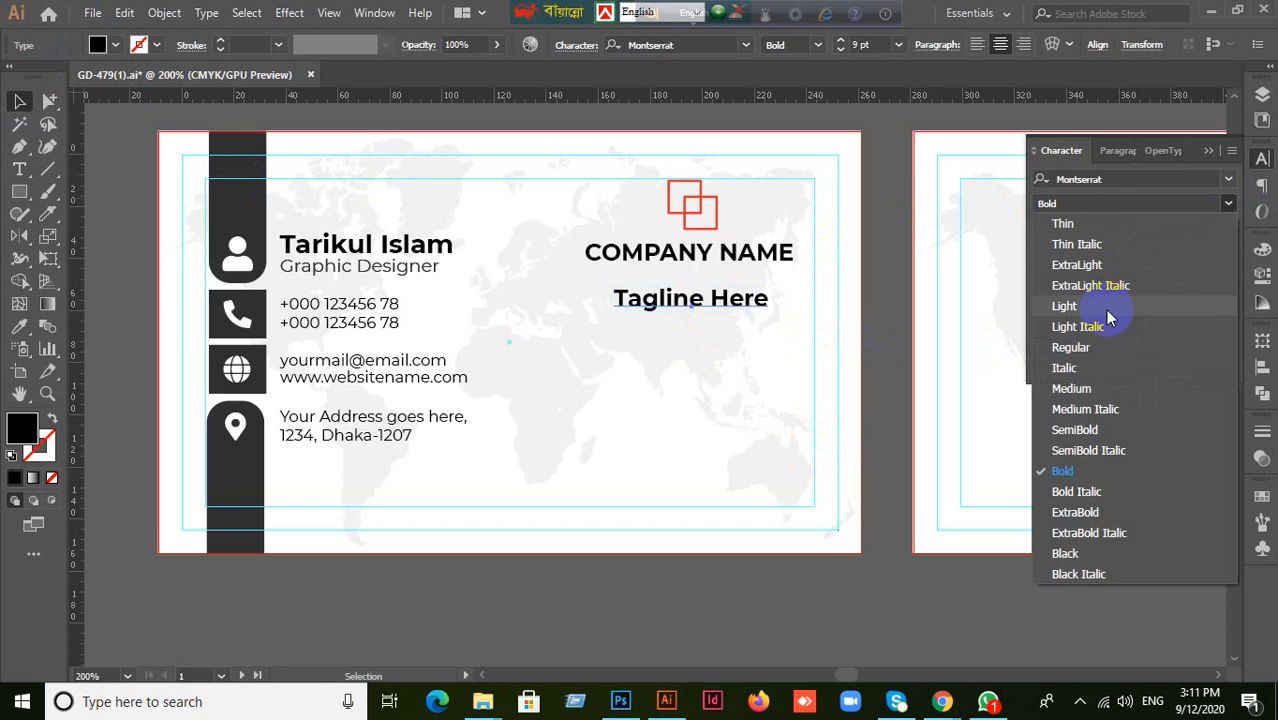
click(1098, 348)
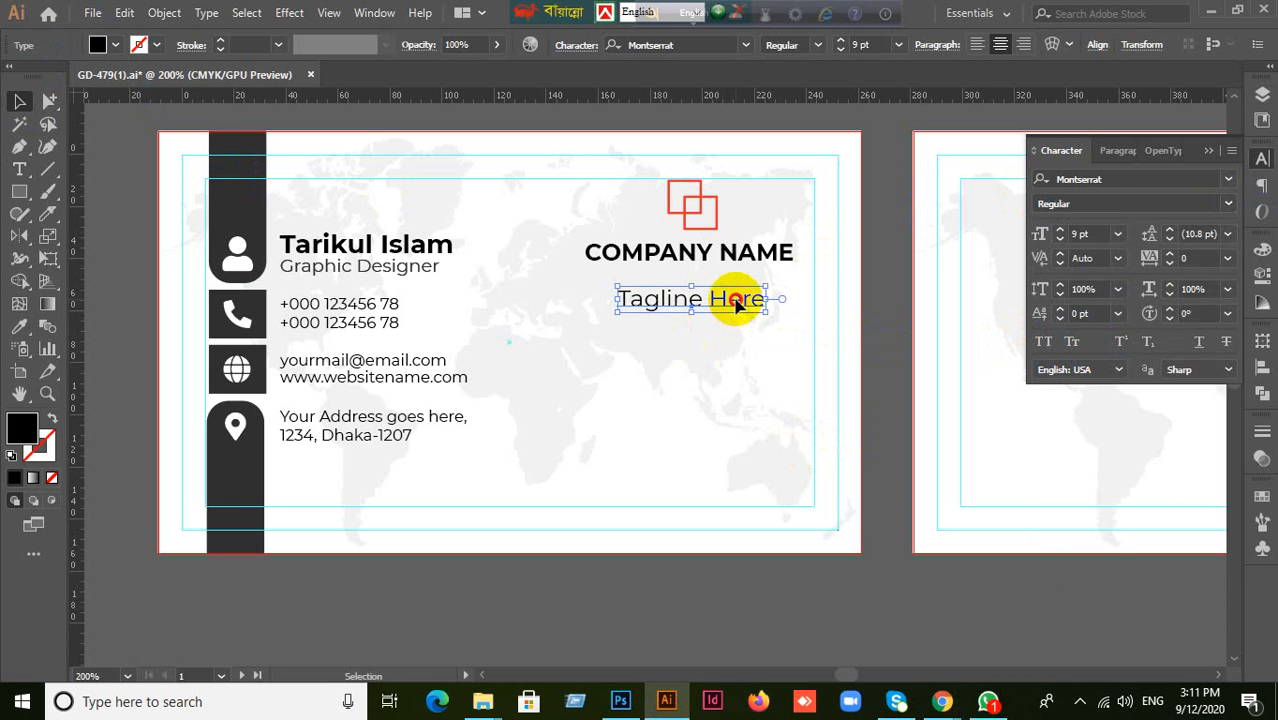
drag(735, 303, 731, 281)
Set the tagline's font size to 7 pt.
click(1088, 235)
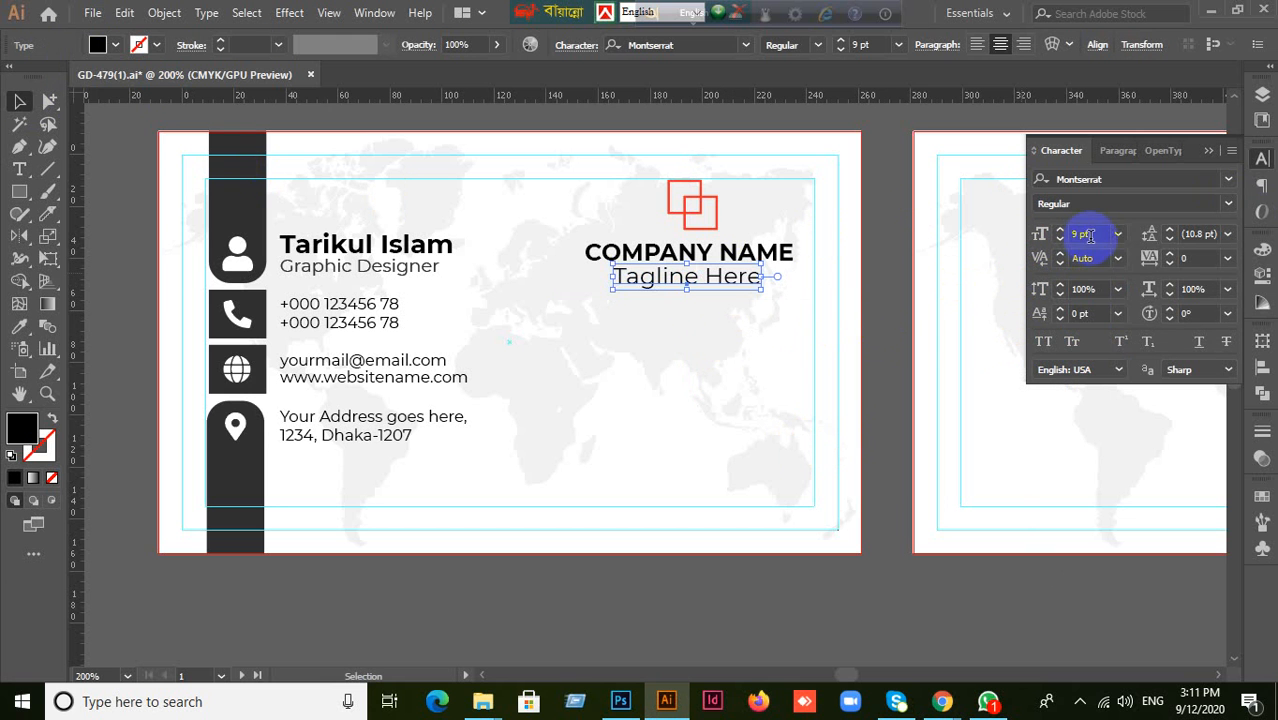
key(Down)
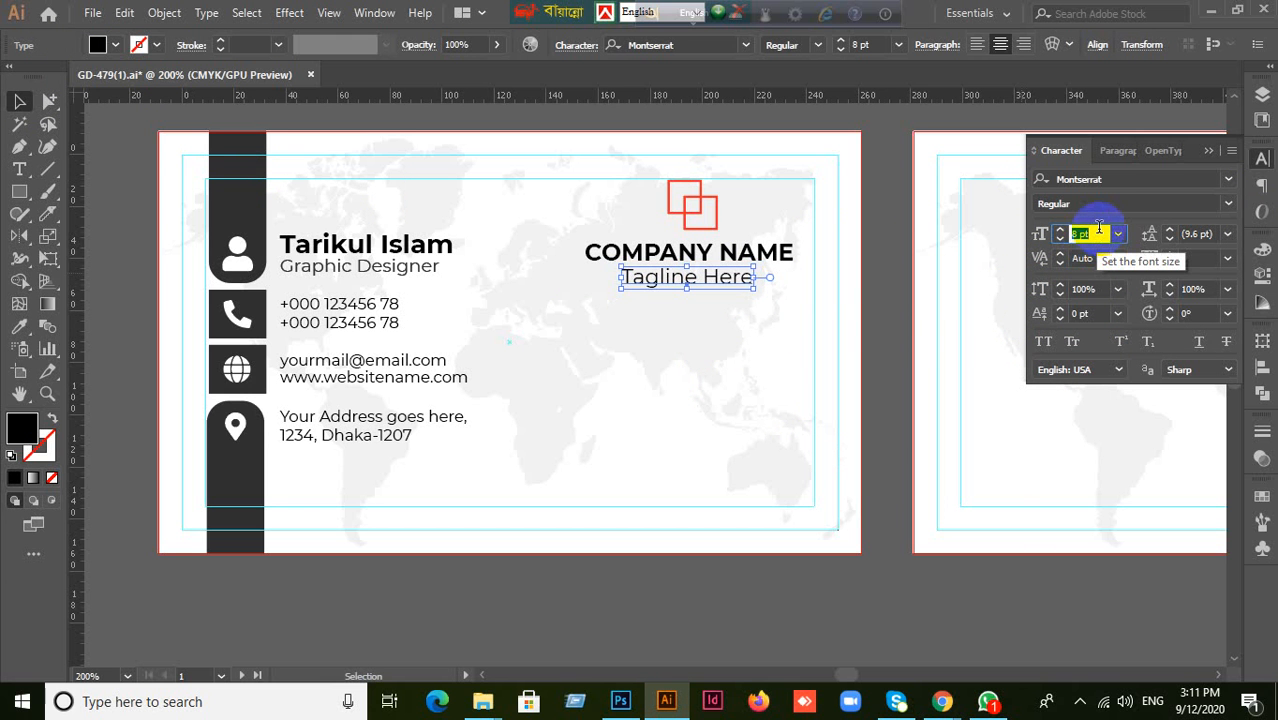
key(Down)
click(684, 310)
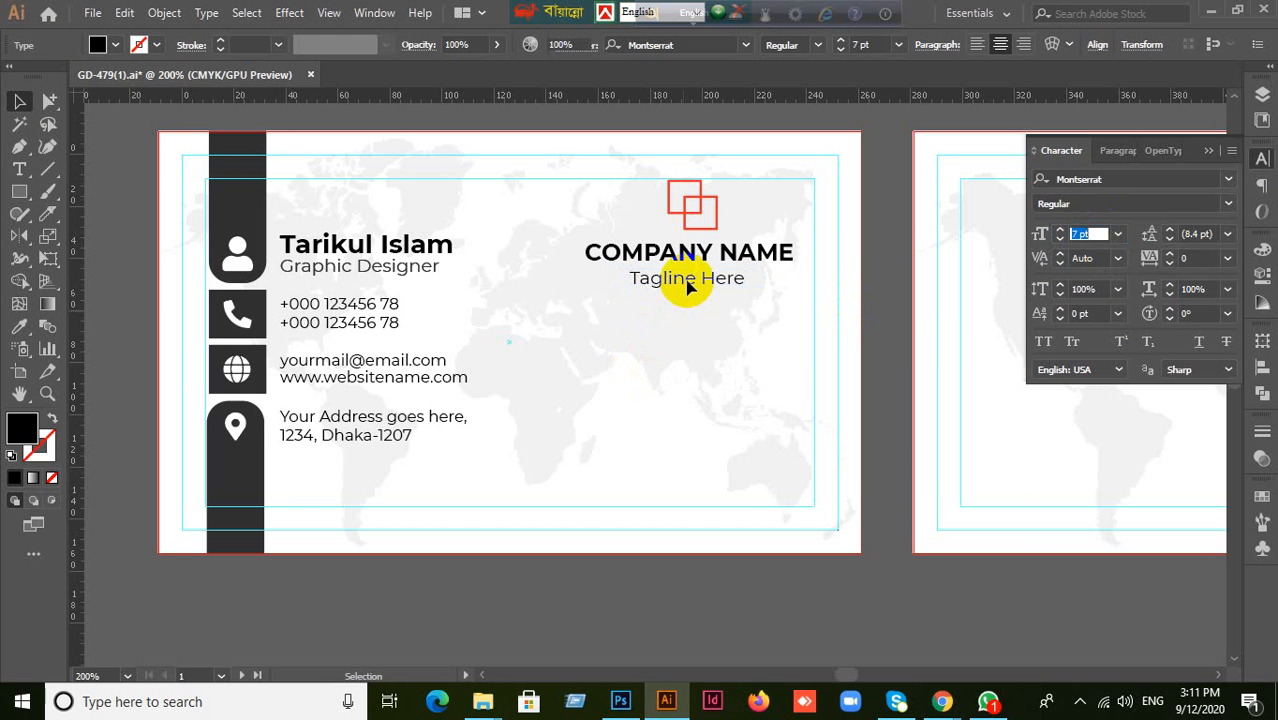
Color the tagline with the red sampled from the logo and move it slightly closer to the company name.
click(686, 286)
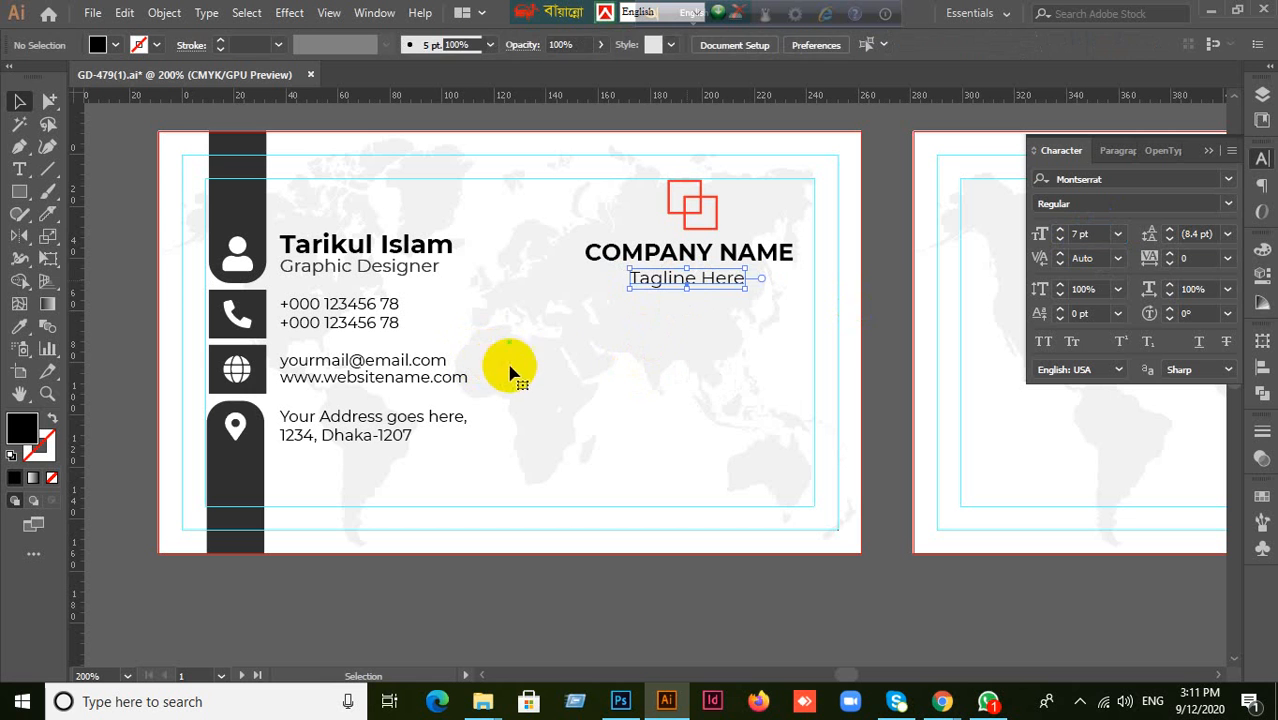
click(700, 207)
click(19, 101)
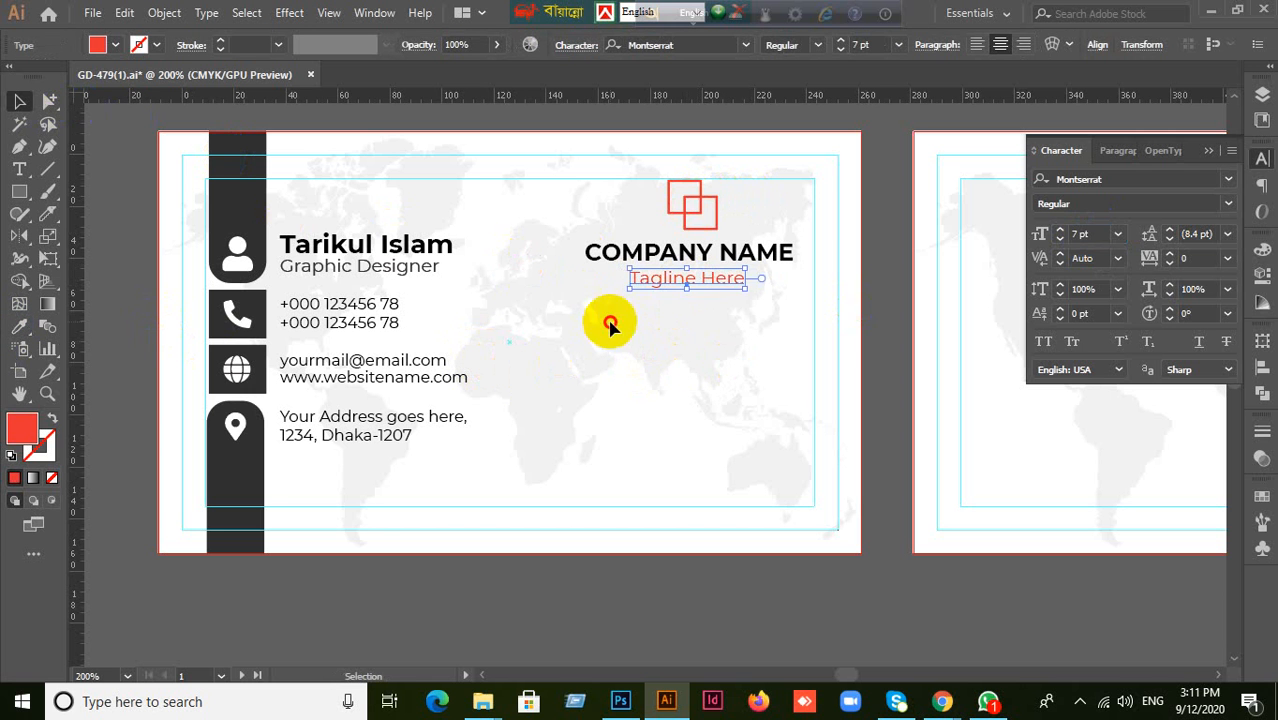
click(685, 357)
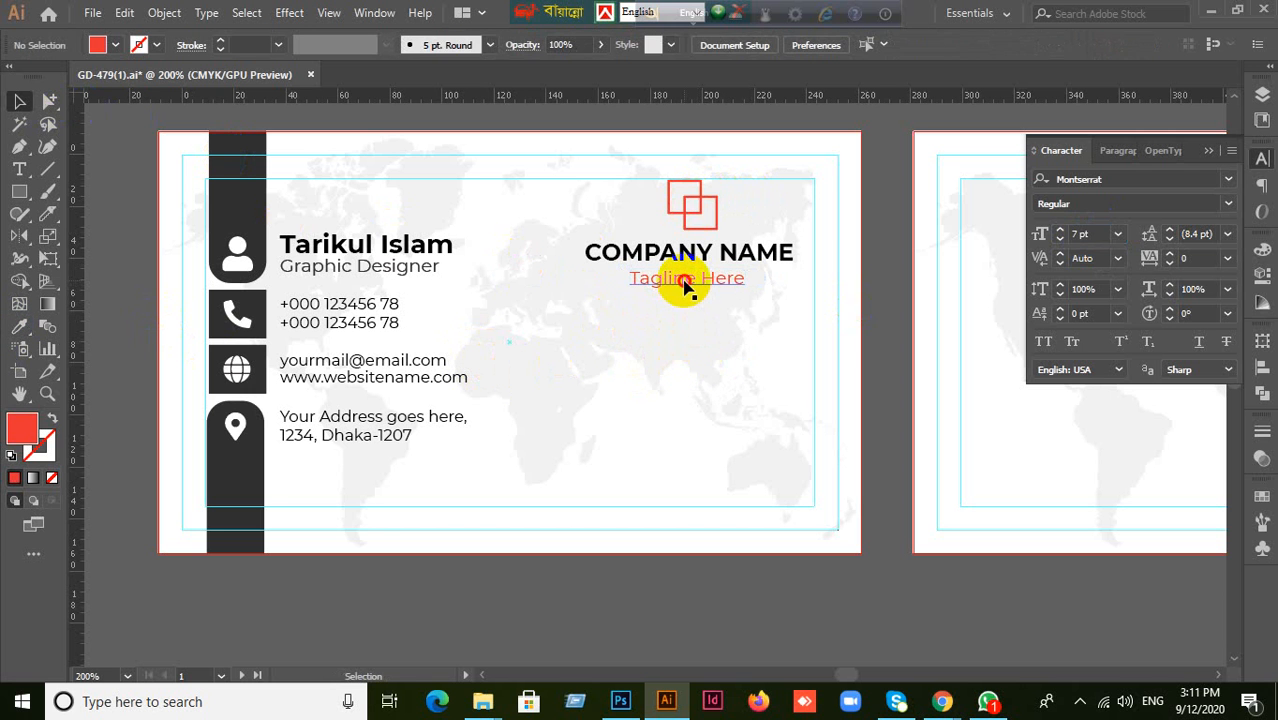
drag(685, 285, 685, 282)
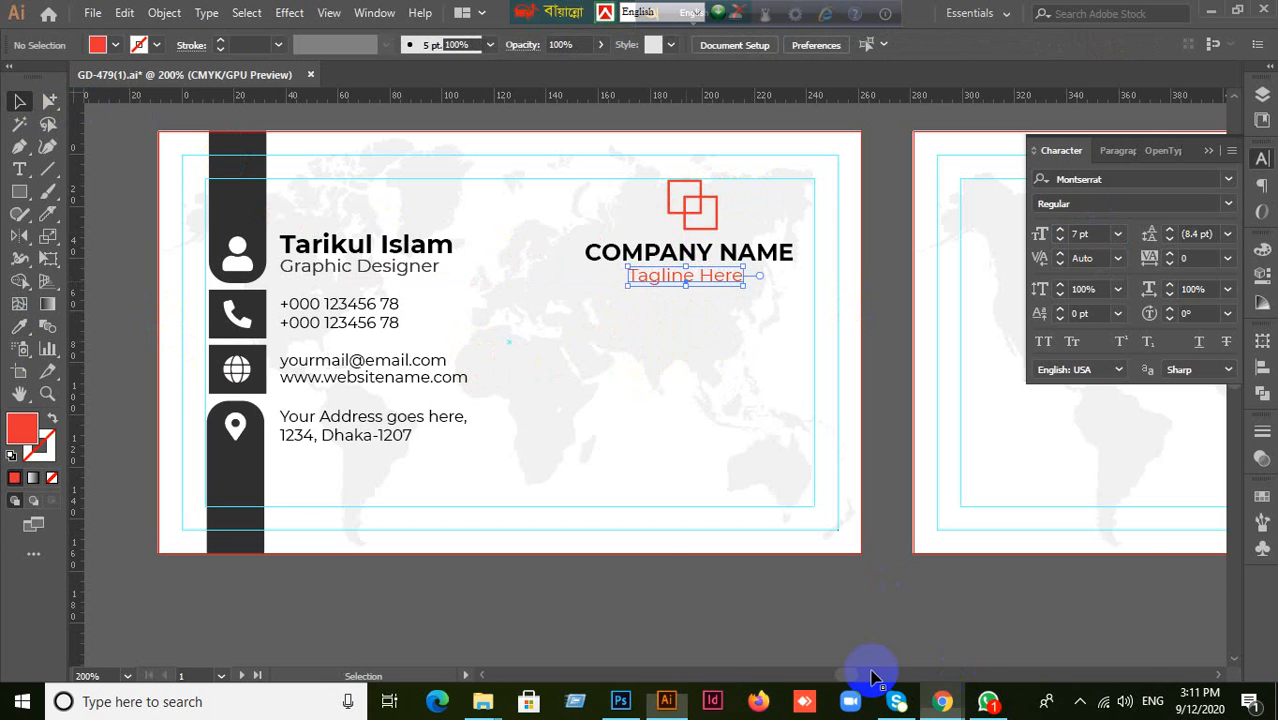
Switch to the Google Meet call in Chrome to check it, and return to Illustrator.
click(787, 610)
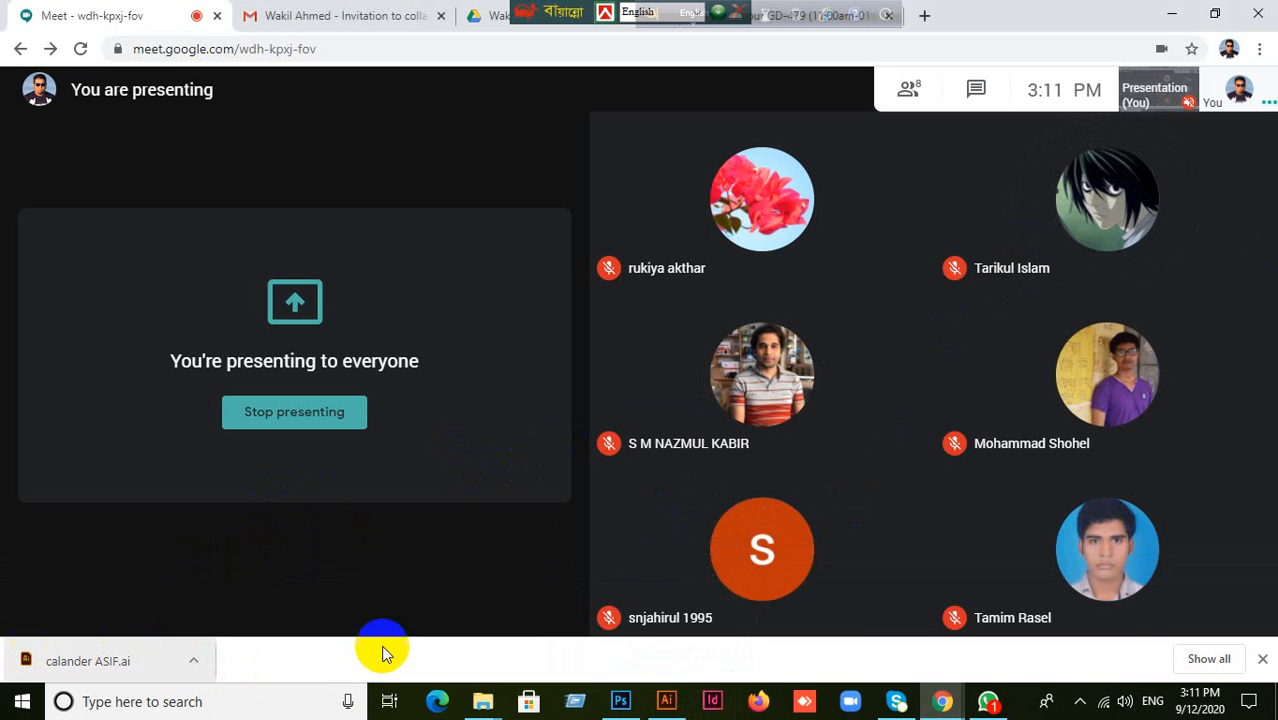
click(666, 701)
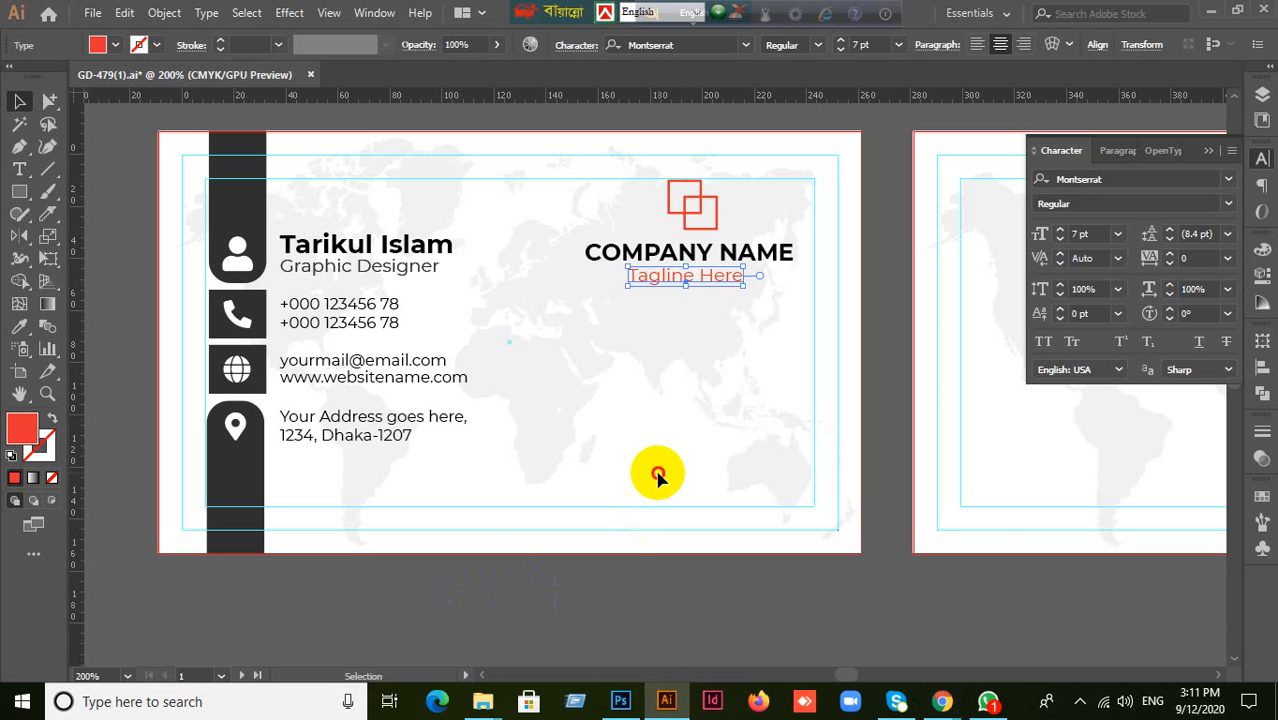
Align the logo, company name and tagline to each other on their horizontal centers.
drag(626, 206, 775, 296)
click(1262, 368)
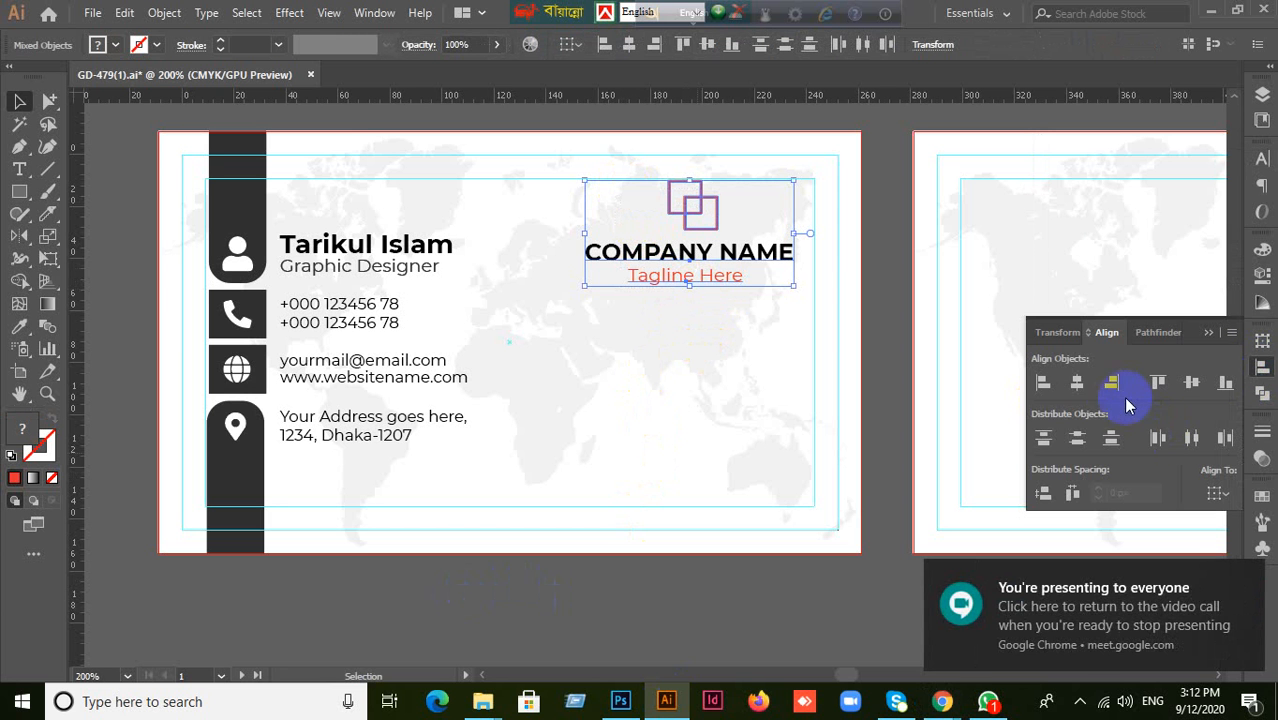
click(1077, 383)
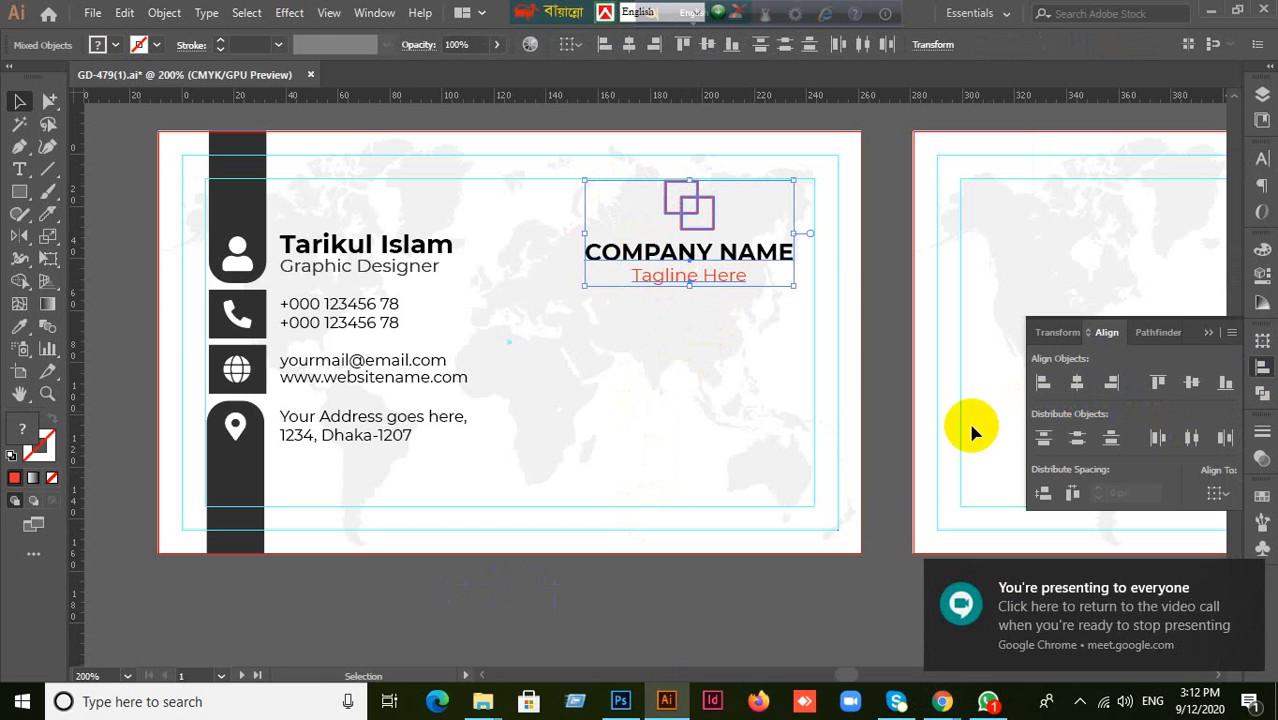
click(893, 347)
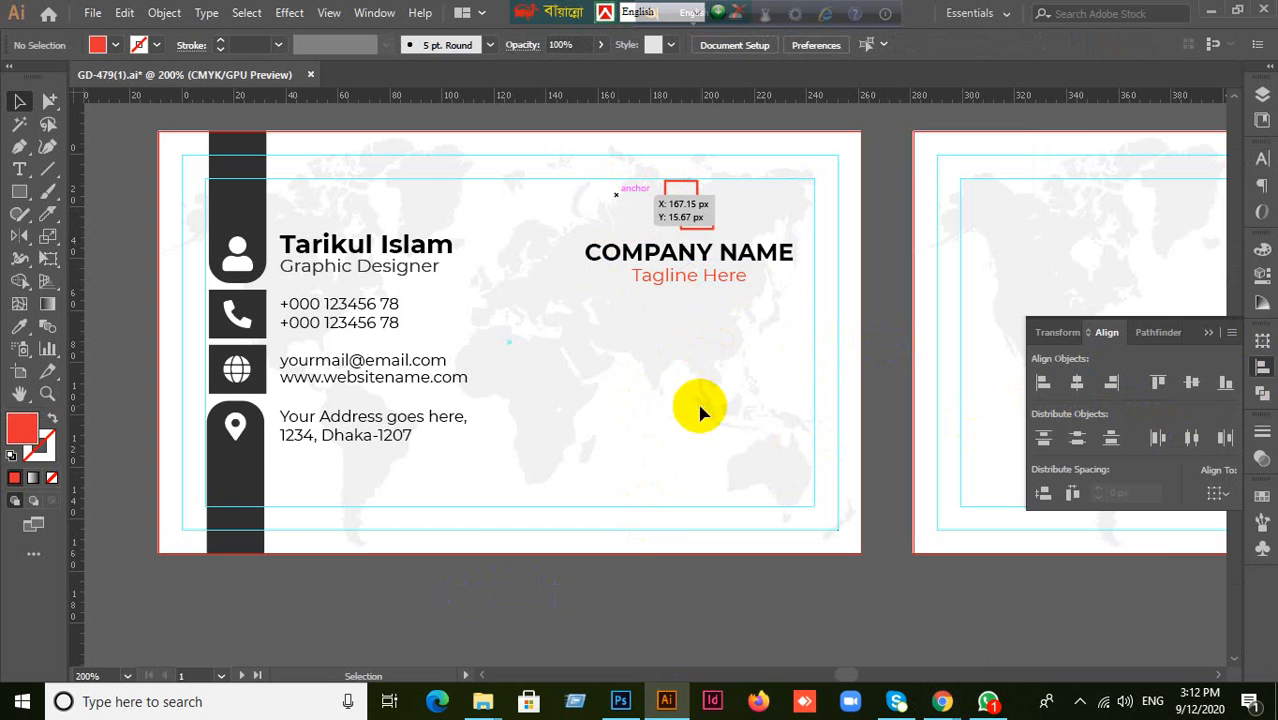
Move the company name closer to the logo and the tagline up tightly beneath the company name.
scroll(713, 220, up, 2)
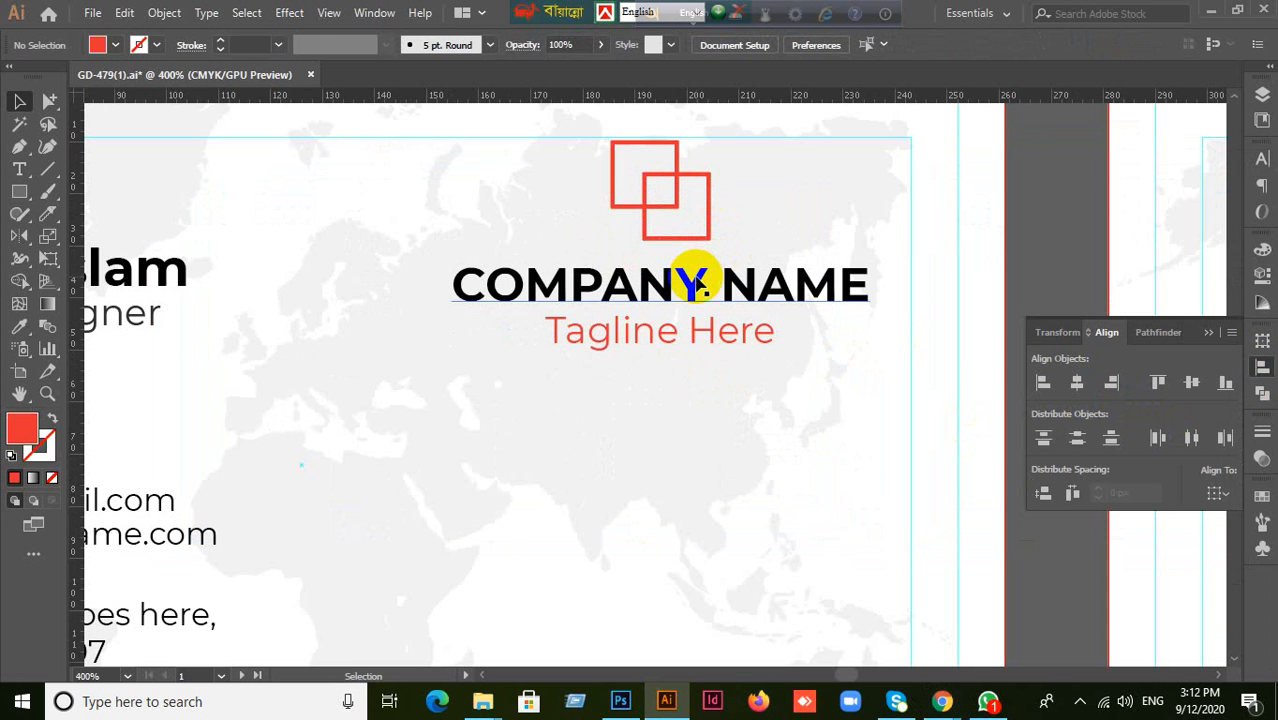
drag(688, 277, 695, 270)
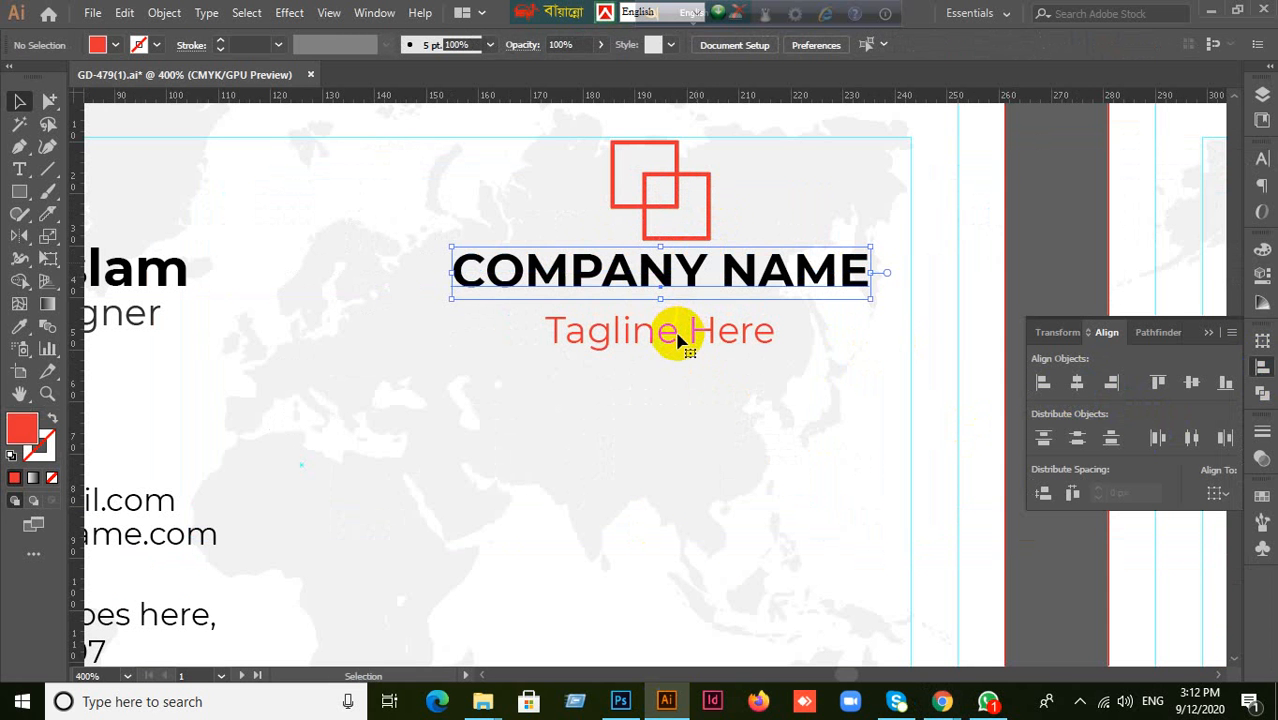
drag(669, 337, 670, 318)
click(670, 379)
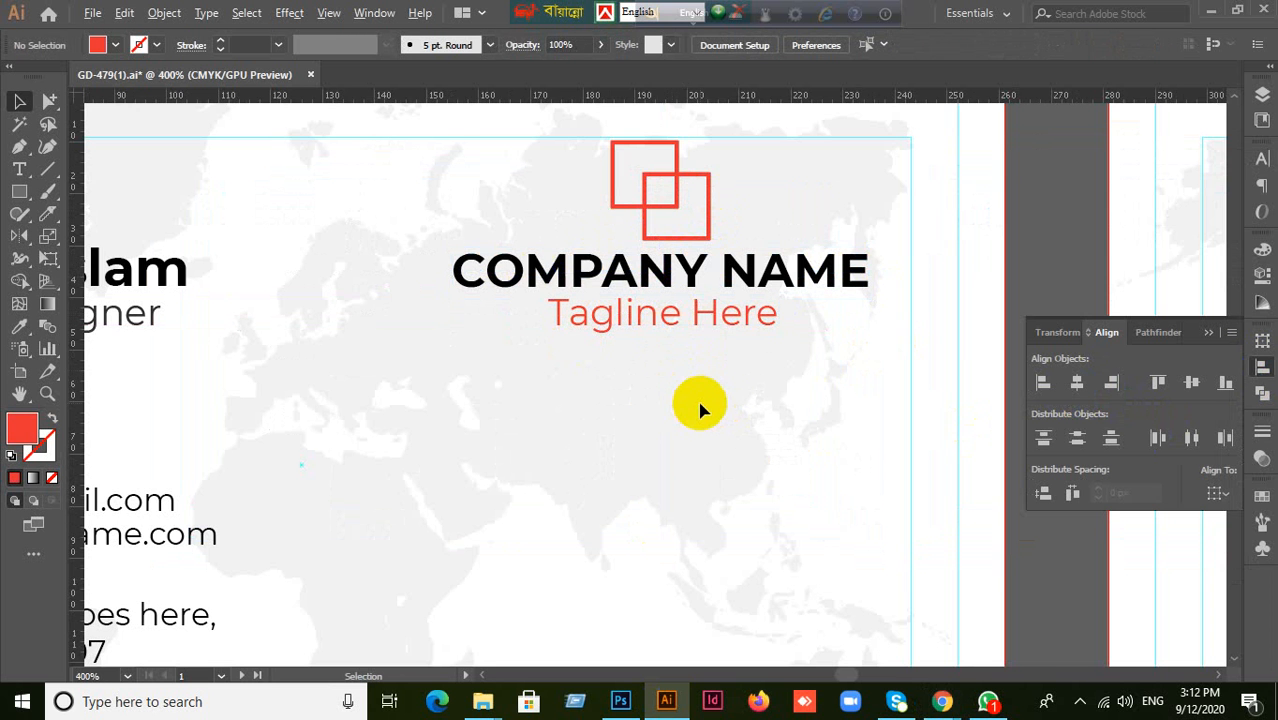
Realign the logo, company name and tagline on their horizontal centers and group them.
scroll(700, 408, down, 1)
drag(570, 214, 720, 350)
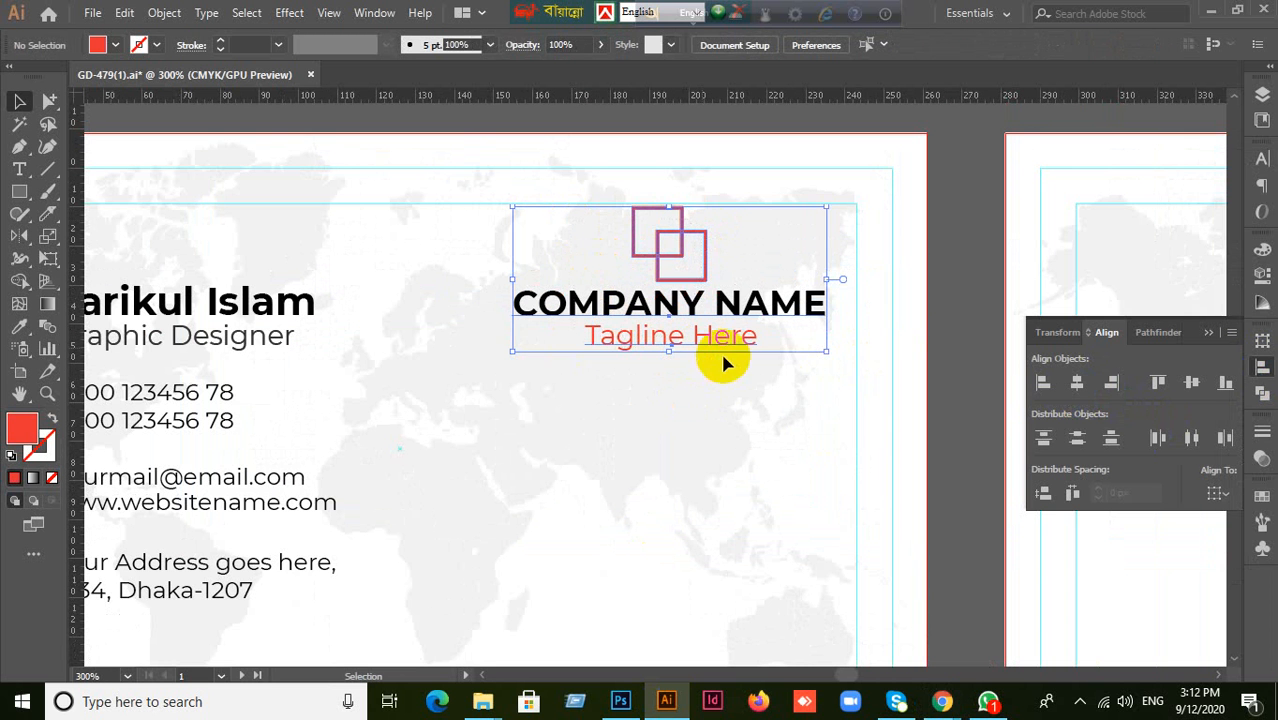
click(1076, 383)
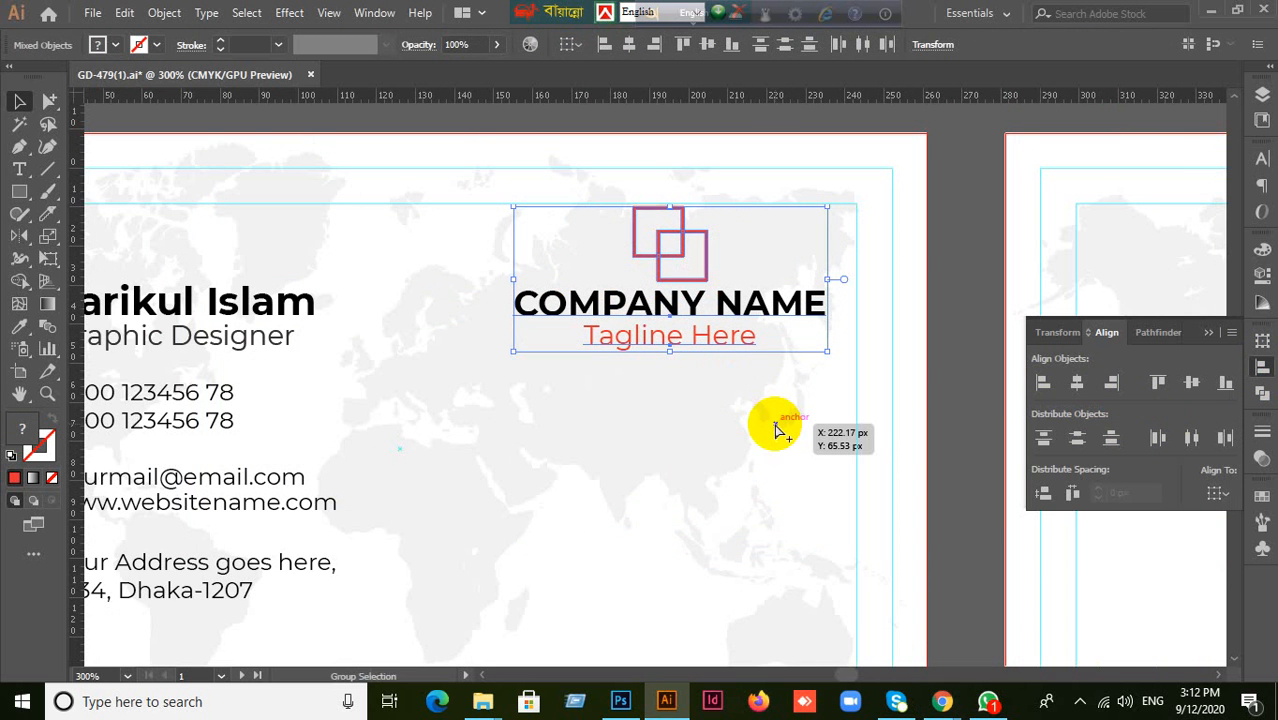
key(ctrl+g)
click(743, 438)
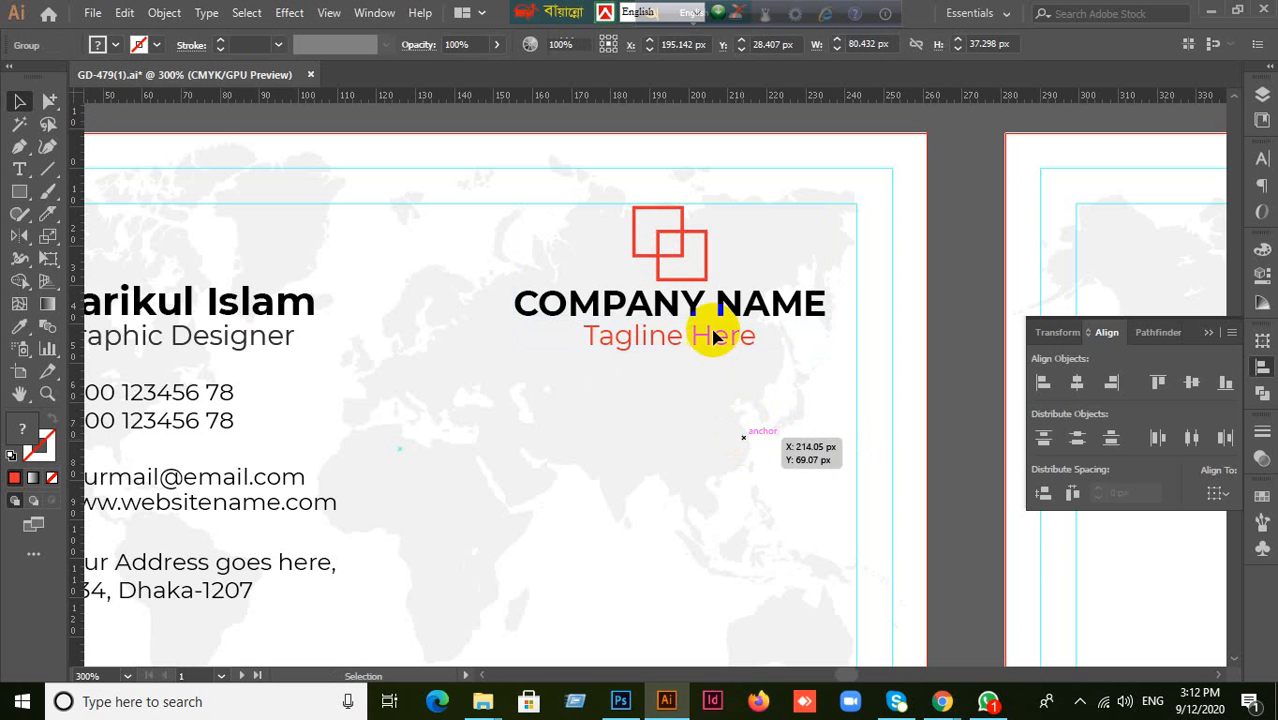
click(702, 293)
click(734, 450)
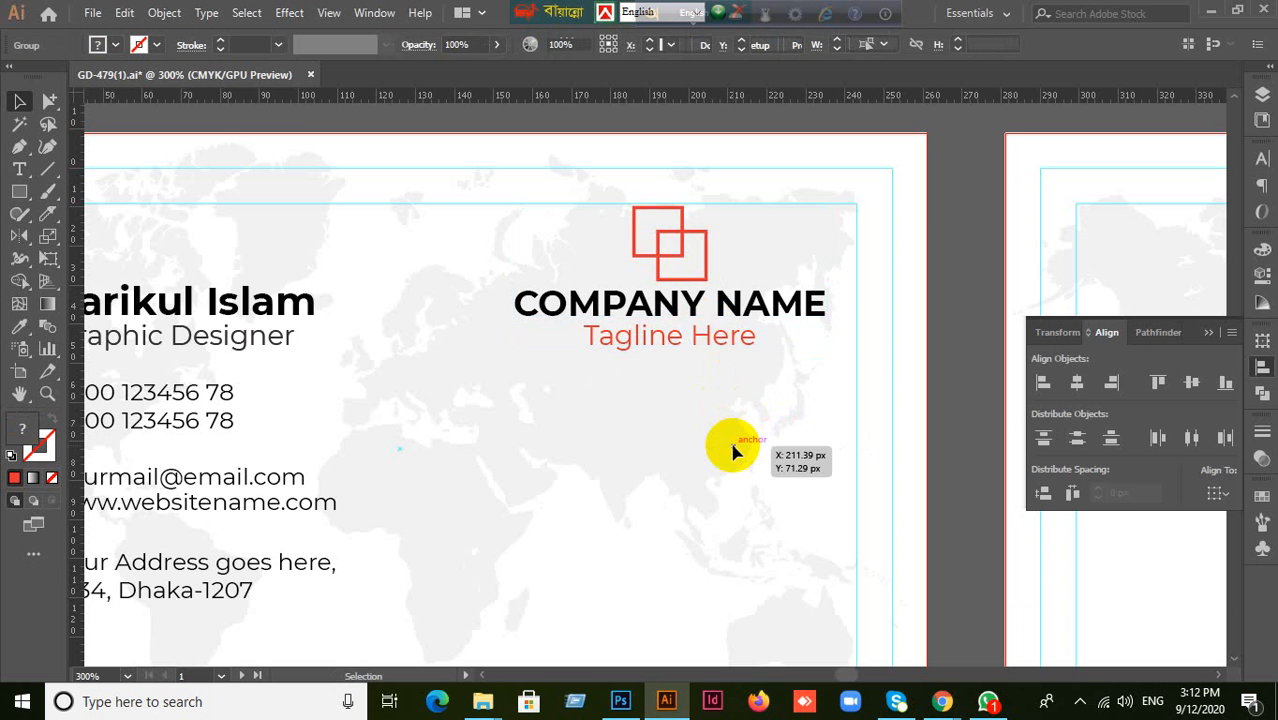
Switch to the Google Meet window in Chrome and move the floating language toolbar clear of the browser tabs.
scroll(733, 452, down, 2)
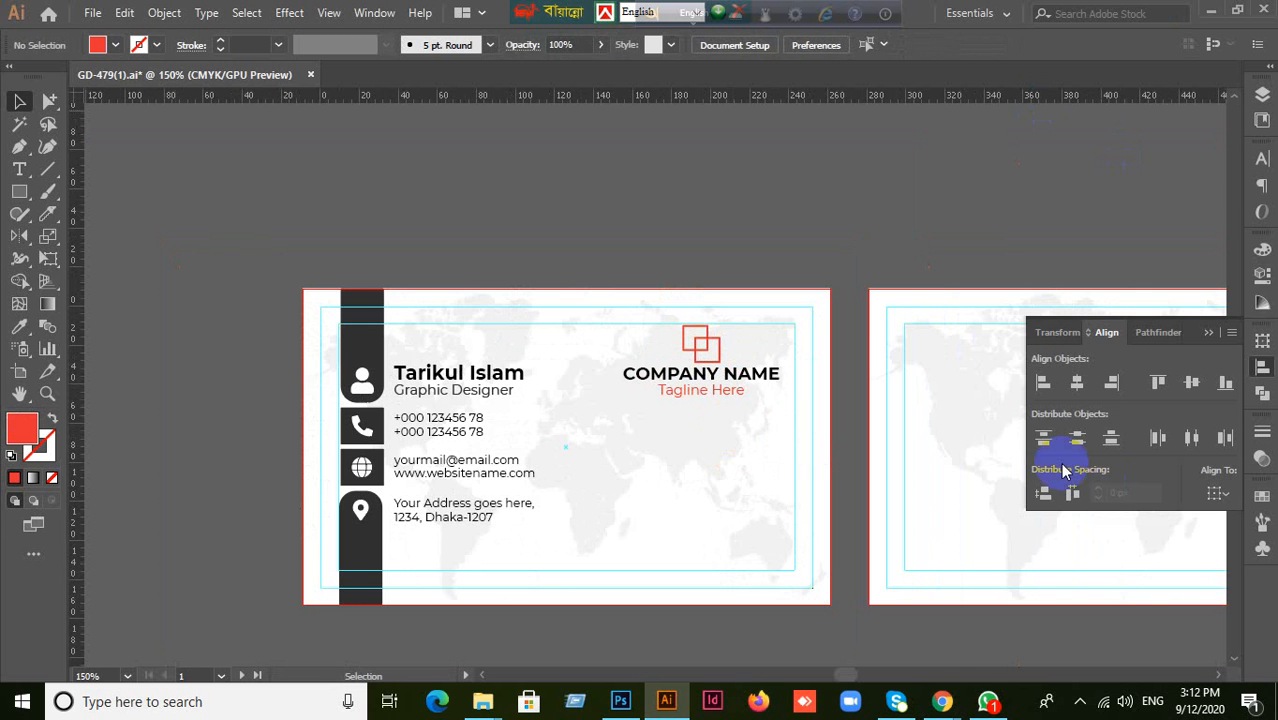
mouse_move(945, 705)
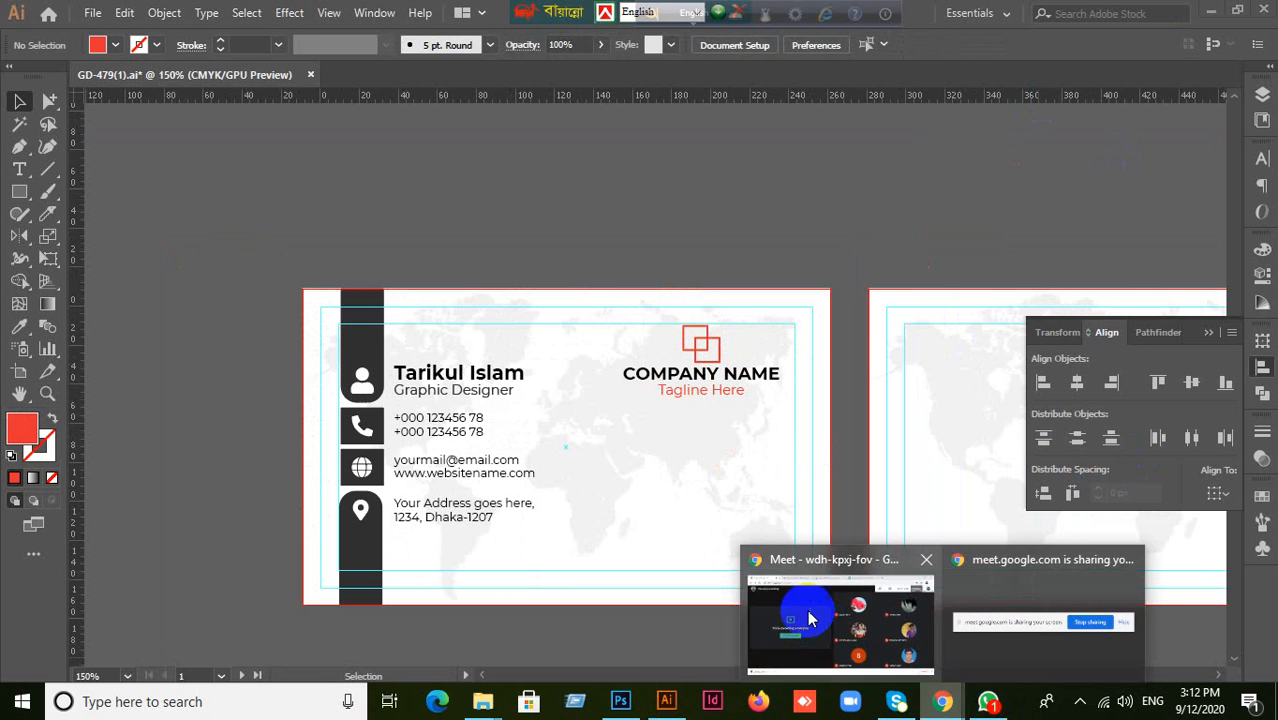
click(850, 640)
drag(650, 20, 1214, 22)
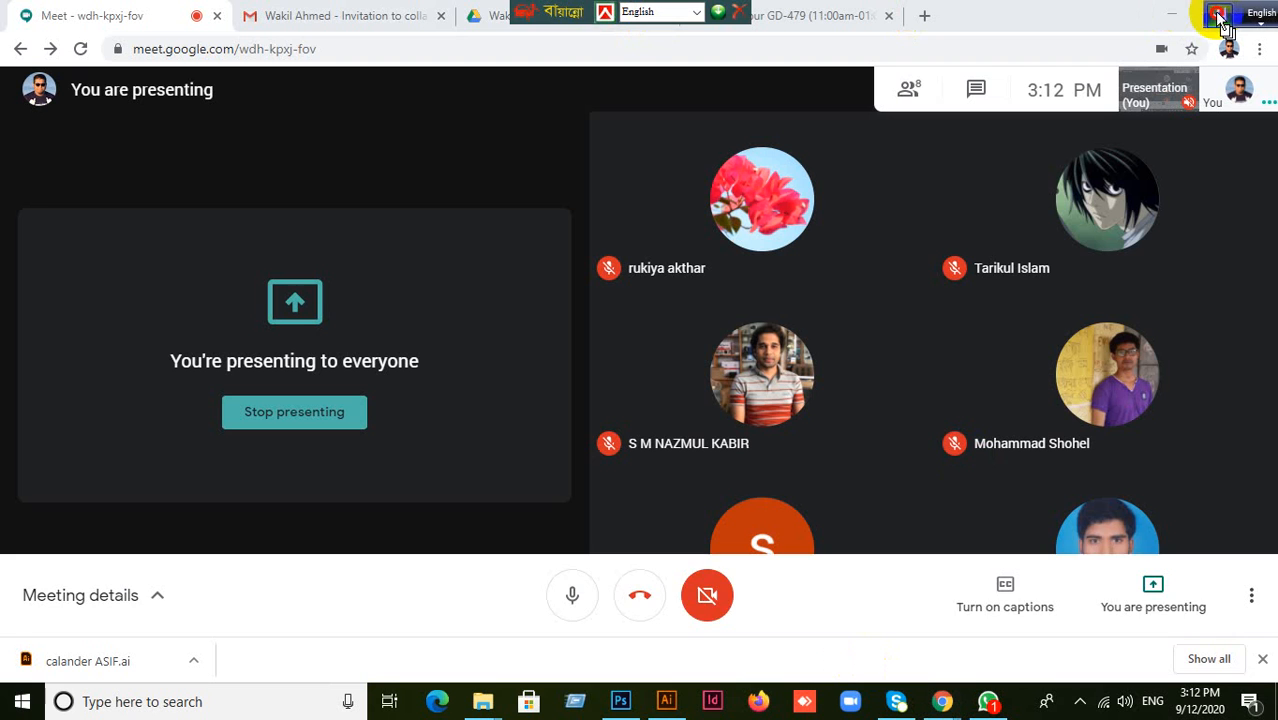
drag(542, 18, 1216, 8)
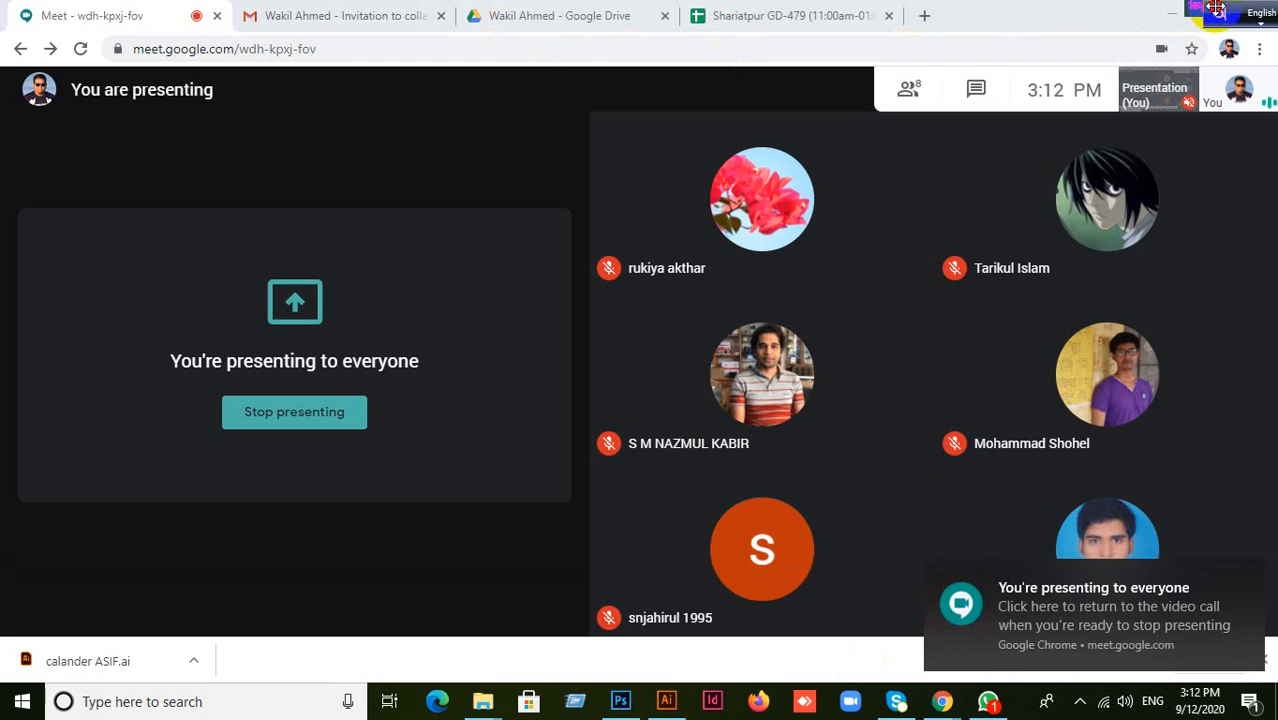
Open a new browser tab and search Google Images for "qr code".
click(788, 16)
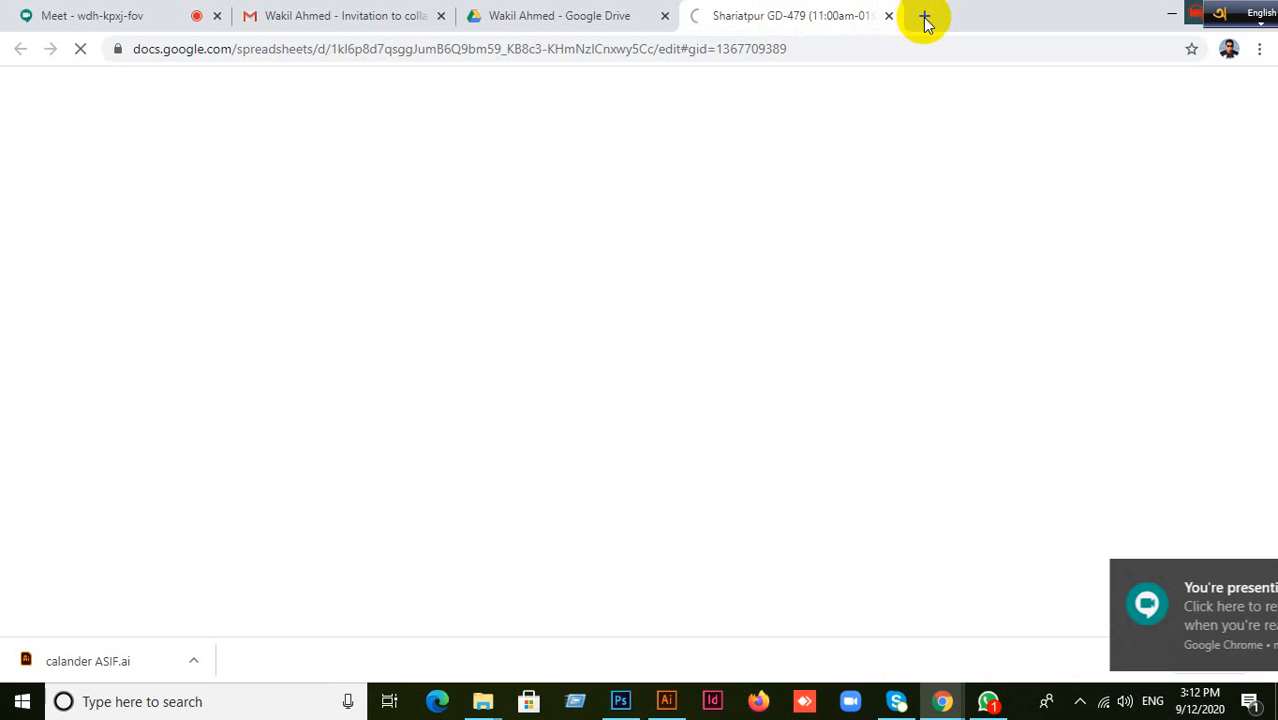
click(925, 18)
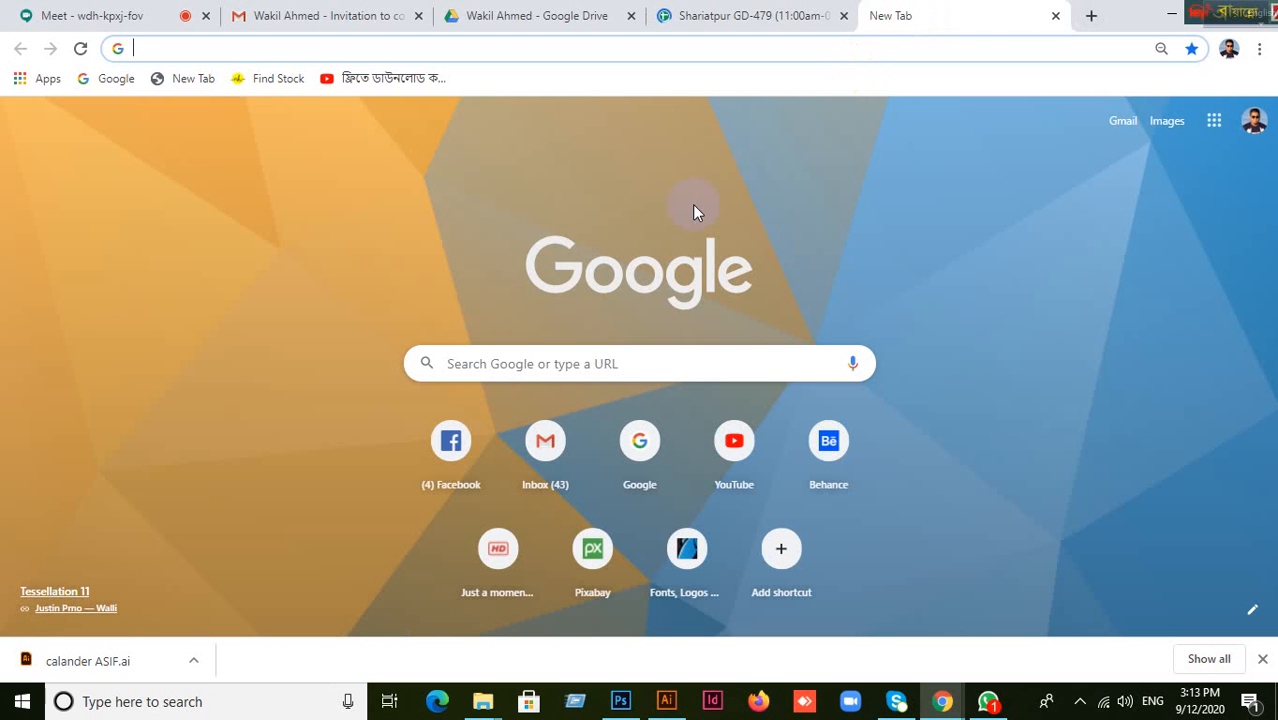
click(574, 362)
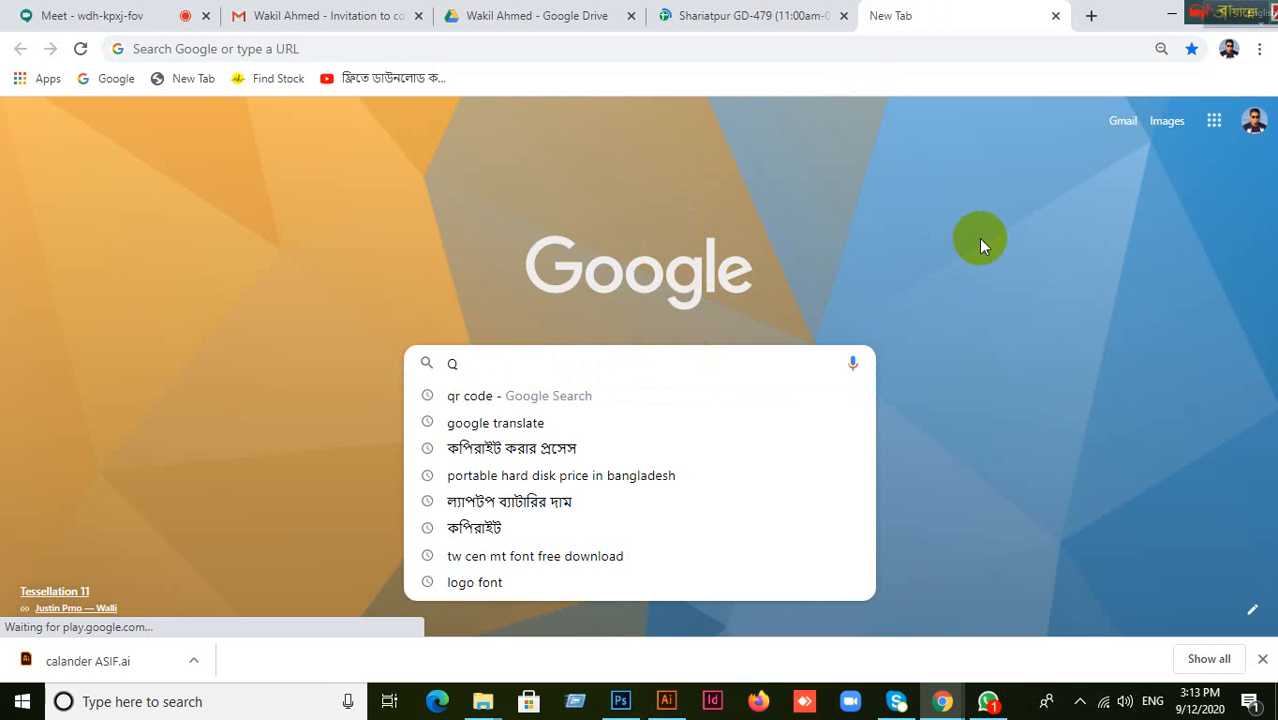
text(Qr)
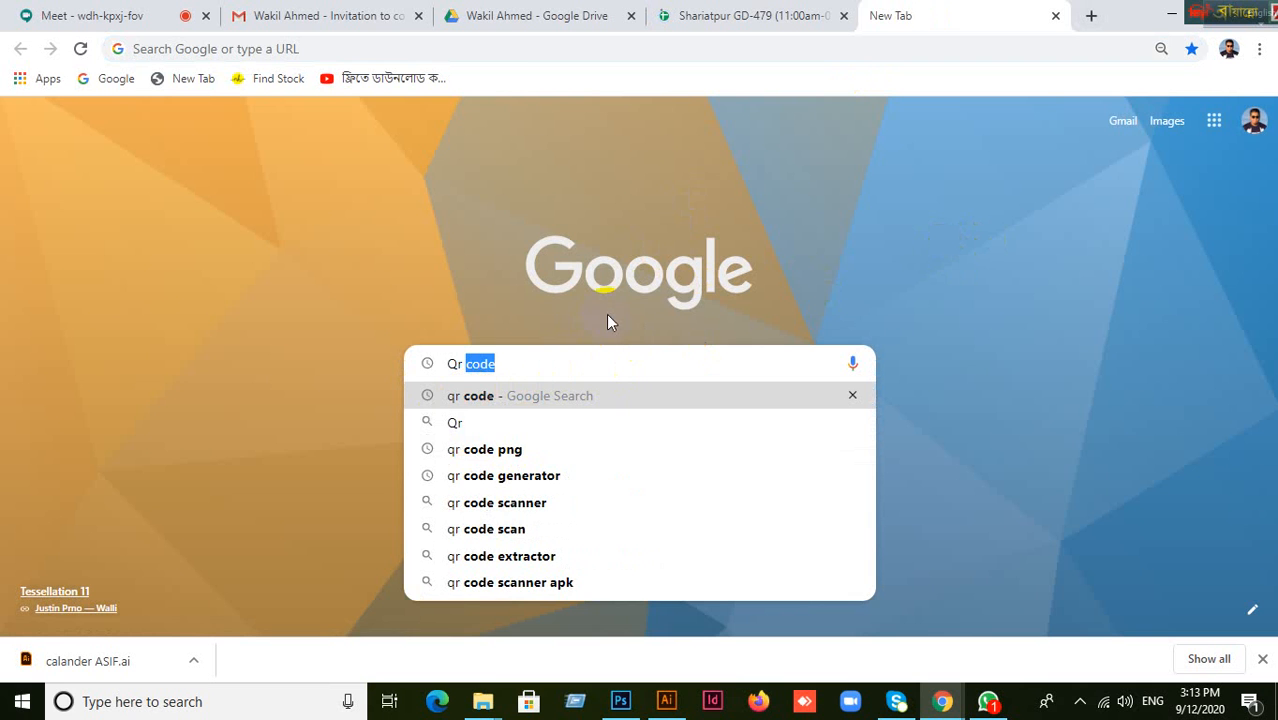
key(Return)
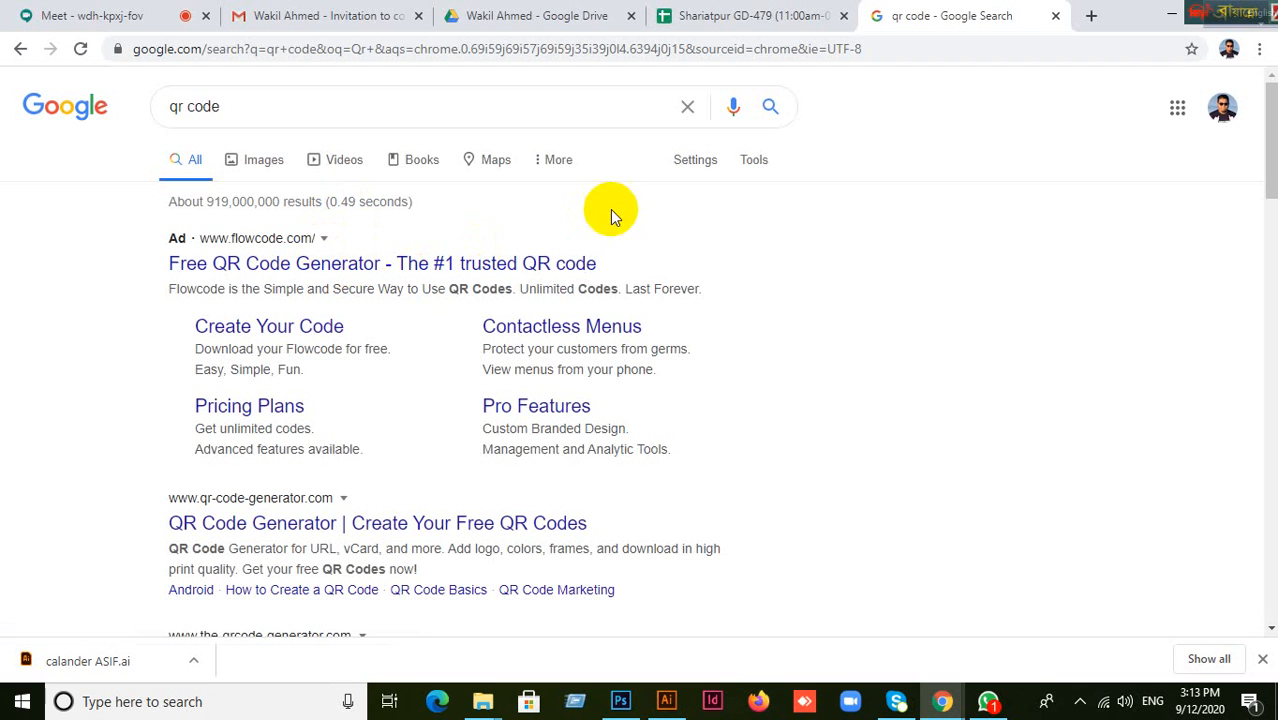
click(264, 160)
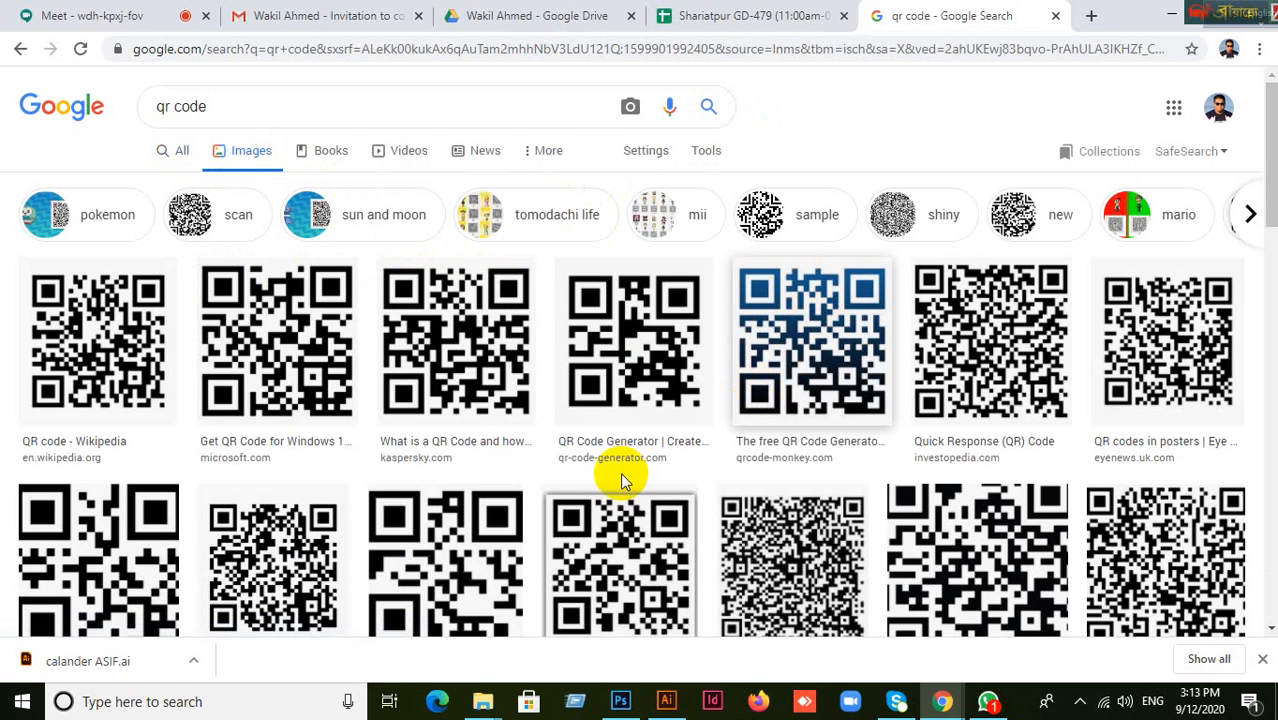
Open the Microsoft QR code image from the results and copy it.
scroll(619, 473, down, 3)
scroll(651, 471, up, 3)
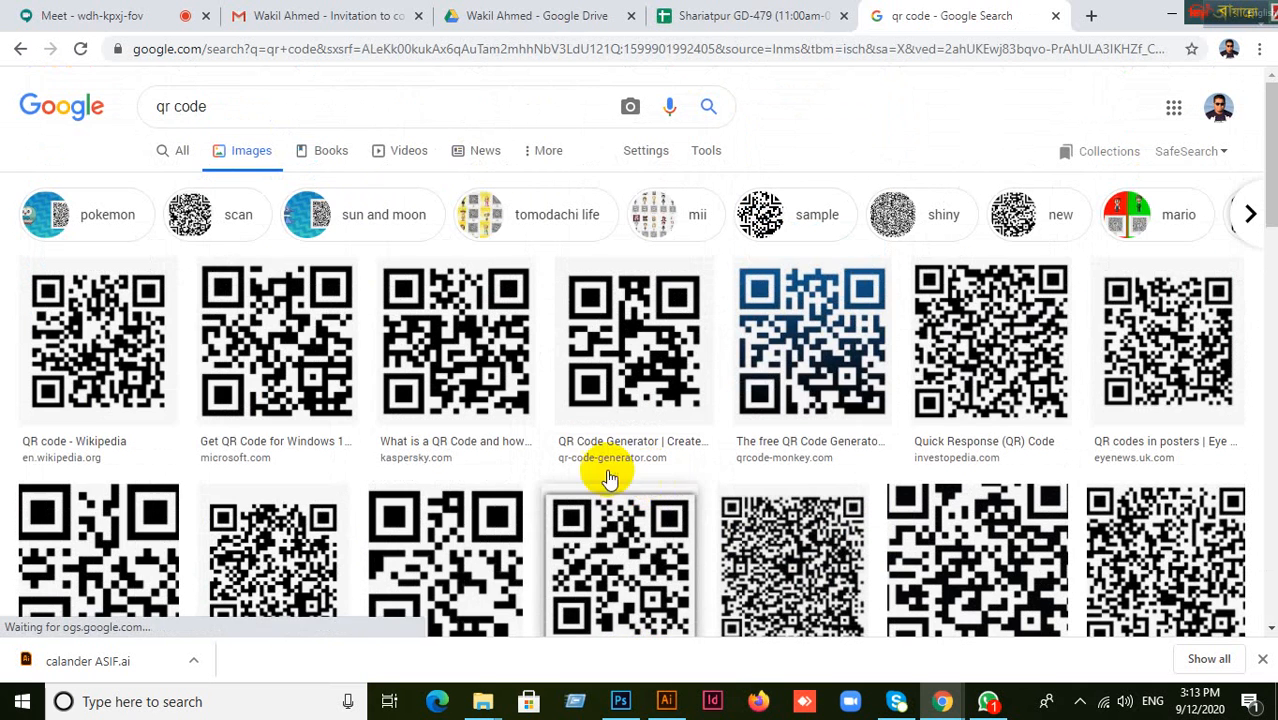
click(295, 366)
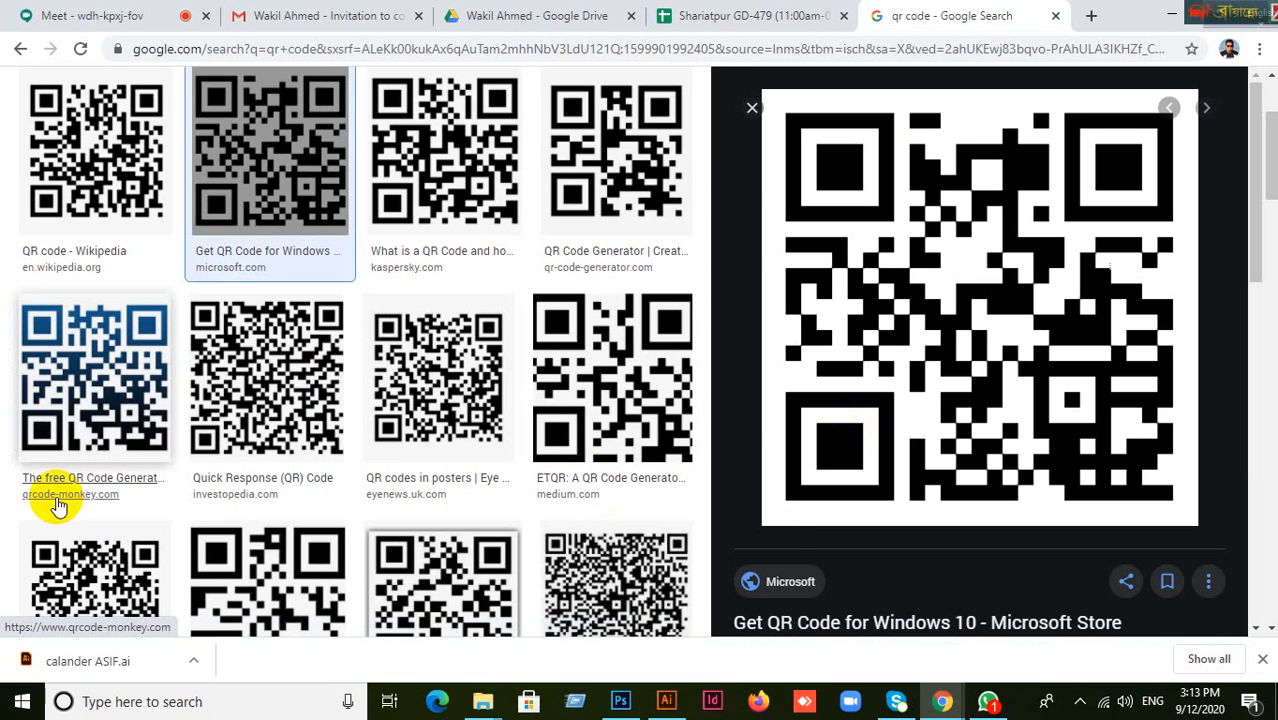
right_click(923, 214)
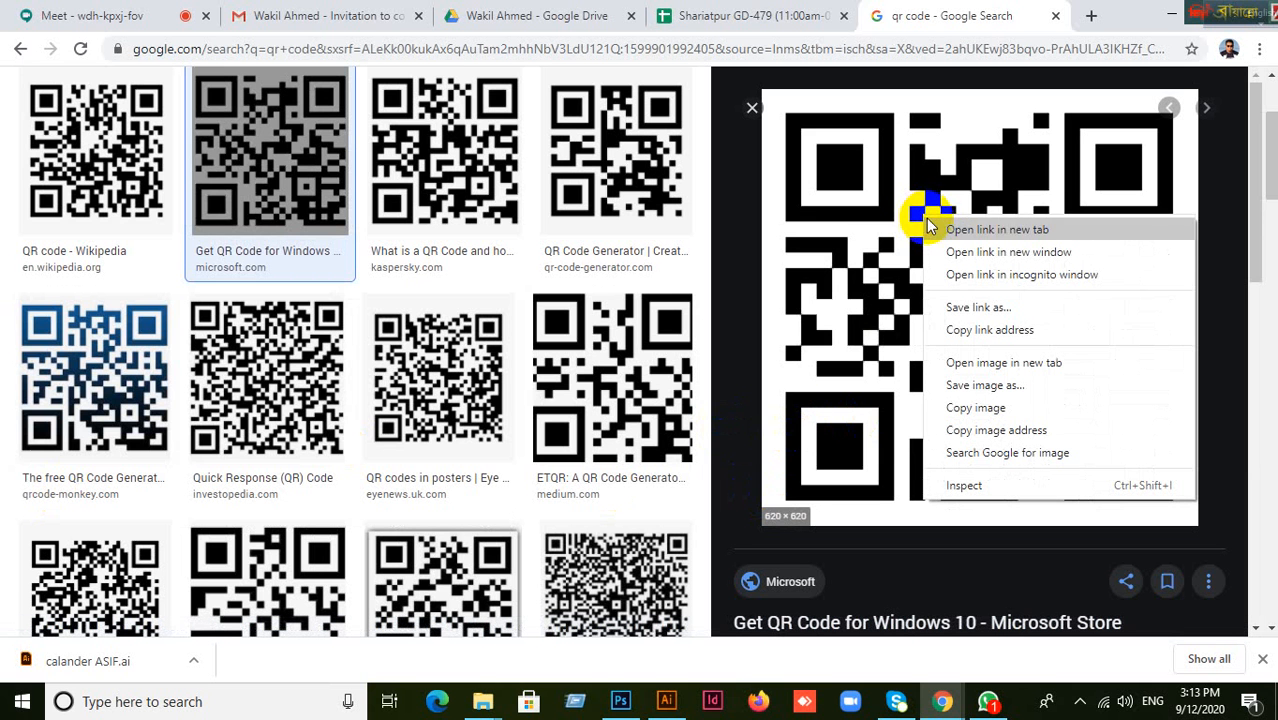
click(968, 408)
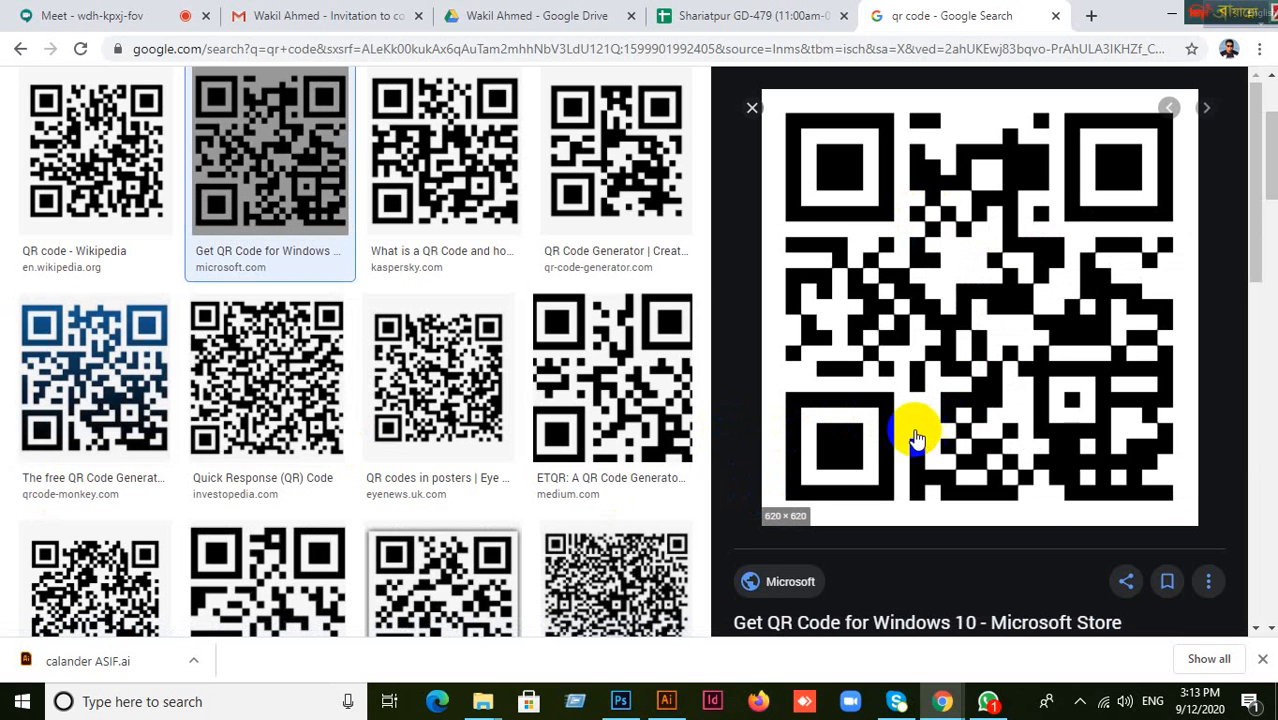
Return to Illustrator, paste the QR code image and scale it down to about 215 px square.
click(660, 705)
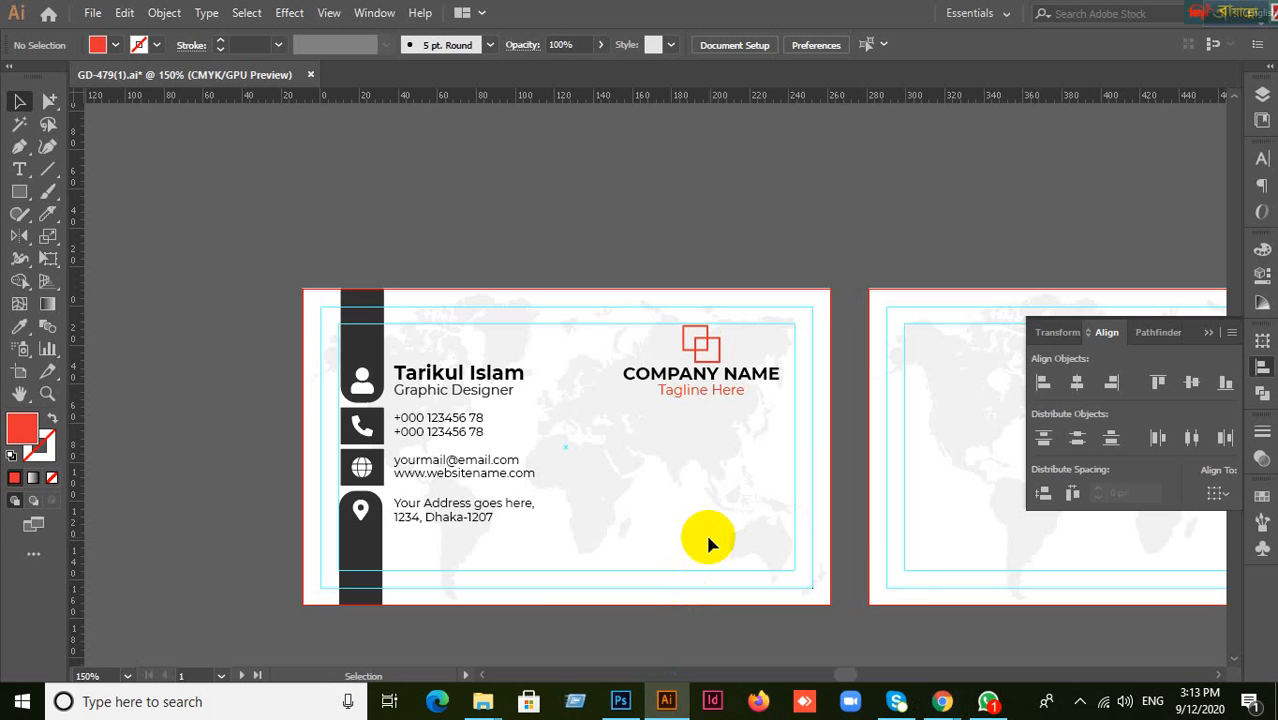
key(ctrl+v)
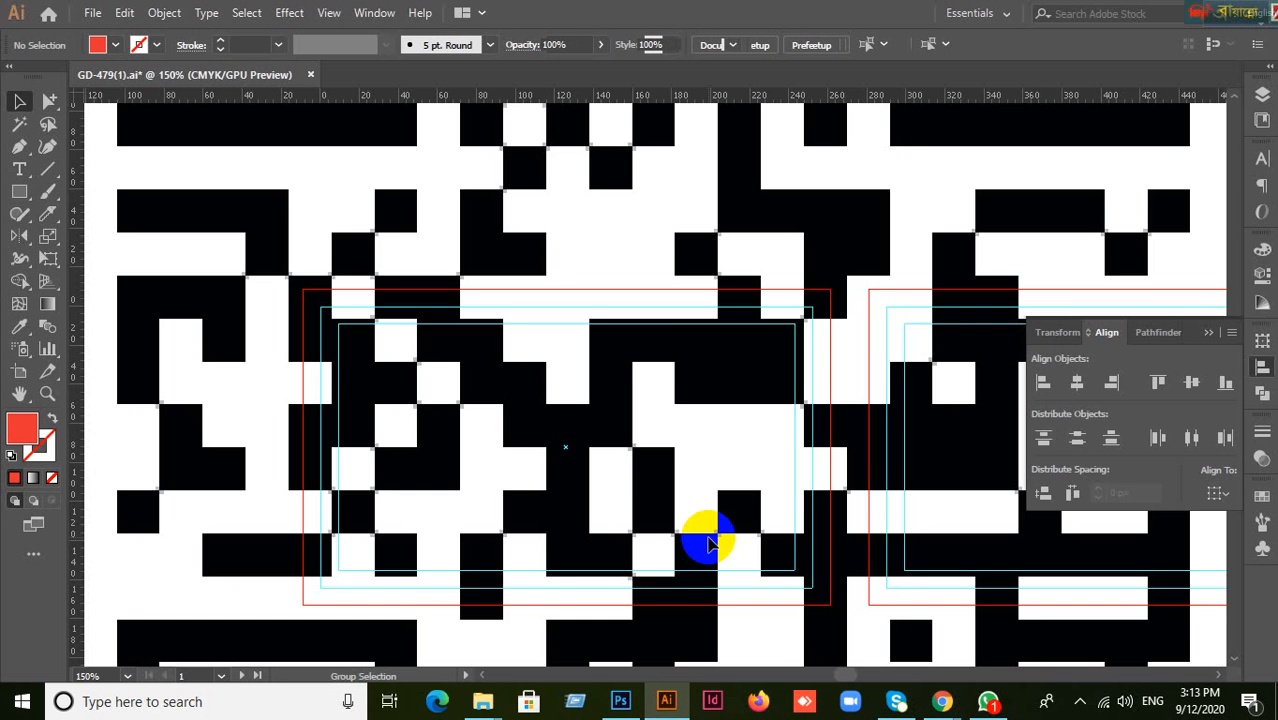
scroll(707, 545, down, 2)
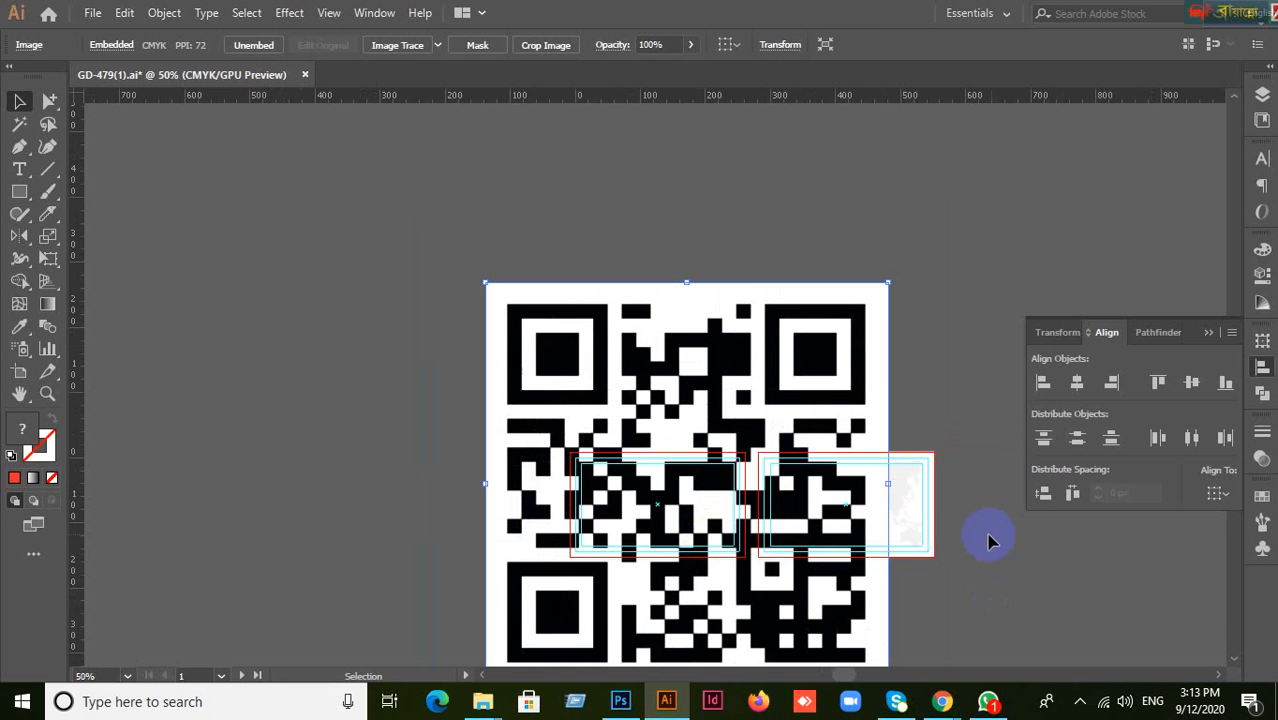
drag(879, 539, 843, 454)
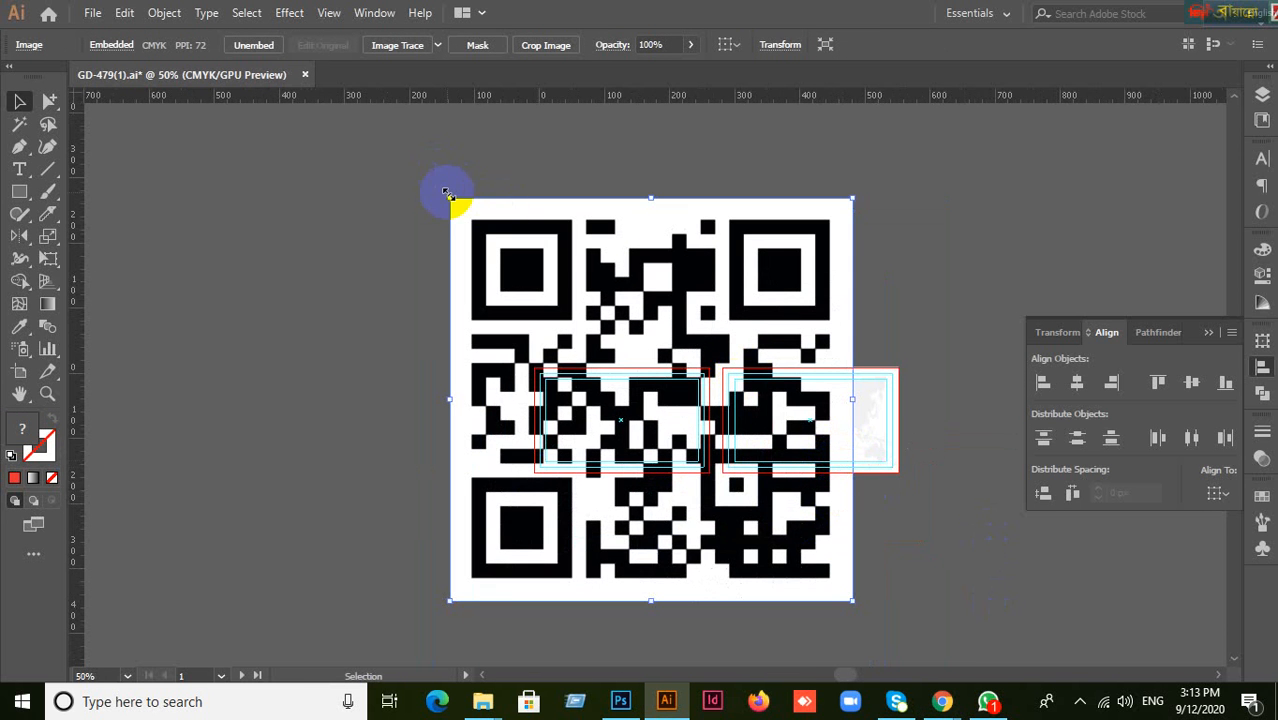
drag(447, 193, 713, 462)
scroll(805, 578, up, 1)
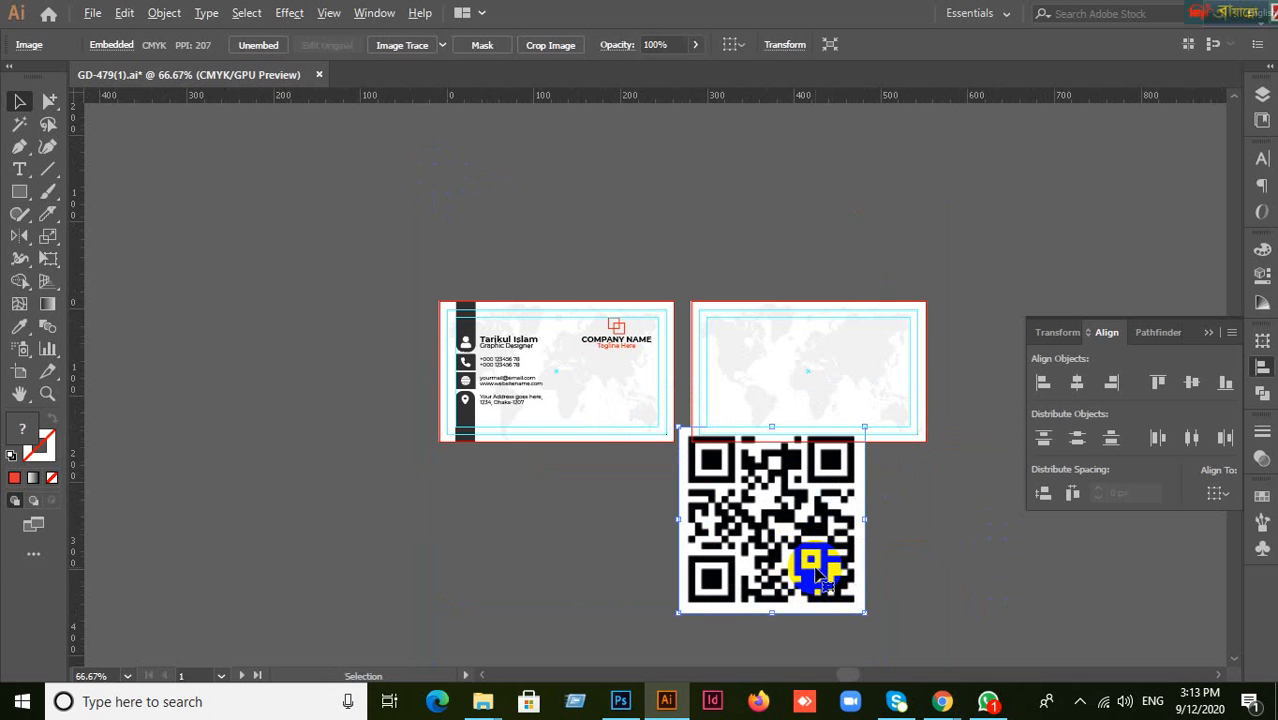
Scale the QR code down to about 73 px square and place it beneath the tagline on the front card.
drag(817, 575, 668, 497)
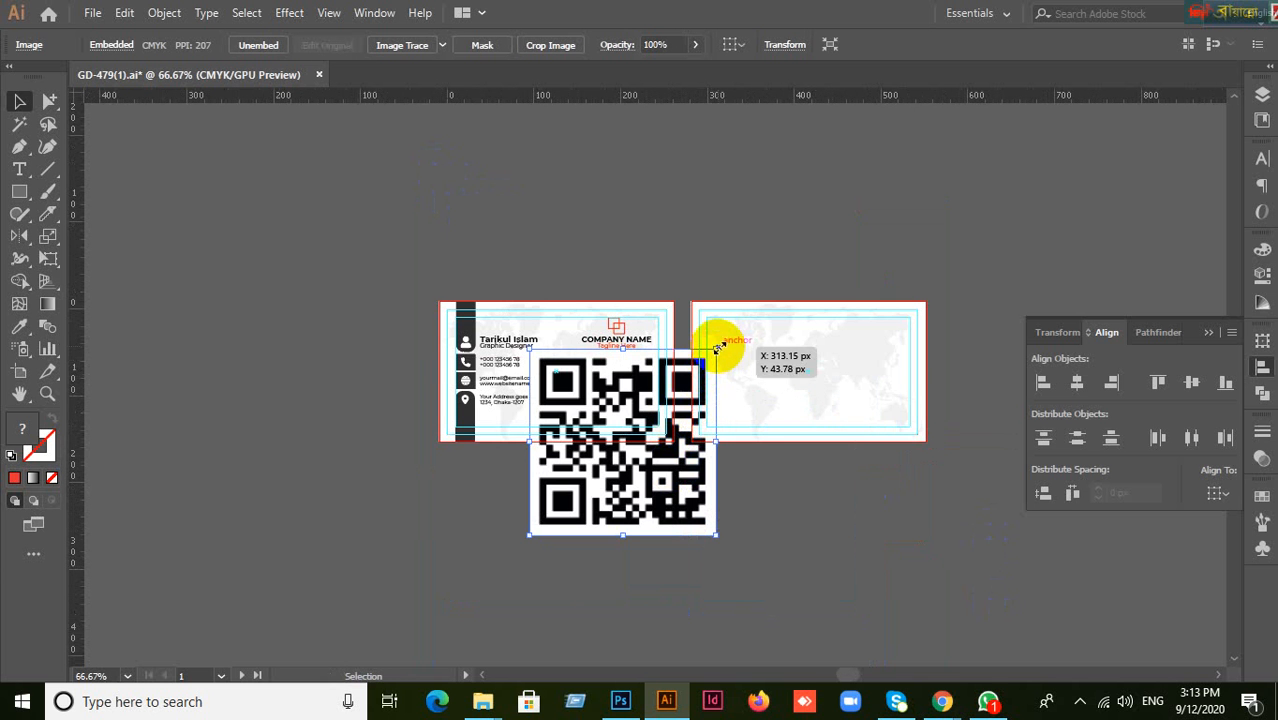
drag(717, 347, 750, 508)
scroll(660, 505, up, 3)
scroll(610, 460, down, 1)
drag(593, 540, 665, 385)
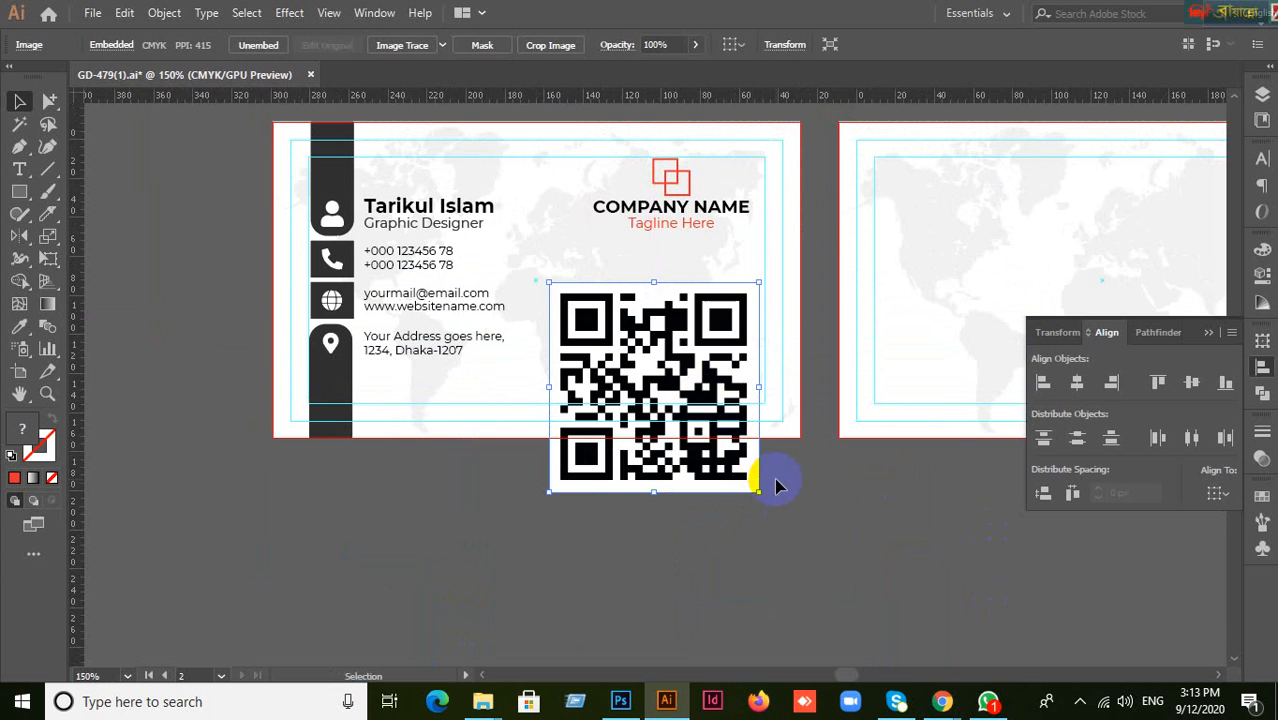
scroll(778, 487, down, 2)
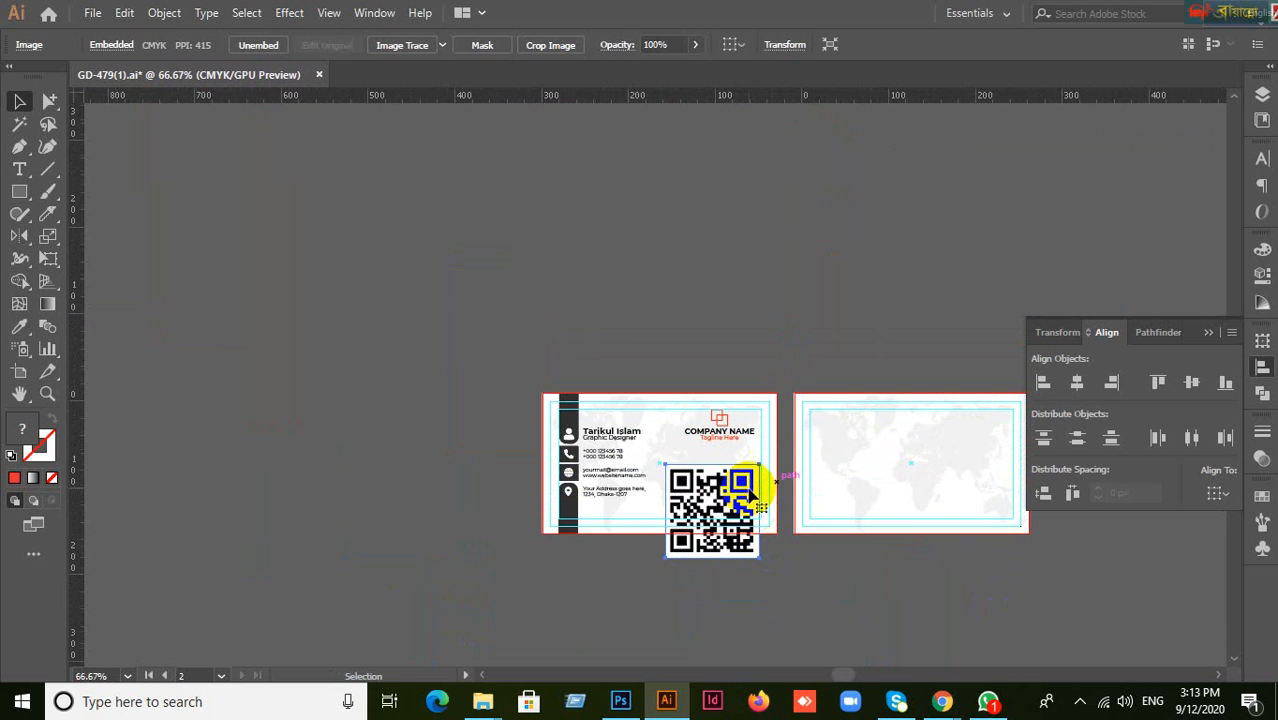
drag(758, 460, 730, 491)
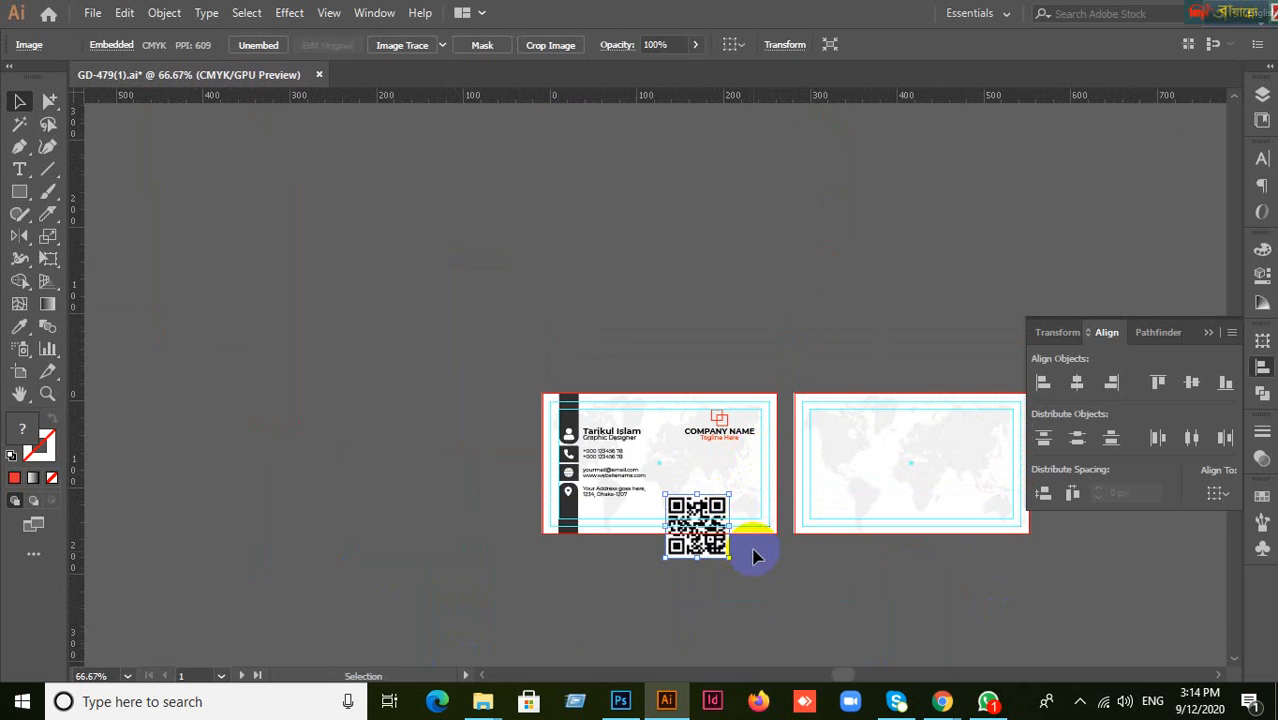
scroll(756, 565, up, 1)
drag(672, 520, 714, 460)
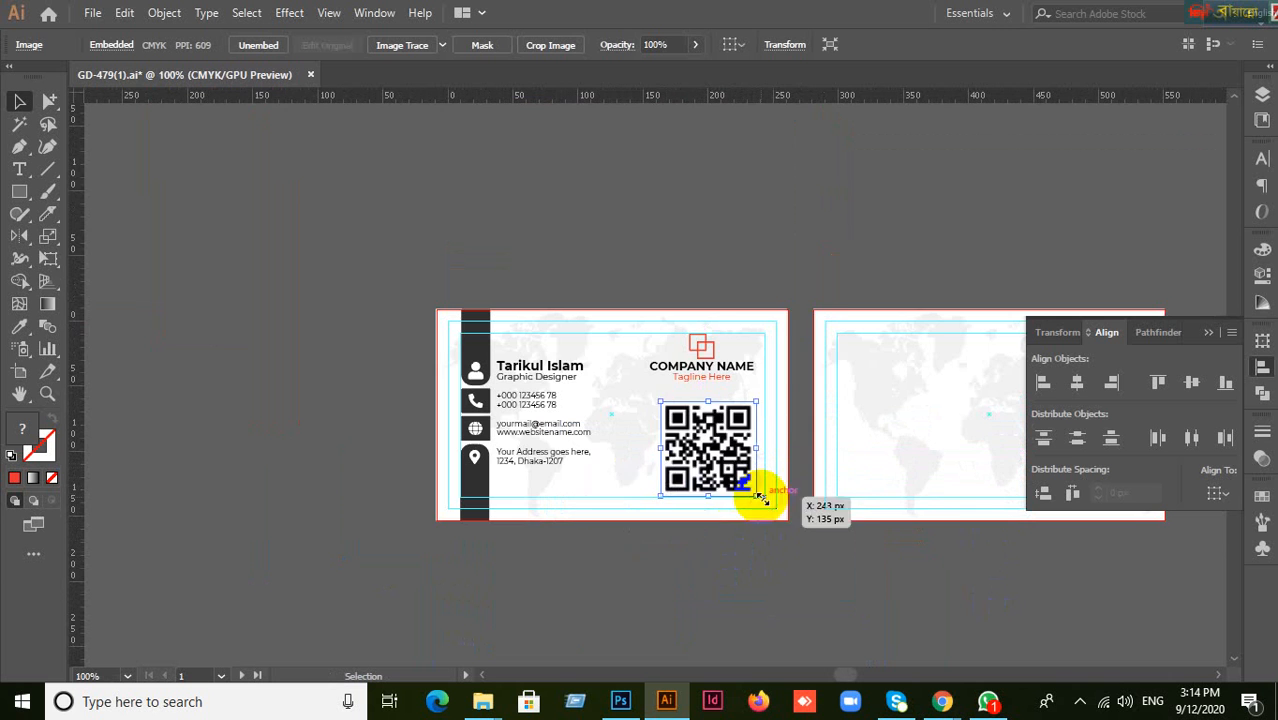
Shrink the QR code to about 35 px square and position it just above the front card's lower inner guide.
scroll(762, 499, up, 2)
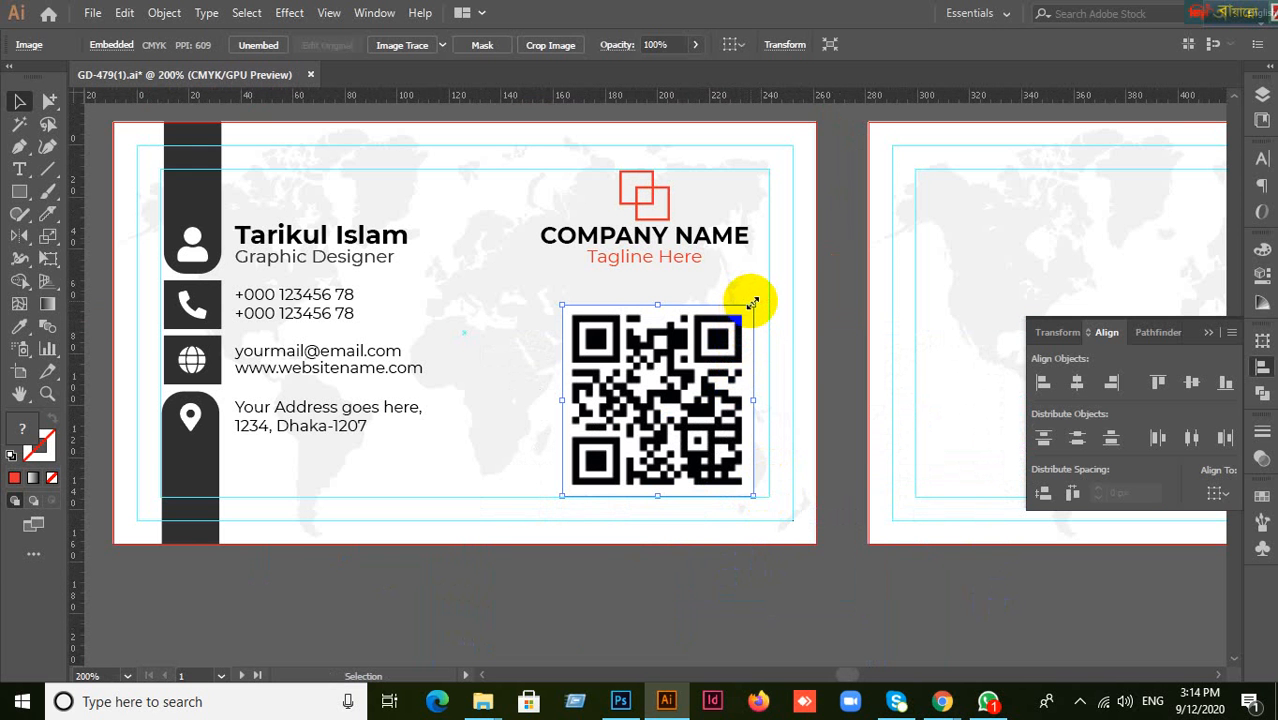
drag(752, 303, 712, 343)
drag(657, 436, 655, 434)
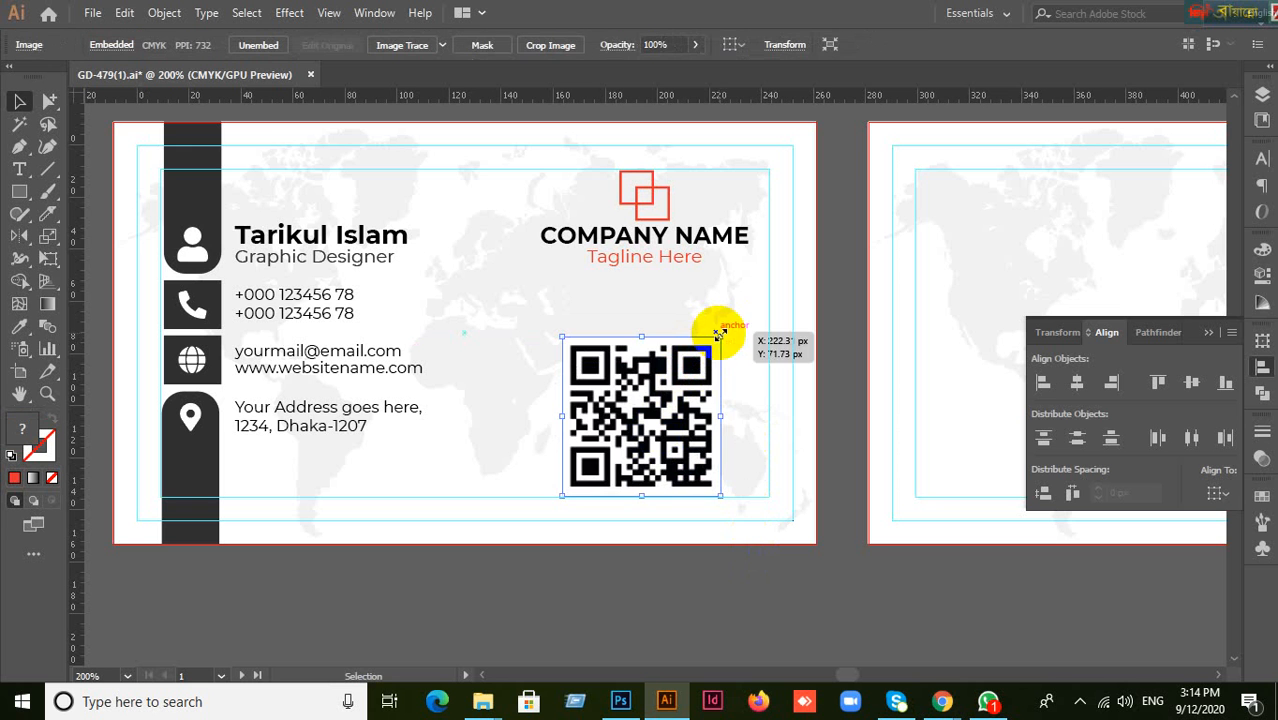
drag(720, 336, 683, 403)
drag(627, 459, 639, 455)
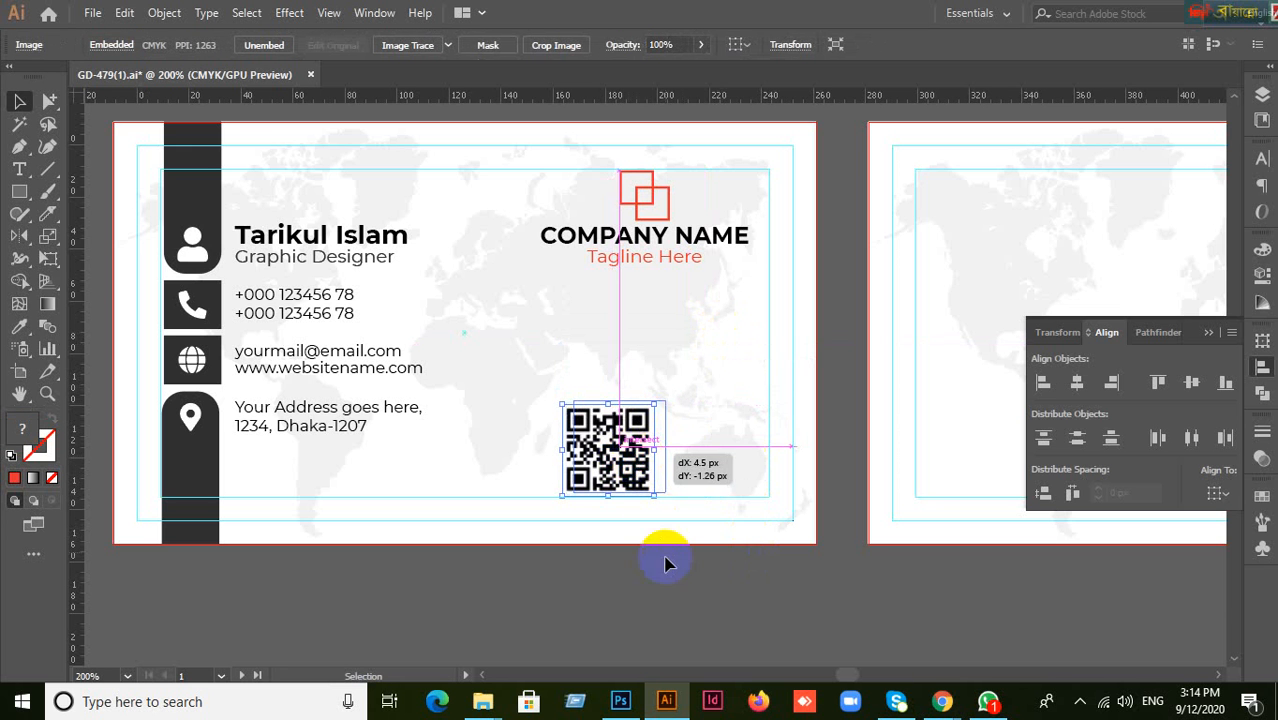
Draw a red square of about 4 px over the black centre of the QR code's upper-left corner marker.
scroll(617, 433, up, 3)
click(323, 374)
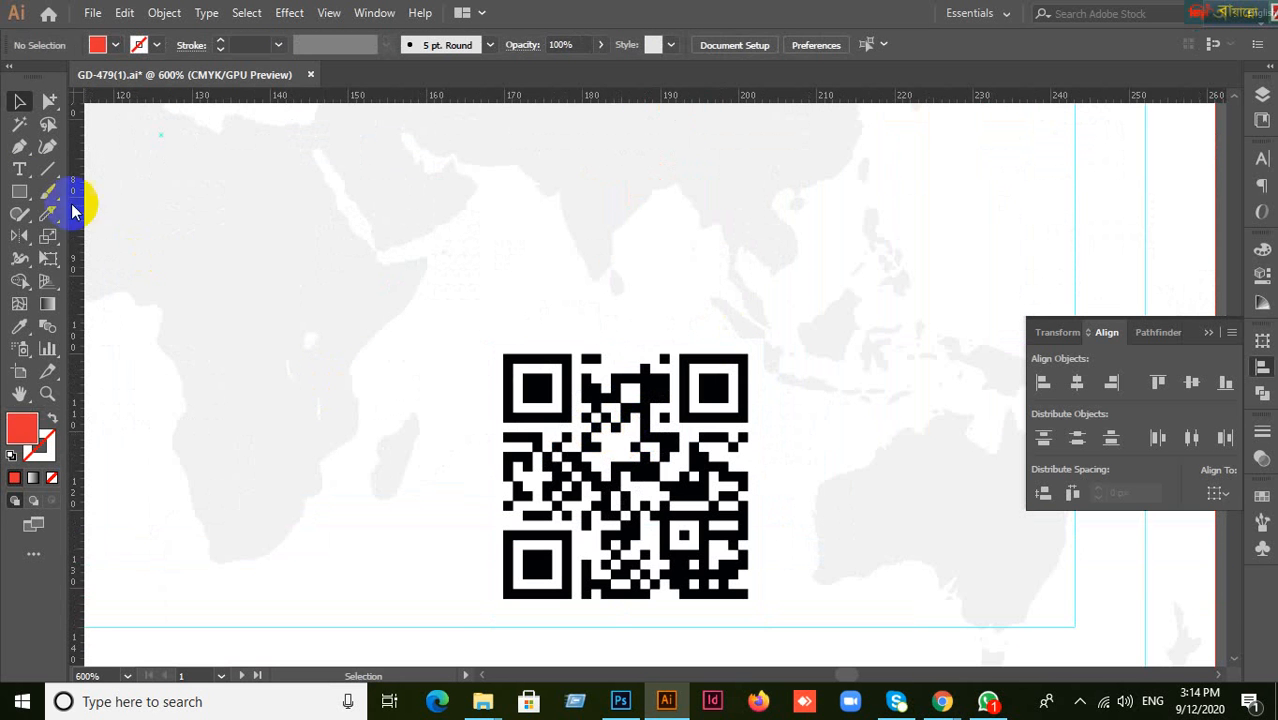
click(21, 190)
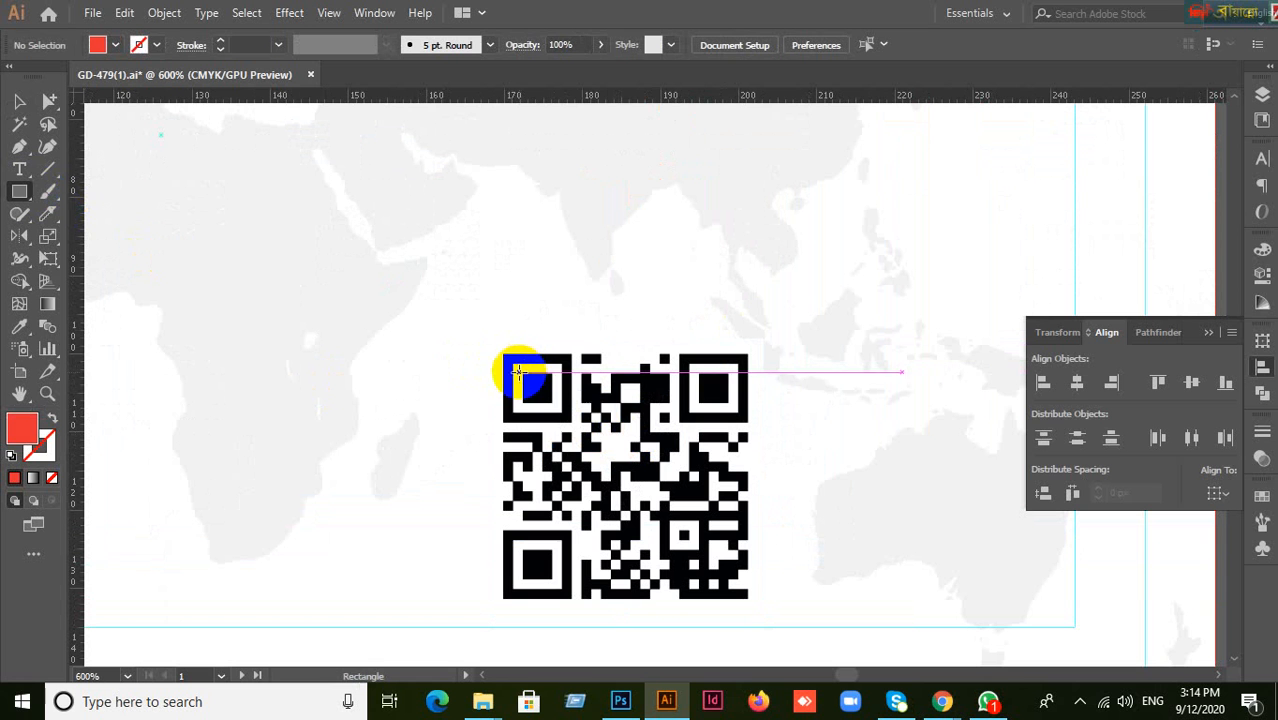
drag(519, 372, 553, 403)
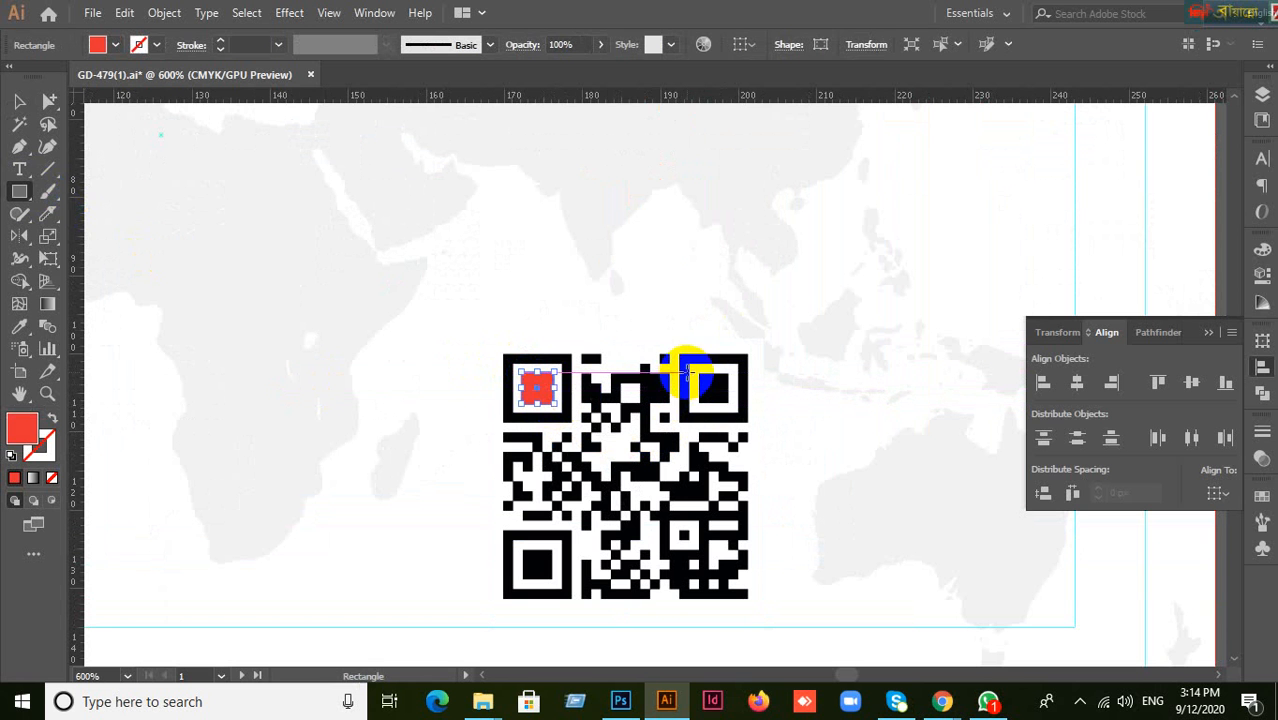
drag(694, 371, 724, 401)
key(ctrl+z)
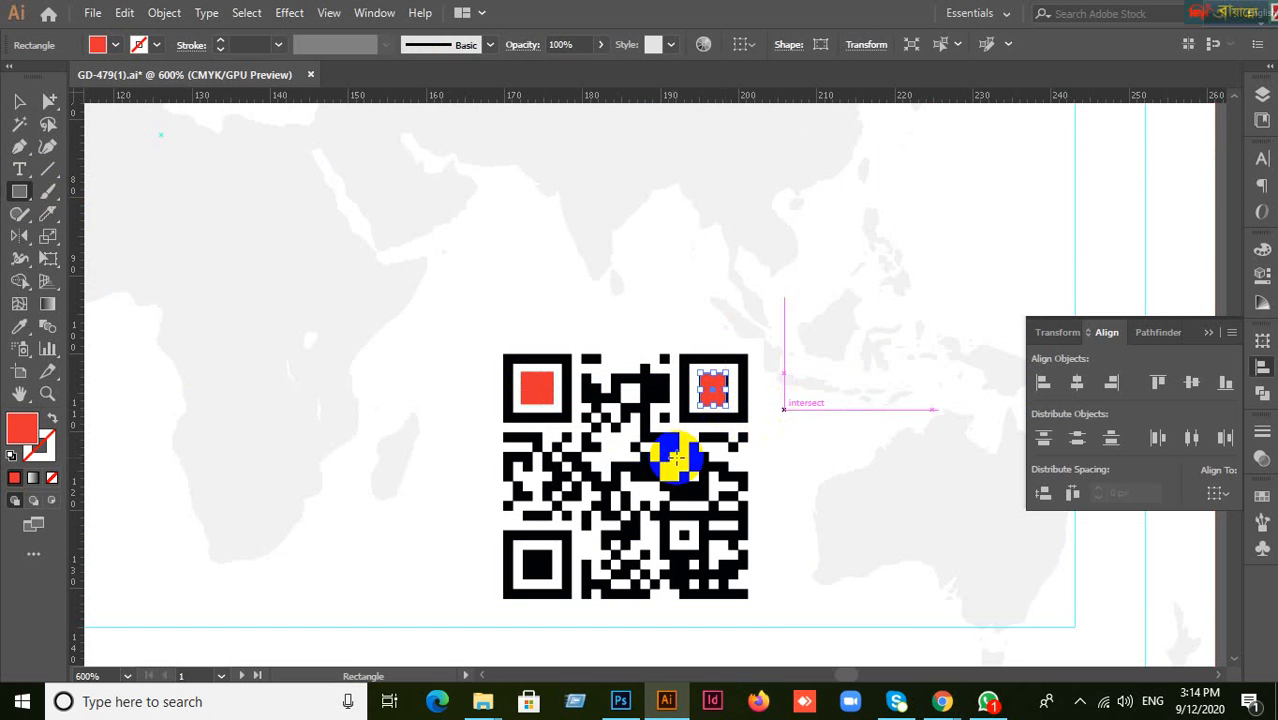
key(ctrl+z)
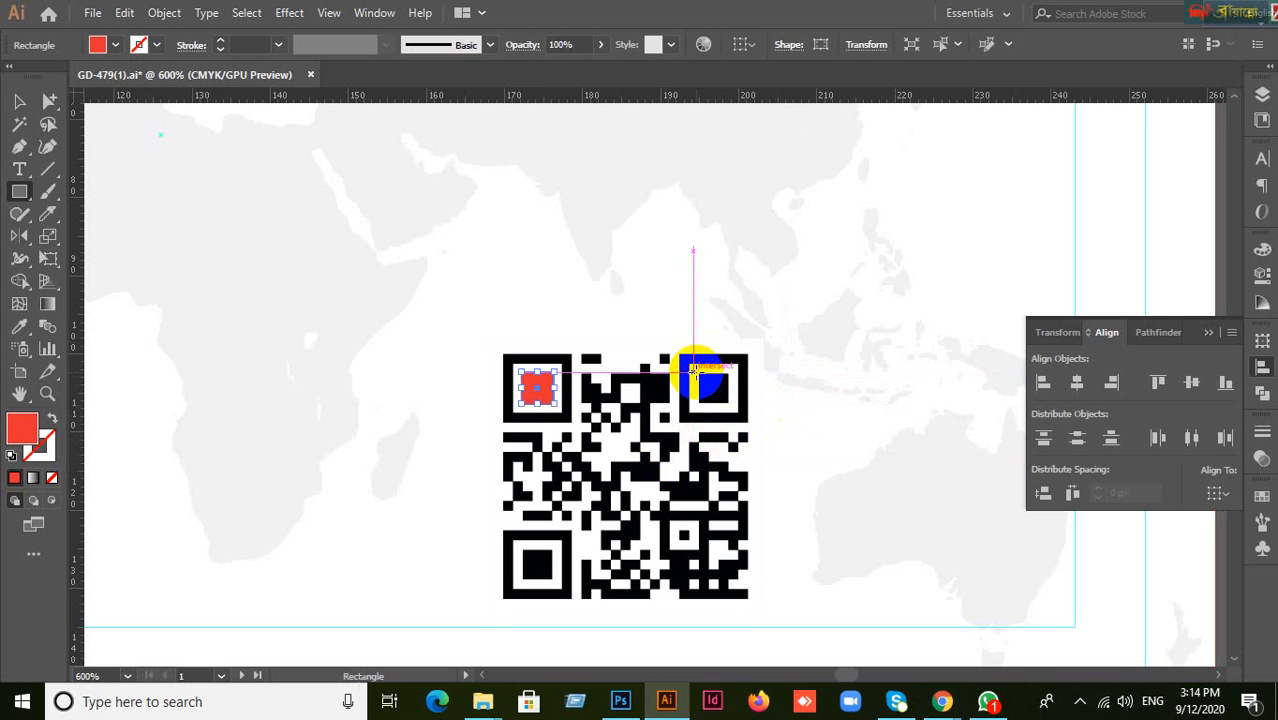
drag(699, 372, 726, 404)
key(ctrl+z)
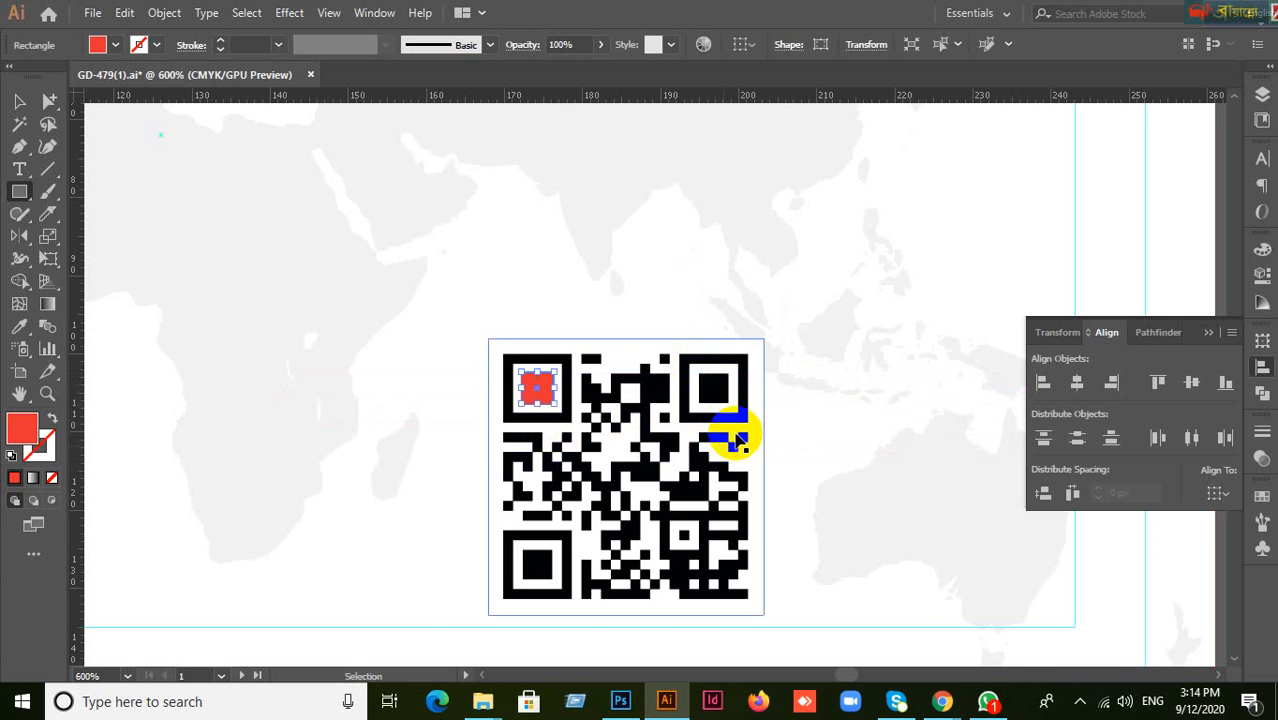
Draw a red square of about 4 px exactly over the black centre of the QR code's upper-right corner marker.
scroll(737, 410, up, 3)
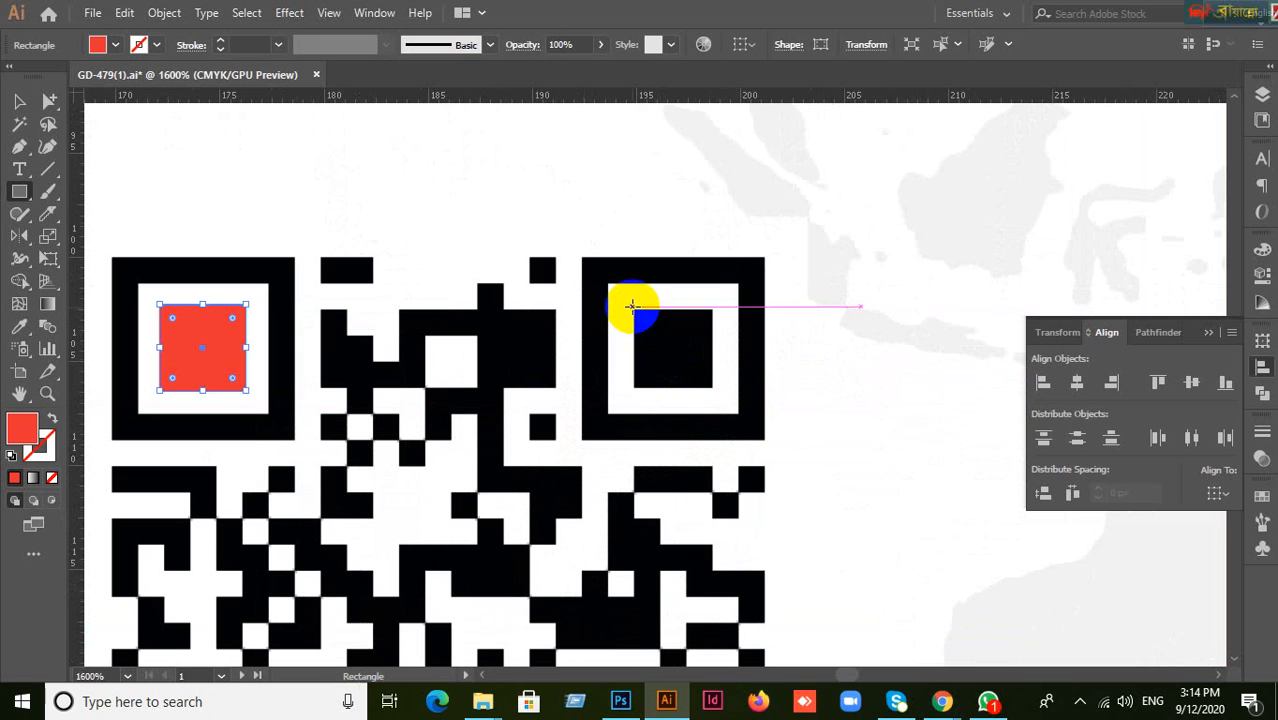
drag(633, 309, 712, 388)
scroll(609, 422, down, 1)
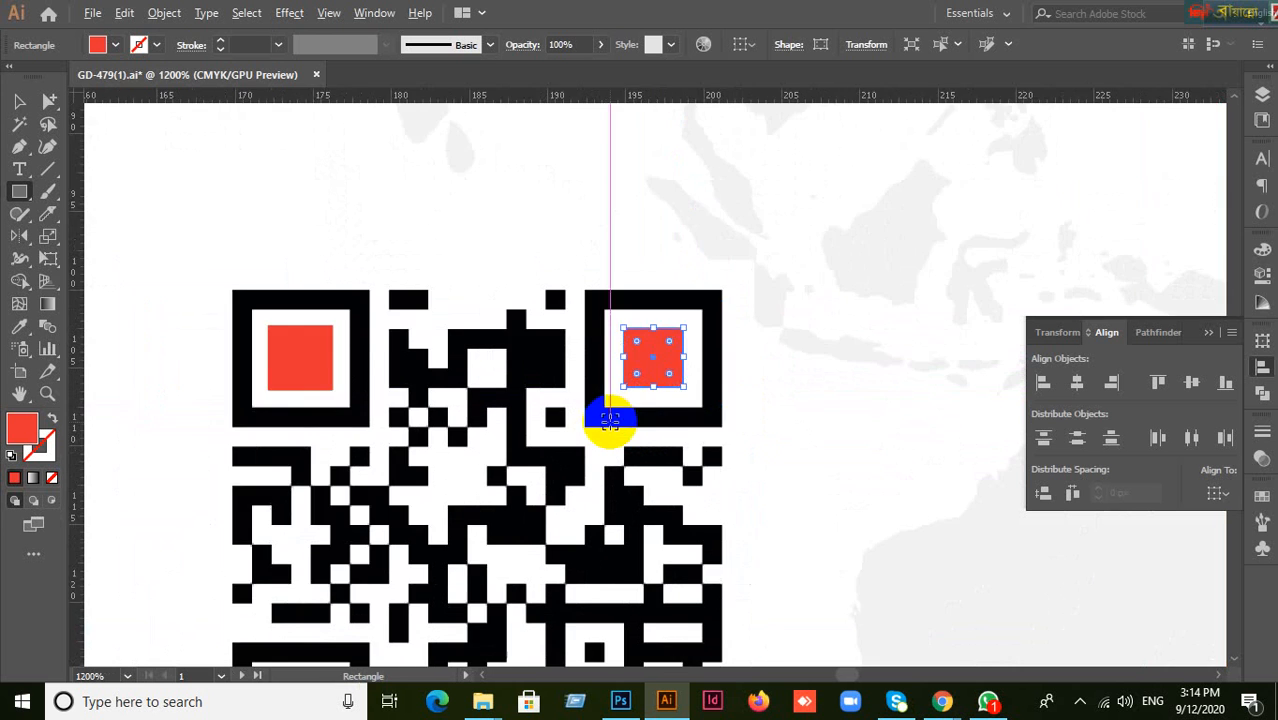
Draw a red square exactly over the black centre of the QR code's lower-left corner marker.
scroll(609, 422, down, 1)
scroll(605, 430, down, 2)
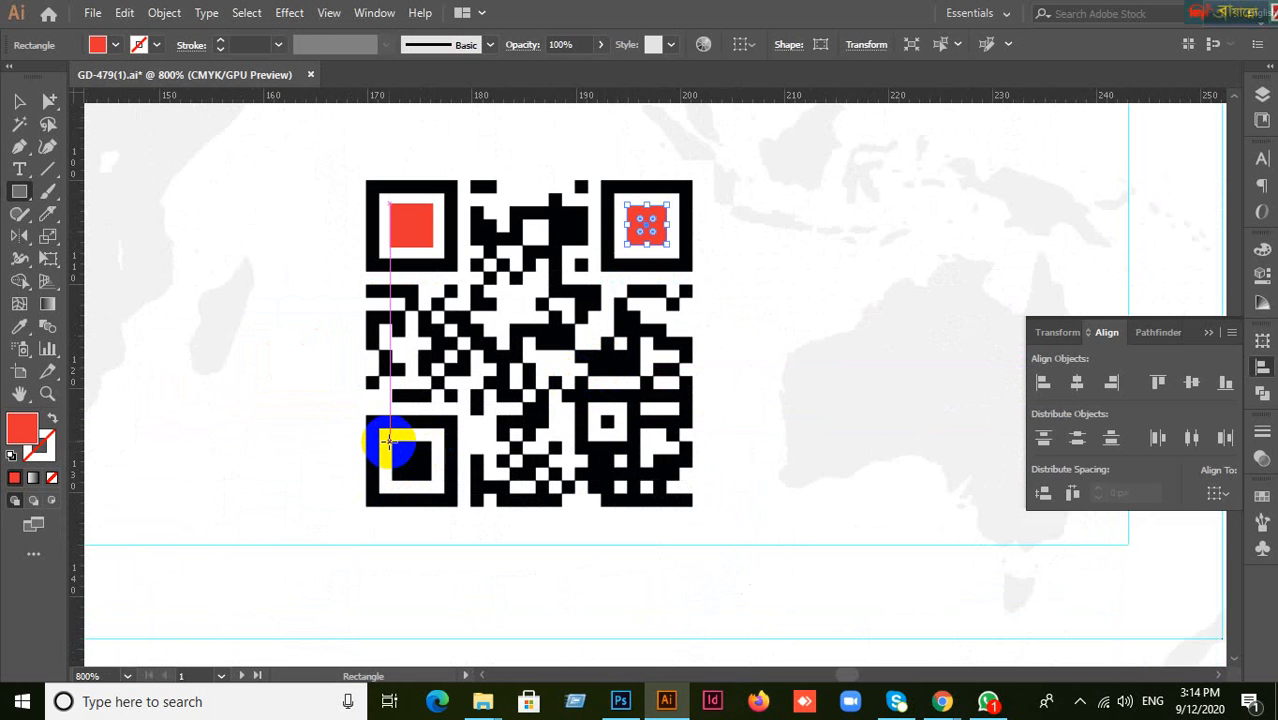
drag(391, 442, 433, 478)
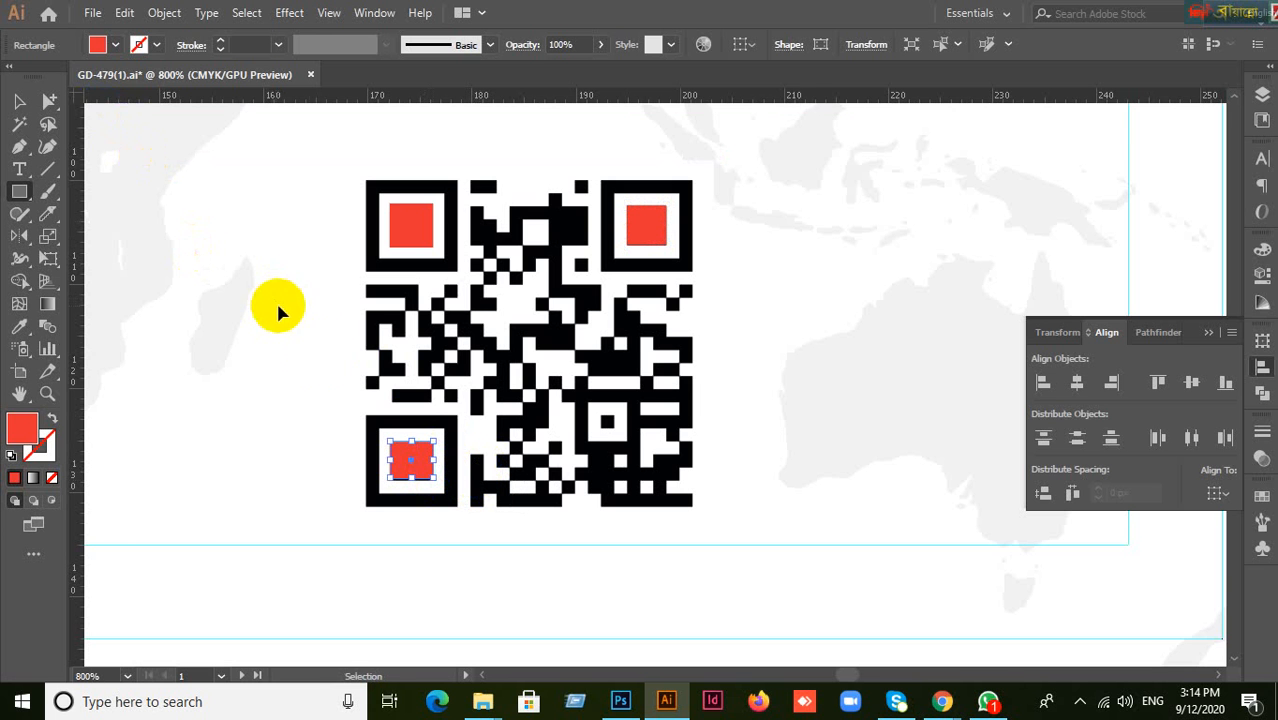
key(ctrl+z)
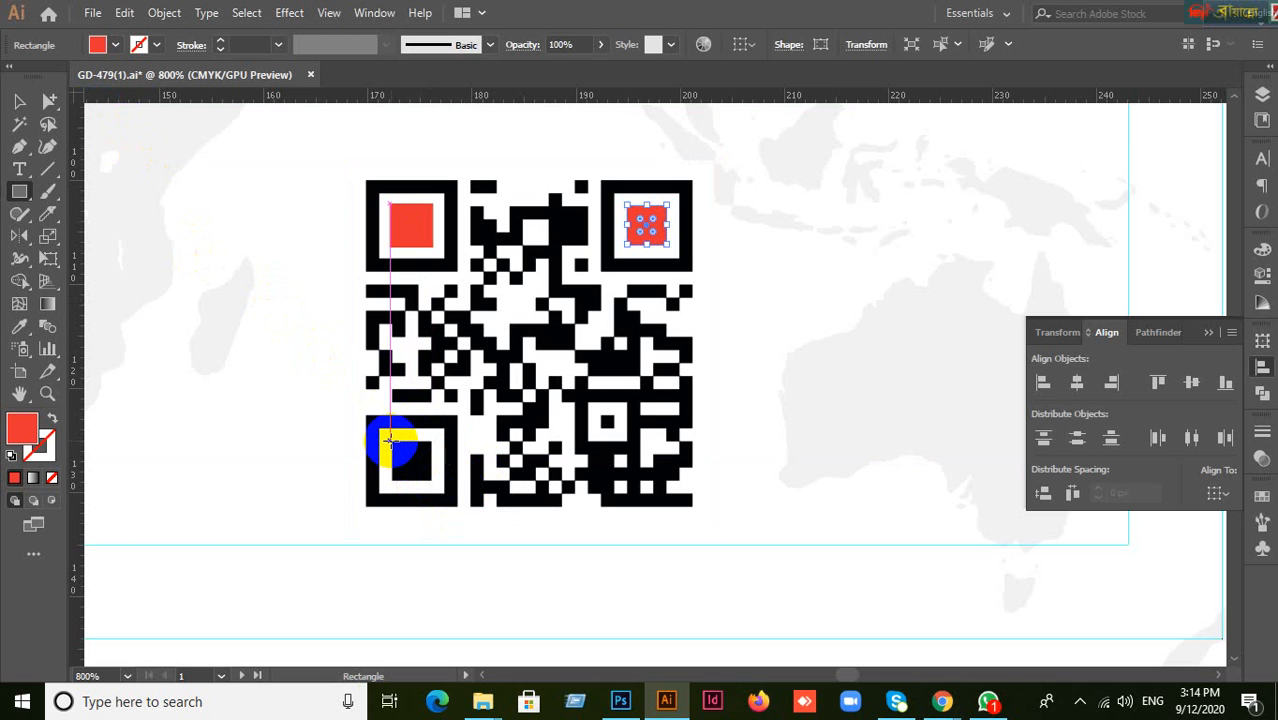
drag(391, 440, 434, 482)
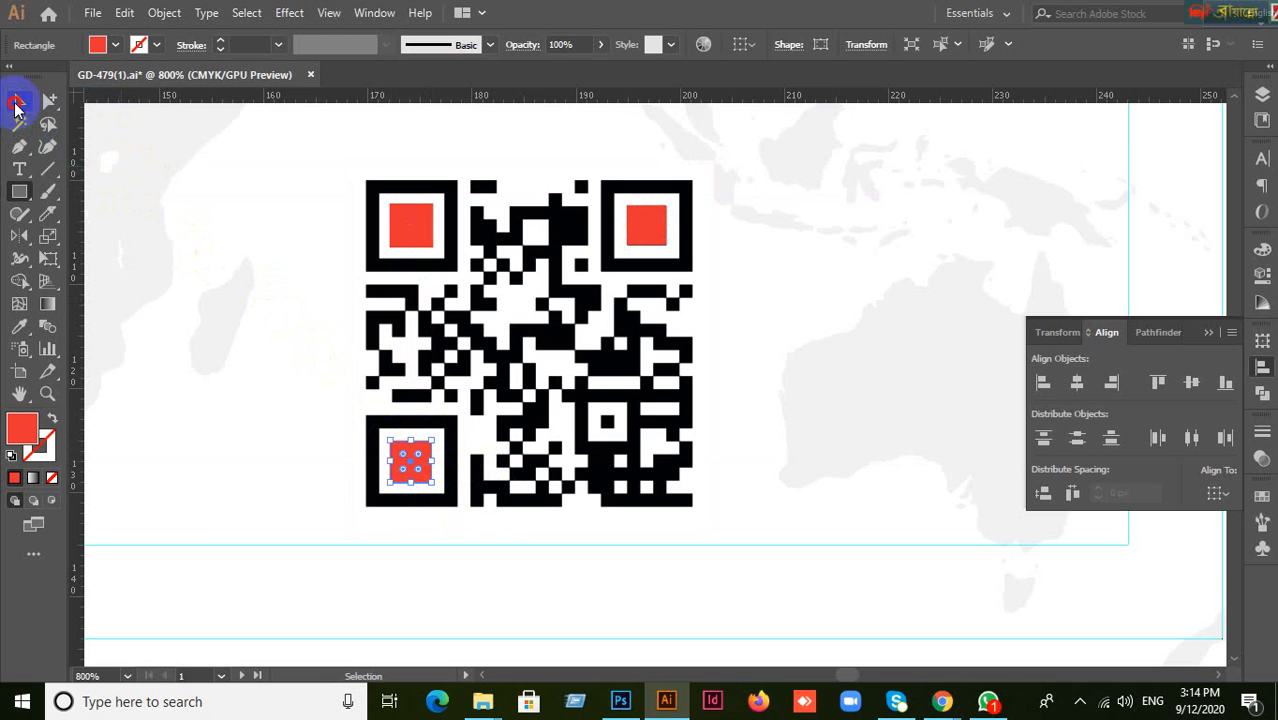
click(15, 104)
click(756, 479)
Group the QR code with its three red squares and move the group right beneath the tagline.
scroll(748, 399, down, 4)
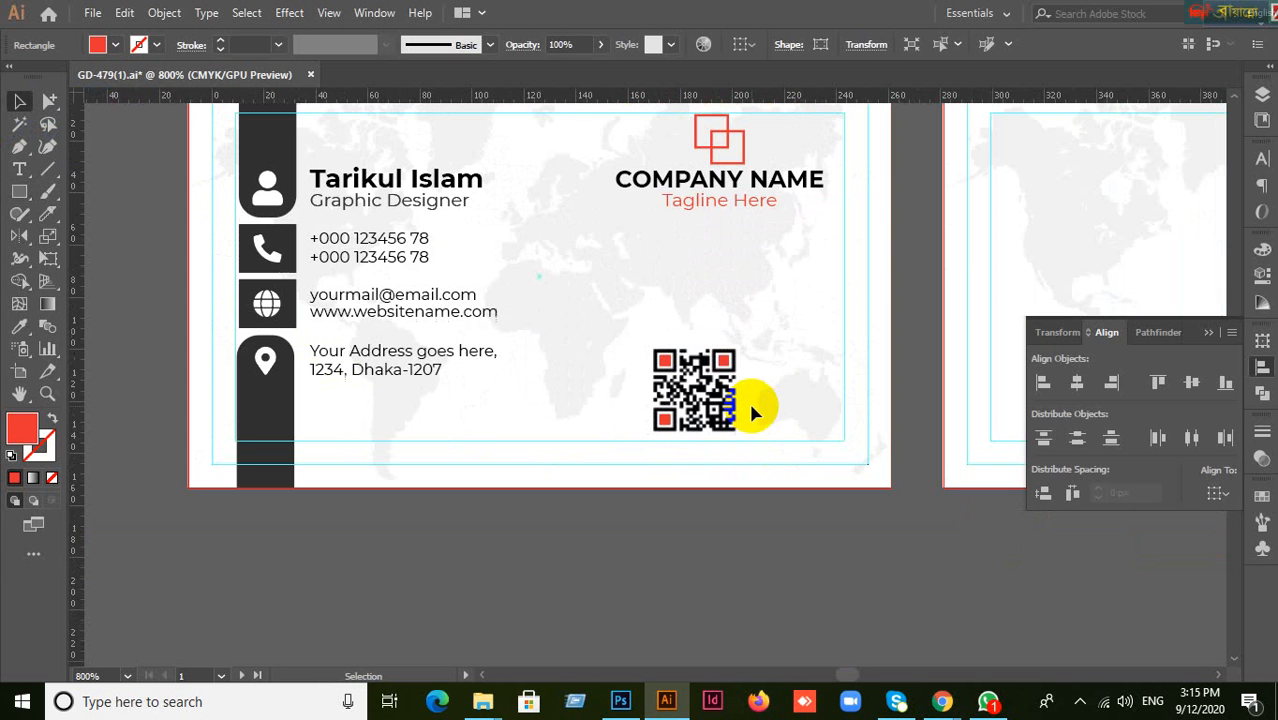
scroll(748, 399, up, 3)
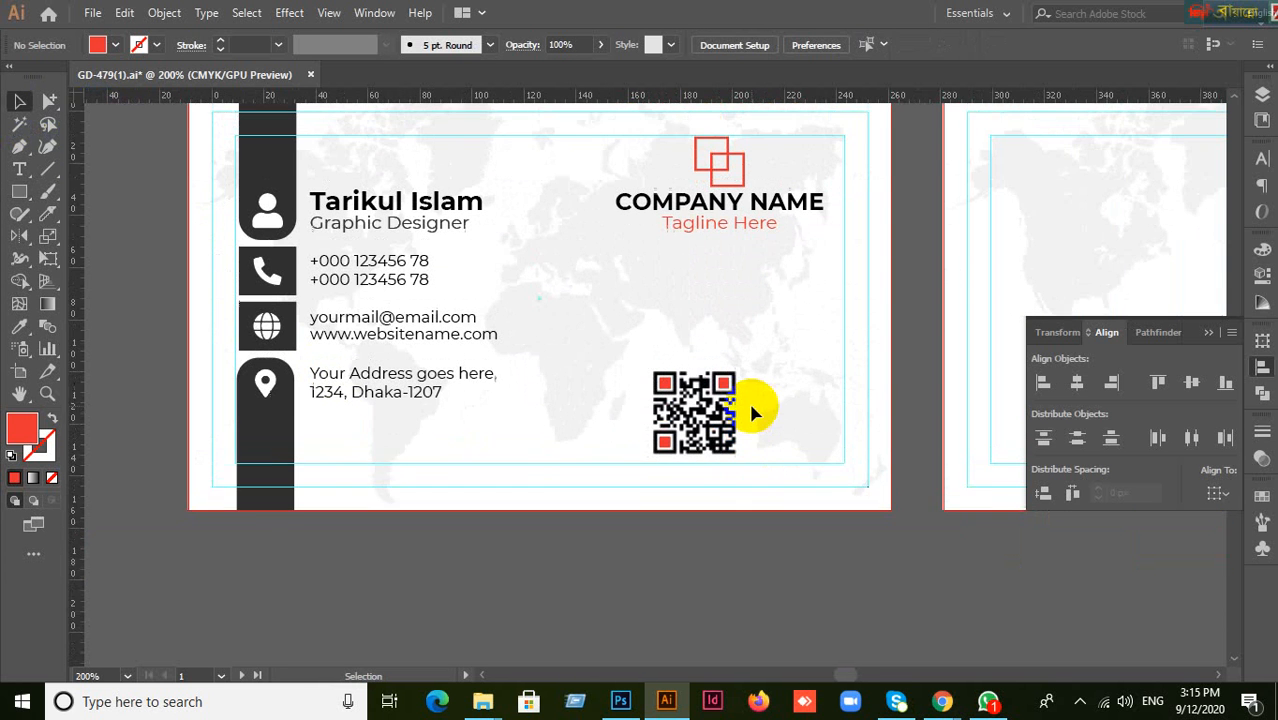
drag(600, 422, 756, 572)
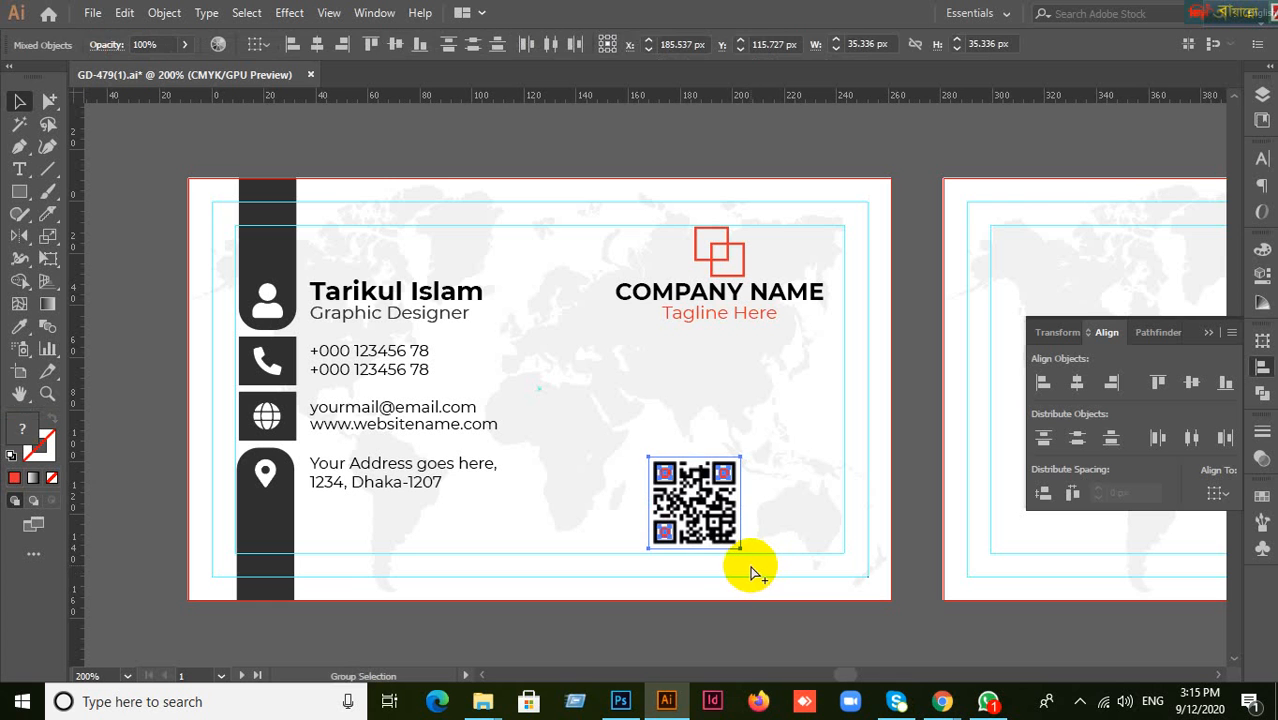
click(776, 514)
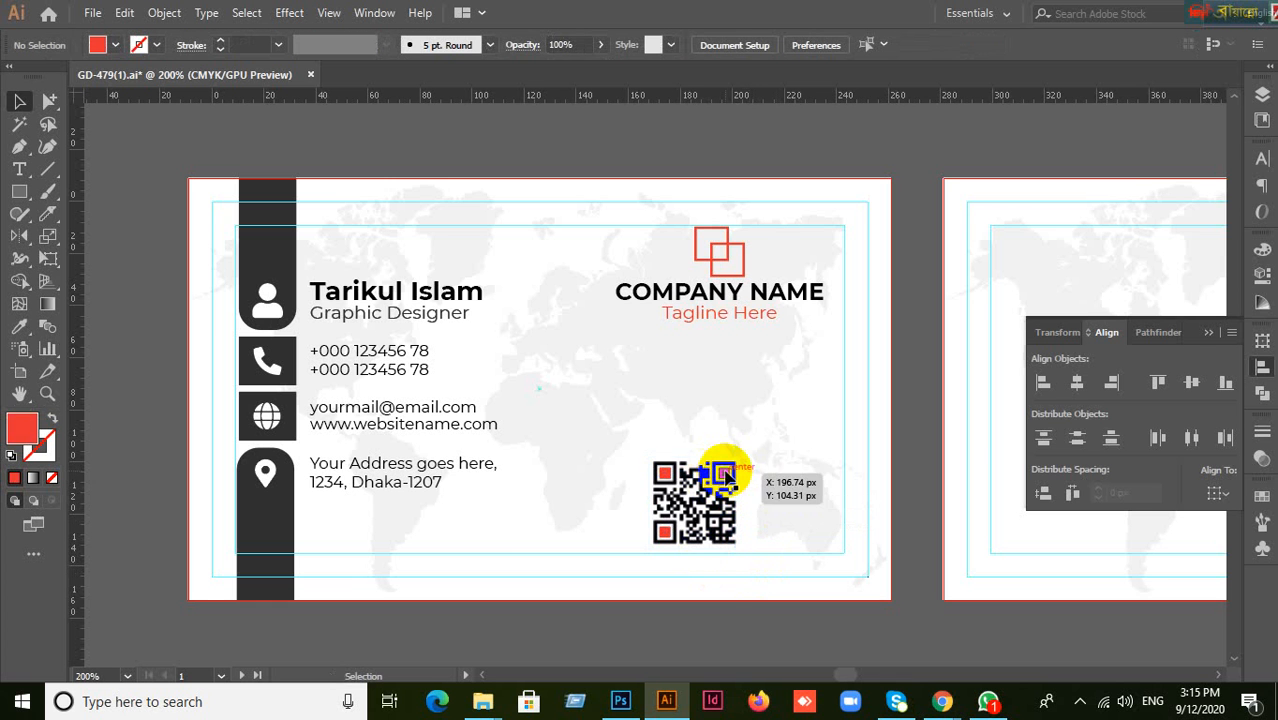
drag(727, 478, 756, 482)
click(922, 551)
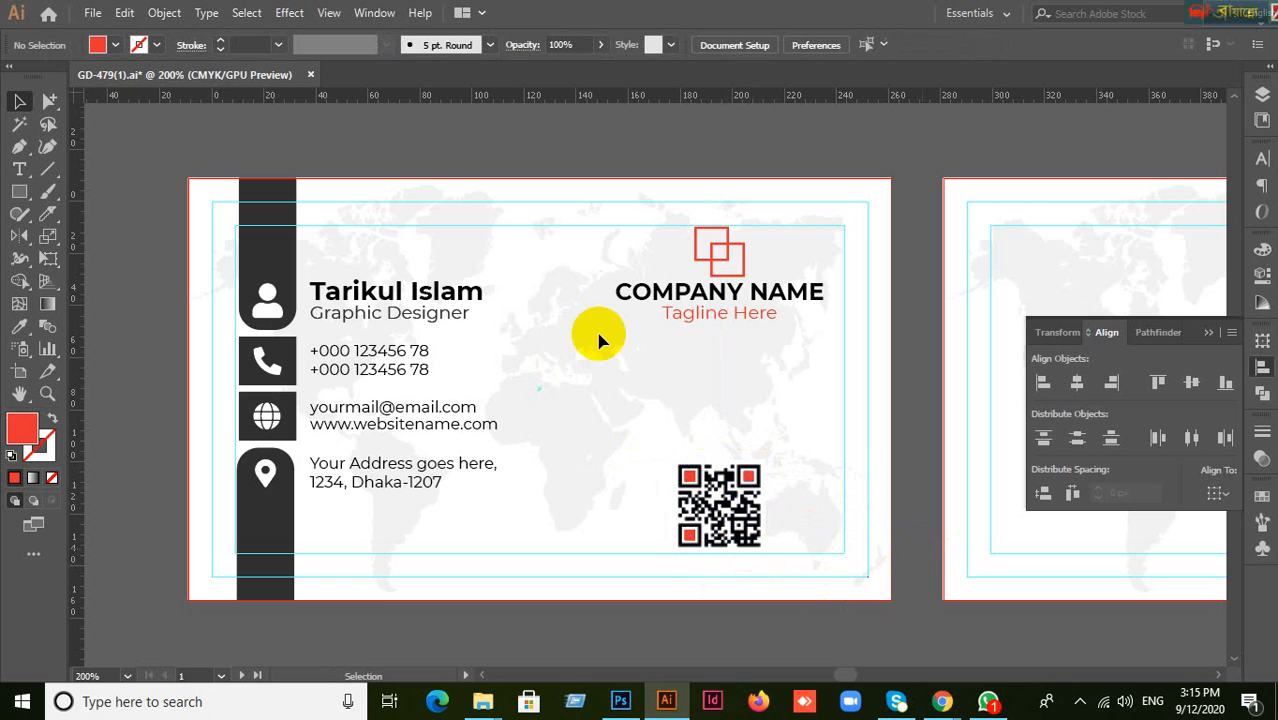
Align the QR code and the logo, company name and tagline group on their horizontal centres.
click(705, 298)
click(922, 459)
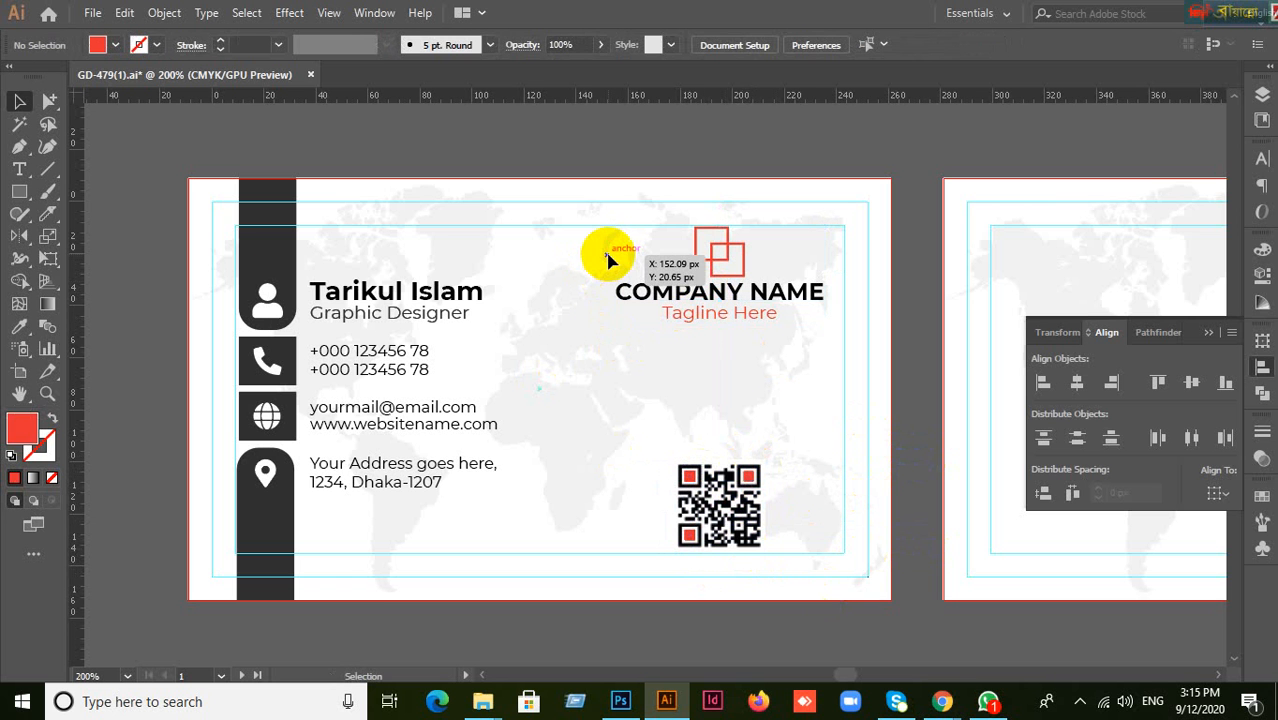
click(684, 306)
click(719, 503)
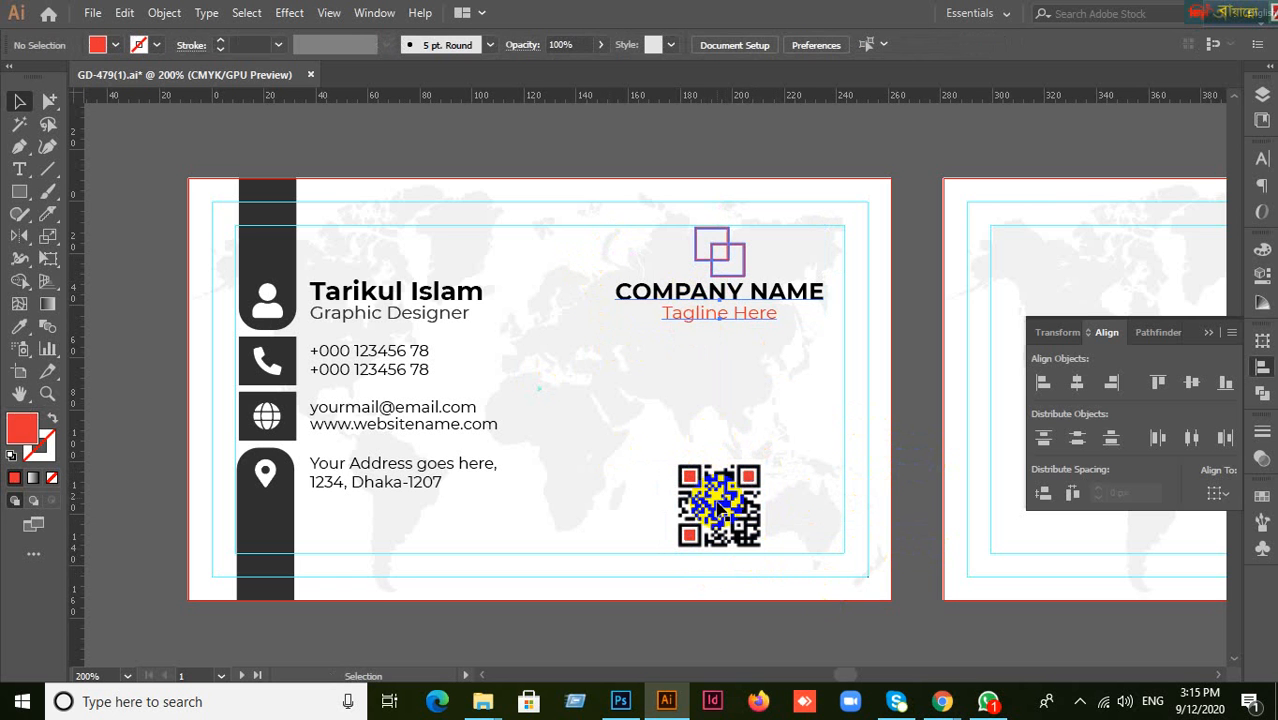
click(919, 479)
drag(601, 241, 750, 548)
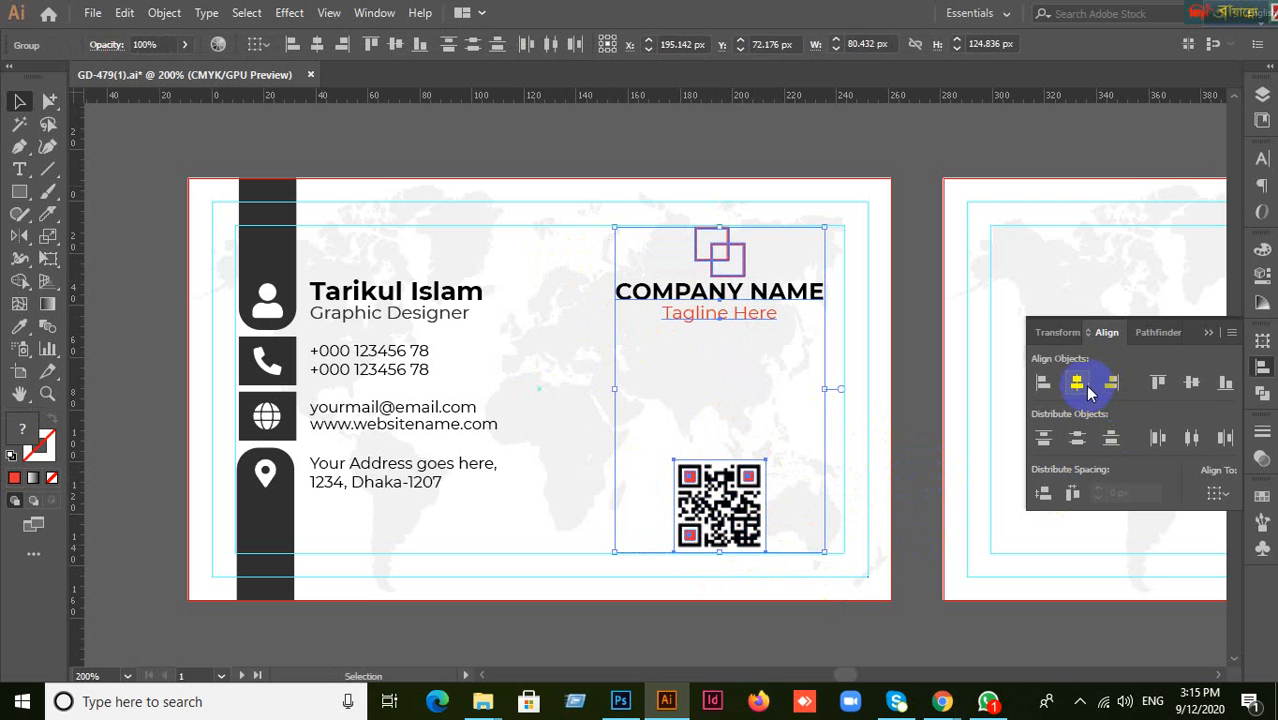
click(1086, 386)
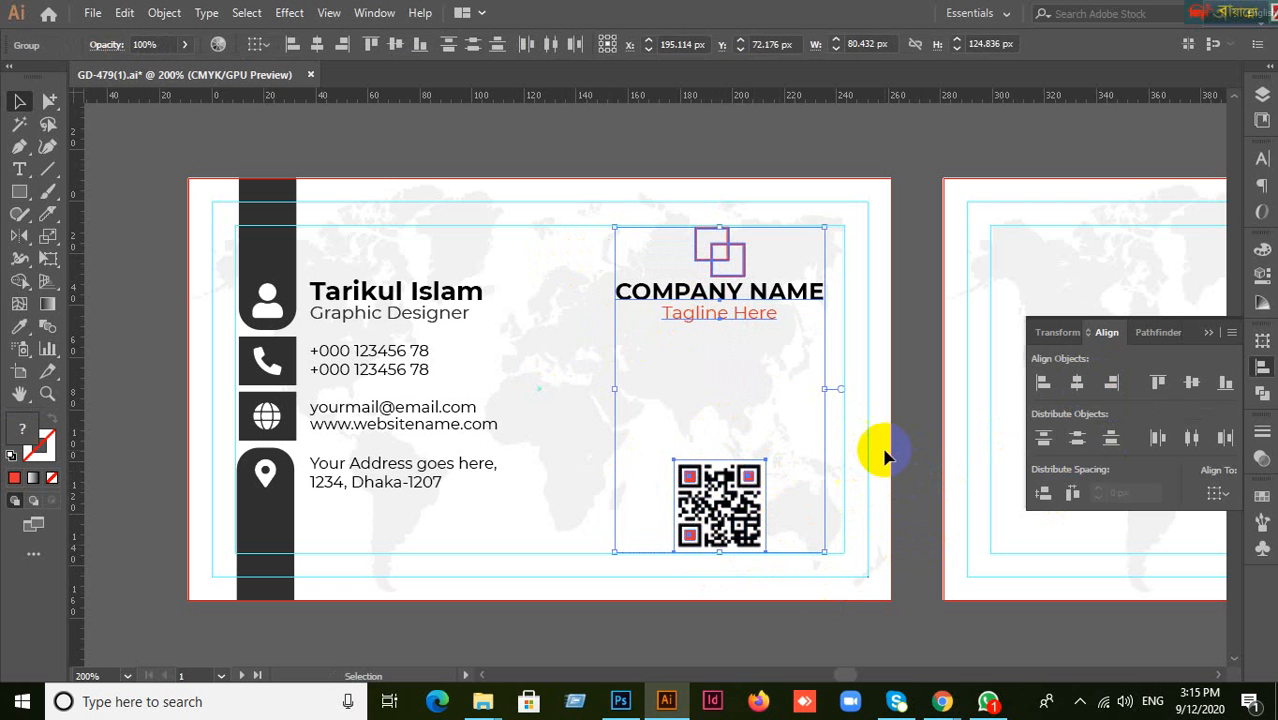
Move the logo group and QR code together right until the company name meets the front card's inner guide.
drag(760, 292, 786, 298)
click(913, 490)
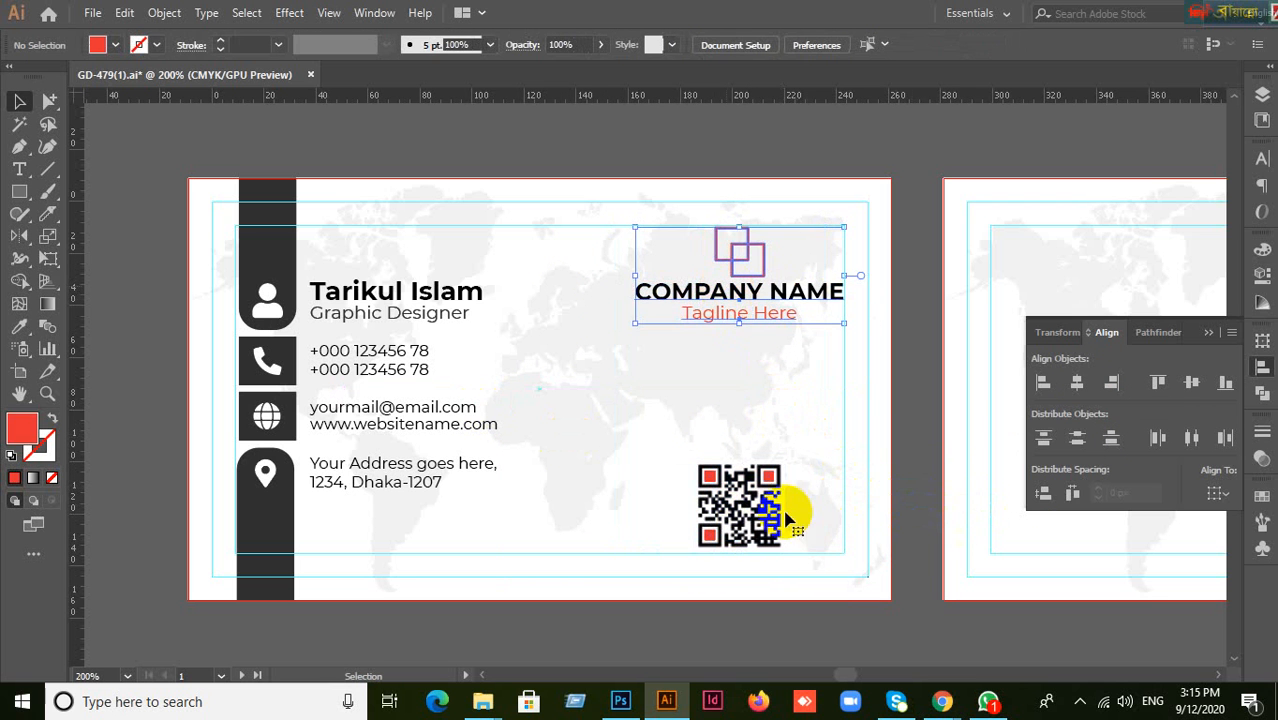
click(757, 513)
click(922, 478)
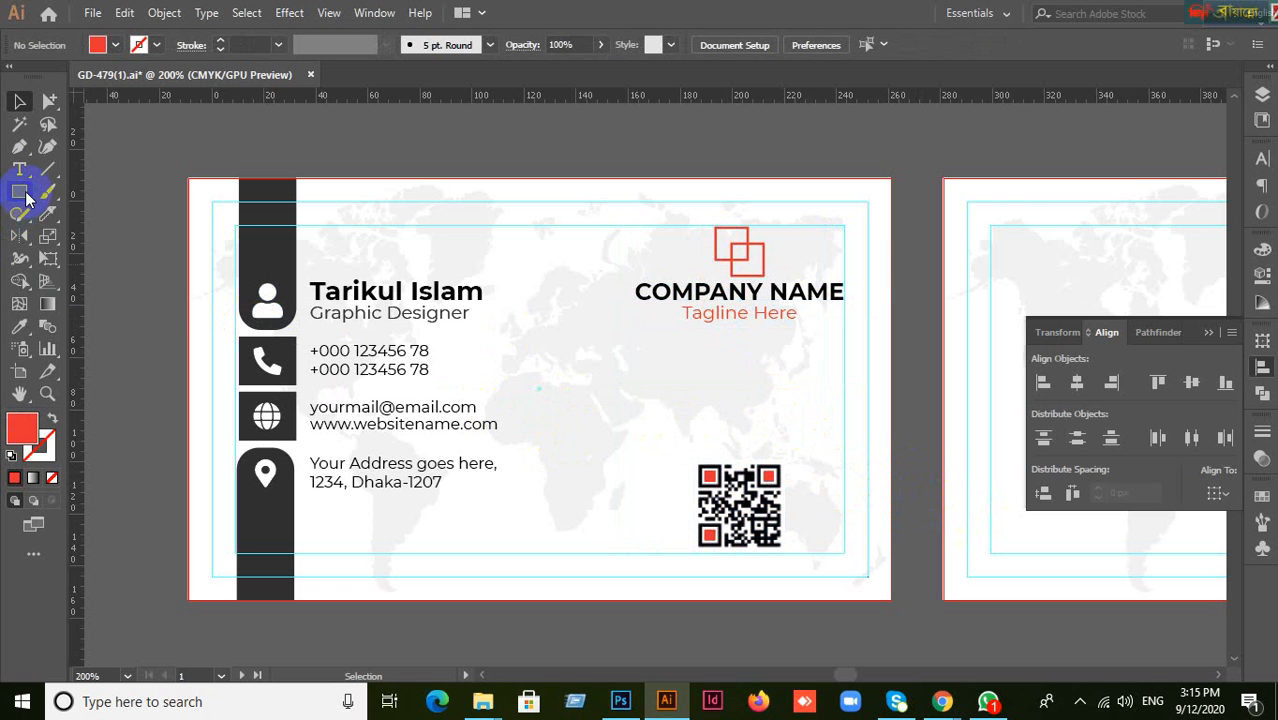
Draw a tall, very narrow red ellipse between the contact details and the logo group as a divider.
drag(25, 197, 62, 240)
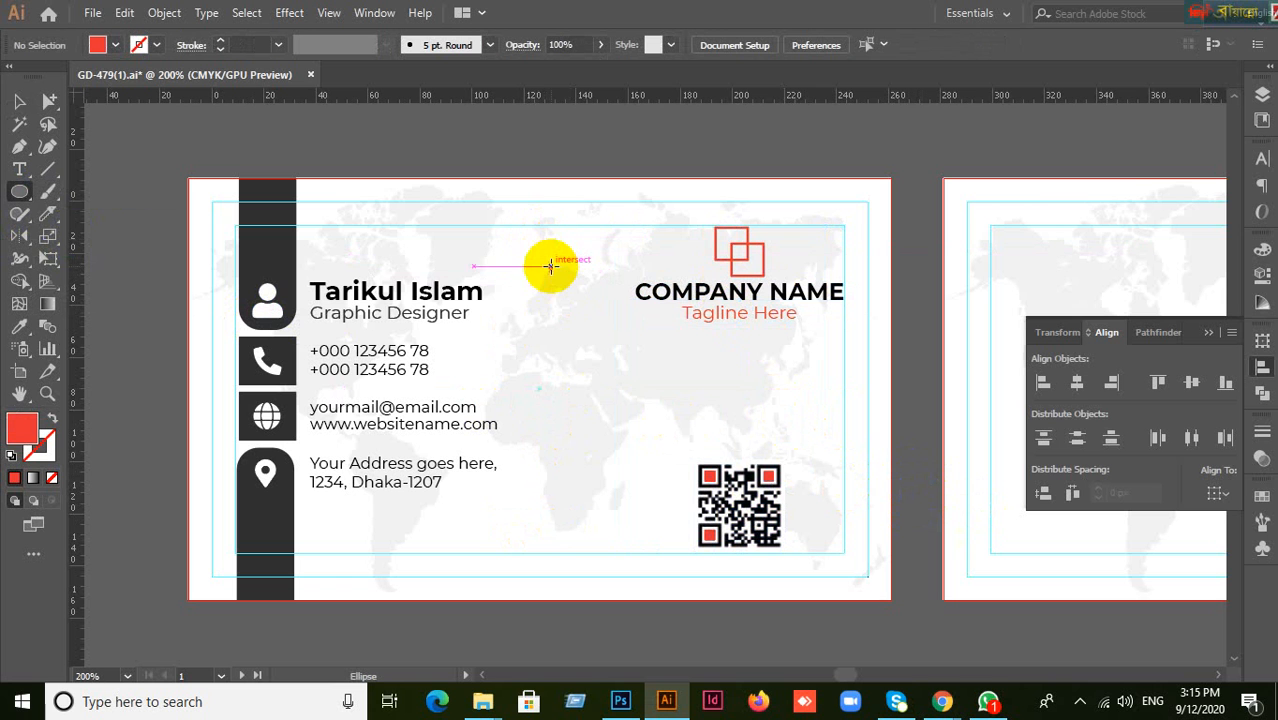
drag(550, 265, 561, 541)
click(19, 101)
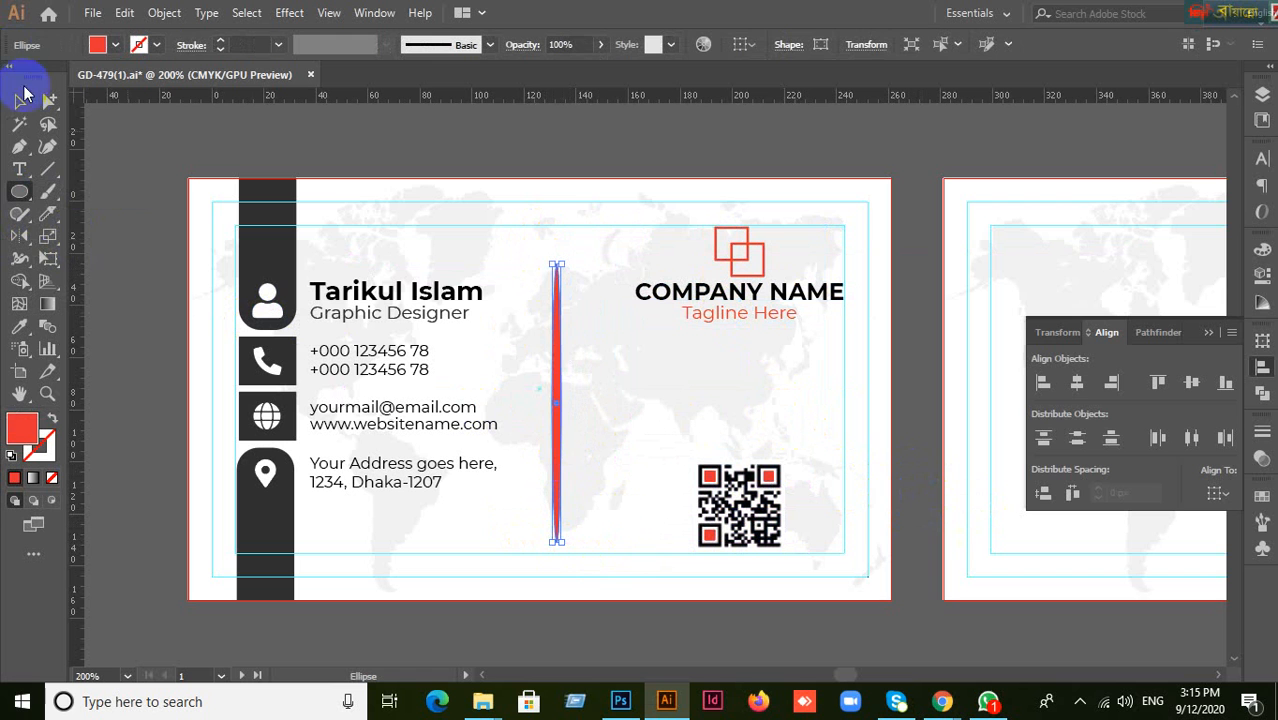
Centre the red ellipse vertically and horizontally on the front card, aligning it to the artboard.
click(1216, 493)
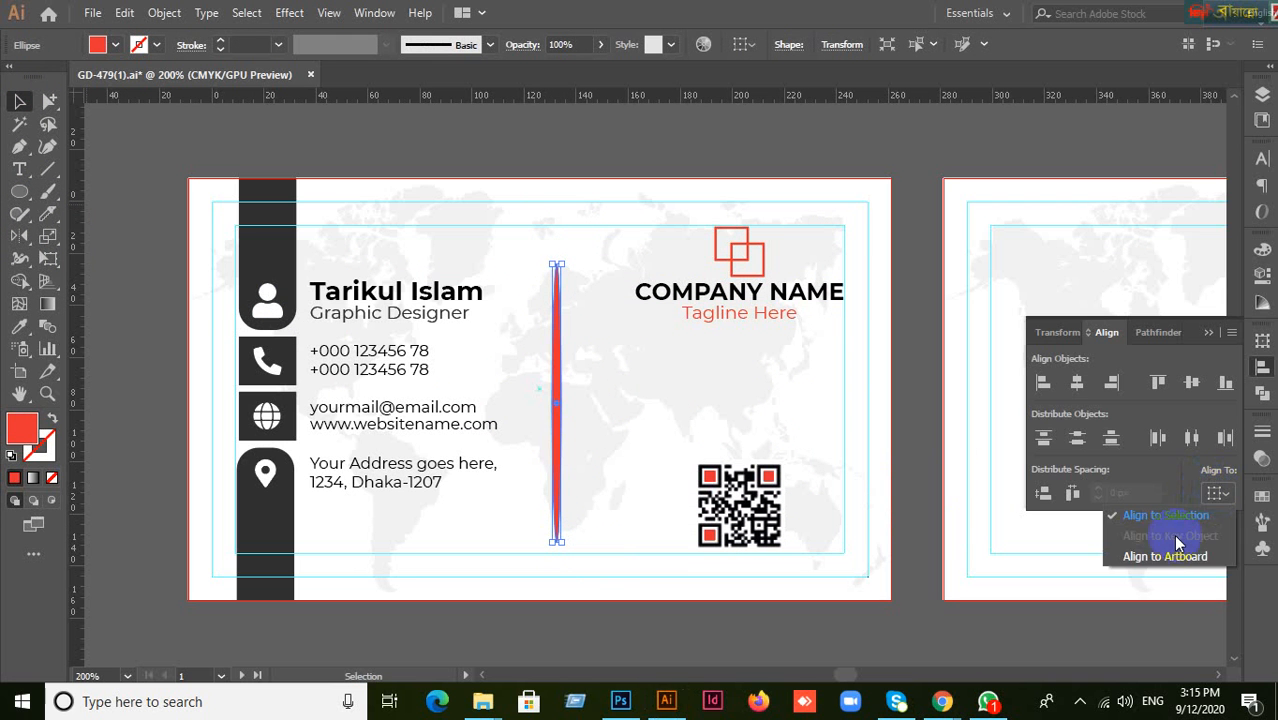
click(1172, 556)
click(1191, 382)
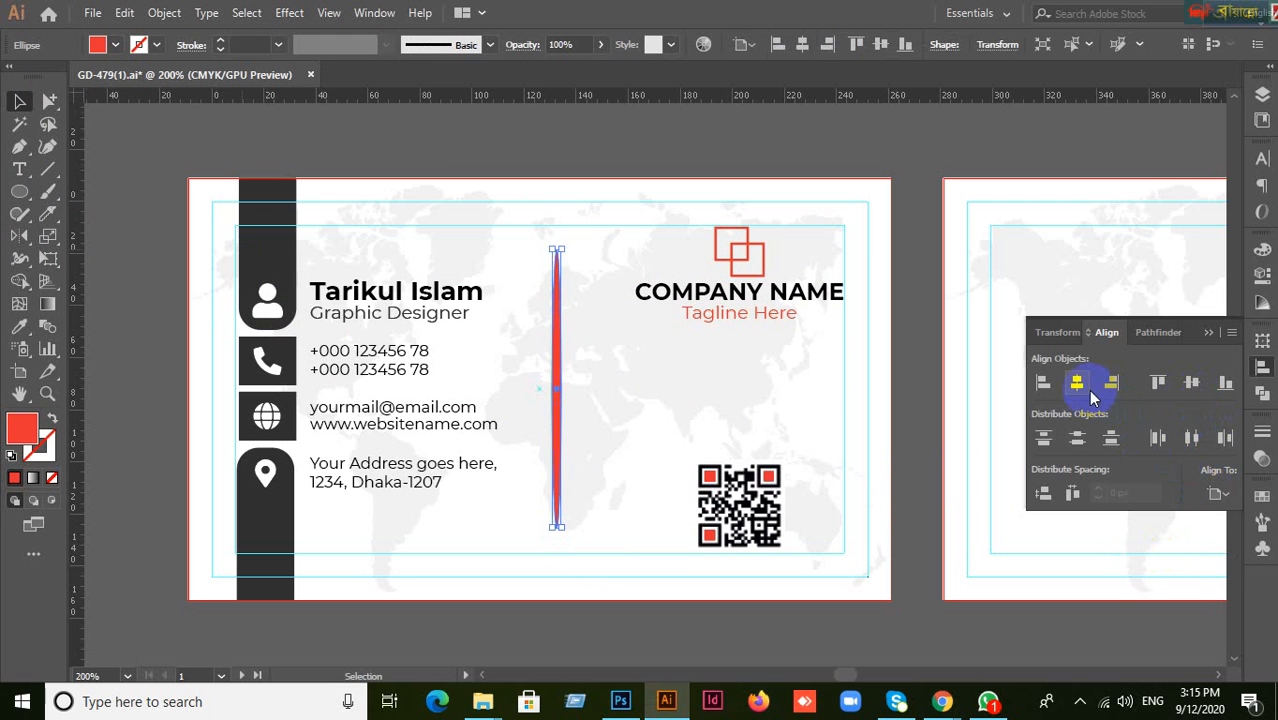
click(1077, 382)
click(1218, 496)
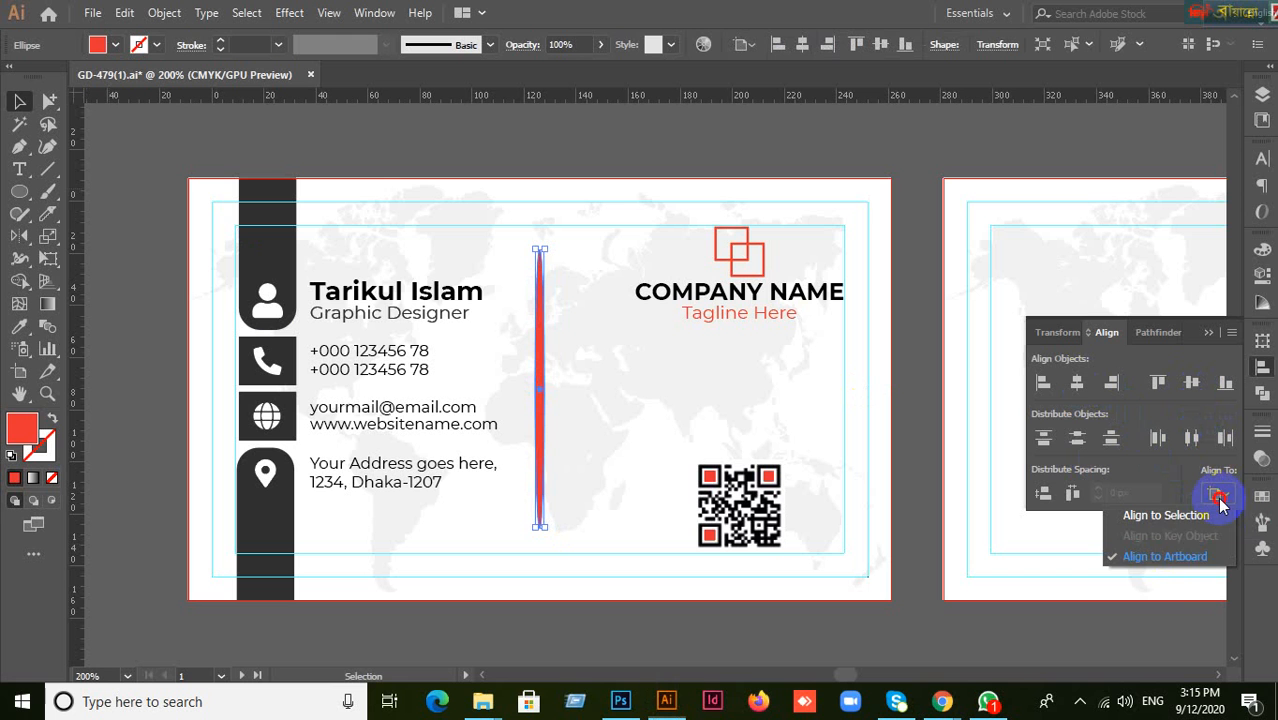
click(1157, 556)
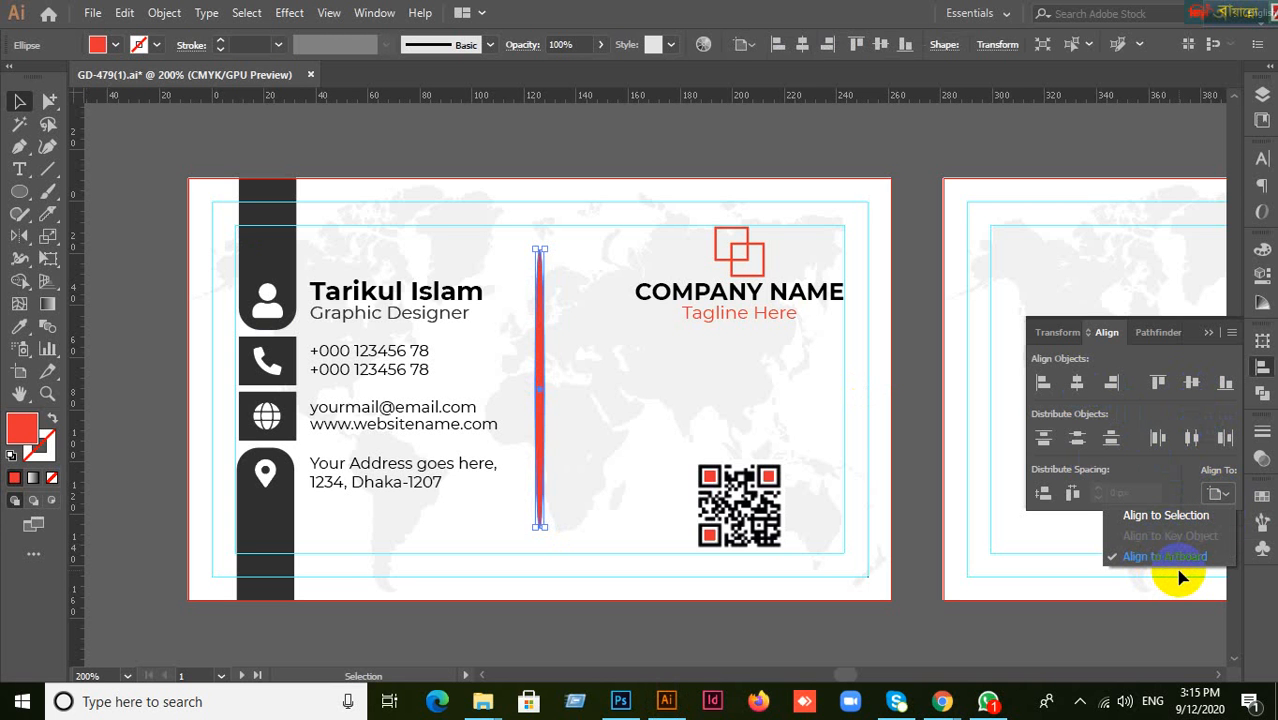
click(1192, 382)
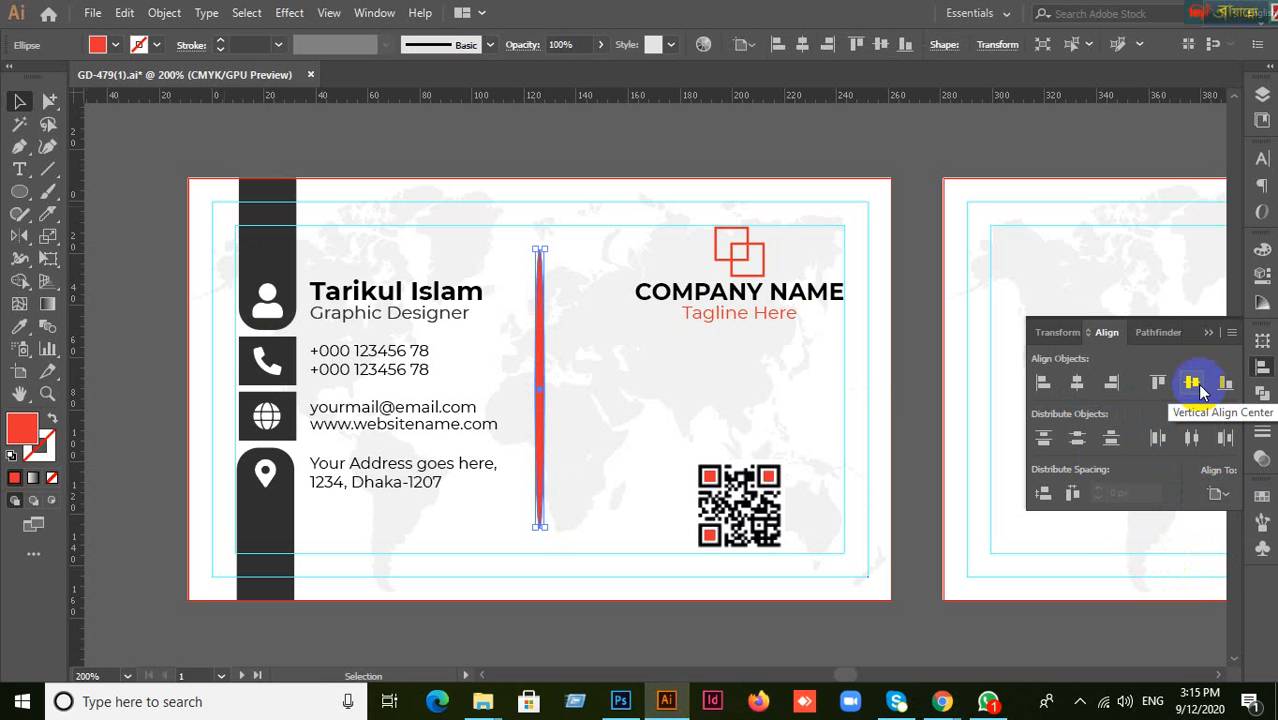
click(1075, 385)
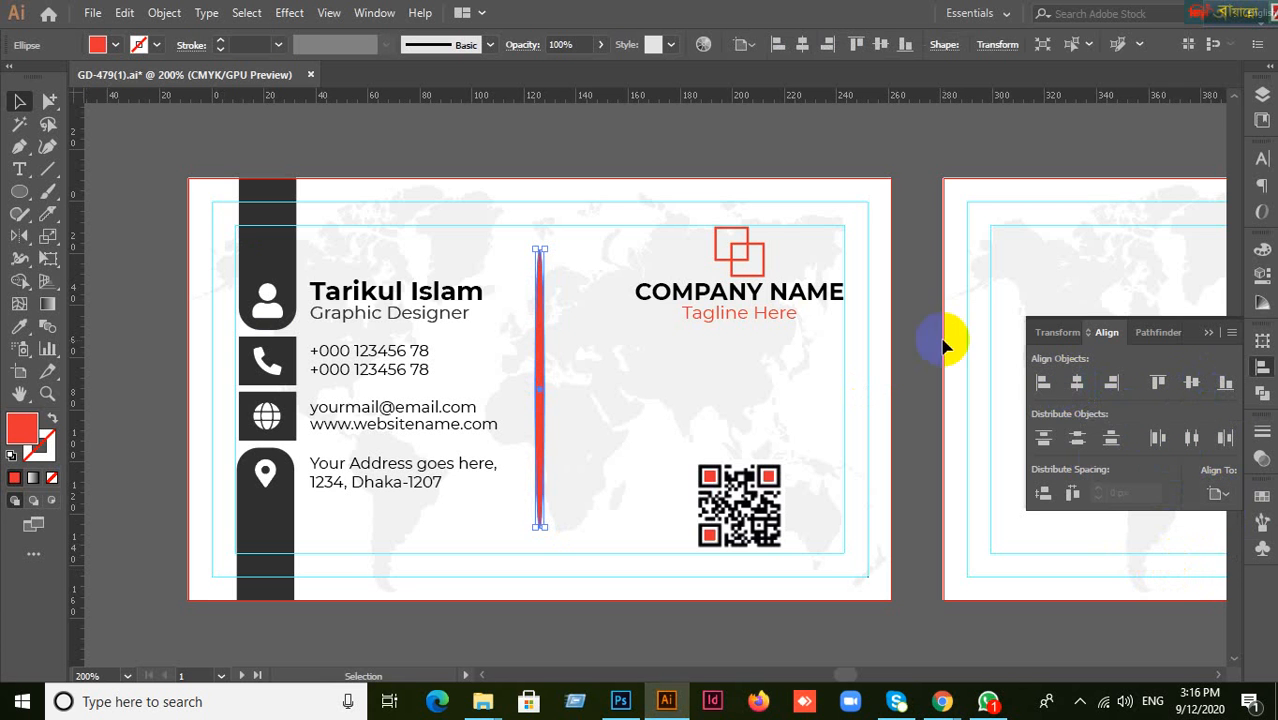
click(922, 128)
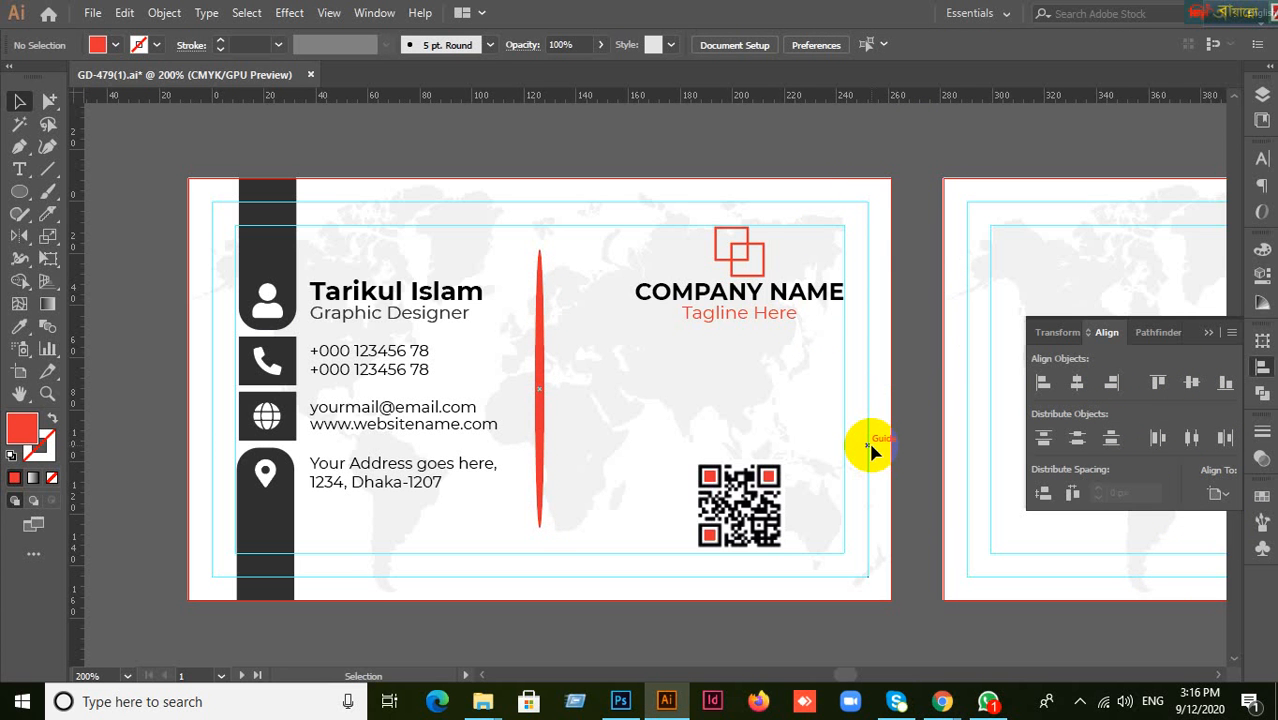
Collapse the Align panel and delete the white background and world map from the back card.
scroll(869, 445, down, 1)
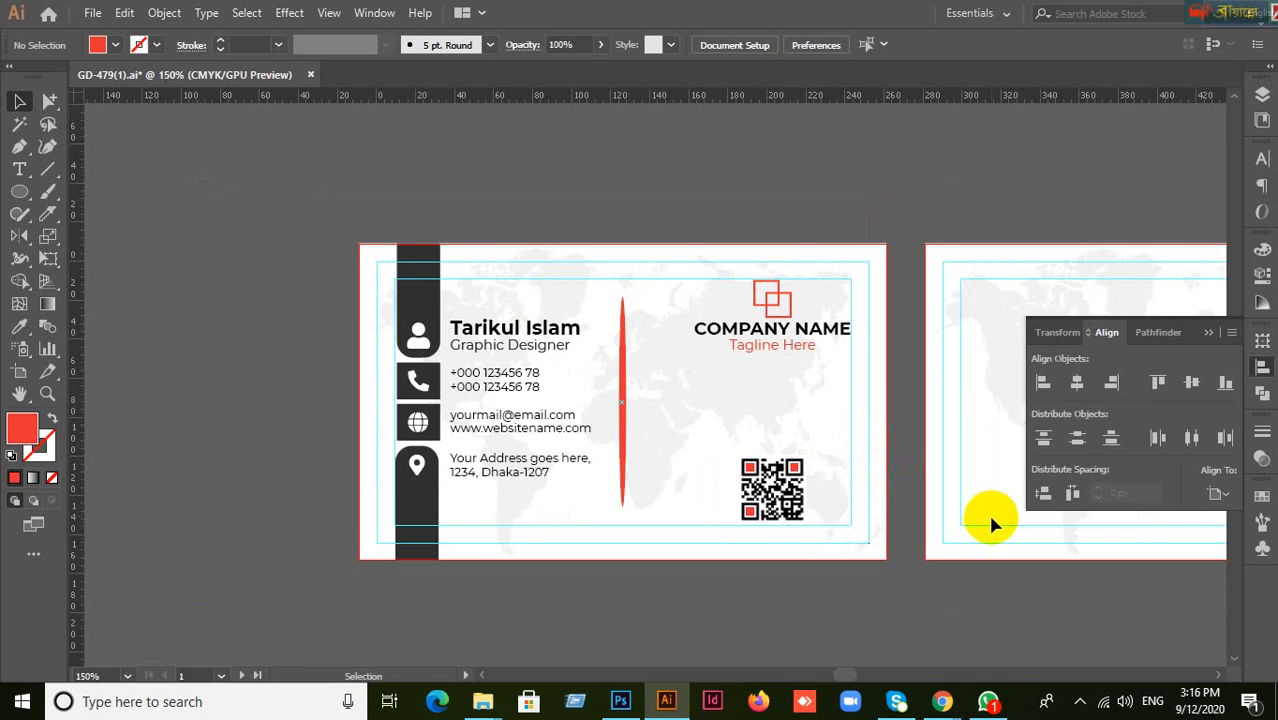
drag(975, 522, 726, 529)
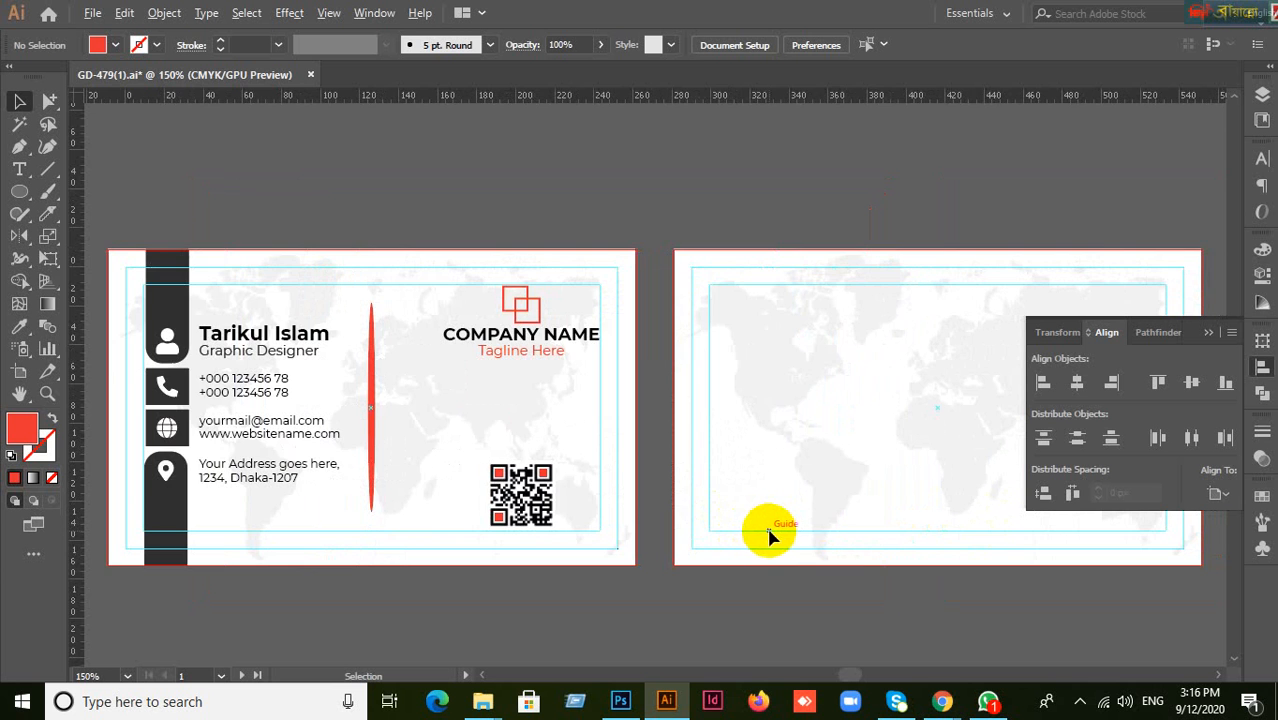
scroll(769, 537, down, 1)
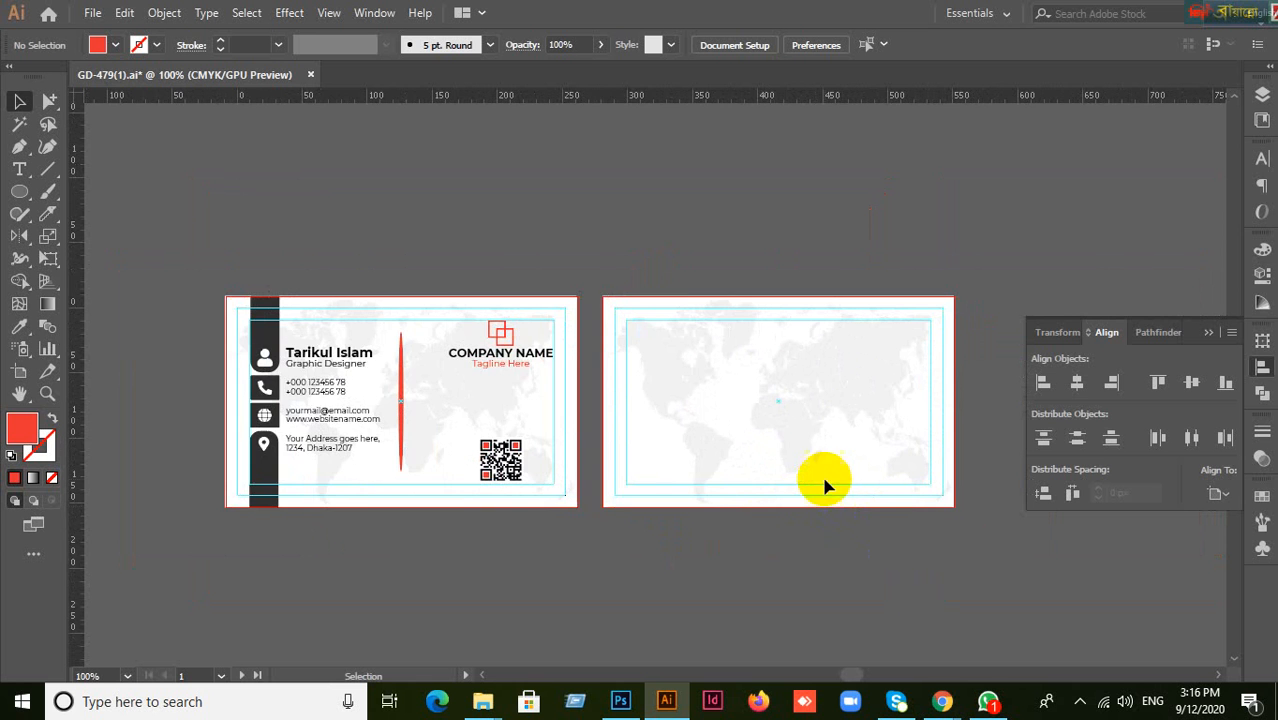
scroll(821, 483, up, 1)
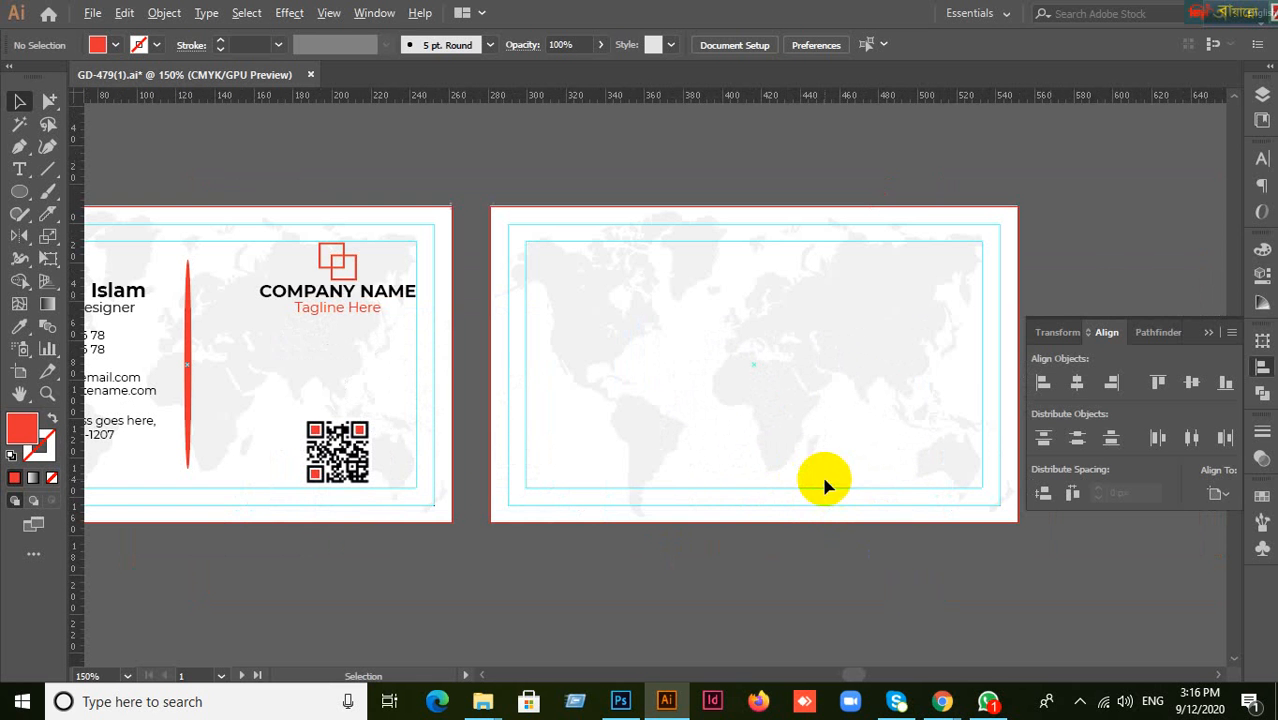
click(1209, 334)
click(491, 166)
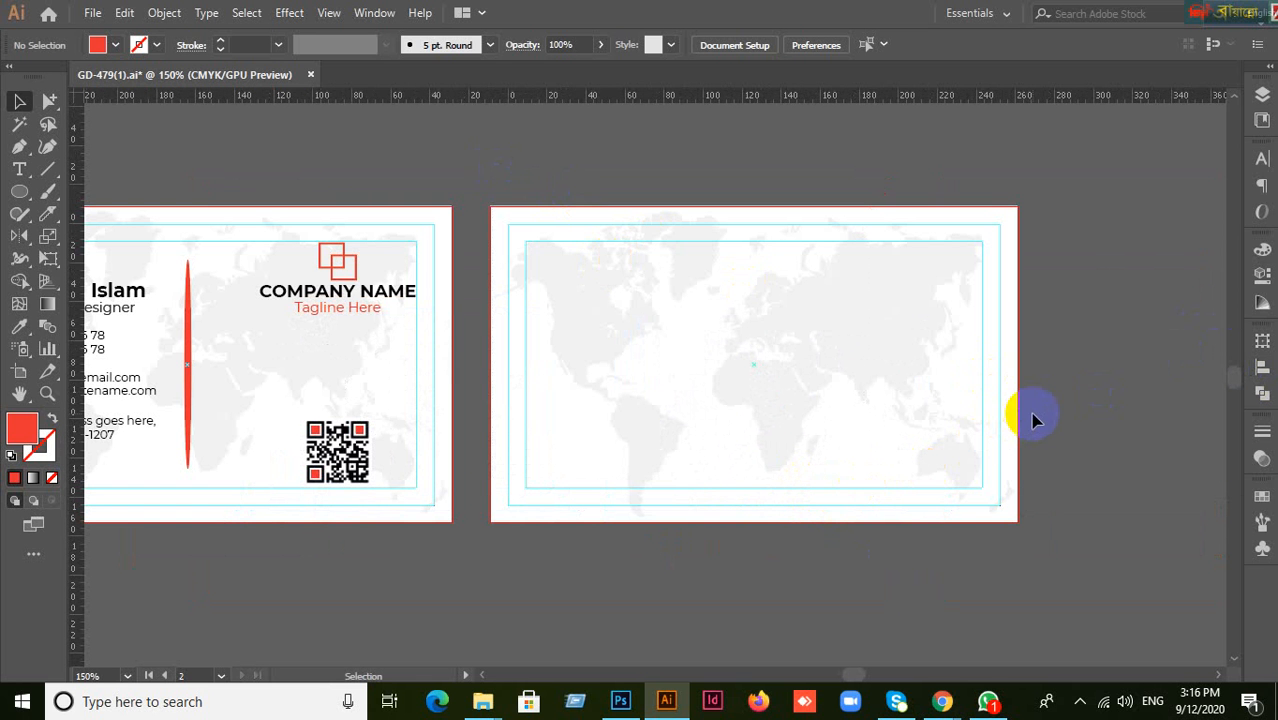
key(ctrl+a)
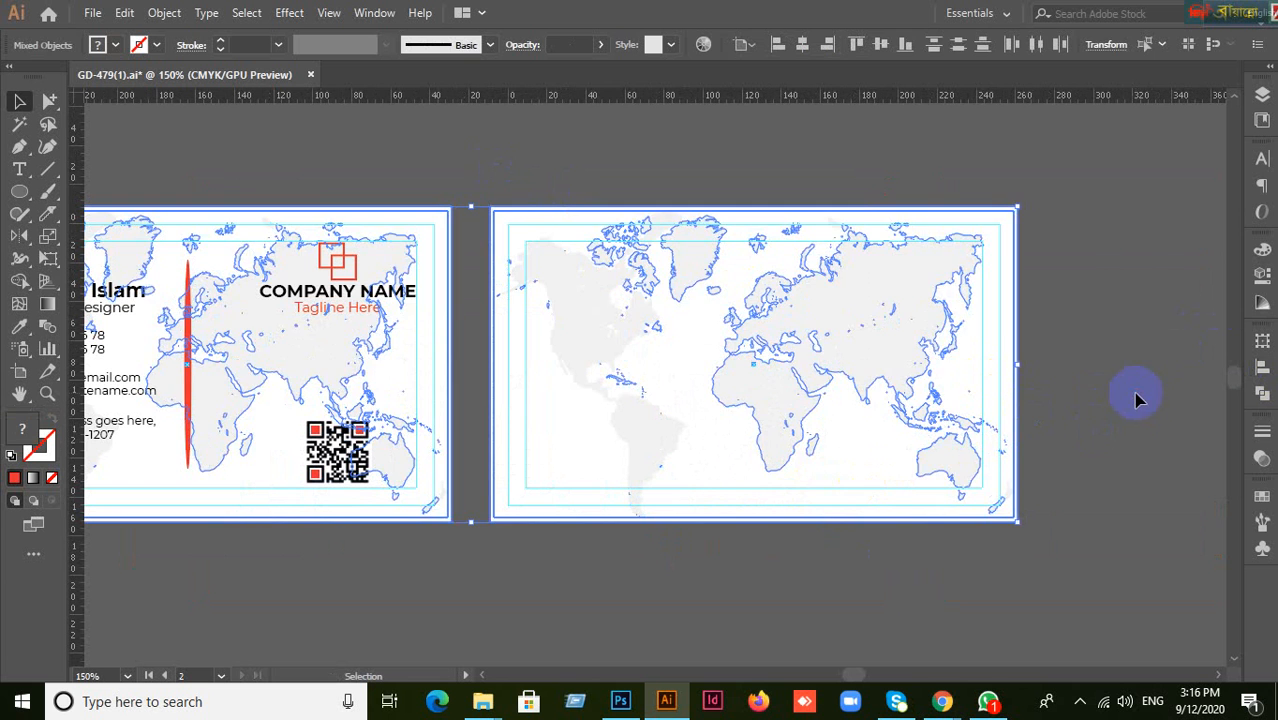
click(1041, 400)
drag(483, 183, 1058, 548)
key(Delete)
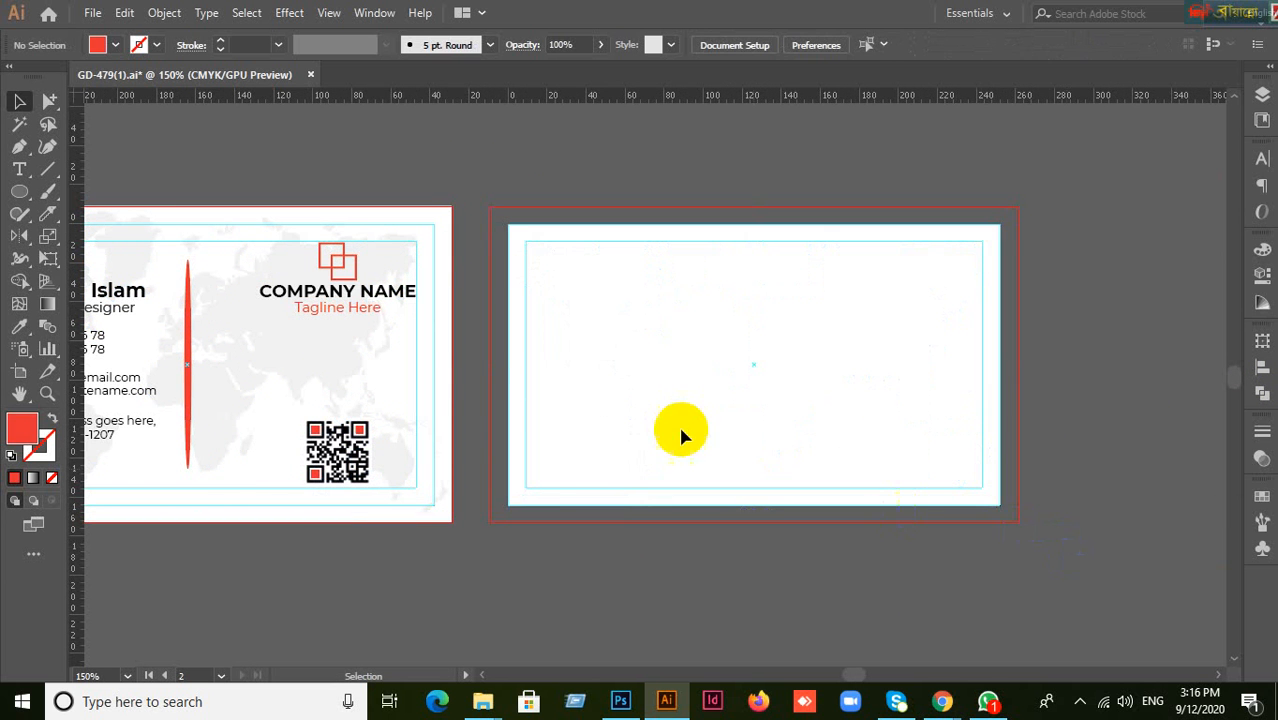
Copy the complete front card design onto the back card's artboard, matching its bleed edges.
scroll(656, 407, down, 1)
drag(130, 250, 521, 518)
drag(443, 440, 742, 425)
click(1041, 474)
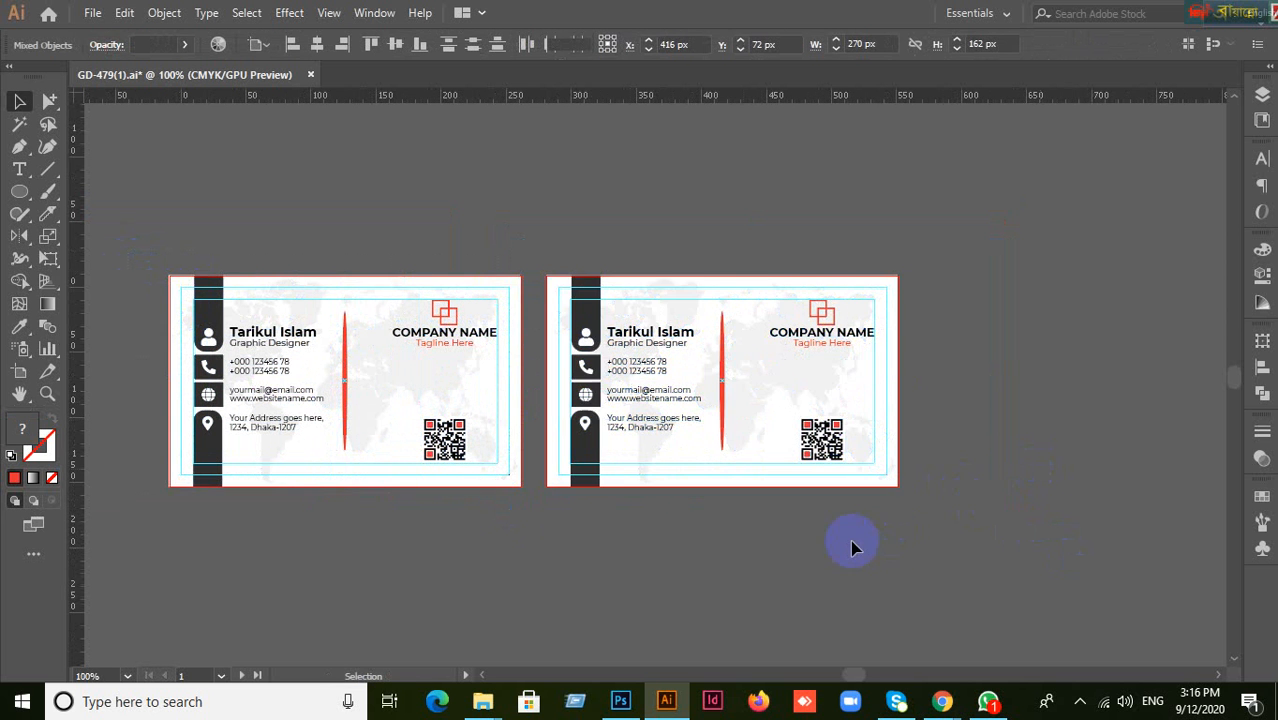
Delete the person icon and the dark rounded bar behind it from the back card's copied design.
scroll(849, 542, up, 1)
drag(736, 505, 987, 543)
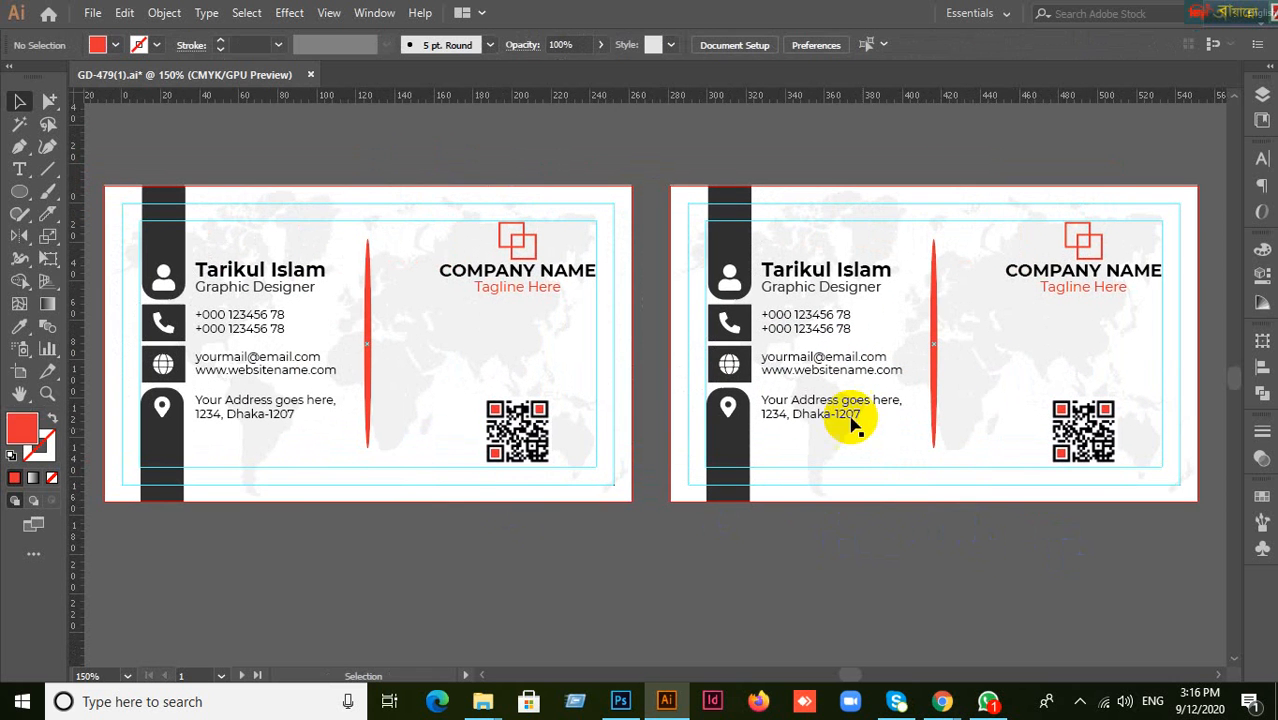
click(737, 293)
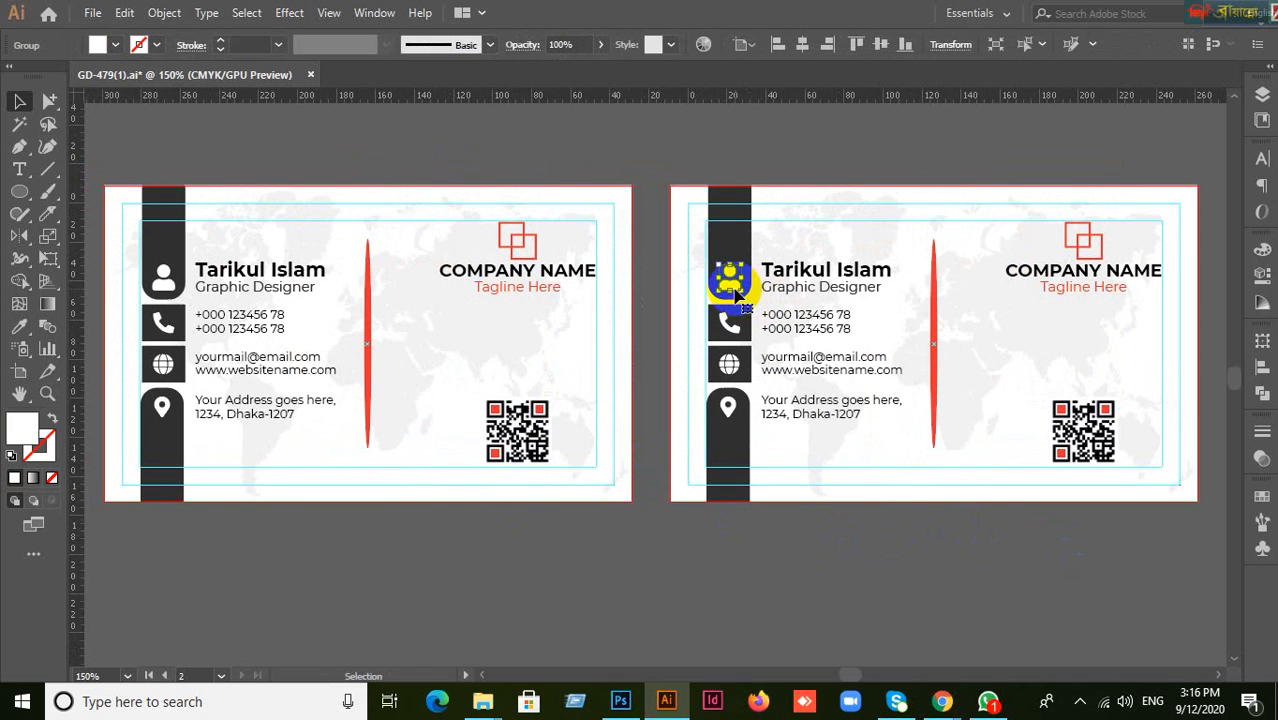
key(Delete)
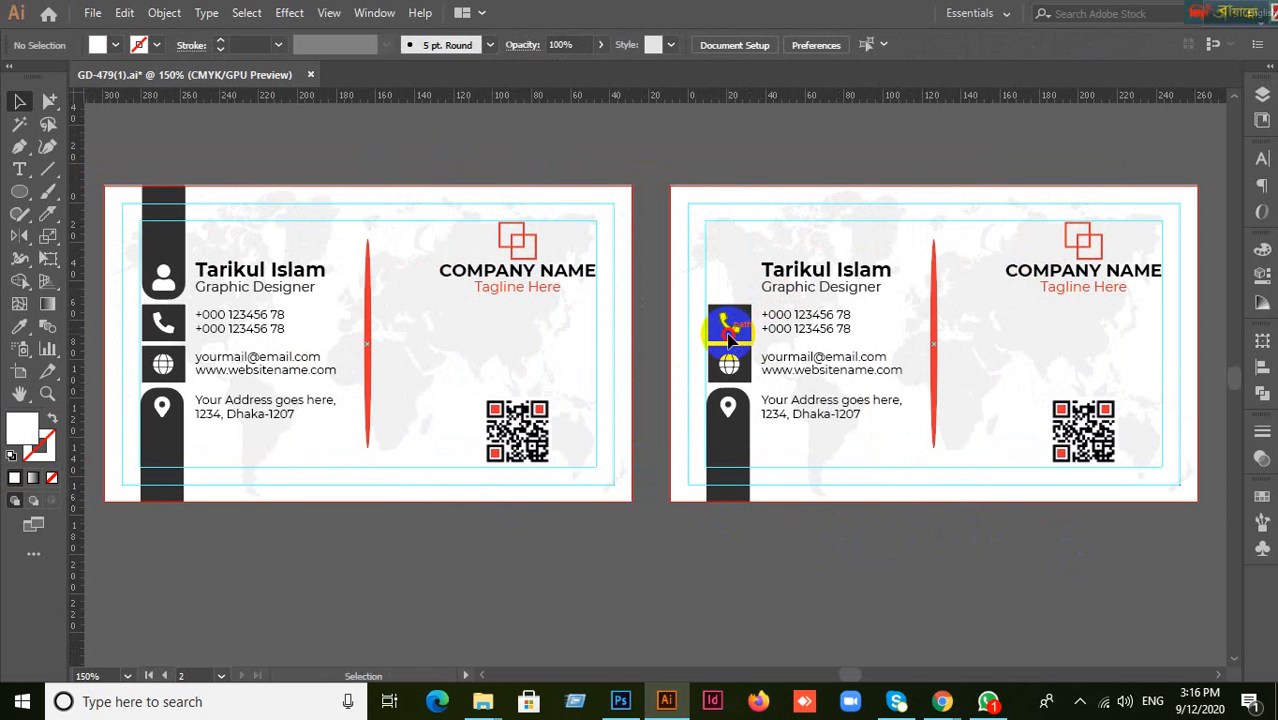
Delete the phone icon from the back card and lock its white background and world map.
key(Delete)
click(732, 366)
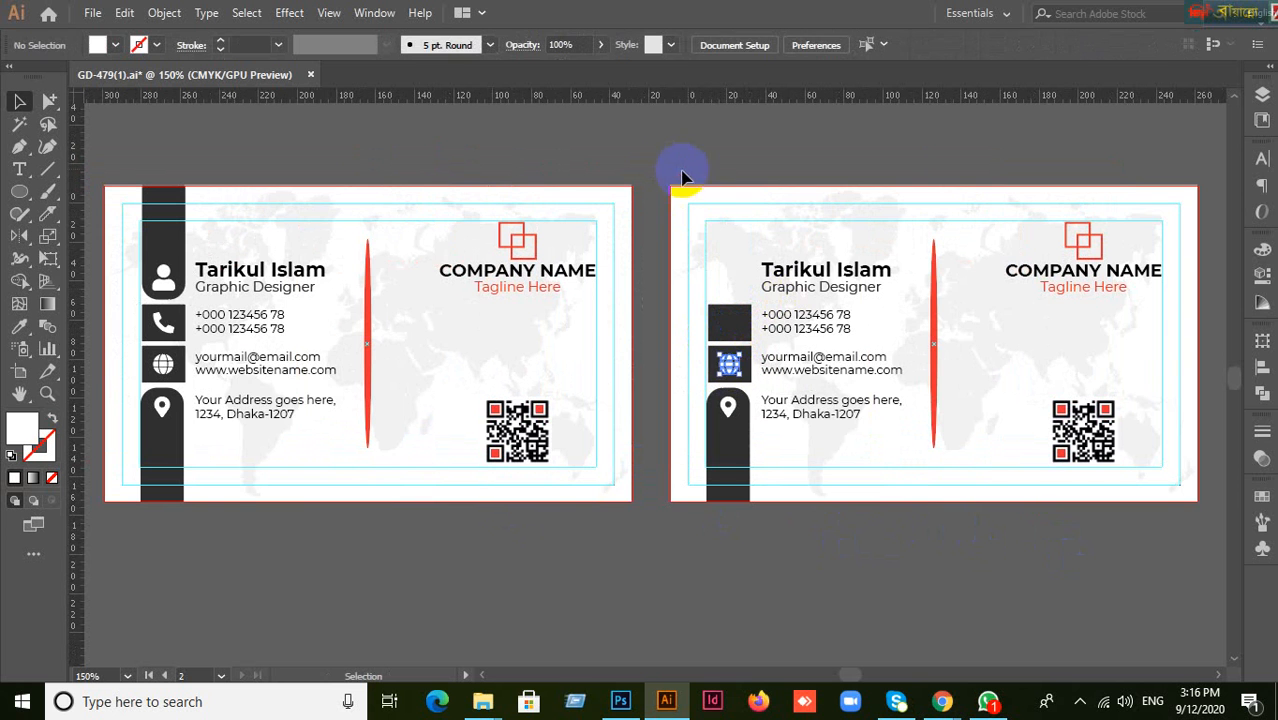
click(685, 193)
key(ctrl+alt+2)
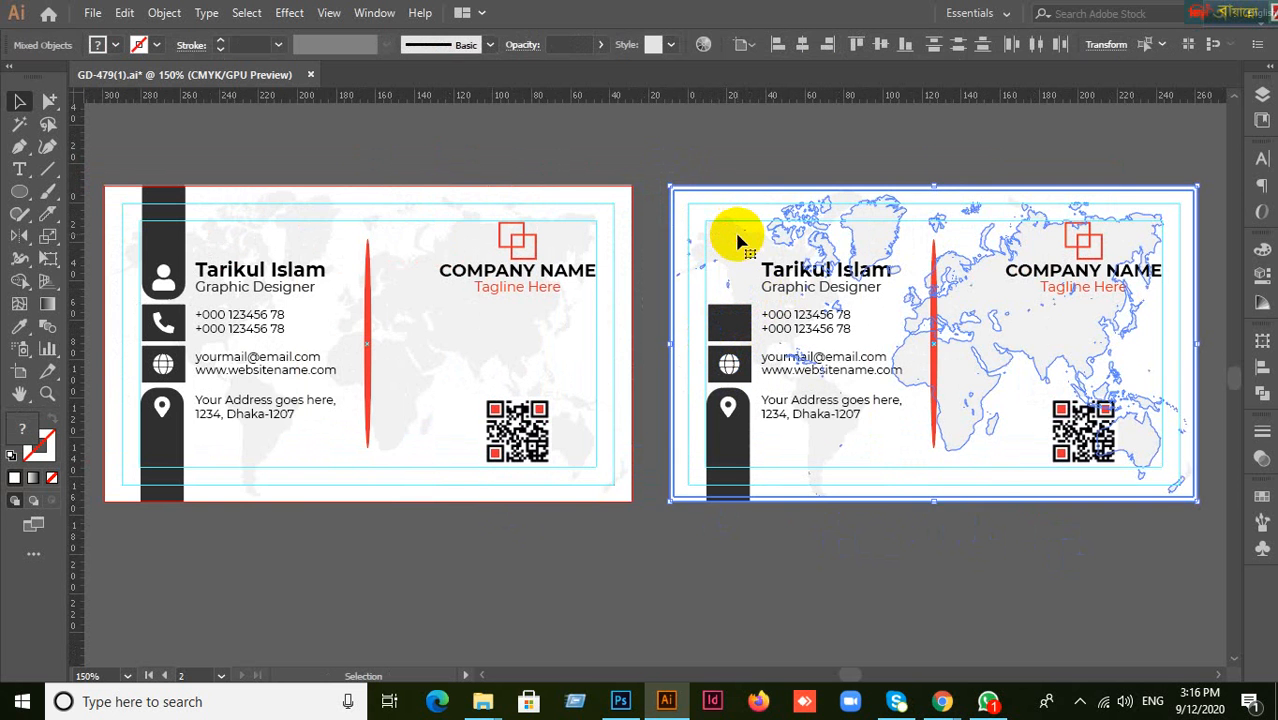
key(ctrl+2)
key(v)
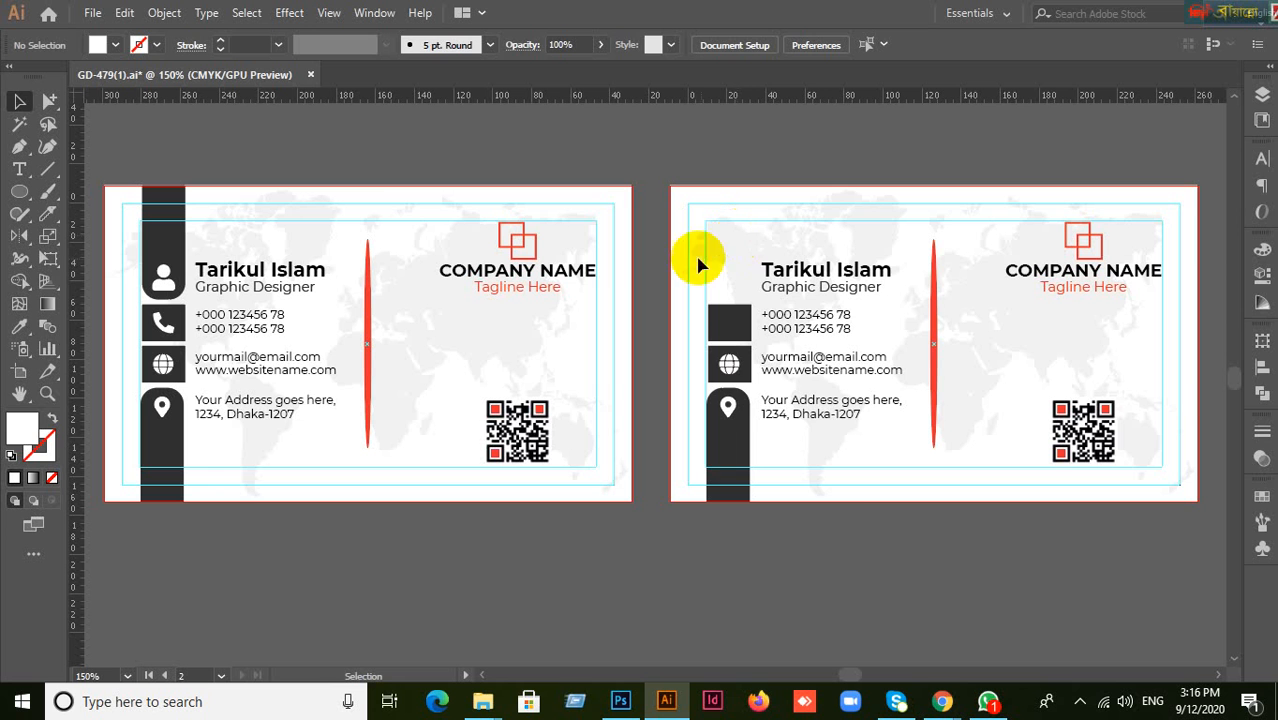
Delete the remaining contact details, icons and dark bars from the back card, along with its red divider and QR code.
drag(695, 255, 862, 538)
key(Delete)
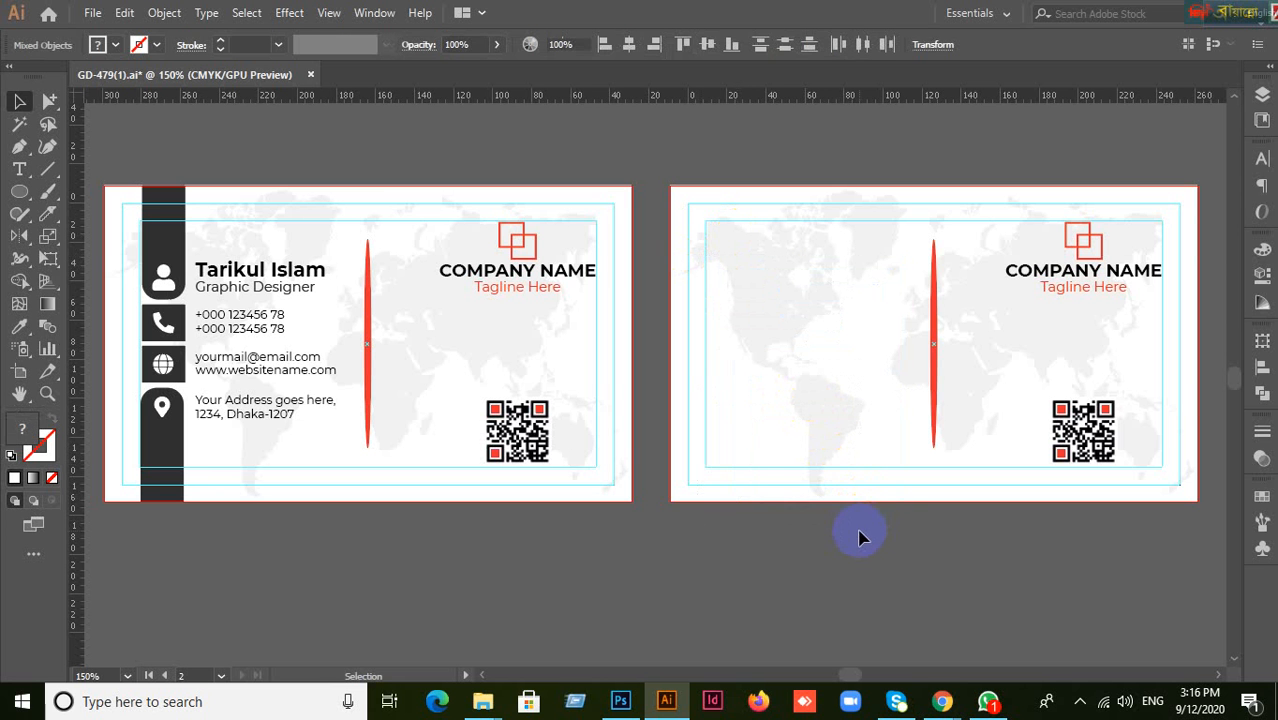
drag(900, 395, 1158, 498)
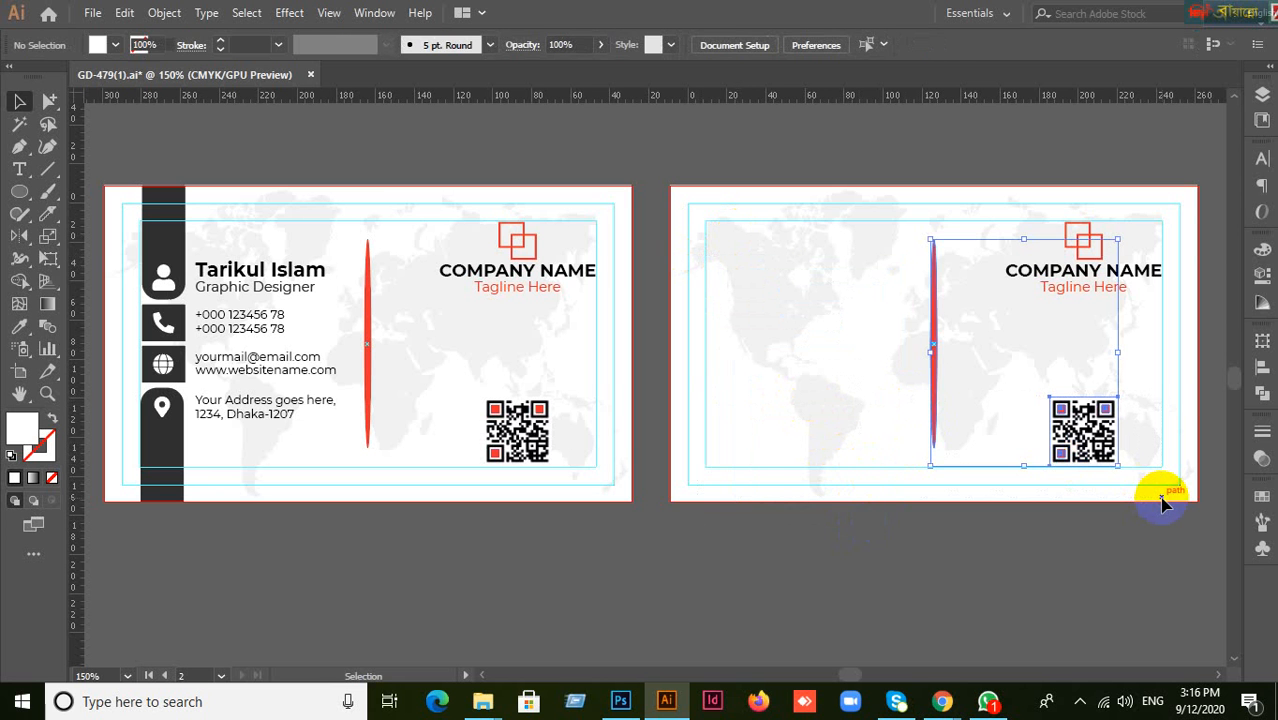
key(Delete)
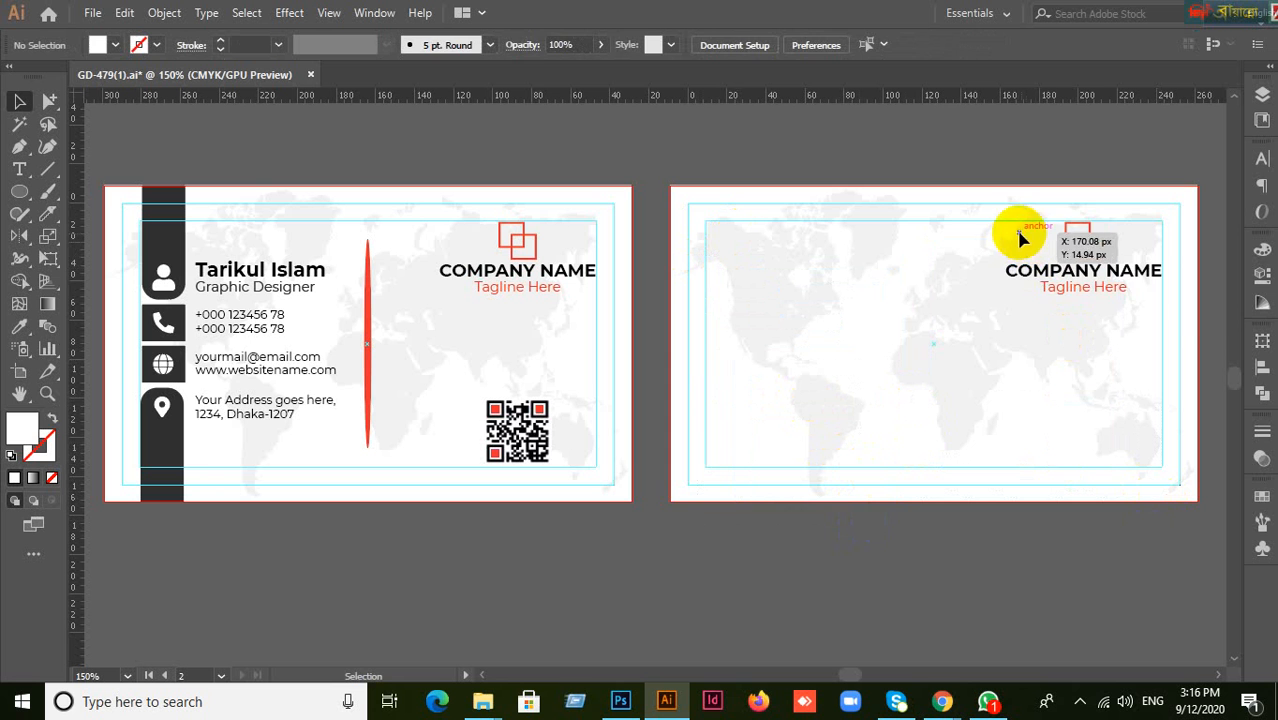
Centre the company logo group vertically and horizontally on the back card, aligning it to the artboard.
drag(1021, 232, 1124, 305)
click(1088, 365)
click(1087, 285)
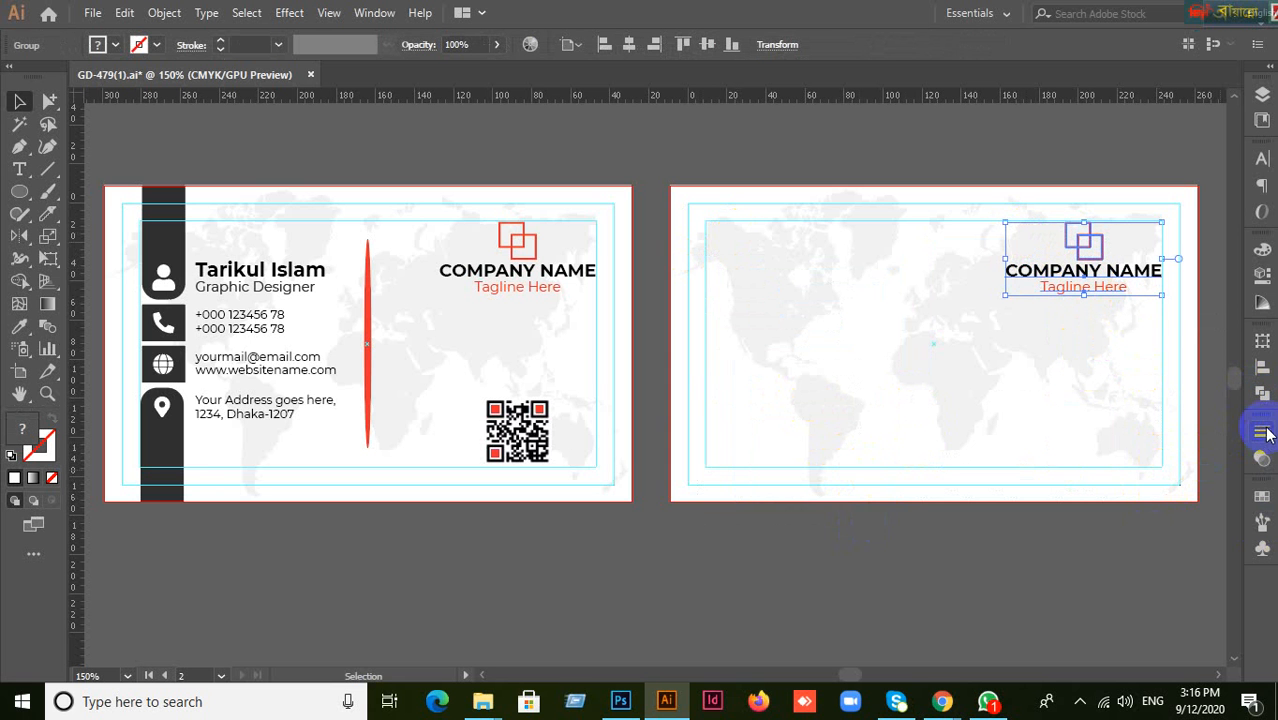
click(1259, 369)
click(1220, 495)
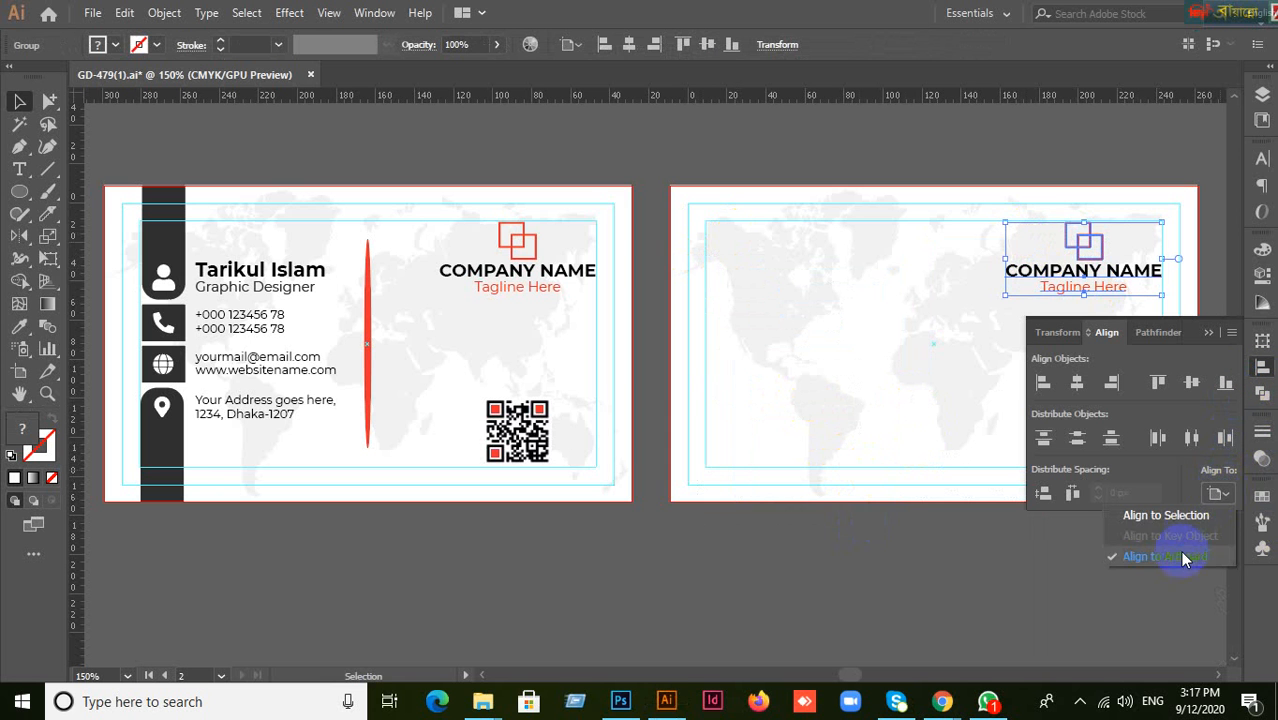
click(1185, 556)
click(1191, 383)
click(1110, 383)
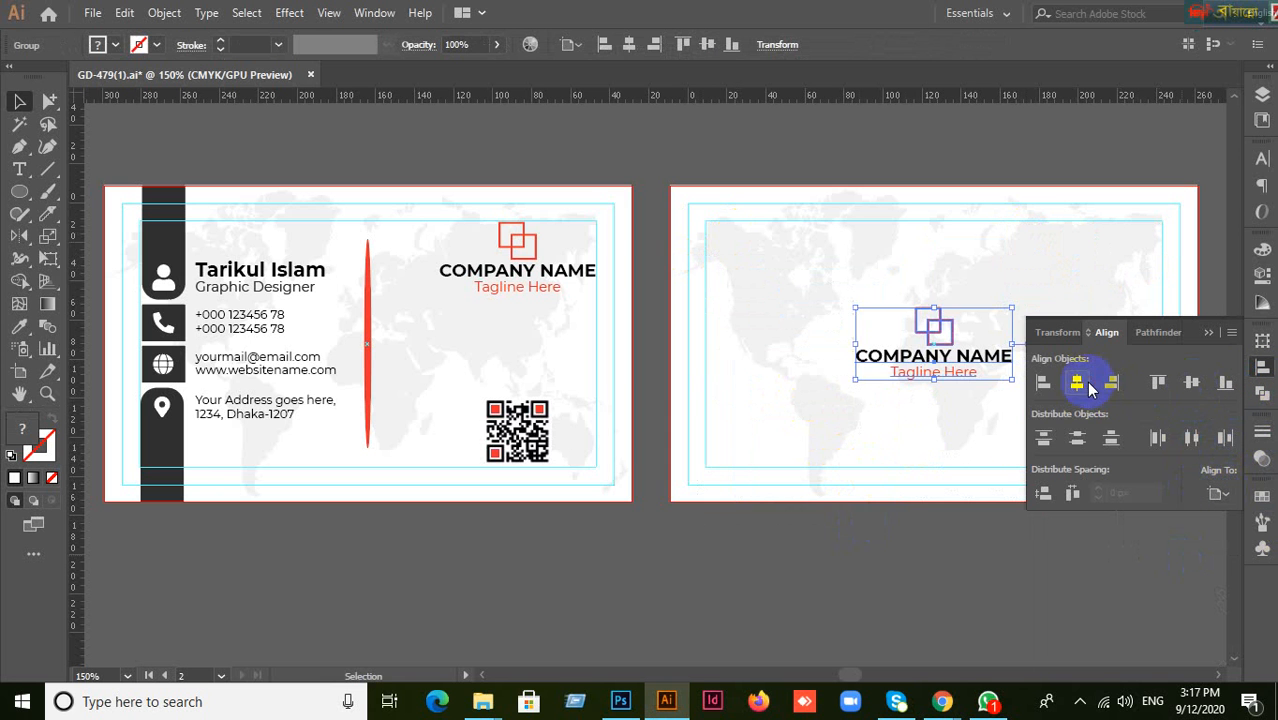
click(816, 605)
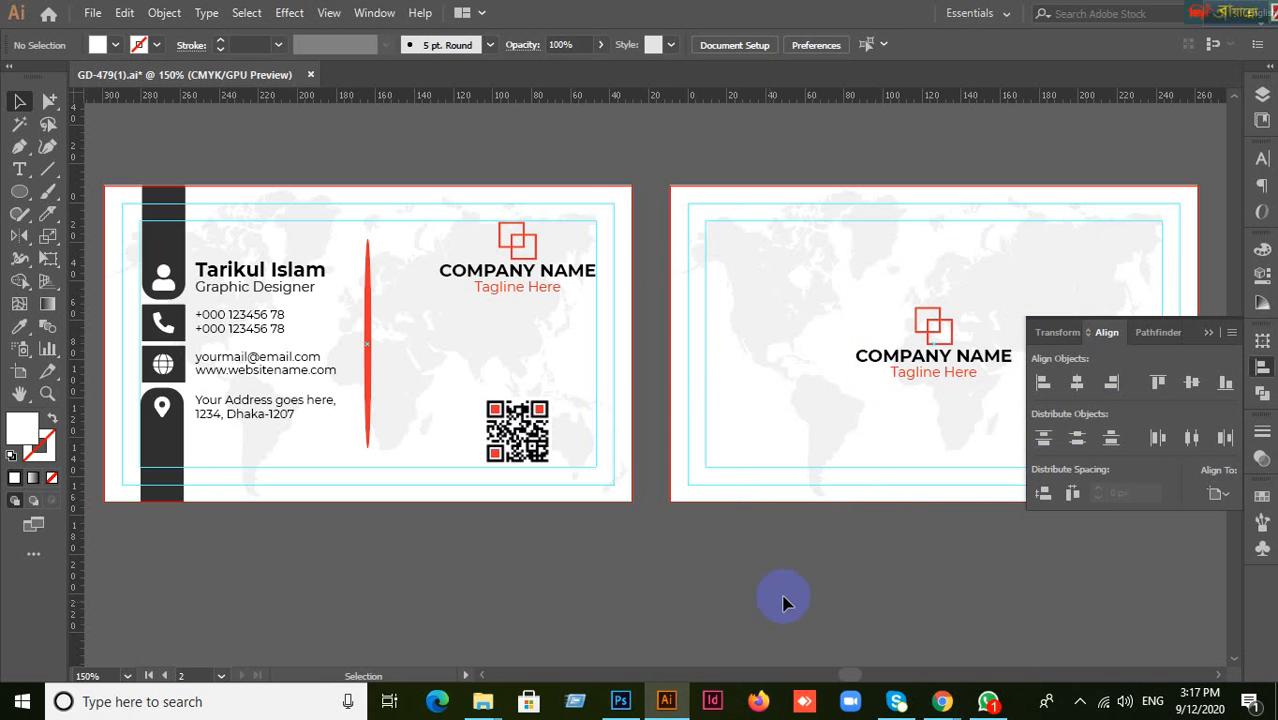
click(1207, 334)
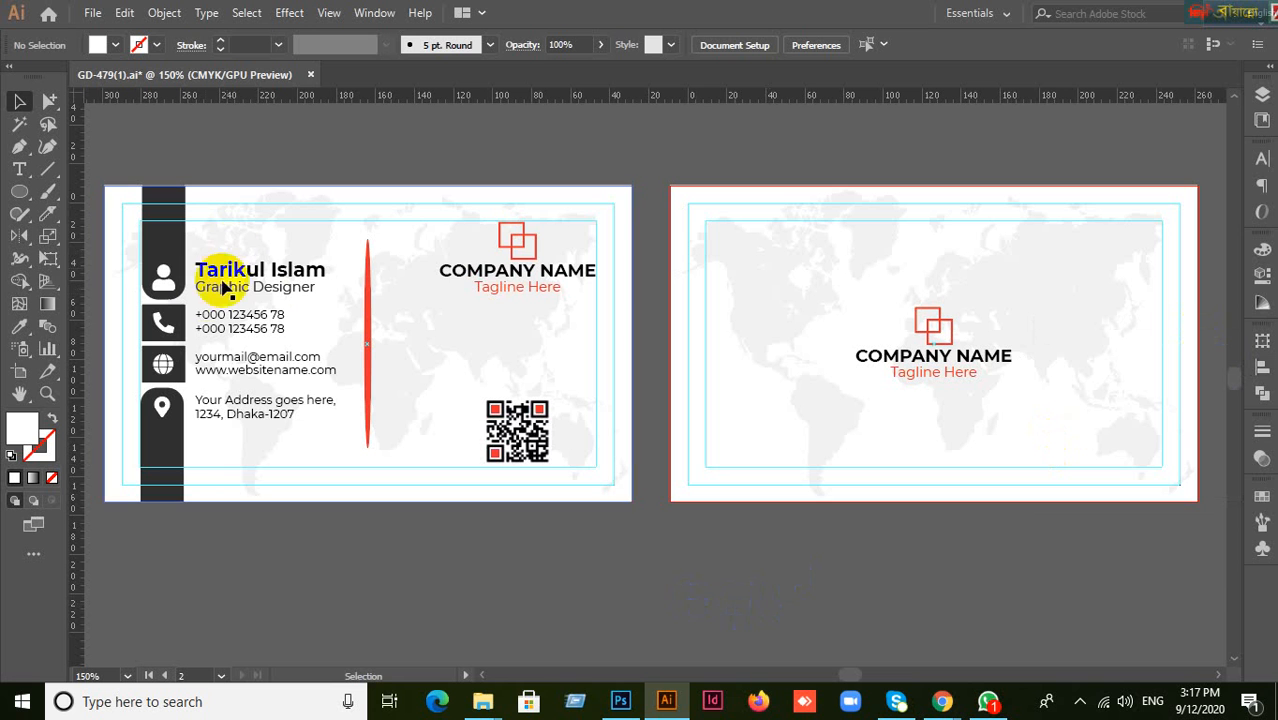
Recolour the person icon on the front card with the logo's red using the Eyedropper.
click(516, 255)
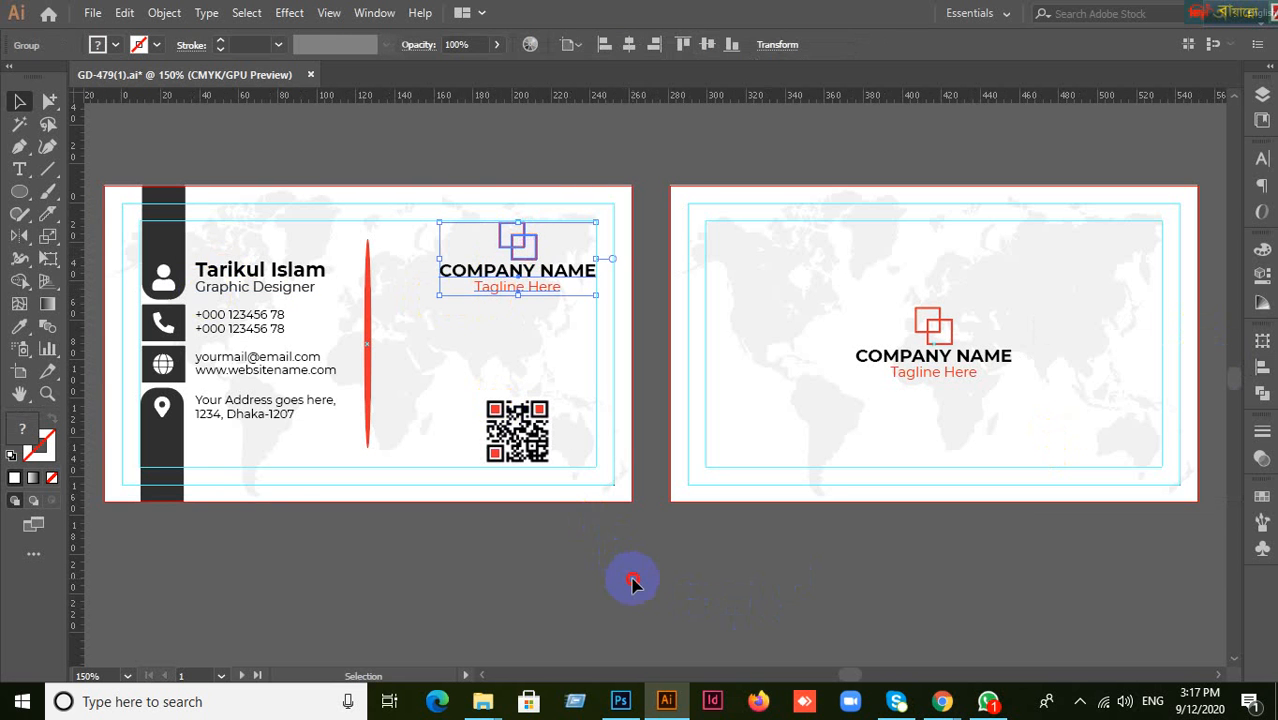
click(251, 485)
click(174, 288)
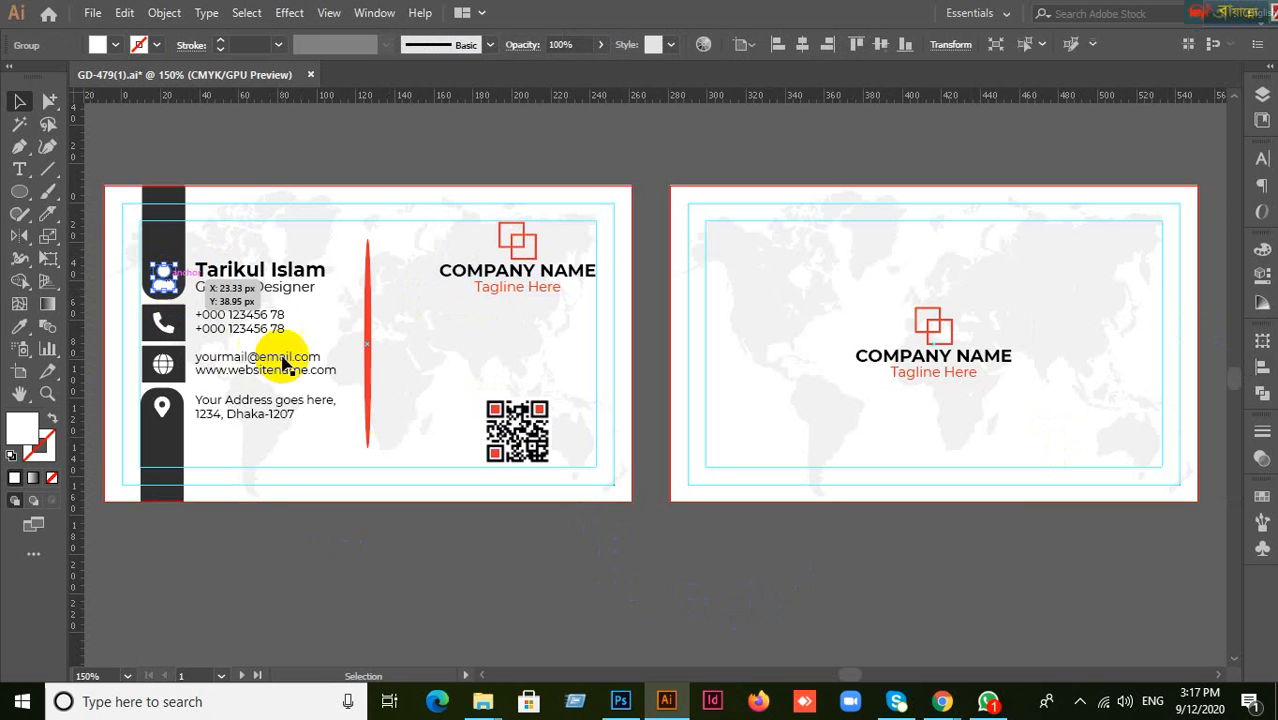
click(20, 327)
click(521, 236)
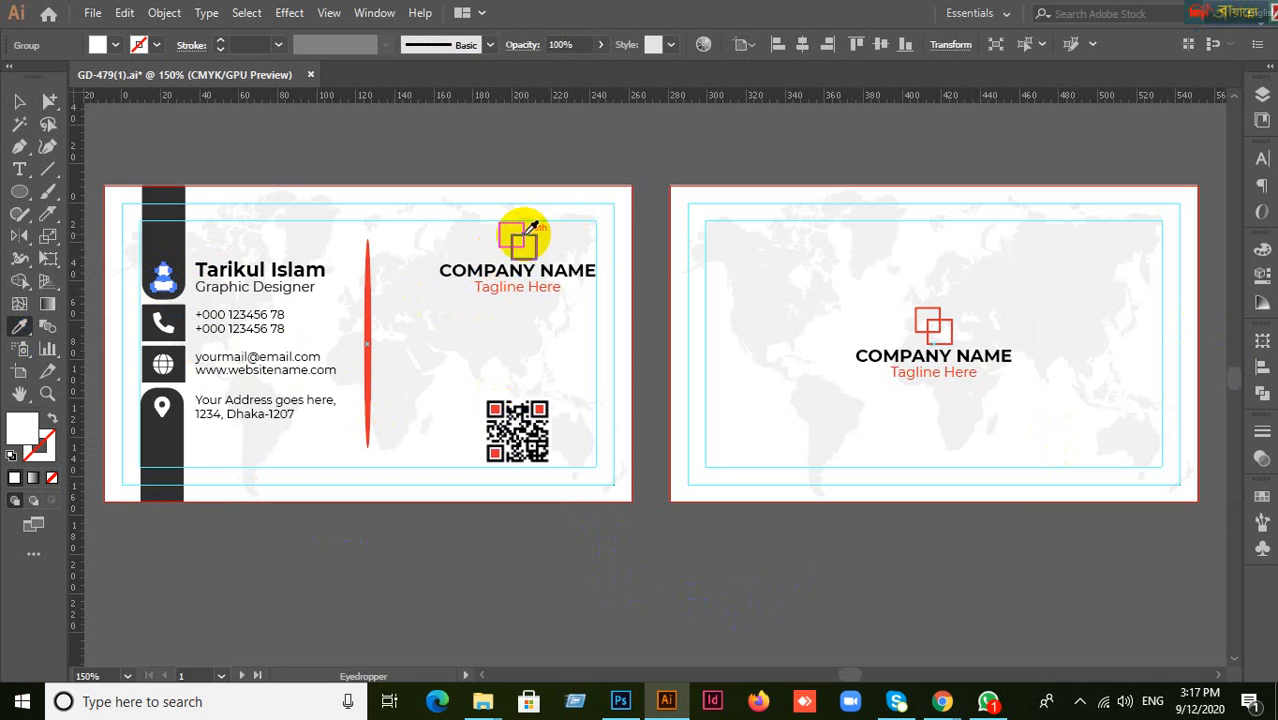
click(520, 233)
click(19, 101)
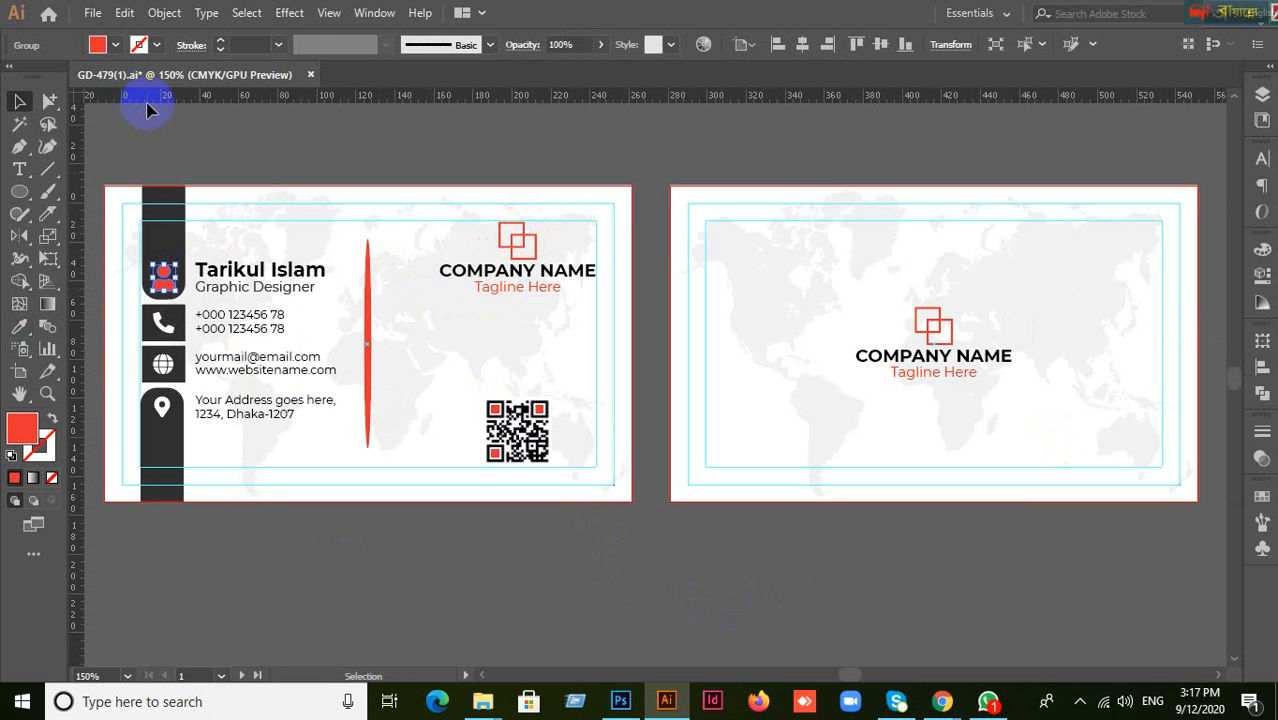
click(200, 248)
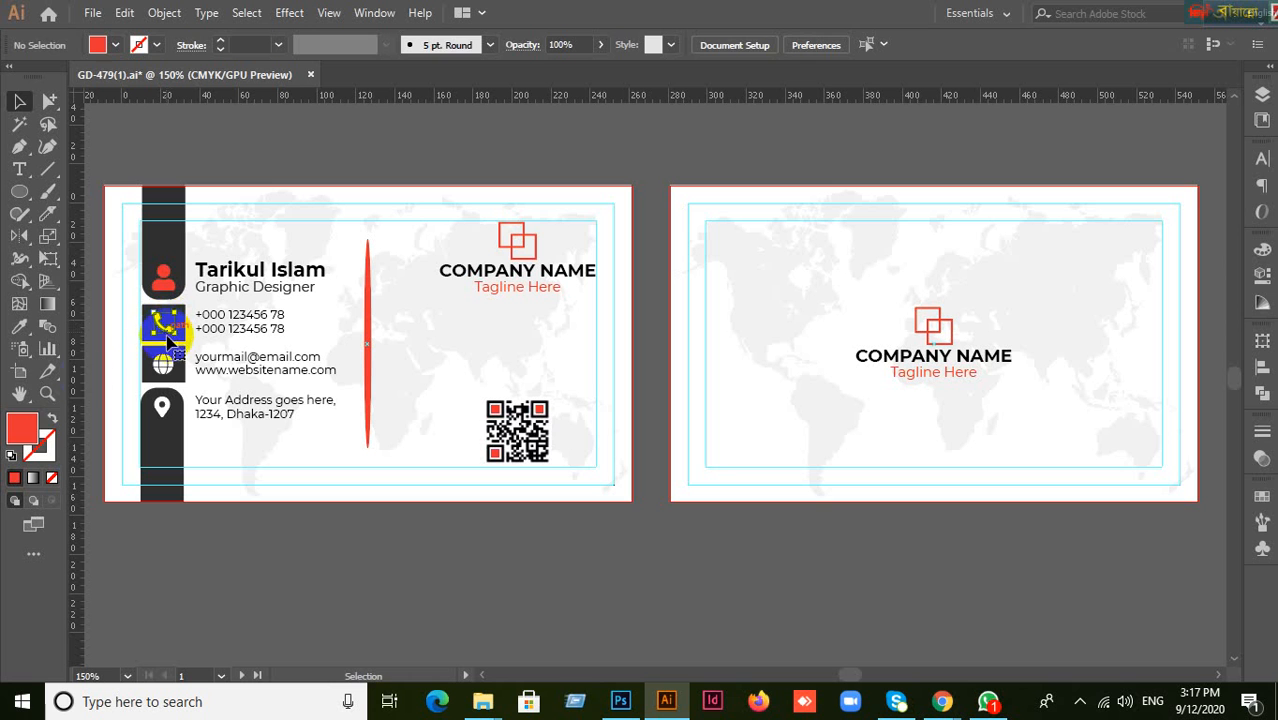
Recolour the phone and globe icons on the front card with the logo's red using the Eyedropper.
click(167, 341)
click(20, 327)
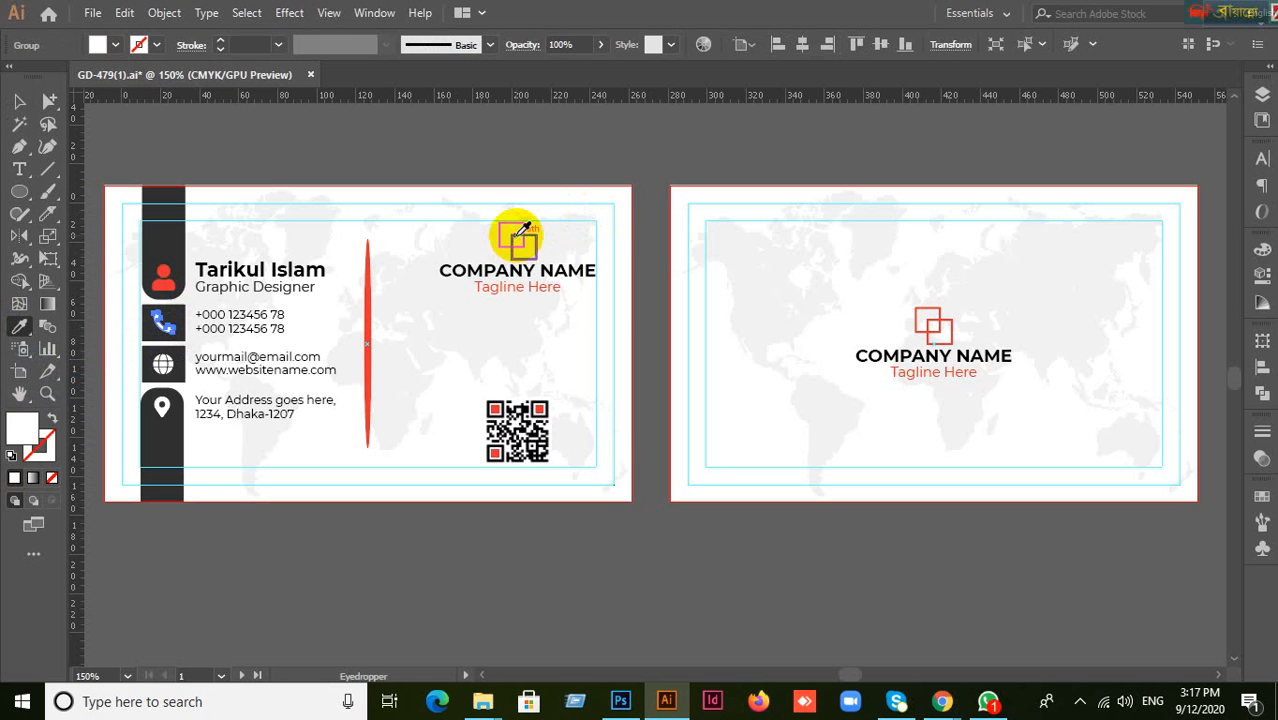
click(520, 233)
click(19, 101)
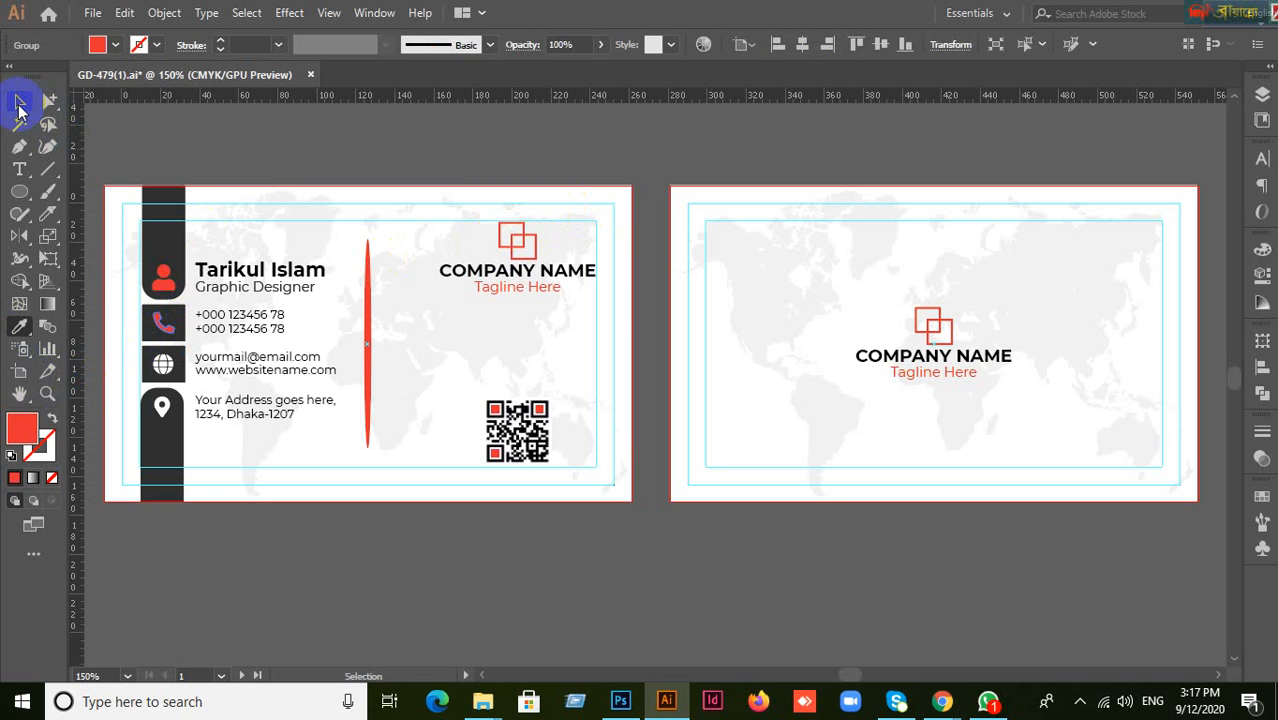
click(163, 363)
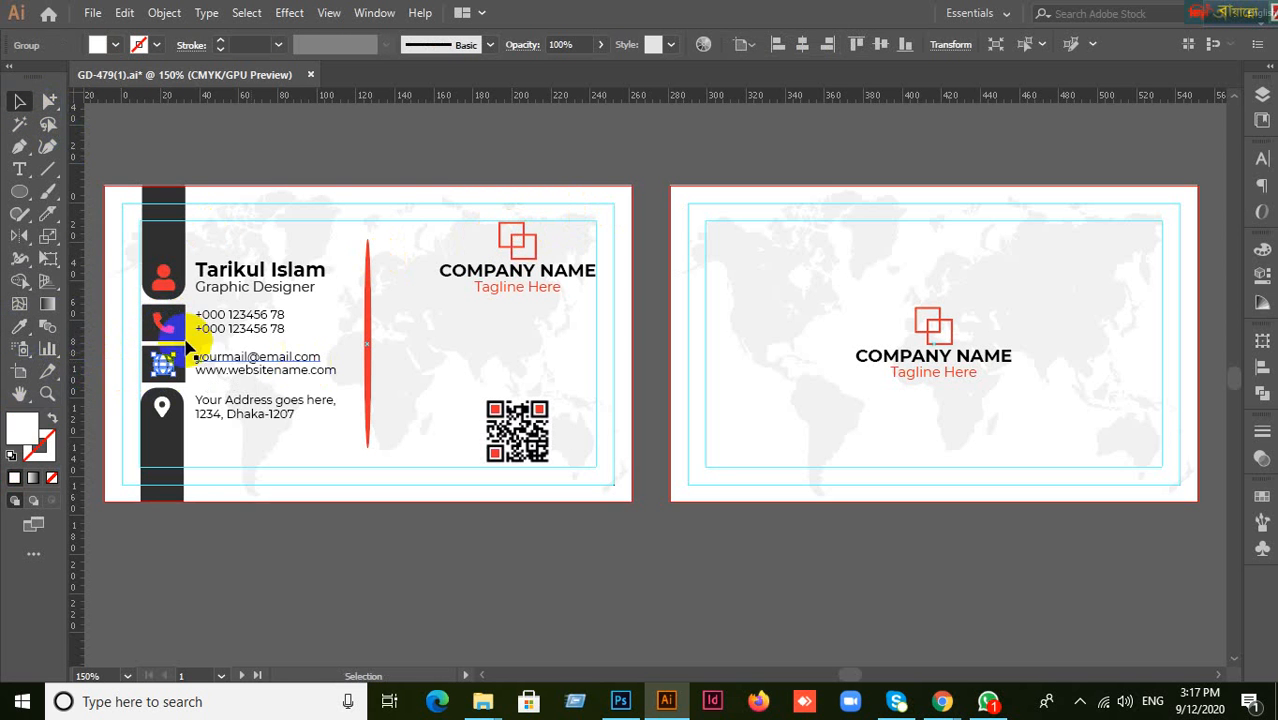
click(19, 327)
click(524, 236)
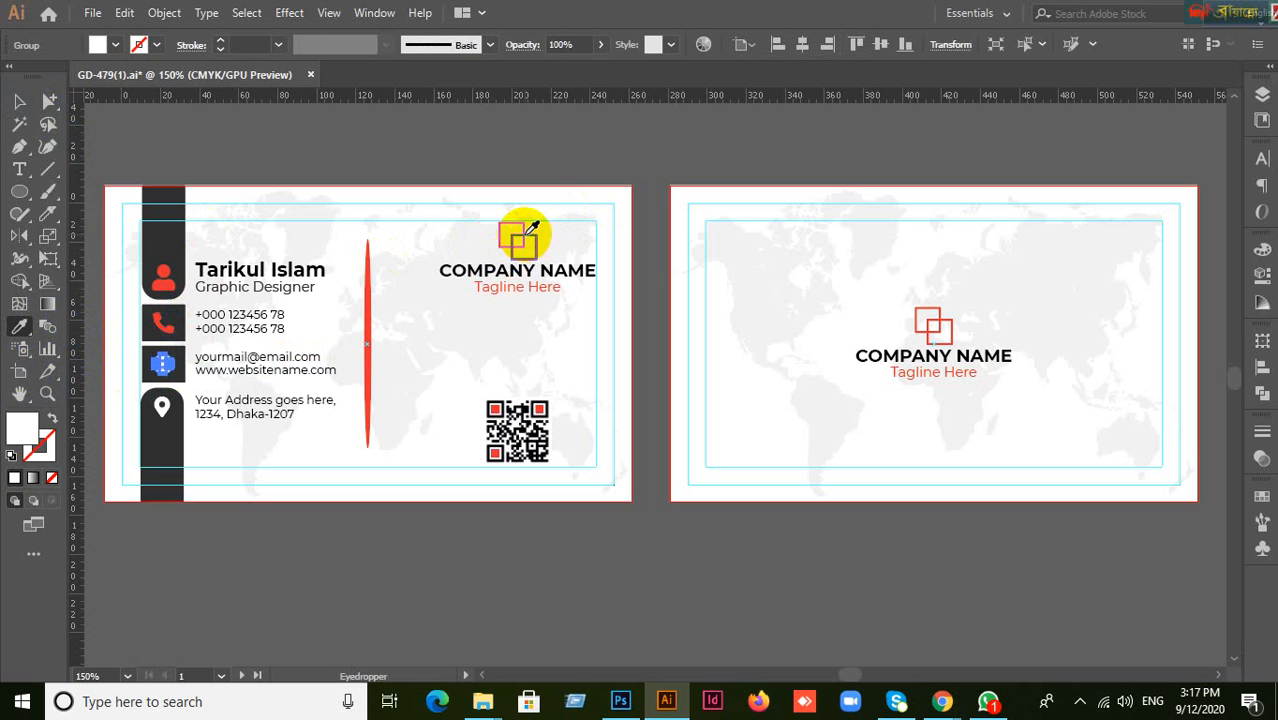
click(17, 102)
click(304, 252)
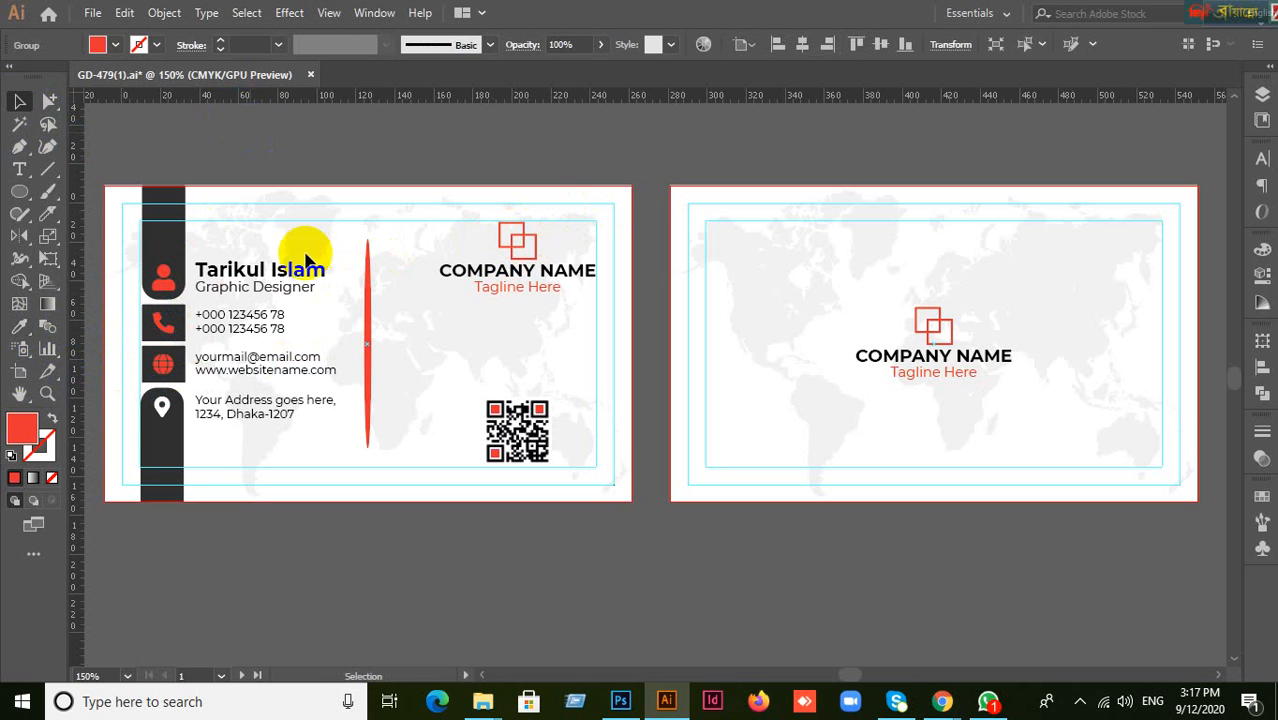
Recolour the location pin icon on the front card with the logo's red using the Eyedropper.
click(165, 410)
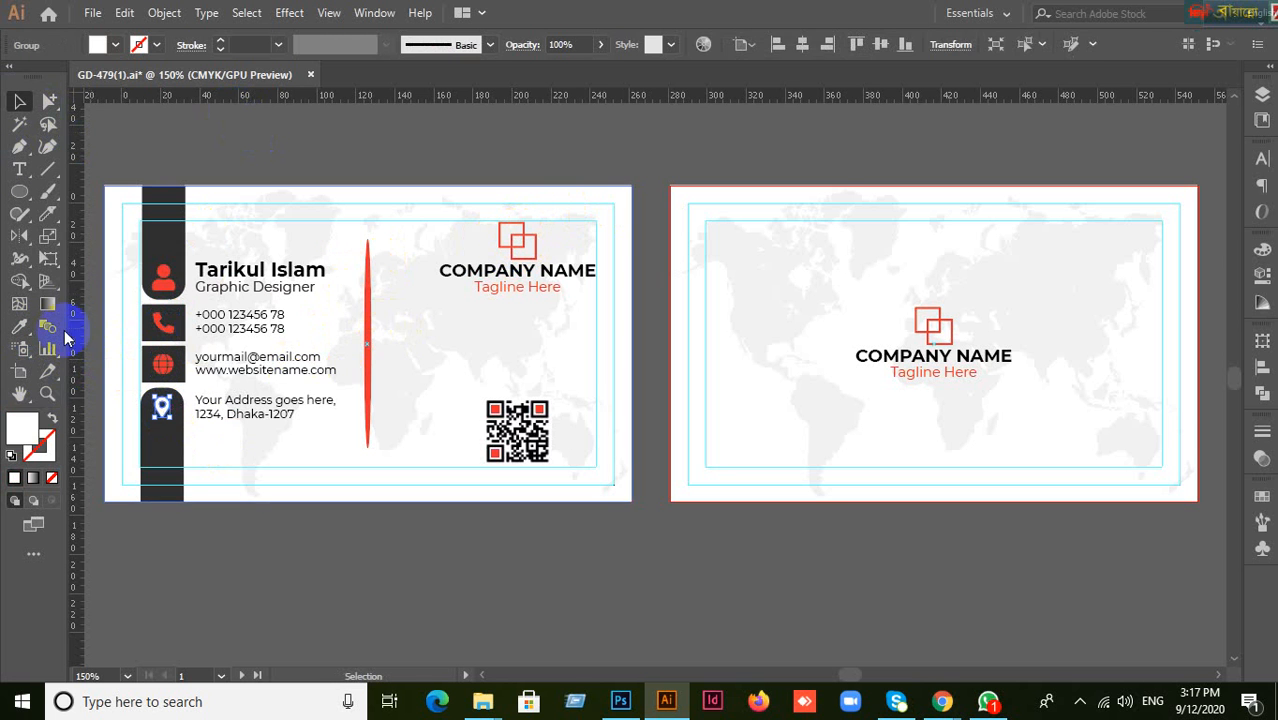
click(19, 327)
click(533, 244)
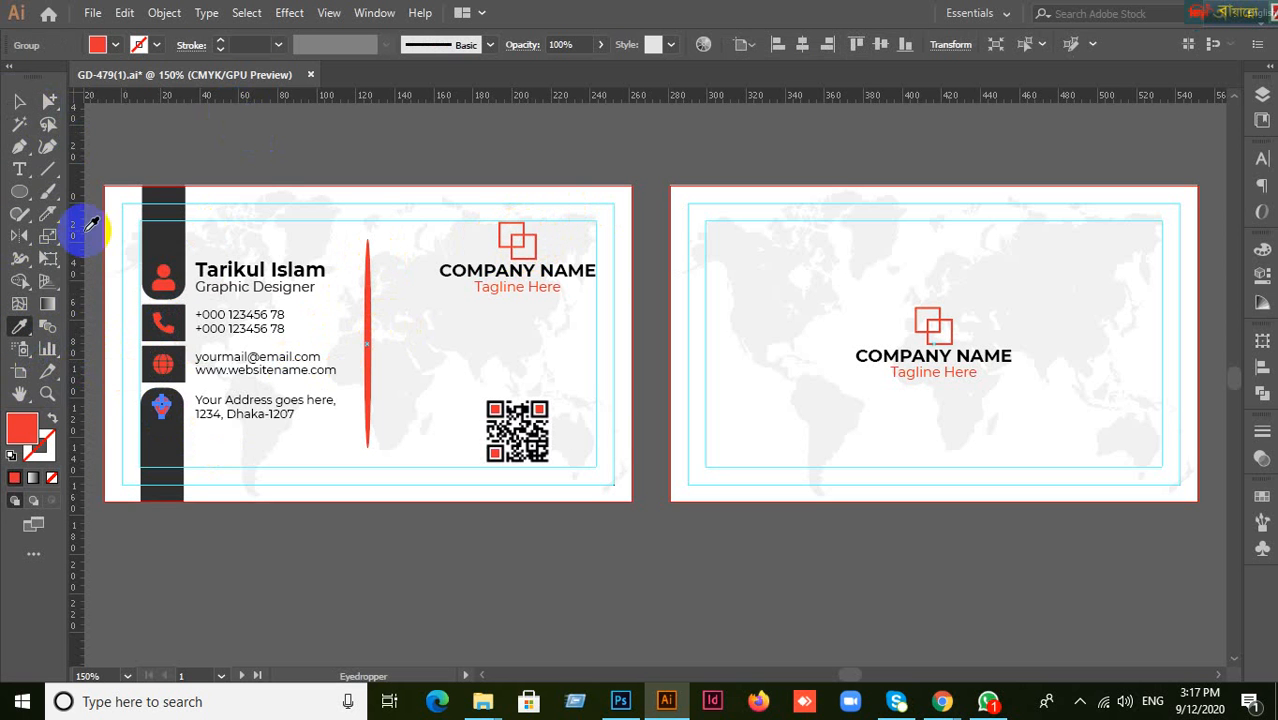
click(17, 103)
click(448, 228)
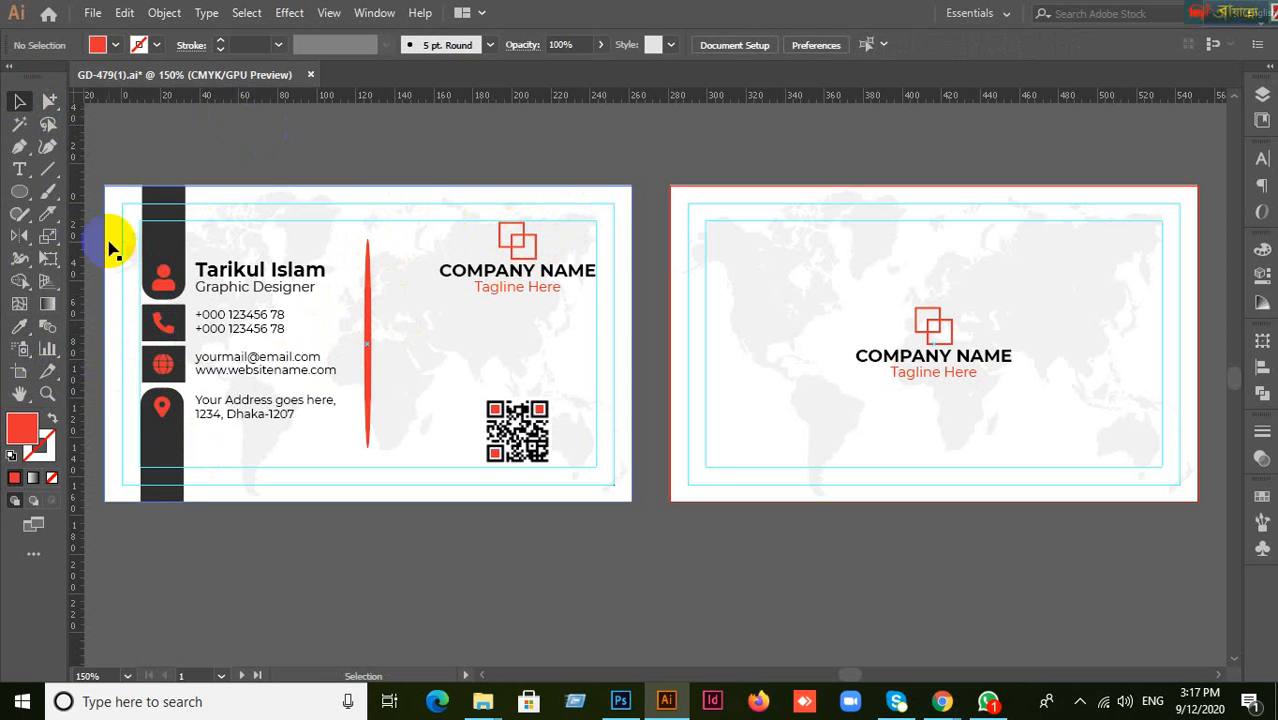
Ungroup the name and job title on the front card and recolour the "Graphic Designer" text with the logo's red.
click(237, 295)
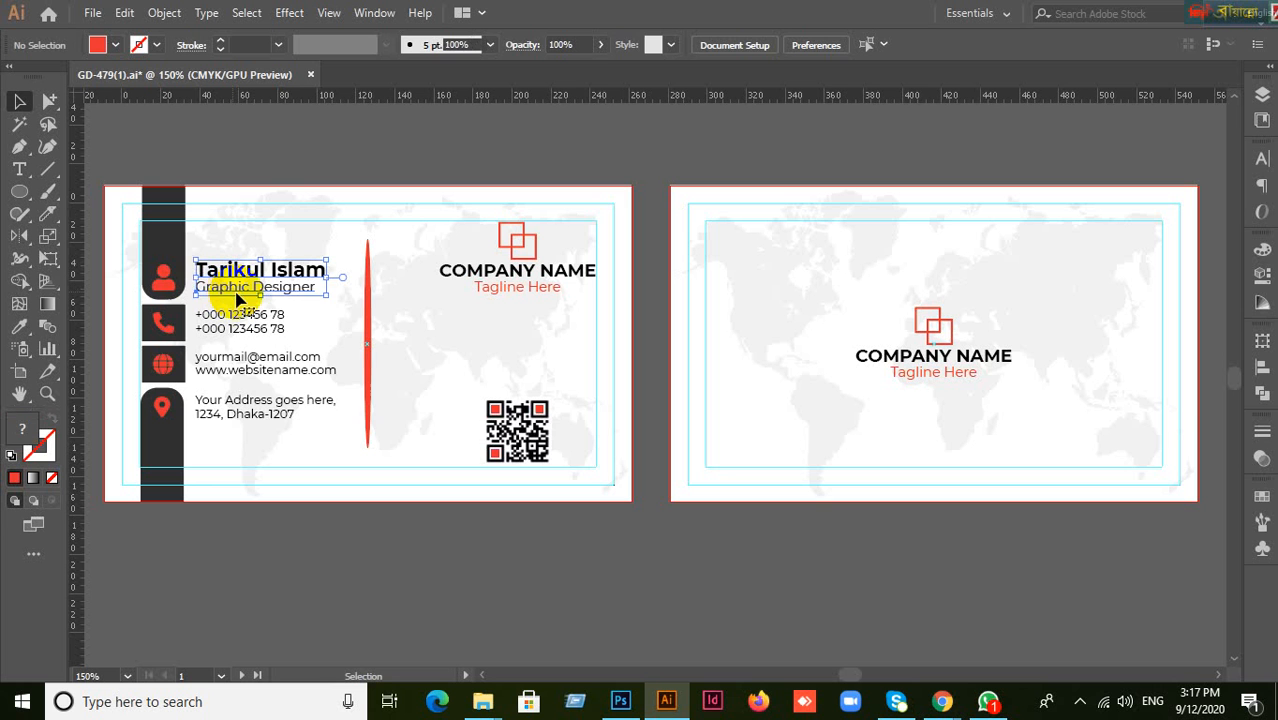
right_click(237, 297)
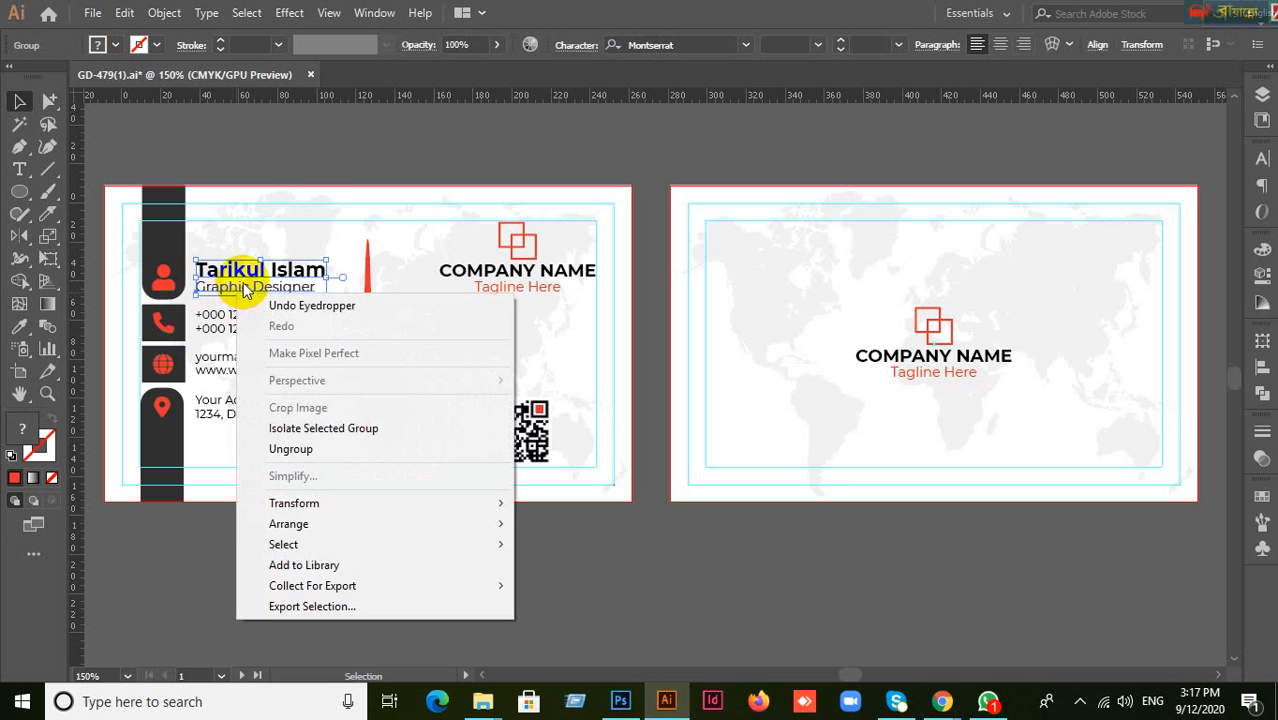
click(280, 447)
click(332, 168)
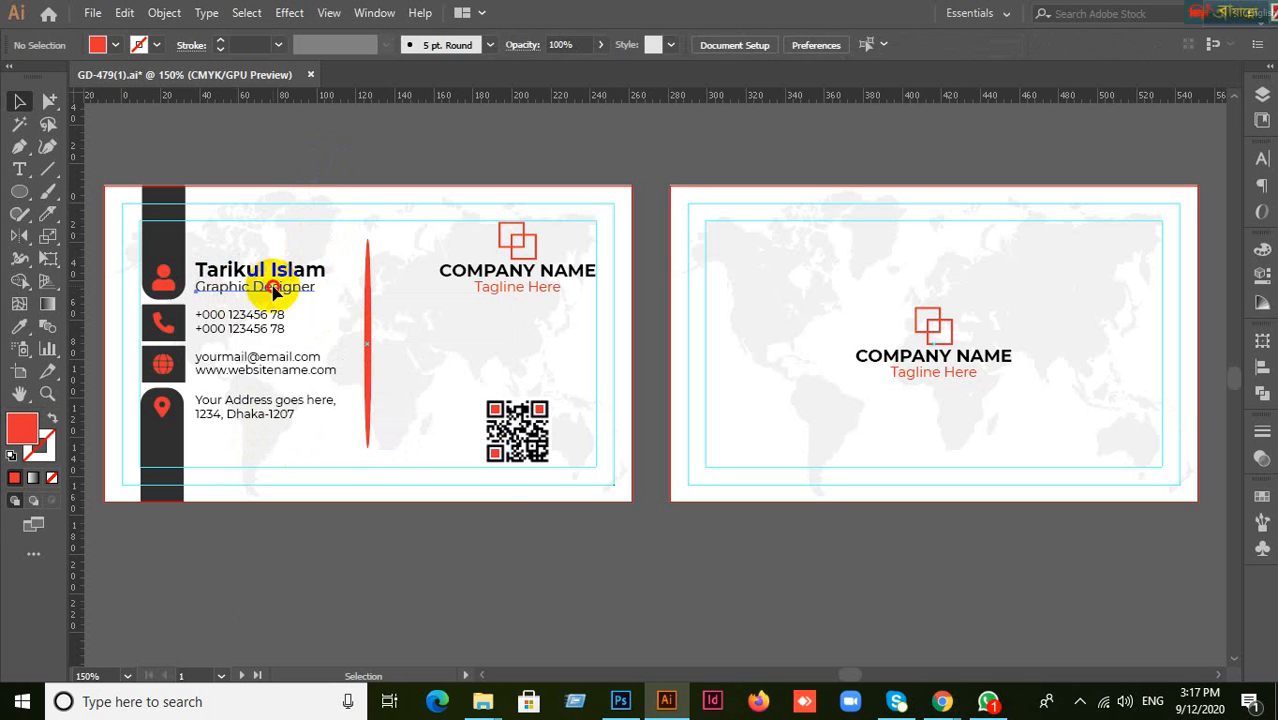
click(266, 291)
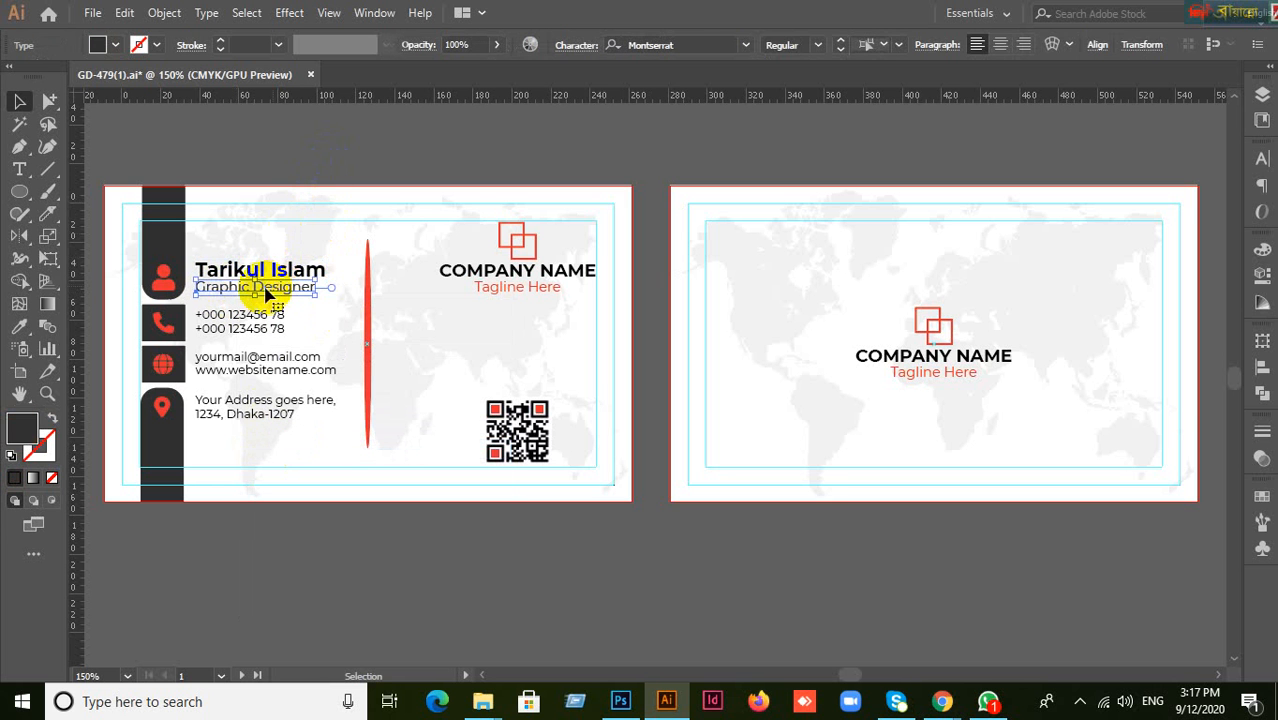
click(19, 323)
click(510, 240)
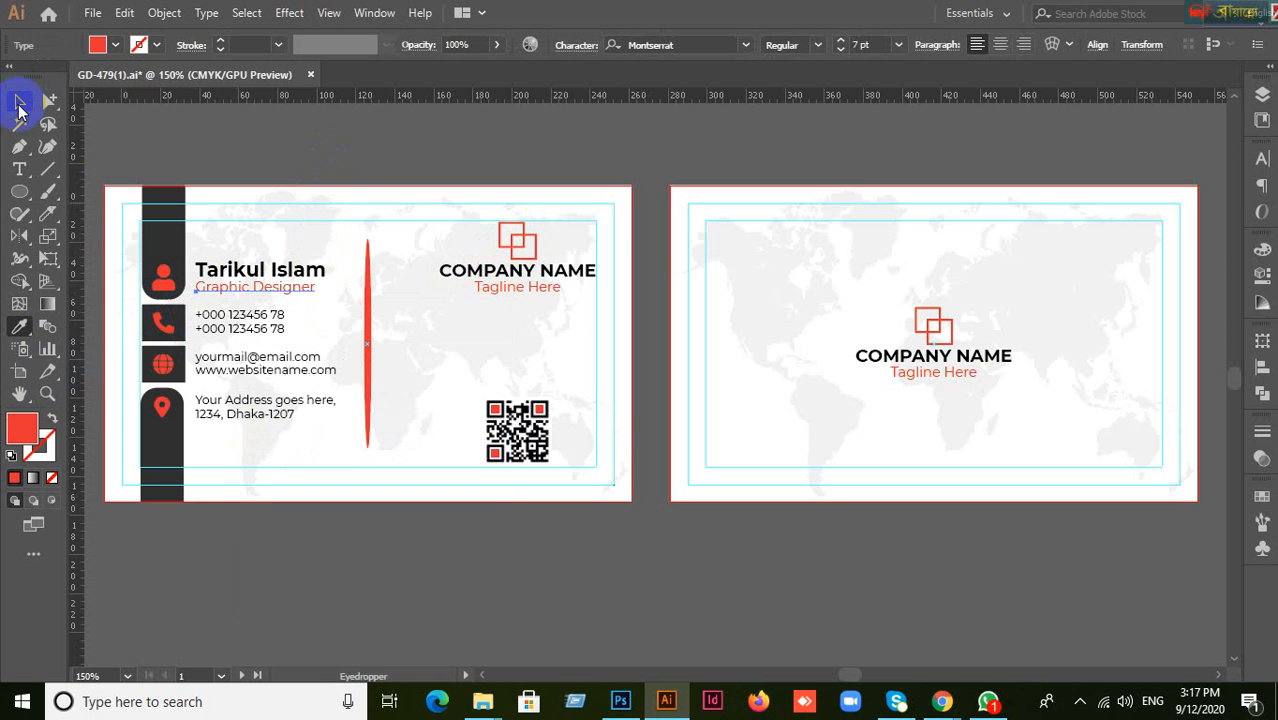
click(19, 103)
click(628, 587)
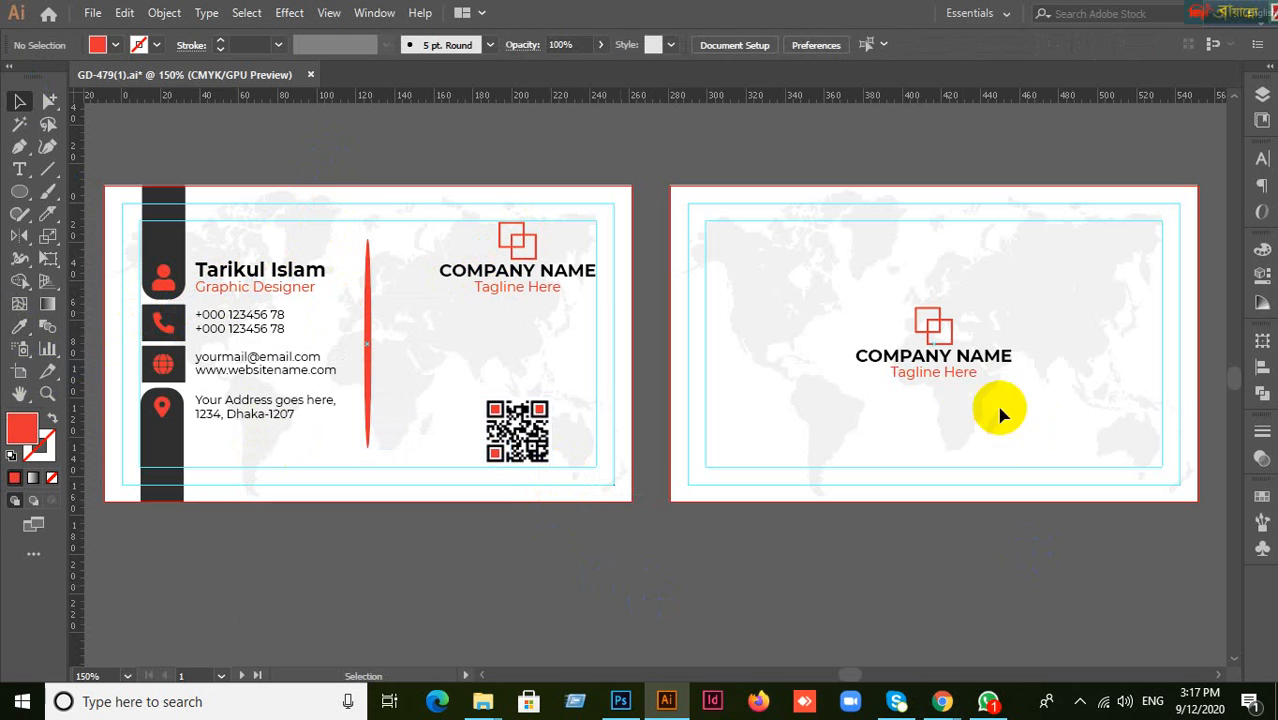
click(941, 365)
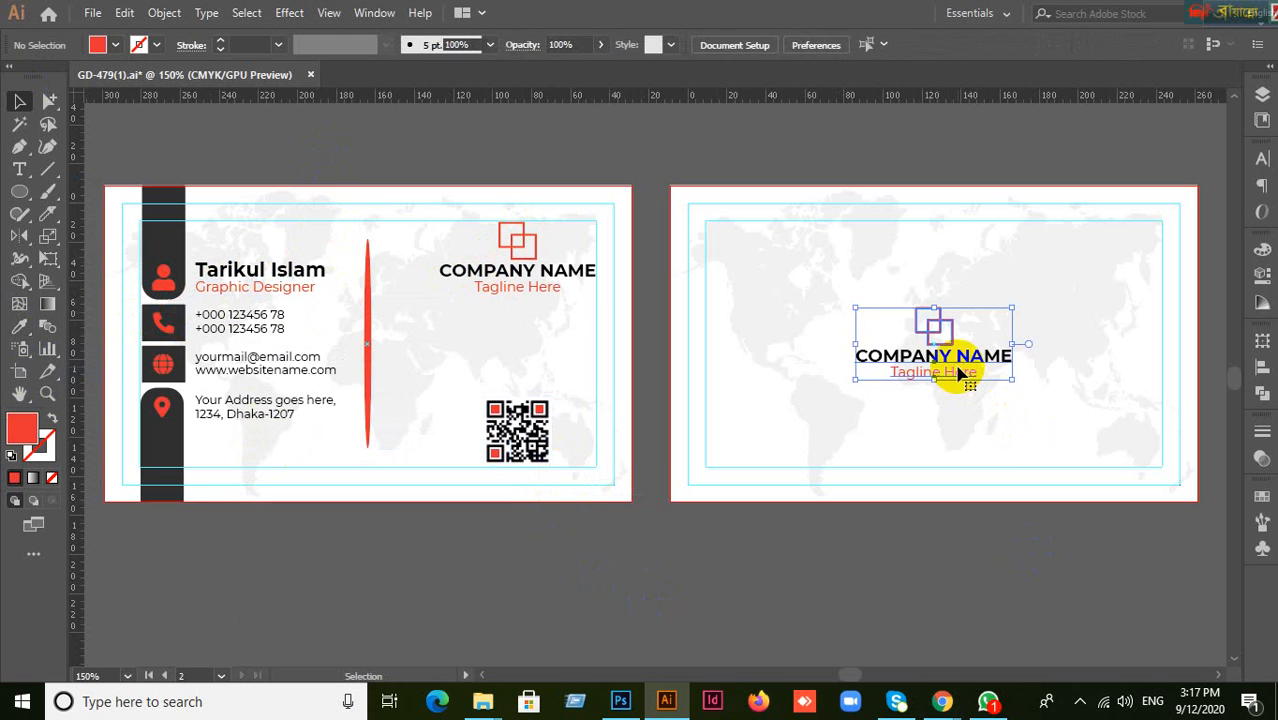
click(818, 568)
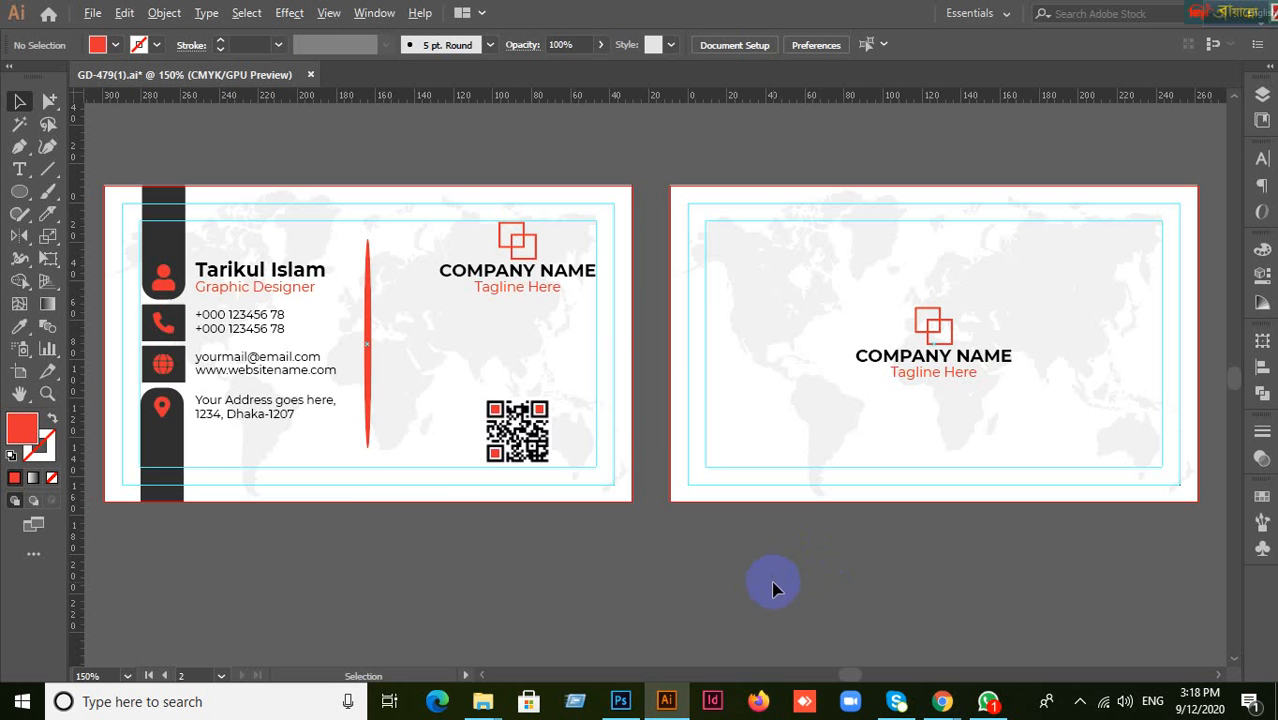
Group all the artwork of the front card, including its background and world map.
scroll(773, 582, down, 1)
scroll(586, 516, up, 1)
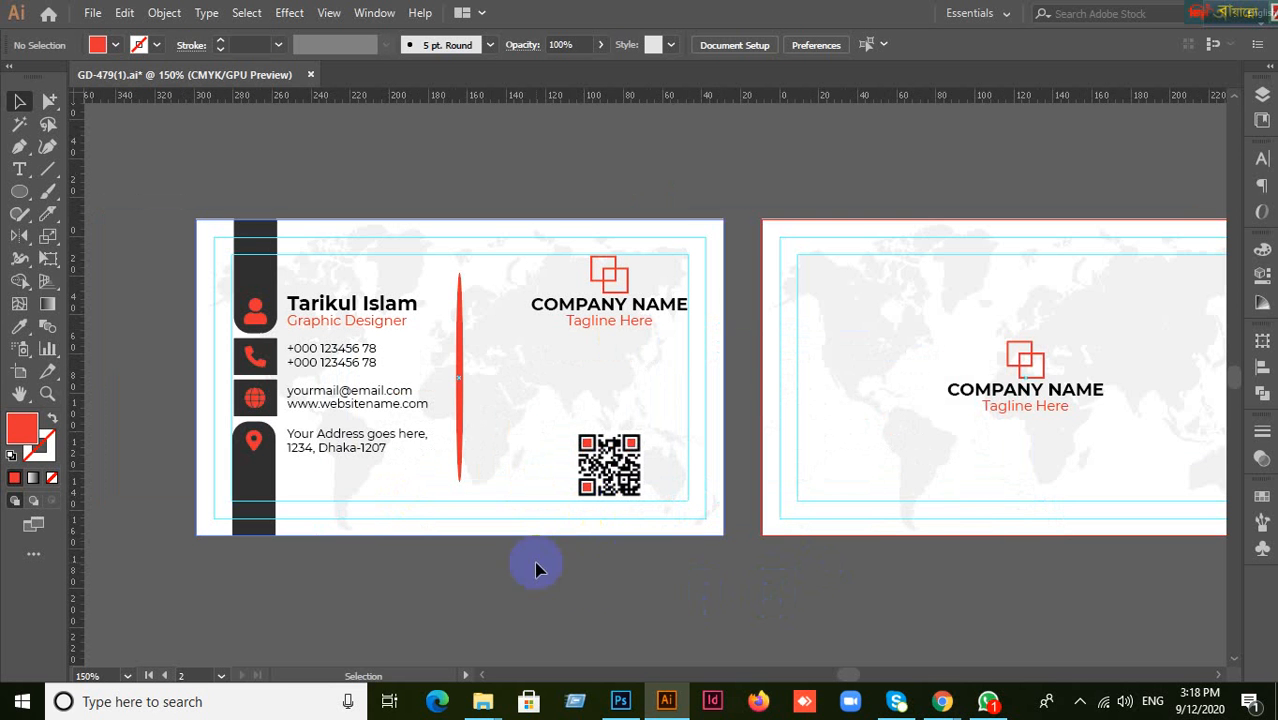
drag(128, 210, 748, 564)
key(ctrl+g)
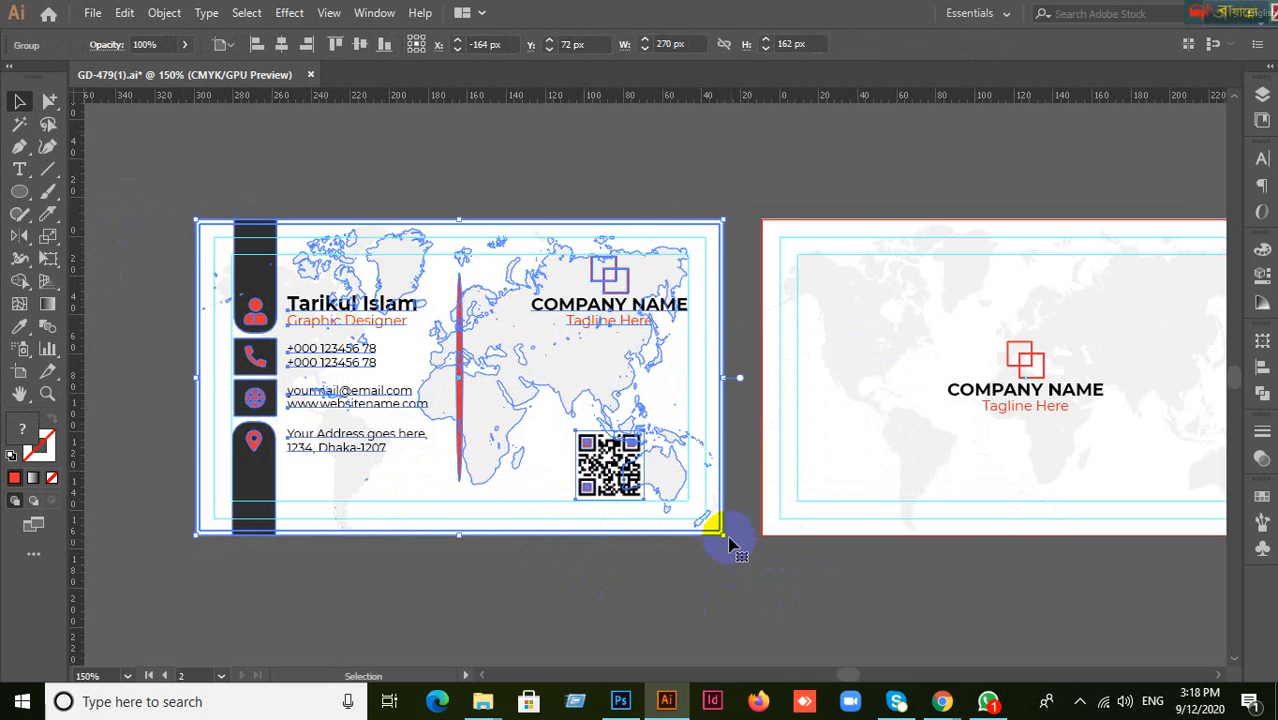
click(208, 241)
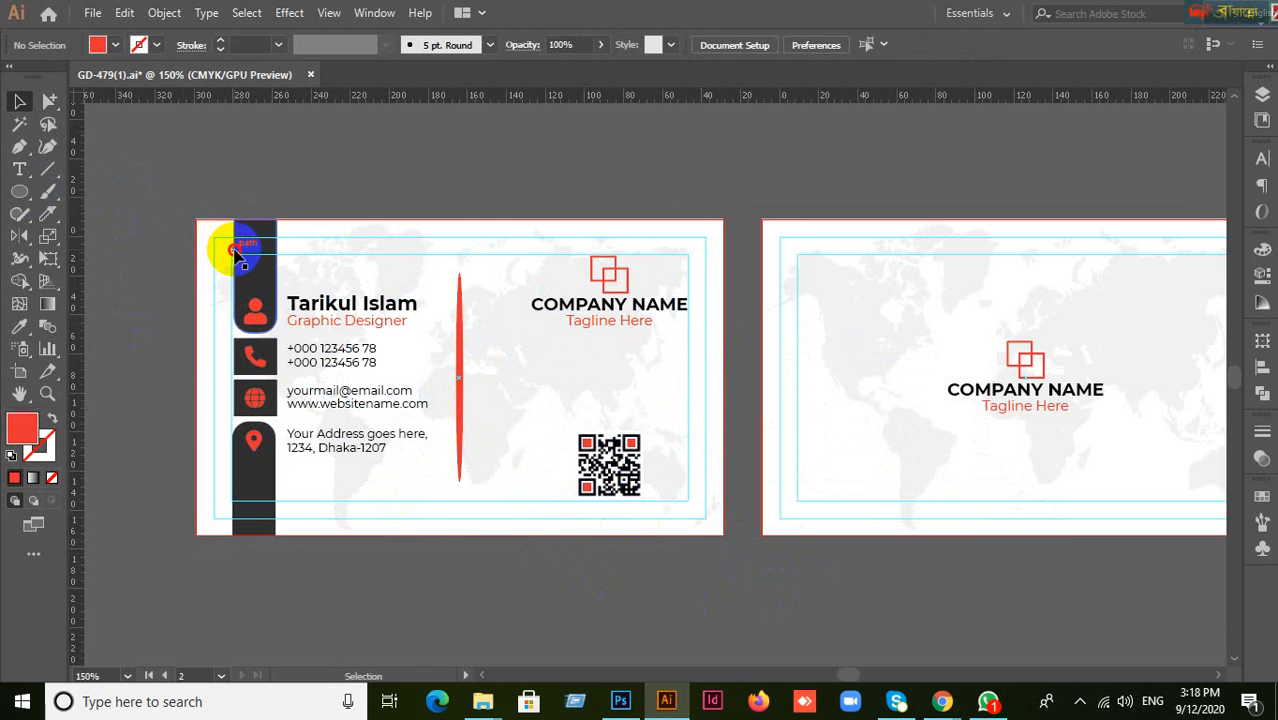
Draw a red rectangle about 252 by 142 px over the front card and extend its upper edge to the outer guide.
click(237, 252)
drag(18, 192, 92, 196)
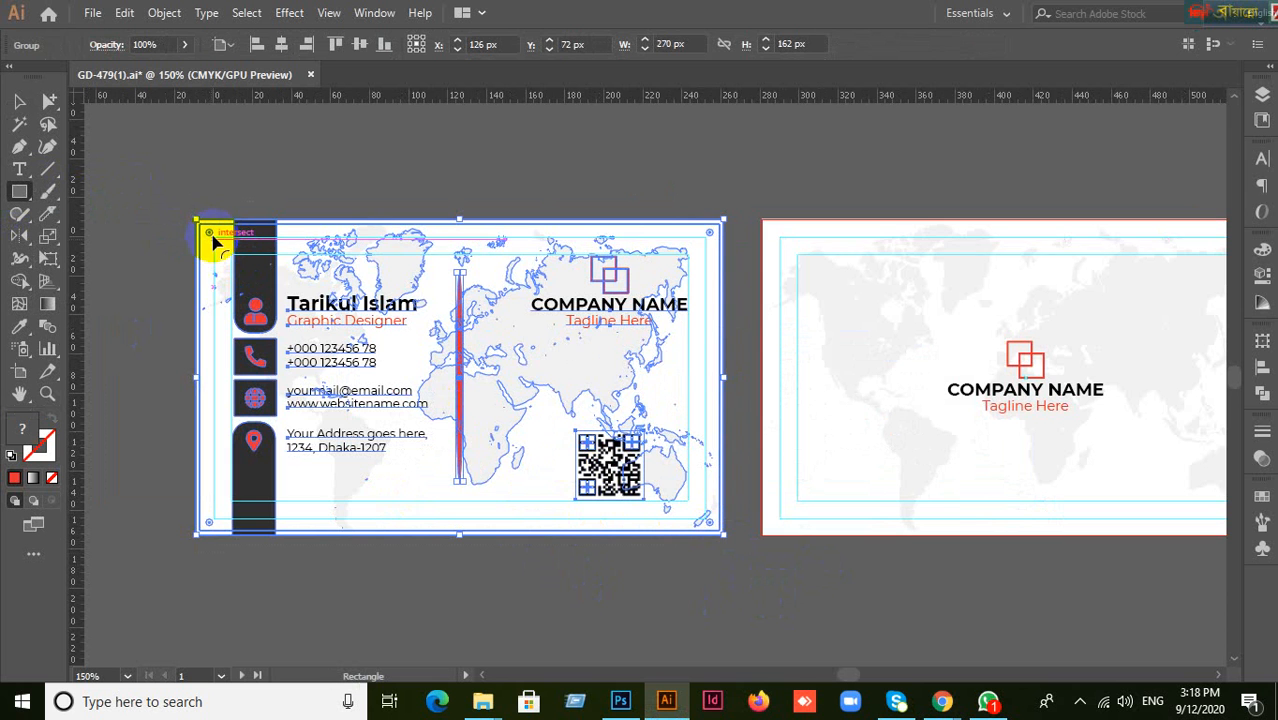
drag(214, 240, 712, 522)
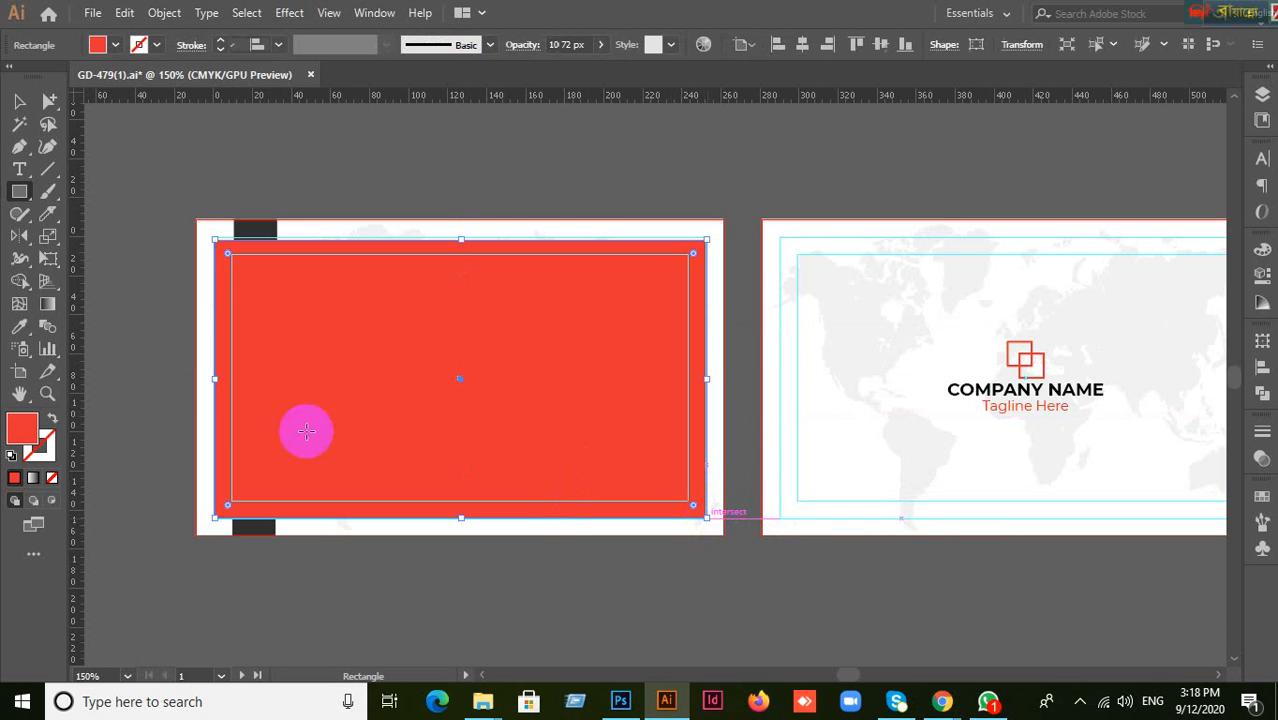
scroll(466, 238, up, 1)
scroll(466, 240, up, 2)
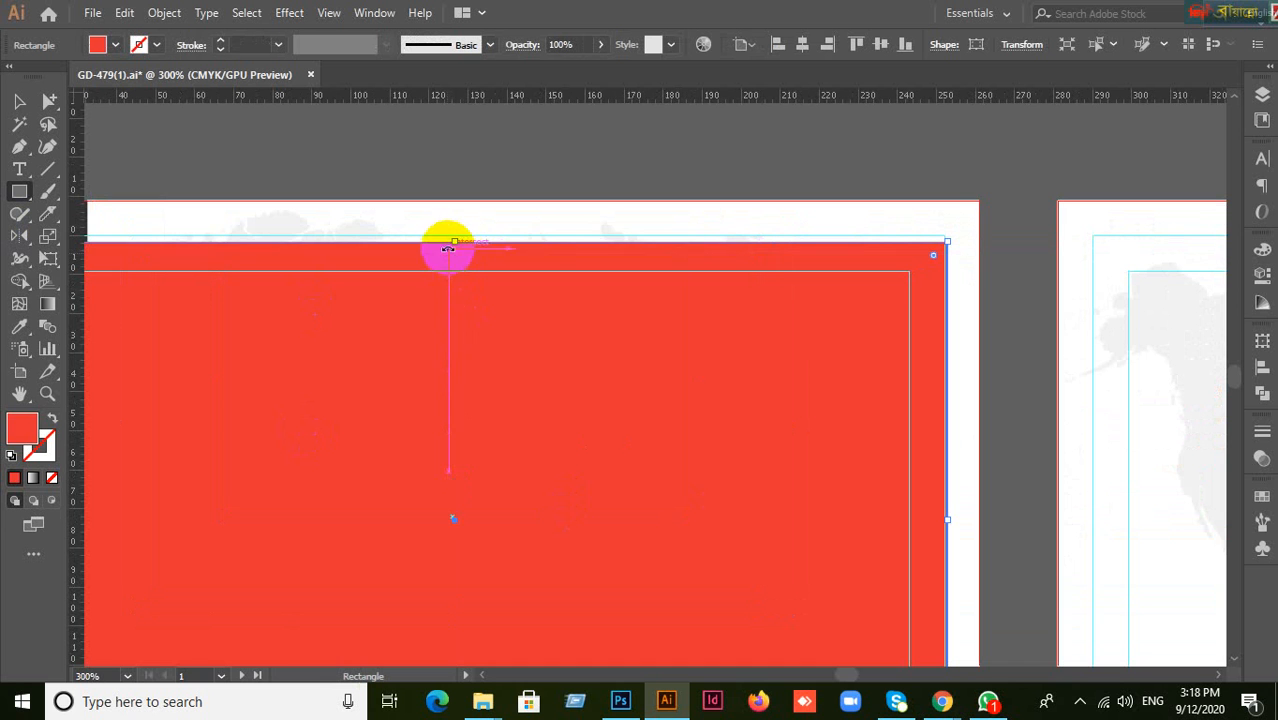
drag(456, 240, 457, 236)
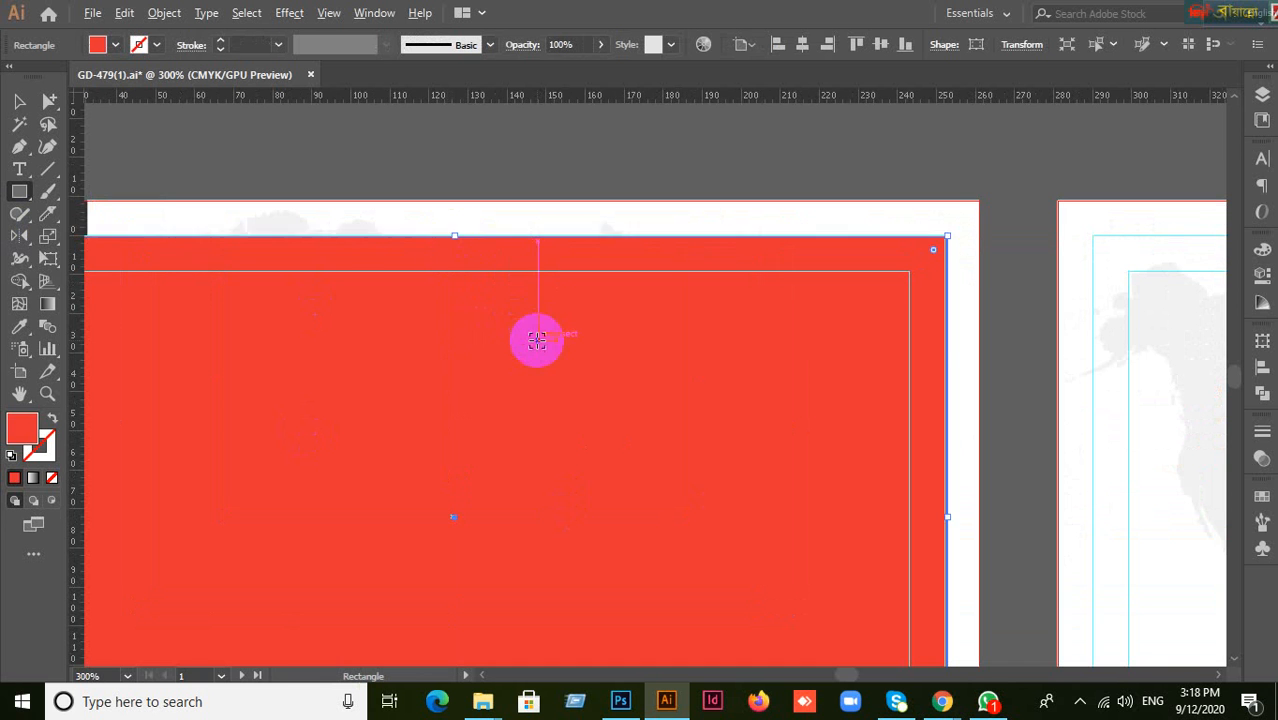
scroll(536, 337, down, 2)
Delete the red rectangle covering the front card.
click(18, 101)
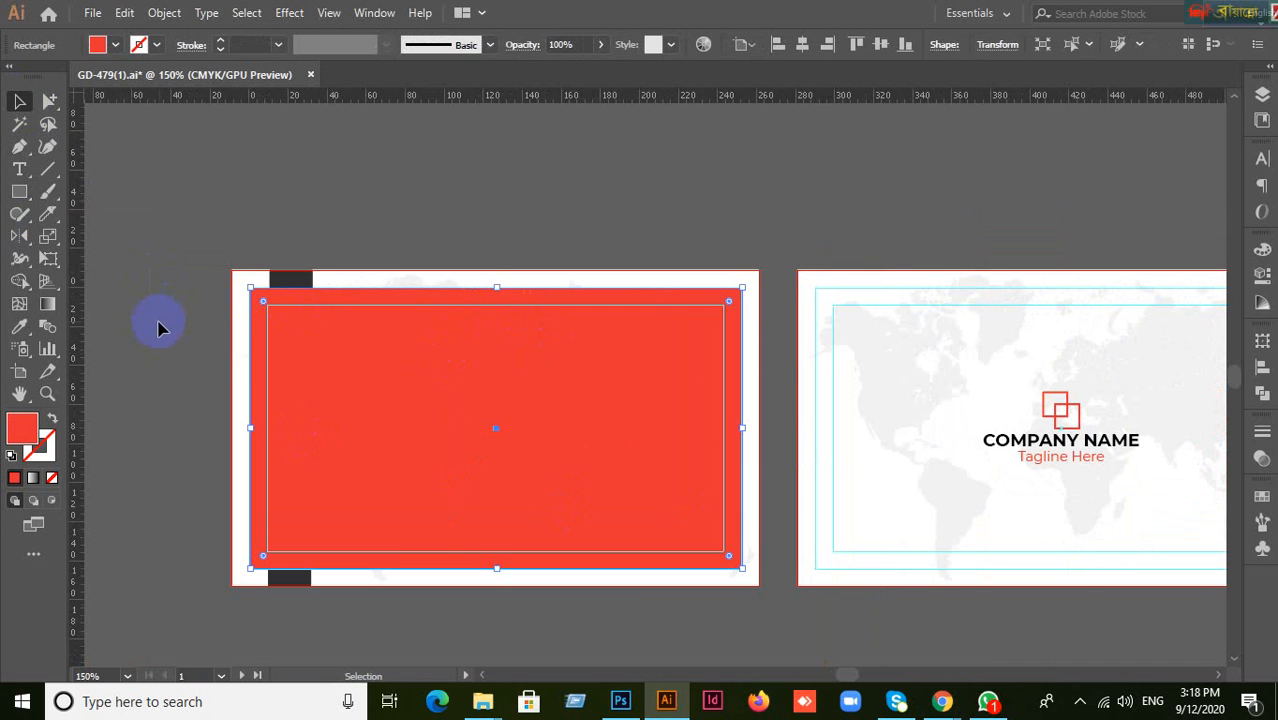
click(146, 297)
click(485, 480)
click(148, 420)
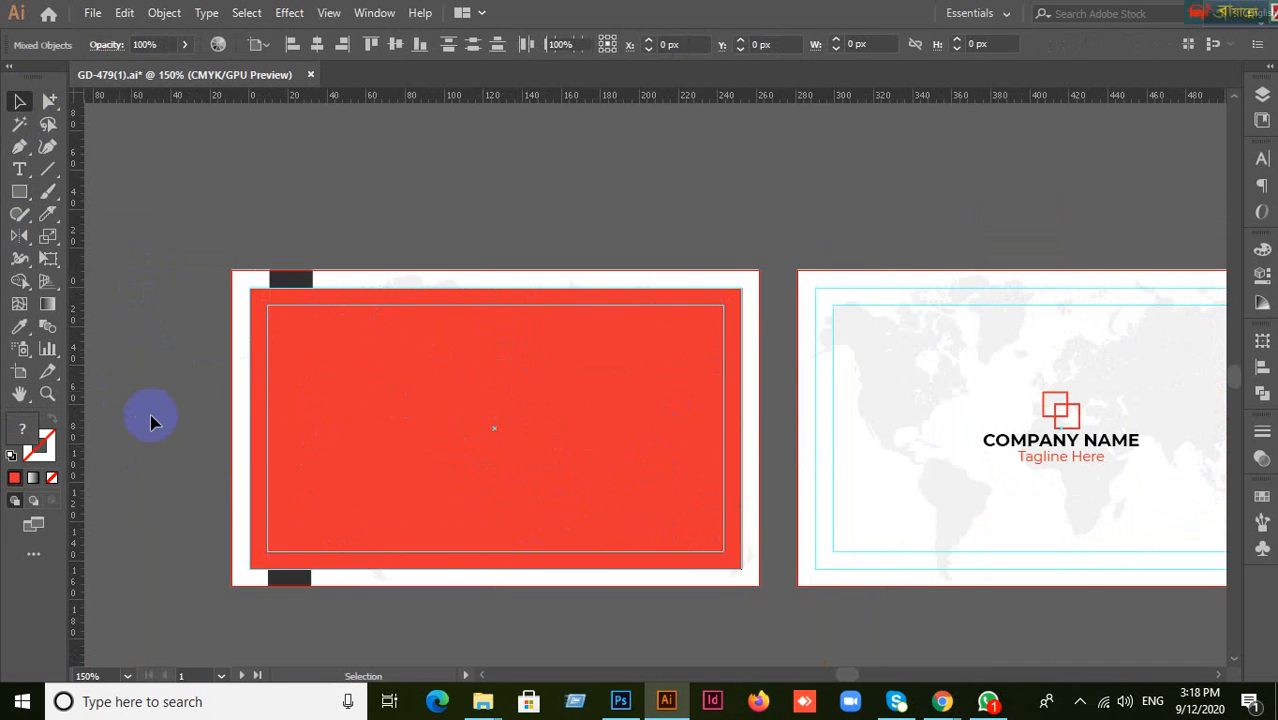
click(413, 541)
key(Delete)
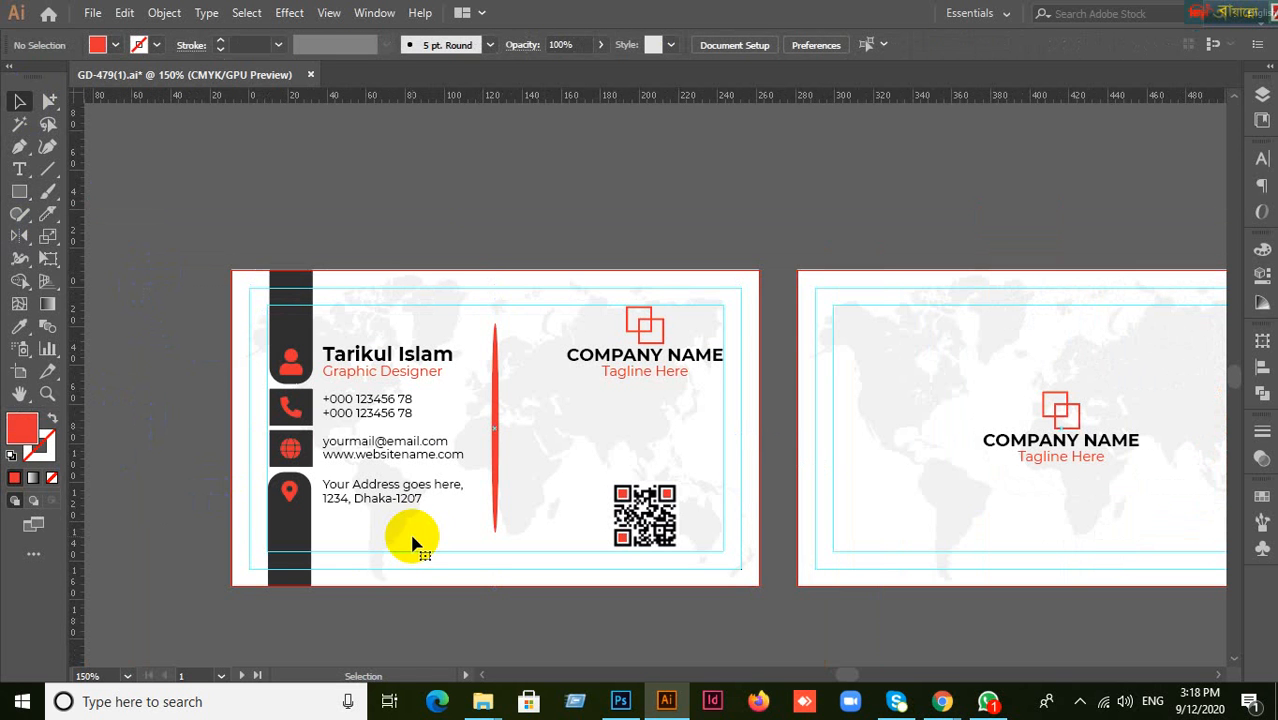
Start a new rectangle above the front card by exact dimensions, entering a width of 3.5 in.
click(438, 177)
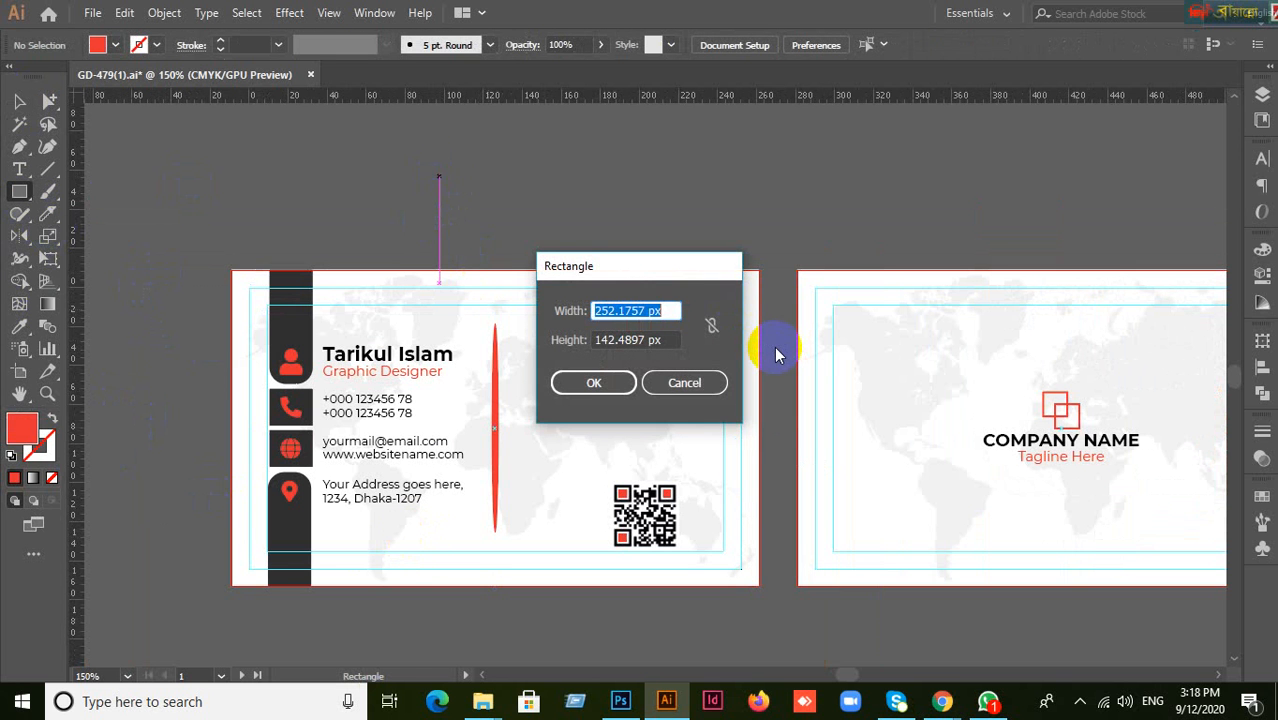
text(3.5)
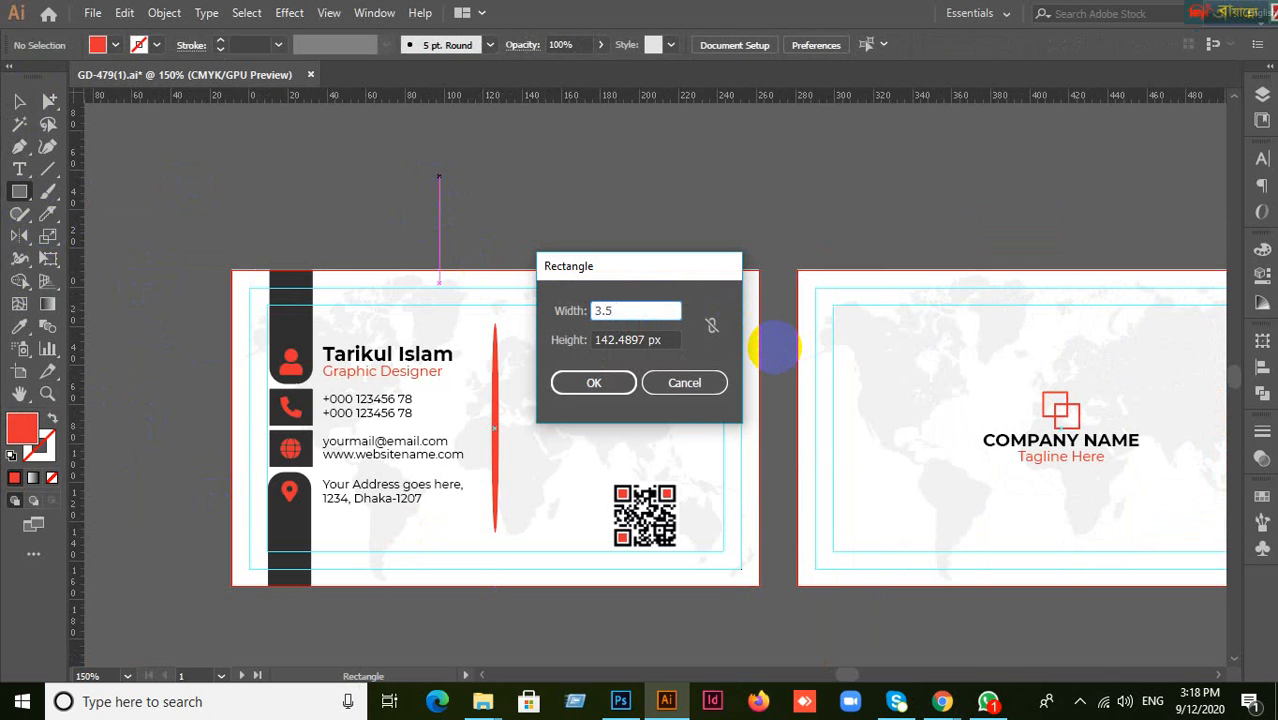
text( in)
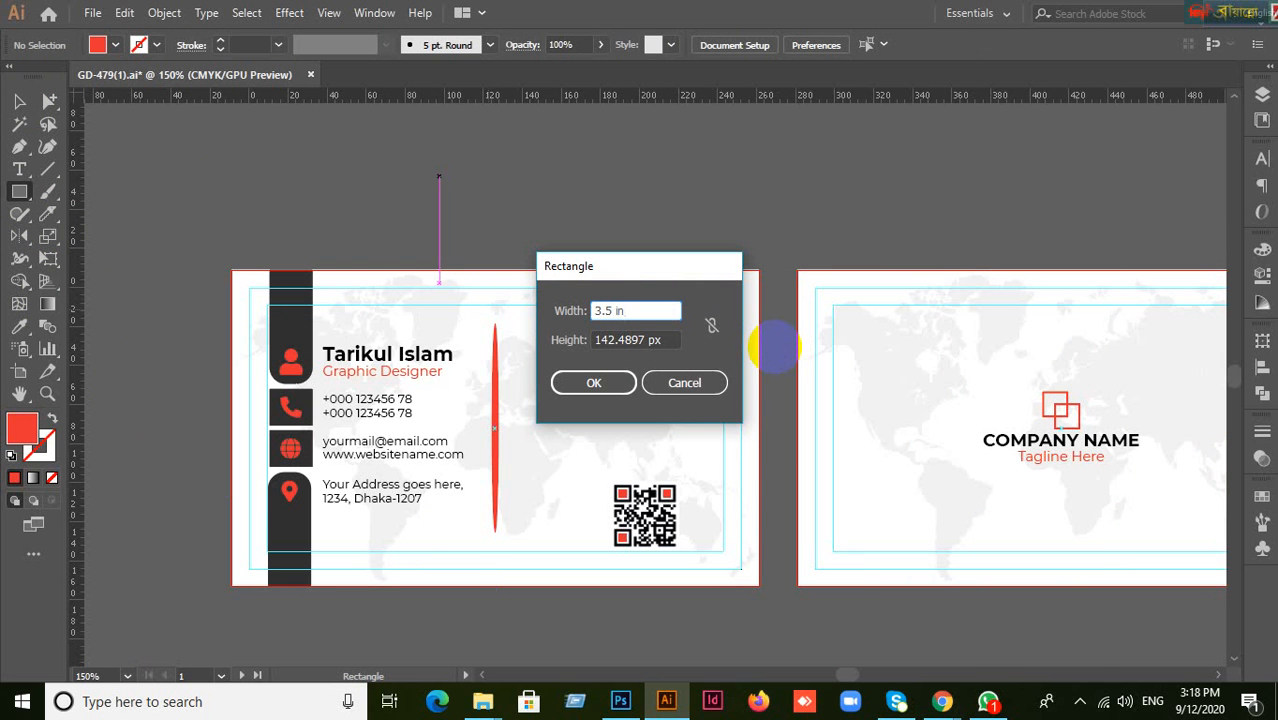
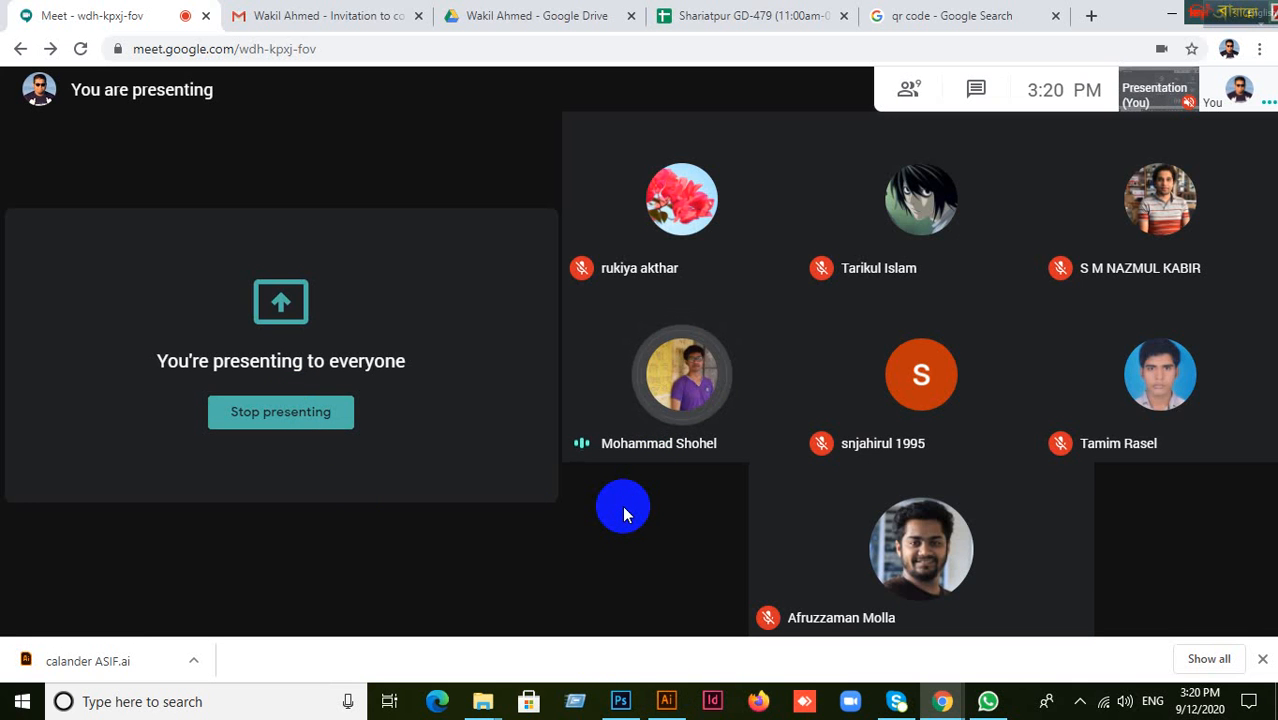
click(666, 701)
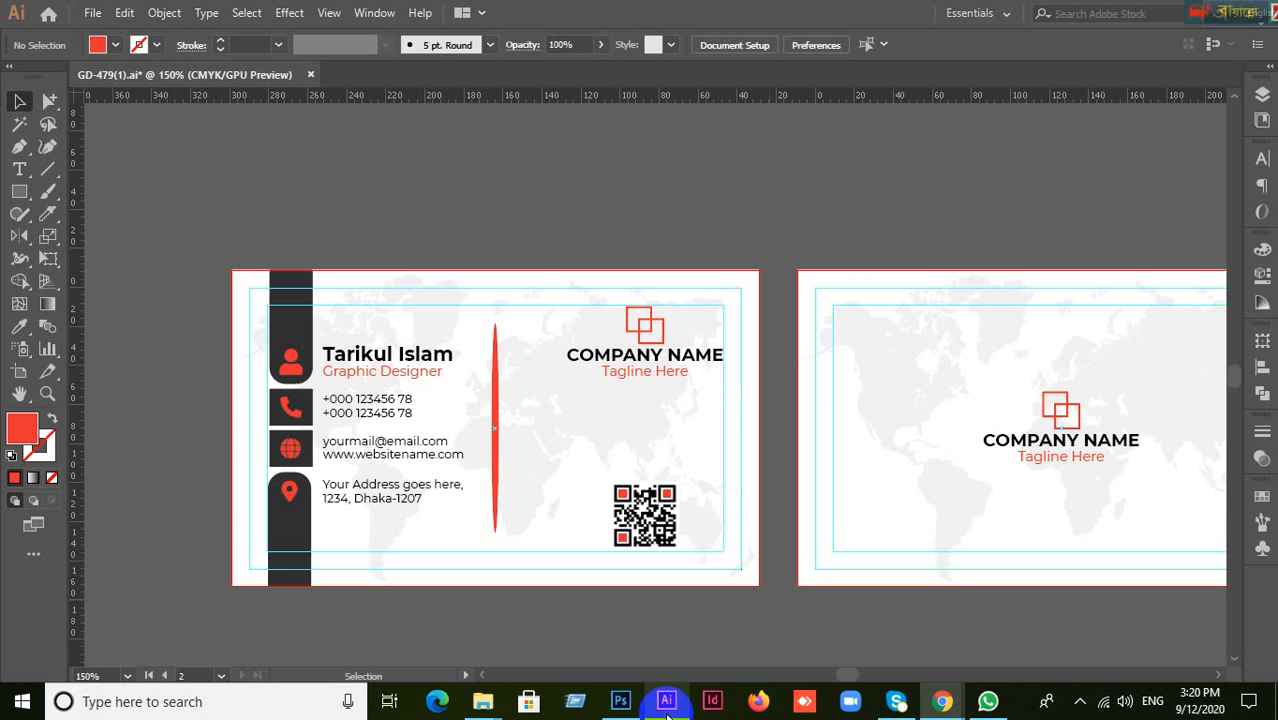
click(288, 363)
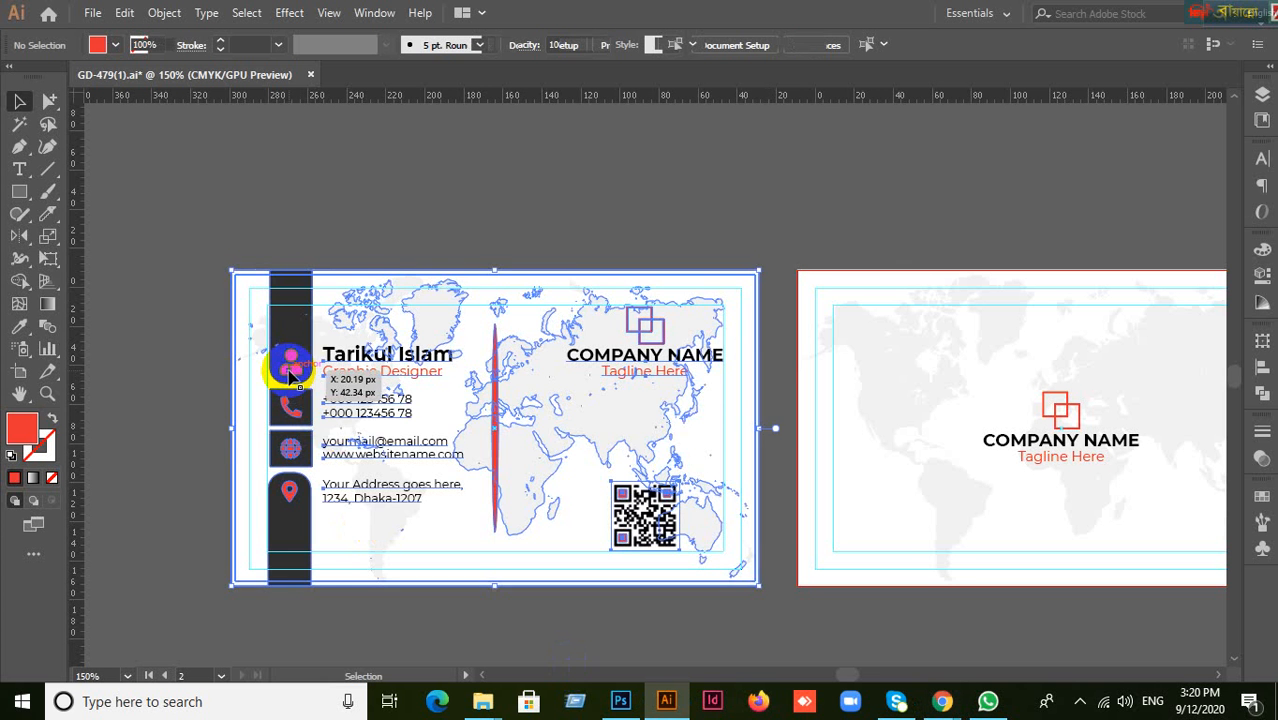
click(205, 450)
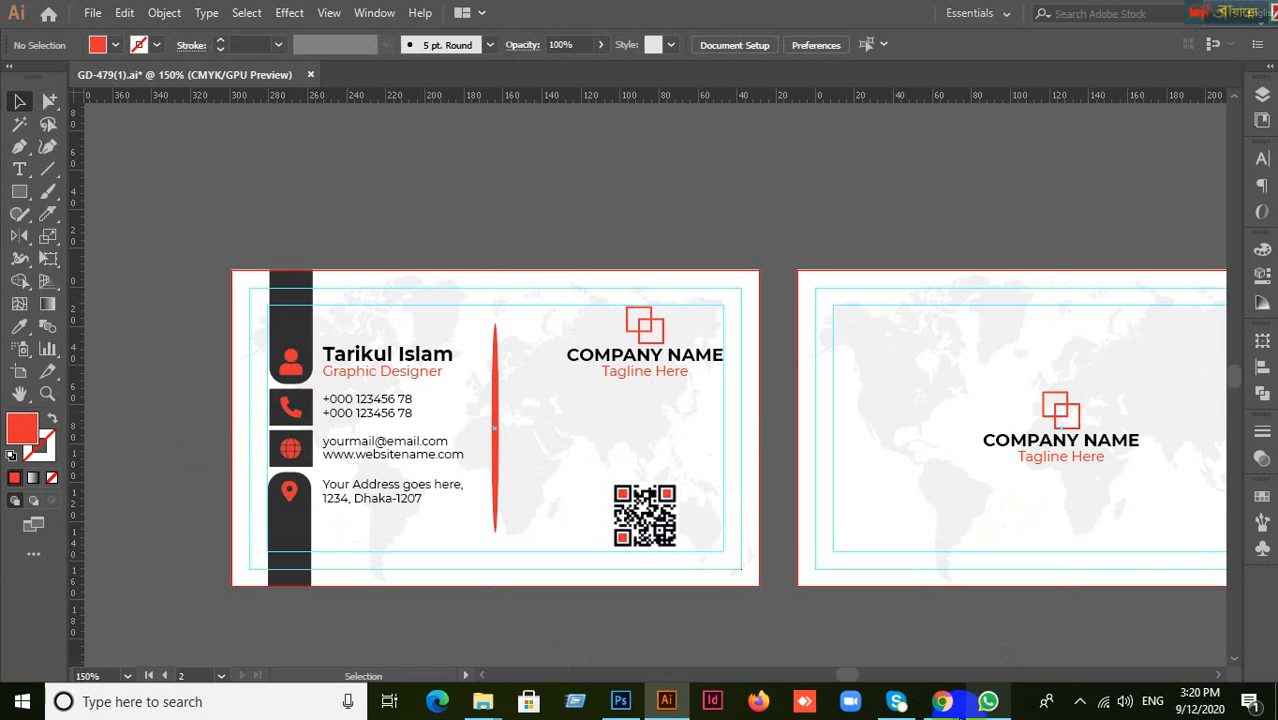
mouse_move(938, 700)
click(800, 607)
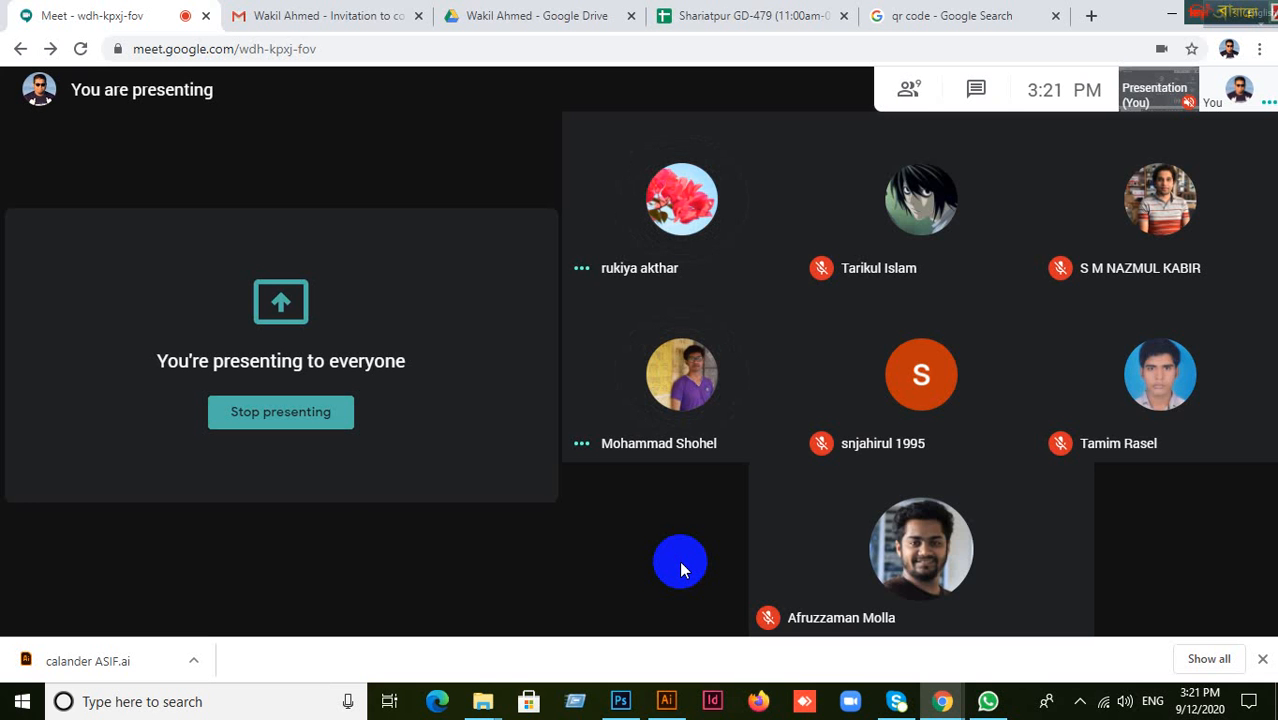
click(666, 701)
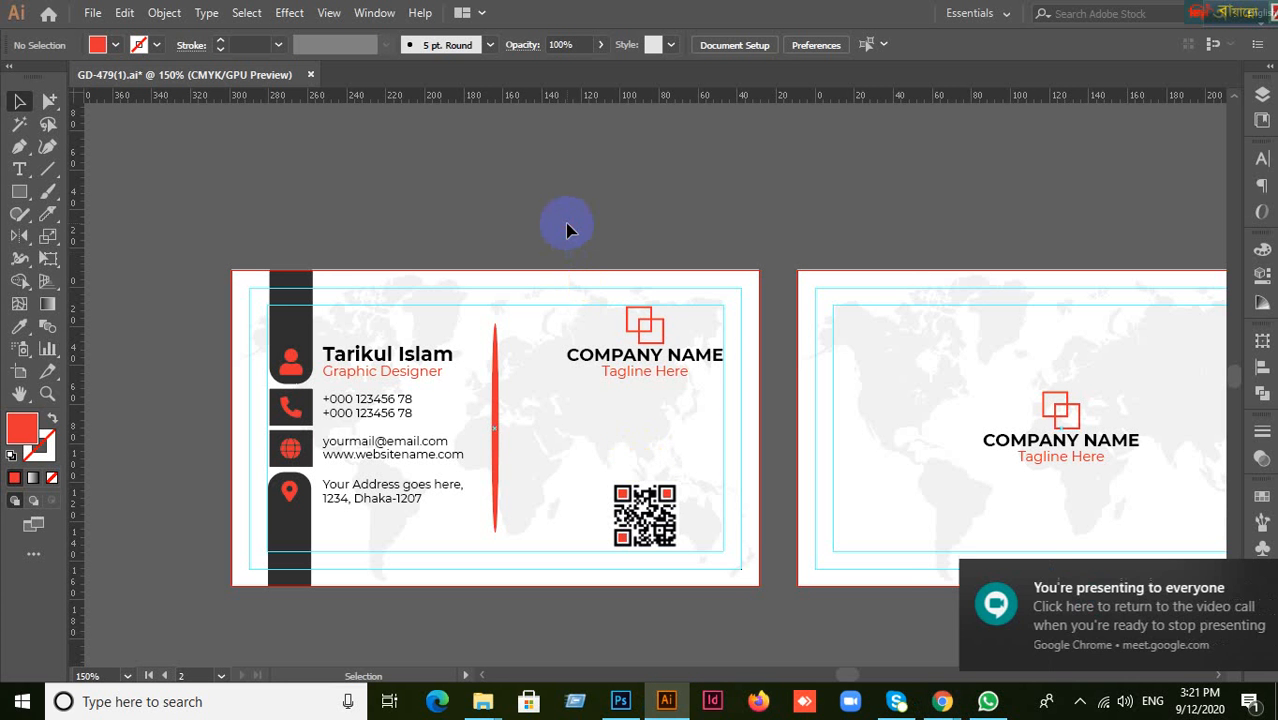
drag(205, 195, 748, 616)
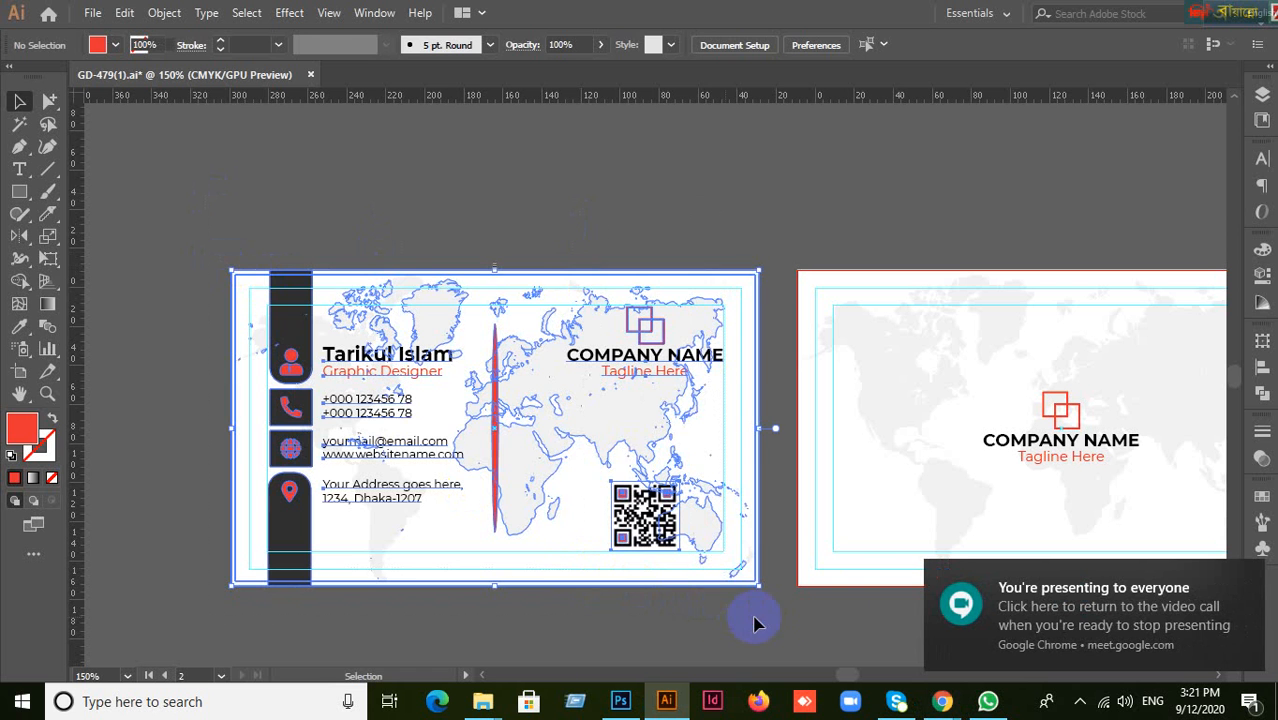
scroll(837, 559, down, 1)
click(837, 559)
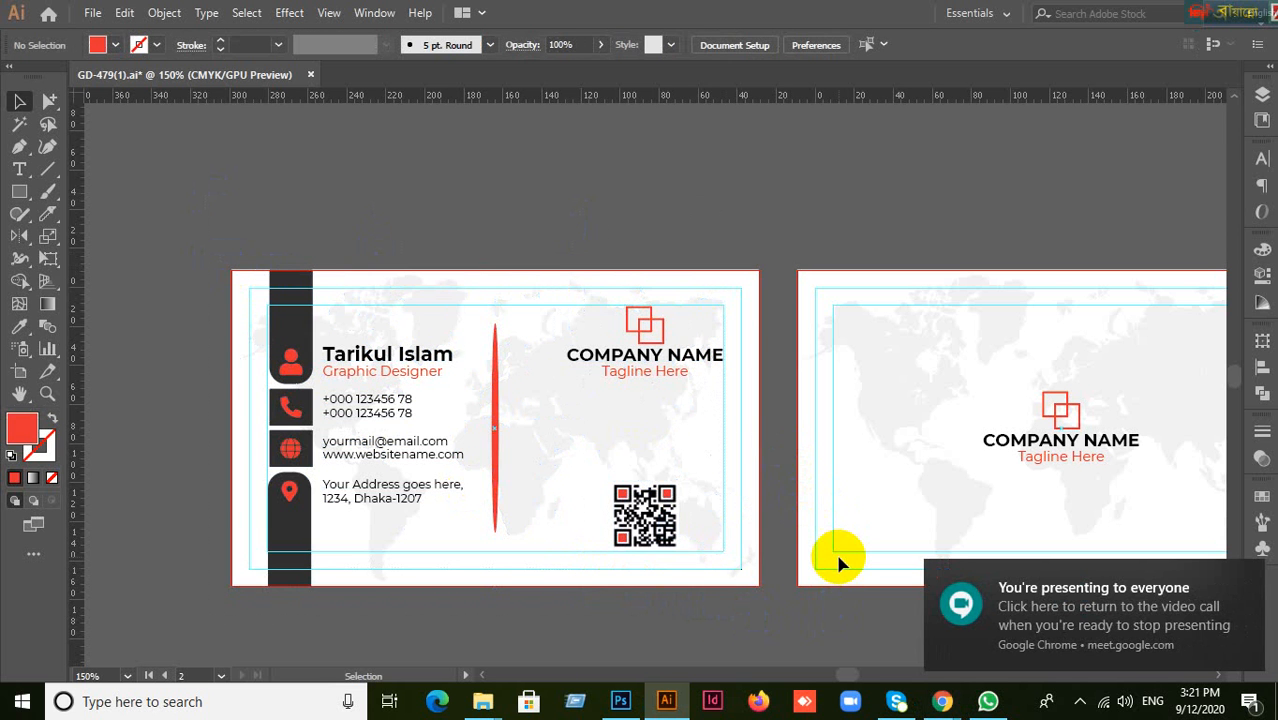
drag(838, 557, 665, 400)
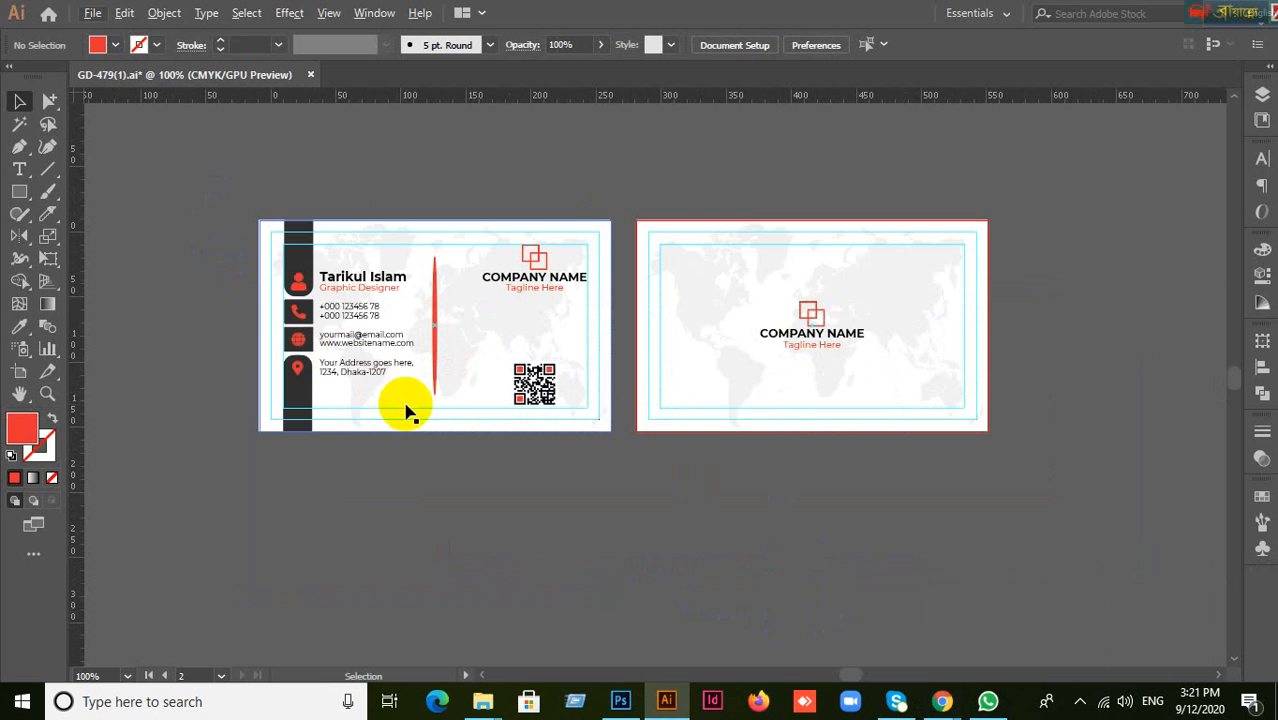
mouse_move(941, 701)
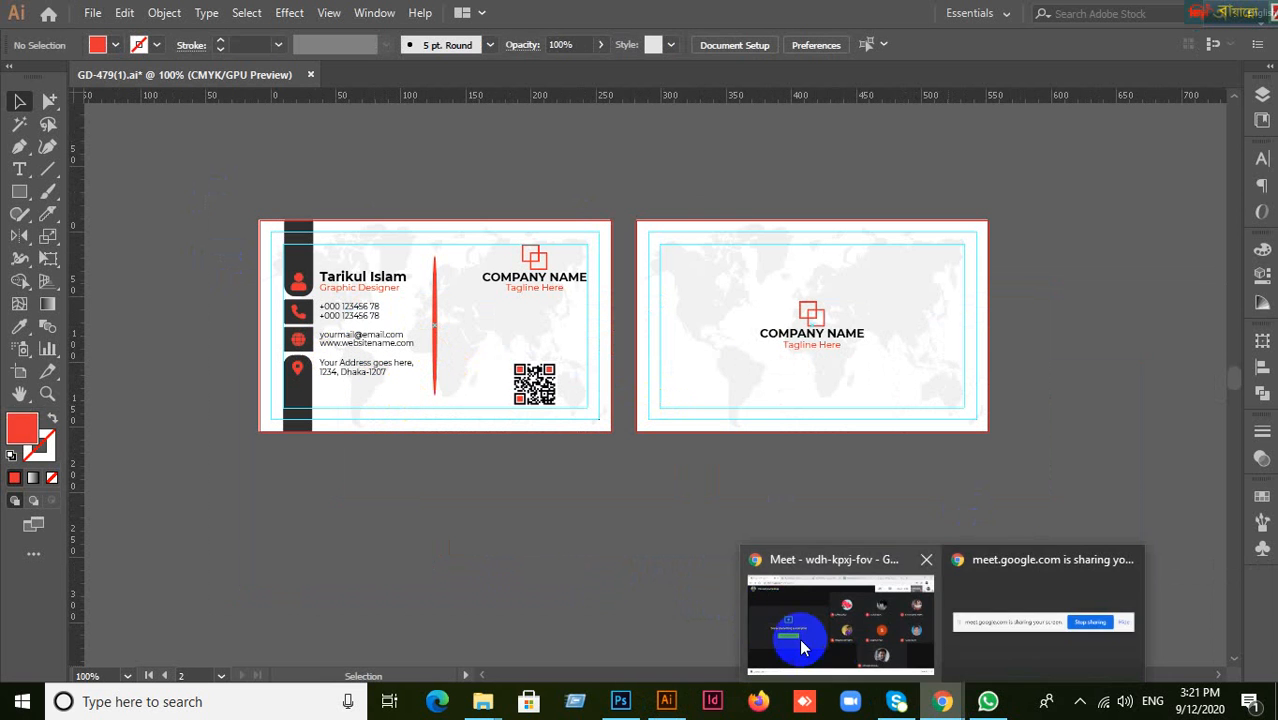
click(752, 607)
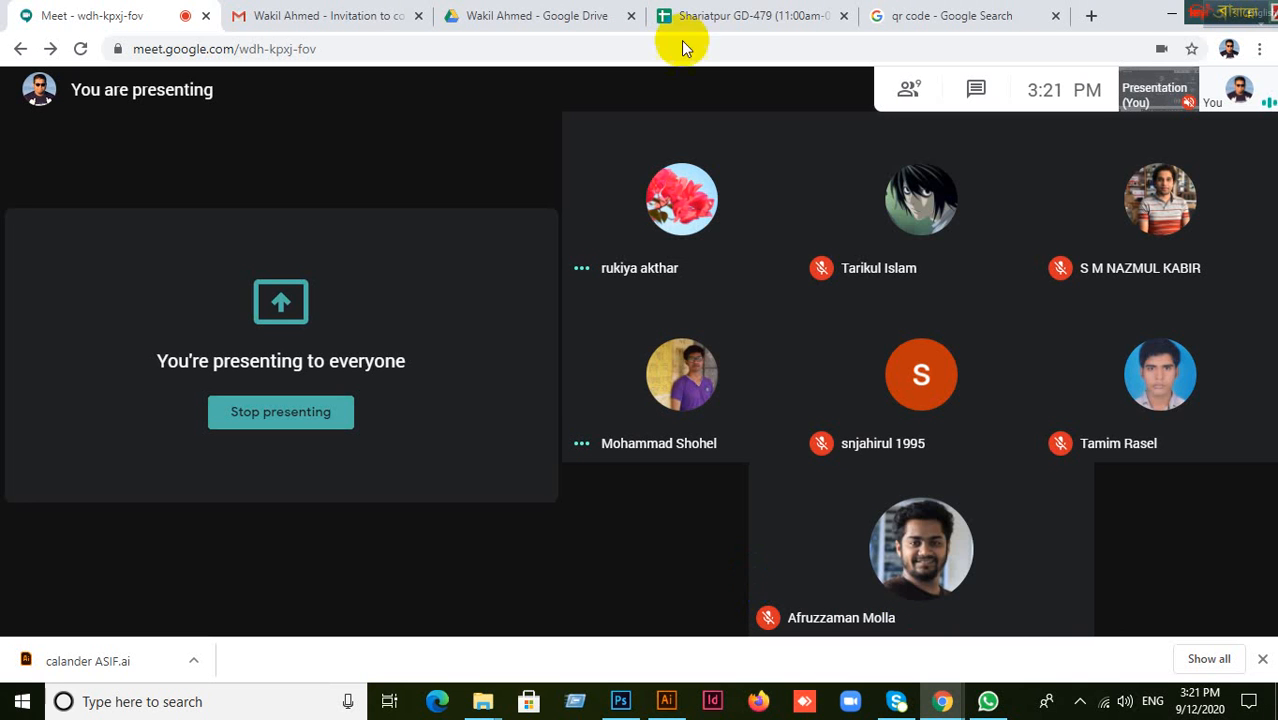
click(620, 703)
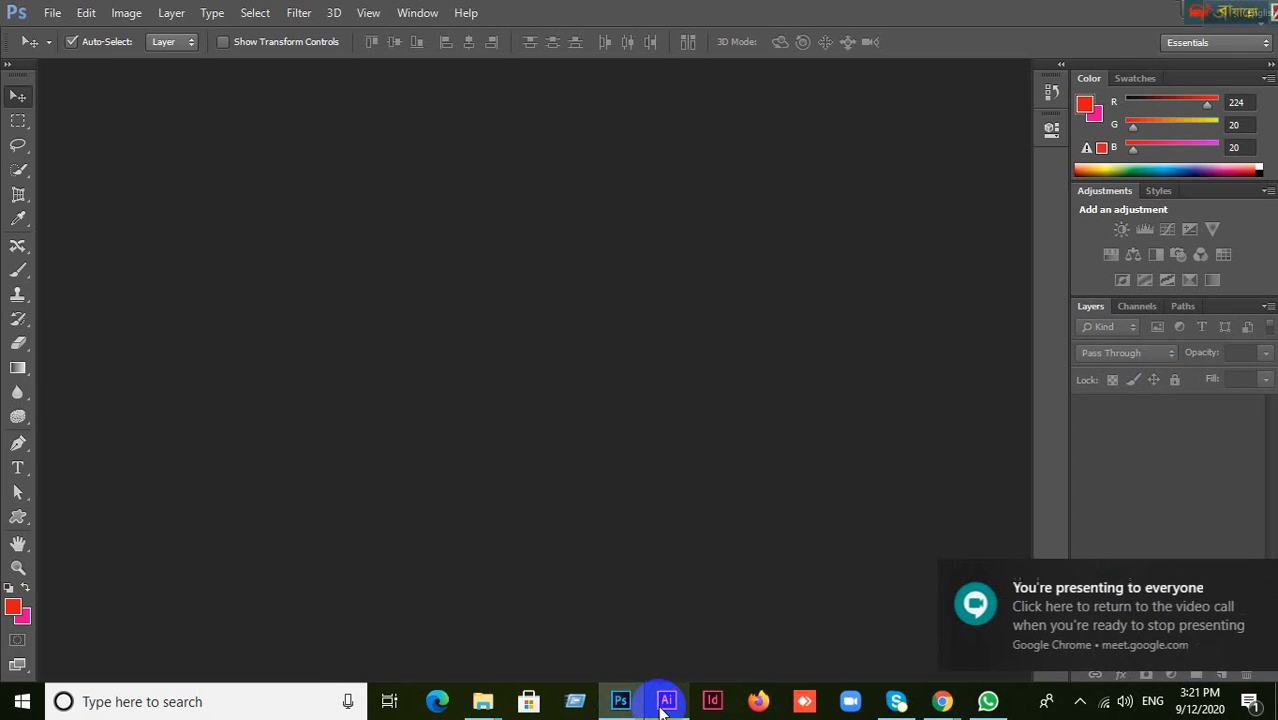
click(665, 702)
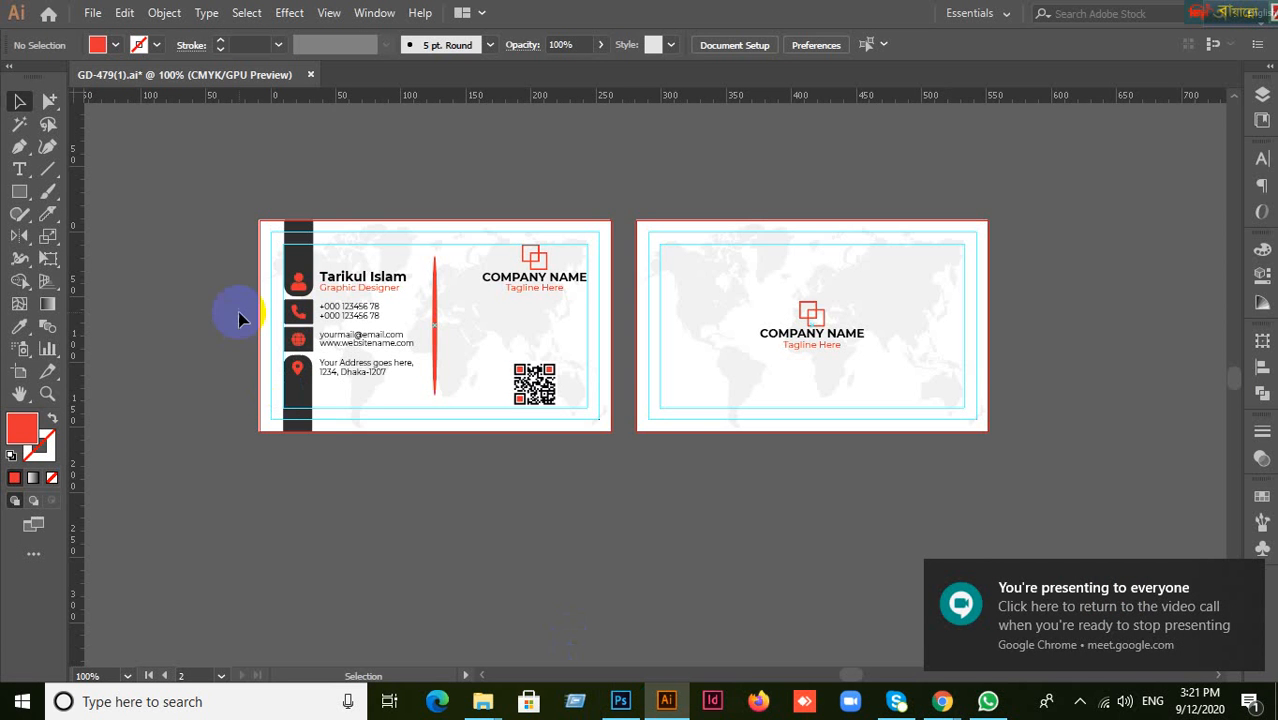
Examine the front card's icons, name, job title and contact details up close.
click(285, 280)
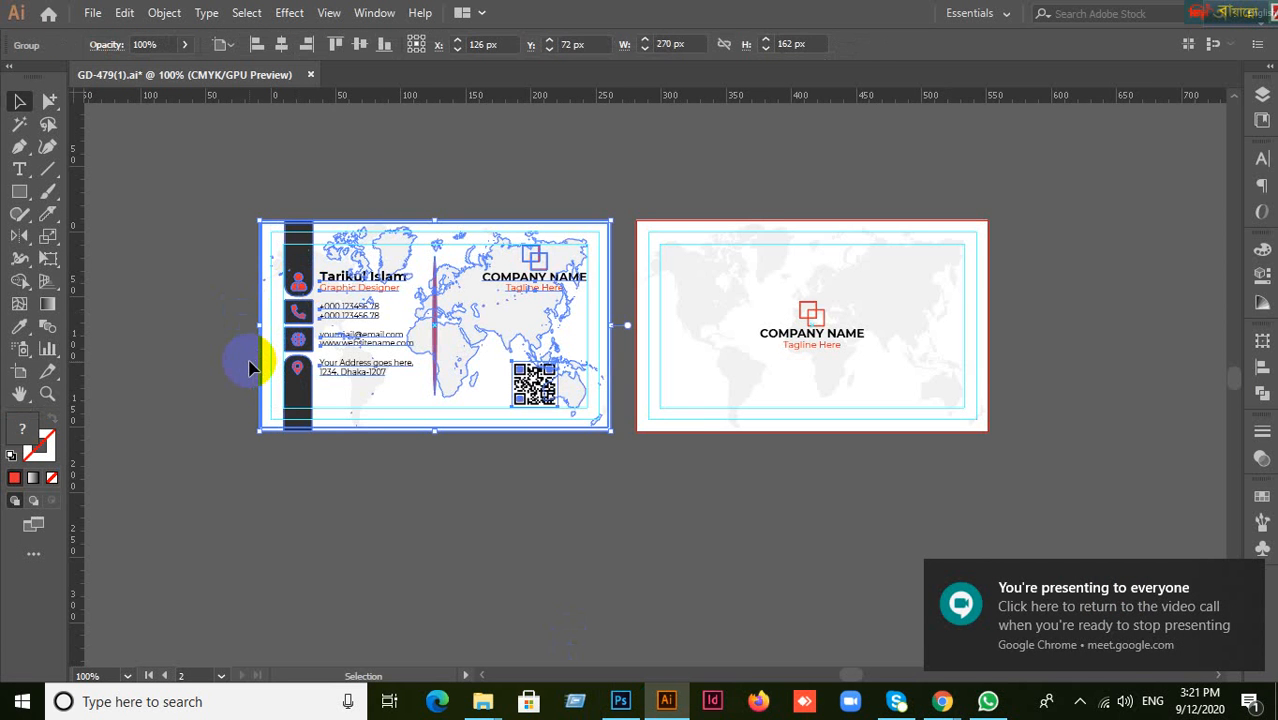
key(ctrl+equal)
key(ctrl+equal)
key(ctrl+equal)
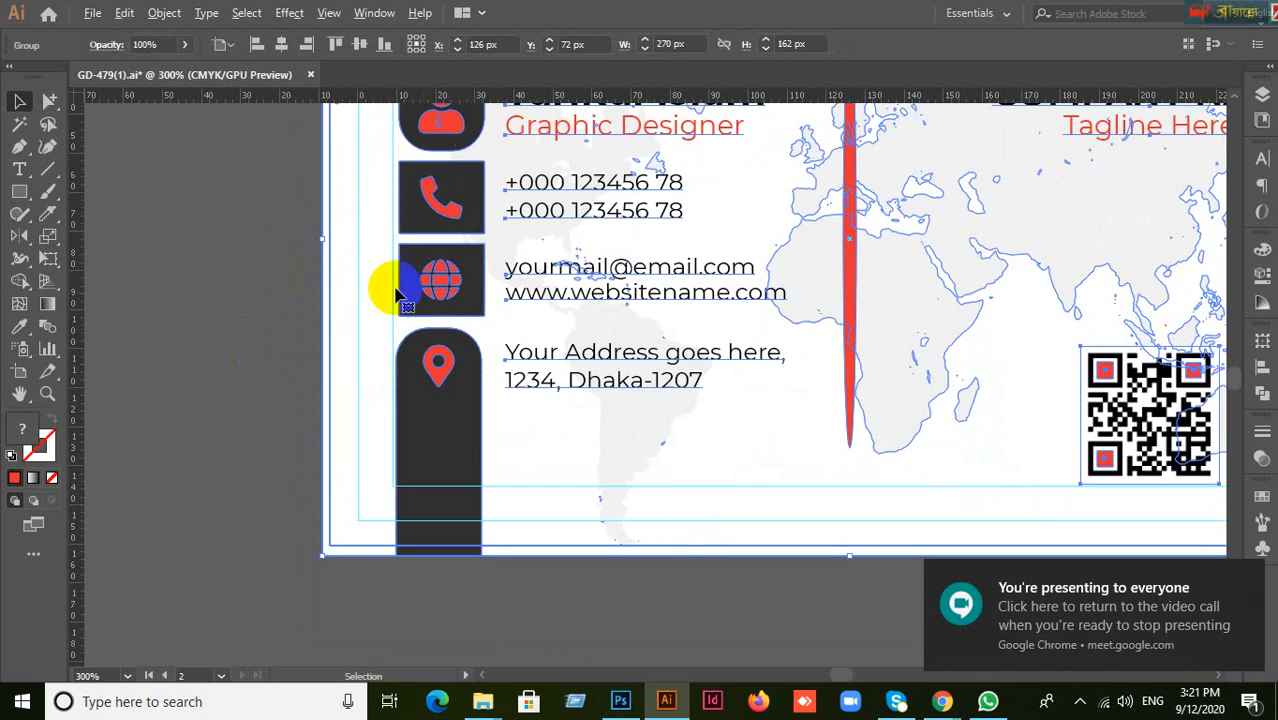
click(397, 290)
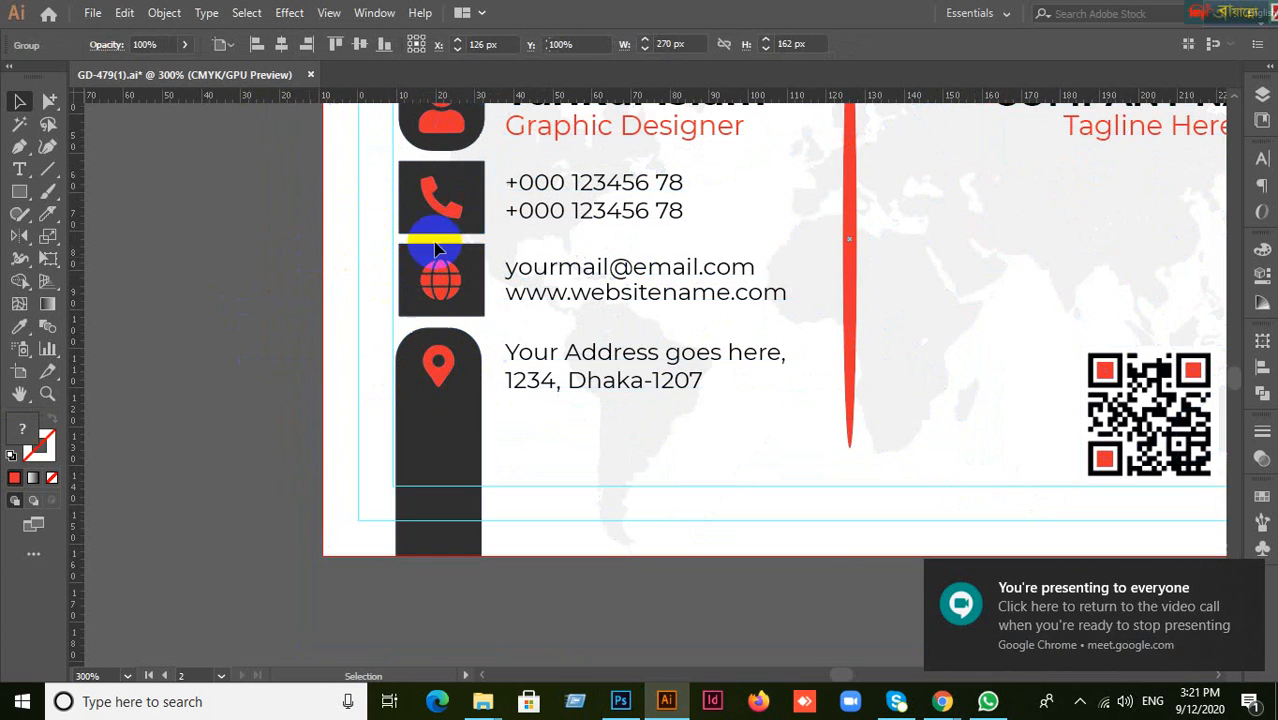
key(space)
drag(276, 305, 272, 463)
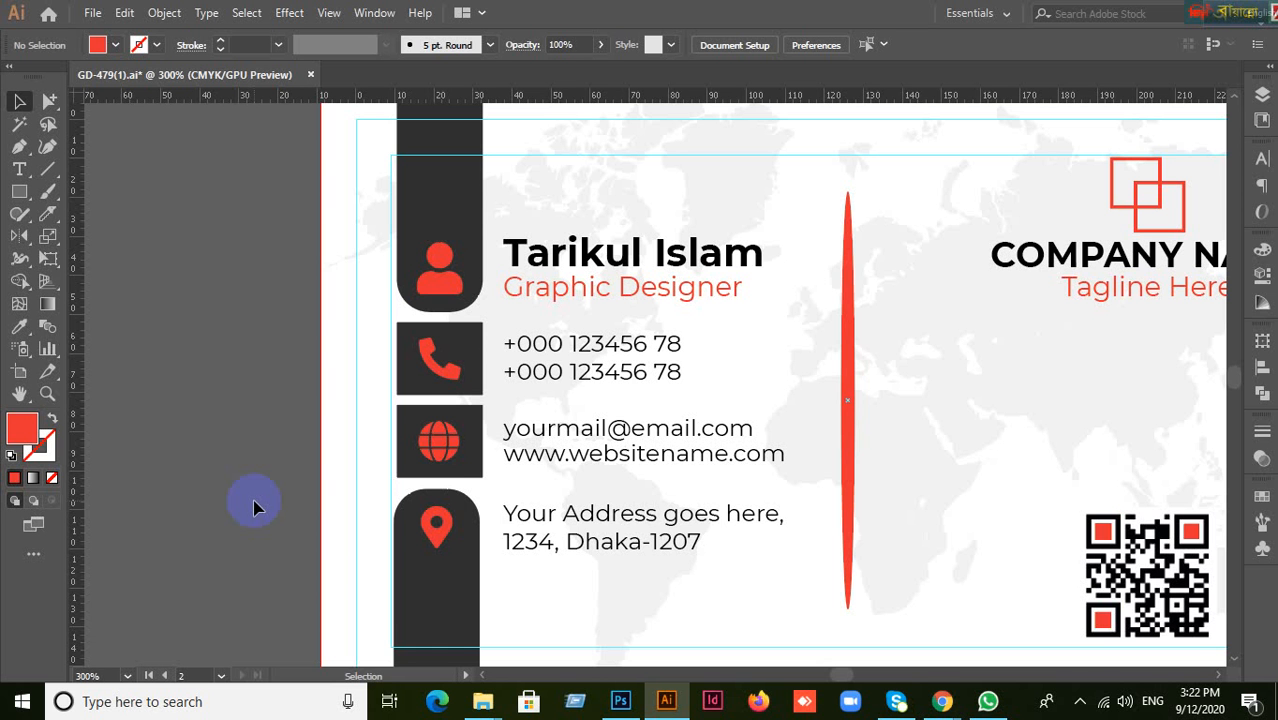
scroll(253, 507, down, 1)
scroll(640, 525, down, 2)
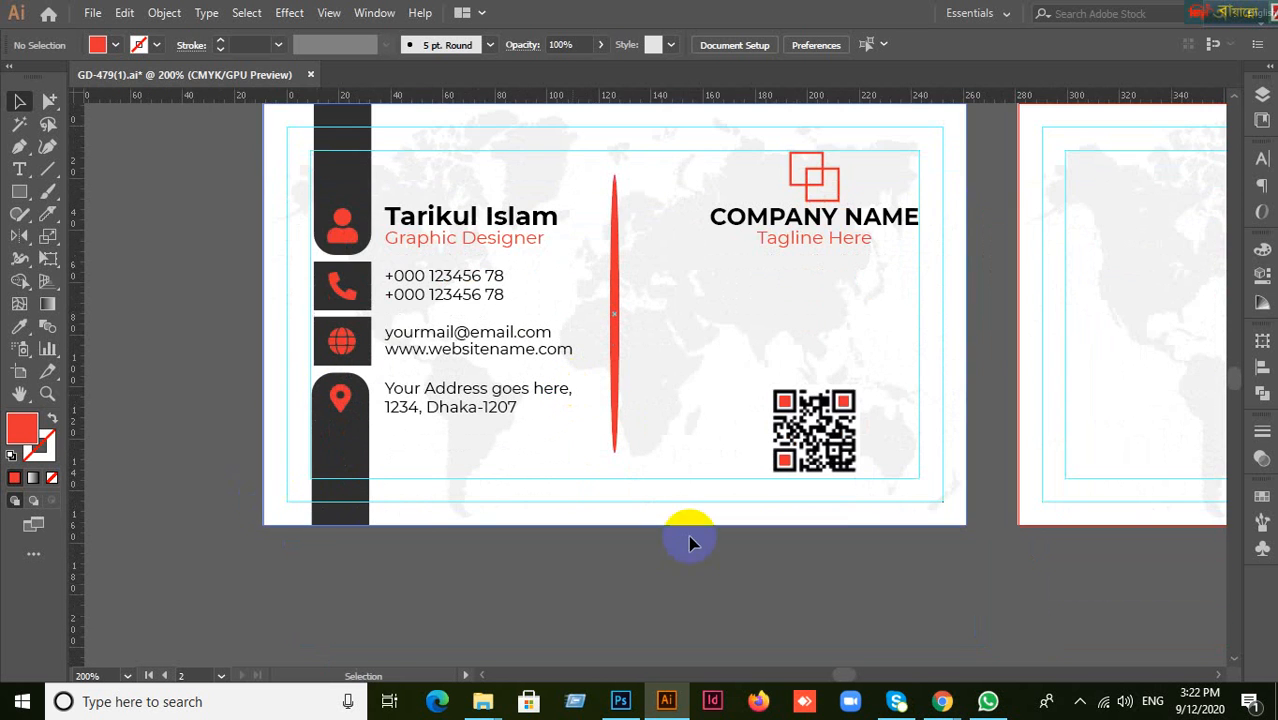
mouse_move(944, 695)
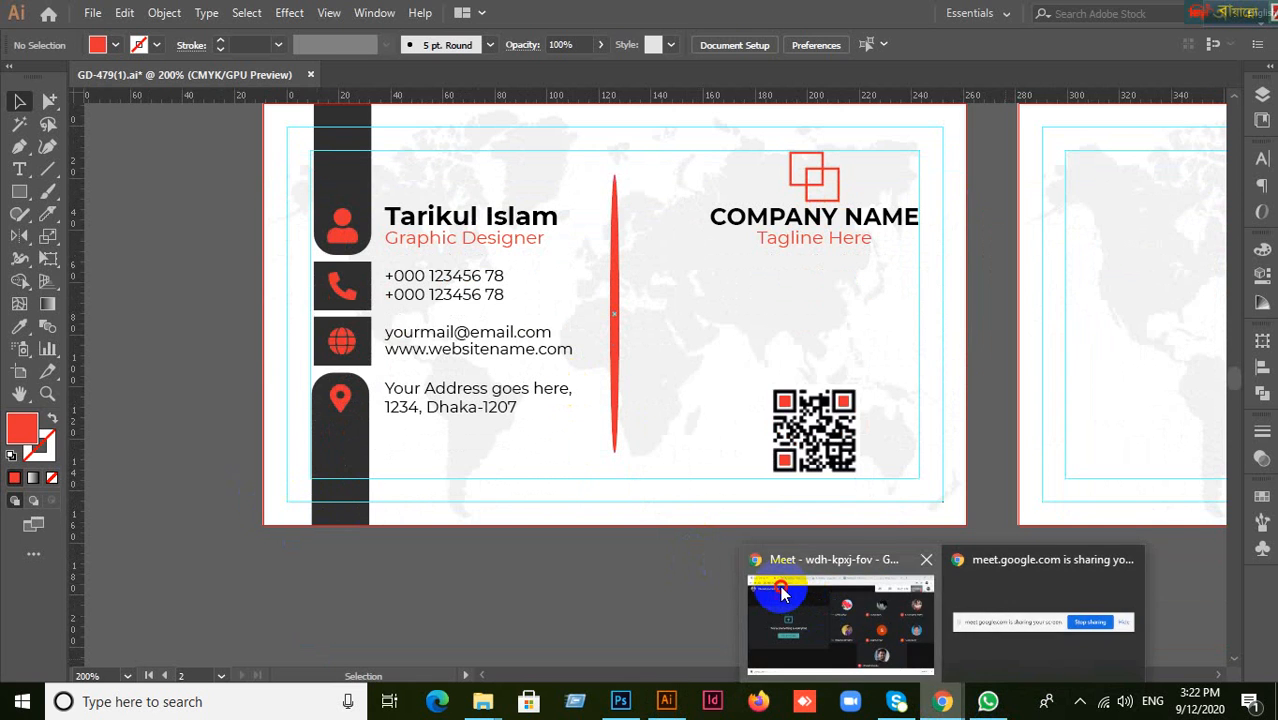
click(870, 620)
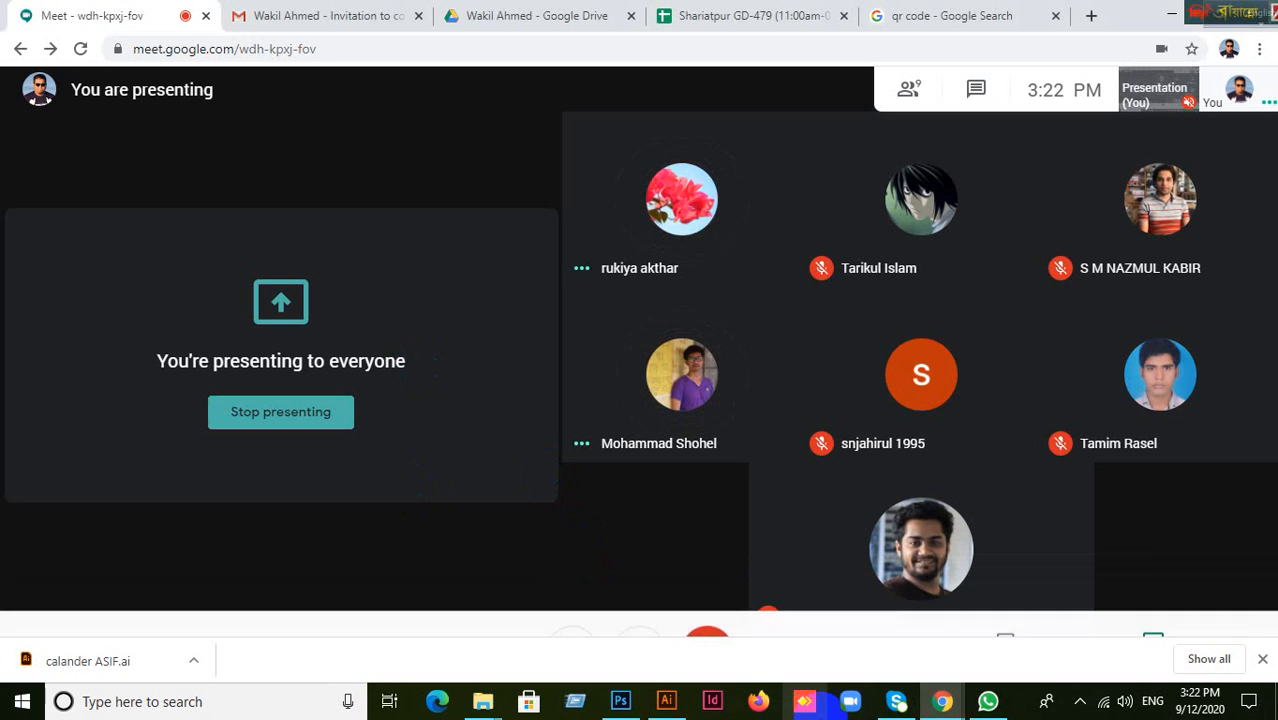
click(666, 704)
click(666, 706)
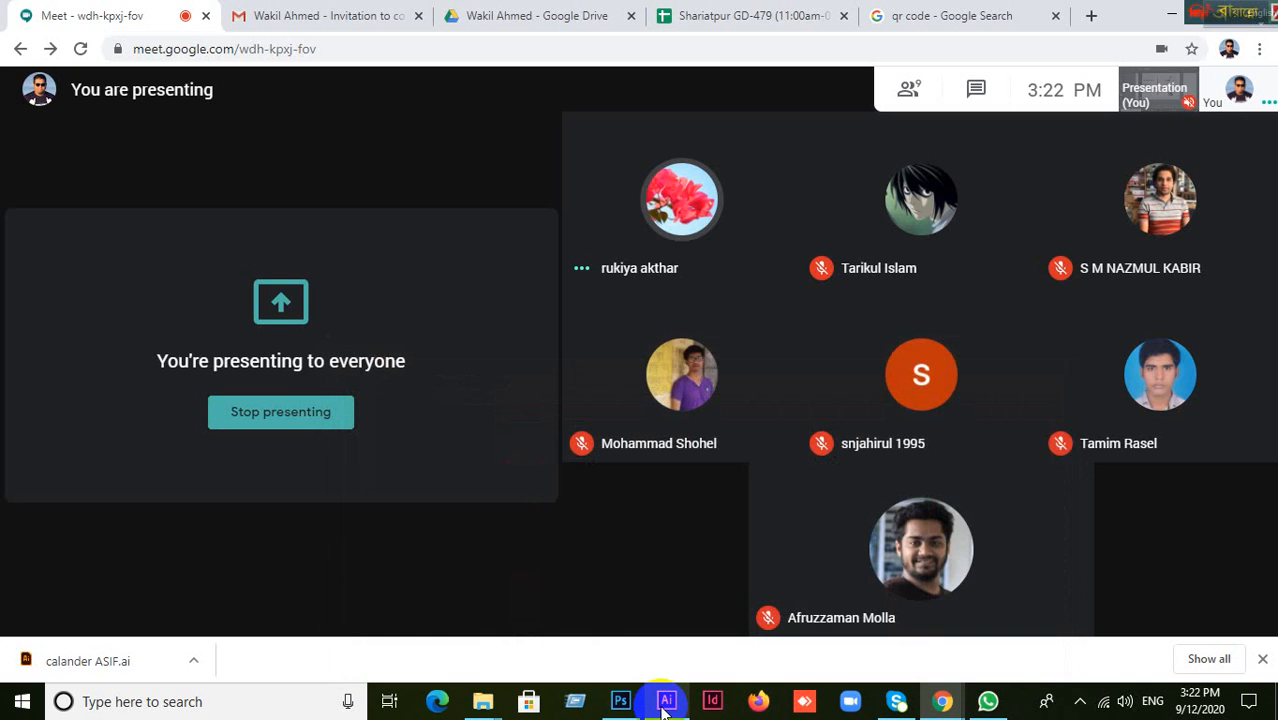
click(670, 708)
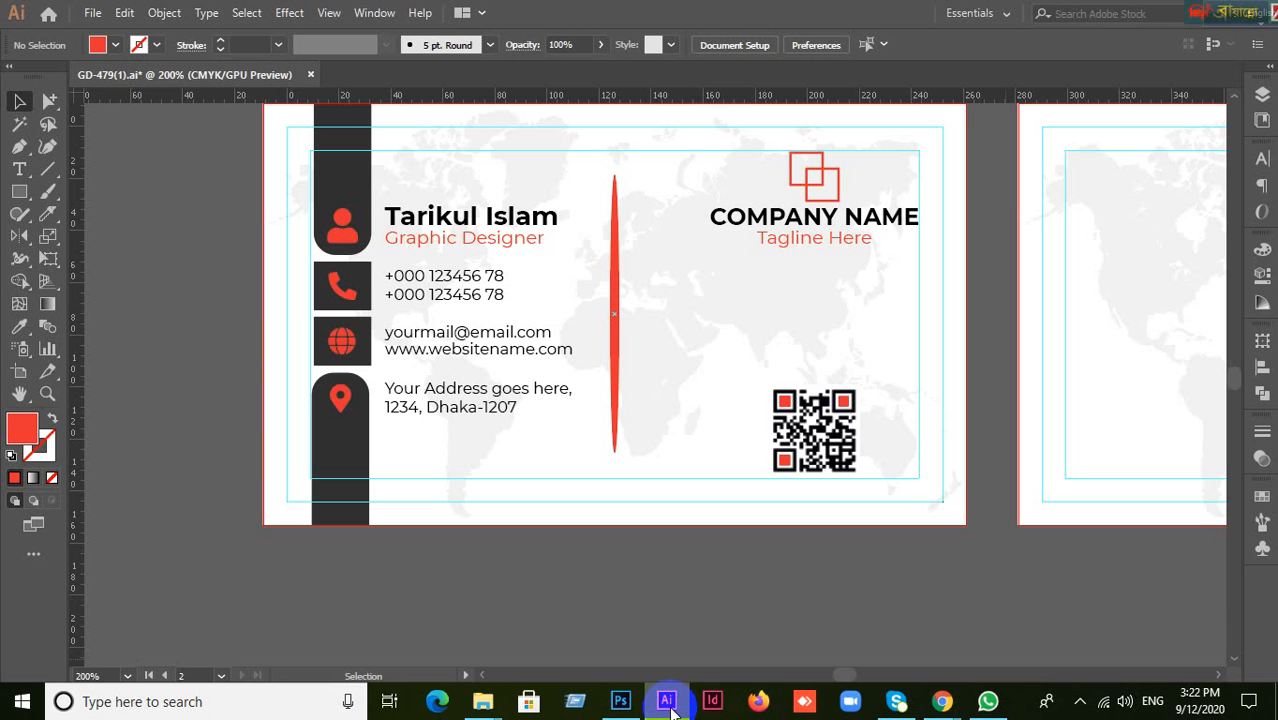
click(340, 236)
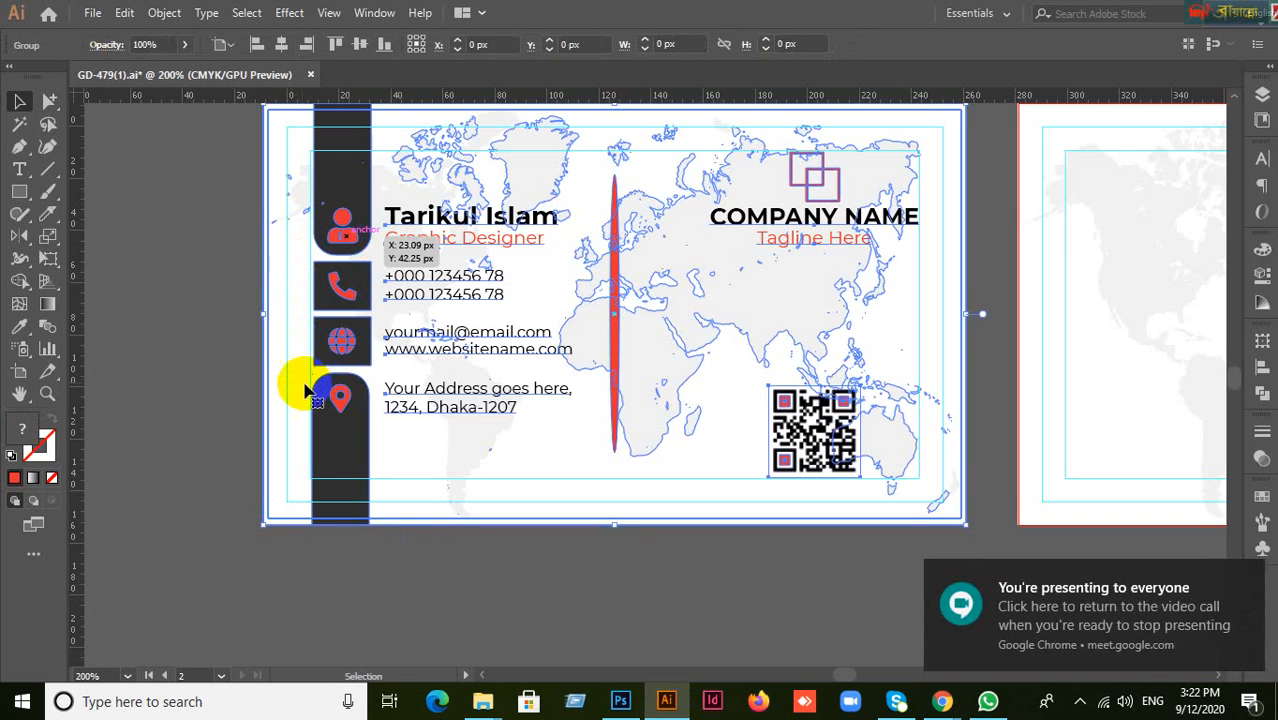
click(198, 372)
scroll(198, 372, up, 1)
click(484, 302)
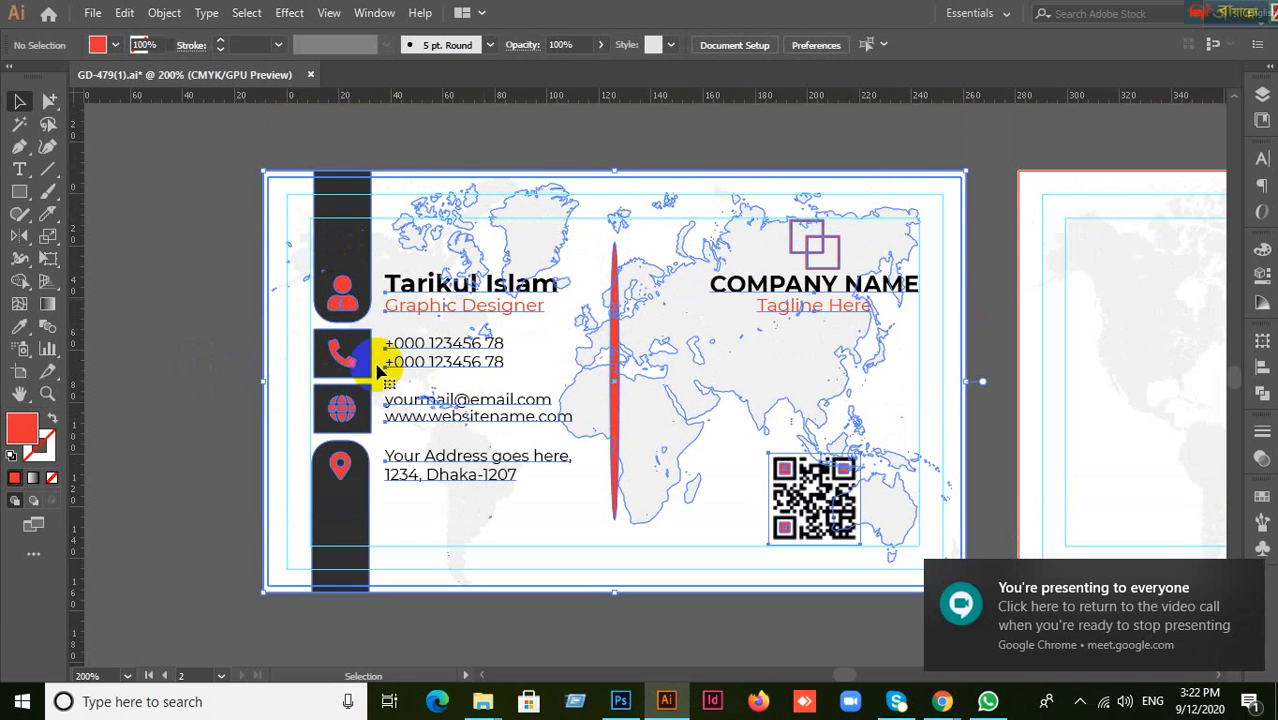
click(208, 414)
click(455, 312)
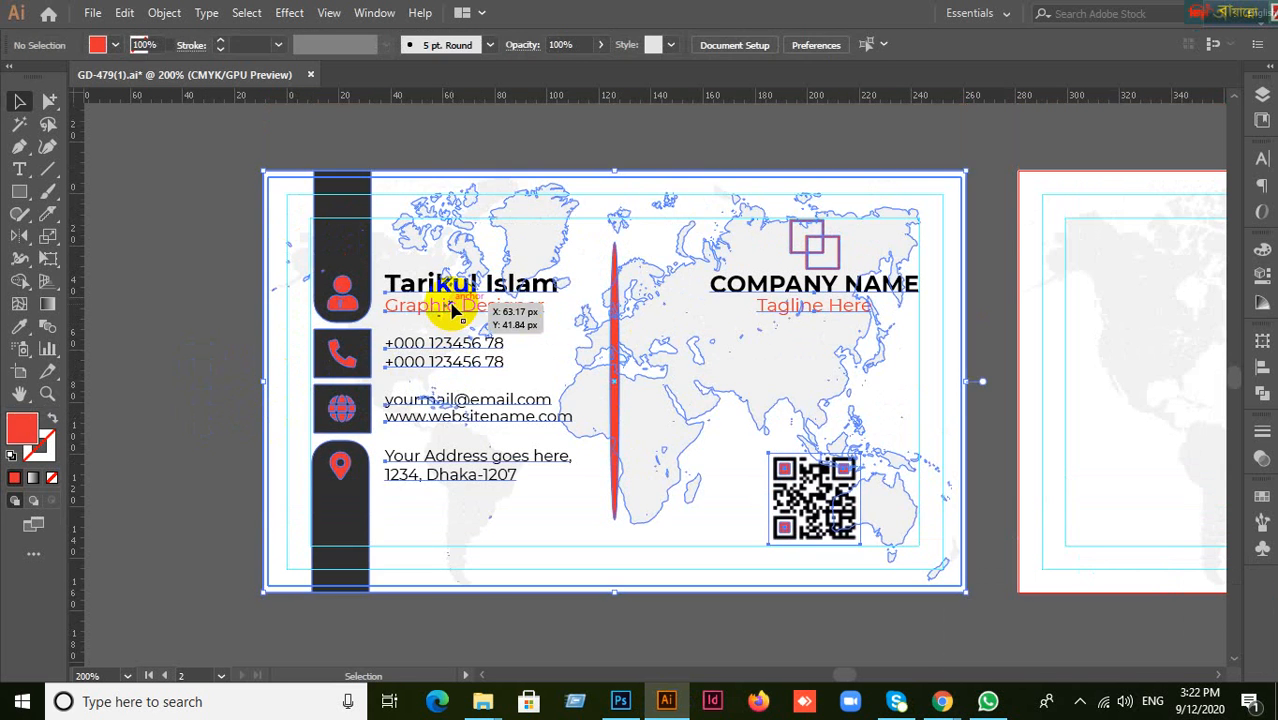
Ungroup the front card's artwork and deselect everything.
right_click(453, 312)
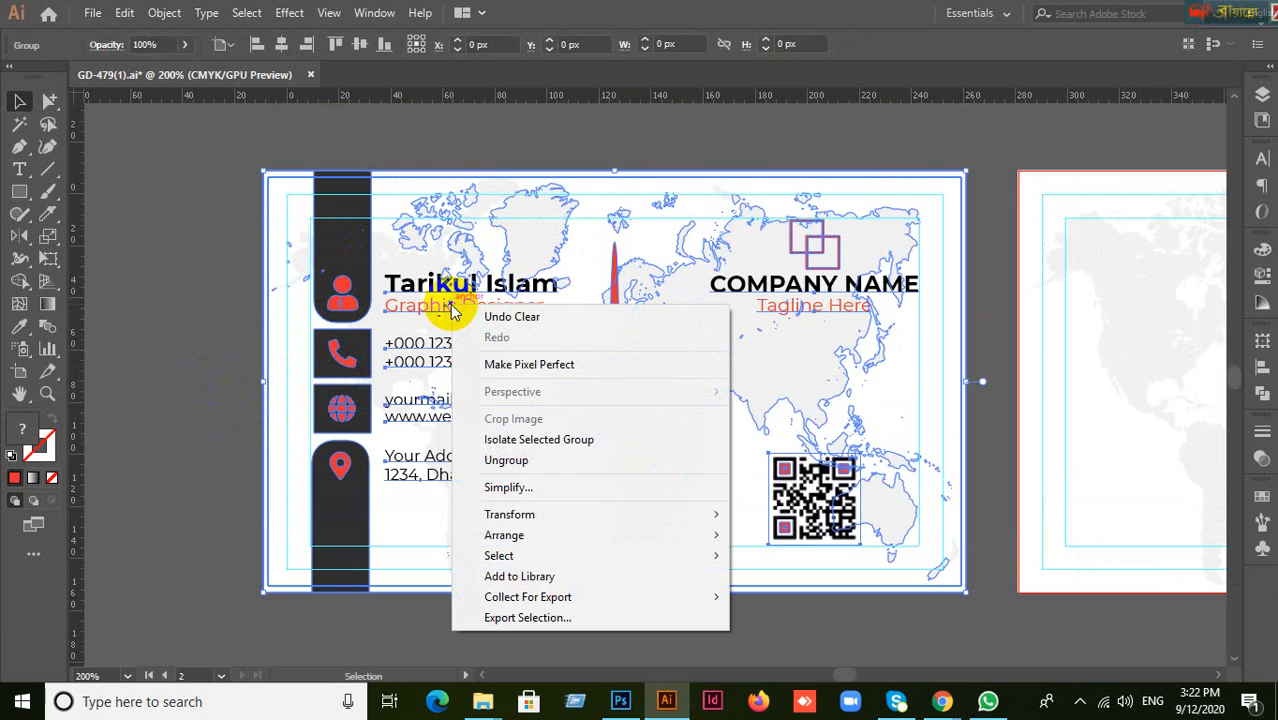
click(506, 462)
click(148, 455)
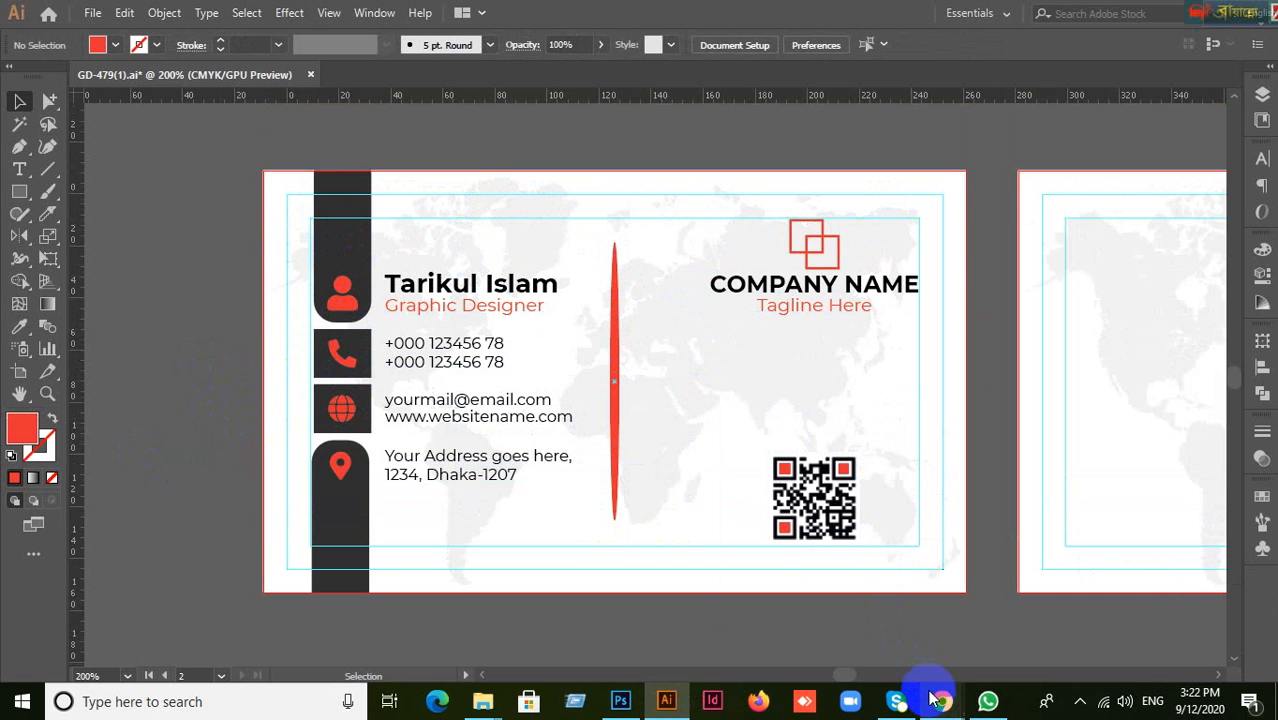
Switch to Chrome and load the Font Awesome website in the tab that holds the QR code image search.
mouse_move(941, 707)
click(801, 609)
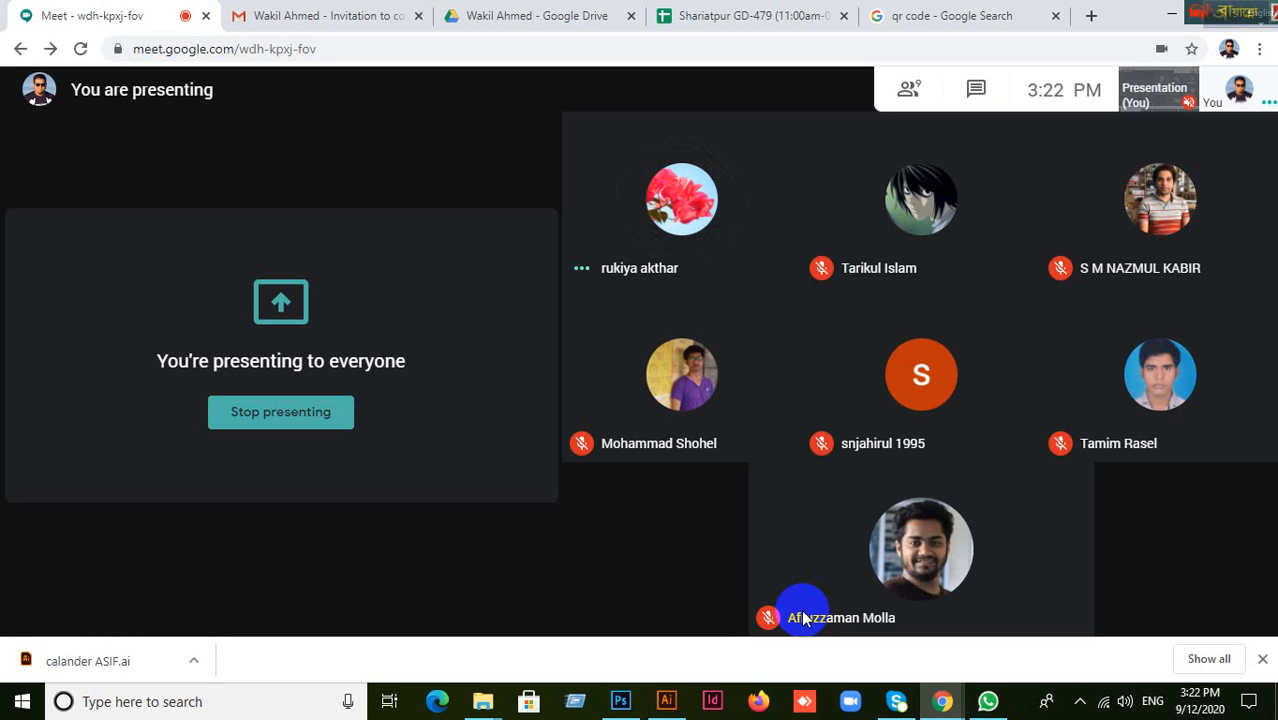
click(921, 15)
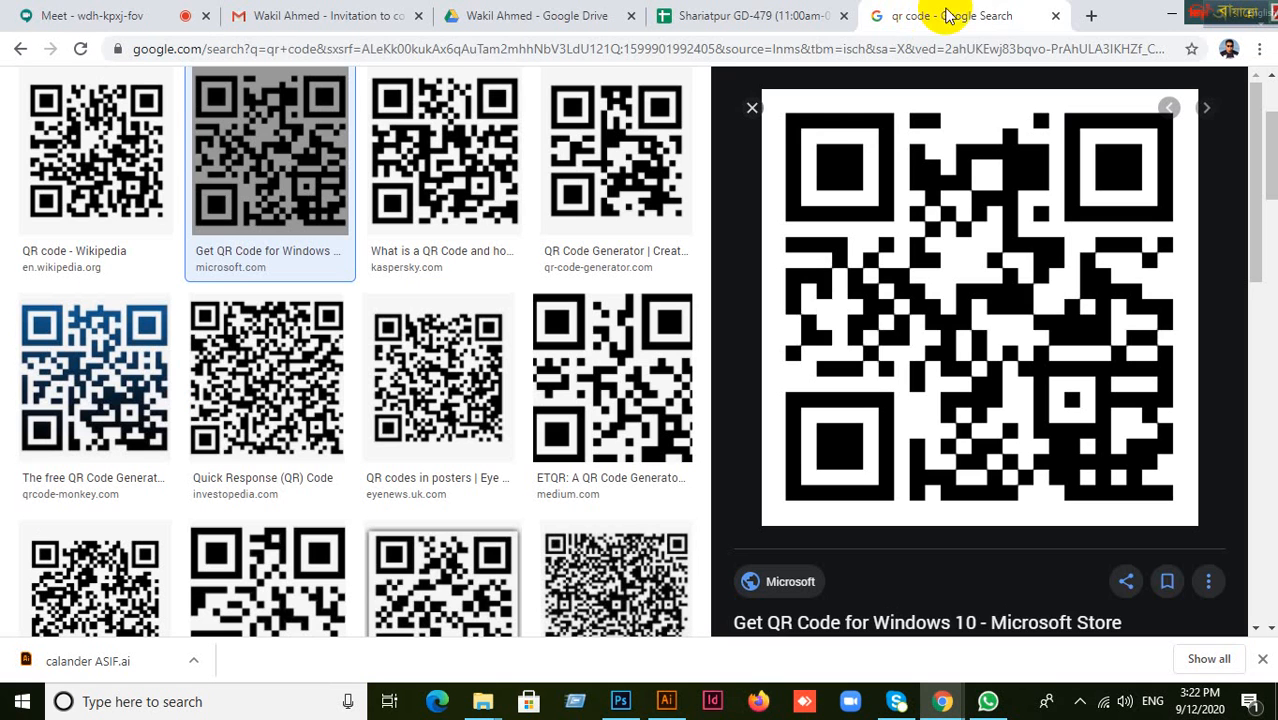
click(1020, 50)
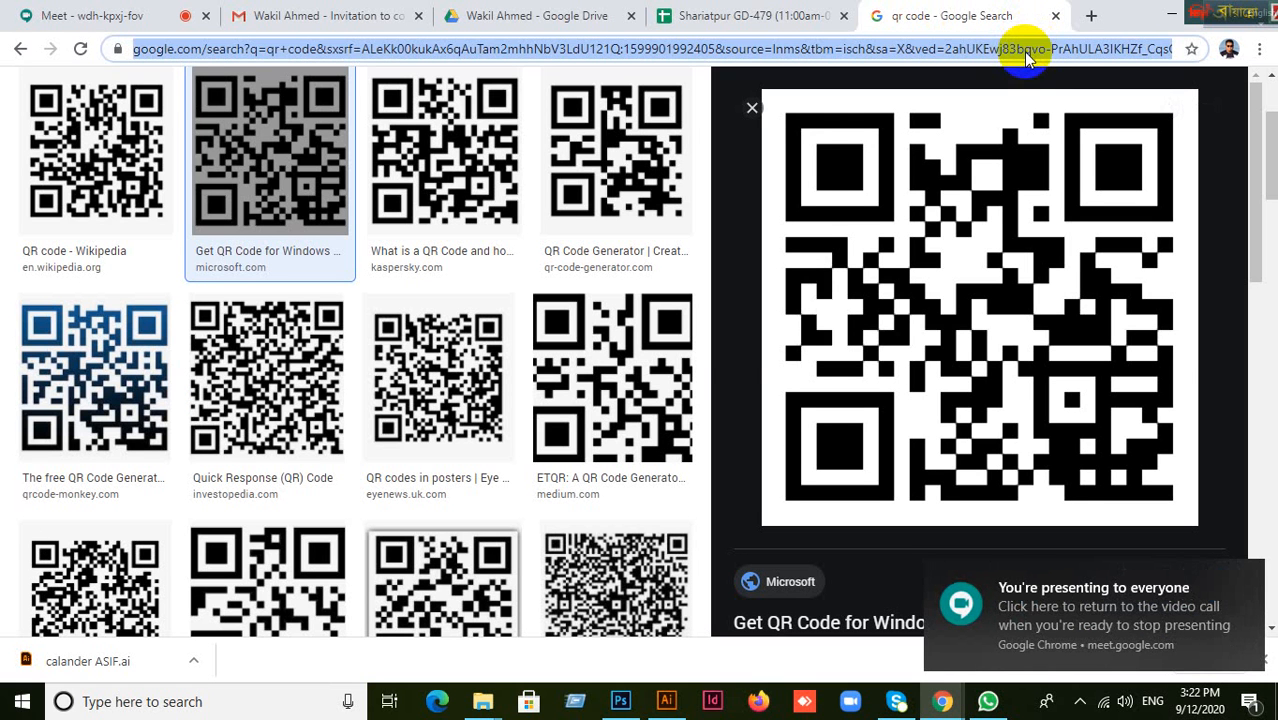
text(wwwwww)
key(BackSpace)
key(BackSpace)
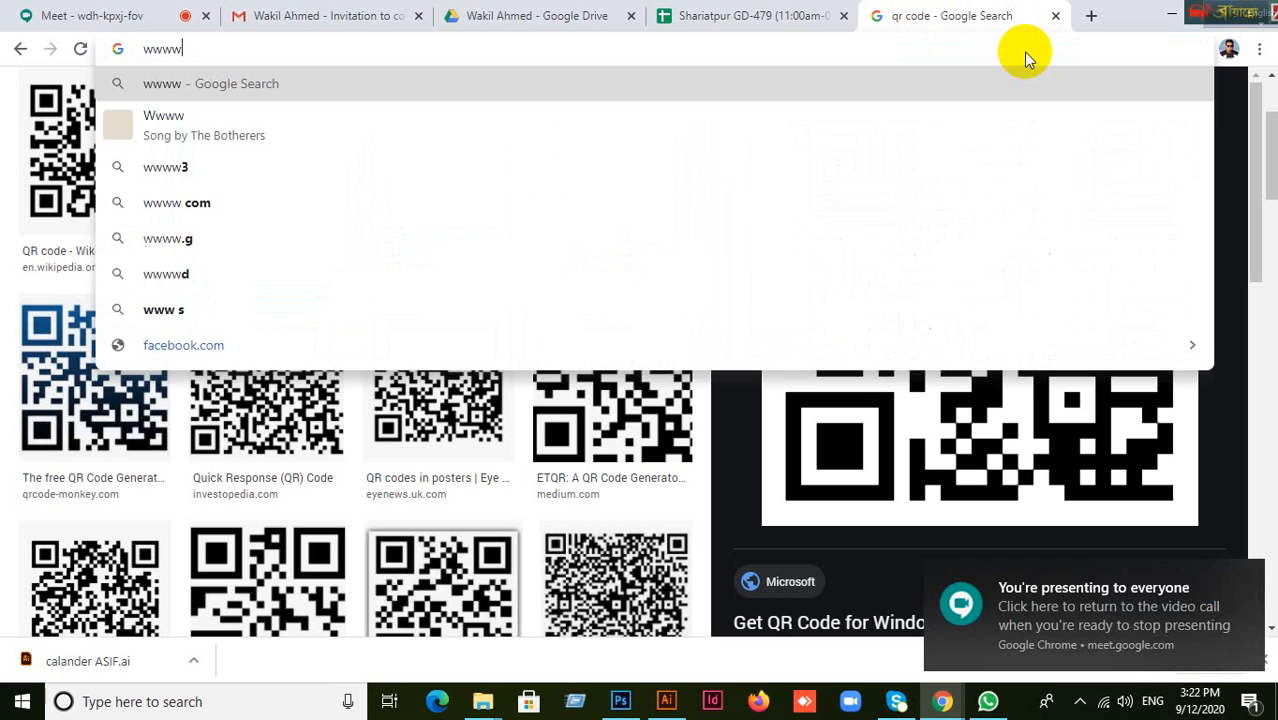
key(BackSpace)
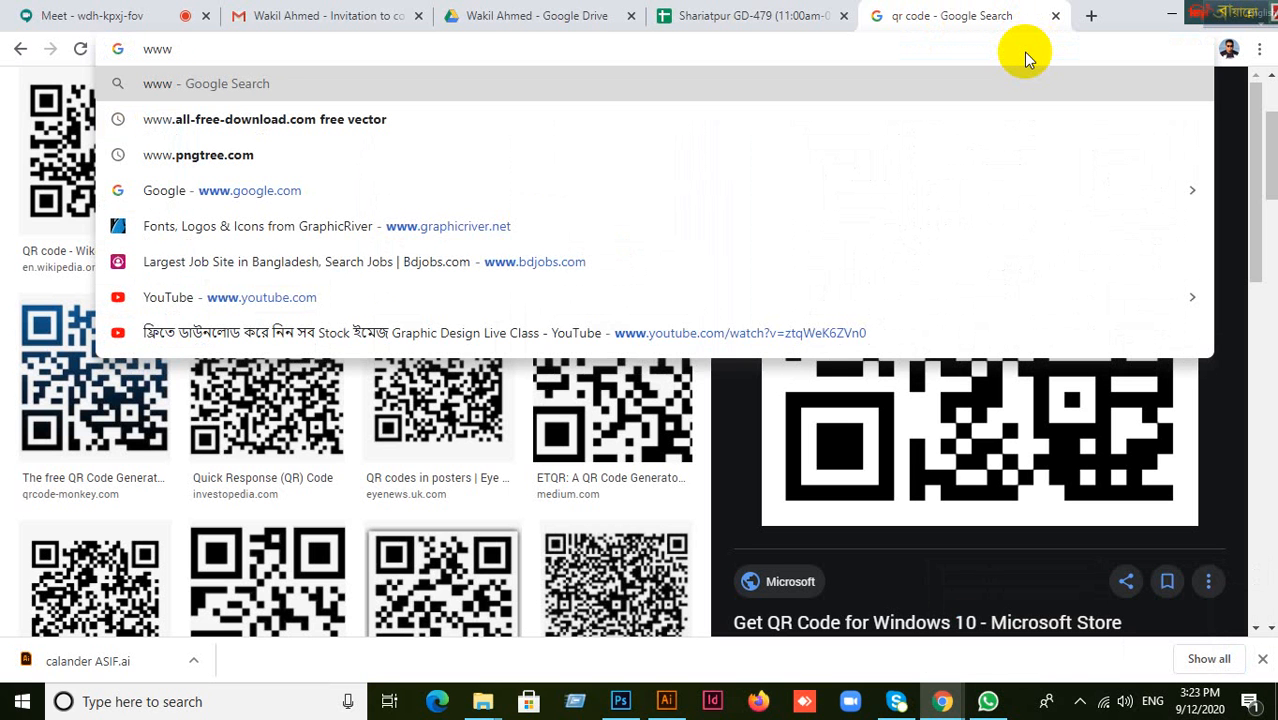
text(.)
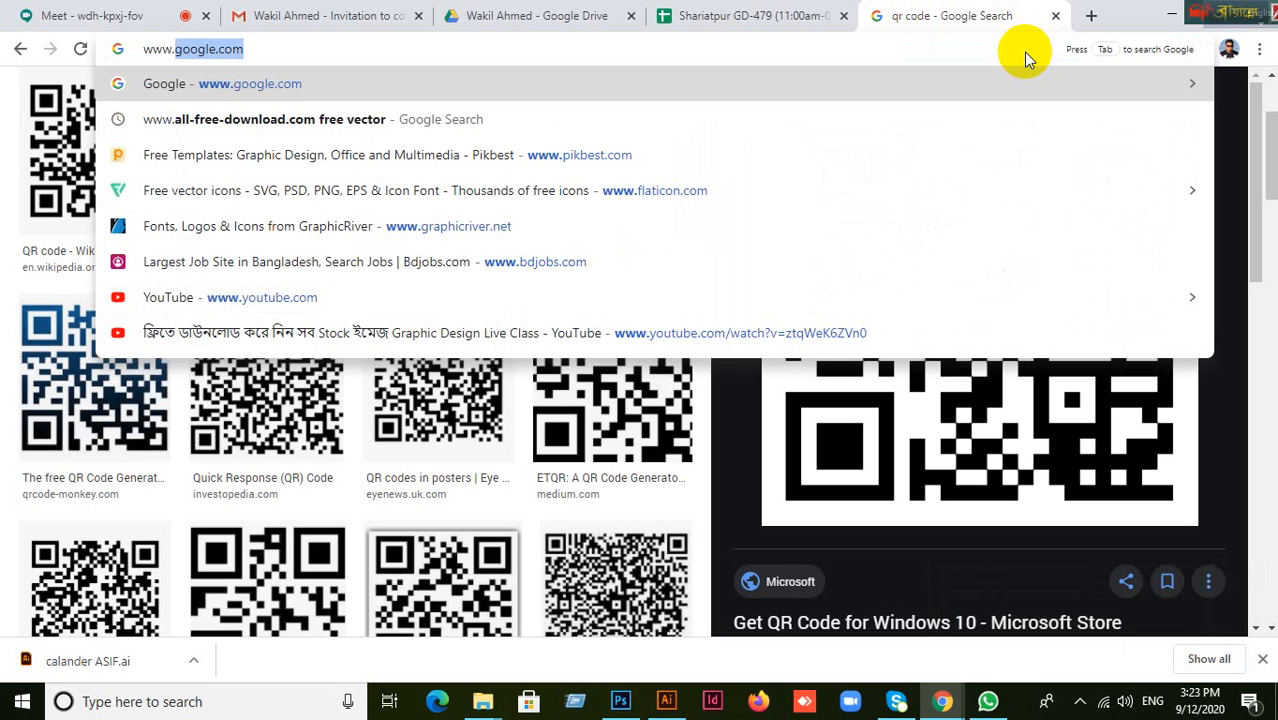
text(fo)
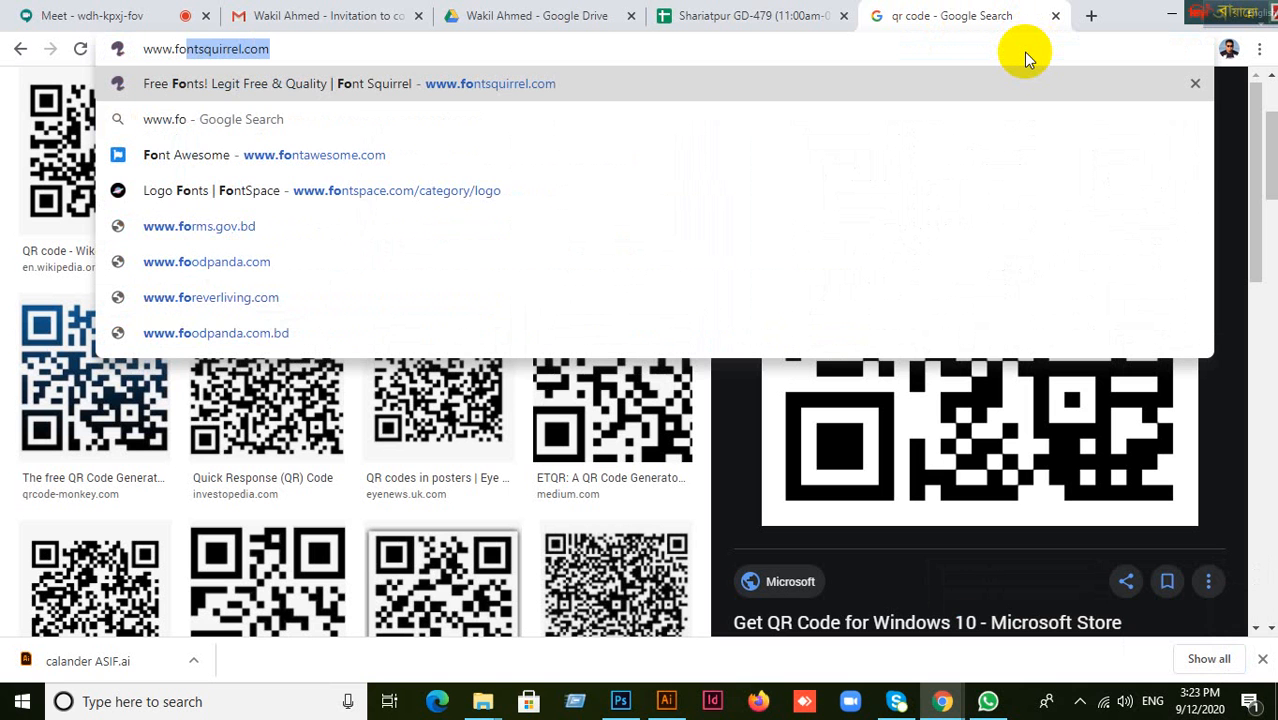
text(ntr)
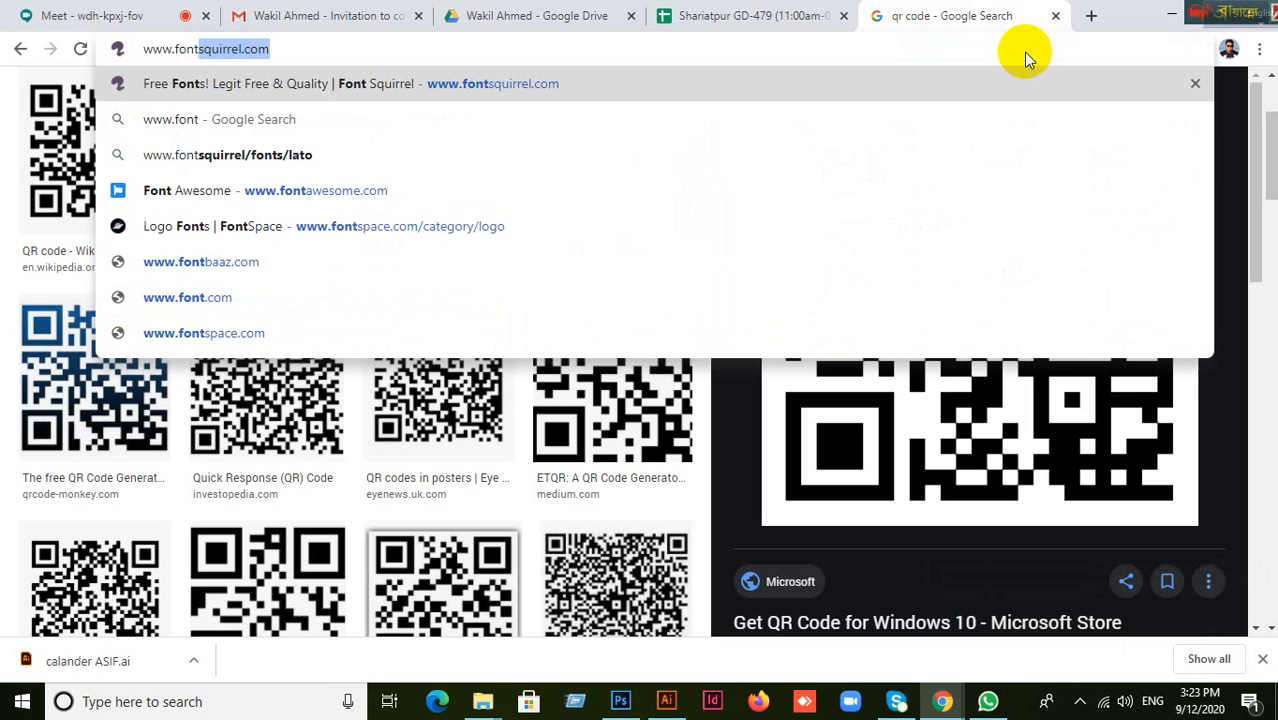
key(BackSpace)
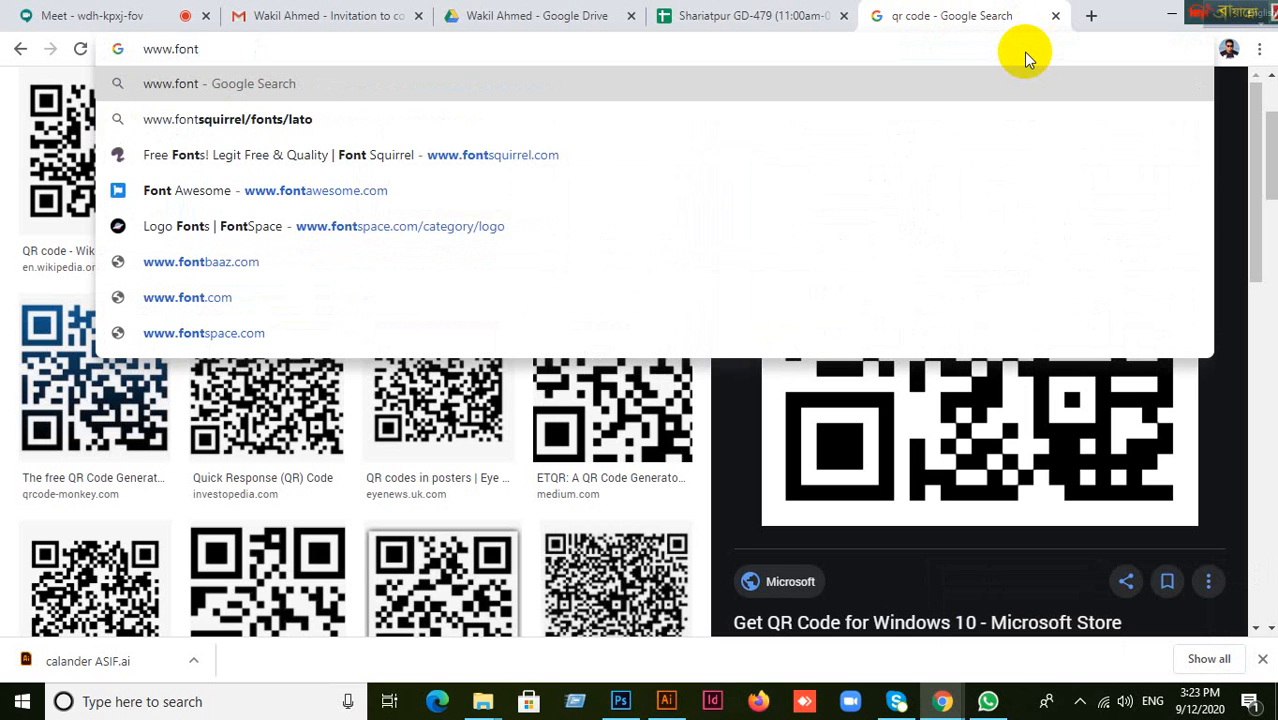
text(a)
key(Return)
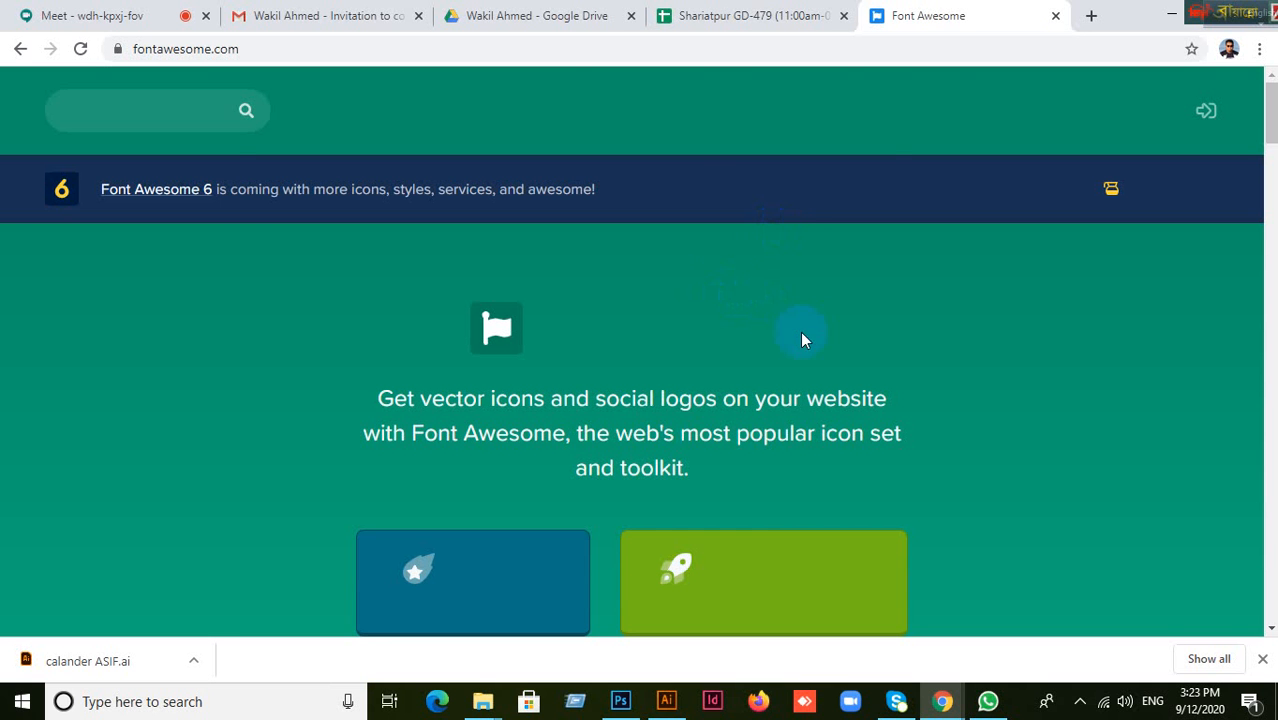
click(545, 49)
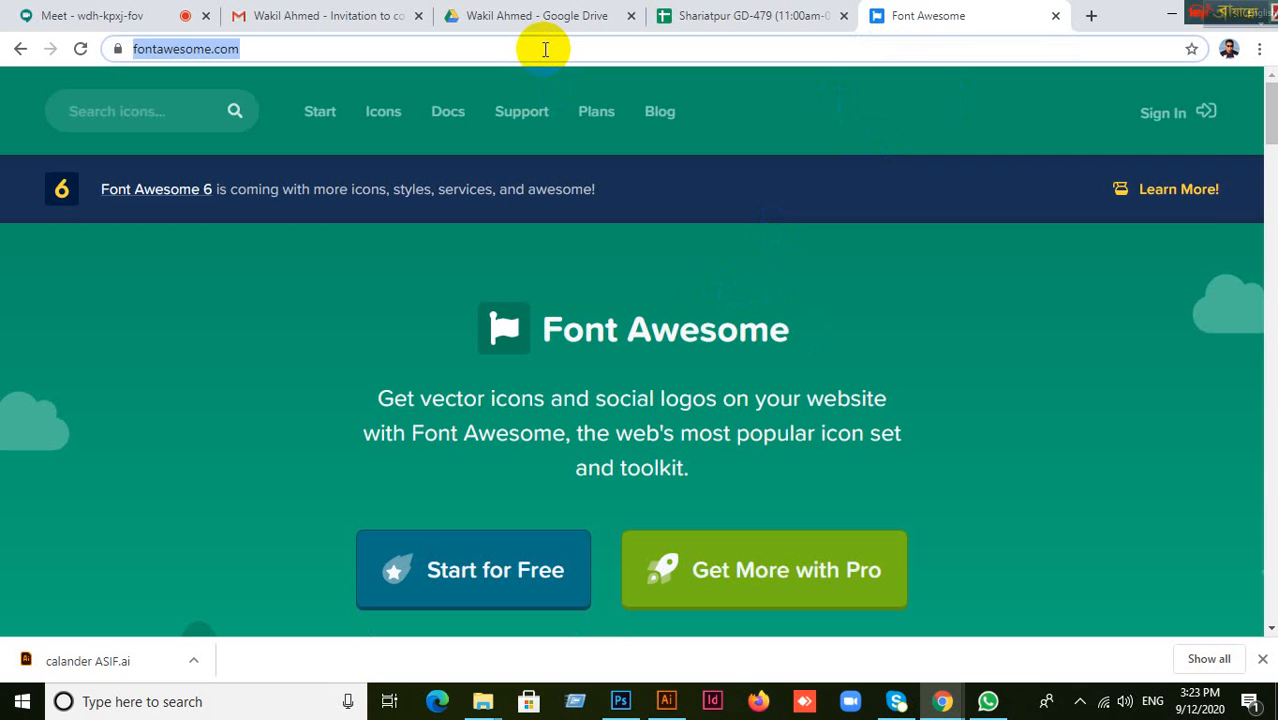
text(ww.)
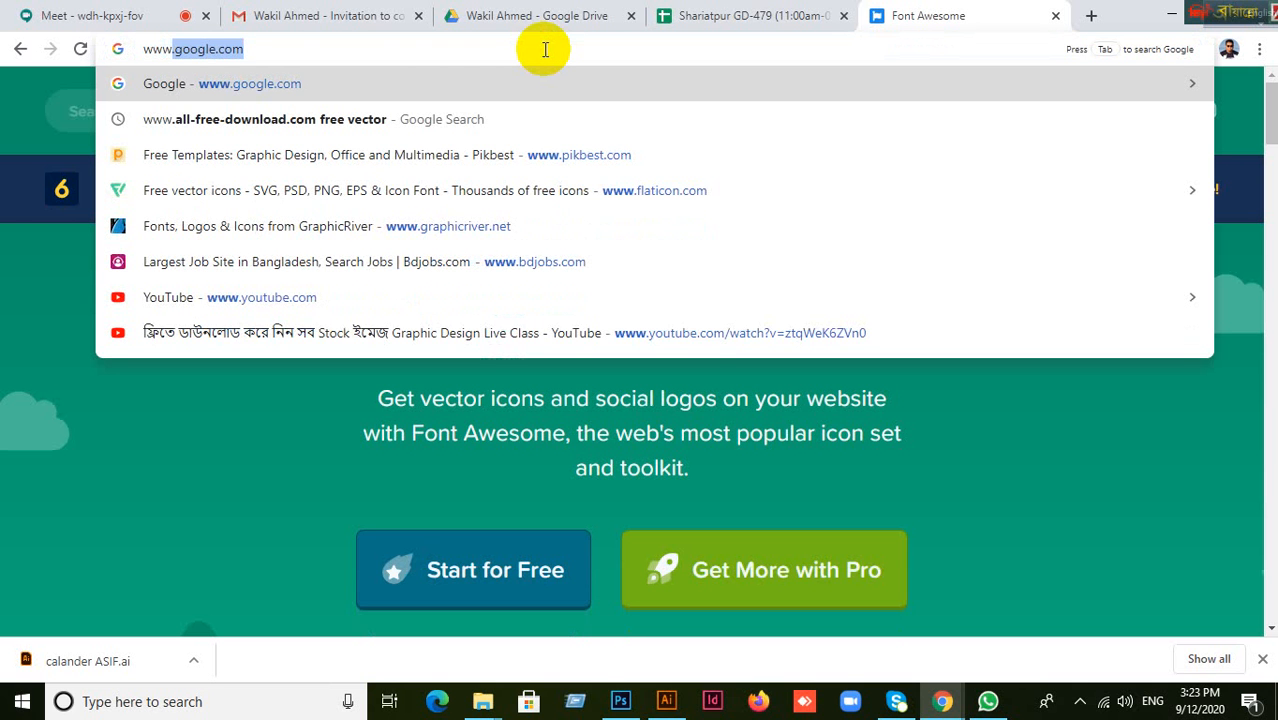
key(Return)
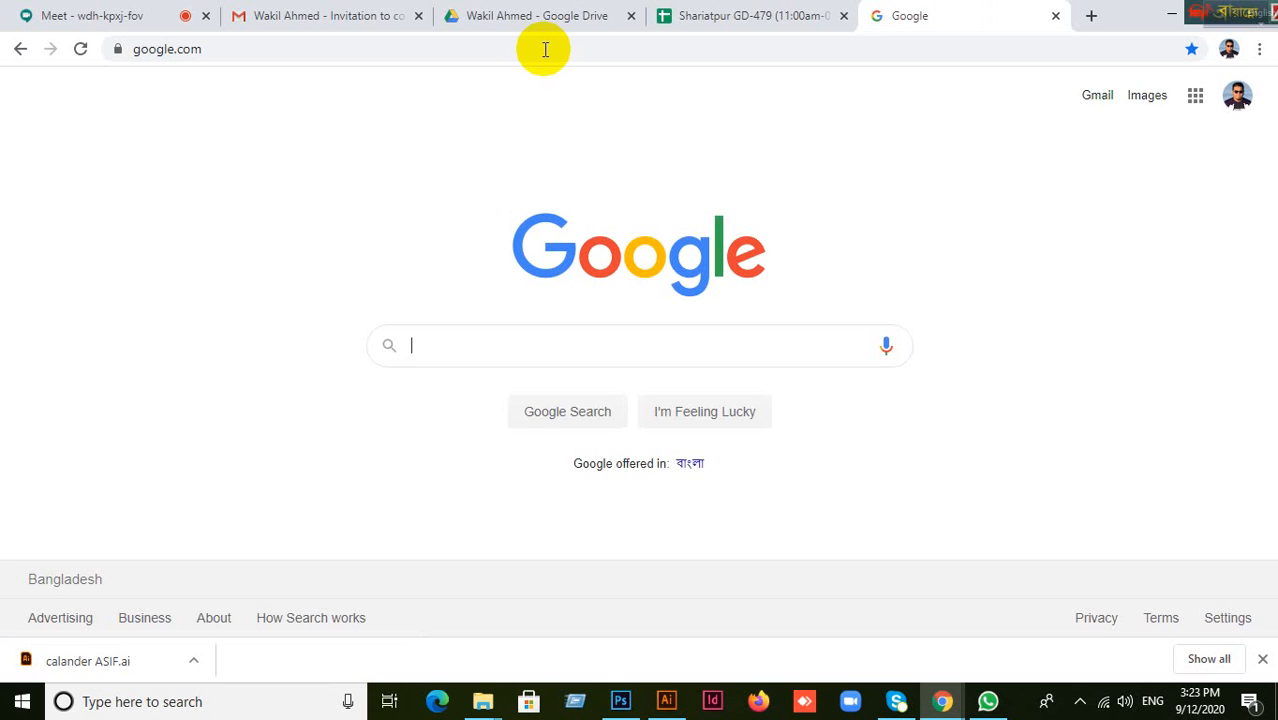
text(fo)
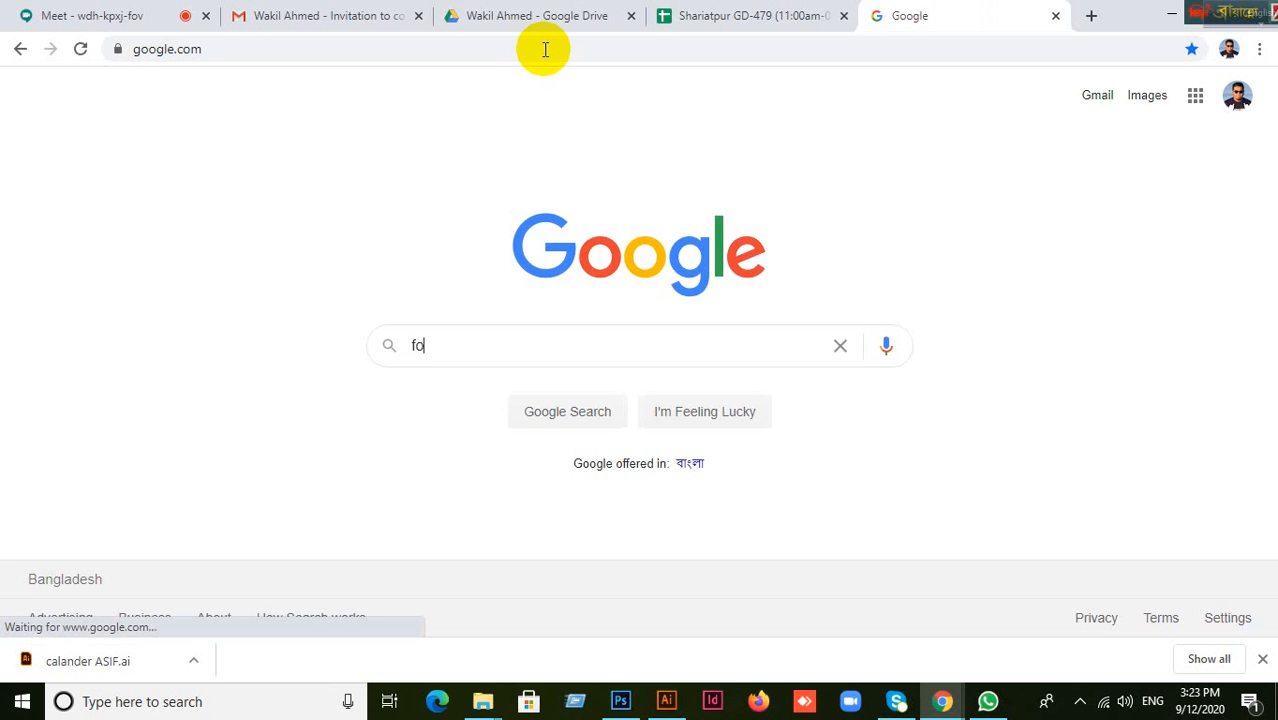
text(nt)
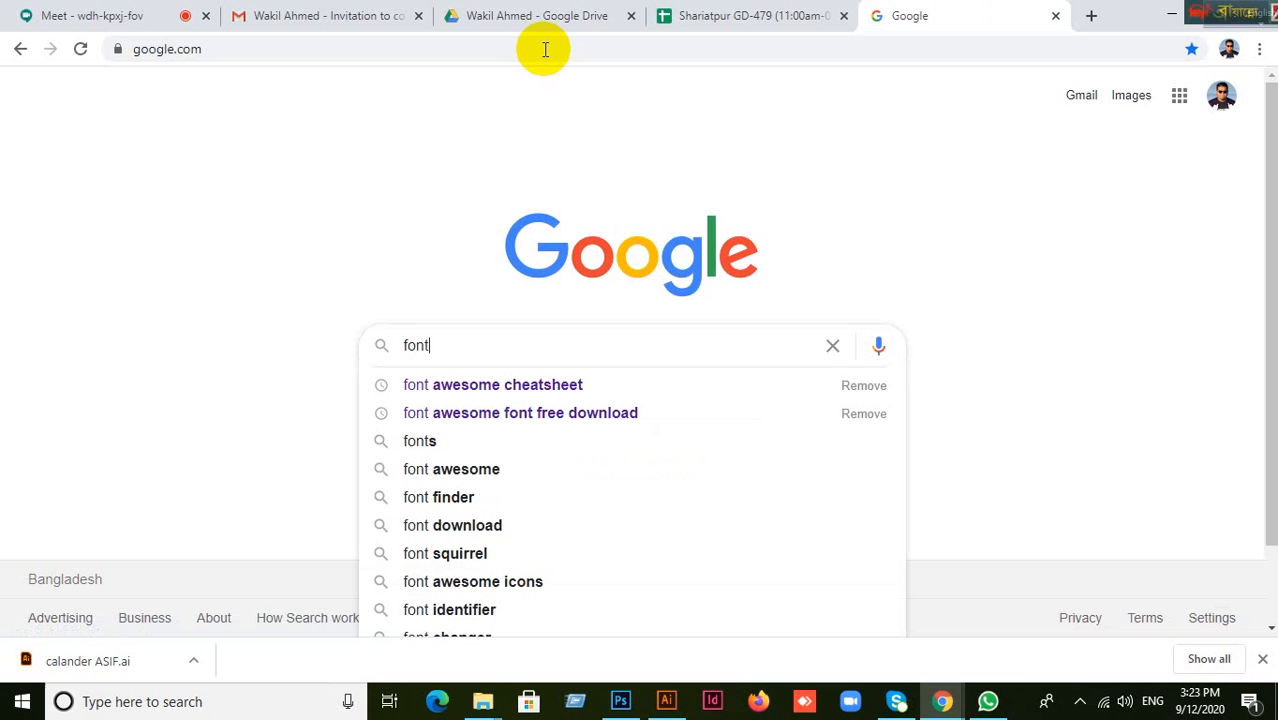
text( aw)
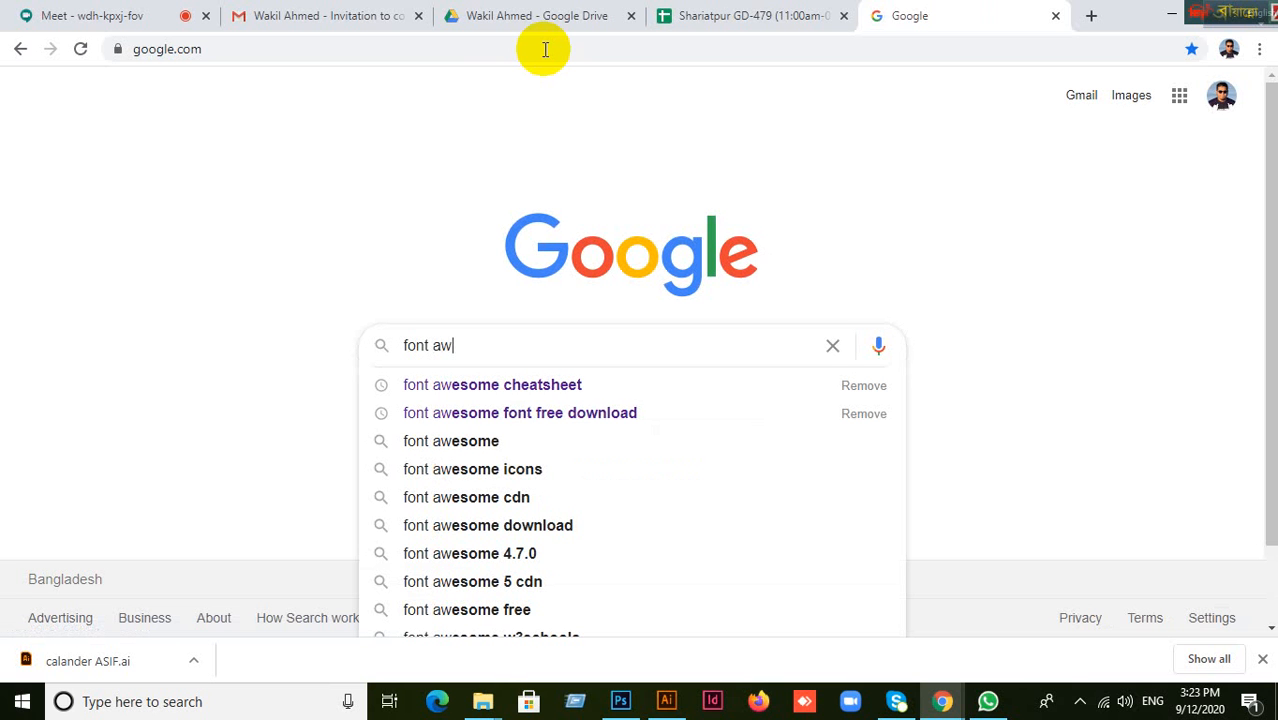
text(esome)
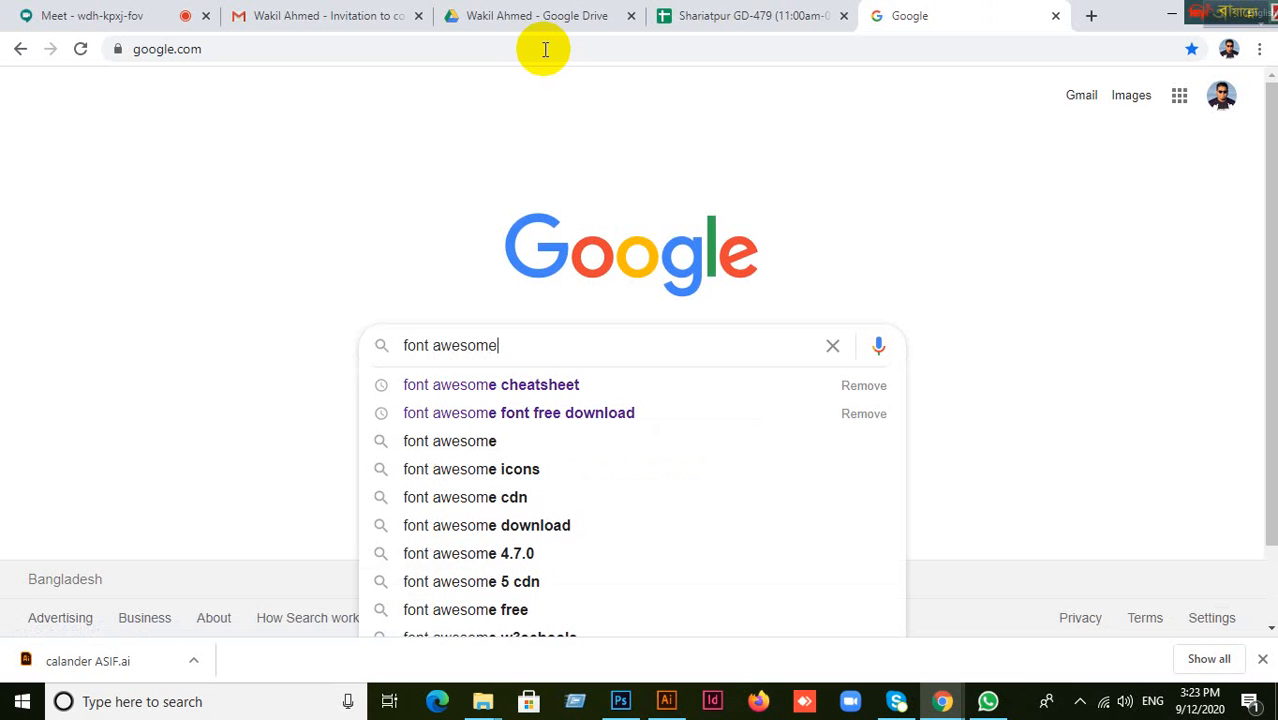
click(542, 415)
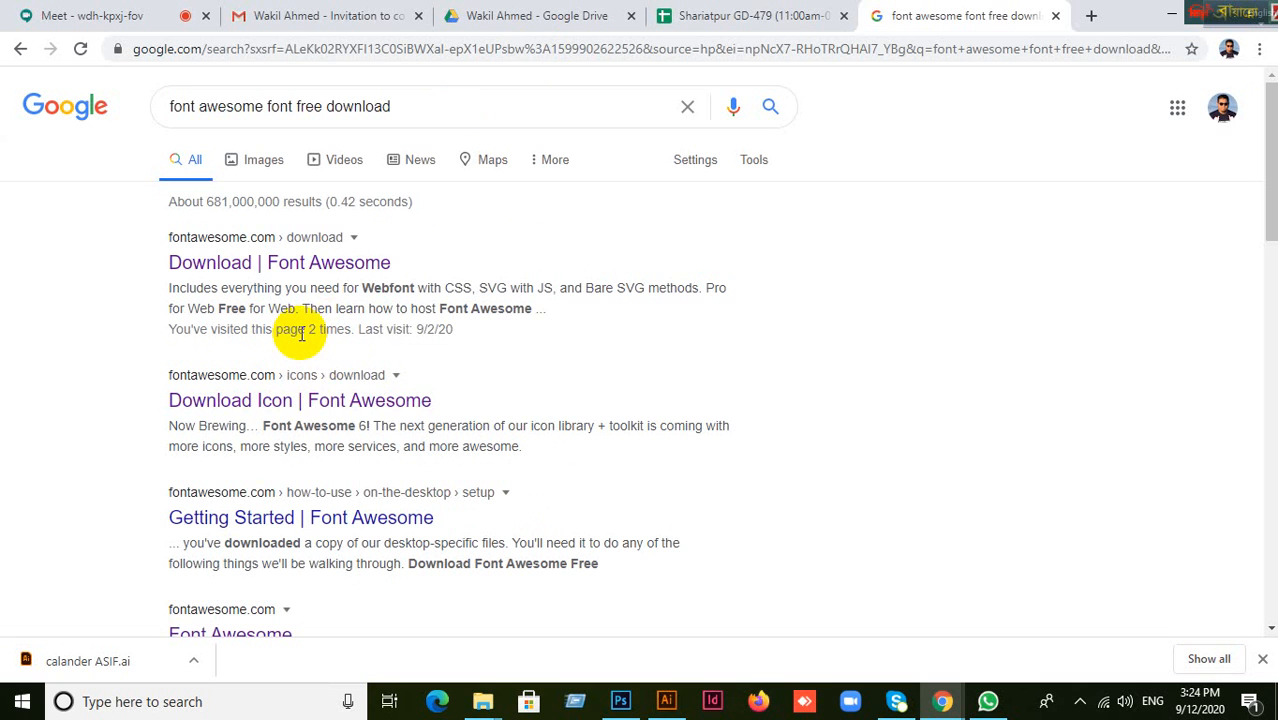
Open the Download | Font Awesome result and examine the page's web, desktop and other download options.
click(300, 262)
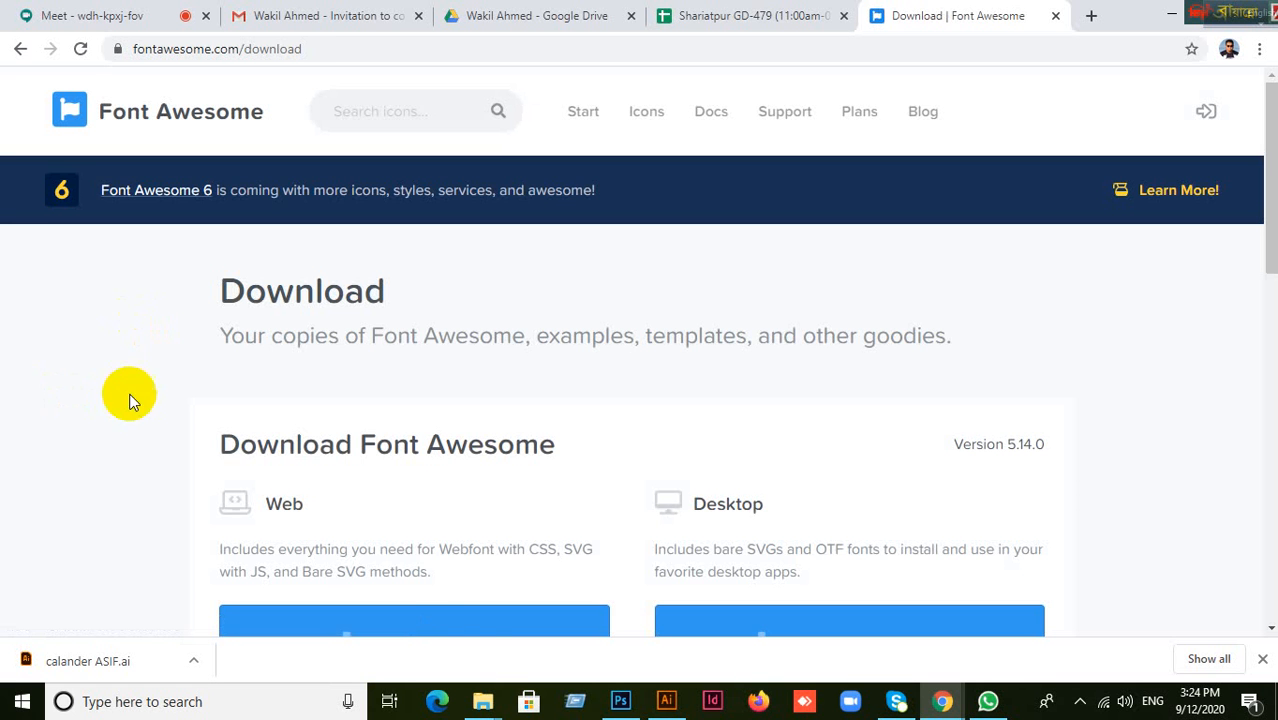
scroll(405, 402, down, 2)
scroll(650, 430, down, 4)
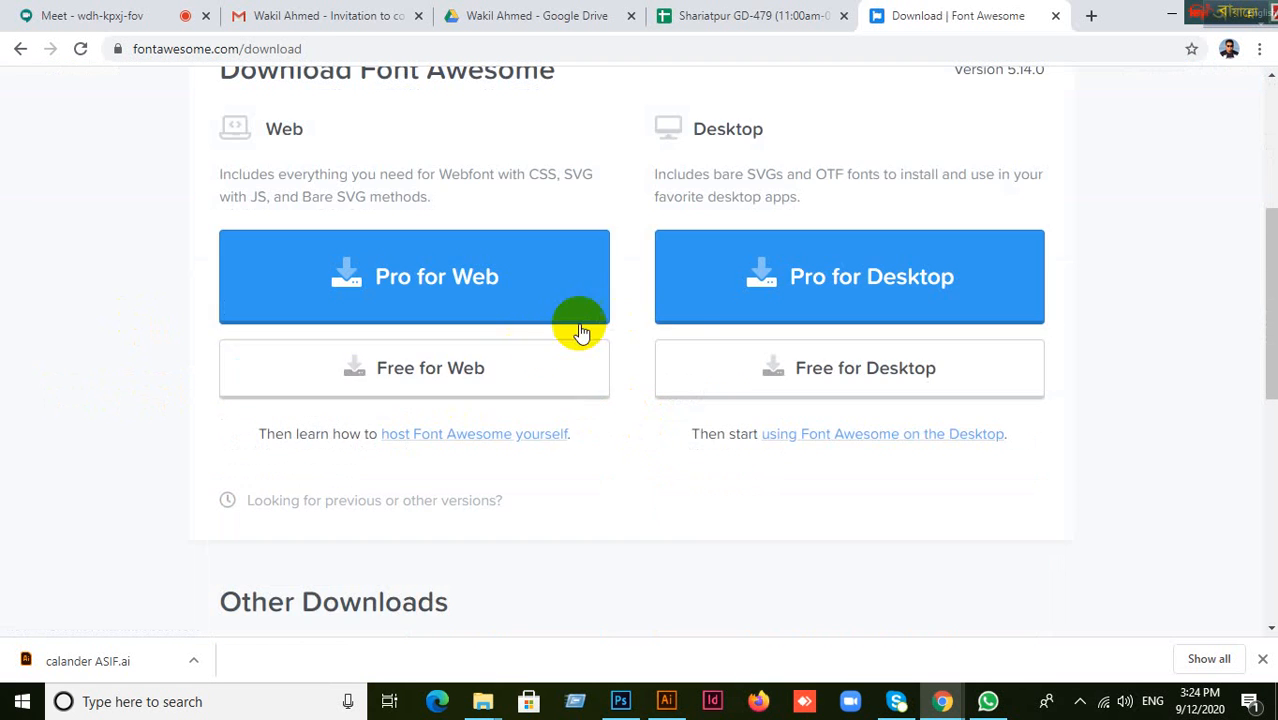
scroll(539, 394, down, 5)
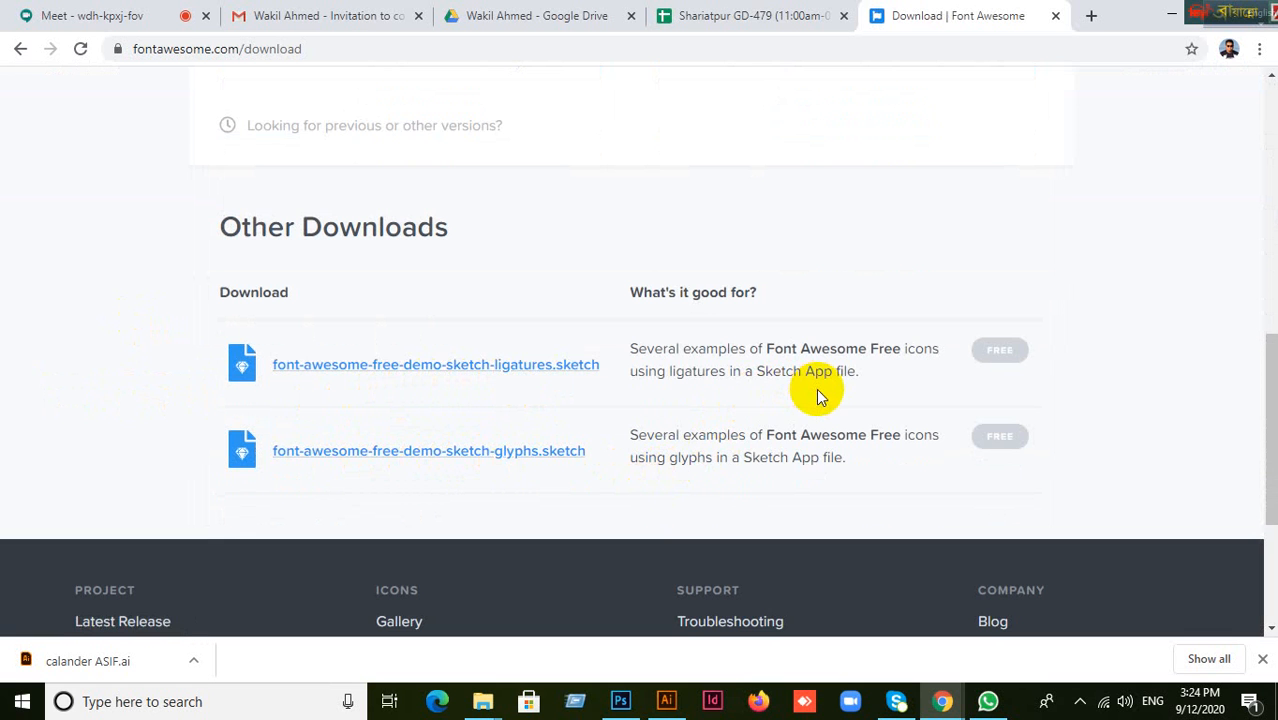
scroll(800, 415, down, 2)
scroll(855, 430, up, 5)
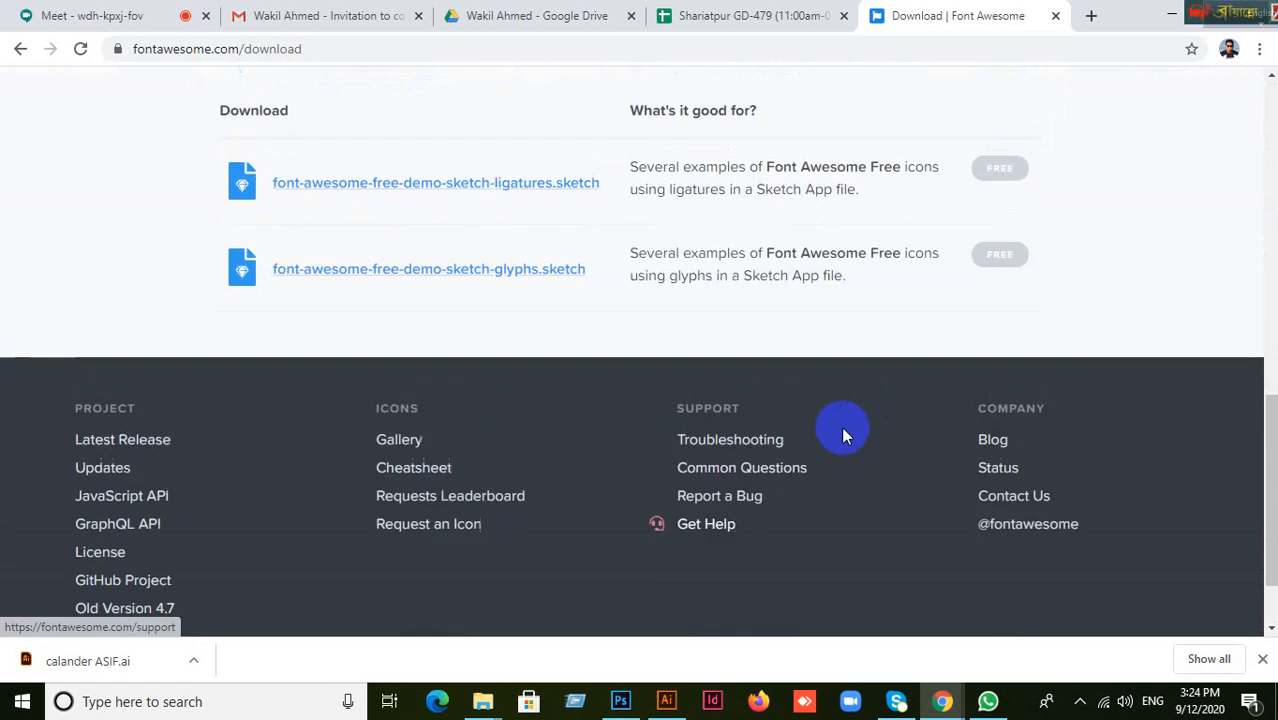
scroll(843, 433, up, 4)
scroll(839, 432, up, 1)
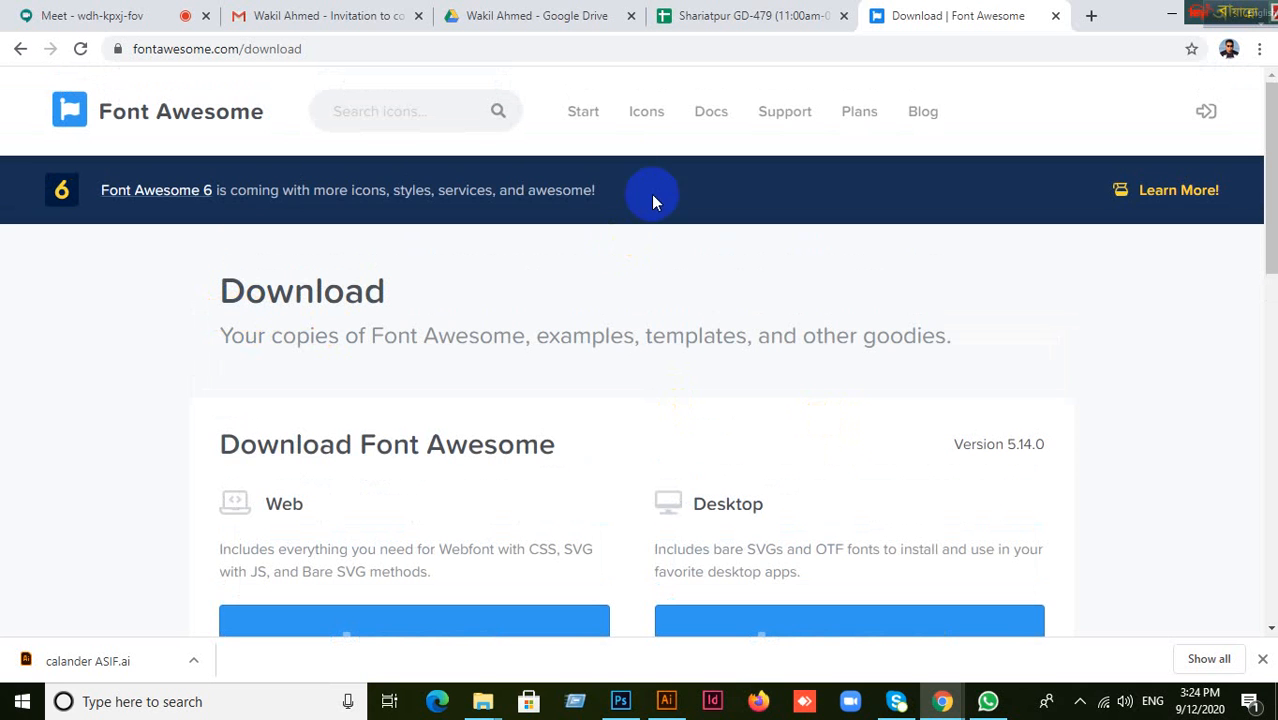
scroll(956, 347, down, 2)
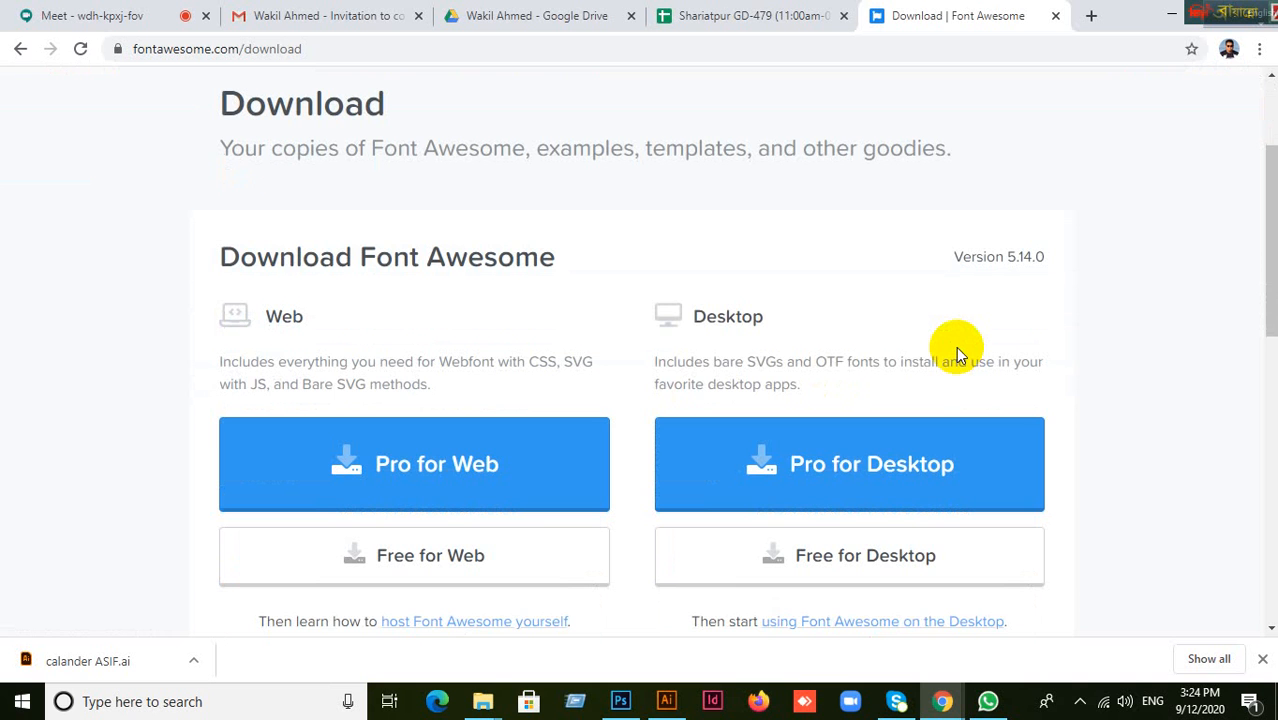
scroll(956, 346, up, 2)
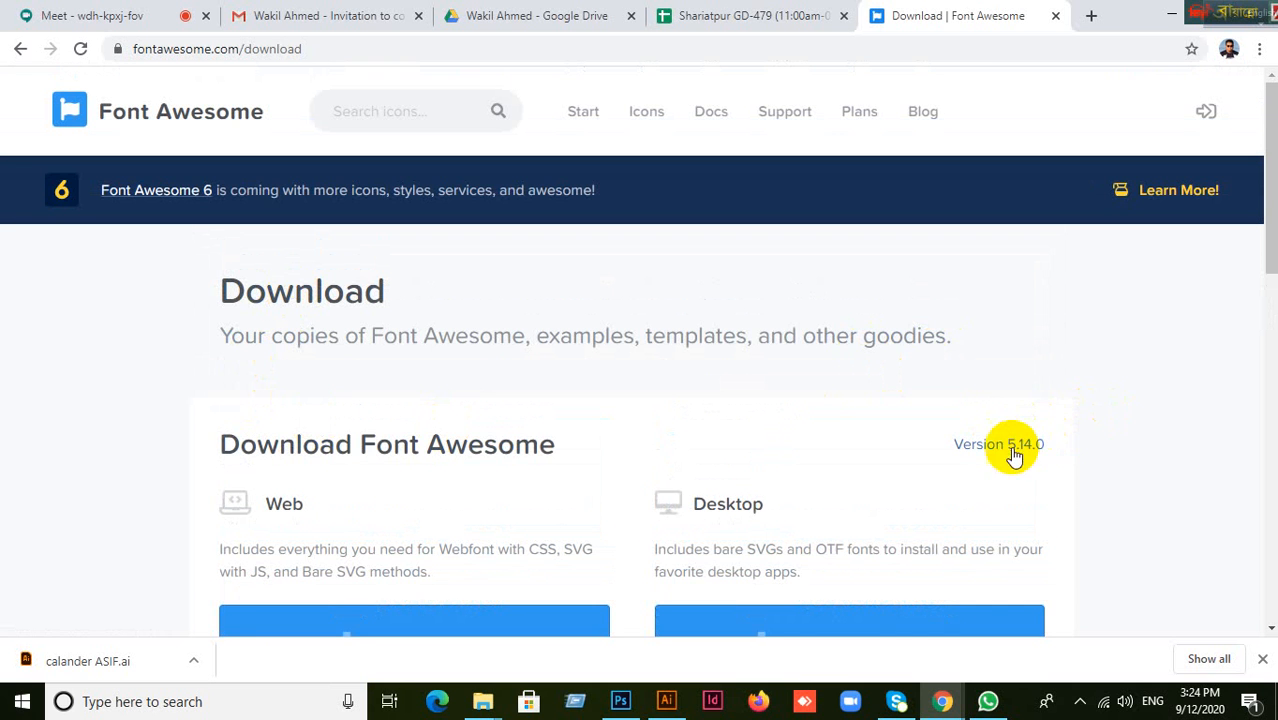
scroll(1187, 468, down, 2)
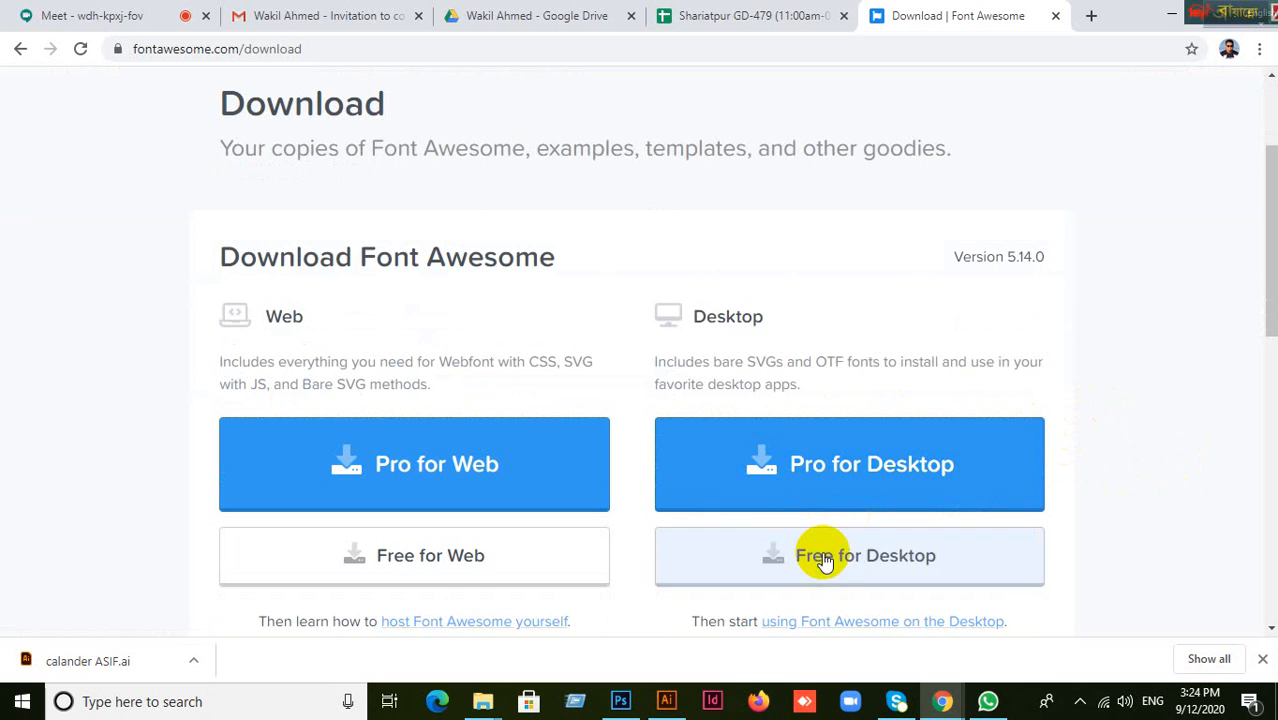
scroll(961, 588, down, 3)
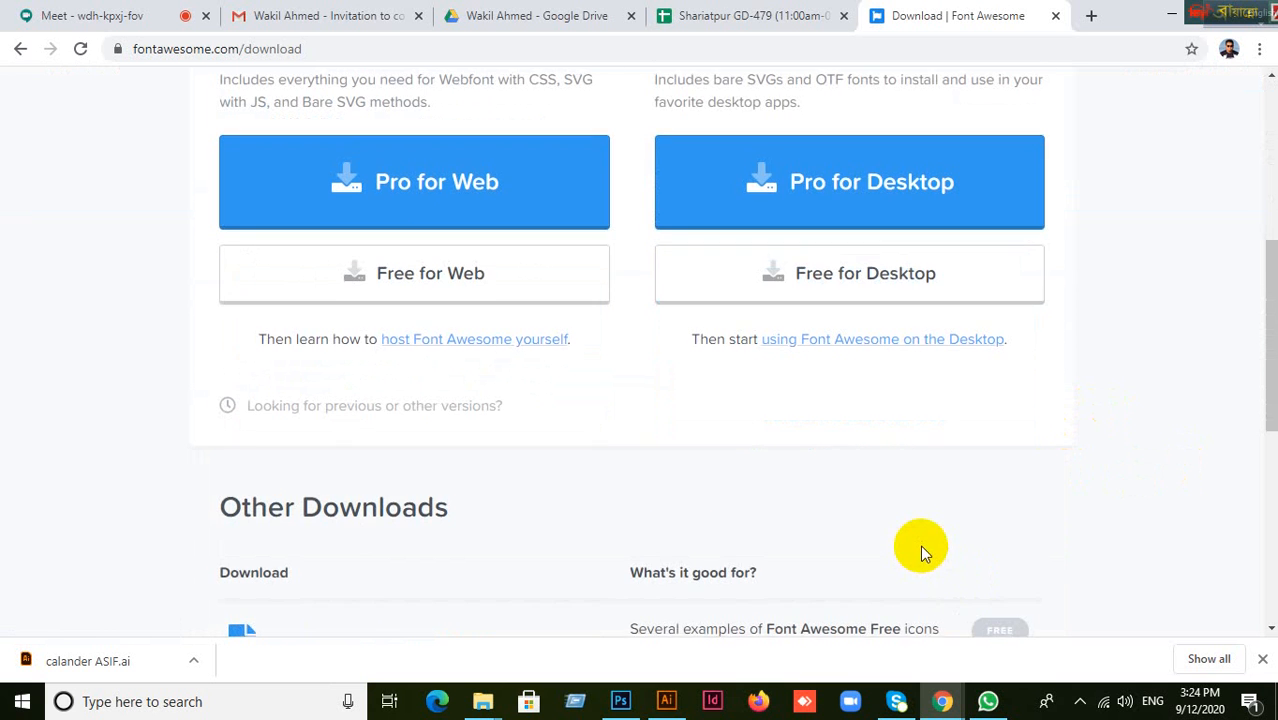
scroll(920, 548, down, 2)
scroll(819, 505, up, 7)
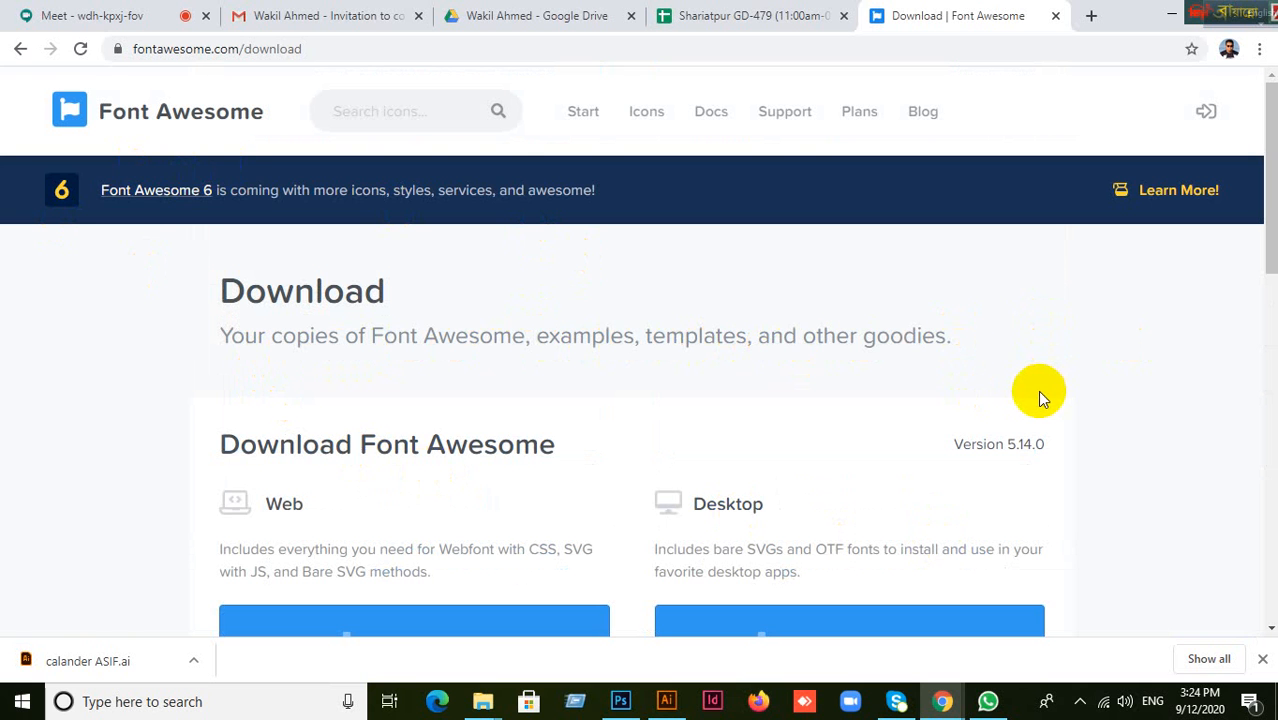
scroll(690, 450, down, 15)
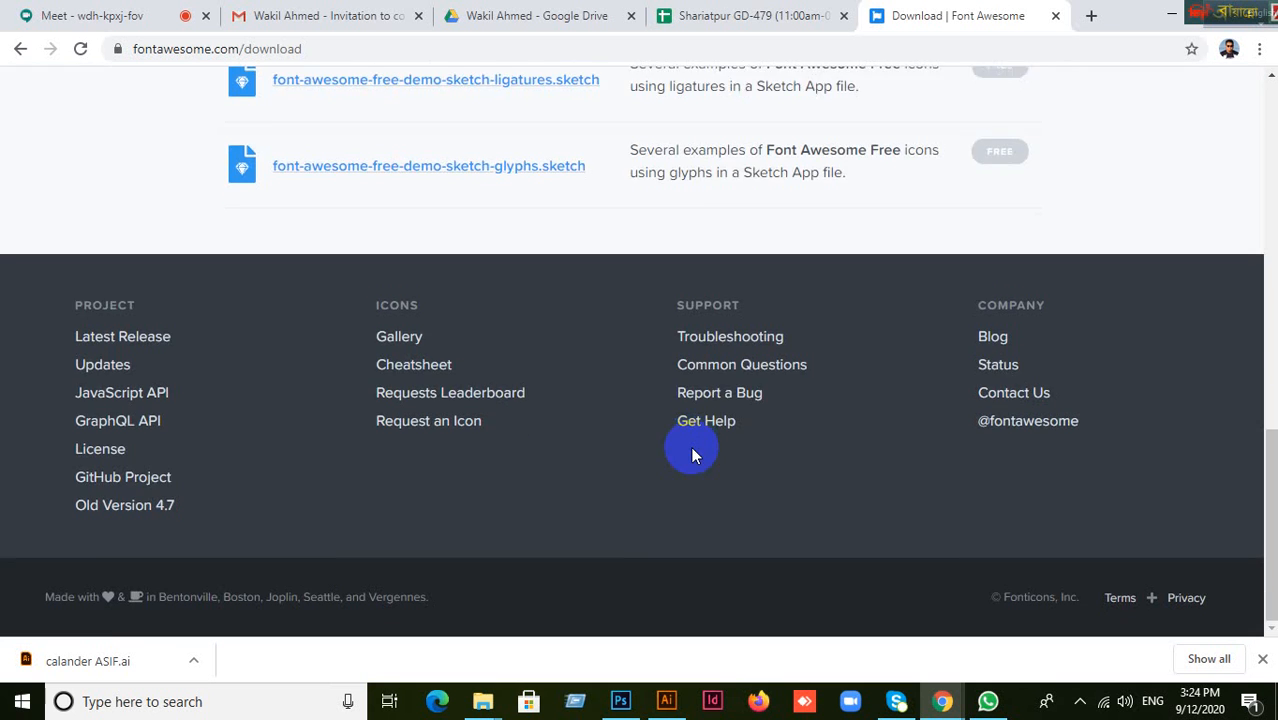
scroll(690, 450, up, 5)
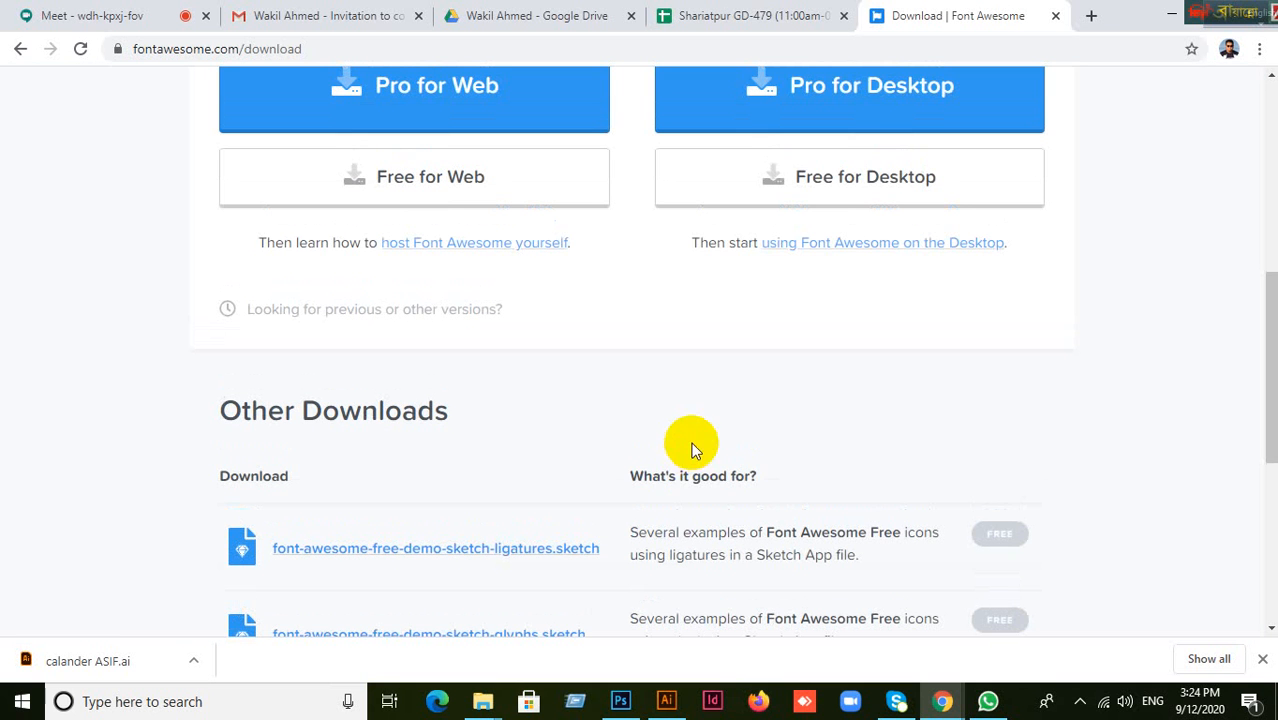
Return to the search results and open the Download Icon | Font Awesome result to view the icon's details.
click(21, 50)
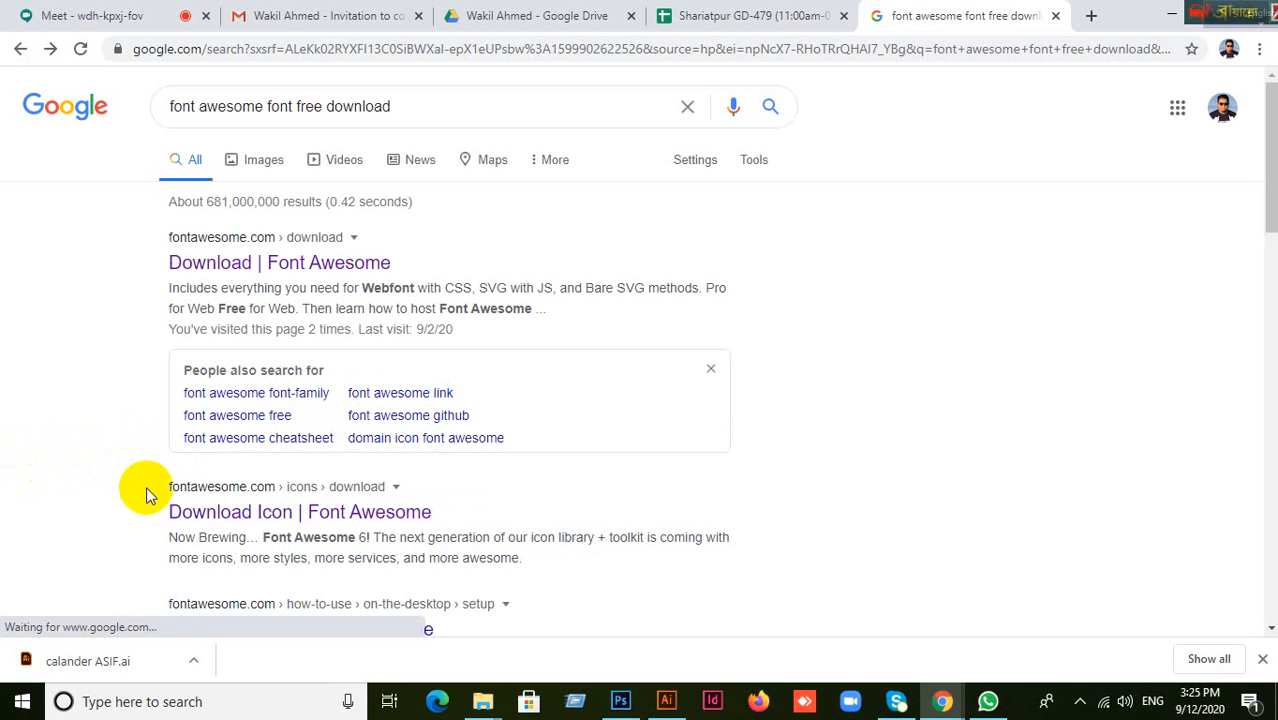
click(175, 510)
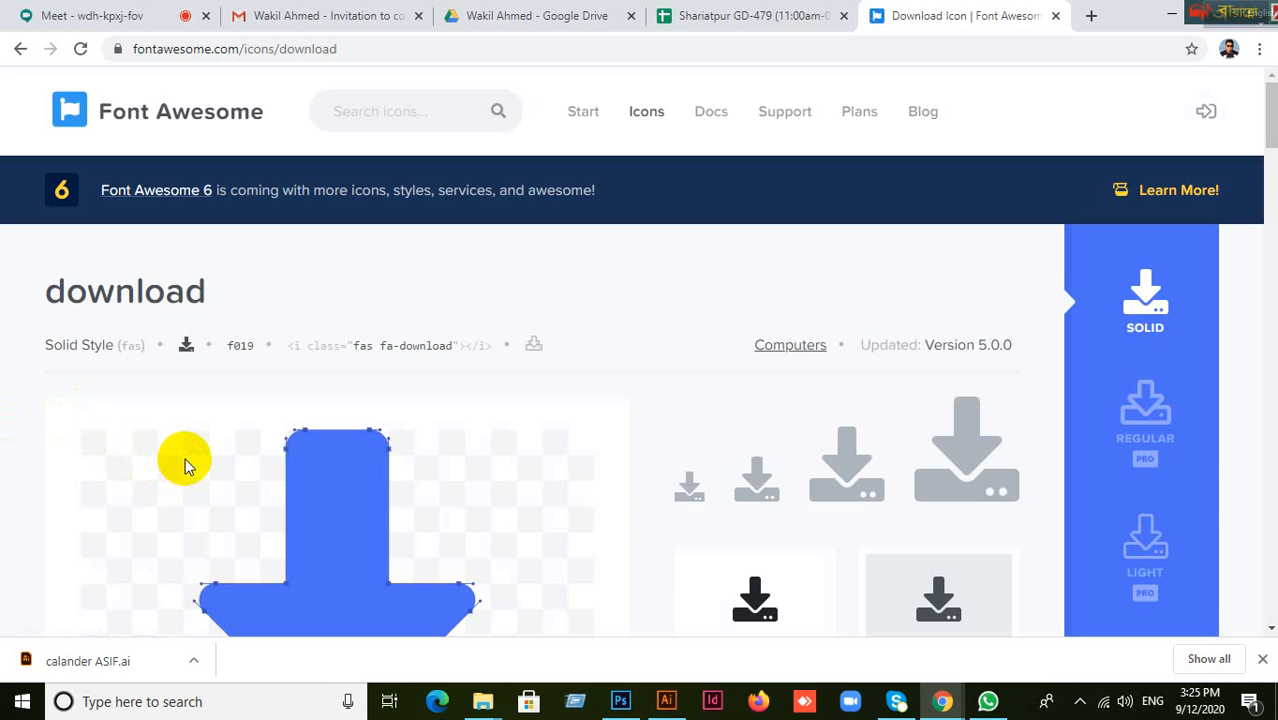
scroll(343, 374, down, 2)
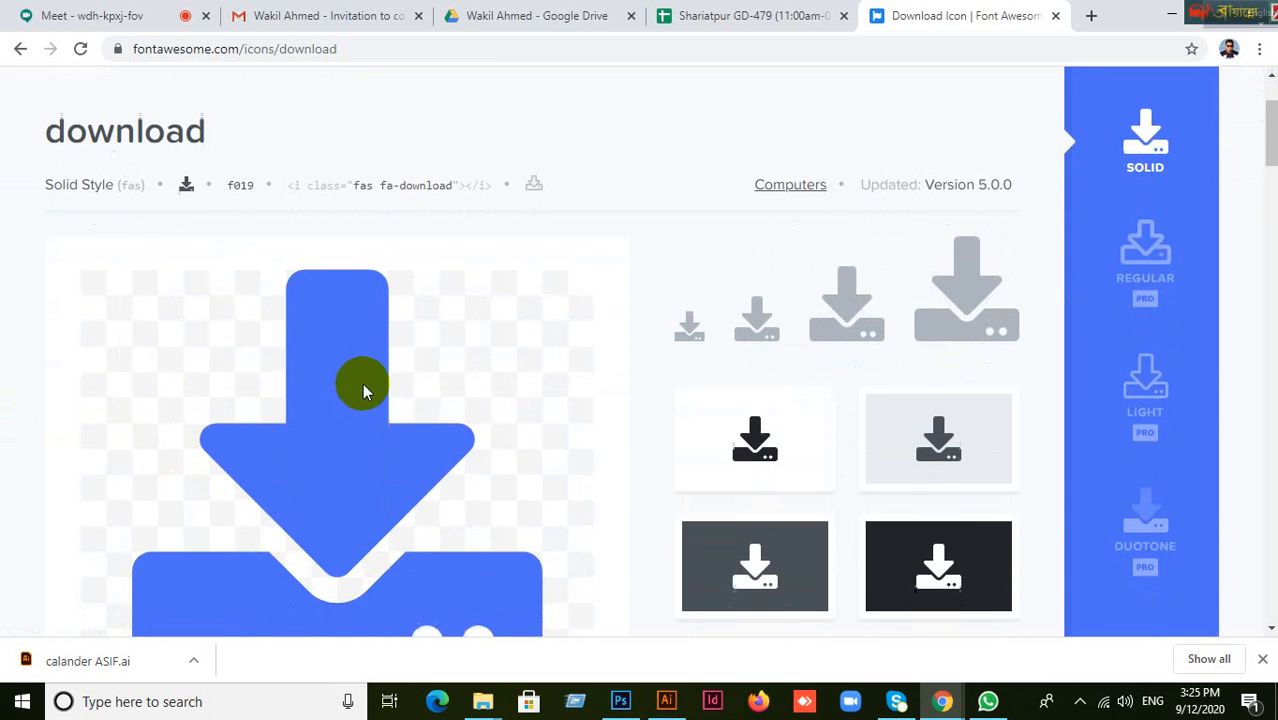
Examine the Download icon page on Font Awesome, including its usage examples and the list of more Computers icons.
scroll(363, 388, down, 1)
scroll(366, 388, down, 2)
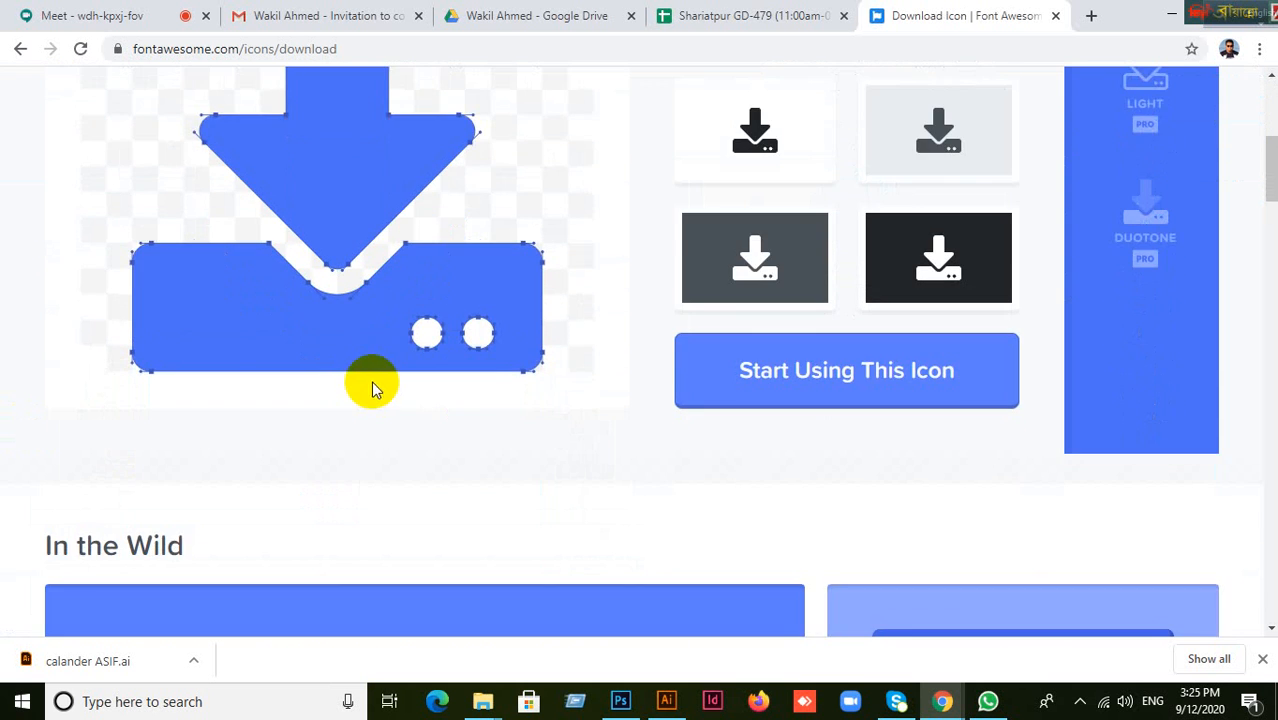
scroll(593, 423, down, 2)
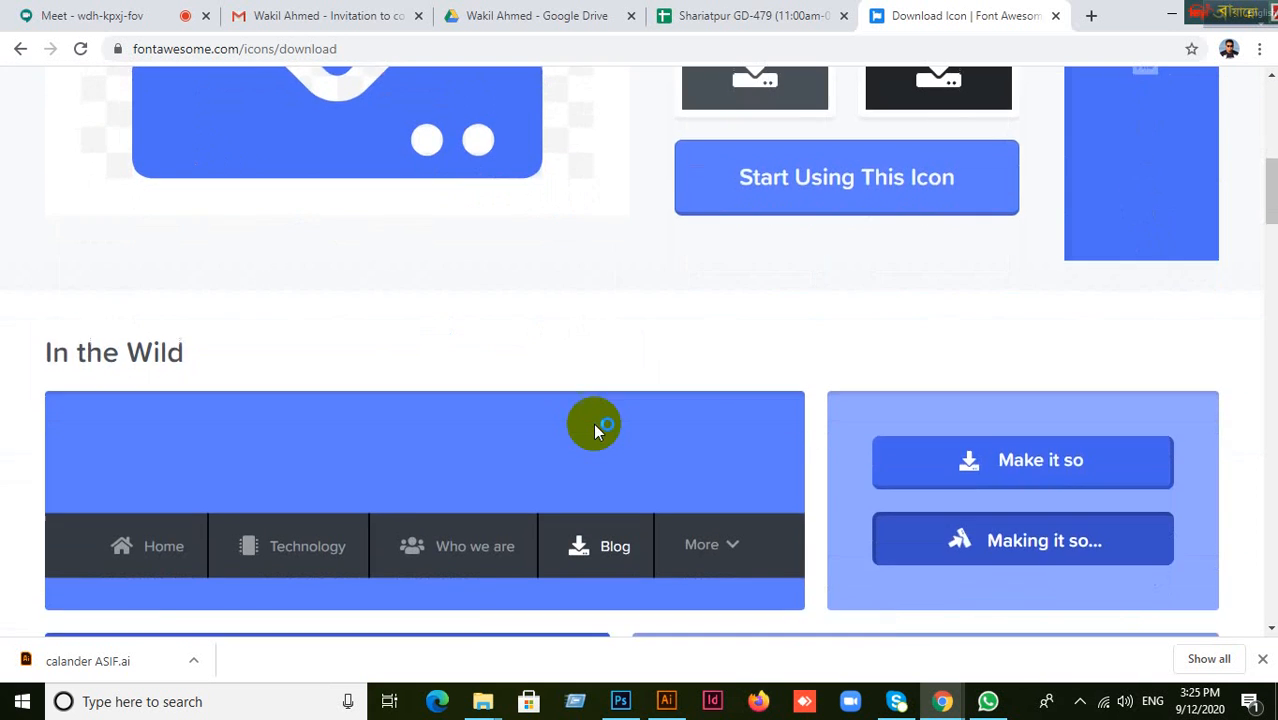
scroll(593, 423, down, 6)
scroll(596, 425, down, 5)
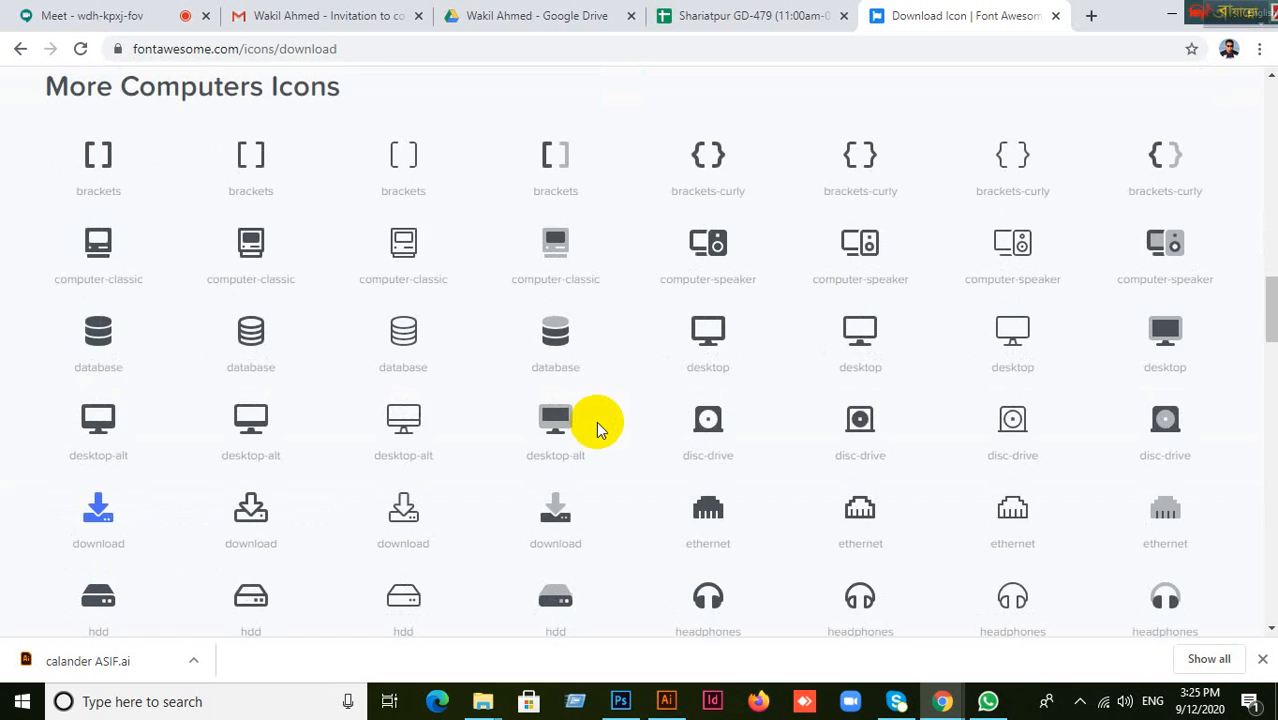
scroll(596, 425, up, 3)
scroll(596, 425, down, 6)
scroll(597, 425, down, 13)
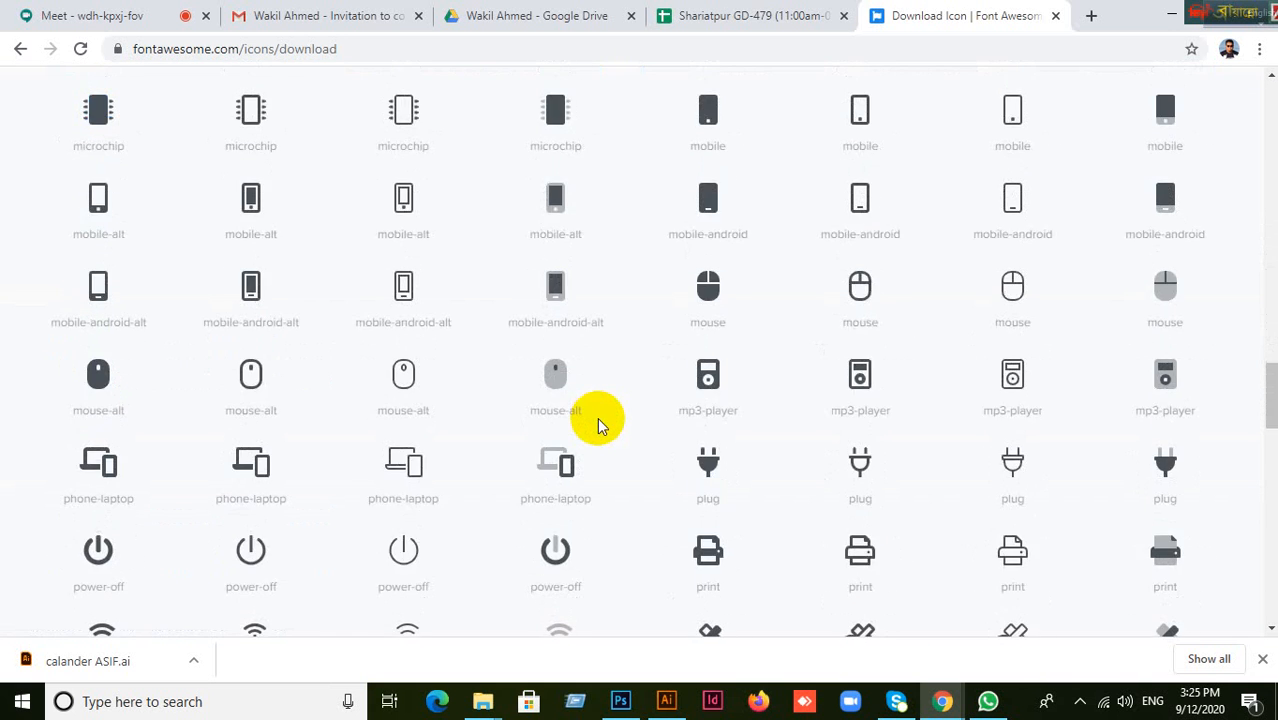
scroll(598, 425, up, 20)
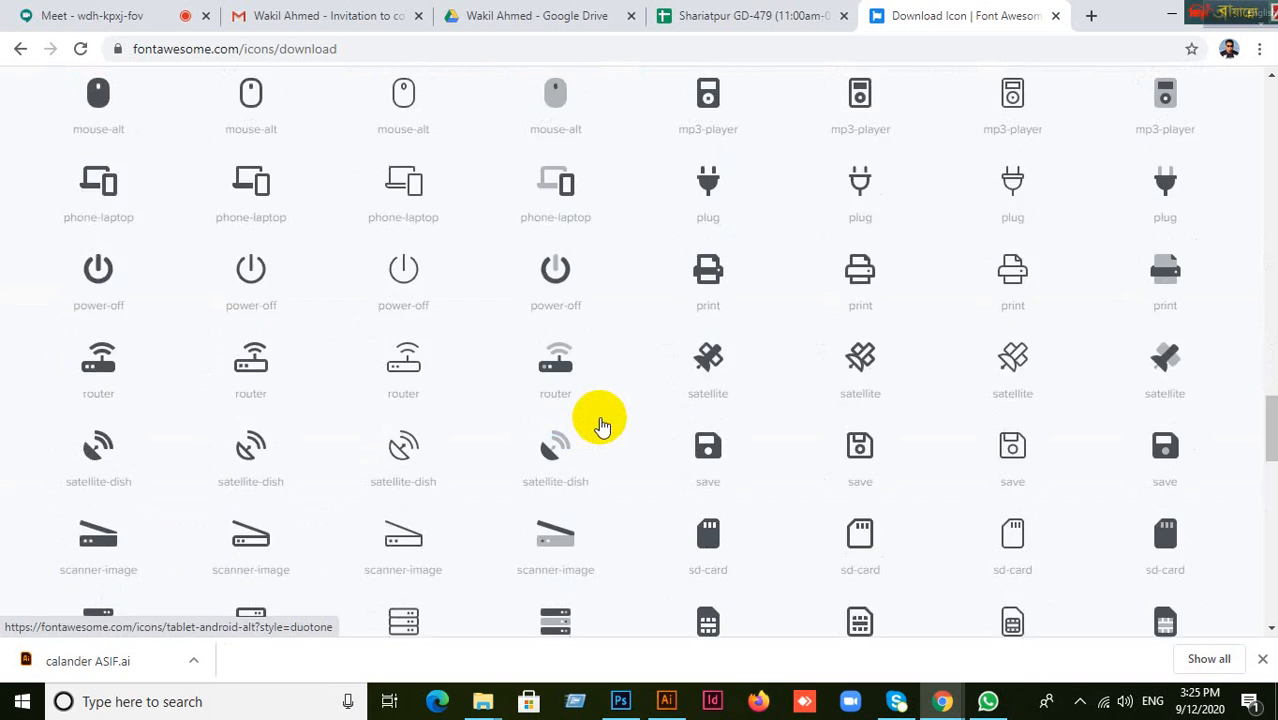
scroll(592, 416, up, 9)
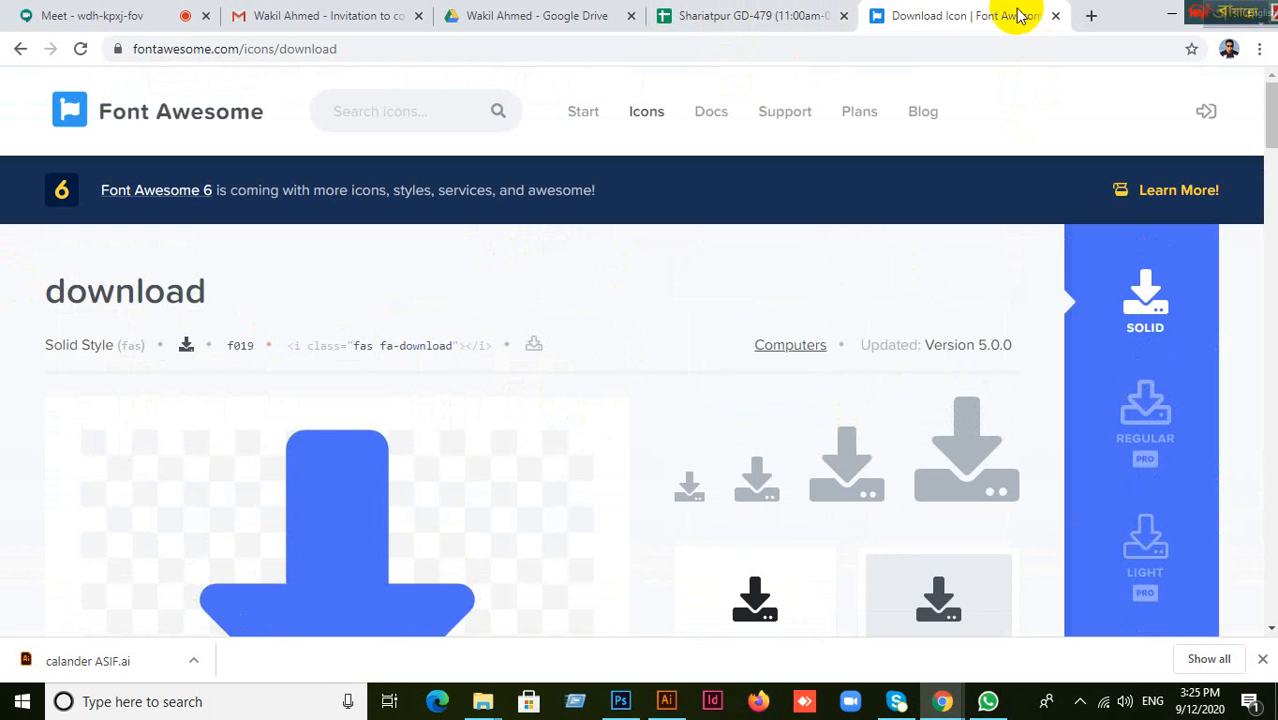
Close the Font Awesome tab, check the Gmail invitation, and return to the class attendance spreadsheet.
click(1055, 16)
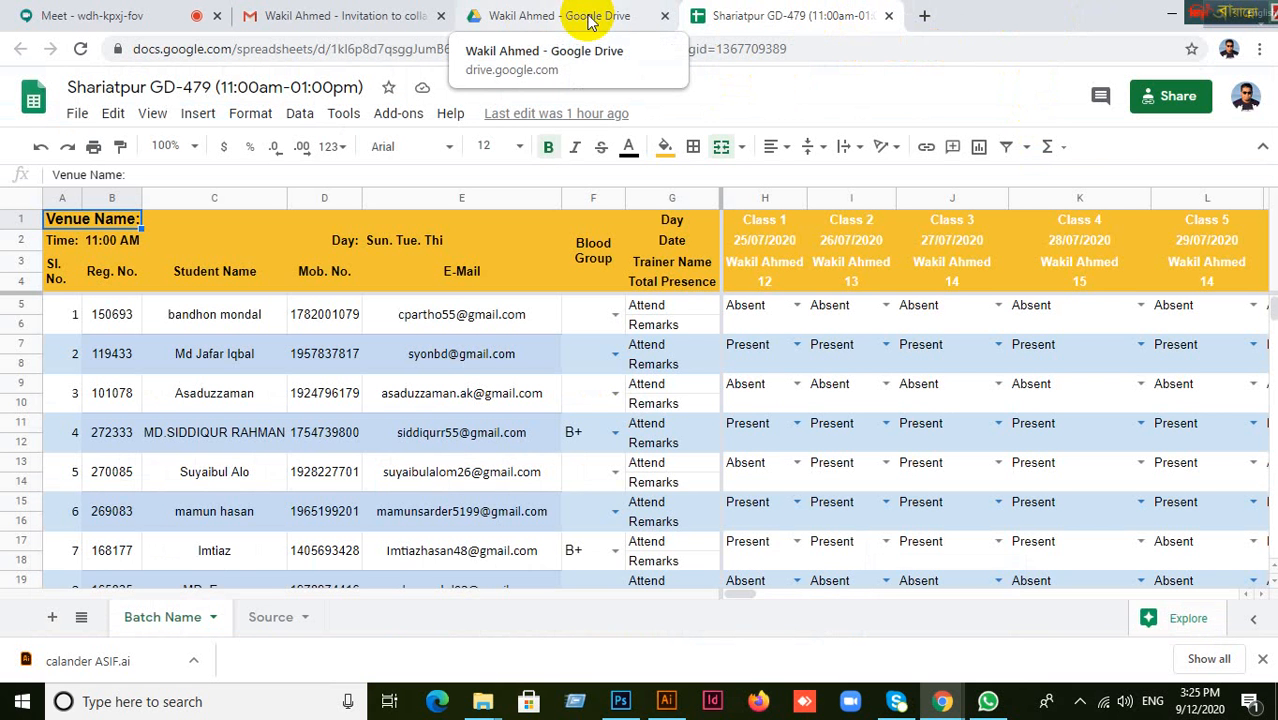
click(318, 18)
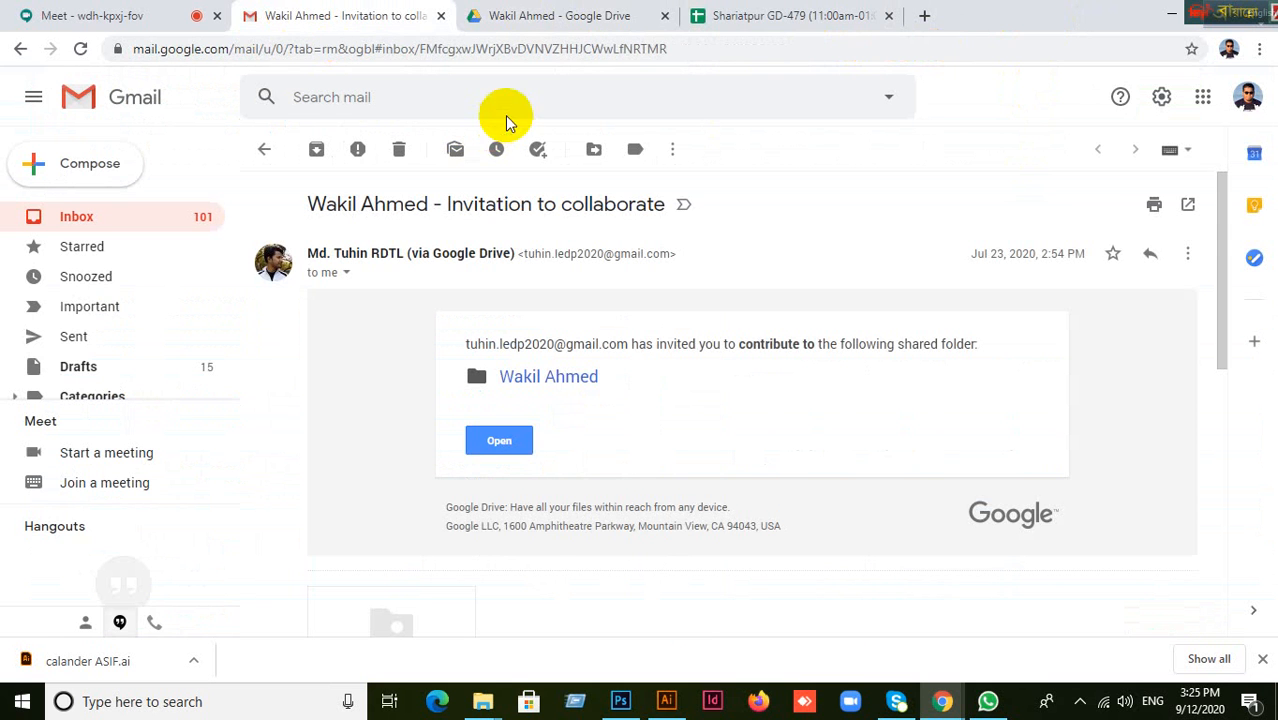
click(755, 18)
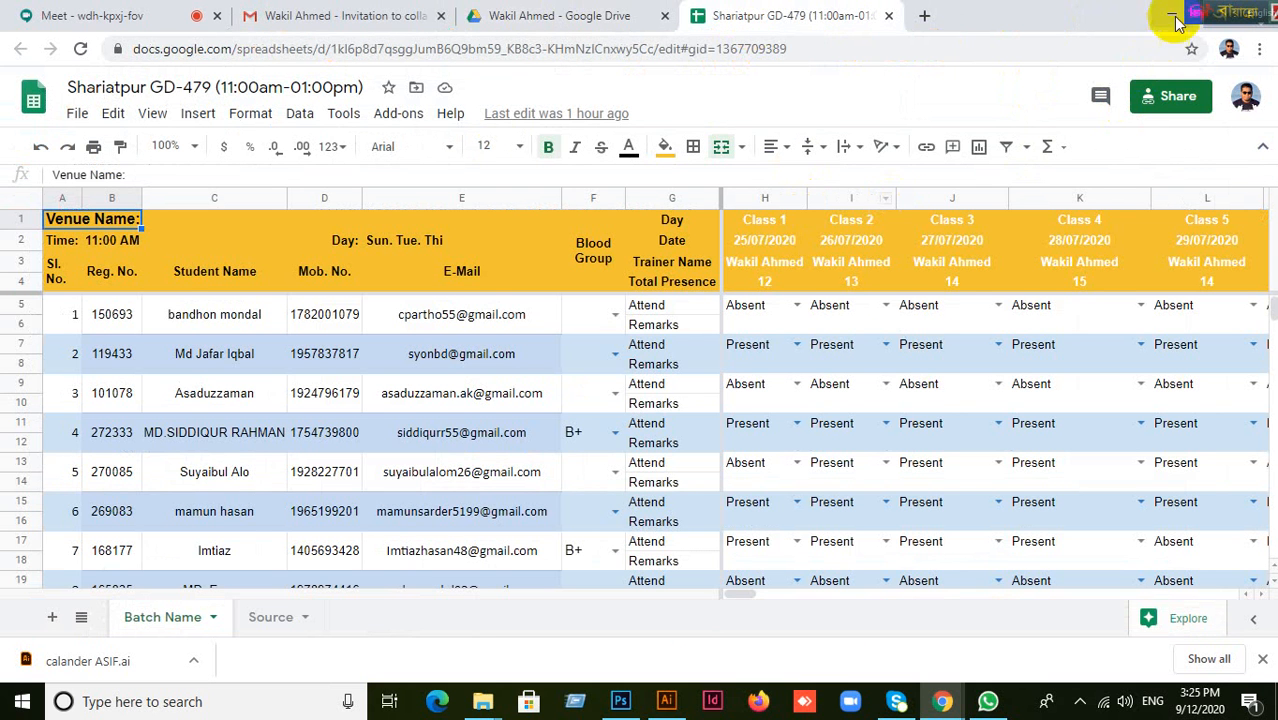
Move the floating language toolbars clear of the window controls and minimize the browser to return to Illustrator.
drag(1190, 10, 714, 10)
drag(1212, 16, 786, 14)
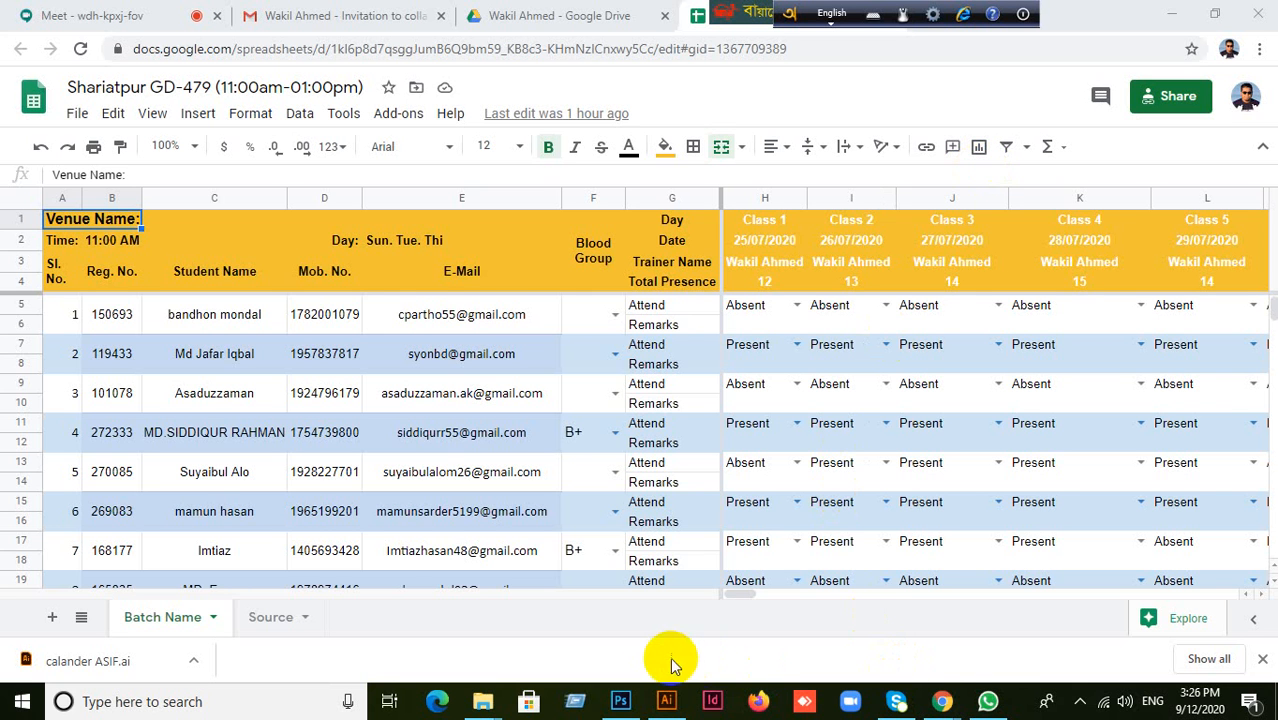
click(665, 702)
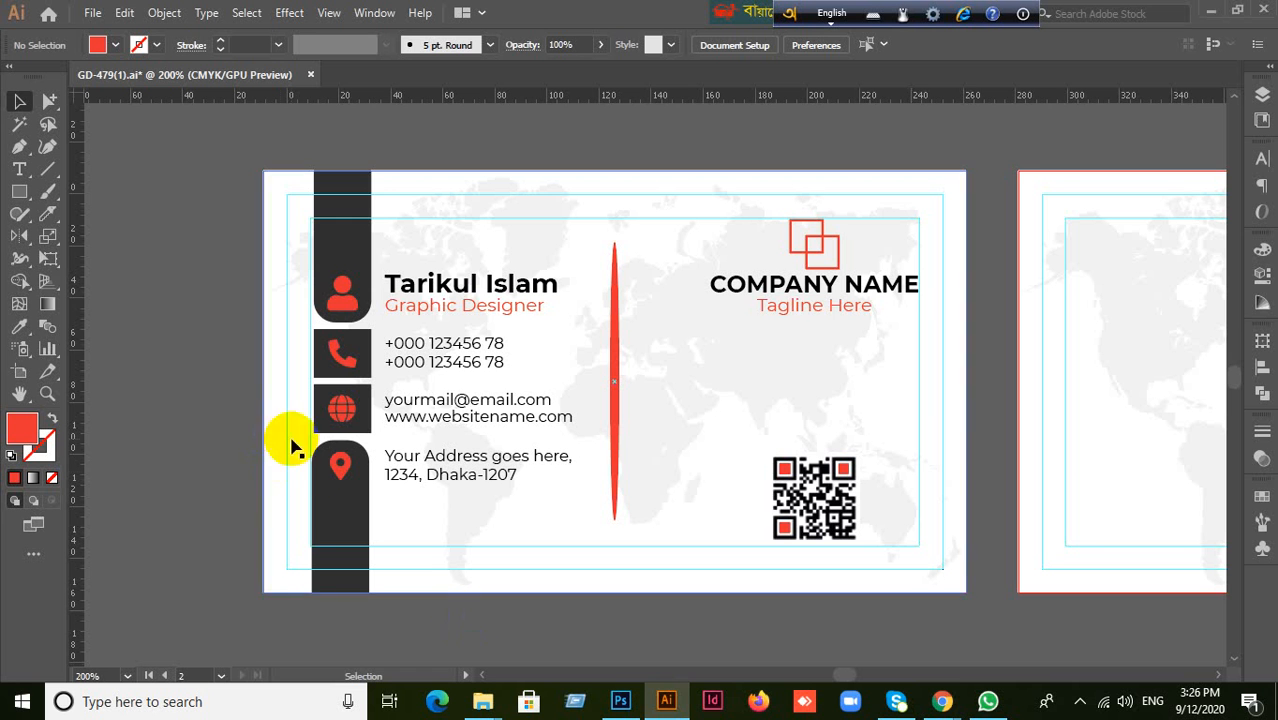
click(339, 466)
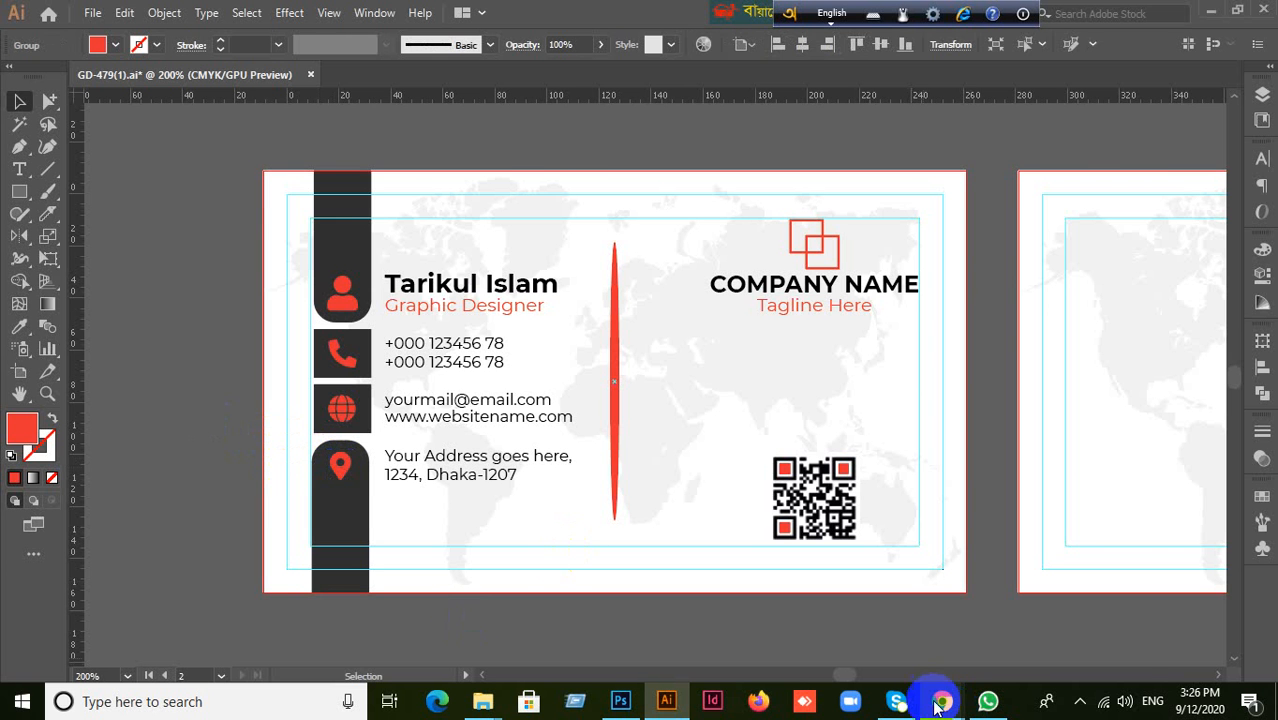
mouse_move(943, 702)
click(828, 553)
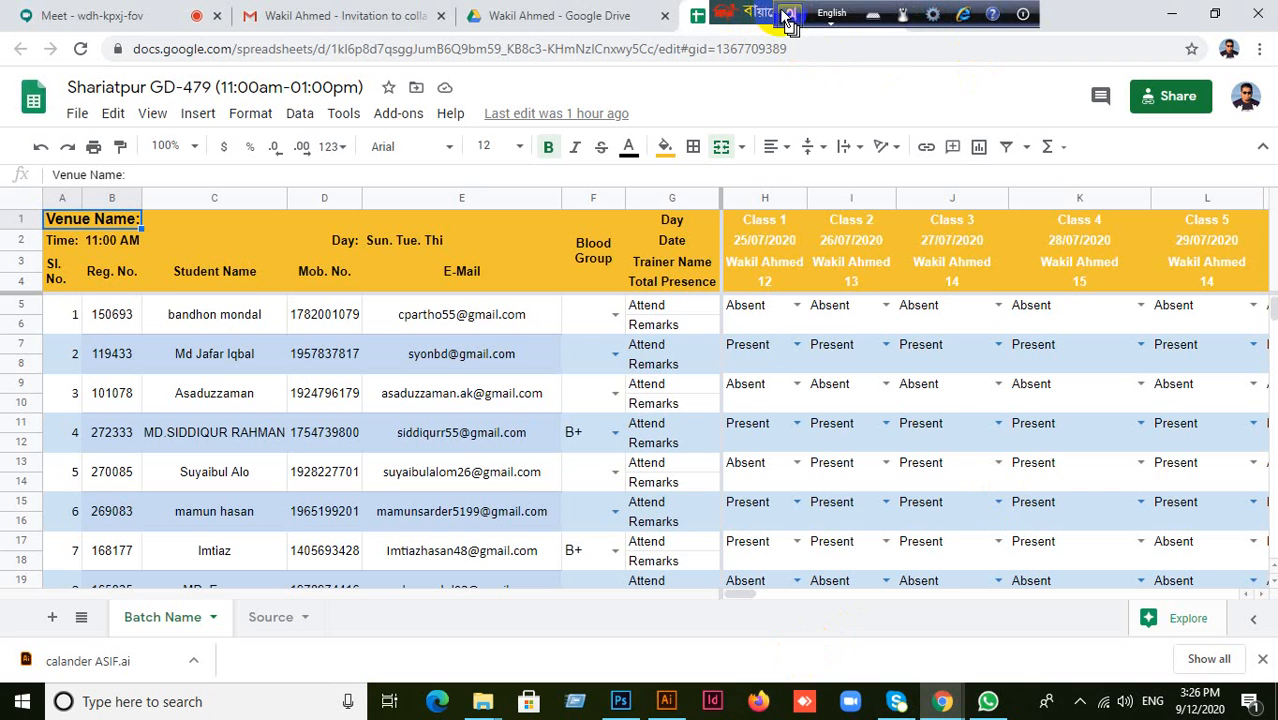
drag(786, 16, 410, 11)
click(723, 6)
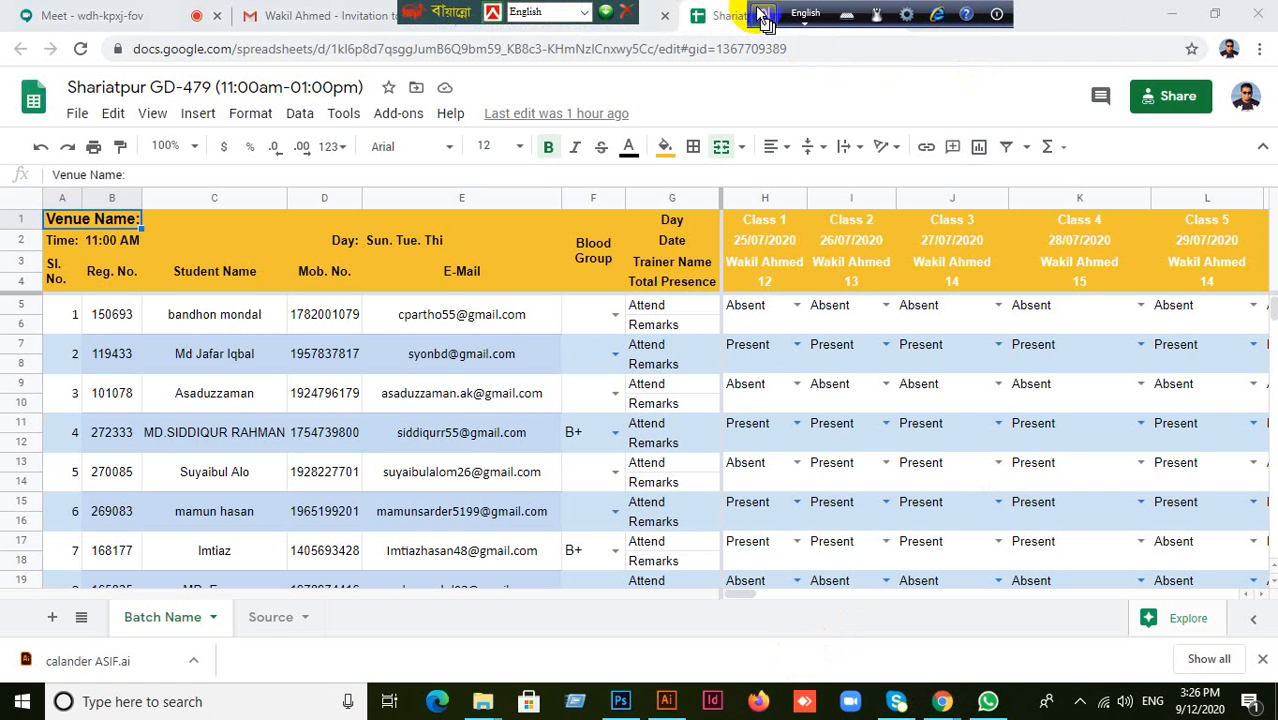
drag(762, 14, 531, 14)
click(1171, 14)
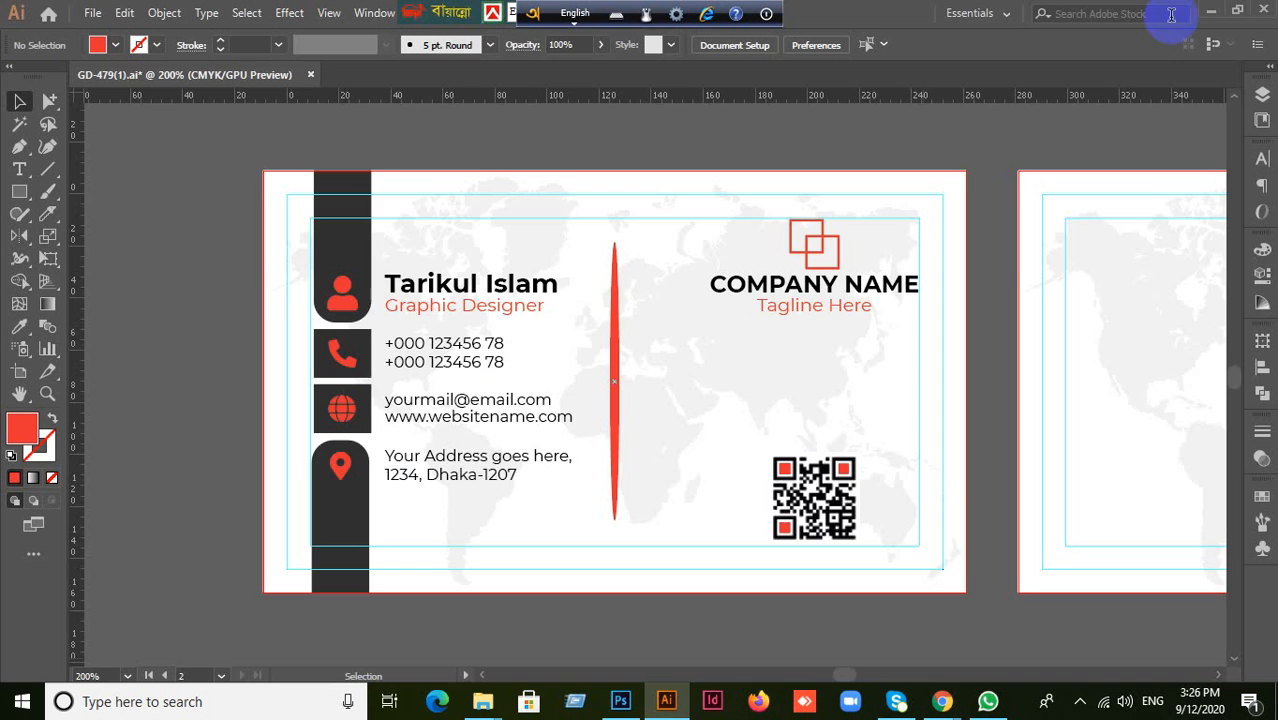
Draw a filled rectangle of about 252 × 144 px along the front card's outer guide and unlock all artwork.
scroll(600, 432, down, 3)
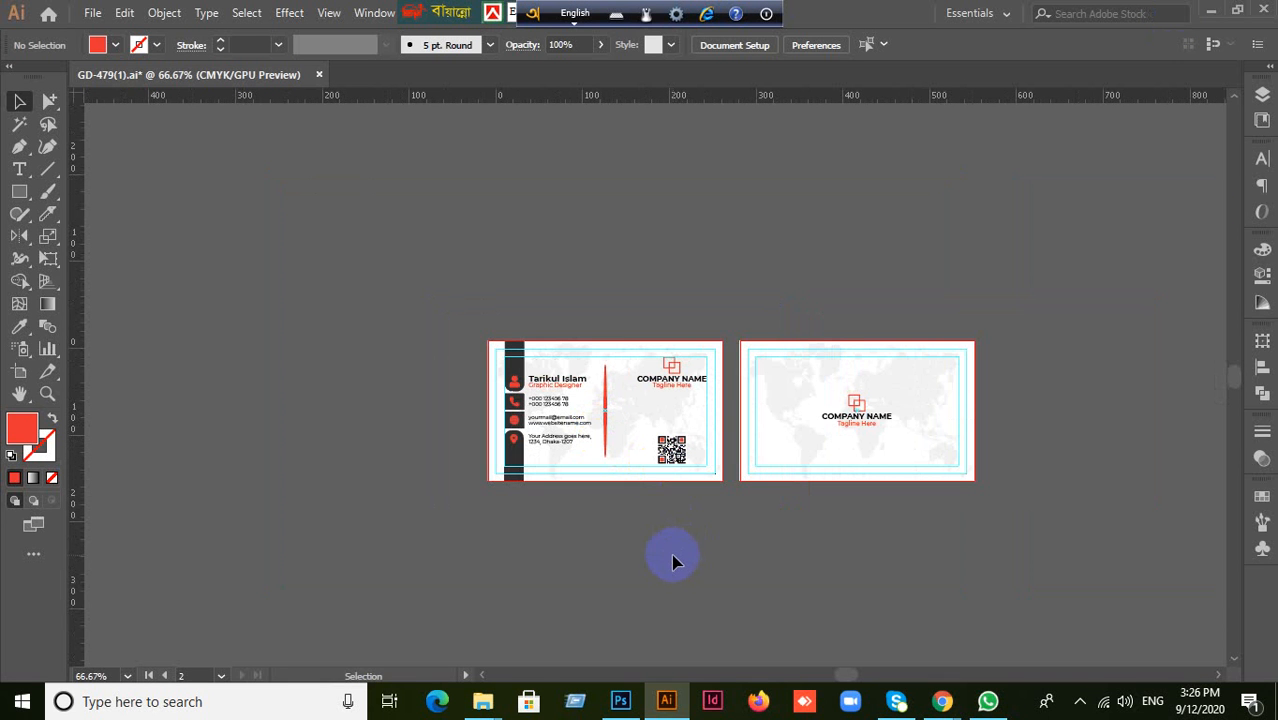
scroll(690, 551, up, 1)
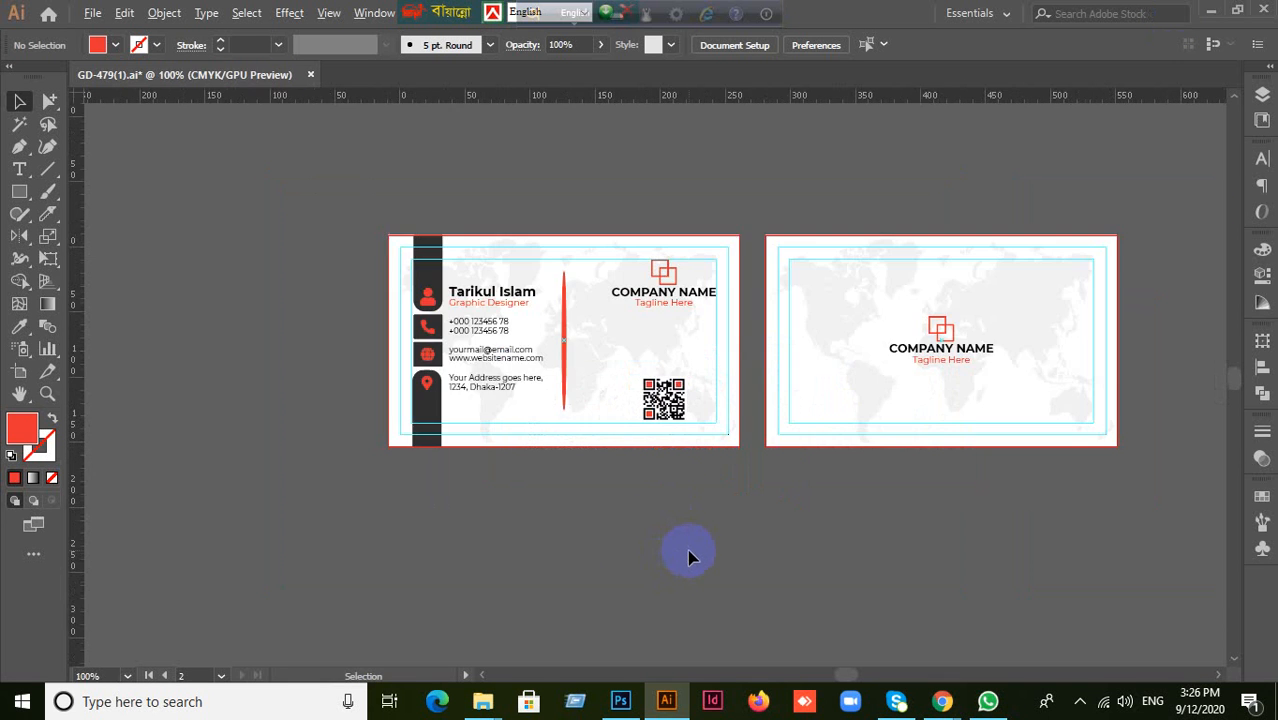
scroll(624, 528, up, 1)
scroll(630, 522, down, 1)
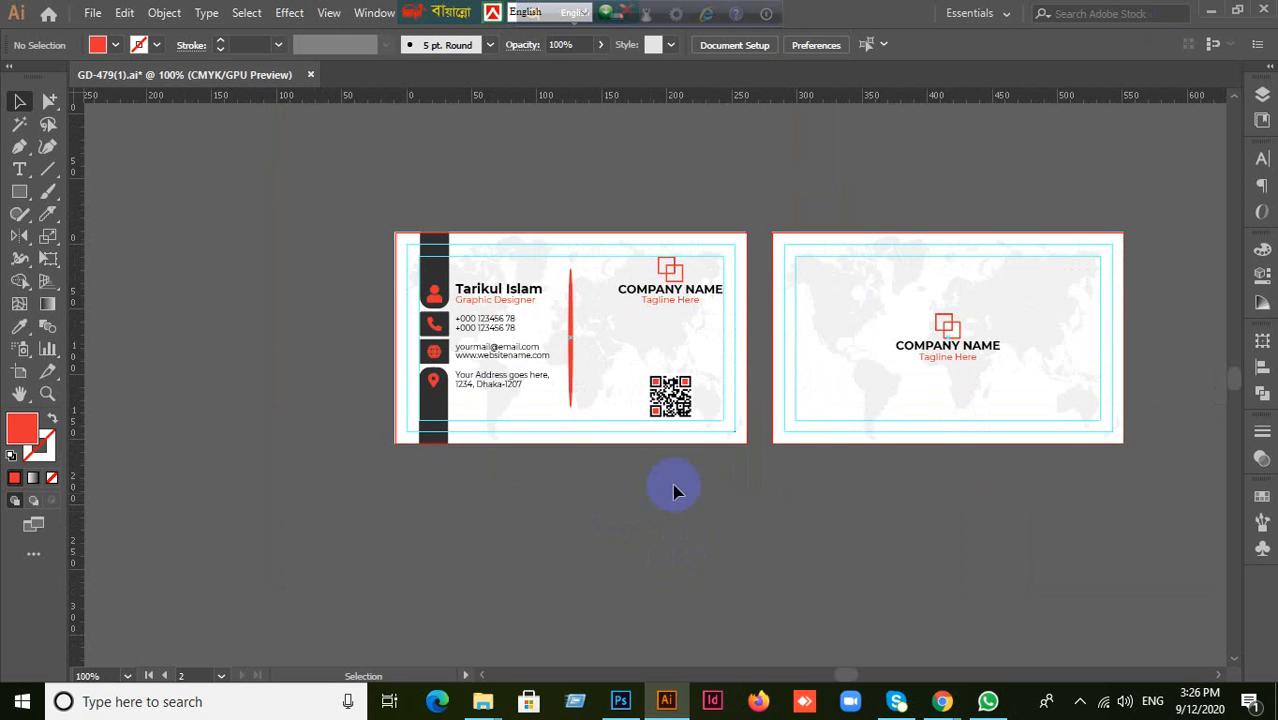
scroll(748, 370, up, 1)
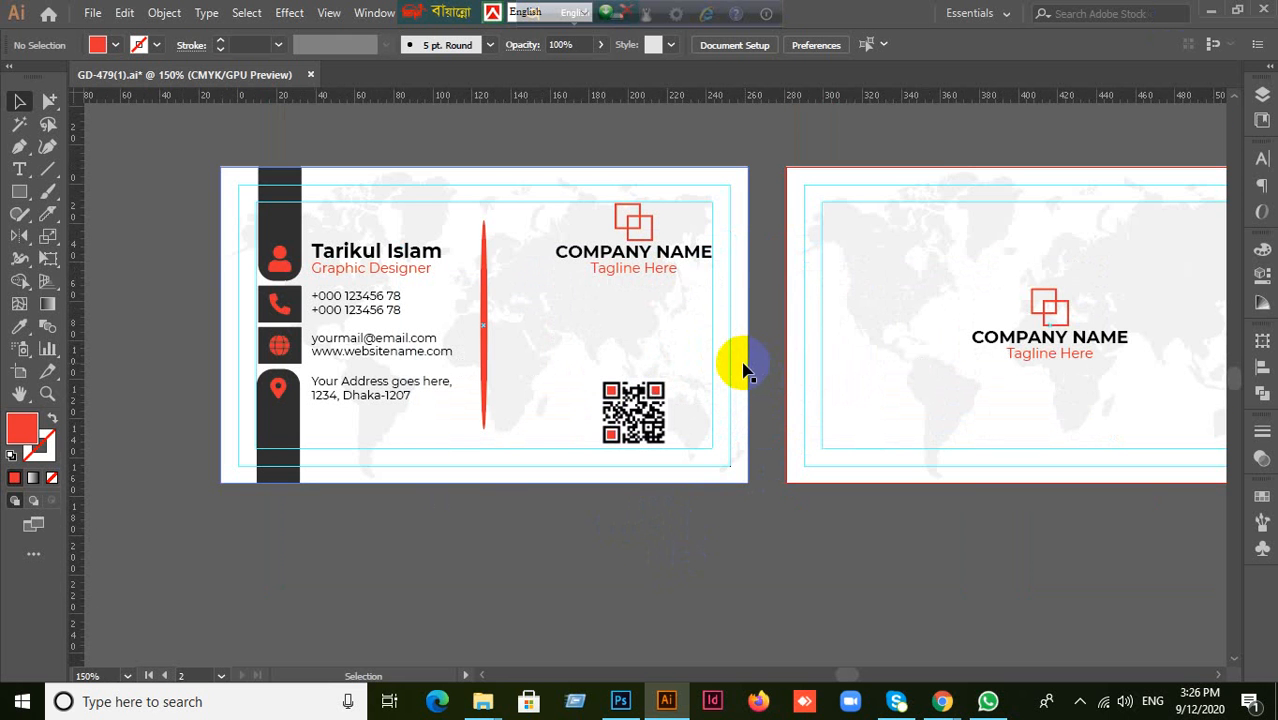
click(19, 191)
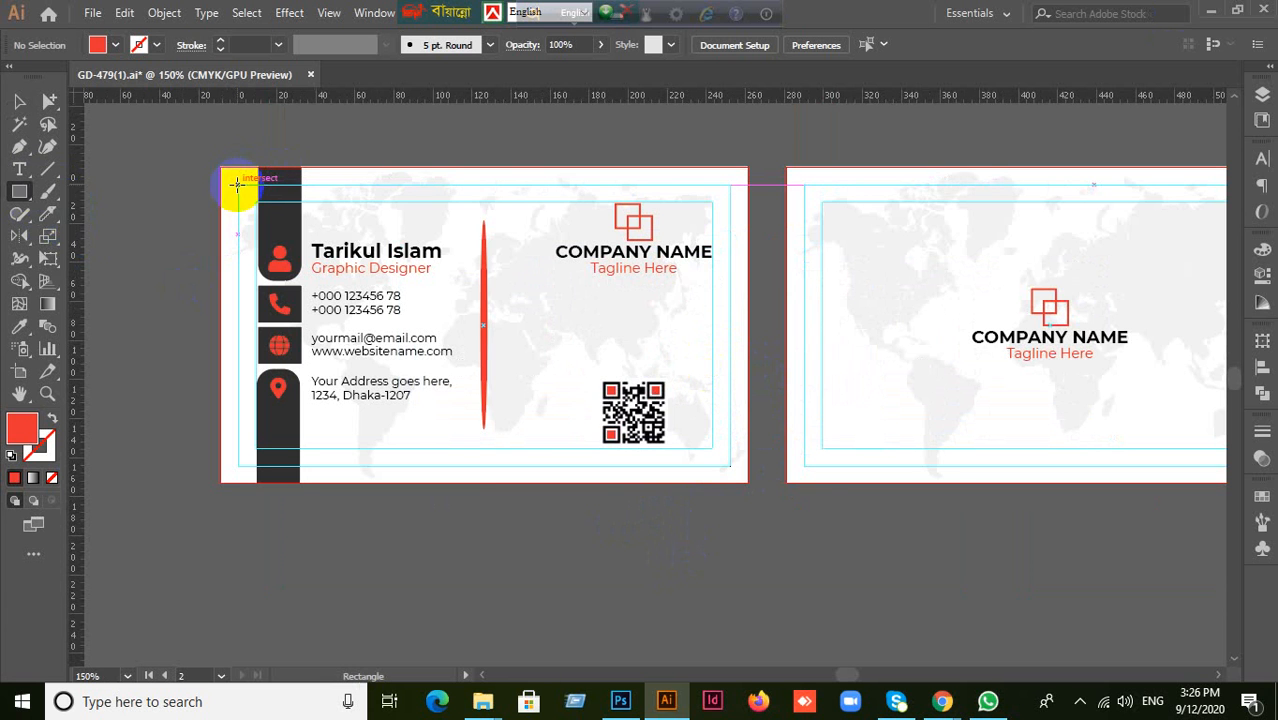
mouse_move(237, 184)
mouse_down()
mouse_move(522, 371)
mouse_move(733, 476)
mouse_move(730, 466)
mouse_up()
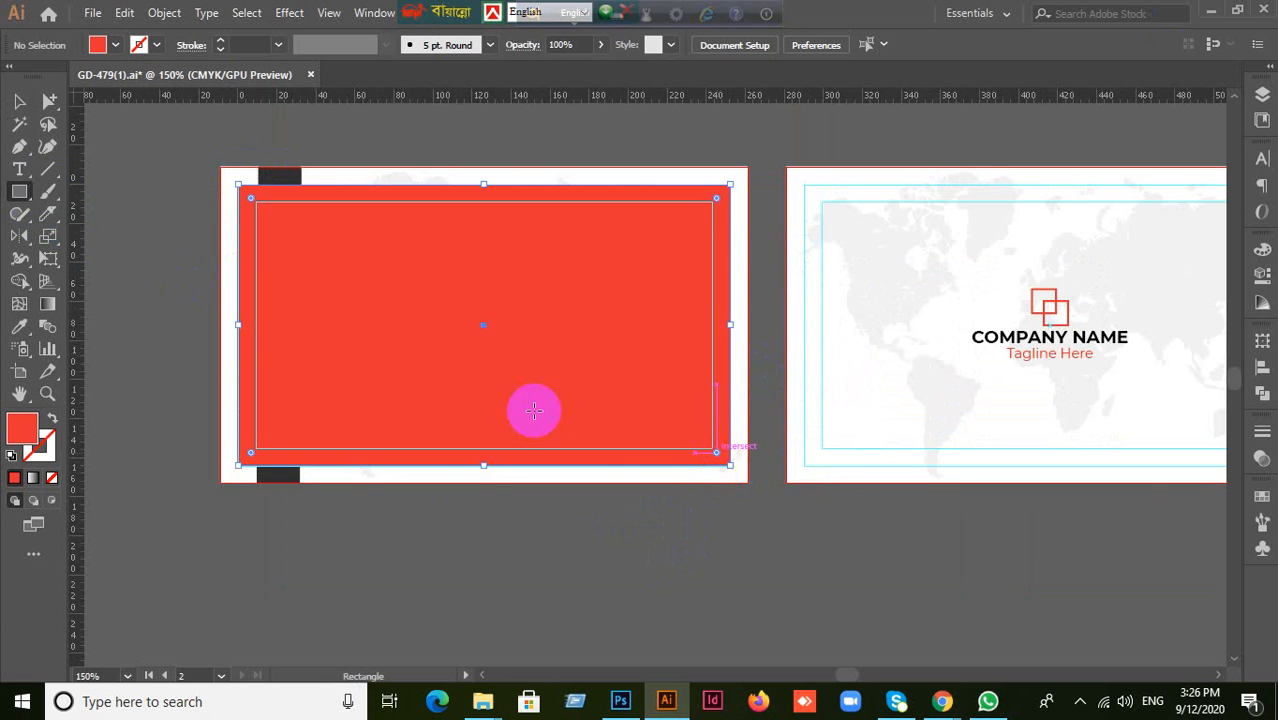
click(19, 101)
key(ctrl+alt+2)
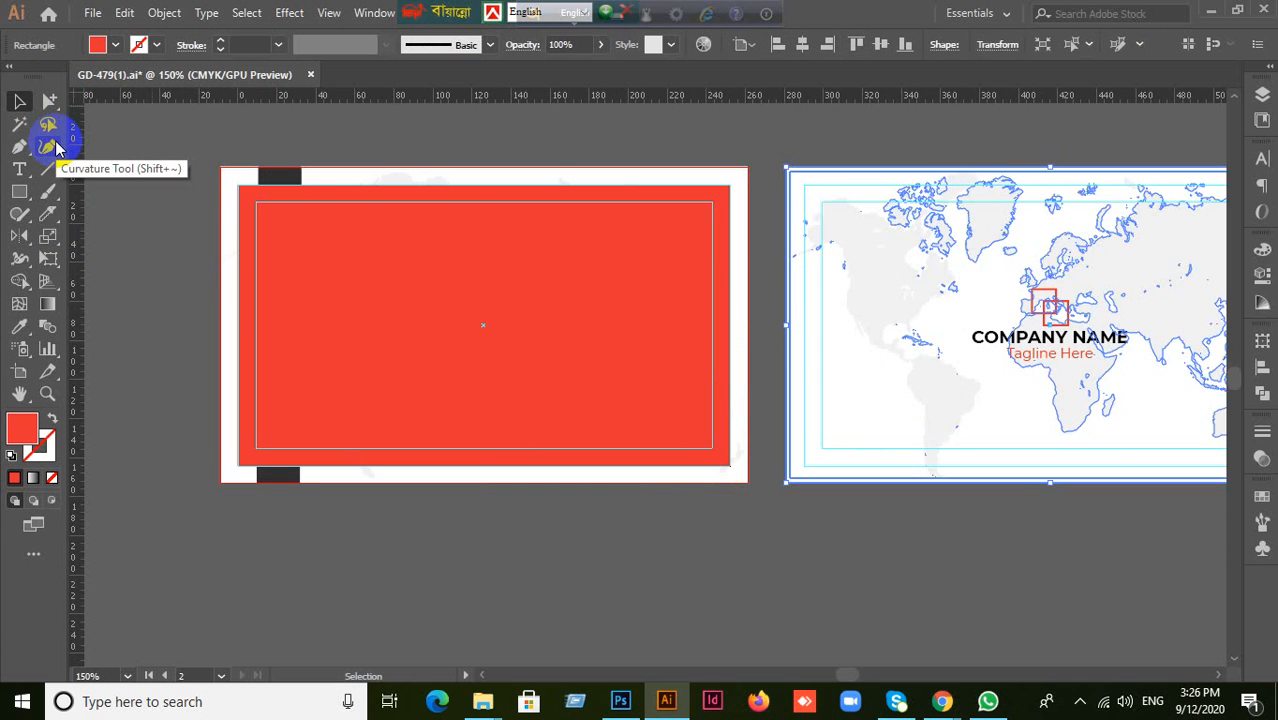
Crop all of the front card's artwork to the new rectangle with a clipping mask.
click(126, 283)
drag(472, 347, 611, 391)
right_click(458, 340)
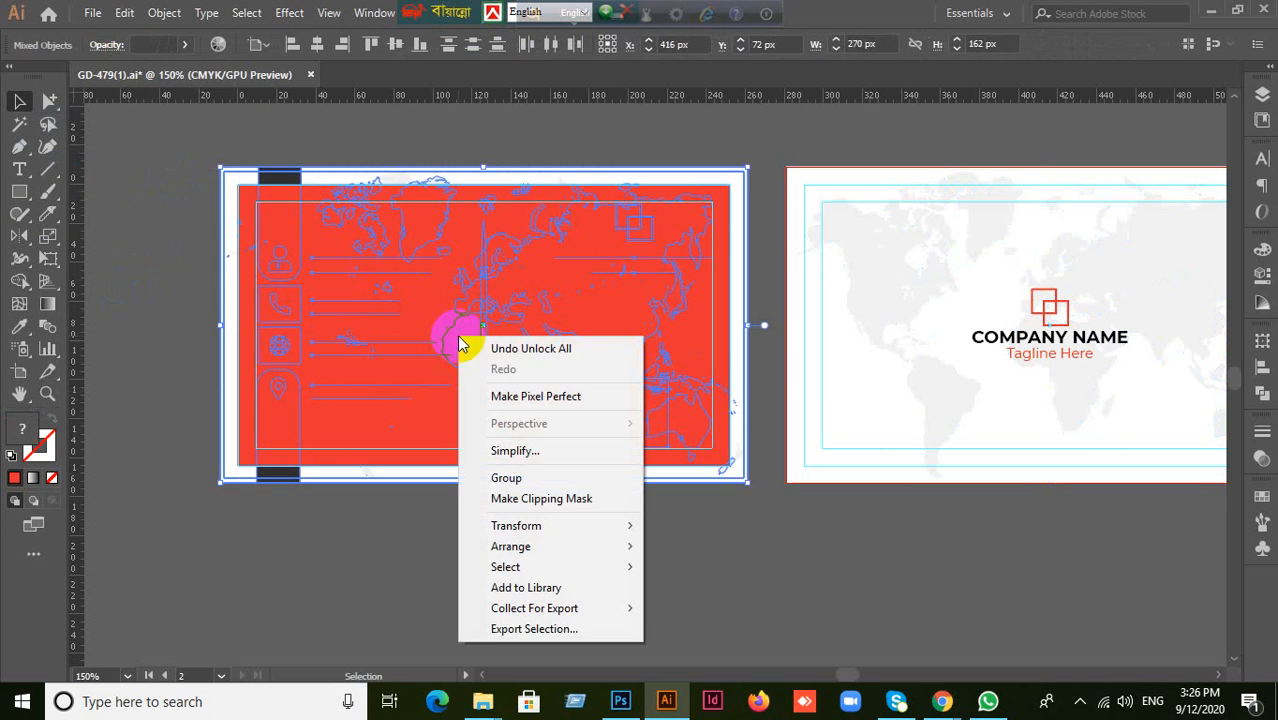
click(556, 499)
alt+scroll(947, 556, down, 1)
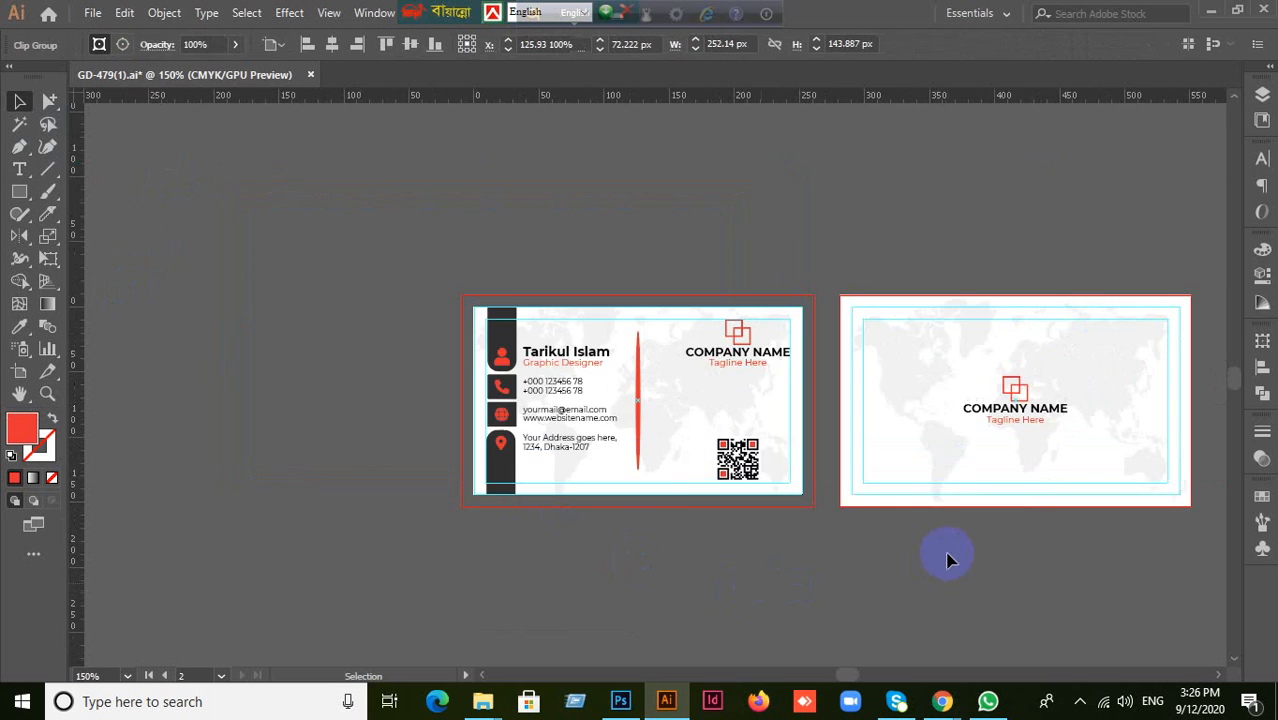
click(950, 558)
Draw a filled rectangle along the back card's outer guide, covering the logo and map.
drag(1061, 559, 748, 508)
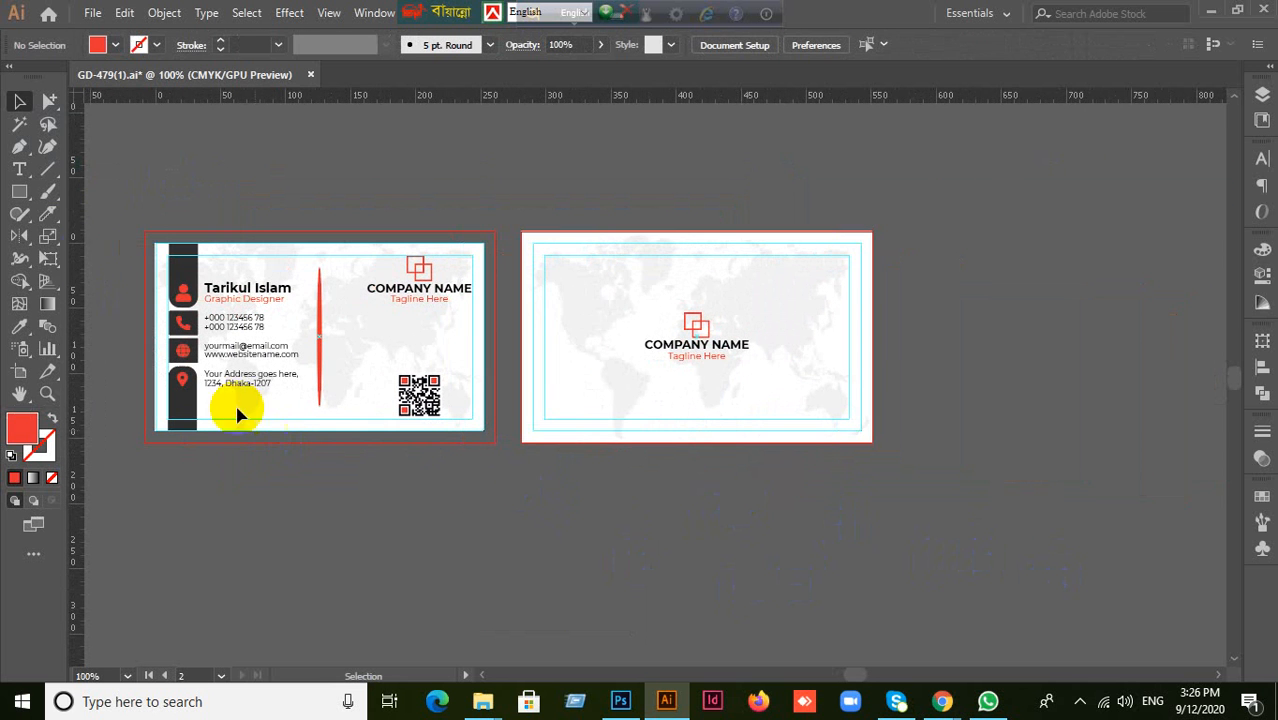
click(19, 199)
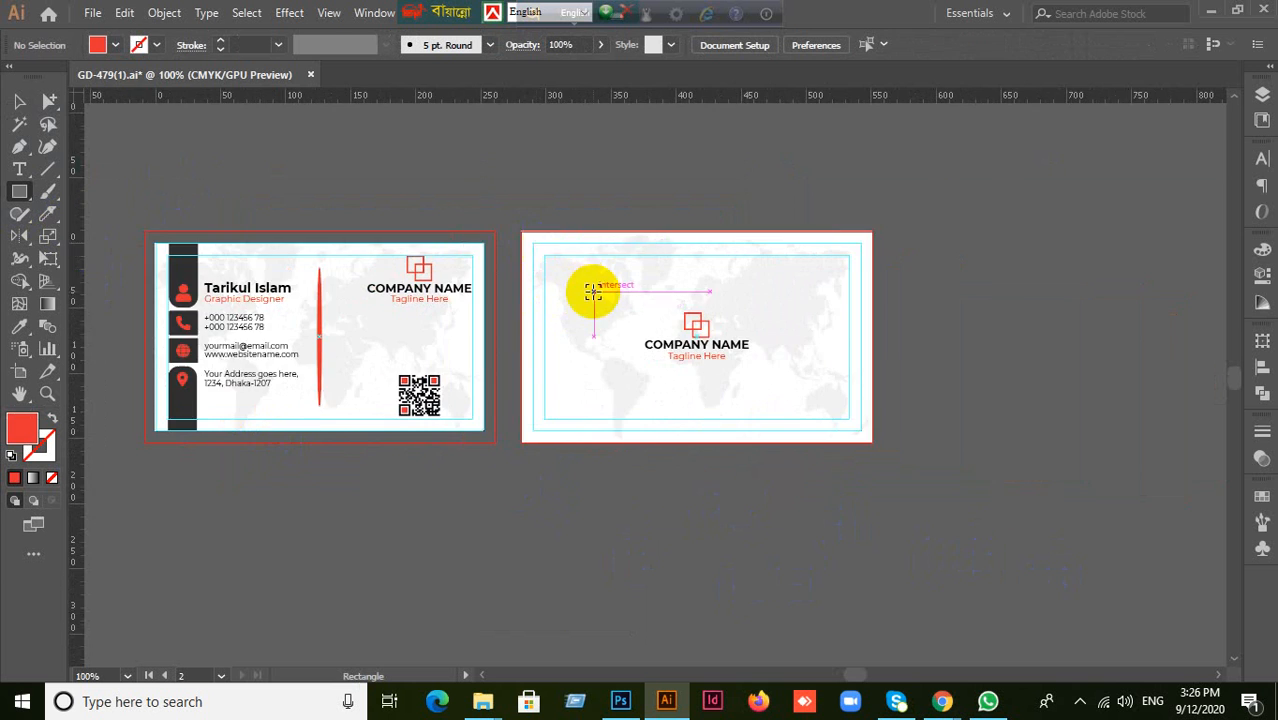
scroll(594, 291, up, 2)
scroll(639, 314, right, 2)
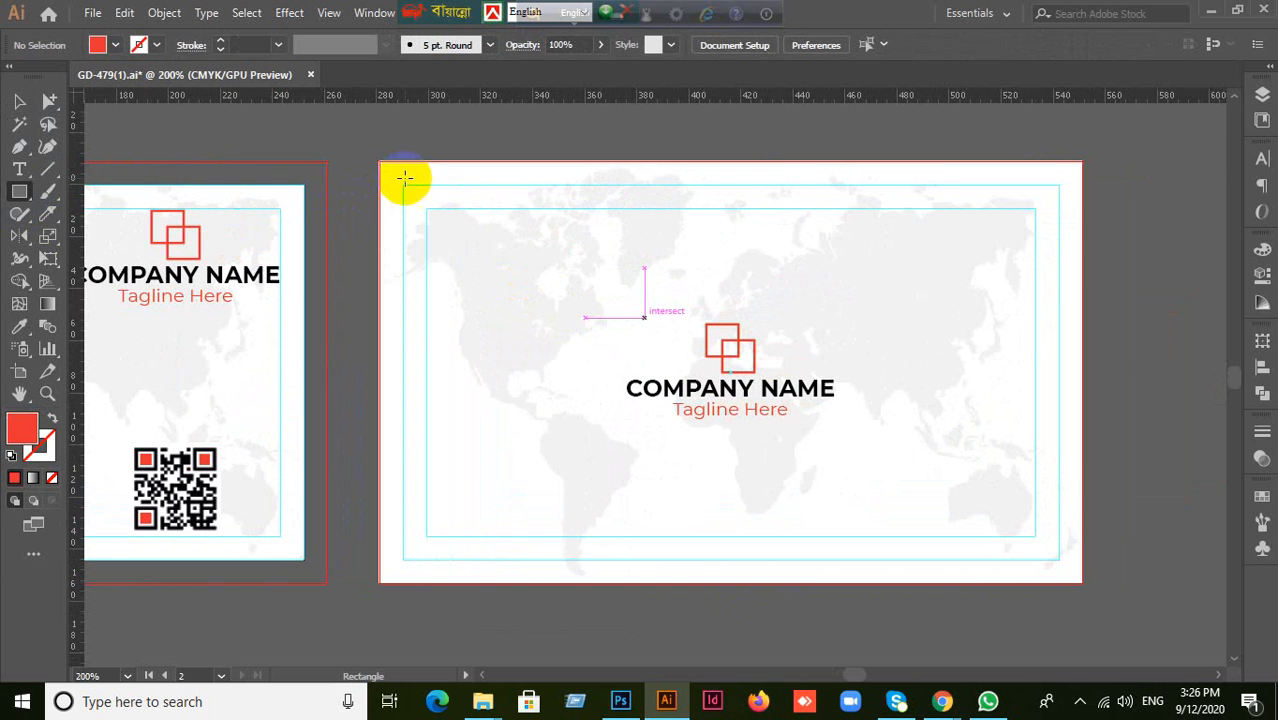
drag(400, 183, 1059, 559)
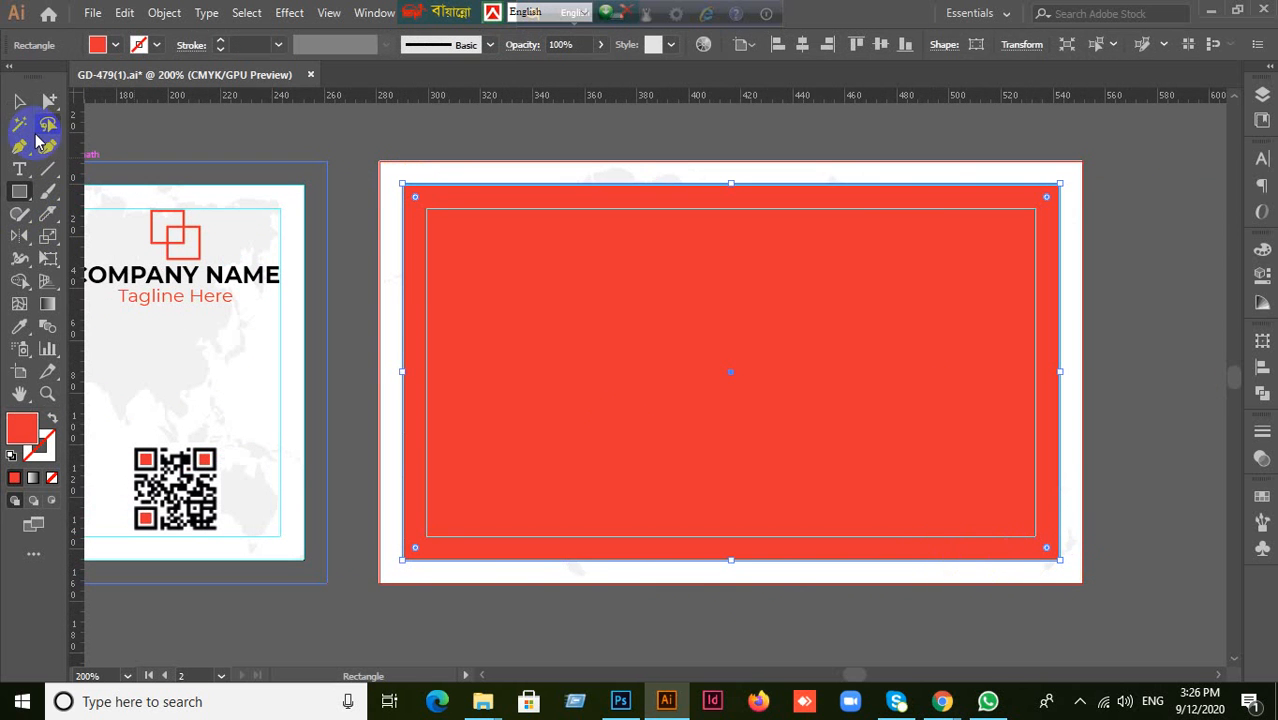
click(18, 101)
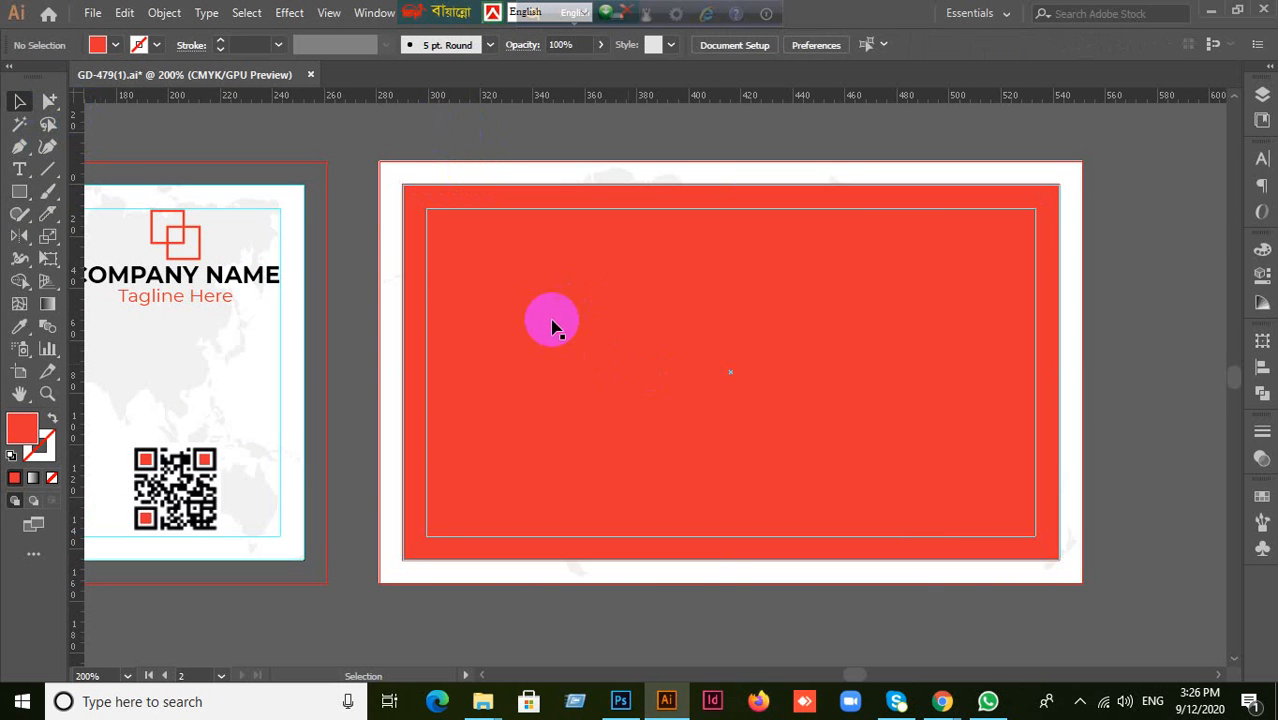
Try to crop the back card's background and map to the rectangle with a clipping mask, and undo it.
drag(349, 140, 543, 290)
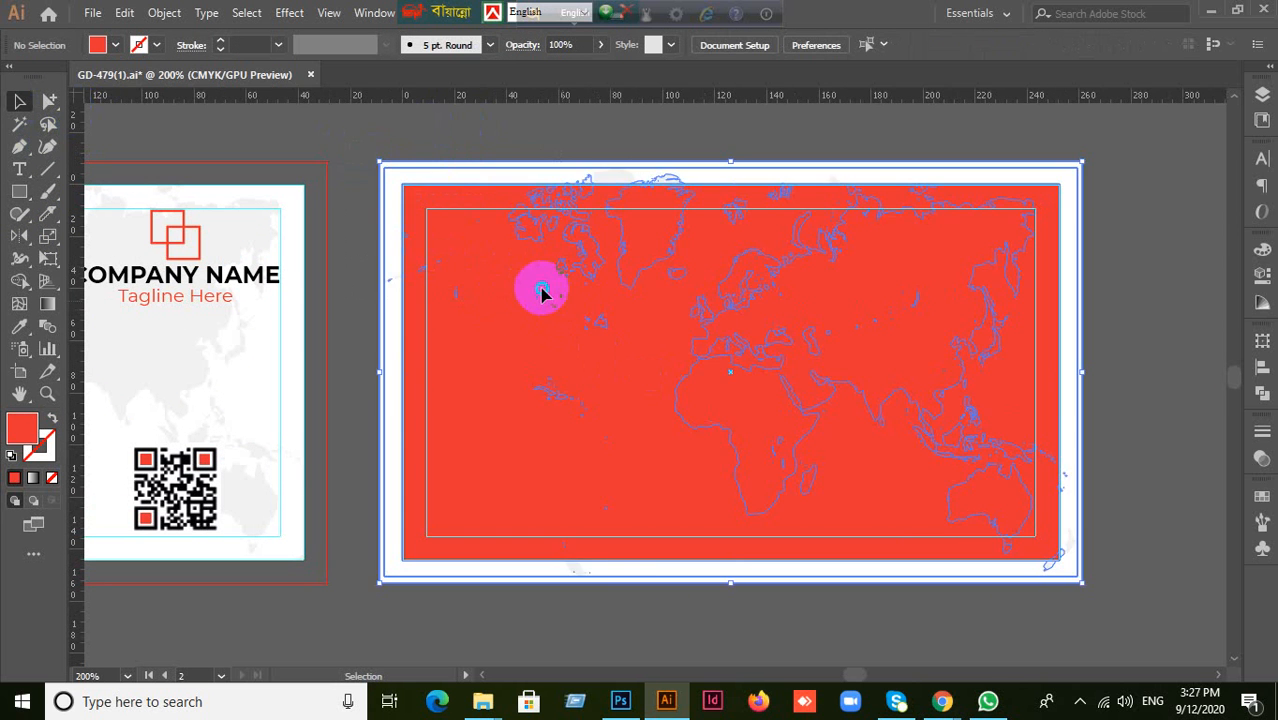
right_click(541, 288)
click(548, 450)
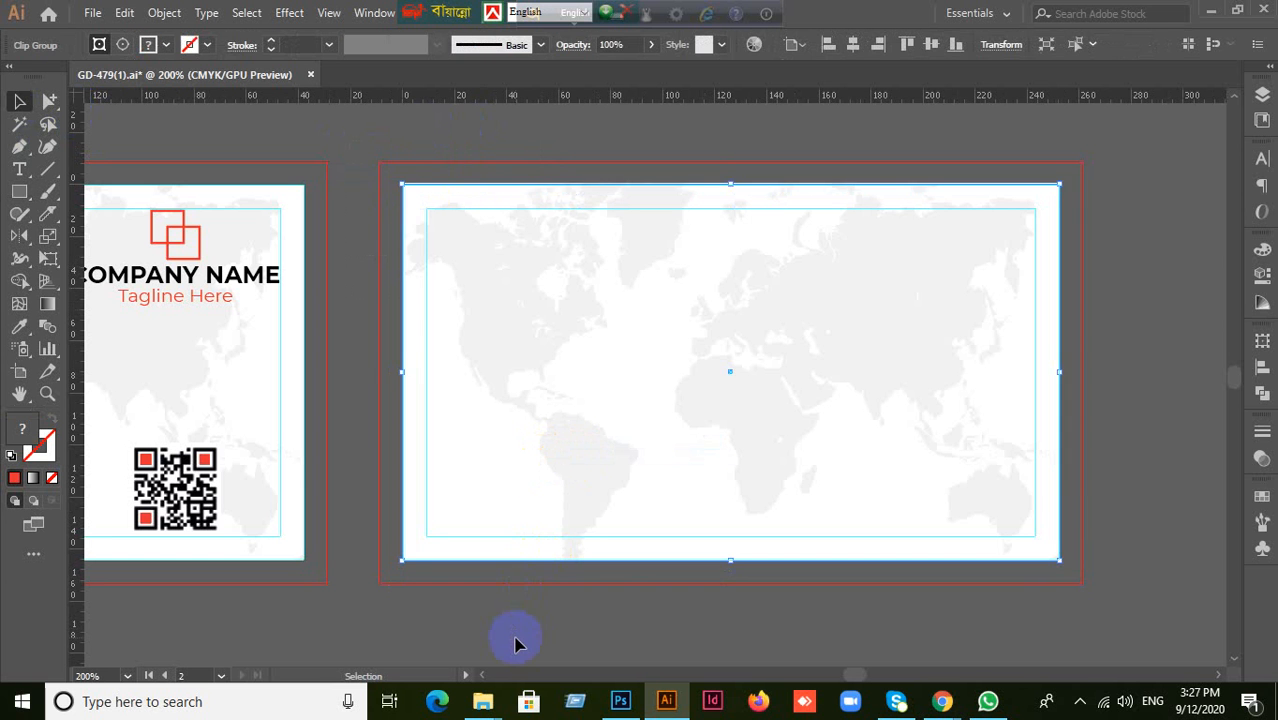
click(530, 632)
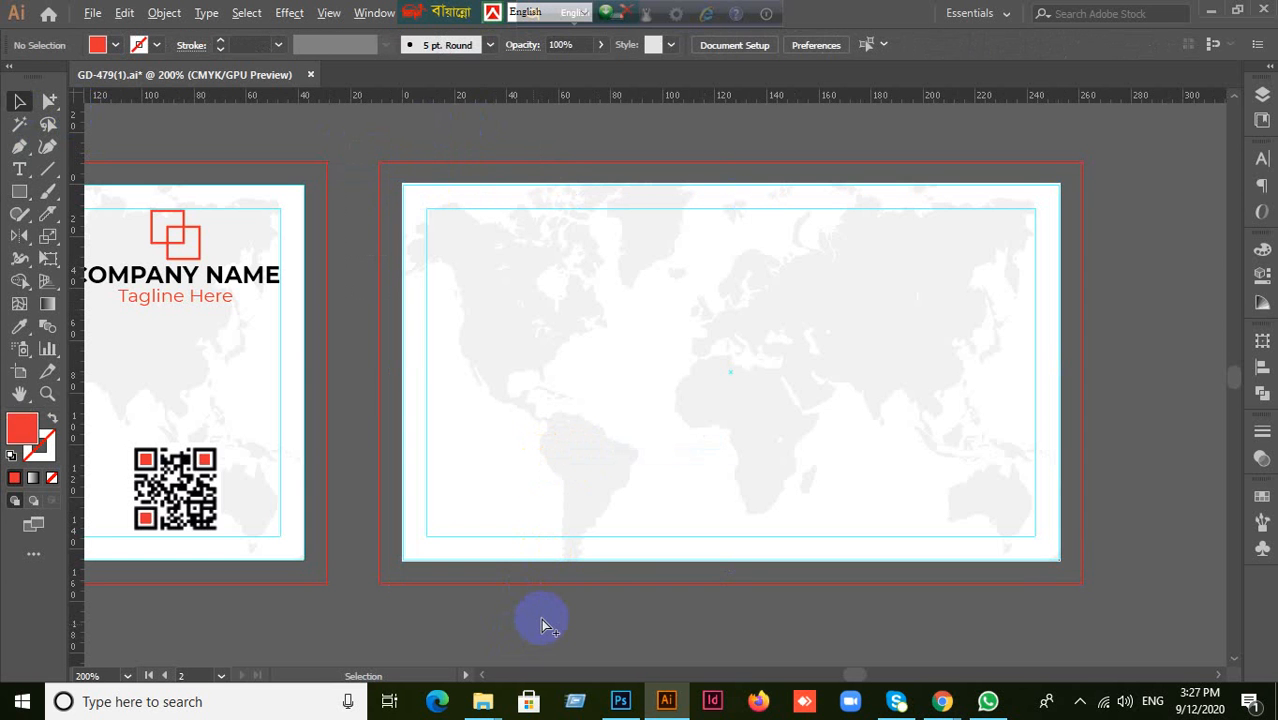
key(ctrl+z)
Shift the back card's rectangle aside to check the logo underneath, and undo the move.
click(537, 616)
drag(560, 529, 944, 565)
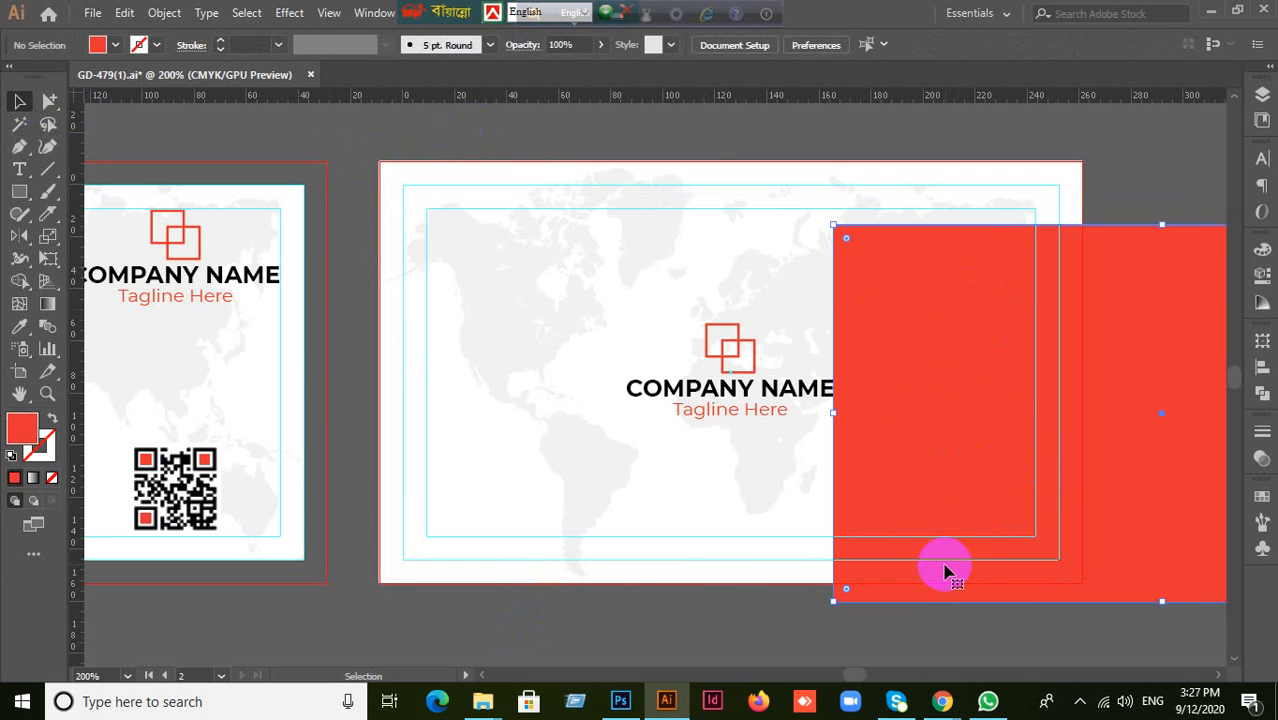
key(ctrl+z)
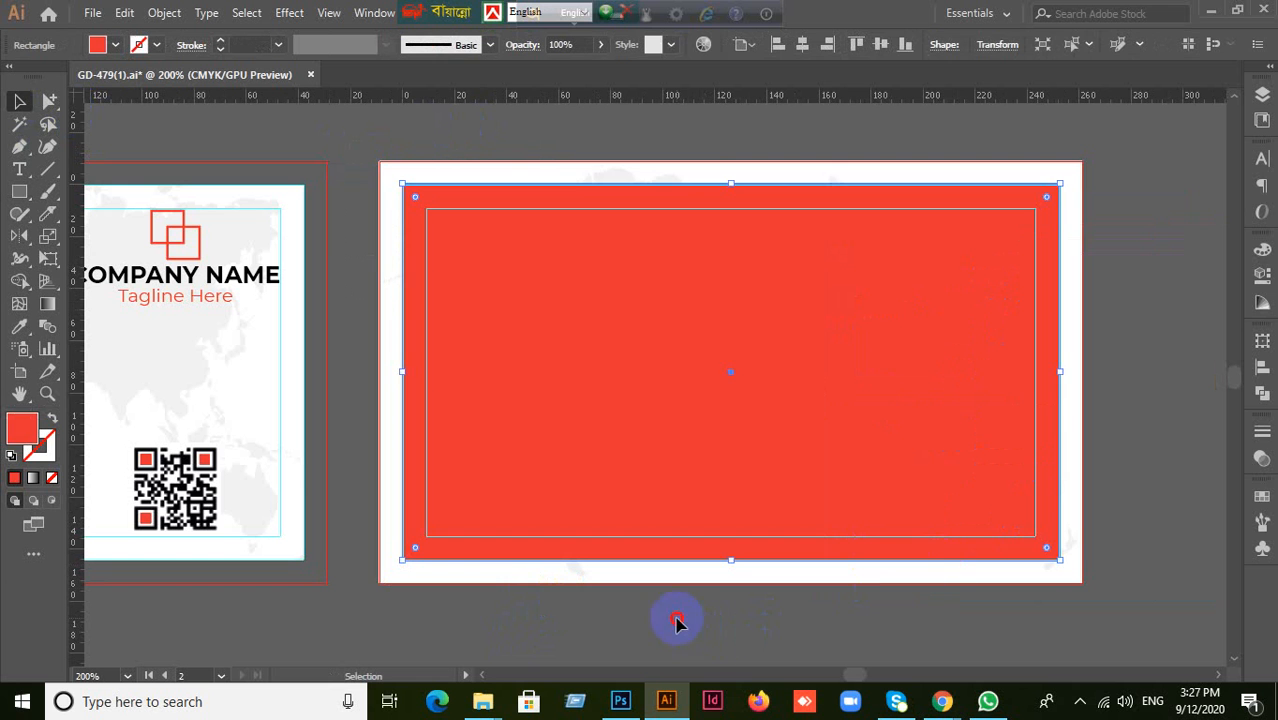
click(676, 619)
click(205, 485)
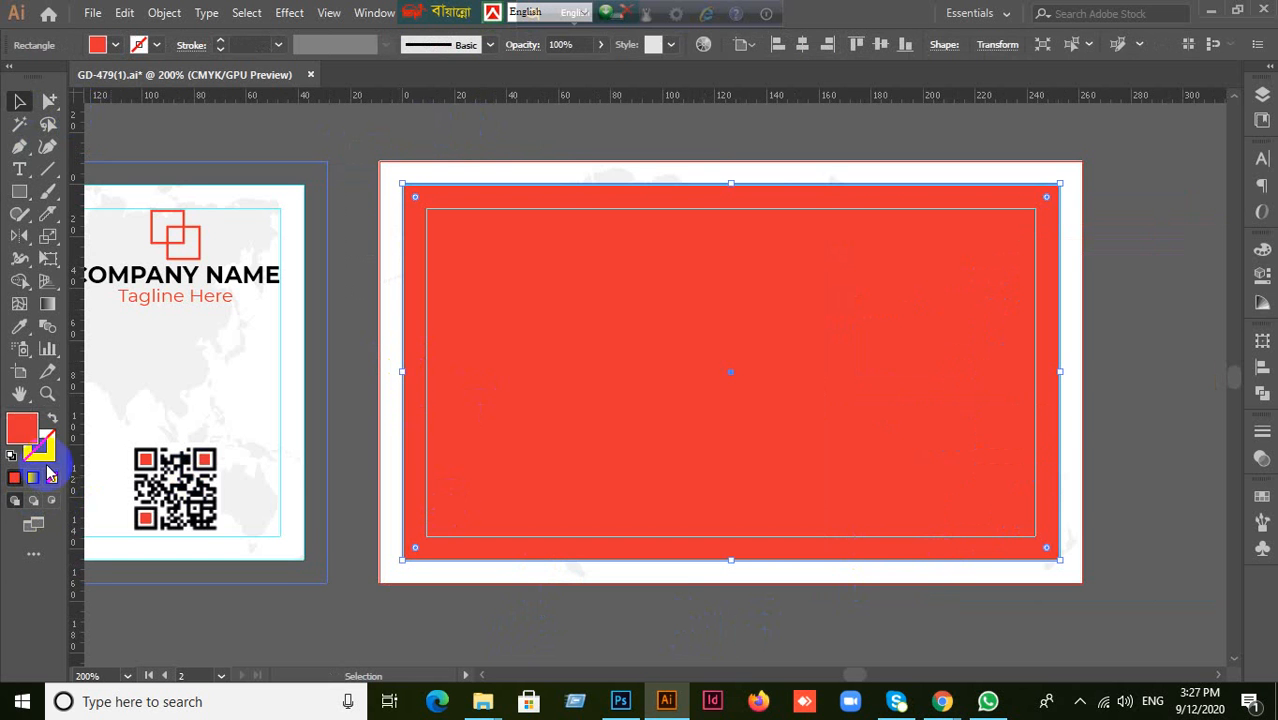
Try to crop the back card's background and map with the rectangle outlined instead of filled, and undo it.
click(52, 421)
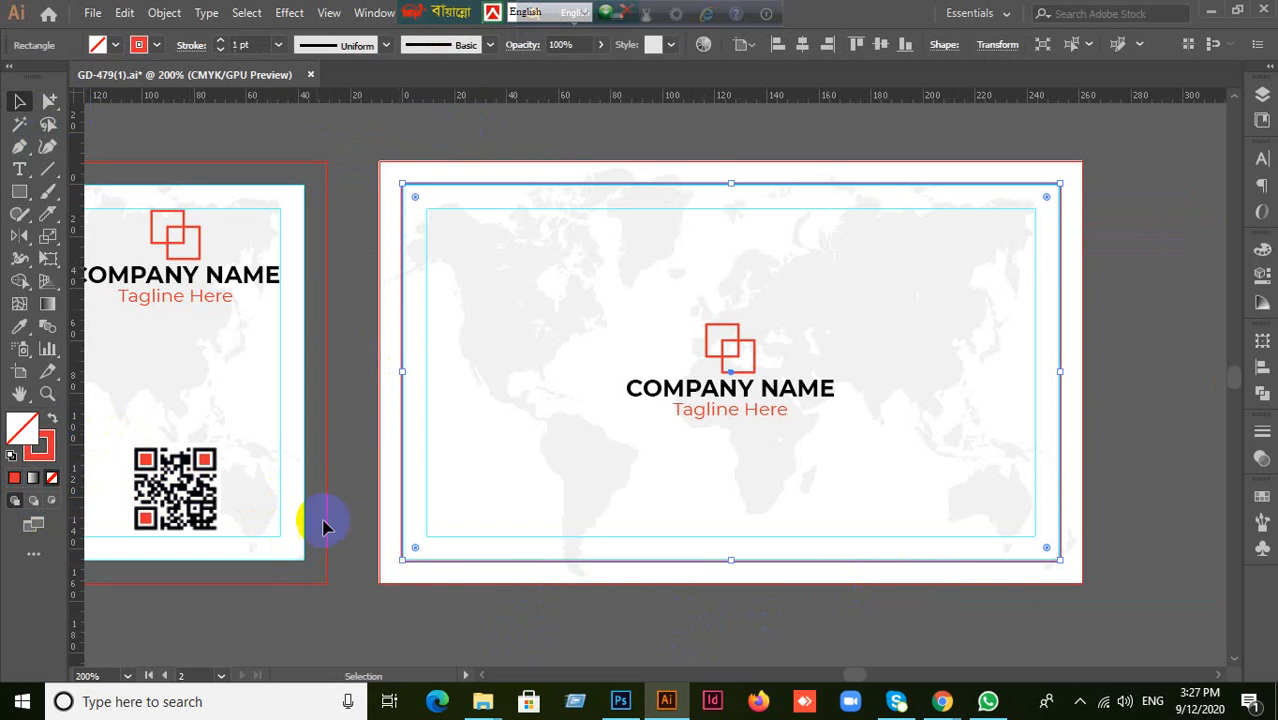
click(528, 612)
drag(474, 451, 470, 448)
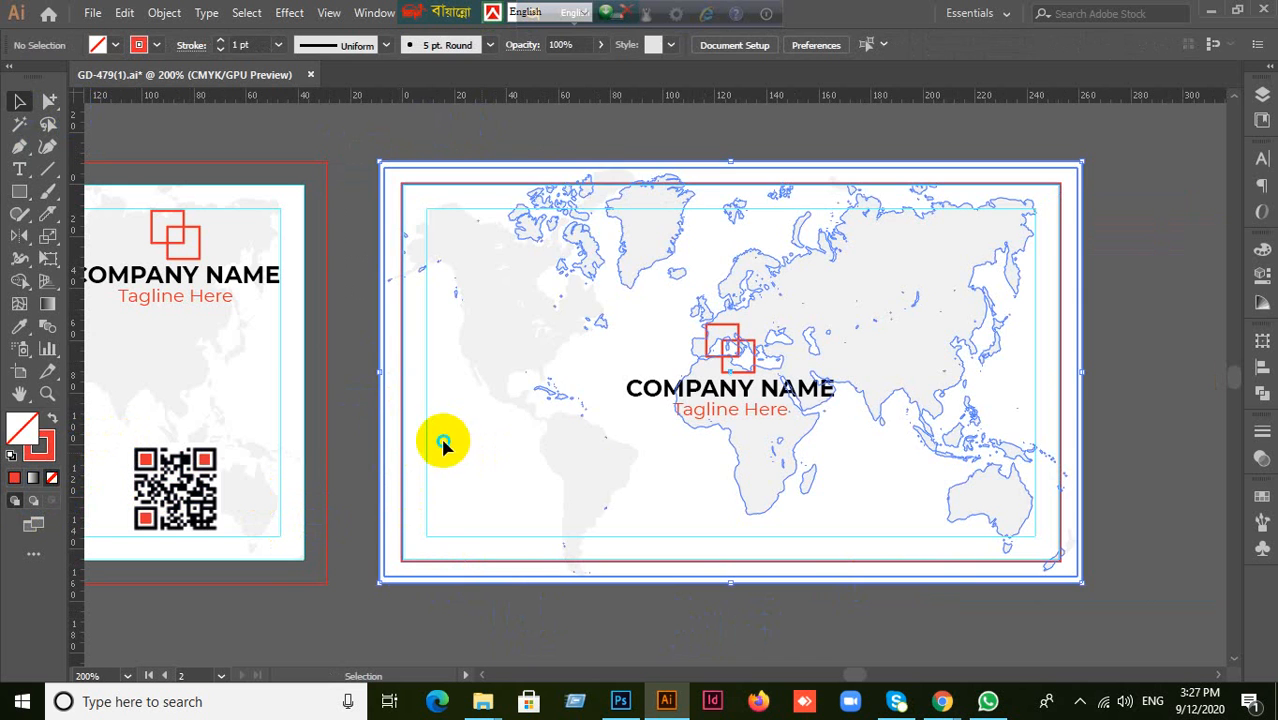
right_click(442, 440)
click(510, 297)
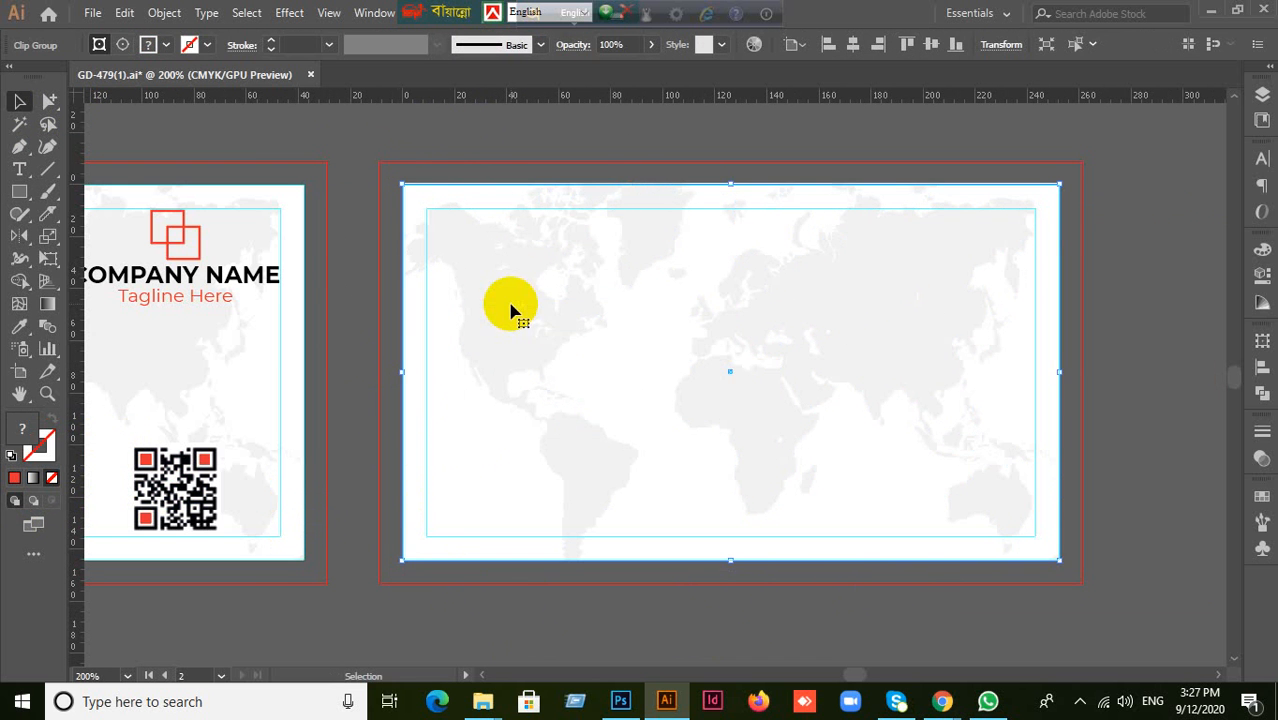
key(ctrl+z)
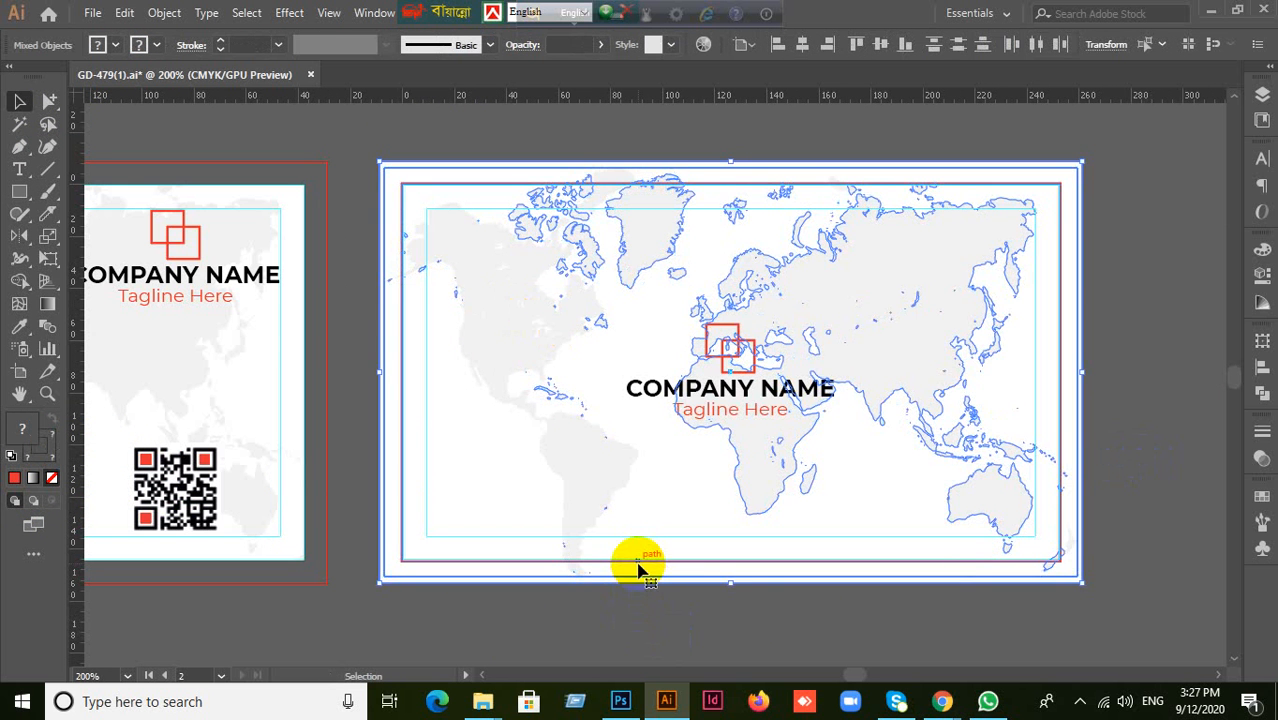
drag(633, 557, 167, 653)
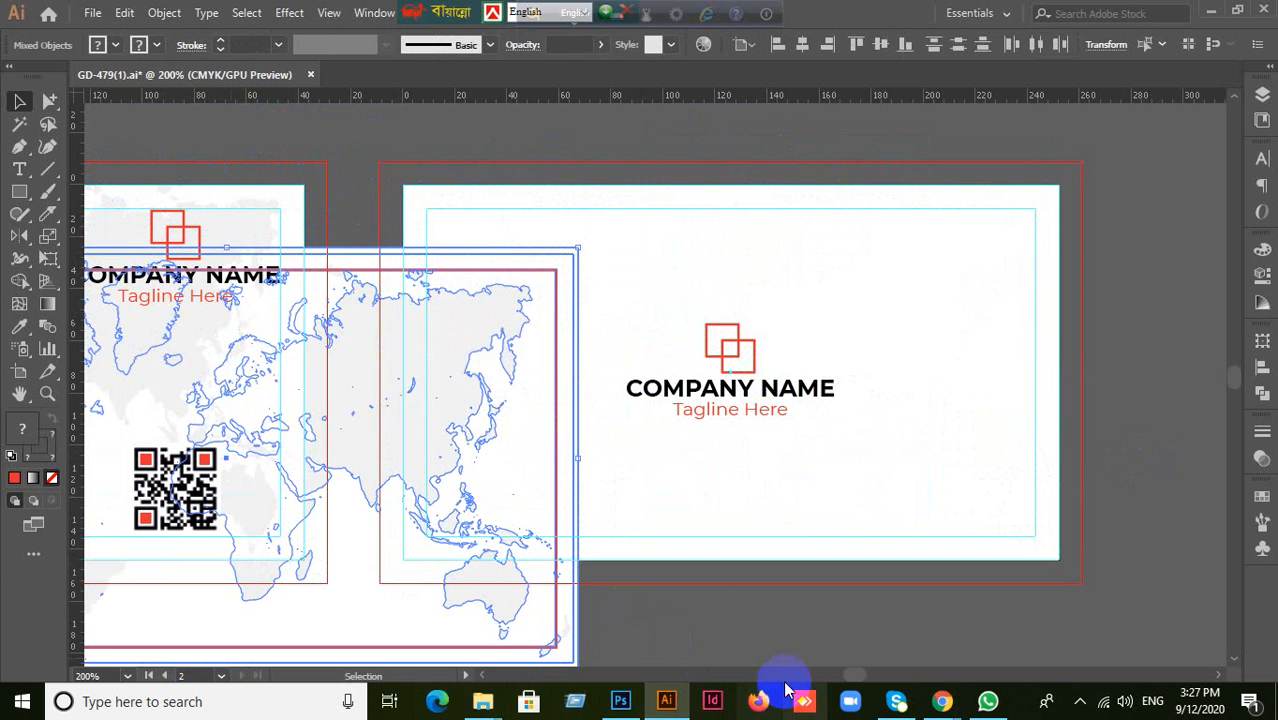
key(ctrl+z)
key(ctrl+z)
click(802, 646)
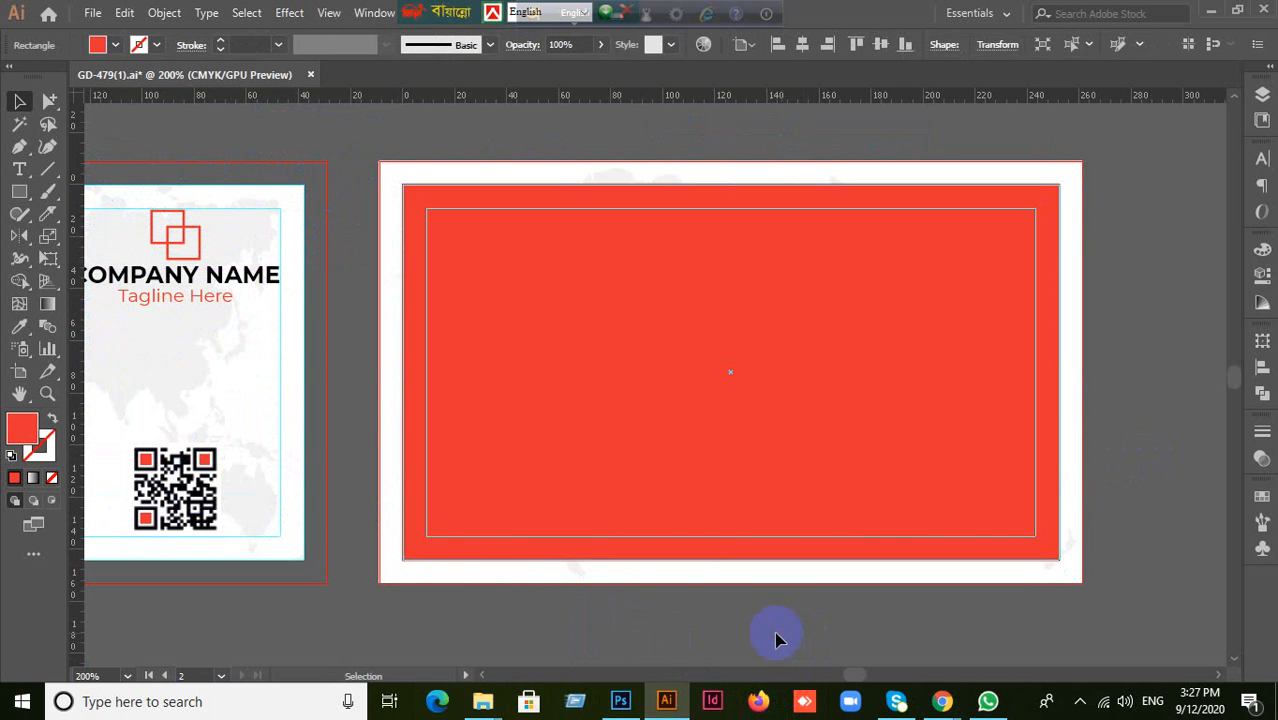
Move the red rectangle off the back card so the logo and map are uncovered.
drag(645, 489, 1266, 569)
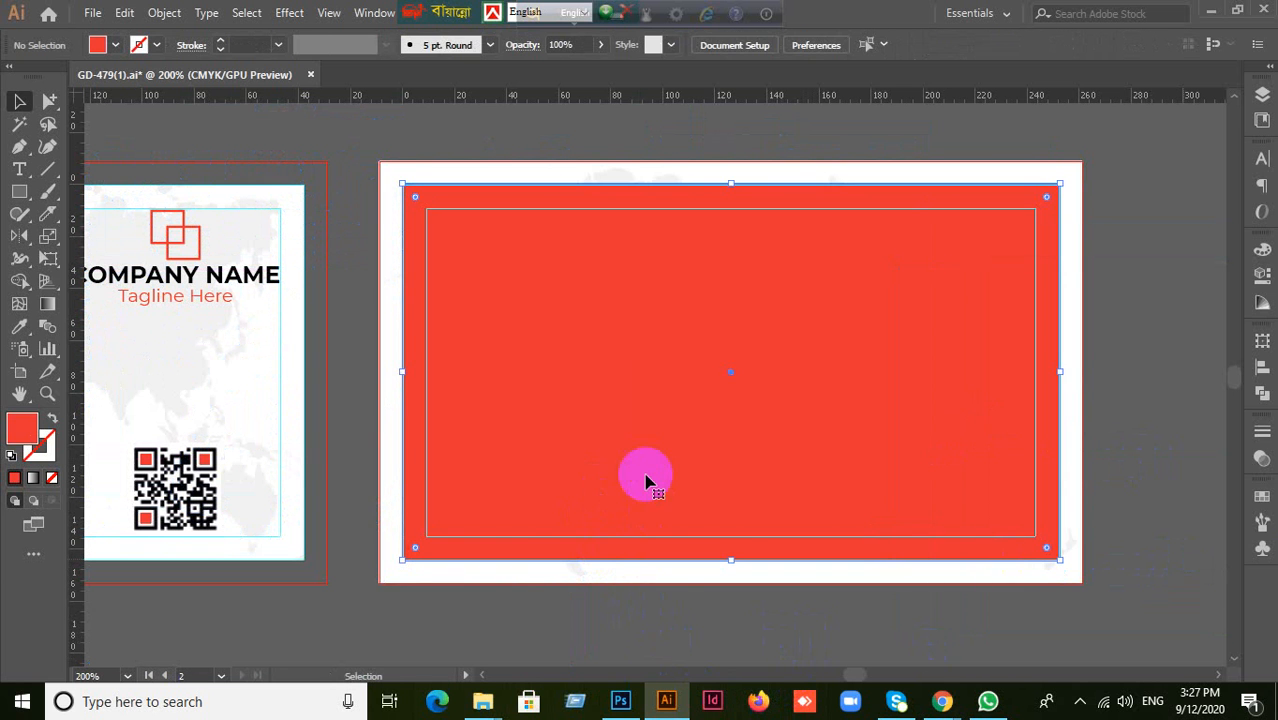
scroll(660, 463, down, 2)
drag(676, 443, 361, 570)
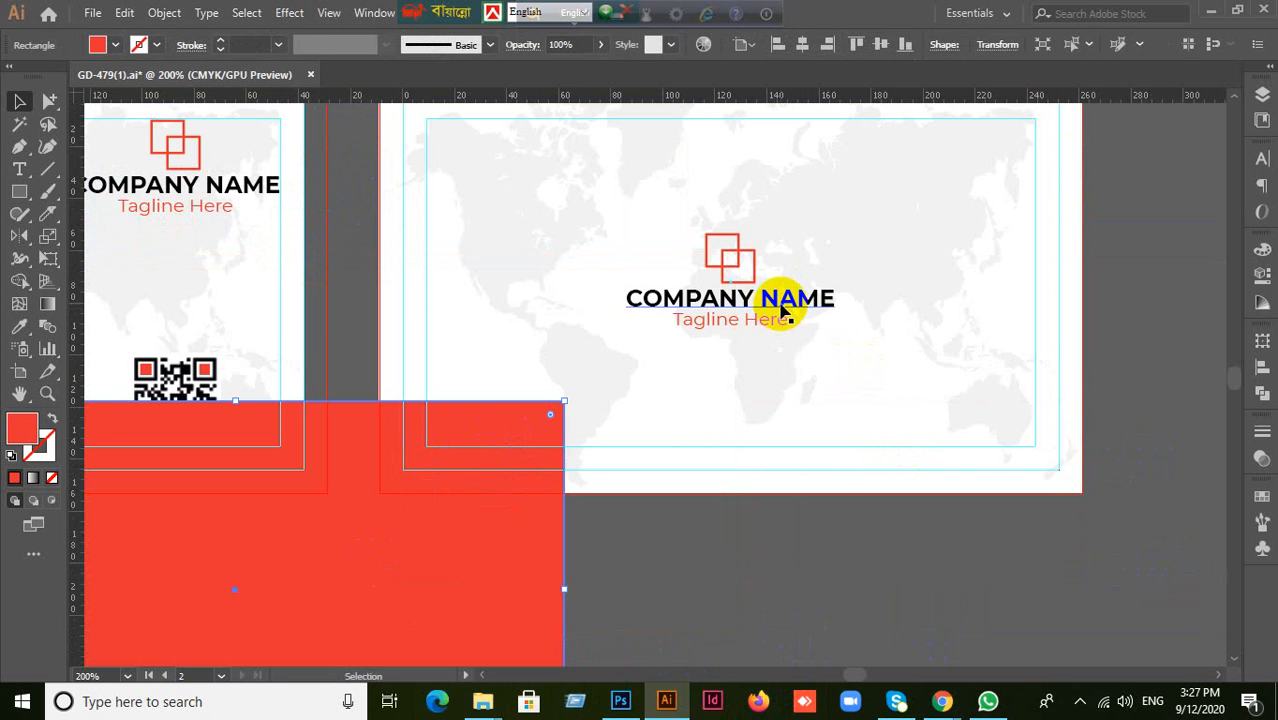
click(785, 297)
click(845, 534)
key(ctrl+minus)
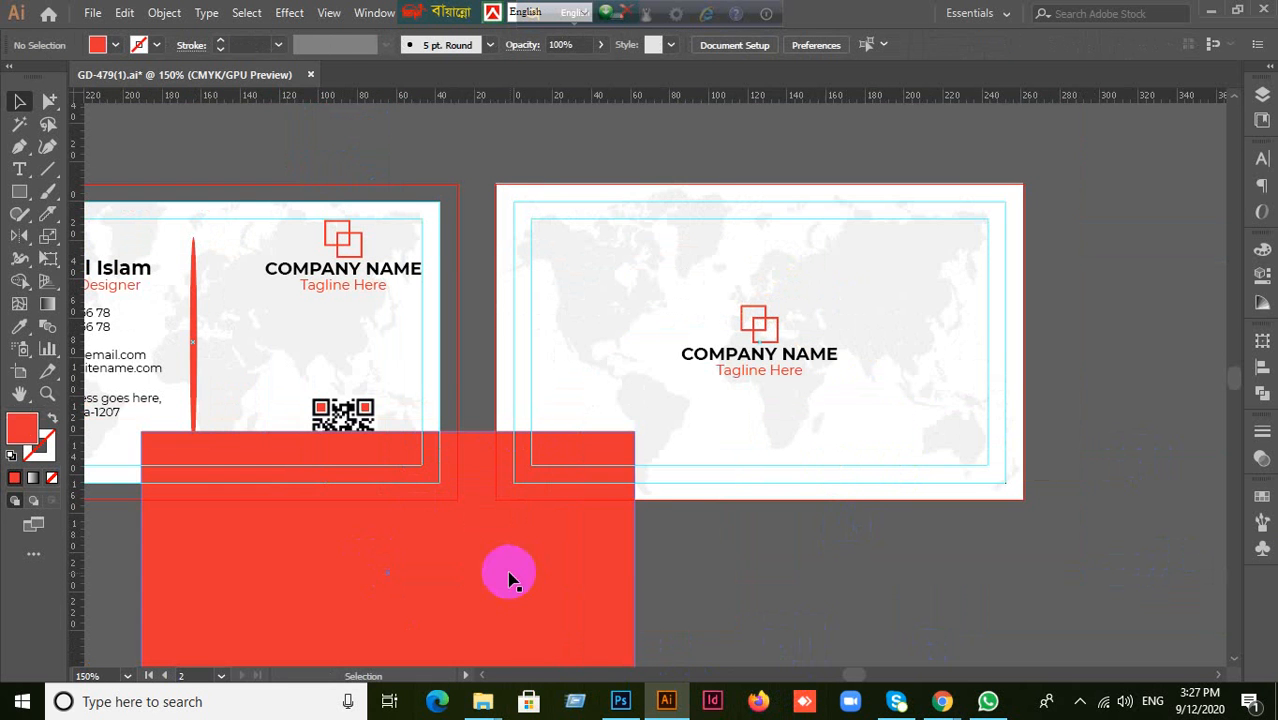
drag(508, 580, 314, 580)
Group all of the back card's artwork, including the background, map, logo and company text.
drag(492, 147, 1095, 545)
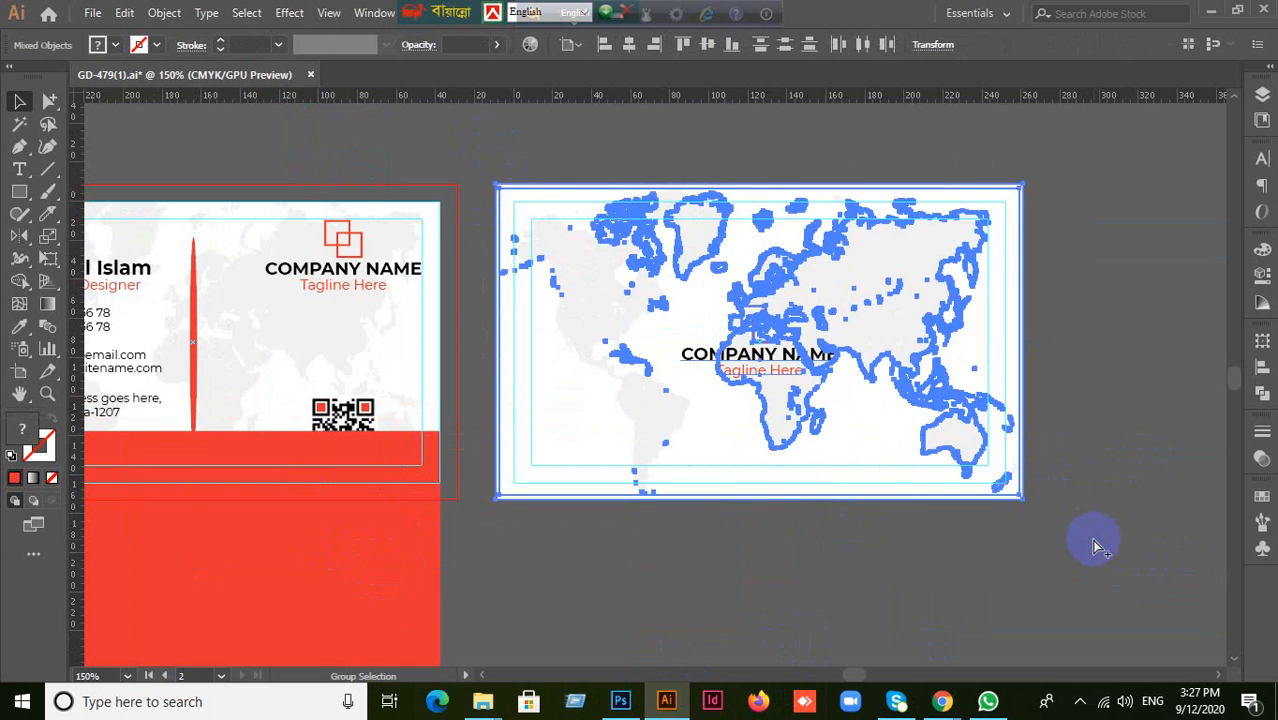
key(ctrl+g)
click(910, 587)
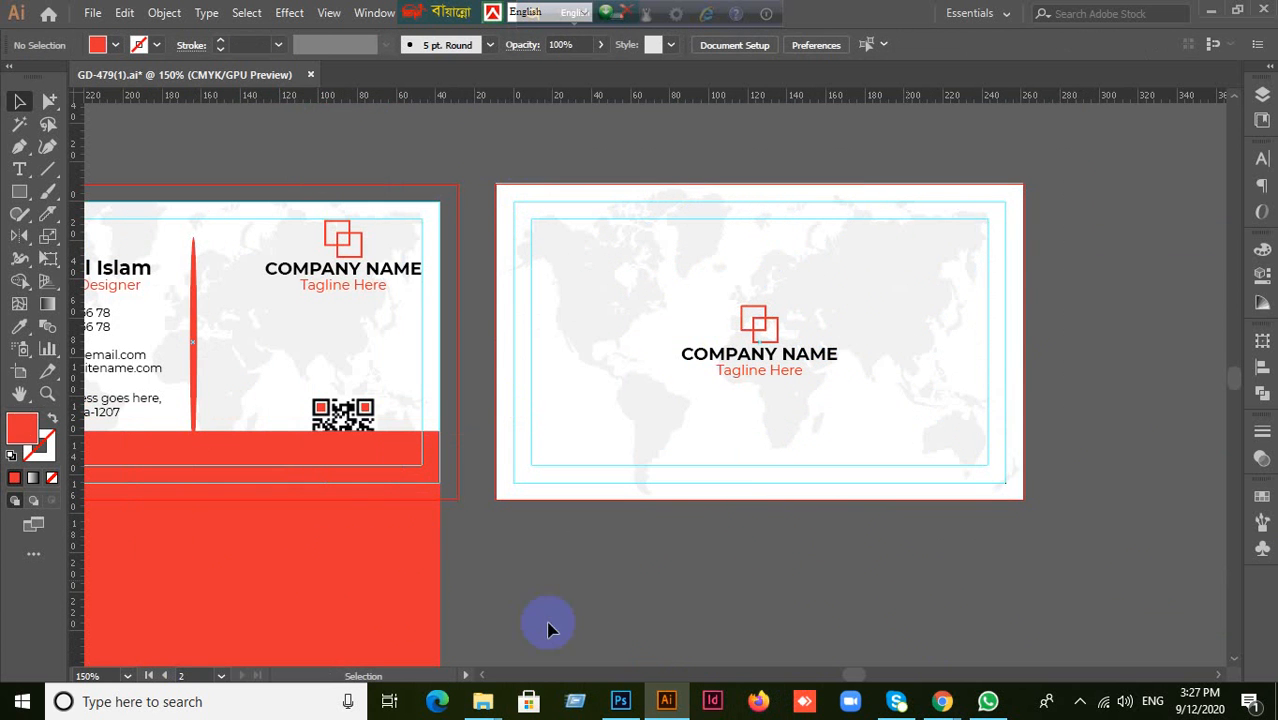
Move the red rectangle back over the back card and centre it and the grouped artwork horizontally and vertically on the artboard.
drag(351, 576, 651, 528)
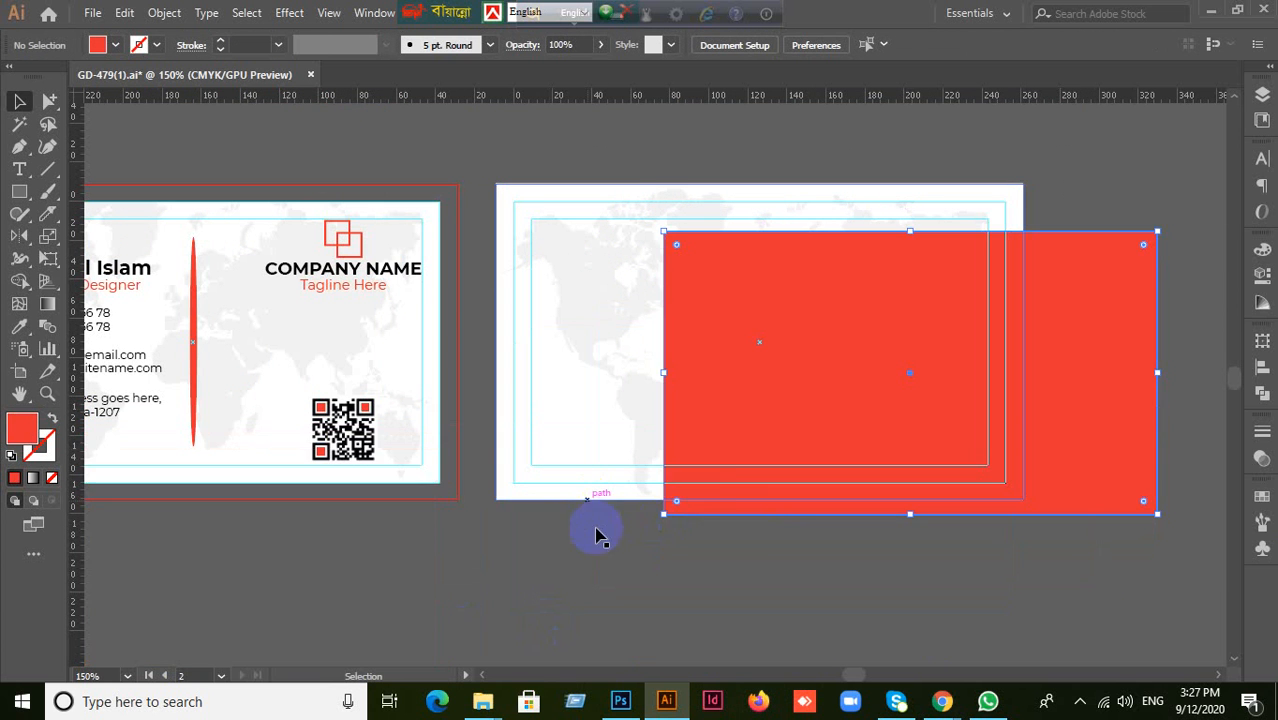
drag(596, 582, 752, 470)
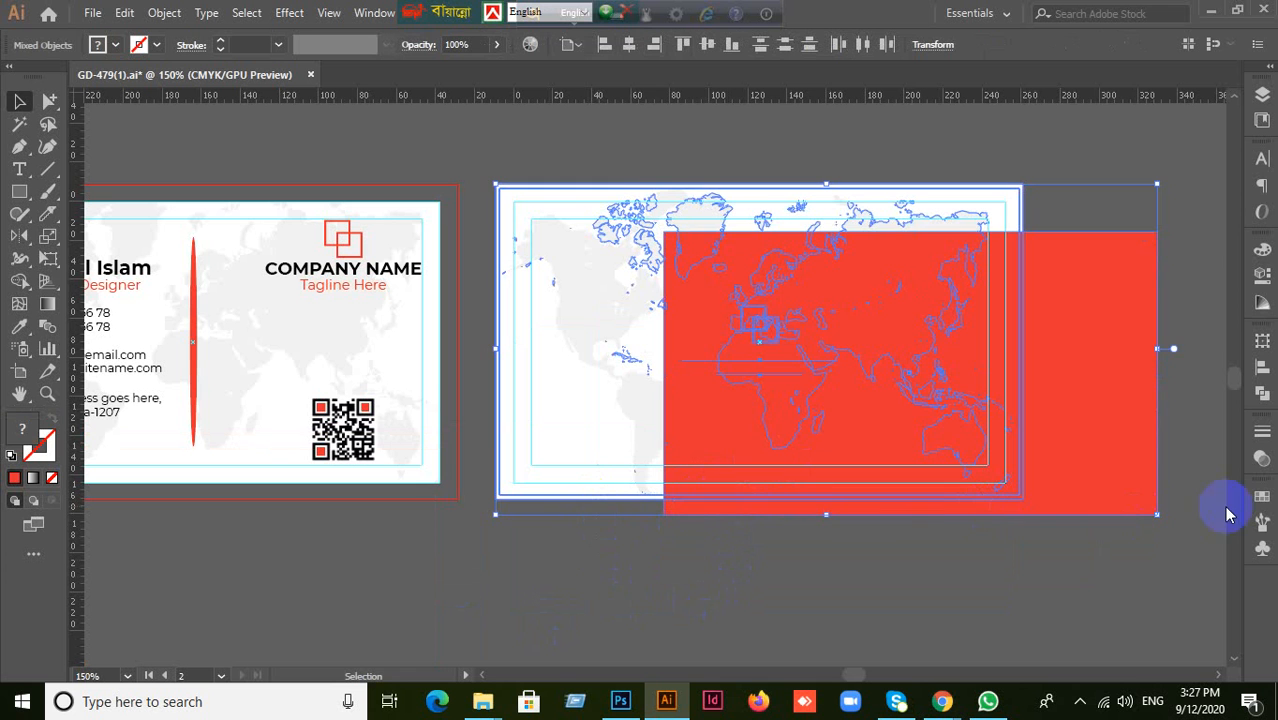
click(1260, 366)
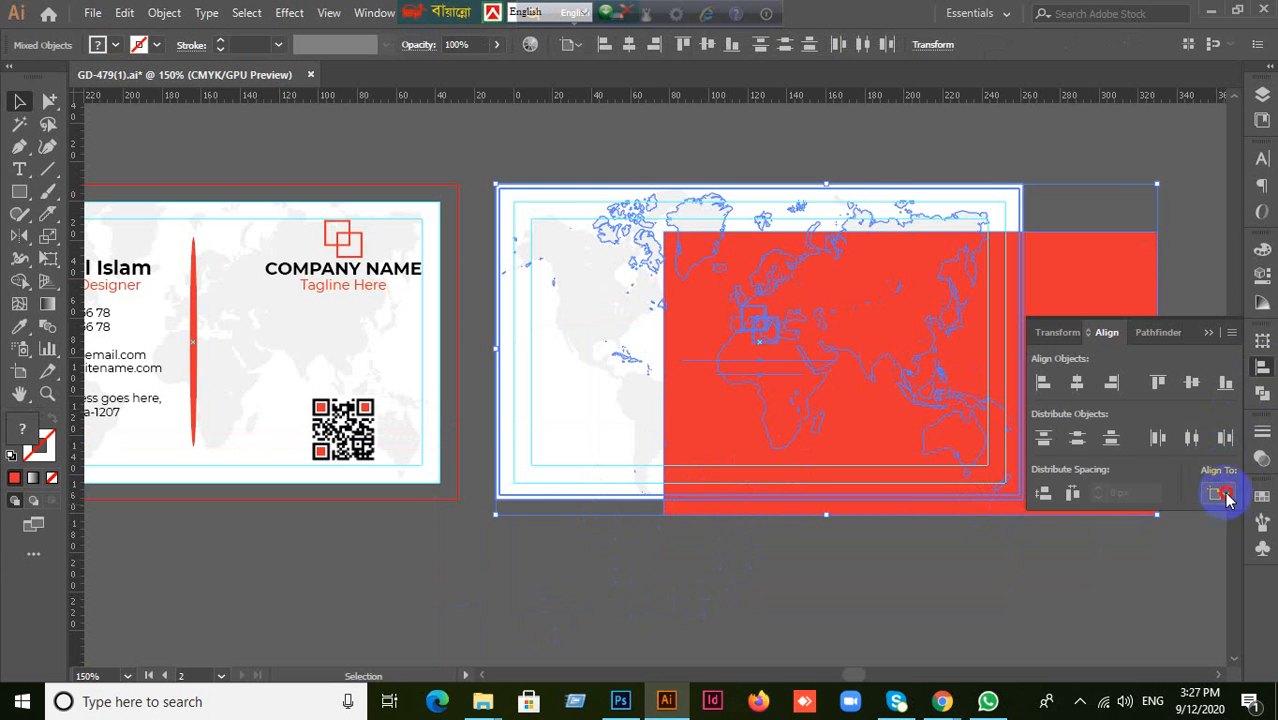
click(1222, 495)
click(1200, 556)
click(1191, 382)
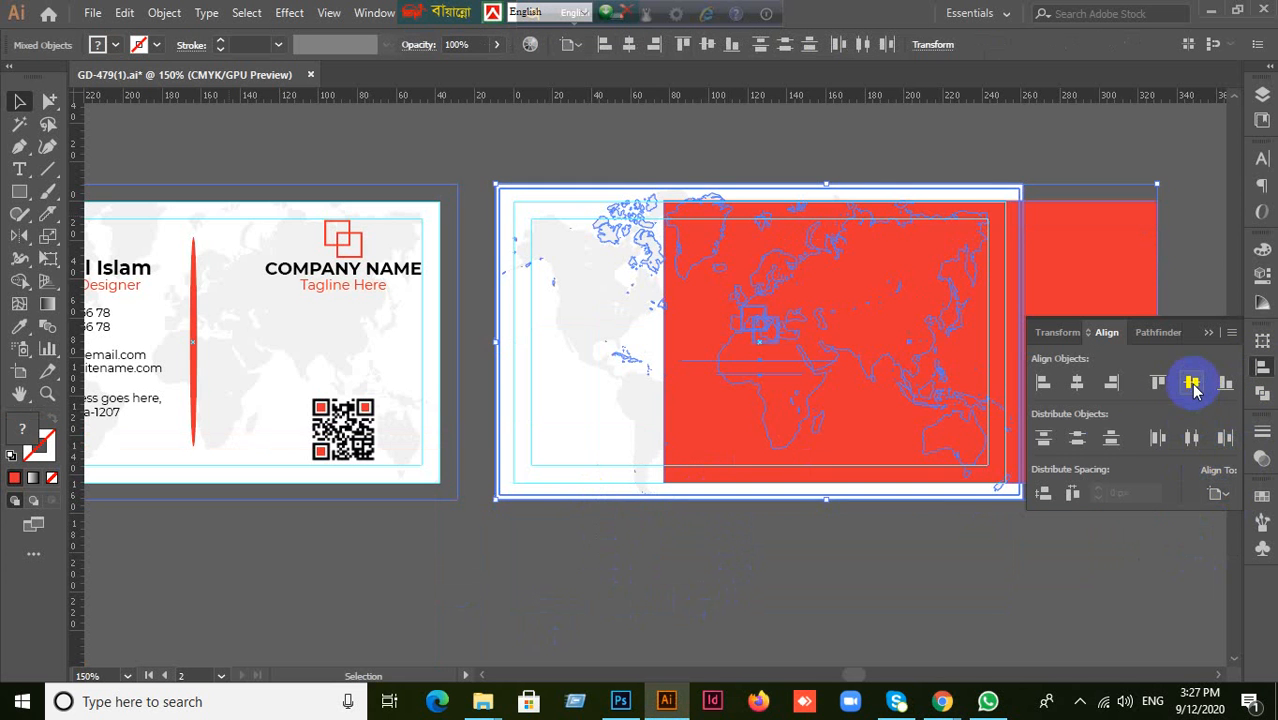
click(1076, 382)
click(947, 567)
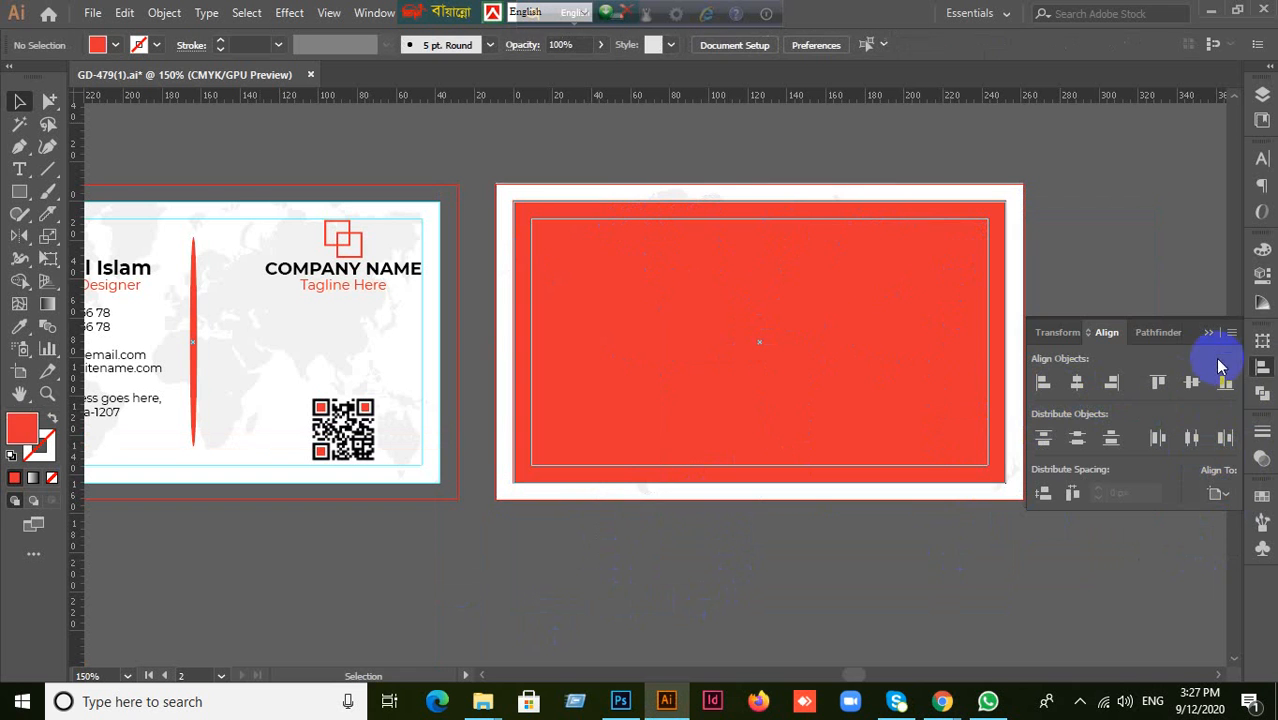
click(1209, 333)
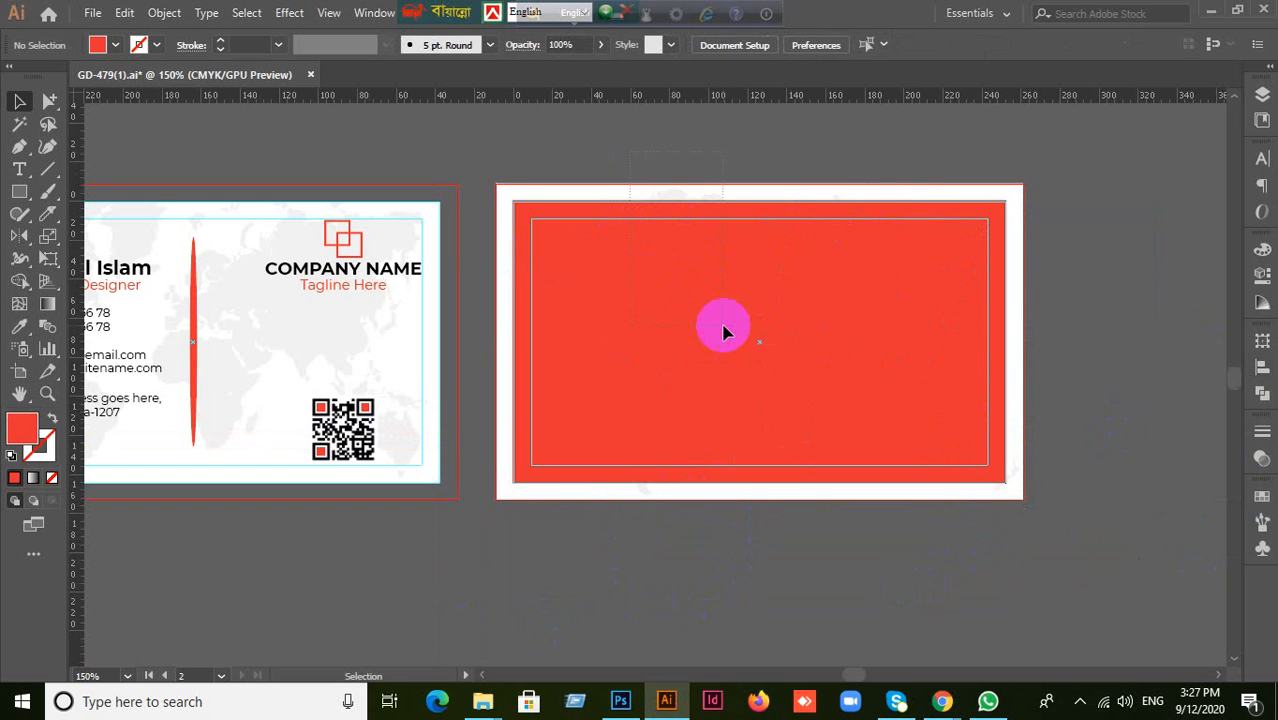
Crop the back card's grouped artwork to the red rectangle with a clipping mask.
key(ctrl+a)
right_click(725, 329)
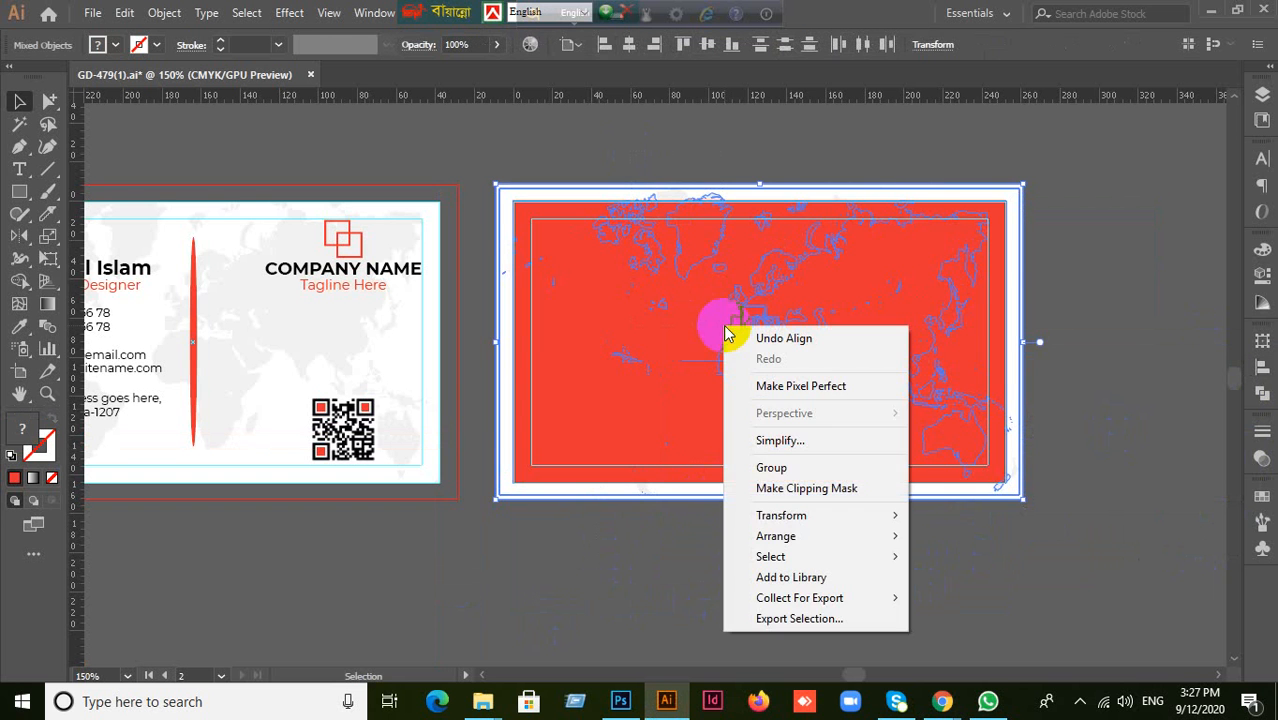
click(805, 490)
click(655, 613)
scroll(655, 613, down, 1)
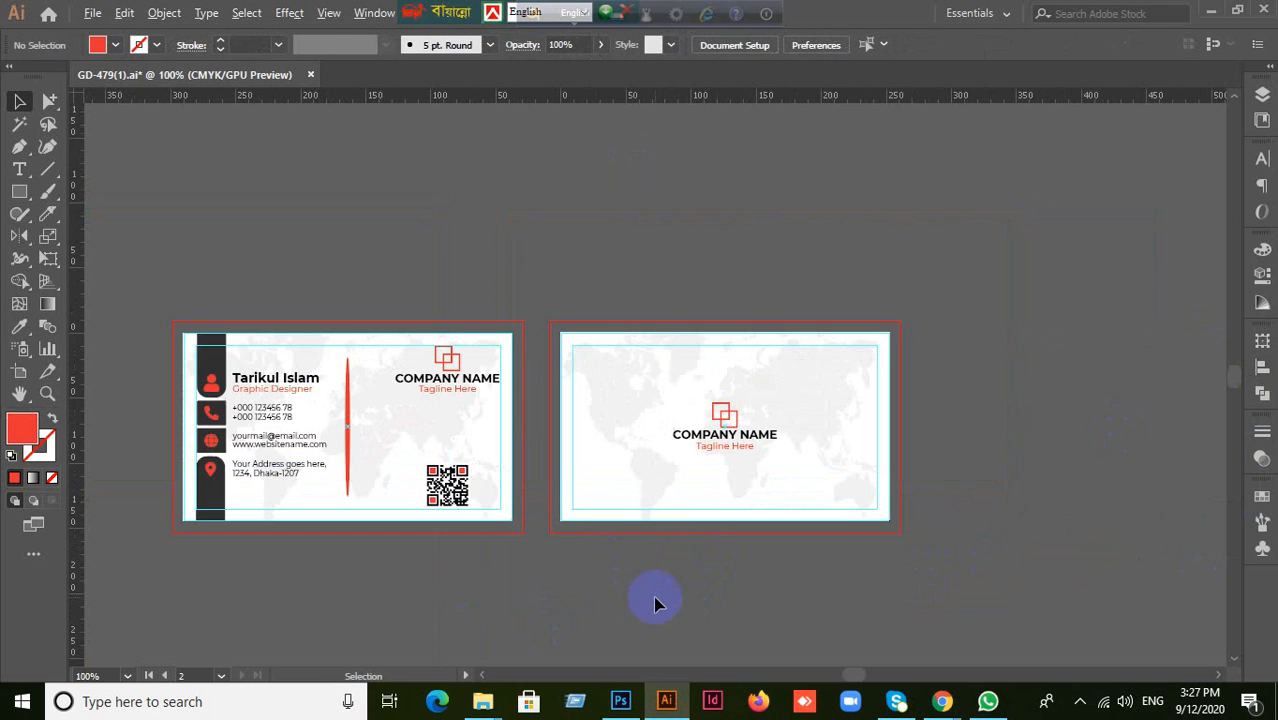
Set up a JPEG export of all artboards with the file name 1.
drag(571, 606, 725, 480)
click(434, 379)
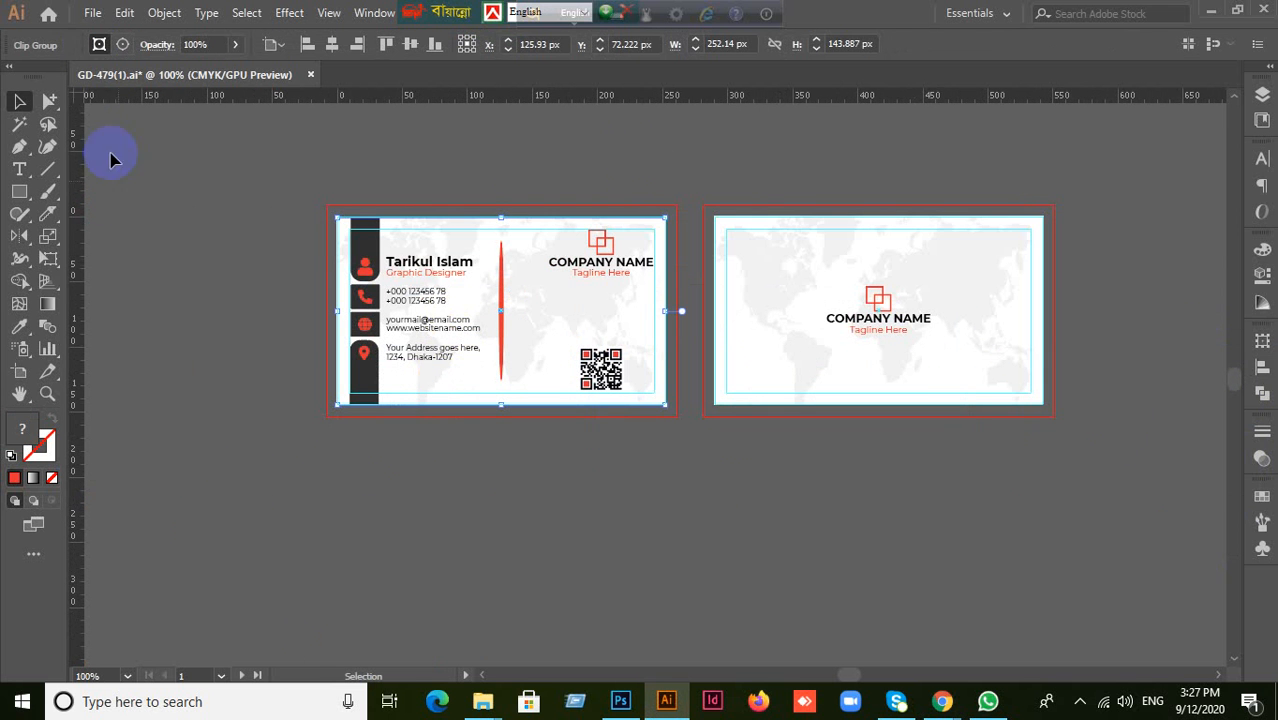
click(88, 12)
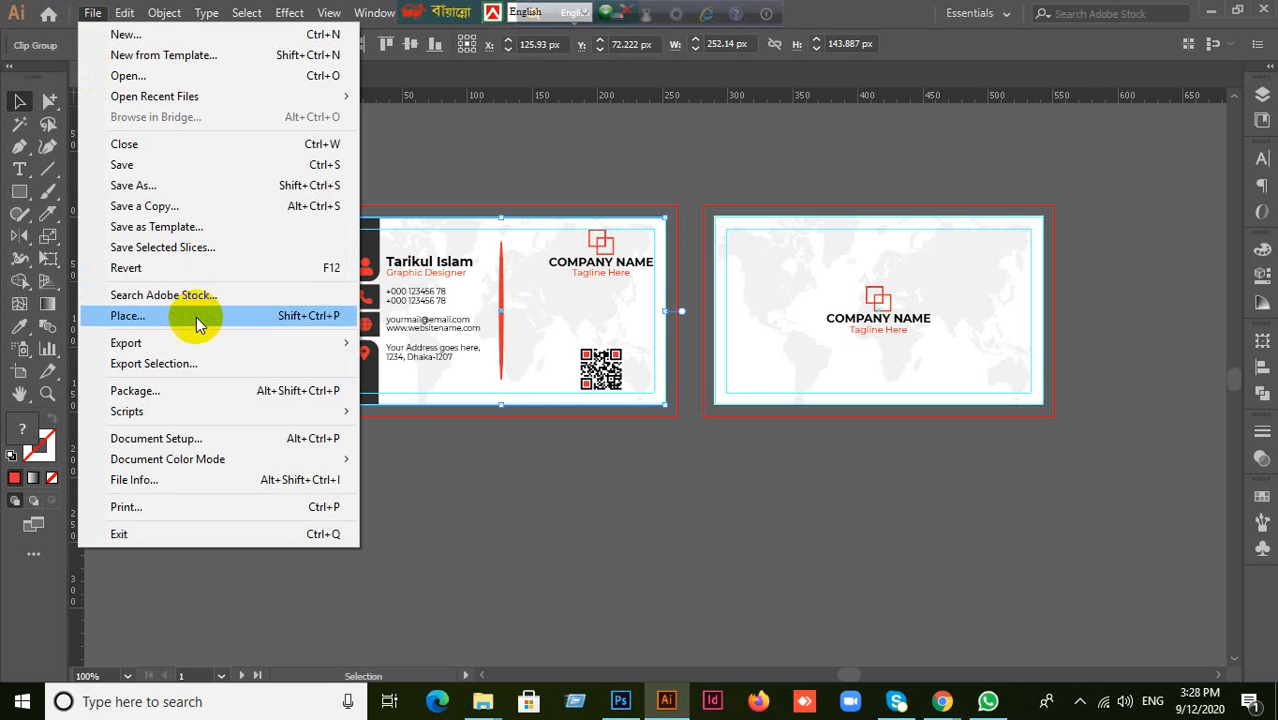
mouse_move(205, 343)
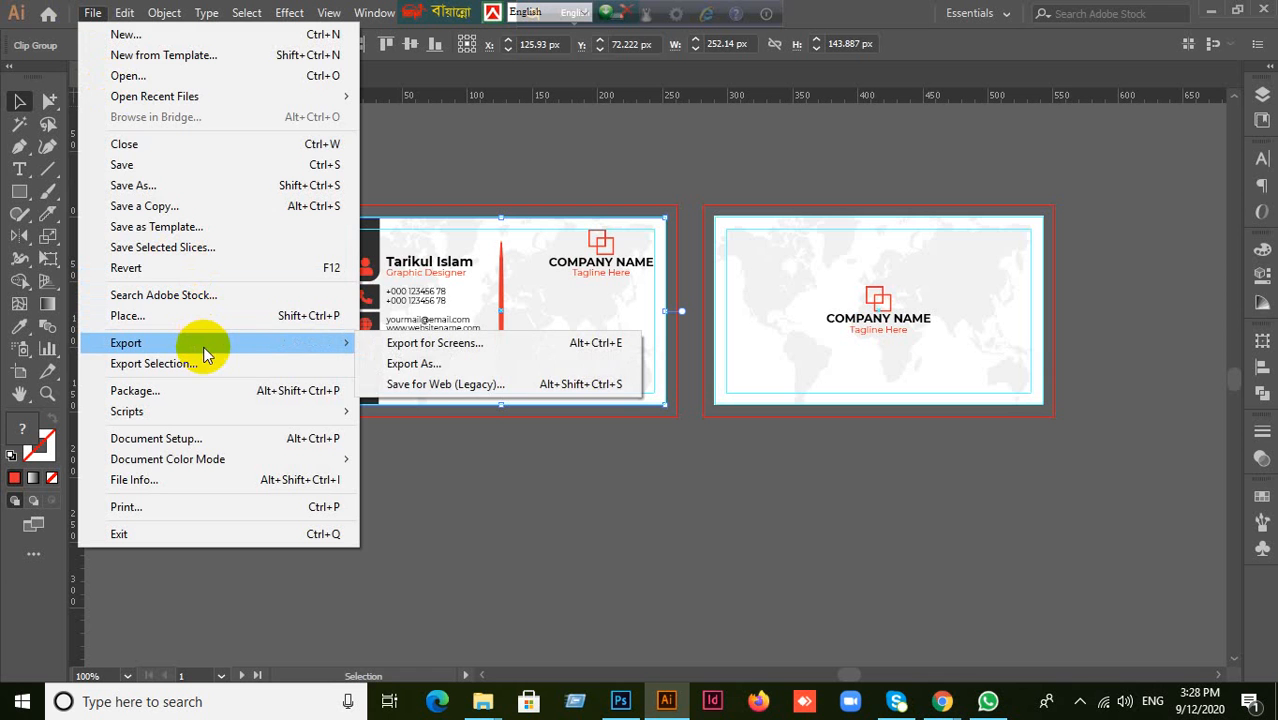
click(455, 363)
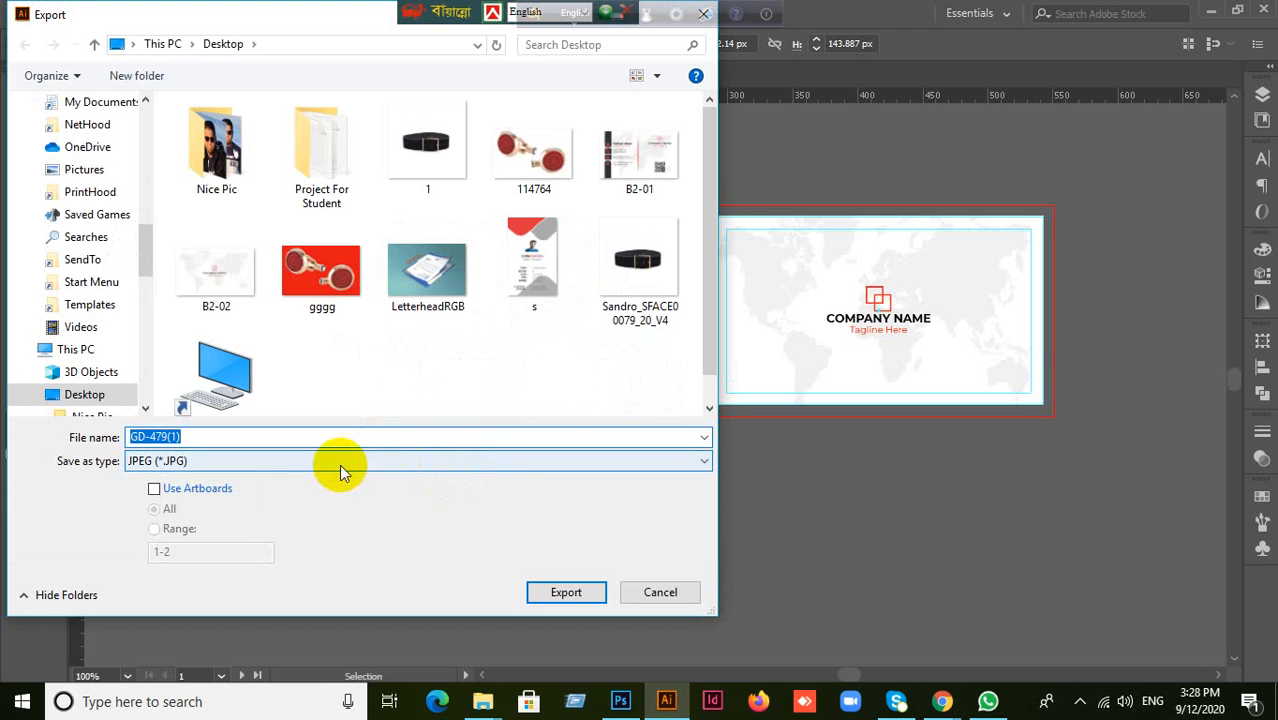
click(197, 437)
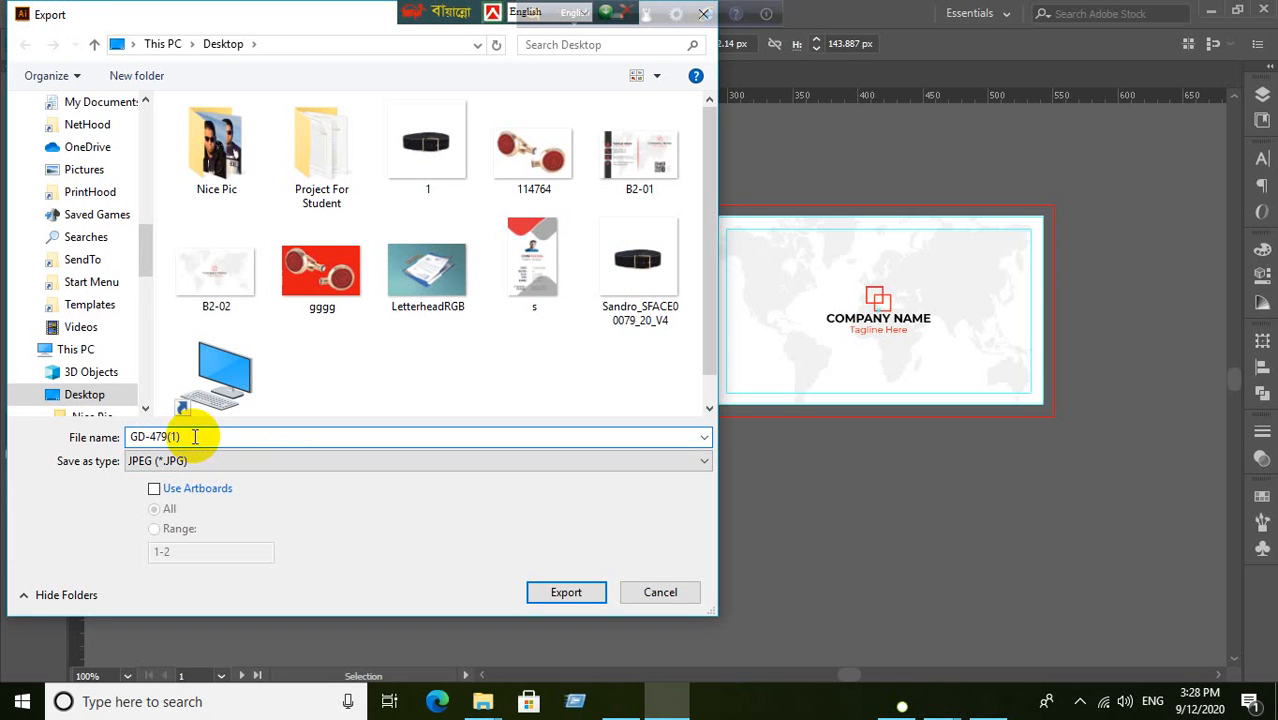
drag(195, 437, 62, 437)
text(1)
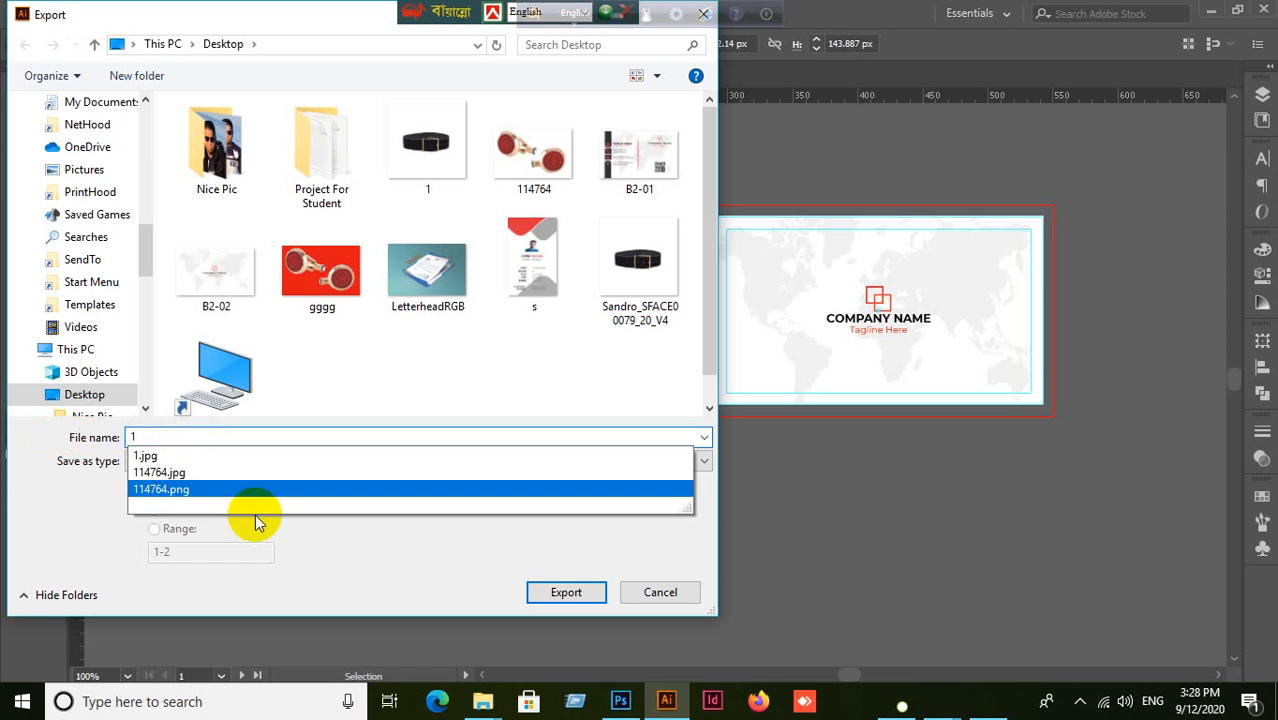
click(334, 556)
click(154, 489)
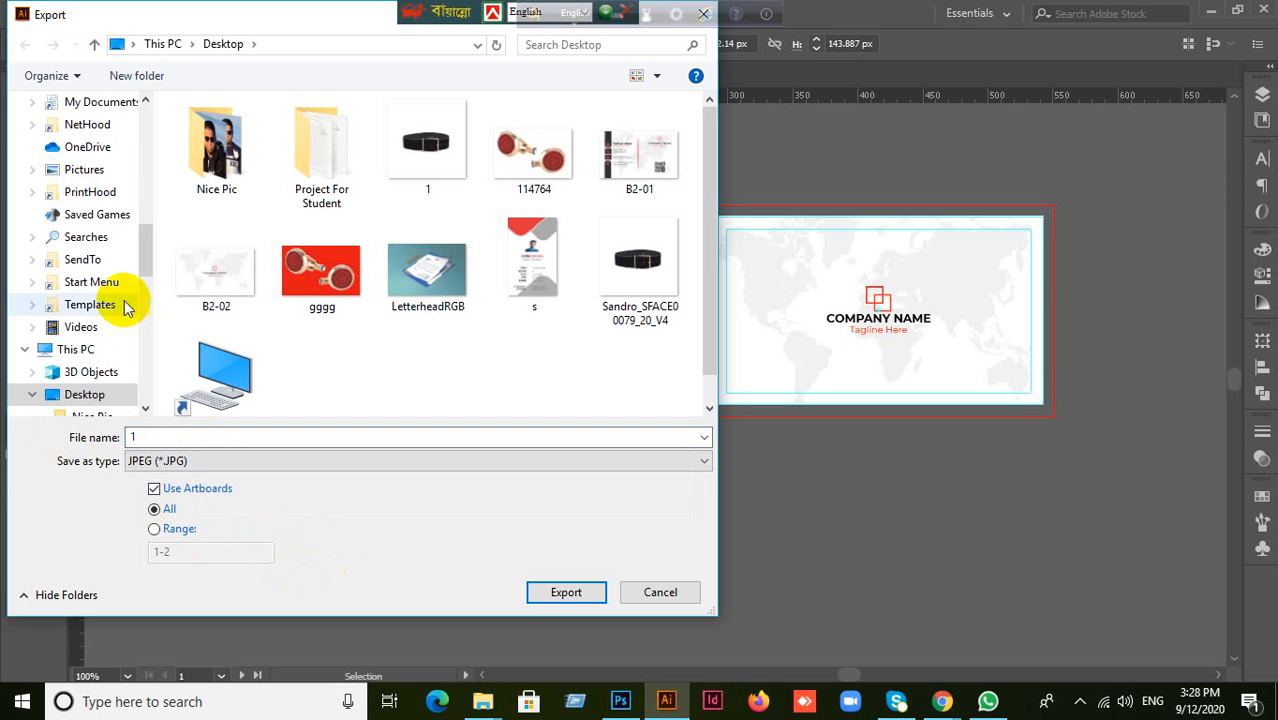
Export the files to the Desktop with the JPEG colour model set to RGB.
scroll(126, 305, up, 7)
scroll(117, 205, up, 5)
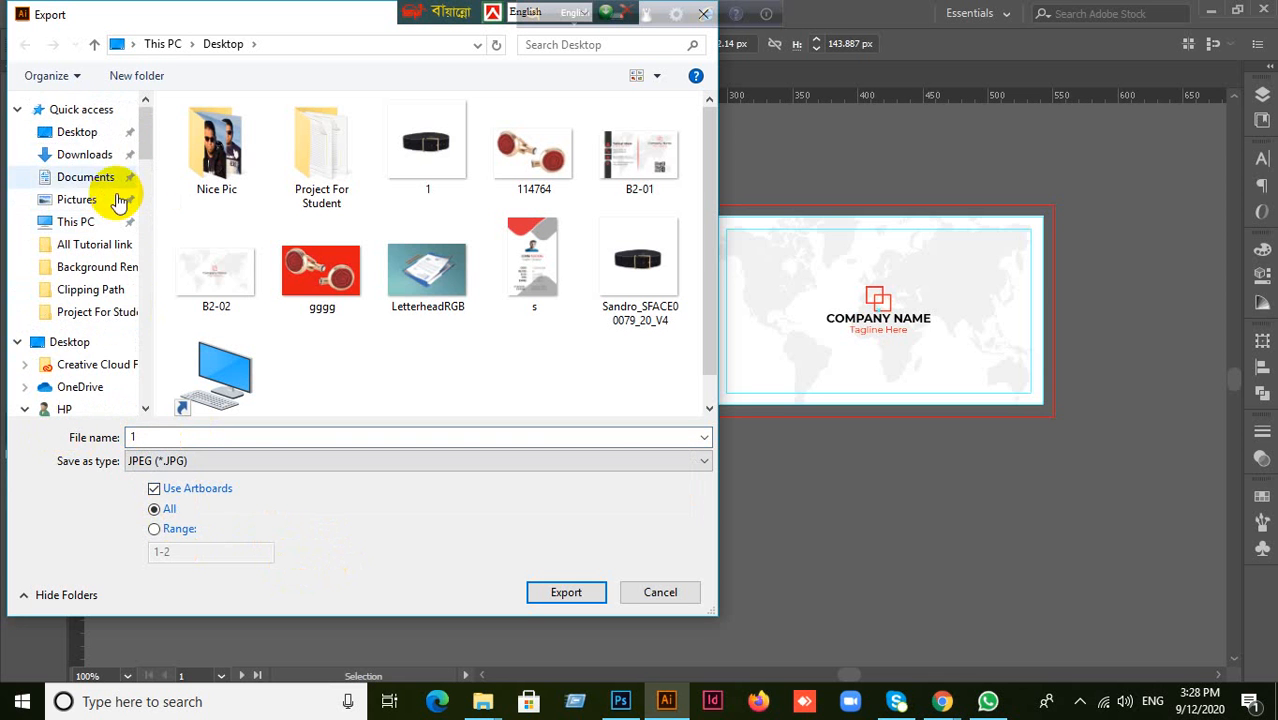
click(87, 130)
click(582, 593)
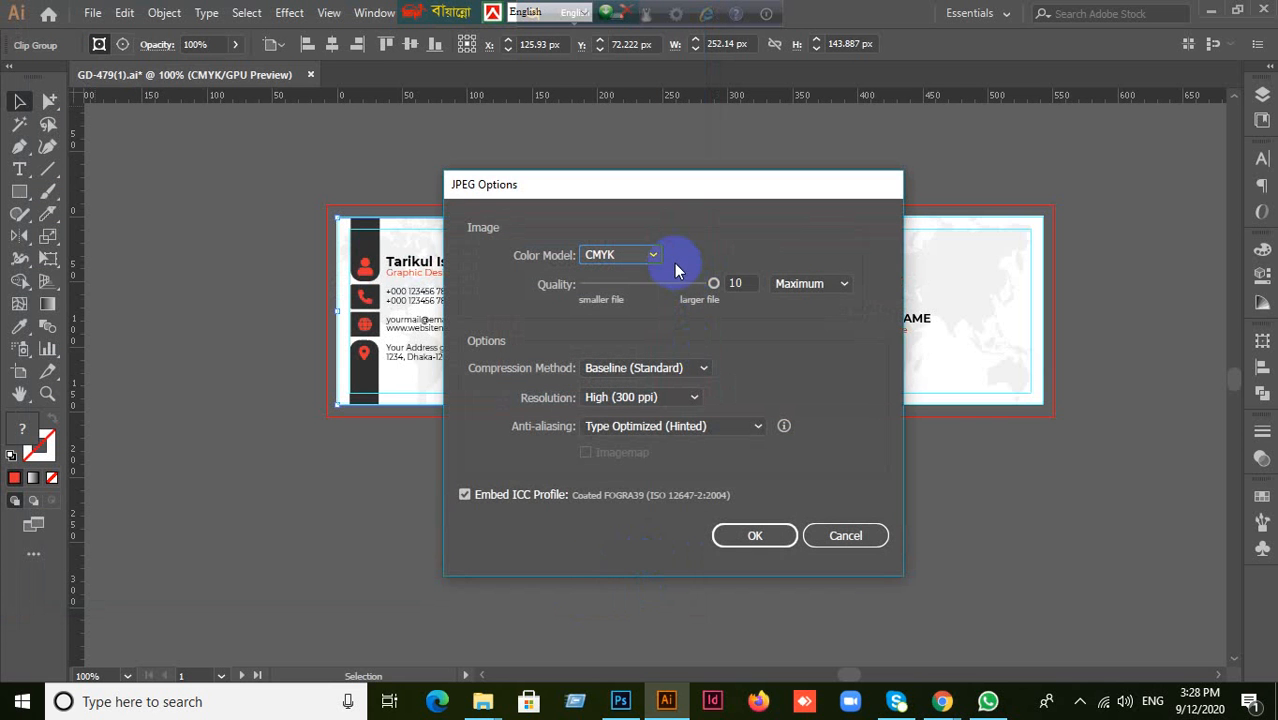
click(655, 255)
click(620, 272)
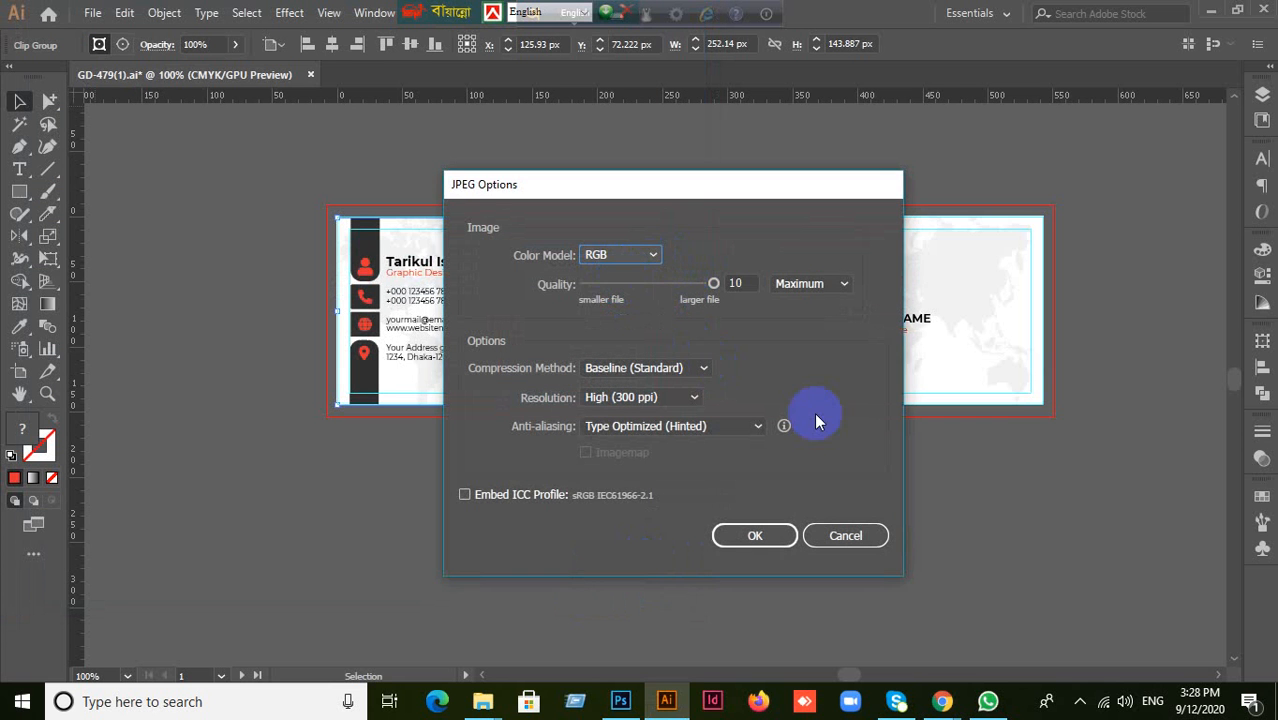
click(758, 535)
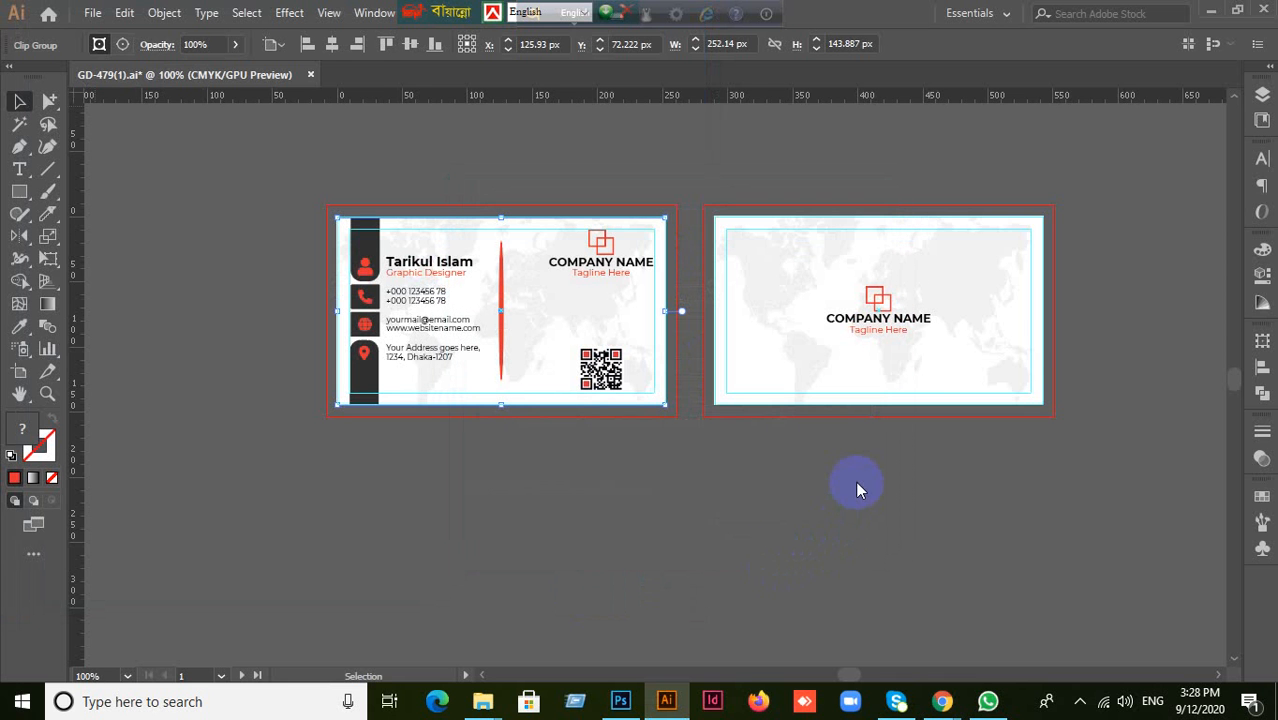
Examine the back card's clipped artwork and its edges against the guides.
scroll(1058, 442, up, 1)
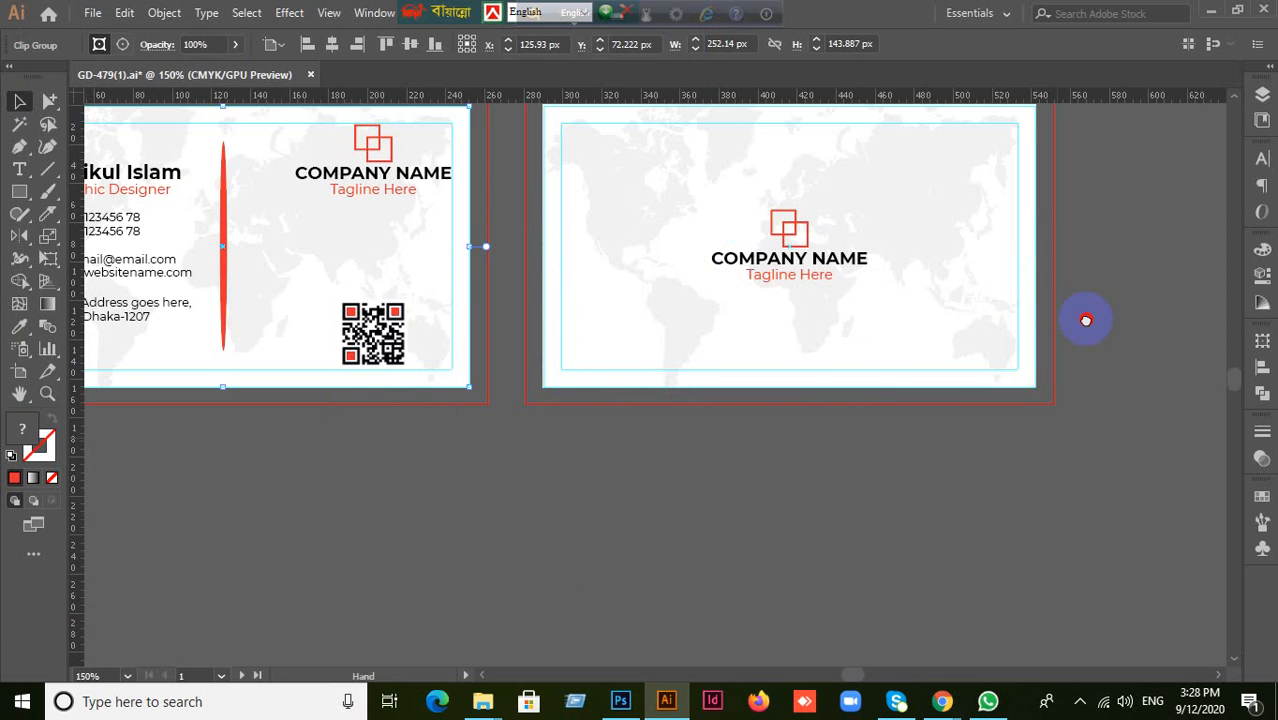
drag(1084, 317, 1013, 471)
click(772, 400)
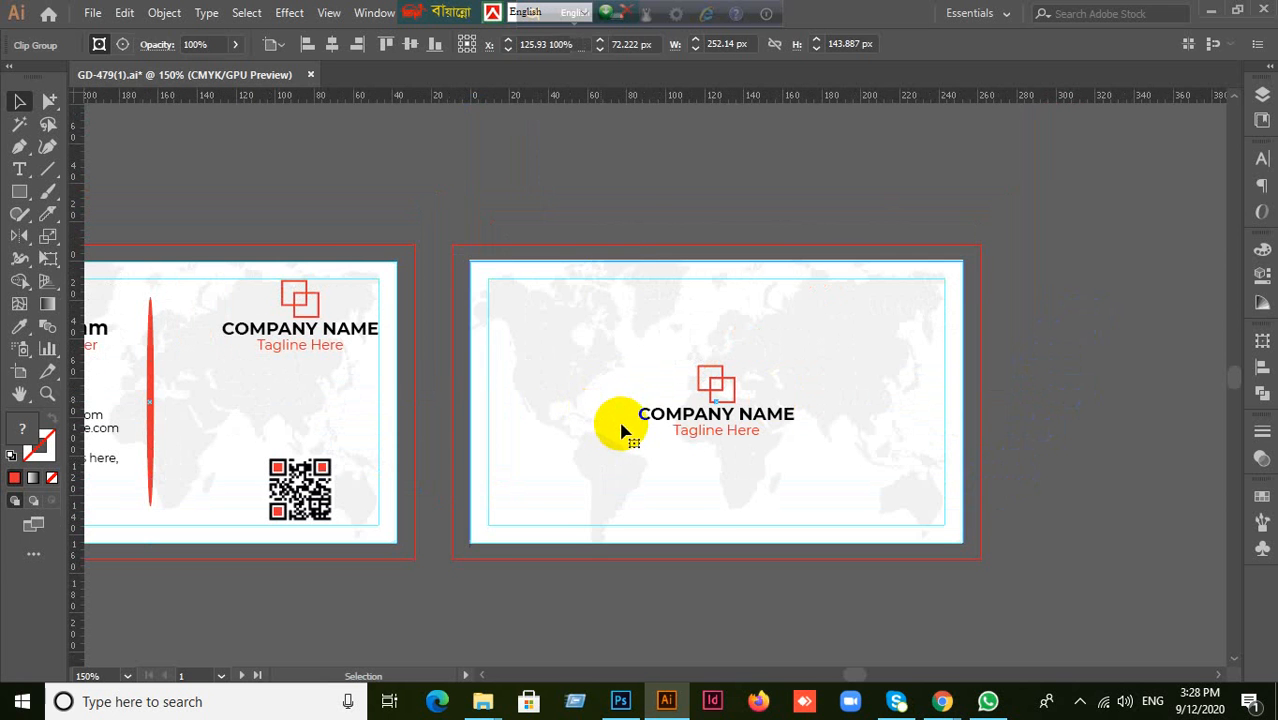
click(596, 208)
click(466, 266)
click(431, 249)
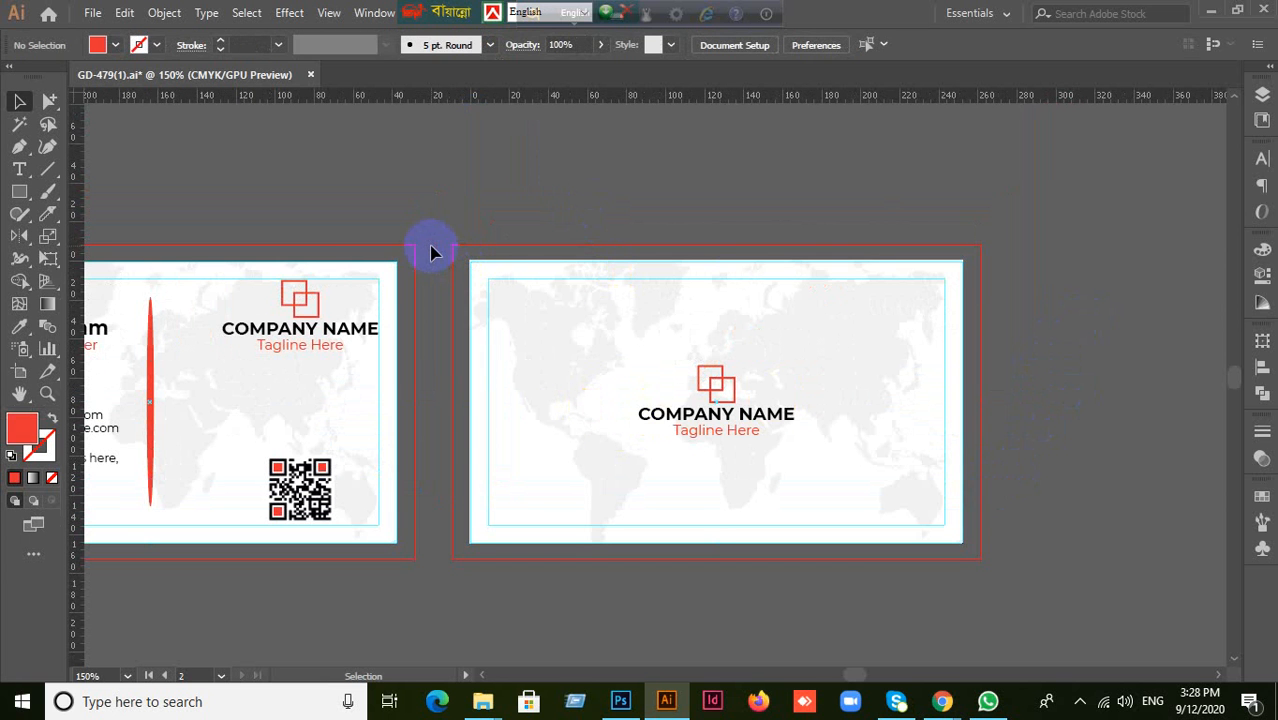
drag(431, 247, 1020, 564)
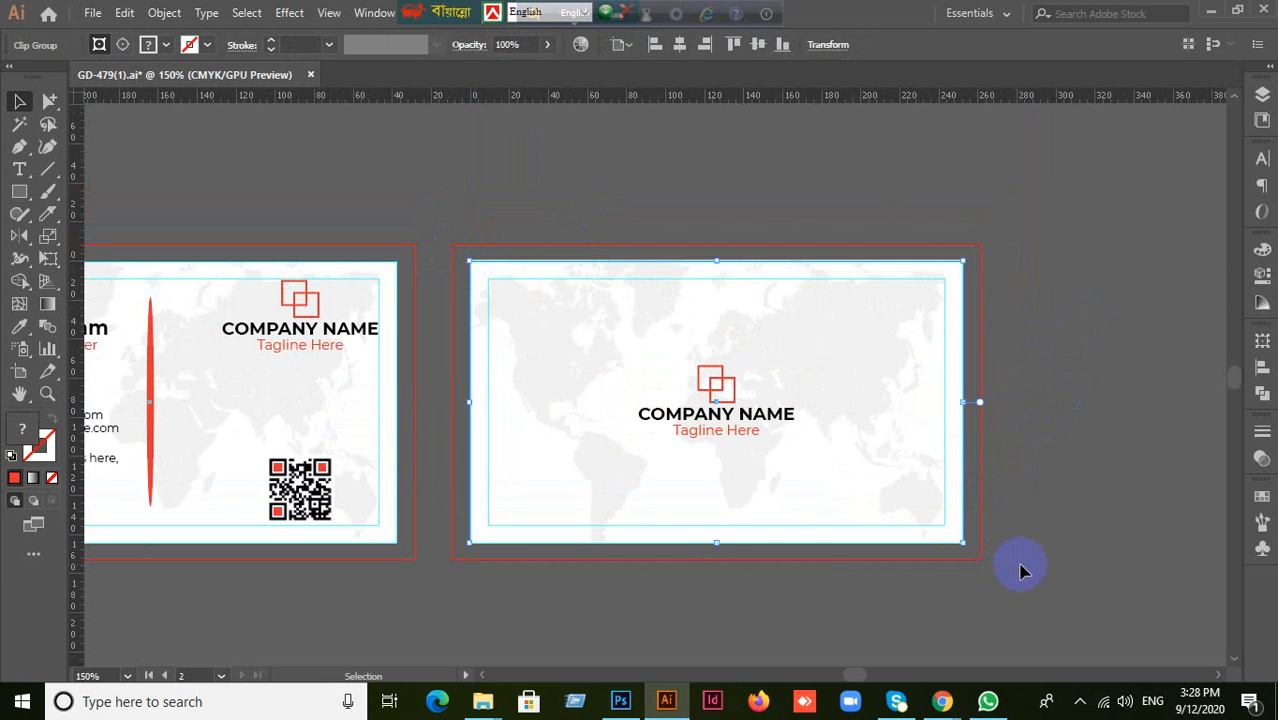
drag(551, 609, 700, 365)
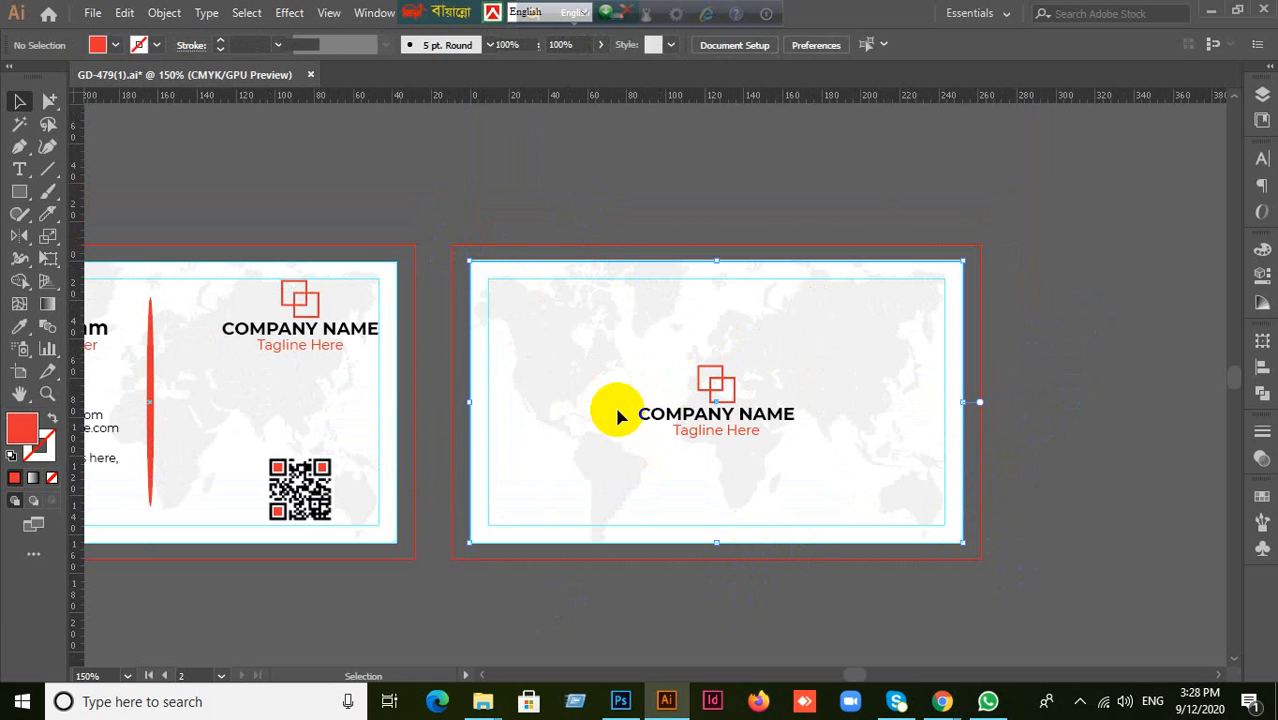
Minimize Illustrator and Photoshop and delete the images 1-01, B2-01, B2-02 and 1-02 from the desktop.
click(92, 13)
click(577, 122)
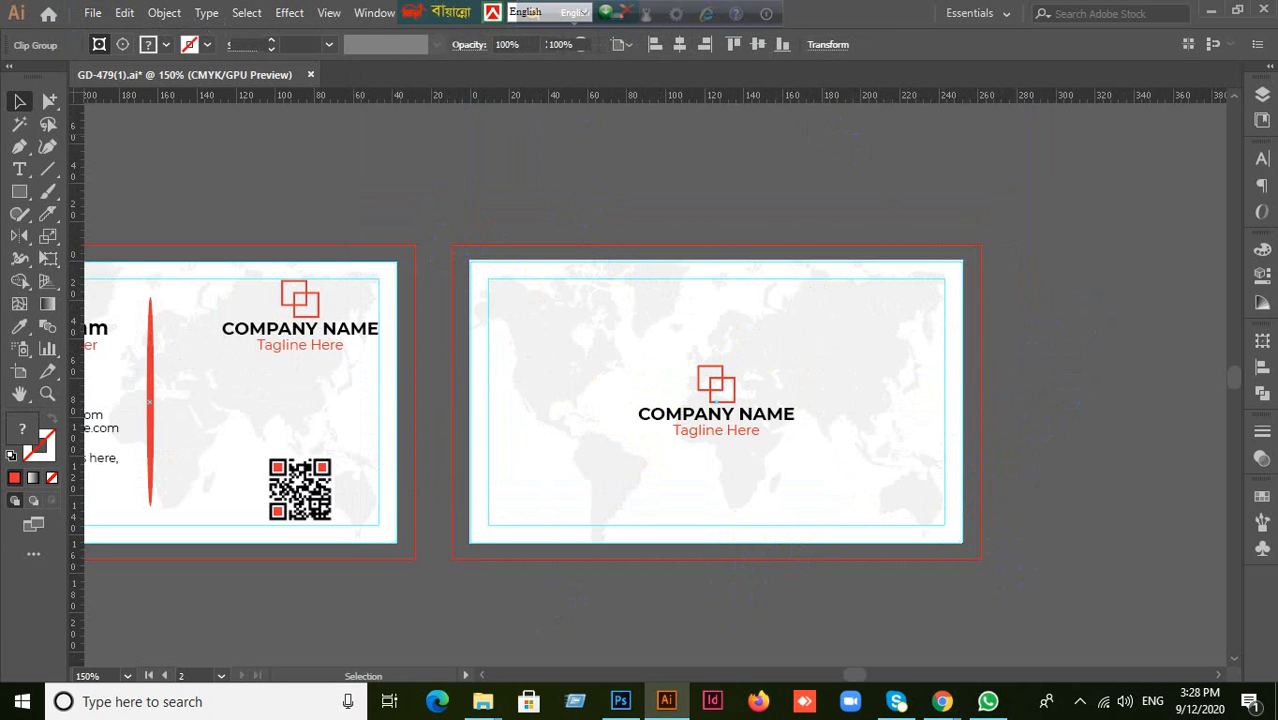
click(1210, 10)
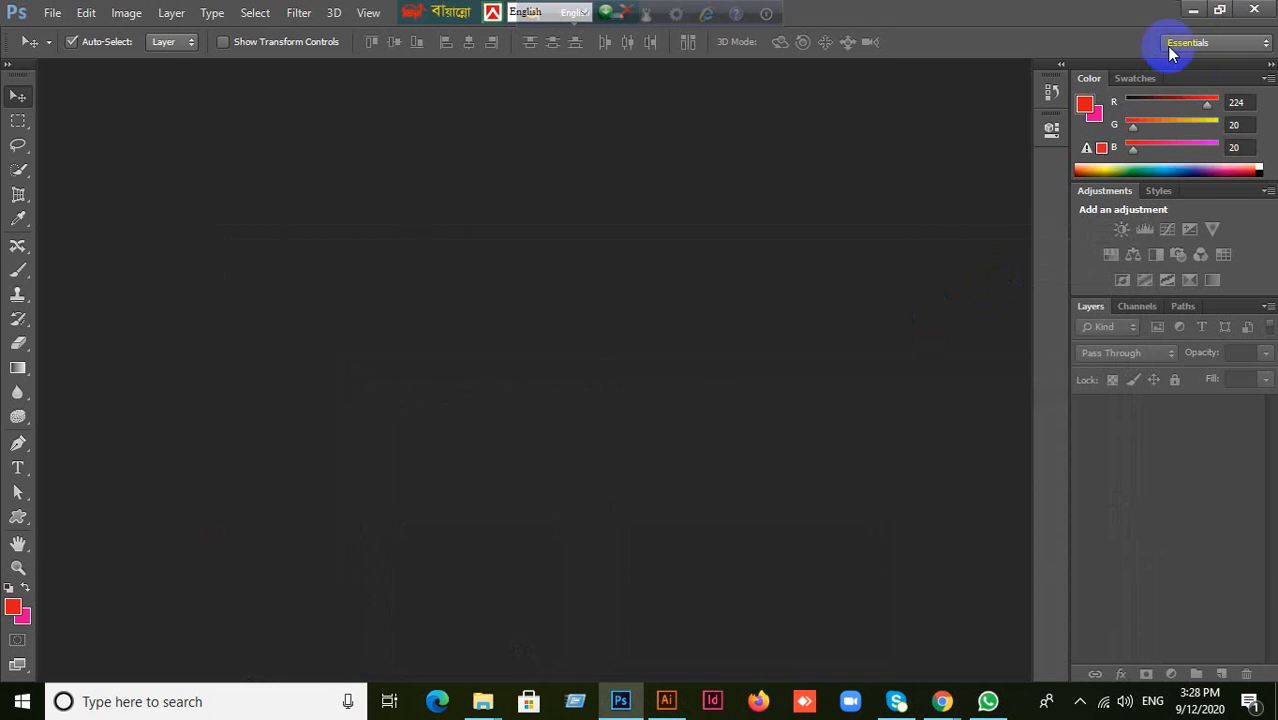
click(1193, 9)
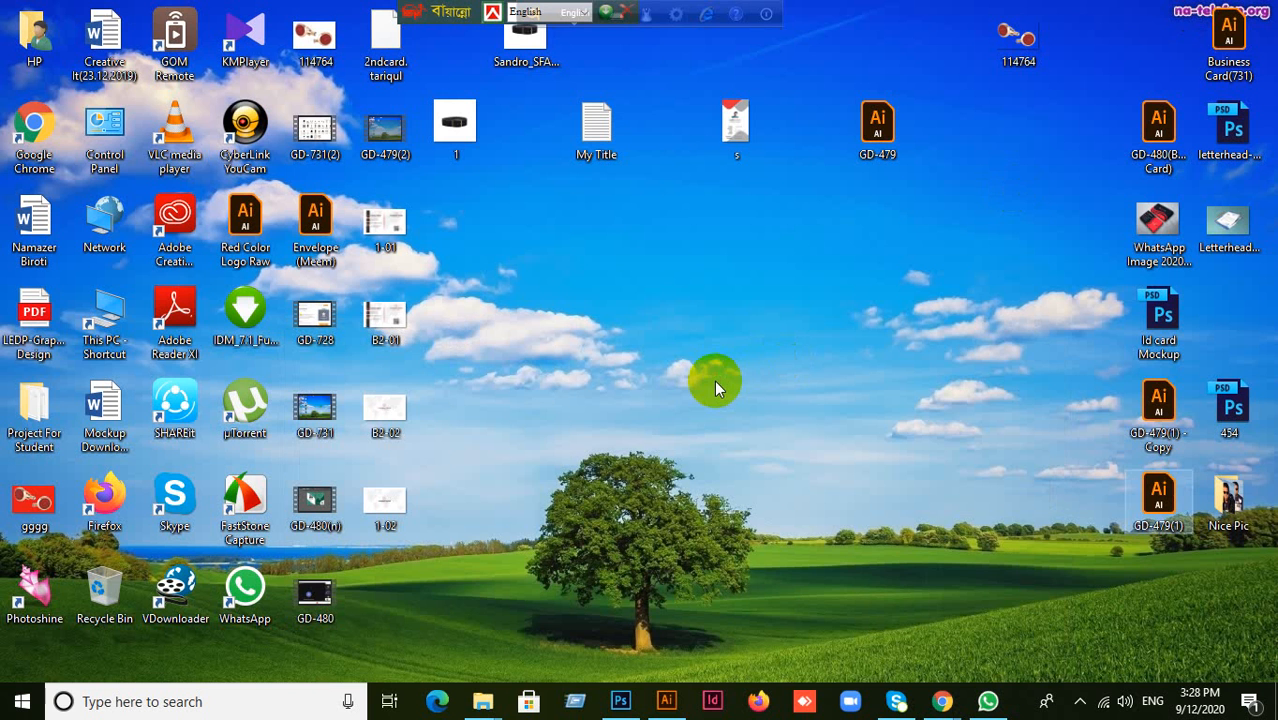
drag(423, 581, 430, 192)
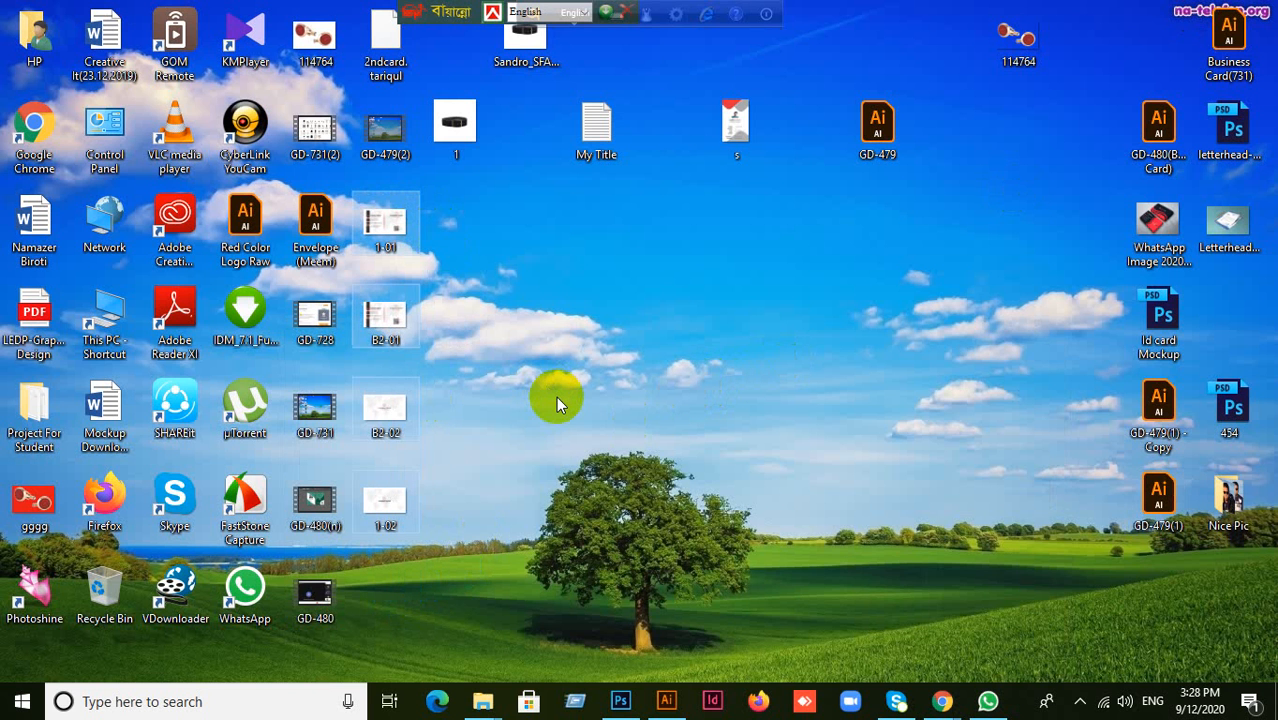
key(Delete)
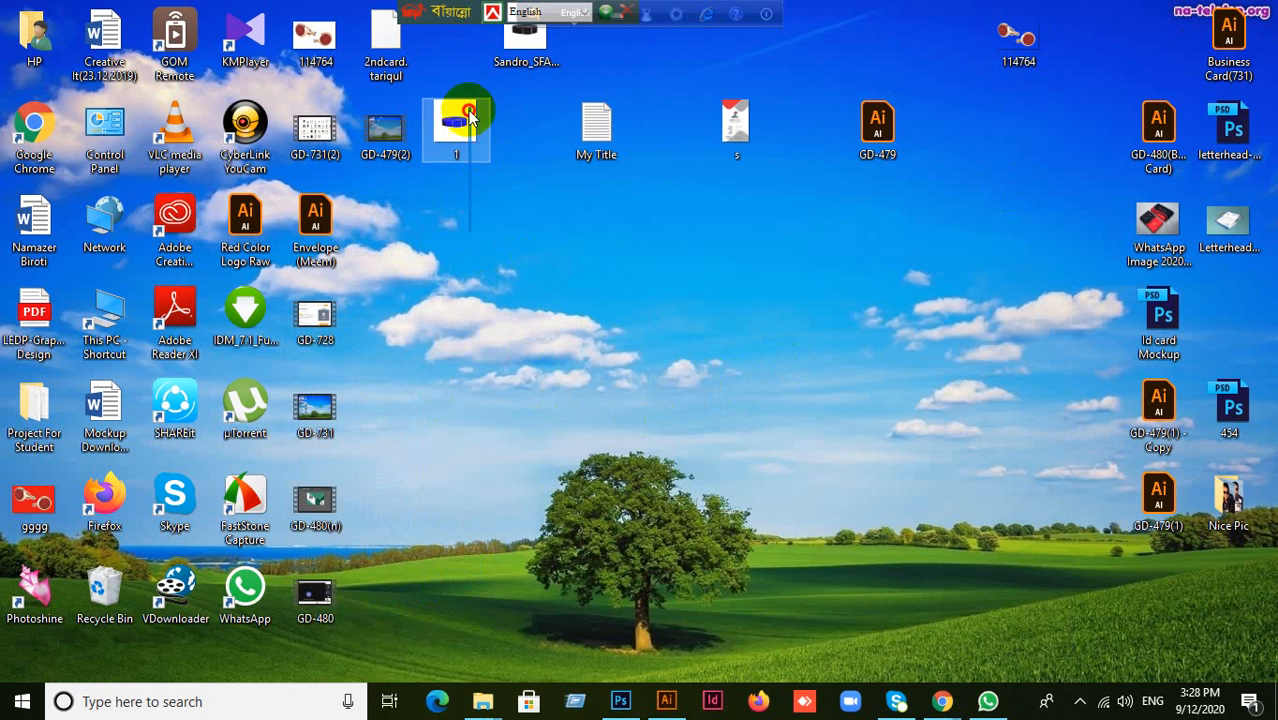
Delete the image files named 1 and s from the desktop.
click(456, 112)
key(Delete)
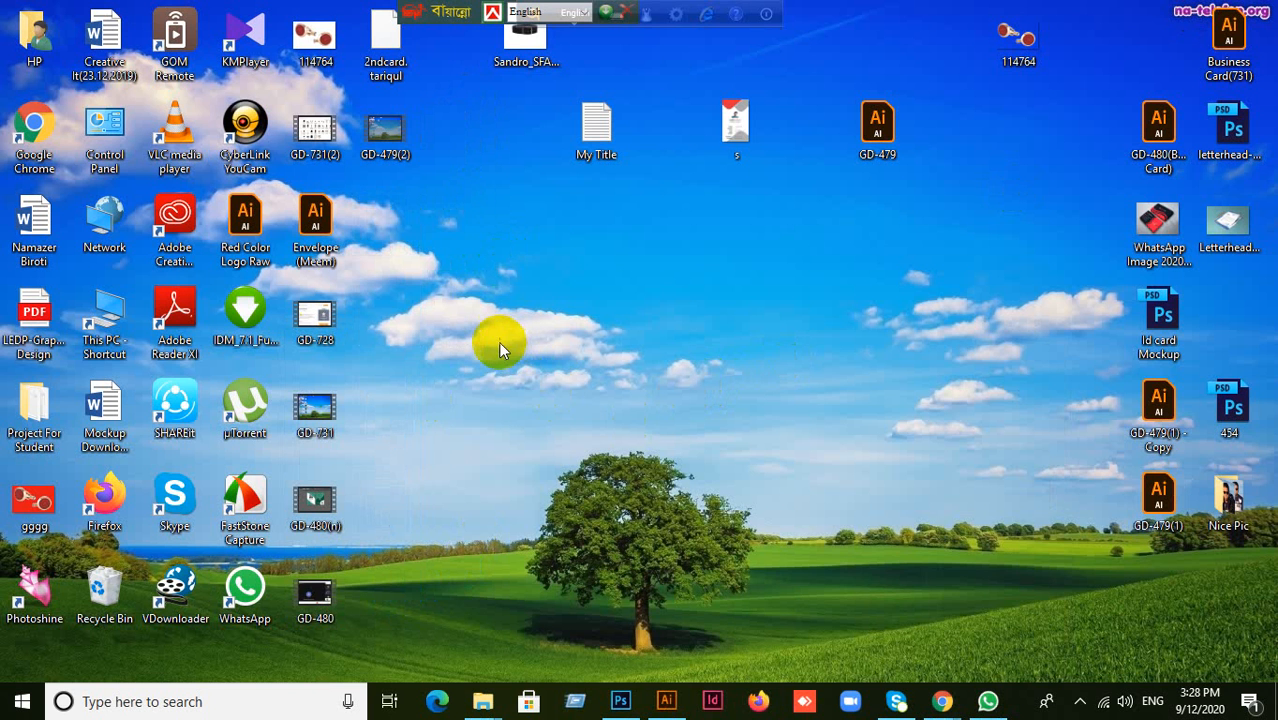
drag(716, 274, 765, 82)
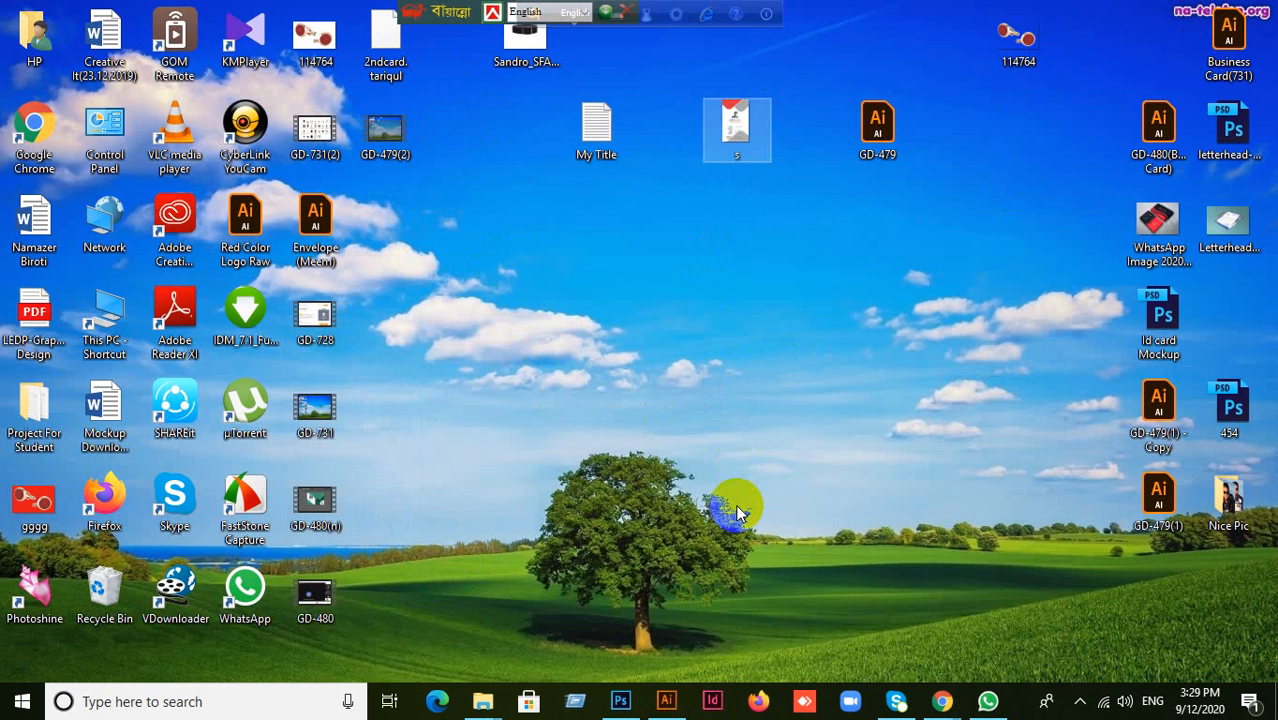
key(Delete)
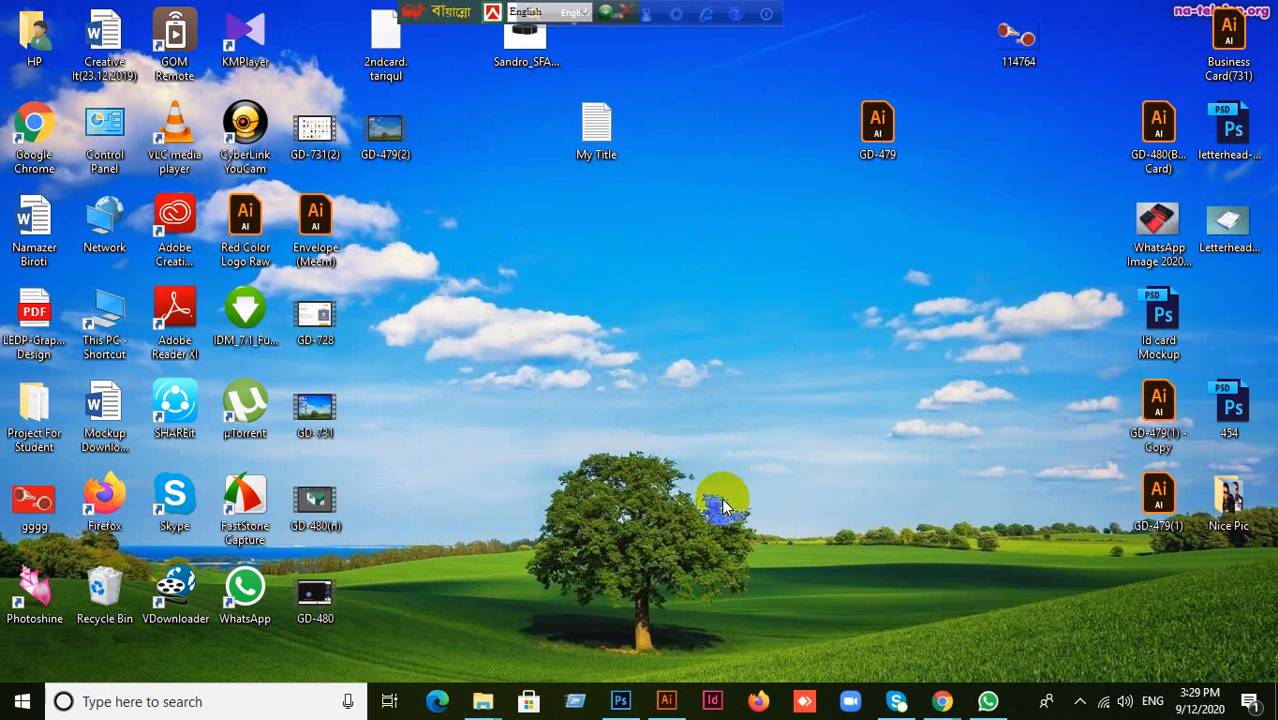
Switch to Chrome and look over the Shariatpur GD-479 attendance spreadsheet, moving the floating language bar clear of the browser tabs.
mouse_move(941, 698)
click(897, 672)
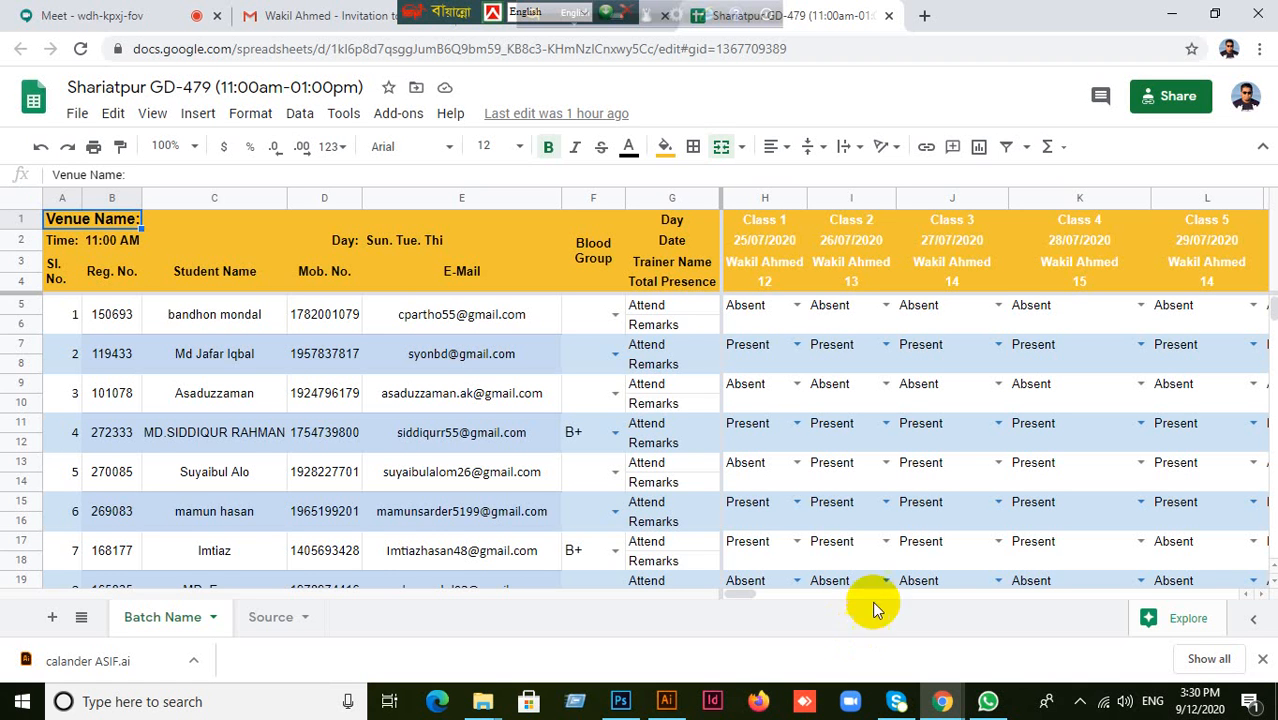
scroll(880, 540, down, 1)
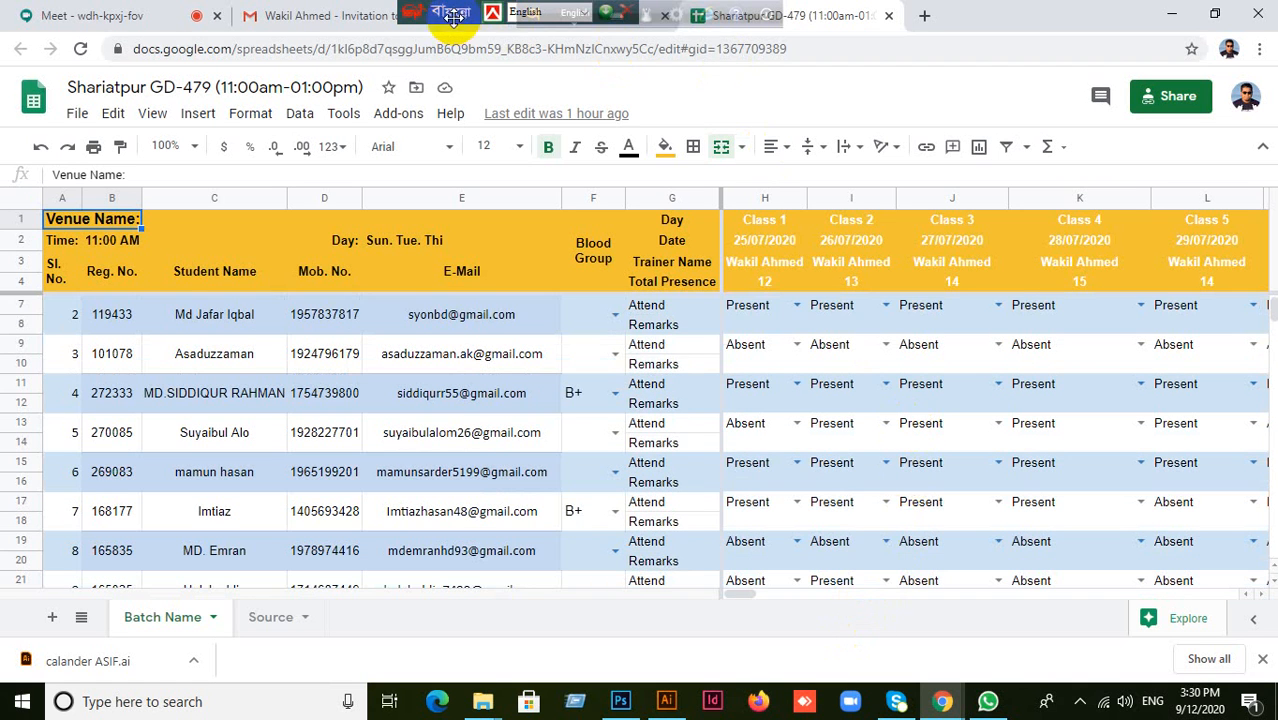
drag(452, 14, 1140, 12)
drag(547, 28, 1185, 12)
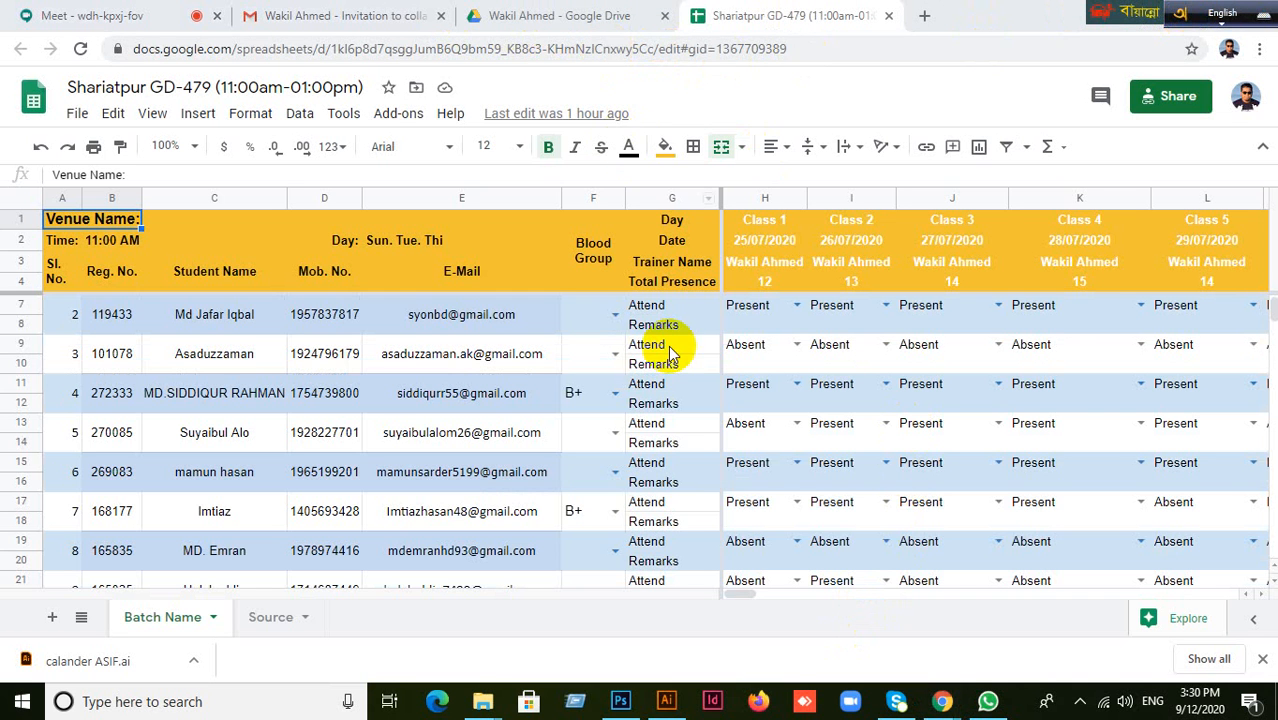
click(595, 15)
click(780, 16)
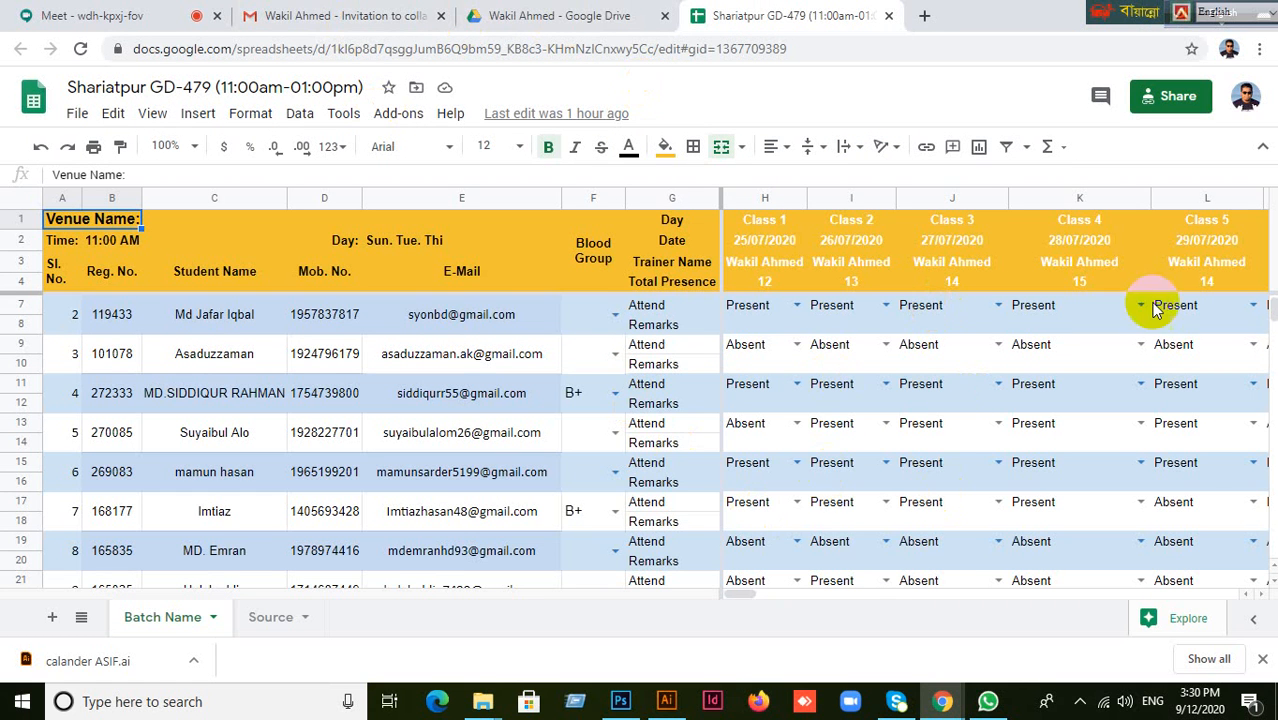
click(1178, 15)
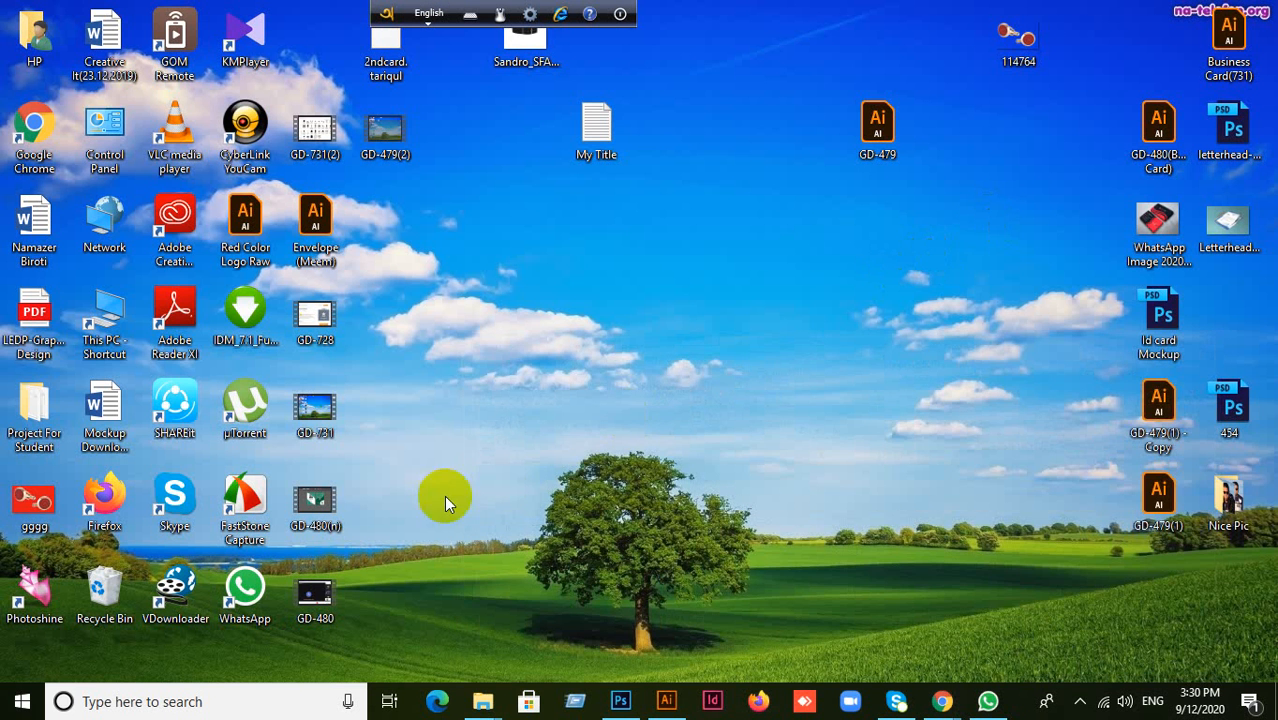
Switch back to Illustrator, select the front card's clipped artwork and bring up the Export As settings.
click(666, 702)
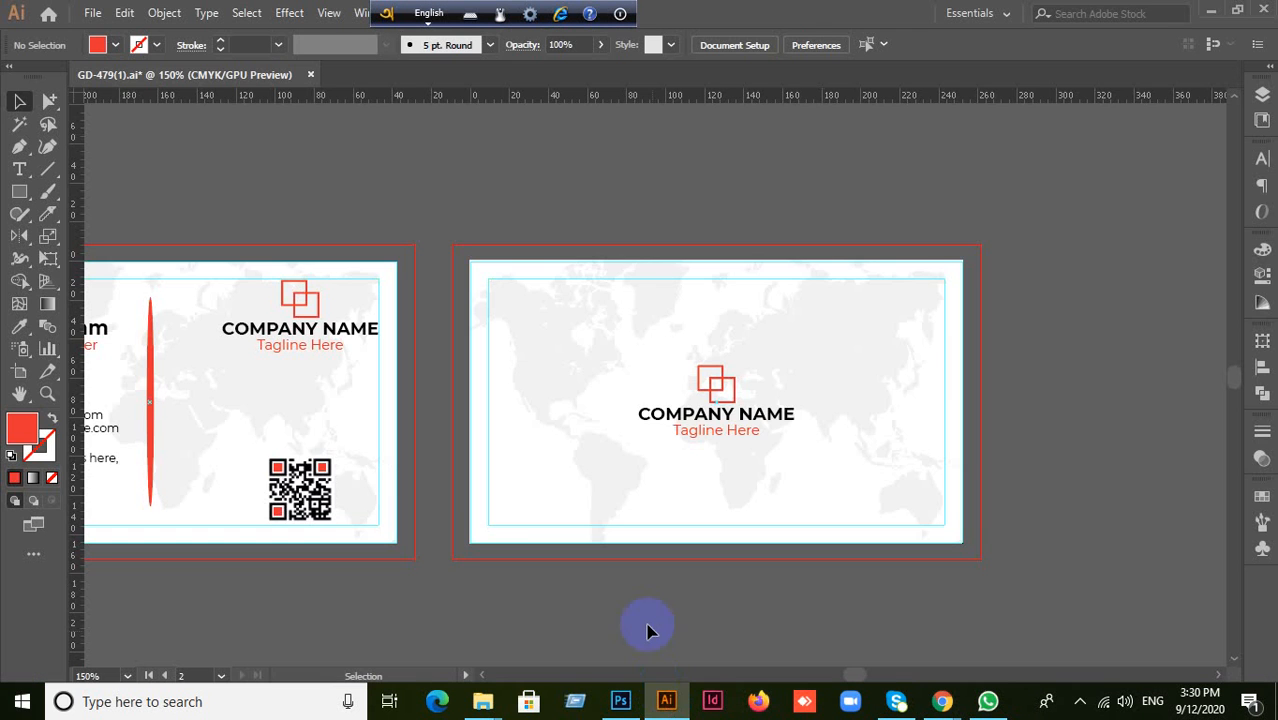
scroll(280, 458, down, 1)
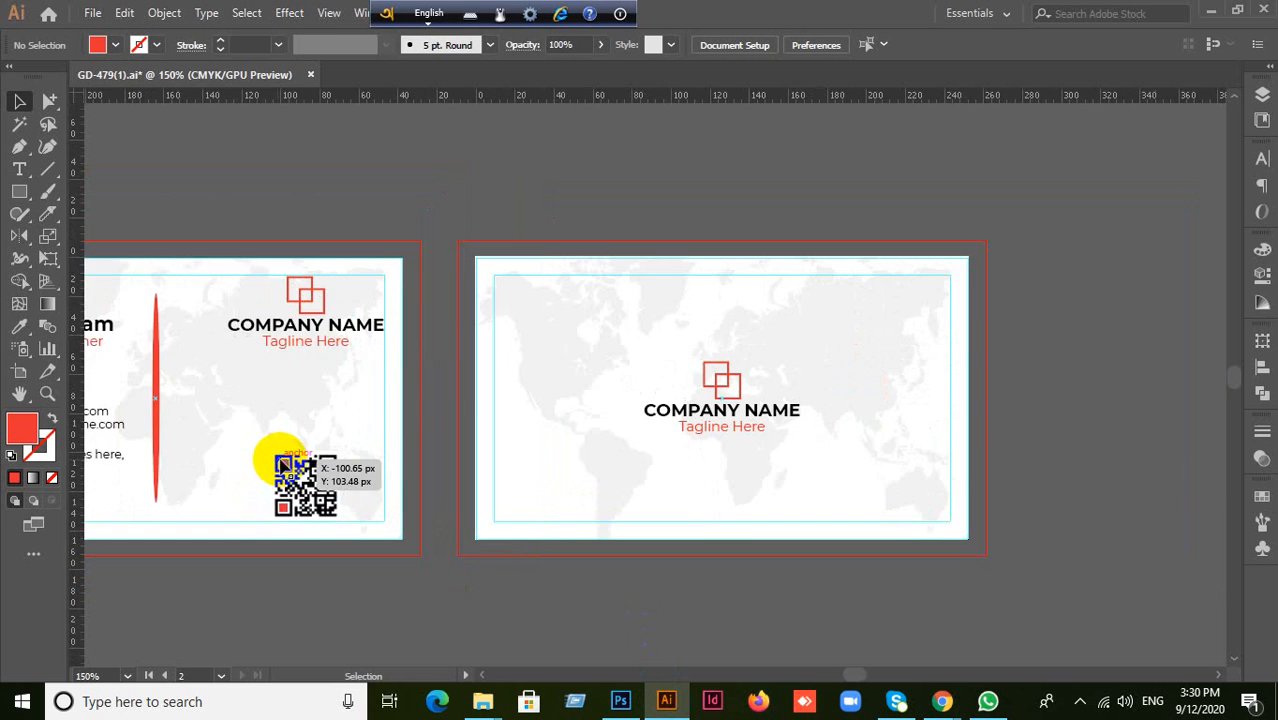
drag(232, 474, 483, 409)
click(163, 555)
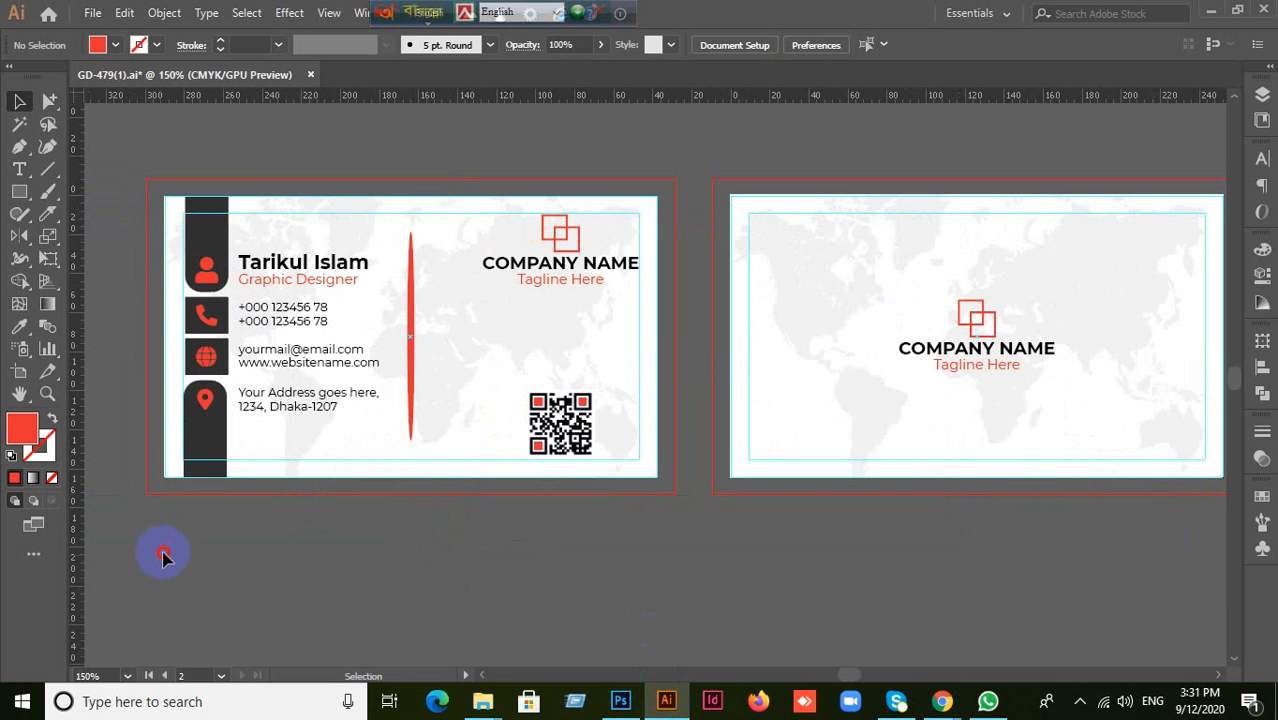
click(265, 463)
click(86, 22)
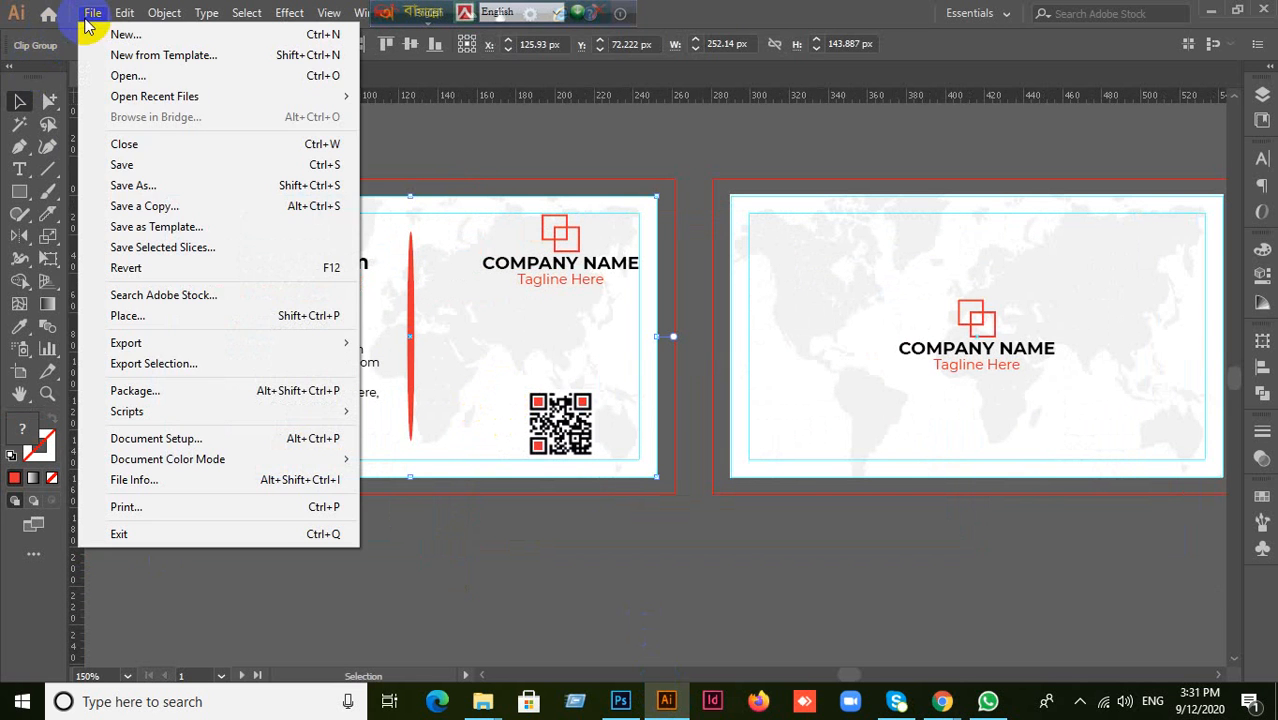
mouse_move(133, 350)
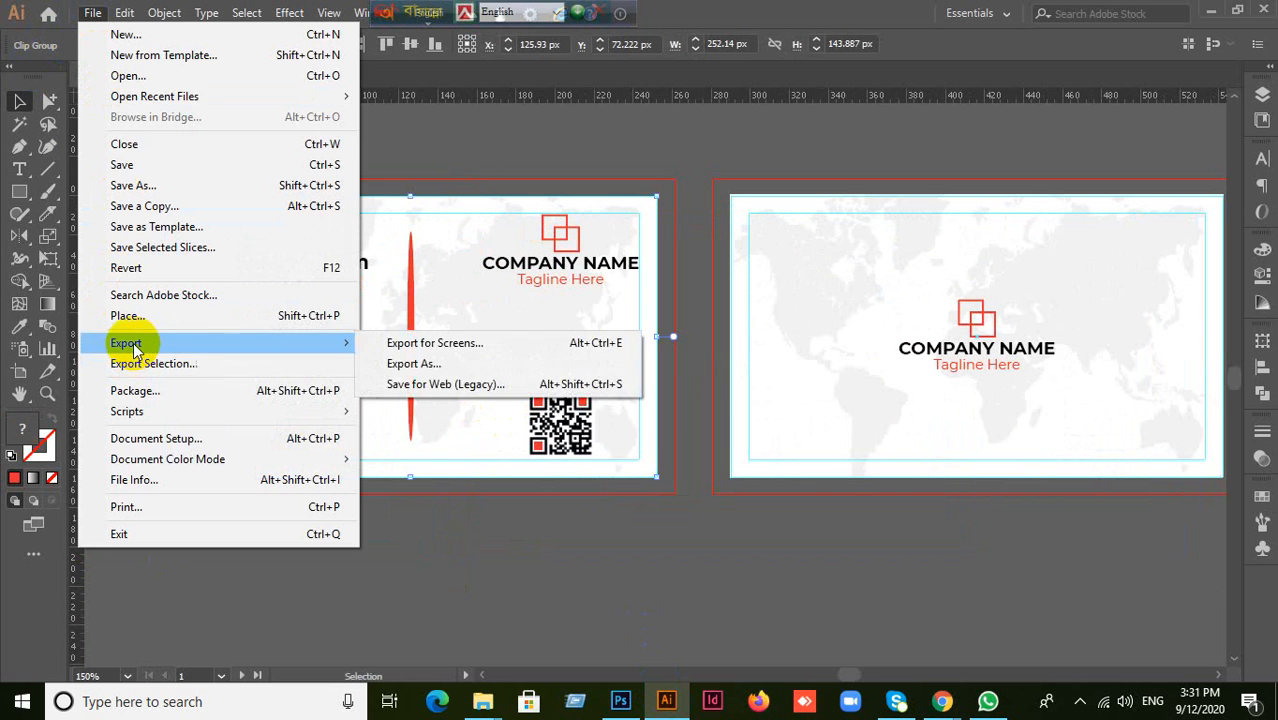
click(485, 363)
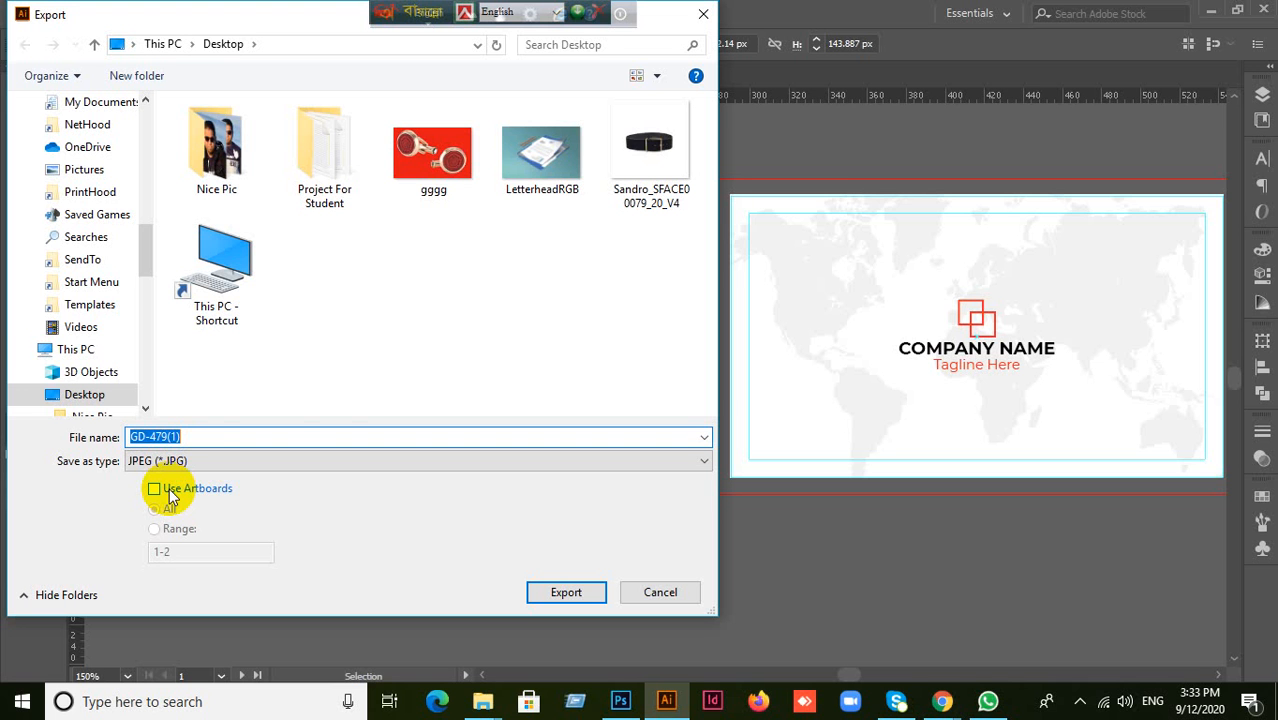
Set the JPEG export to use all artboards and name the file 111.
click(296, 437)
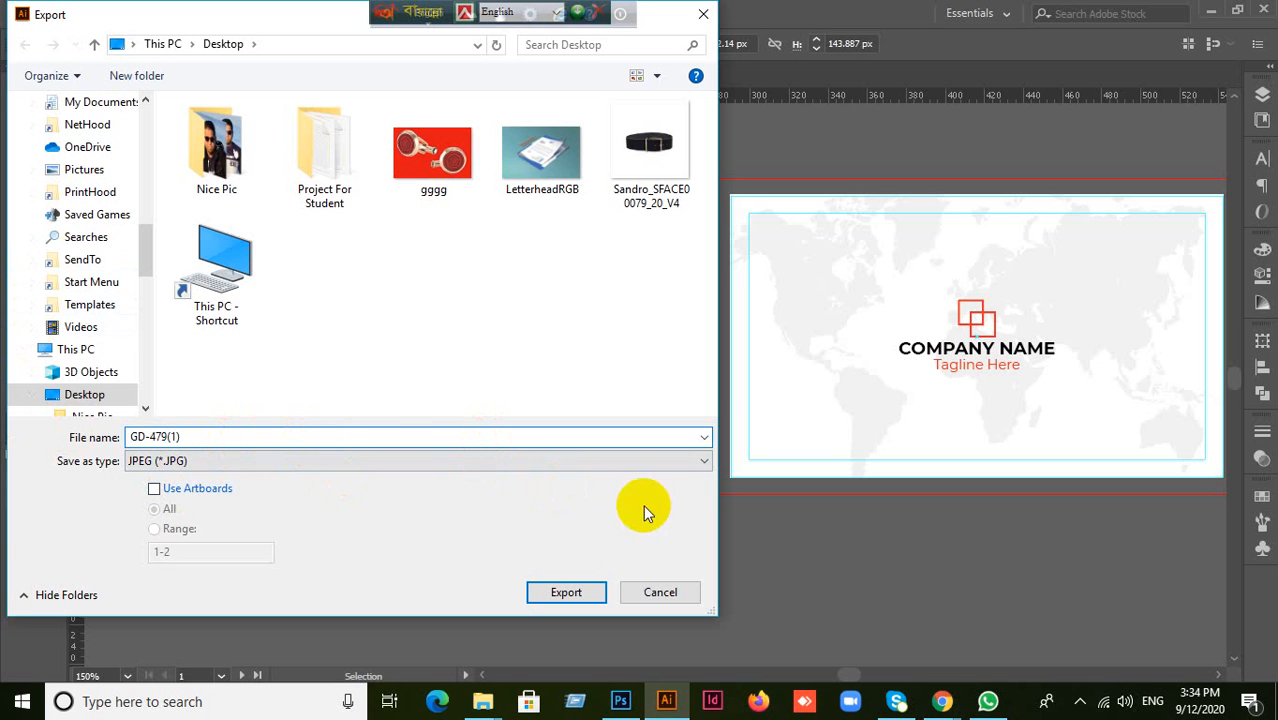
drag(251, 436, 100, 442)
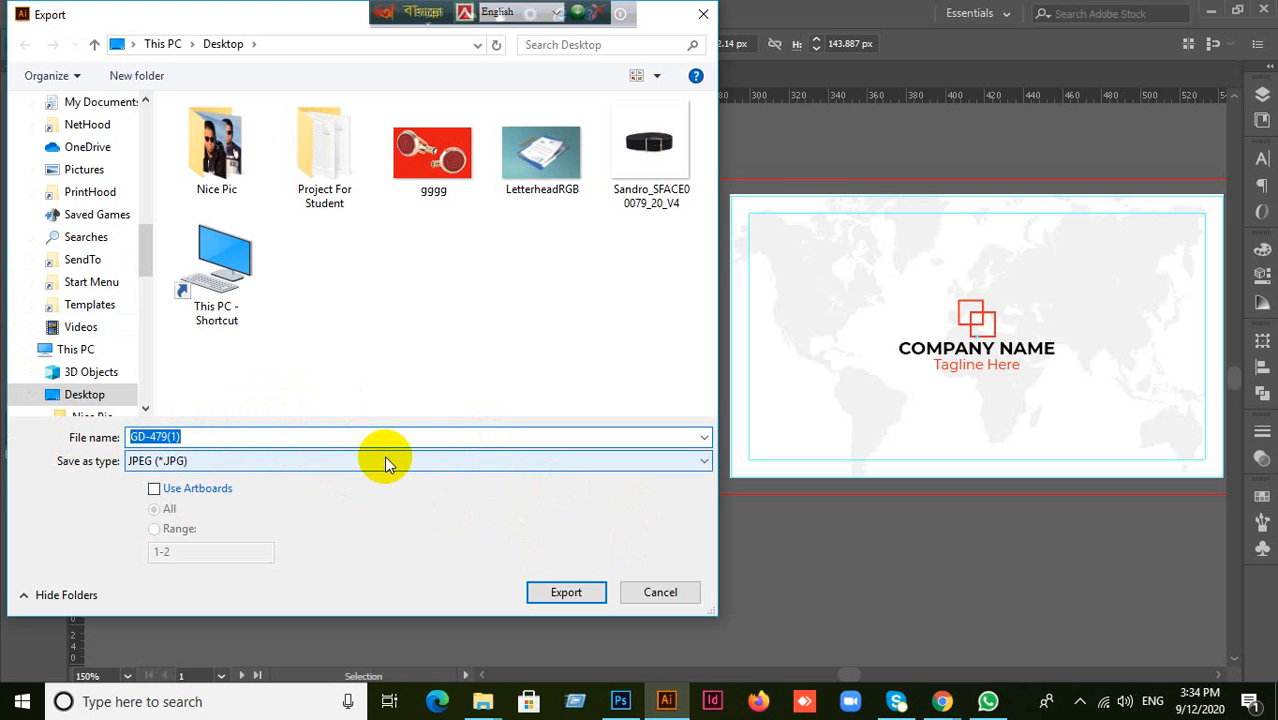
click(158, 488)
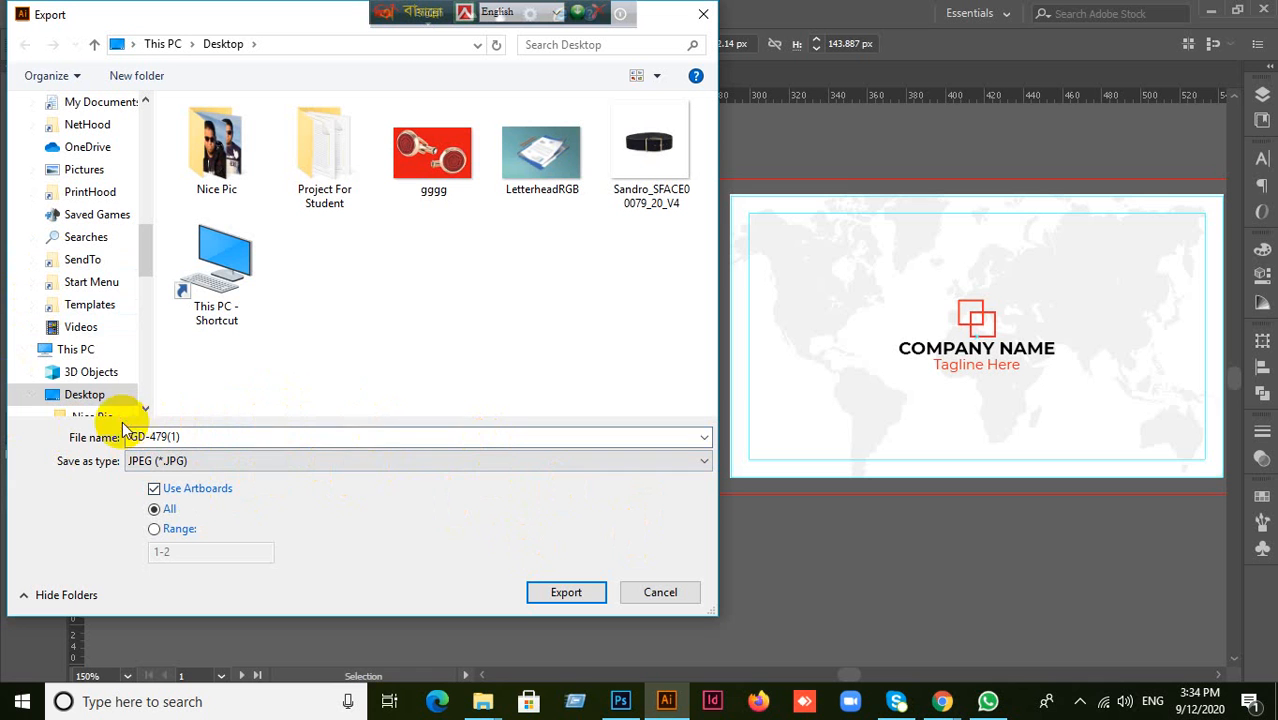
drag(128, 436, 200, 434)
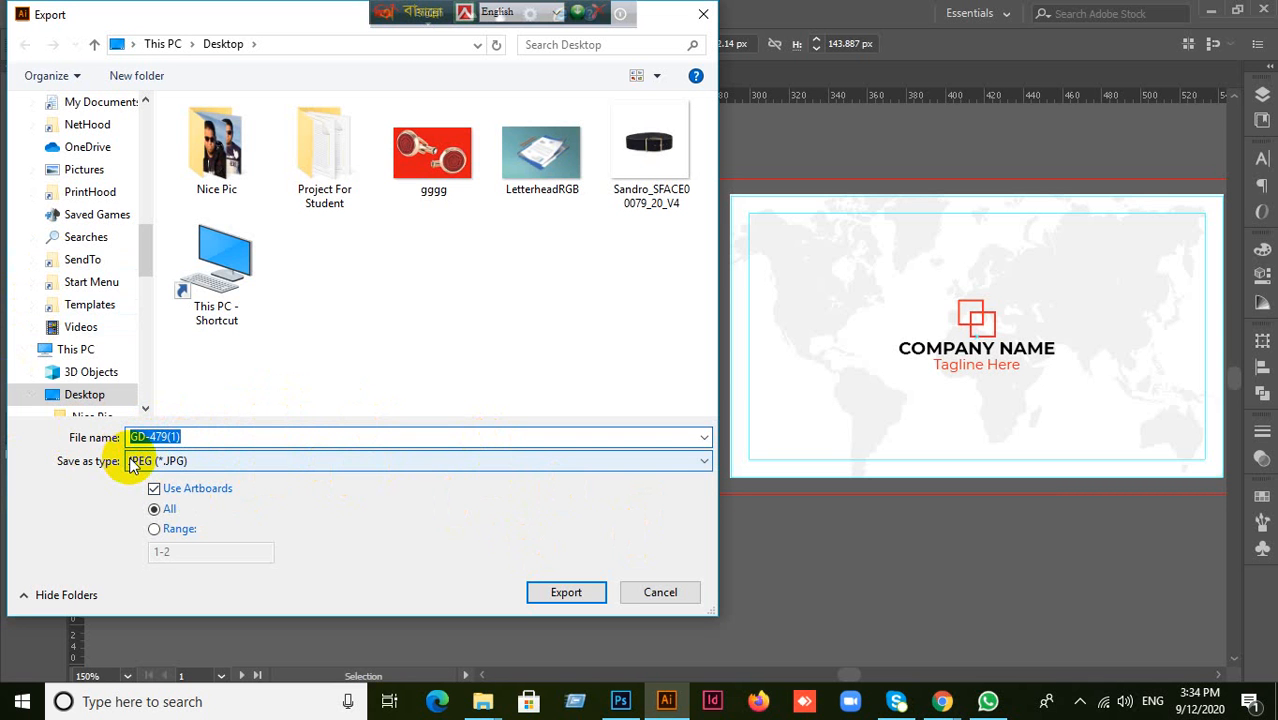
text(1)
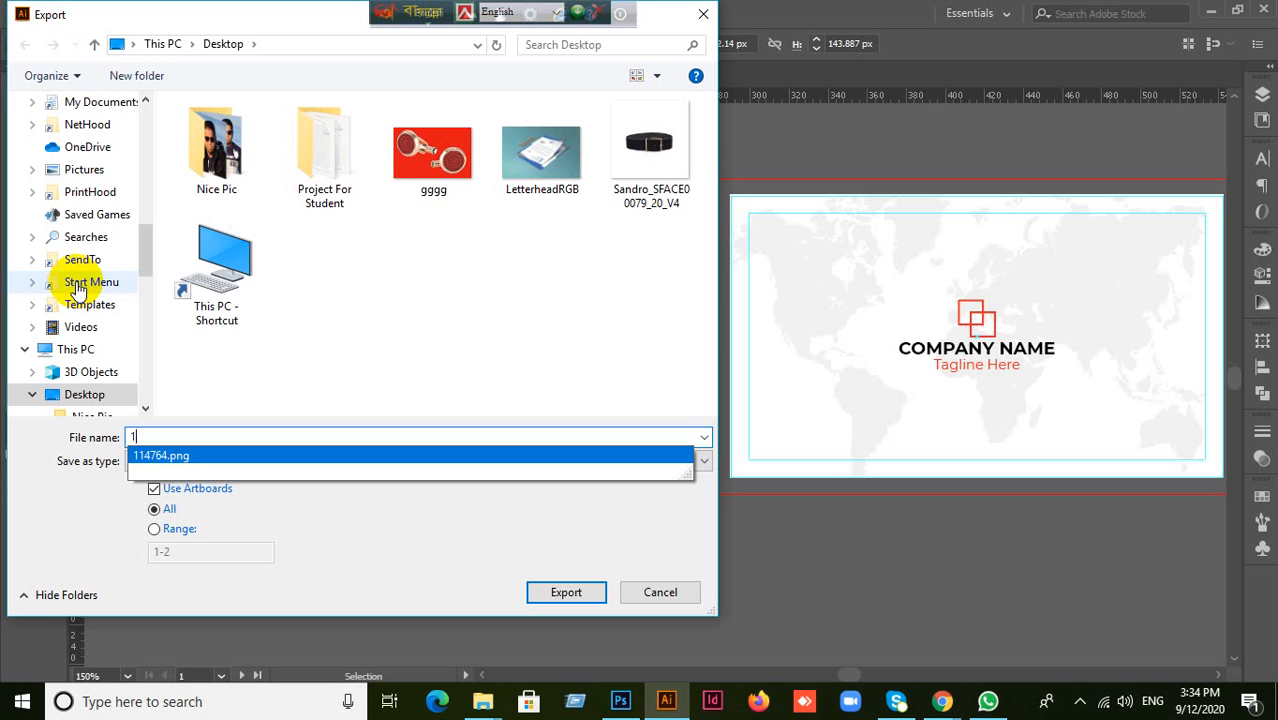
text(1)
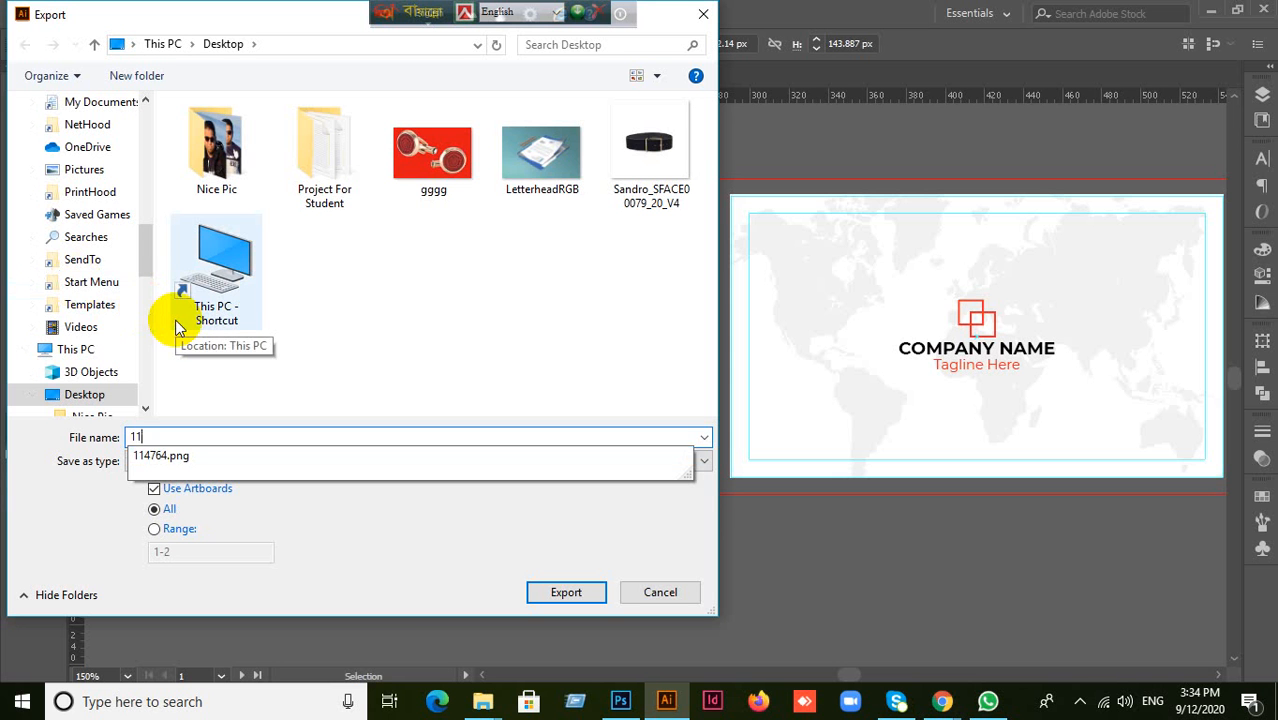
text(1)
Export the artboards to the Desktop with the JPEG colour model set to RGB, and deselect the artwork.
scroll(142, 228, up, 6)
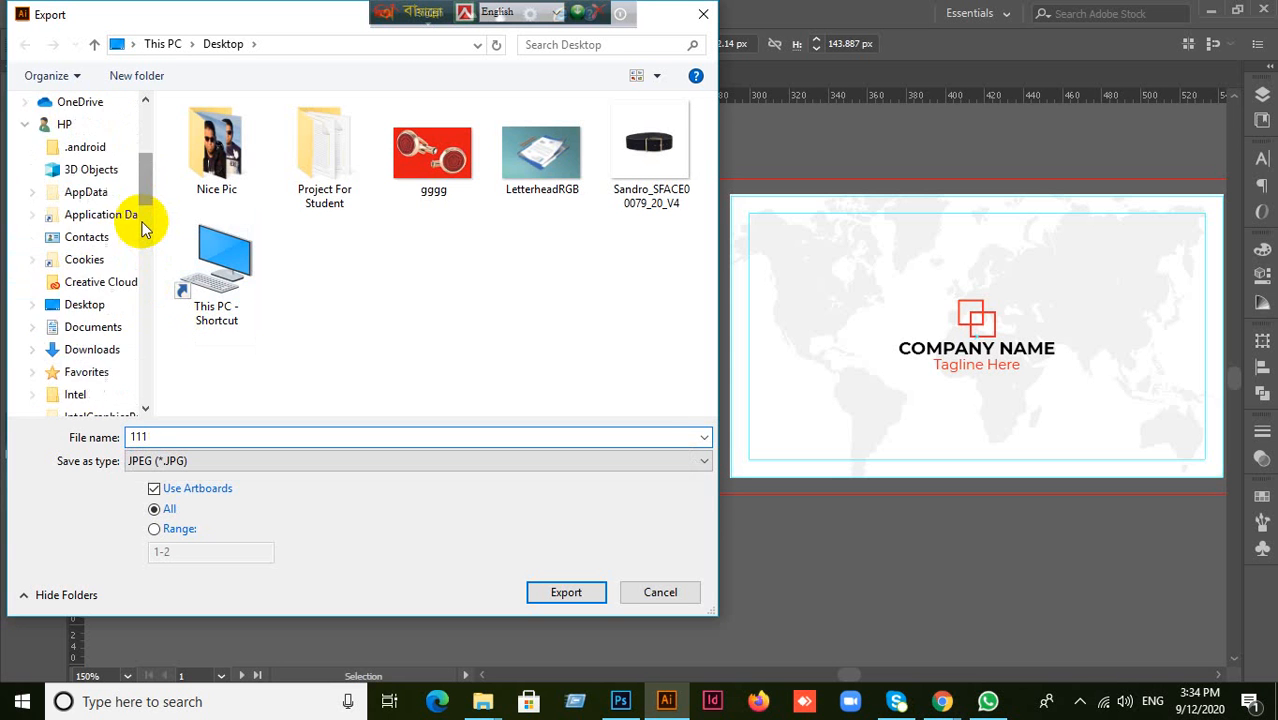
scroll(142, 222, up, 4)
click(82, 133)
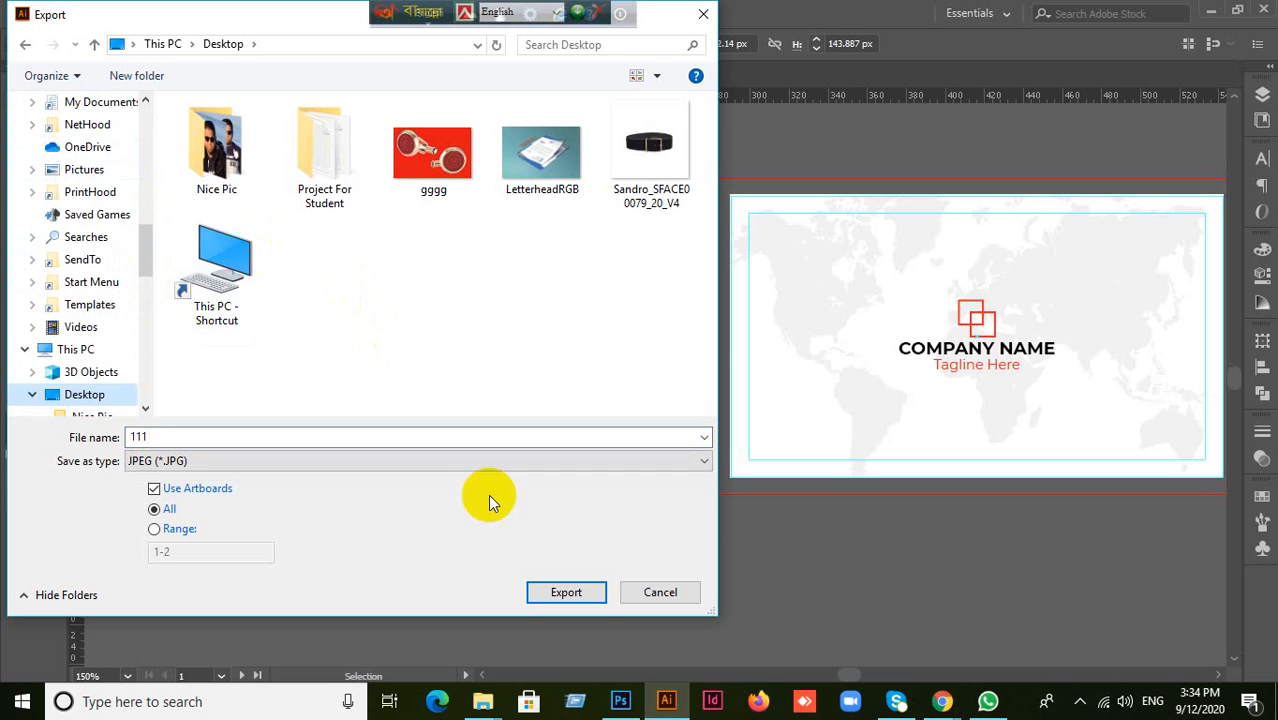
click(559, 593)
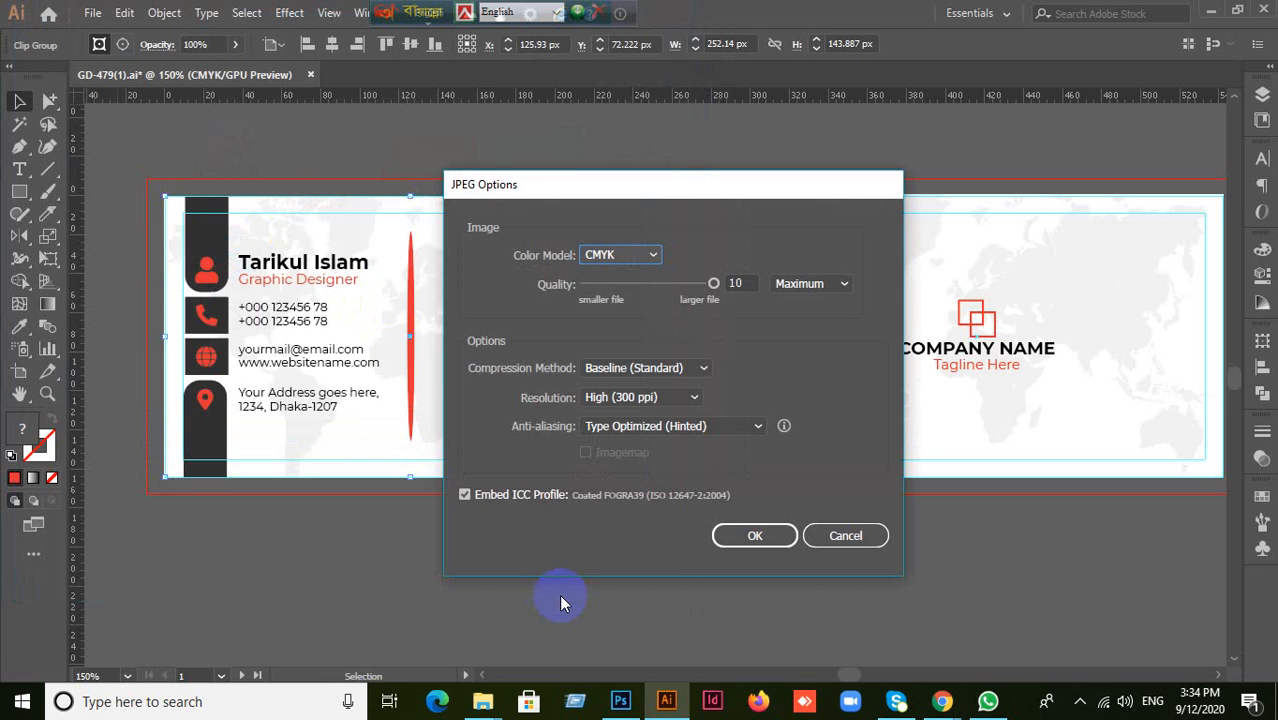
click(643, 256)
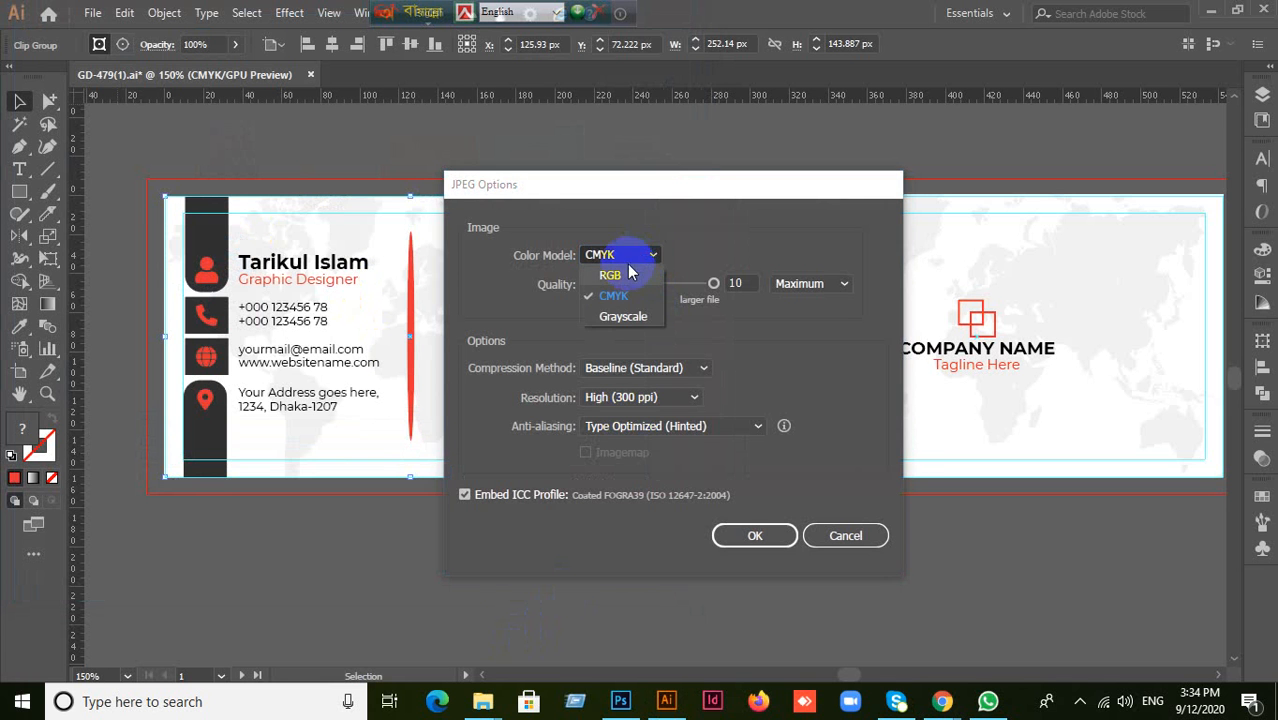
click(625, 277)
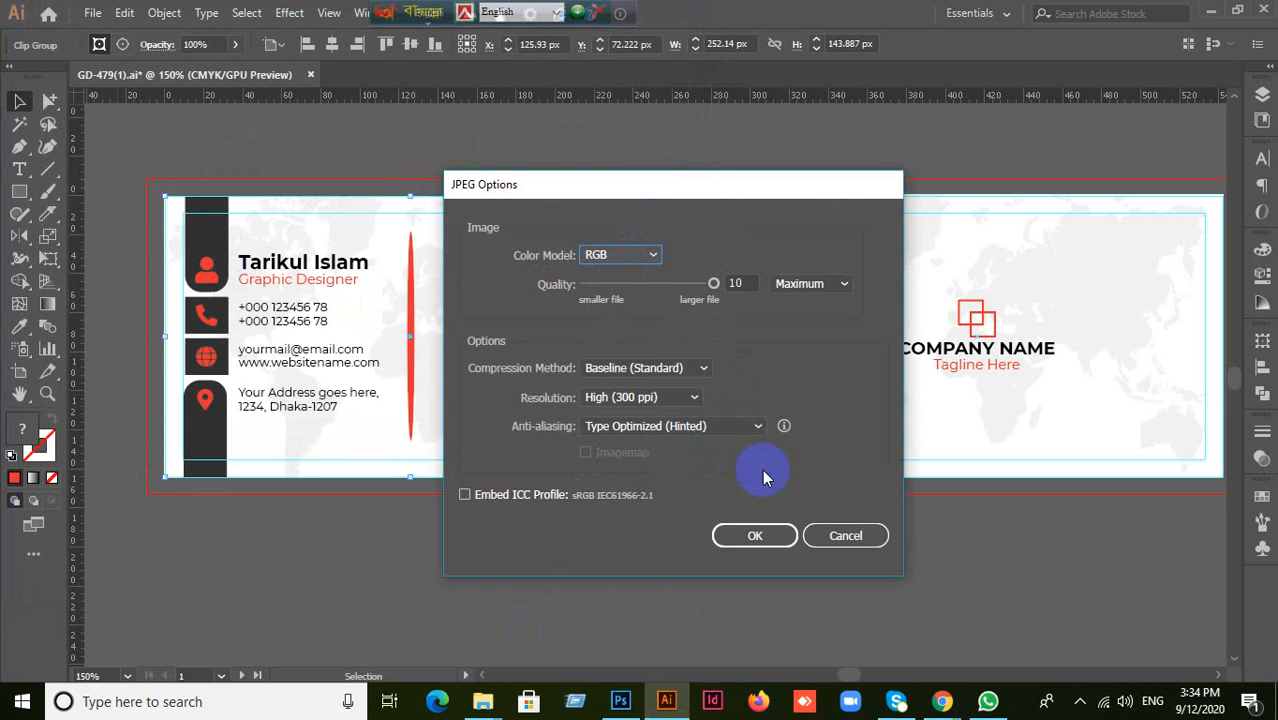
click(770, 539)
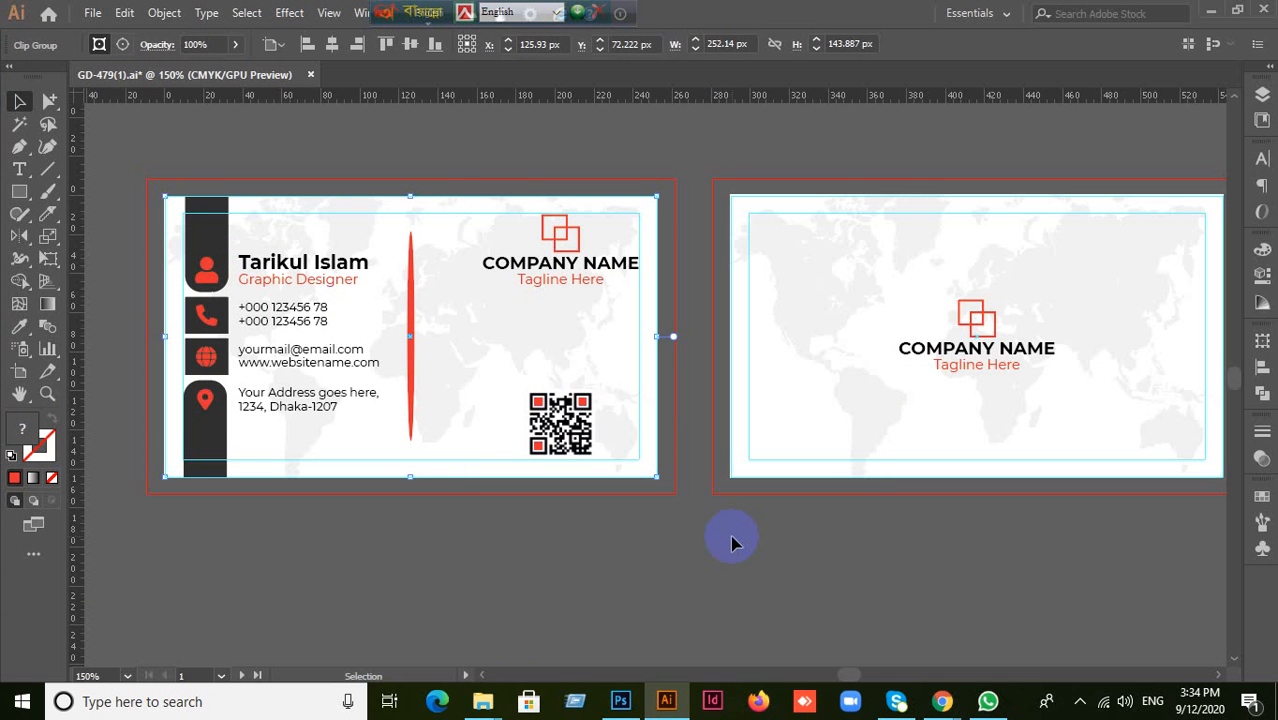
click(730, 546)
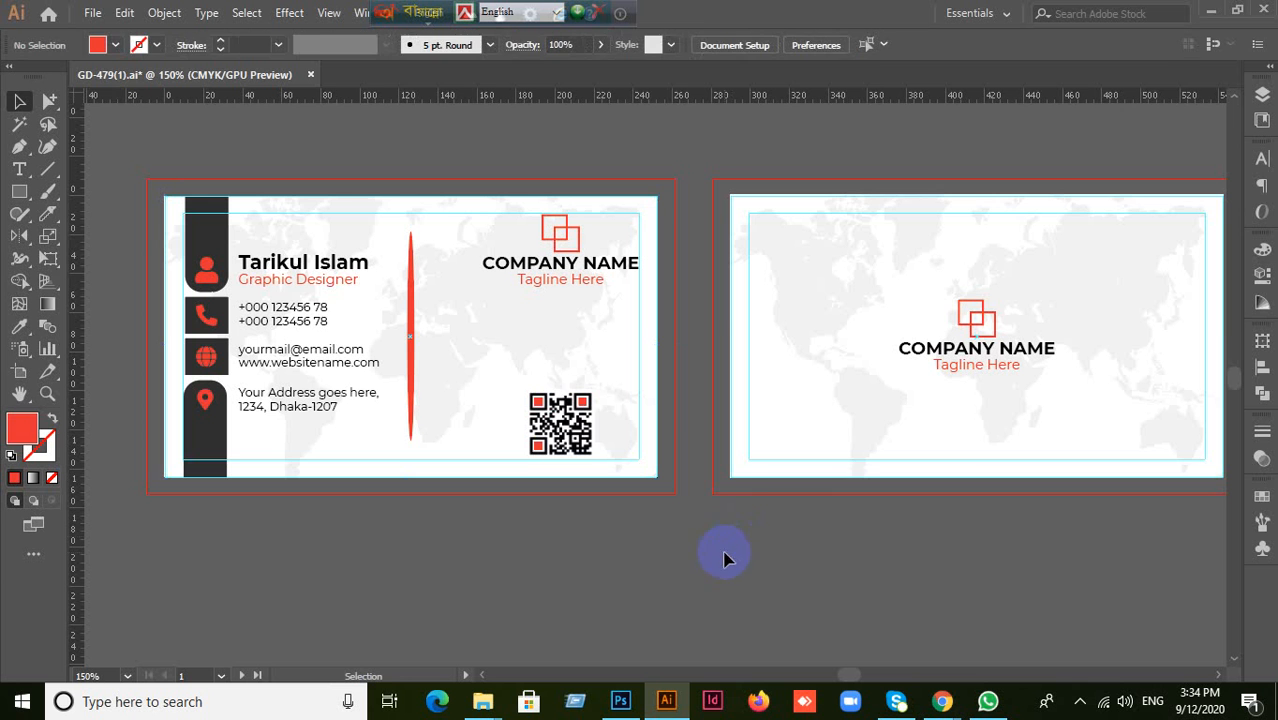
Select the back card's clipped artwork and set up a JPEG export of all artboards to the Desktop under the name 222.
click(876, 399)
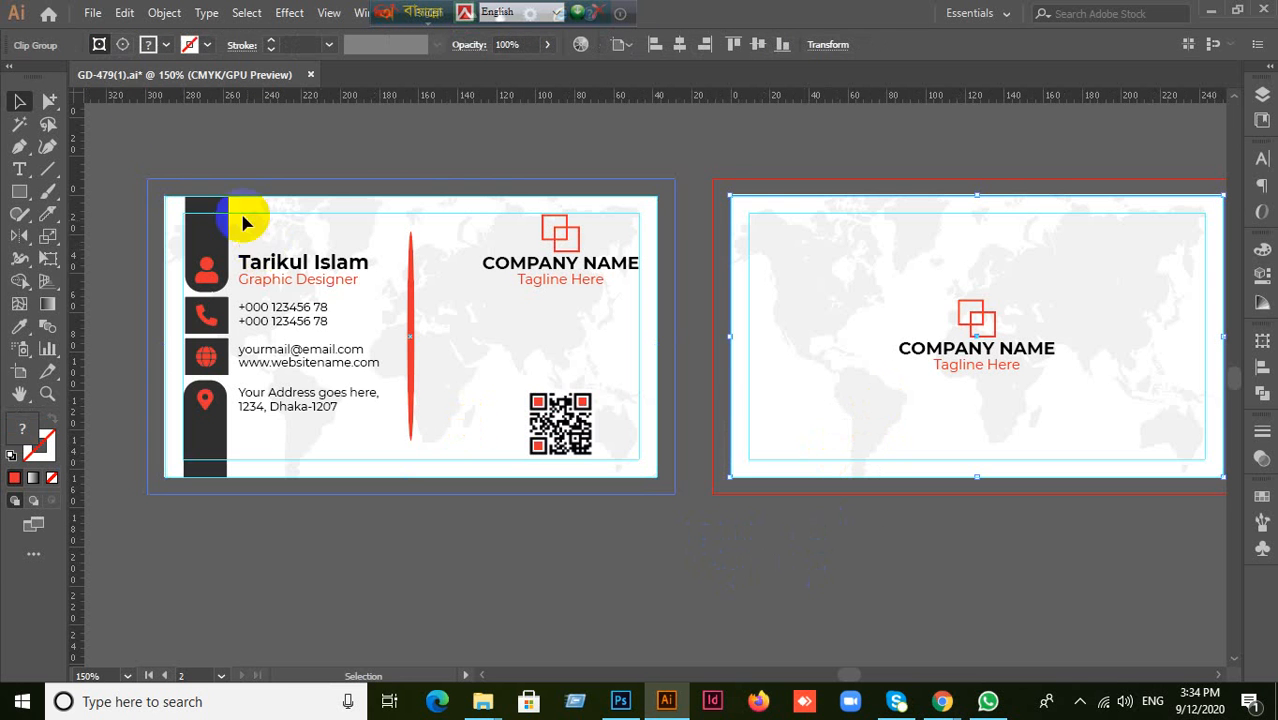
click(94, 16)
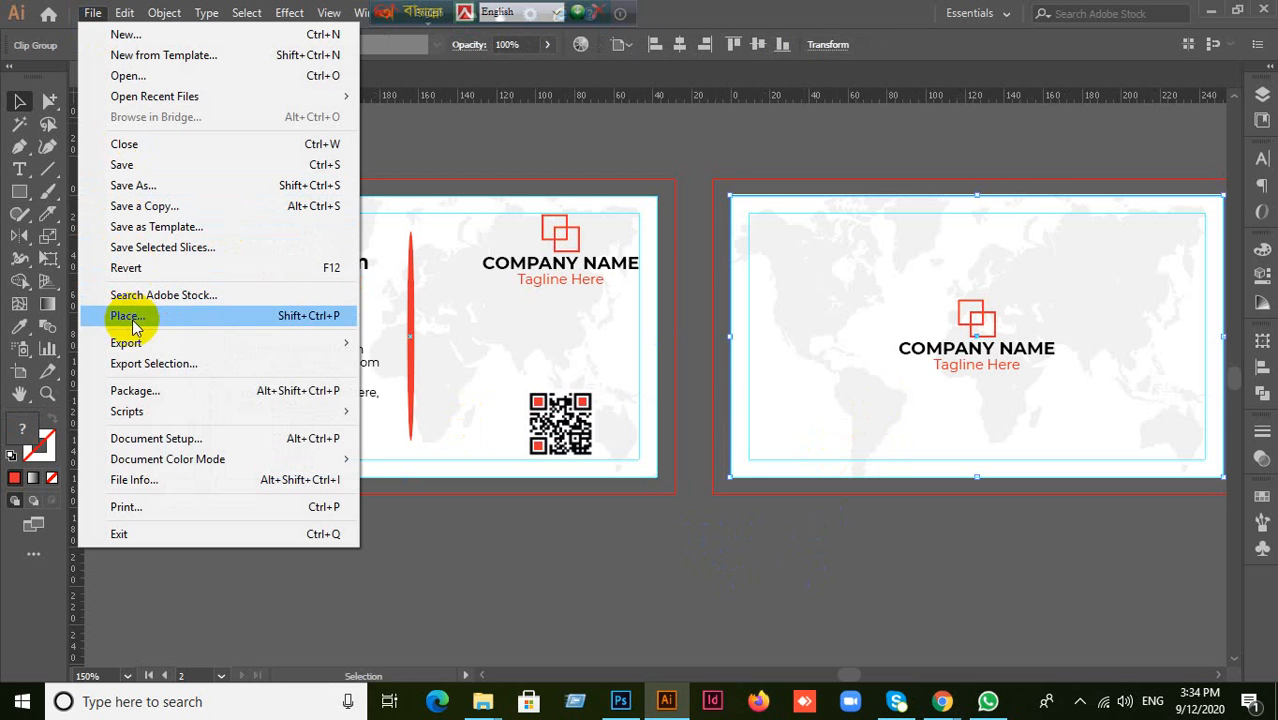
mouse_move(143, 342)
click(410, 364)
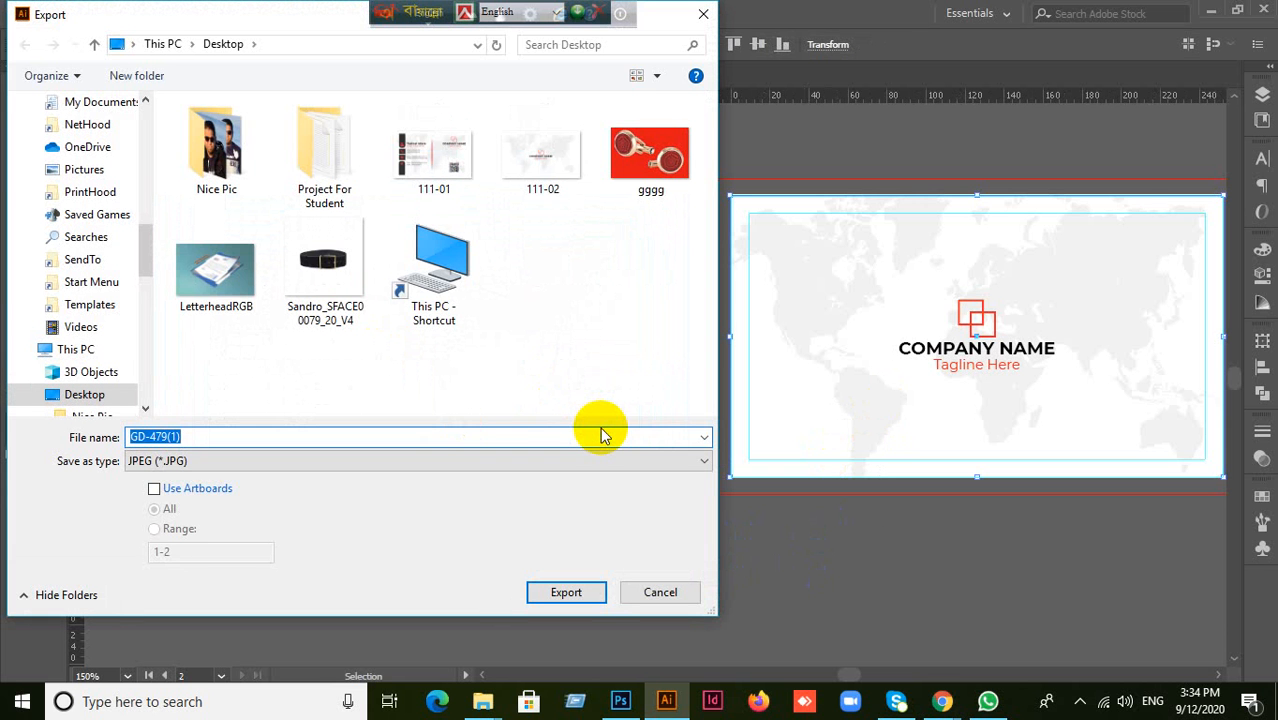
text(222)
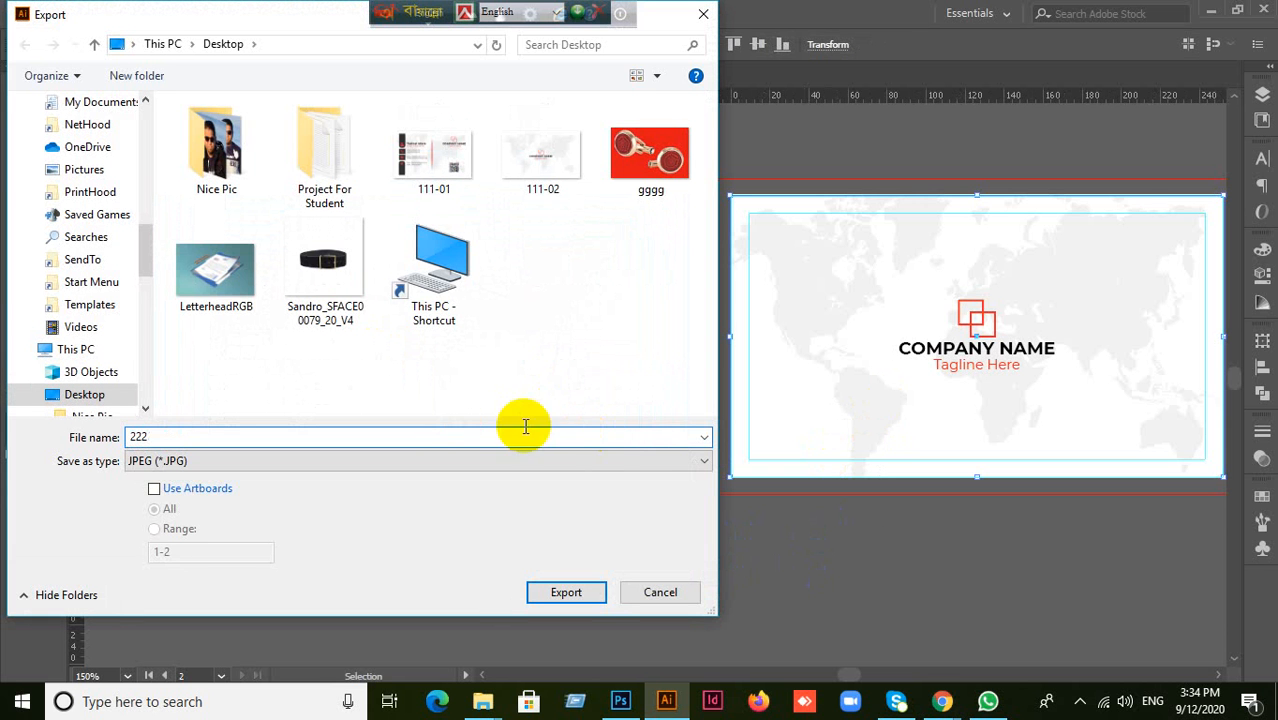
click(154, 488)
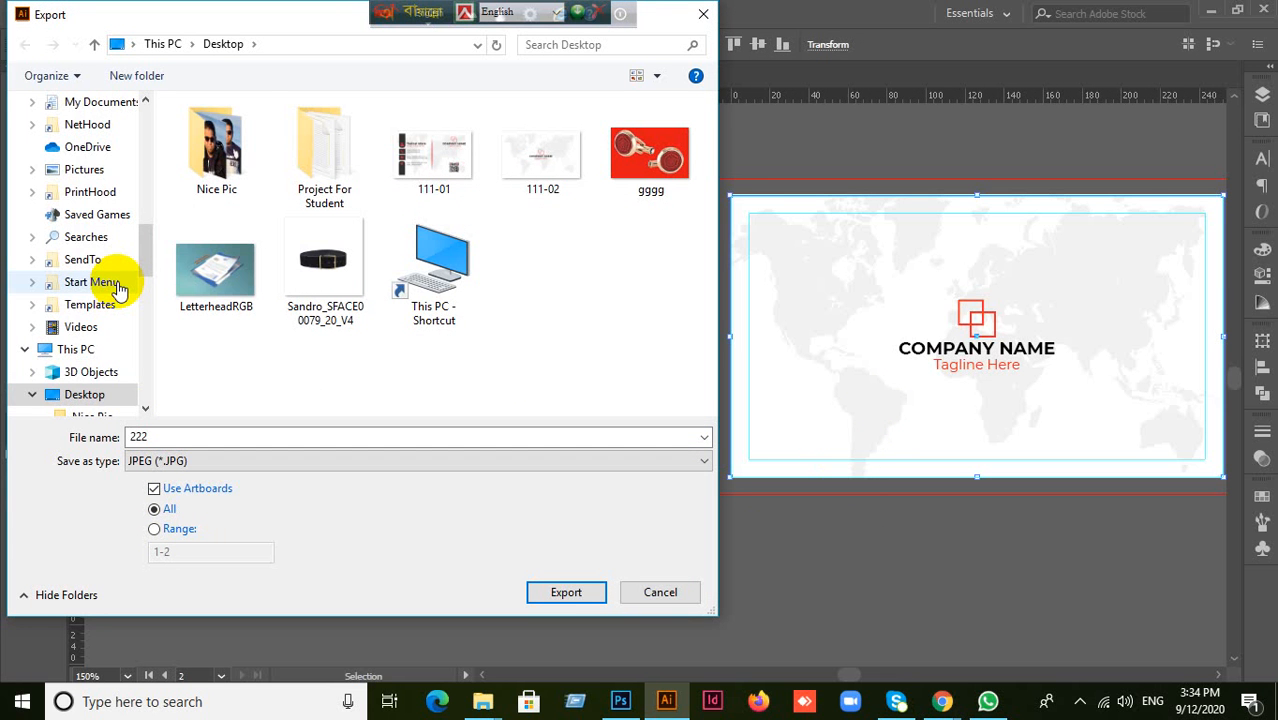
scroll(118, 285, up, 10)
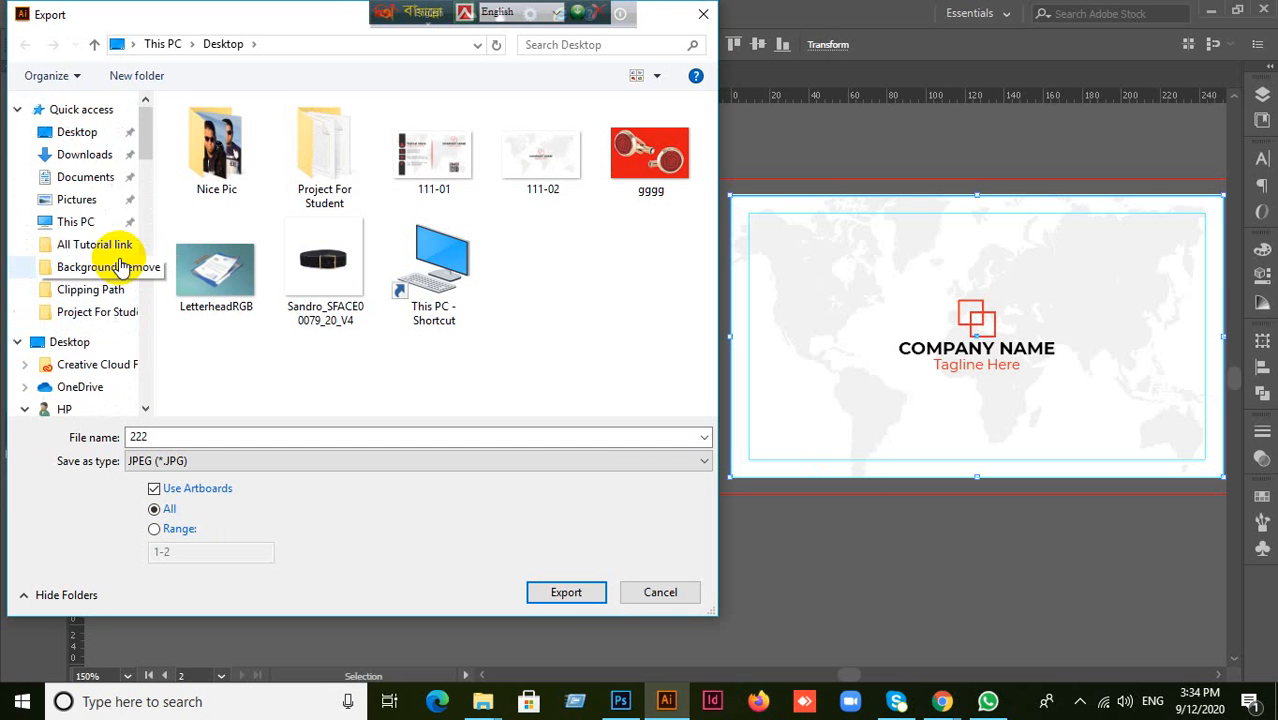
scroll(80, 150, down, 10)
Export the 222 artboards as JPEGs with the colour model set to RGB, and deselect the back card's artwork.
click(549, 594)
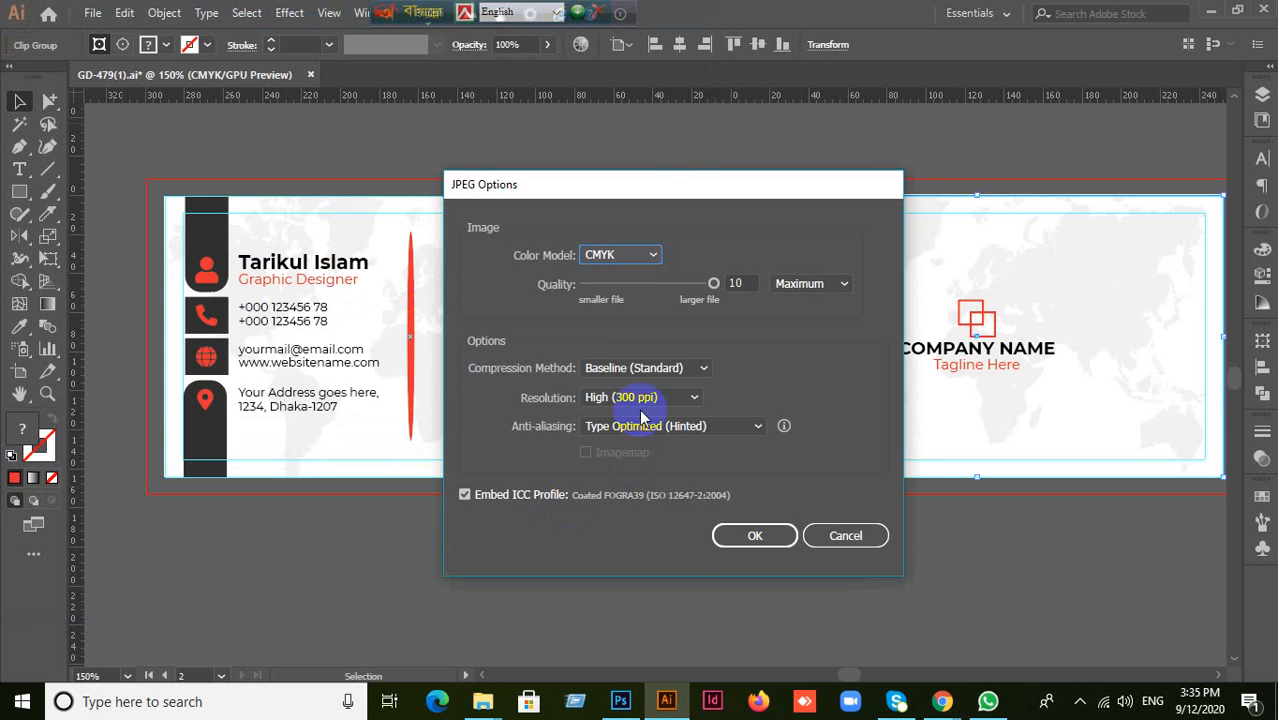
click(654, 260)
click(655, 272)
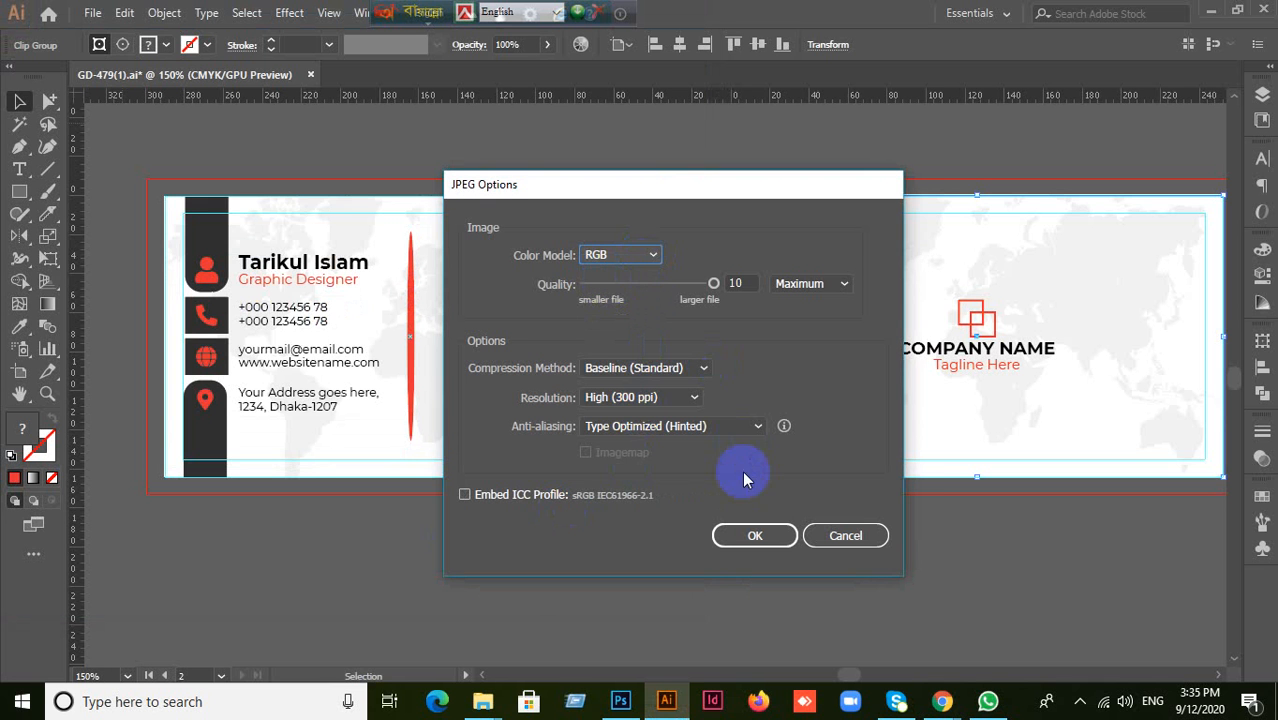
click(755, 537)
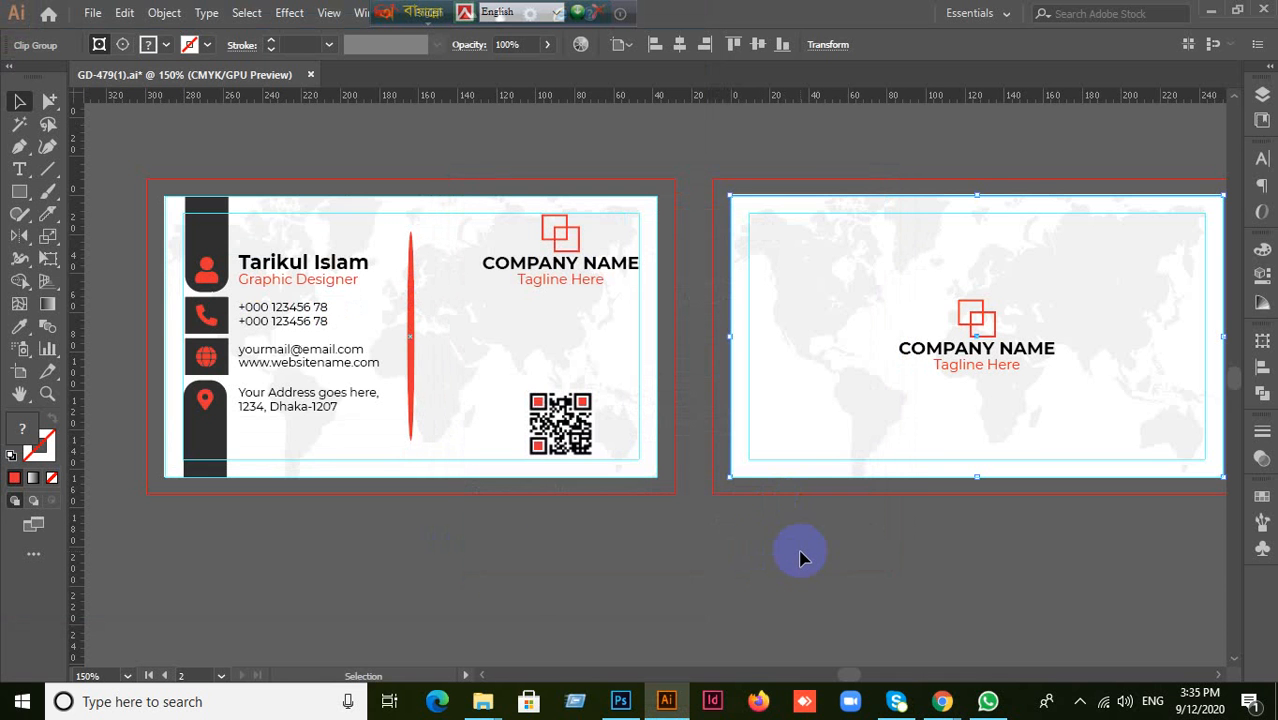
click(802, 556)
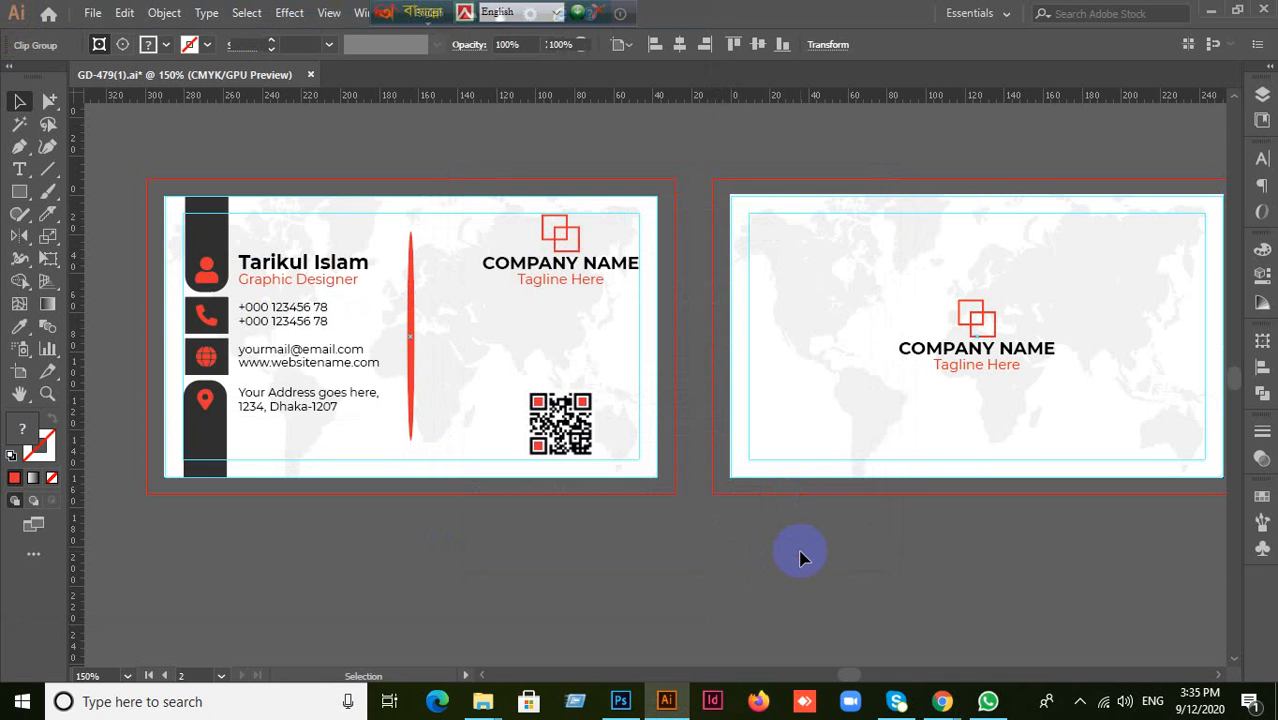
Minimise Illustrator to reveal the desktop and launch FastStone Capture.
click(1209, 13)
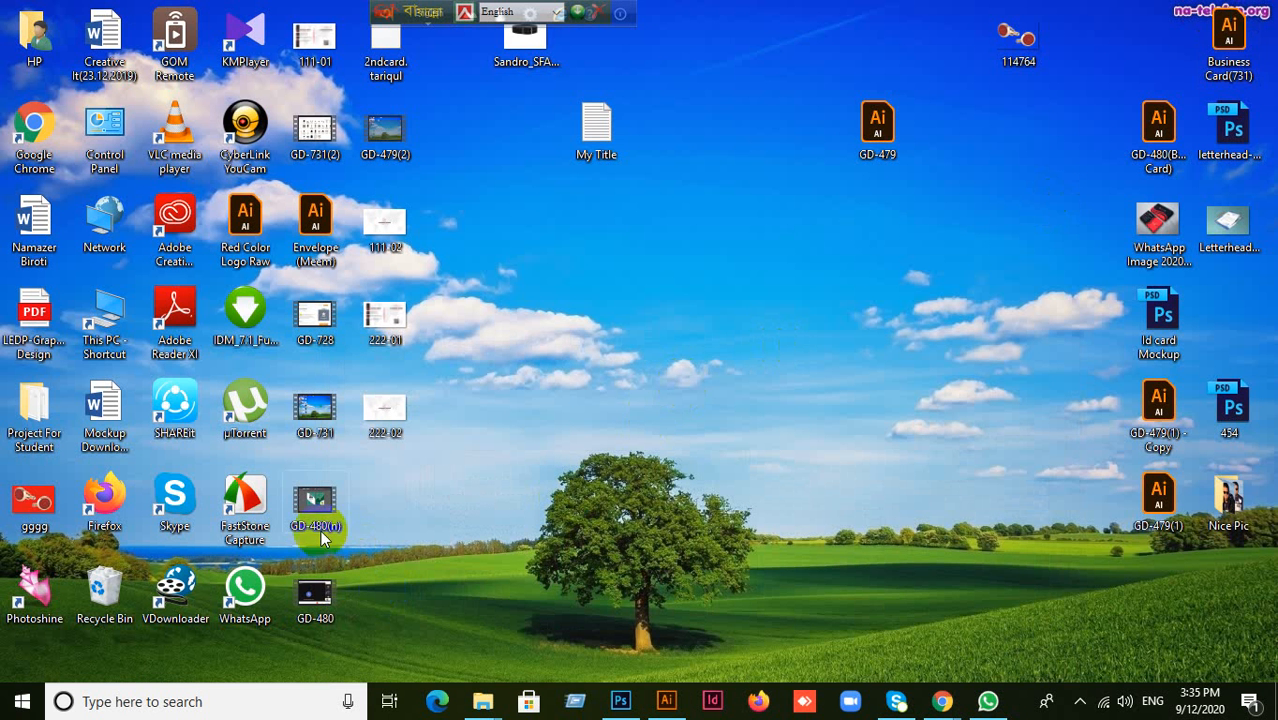
double_click(245, 501)
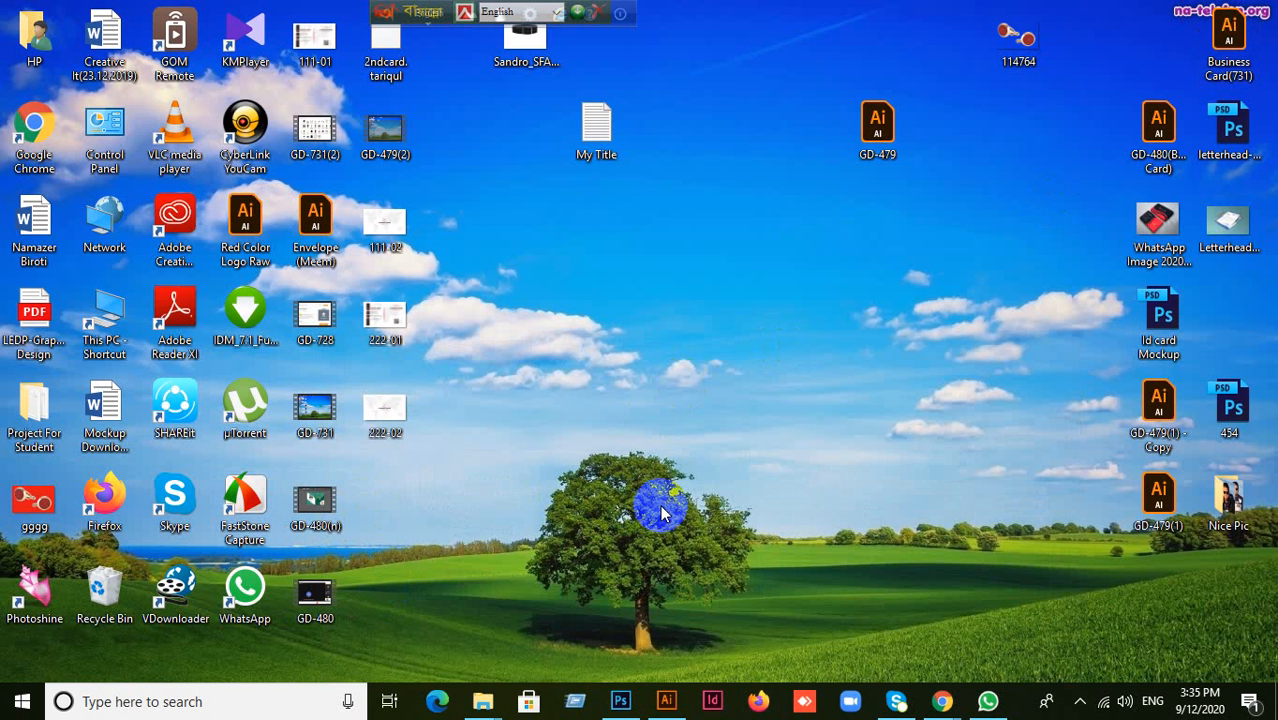